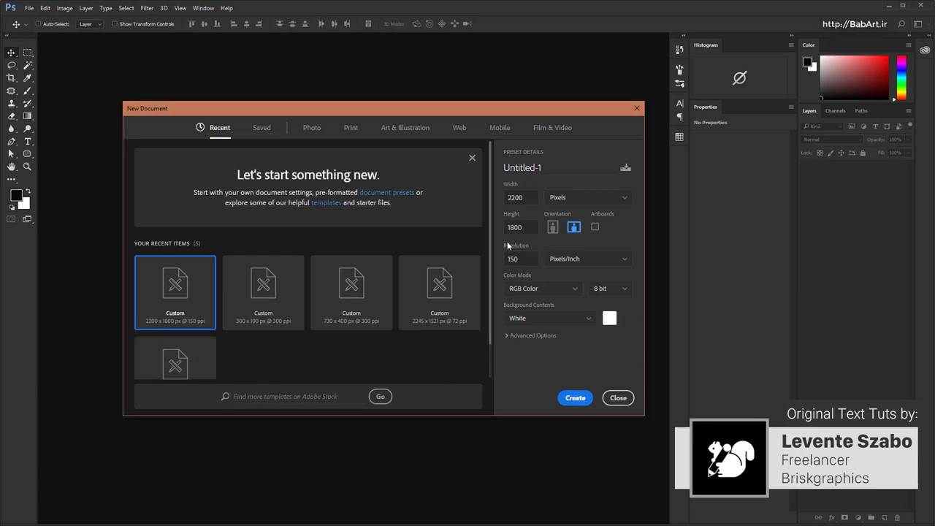
Create a new document 2200 by 1800 pixels at 150 pixels/inch in 8-bit RGB with a white background
left_click_drag(525, 197, 473, 192)
left_click_drag(524, 227, 511, 227)
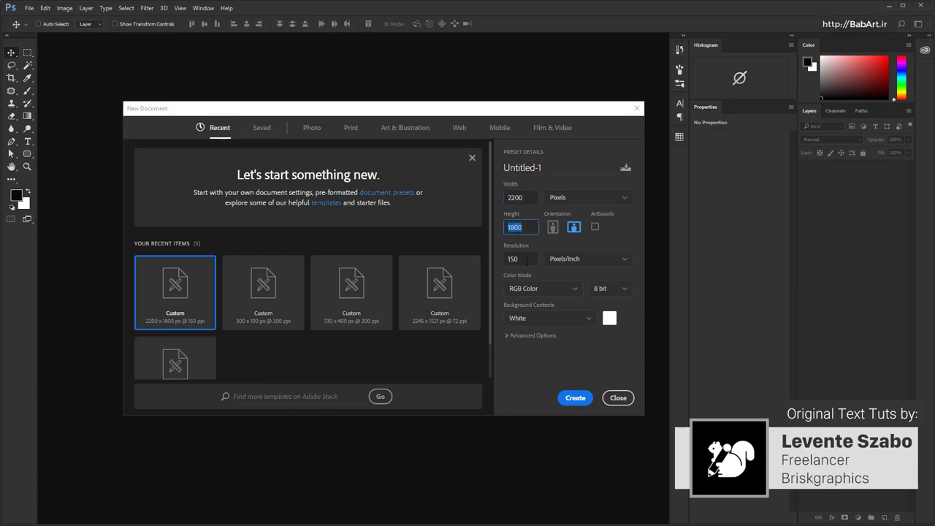
key("Tab")
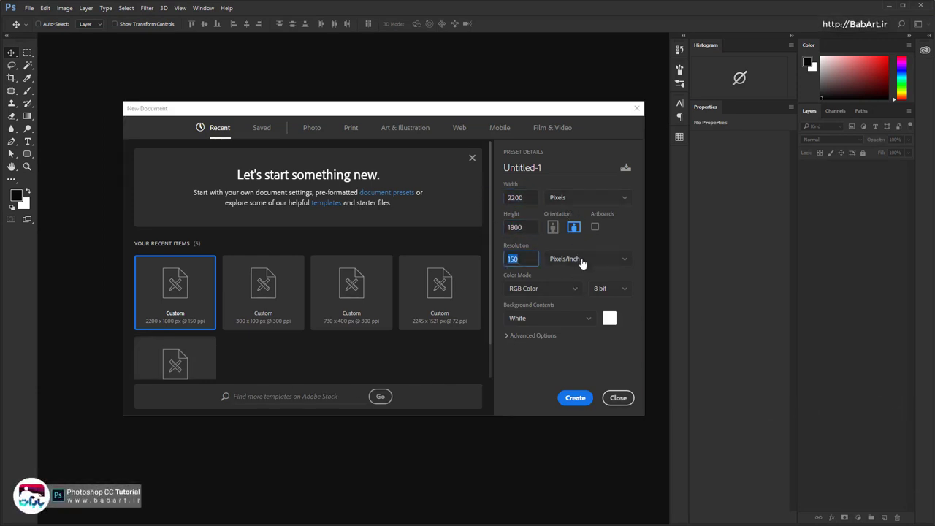
left_click(574, 398)
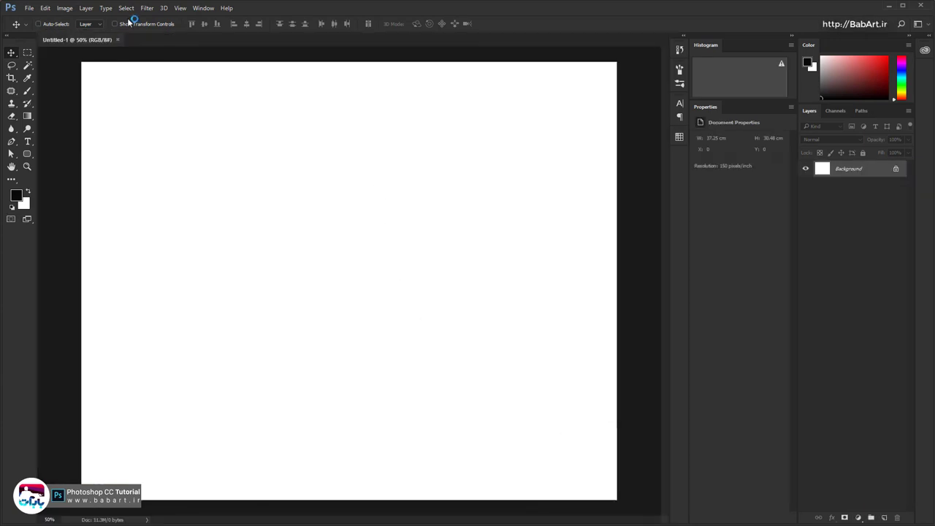
Rotate the whole image 90° clockwise to give the canvas a portrait orientation
left_click(71, 12)
mouse_move(109, 96)
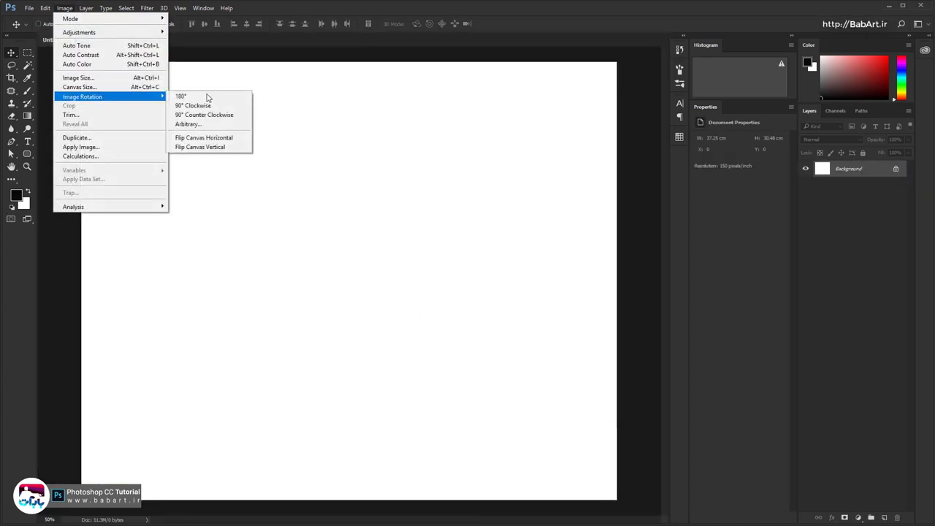
left_click(218, 109)
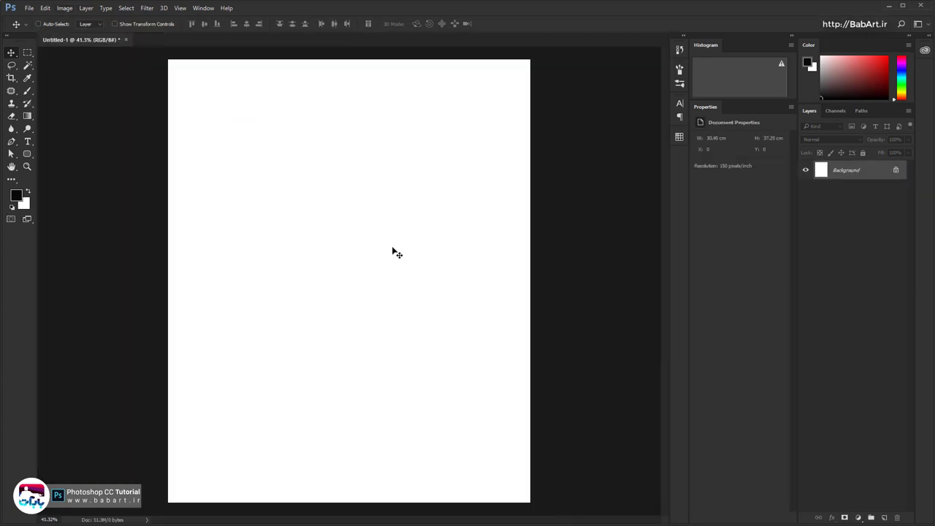
scroll(344, 177, "up", 1)
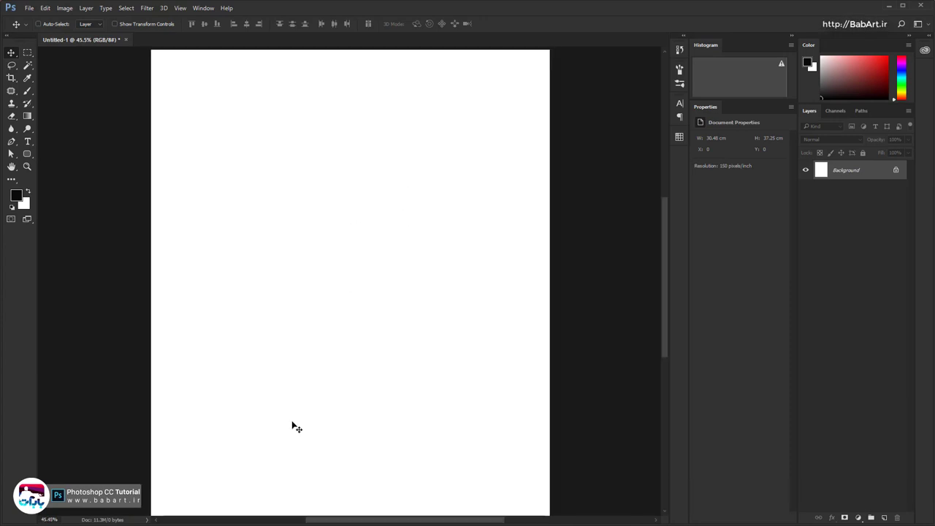
Switch to File Explorer and open Swatches BAFTA 2016-[BabArt.iR].aco from the Swatches folder to load its colours into Photoshop
key("alt+Tab")
left_click(214, 237)
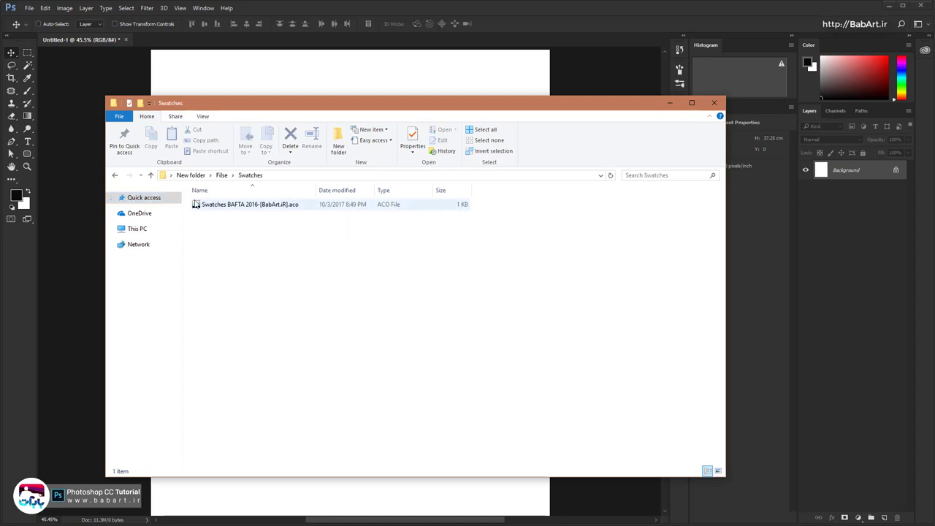
right_click(197, 206)
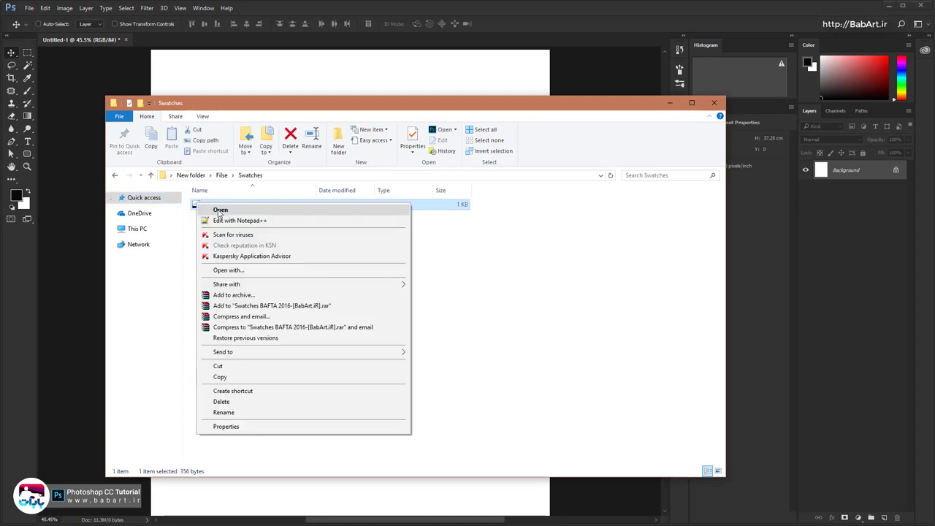
left_click(216, 210)
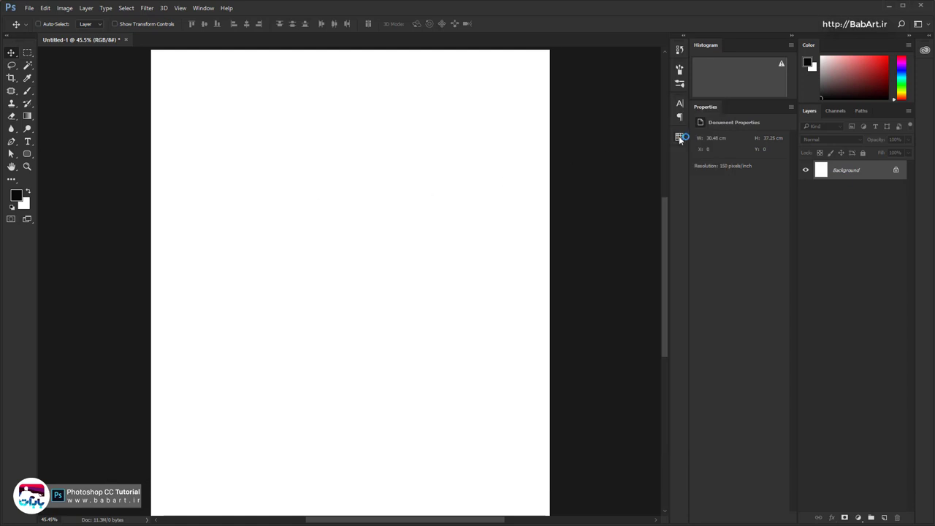
Show the swatches, set the last one, cream white, as the foreground colour, and collapse the swatches again
left_click(679, 137)
left_click(205, 10)
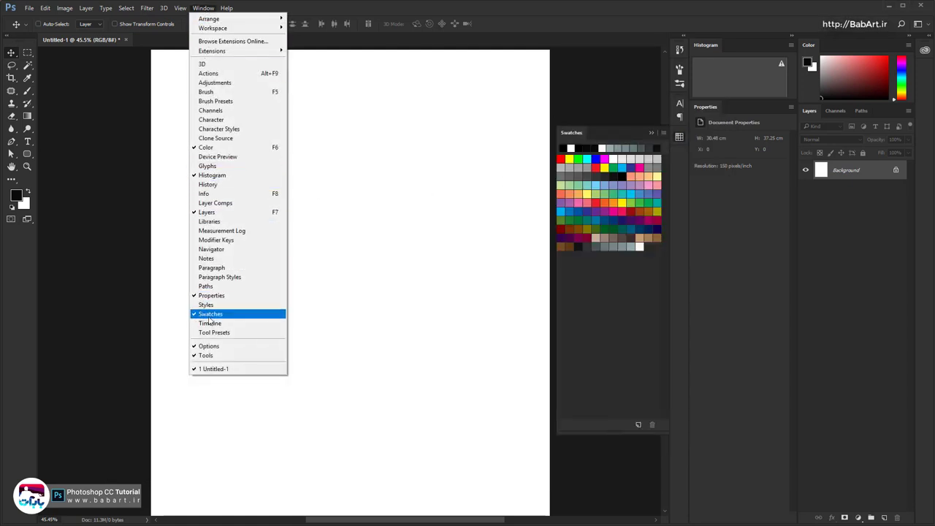
left_click(256, 317)
left_click(630, 263)
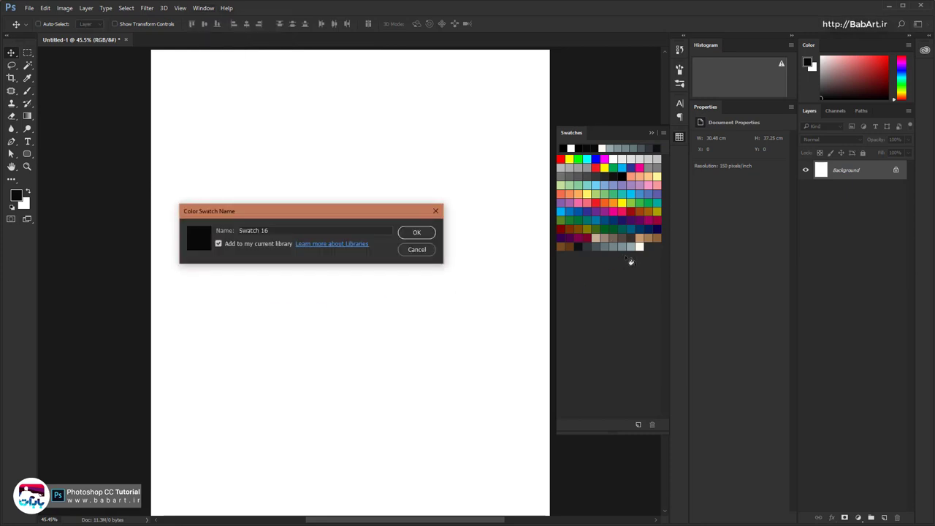
left_click(416, 249)
left_click(630, 246)
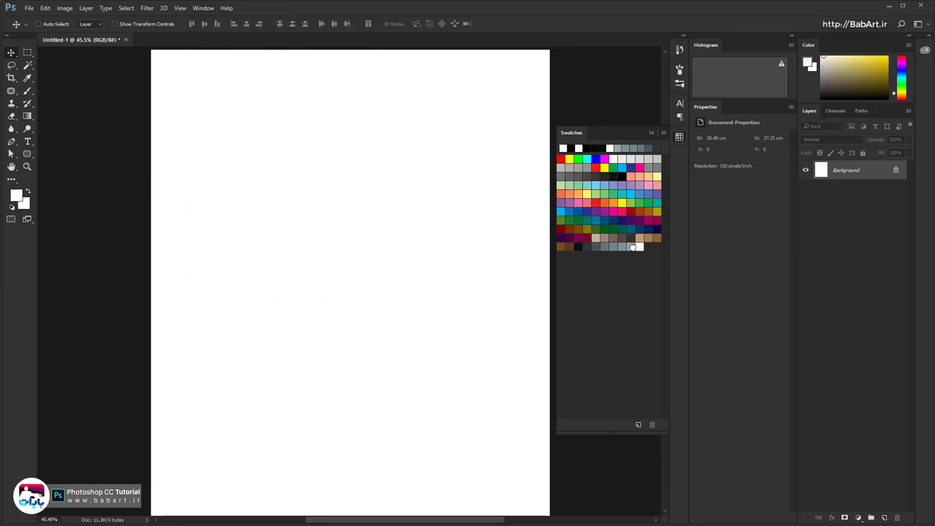
left_click(613, 247)
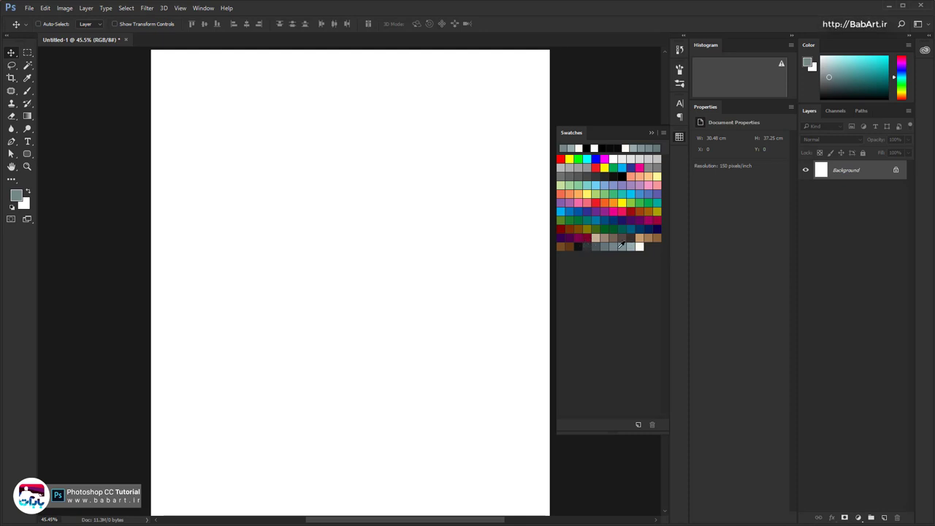
left_click(640, 245)
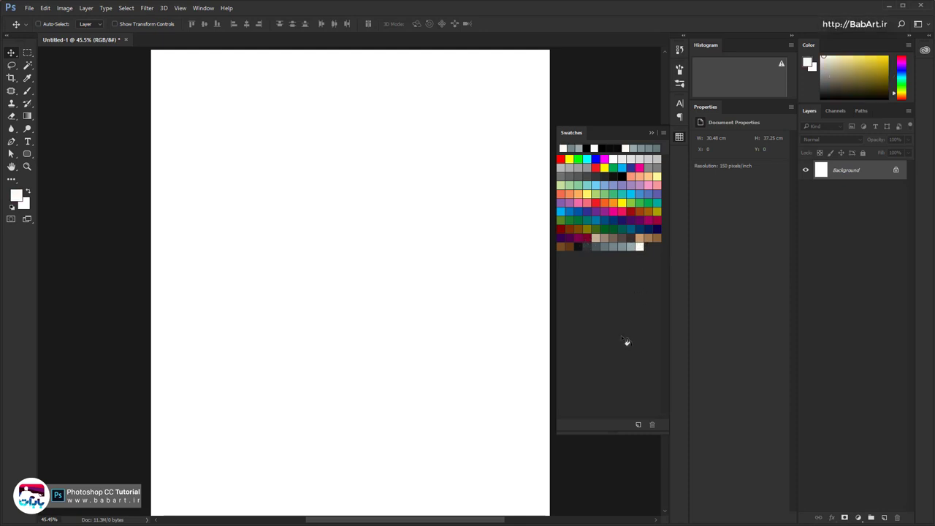
left_click(652, 134)
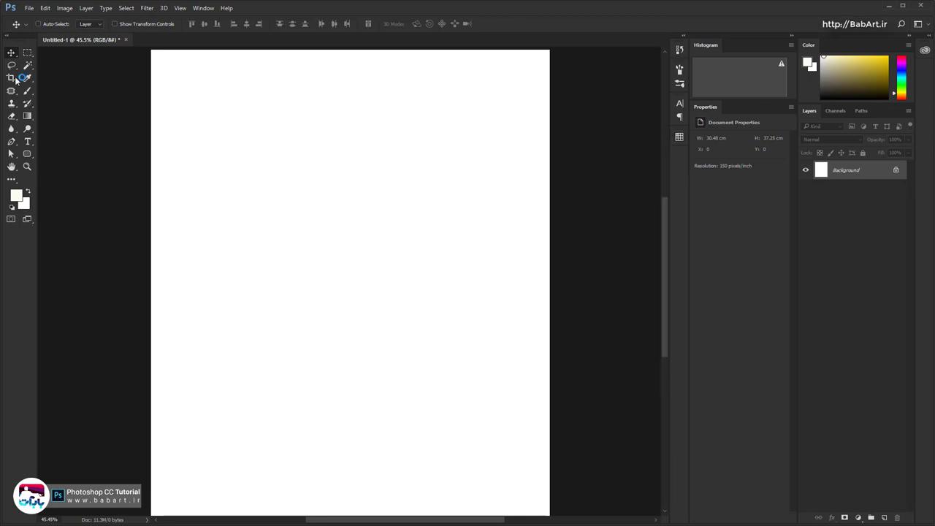
Fill the Background layer with the cream foreground colour using the Paint Bucket tool
left_click(29, 117)
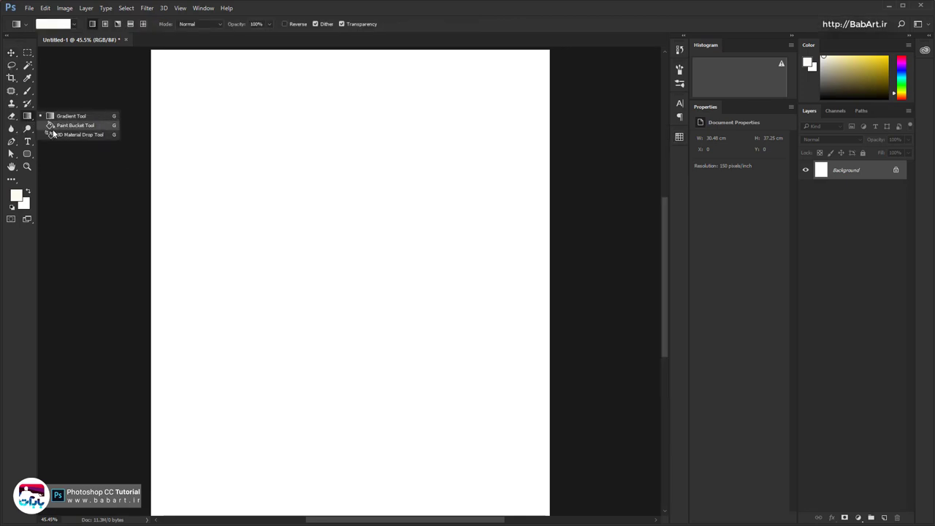
left_click(58, 125)
left_click(466, 299)
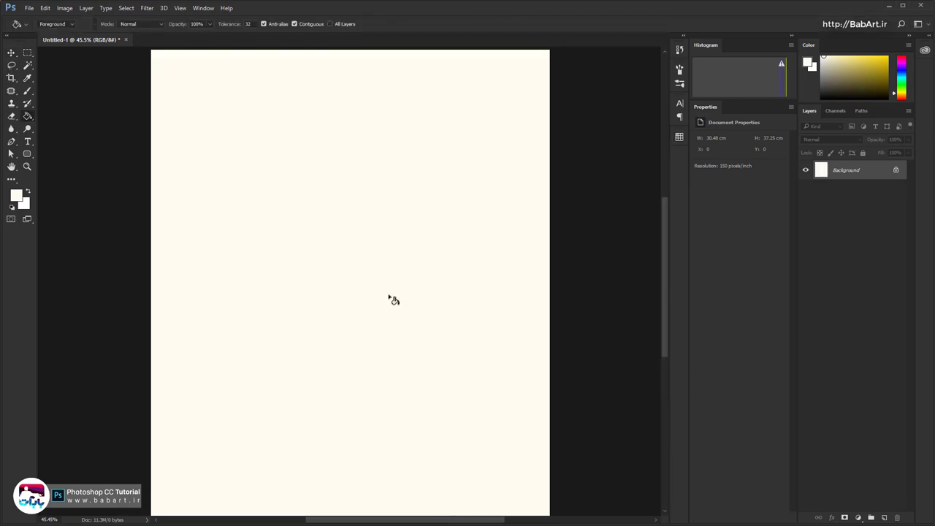
Add a new empty layer above the Background and reset the foreground and background colours to black and white
left_click(884, 517)
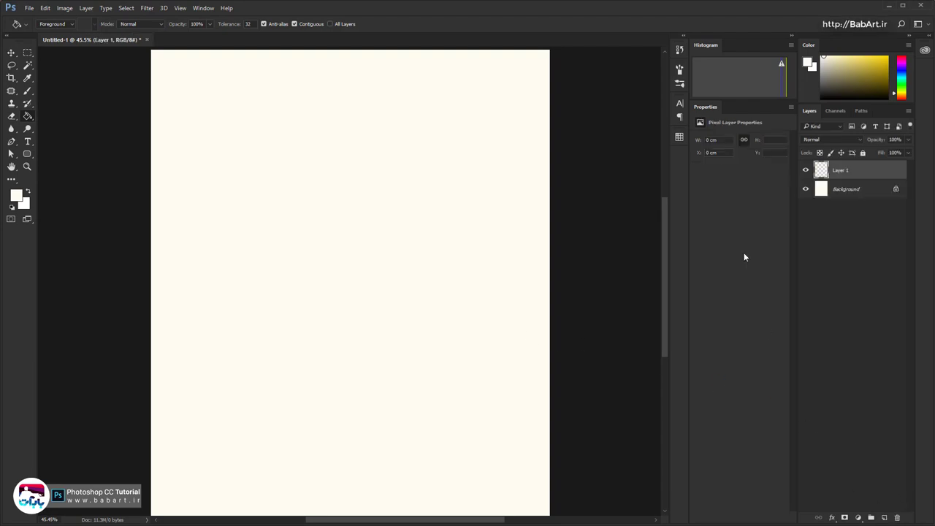
left_click(17, 195)
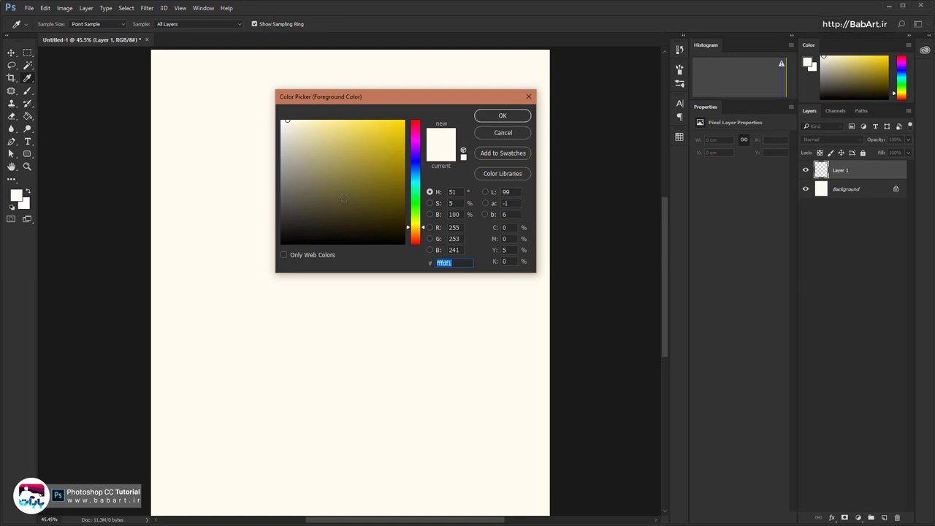
left_click(502, 115)
key("g")
key("d")
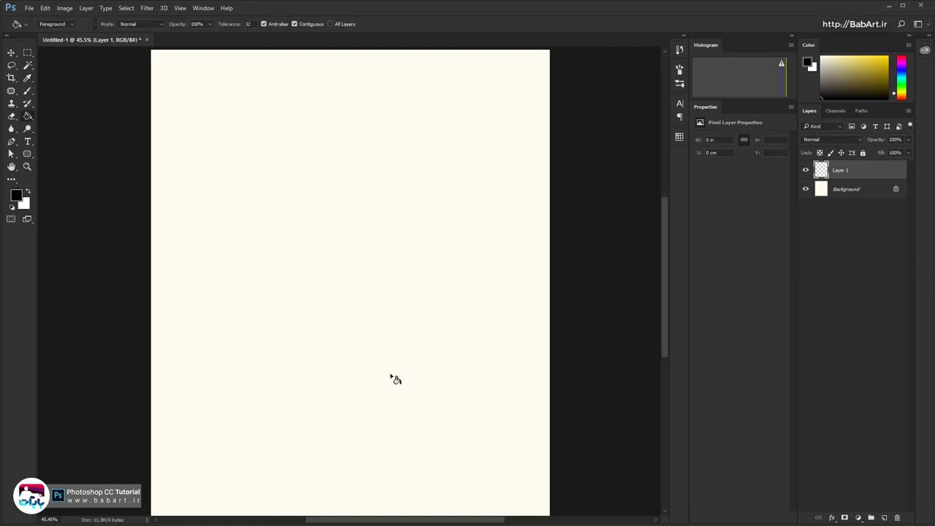
Activate the Brush tool and show its full brush settings
left_click(28, 90)
right_click(27, 90)
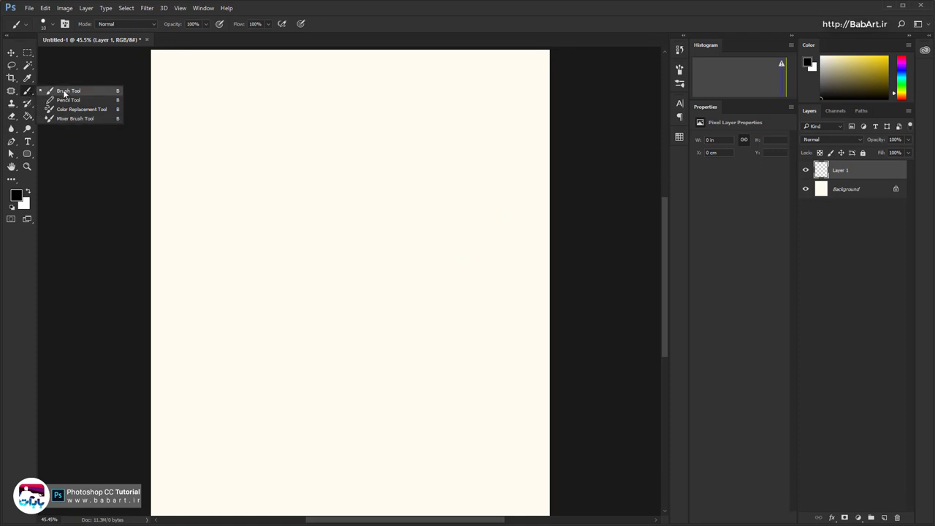
left_click(68, 91)
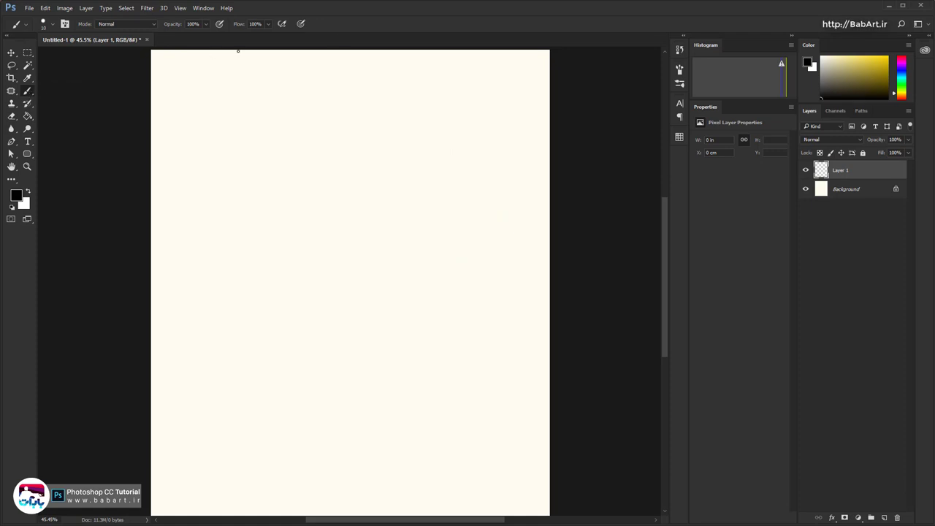
left_click(203, 9)
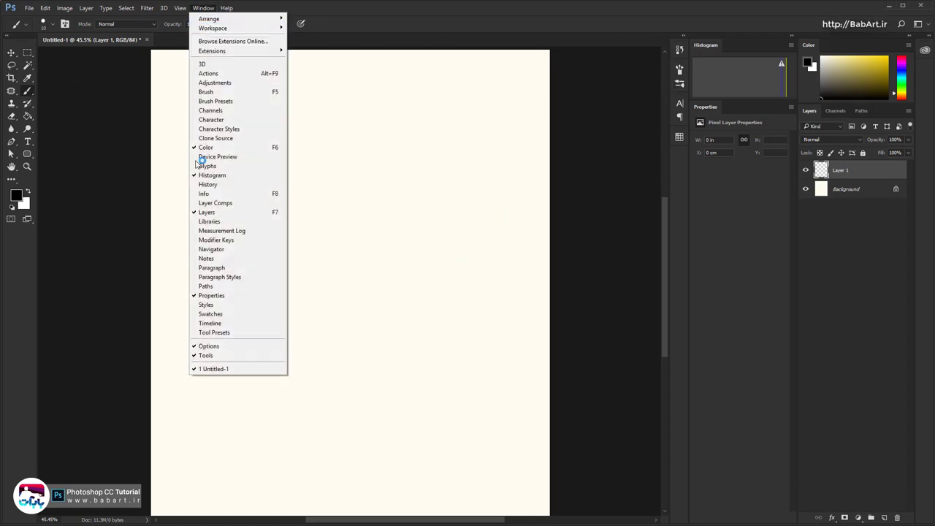
left_click(207, 92)
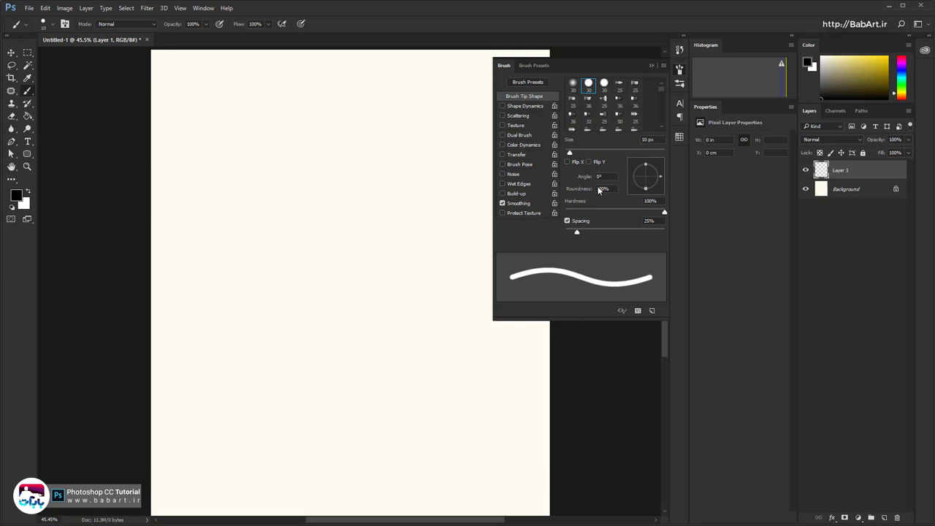
Enable Shape Dynamics with the brush size controlled by Pen Pressure, and set the brush tip spacing to 1%
left_click(536, 104)
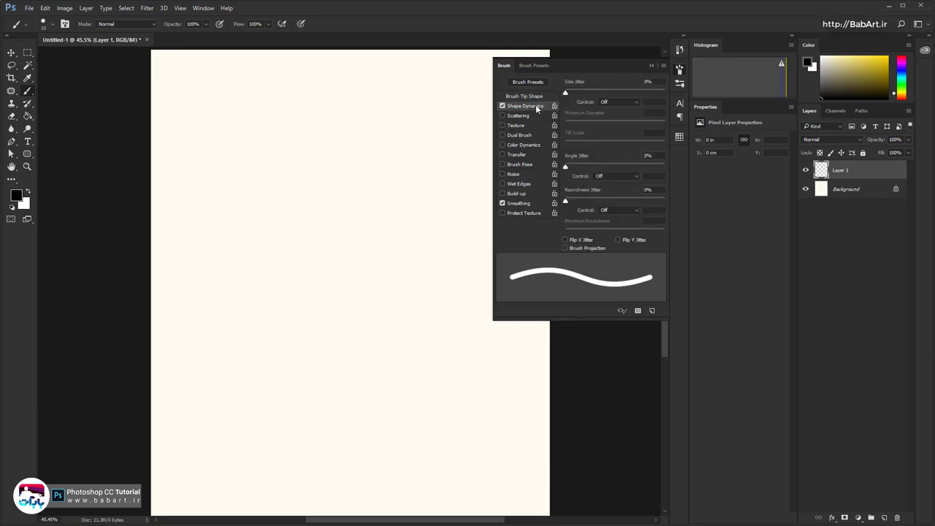
left_click(618, 101)
left_click(628, 122)
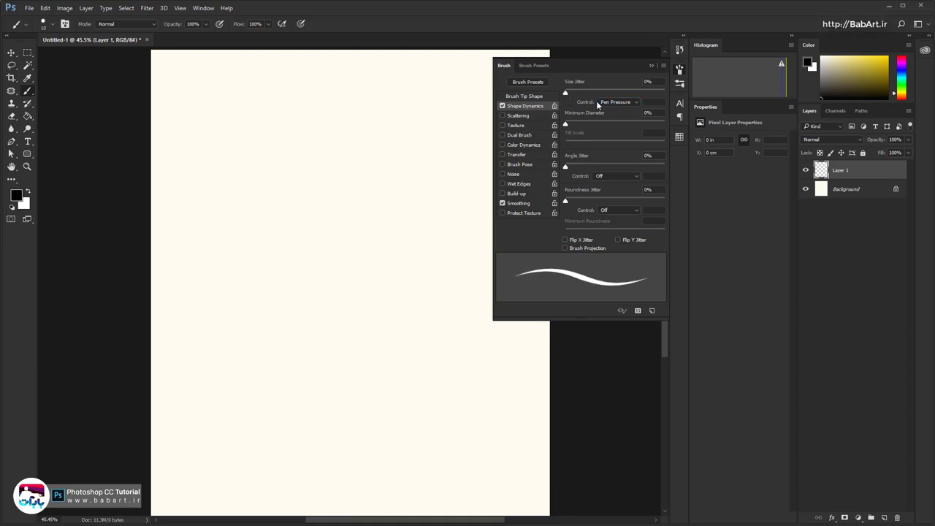
left_click(533, 96)
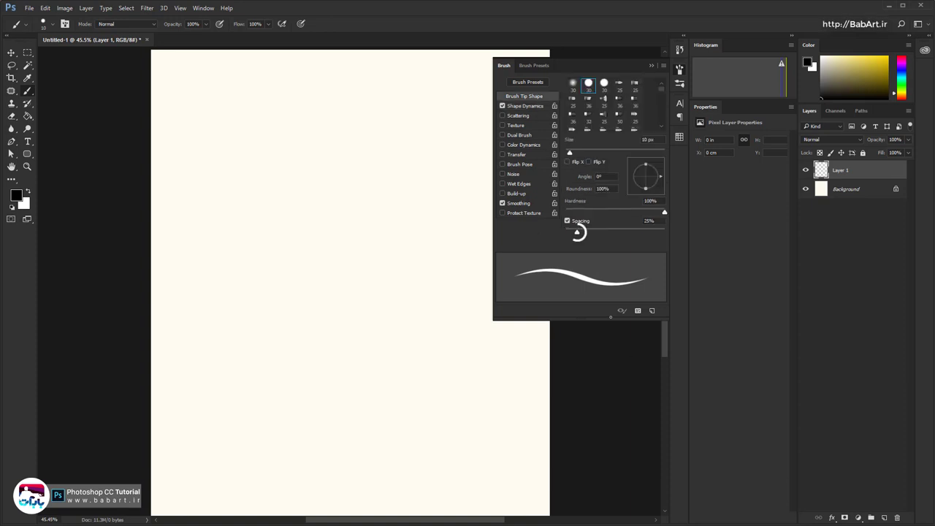
left_click_drag(577, 232, 564, 232)
Collapse the brush settings, Histogram and Properties to widen the canvas area, and reduce the height of the Color panel
double_click(596, 7)
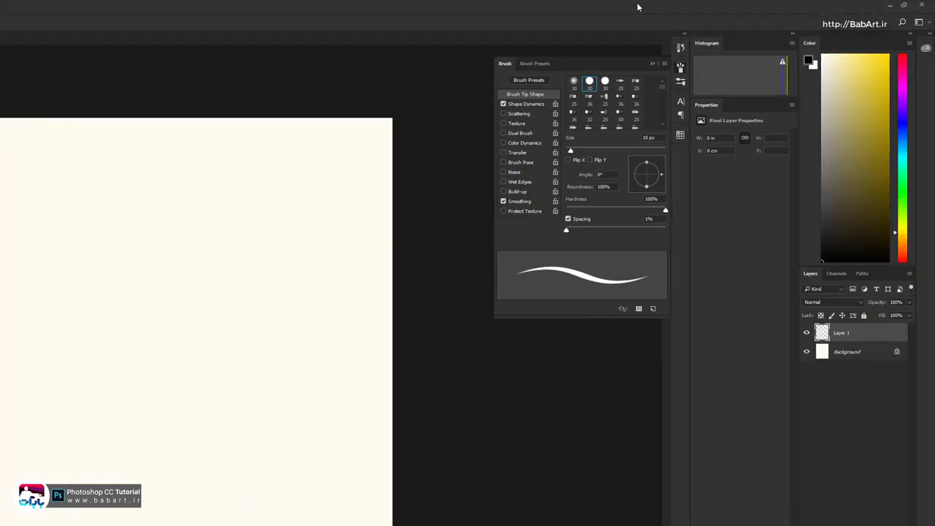
key("f")
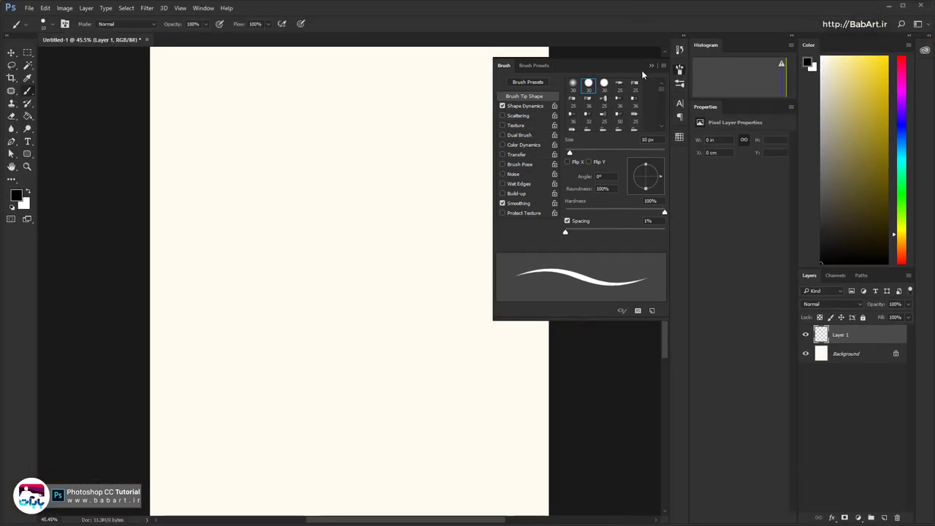
left_click(652, 66)
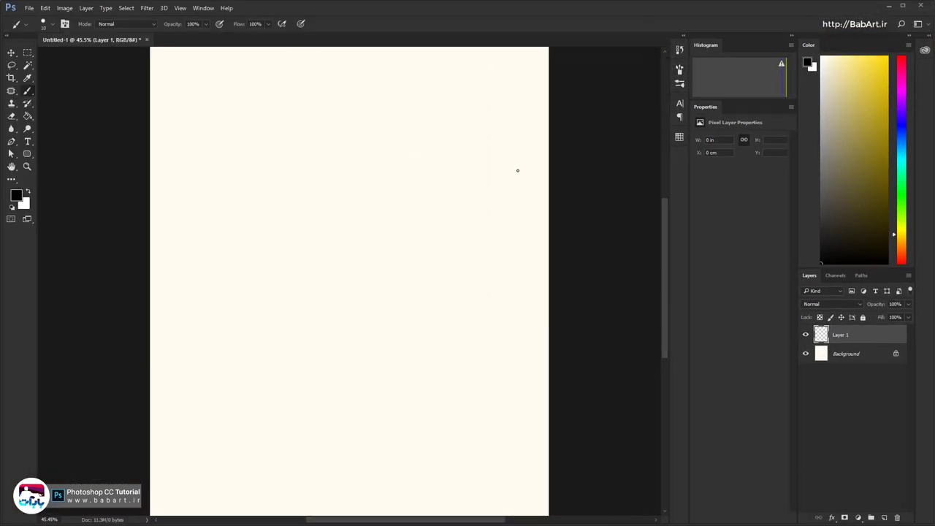
left_click(792, 36)
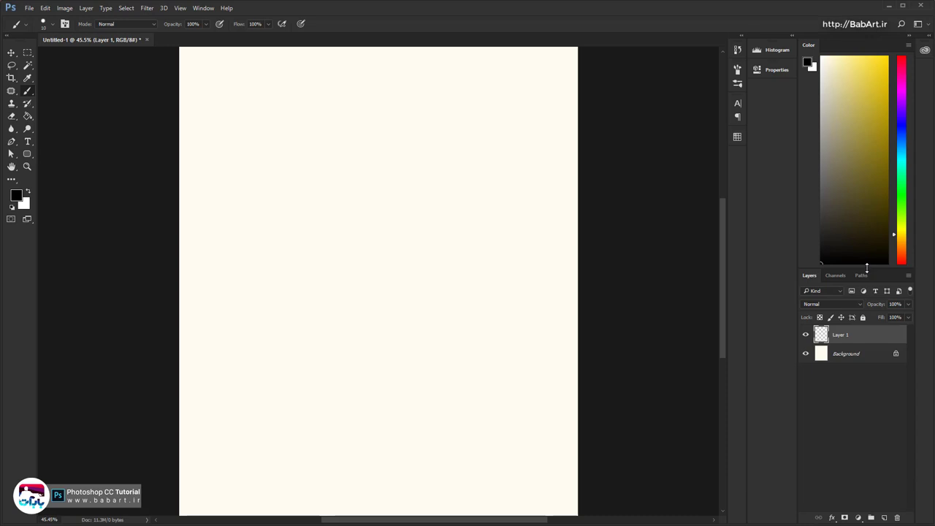
left_click_drag(866, 268, 866, 103)
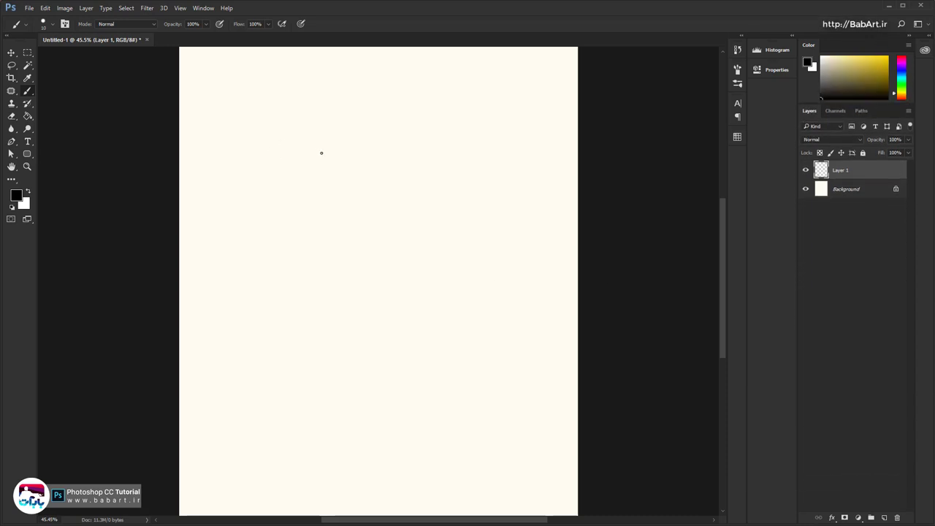
Test the pressure-sensitive brush with freehand black strokes across the upper half of Layer 1, and delete them all
left_click_drag(320, 109, 297, 215)
left_click_drag(339, 136, 324, 294)
left_click_drag(369, 139, 350, 277)
left_click_drag(355, 193, 352, 222)
left_click_drag(308, 188, 316, 284)
left_click_drag(283, 171, 294, 249)
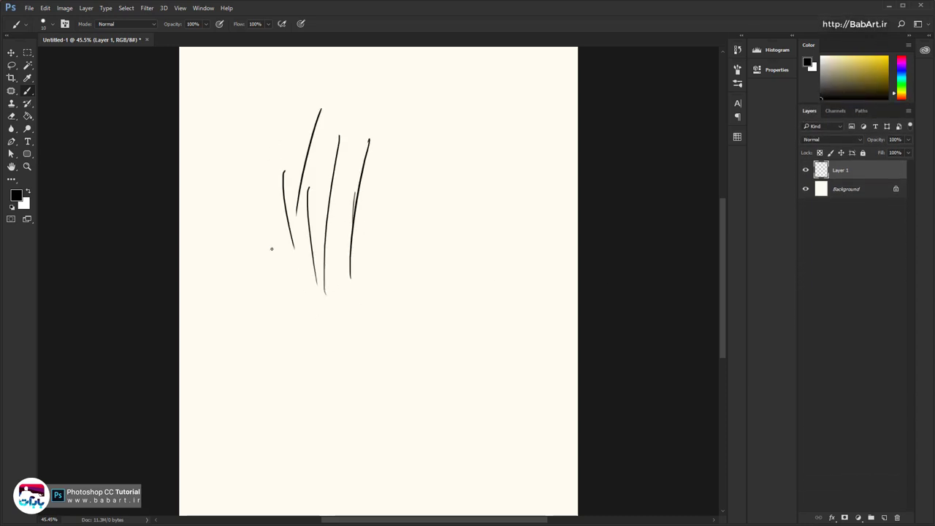
left_click_drag(260, 155, 267, 244)
left_click_drag(305, 149, 328, 252)
left_click_drag(394, 125, 413, 305)
left_click_drag(420, 183, 471, 252)
left_click_drag(448, 205, 433, 274)
left_click_drag(338, 234, 325, 303)
left_click_drag(243, 256, 307, 332)
left_click_drag(387, 230, 426, 282)
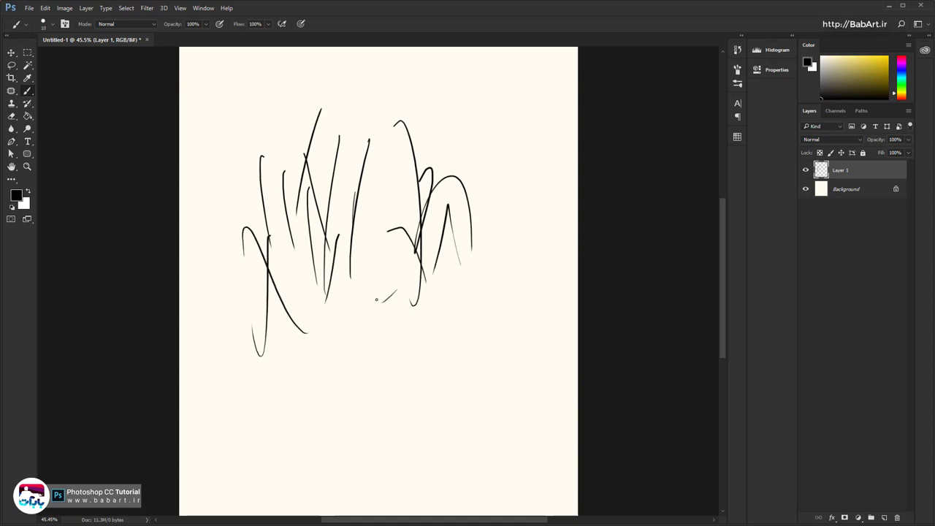
left_click_drag(306, 314, 347, 314)
left_click_drag(364, 282, 406, 298)
key("ctrl+a")
key("Delete")
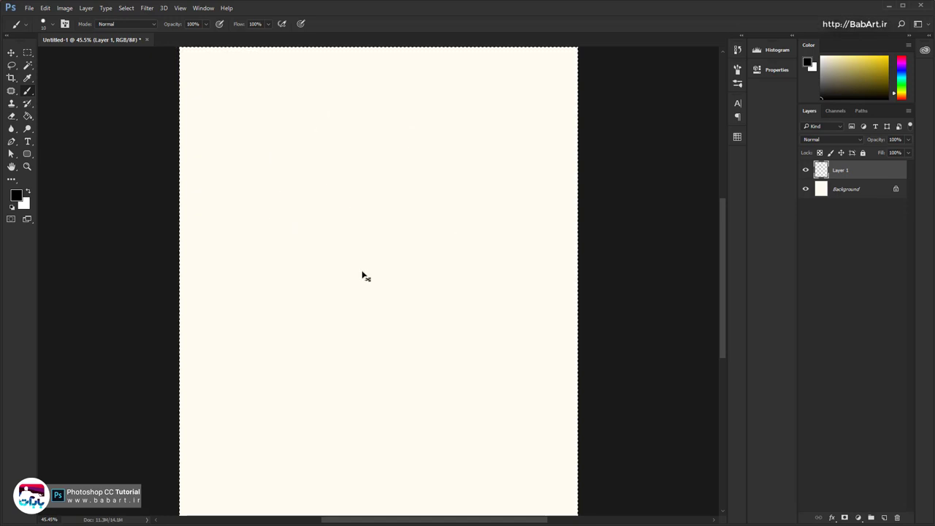
Clear the selection and set the brush size to 3 px
key("ctrl+d")
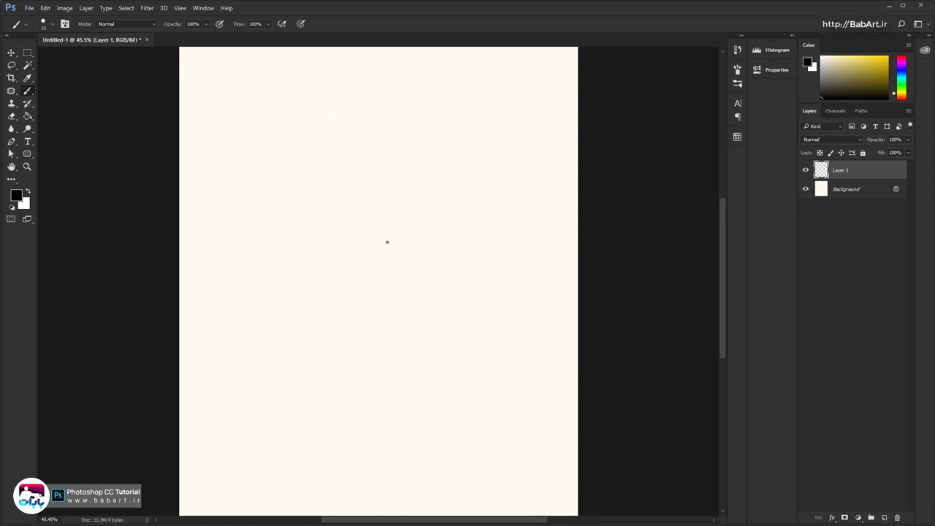
right_click(328, 164)
right_click(332, 165)
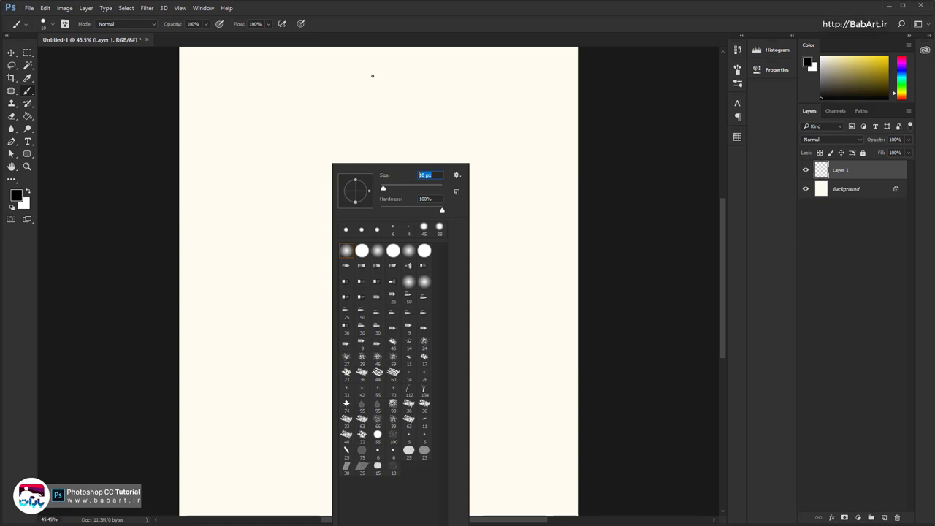
type("3")
key("Return")
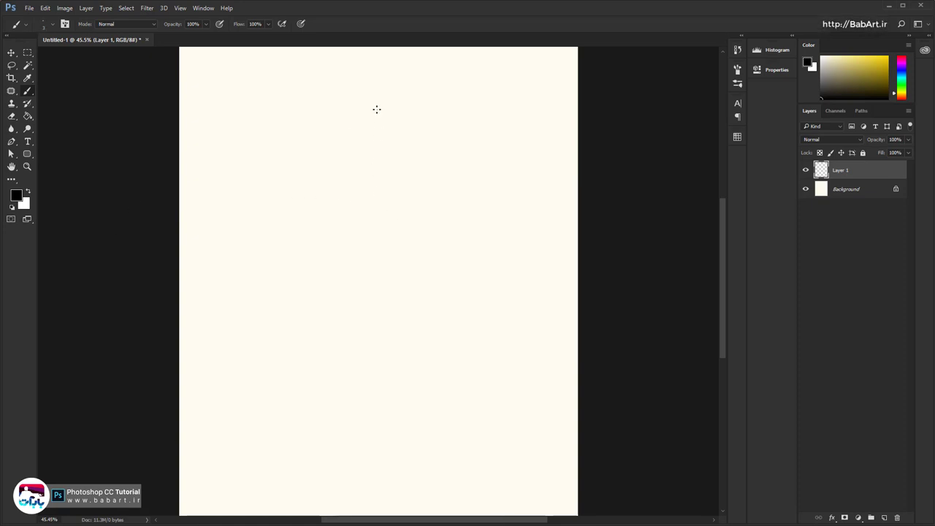
Sketch vertical and horizontal guide lines across the page centre, with angled gesture lines and a short vertical at the head
mouse_move(377, 109)
left_mouse_down()
mouse_move(367, 423)
mouse_move(368, 333)
mouse_move(374, 461)
mouse_move(374, 98)
left_mouse_up()
left_click_drag(179, 276, 571, 276)
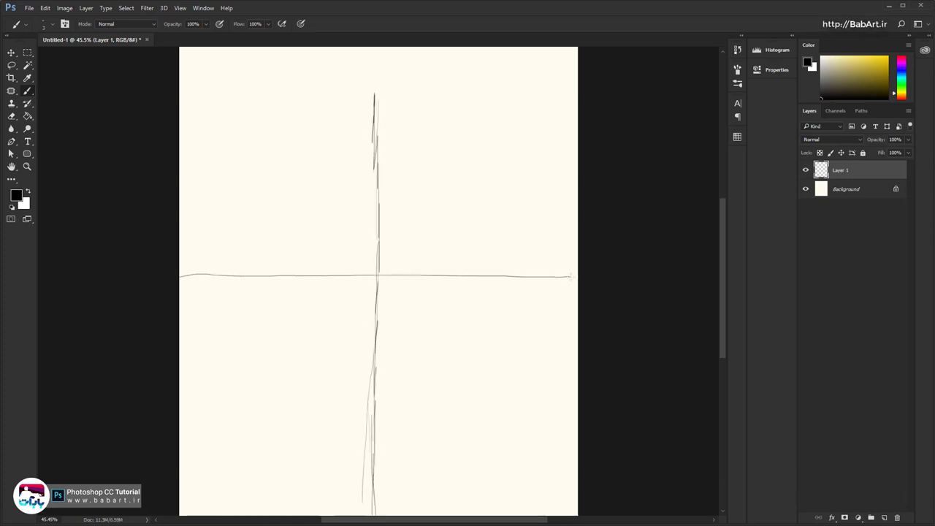
mouse_move(285, 139)
left_mouse_down()
mouse_move(419, 266)
mouse_move(293, 514)
left_mouse_up()
left_click_drag(284, 116, 287, 216)
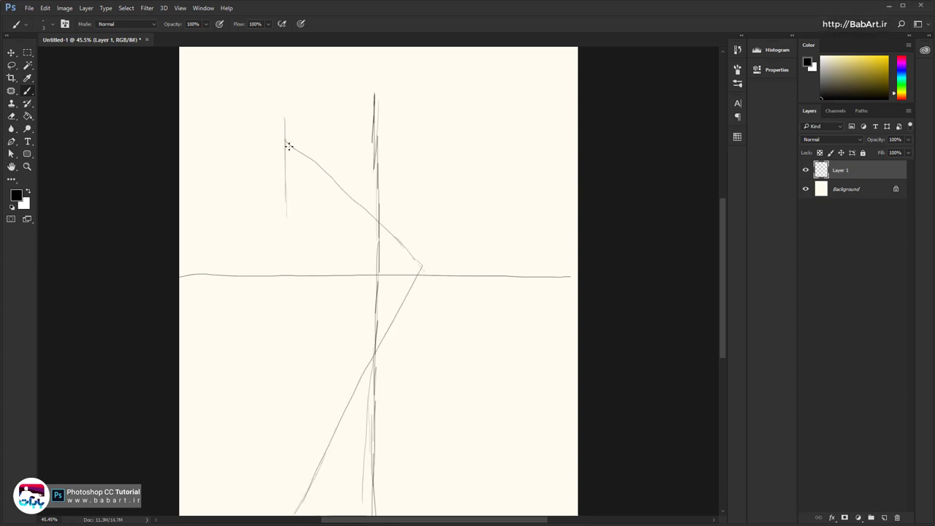
Sketch a box with a circle inside for the head, and start the curve of the upper back
mouse_move(271, 136)
left_mouse_down()
mouse_move(365, 138)
mouse_move(369, 148)
mouse_move(368, 198)
mouse_move(289, 210)
left_mouse_up()
mouse_move(374, 222)
left_mouse_down()
mouse_move(297, 217)
mouse_move(363, 223)
left_mouse_up()
mouse_move(370, 144)
left_mouse_down()
mouse_move(315, 146)
mouse_move(369, 208)
left_mouse_up()
left_click_drag(293, 192, 321, 142)
left_click_drag(362, 165, 436, 250)
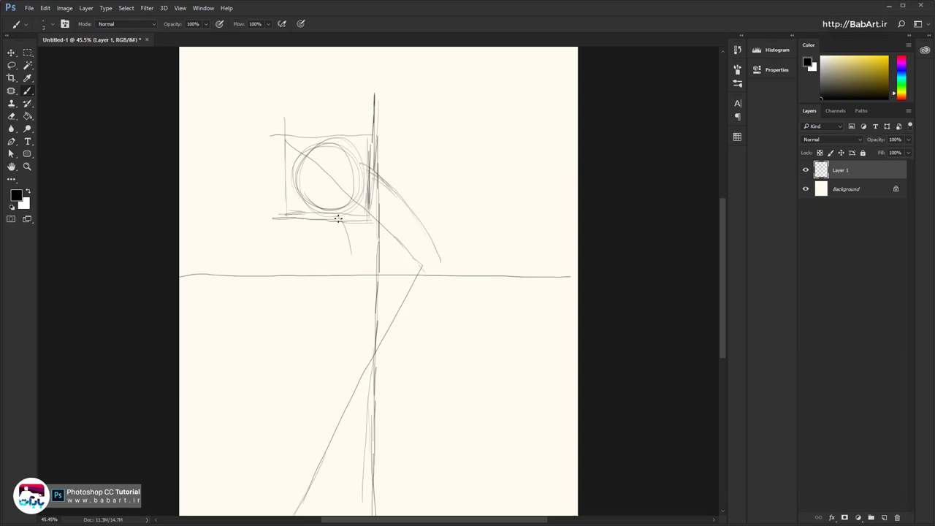
Sketch the throat, chest and rounded underside of the torso, and strengthen the line running from the head
mouse_move(338, 219)
left_mouse_down()
mouse_move(343, 282)
mouse_move(336, 229)
mouse_move(323, 303)
left_mouse_up()
left_click_drag(339, 245, 329, 285)
mouse_move(315, 307)
left_mouse_down()
mouse_move(443, 271)
mouse_move(405, 188)
mouse_move(428, 292)
left_mouse_up()
mouse_move(352, 142)
left_mouse_down()
mouse_move(299, 194)
mouse_move(334, 238)
mouse_move(318, 292)
left_mouse_up()
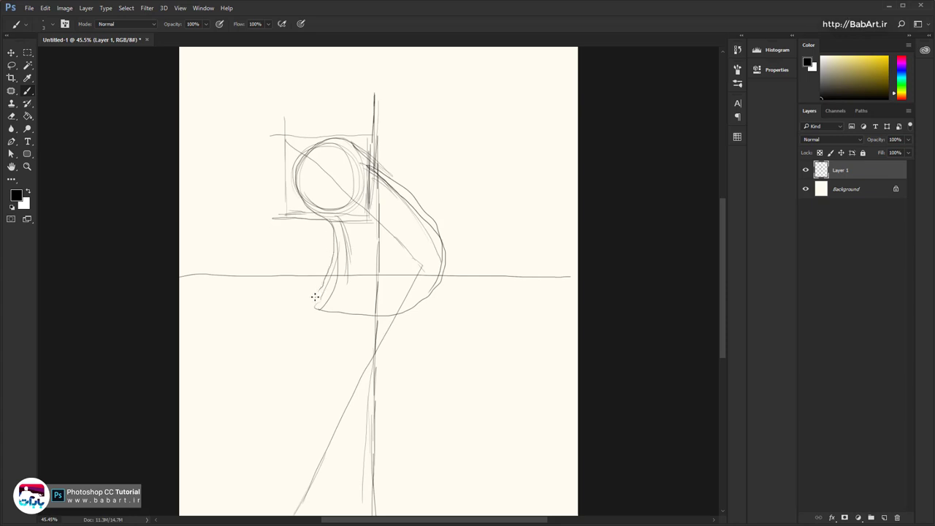
Block in the limbs on the figure's back side with long straight strokes from the torso to the page's lower edge
left_click_drag(442, 268, 447, 410)
left_click_drag(428, 303, 488, 460)
left_click_drag(447, 247, 438, 401)
left_click_drag(359, 264, 442, 429)
left_click_drag(394, 314, 436, 326)
left_click_drag(428, 287, 483, 430)
mouse_move(465, 380)
left_mouse_down()
mouse_move(490, 453)
mouse_move(478, 514)
left_mouse_up()
Block in the front arm from the chest to the elbow, and add angled lower-limb strokes down to the page's lower edge
left_click_drag(319, 301, 280, 349)
left_click_drag(315, 311, 248, 402)
left_click_drag(286, 346, 246, 403)
left_click_drag(282, 350, 244, 406)
left_click_drag(243, 411, 298, 500)
left_click_drag(270, 450, 304, 500)
left_click_drag(393, 331, 286, 508)
mouse_move(240, 410)
left_mouse_down()
mouse_move(235, 515)
mouse_move(213, 514)
left_mouse_up()
left_click_drag(252, 428, 364, 503)
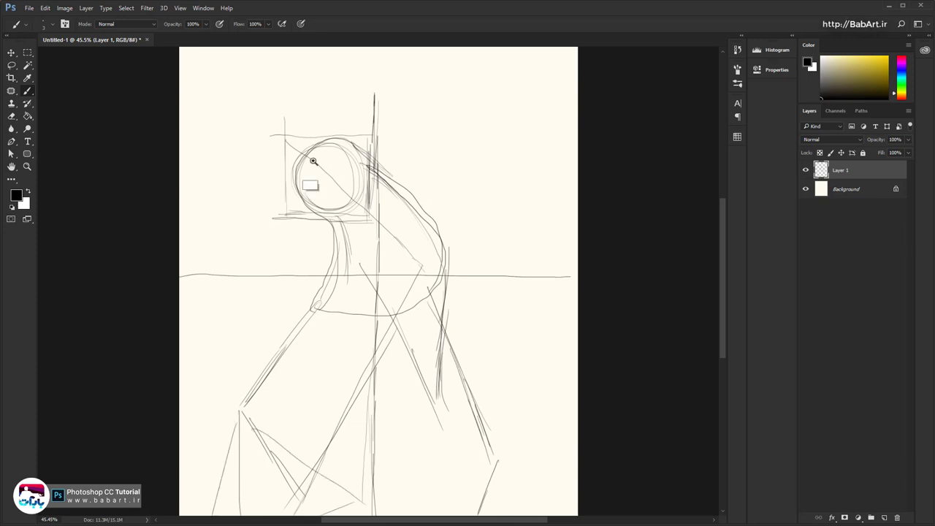
Sketch the upper snout and nose projecting from the head circle with angled strokes
left_click_drag(313, 160, 347, 175)
left_click_drag(346, 188, 291, 279)
left_click_drag(168, 207, 258, 268)
left_click_drag(173, 215, 217, 243)
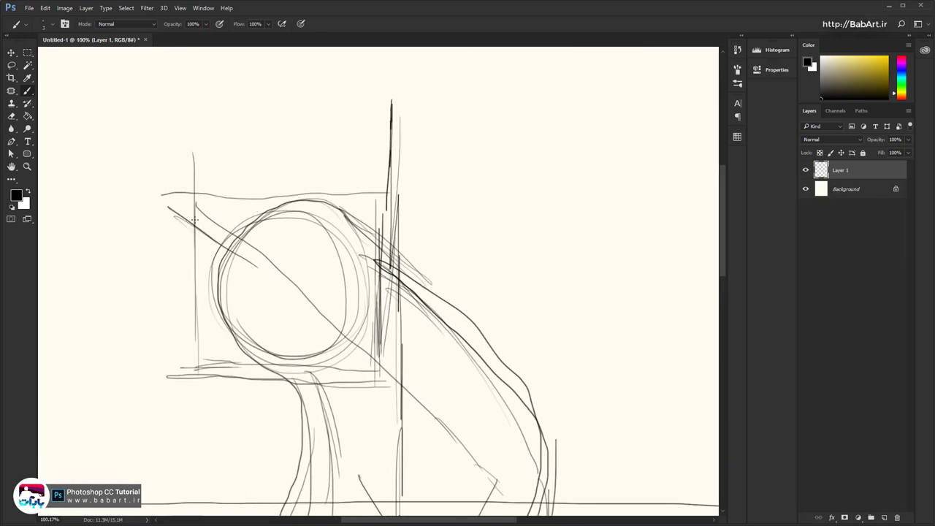
left_click_drag(177, 191, 168, 229)
left_click_drag(179, 190, 328, 221)
left_click_drag(168, 222, 260, 298)
left_click_drag(201, 255, 265, 306)
Sketch the back of the open mouth, the lower jaw and the upper throat below the head circle
left_click_drag(227, 297, 190, 295)
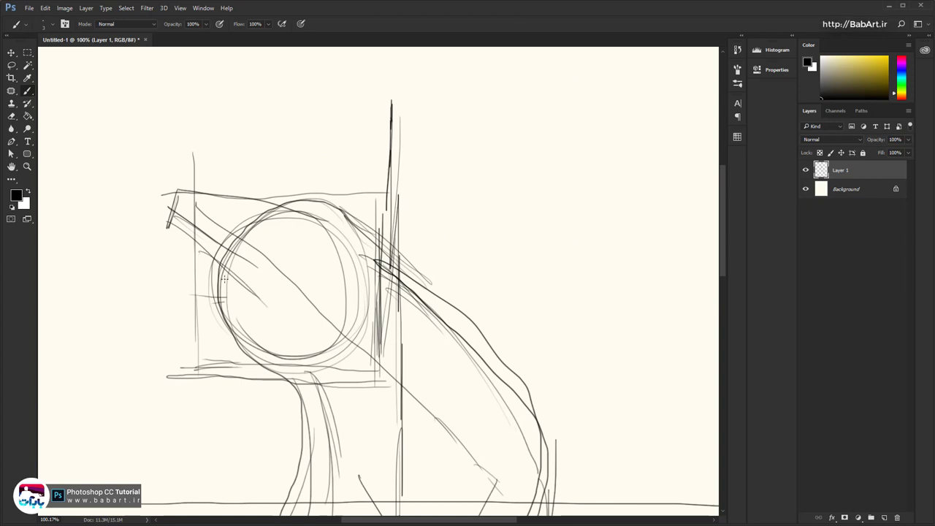
mouse_move(217, 252)
left_mouse_down()
mouse_move(224, 318)
mouse_move(165, 360)
mouse_move(182, 365)
left_mouse_up()
mouse_move(183, 366)
left_mouse_down()
mouse_move(249, 346)
mouse_move(272, 367)
left_mouse_up()
mouse_move(236, 359)
left_mouse_down()
mouse_move(273, 367)
mouse_move(321, 414)
mouse_move(294, 477)
left_mouse_up()
mouse_move(333, 338)
left_mouse_down()
mouse_move(333, 278)
mouse_move(319, 261)
mouse_move(275, 384)
left_mouse_up()
Sketch the top of the head, the ear and the back of the neck
mouse_move(201, 244)
left_mouse_down()
mouse_move(300, 233)
mouse_move(292, 235)
mouse_move(330, 271)
left_mouse_up()
left_click_drag(295, 257, 352, 253)
mouse_move(353, 254)
left_mouse_down()
mouse_move(388, 292)
mouse_move(350, 324)
mouse_move(409, 358)
left_mouse_up()
left_click_drag(371, 302, 448, 401)
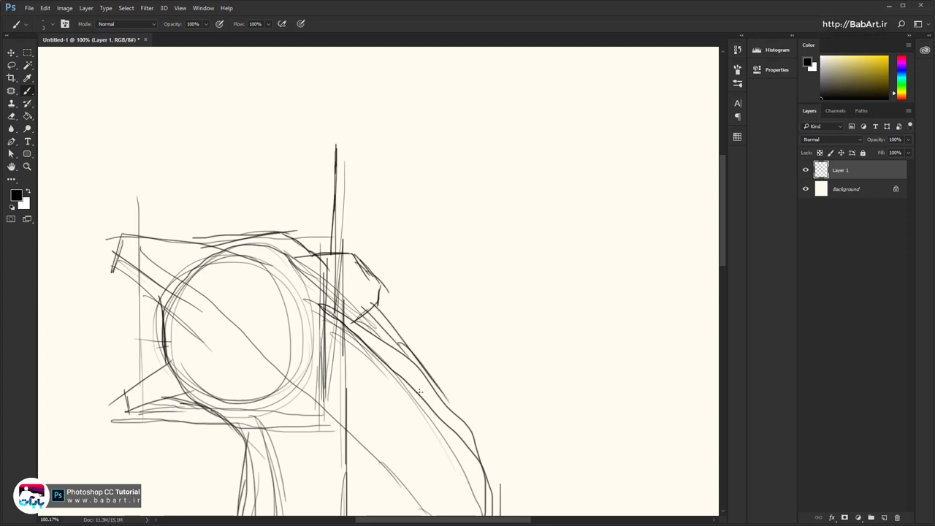
Add a pointed shape at the front shoulder and thicken the upper front arm with repeated parallel strokes
mouse_move(333, 511)
left_mouse_down()
mouse_move(302, 299)
mouse_move(445, 127)
left_mouse_up()
left_click_drag(366, 68, 328, 186)
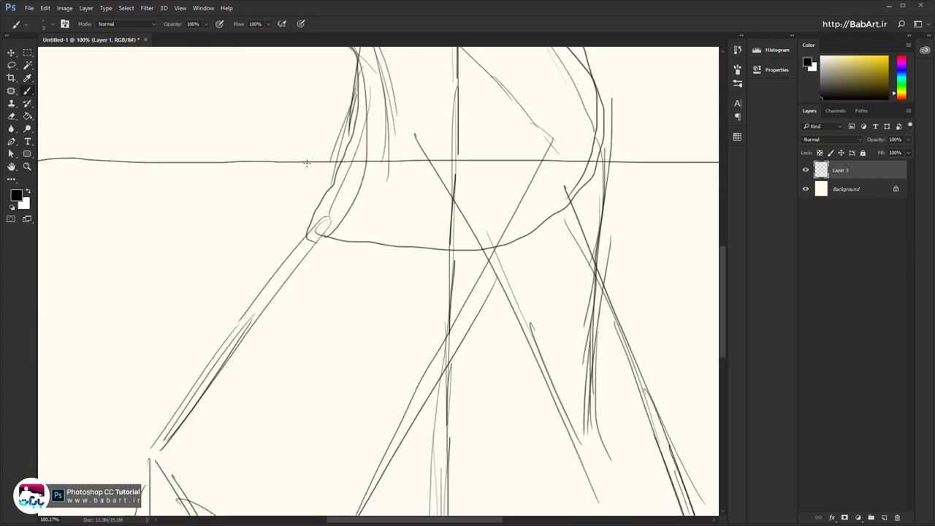
mouse_move(320, 134)
left_mouse_down()
mouse_move(294, 275)
mouse_move(264, 284)
left_mouse_up()
left_click_drag(278, 221, 195, 349)
left_click_drag(273, 247, 158, 425)
left_click_drag(279, 262, 161, 435)
left_click_drag(246, 355, 320, 204)
left_click_drag(295, 175, 236, 260)
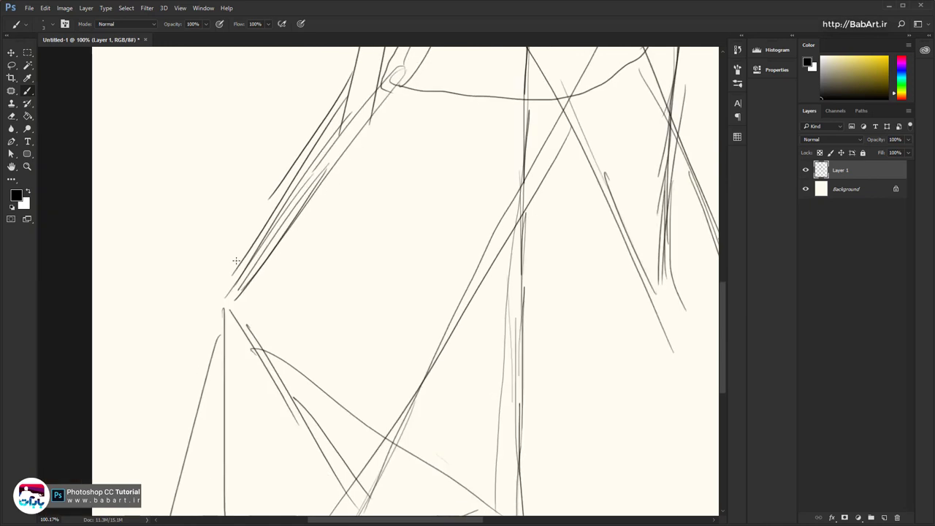
Continue the front arm's outer contour past the elbow to the page's lower edge, and check the whole sketch
left_click_drag(327, 130, 229, 267)
left_click_drag(260, 223, 190, 401)
left_click_drag(201, 350, 163, 508)
mouse_move(374, 282)
left_mouse_down()
mouse_move(294, 296)
mouse_move(303, 295)
left_mouse_up()
mouse_move(449, 190)
left_mouse_down()
mouse_move(334, 259)
mouse_move(381, 268)
mouse_move(393, 249)
left_mouse_up()
mouse_move(454, 273)
left_mouse_down()
mouse_move(514, 400)
mouse_move(478, 483)
left_mouse_up()
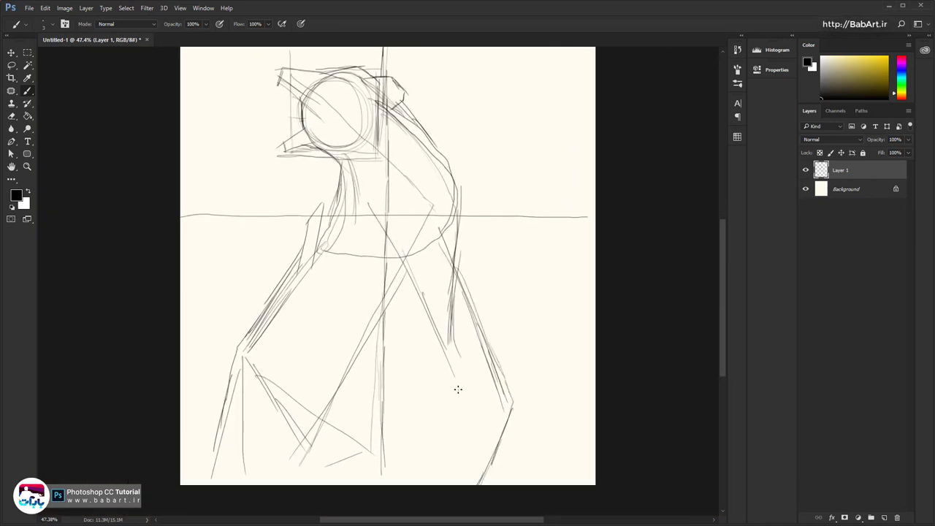
Shift the rough sketch on Layer 1 to the right across the page with the Move tool
key("v")
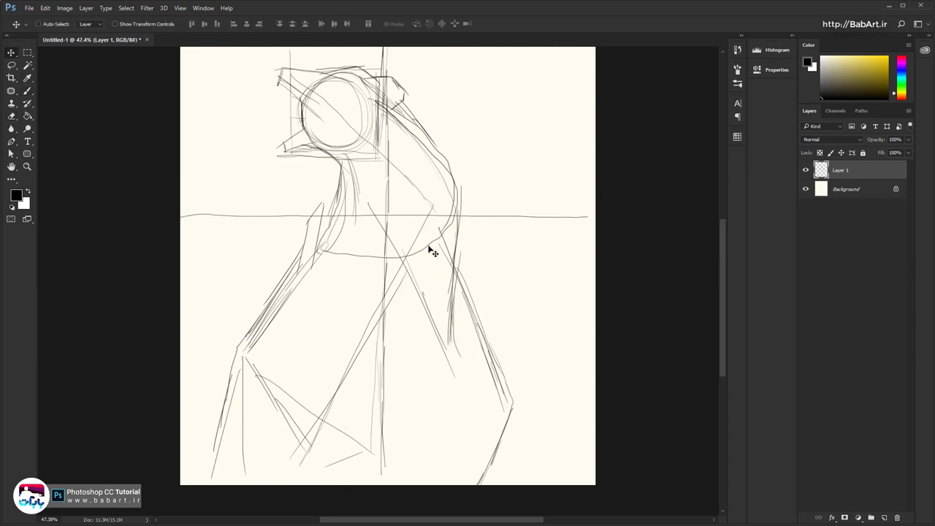
mouse_move(390, 224)
left_mouse_down()
mouse_move(417, 223)
mouse_move(411, 230)
mouse_move(429, 249)
mouse_move(419, 282)
mouse_move(402, 262)
mouse_move(411, 260)
left_mouse_up()
key("ctrl+0")
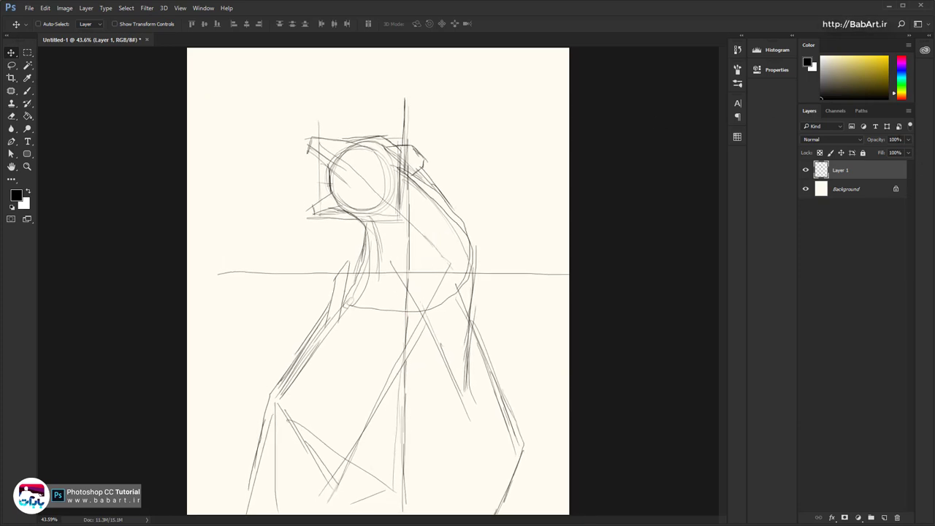
Lower the opacity of Layer 1 to 17% and add a new layer above it
left_click(877, 143)
left_click(907, 139)
left_click_drag(908, 150, 870, 154)
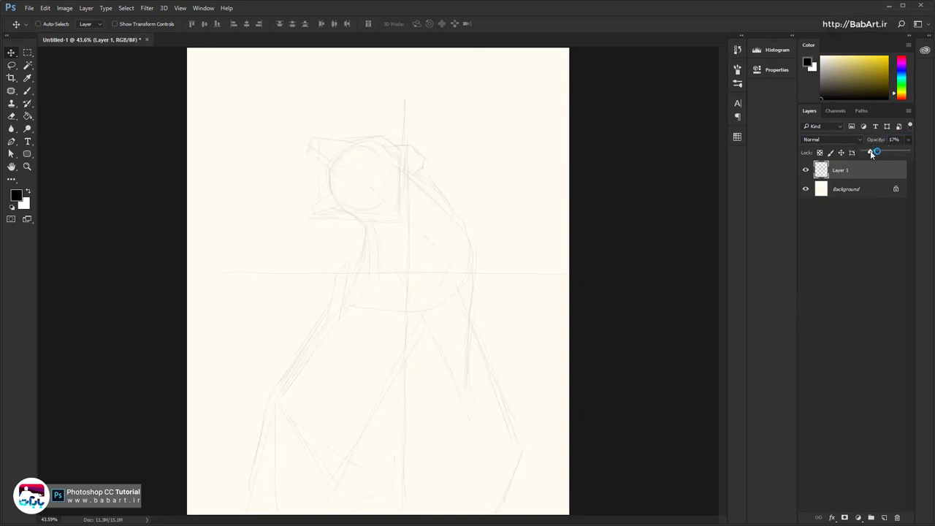
left_click(883, 517)
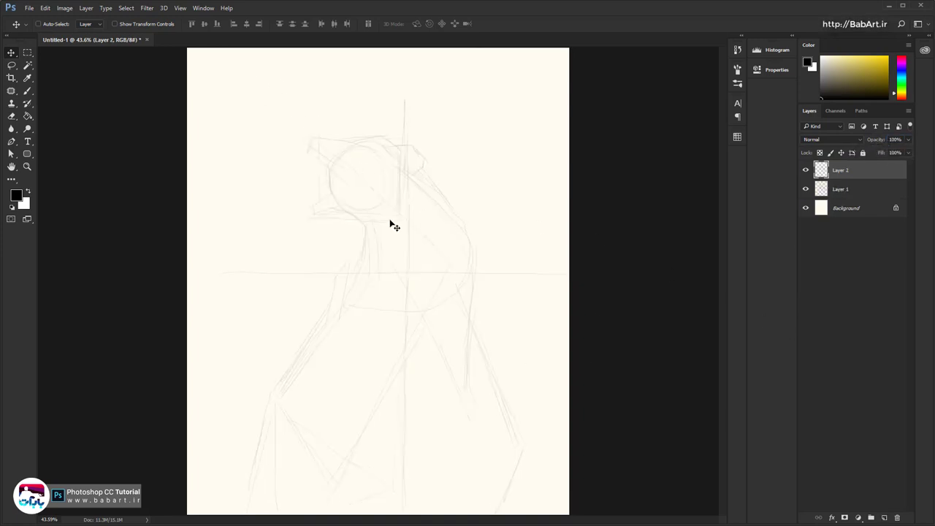
Draw an oval for the open mouth in front of the head circle on Layer 2 with the Brush tool
left_click(28, 91)
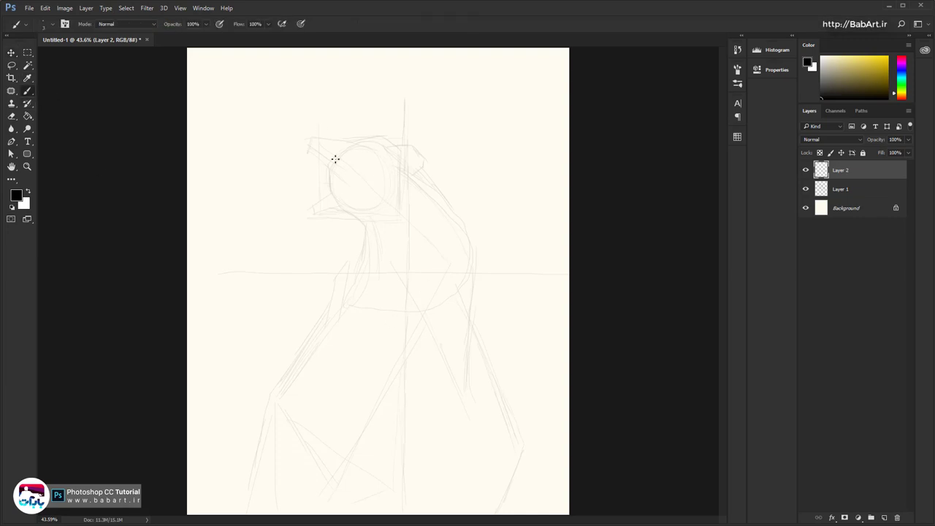
key("ctrl+space")
left_click_drag(339, 173, 370, 177)
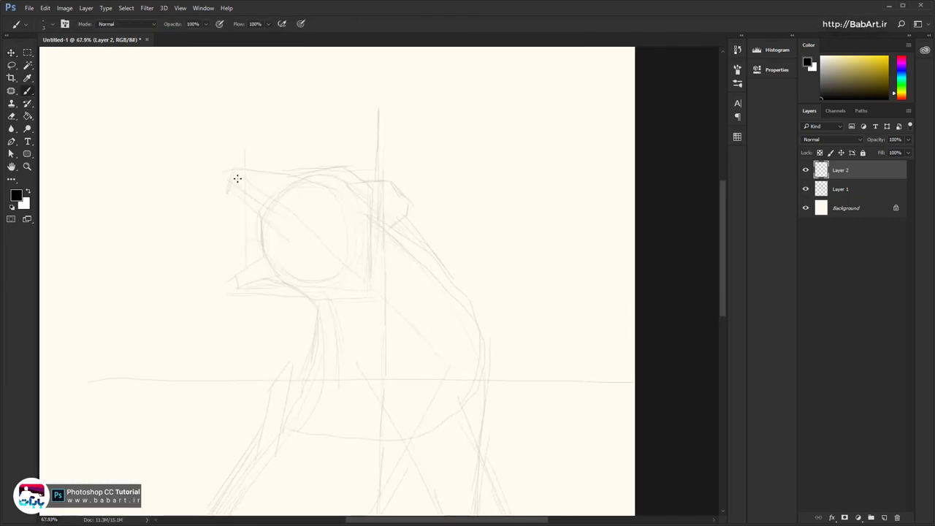
mouse_move(238, 179)
left_mouse_down()
mouse_move(262, 206)
mouse_move(271, 246)
mouse_move(223, 278)
mouse_move(265, 195)
mouse_move(269, 216)
mouse_move(254, 263)
left_mouse_up()
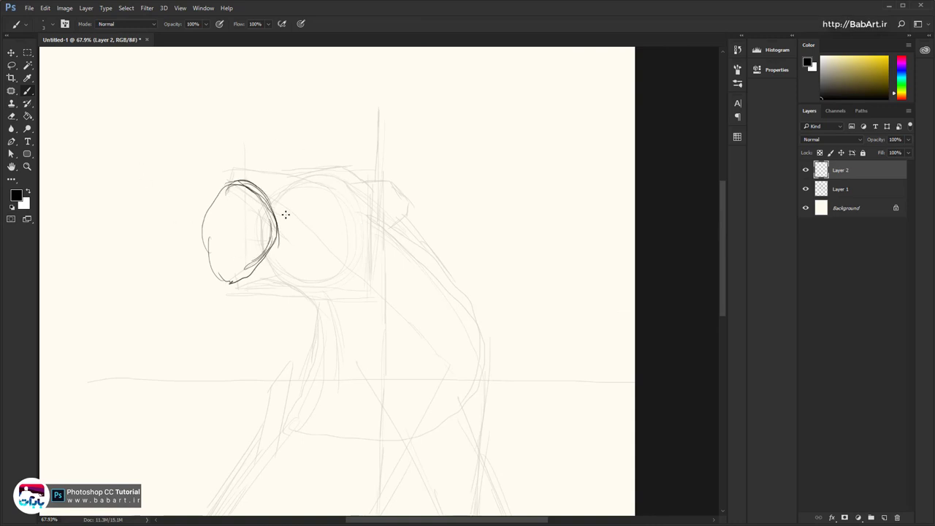
Outline the upper snout, forehead, ear and start of the neck over the faded sketch, rotating the canvas as needed
left_click_drag(235, 176, 257, 202)
mouse_move(236, 159)
left_mouse_down()
mouse_move(252, 149)
mouse_move(307, 176)
mouse_move(252, 260)
mouse_move(308, 388)
mouse_move(329, 251)
mouse_move(293, 291)
left_mouse_up()
key("r")
key("space")
mouse_move(294, 256)
left_mouse_down()
mouse_move(275, 157)
mouse_move(282, 170)
mouse_move(280, 135)
mouse_move(307, 141)
left_mouse_up()
left_click_drag(306, 140, 330, 95)
key("space")
left_click_drag(372, 224, 292, 180)
mouse_move(309, 205)
left_mouse_down()
mouse_move(333, 218)
mouse_move(326, 221)
mouse_move(346, 236)
mouse_move(325, 216)
mouse_move(344, 234)
mouse_move(333, 201)
mouse_move(350, 222)
left_mouse_up()
mouse_move(352, 224)
left_mouse_down()
mouse_move(326, 182)
mouse_move(337, 140)
left_mouse_up()
key("r")
mouse_move(381, 249)
left_mouse_down()
mouse_move(419, 281)
mouse_move(419, 294)
left_mouse_up()
Outline the lower jaw, throat, pointed shoulder and front arm down to the page's lower edge
key("space")
mouse_move(482, 275)
left_mouse_down()
mouse_move(315, 239)
mouse_move(310, 228)
mouse_move(325, 241)
mouse_move(316, 225)
mouse_move(325, 253)
mouse_move(320, 298)
mouse_move(279, 365)
mouse_move(290, 292)
mouse_move(263, 328)
left_mouse_up()
mouse_move(265, 357)
left_mouse_down()
mouse_move(268, 327)
mouse_move(259, 383)
left_mouse_up()
mouse_move(310, 299)
left_mouse_down()
mouse_move(324, 211)
mouse_move(362, 127)
left_mouse_up()
left_click_drag(323, 151, 313, 209)
left_click_drag(321, 171, 271, 247)
mouse_move(307, 210)
left_mouse_down()
mouse_move(271, 276)
mouse_move(209, 329)
mouse_move(175, 385)
mouse_move(144, 480)
left_mouse_up()
left_click_drag(287, 335, 241, 334)
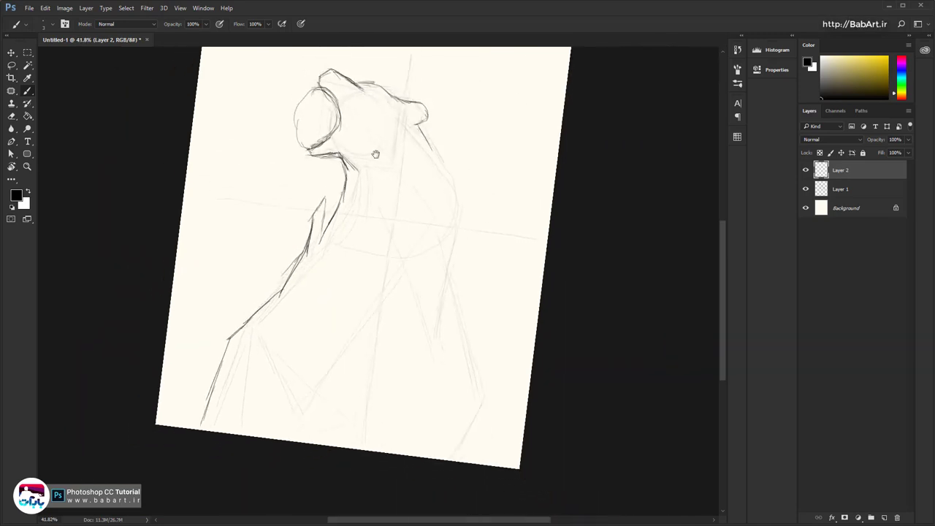
Outline the back and rear side of the figure from the neck down to the page's lower edge
left_click_drag(375, 153, 280, 235)
mouse_move(323, 206)
left_mouse_down()
mouse_move(342, 245)
mouse_move(366, 278)
mouse_move(355, 270)
mouse_move(368, 328)
mouse_move(336, 236)
left_mouse_up()
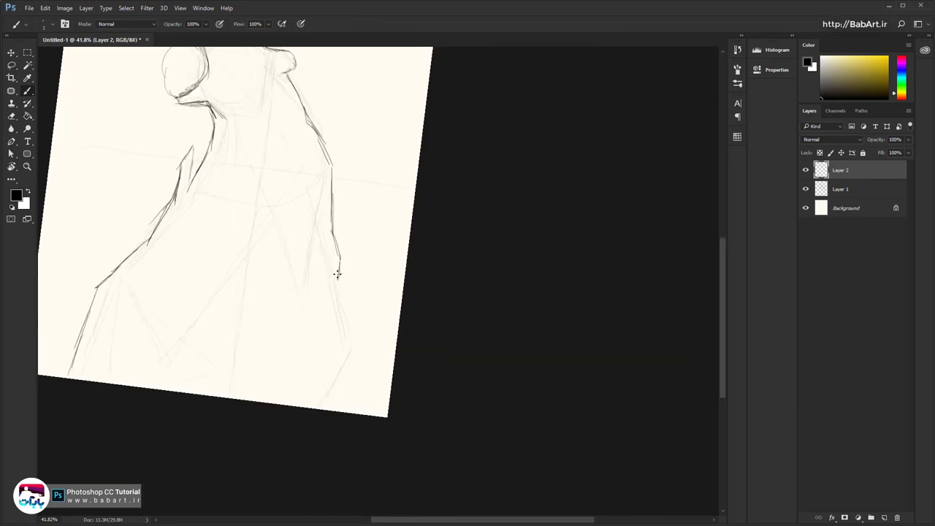
mouse_move(337, 274)
left_mouse_down()
mouse_move(360, 382)
mouse_move(359, 371)
mouse_move(338, 410)
left_mouse_up()
mouse_move(321, 236)
left_mouse_down()
mouse_move(267, 231)
mouse_move(314, 233)
left_mouse_up()
mouse_move(257, 159)
left_mouse_down()
mouse_move(292, 292)
mouse_move(355, 350)
left_mouse_up()
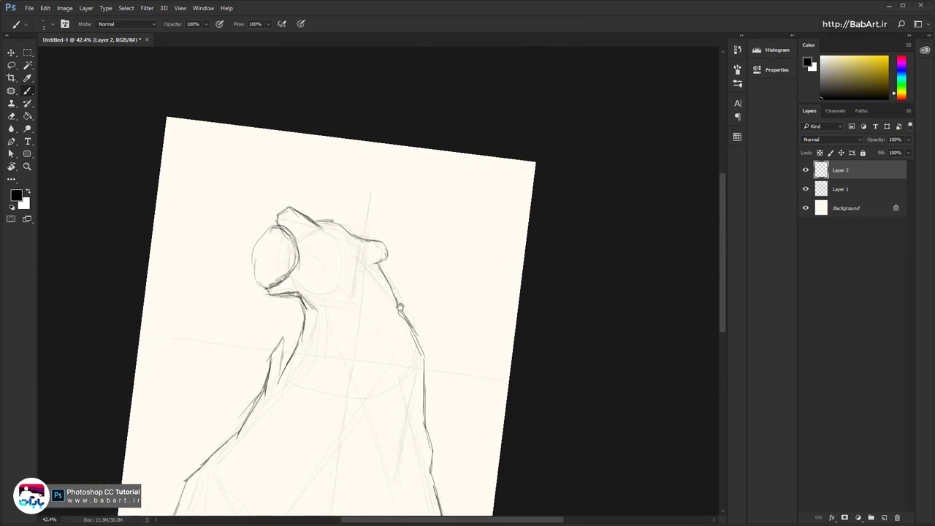
Reset the canvas rotation, return to the Brush tool and fit the whole page in view
key("r")
left_click_drag(371, 244, 339, 213)
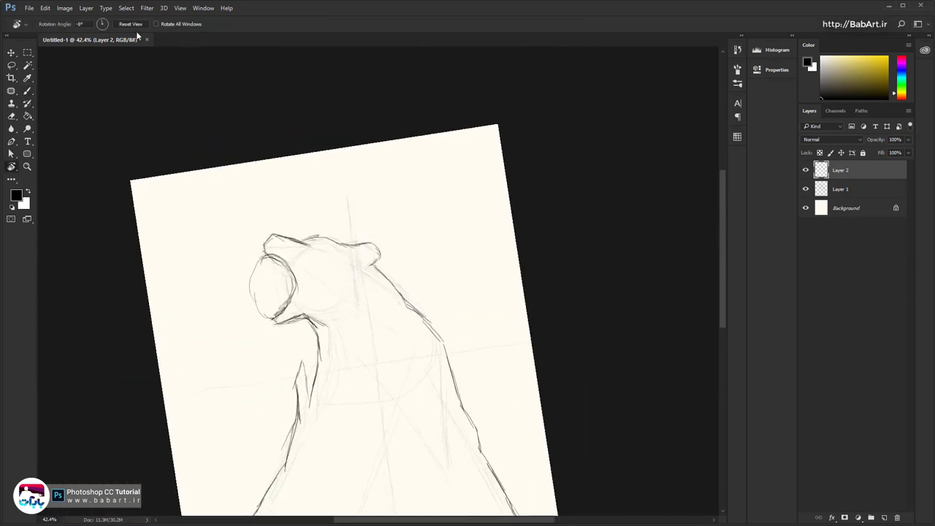
left_click(132, 24)
key("b")
left_click(378, 246, "ctrl")
key("ctrl+0")
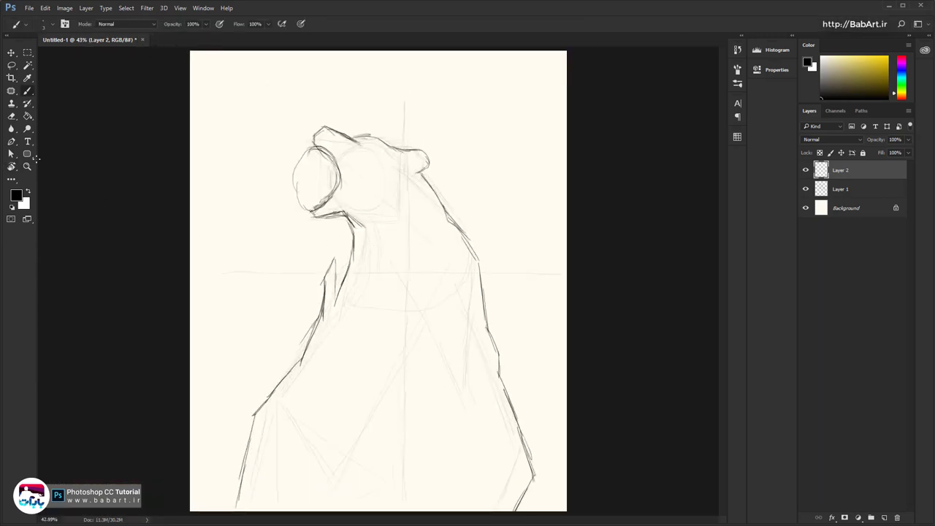
Switch from the Rotate View tool back to the Hand tool, and reinforce the mouth and jaw outline with the Brush tool
left_click(10, 167)
right_click(11, 166)
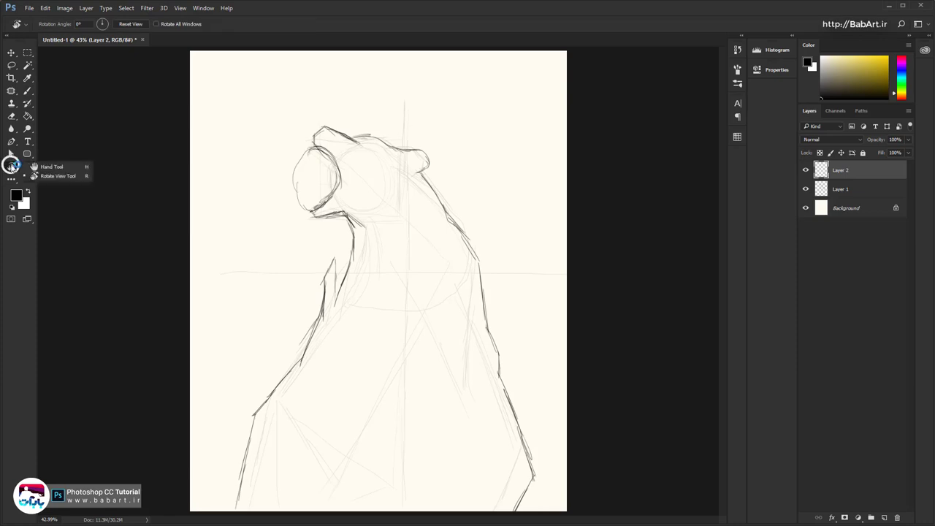
left_click(11, 168)
key("h")
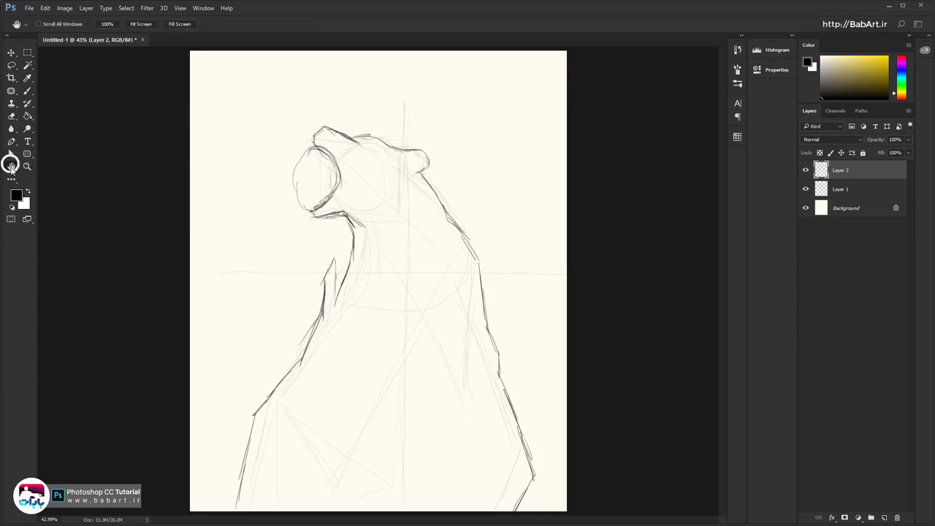
left_click(11, 179)
left_click(27, 91)
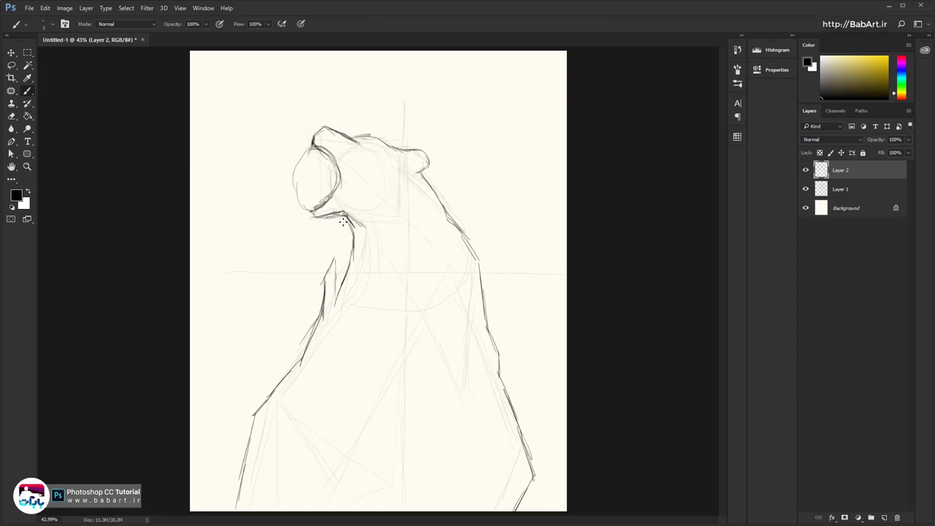
mouse_move(343, 221)
left_mouse_down()
mouse_move(354, 237)
mouse_move(318, 213)
left_mouse_up()
left_click(847, 189)
left_click_drag(851, 208, 855, 330)
left_click_drag(896, 519, 896, 518)
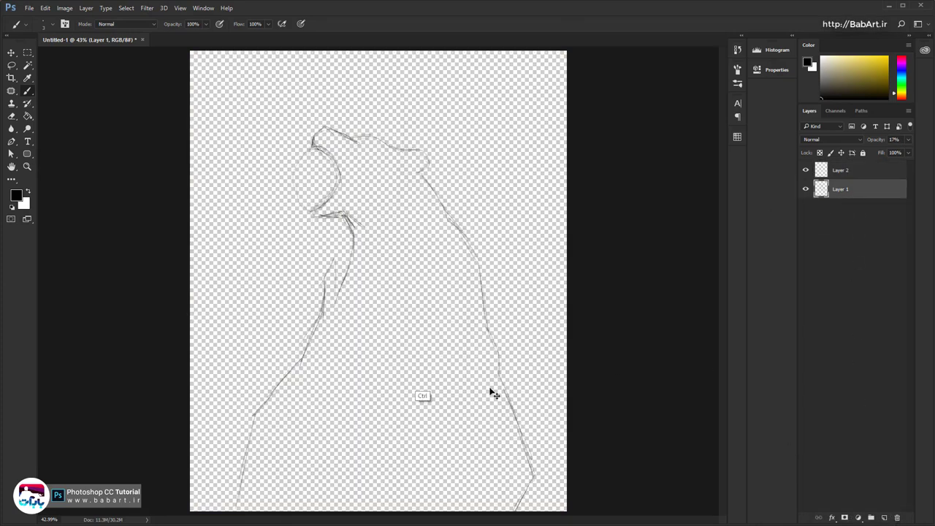
key("ctrl+z")
Delete the rough sketch layer, Layer 1, and lower the opacity of Layer 2 to 13%
left_click_drag(867, 188, 897, 516)
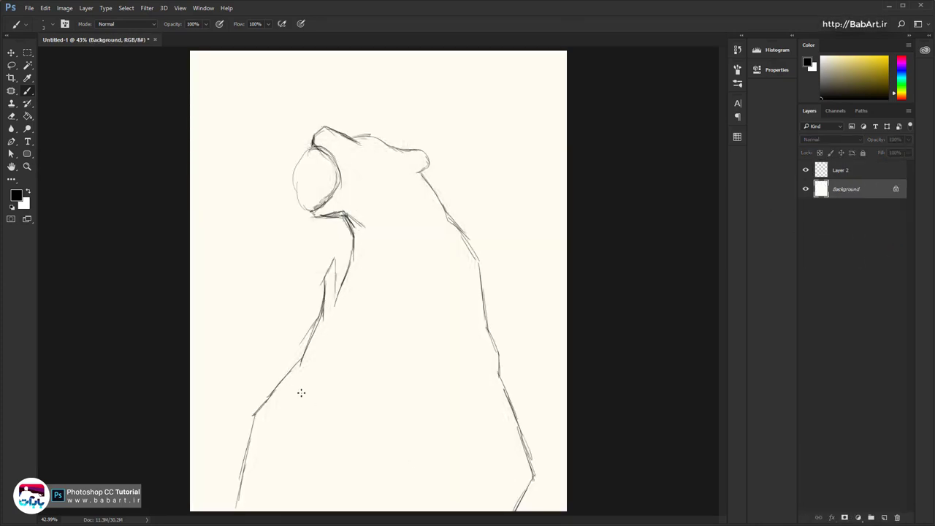
key("alt+bracketright")
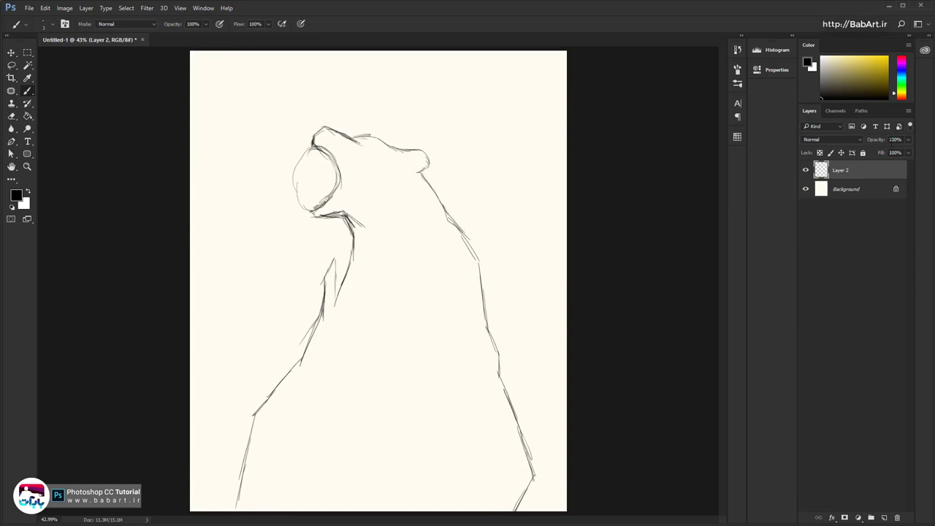
left_click(908, 138)
left_click_drag(907, 150, 872, 153)
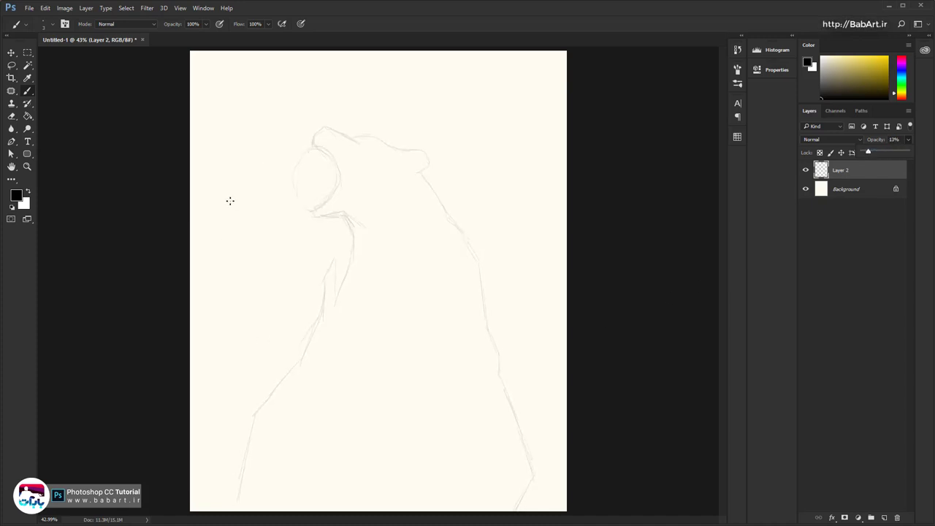
Activate the Pen tool in Path mode with the Combine Shapes path operation, ready to trace the bear's head
left_click(9, 144)
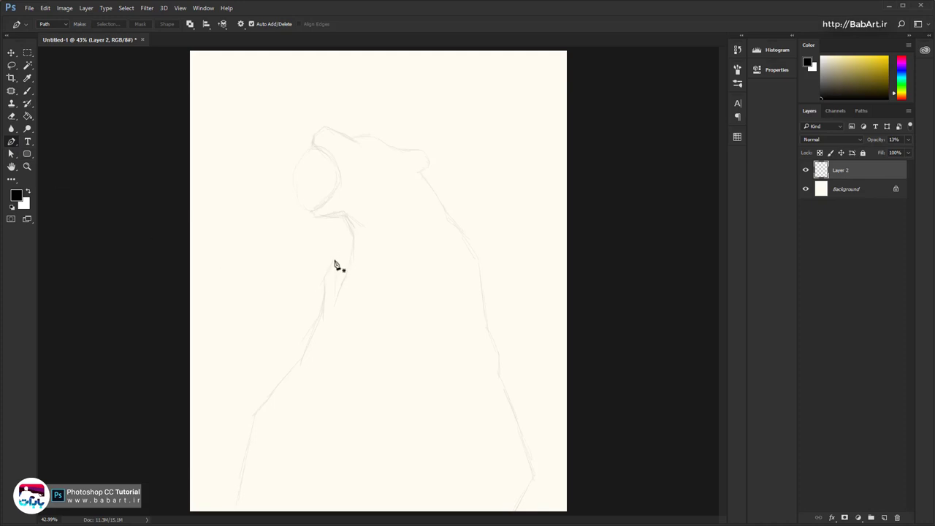
scroll(355, 146, "up", 1)
scroll(345, 162, "up", 3)
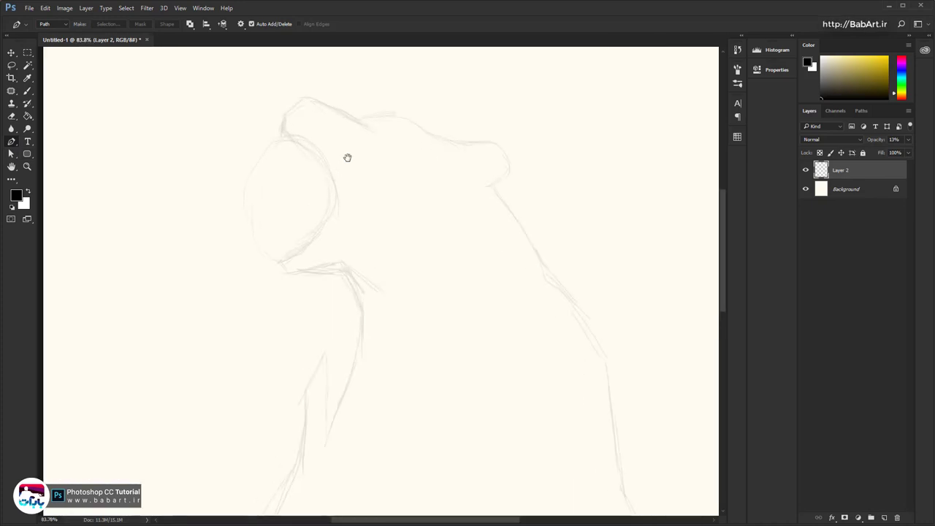
scroll(276, 278, "up", 2)
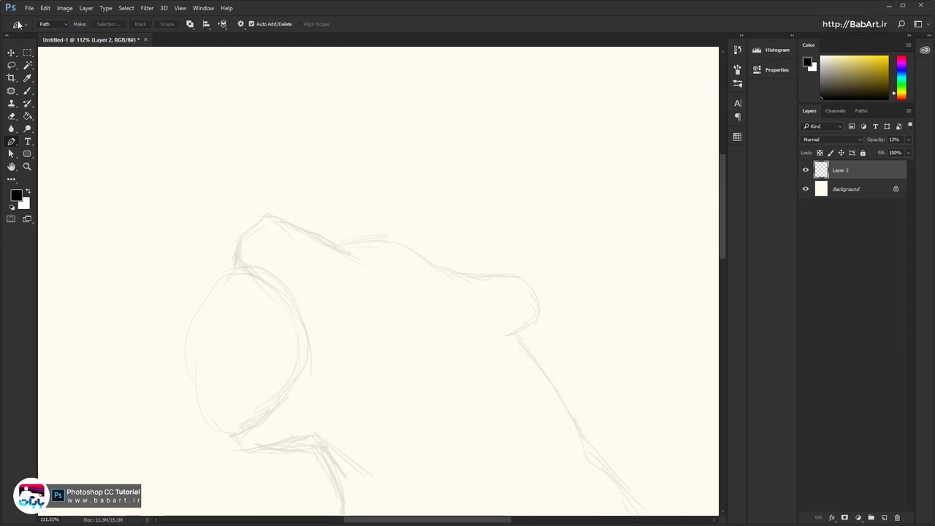
left_click(189, 27)
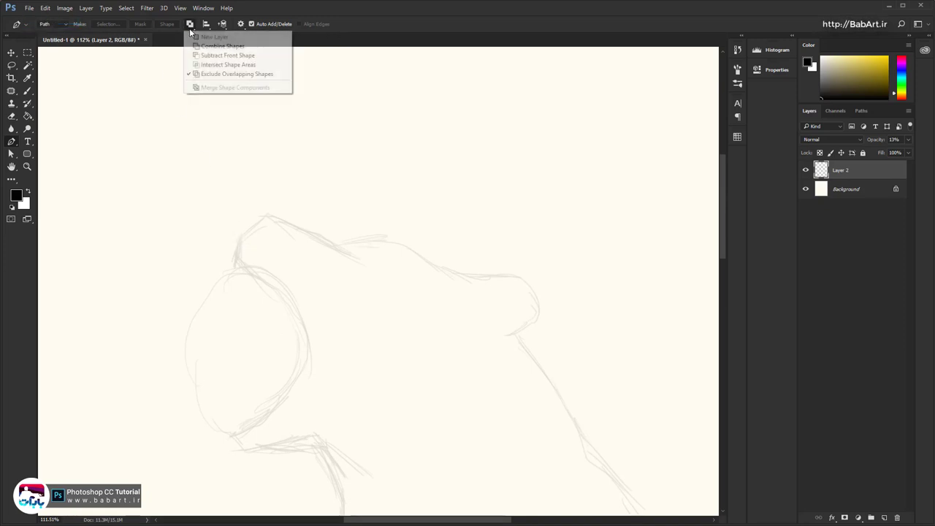
left_click(201, 45)
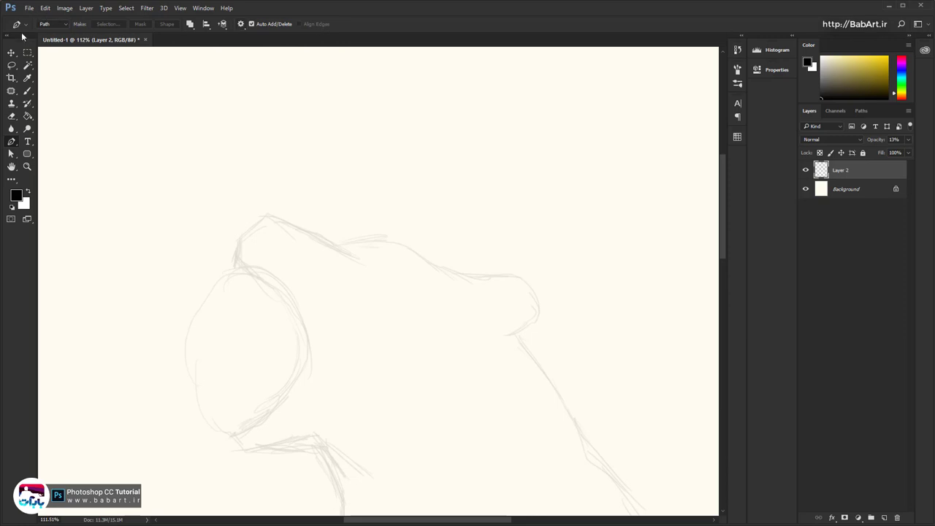
Start a path at the nose and trace the upper lip and inside of the open mouth to the lower jaw's tip
left_click(238, 237)
left_click(237, 267)
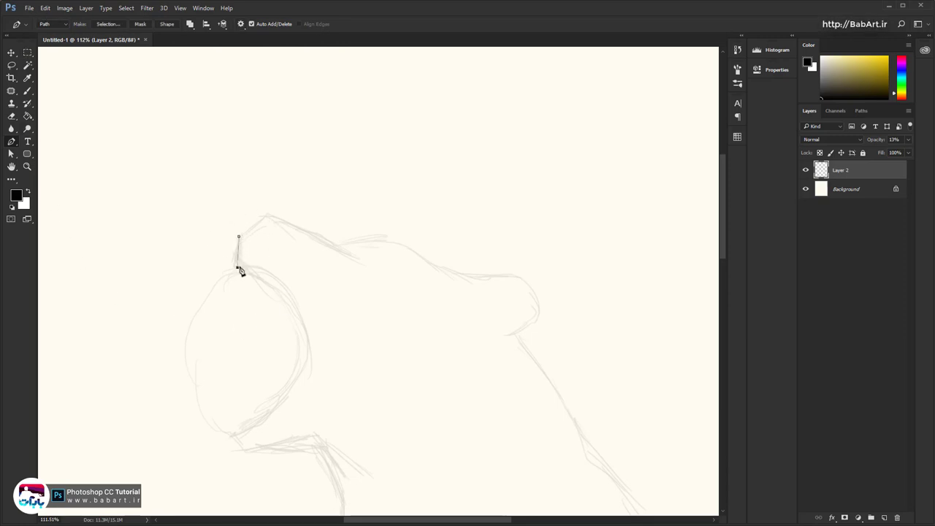
left_click(278, 296)
left_click(296, 336)
left_click(298, 357)
left_click(295, 377)
left_click(281, 407)
left_click(217, 423)
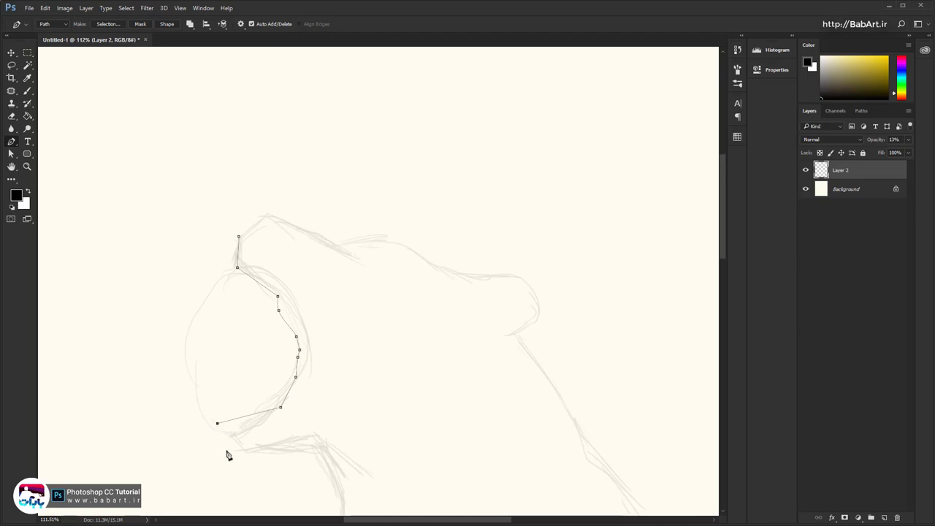
Continue the path with straight segments around the jaw's tip, along its underside and down the throat
left_click(225, 446)
left_click(302, 451)
left_click_drag(305, 464, 304, 202)
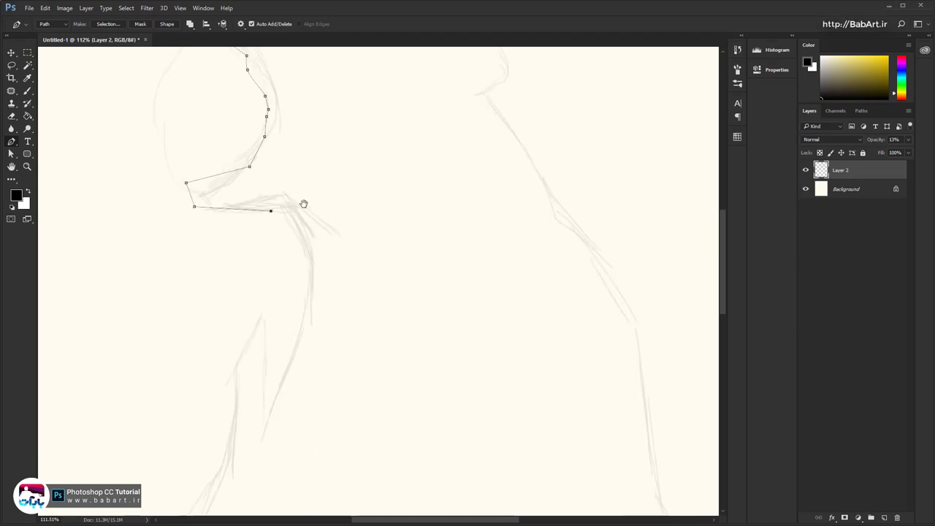
left_click(293, 231)
left_click(300, 278)
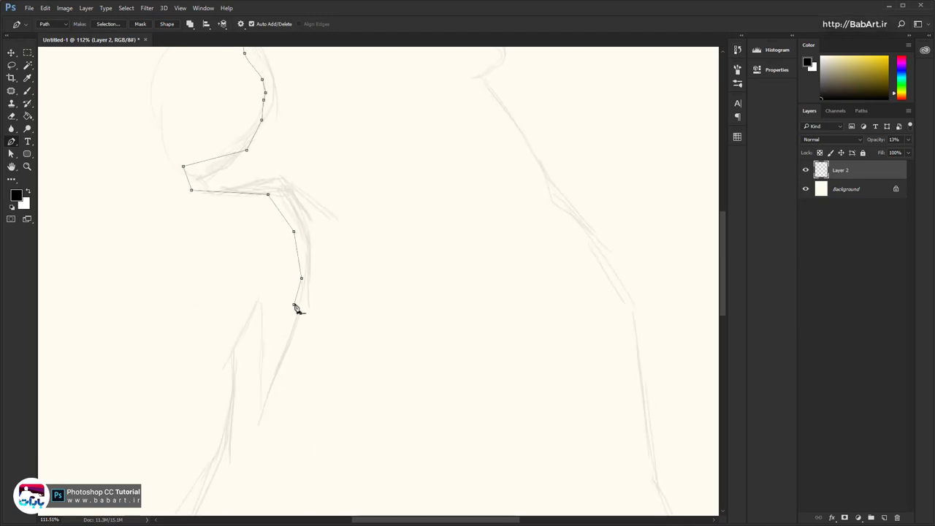
left_click(287, 301)
left_click(293, 315)
Continue the path around the narrow notch below the throat and down the figure's front to just below the page's lower edge
left_click(260, 418)
left_click(267, 299)
left_click(235, 343)
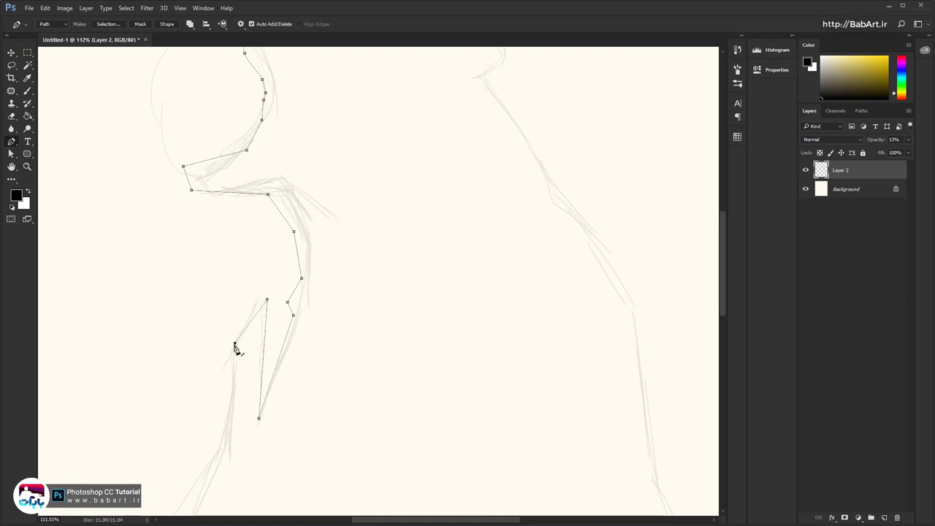
left_click_drag(215, 486, 256, 284)
left_click(256, 289)
left_click_drag(215, 368, 317, 225)
left_click(296, 241)
left_click(259, 473)
Run the path below the page's lower edge to the figure's rear and trace the rear side up to the lower back
scroll(420, 442, "down", 2)
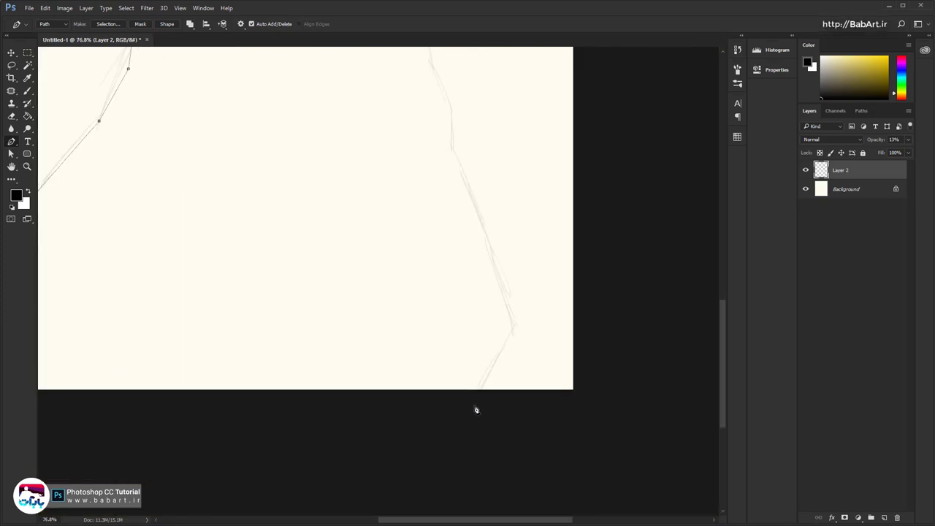
left_click(482, 404)
left_click(510, 323)
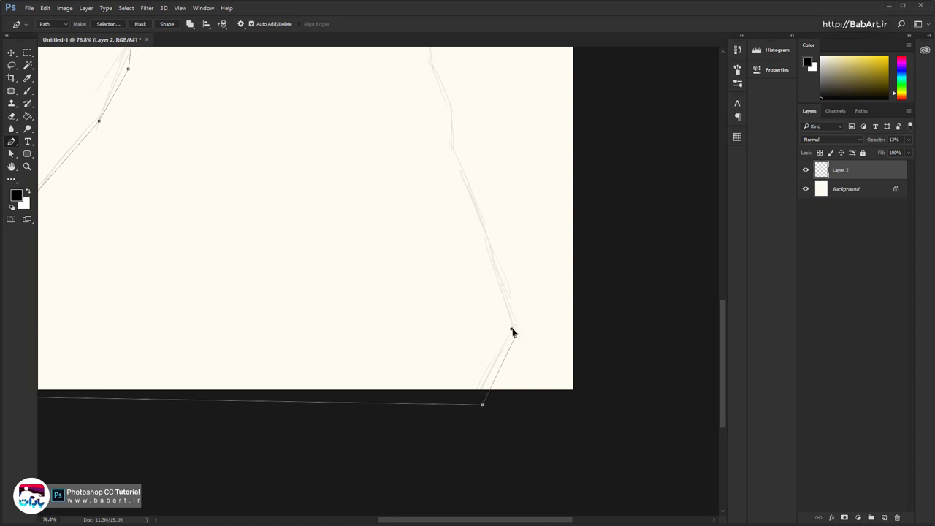
left_click(460, 176)
left_click(451, 107)
scroll(536, 309, "up", 5)
scroll(536, 309, "left", 3)
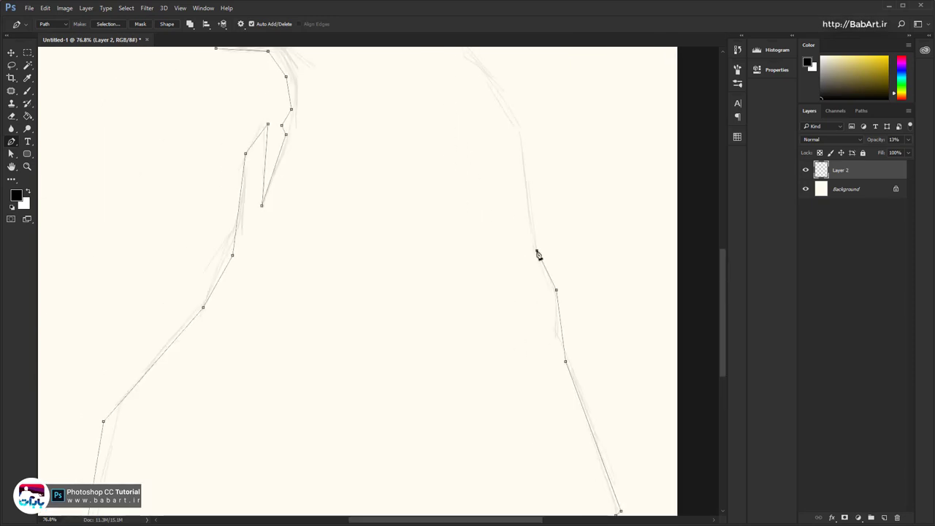
Continue the path up the back and over the shoulder hump to the base of the ear
left_click(535, 199)
left_click(516, 126)
scroll(504, 182, "up", 6)
scroll(503, 182, "left", 2)
left_click(540, 279)
left_click(523, 273)
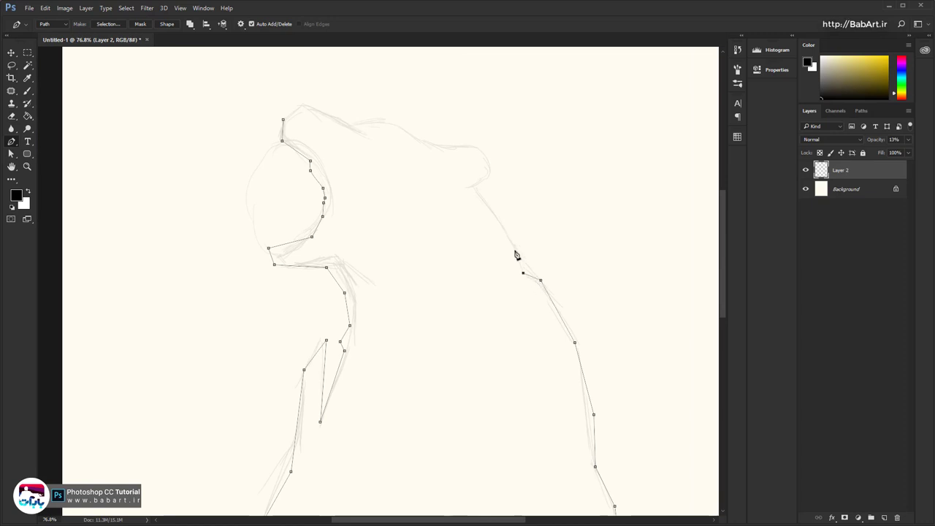
left_click(510, 242)
left_click(472, 185)
Trace the ear, forehead and top of the muzzle, and close the path at its starting point on the nose
left_click(482, 184)
left_click(493, 160)
left_click(475, 144)
left_click(429, 147)
left_click(401, 124)
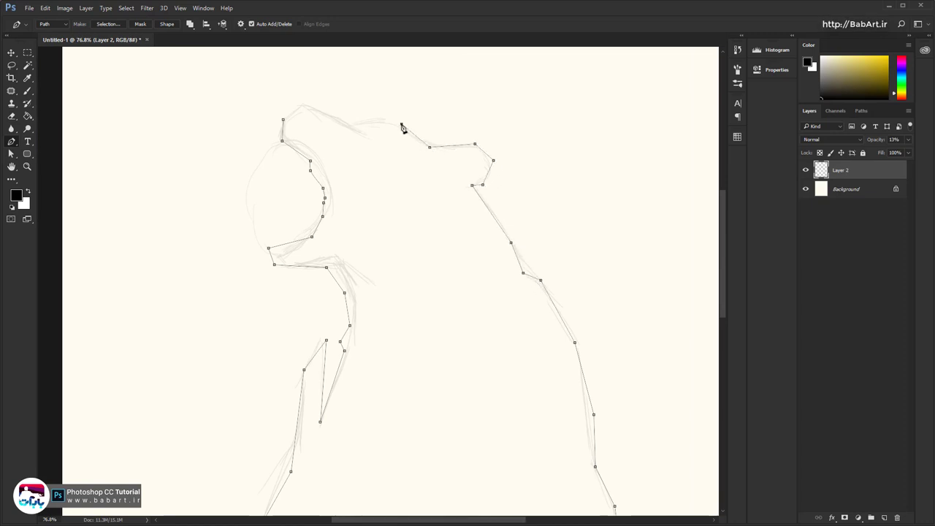
left_click(365, 120)
left_click(344, 120)
left_click(292, 100)
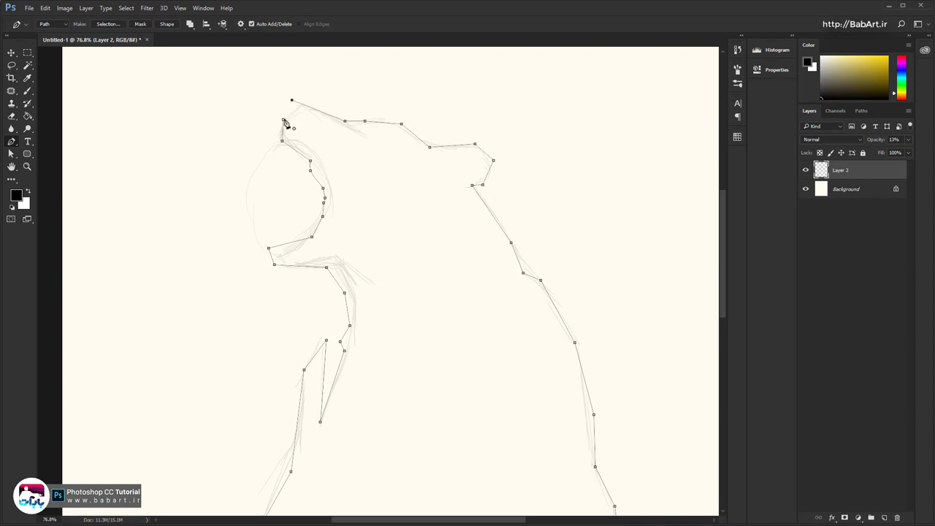
left_click(283, 120)
left_click_drag(283, 120, 281, 120)
Turn the closed path into a black shape on a new layer and delete the sketch layer, Layer 2
scroll(375, 246, "down", 5)
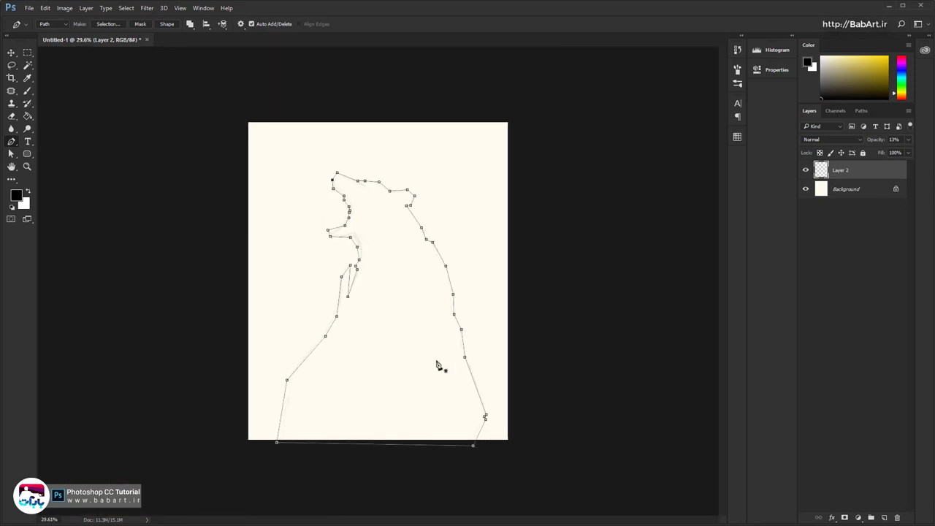
left_click(883, 517)
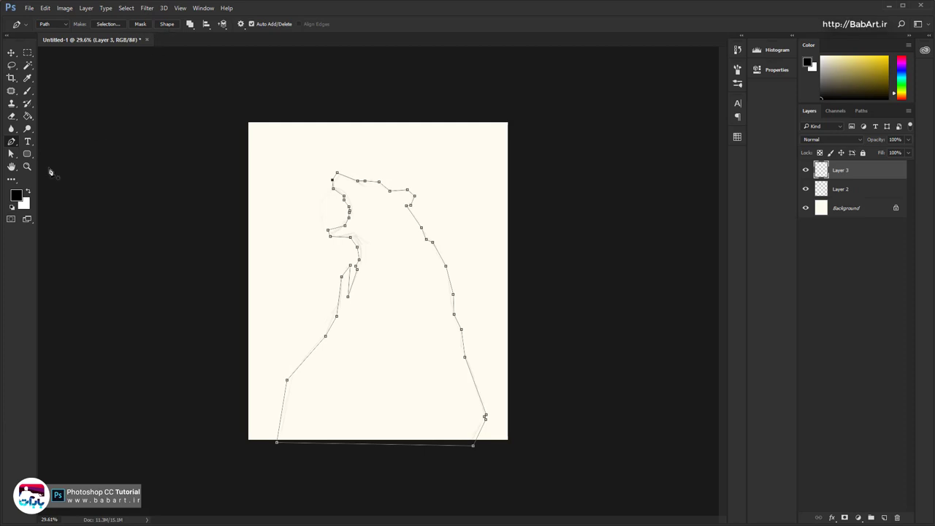
left_click(167, 25)
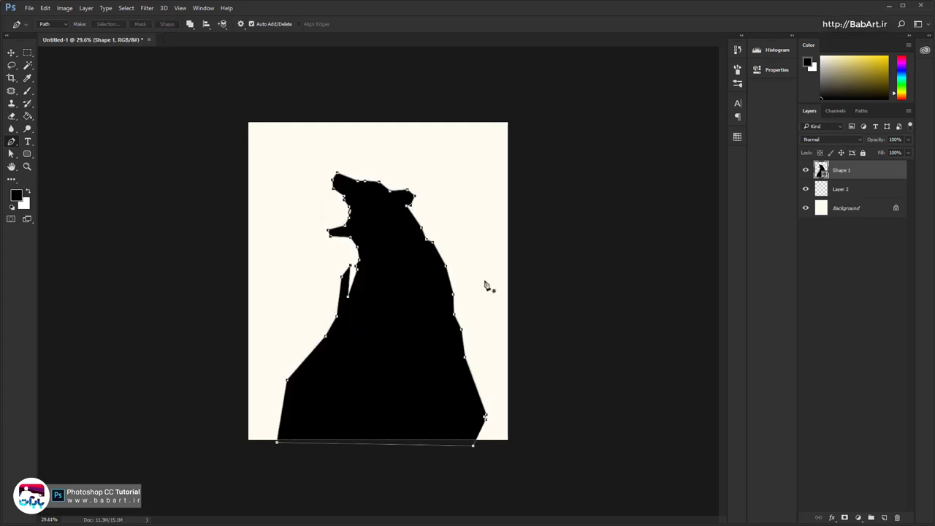
left_click_drag(841, 190, 897, 517)
left_click(832, 169)
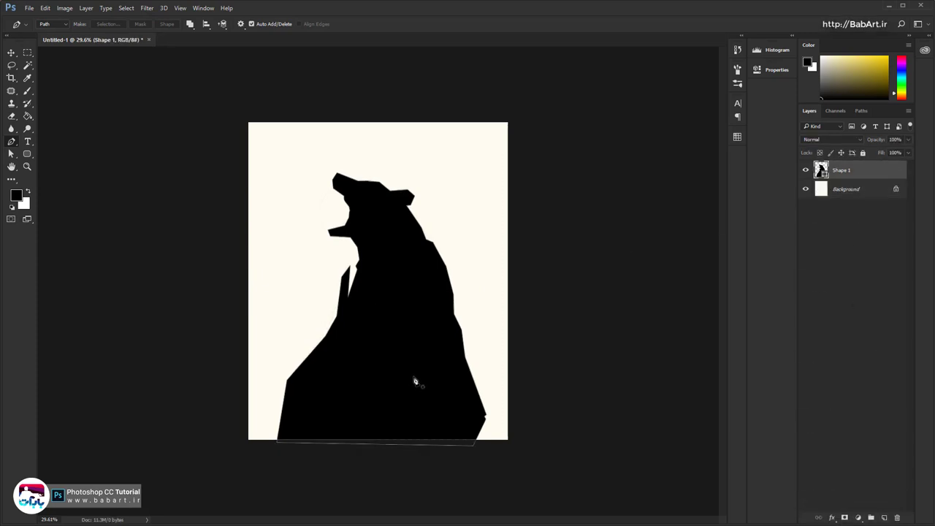
Adjust the silhouette's anchor points at the front bend, the lower back and the rear corner, pulling the rear side inward
scroll(430, 351, "up", 2)
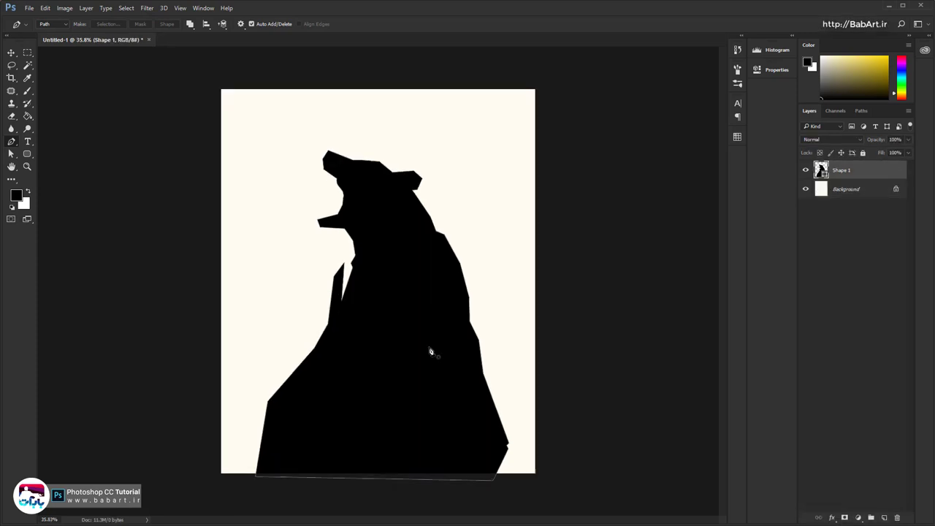
scroll(424, 350, "up", 1)
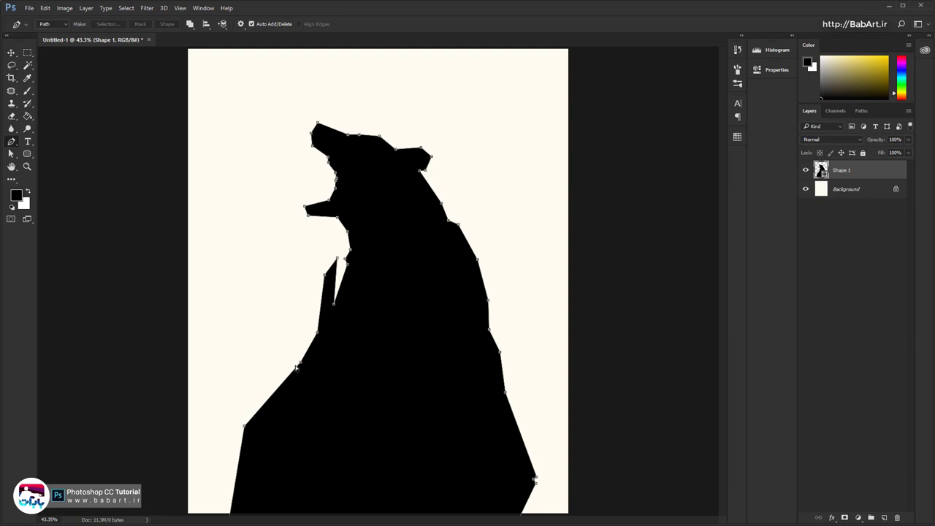
left_click_drag(299, 363, 301, 368)
left_click_drag(504, 393, 495, 399)
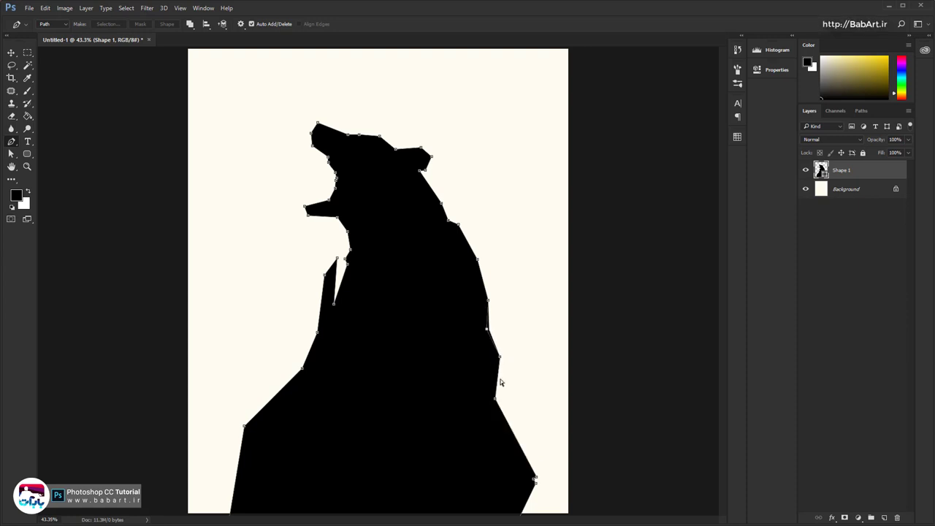
left_click_drag(534, 478, 479, 464)
scroll(504, 479, "down", 1)
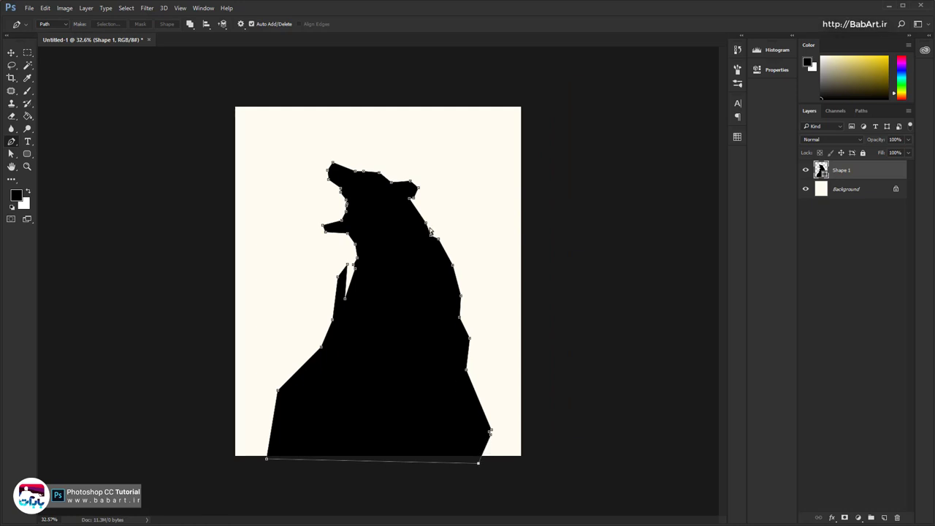
Smooth the shoulder hump and reshape the back by moving the anchor points from the nape down to the rear corner
scroll(431, 244, "up", 1)
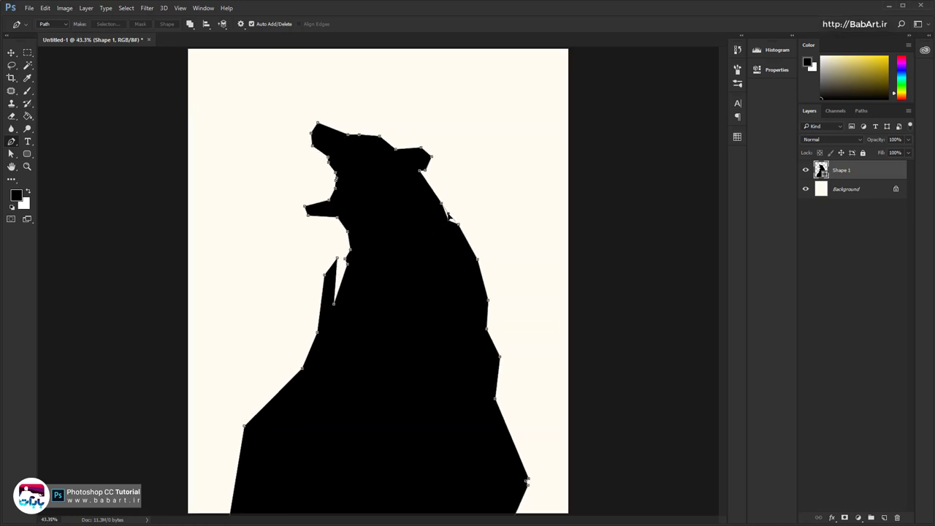
left_click(458, 222)
key("ctrl+z")
left_click_drag(480, 258, 483, 259)
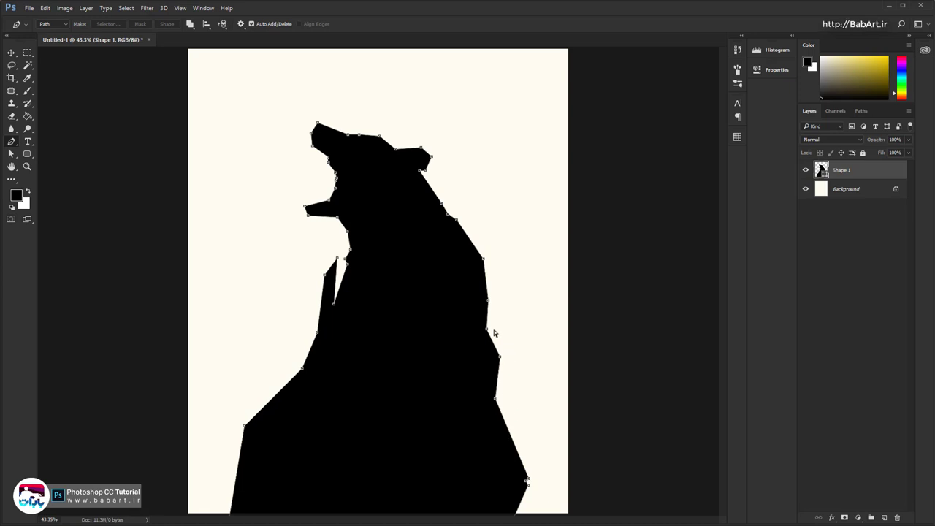
left_click_drag(487, 331, 488, 326)
left_click_drag(500, 358, 497, 341)
left_click_drag(495, 399, 491, 383)
left_click_drag(528, 473, 527, 473)
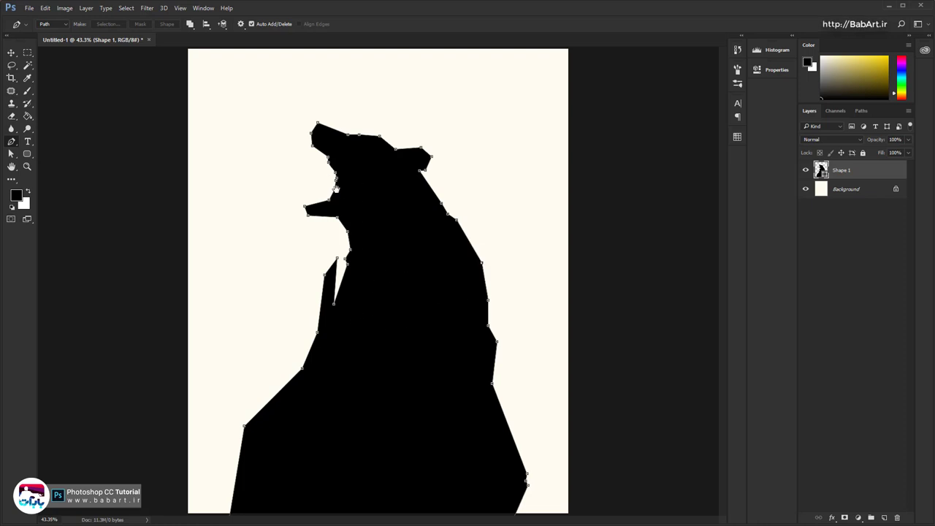
Shorten and thin the lower jaw and refine the throat by shifting their anchor points
scroll(335, 188, "up", 6)
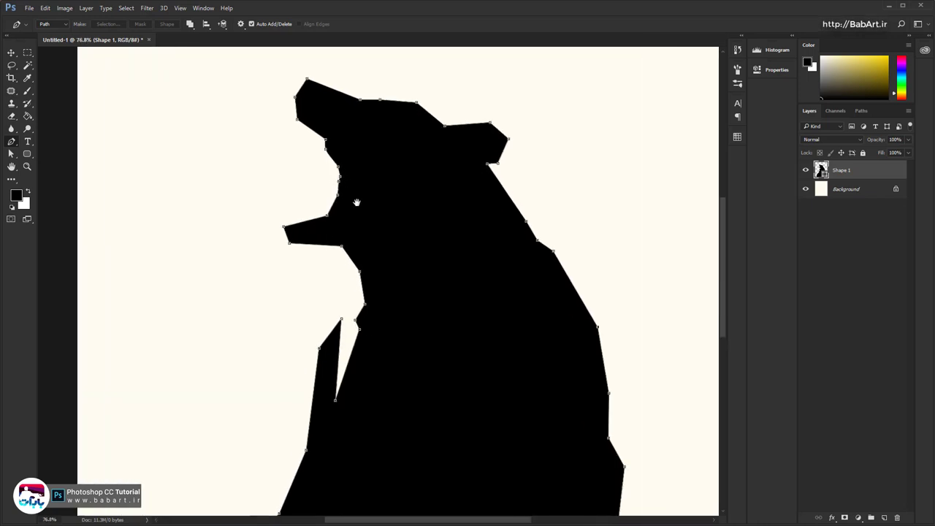
left_click_drag(358, 203, 471, 238)
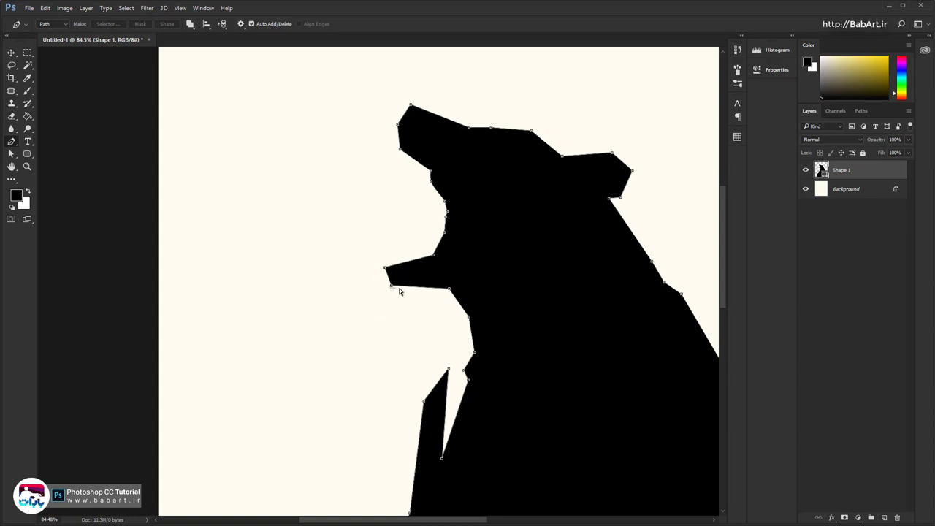
left_click(399, 289, "ctrl")
left_click_drag(395, 296, 447, 281)
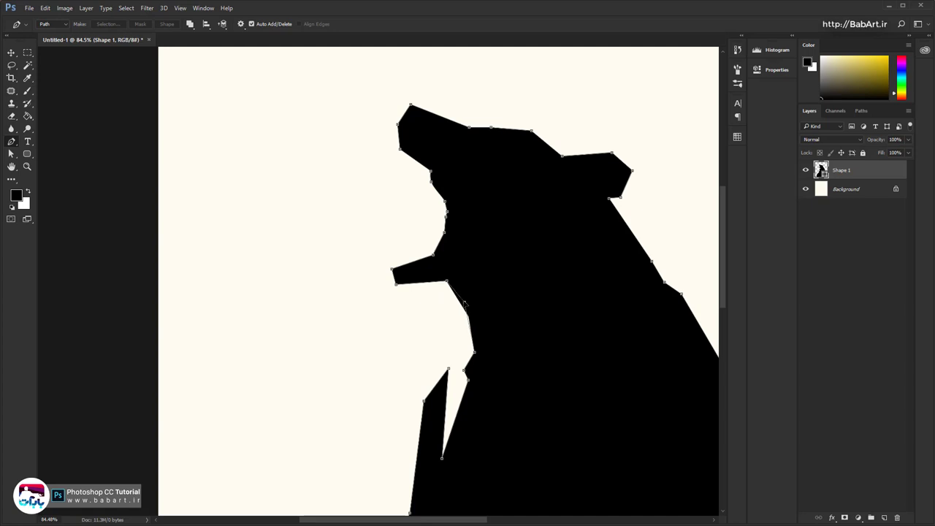
left_click_drag(464, 302, 463, 304)
left_click_drag(474, 352, 473, 351)
Refine the anchor points of the inner mouth, nose, upper lip and forehead up to the ear
left_click_drag(430, 172, 426, 176)
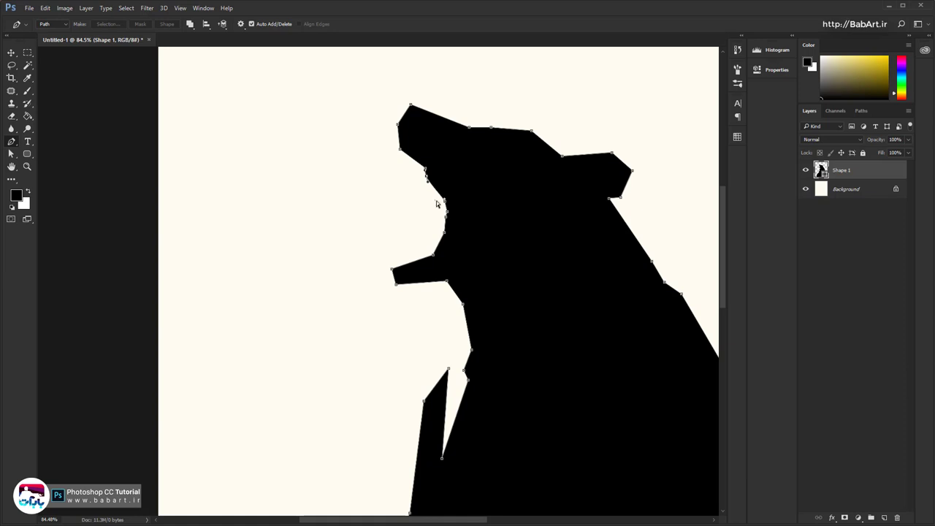
left_click_drag(436, 201, 441, 233)
left_click_drag(410, 106, 407, 110)
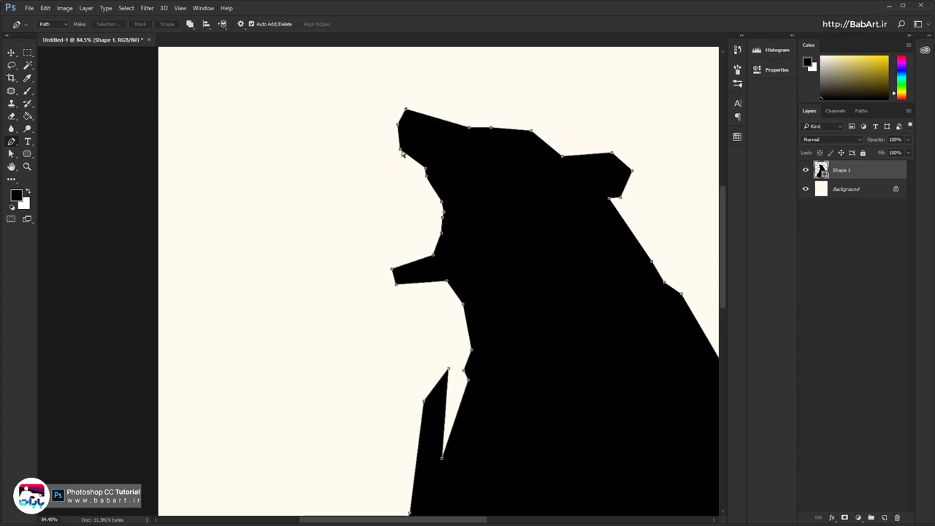
left_click_drag(400, 151, 398, 146)
left_click_drag(492, 128, 499, 125)
left_click_drag(563, 155, 561, 151)
Deselect the bear shape's path and add a new empty layer above Shape 1
scroll(564, 198, "down", 5)
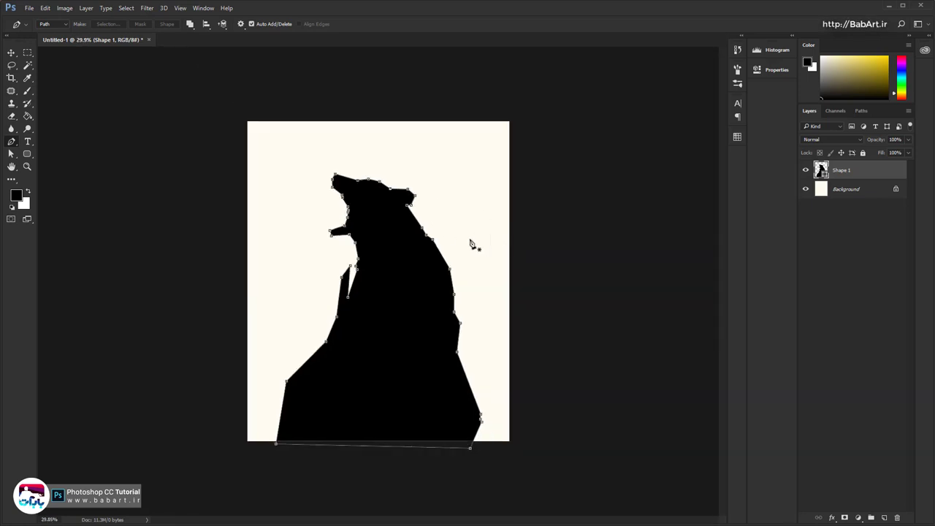
key("Escape")
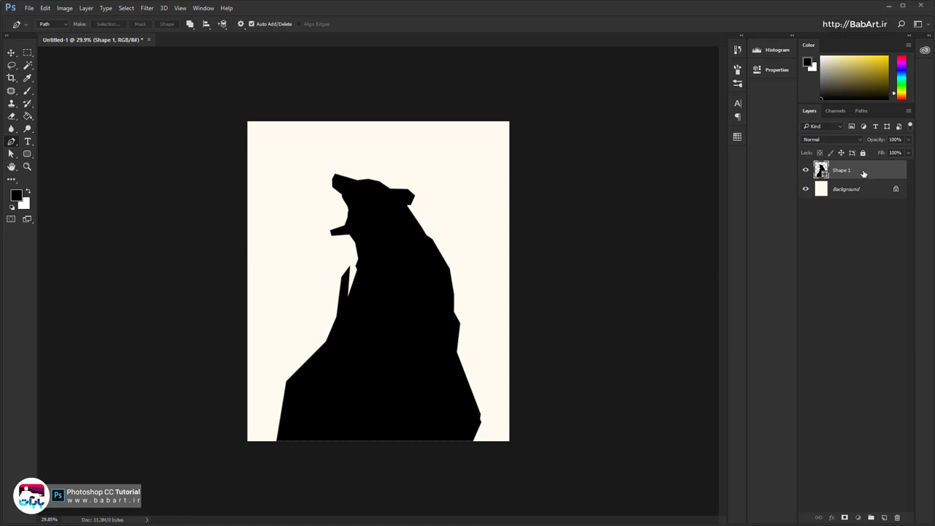
left_click(883, 517)
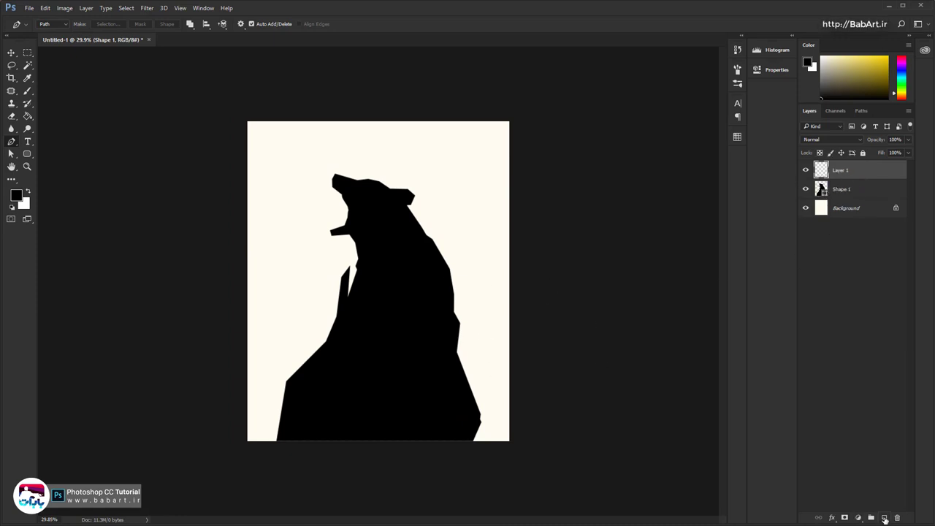
Activate the Brush tool, switch to File Explorer and load the pen and marker ABR file from the pen brush folder
scroll(351, 180, "up", 5)
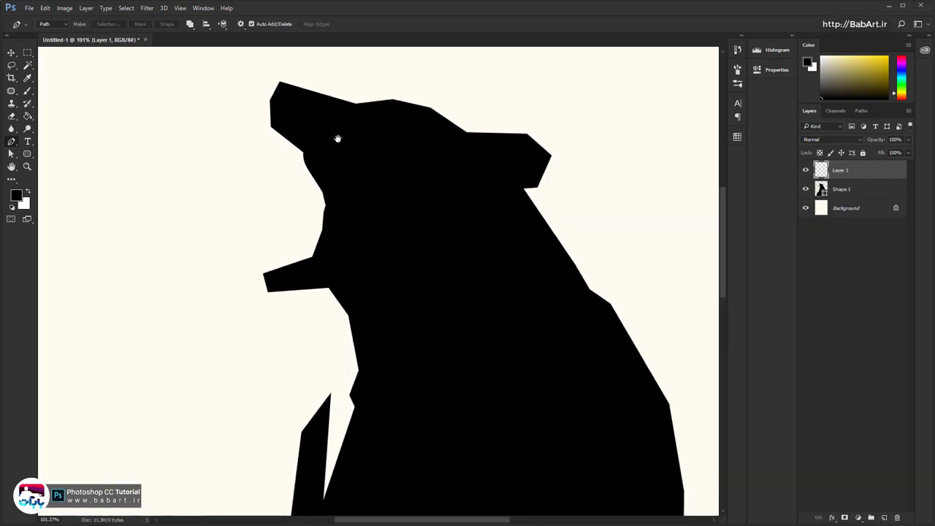
scroll(375, 185, "up", 3)
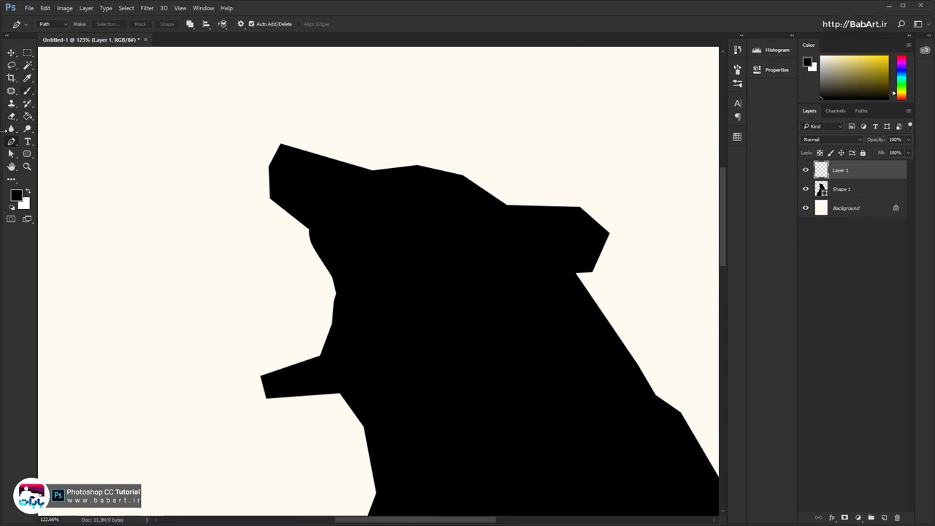
left_click(27, 91)
key("alt+Tab")
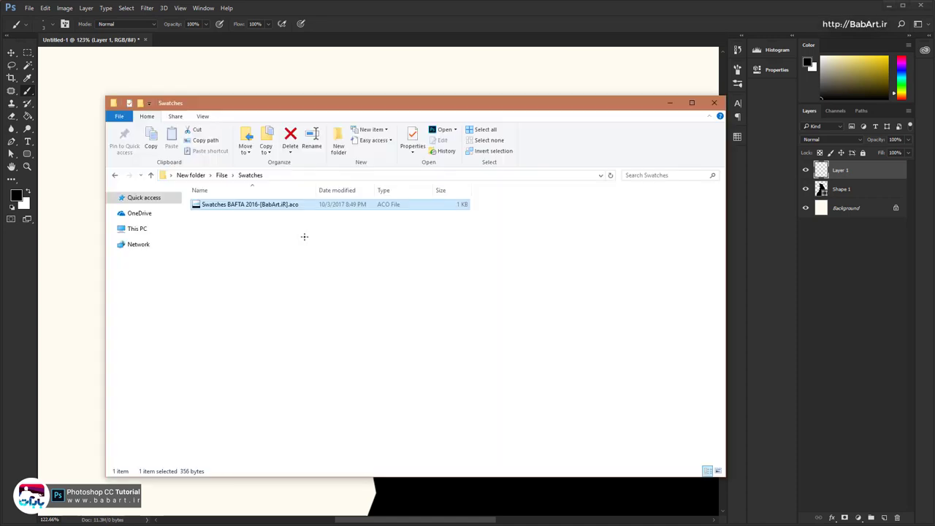
left_click(115, 177)
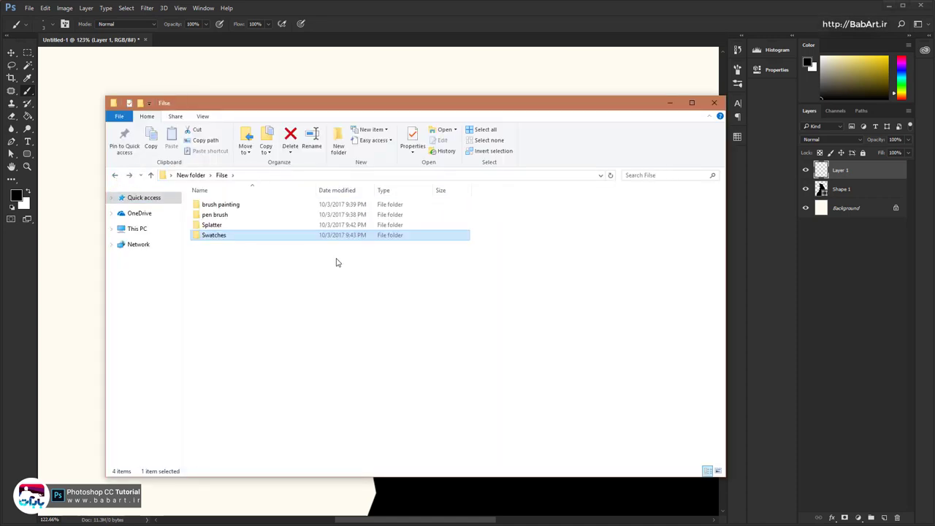
double_click(219, 216)
left_click(224, 206)
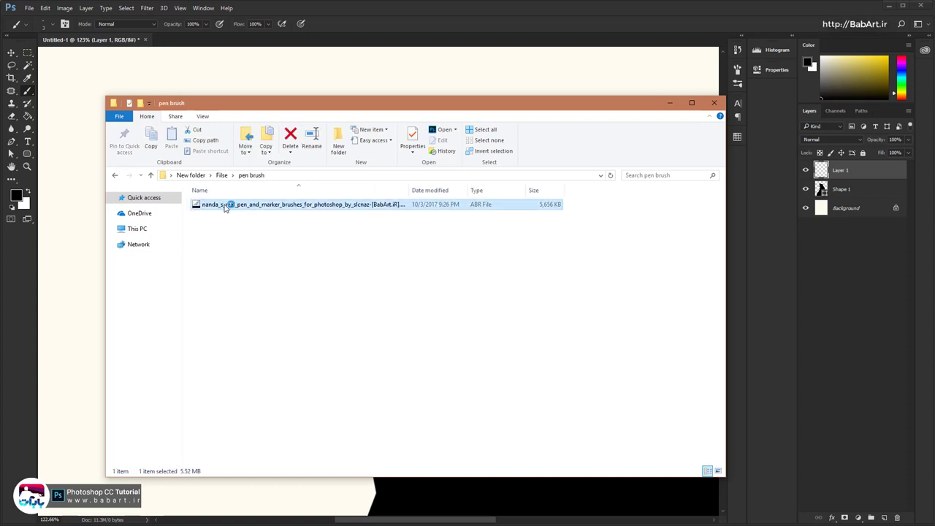
right_click(224, 207)
left_click(244, 211)
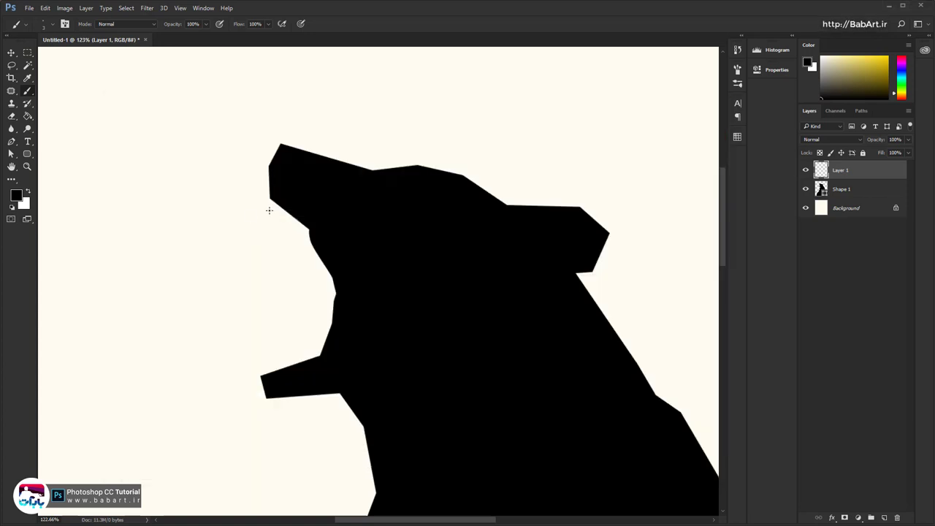
Try the 23 px textured tip and a thin 5 px pen tip with strokes beside the bear's muzzle
right_click(207, 164)
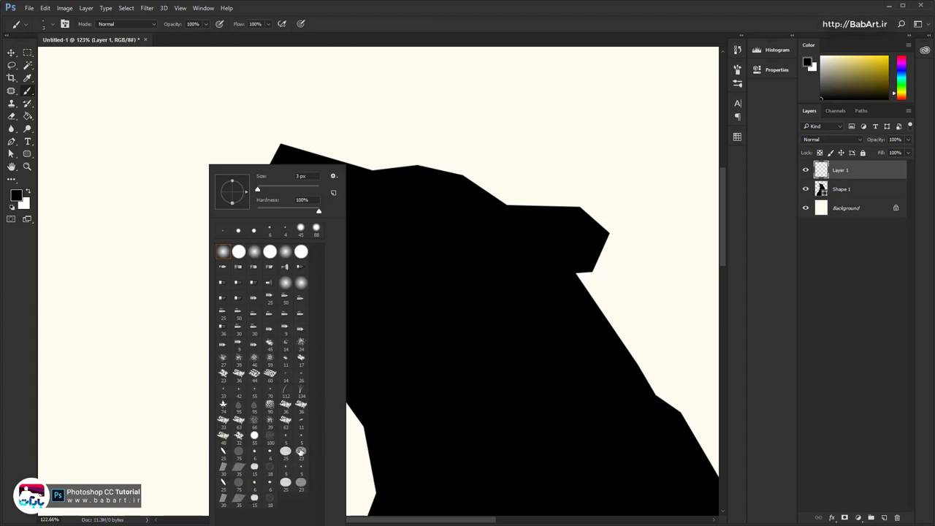
left_click(300, 452)
mouse_move(181, 203)
left_mouse_down()
mouse_move(67, 325)
mouse_move(212, 233)
left_mouse_up()
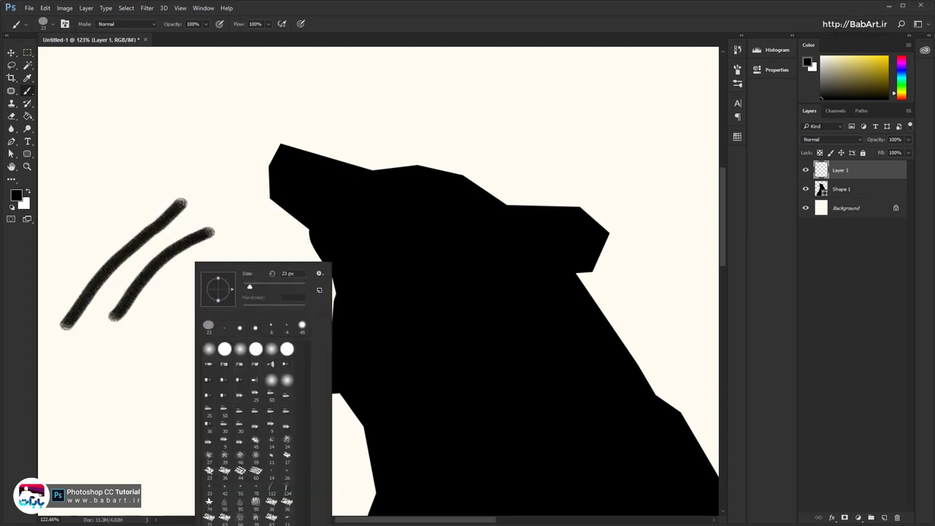
left_click(239, 328)
left_click_drag(181, 144, 58, 240)
mouse_move(137, 192)
left_mouse_down()
mouse_move(240, 142)
mouse_move(152, 206)
mouse_move(240, 152)
left_mouse_up()
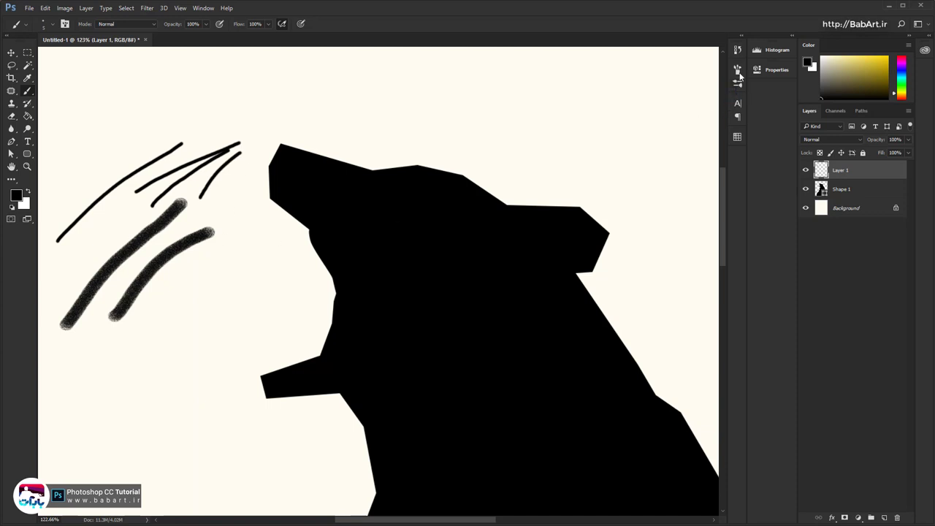
Set the brush's Shape Dynamics size control to Pen Pressure and test it with short strokes around the muzzle
left_click(738, 70)
left_click(587, 105)
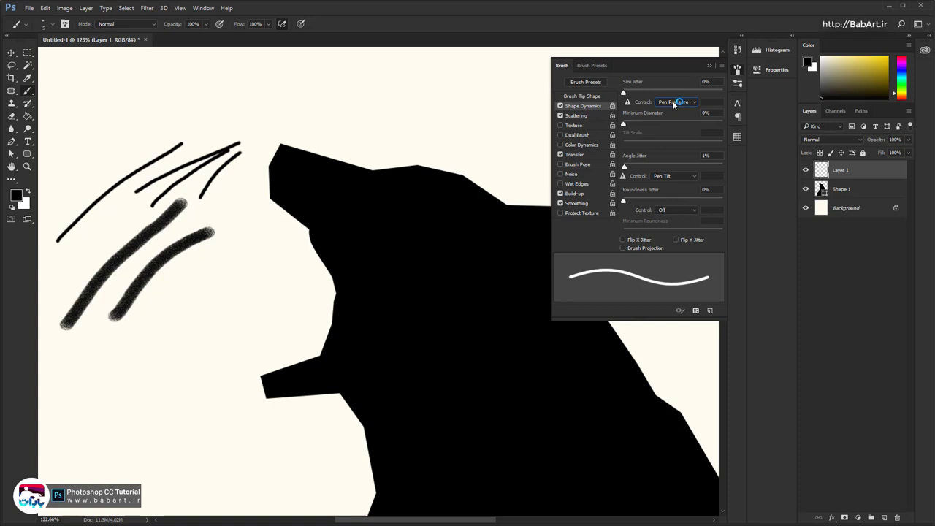
mouse_move(352, 64)
left_mouse_down()
mouse_move(343, 110)
mouse_move(354, 98)
mouse_move(377, 101)
left_mouse_up()
left_click_drag(396, 69, 388, 121)
left_click_drag(407, 50, 381, 109)
left_click_drag(402, 81, 379, 130)
left_click_drag(256, 109, 296, 117)
left_click_drag(359, 71, 331, 135)
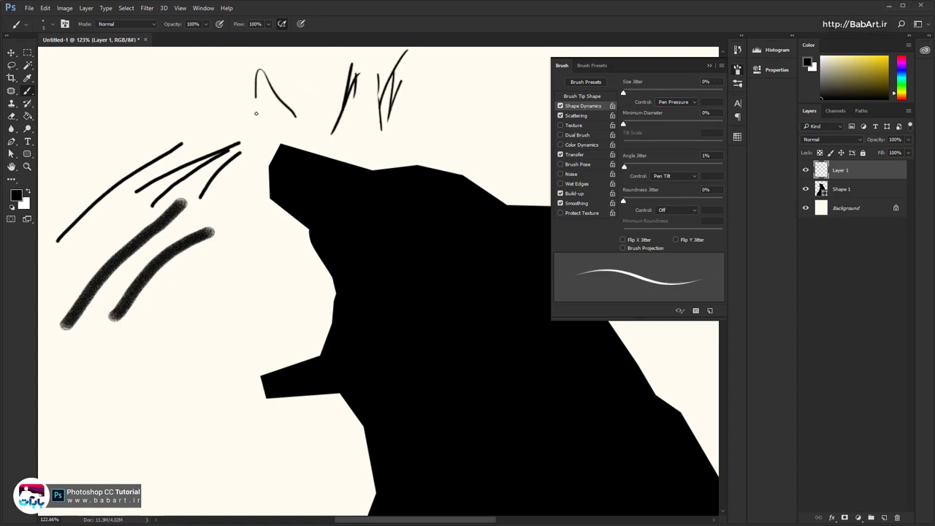
left_click_drag(245, 79, 221, 137)
mouse_move(213, 96)
left_mouse_down()
mouse_move(200, 137)
mouse_move(167, 162)
left_mouse_up()
left_click_drag(200, 197, 223, 246)
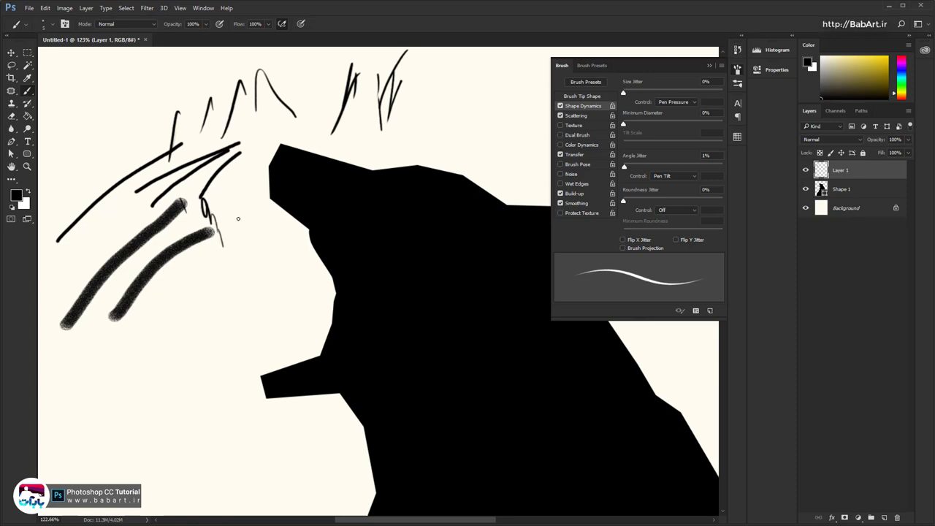
Clear all test strokes from Layer 1, deselect the canvas and put the brush settings away
left_click(126, 8)
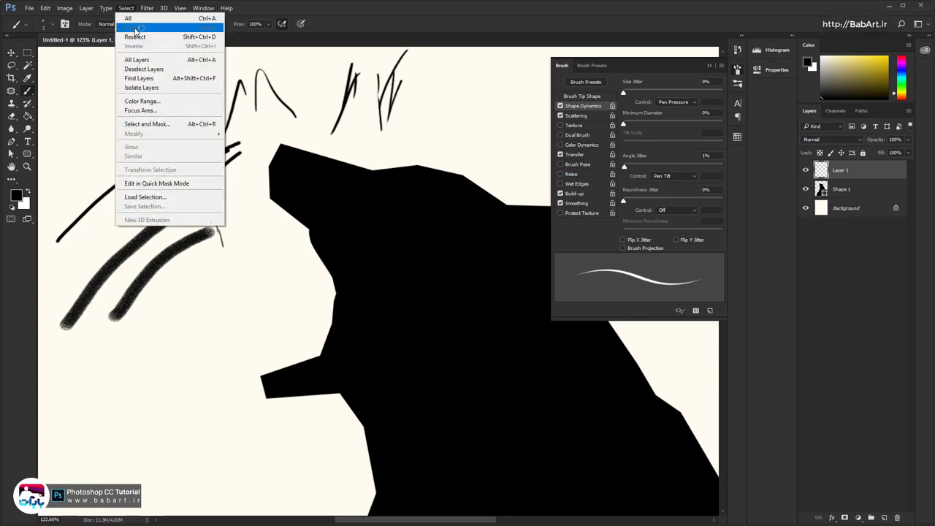
left_click(131, 17)
left_click(45, 8)
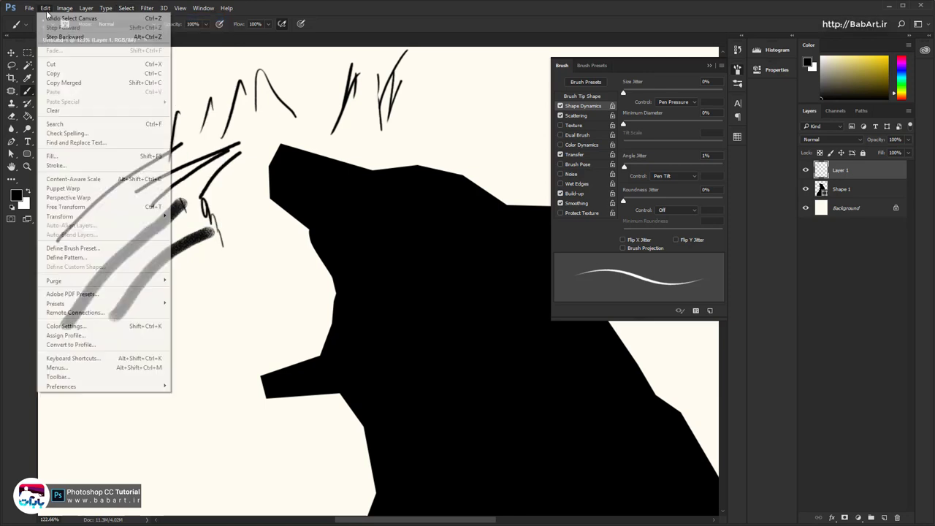
left_click(58, 110)
left_click(128, 8)
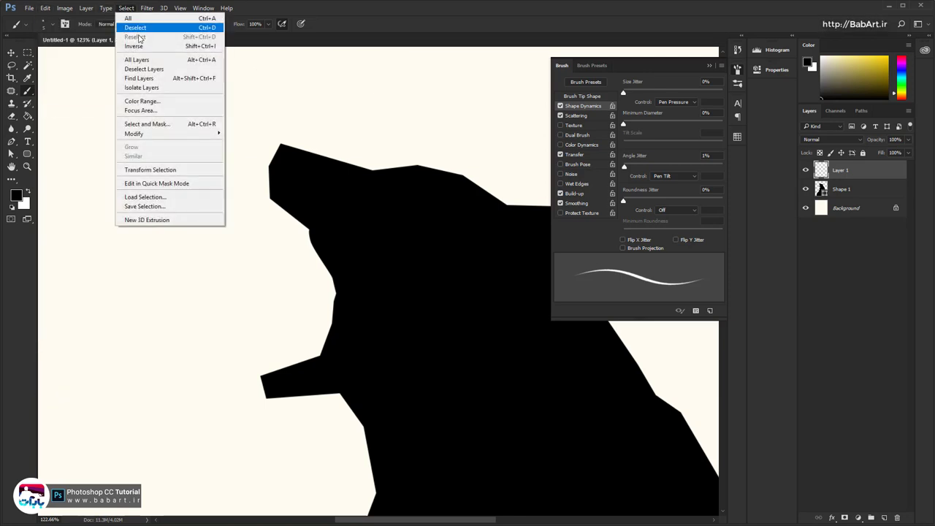
left_click(149, 27)
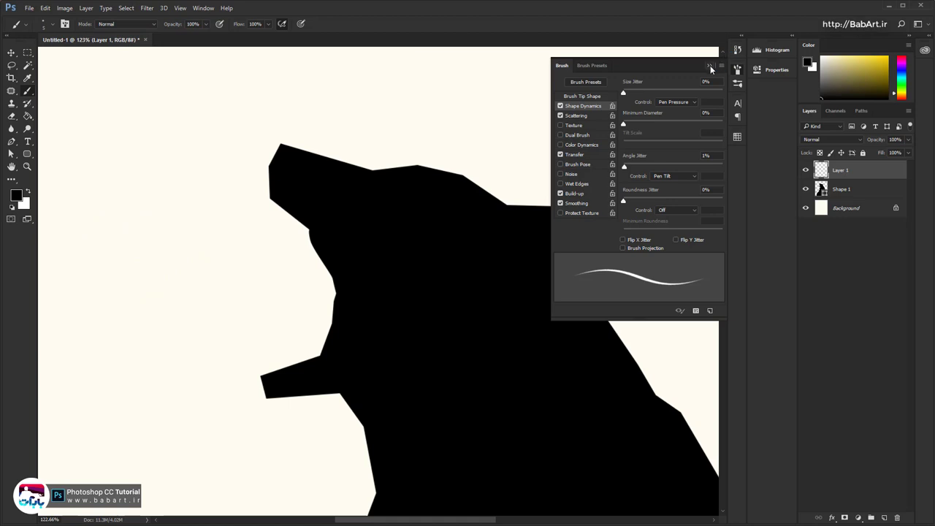
left_click(709, 65)
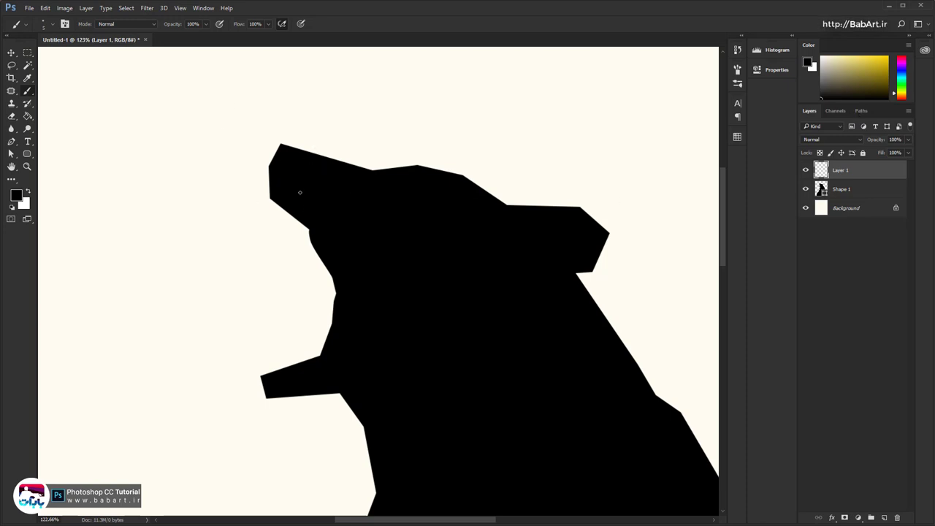
Outline a rounded nose tip over the end of the muzzle, merging into the bridge
left_click_drag(299, 188, 307, 219)
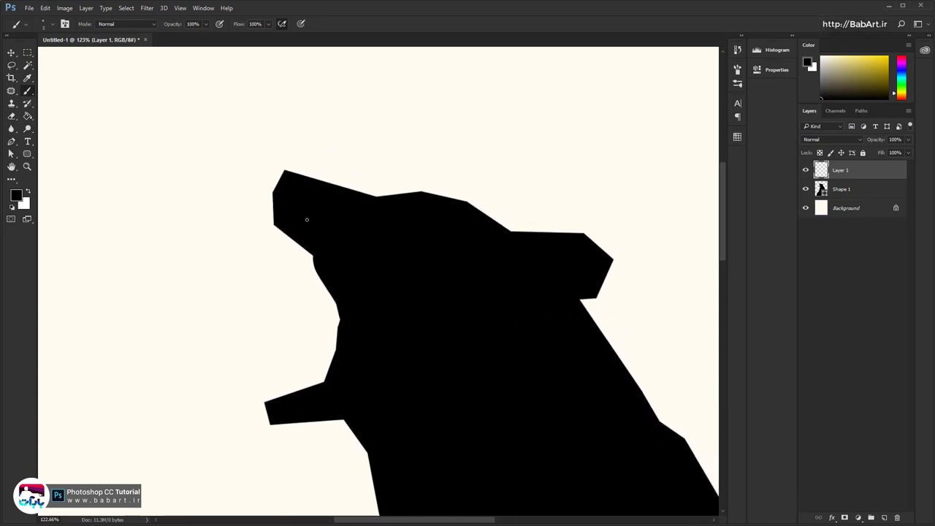
mouse_move(255, 206)
left_mouse_down()
mouse_move(297, 193)
mouse_move(253, 211)
mouse_move(215, 255)
mouse_move(224, 217)
mouse_move(207, 192)
mouse_move(226, 171)
mouse_move(251, 178)
mouse_move(271, 203)
mouse_move(248, 177)
mouse_move(217, 168)
mouse_move(203, 190)
mouse_move(206, 214)
mouse_move(208, 184)
mouse_move(223, 171)
mouse_move(277, 209)
mouse_move(242, 173)
mouse_move(208, 182)
left_mouse_up()
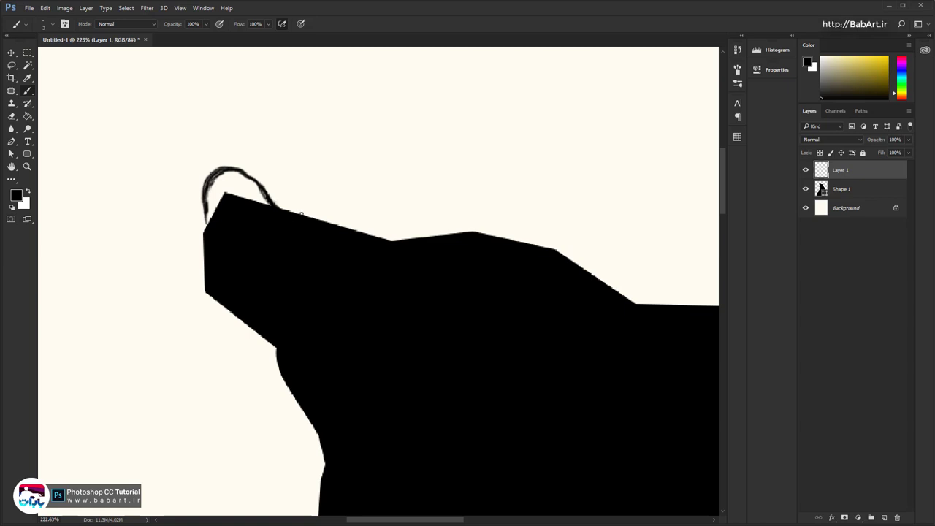
left_click_drag(273, 204, 329, 222)
Rotate the canvas so the head points down and smooth the muzzle bridge's contour between nose and brow with brush strokes
scroll(384, 246, "right", 3)
key("r")
mouse_move(459, 274)
left_mouse_down()
mouse_move(379, 207)
mouse_move(354, 212)
left_mouse_up()
key("b")
left_click_drag(348, 335, 339, 422)
left_click_drag(346, 389, 335, 442)
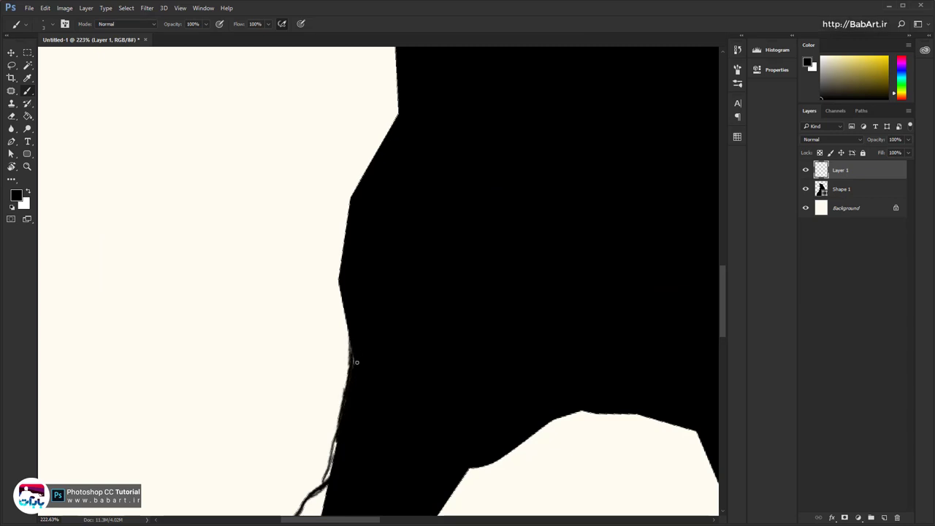
mouse_move(356, 361)
left_mouse_down()
mouse_move(347, 386)
mouse_move(353, 350)
left_mouse_up()
left_click_drag(336, 446, 323, 480)
Round off the angular corners of the brow and forehead up to the ear with curved brush strokes
left_click_drag(370, 310, 356, 360)
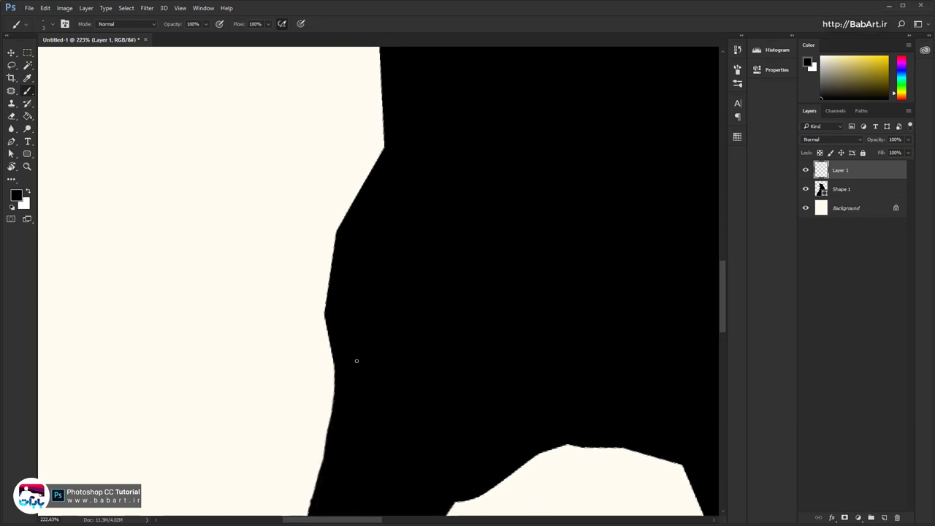
mouse_move(324, 302)
left_mouse_down()
mouse_move(331, 326)
mouse_move(336, 248)
left_mouse_up()
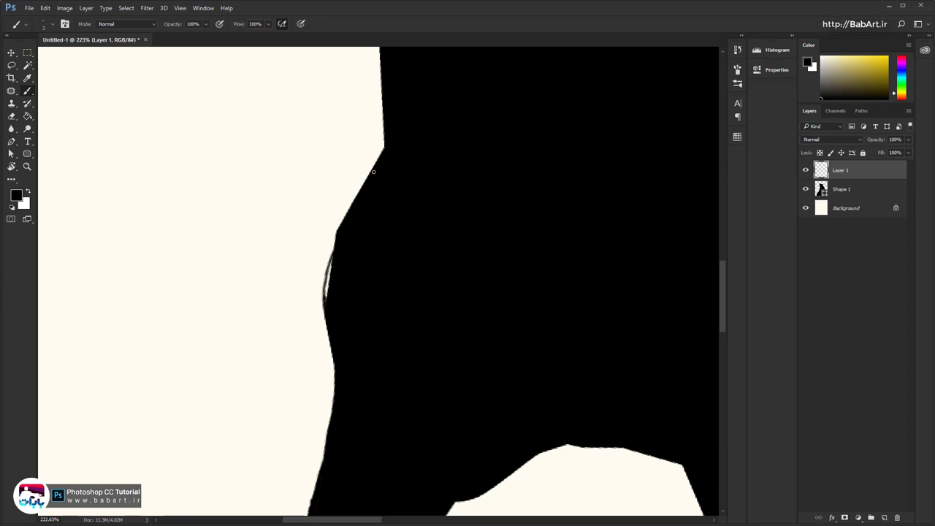
mouse_move(383, 157)
left_mouse_down()
mouse_move(335, 235)
mouse_move(327, 291)
mouse_move(333, 240)
left_mouse_up()
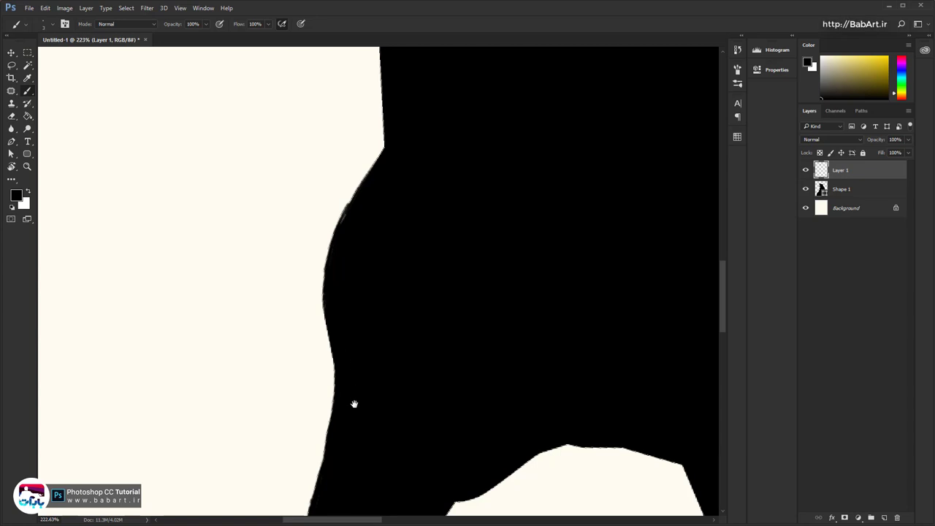
Paint a first short hair on the bridge just behind the nose and set the brush size to 4 px
left_click_drag(354, 403, 396, 211)
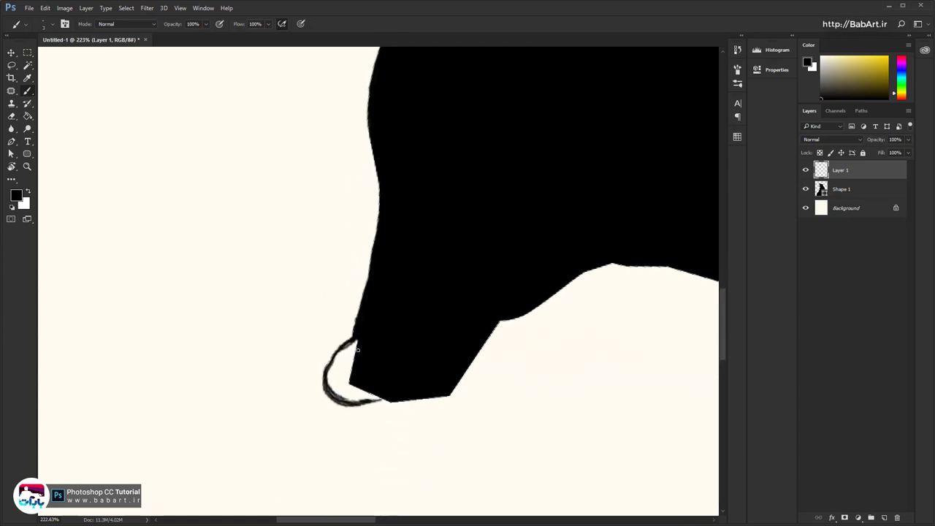
mouse_move(354, 319)
left_mouse_down()
mouse_move(354, 328)
mouse_move(354, 299)
left_mouse_up()
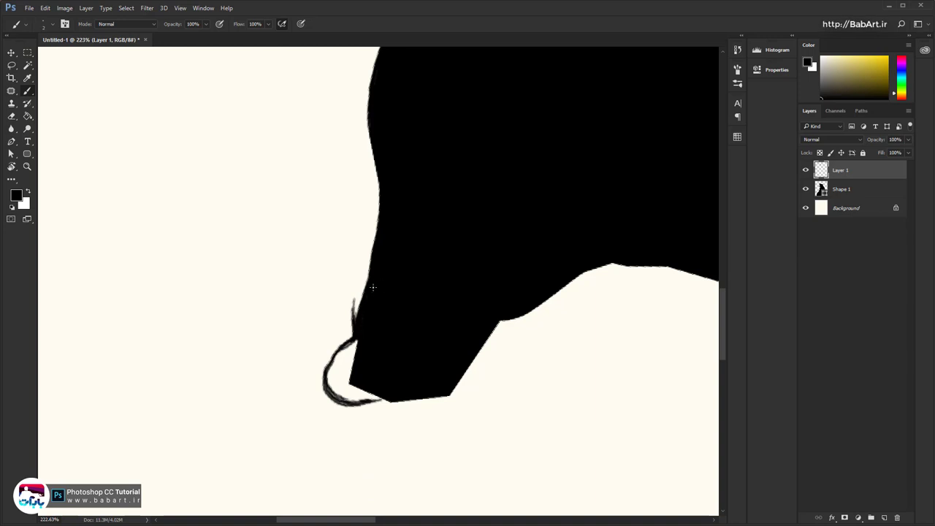
right_click(351, 246)
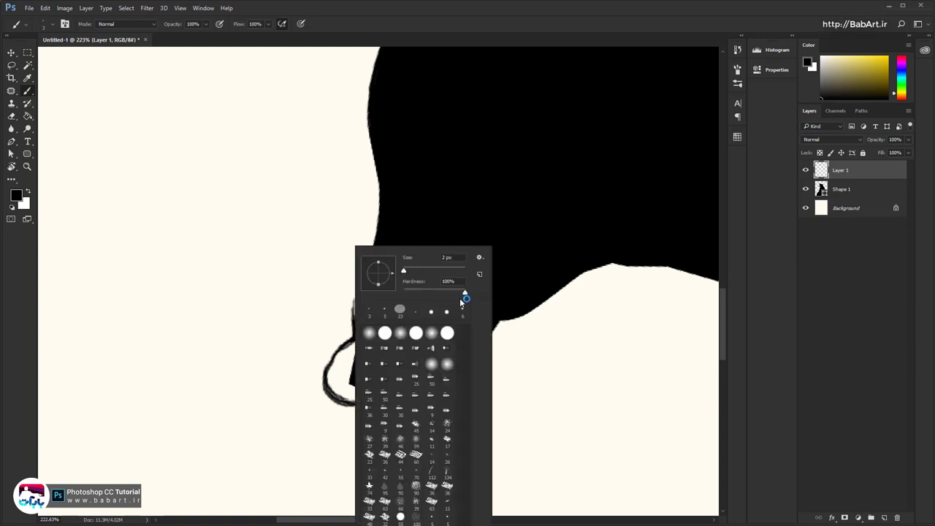
left_click(464, 291)
left_click(448, 257)
key("Return")
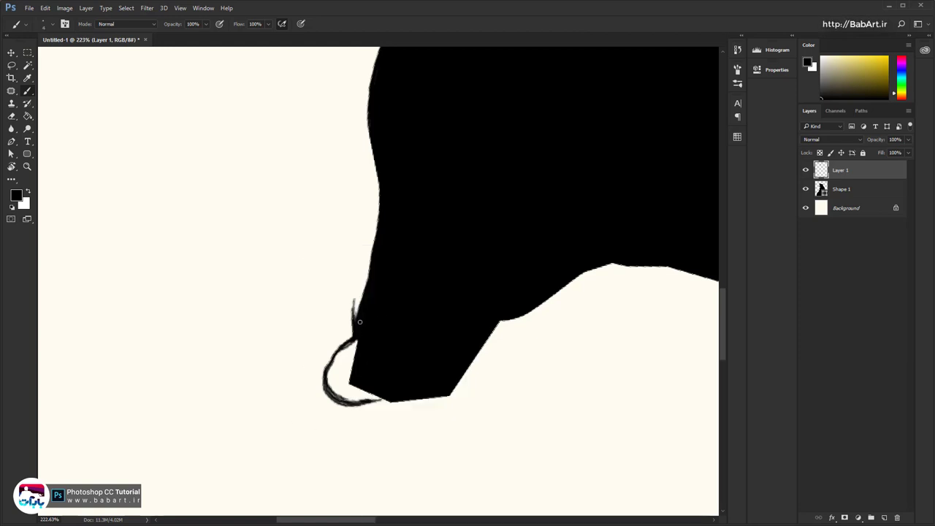
Paint short fur hairs along the muzzle bridge and over the brow
left_click_drag(356, 322, 373, 262)
left_click_drag(368, 306, 366, 245)
left_click_drag(365, 291, 363, 269)
left_click_drag(356, 310, 356, 284)
mouse_move(350, 333)
left_mouse_down()
mouse_move(350, 295)
mouse_move(349, 314)
left_mouse_up()
mouse_move(377, 229)
left_mouse_down()
mouse_move(375, 218)
mouse_move(371, 241)
mouse_move(378, 192)
left_mouse_up()
left_click_drag(379, 212, 372, 170)
left_click_drag(383, 245, 333, 378)
left_click_drag(320, 240, 316, 195)
left_click_drag(321, 211, 325, 184)
mouse_move(329, 315)
left_mouse_down()
mouse_move(317, 271)
mouse_move(320, 284)
left_mouse_up()
Test another 5 px pen tip with trial strokes on the empty background beside the muzzle
left_click_drag(220, 263, 347, 194)
right_click(117, 174)
right_click(151, 85)
left_click(243, 392)
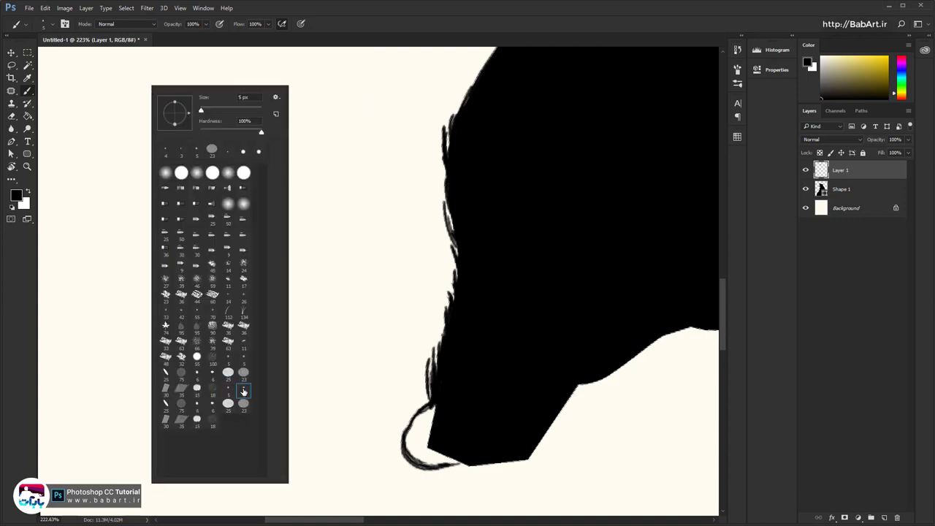
left_click_drag(309, 236, 308, 303)
left_click_drag(279, 211, 286, 298)
left_click_drag(269, 243, 264, 327)
left_click_drag(252, 277, 268, 370)
left_click_drag(214, 267, 227, 348)
Test a 6 px marker tip with groups of trial hairs on the empty background beside the muzzle
right_click(161, 252)
right_click(123, 161)
left_click(168, 481)
left_click_drag(213, 77, 196, 170)
left_click_drag(230, 98, 219, 179)
left_click_drag(178, 178, 200, 240)
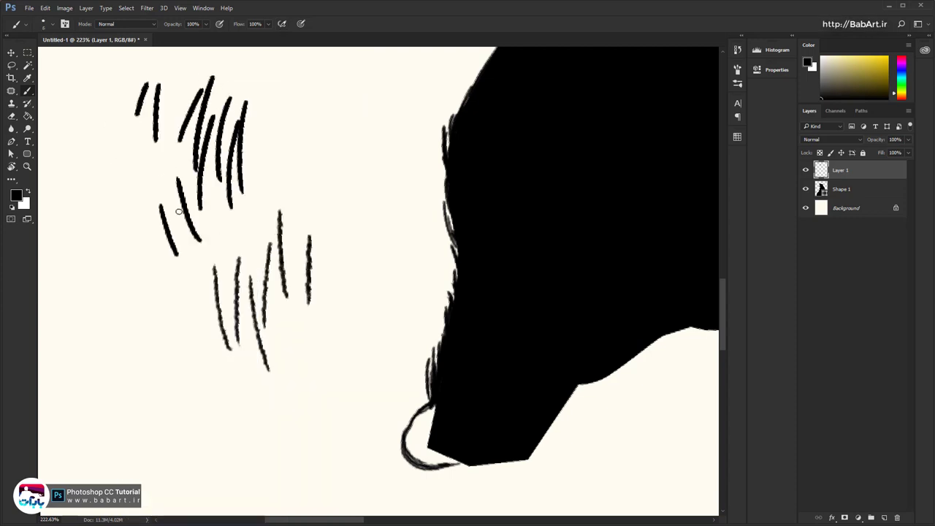
left_click_drag(150, 261, 174, 336)
left_click_drag(268, 136, 275, 241)
left_click_drag(281, 120, 295, 224)
left_click_drag(323, 125, 306, 219)
right_click(150, 225)
right_click(140, 62)
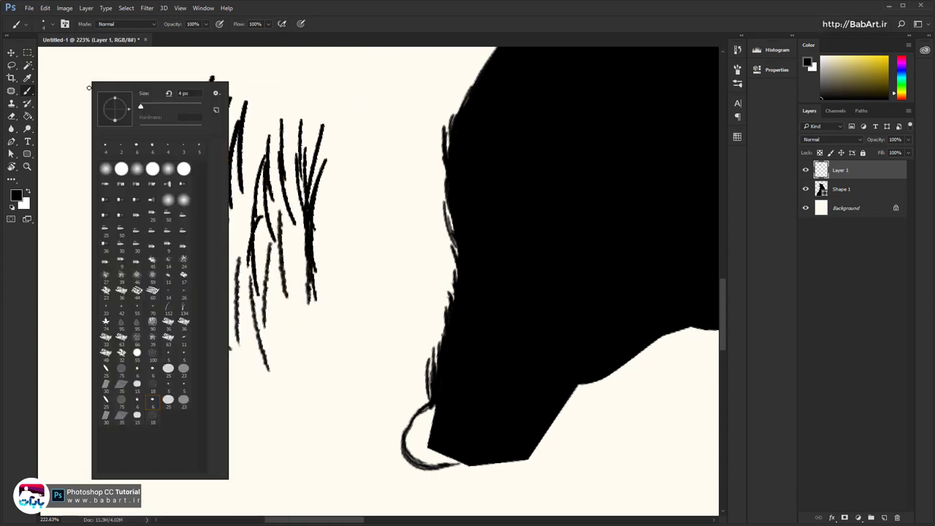
Pick the recent pressure-sensitive pen tip again and test it with more trial hairs on the background
left_click(199, 146)
left_click_drag(260, 87, 260, 130)
left_click_drag(282, 63, 267, 135)
left_click_drag(136, 185, 144, 243)
mouse_move(119, 220)
left_mouse_down()
mouse_move(132, 287)
mouse_move(173, 366)
left_mouse_up()
left_click_drag(197, 254, 189, 350)
left_click_drag(96, 157, 95, 256)
left_click_drag(108, 201, 109, 278)
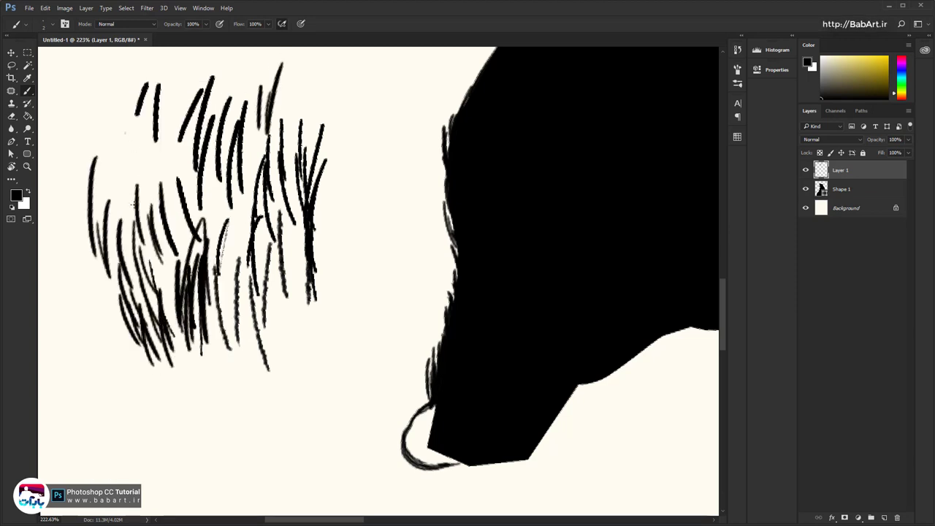
left_click_drag(124, 121, 126, 213)
left_click_drag(149, 139, 142, 219)
left_click_drag(173, 125, 178, 219)
left_click_drag(257, 296, 279, 376)
left_click_drag(233, 333, 253, 406)
Erase all the trial hairs beside the muzzle with a 45 px Eraser and return to the Brush tool
key("e")
key("bracketright")
key("bracketright")
key("bracketright")
key("bracketright")
key("bracketright")
key("bracketright")
key("bracketright")
key("bracketright")
key("bracketright")
key("bracketright")
key("bracketright")
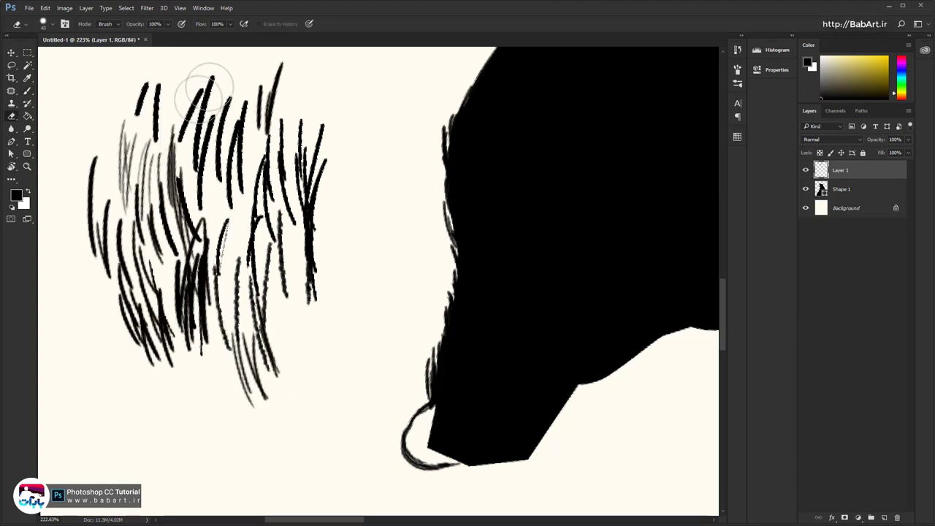
mouse_move(205, 87)
left_mouse_down()
mouse_move(161, 95)
mouse_move(154, 203)
left_mouse_up()
right_click(149, 208)
left_click_drag(194, 257, 272, 260)
mouse_move(219, 175)
left_mouse_down()
mouse_move(176, 168)
mouse_move(139, 328)
left_mouse_up()
key("b")
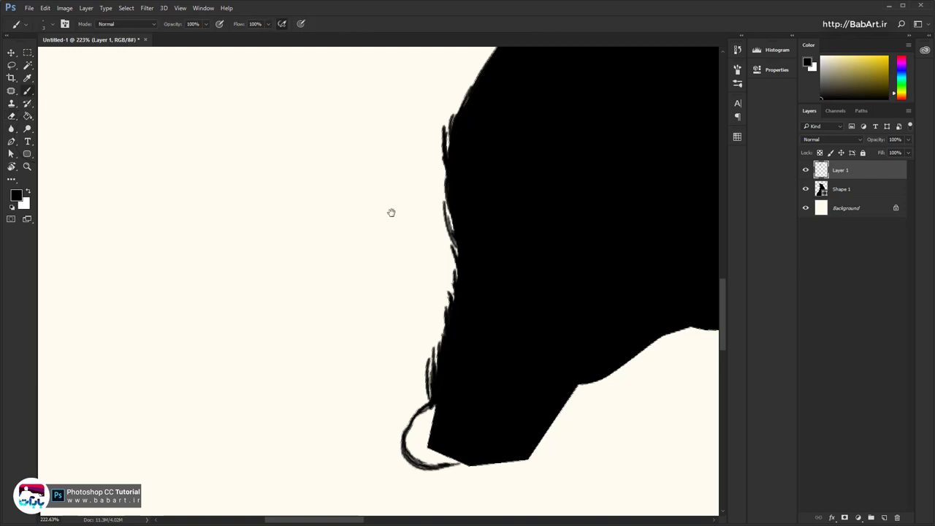
Paint short fur hairs along the forehead up to the base of the ear
left_click_drag(390, 211, 129, 265)
left_click_drag(192, 162, 187, 232)
left_click_drag(206, 133, 193, 172)
left_click_drag(222, 114, 207, 155)
left_click_drag(234, 88, 209, 139)
left_click_drag(203, 138, 190, 170)
left_click_drag(189, 140, 194, 168)
Continue the fur hairs along the front edge of the ear to its upper corner
left_click_drag(261, 97, 190, 200)
left_click_drag(173, 165, 167, 202)
left_click_drag(163, 84, 173, 136)
left_click_drag(160, 194, 164, 212)
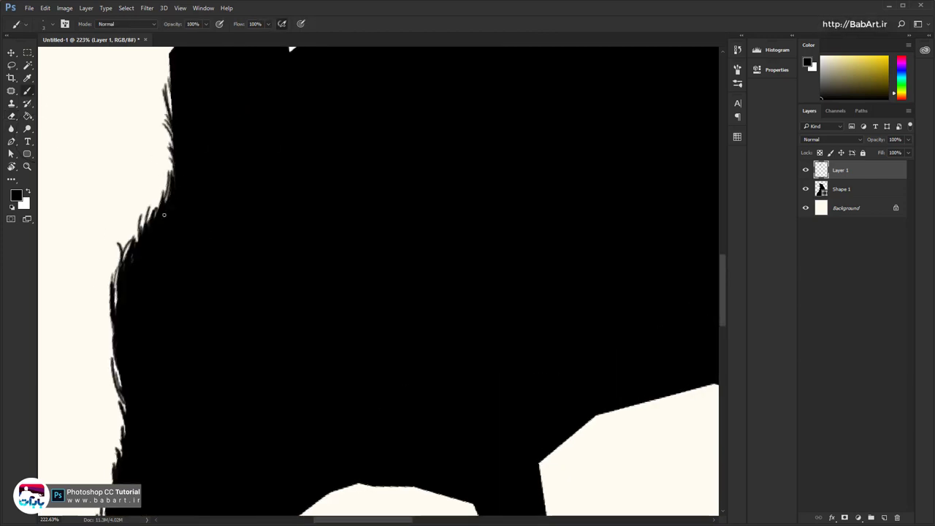
left_click_drag(163, 176, 159, 207)
left_click_drag(199, 127, 169, 265)
left_click_drag(141, 182, 141, 212)
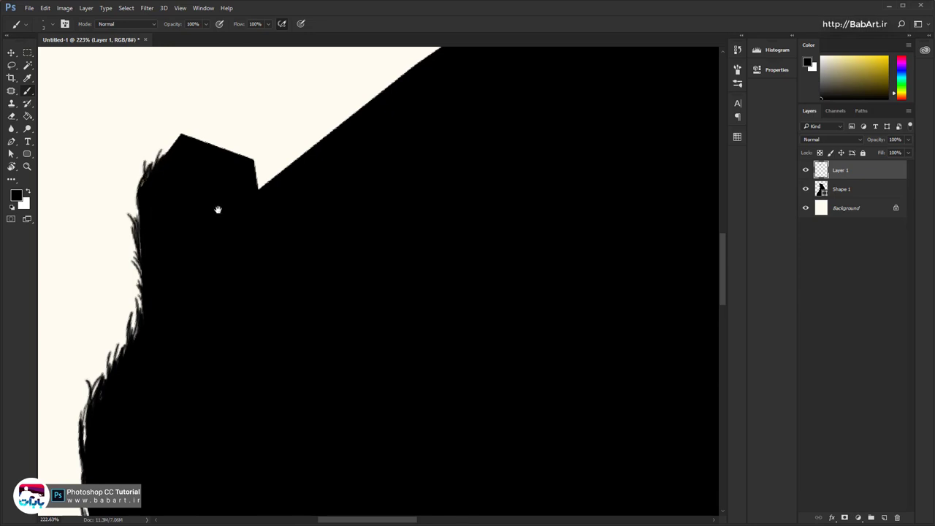
Thicken the fur hairs along the bridge of the snout down to the base of the nose outline
left_click_drag(132, 431, 267, 143)
left_click_drag(213, 117, 220, 162)
left_click_drag(207, 162, 217, 196)
left_click_drag(204, 139, 215, 181)
left_click_drag(208, 189, 225, 234)
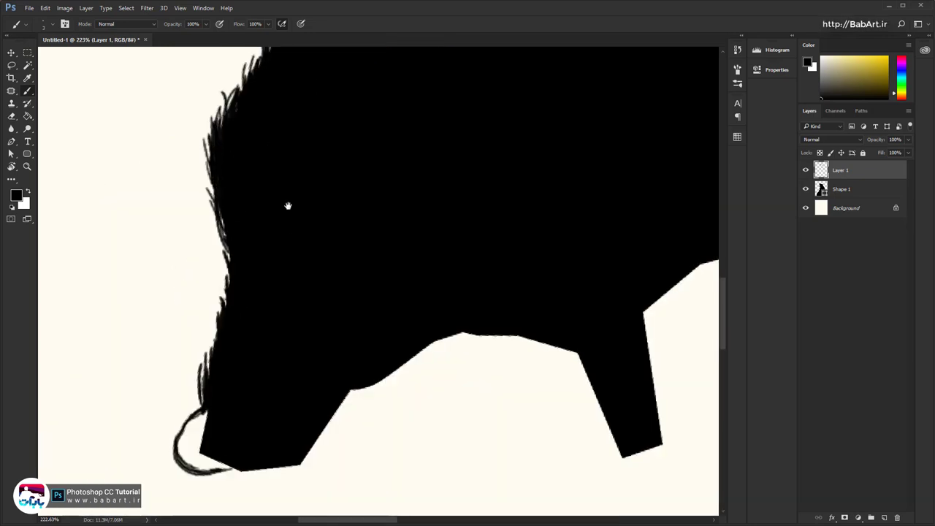
left_click_drag(288, 205, 306, 134)
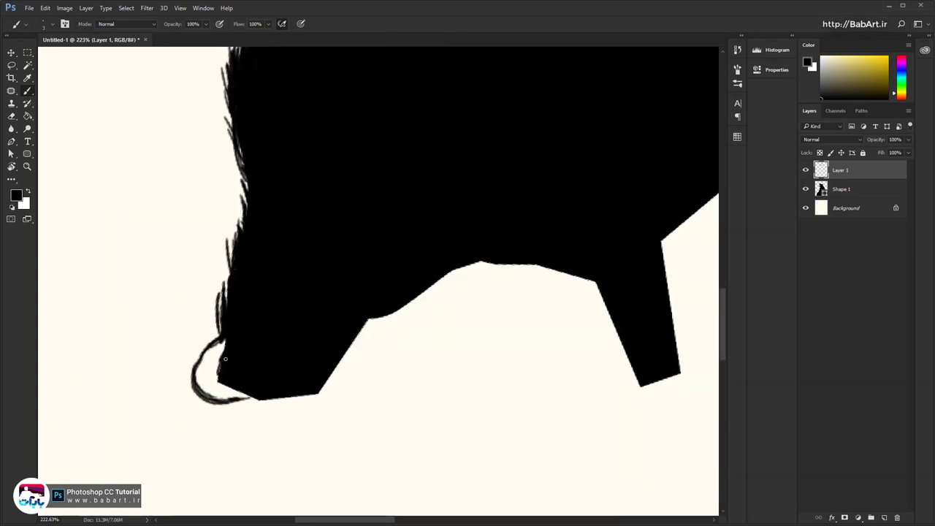
left_click_drag(223, 342, 212, 378)
Paint short fur hairs across the top of the ear and down to its back corner
mouse_move(354, 55)
left_mouse_down()
mouse_move(314, 324)
mouse_move(257, 505)
left_mouse_up()
left_click_drag(192, 297, 195, 328)
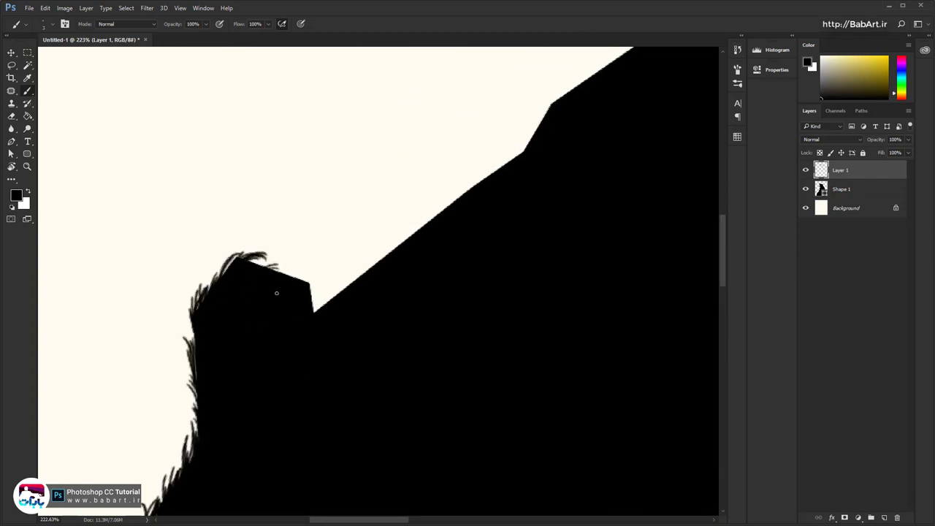
left_click_drag(277, 292, 387, 383)
left_click_drag(413, 362, 336, 219)
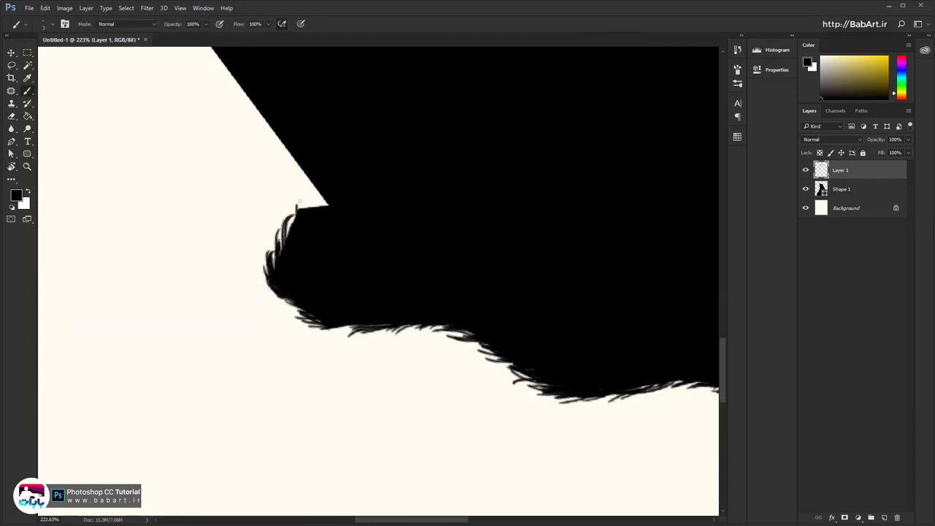
mouse_move(343, 232)
left_mouse_down()
mouse_move(319, 390)
mouse_move(316, 317)
left_mouse_up()
left_click_drag(316, 317, 339, 154)
Paint fur hairs from the base of the ear along the nape of the neck
left_click_drag(325, 176, 271, 247)
left_click_drag(319, 182, 259, 251)
mouse_move(282, 228)
left_mouse_down()
mouse_move(301, 161)
mouse_move(264, 195)
left_mouse_up()
left_click_drag(277, 164, 214, 230)
mouse_move(232, 205)
left_mouse_down()
mouse_move(233, 233)
mouse_move(193, 258)
left_mouse_up()
left_click_drag(279, 163, 264, 198)
left_click_drag(333, 116, 319, 148)
left_click_drag(230, 211, 328, 178)
left_click_drag(362, 149, 337, 190)
left_click_drag(317, 190, 285, 238)
mouse_move(303, 198)
left_mouse_down()
mouse_move(252, 245)
mouse_move(249, 265)
left_mouse_up()
Continue the fur hairs along the sloping upper back beyond the small step in the contour
mouse_move(307, 195)
left_mouse_down()
mouse_move(259, 251)
mouse_move(238, 208)
mouse_move(515, 352)
left_mouse_up()
key("r")
left_click_drag(534, 290, 277, 207)
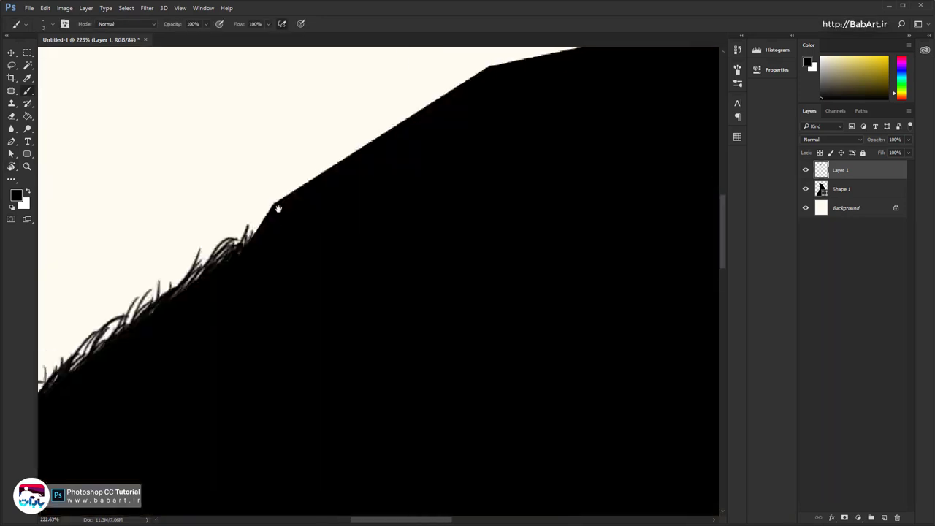
left_click_drag(376, 251, 329, 252)
left_click_drag(421, 234, 275, 217)
left_click_drag(292, 309, 321, 308)
left_click_drag(164, 179, 349, 219)
left_click_drag(327, 221, 348, 186)
left_click_drag(347, 197, 385, 171)
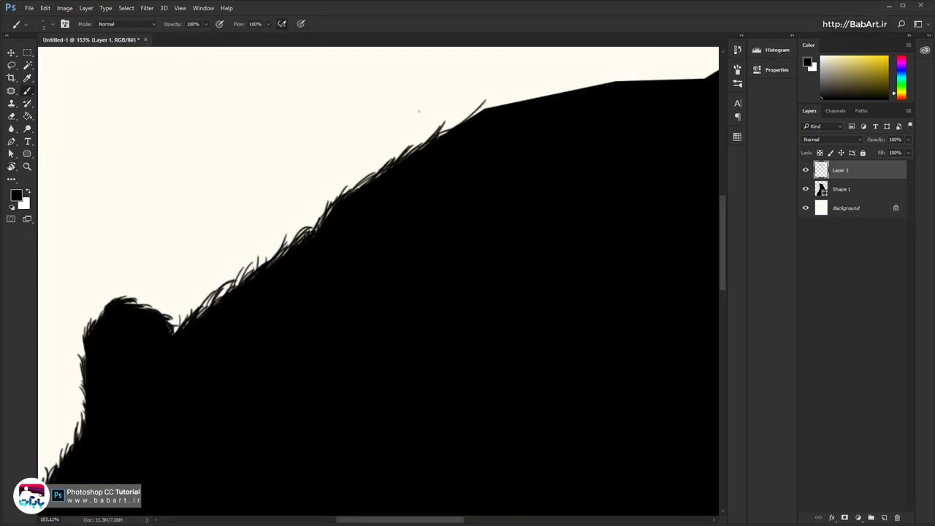
Extend the row of fur hairs along the next stretch of the bear's back
left_click_drag(358, 314, 394, 314)
mouse_move(467, 212)
left_mouse_down()
mouse_move(252, 388)
mouse_move(475, 431)
left_mouse_up()
key("r")
left_click_drag(314, 379, 293, 195)
left_click_drag(403, 344, 373, 294)
left_click_drag(361, 237, 340, 89)
mouse_move(363, 262)
left_mouse_down()
mouse_move(332, 167)
mouse_move(335, 73)
left_mouse_up()
mouse_move(347, 94)
left_mouse_down()
mouse_move(364, 307)
mouse_move(344, 218)
left_mouse_up()
left_click_drag(362, 220, 349, 126)
left_click_drag(354, 175, 359, 86)
Add fur hairs around the shallow notch in the back's contour
left_click_drag(371, 68, 324, 302)
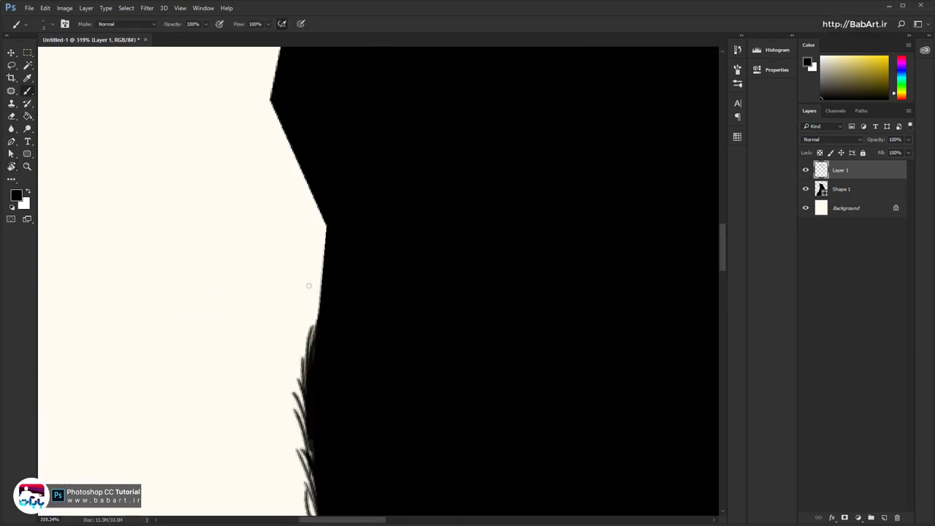
left_click_drag(329, 241, 305, 211)
left_click_drag(326, 264, 313, 201)
left_click_drag(323, 301, 313, 225)
left_click_drag(321, 326, 299, 247)
left_click_drag(320, 350, 302, 259)
Paint overlapping fur hairs along the short steep edge beyond the notch in the back
left_click_drag(354, 211, 275, 321)
key("r")
mouse_move(275, 314)
left_mouse_down()
mouse_move(487, 276)
mouse_move(249, 359)
left_mouse_up()
key("r")
mouse_move(252, 402)
left_mouse_down()
mouse_move(221, 361)
mouse_move(203, 262)
left_mouse_up()
left_click_drag(312, 225, 278, 295)
left_click_drag(296, 252, 275, 303)
left_click_drag(289, 263, 254, 342)
left_click_drag(315, 216, 297, 324)
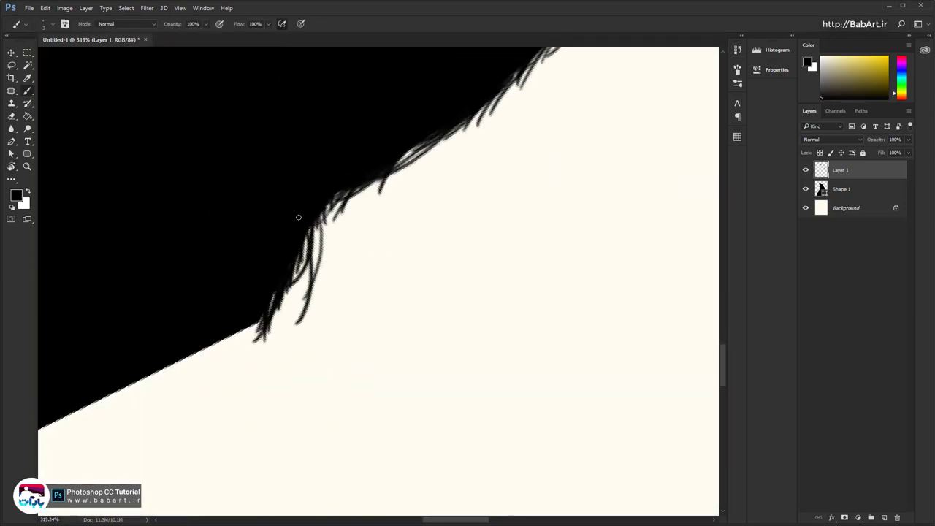
left_click_drag(308, 232, 285, 325)
left_click_drag(316, 241, 296, 322)
left_click(738, 49)
left_click(668, 227)
left_click(668, 171)
Paint shorter hairs on the steep edge and carry the fur along the following stretch of the back
left_click_drag(300, 272, 292, 319)
left_click_drag(295, 263, 286, 309)
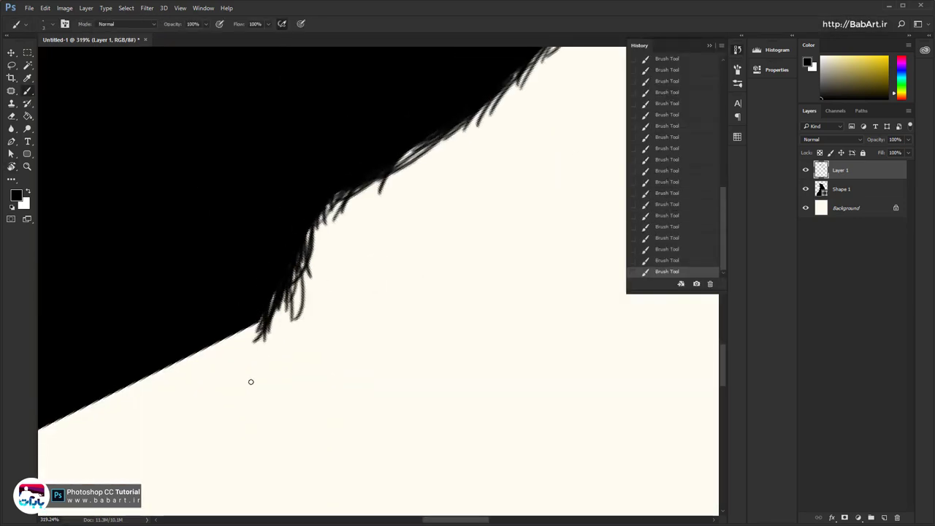
left_click_drag(250, 382, 294, 240)
mouse_move(323, 152)
left_mouse_down()
mouse_move(263, 217)
mouse_move(190, 243)
left_mouse_up()
scroll(317, 284, "down", 8)
key("r")
left_click_drag(464, 230, 369, 181)
left_click_drag(351, 321, 356, 191)
mouse_move(339, 193)
left_mouse_down()
mouse_move(335, 253)
mouse_move(299, 164)
left_mouse_up()
mouse_move(300, 248)
left_mouse_down()
mouse_move(357, 246)
mouse_move(342, 416)
left_mouse_up()
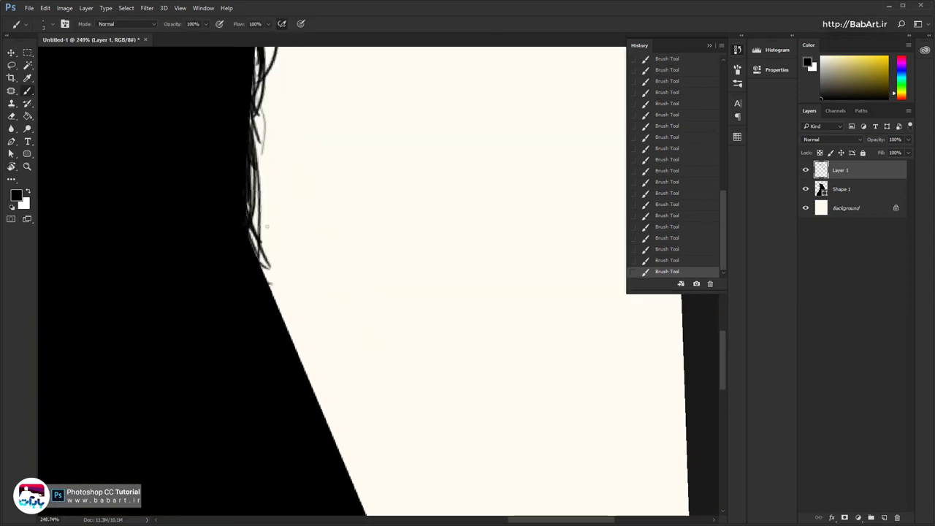
Paint slanted fur hairs along the long straight edge of the lower back
left_click_drag(253, 232, 292, 284)
left_click_drag(258, 249, 291, 303)
left_click_drag(273, 289, 305, 353)
left_click_drag(291, 321, 324, 381)
left_click_drag(301, 354, 329, 416)
left_click_drag(340, 466, 298, 340)
left_click_drag(261, 235, 284, 275)
left_click_drag(247, 199, 290, 280)
left_click_drag(263, 232, 311, 334)
left_click_drag(285, 289, 329, 357)
left_click_drag(298, 321, 333, 386)
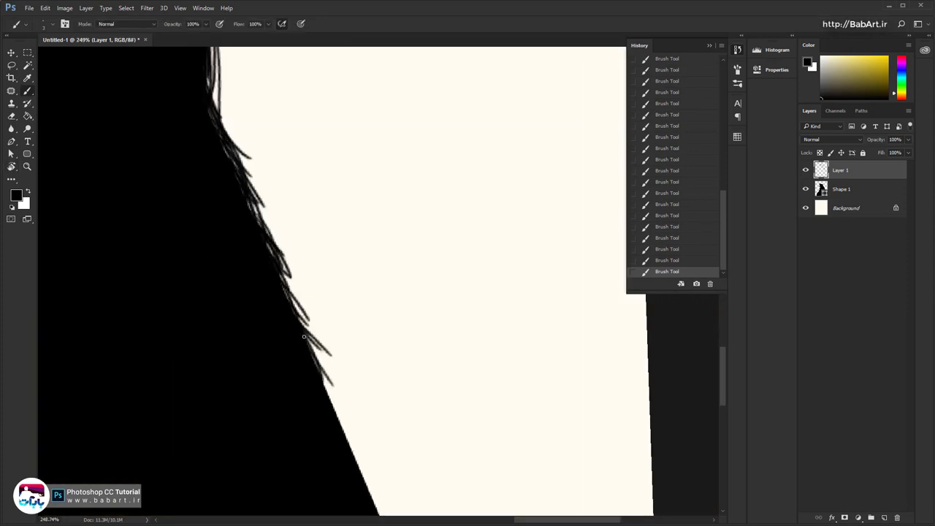
Rotate the canvas and paint more fur hairs farther along the straight lower-back edge
key("r")
mouse_move(370, 451)
left_mouse_down()
mouse_move(352, 297)
mouse_move(455, 437)
mouse_move(454, 324)
left_mouse_up()
key("b")
mouse_move(316, 257)
left_mouse_down()
mouse_move(349, 224)
mouse_move(378, 219)
left_mouse_up()
left_click_drag(289, 273, 401, 200)
left_click_drag(364, 232, 431, 184)
left_click_drag(532, 203, 315, 284)
Carry the slanted hairs along the remaining straight edge toward the next corner of the contour
key("r")
mouse_move(284, 175)
left_mouse_down()
mouse_move(229, 294)
mouse_move(256, 362)
left_mouse_up()
key("b")
left_click_drag(256, 362, 229, 223)
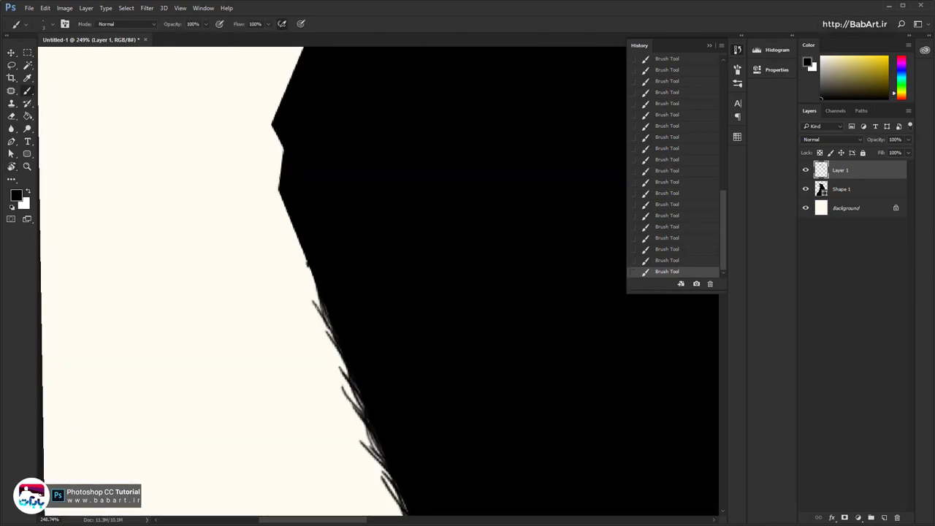
left_click_drag(333, 338, 307, 265)
mouse_move(281, 191)
left_mouse_down()
mouse_move(279, 141)
mouse_move(255, 133)
mouse_move(281, 170)
left_mouse_up()
Thicken the fur leading up to the corner near the end of the back with extra hairs
mouse_move(258, 169)
left_mouse_down()
mouse_move(280, 186)
mouse_move(295, 244)
left_mouse_up()
left_click_drag(281, 233, 313, 280)
left_click_drag(353, 320, 332, 240)
left_click_drag(276, 203, 306, 244)
left_click_drag(295, 242, 328, 303)
left_click_drag(266, 162, 330, 303)
Paint fur hairs around the last corner of the back and up to the canvas border
left_click_drag(303, 156, 284, 447)
mouse_move(245, 255)
left_mouse_down()
mouse_move(235, 326)
mouse_move(238, 316)
left_mouse_up()
left_click_drag(224, 298, 230, 333)
left_click_drag(266, 268, 291, 176)
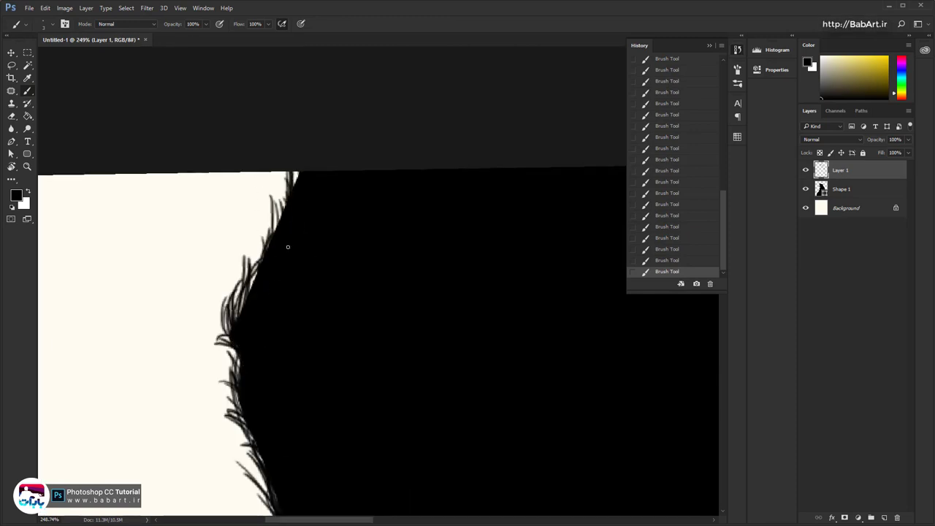
left_click_drag(252, 289, 286, 181)
left_click_drag(245, 268, 295, 172)
left_click_drag(214, 317, 230, 333)
left_click_drag(234, 349, 240, 375)
Add longer stray hairs near the canvas border and work back along the lower back's fur
left_click_drag(249, 277, 229, 330)
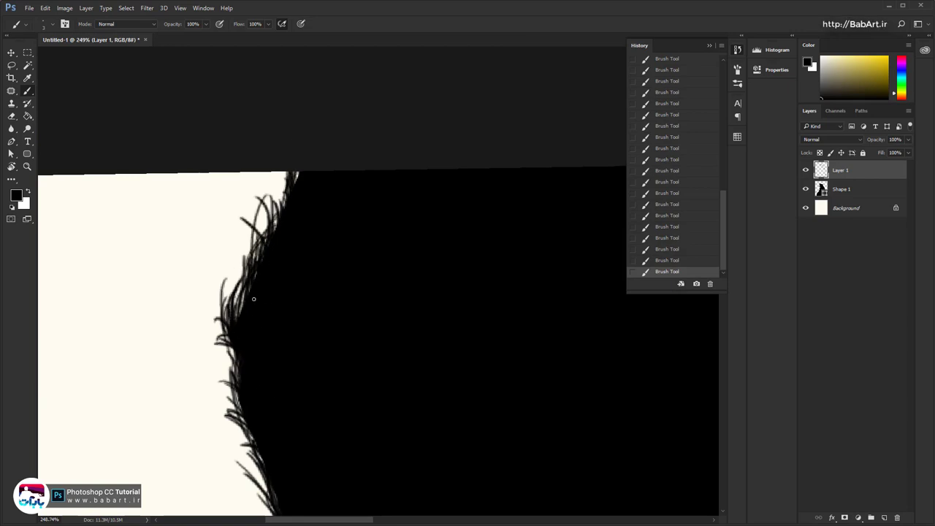
left_click_drag(328, 343, 246, 73)
left_click_drag(173, 226, 232, 336)
left_click_drag(179, 243, 248, 362)
left_click_drag(358, 453, 233, 110)
left_click_drag(211, 255, 226, 334)
left_click_drag(330, 497, 309, 370)
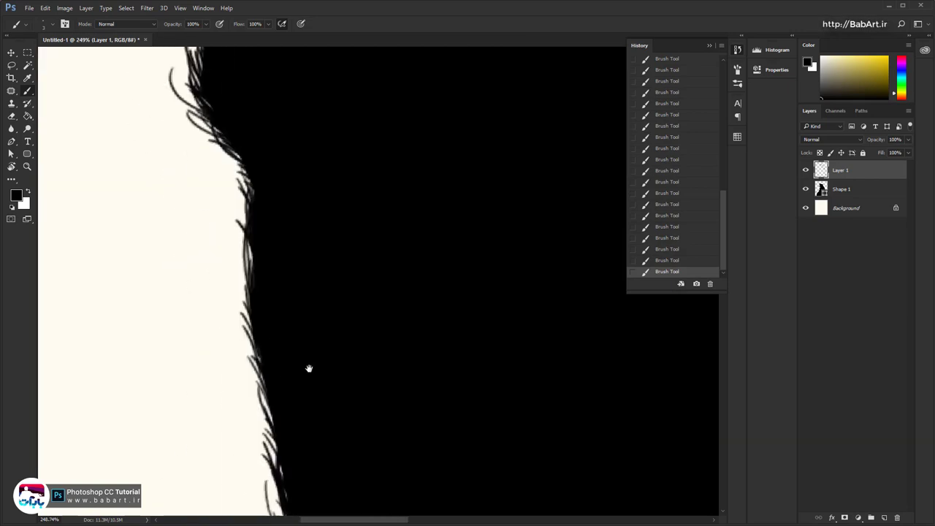
Fill the inside of the bear's nose outline with black brush strokes
mouse_move(285, 227)
left_mouse_down()
mouse_move(240, 225)
mouse_move(511, 338)
left_mouse_up()
key("r")
left_click_drag(316, 212, 322, 380)
left_click_drag(154, 226, 205, 212)
left_click_drag(207, 213, 195, 273)
left_click_drag(218, 287, 242, 198)
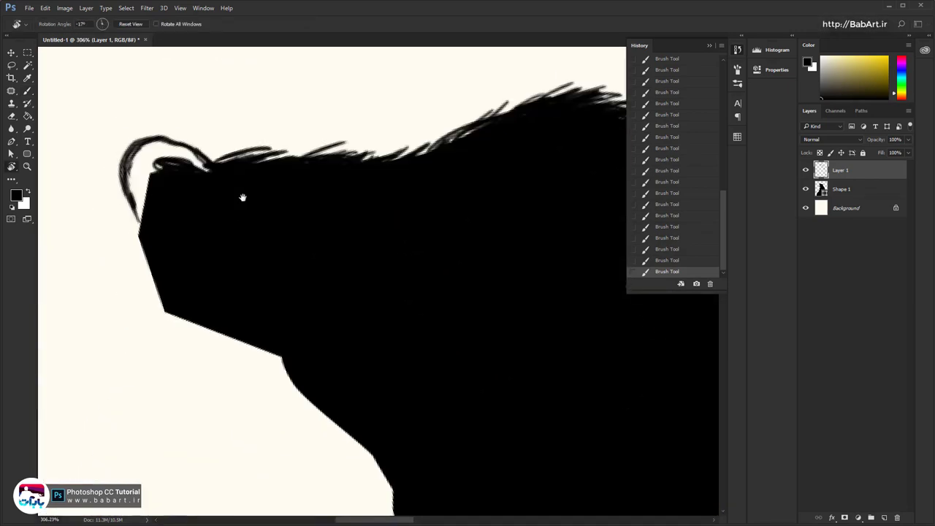
key("b")
left_click_drag(151, 152, 138, 226)
mouse_move(149, 151)
left_mouse_down()
mouse_move(179, 176)
mouse_move(207, 171)
left_mouse_up()
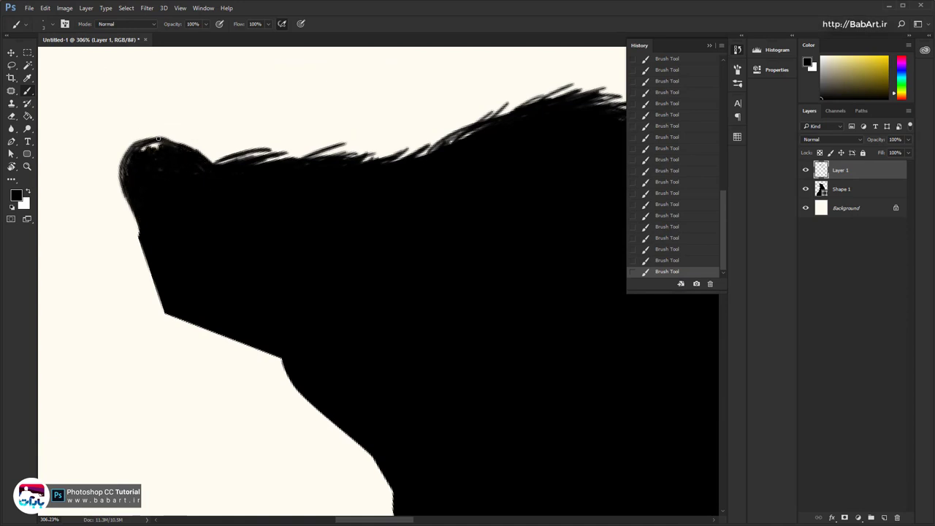
Paint the upper lip contour below the nose and a small pointed front tooth in black
left_click_drag(140, 211, 130, 274)
left_click_drag(138, 227, 134, 270)
left_click_drag(142, 231, 141, 276)
left_click_drag(189, 329, 196, 268)
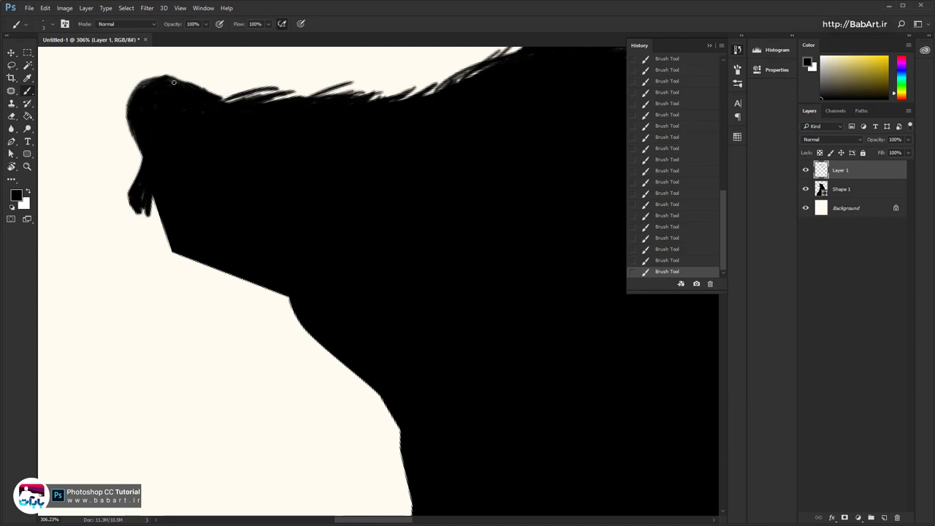
left_click_drag(161, 225, 274, 263)
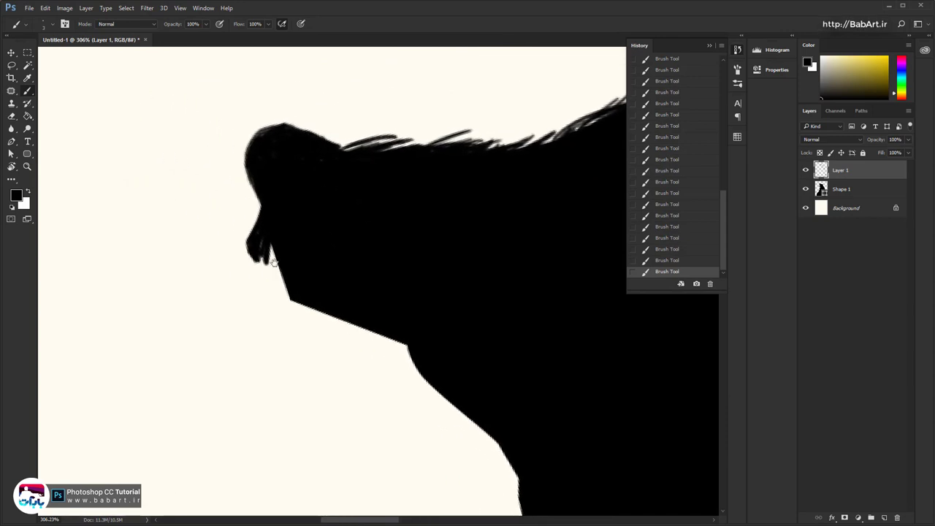
left_click_drag(273, 204, 288, 209)
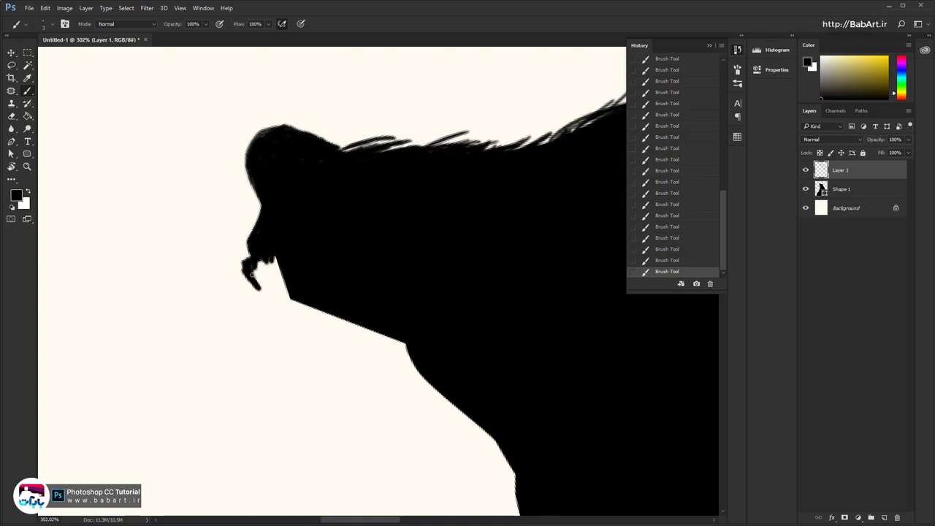
left_click_drag(257, 270, 279, 274)
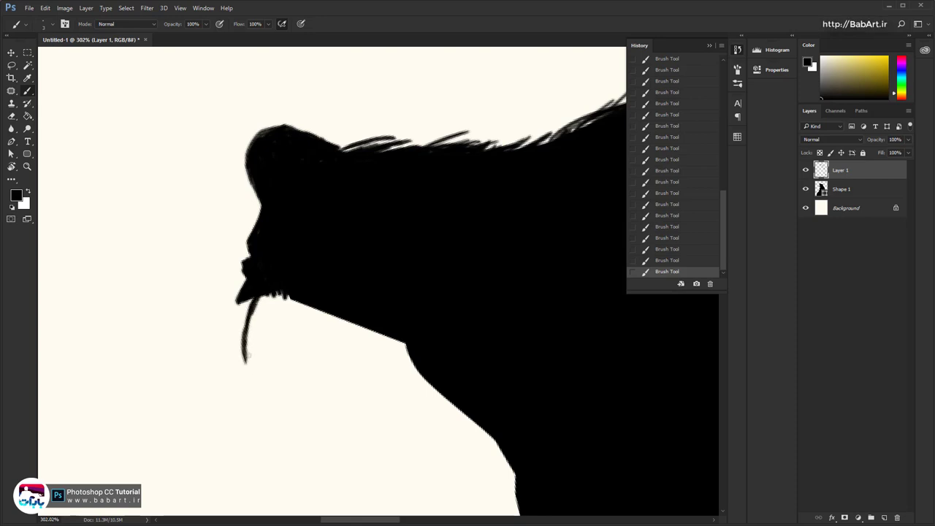
Draw a long curved fang below the upper lip and fill it with black
key("r")
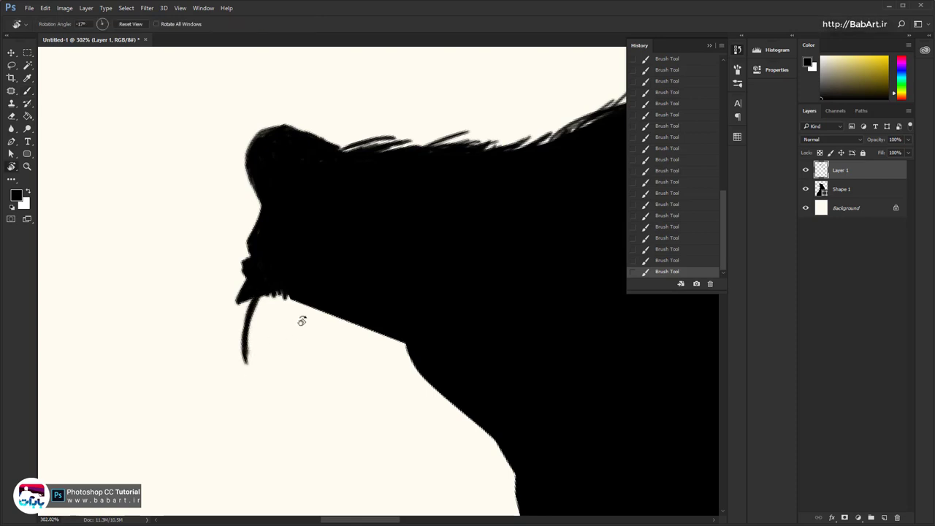
mouse_move(302, 322)
left_mouse_down()
mouse_move(327, 330)
mouse_move(330, 259)
mouse_move(292, 406)
left_mouse_up()
key("b")
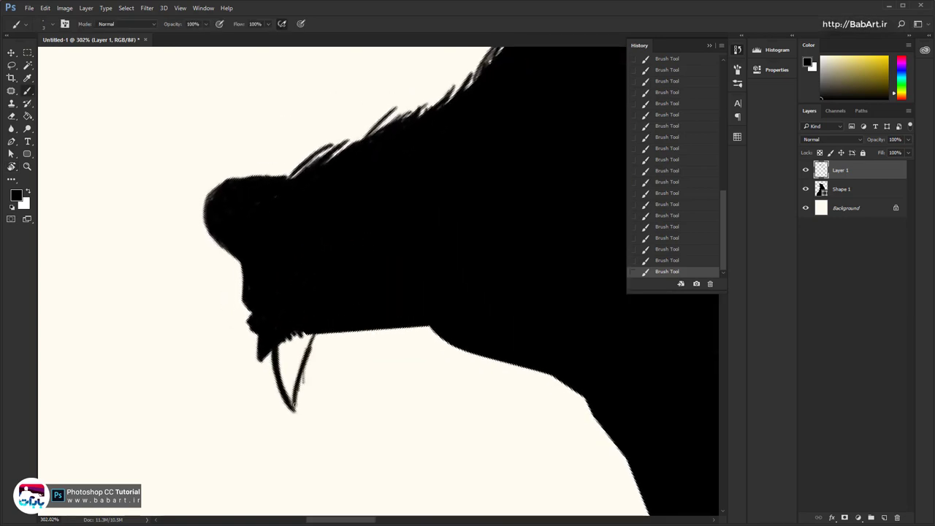
left_click_drag(314, 333, 287, 400)
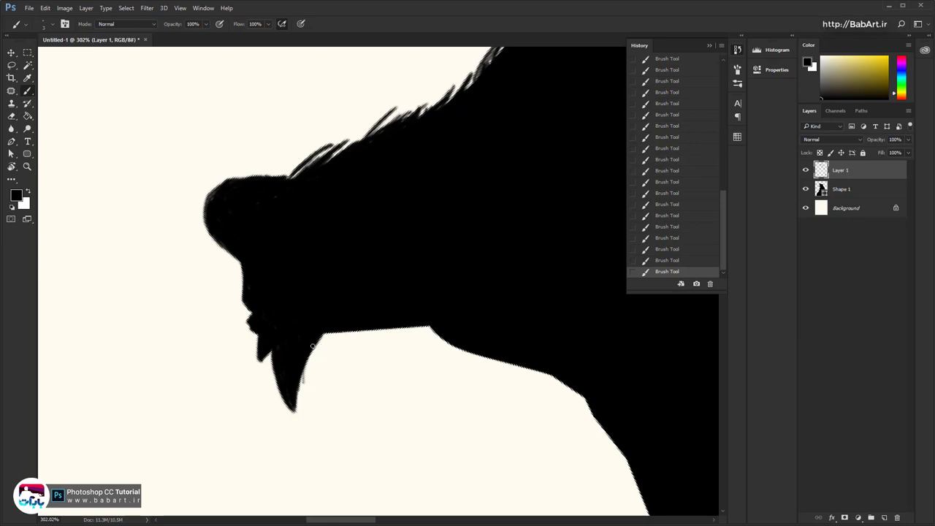
left_click_drag(312, 345, 316, 340)
Paint a second, smaller black fang behind the first one
mouse_move(364, 372)
left_mouse_down()
mouse_move(322, 348)
mouse_move(298, 362)
left_mouse_up()
mouse_move(317, 307)
left_mouse_down()
mouse_move(298, 360)
mouse_move(314, 303)
mouse_move(292, 348)
mouse_move(295, 325)
mouse_move(259, 362)
left_mouse_up()
key("ctrl+z")
key("ctrl+alt+z")
key("ctrl+alt+z")
key("ctrl+shift+z")
key("ctrl+shift+z")
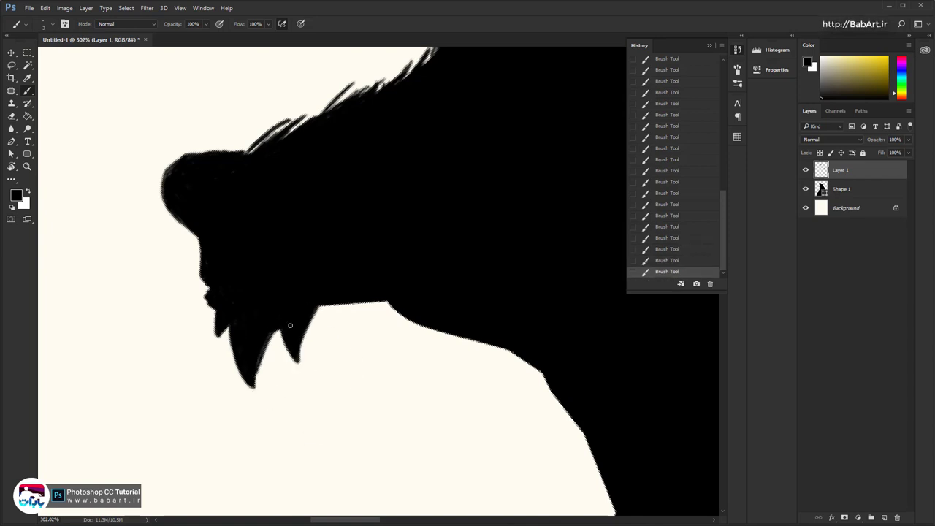
Round off the roof of the mouth behind the upper fangs with black strokes along its angular edge
left_click_drag(354, 361, 212, 365)
left_click_drag(314, 312, 203, 277)
key("r")
left_click_drag(343, 252, 392, 240)
left_click_drag(294, 190, 281, 264)
mouse_move(249, 223)
left_mouse_down()
mouse_move(321, 267)
mouse_move(367, 343)
left_mouse_up()
key("r")
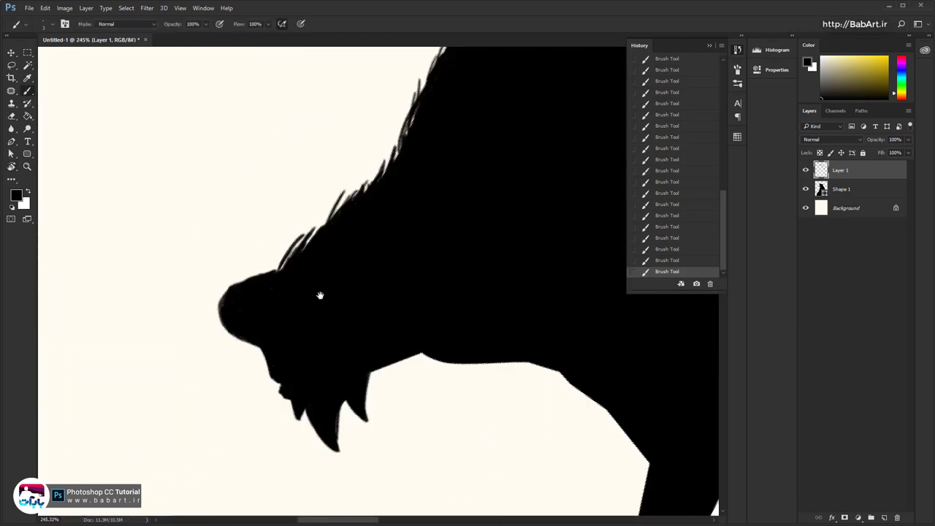
left_click_drag(319, 294, 258, 159)
left_click_drag(293, 247, 397, 230)
mouse_move(337, 240)
left_mouse_down()
mouse_move(411, 227)
mouse_move(434, 341)
mouse_move(411, 355)
left_mouse_up()
key("r")
left_click_drag(412, 356, 391, 260)
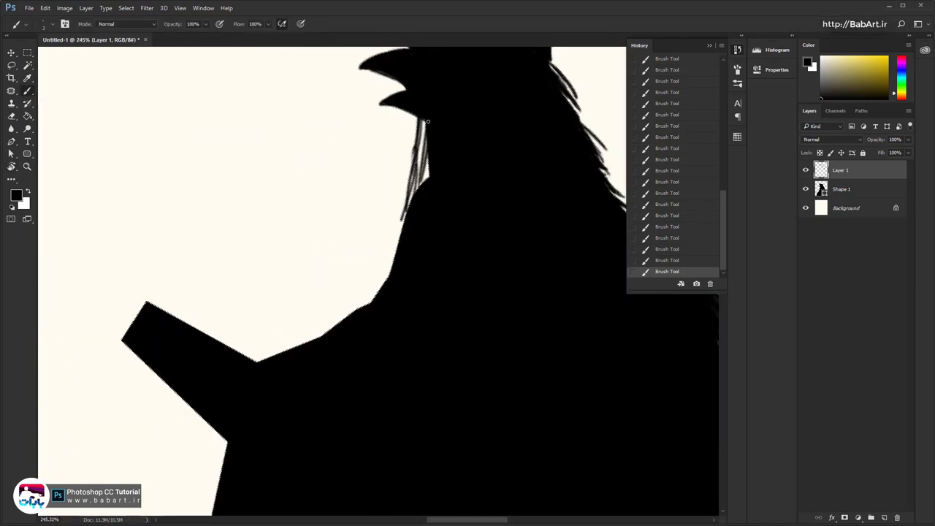
left_click_drag(421, 119, 340, 318)
left_click_drag(417, 165, 357, 308)
left_click_drag(399, 235, 352, 314)
left_click_drag(427, 146, 416, 191)
mouse_move(423, 121)
left_mouse_down()
mouse_move(425, 188)
mouse_move(362, 306)
left_mouse_up()
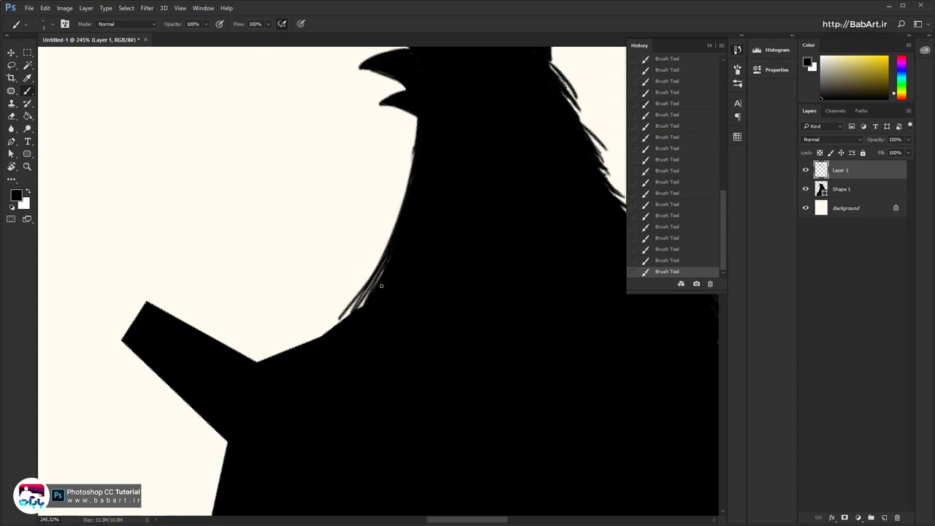
left_click_drag(383, 268, 346, 317)
left_click_drag(377, 275, 327, 333)
left_click_drag(401, 301, 393, 197)
key("r")
Try to paint a black curve from the back corner of the mouth down onto the lower jaw
left_click_drag(320, 275, 361, 337)
mouse_move(360, 337)
left_mouse_down()
mouse_move(359, 265)
mouse_move(321, 341)
left_mouse_up()
left_click_drag(315, 259, 295, 370)
mouse_move(316, 253)
left_mouse_down()
mouse_move(303, 359)
mouse_move(312, 304)
left_mouse_up()
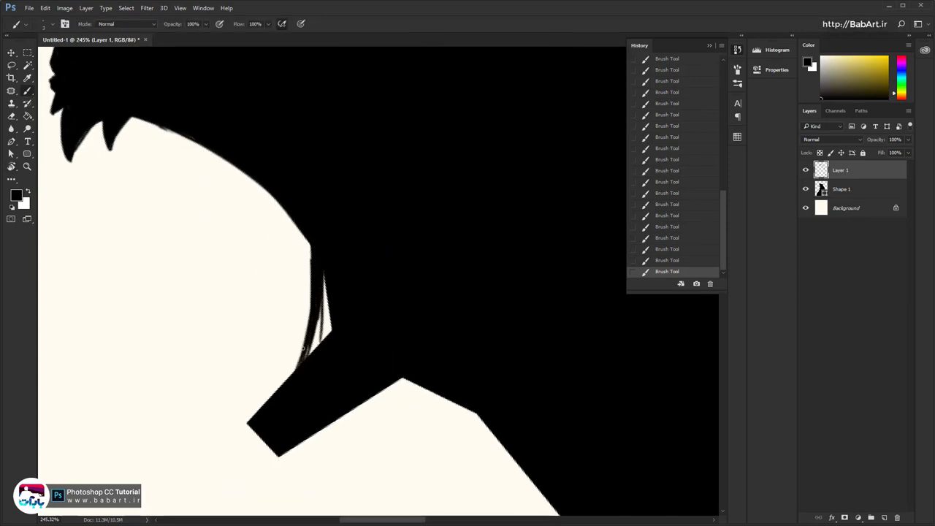
mouse_move(302, 348)
left_mouse_down()
mouse_move(333, 299)
mouse_move(320, 403)
left_mouse_up()
Try painting two pointed black fangs on the lower jaw with a rounded lip in front of them
key("r")
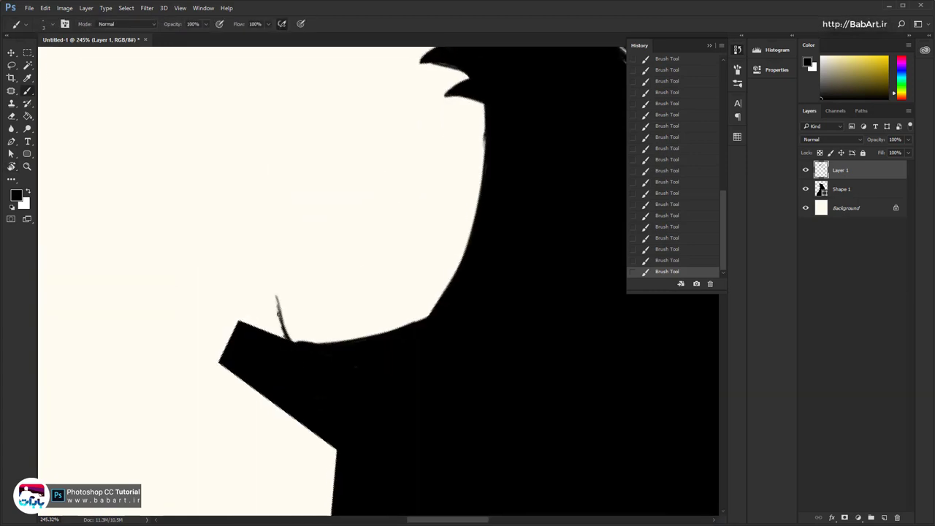
left_click_drag(278, 312, 268, 336)
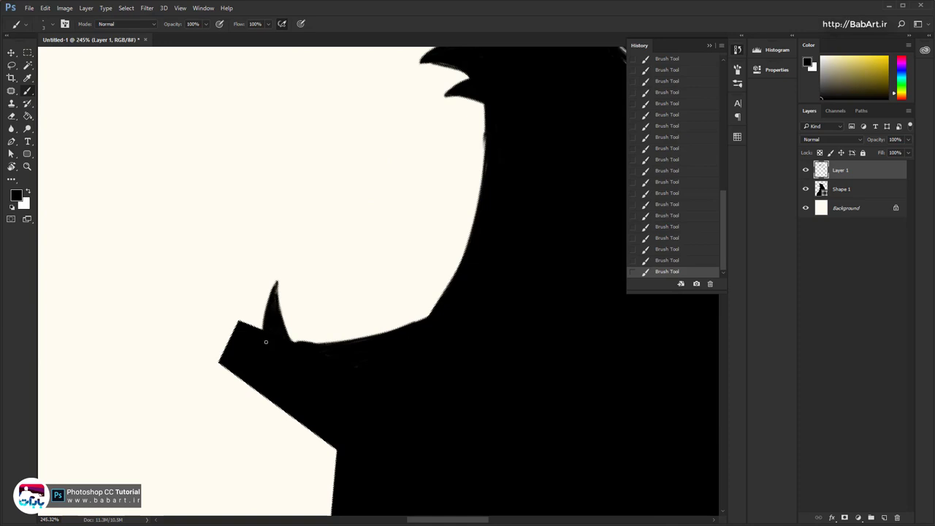
mouse_move(247, 306)
left_mouse_down()
mouse_move(234, 329)
mouse_move(235, 301)
left_mouse_up()
key("ctrl+space")
left_click_drag(303, 326, 365, 326)
mouse_move(296, 219)
left_mouse_down()
mouse_move(309, 175)
mouse_move(350, 296)
mouse_move(286, 296)
mouse_move(277, 232)
mouse_move(290, 205)
left_mouse_up()
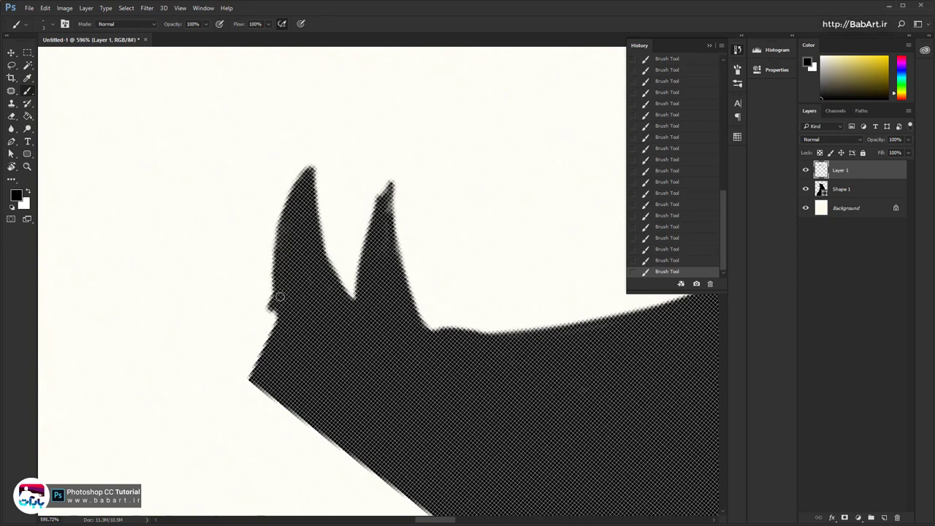
mouse_move(279, 296)
left_mouse_down()
mouse_move(233, 330)
mouse_move(281, 421)
mouse_move(321, 438)
left_mouse_up()
Erase the painted lower fangs, chin and mouth-corner strokes from Layer 1
key("ctrl+space")
left_click_drag(400, 413, 283, 401)
key("space")
mouse_move(569, 370)
left_mouse_down()
mouse_move(373, 349)
mouse_move(409, 338)
left_mouse_up()
key("r")
key("space")
left_click_drag(414, 400, 353, 291)
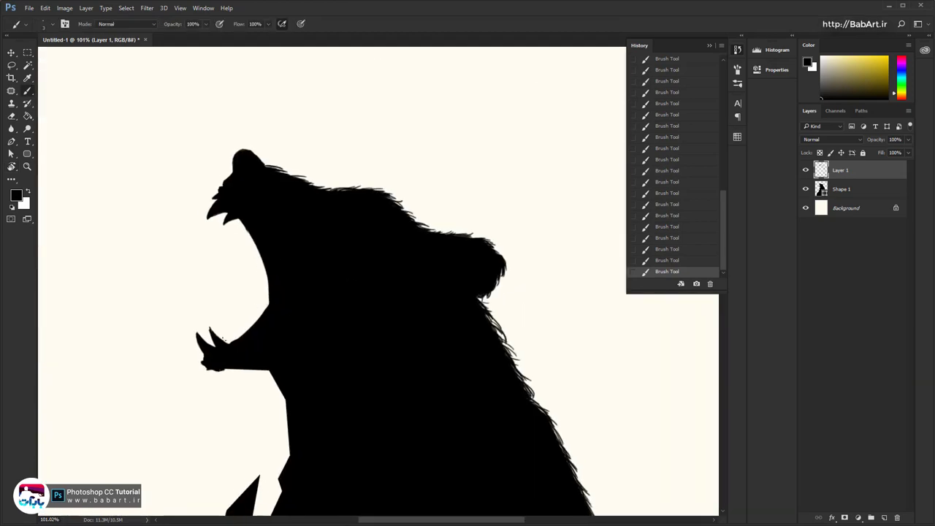
scroll(266, 301, "up", 4)
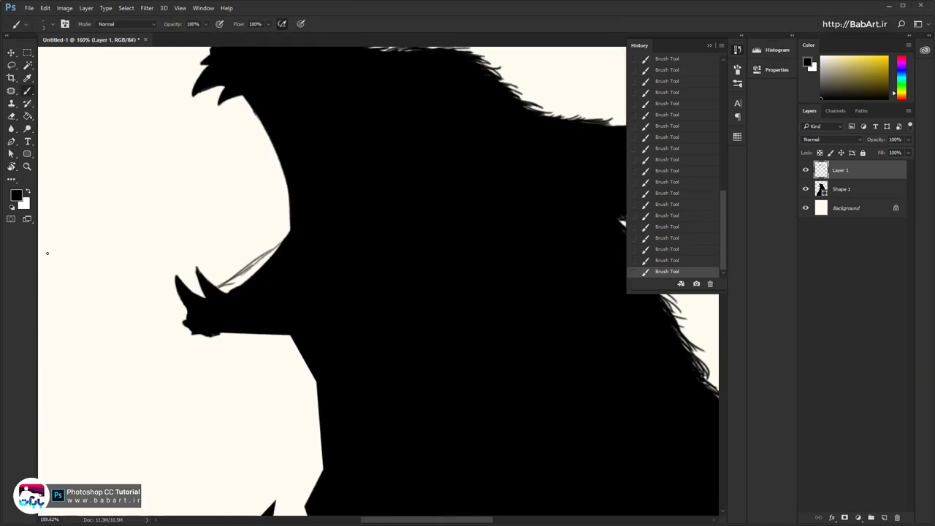
key("e")
mouse_move(219, 282)
left_mouse_down()
mouse_move(180, 271)
mouse_move(263, 240)
mouse_move(270, 252)
left_mouse_up()
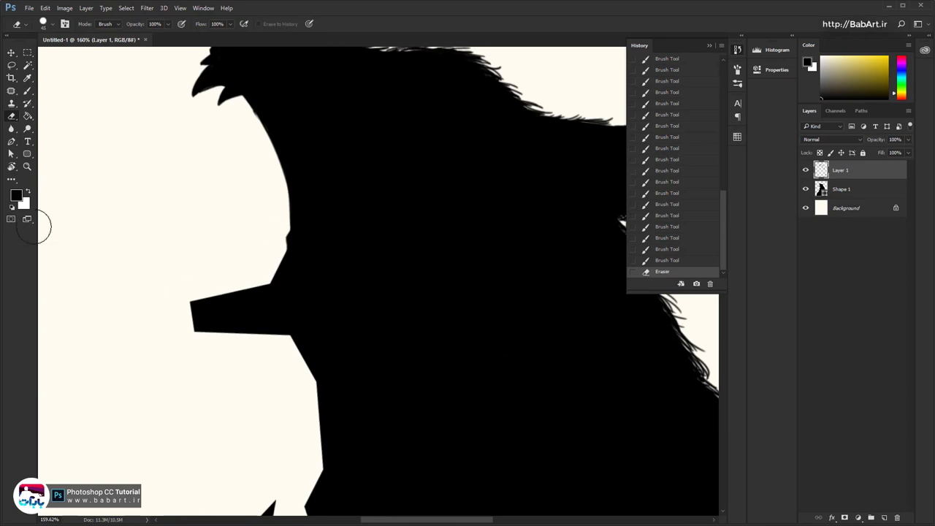
Shorten the lower jaw on Shape 1 by moving its two front anchor points inward
left_click(835, 190)
left_click(12, 142)
left_click_drag(180, 281, 199, 358)
left_click_drag(195, 332, 206, 330)
Brush a smooth black contour on Layer 1 from the back corner of the mouth to the lower jaw, filling the gap
left_click(841, 171)
key("b")
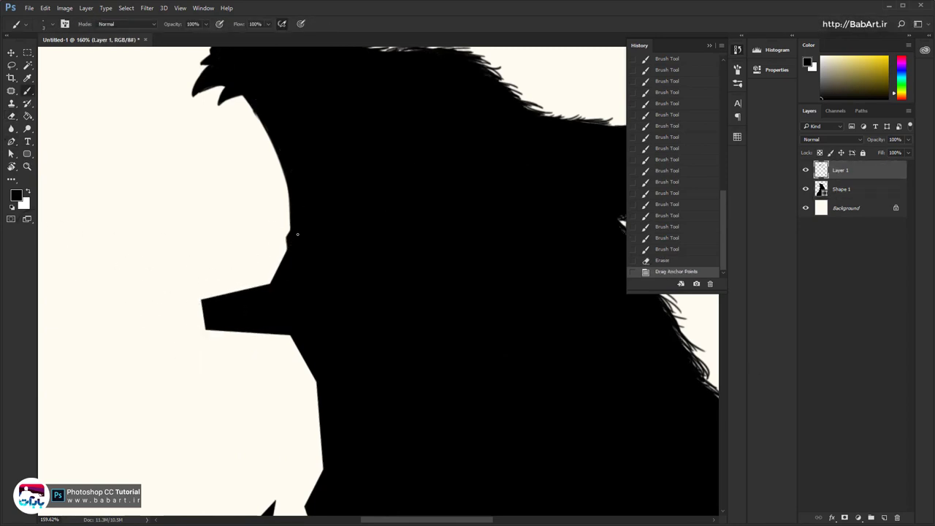
left_click_drag(290, 230, 285, 248)
left_click_drag(290, 232, 285, 252)
left_click_drag(289, 235, 263, 280)
left_click_drag(290, 232, 260, 280)
left_click_drag(287, 241, 241, 290)
key("r")
left_click_drag(269, 392, 377, 436)
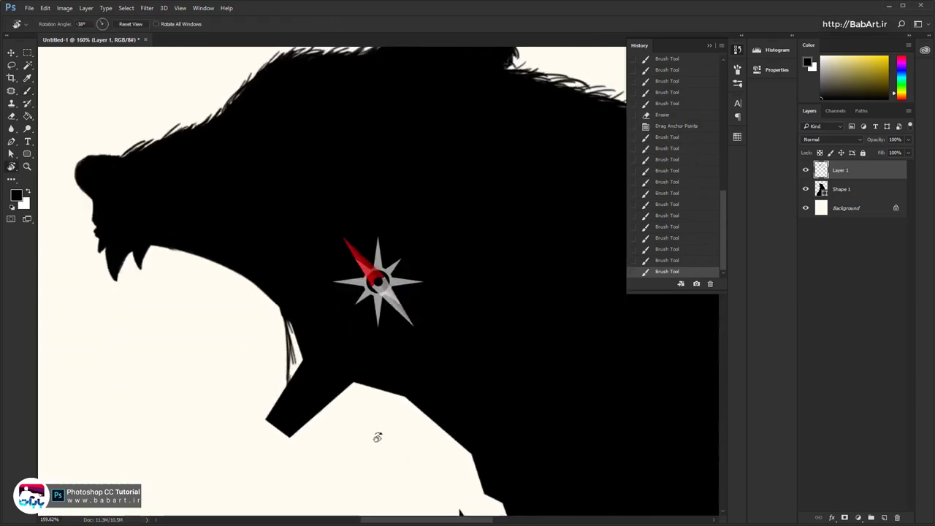
mouse_move(299, 322)
left_mouse_down()
mouse_move(255, 329)
mouse_move(292, 329)
left_mouse_up()
mouse_move(252, 355)
left_mouse_down()
mouse_move(283, 257)
mouse_move(273, 257)
mouse_move(271, 306)
left_mouse_up()
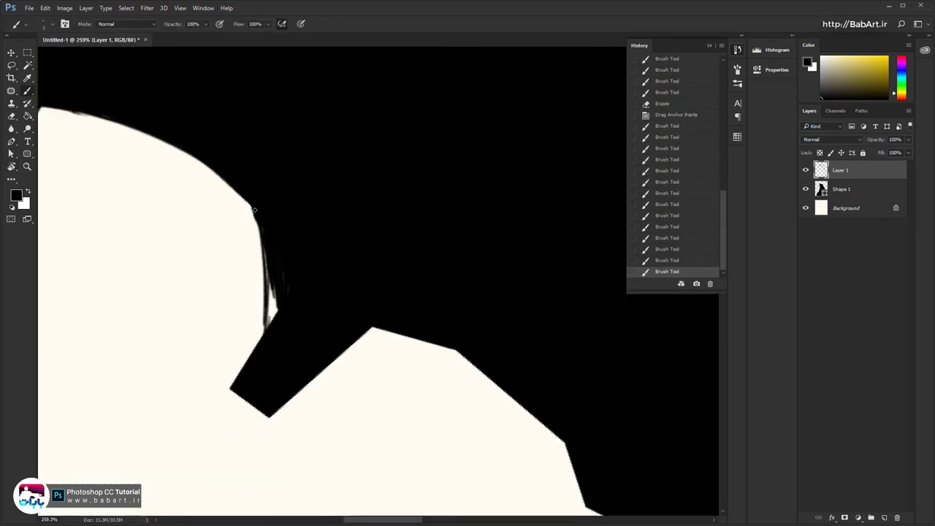
left_click_drag(261, 219, 268, 292)
left_click_drag(263, 256, 271, 321)
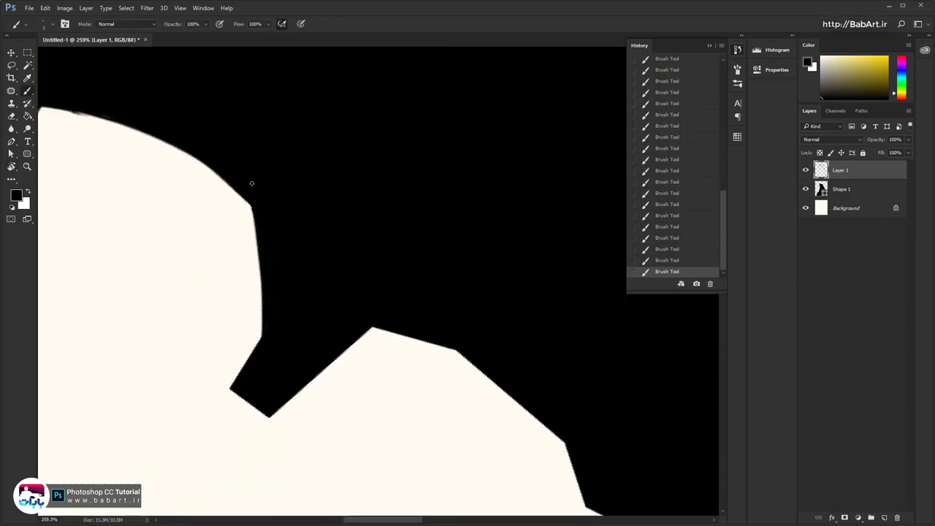
Undo the most recent batch of brush strokes at the lower jaw
key("r")
mouse_move(266, 250)
left_mouse_down()
mouse_move(338, 167)
mouse_move(249, 276)
left_mouse_up()
left_click_drag(212, 341, 238, 343, "ctrl")
mouse_move(199, 306)
left_mouse_down()
mouse_move(278, 294)
mouse_move(265, 314)
mouse_move(209, 257)
mouse_move(204, 295)
mouse_move(187, 312)
mouse_move(158, 313)
mouse_move(178, 339)
mouse_move(160, 298)
left_mouse_up()
mouse_move(292, 313)
left_mouse_down("ctrl")
mouse_move(216, 303)
mouse_move(113, 362)
left_mouse_up("ctrl")
mouse_move(114, 361)
left_mouse_down("ctrl")
mouse_move(177, 366)
mouse_move(246, 405)
left_mouse_up("ctrl")
key("ctrl+alt+z")
key("ctrl+alt+z")
key("ctrl+alt+z")
key("ctrl+alt+z")
key("ctrl+alt+z")
key("ctrl+alt+z")
key("ctrl+alt+z")
key("ctrl+alt+z")
key("ctrl+alt+z")
key("ctrl+alt+z")
key("ctrl+alt+z")
key("ctrl+alt+z")
key("ctrl+alt+z")
key("ctrl+alt+z")
key("ctrl+alt+z")
key("ctrl+alt+z")
key("ctrl+alt+z")
key("ctrl+alt+z")
key("ctrl+alt+z")
key("ctrl+alt+z")
Draw two curved, pointed fangs rising from the front of the lower jaw and fill them with black
left_click_drag(197, 367, 207, 414)
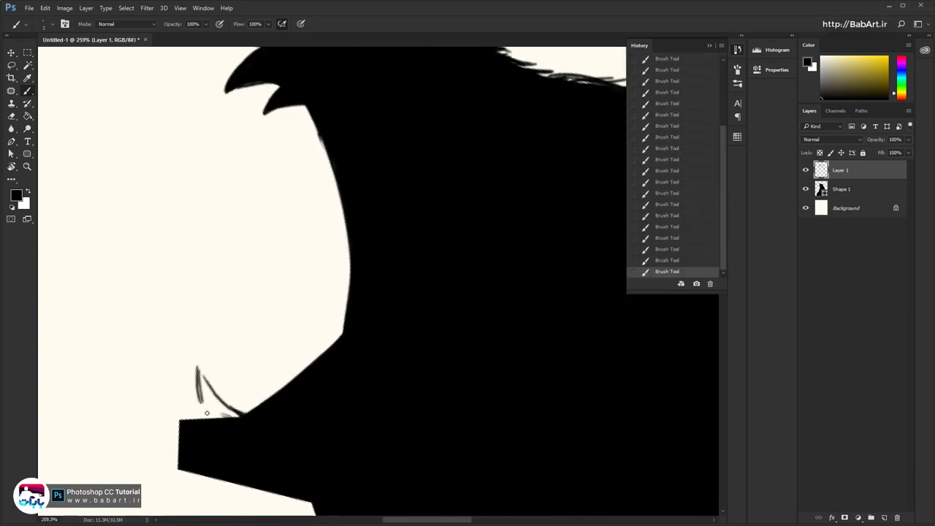
left_click_drag(196, 367, 244, 414)
mouse_move(196, 367)
left_mouse_down()
mouse_move(207, 419)
mouse_move(156, 373)
left_mouse_up()
right_click(209, 422)
left_click_drag(155, 373, 176, 444)
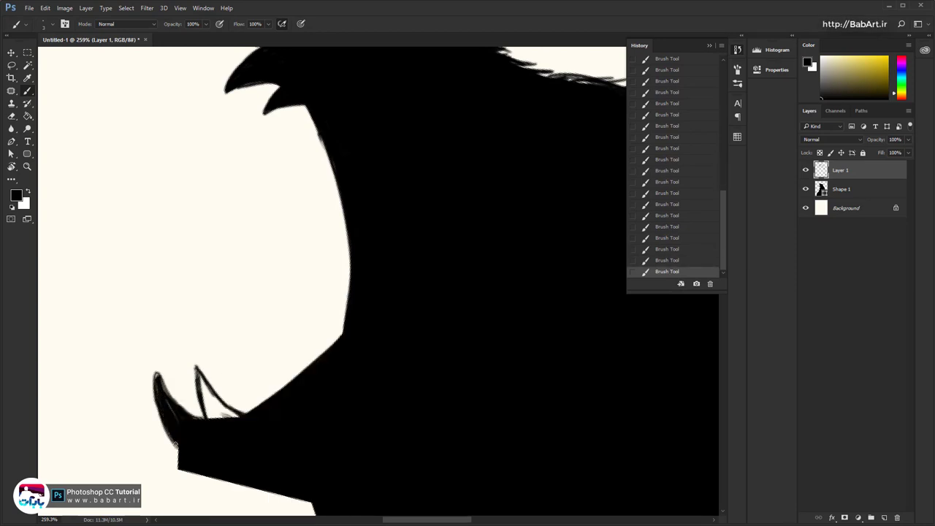
left_click_drag(197, 373, 222, 415)
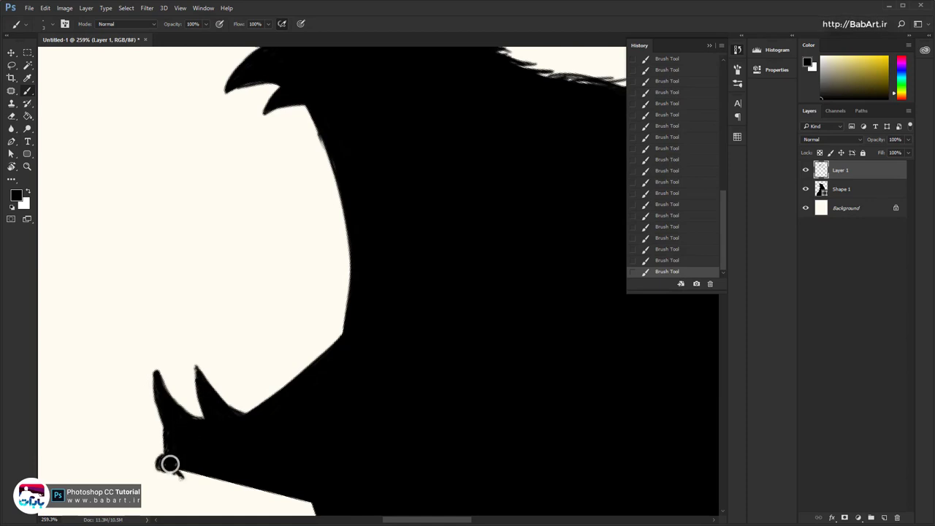
Outline the chin and underside of the lower jaw with an uneven contour and fill it with black
key("space")
mouse_move(213, 484)
left_mouse_down()
mouse_move(314, 504)
mouse_move(268, 307)
left_mouse_up()
key("r")
left_click_drag(268, 307, 422, 342)
key("space")
left_click_drag(424, 343, 228, 239)
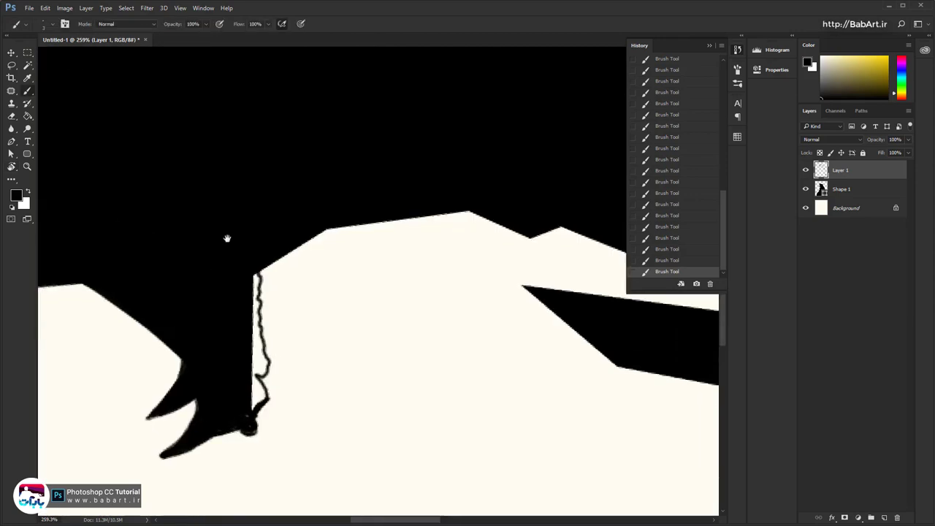
left_click_drag(257, 278, 256, 365)
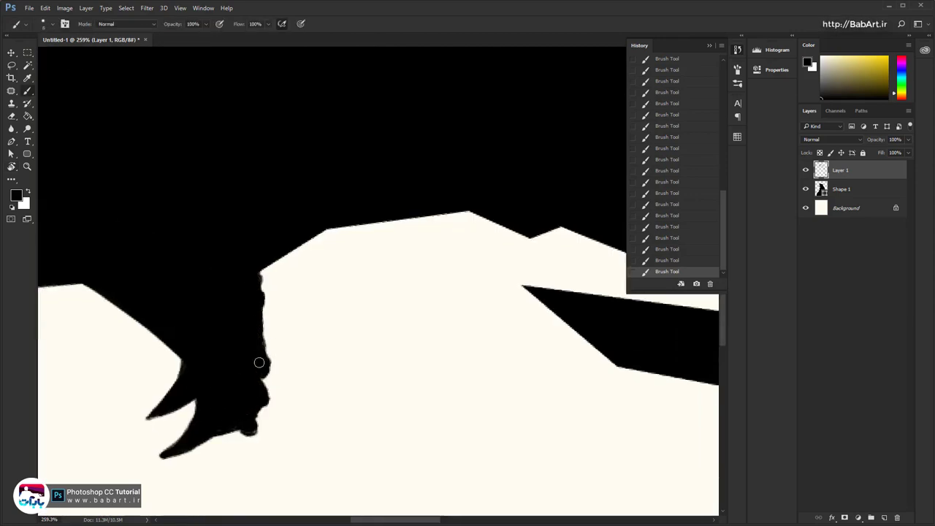
mouse_move(263, 275)
left_mouse_down()
mouse_move(333, 231)
mouse_move(383, 275)
mouse_move(368, 248)
left_mouse_up()
Roughen the roof of the mouth behind the upper fangs with small black bumps along its edge
key("r")
key("ctrl+space")
left_click_drag(394, 245, 358, 226)
left_click_drag(358, 226, 252, 295)
key("ctrl+space")
left_click_drag(295, 294, 472, 375)
key("space")
key("ctrl+space")
left_click_drag(212, 274, 248, 273)
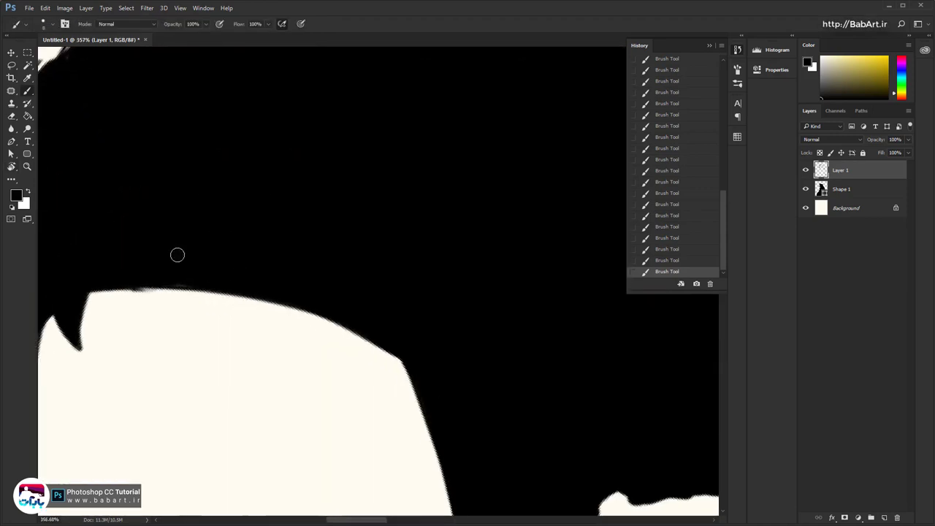
mouse_move(91, 284)
left_mouse_down()
mouse_move(171, 290)
mouse_move(213, 280)
mouse_move(274, 291)
mouse_move(348, 315)
mouse_move(390, 353)
left_mouse_up()
Add uneven black bumps along the back of the mouth down to the rear lower fang
key("space")
left_click_drag(404, 387, 322, 252)
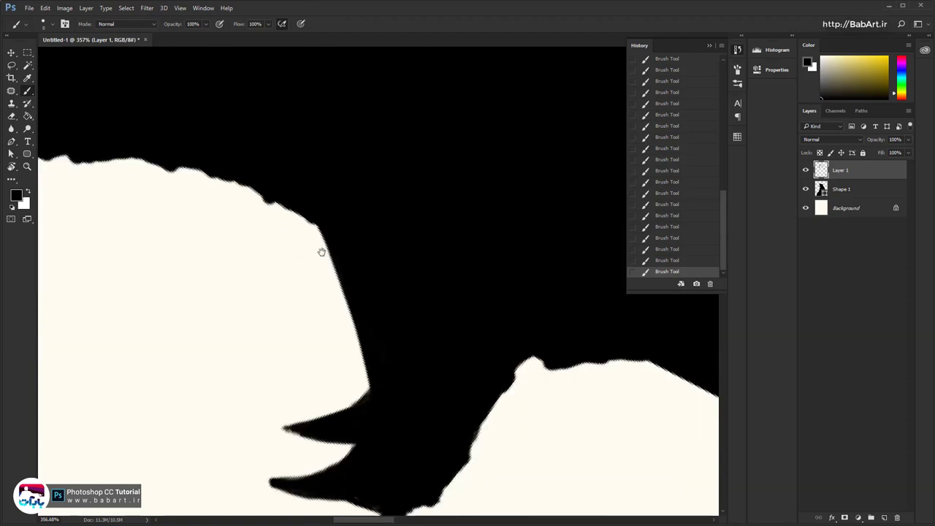
left_click_drag(393, 346, 383, 368)
left_click_drag(314, 252, 365, 415)
Paint ragged black fur along the throat and chest edge down to the gap beside the foreleg
key("ctrl+space")
left_click_drag(400, 371, 354, 357)
key("space")
left_click_drag(397, 290, 250, 273)
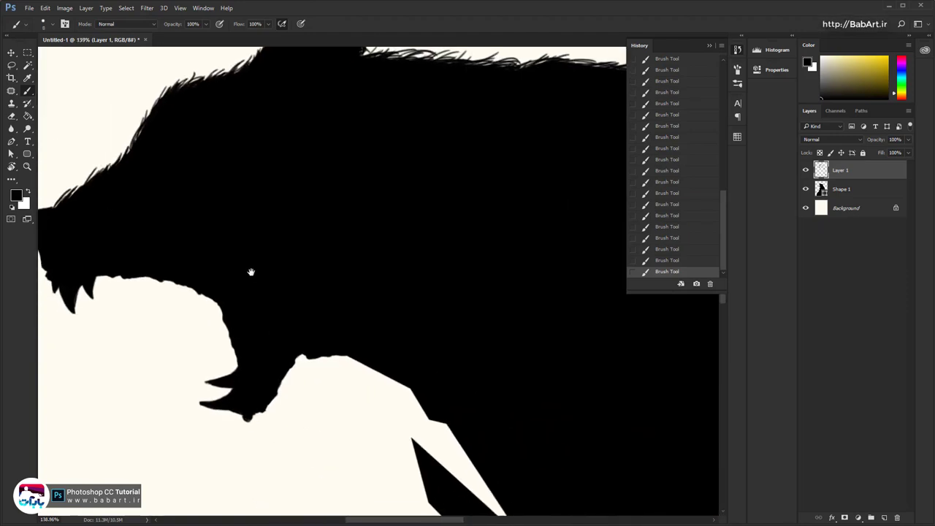
key("Escape")
key("space")
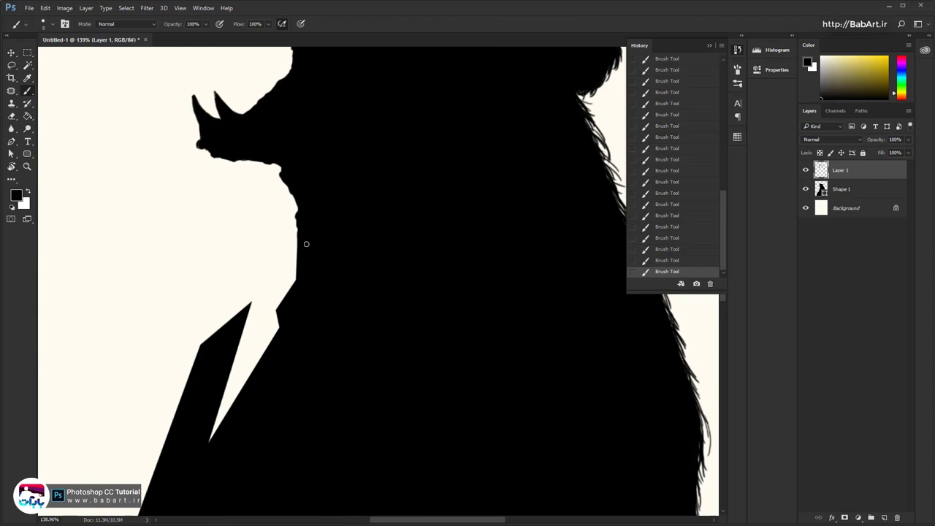
left_click_drag(296, 228, 291, 257)
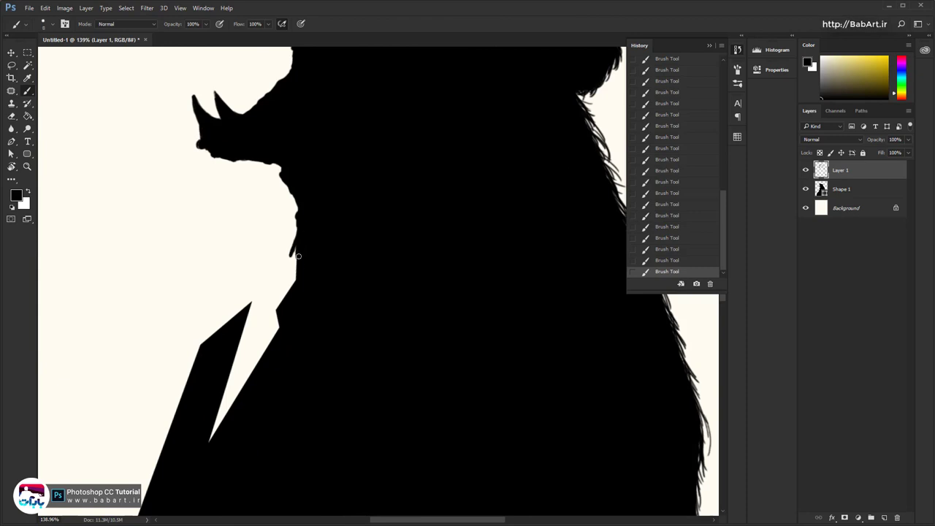
right_click(290, 316)
mouse_move(286, 298)
left_mouse_down()
mouse_move(277, 345)
mouse_move(280, 325)
mouse_move(222, 422)
left_mouse_up()
left_click_drag(261, 399, 305, 300)
Paint small black fur tufts along the foreleg's inner edge, from the bottom of the gap up to its tip
left_click_drag(256, 317, 247, 353)
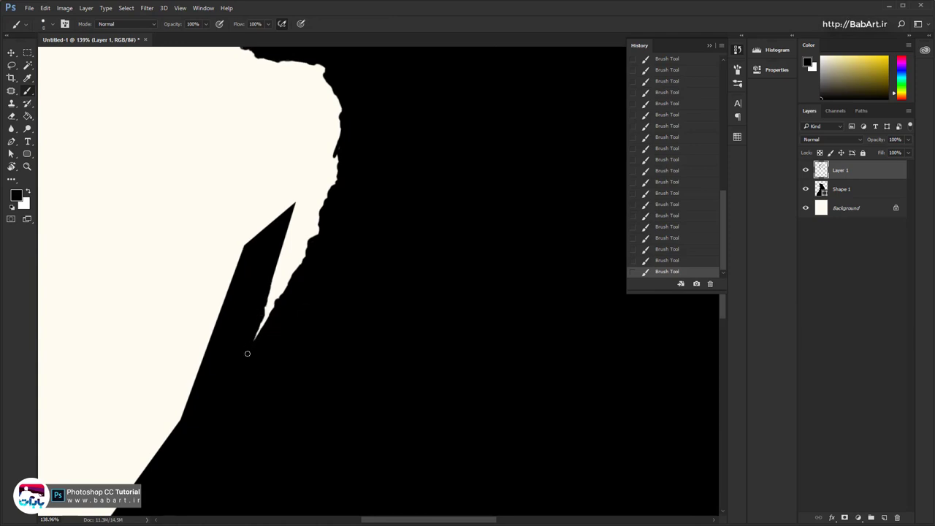
left_click_drag(259, 302, 289, 220)
key("r")
left_click_drag(352, 149, 282, 156)
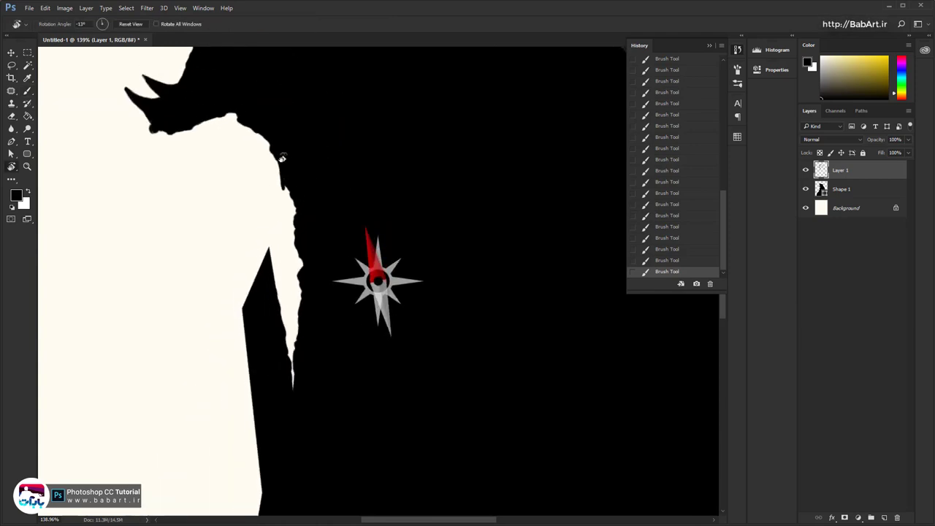
left_click_drag(299, 285, 329, 243)
mouse_move(247, 208)
left_mouse_down()
mouse_move(229, 256)
mouse_move(233, 239)
left_mouse_up()
key("b")
left_click_drag(252, 220, 264, 159)
mouse_move(260, 231)
left_mouse_down()
mouse_move(266, 194)
mouse_move(269, 240)
mouse_move(282, 254)
mouse_move(274, 229)
left_mouse_up()
left_click_drag(285, 260, 281, 244)
left_click_drag(292, 292, 287, 267)
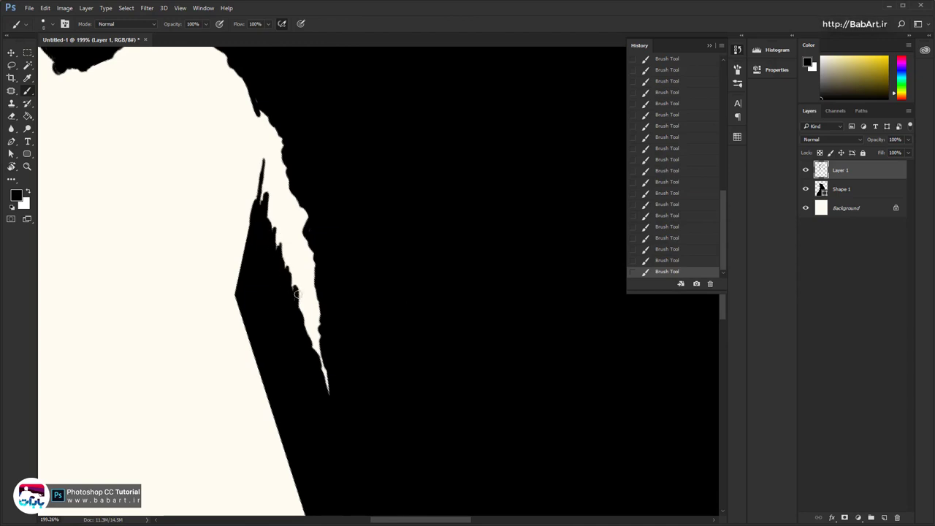
left_click_drag(305, 321, 297, 289)
left_click_drag(294, 323, 284, 233)
left_click_drag(305, 264, 299, 225)
Add short black fur tufts down the upper part of the foreleg's outer edge
mouse_move(243, 128)
left_mouse_down()
mouse_move(234, 189)
mouse_move(233, 162)
left_mouse_up()
left_click_drag(270, 272, 270, 201)
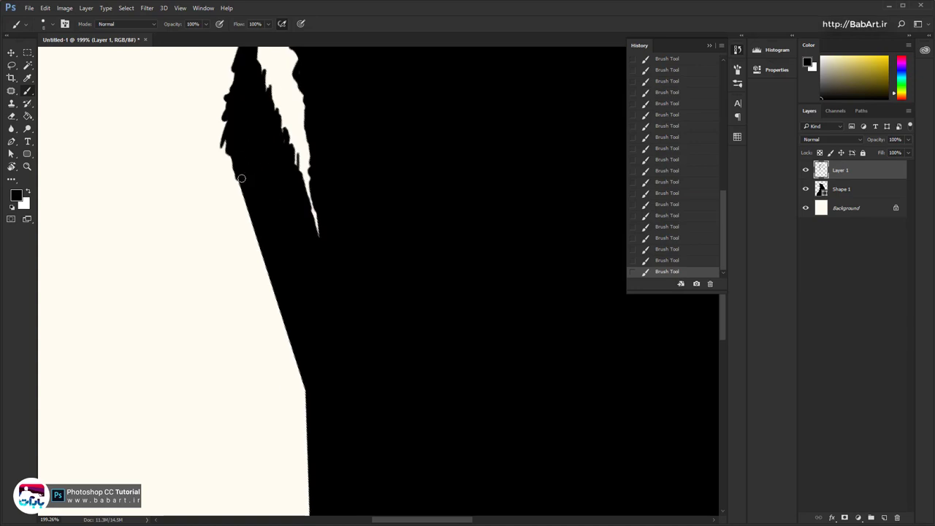
left_click_drag(238, 176, 241, 193)
left_click_drag(244, 196, 263, 273)
mouse_move(293, 272)
left_mouse_down()
mouse_move(263, 200)
mouse_move(272, 240)
left_mouse_up()
left_click_drag(276, 242, 282, 266)
left_click_drag(284, 267, 290, 295)
Continue the ragged fur along the body's lower front edge, around the protruding corner and toward the canvas bottom
scroll(305, 318, "down", 6)
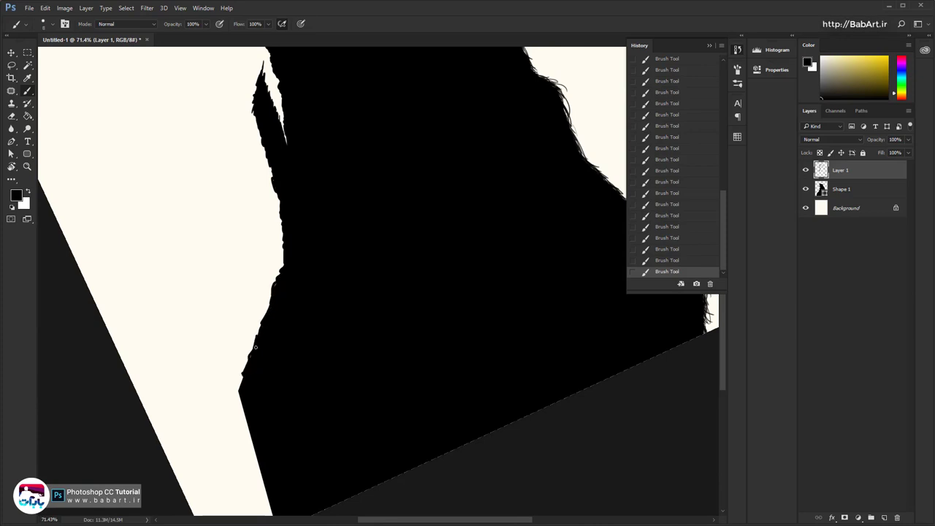
mouse_move(280, 282)
left_mouse_down()
mouse_move(294, 194)
mouse_move(329, 194)
left_mouse_up()
left_click_drag(288, 205, 250, 305)
left_click_drag(281, 217, 268, 260)
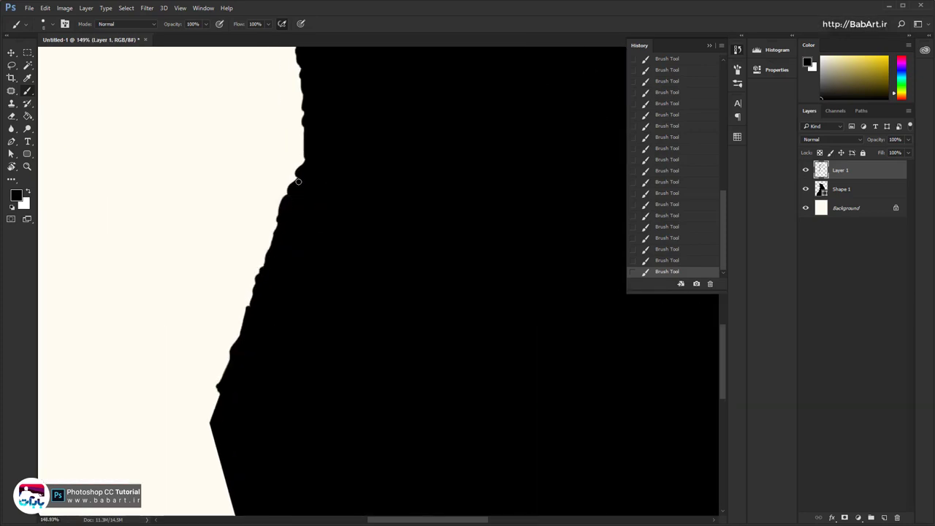
left_click_drag(303, 148, 304, 111)
mouse_move(274, 264)
left_mouse_down()
mouse_move(319, 127)
mouse_move(256, 284)
left_mouse_up()
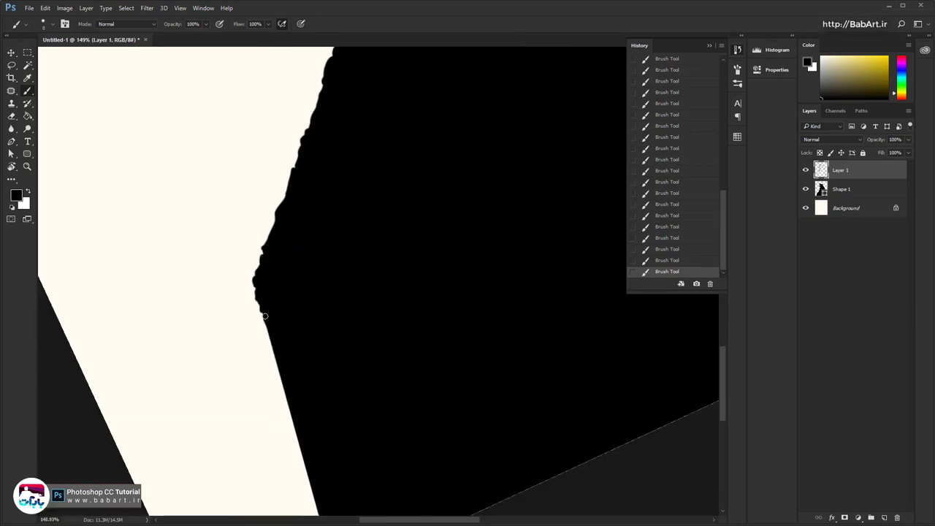
left_click_drag(265, 315, 267, 340)
left_click_drag(264, 317, 262, 244)
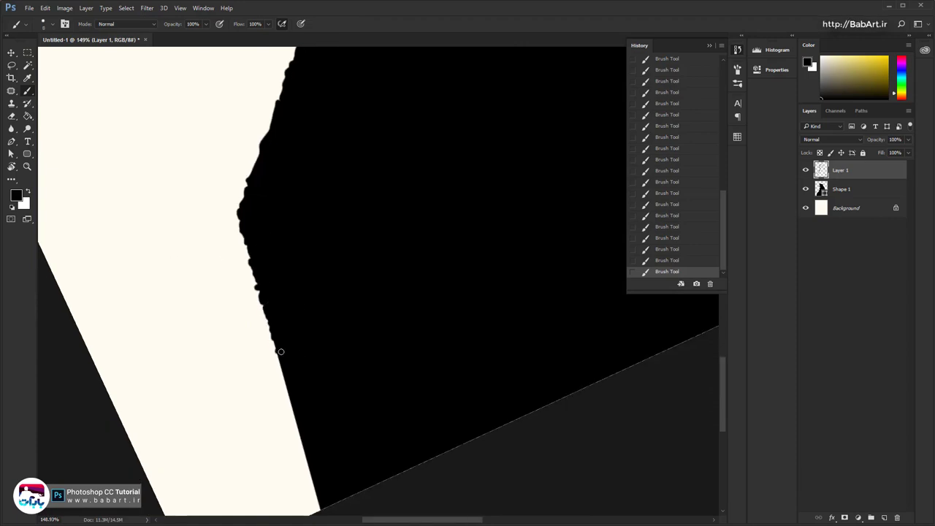
left_click_drag(287, 379, 297, 426)
mouse_move(332, 501)
left_mouse_down()
mouse_move(311, 392)
mouse_move(277, 330)
mouse_move(295, 394)
left_mouse_up()
Extend the front of the bear's nose with black strokes to give it a fuller contour above the lip
left_click_drag(371, 307, 296, 281)
left_click_drag(290, 202, 332, 256)
scroll(276, 198, "up", 6)
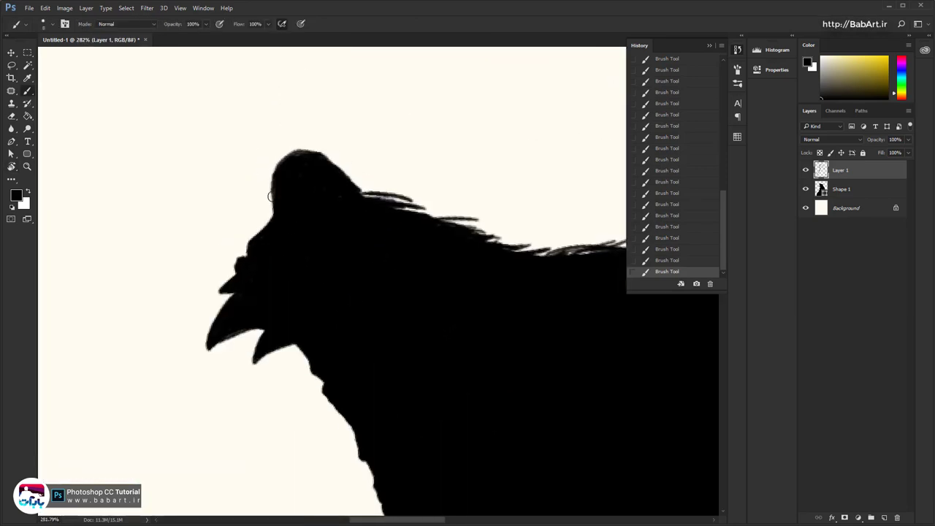
mouse_move(275, 186)
left_mouse_down()
mouse_move(277, 214)
mouse_move(263, 231)
left_mouse_up()
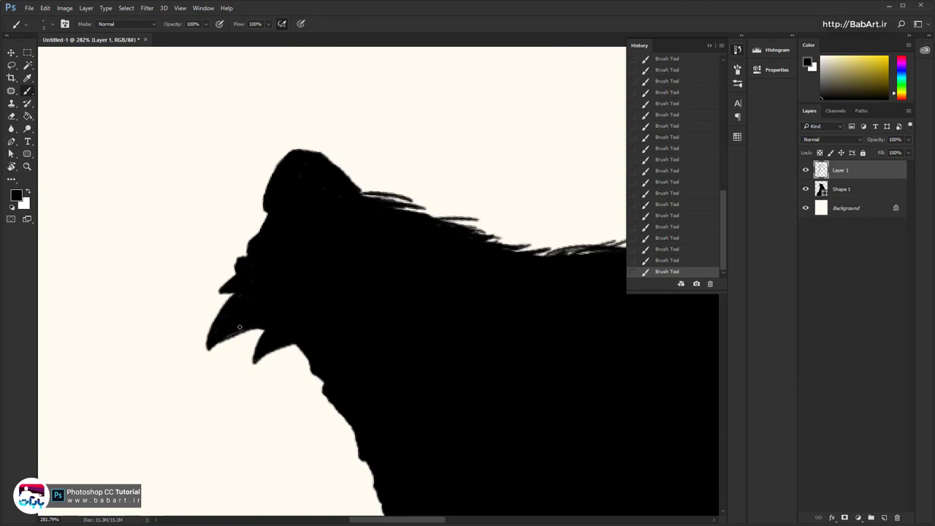
Touch up the bear's mouth edge and chin tip with short black brush strokes
left_click_drag(304, 397, 275, 310)
mouse_move(371, 336)
left_mouse_down()
mouse_move(341, 231)
mouse_move(366, 346)
left_mouse_up()
left_click_drag(326, 118, 349, 121)
left_click_drag(321, 108, 340, 120)
mouse_move(370, 476)
left_mouse_down()
mouse_move(358, 239)
mouse_move(379, 321)
left_mouse_up()
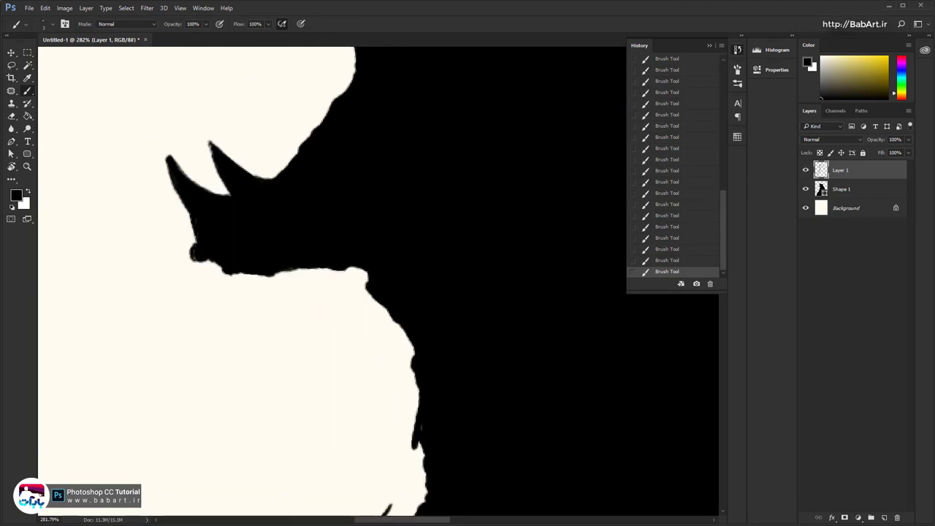
left_click_drag(206, 262, 238, 285)
mouse_move(229, 271)
left_mouse_down()
mouse_move(213, 253)
mouse_move(244, 277)
left_mouse_up()
Paint fine black hairs along the underside of the lower jaw, between the chin tip and the throat
mouse_move(314, 272)
left_mouse_down()
mouse_move(266, 281)
mouse_move(313, 211)
mouse_move(506, 138)
mouse_move(323, 146)
left_mouse_up()
key("r")
key("b")
left_click_drag(424, 354, 353, 220)
mouse_move(365, 243)
left_mouse_down()
mouse_move(352, 215)
mouse_move(365, 227)
left_mouse_up()
left_click_drag(382, 257, 363, 225)
left_click_drag(420, 286, 402, 239)
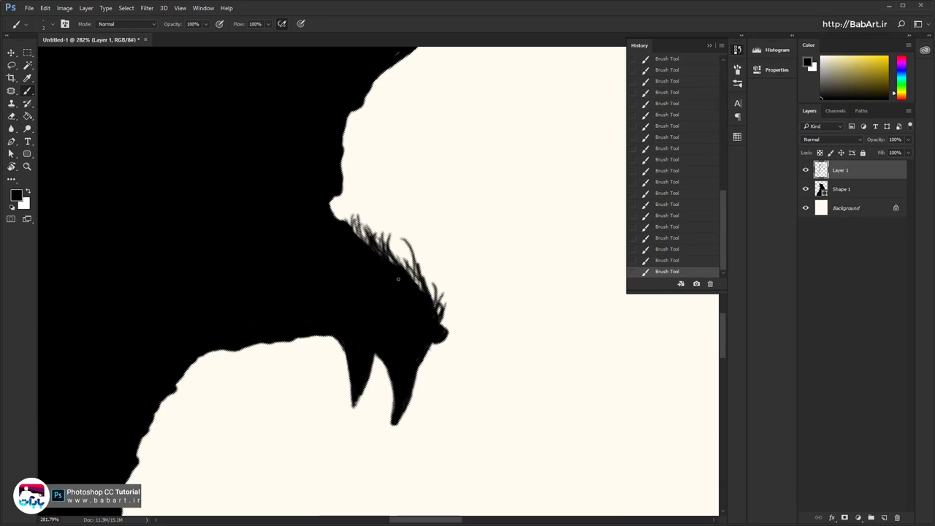
Add fine hairs in the notch where the lower jaw meets the throat and along the start of the throat
left_click_drag(349, 223, 340, 200)
left_click_drag(345, 221, 331, 209)
left_click_drag(358, 237, 351, 198)
mouse_move(346, 220)
left_mouse_down()
mouse_move(319, 214)
mouse_move(344, 194)
left_mouse_up()
left_click_drag(343, 180, 361, 144)
mouse_move(358, 205)
left_mouse_down()
mouse_move(321, 276)
mouse_move(322, 216)
left_mouse_up()
mouse_move(307, 254)
left_mouse_down()
mouse_move(326, 201)
mouse_move(314, 187)
left_mouse_up()
Continue the fine hairs along the throat edge toward the gap beside the foreleg
left_click_drag(331, 285, 249, 399)
mouse_move(231, 309)
left_mouse_down()
mouse_move(254, 300)
mouse_move(282, 248)
left_mouse_up()
left_click_drag(257, 268, 273, 253)
left_click_drag(285, 245, 319, 234)
left_click_drag(261, 270, 277, 251)
left_click_drag(295, 220, 329, 183)
left_click_drag(290, 231, 322, 188)
left_click_drag(296, 285, 321, 209)
left_click_drag(251, 272, 261, 227)
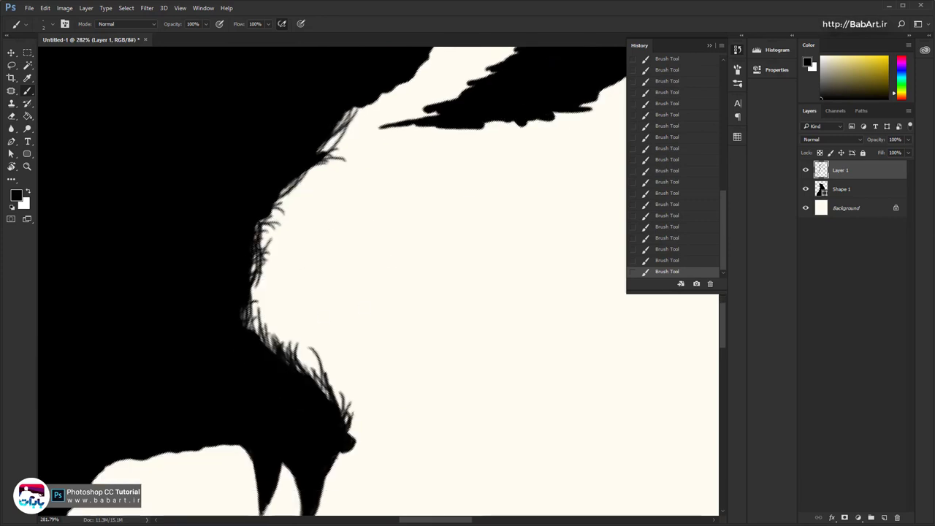
Paint fine hairs along the chest edge in the upper part of the gap beside the foreleg
key("r")
mouse_move(320, 175)
left_mouse_down()
mouse_move(475, 136)
mouse_move(517, 343)
left_mouse_up()
mouse_move(523, 327)
left_mouse_down()
mouse_move(428, 154)
mouse_move(387, 188)
left_mouse_up()
left_click_drag(403, 187, 367, 285)
mouse_move(377, 340)
left_mouse_down()
mouse_move(394, 201)
mouse_move(390, 208)
mouse_move(387, 139)
left_mouse_up()
left_click_drag(355, 219, 388, 128)
left_click_drag(369, 160, 400, 113)
left_click_drag(334, 235, 368, 180)
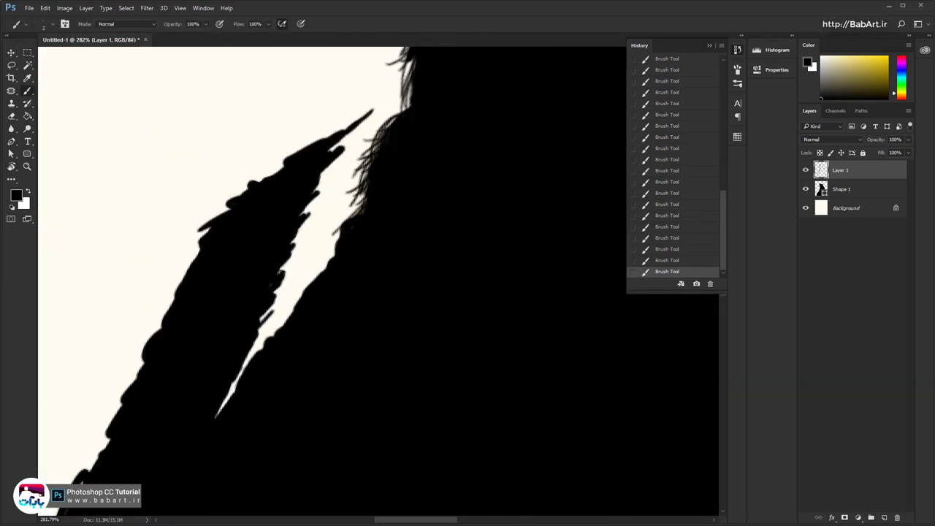
left_click_drag(354, 215, 326, 259)
Extend the fine hairs down the chest side of the gap toward its narrow lower end
mouse_move(364, 263)
left_mouse_down()
mouse_move(370, 178)
mouse_move(276, 210)
left_mouse_up()
key("r")
mouse_move(276, 210)
left_mouse_down()
mouse_move(372, 313)
mouse_move(355, 213)
left_mouse_up()
left_click_drag(353, 241, 361, 333)
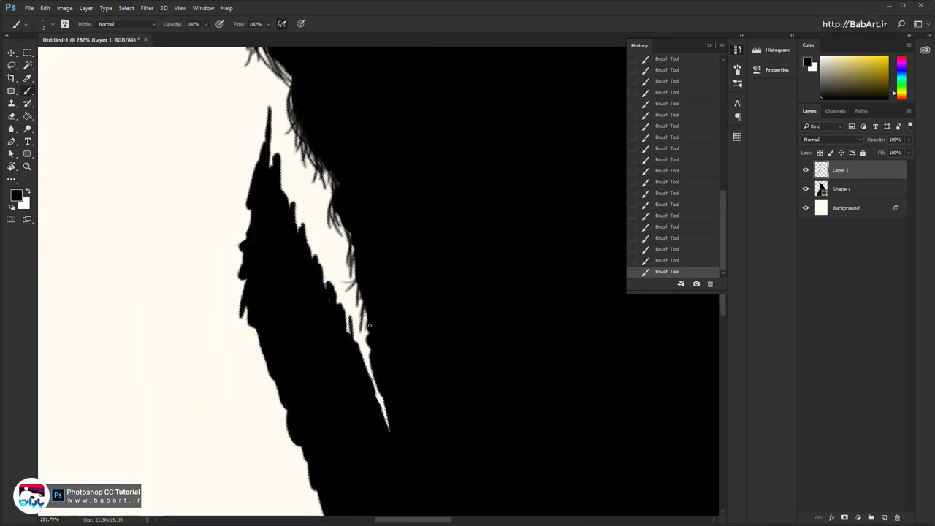
left_click_drag(371, 366, 358, 294)
left_click_drag(381, 399, 369, 347)
Add fine hairs along the foreleg's inner edge from the narrow end of the gap up to its tip
left_click_drag(356, 343, 314, 241)
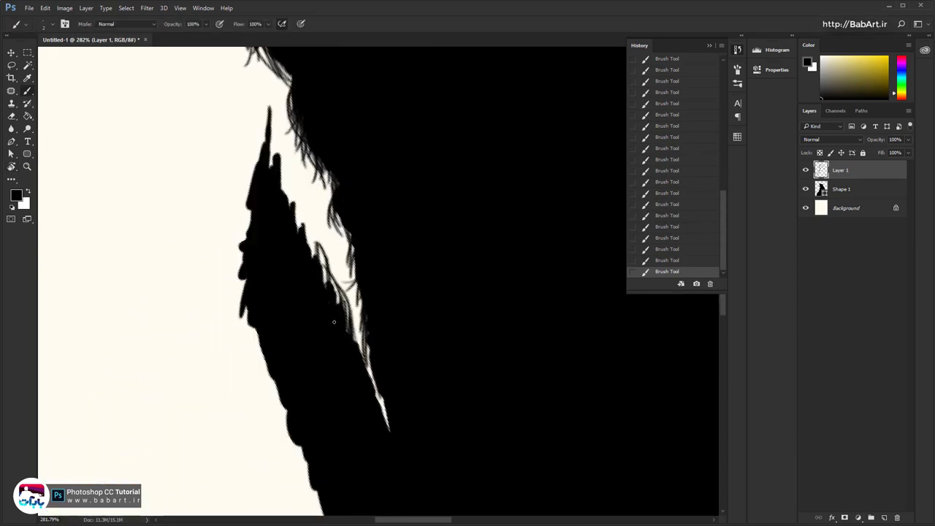
left_click_drag(330, 290, 254, 105)
left_click_drag(274, 162, 260, 88)
left_click_drag(279, 160, 270, 108)
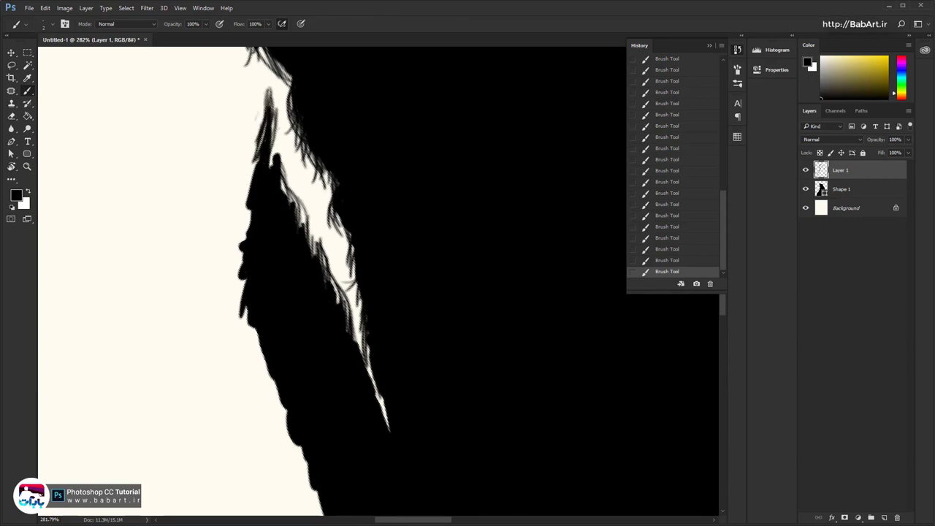
Paint fine hairs down the foreleg's upper outer edge, starting from its tip
left_click_drag(252, 173, 234, 214)
left_click_drag(263, 133, 252, 175)
left_click_drag(261, 112, 240, 198)
left_click_drag(266, 104, 245, 155)
mouse_move(252, 211)
left_mouse_down()
mouse_move(229, 244)
mouse_move(227, 270)
left_mouse_up()
left_click_drag(242, 269, 228, 292)
Continue the fine hairs along the middle of the foreleg's outer edge with longer downward strokes
left_click_drag(305, 328, 290, 268)
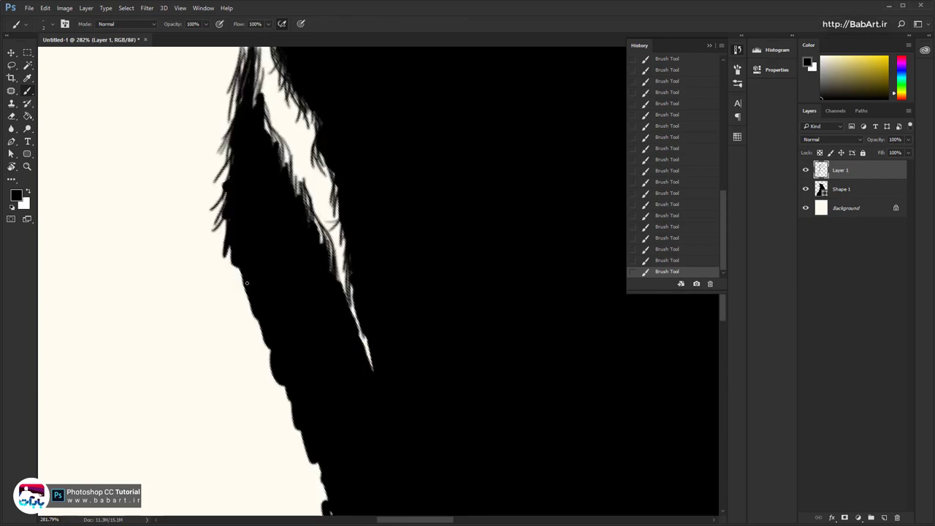
left_click_drag(232, 247, 226, 289)
left_click_drag(229, 219, 235, 289)
mouse_move(225, 160)
left_mouse_down()
mouse_move(212, 232)
mouse_move(242, 334)
left_mouse_up()
left_click_drag(232, 267, 243, 354)
left_click_drag(242, 286, 270, 382)
Cover the foreleg's outer edge below the level of the gap with long, overlapping hair strokes
left_click_drag(268, 311, 233, 167)
left_click_drag(212, 152, 241, 252)
left_click_drag(216, 172, 242, 259)
mouse_move(241, 237)
left_mouse_down()
mouse_move(253, 285)
mouse_move(257, 264)
left_mouse_up()
left_click_drag(260, 285, 276, 343)
left_click_drag(279, 319, 270, 349)
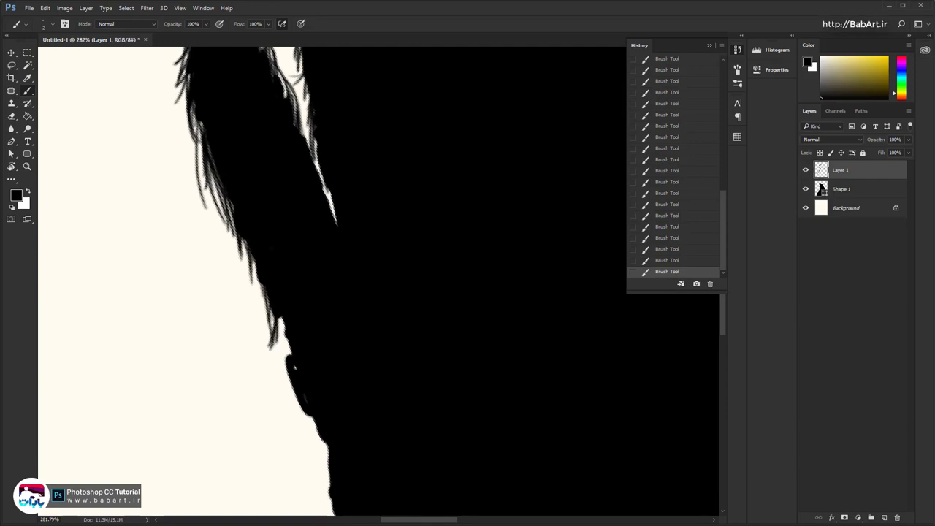
left_click_drag(271, 248, 267, 338)
left_click_drag(252, 252, 257, 321)
left_click_drag(239, 240, 249, 294)
left_click_drag(288, 337, 282, 358)
Thicken the hanging hairs on the lower foreleg's outer edge with further overlapping strokes
left_click_drag(333, 303, 300, 200)
left_click_drag(258, 241, 255, 254)
mouse_move(252, 267)
left_mouse_down()
mouse_move(261, 309)
mouse_move(293, 352)
left_mouse_up()
mouse_move(281, 314)
left_mouse_down()
mouse_move(272, 365)
mouse_move(269, 358)
left_mouse_up()
left_click_drag(258, 285, 262, 344)
left_click_drag(231, 234, 247, 308)
left_click_drag(229, 229, 231, 295)
left_click_drag(248, 216, 245, 264)
Extend the hairs down the body's front edge below the foreleg to where the outline starts sloping outward
left_click_drag(268, 324, 213, 187)
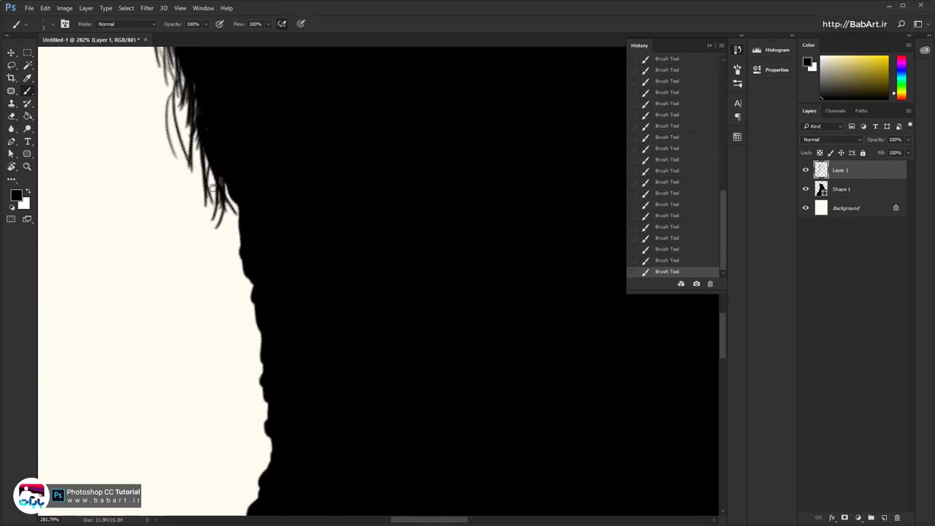
left_click_drag(240, 244, 227, 194)
left_click_drag(254, 330, 219, 200)
left_click_drag(262, 369, 226, 288)
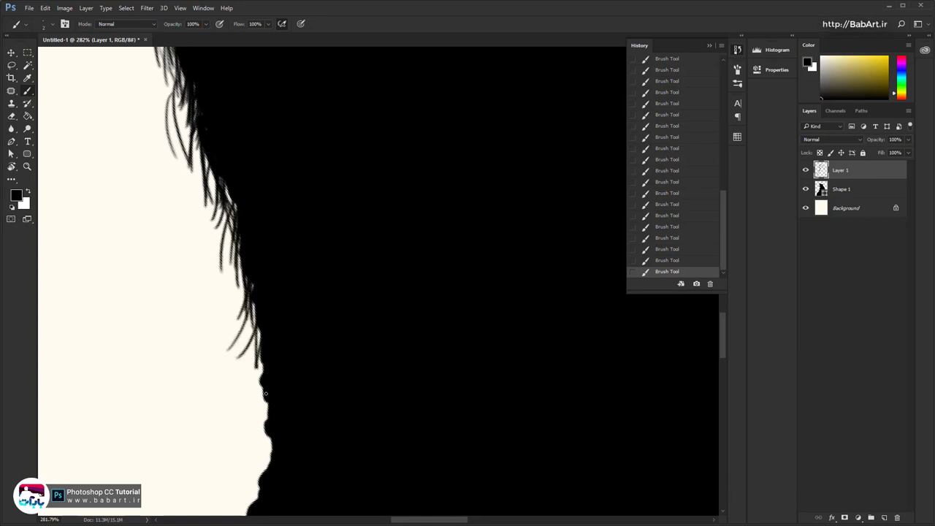
left_click_drag(255, 333, 260, 387)
left_click_drag(265, 365, 254, 424)
left_click_drag(263, 384, 247, 424)
Paint hairs along the upper part of the outward-sloping front edge of the body
left_click_drag(281, 381, 252, 182)
left_click_drag(241, 234, 223, 278)
left_click_drag(239, 203, 225, 258)
mouse_move(243, 248)
left_mouse_down()
mouse_move(216, 294)
mouse_move(210, 328)
left_mouse_up()
left_click_drag(230, 267, 204, 334)
left_click_drag(228, 287, 199, 347)
left_click_drag(217, 323, 181, 435)
left_click_drag(219, 300, 175, 364)
left_click_drag(234, 252, 204, 334)
Continue the hairs down the sloping front edge to just above the protruding corner
left_click_drag(209, 361, 212, 203)
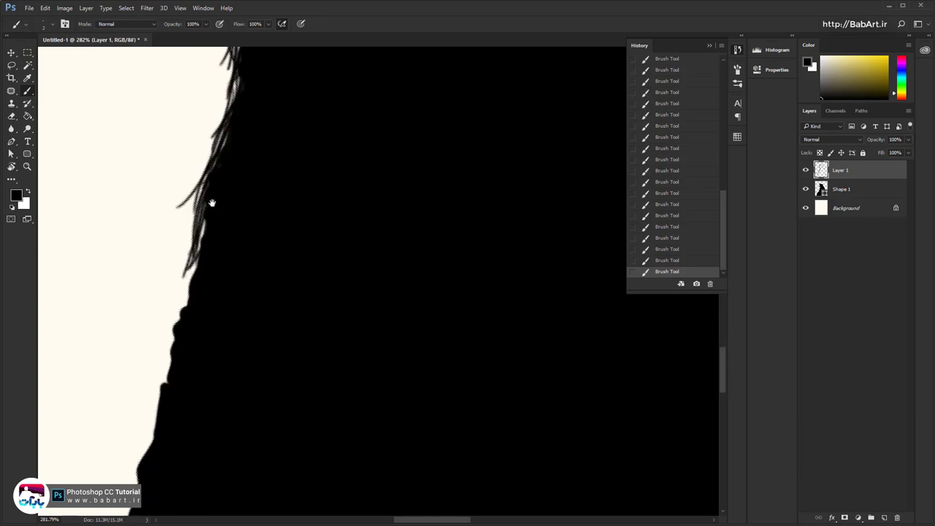
left_click_drag(255, 368, 146, 332)
left_click_drag(239, 300, 296, 276)
mouse_move(269, 354)
left_mouse_down()
mouse_move(283, 200)
mouse_move(249, 235)
left_mouse_up()
mouse_move(264, 178)
left_mouse_down()
mouse_move(250, 231)
mouse_move(257, 210)
left_mouse_up()
mouse_move(277, 121)
left_mouse_down()
mouse_move(261, 174)
mouse_move(267, 148)
left_mouse_up()
left_click_drag(247, 256, 240, 272)
left_click_drag(244, 258, 279, 232)
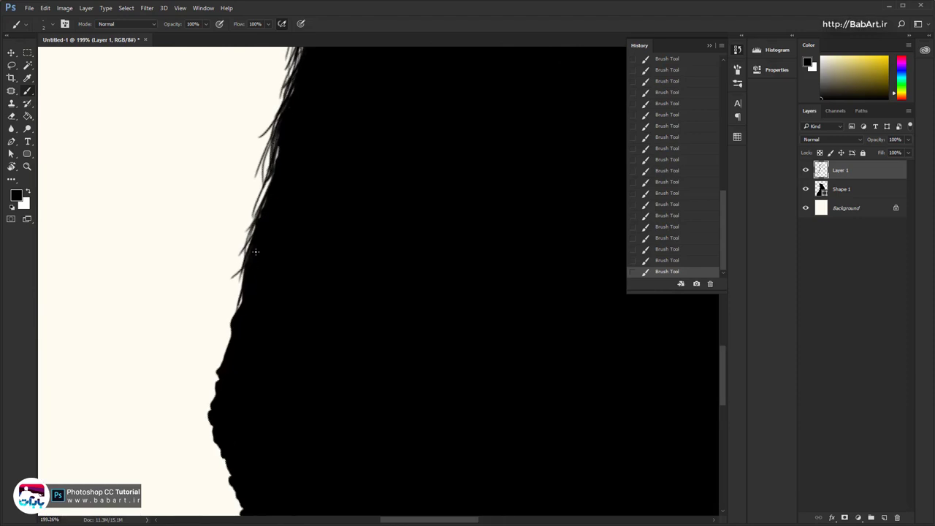
mouse_move(239, 342)
left_mouse_down()
mouse_move(241, 282)
mouse_move(263, 197)
left_mouse_up()
left_click_drag(252, 263, 278, 150)
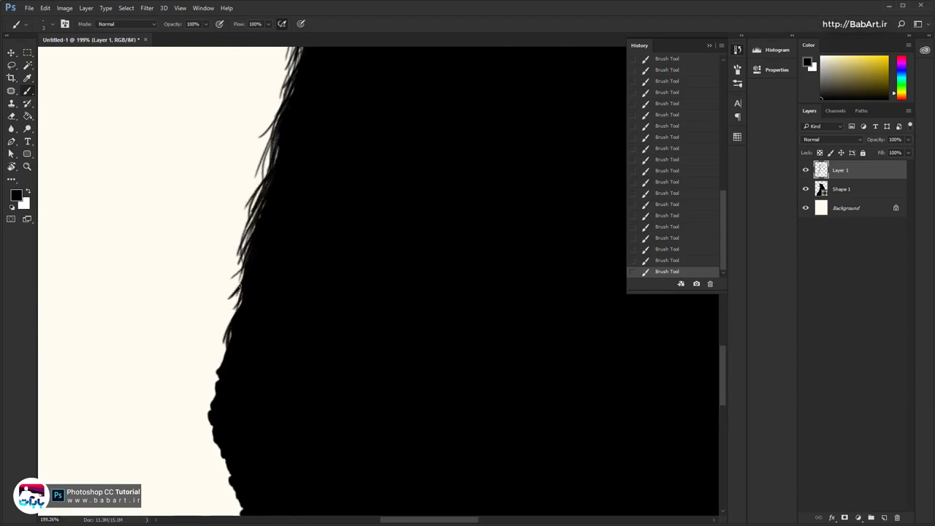
mouse_move(231, 333)
left_mouse_down()
mouse_move(234, 370)
mouse_move(217, 390)
left_mouse_up()
Add hairs around the protruding corner of the body's front edge and just below it
scroll(270, 355, "up", 2)
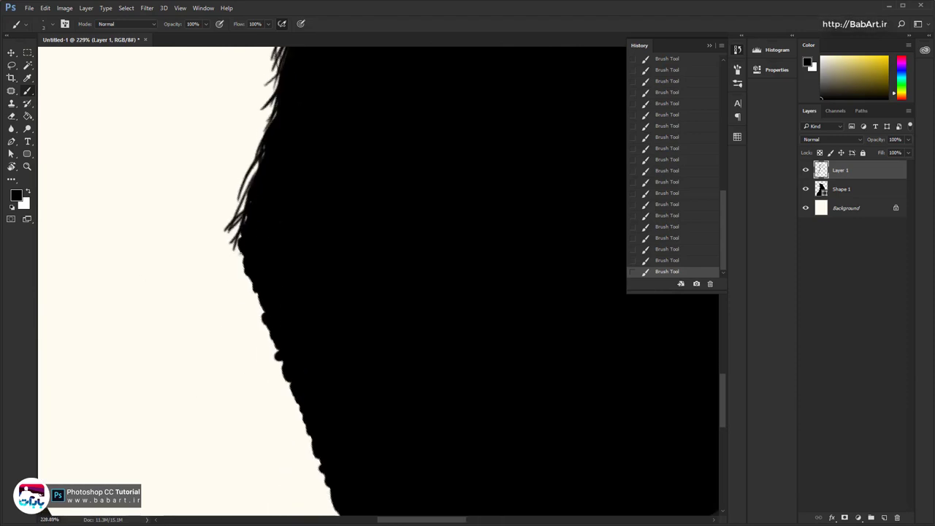
left_click_drag(248, 197, 235, 253)
left_click_drag(246, 252, 249, 319)
left_click_drag(266, 292, 254, 347)
left_click_drag(267, 314, 259, 375)
Paint downward hairs along the front edge of the body below the protruding corner
mouse_move(271, 339)
left_mouse_down()
mouse_move(277, 399)
mouse_move(258, 236)
left_mouse_up()
left_click_drag(257, 241, 274, 316)
left_click_drag(273, 289, 283, 353)
left_click_drag(288, 326, 295, 377)
left_click_drag(348, 401, 324, 312)
left_click_drag(270, 262, 283, 316)
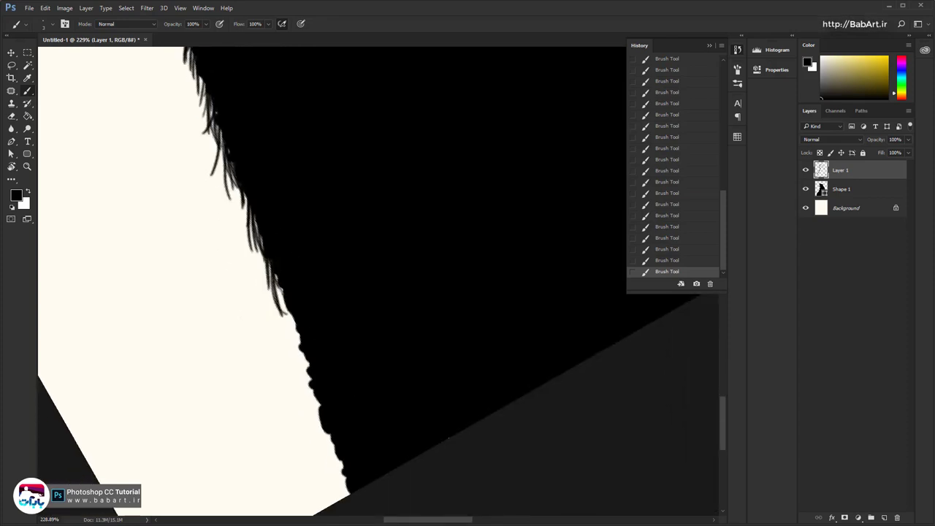
left_click_drag(277, 277, 285, 353)
left_click_drag(290, 309, 290, 372)
Finish the hairs on the body's lower front edge down to the bottom edge of the canvas
mouse_move(302, 350)
left_mouse_down()
mouse_move(309, 386)
mouse_move(299, 279)
left_mouse_up()
left_click_drag(298, 275, 306, 319)
mouse_move(287, 252)
left_mouse_down()
mouse_move(294, 307)
mouse_move(284, 300)
left_mouse_up()
left_click_drag(294, 286, 309, 351)
left_click_drag(314, 331, 317, 355)
left_click_drag(320, 353, 325, 378)
left_click_drag(328, 322, 311, 251)
left_click_drag(296, 263, 311, 326)
left_click_drag(310, 290, 320, 323)
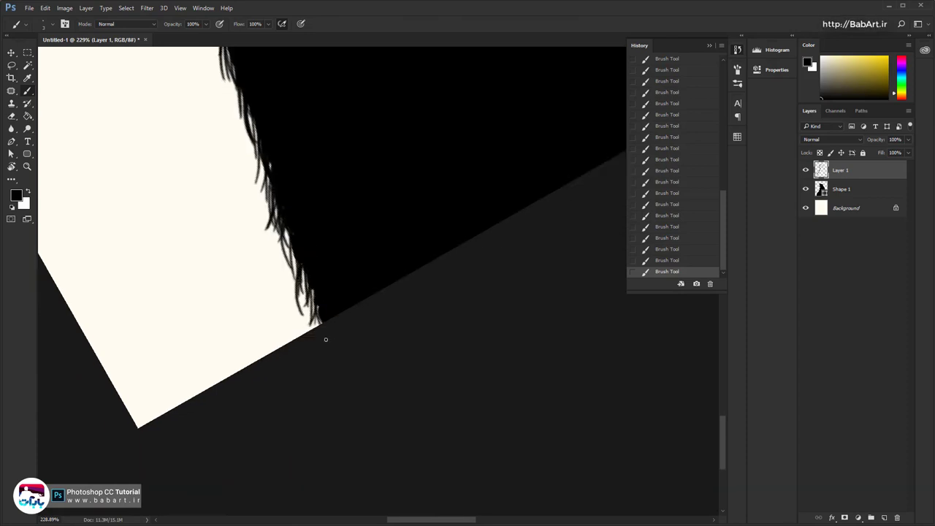
left_click_drag(285, 228, 300, 301)
Fill out the fur around the protruding corner with extra hairs above and below it
left_click_drag(323, 241, 330, 418)
mouse_move(220, 221)
left_mouse_down()
mouse_move(228, 266)
mouse_move(245, 290)
left_mouse_up()
left_click_drag(201, 159, 217, 223)
left_click_drag(207, 106, 260, 391)
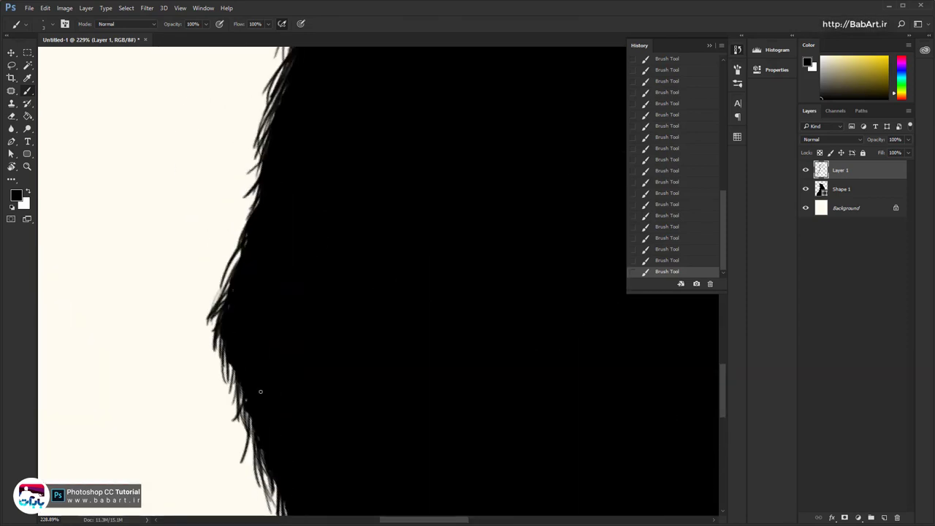
left_click_drag(216, 330, 224, 384)
left_click_drag(217, 331, 228, 377)
left_click_drag(228, 274, 211, 312)
left_click_drag(238, 247, 210, 314)
mouse_move(256, 199)
left_mouse_down()
mouse_move(222, 270)
mouse_move(232, 252)
left_mouse_up()
Examine the fur along the whole silhouette, with the canvas upright and fitted to the window
scroll(373, 256, "down", 5)
left_click_drag(394, 190, 324, 424)
left_click_drag(247, 244, 265, 320)
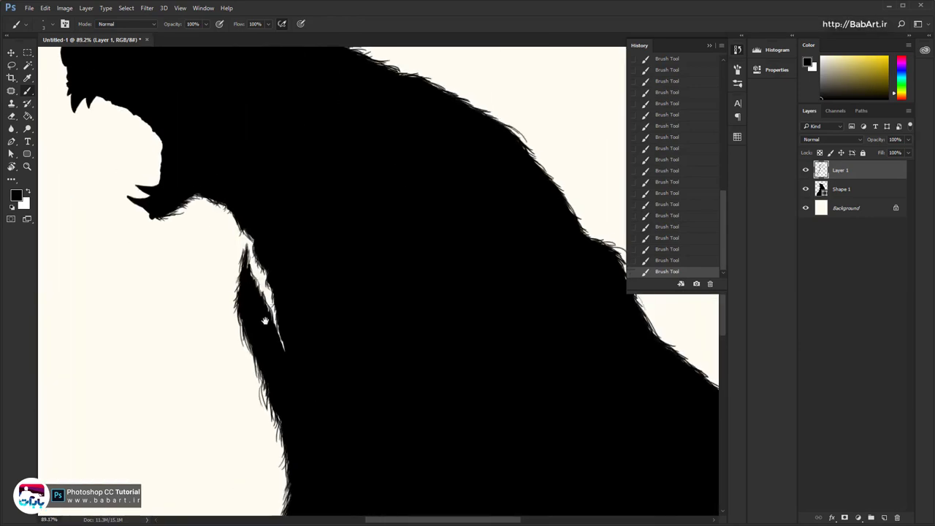
left_click_drag(200, 188, 156, 325)
left_click_drag(468, 438, 292, 219)
left_click_drag(529, 438, 403, 379)
key("r")
left_click_drag(280, 254, 292, 228)
key("Escape")
left_click_drag(376, 306, 322, 305)
left_click(356, 268, "ctrl")
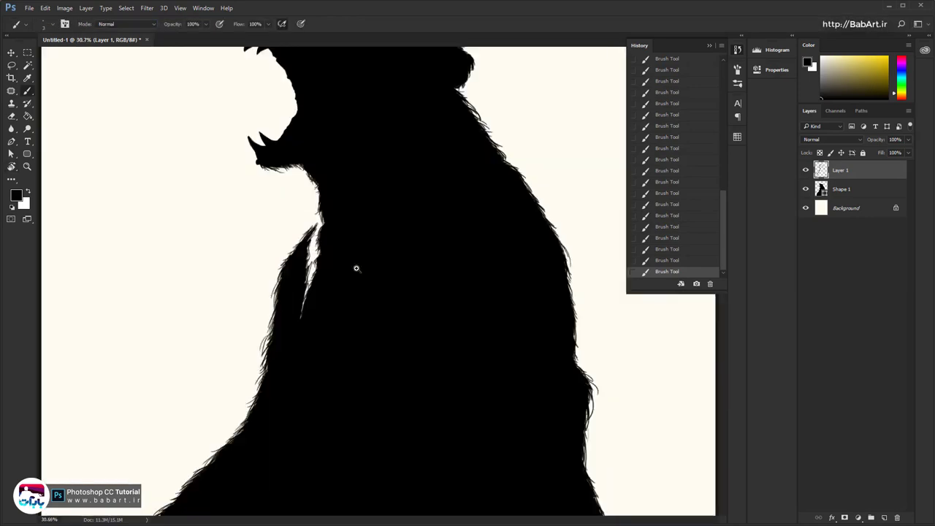
key("ctrl+0")
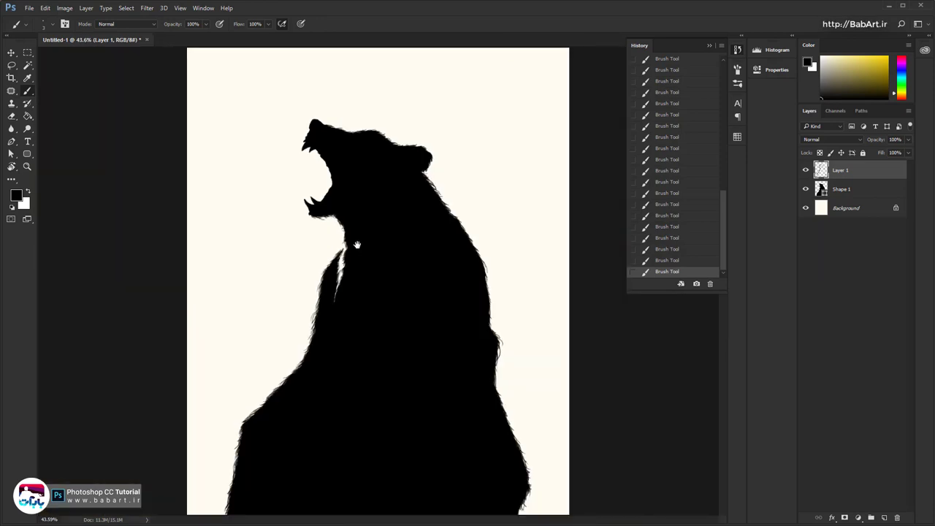
Collapse the History panel and check the fur on the head, jaw and back up close
left_click(708, 47)
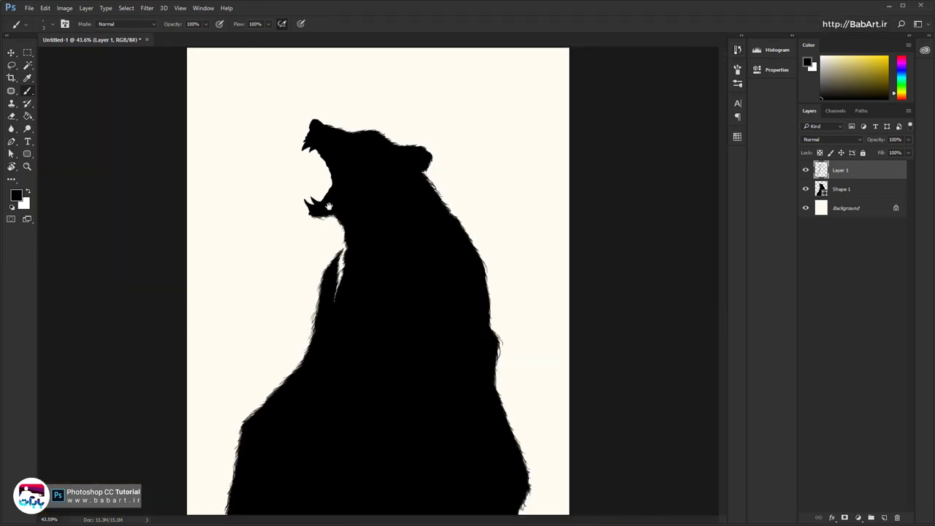
scroll(369, 175, "up", 10)
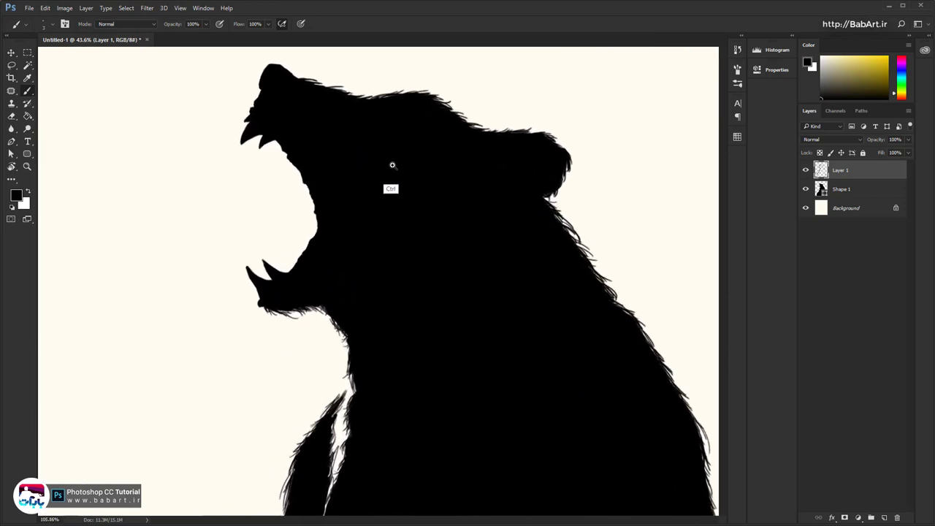
left_click_drag(372, 178, 366, 318)
scroll(366, 318, "down", 5)
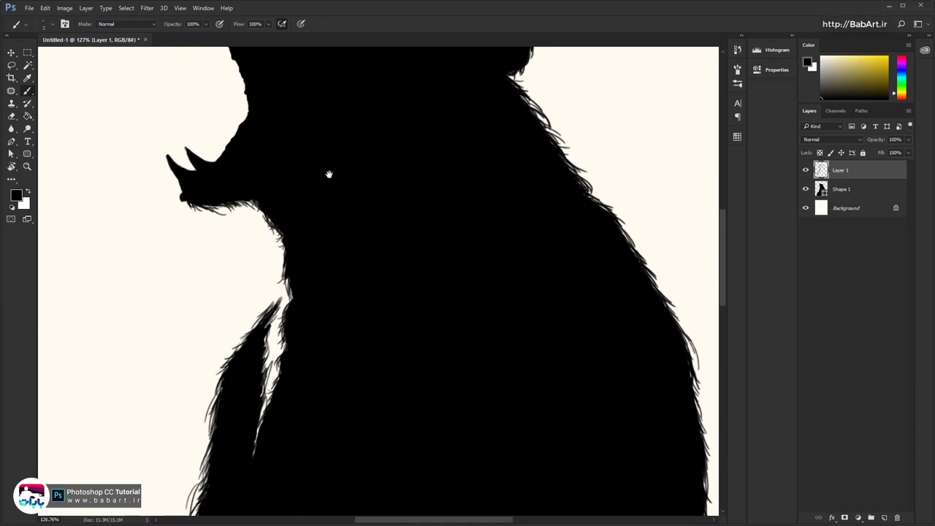
left_click_drag(351, 126, 466, 273)
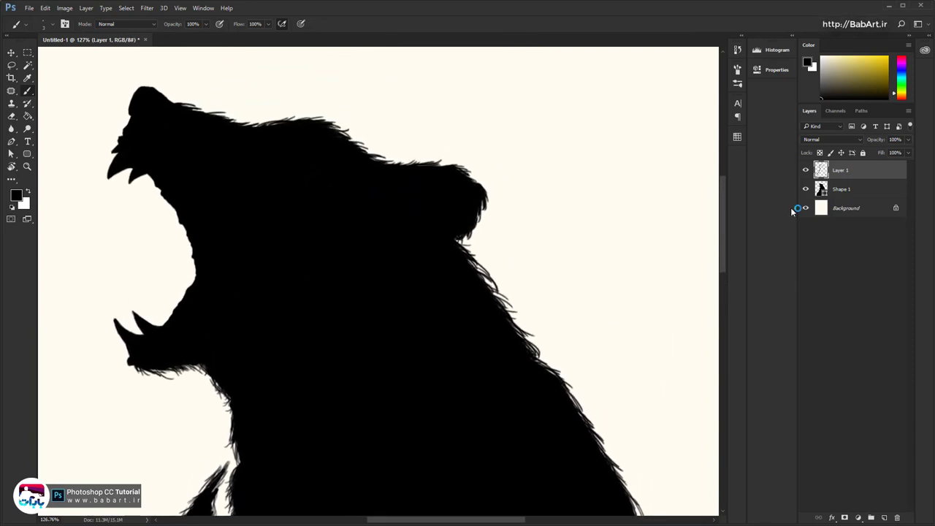
Duplicate Layer 1 and Shape 1 together within the Untitled-1 document
left_click(859, 191, "shift")
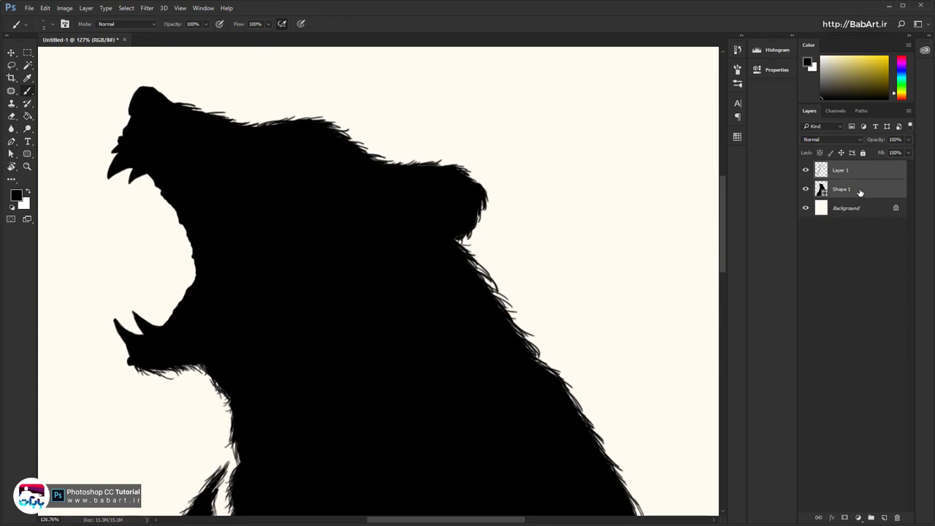
right_click(859, 191)
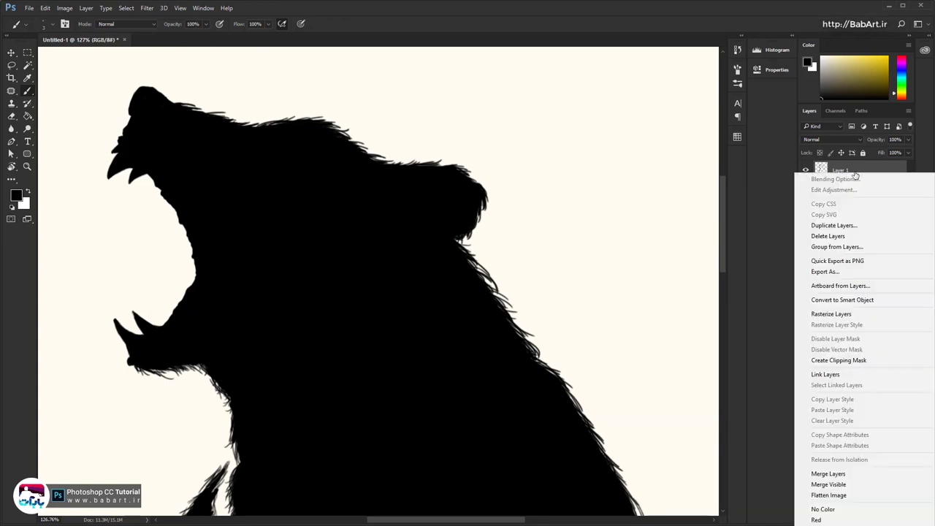
left_click(836, 225)
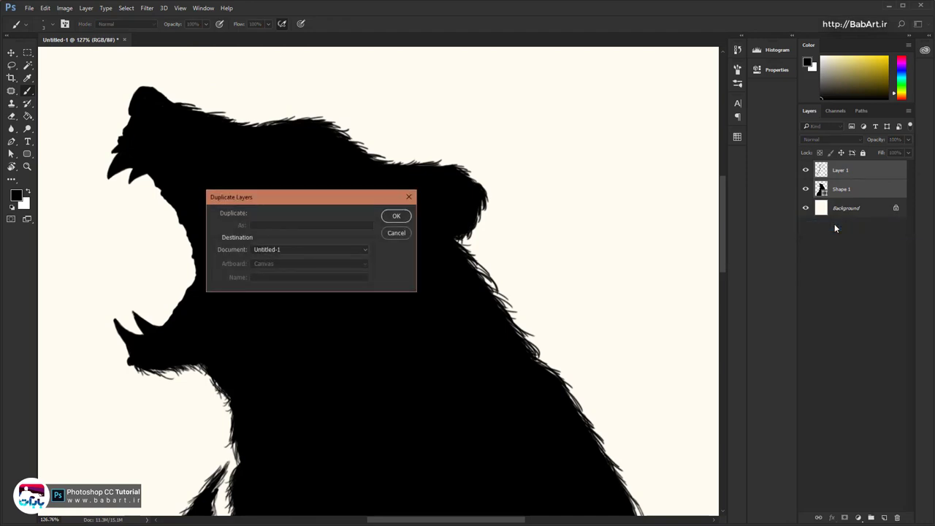
left_click(395, 215)
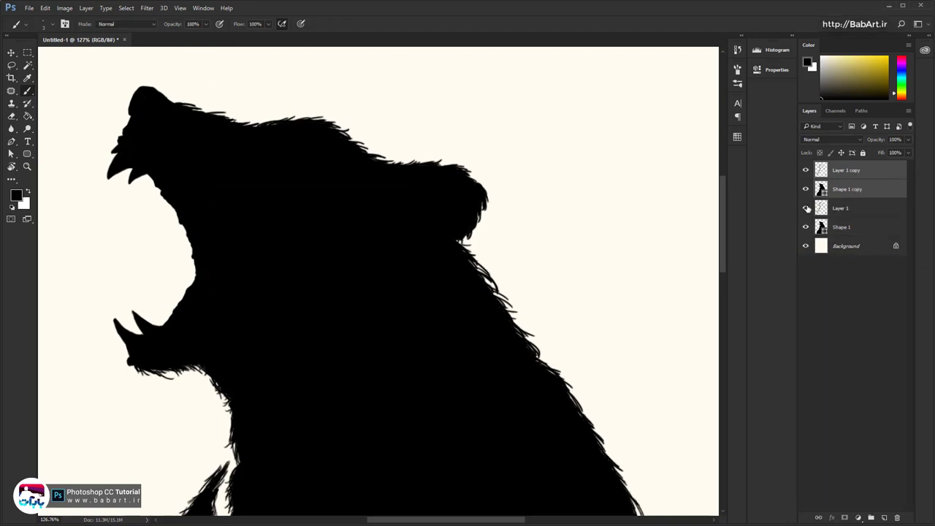
Group the original Layer 1 and Shape 1, then collapse and hide the group
left_click(870, 211)
left_click(863, 228, "shift")
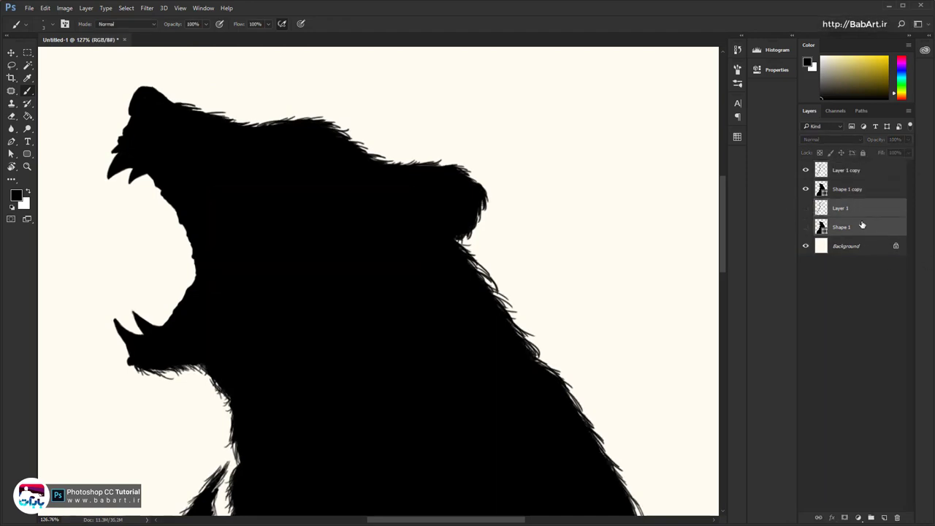
key("ctrl+g")
left_click(806, 204)
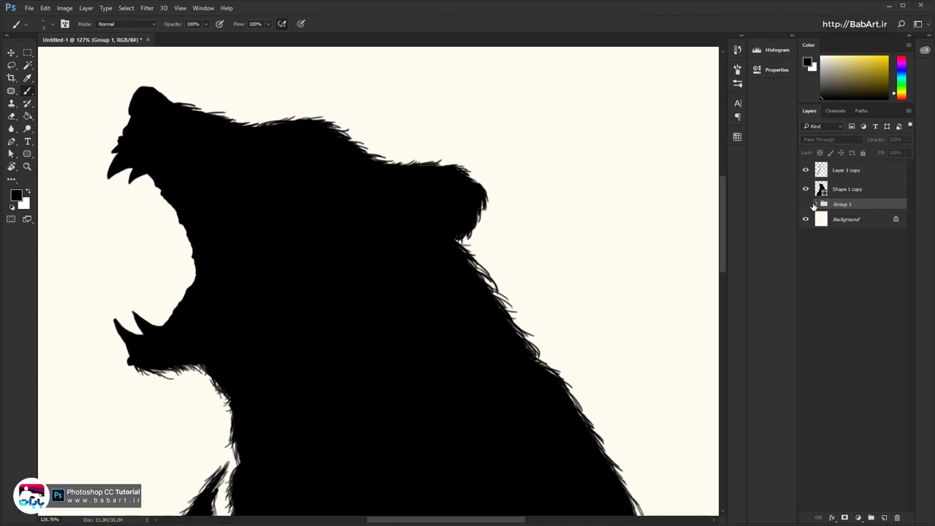
left_click(816, 205)
left_click(806, 219)
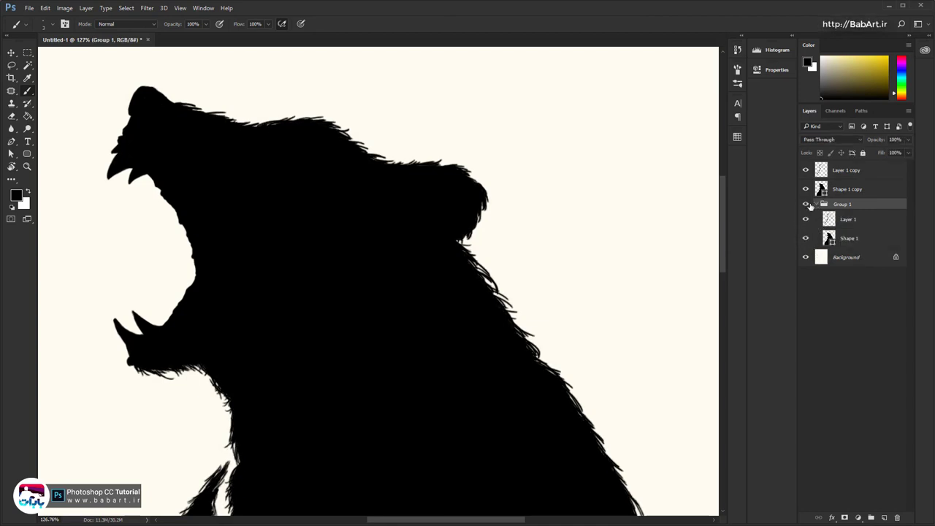
left_click(815, 205)
left_click(806, 205)
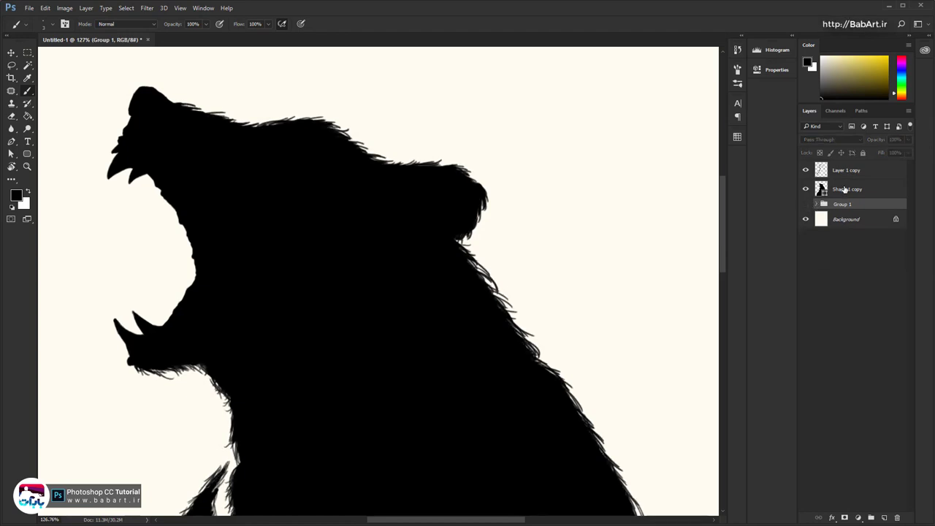
Merge Layer 1 copy and Shape 1 copy into a single layer and check it by toggling its visibility
left_click(844, 189)
left_click(846, 171, "shift")
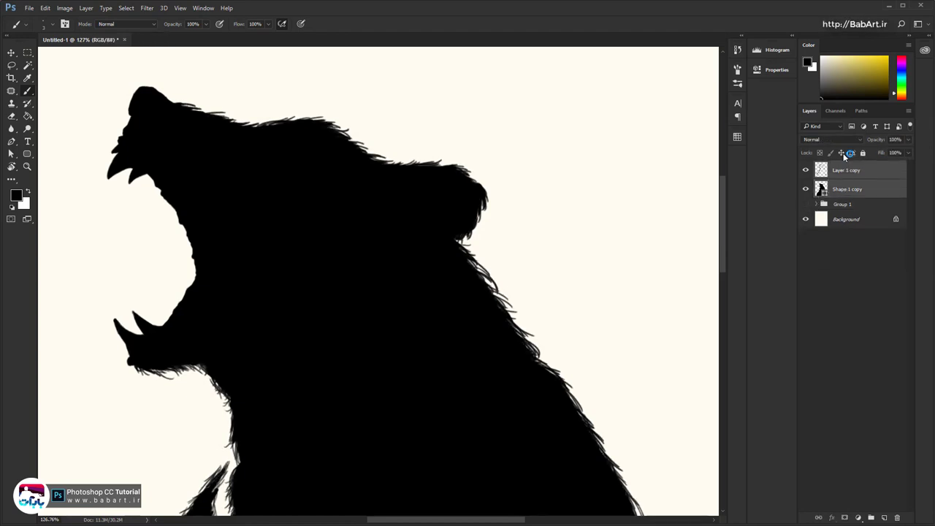
right_click(840, 171)
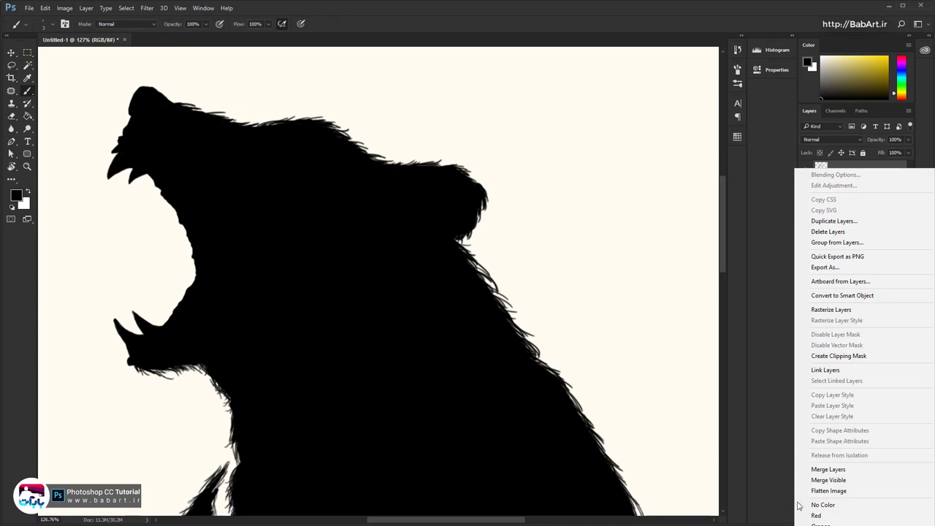
left_click(816, 470)
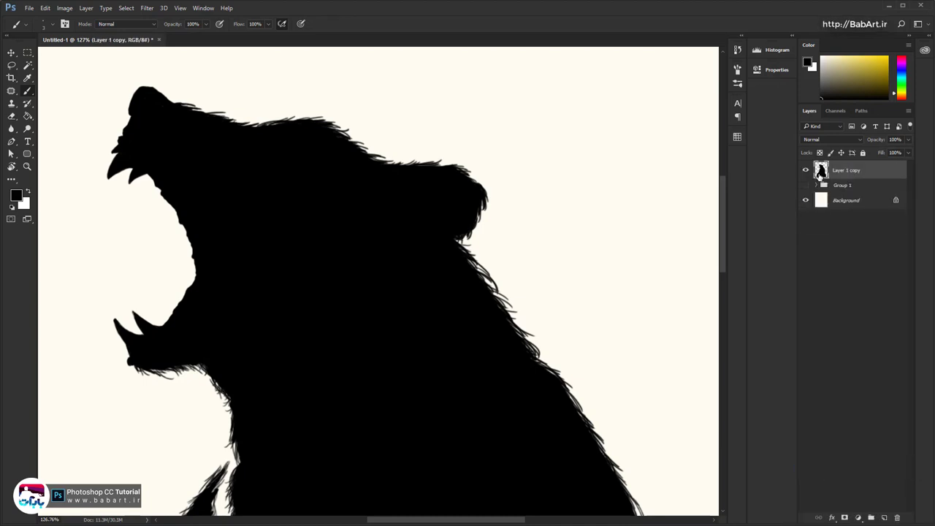
left_click(806, 172)
left_click(806, 173)
Add a mask to Layer 1 copy and paint a thin black line on it from the lower mouth corner into the cheek
left_click(845, 518)
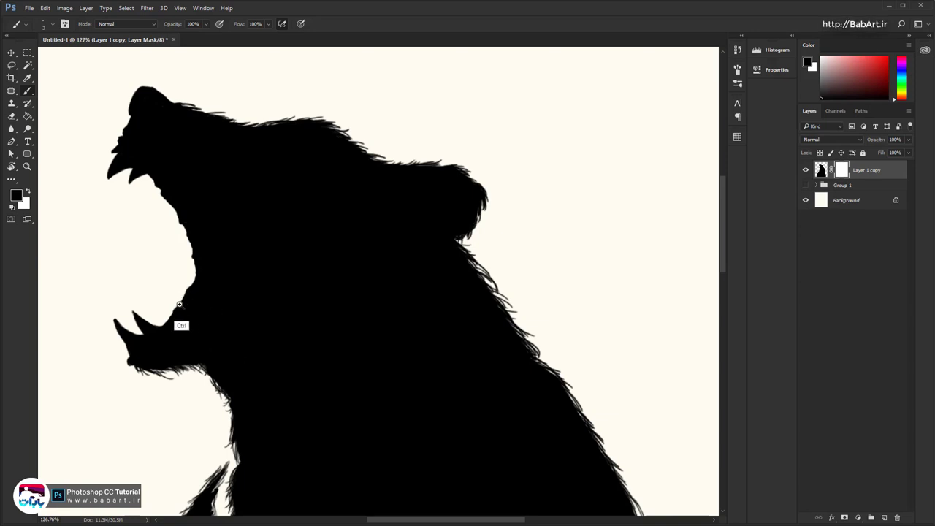
left_click_drag(154, 322, 213, 307)
left_click_drag(234, 308, 265, 275)
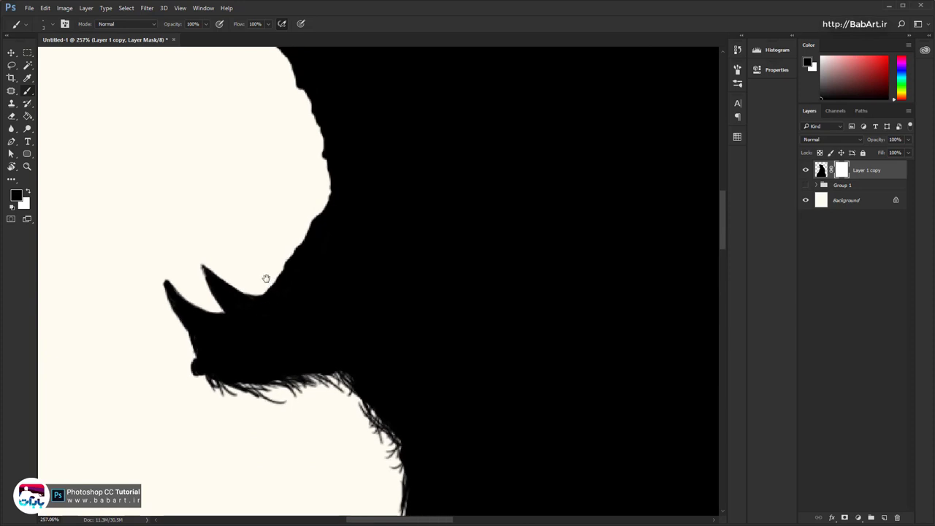
key("r")
mouse_move(315, 305)
left_mouse_down()
mouse_move(299, 278)
mouse_move(334, 411)
mouse_move(354, 384)
mouse_move(337, 319)
left_mouse_up()
key("b")
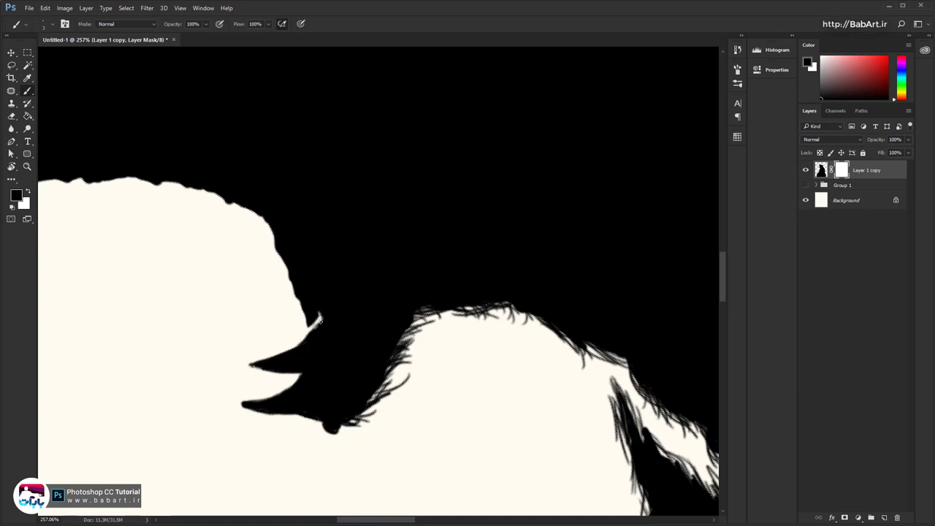
right_click(320, 312)
key("Escape")
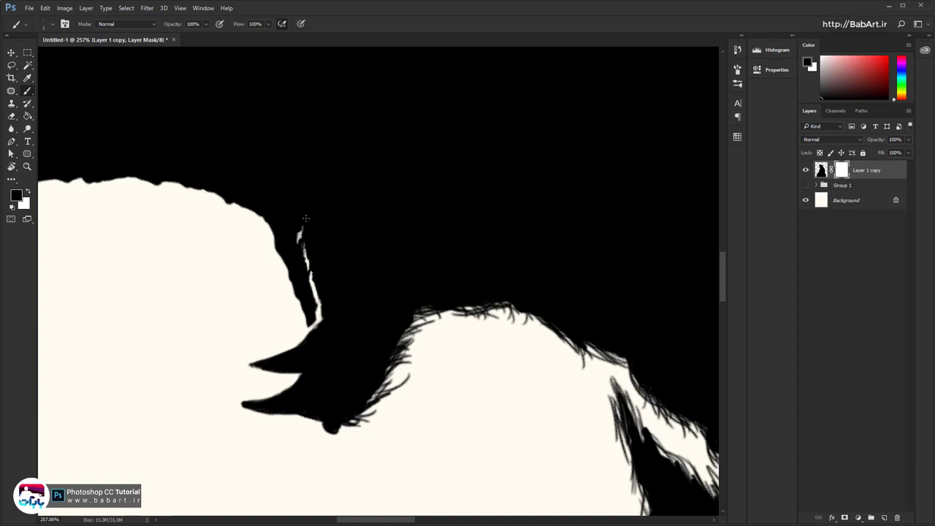
left_click_drag(298, 220, 294, 188)
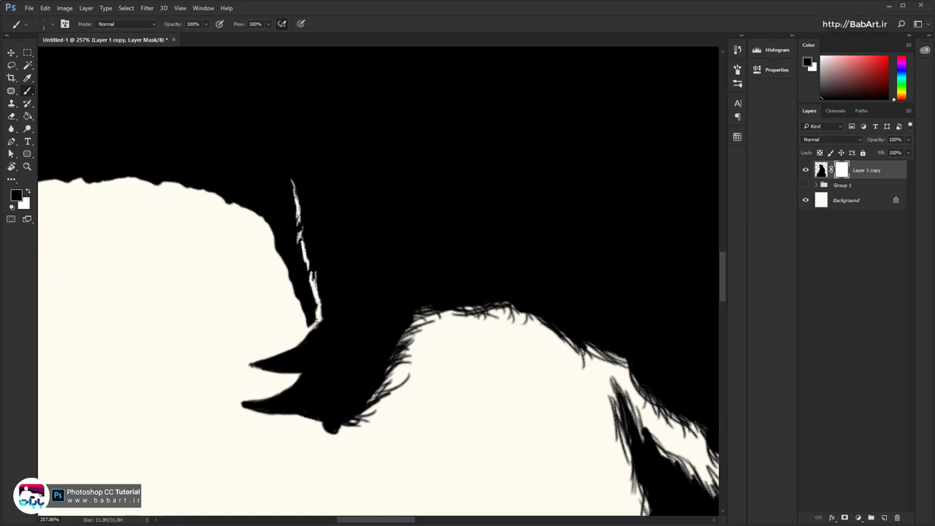
Dab small scattered specks in black on the mask across the lower jaw and check them from further out
left_click_drag(336, 345, 312, 307)
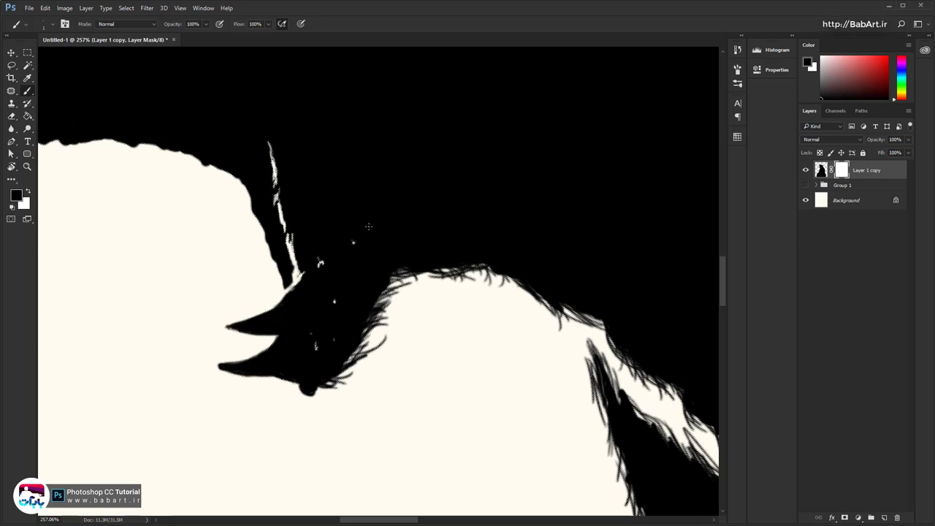
key("r")
left_click_drag(375, 236, 404, 265)
key("ctrl+space")
mouse_move(453, 248)
left_mouse_down()
mouse_move(377, 252)
mouse_move(412, 261)
left_mouse_up()
key("space")
left_click_drag(458, 182, 351, 259)
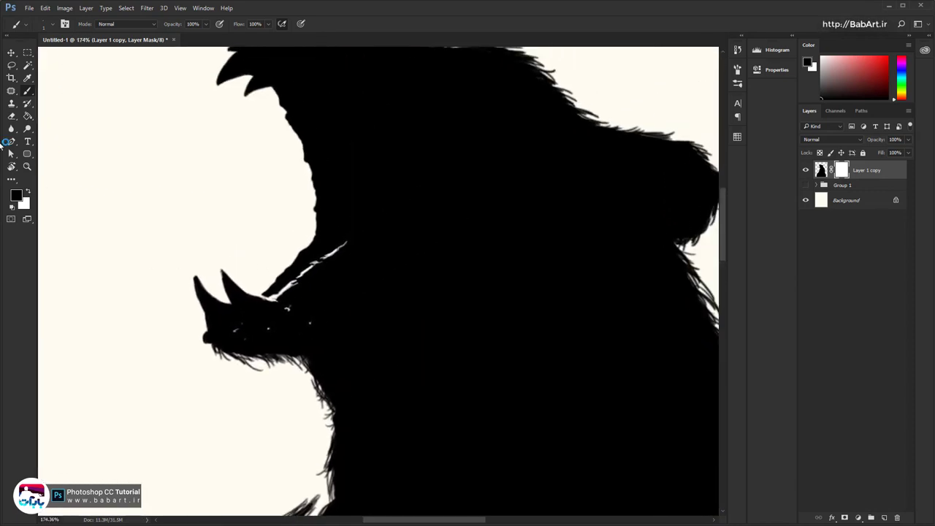
Extend the cheek line behind the lower fangs with short tapered strokes on the mask using a 2 px black brush
key("x")
key("x")
left_click(311, 274, "ctrl")
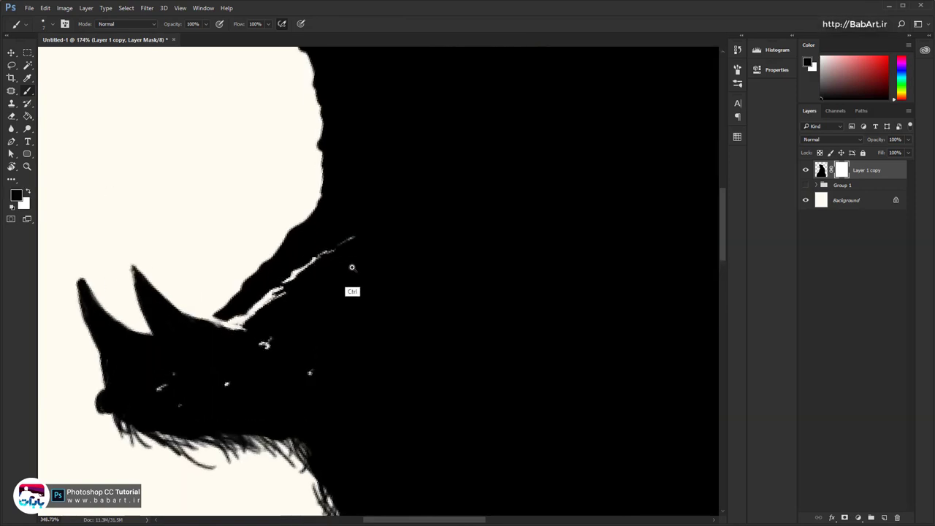
left_click_drag(358, 243, 296, 281)
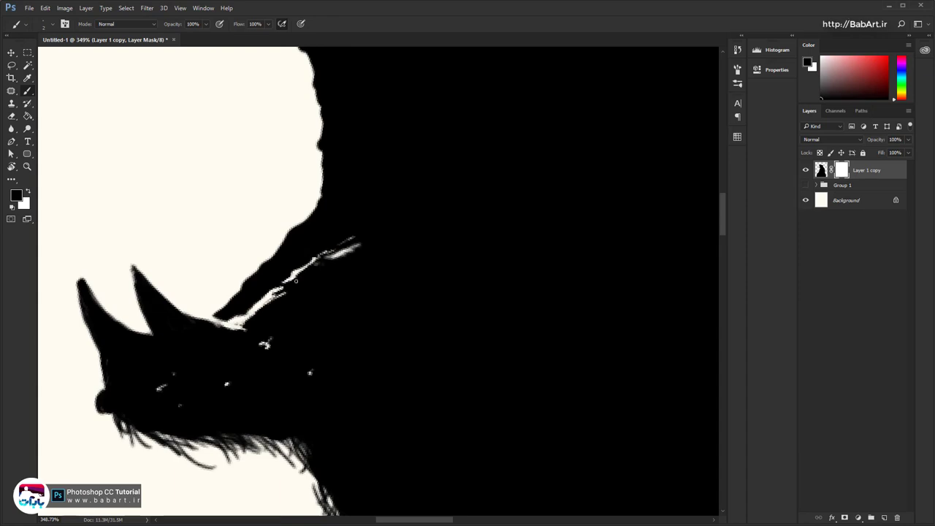
left_click_drag(409, 226, 307, 276)
left_click_drag(398, 238, 300, 322)
Trim the outer edges of both lower fangs on the mask with the 2 px black brush
left_click_drag(222, 355, 272, 330)
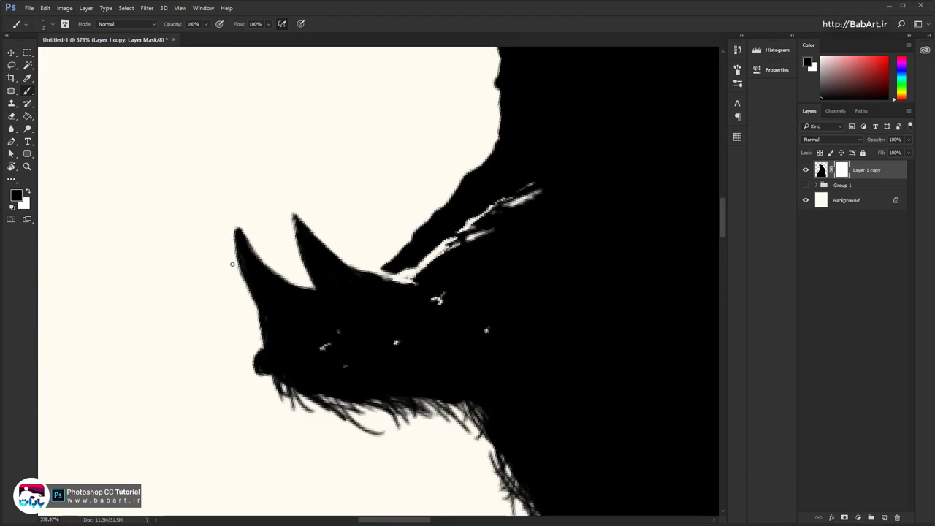
left_click_drag(232, 264, 242, 280)
left_click_drag(289, 209, 293, 236)
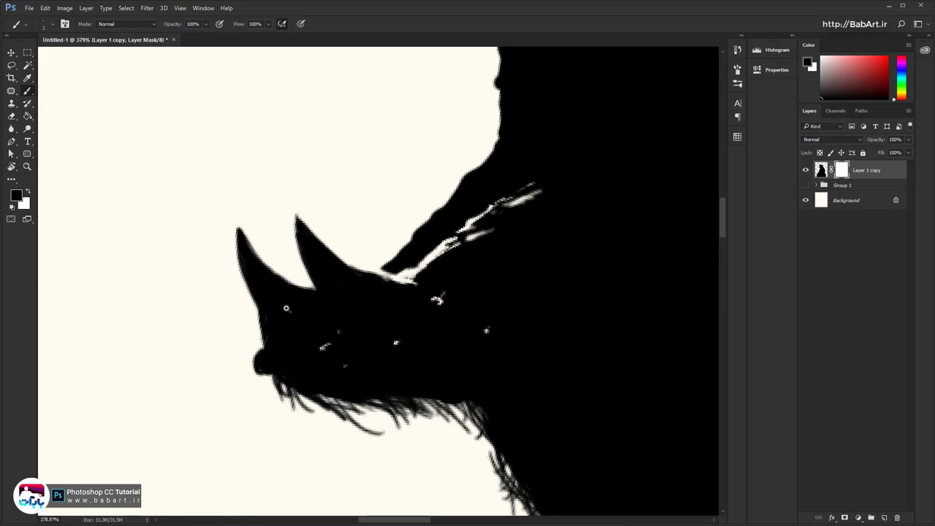
Carve a jagged 1 px gum line under the front lower fang and dab a spot at the second fang's base
mouse_move(286, 309)
left_mouse_down()
mouse_move(312, 292)
mouse_move(288, 276)
mouse_move(265, 277)
mouse_move(255, 291)
left_mouse_up()
right_click(249, 292)
left_click(215, 262)
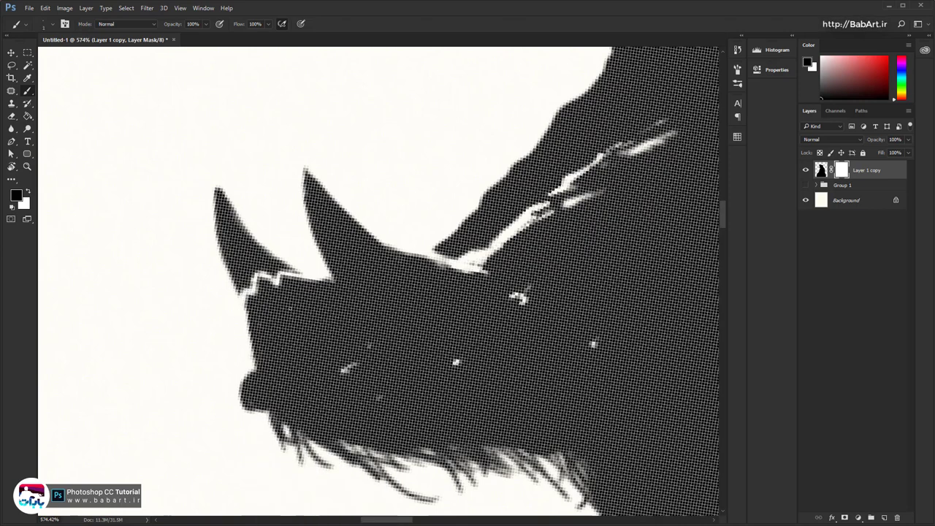
right_click(312, 276)
key("Escape")
left_click(336, 293)
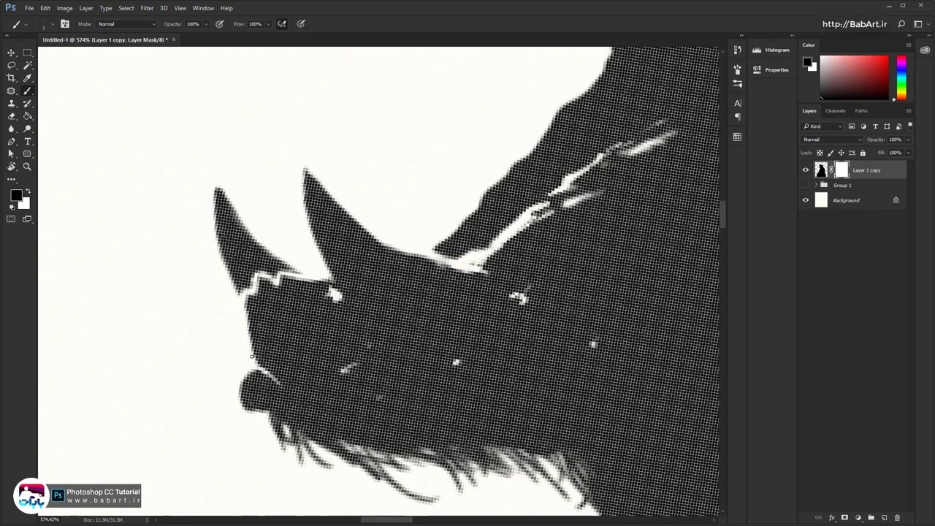
Add small marks and specks on the chin and front of the lower jaw with the 1 px black brush
scroll(278, 367, "down", 2)
left_click_drag(289, 312, 279, 293)
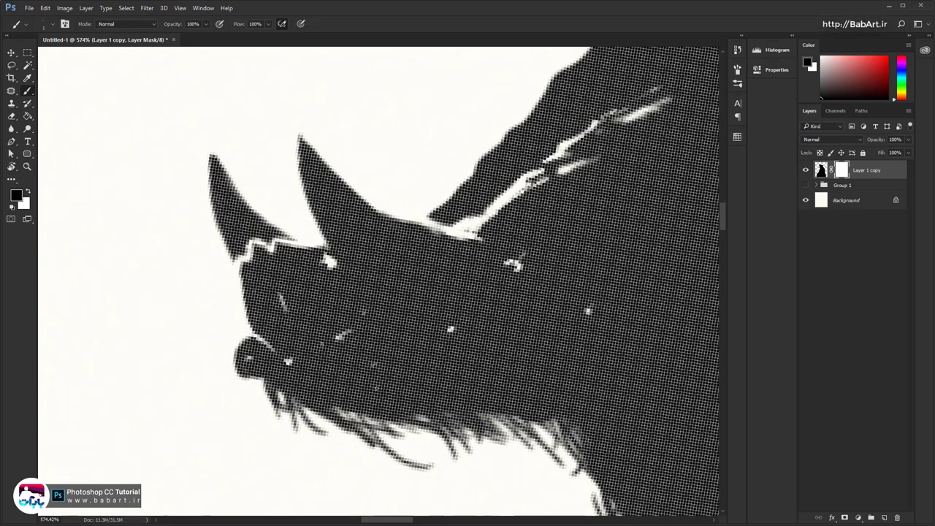
left_click_drag(420, 321, 327, 334)
Slim and sharpen the edges of the large upper fang on the mask with a 4 px black brush
left_click_drag(471, 253, 313, 363)
left_click_drag(297, 273, 319, 362)
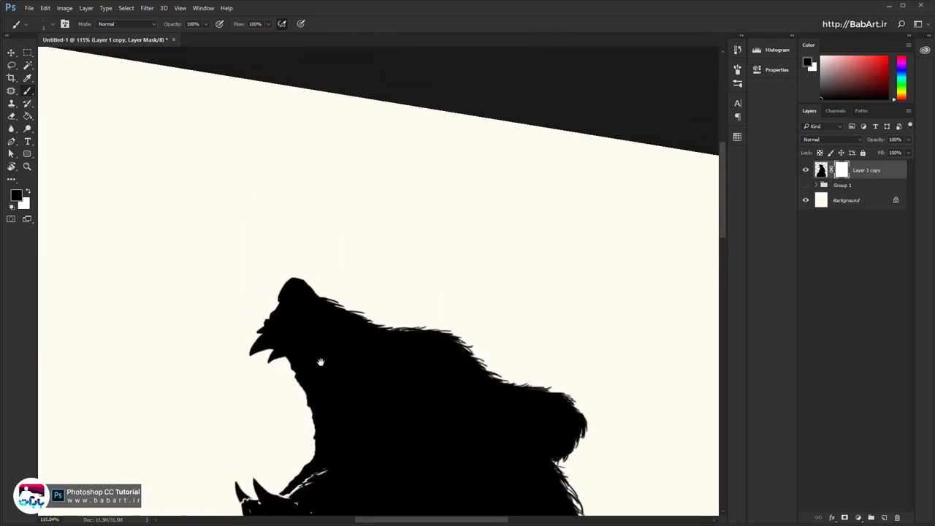
left_click_drag(297, 396, 314, 354)
key("r")
left_click_drag(386, 293, 387, 280)
mouse_move(346, 385)
left_mouse_down()
mouse_move(337, 323)
mouse_move(343, 330)
mouse_move(329, 329)
left_mouse_up()
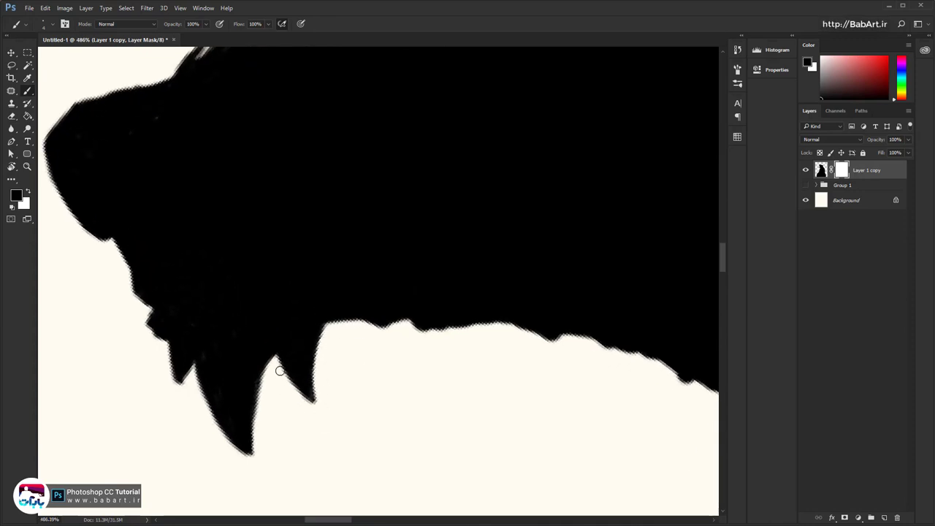
mouse_move(279, 371)
left_mouse_down()
mouse_move(292, 391)
mouse_move(273, 370)
mouse_move(251, 449)
left_mouse_up()
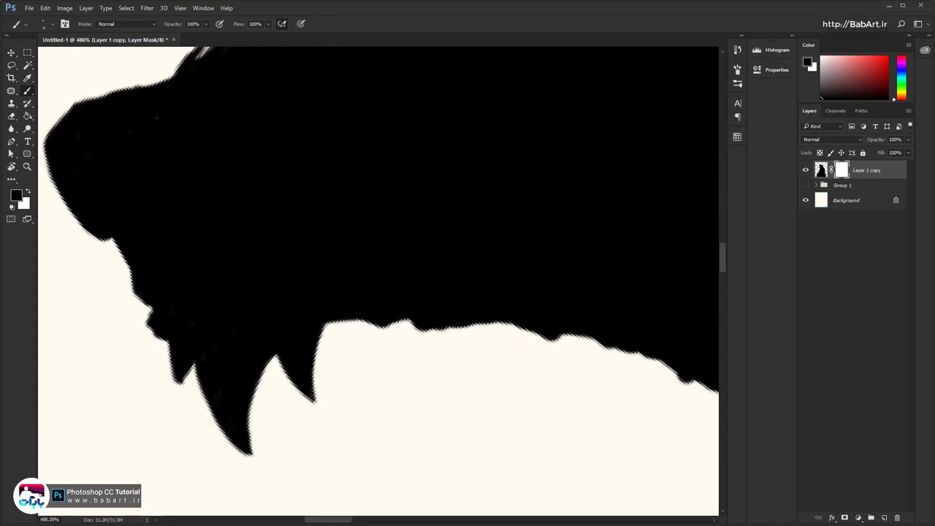
left_click_drag(192, 377, 246, 454)
left_click_drag(199, 396, 216, 424)
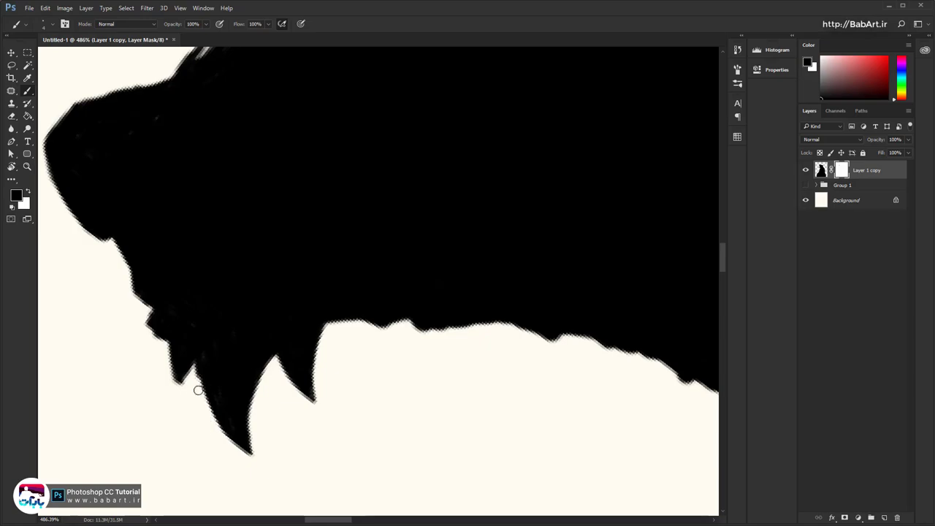
left_click_drag(197, 371, 199, 391)
Carve 1 px lines on the mask to separate the small front upper tooth from the large fang and the lip
scroll(207, 366, "up", 2)
key("[")
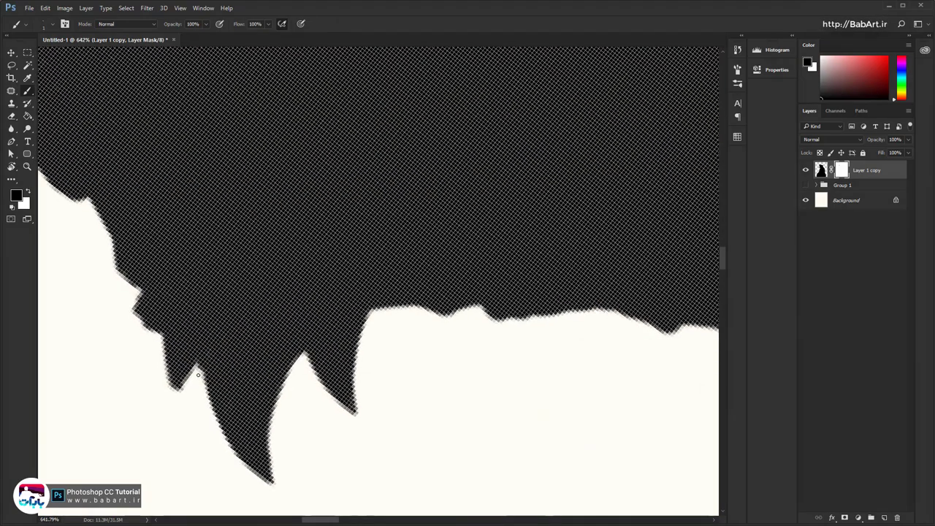
scroll(195, 389, "up", 2)
mouse_move(164, 387)
left_mouse_down()
mouse_move(199, 367)
mouse_move(187, 389)
mouse_move(219, 331)
mouse_move(243, 315)
left_mouse_up()
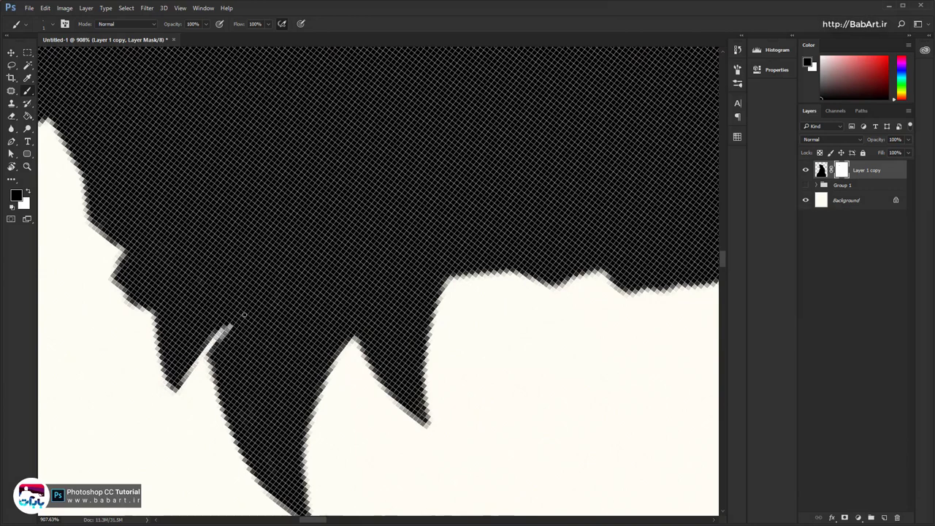
mouse_move(155, 321)
left_mouse_down()
mouse_move(166, 283)
mouse_move(163, 300)
left_mouse_up()
left_click_drag(254, 334, 160, 336)
Carve 1 px lines up into the gum along both sides of the rear upper fang
scroll(159, 335, "up", 4)
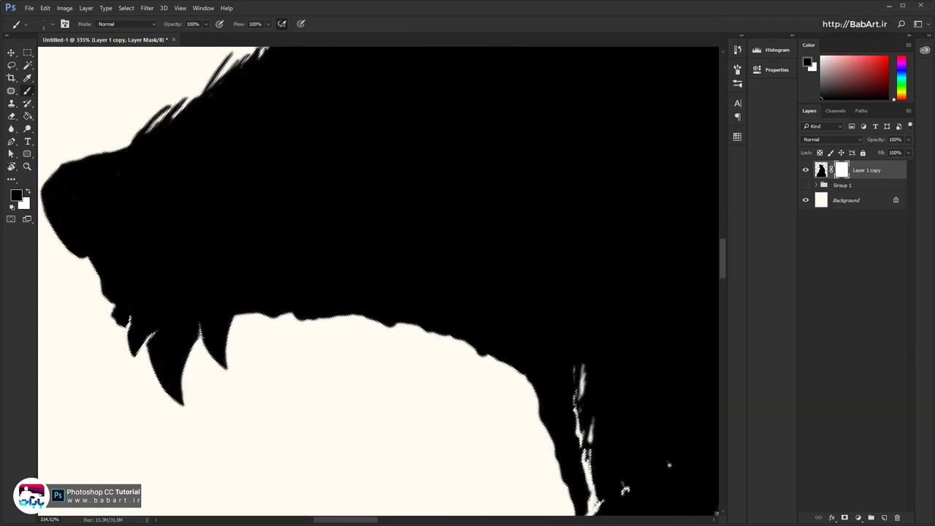
scroll(198, 354, "up", 2)
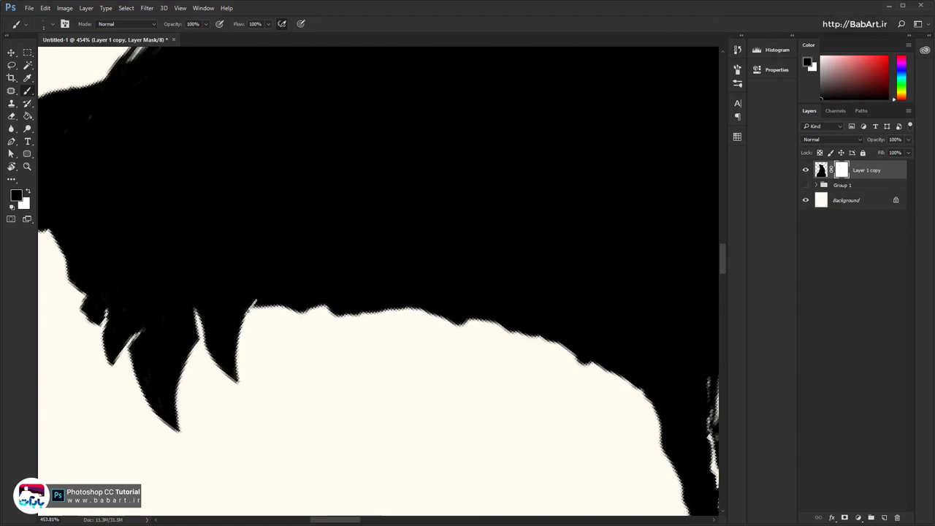
mouse_move(264, 291)
left_mouse_down()
mouse_move(274, 278)
mouse_move(300, 285)
left_mouse_up()
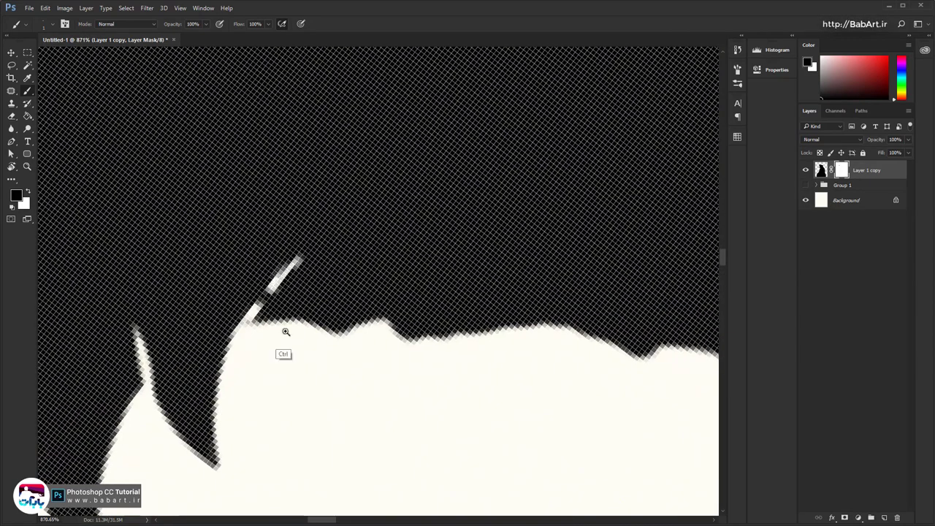
scroll(285, 329, "down", 2)
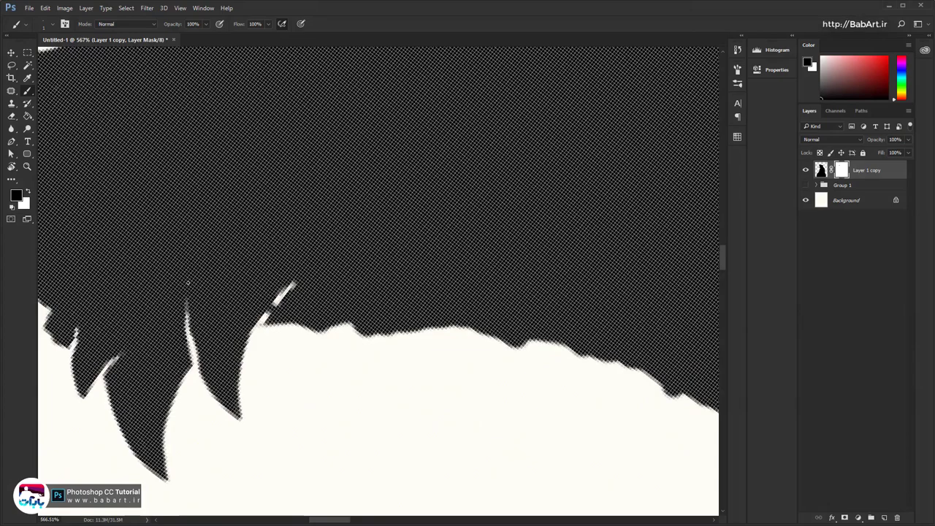
left_click_drag(188, 325, 187, 285)
left_click_drag(268, 316, 285, 317)
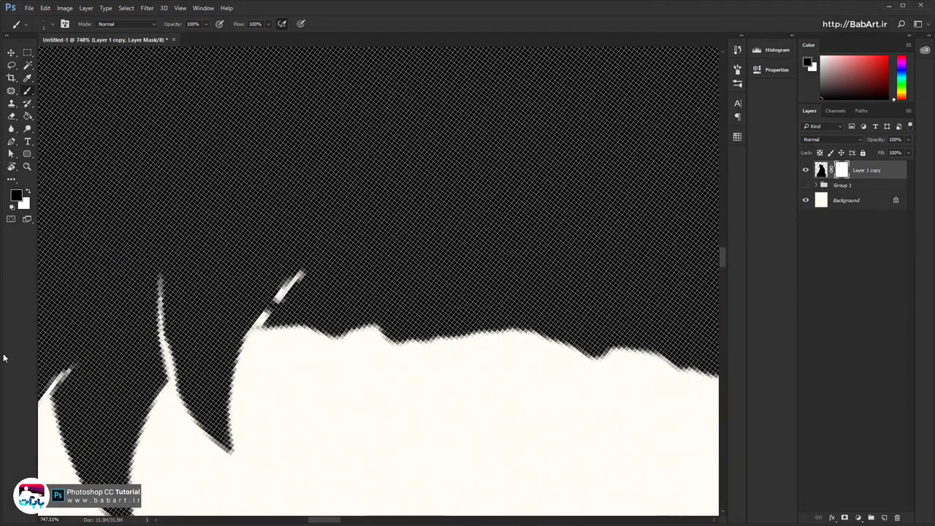
Switch to white and touch up the line behind the rear upper fang on the mask with a 3 px brush
key("x")
scroll(175, 343, "up", 1)
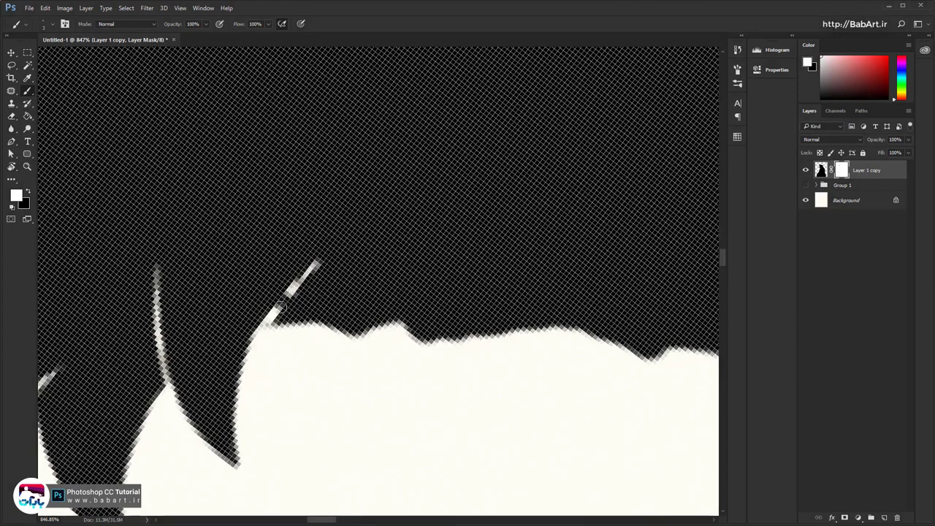
mouse_move(280, 307)
left_mouse_down()
mouse_move(276, 322)
mouse_move(192, 359)
mouse_move(191, 374)
left_mouse_up()
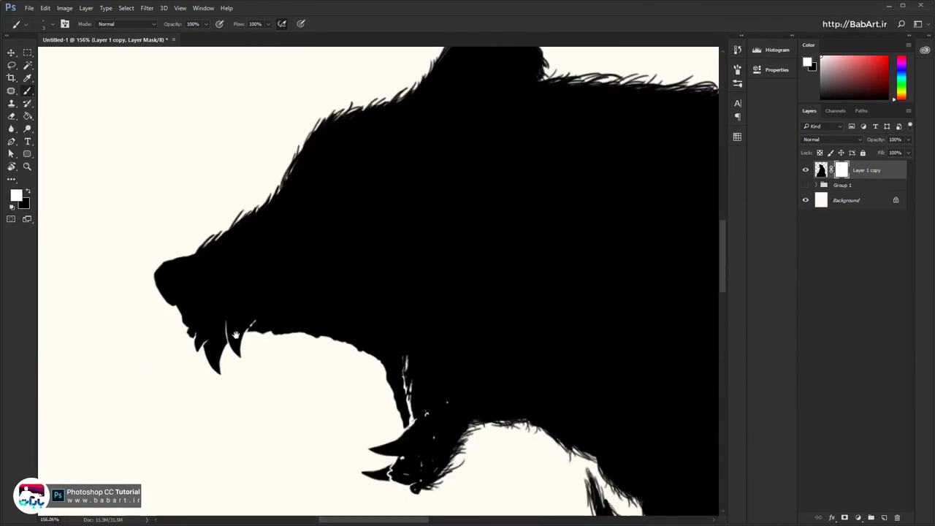
scroll(236, 334, "up", 4)
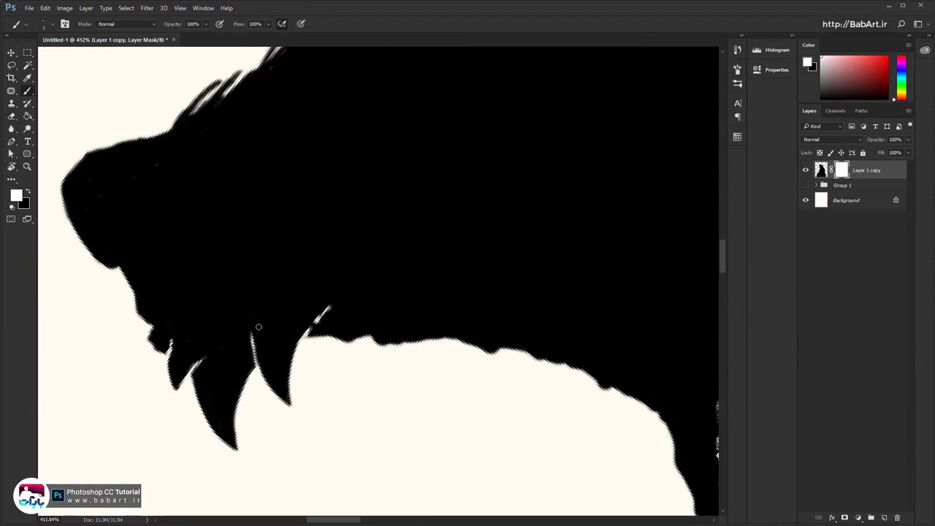
Switch to black and extend the 1 px line in front of the rear upper fang higher into the gum on the mask
key("x")
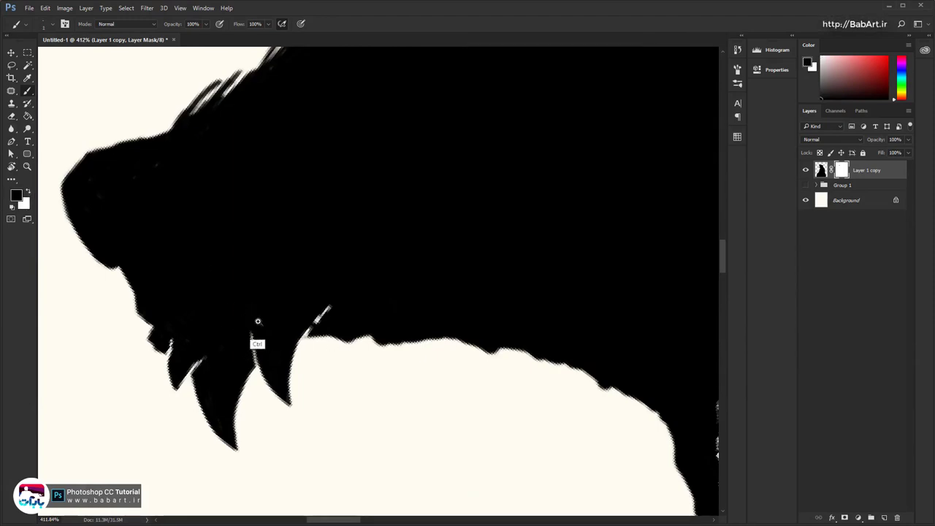
scroll(256, 321, "up", 1)
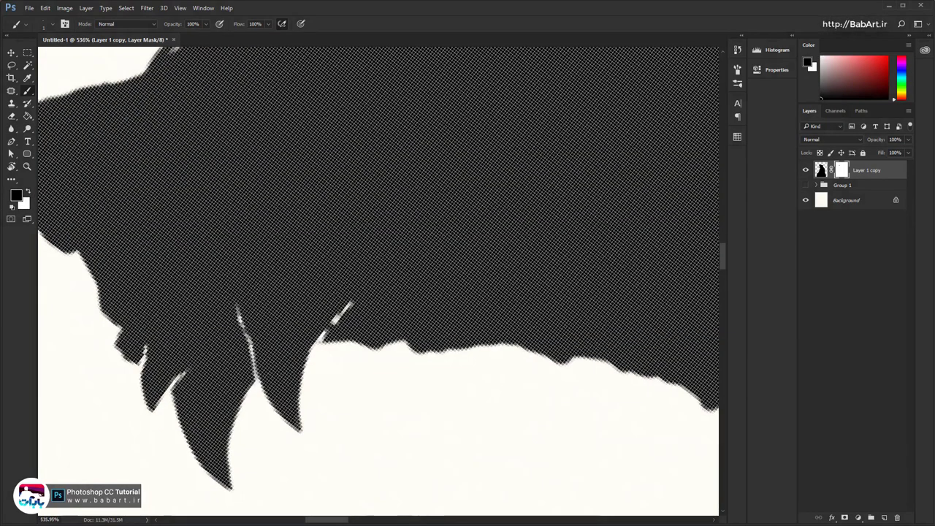
left_click_drag(250, 345, 233, 298)
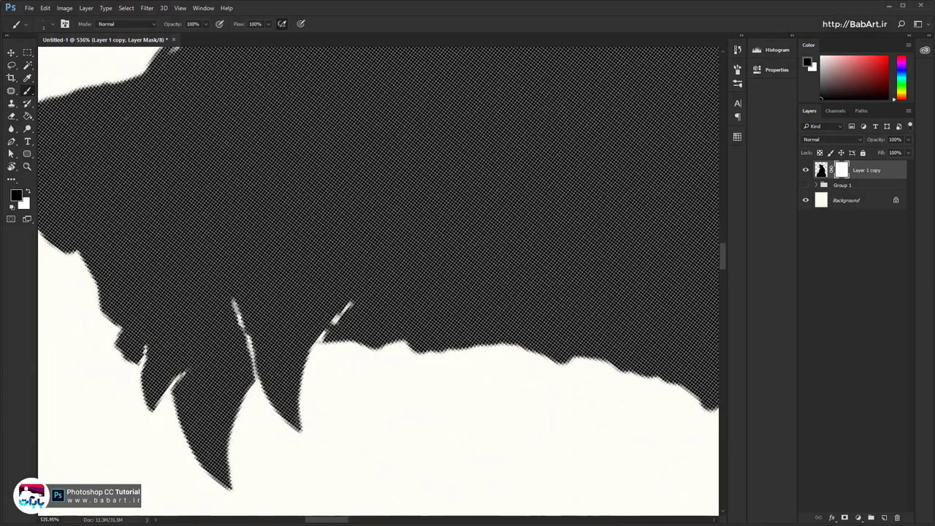
Carve small nicks into the upper lip edge behind the rear upper fang and a short fleck in the gum above it
scroll(351, 322, "up", 1)
scroll(334, 307, "up", 1)
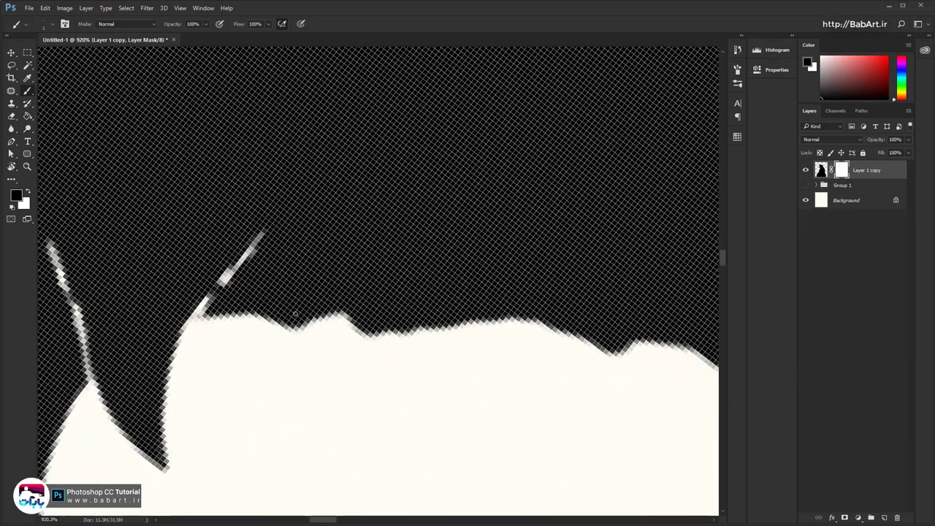
left_click_drag(262, 323, 234, 326)
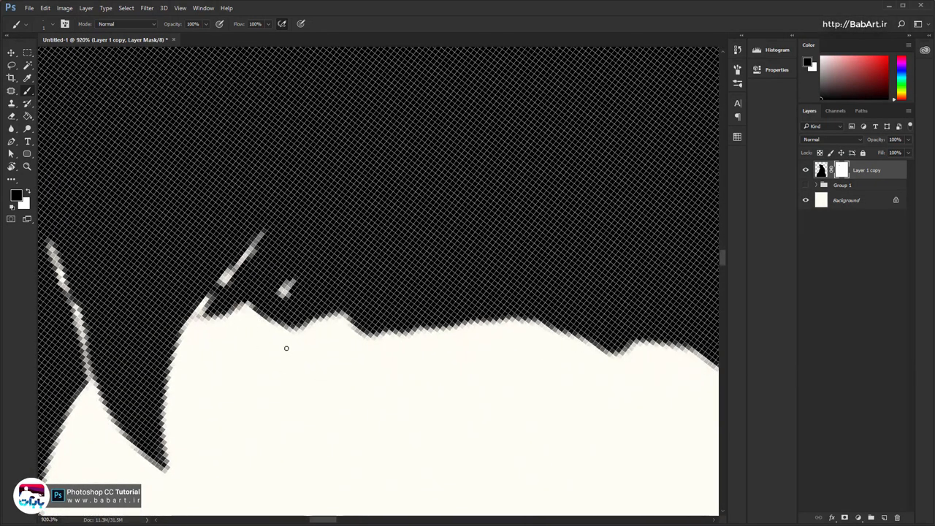
mouse_move(295, 342)
left_mouse_down()
mouse_move(313, 324)
mouse_move(344, 315)
left_mouse_up()
left_click_drag(409, 358, 315, 319)
mouse_move(252, 341)
left_mouse_down()
mouse_move(280, 347)
mouse_move(340, 334)
left_mouse_up()
left_click_drag(512, 404, 465, 365)
left_click_drag(432, 326, 295, 294)
left_click_drag(159, 249, 303, 223)
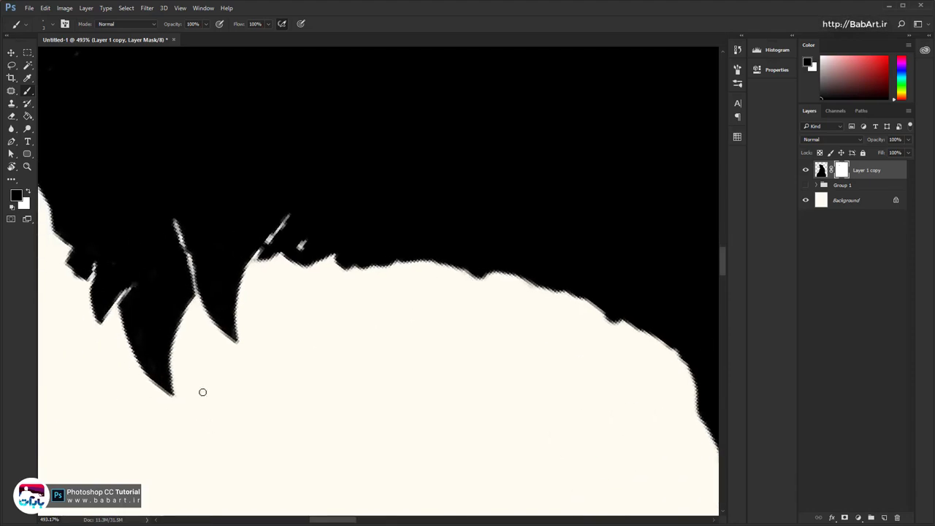
Chip small 1 px notches into both edges of the large upper fang on the mask
left_click_drag(165, 332, 214, 335)
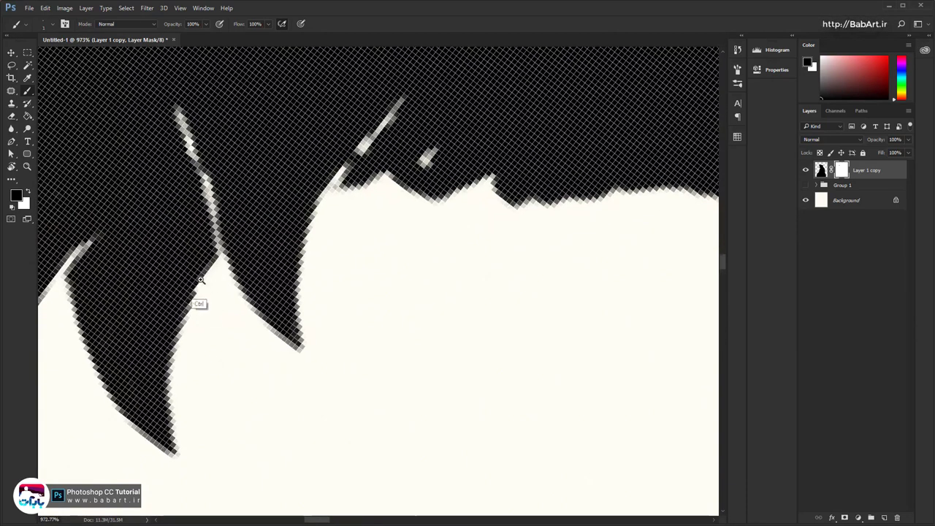
mouse_move(200, 290)
left_mouse_down()
mouse_move(191, 301)
mouse_move(195, 281)
left_mouse_up()
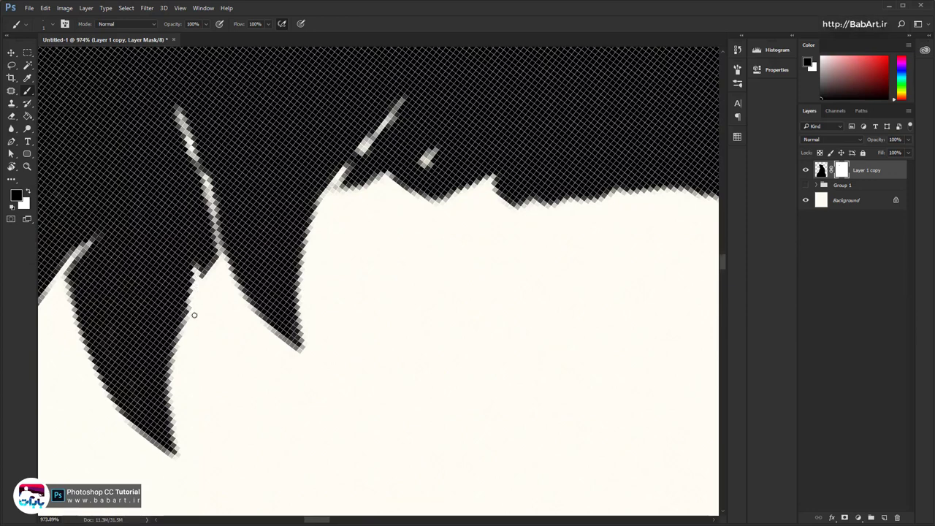
mouse_move(194, 314)
left_mouse_down()
mouse_move(178, 364)
mouse_move(160, 370)
mouse_move(180, 439)
mouse_move(182, 444)
left_mouse_up()
left_click_drag(76, 331, 91, 358)
left_click_drag(109, 394, 129, 418)
mouse_move(72, 301)
left_mouse_down()
mouse_move(67, 283)
mouse_move(76, 315)
left_mouse_up()
Chip small 1 px notches into the upper and lower edges of the front lower tooth on the mask
left_click_drag(91, 331, 245, 264)
left_click_drag(322, 299, 145, 342)
left_click_drag(383, 267, 314, 287)
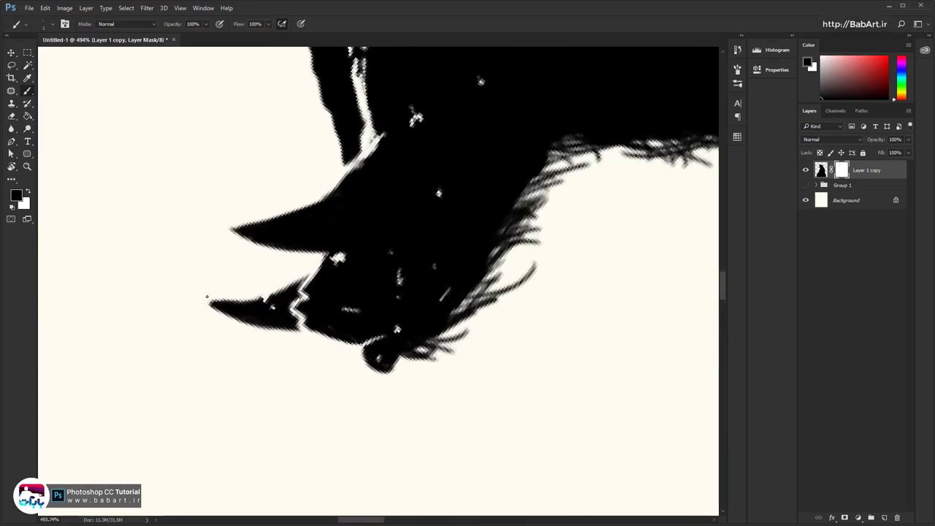
right_click(228, 323)
key("Escape")
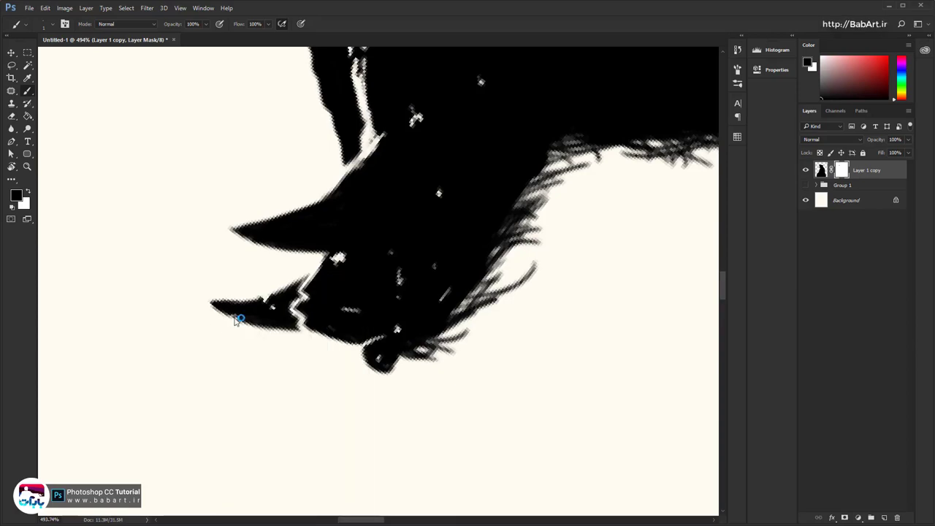
left_click_drag(235, 319, 271, 334)
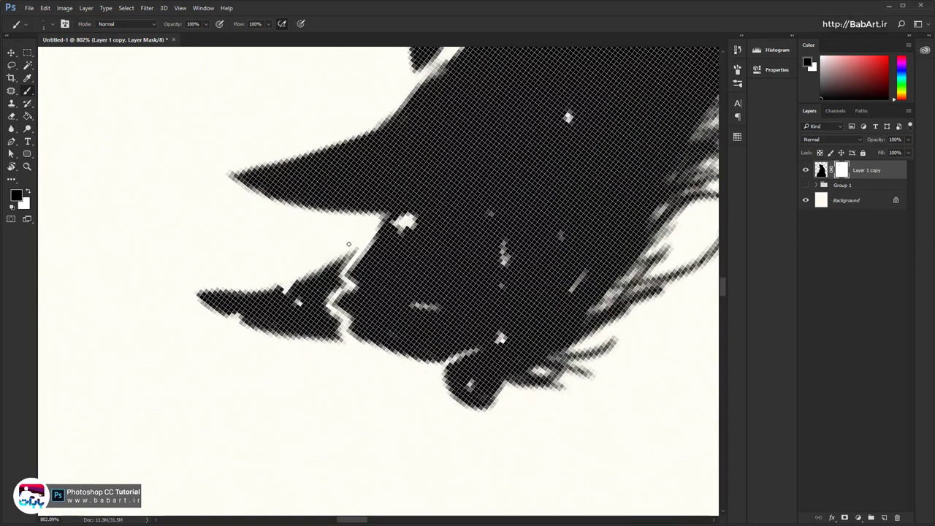
left_click_drag(354, 310, 284, 278)
left_click_drag(242, 336, 293, 338)
left_click_drag(165, 340, 322, 409)
left_click_drag(321, 298, 312, 297)
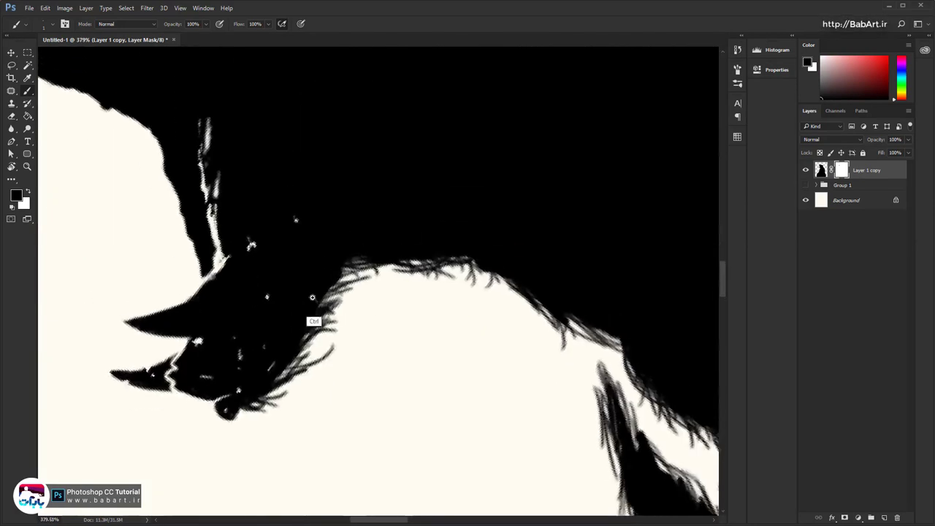
Carve short 1 px lines into the front of the upper lip to separate the small folds below the nose
scroll(312, 297, "down", 3)
scroll(327, 307, "up", 5)
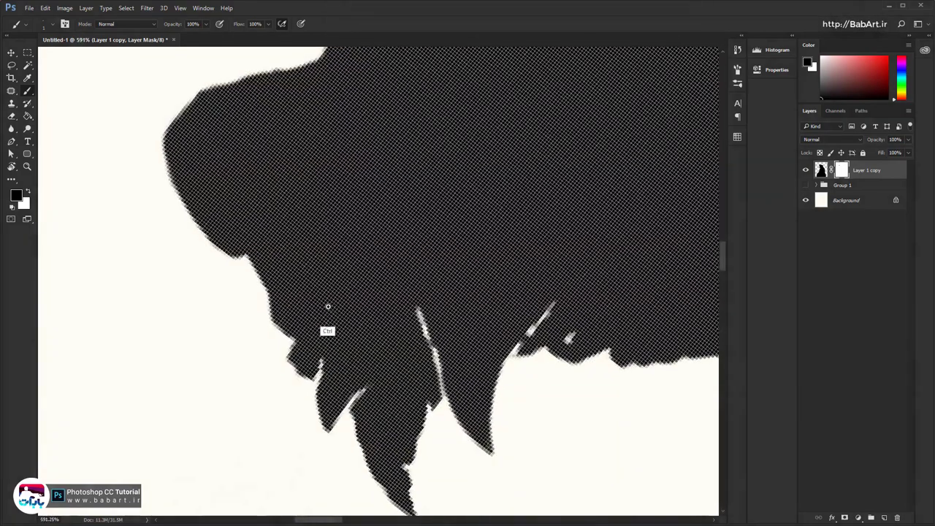
left_click_drag(275, 322, 270, 296)
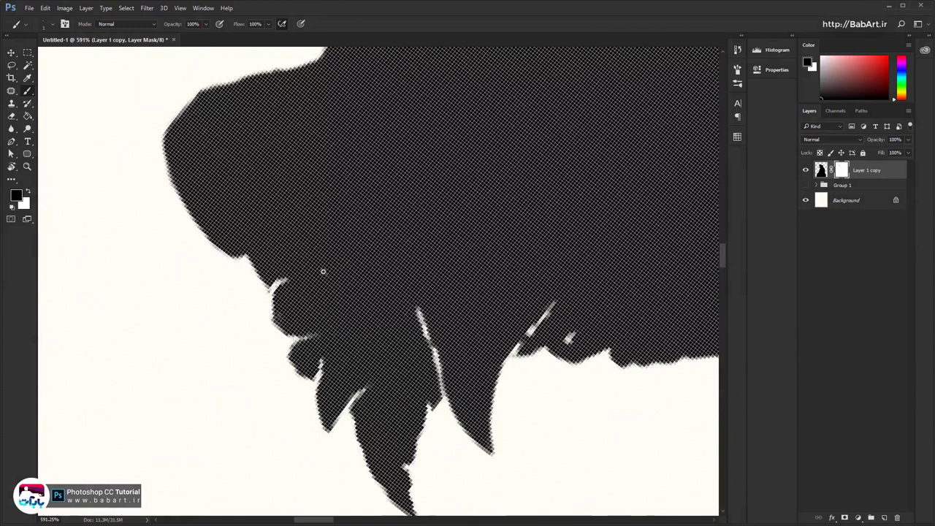
Carve a curved line on the mask from the base of the nose up into the snout to outline the nose tip
scroll(323, 271, "down", 3)
scroll(250, 344, "up", 2)
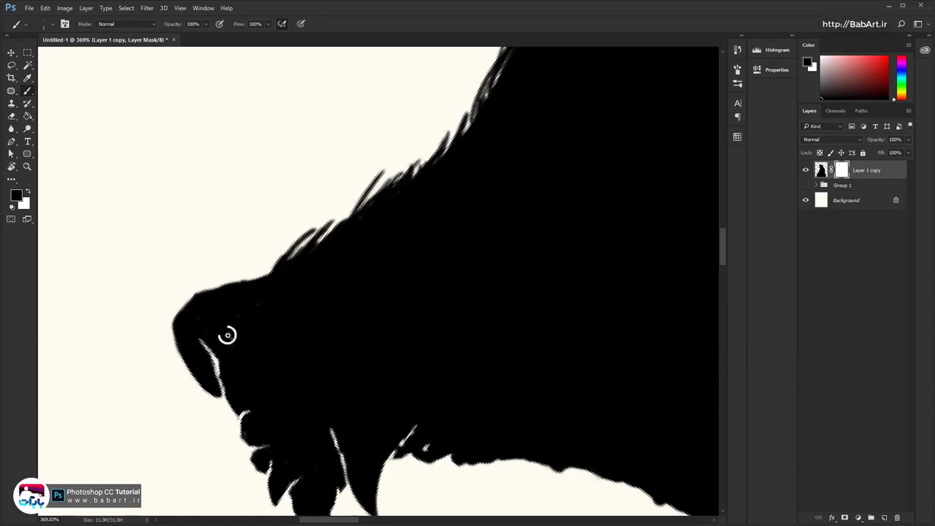
left_click_drag(217, 319, 255, 340)
left_click_drag(312, 334, 193, 337)
Carve a curved nostril highlight into the nose on the mask behind the nose tip line
key("r")
mouse_move(296, 292)
left_mouse_down()
mouse_move(349, 208)
mouse_move(278, 284)
mouse_move(311, 261)
mouse_move(317, 275)
left_mouse_up()
mouse_move(321, 304)
left_mouse_down()
mouse_move(257, 247)
mouse_move(186, 277)
left_mouse_up()
key("r")
mouse_move(347, 355)
left_mouse_down()
mouse_move(449, 315)
mouse_move(463, 218)
left_mouse_up()
mouse_move(553, 321)
left_mouse_down()
mouse_move(347, 282)
mouse_move(390, 197)
left_mouse_up()
key("r")
left_click_drag(333, 220, 324, 265)
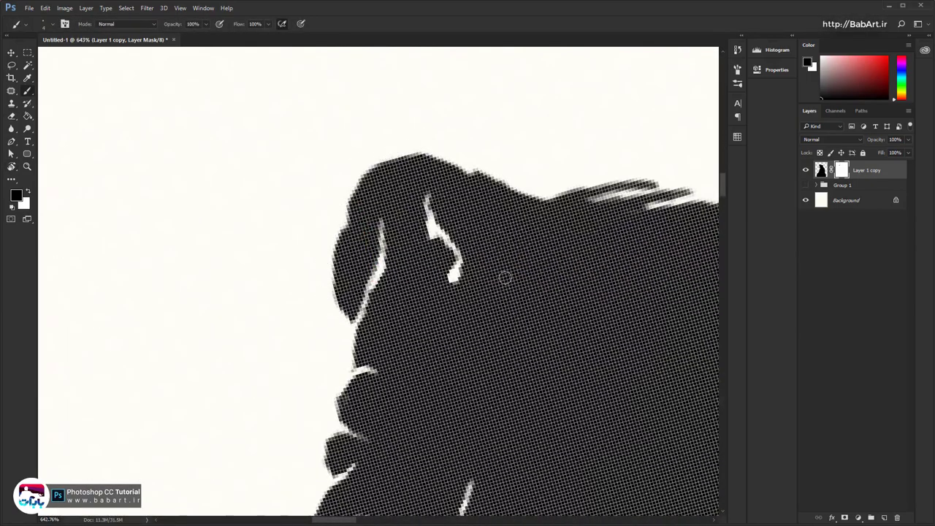
Carve a short line on the mask where the bare nose meets the fur on the snout's bridge
left_click_drag(505, 277, 290, 288)
mouse_move(265, 181)
left_mouse_down()
mouse_move(298, 194)
mouse_move(424, 119)
mouse_move(463, 136)
left_mouse_up()
key("r")
left_click_drag(453, 215, 284, 295)
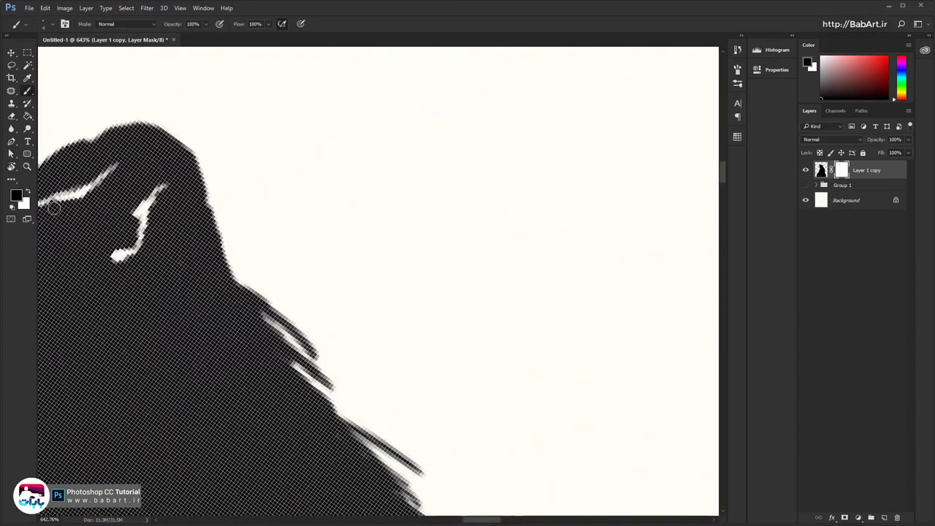
left_click_drag(233, 276, 252, 363)
left_click_drag(237, 306, 253, 366)
mouse_move(314, 336)
left_mouse_down()
mouse_move(267, 317)
mouse_move(255, 336)
left_mouse_up()
Carve fine 1 px fur strokes with the black brush into the upper part of the bear's foreleg
key("r")
mouse_move(417, 340)
left_mouse_down()
mouse_move(441, 292)
mouse_move(418, 351)
left_mouse_up()
left_click_drag(545, 435, 261, 354)
mouse_move(240, 278)
left_mouse_down()
mouse_move(249, 276)
mouse_move(233, 267)
left_mouse_up()
left_click_drag(284, 317, 277, 285)
key("Escape")
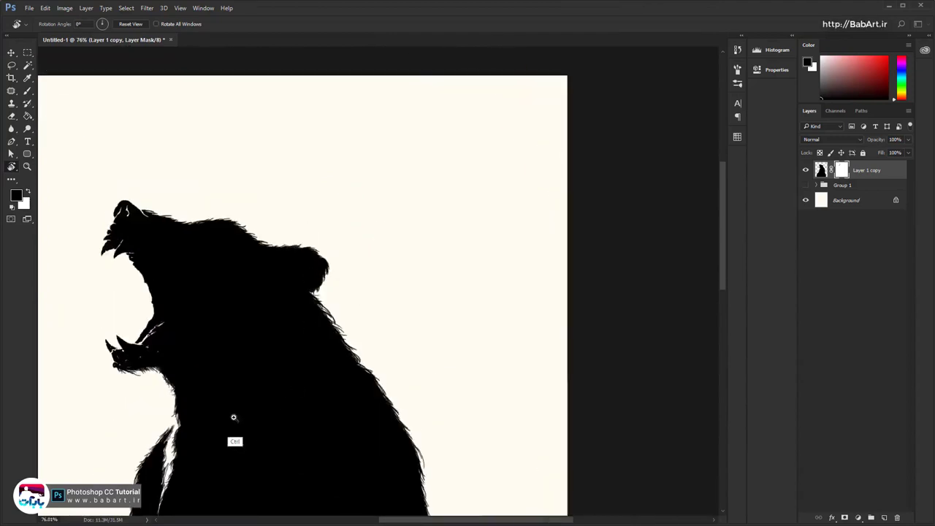
left_click_drag(233, 417, 252, 417)
left_click_drag(197, 452, 299, 319)
left_click_drag(238, 361, 295, 306)
mouse_move(284, 248)
left_mouse_down()
mouse_move(297, 251)
mouse_move(294, 293)
left_mouse_up()
left_click_drag(365, 300, 330, 255)
key("b")
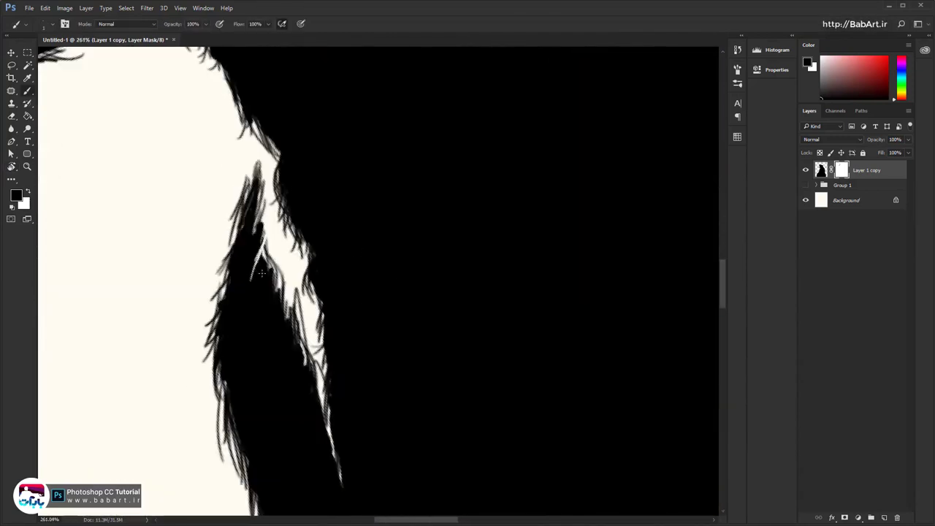
left_click_drag(267, 242, 249, 281)
mouse_move(267, 243)
left_mouse_down()
mouse_move(250, 299)
mouse_move(261, 295)
left_mouse_up()
mouse_move(266, 238)
left_mouse_down()
mouse_move(265, 300)
mouse_move(271, 286)
left_mouse_up()
left_click_drag(266, 255, 273, 290)
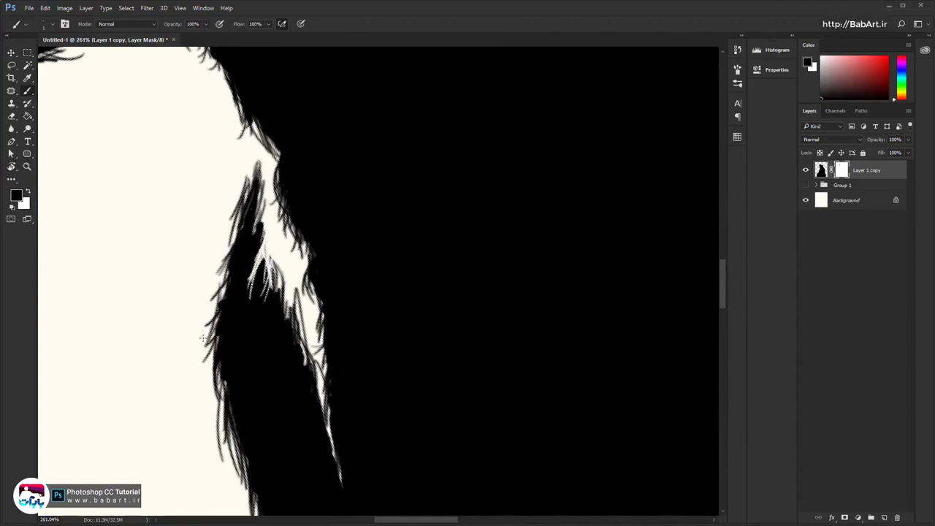
Carve a light diagonal fur streak across the upper foreleg and a second branching streak down its middle
left_click_drag(224, 306, 205, 348)
left_click_drag(244, 290, 217, 320)
left_click_drag(262, 260, 210, 344)
left_click_drag(265, 325, 250, 278)
left_click_drag(282, 247, 228, 382)
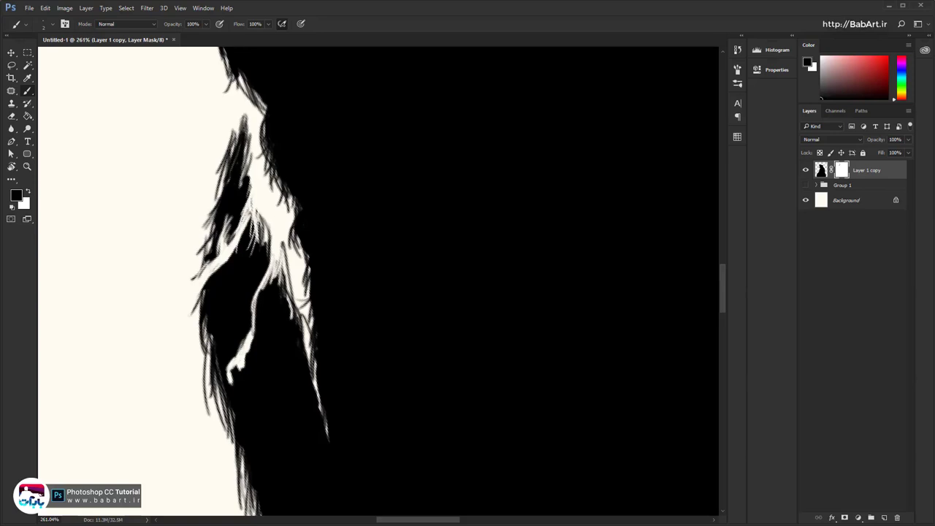
Thin the foreleg's middle streak with a 2 px white brush, and add short black strokes beside its upper end
key("x")
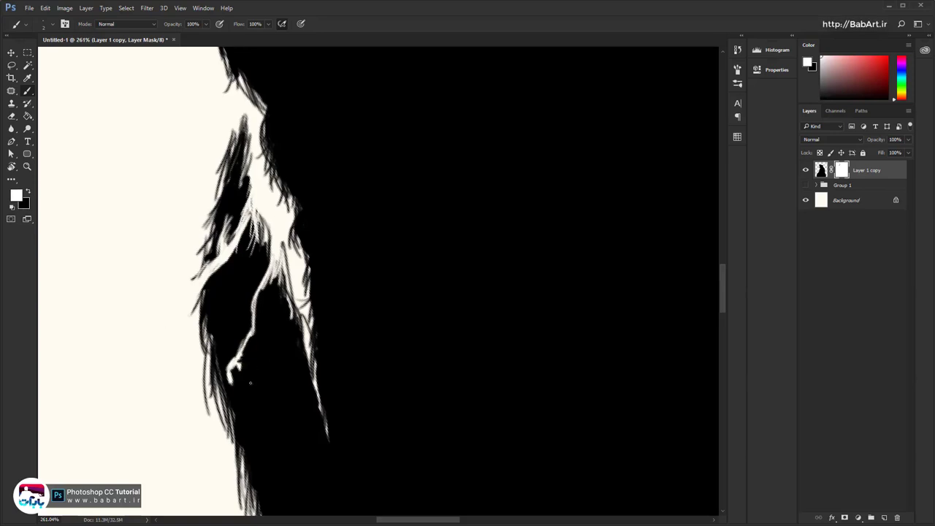
scroll(250, 382, "up", 1)
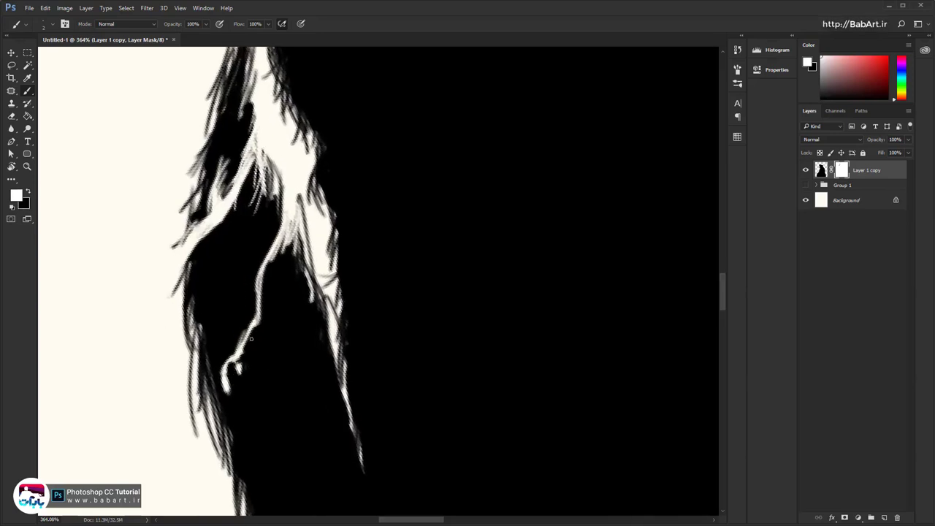
key("x")
mouse_move(292, 274)
left_mouse_down()
mouse_move(300, 245)
mouse_move(274, 307)
mouse_move(263, 264)
mouse_move(299, 268)
mouse_move(267, 286)
mouse_move(299, 305)
left_mouse_up()
scroll(215, 294, "down", 3)
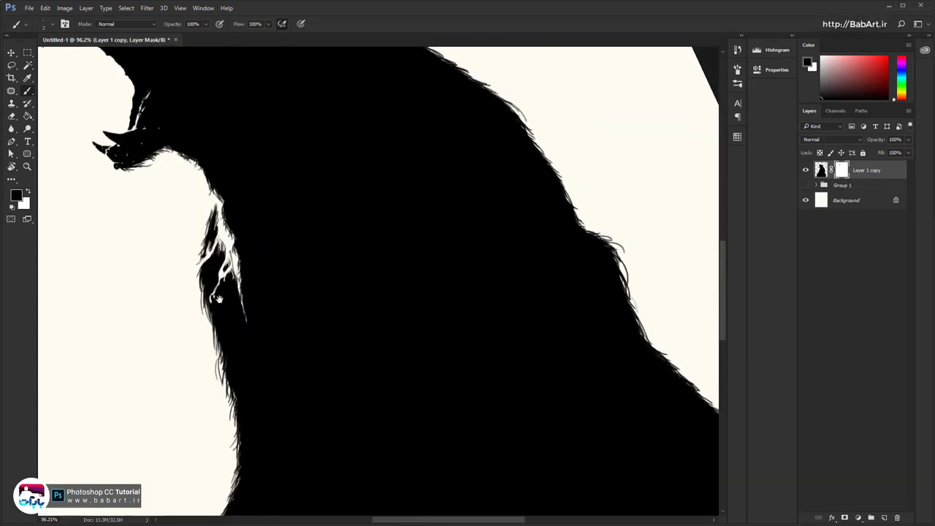
Lengthen the light gap between foreleg and chest into a long tapering streak with feathered fur strokes along it
scroll(225, 230, "up", 2)
mouse_move(245, 249)
left_mouse_down()
mouse_move(241, 321)
mouse_move(250, 332)
mouse_move(256, 432)
left_mouse_up()
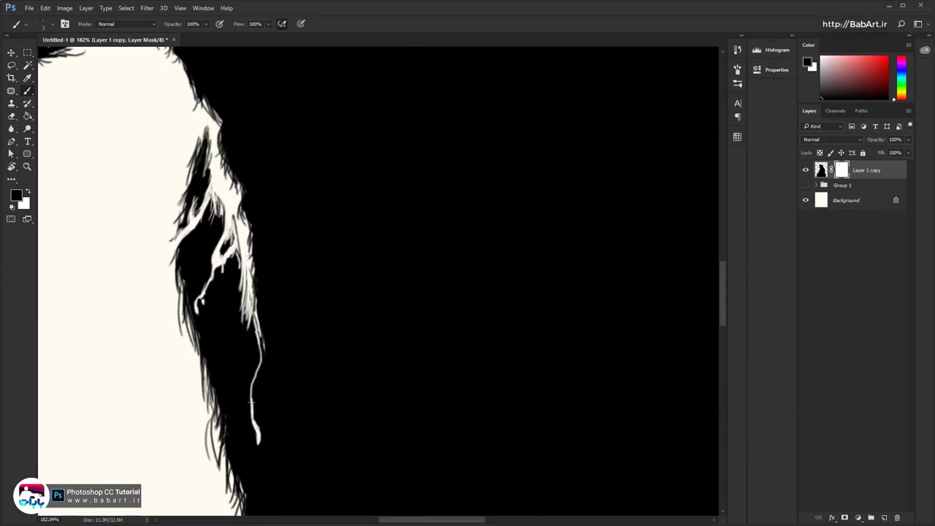
scroll(250, 401, "up", 2)
scroll(243, 377, "up", 2)
mouse_move(250, 410)
left_mouse_down()
mouse_move(263, 334)
mouse_move(250, 262)
mouse_move(254, 357)
mouse_move(249, 241)
mouse_move(272, 321)
mouse_move(264, 230)
mouse_move(290, 354)
mouse_move(273, 342)
mouse_move(266, 363)
left_mouse_up()
scroll(260, 392, "down", 2)
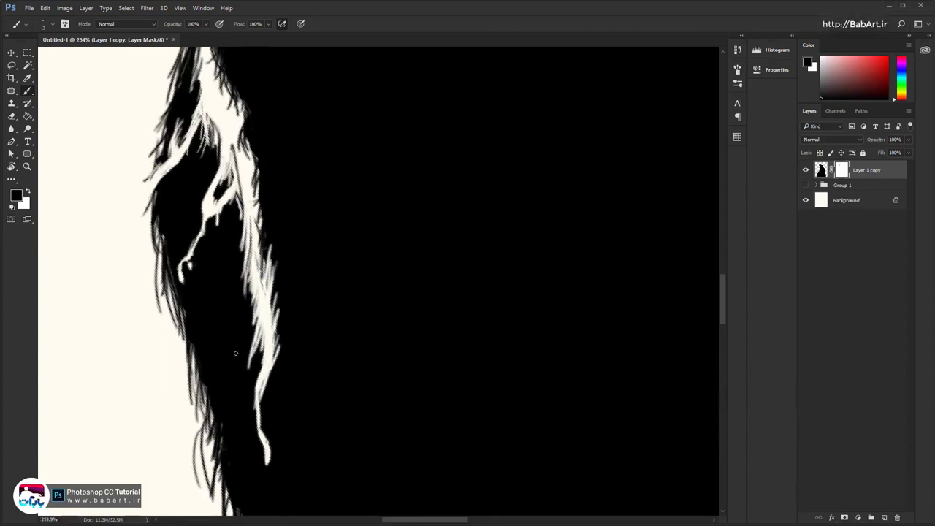
Carve 3 px fur strokes on the mask along the foreleg's outer edge and beside the long chest streak
mouse_move(214, 462)
left_mouse_down()
mouse_move(184, 425)
mouse_move(192, 383)
mouse_move(174, 276)
left_mouse_up()
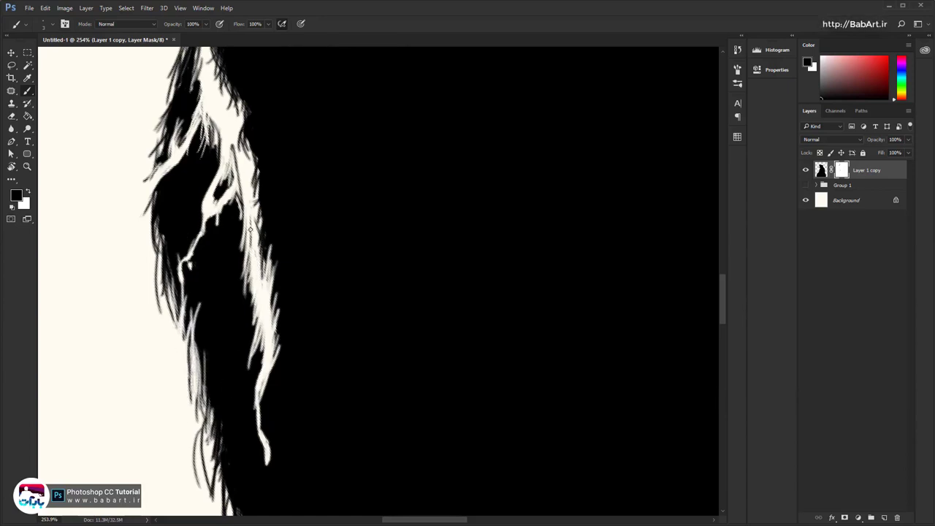
left_click_drag(253, 288, 240, 327)
left_click_drag(244, 260, 238, 312)
left_click_drag(244, 217, 237, 271)
mouse_move(242, 191)
left_mouse_down()
mouse_move(244, 250)
mouse_move(273, 238)
left_mouse_up()
left_click_drag(267, 256, 255, 177)
Carve light 3 px fur strokes on the mask just inside the outer edge of the bear's ear
left_click_drag(274, 209, 202, 238)
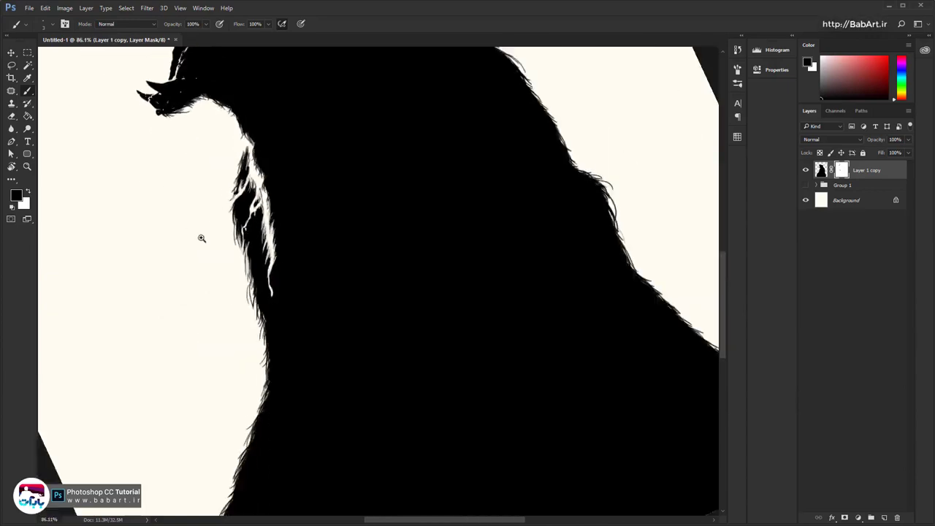
left_click_drag(351, 182, 246, 271)
left_click_drag(219, 278, 176, 293)
left_click_drag(215, 318, 251, 223)
left_click_drag(290, 183, 267, 310)
left_click_drag(219, 344, 244, 339)
left_click_drag(211, 258, 292, 368)
left_click_drag(277, 234, 333, 249)
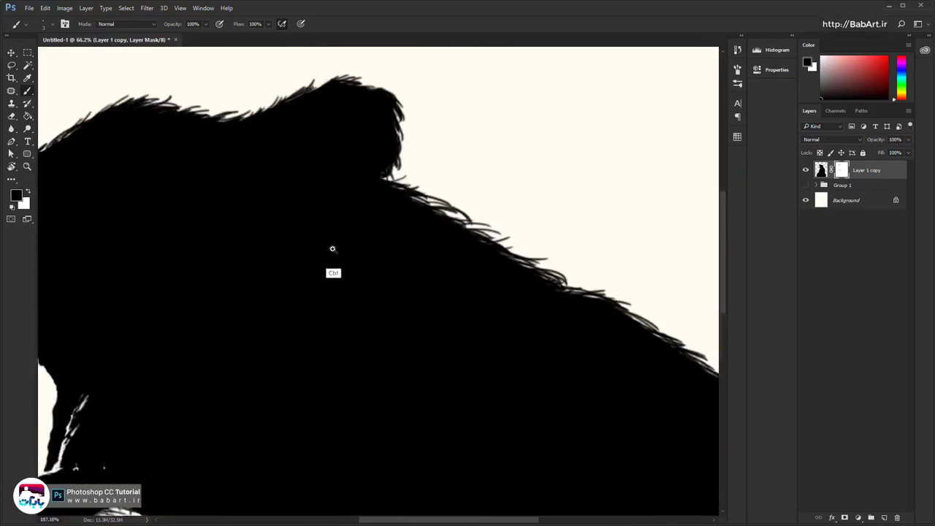
key("r")
left_click_drag(385, 161, 274, 341)
left_click_drag(273, 341, 292, 210)
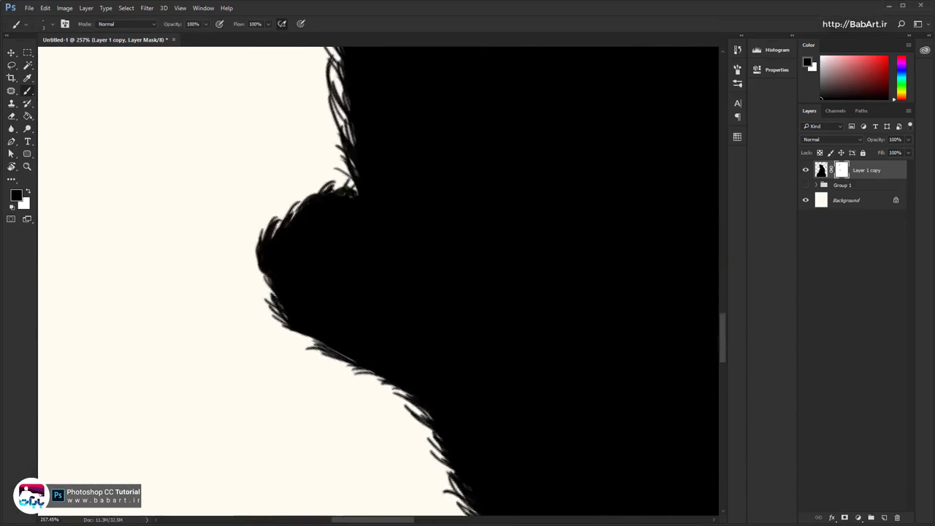
mouse_move(262, 270)
left_mouse_down()
mouse_move(266, 228)
mouse_move(333, 183)
left_mouse_up()
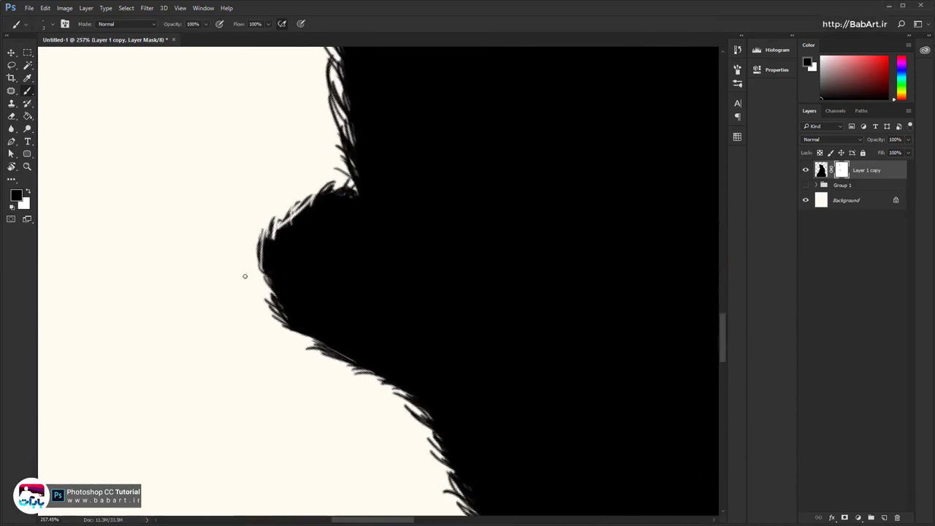
mouse_move(284, 331)
left_mouse_down()
mouse_move(241, 214)
mouse_move(242, 222)
left_mouse_up()
Carve light 3 px fur strokes on the mask along the snout's bridge and up over the forehead
key("r")
mouse_move(443, 164)
left_mouse_down()
mouse_move(501, 361)
mouse_move(471, 387)
left_mouse_up()
mouse_move(65, 409)
left_mouse_down()
mouse_move(419, 235)
mouse_move(405, 237)
left_mouse_up()
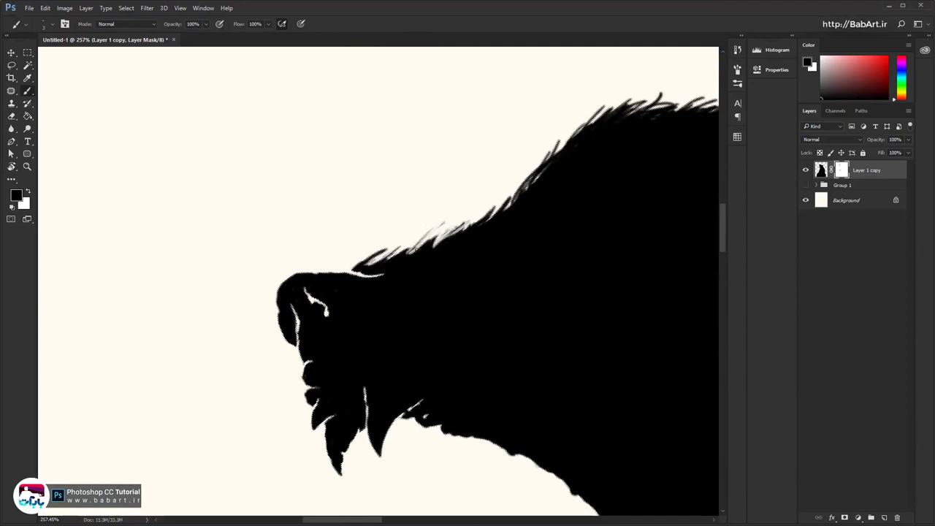
left_click_drag(477, 223, 513, 195)
mouse_move(529, 192)
left_mouse_down()
mouse_move(559, 141)
mouse_move(585, 124)
left_mouse_up()
left_click_drag(557, 202, 289, 294)
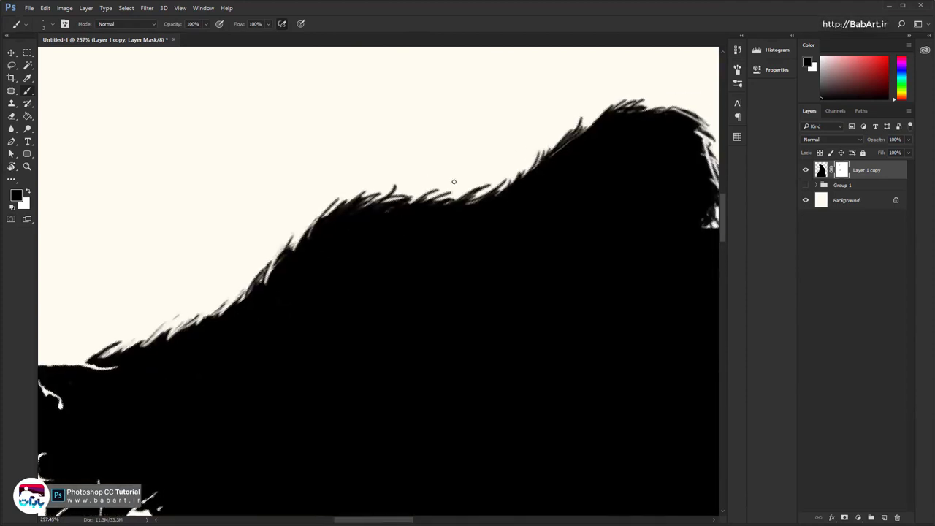
left_click_drag(388, 203, 412, 195)
left_click_drag(585, 175, 358, 181)
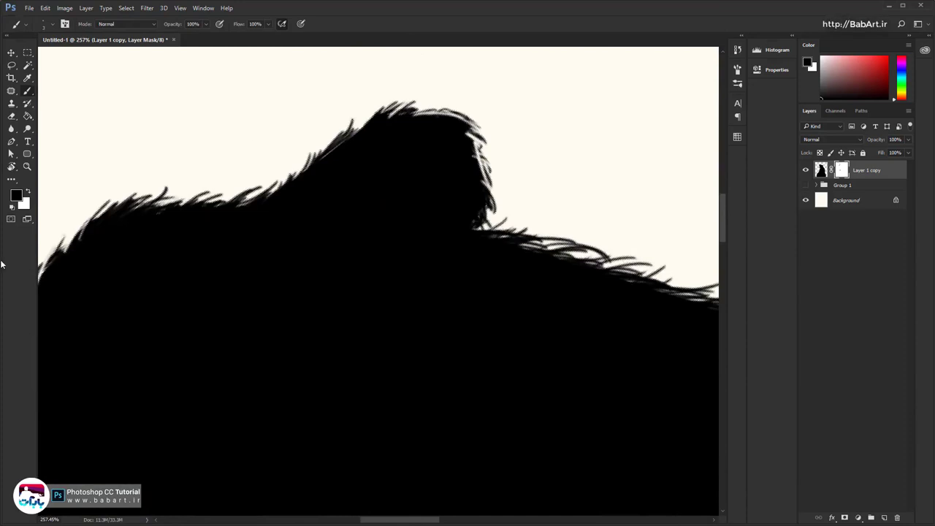
Apply the layer mask of Layer 1 copy permanently to the bear layer
key("p")
key("x")
left_click_drag(224, 296, 845, 188)
key("b")
mouse_move(522, 240)
left_mouse_down()
mouse_move(348, 250)
mouse_move(361, 259)
mouse_move(434, 207)
left_mouse_up()
scroll(424, 216, "up", 2)
left_click_drag(692, 391, 370, 183)
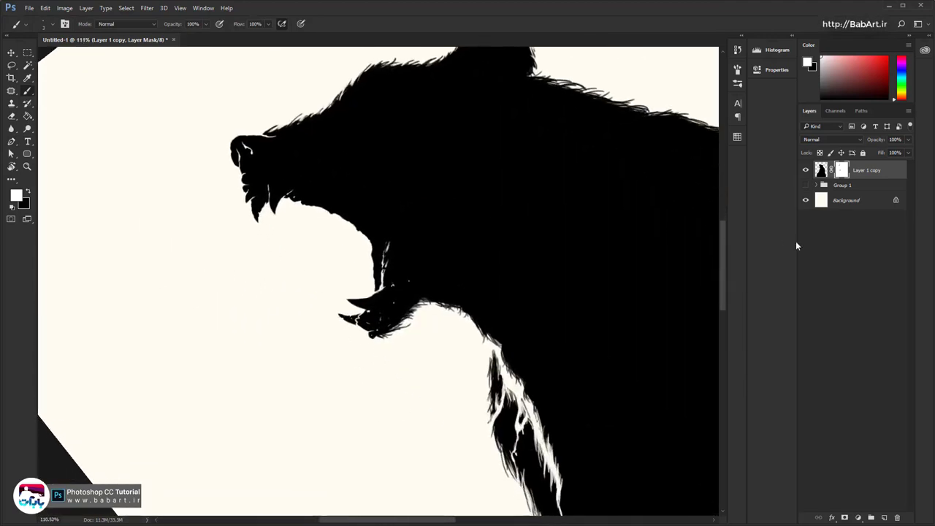
right_click(841, 170)
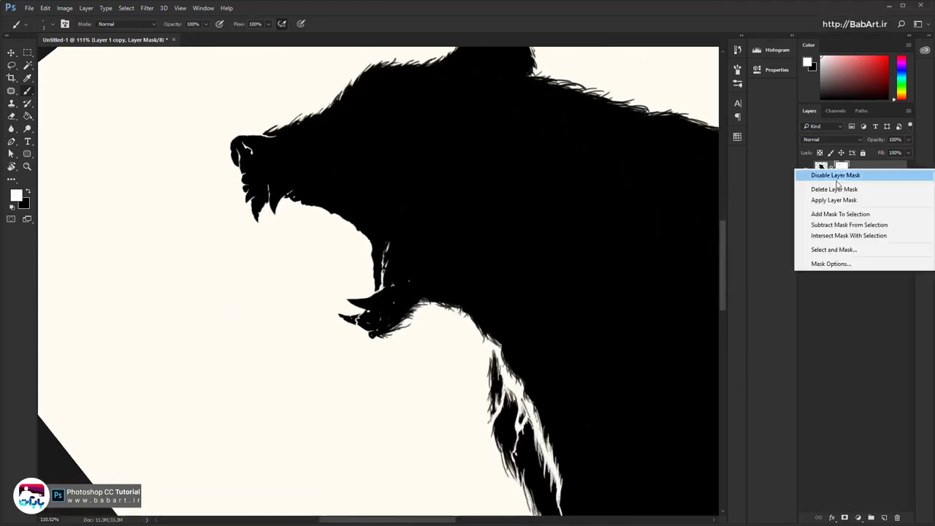
left_click(825, 202)
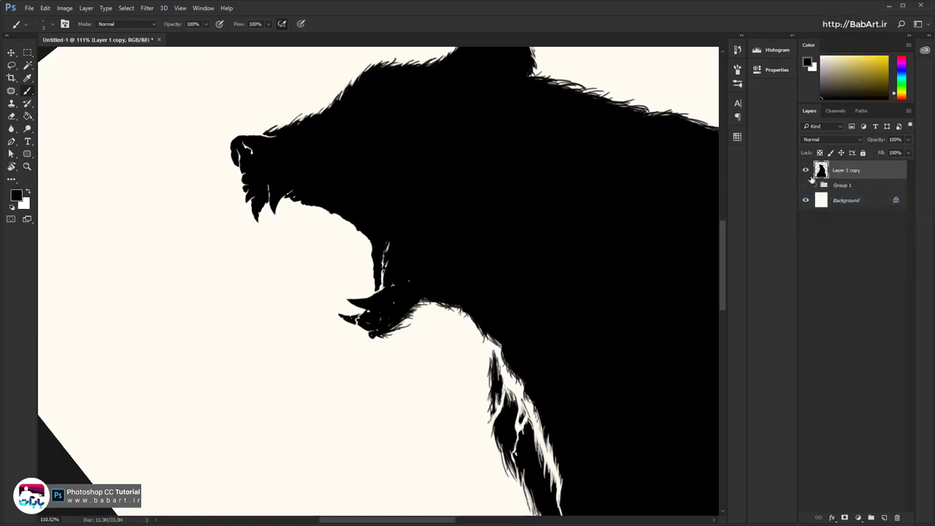
Paint black 3 px fur strokes along the bridge of the bear's snout, just behind the nose
scroll(289, 168, "down", 3)
left_click_drag(295, 178, 227, 355)
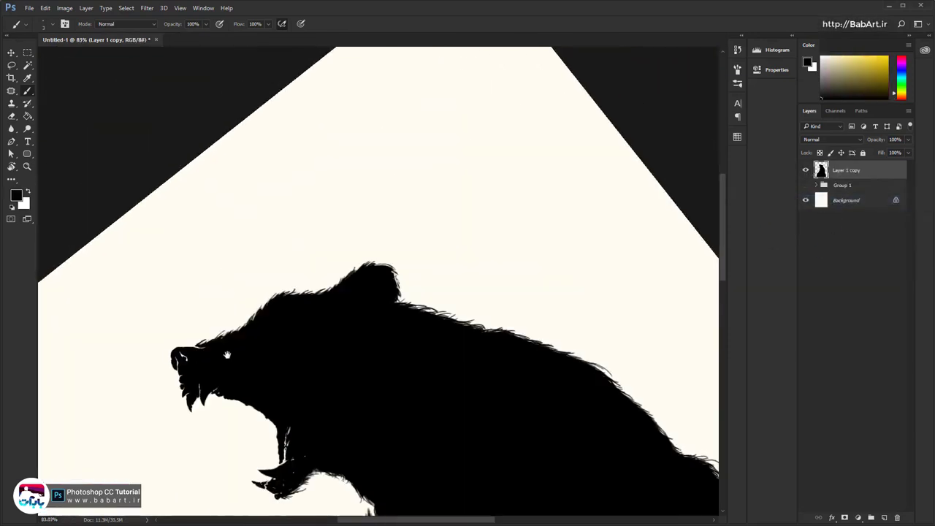
scroll(236, 342, "up", 8)
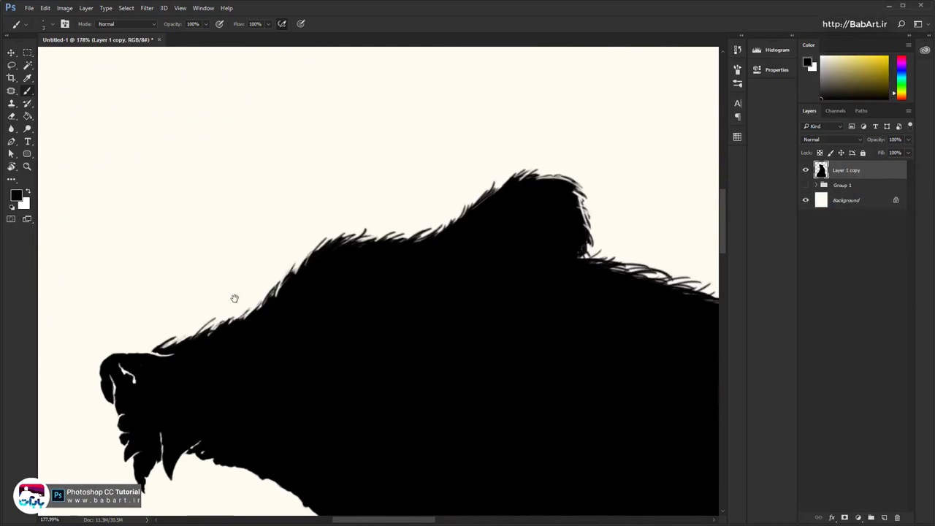
scroll(246, 344, "up", 4, "alt")
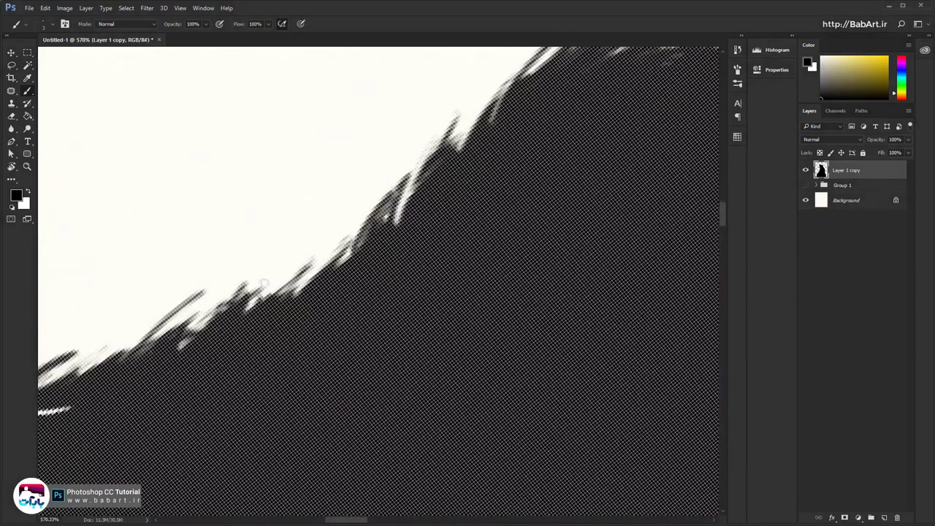
left_click_drag(222, 312, 267, 282)
mouse_move(241, 301)
left_mouse_down()
mouse_move(272, 287)
mouse_move(274, 260)
left_mouse_up()
mouse_move(274, 295)
left_mouse_down()
mouse_move(303, 285)
mouse_move(338, 238)
left_mouse_up()
left_click_drag(284, 285, 319, 243)
left_click_drag(241, 292, 255, 271)
mouse_move(180, 342)
left_mouse_down()
mouse_move(197, 320)
mouse_move(189, 285)
left_mouse_up()
left_click_drag(145, 341, 197, 300)
Paint black 3 px fur strokes around the outer edge of the bear's ear
left_click_drag(315, 339, 139, 344)
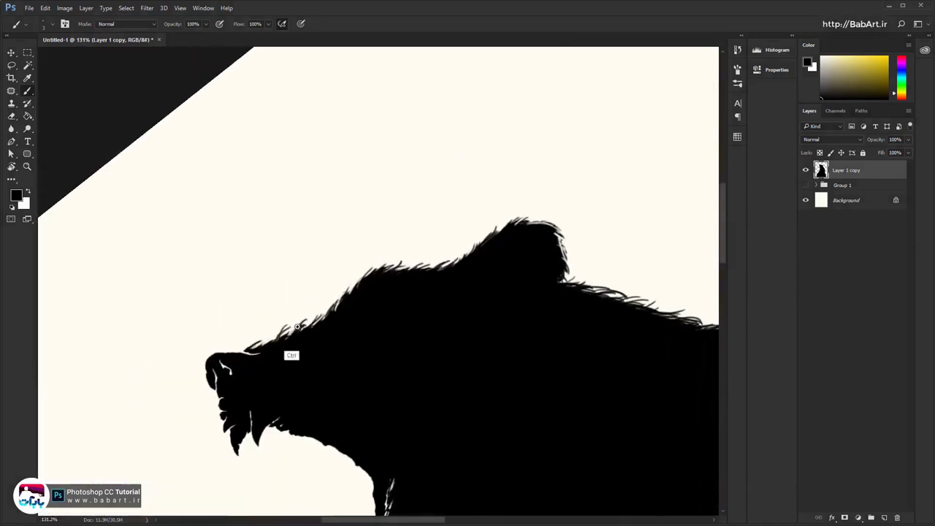
left_click_drag(428, 287, 287, 282)
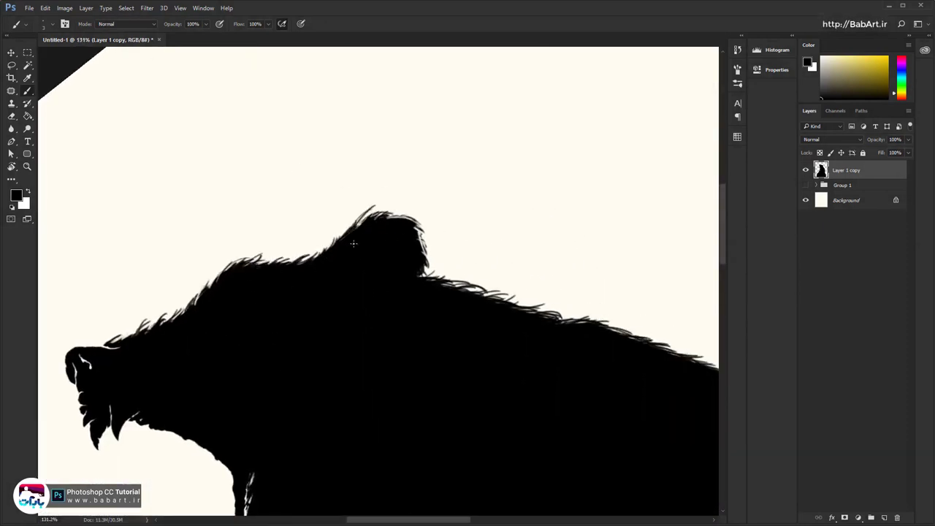
key("r")
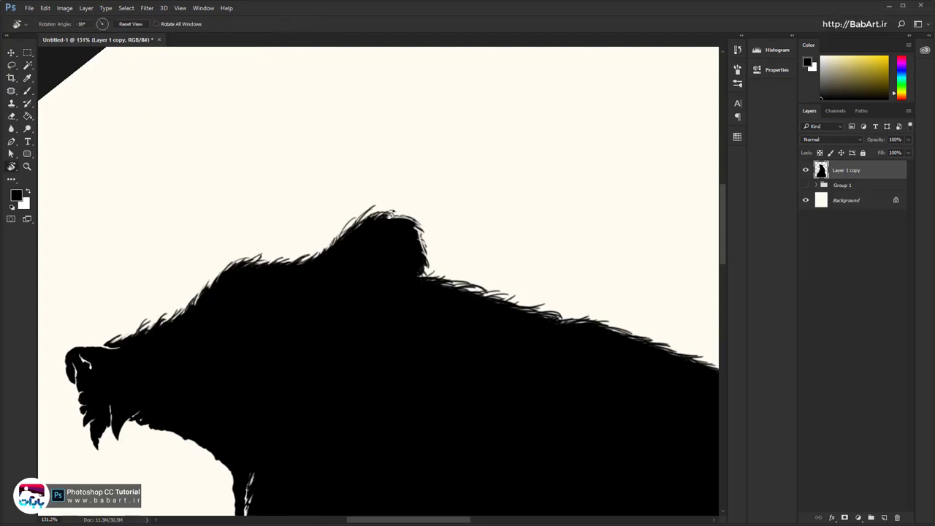
left_click_drag(496, 288, 307, 222)
left_click_drag(357, 278, 507, 280)
mouse_move(270, 359)
left_mouse_down()
mouse_move(250, 314)
mouse_move(273, 269)
mouse_move(218, 211)
left_mouse_up()
key("b")
left_click_drag(213, 266, 228, 207)
left_click_drag(186, 277, 237, 180)
left_click_drag(217, 262, 222, 192)
left_click_drag(187, 294, 195, 231)
left_click_drag(196, 292, 216, 207)
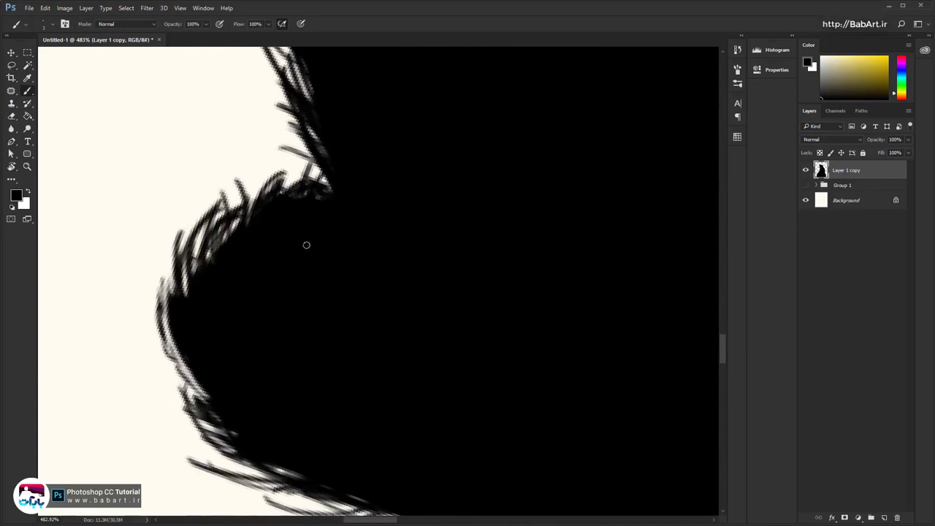
Paint black 3 px fur strokes along the back of the neck, below the ear
left_click_drag(395, 307, 197, 313)
key("r")
left_click_drag(459, 205, 334, 292)
scroll(329, 211, "up", 5, "ctrl")
left_click_drag(361, 223, 344, 162)
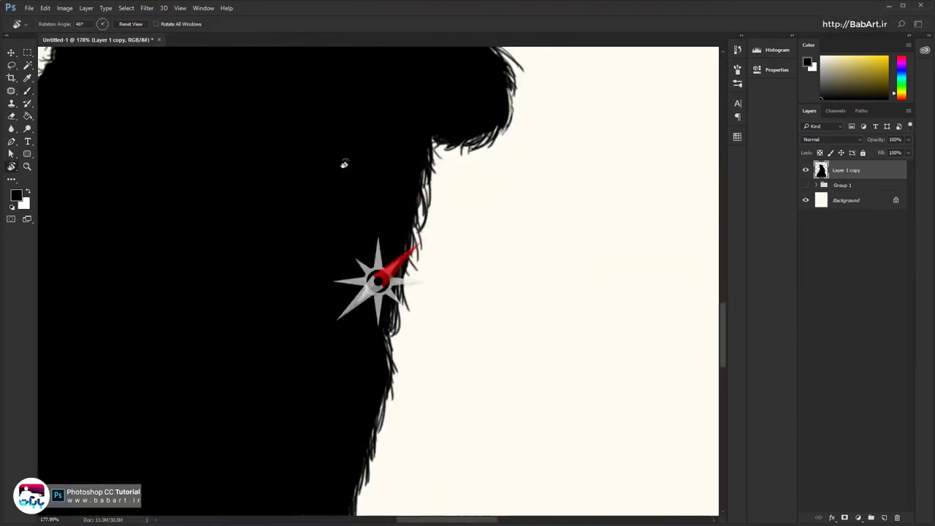
key("b")
left_click_drag(398, 270, 400, 295)
mouse_move(405, 257)
left_mouse_down()
mouse_move(414, 286)
mouse_move(405, 320)
left_mouse_up()
left_click_drag(395, 288, 392, 338)
Paint black 3 px fur strokes outward along the bear's upper back outline
left_click_drag(380, 390, 401, 174)
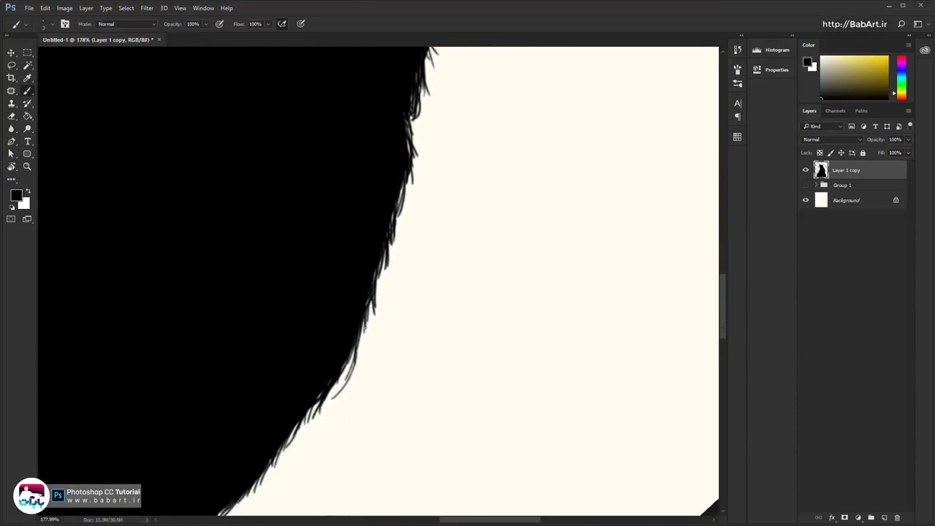
left_click_drag(367, 310, 353, 364)
left_click_drag(369, 310, 356, 363)
left_click_drag(314, 407, 308, 441)
left_click_drag(318, 401, 311, 441)
left_click_drag(299, 424, 281, 466)
Continue the black 3 px fur strokes down the middle of the back to the small hump
left_click_drag(398, 203, 372, 293)
left_click_drag(388, 247, 379, 282)
mouse_move(385, 251)
left_mouse_down()
mouse_move(406, 287)
mouse_move(384, 305)
left_mouse_up()
left_click_drag(399, 265, 380, 423)
left_click_drag(403, 254, 391, 303)
mouse_move(372, 438)
left_mouse_down()
mouse_move(474, 206)
mouse_move(454, 257)
left_mouse_up()
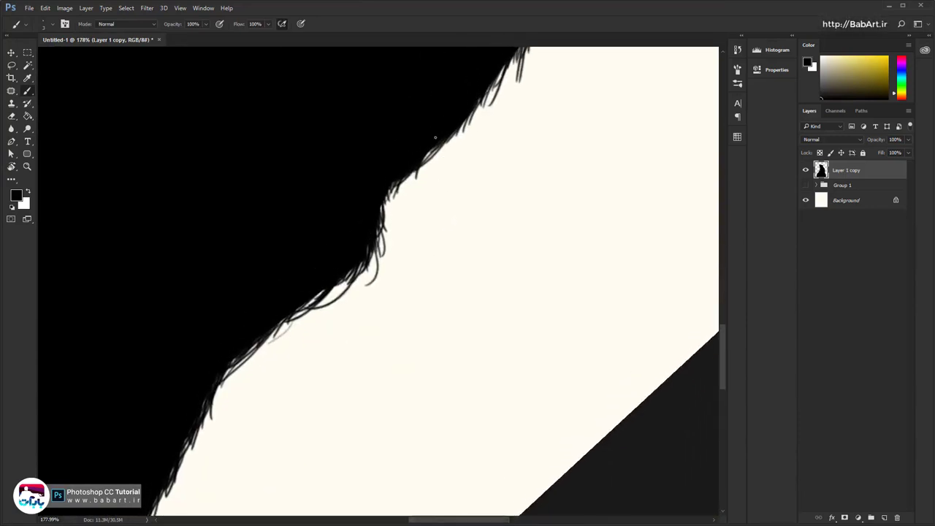
left_click_drag(434, 151, 418, 192)
mouse_move(419, 171)
left_mouse_down()
mouse_move(385, 214)
mouse_move(358, 285)
left_mouse_up()
Paint black 3 px fur strokes along the lower back outline below the hump
left_click_drag(248, 335, 487, 189)
left_click_drag(498, 194, 471, 243)
left_click_drag(490, 199, 446, 263)
left_click_drag(467, 221, 446, 282)
left_click_drag(430, 182, 458, 48)
left_click_drag(423, 218, 398, 291)
left_click_drag(410, 247, 390, 316)
left_click_drag(395, 279, 372, 338)
Paint black 3 px fur strokes around the rump down to the canvas's bottom edge
left_click_drag(371, 295, 384, 185)
left_click_drag(372, 252, 319, 352)
mouse_move(320, 333)
left_mouse_down()
mouse_move(304, 358)
mouse_move(303, 346)
left_mouse_up()
left_click_drag(250, 395, 279, 364)
left_click_drag(251, 406, 273, 366)
left_click_drag(219, 401, 228, 387)
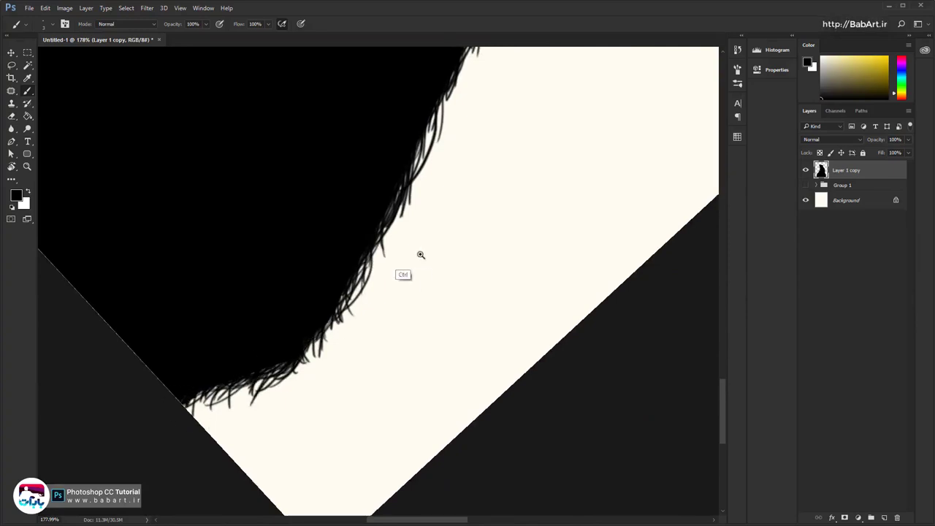
Paint black 3 px fur strokes along the upper part of the sloping front outline below the foreleg
left_click_drag(420, 255, 370, 223)
left_click_drag(371, 223, 247, 424)
left_click_drag(270, 259, 314, 270)
left_click_drag(251, 325, 502, 189)
left_click_drag(454, 186, 509, 141)
key("r")
mouse_move(346, 222)
left_mouse_down()
mouse_move(348, 172)
mouse_move(223, 273)
left_mouse_up()
left_click_drag(210, 264, 269, 215)
mouse_move(236, 187)
left_mouse_down()
mouse_move(255, 258)
mouse_move(281, 258)
left_mouse_up()
left_click_drag(210, 150, 213, 184)
mouse_move(187, 138)
left_mouse_down()
mouse_move(195, 179)
mouse_move(176, 157)
left_mouse_up()
left_click_drag(296, 271, 333, 369)
Add denser black 3 px fur strokes on the front slope down to the bend in the outline
left_click_drag(372, 352, 285, 173)
left_click_drag(305, 240, 316, 303)
left_click_drag(294, 224, 325, 301)
left_click_drag(263, 175, 286, 249)
left_click_drag(336, 273, 327, 349)
mouse_move(296, 228)
left_mouse_down()
mouse_move(310, 292)
mouse_move(344, 339)
left_mouse_up()
left_click_drag(311, 251, 330, 335)
left_click_drag(431, 409, 357, 266)
Paint long and short black 3 px fur strokes just past the bend in the lower front outline
left_click_drag(345, 279, 411, 339)
left_click_drag(387, 294, 420, 321)
mouse_move(392, 295)
left_mouse_down()
mouse_move(396, 327)
mouse_move(436, 349)
left_mouse_up()
left_click_drag(461, 327, 479, 368)
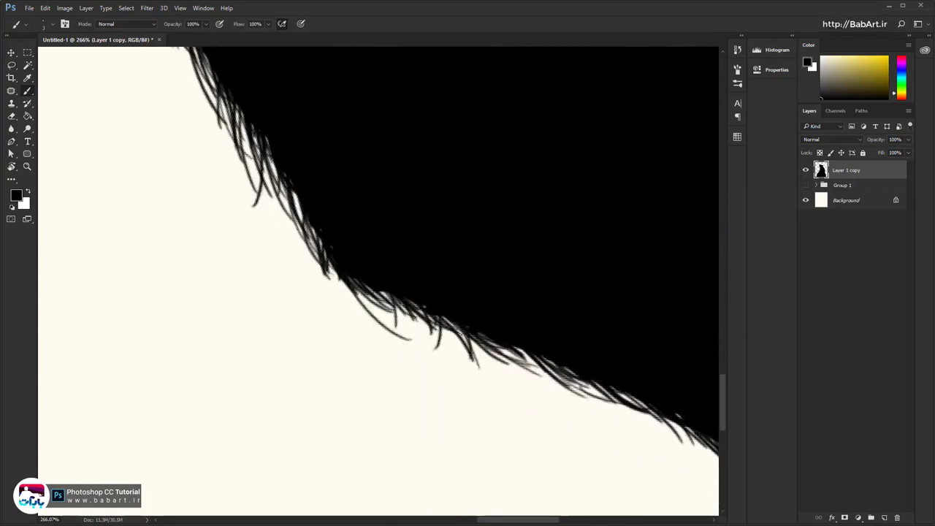
left_click_drag(413, 303, 520, 374)
left_click_drag(431, 315, 513, 362)
Continue the black 3 px fur strokes along the lower front outline toward the canvas's bottom edge
left_click_drag(637, 342, 343, 294)
left_click_drag(332, 348, 400, 390)
left_click_drag(292, 335, 408, 416)
left_click_drag(324, 345, 402, 420)
left_click_drag(385, 376, 440, 422)
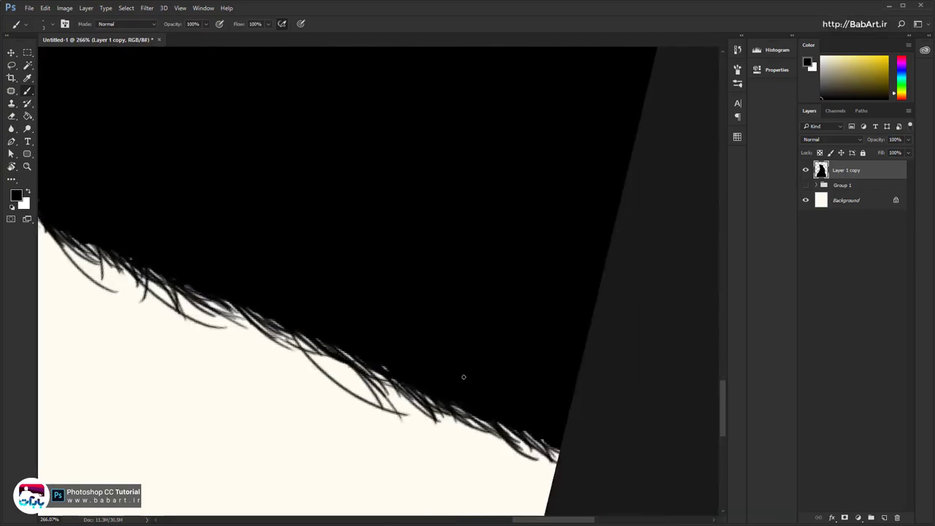
Reset the canvas rotation, show the whole image and save the document as Untitled-1.psd
left_click_drag(444, 285, 353, 287)
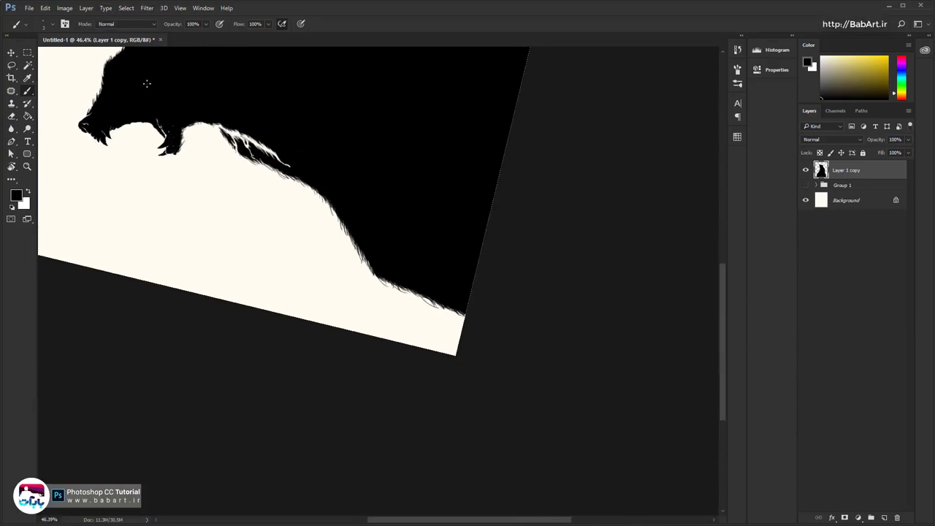
key("r")
left_click(131, 24)
key("b")
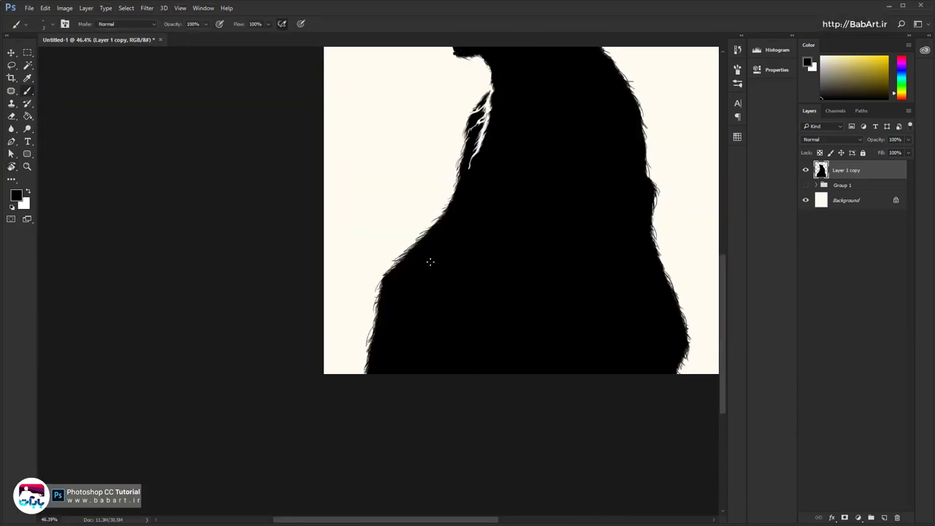
key("ctrl+0")
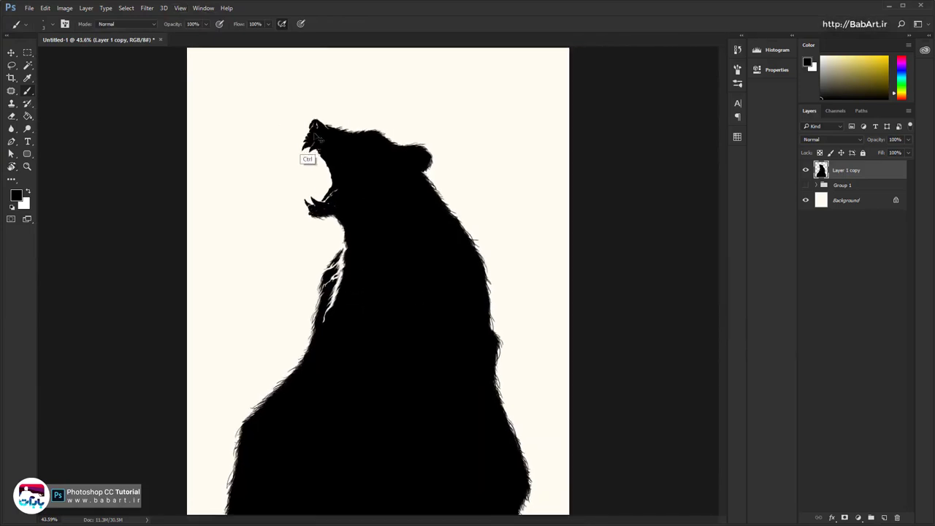
key("ctrl+shift+s")
key("Escape")
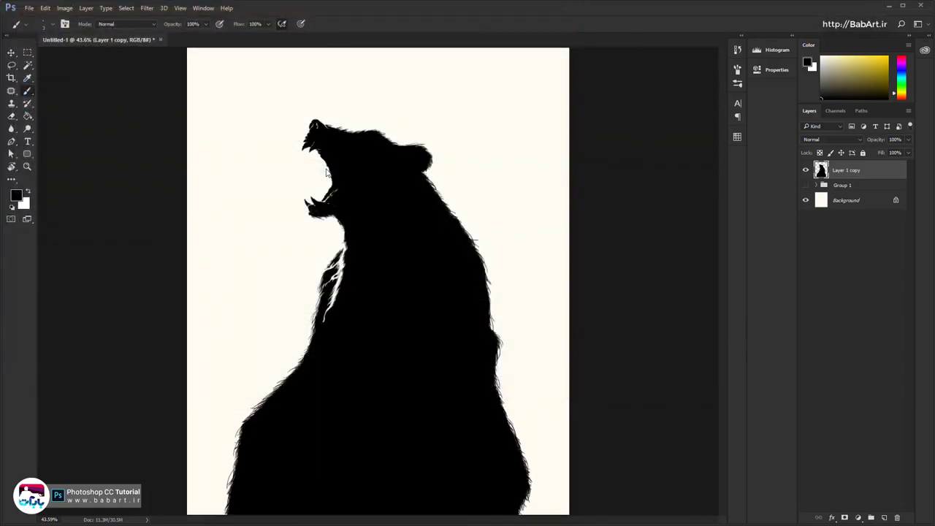
Try thicker 5 px fur strokes between the snout and the forehead, then undo the last ones
scroll(328, 178, "up", 5)
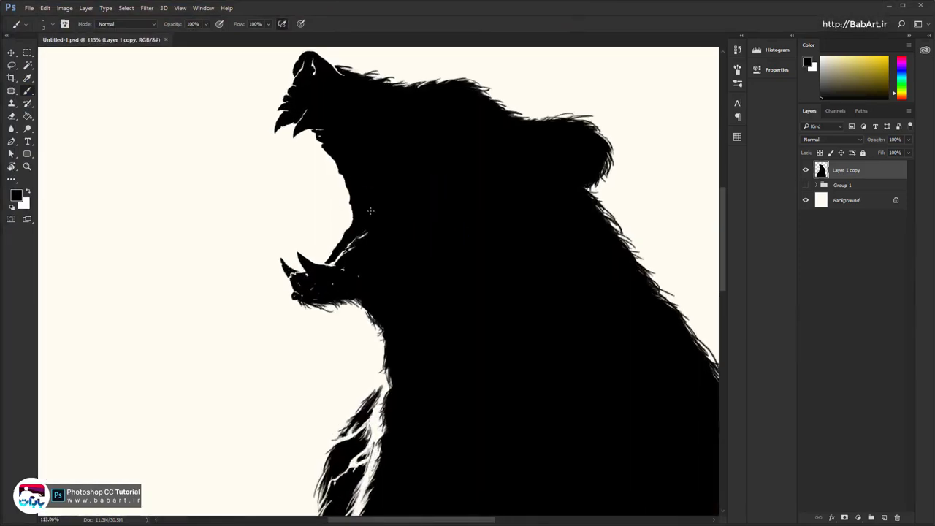
left_click_drag(485, 240, 315, 251)
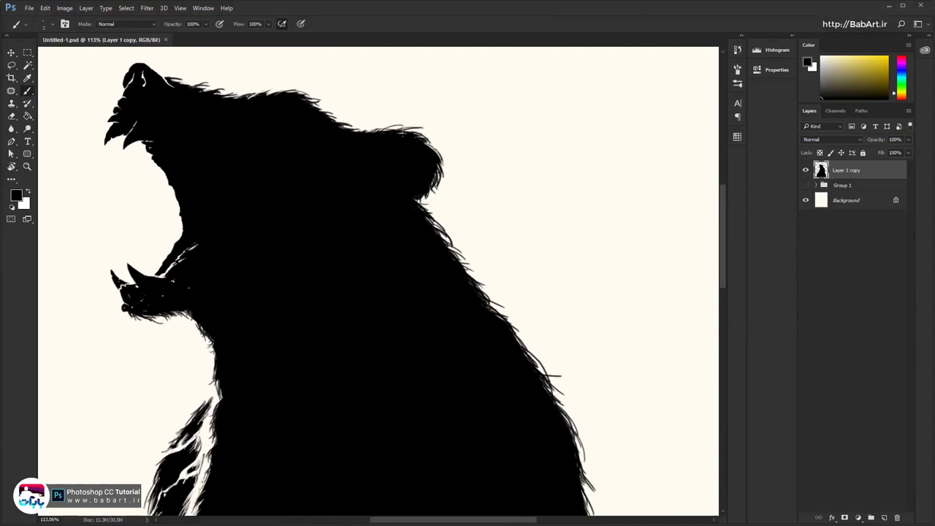
scroll(311, 124, "up", 2)
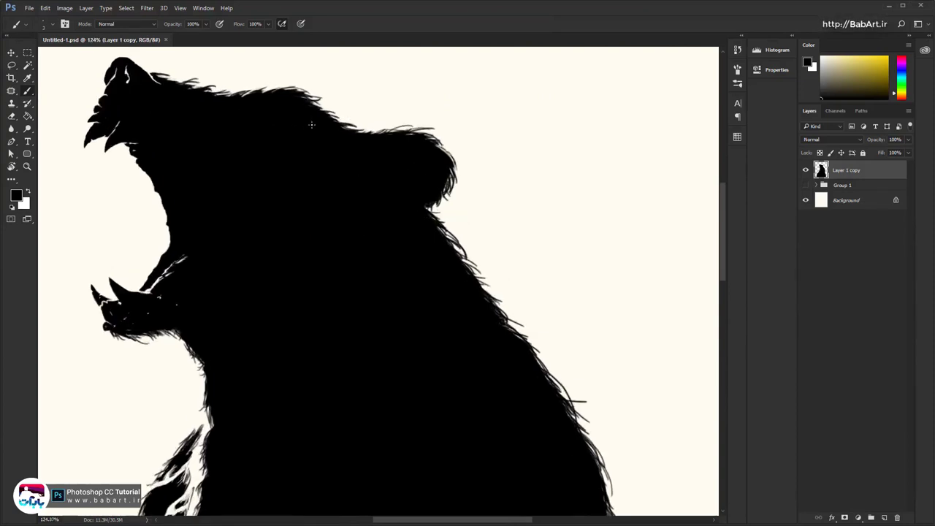
key("r")
mouse_move(303, 249)
left_mouse_down()
mouse_move(251, 267)
mouse_move(290, 404)
mouse_move(341, 193)
left_mouse_up()
key("b")
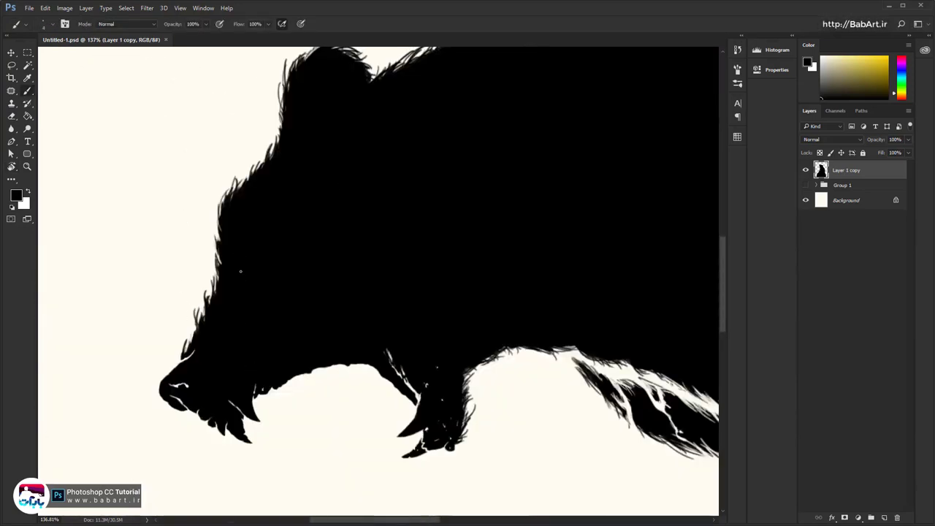
left_click_drag(216, 257, 218, 295)
left_click_drag(213, 258, 211, 297)
left_click_drag(211, 233, 219, 261)
left_click_drag(210, 235, 207, 263)
left_click_drag(205, 270, 206, 319)
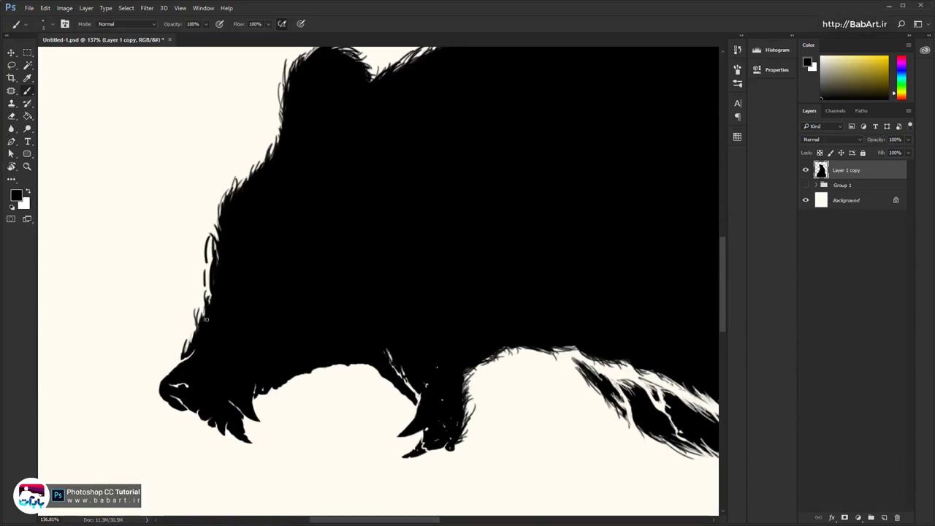
key("ctrl+alt+z")
key("ctrl+alt+z")
key("ctrl+alt+z")
Paint black fur tufts along the forehead and in front of the ear
left_click_drag(210, 233, 217, 257)
left_click_drag(276, 122, 264, 159)
left_click_drag(265, 142, 230, 198)
left_click_drag(314, 202, 275, 205)
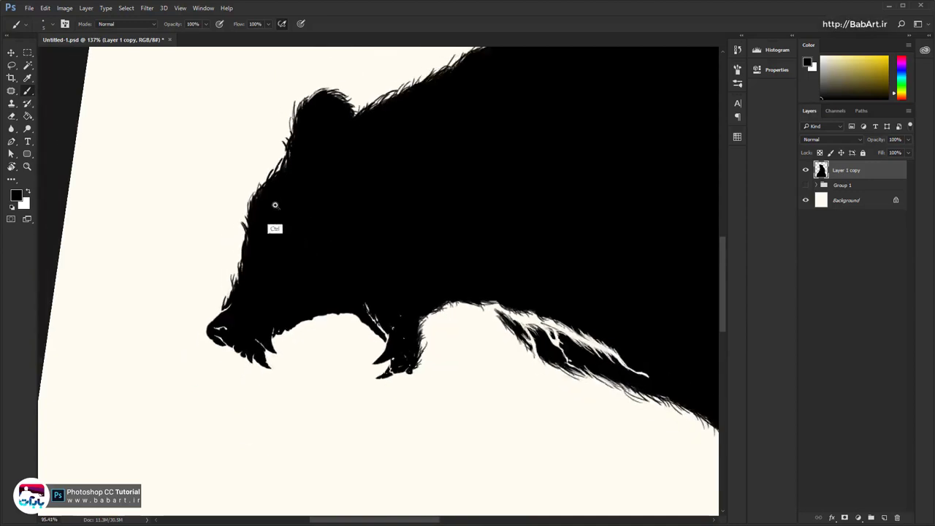
left_click_drag(285, 172, 282, 198)
scroll(281, 198, "up", 3)
mouse_move(205, 279)
left_mouse_down()
mouse_move(240, 235)
mouse_move(179, 292)
left_mouse_up()
left_click_drag(165, 330, 163, 394)
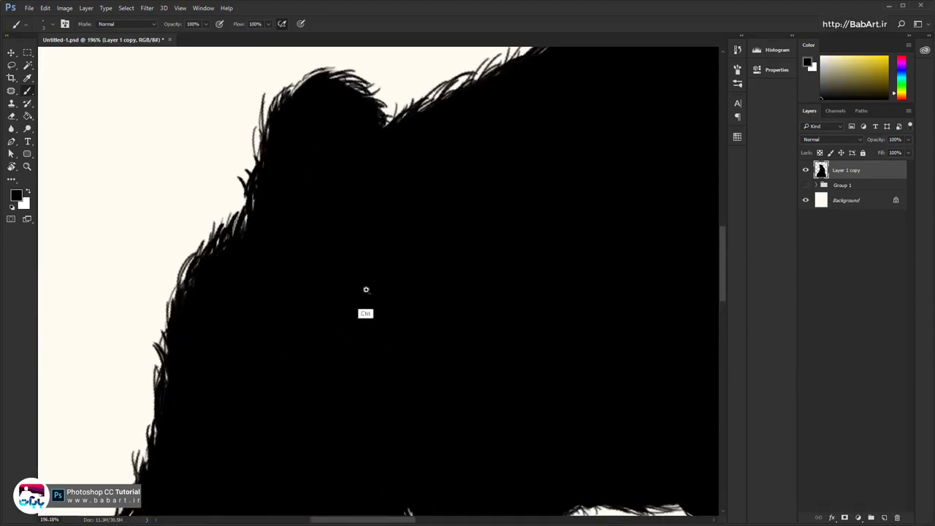
Paint black 3 px fur strokes under the lower jaw and along the throat
mouse_move(365, 290)
left_mouse_down()
mouse_move(290, 232)
mouse_move(314, 329)
left_mouse_up()
scroll(284, 263, "up", 3)
left_click_drag(301, 377, 337, 358)
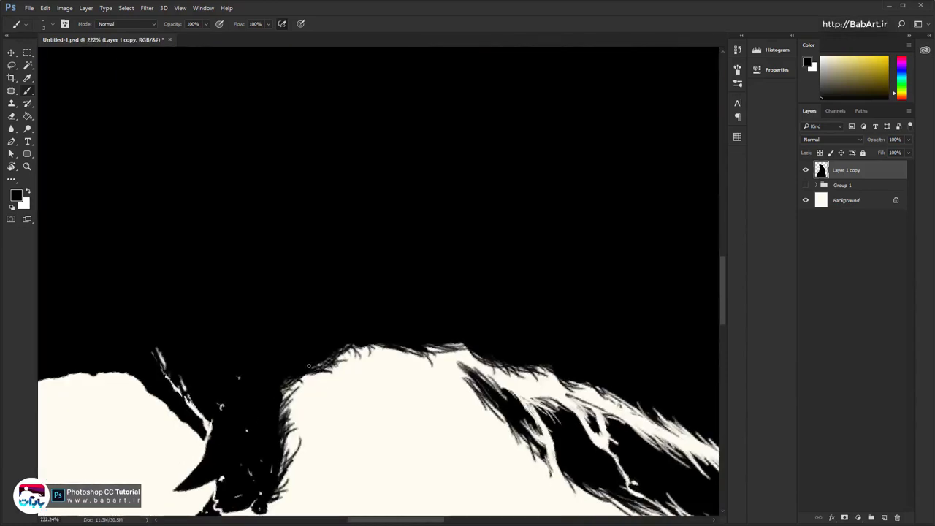
left_click_drag(321, 400, 365, 346)
mouse_move(292, 386)
left_mouse_down()
mouse_move(306, 422)
mouse_move(296, 452)
left_mouse_up()
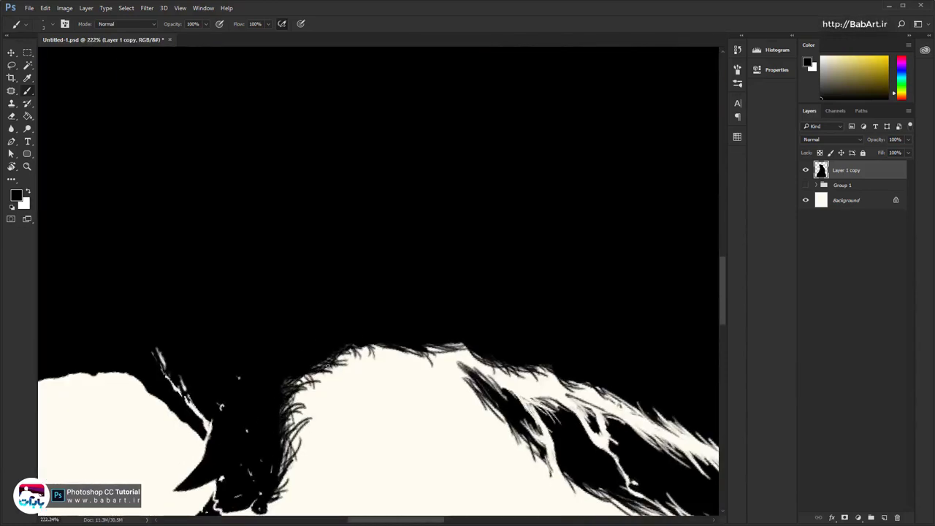
Paint black 3 px fur strokes around the top of the foreleg and beside the light chest gap
left_click_drag(467, 278, 329, 280)
key("r")
mouse_move(396, 227)
left_mouse_down()
mouse_move(448, 373)
mouse_move(444, 303)
left_mouse_up()
left_click_drag(309, 207, 301, 242)
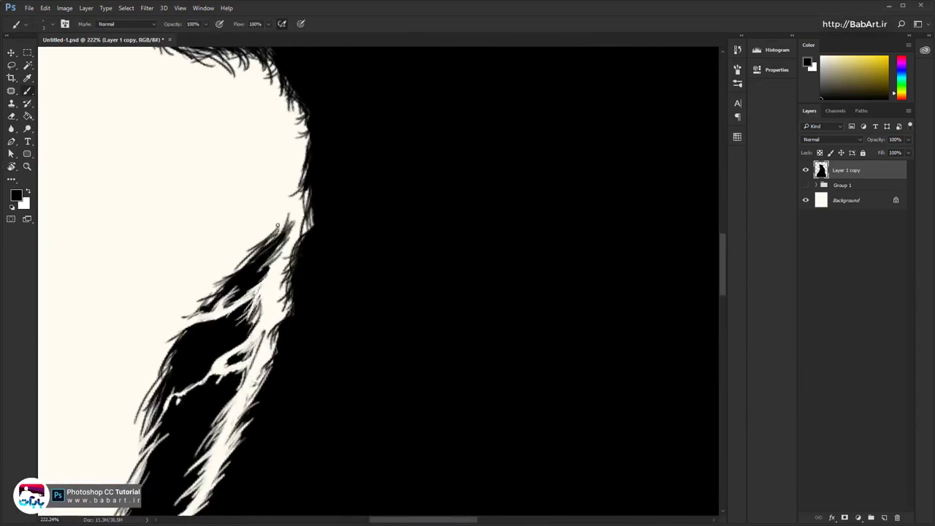
left_click_drag(232, 277, 196, 306)
mouse_move(286, 242)
left_mouse_down()
mouse_move(241, 322)
mouse_move(246, 354)
left_mouse_up()
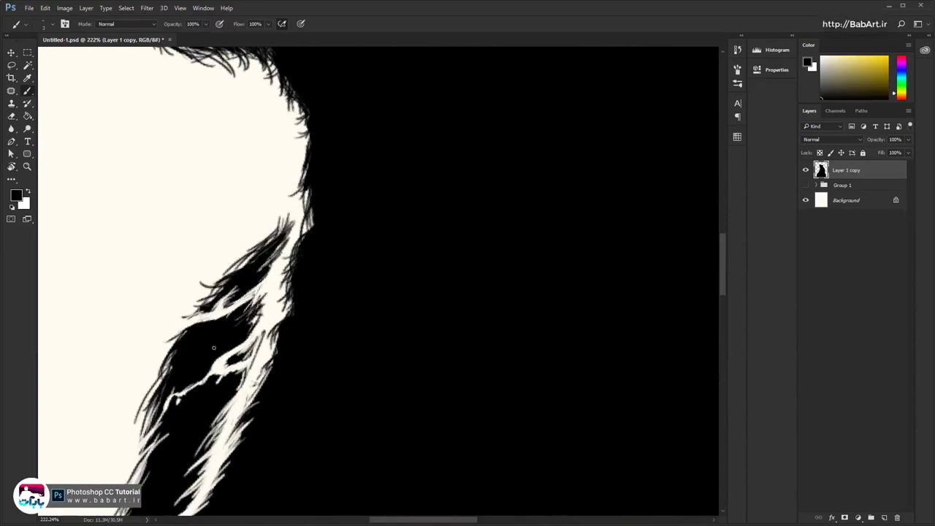
Paint longer black 3 px fur strokes down the foreleg's outer edge
mouse_move(184, 330)
left_mouse_down()
mouse_move(144, 378)
mouse_move(147, 390)
left_mouse_up()
left_click_drag(202, 392, 211, 301)
left_click_drag(174, 349, 142, 399)
left_click_drag(154, 385, 119, 412)
left_click_drag(151, 399, 195, 297)
mouse_move(297, 238)
left_mouse_down()
mouse_move(249, 321)
mouse_move(228, 312)
left_mouse_up()
left_click_drag(295, 191, 262, 250)
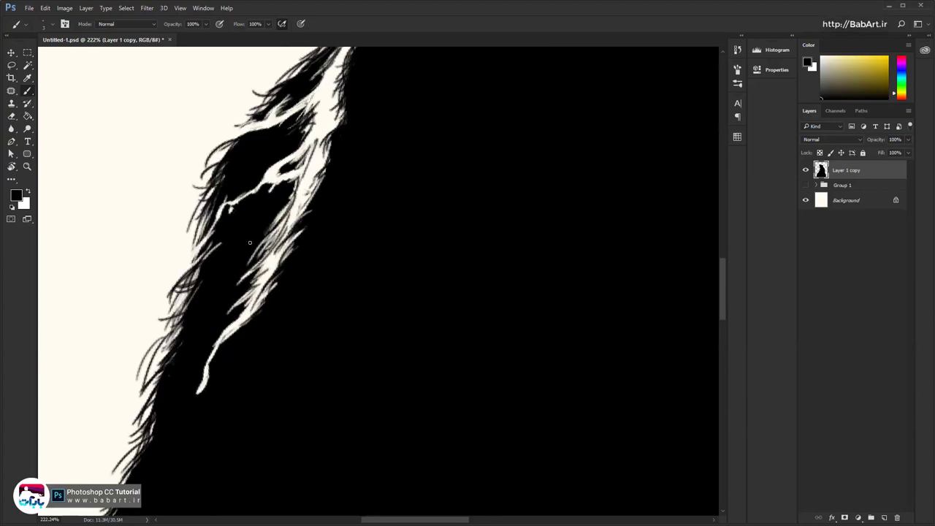
left_click_drag(325, 169, 294, 203)
left_click_drag(154, 448, 199, 340)
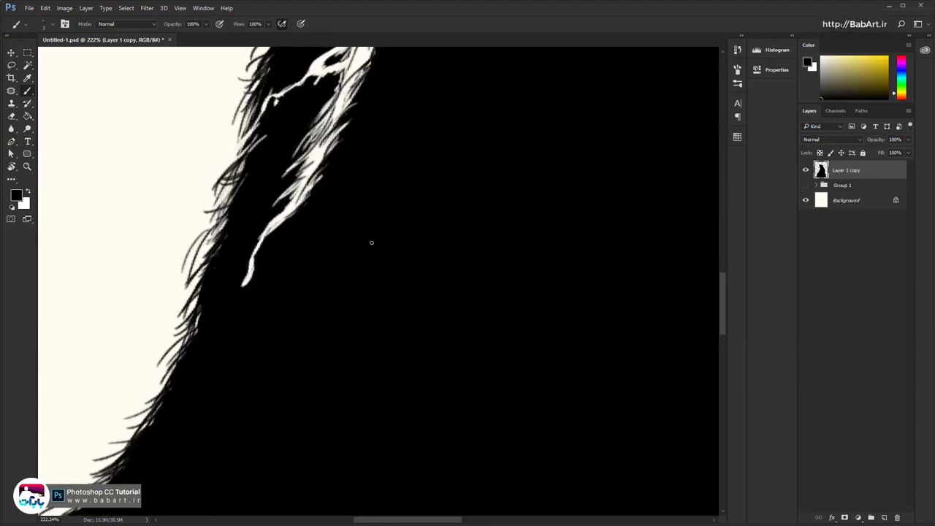
Hide the Background layer so that the bear sits on transparency
left_click_drag(371, 243, 274, 445)
left_click_drag(299, 282, 238, 279)
left_click_drag(261, 211, 167, 420)
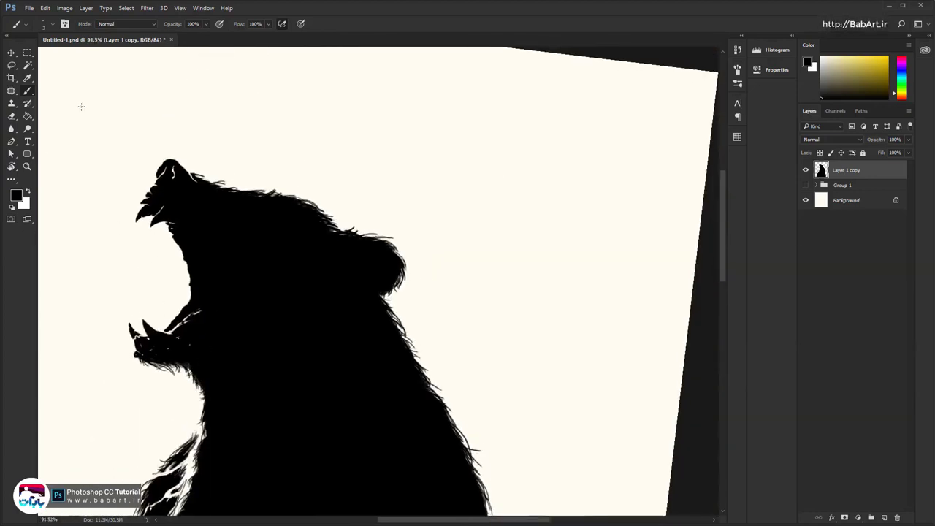
left_click(807, 201)
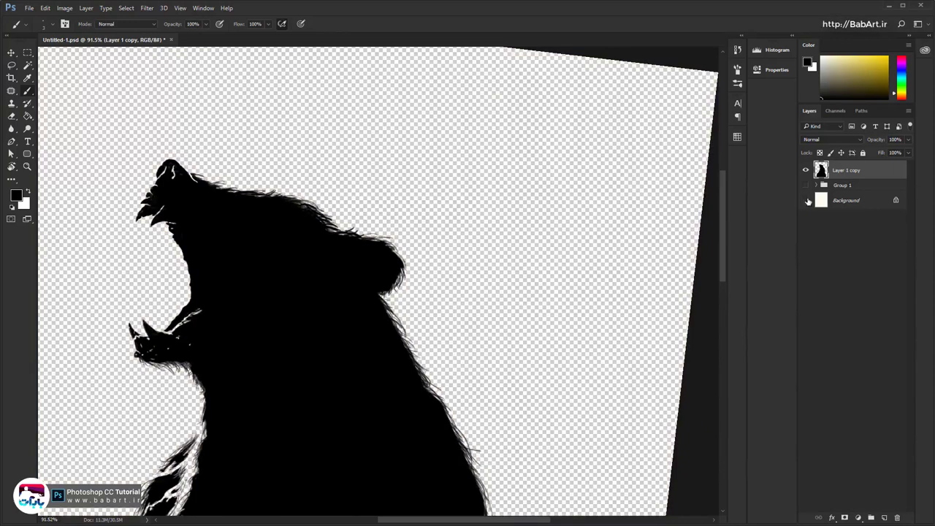
Show the Background layer again and paint black saliva drops and a short strand inside the open mouth with the 3 px brush
left_click_drag(293, 417, 363, 329)
left_click(806, 200)
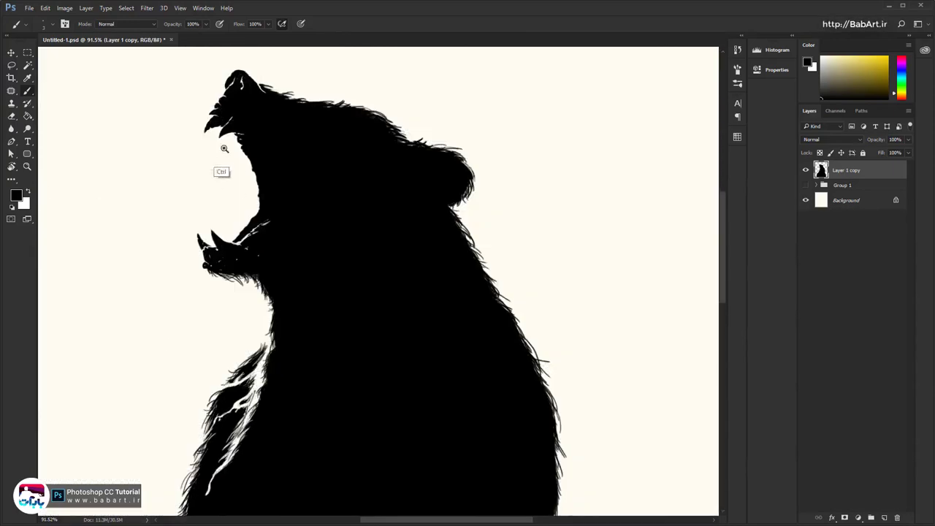
left_click_drag(225, 149, 285, 149)
left_click_drag(219, 143, 226, 254)
left_click_drag(201, 200, 217, 201)
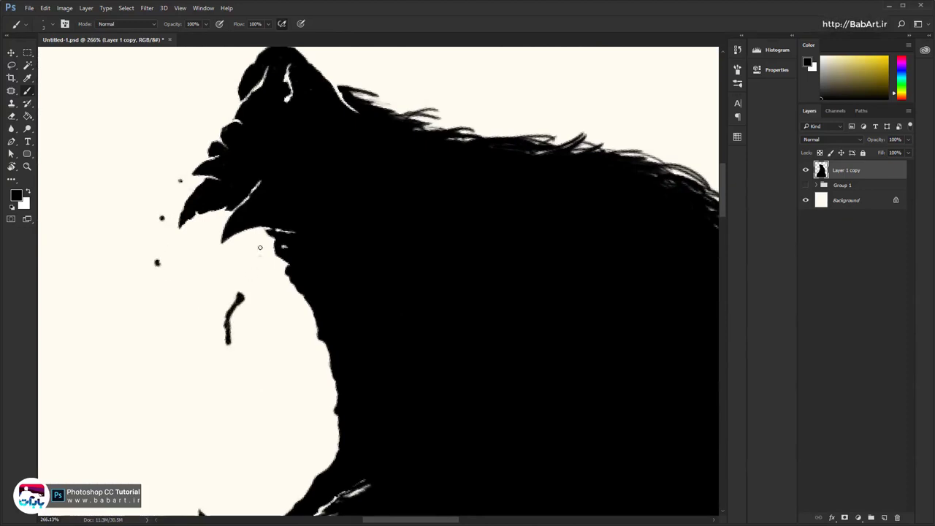
left_click_drag(243, 308, 227, 233)
left_click(114, 277)
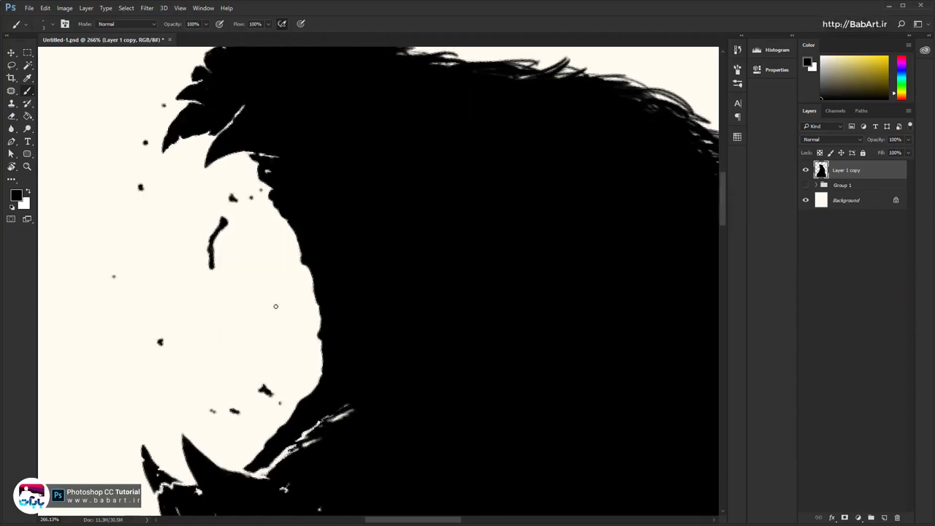
scroll(232, 299, "down", 3)
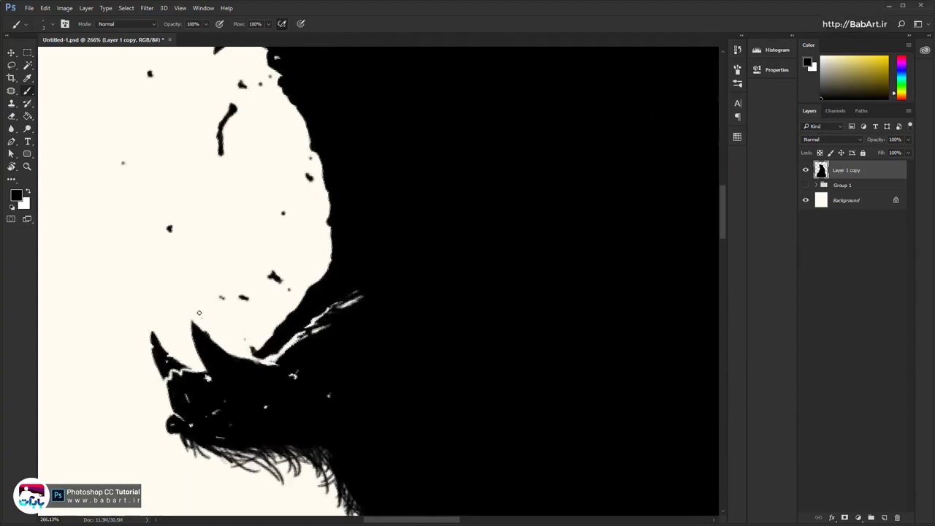
scroll(137, 296, "down", 3)
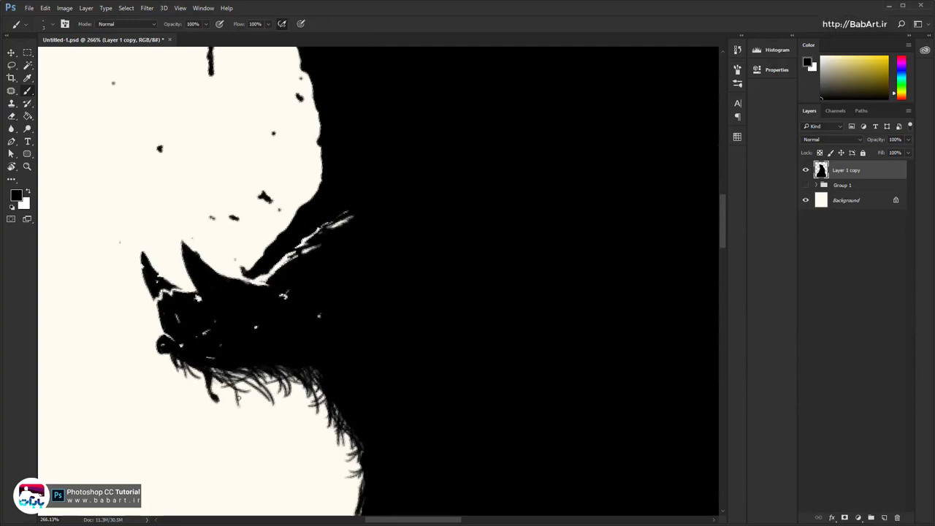
Paint black drool strands hanging from the lower jaw, including a thin forked one reaching the throat
mouse_move(237, 396)
left_mouse_down()
mouse_move(281, 444)
mouse_move(234, 374)
left_mouse_up()
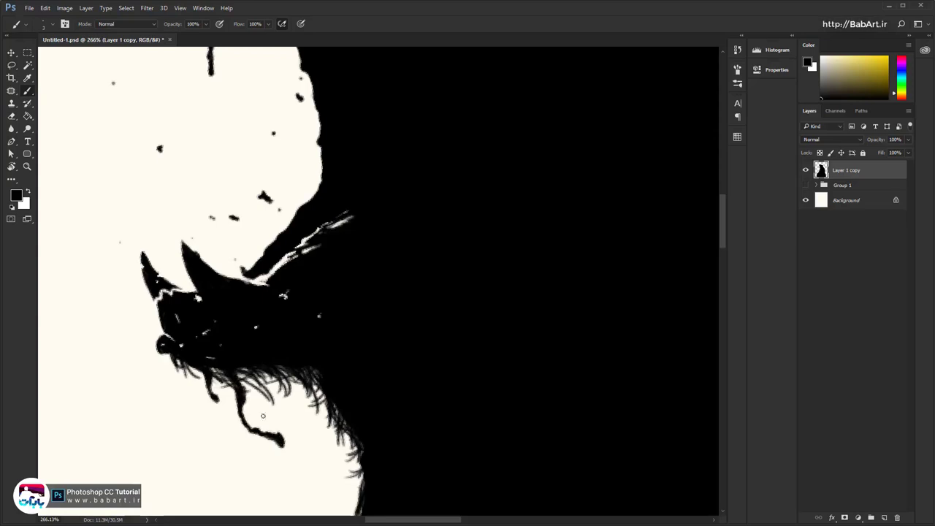
mouse_move(268, 442)
left_mouse_down()
mouse_move(260, 398)
mouse_move(262, 425)
mouse_move(252, 427)
left_mouse_up()
mouse_move(256, 382)
left_mouse_down()
mouse_move(160, 273)
mouse_move(290, 417)
left_mouse_up()
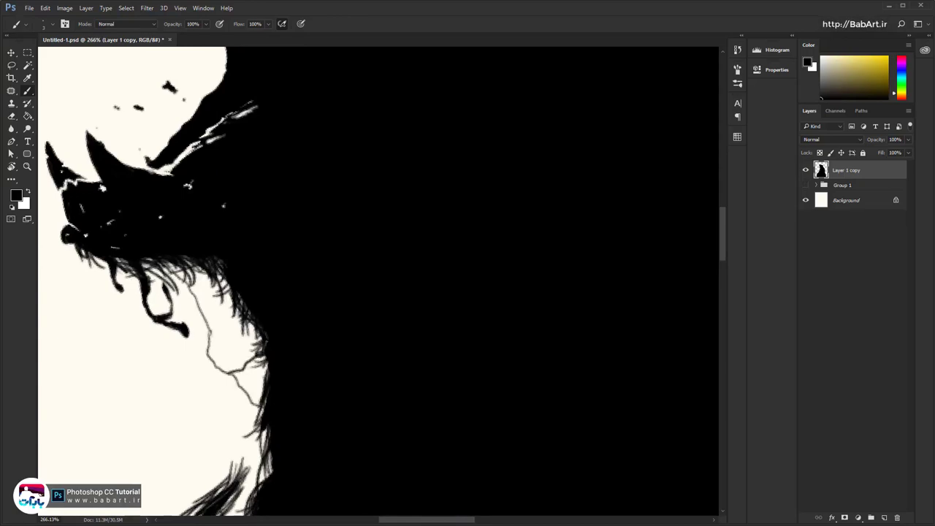
left_click_drag(262, 344, 251, 357)
Thicken the thin forked strand between jaw and throat and add a short branch, reducing the brush to 1 px
key("r")
mouse_move(344, 354)
left_mouse_down()
mouse_move(319, 234)
mouse_move(442, 358)
left_mouse_up()
left_click_drag(444, 374, 262, 209)
left_click_drag(224, 237, 240, 287)
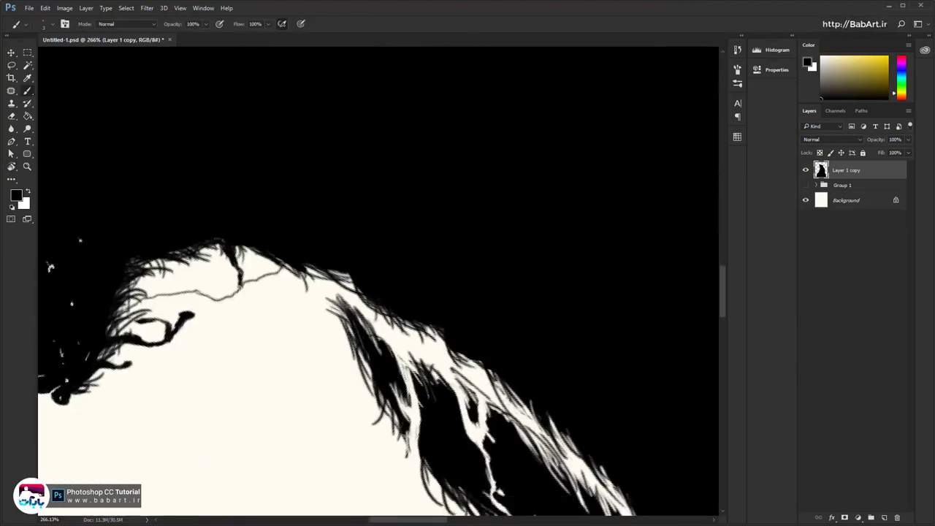
left_click_drag(277, 316, 325, 311)
mouse_move(281, 203)
left_mouse_down()
mouse_move(208, 242)
mouse_move(202, 255)
mouse_move(136, 273)
mouse_move(109, 260)
left_mouse_up()
mouse_move(177, 267)
left_mouse_down()
mouse_move(362, 203)
mouse_move(228, 207)
left_mouse_up()
key("bracketleft")
key("bracketleft")
left_click_drag(277, 201, 325, 217)
mouse_move(311, 198)
left_mouse_down()
mouse_move(207, 205)
mouse_move(128, 247)
left_mouse_up()
mouse_move(164, 227)
left_mouse_down()
mouse_move(235, 176)
mouse_move(180, 209)
left_mouse_up()
Paint a detached wavy saliva strand with the 1 px brush in the empty space beneath the jaw's drool
key("space")
left_click_drag(288, 311, 252, 257)
left_click_drag(300, 193, 267, 320)
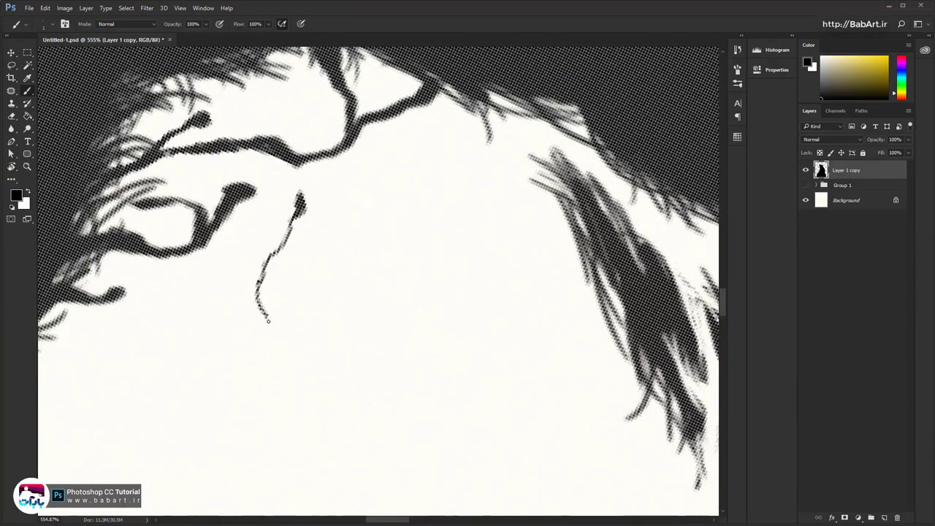
left_click_drag(284, 274, 300, 192)
left_click_drag(363, 288, 307, 307)
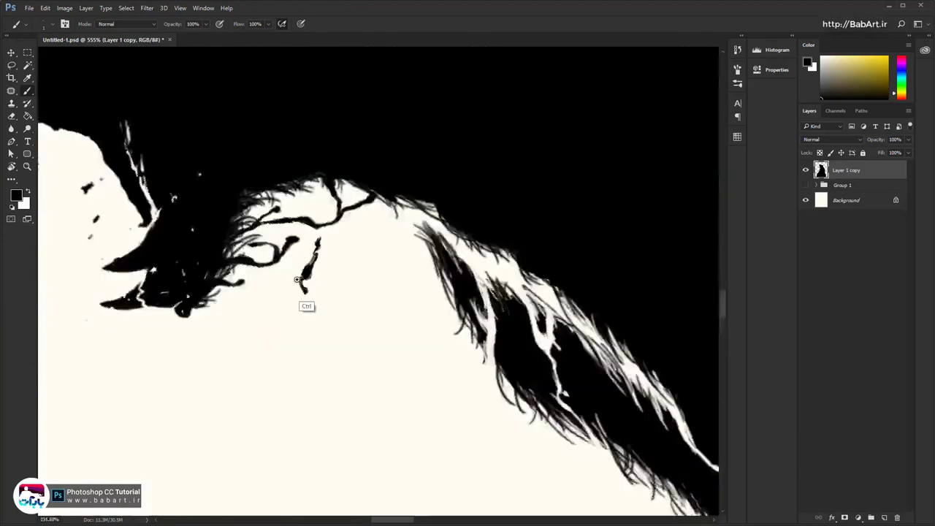
Enlarge the brush to 2 px and dot black saliva drops between the detached strand, the throat and the foreleg
key("r")
mouse_move(360, 233)
left_mouse_down()
mouse_move(397, 232)
mouse_move(409, 241)
left_mouse_up()
left_click_drag(347, 184, 409, 191)
key("]")
key("]")
mouse_move(372, 227)
left_mouse_down()
mouse_move(360, 217)
mouse_move(220, 225)
left_mouse_up()
right_click(335, 222)
left_click(341, 213)
left_click(202, 160)
key("r")
left_click_drag(331, 149, 381, 143)
left_click_drag(392, 248, 295, 305)
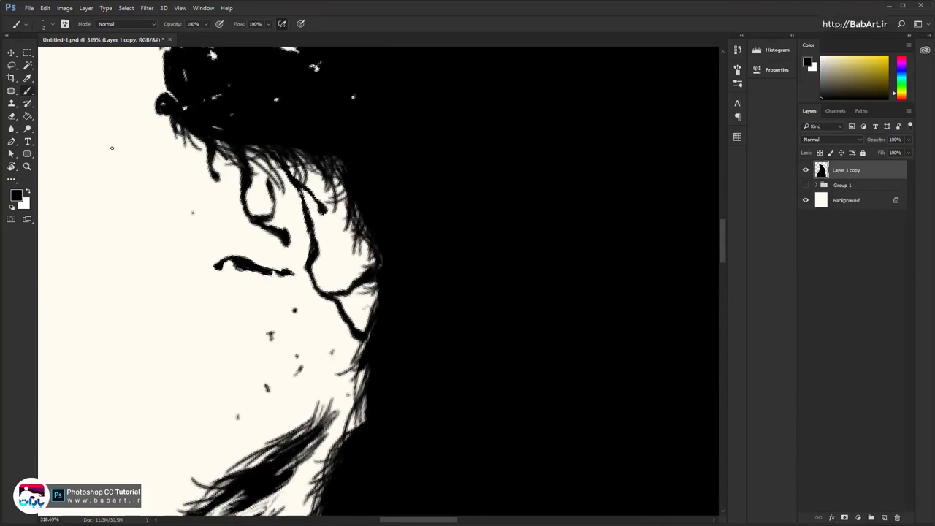
Scatter more small black specks around the drool strands below the jaw and beside the throat
left_click_drag(337, 271, 252, 265)
left_click_drag(305, 221, 193, 293)
left_click_drag(193, 294, 311, 292)
left_click_drag(292, 322, 290, 238)
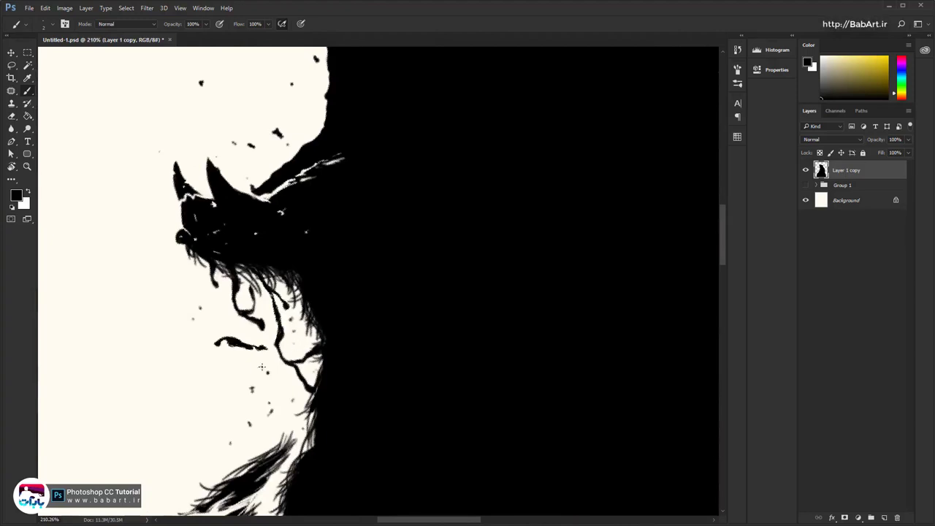
scroll(235, 354, "up", 1)
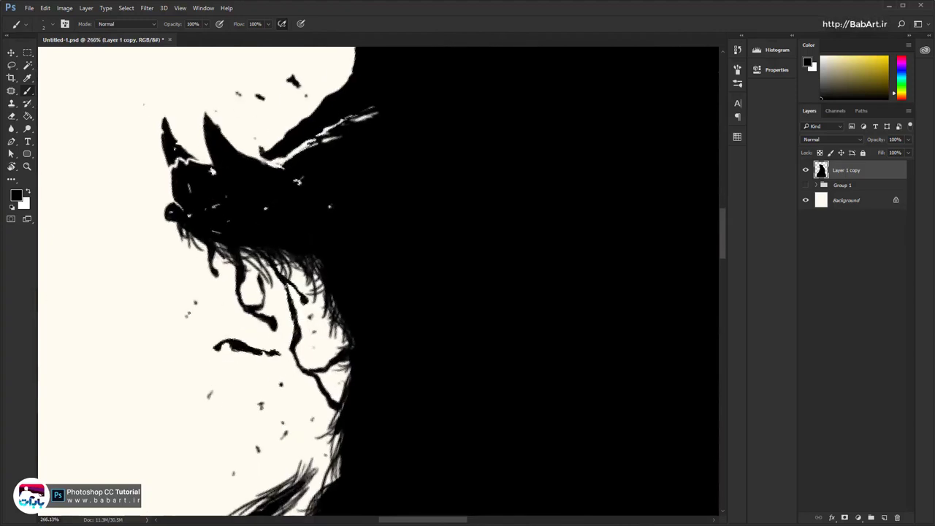
Switch to the Eraser, raise its hardness to about 97% and reduce its size to 9 px
left_click(11, 116)
right_click(108, 160)
left_click_drag(222, 212, 221, 212)
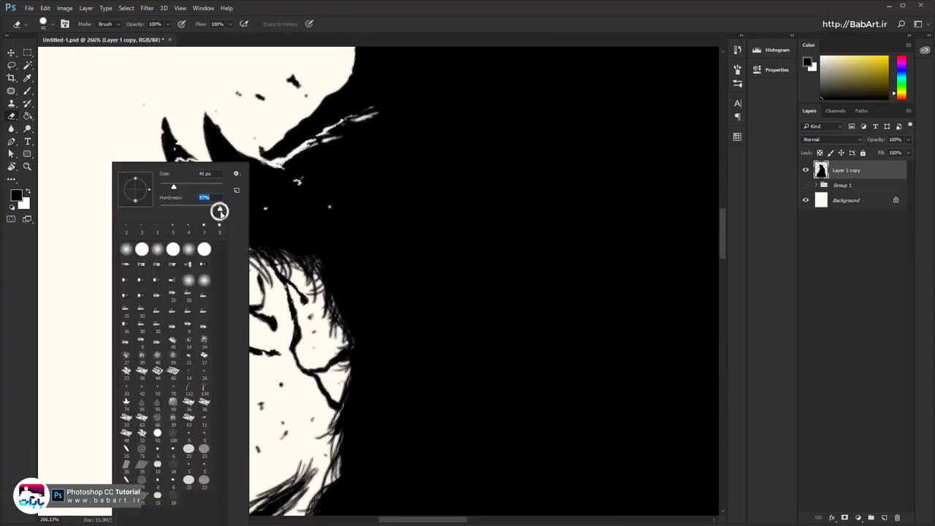
left_click_drag(173, 188, 164, 187)
key("Return")
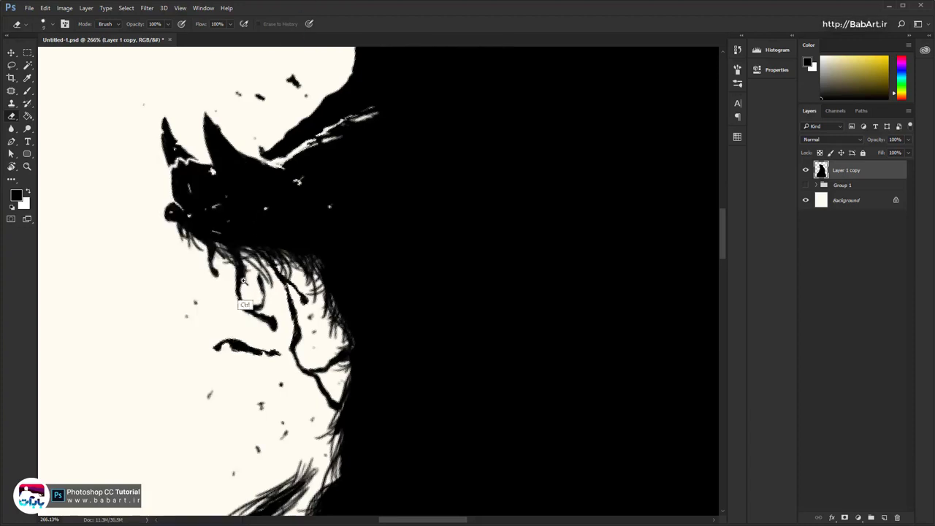
Trim the edges of the detached saliva strand below the jaw with a 1 px eraser
left_click_drag(243, 281, 287, 292)
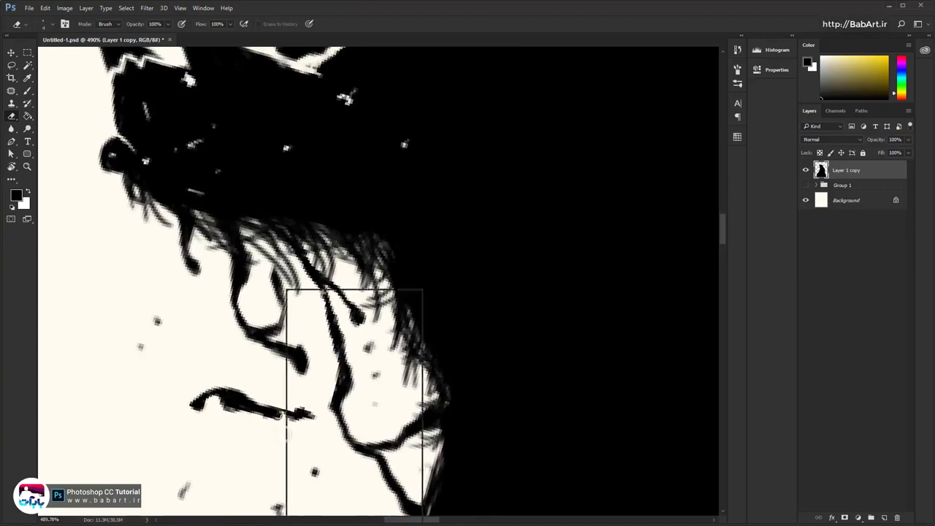
scroll(244, 389, "up", 3)
mouse_move(303, 356)
left_mouse_down()
mouse_move(149, 332)
mouse_move(113, 333)
left_mouse_up()
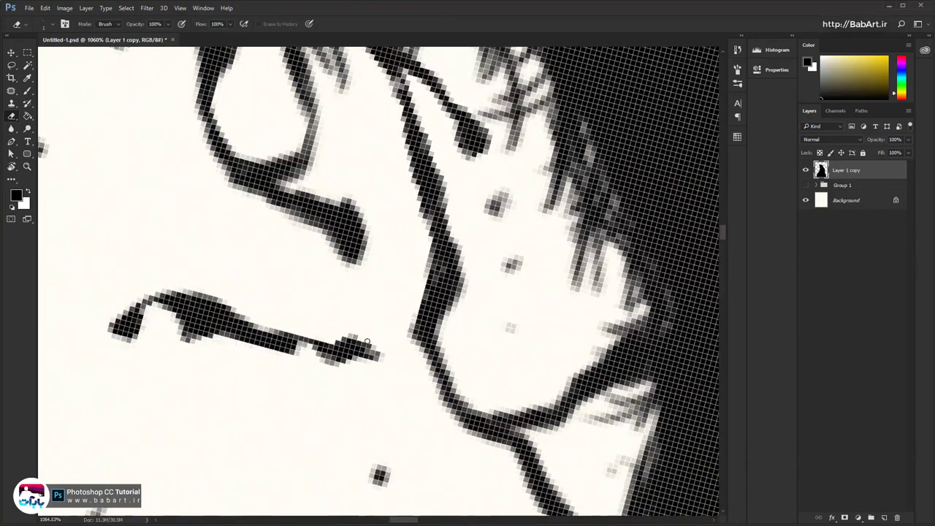
Erase the rough pixels along the drool strands below the bear's lower jaw to thin and smooth their edges
scroll(235, 344, "down", 5)
scroll(245, 219, "up", 4)
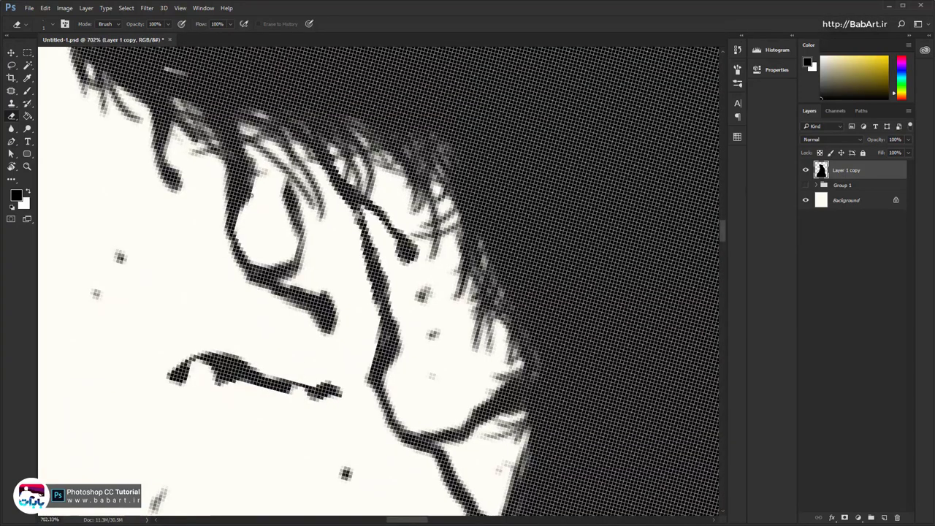
left_click_drag(243, 259, 300, 244)
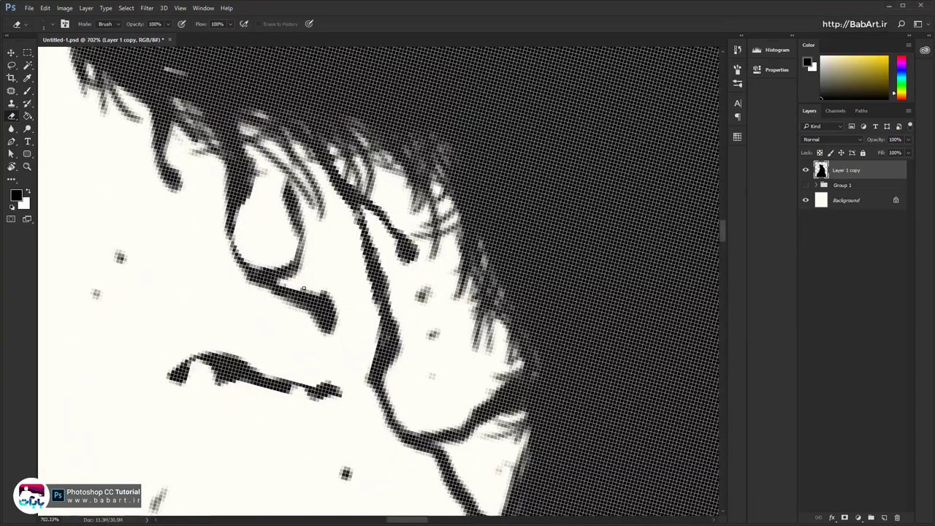
left_click_drag(304, 287, 281, 282)
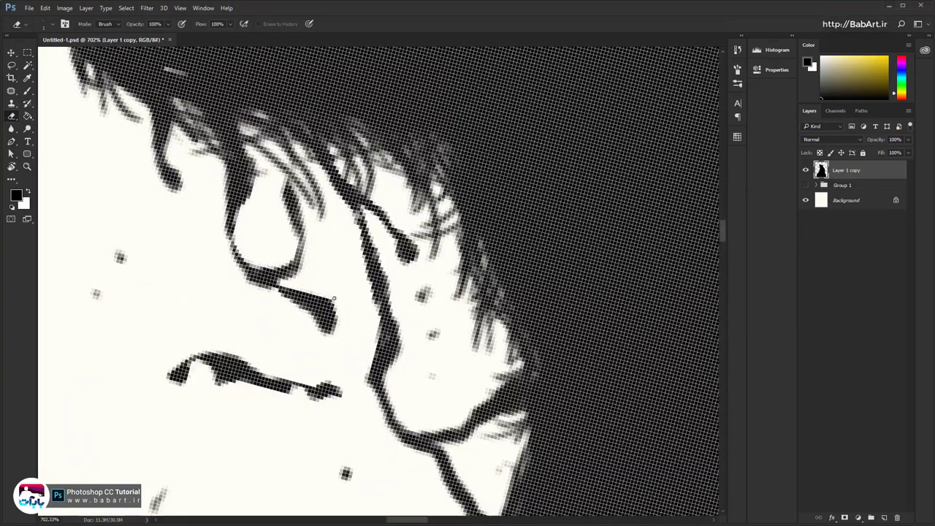
mouse_move(168, 132)
left_mouse_down()
mouse_move(165, 154)
mouse_move(179, 167)
left_mouse_up()
left_click_drag(272, 294, 74, 305)
mouse_move(162, 217)
left_mouse_down()
mouse_move(200, 337)
mouse_move(175, 354)
mouse_move(151, 280)
left_mouse_up()
mouse_move(168, 304)
left_mouse_down()
mouse_move(187, 350)
mouse_move(176, 340)
left_mouse_up()
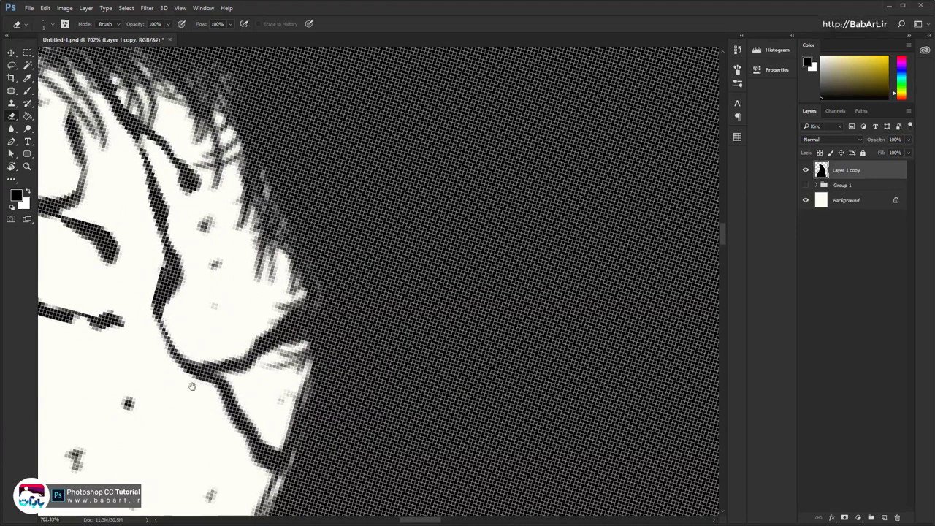
mouse_move(191, 386)
left_mouse_down()
mouse_move(139, 297)
mouse_move(184, 323)
mouse_move(188, 354)
left_mouse_up()
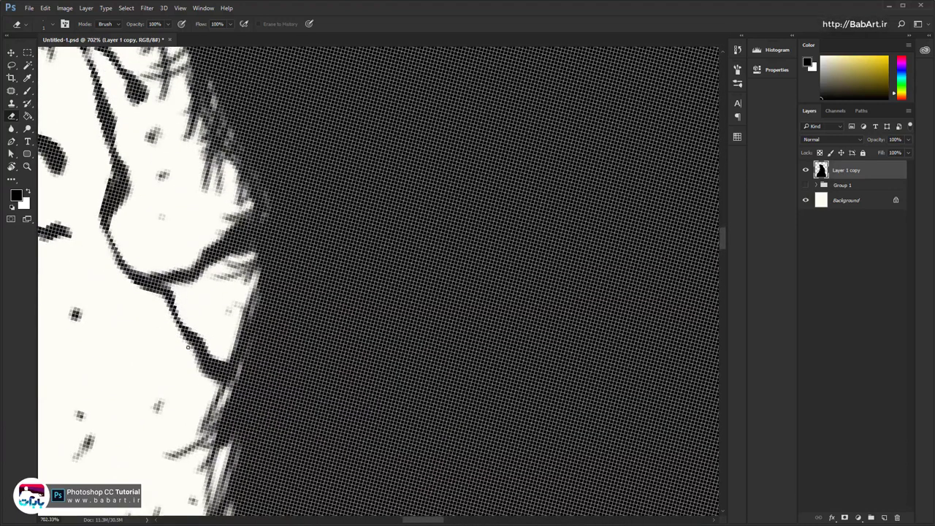
Rotate the canvas view and refine the edges of the remaining drool strands beside the throat with the Eraser
key("r")
mouse_move(111, 175)
left_mouse_down()
mouse_move(172, 392)
mouse_move(284, 430)
left_mouse_up()
mouse_move(285, 429)
left_mouse_down()
mouse_move(272, 252)
mouse_move(292, 286)
left_mouse_up()
mouse_move(291, 245)
left_mouse_down()
mouse_move(311, 284)
mouse_move(309, 309)
left_mouse_up()
mouse_move(358, 296)
left_mouse_down()
mouse_move(277, 342)
mouse_move(256, 339)
left_mouse_up()
key("r")
left_click_drag(340, 244, 394, 235)
mouse_move(417, 219)
left_mouse_down()
mouse_move(372, 210)
mouse_move(338, 351)
left_mouse_up()
mouse_move(338, 350)
left_mouse_down()
mouse_move(353, 357)
mouse_move(347, 299)
left_mouse_up()
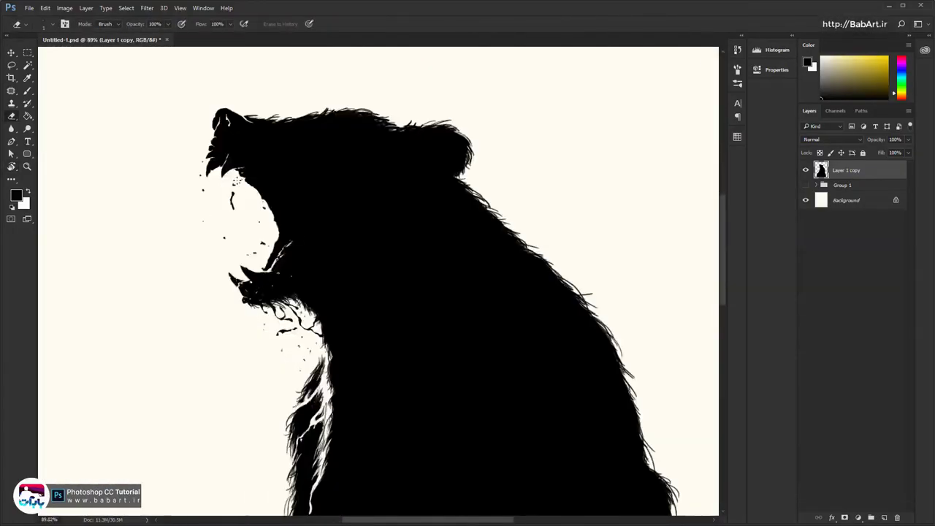
Thin the long saliva drip inside the open mouth and trim the small droplet above it with the Eraser
left_click_drag(217, 203, 296, 239)
mouse_move(352, 191)
left_mouse_down()
mouse_move(341, 230)
mouse_move(349, 239)
mouse_move(327, 236)
mouse_move(322, 261)
mouse_move(343, 287)
left_mouse_up()
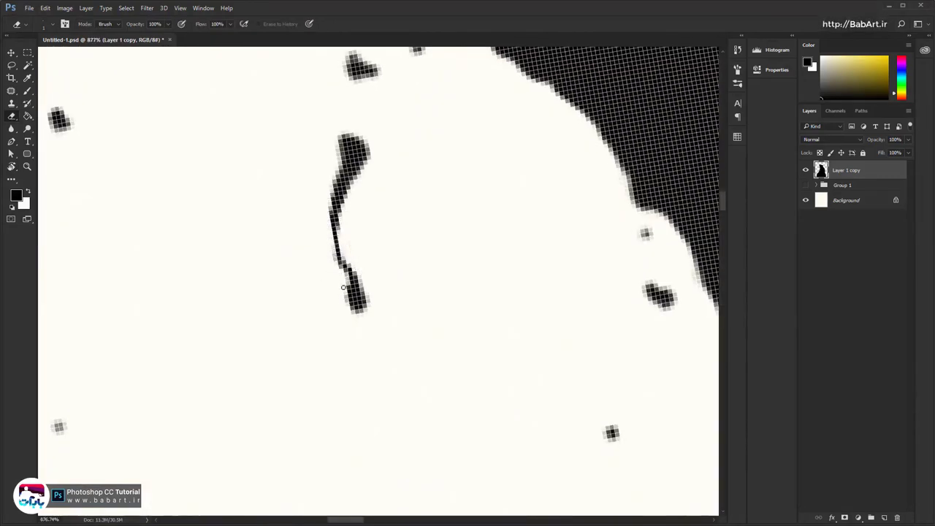
left_click_drag(345, 187, 336, 152)
scroll(333, 176, "down", 6)
scroll(294, 253, "up", 7)
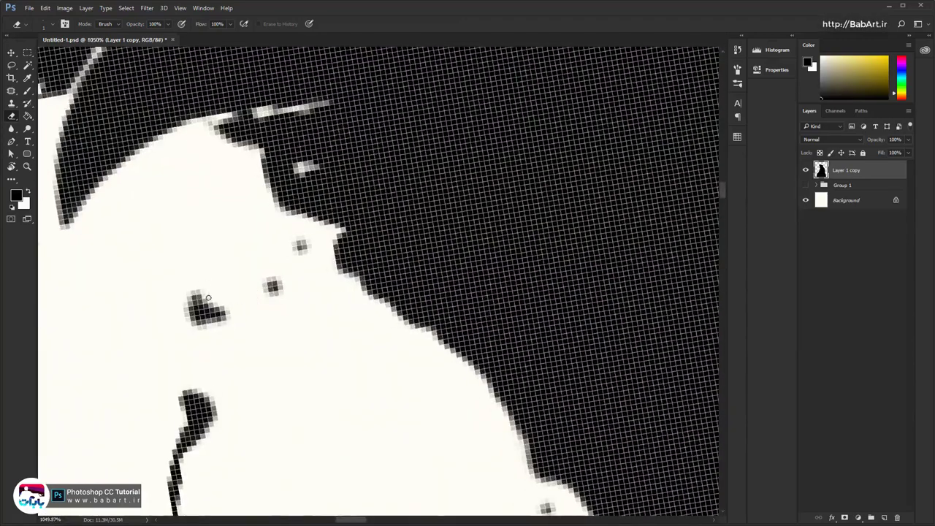
mouse_move(207, 298)
left_mouse_down()
mouse_move(190, 321)
mouse_move(231, 309)
left_mouse_up()
scroll(329, 317, "down", 5)
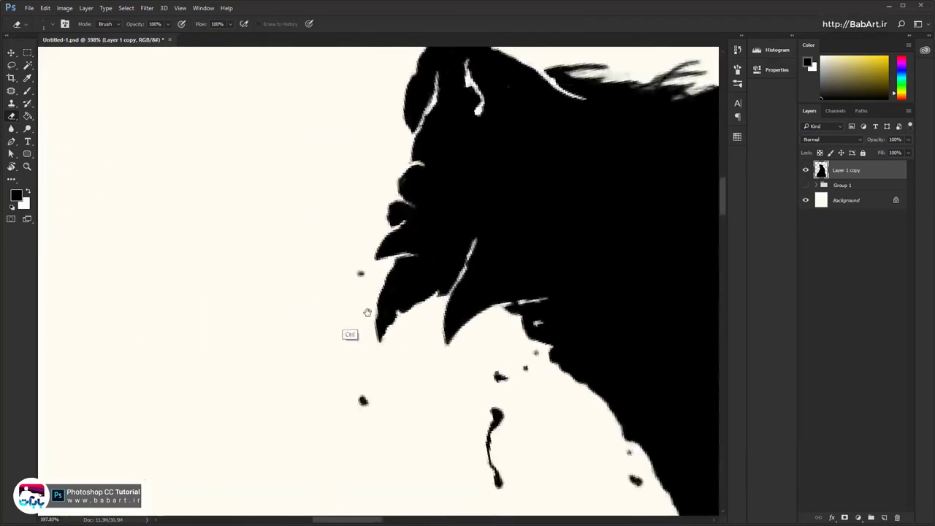
Clean up the edges of the small droplets around the upper teeth and inside the open mouth with the Eraser
scroll(367, 312, "up", 4)
left_click_drag(316, 293, 316, 271)
mouse_move(328, 120)
left_mouse_down()
mouse_move(337, 94)
mouse_move(349, 139)
left_mouse_up()
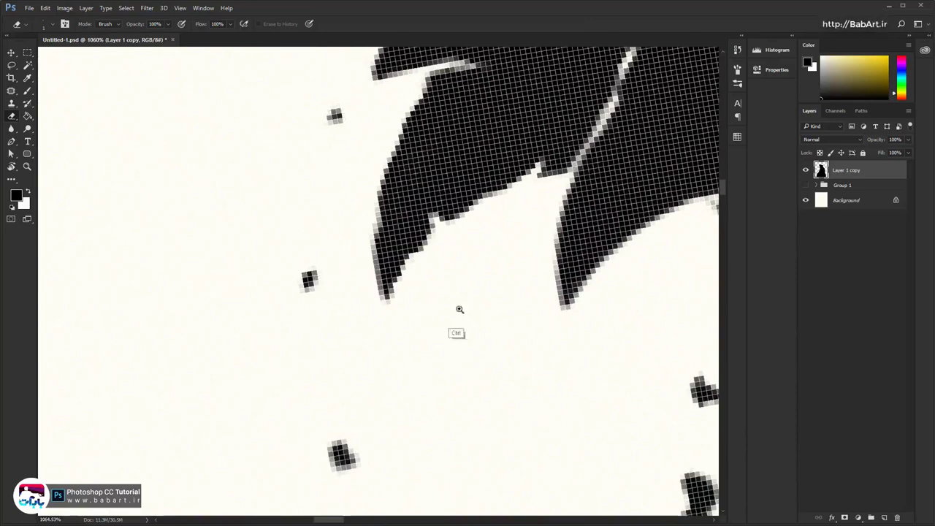
left_click_drag(460, 311, 401, 307)
left_click_drag(203, 290, 285, 290)
mouse_move(161, 220)
left_mouse_down()
mouse_move(305, 300)
mouse_move(249, 268)
left_mouse_up()
left_click_drag(467, 303, 227, 336)
mouse_move(525, 380)
left_mouse_down()
mouse_move(356, 334)
mouse_move(391, 315)
left_mouse_up()
left_click_drag(338, 352, 324, 390)
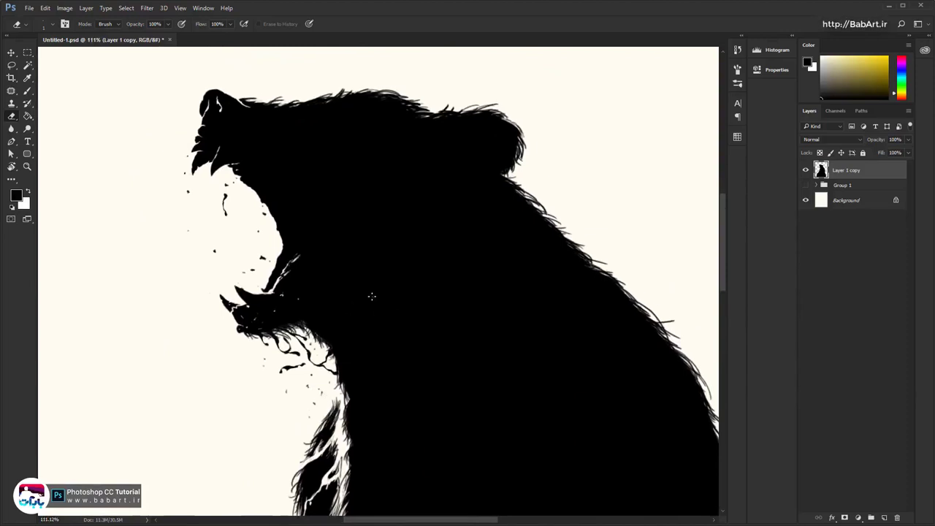
Reset the canvas rotation and save the document
scroll(325, 214, "down", 8)
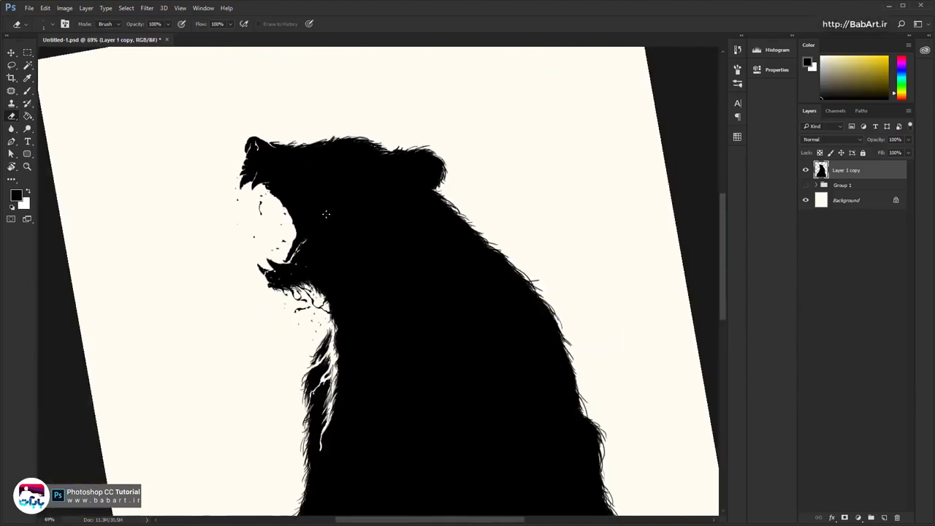
key("r")
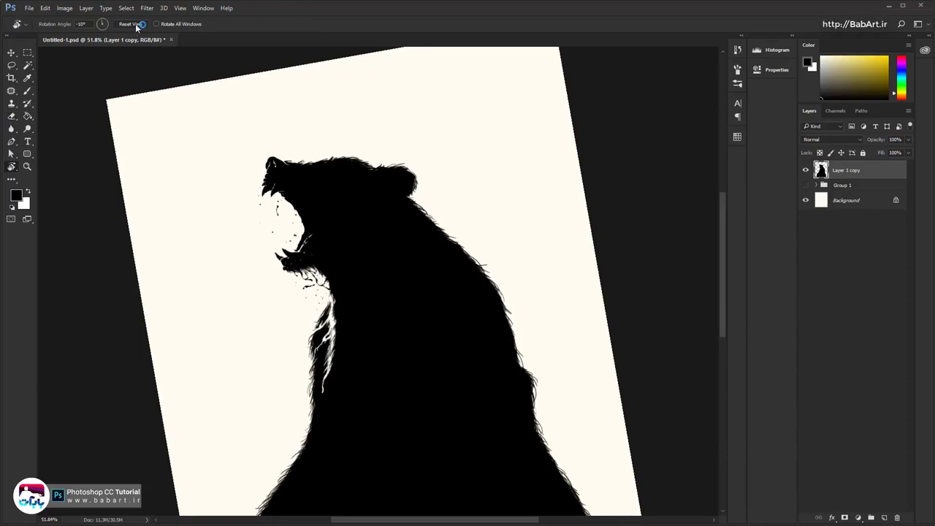
left_click(132, 24)
key("e")
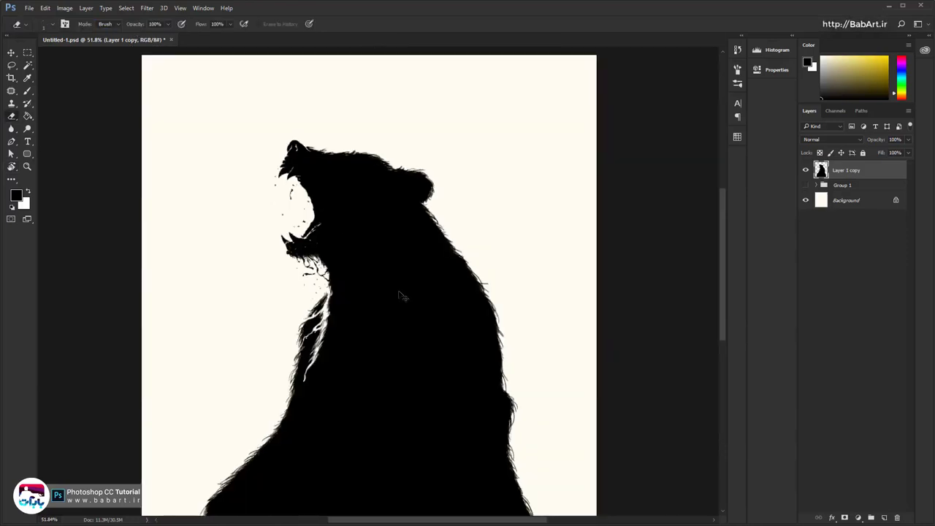
key("ctrl+s")
key("ctrl+minus")
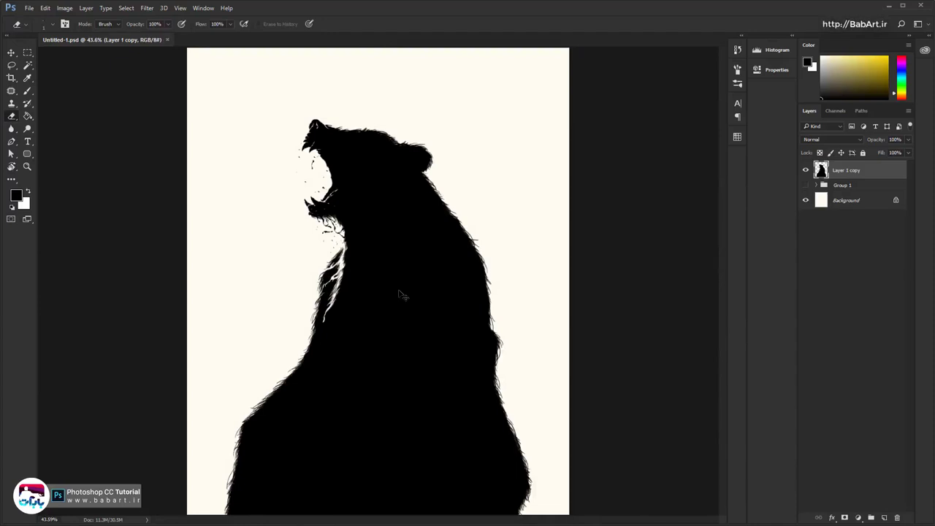
Add a new layer above the bear silhouette and clip it to Layer 1 copy for brush painting
key("b")
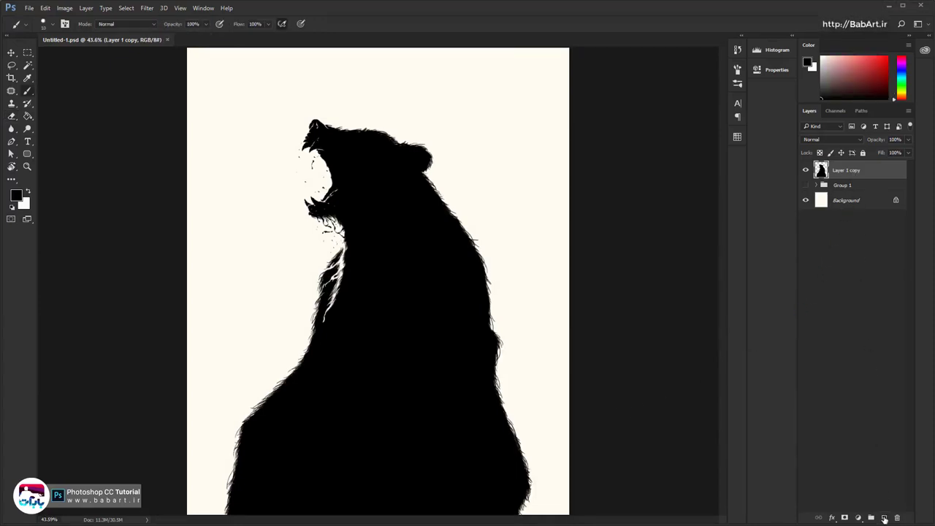
left_click(883, 517)
right_click(856, 175)
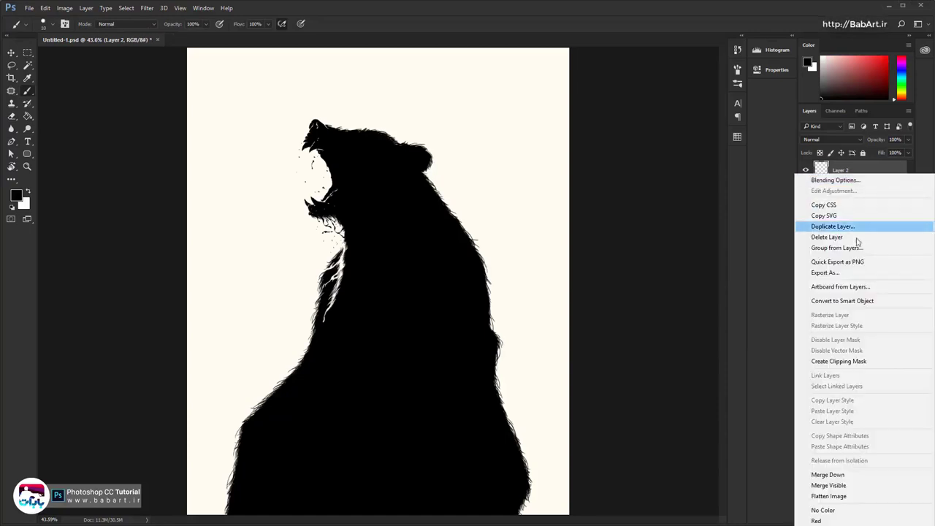
left_click(833, 362)
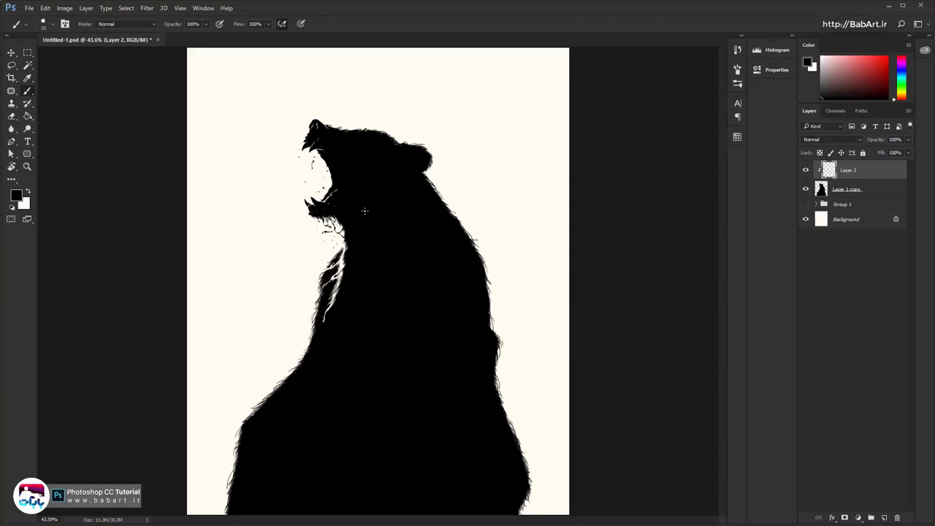
Pick the light grey-blue swatch as foreground color and set up a hard round brush at 105 px
scroll(363, 210, "up", 6)
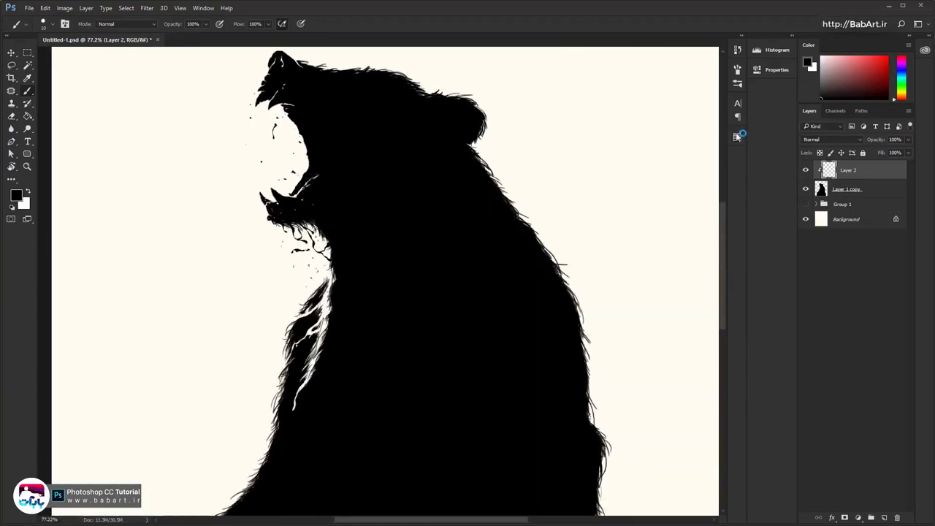
left_click(737, 136)
left_click(692, 248)
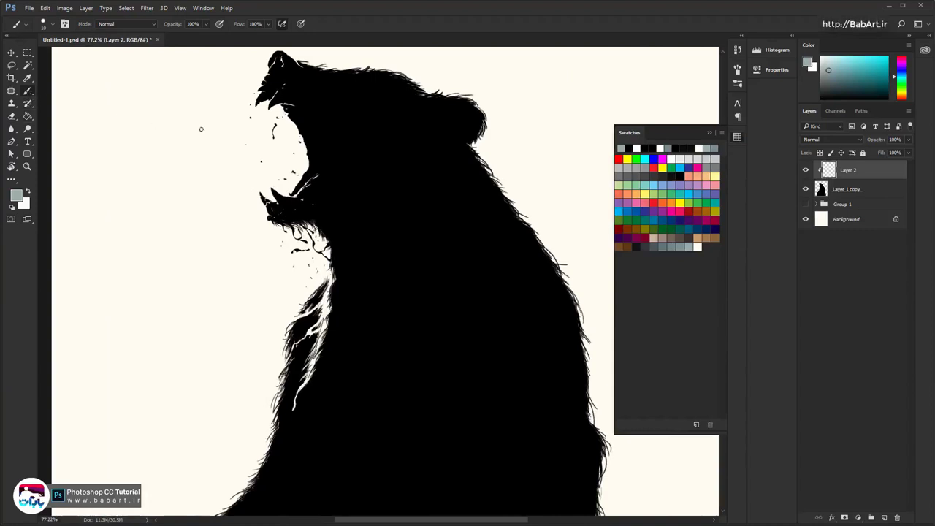
right_click(320, 138)
left_click(352, 222)
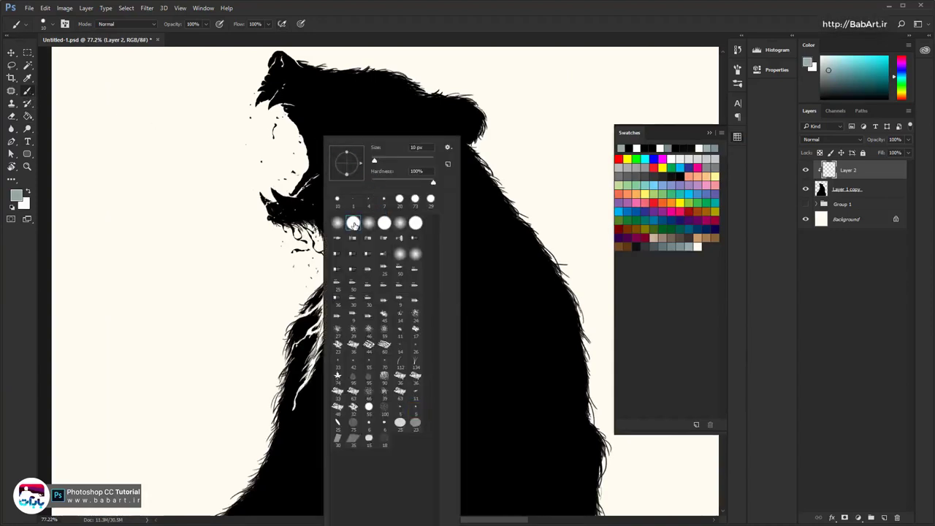
left_click(338, 100)
Paint the bear's head and upper body grey-blue, ending in a straight slanted edge across the lower torso
mouse_move(270, 98)
left_mouse_down()
mouse_move(397, 94)
mouse_move(292, 62)
mouse_move(256, 82)
mouse_move(261, 116)
mouse_move(319, 167)
mouse_move(342, 211)
mouse_move(390, 156)
mouse_move(455, 119)
mouse_move(434, 73)
mouse_move(495, 125)
mouse_move(454, 181)
mouse_move(487, 178)
left_mouse_up()
left_click_drag(403, 250, 292, 166)
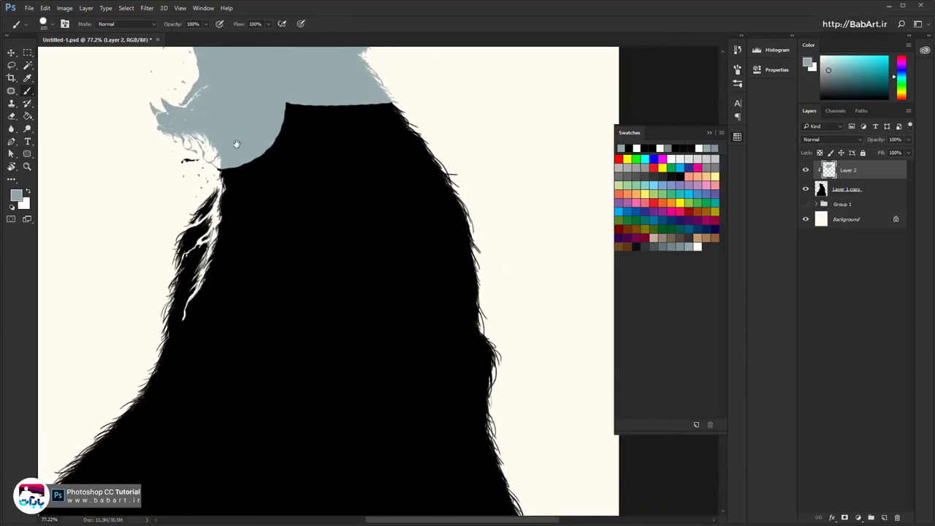
mouse_move(196, 112)
left_mouse_down()
mouse_move(246, 158)
mouse_move(186, 252)
mouse_move(192, 307)
mouse_move(235, 212)
mouse_move(198, 299)
mouse_move(377, 350)
mouse_move(492, 339)
mouse_move(378, 307)
mouse_move(233, 292)
mouse_move(463, 284)
mouse_move(411, 225)
mouse_move(291, 196)
mouse_move(294, 151)
mouse_move(236, 105)
left_mouse_up()
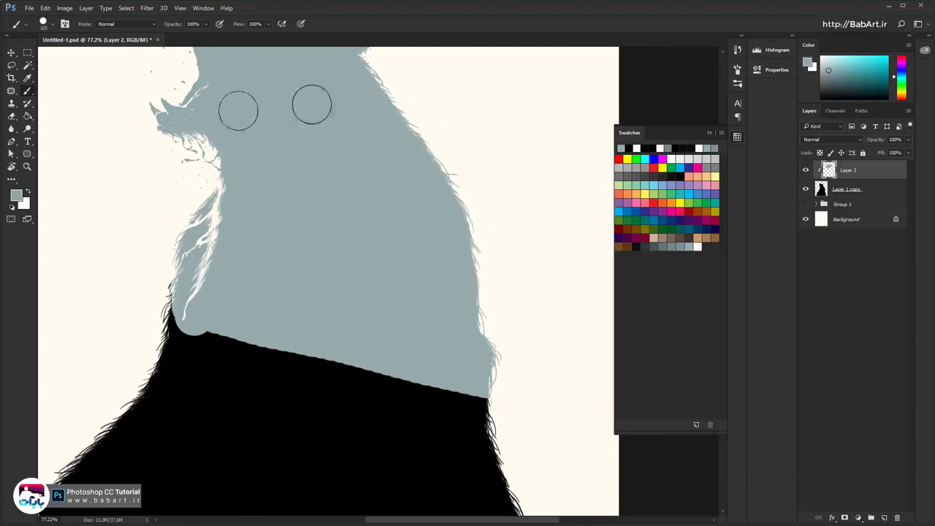
scroll(412, 242, "down", 2)
scroll(411, 241, "down", 2)
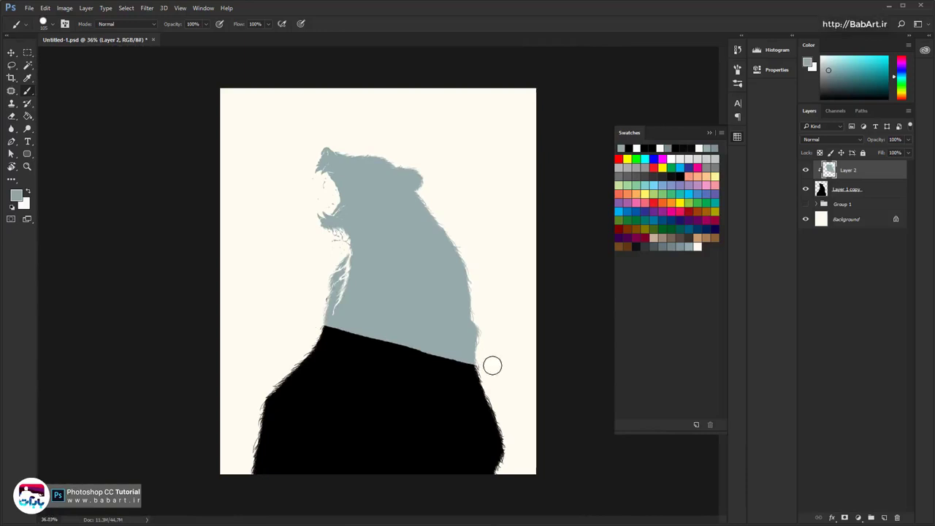
scroll(443, 368, "up", 2)
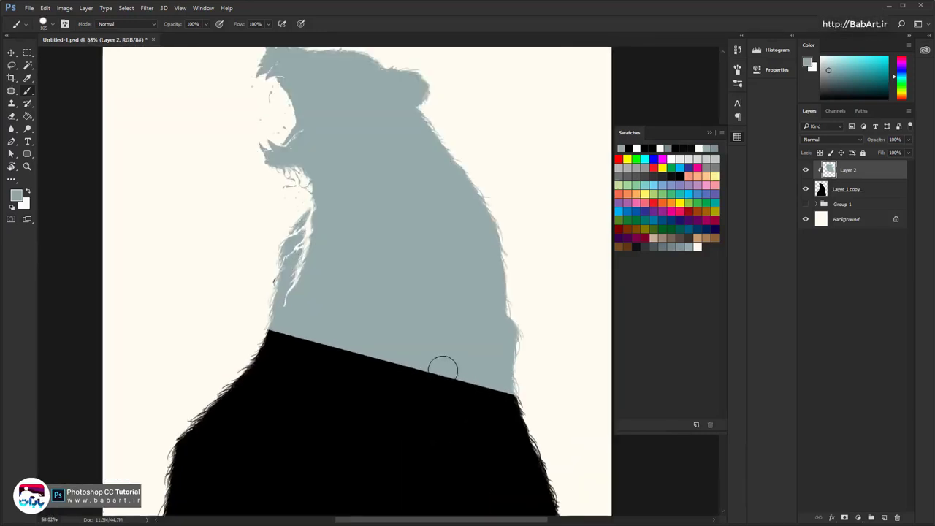
scroll(402, 245, "down", 1)
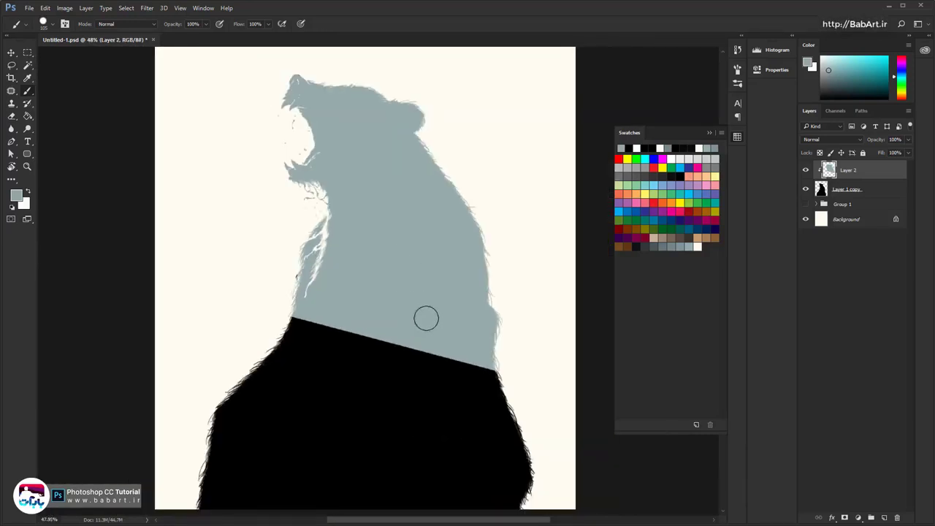
scroll(431, 321, "up", 4)
scroll(409, 336, "down", 1)
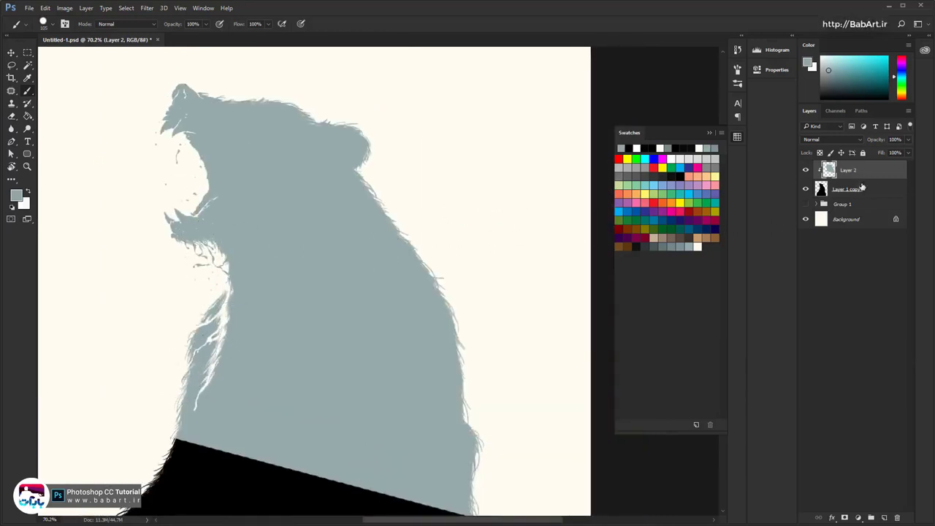
Add another layer above the grey-blue paint layer and make it a clipping mask on the bear silhouette
left_click(884, 517)
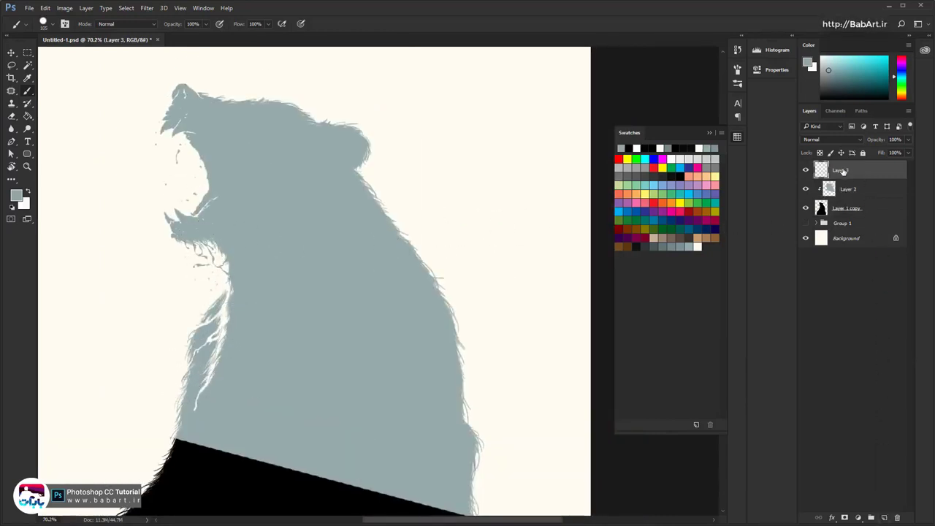
right_click(843, 171)
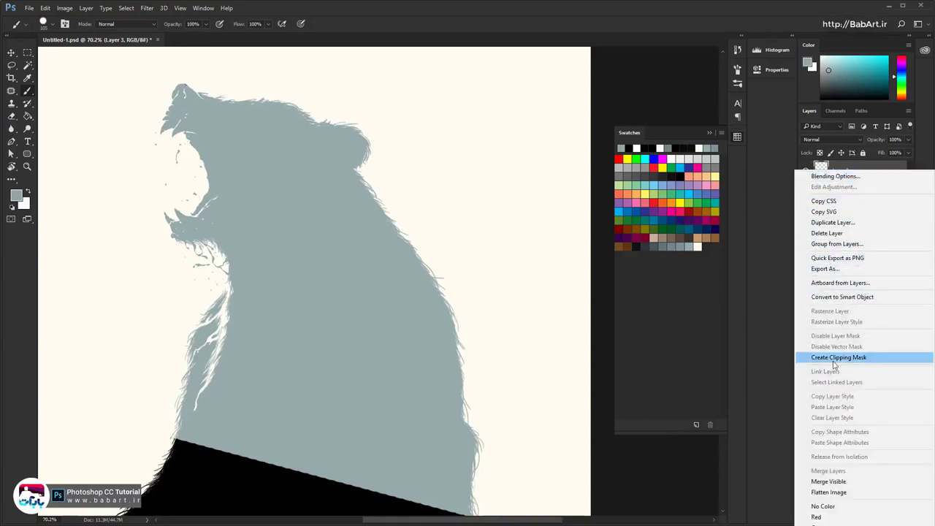
left_click(834, 357)
Sample black from the bear's lower body and choose the 5 px brush tip, enlarged to 32 px
scroll(249, 386, "up", 2)
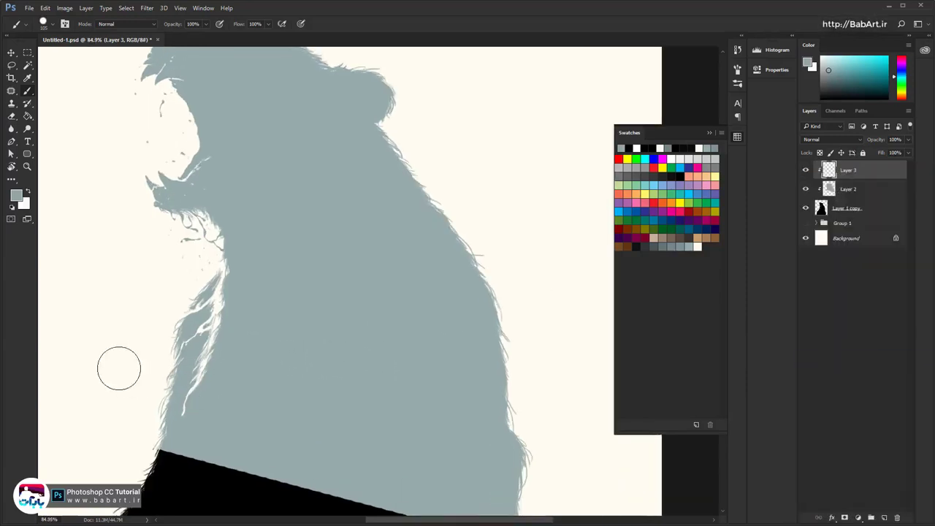
left_click_drag(224, 427, 214, 294)
left_click(211, 404, "alt")
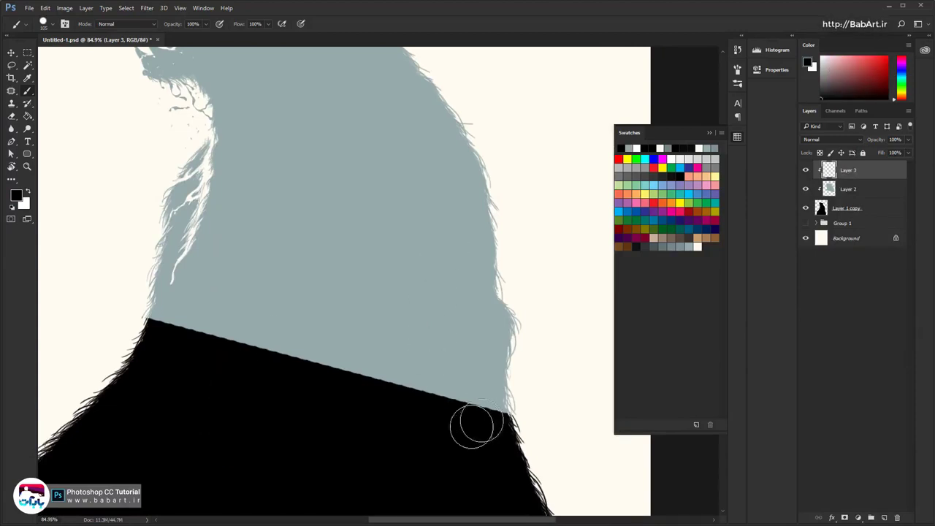
right_click(381, 252)
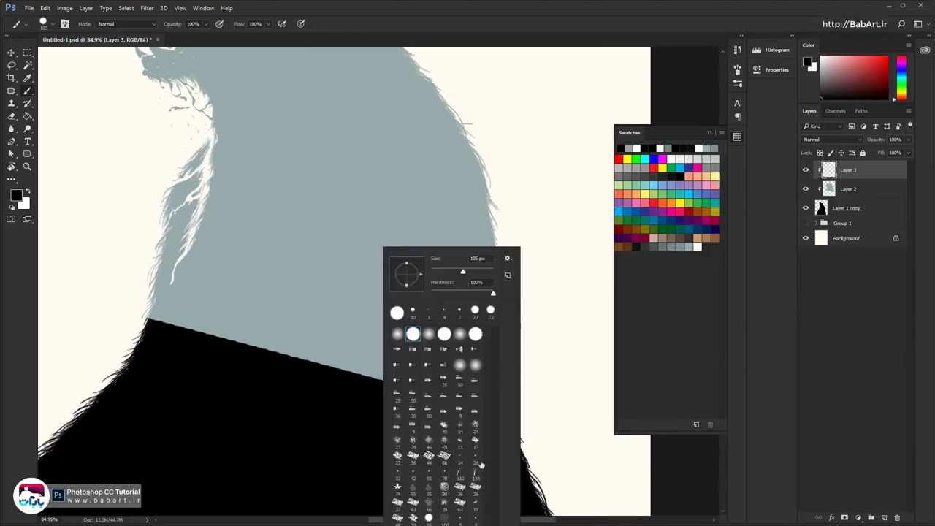
right_click(329, 195)
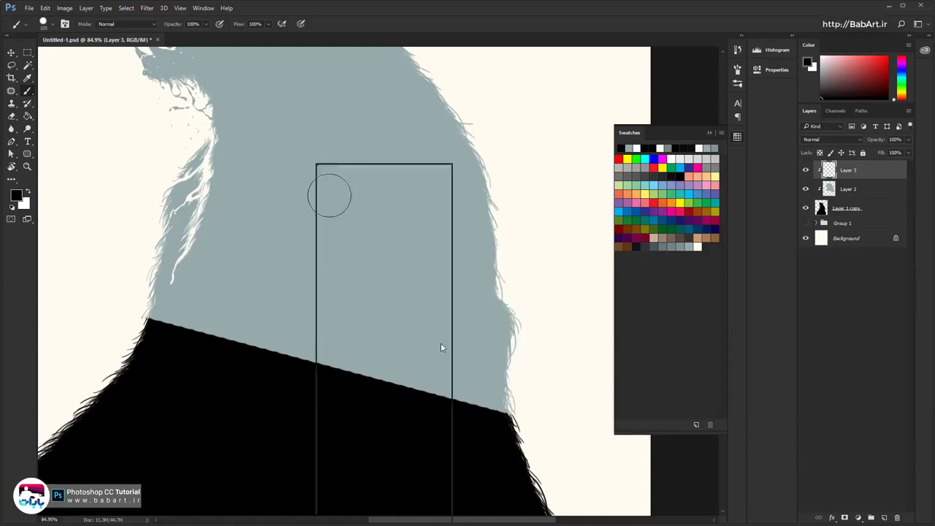
left_click(408, 436)
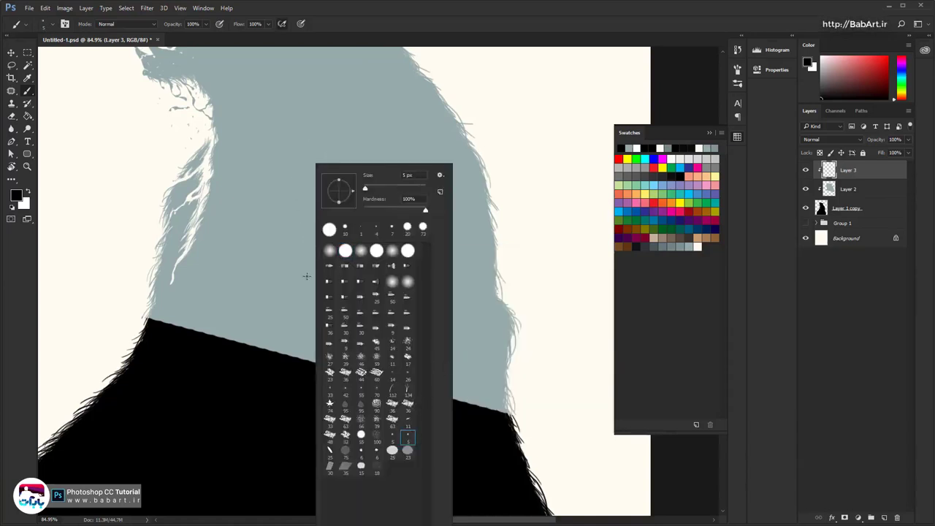
left_click(374, 187)
left_click(152, 303)
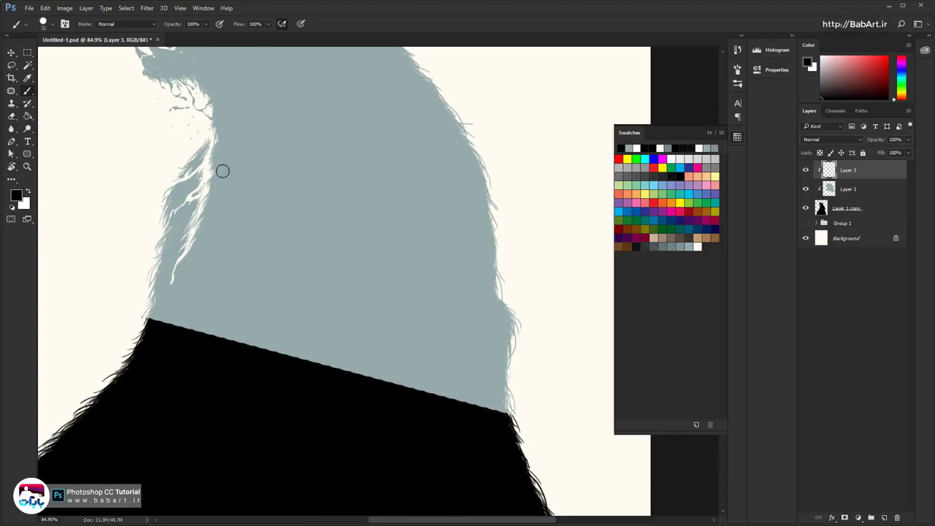
Paint black along the bear's throat and front neck fur and down the edge of its back
scroll(223, 171, "down", 2)
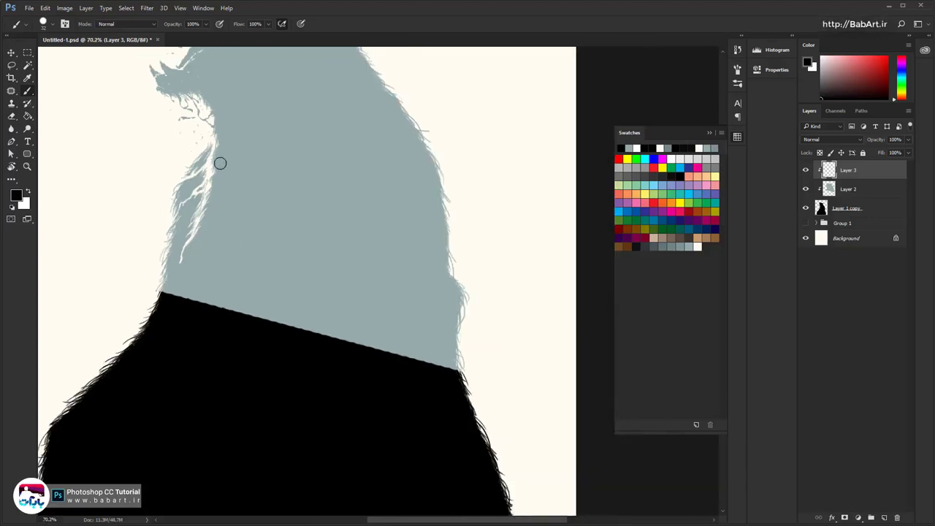
mouse_move(192, 146)
left_mouse_down()
mouse_move(175, 252)
mouse_move(183, 132)
mouse_move(168, 86)
mouse_move(189, 96)
mouse_move(216, 135)
mouse_move(186, 252)
mouse_move(152, 253)
left_mouse_up()
left_click_drag(409, 269, 234, 245)
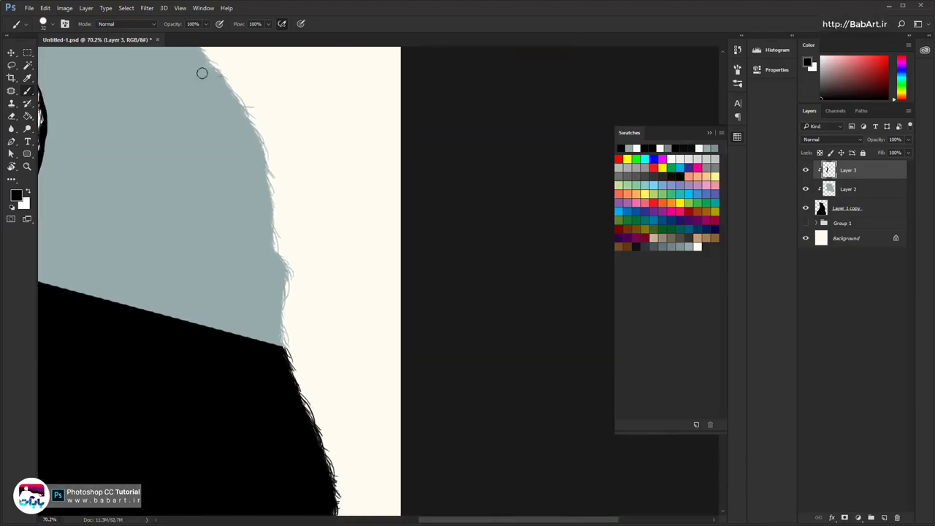
mouse_move(222, 74)
left_mouse_down()
mouse_move(288, 268)
mouse_move(282, 339)
mouse_move(269, 225)
mouse_move(278, 342)
left_mouse_up()
left_click_drag(219, 252, 348, 341)
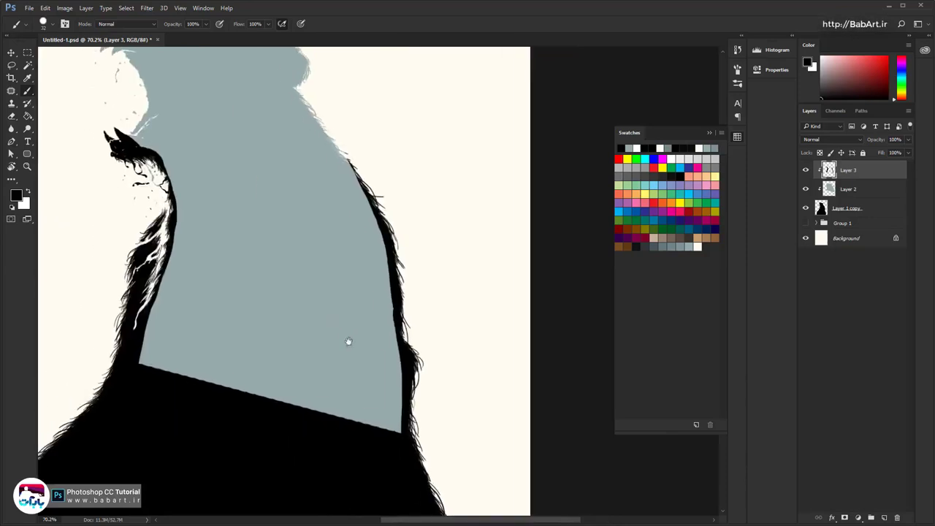
Rotate the canvas and paint a wavy black edge over the straight slanted color border across the lower torso
key("r")
left_click_drag(228, 169, 350, 452)
left_click_drag(440, 361, 248, 331)
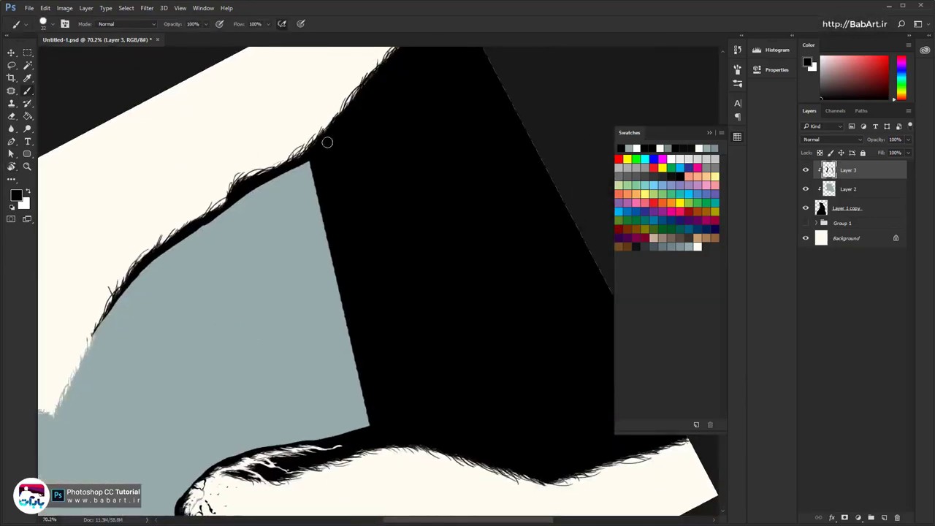
mouse_move(326, 142)
left_mouse_down()
mouse_move(306, 186)
mouse_move(334, 314)
mouse_move(335, 432)
mouse_move(354, 376)
mouse_move(329, 242)
left_mouse_up()
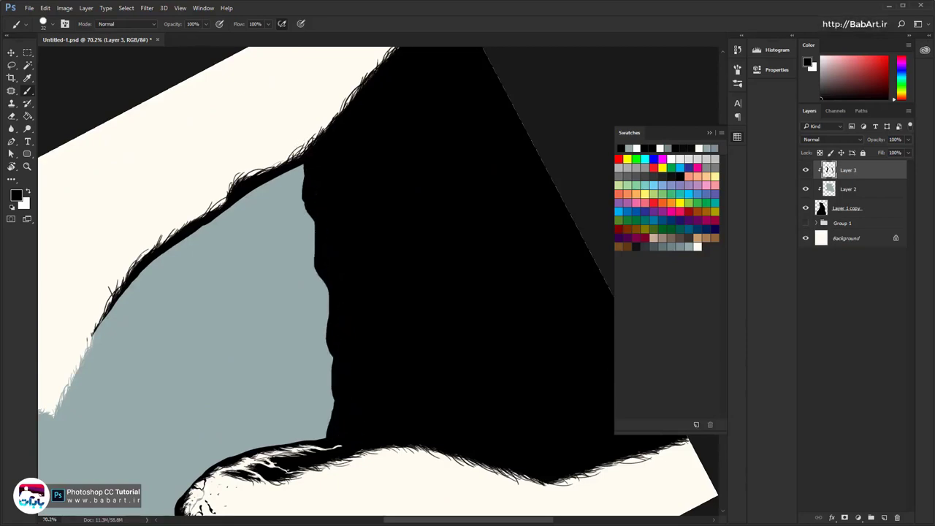
left_click_drag(341, 283, 336, 436)
key("r")
mouse_move(340, 183)
left_mouse_down()
mouse_move(409, 191)
mouse_move(471, 244)
mouse_move(487, 285)
left_mouse_up()
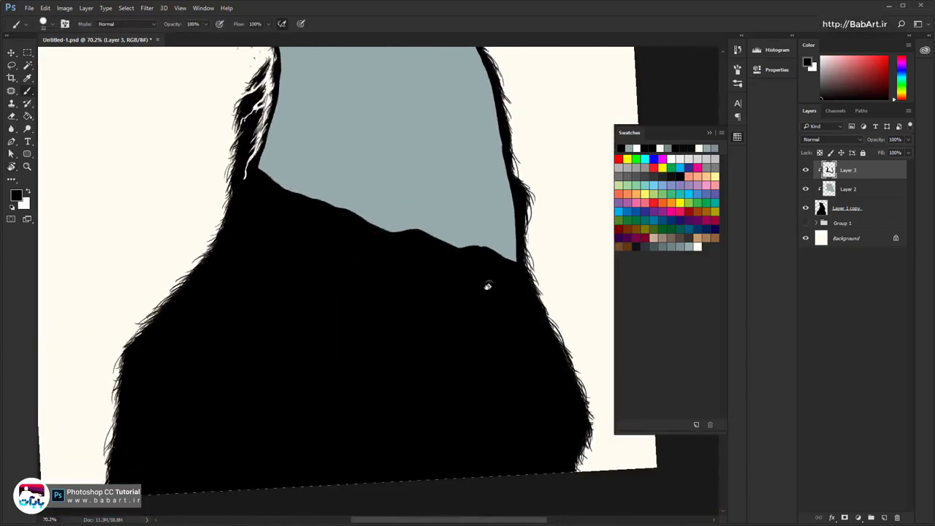
Paint the lower jaw, the inner edge of the open mouth and the tip of the snout black
left_click_drag(281, 108, 297, 331)
key("b")
mouse_move(256, 209)
left_mouse_down()
mouse_move(269, 303)
mouse_move(310, 302)
left_mouse_up()
left_click_drag(274, 269, 252, 304)
mouse_move(255, 208)
left_mouse_down()
mouse_move(273, 262)
mouse_move(253, 303)
left_mouse_up()
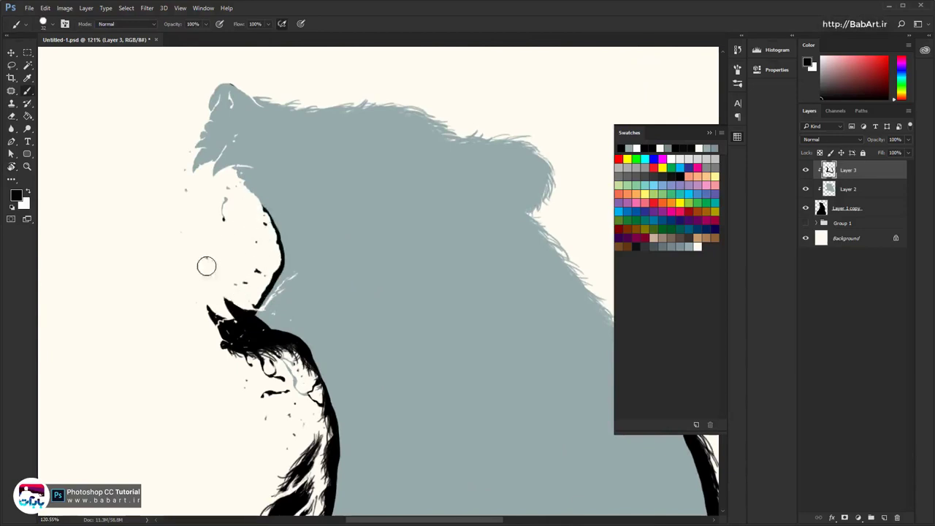
mouse_move(229, 78)
left_mouse_down()
mouse_move(196, 153)
mouse_move(218, 108)
left_mouse_up()
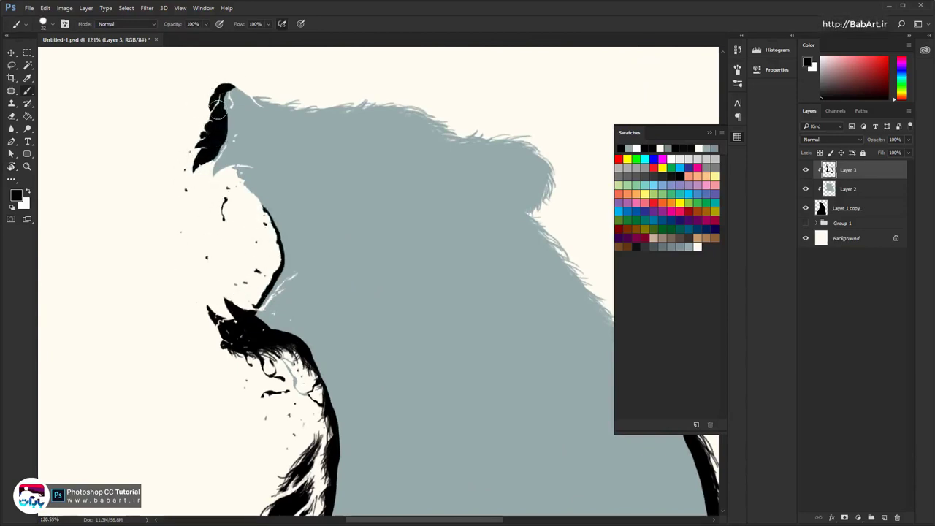
Widen the black shading around the back of the mouth and extend it up over the upper lip
right_click(241, 192)
left_click_drag(237, 172, 298, 257)
mouse_move(255, 202)
left_mouse_down()
mouse_move(298, 264)
mouse_move(248, 300)
mouse_move(252, 311)
mouse_move(313, 281)
mouse_move(273, 249)
mouse_move(236, 282)
mouse_move(284, 243)
mouse_move(230, 189)
mouse_move(259, 190)
left_mouse_up()
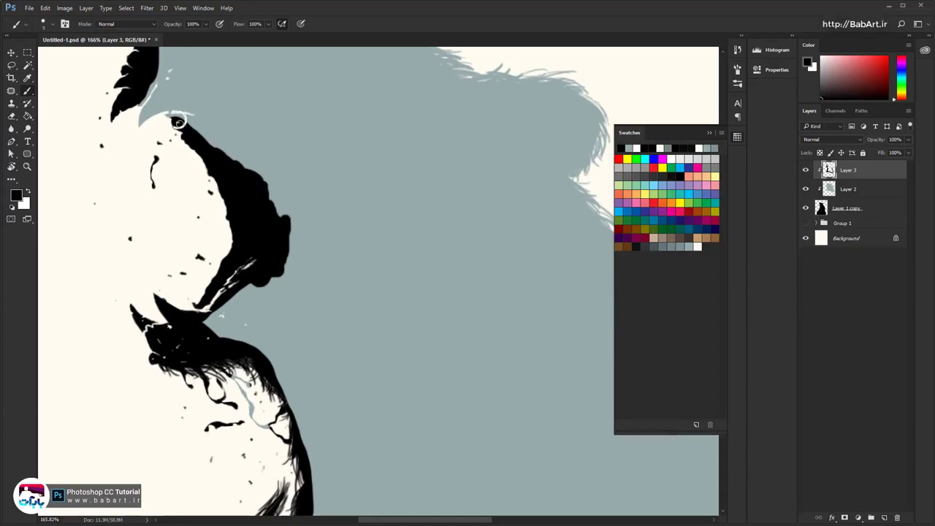
right_click(178, 123)
left_click(177, 120)
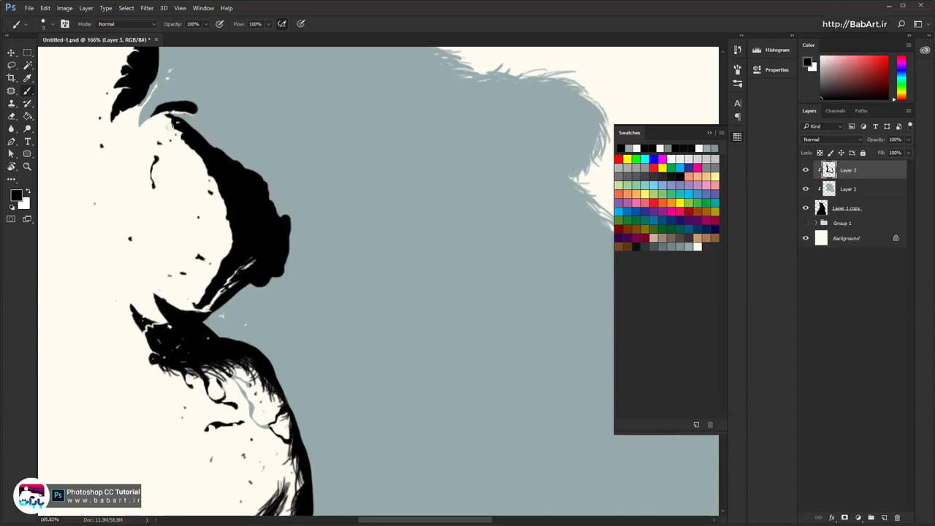
right_click(166, 112)
left_click(156, 113)
left_click_drag(155, 113, 184, 101)
mouse_move(174, 117)
left_mouse_down()
mouse_move(206, 137)
mouse_move(191, 117)
left_mouse_up()
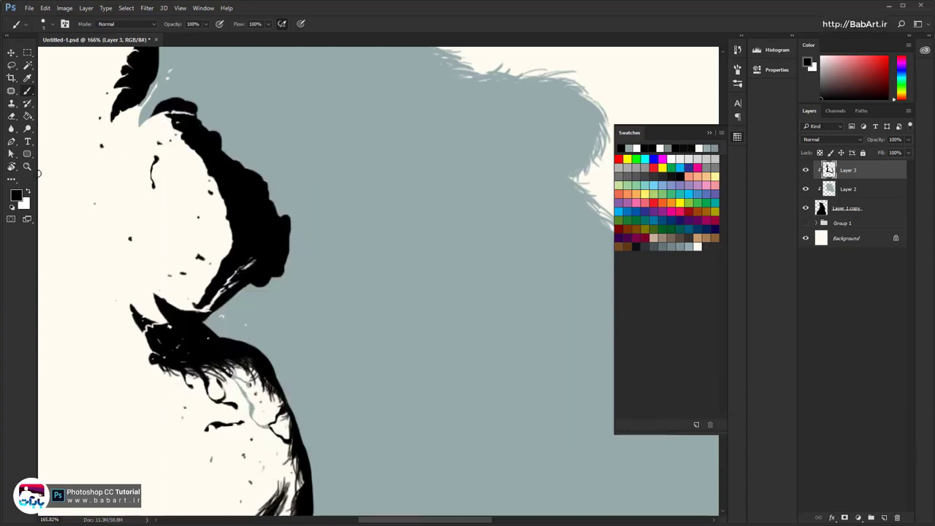
Erase the excess black around the rounded stroke above the upper lip
key("e")
scroll(187, 63, "up", 5)
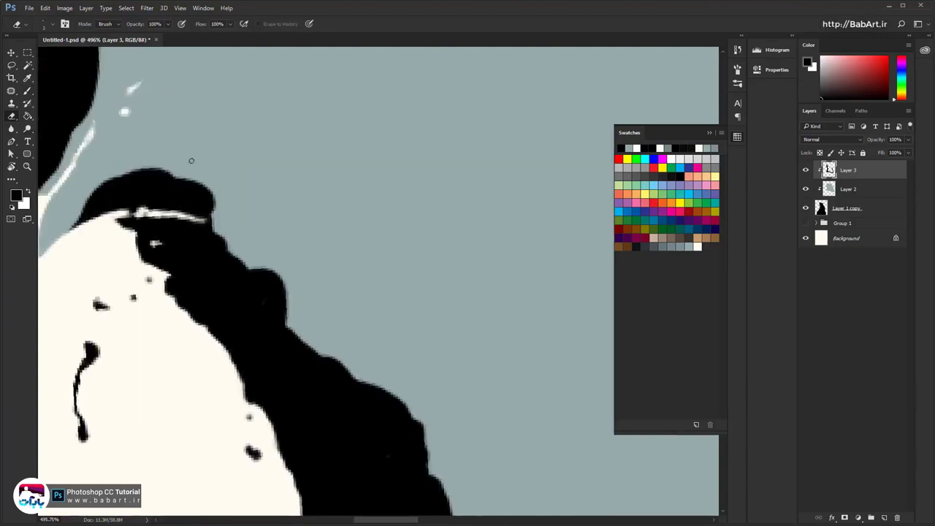
mouse_move(174, 163)
left_mouse_down()
mouse_move(138, 165)
mouse_move(68, 240)
left_mouse_up()
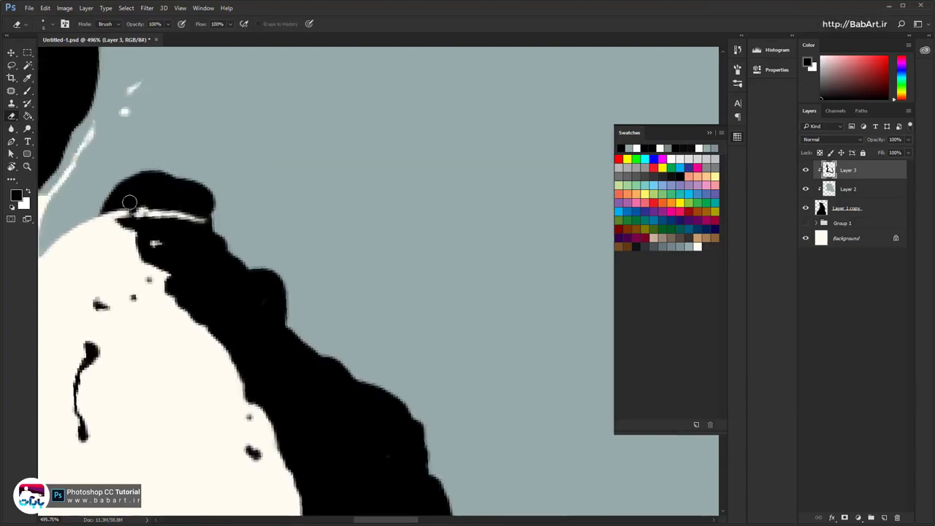
mouse_move(176, 173)
left_mouse_down()
mouse_move(198, 177)
mouse_move(213, 223)
left_mouse_up()
Paint black behind the lower jaw and a pointed black spike rising from the throat into the cheek
left_click(30, 91)
scroll(248, 244, "down", 6)
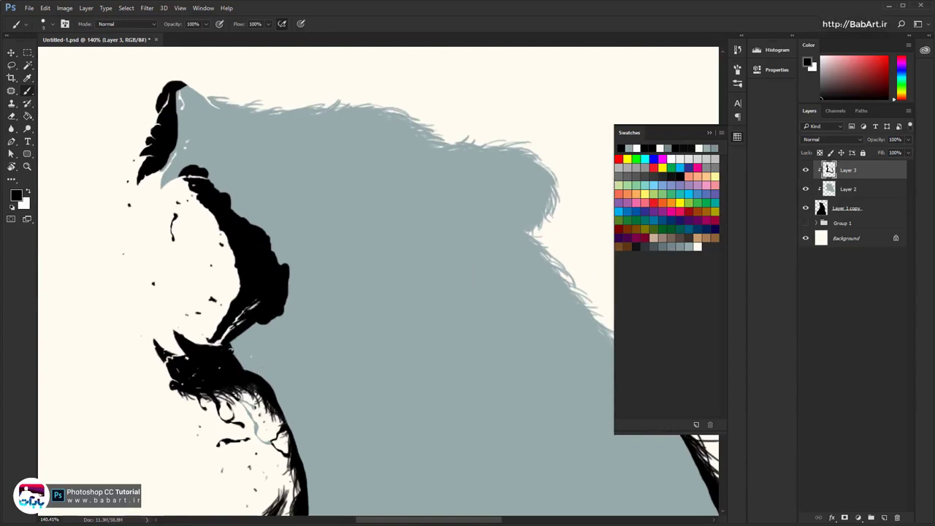
mouse_move(260, 371)
left_mouse_down()
mouse_move(251, 301)
mouse_move(260, 295)
mouse_move(294, 383)
left_mouse_up()
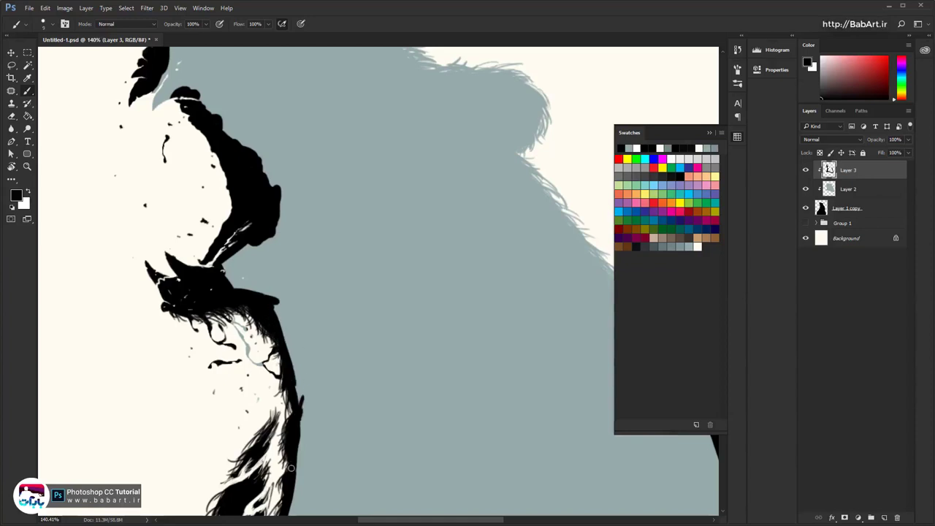
left_click_drag(295, 431, 347, 257)
left_click_drag(311, 365, 337, 280)
left_click_drag(299, 415, 324, 305)
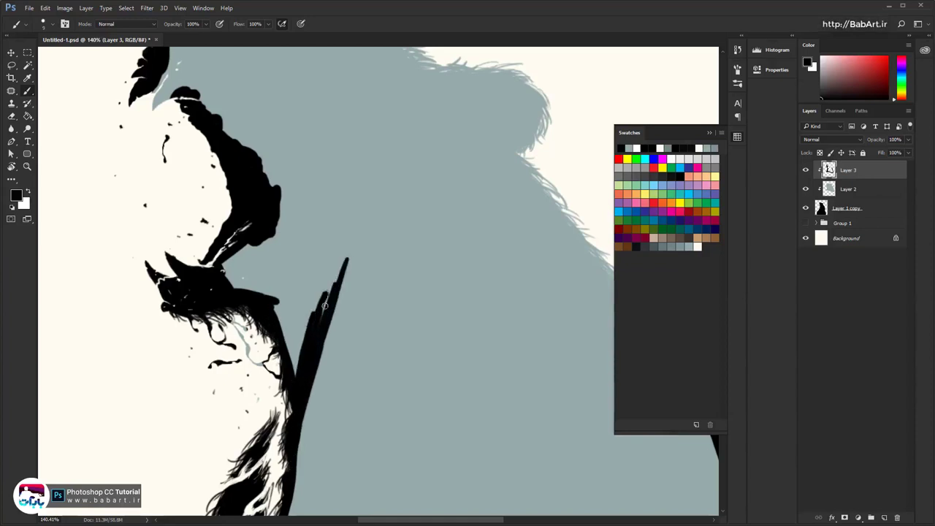
Reshape the tip of the cheek spike by adding black strokes and erasing the excess at its point
scroll(340, 277, "up", 4)
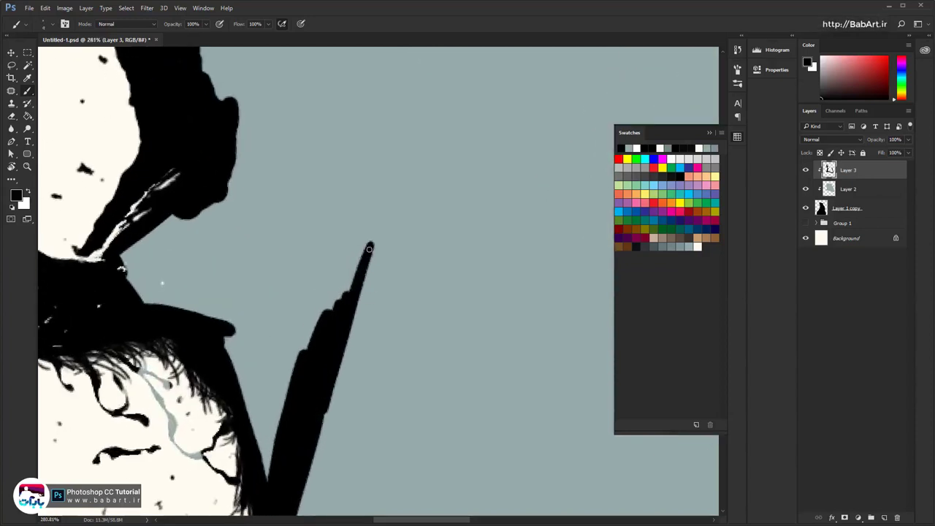
left_click_drag(357, 249, 339, 282)
mouse_move(364, 250)
left_mouse_down()
mouse_move(343, 268)
mouse_move(339, 298)
left_mouse_up()
key("e")
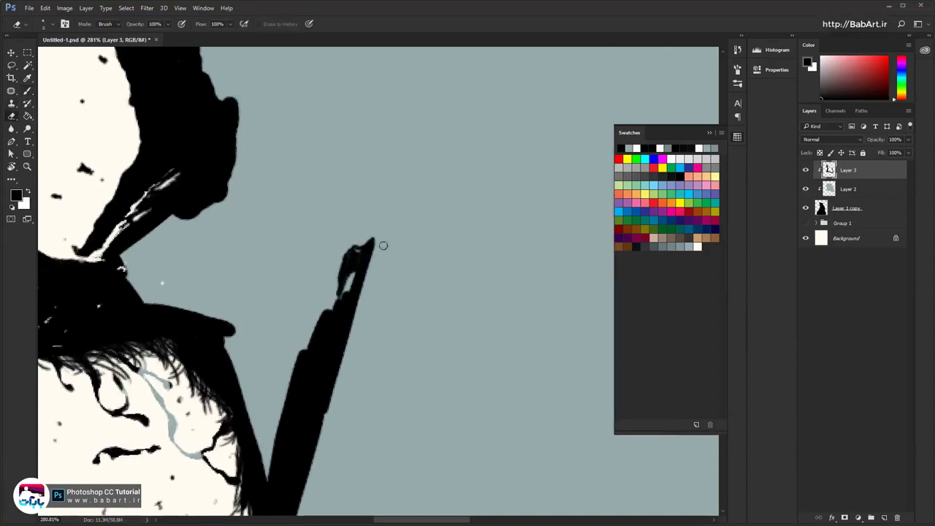
mouse_move(382, 244)
left_mouse_down()
mouse_move(360, 231)
mouse_move(364, 279)
mouse_move(337, 278)
left_mouse_up()
key("b")
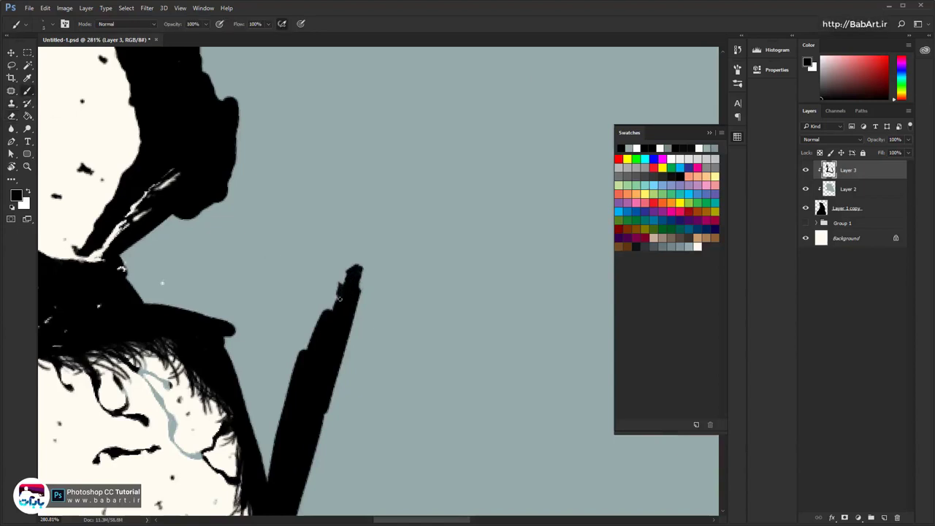
mouse_move(335, 283)
left_mouse_down()
mouse_move(326, 312)
mouse_move(298, 322)
mouse_move(293, 370)
left_mouse_up()
Fill the gap between the lower jaw and the cheek spike with black, adjusting the brush size as needed
key("bracketright")
key("bracketright")
key("bracketright")
key("bracketright")
key("bracketright")
key("bracketright")
key("bracketright")
key("bracketright")
key("bracketright")
key("bracketright")
key("bracketright")
mouse_move(325, 335)
left_mouse_down()
mouse_move(304, 341)
mouse_move(275, 445)
mouse_move(313, 317)
mouse_move(330, 300)
mouse_move(298, 296)
left_mouse_up()
key("bracketleft")
key("bracketleft")
key("bracketleft")
left_click_drag(212, 333, 265, 392)
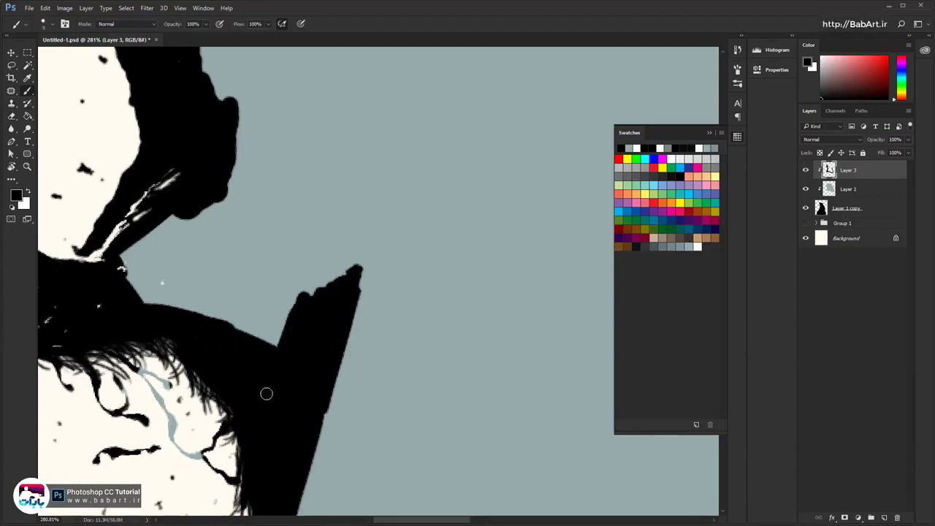
Thicken and smooth the black band along the throat down to the dark lower torso
scroll(274, 304, "down", 3)
left_click_drag(268, 468, 288, 280)
left_click_drag(340, 109, 333, 157)
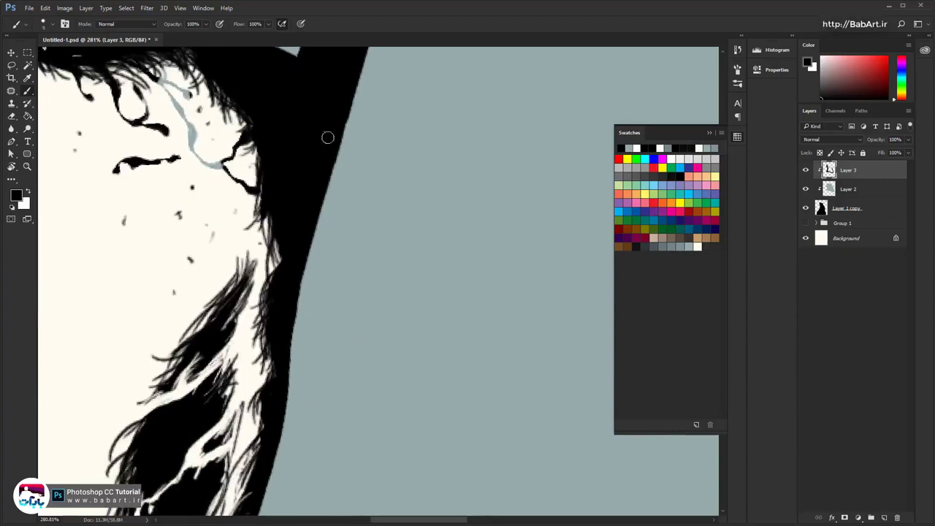
left_click_drag(313, 231, 271, 248)
left_click_drag(292, 343, 295, 251)
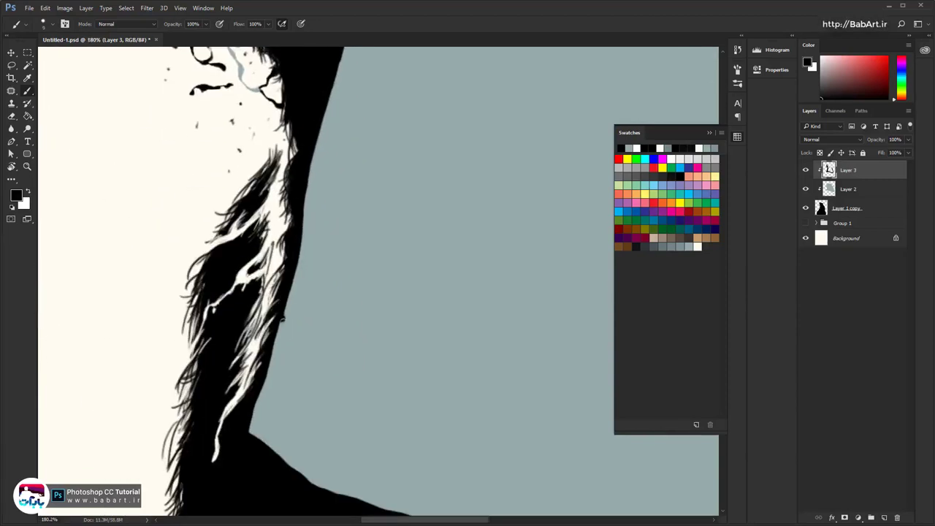
mouse_move(270, 338)
left_mouse_down()
mouse_move(251, 429)
mouse_move(275, 338)
mouse_move(262, 422)
mouse_move(268, 399)
mouse_move(279, 312)
left_mouse_up()
scroll(277, 329, "down", 5)
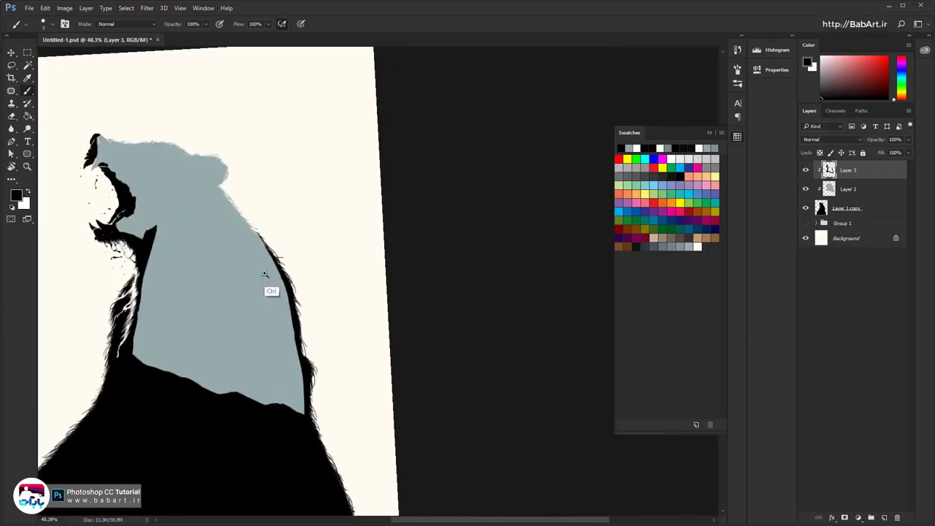
Widen the black band along the bear's back edge with a 40 px brush, from the upper back to the torso
left_click_drag(265, 275, 250, 274)
left_click_drag(77, 261, 254, 241)
left_click_drag(433, 283, 580, 244)
left_click_drag(460, 186, 306, 218)
scroll(306, 218, "down", 4)
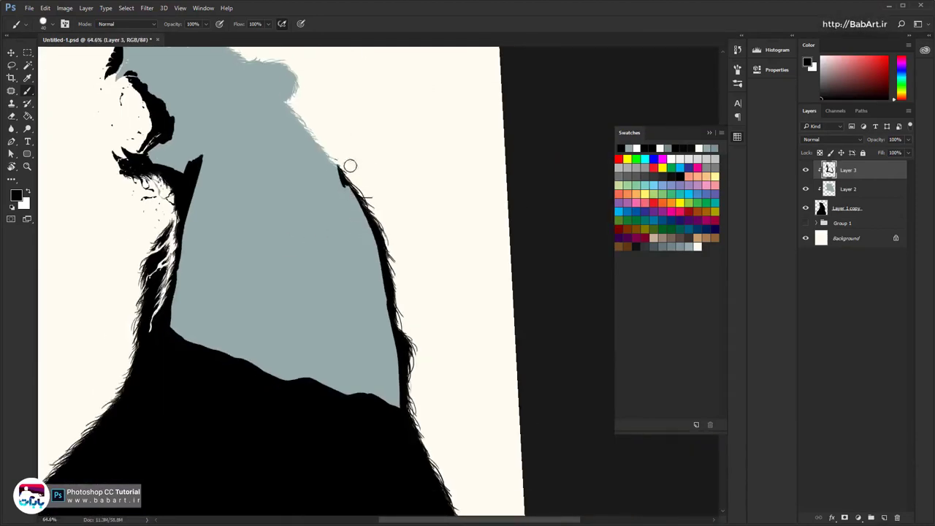
mouse_move(365, 195)
left_mouse_down()
mouse_move(383, 291)
mouse_move(365, 200)
left_mouse_up()
left_click_drag(435, 439, 386, 261)
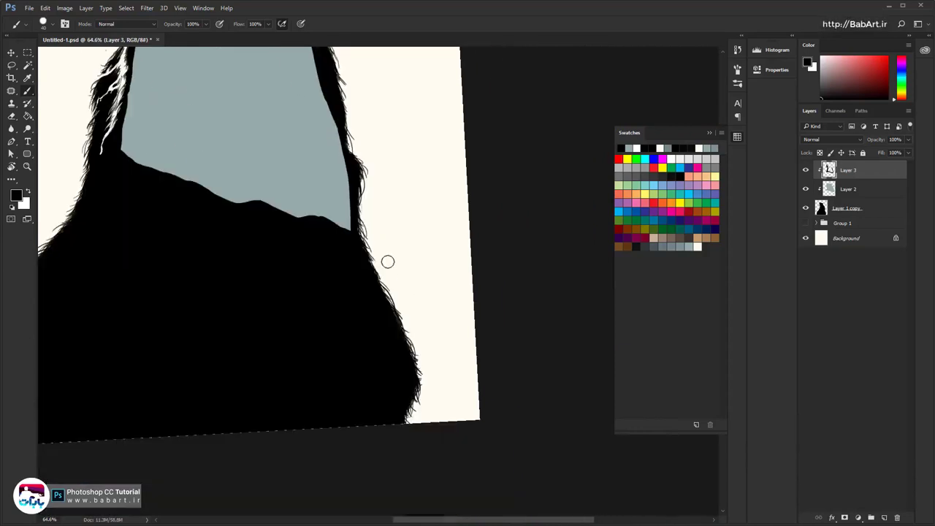
left_click_drag(369, 205, 358, 356)
mouse_move(328, 268)
left_mouse_down()
mouse_move(344, 322)
mouse_move(336, 346)
left_mouse_up()
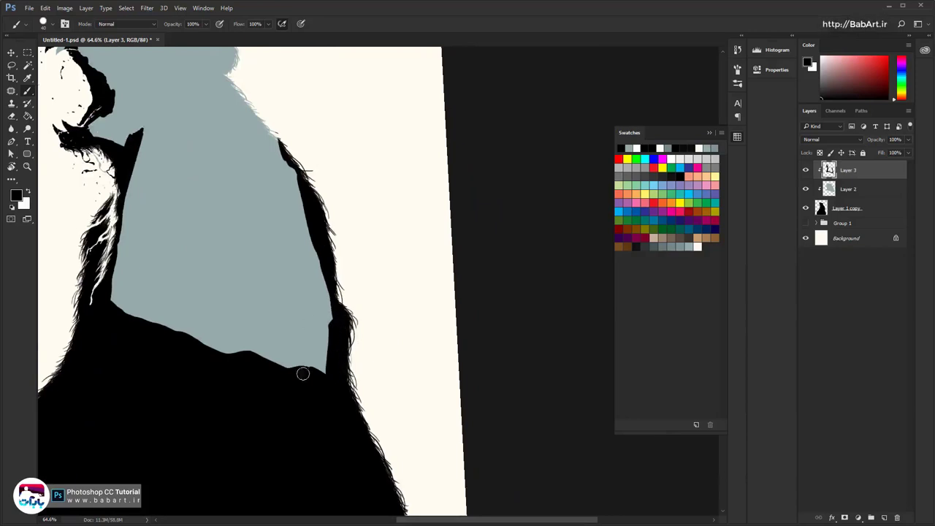
Paint two long black strips from the back edge down to the dark lower torso, leaving narrow grey-blue gaps between them
mouse_move(284, 376)
left_mouse_down()
mouse_move(306, 308)
mouse_move(302, 378)
mouse_move(319, 270)
left_mouse_up()
left_click_drag(310, 319, 323, 290)
left_click_drag(306, 374, 309, 338)
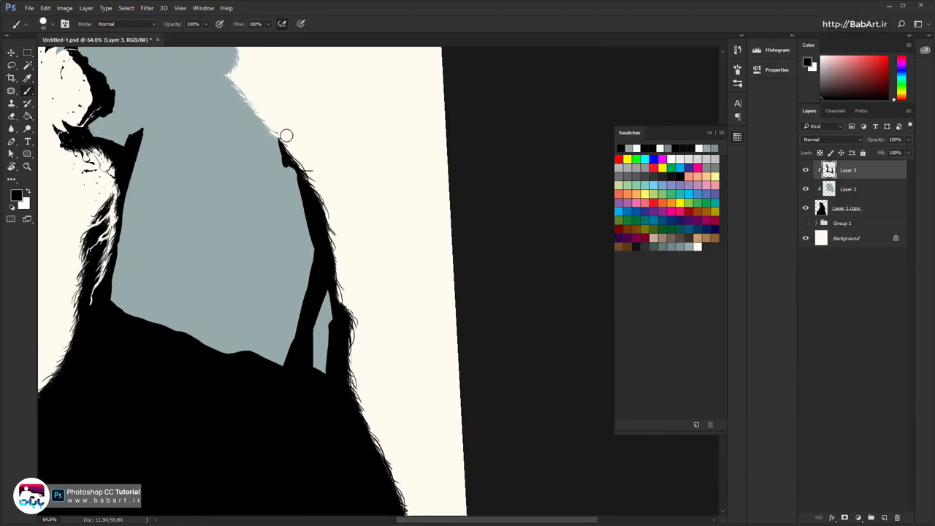
mouse_move(285, 136)
left_mouse_down()
mouse_move(276, 323)
mouse_move(272, 348)
mouse_move(263, 349)
mouse_move(282, 244)
mouse_move(322, 273)
mouse_move(359, 256)
left_mouse_up()
left_click_drag(364, 223, 317, 315)
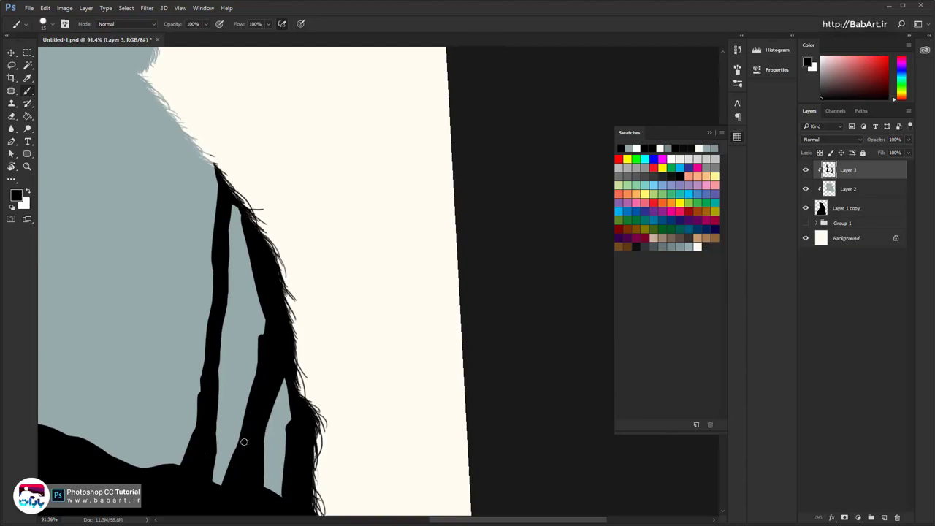
mouse_move(215, 428)
left_mouse_down()
mouse_move(214, 459)
mouse_move(291, 387)
left_mouse_up()
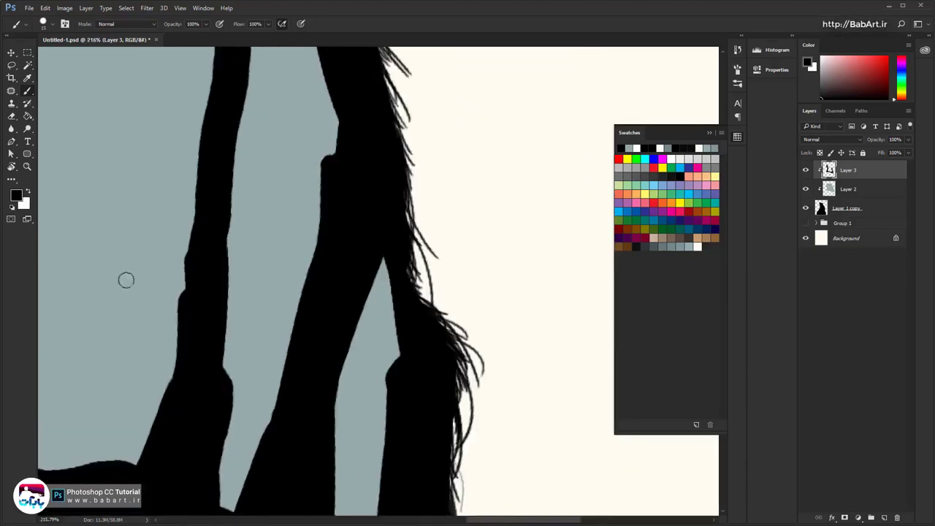
Erase bumps along the lower edges of the black strips to clean up the grey-blue gaps above the lower torso
key("e")
left_click_drag(254, 468, 306, 438)
mouse_move(232, 419)
left_mouse_down()
mouse_move(246, 397)
mouse_move(236, 453)
mouse_move(243, 398)
left_mouse_up()
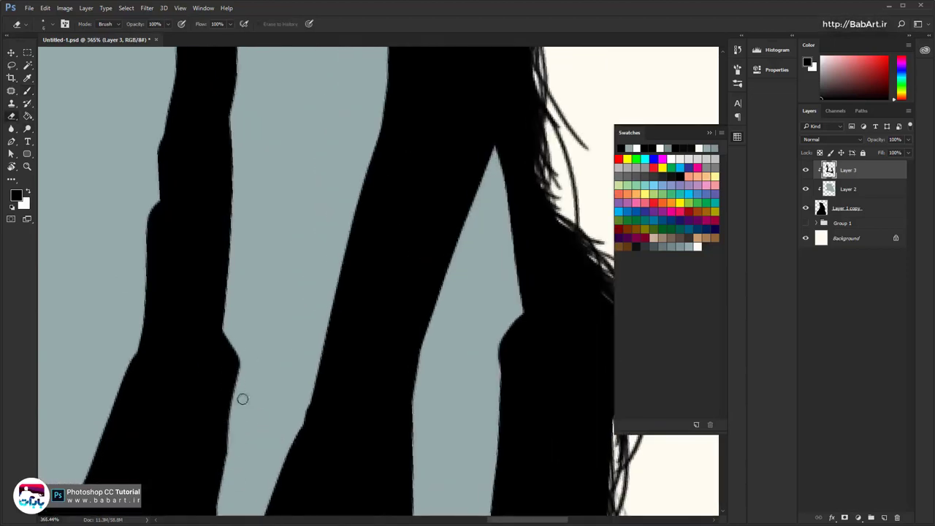
left_click_drag(231, 338, 246, 357)
scroll(277, 322, "down", 2)
left_click_drag(302, 287, 266, 413)
left_click_drag(342, 402, 265, 304)
left_click_drag(327, 247, 330, 343)
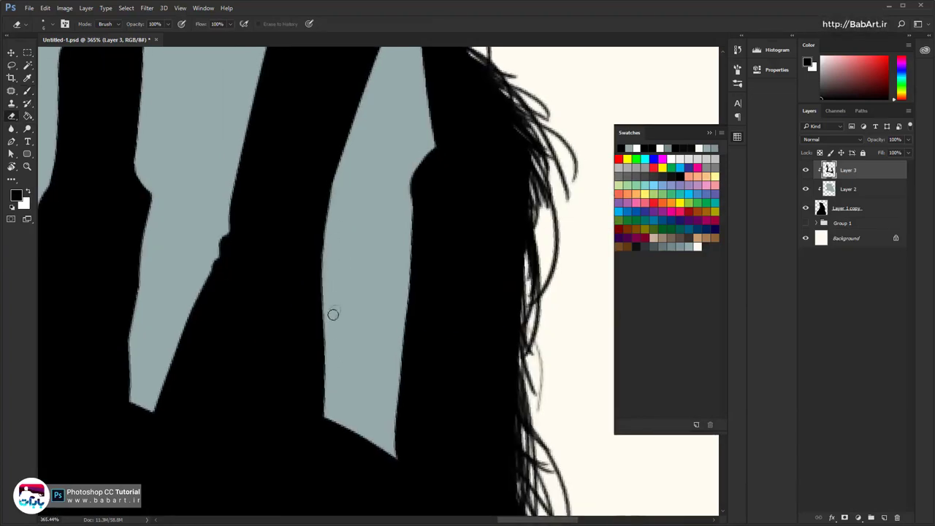
left_click_drag(327, 266, 327, 369)
left_click_drag(399, 203, 300, 372)
left_click_drag(326, 315, 310, 387)
mouse_move(311, 340)
left_mouse_down()
mouse_move(315, 384)
mouse_move(294, 431)
mouse_move(313, 359)
mouse_move(304, 482)
left_mouse_up()
Refine the upper edges of the wider grey-blue gap by trimming and touching up the black band along the back
scroll(299, 409, "down", 3)
left_click_drag(296, 320, 248, 492)
left_click_drag(219, 66, 269, 370)
scroll(270, 370, "down", 3)
key("b")
left_click_drag(275, 328, 268, 369)
key("e")
scroll(256, 338, "up", 2)
mouse_move(252, 312)
left_mouse_down()
mouse_move(244, 364)
mouse_move(234, 341)
mouse_move(246, 368)
mouse_move(221, 375)
left_mouse_up()
scroll(221, 375, "down", 2)
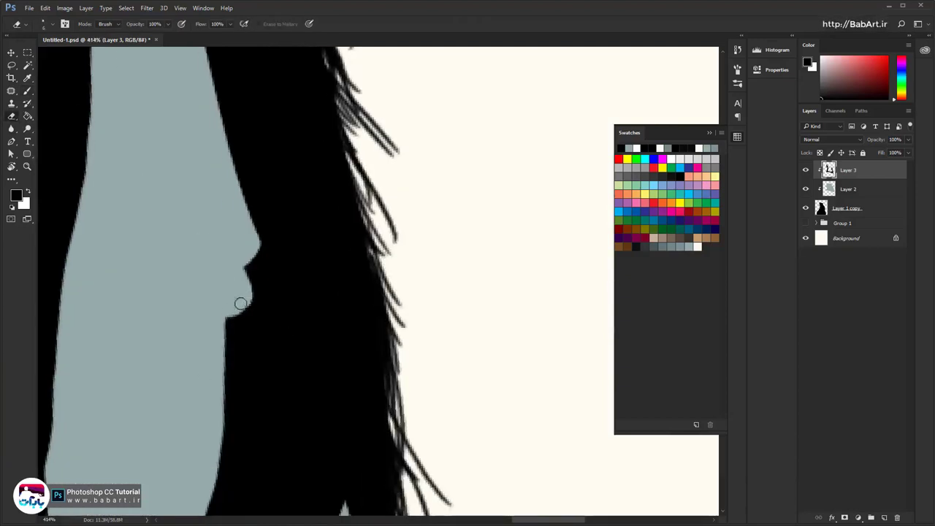
left_click_drag(222, 407, 221, 442)
mouse_move(203, 476)
left_mouse_down()
mouse_move(221, 292)
mouse_move(222, 338)
left_mouse_up()
Trim the black edges of the narrow grey-blue gap nearest the bear's back bulge with the eraser
mouse_move(238, 276)
left_mouse_down()
mouse_move(192, 452)
mouse_move(226, 236)
left_mouse_up()
left_click_drag(344, 306, 300, 303)
mouse_move(343, 233)
left_mouse_down()
mouse_move(297, 386)
mouse_move(311, 403)
left_mouse_up()
scroll(312, 402, "up", 5)
mouse_move(334, 251)
left_mouse_down()
mouse_move(300, 426)
mouse_move(304, 279)
mouse_move(287, 215)
mouse_move(259, 237)
left_mouse_up()
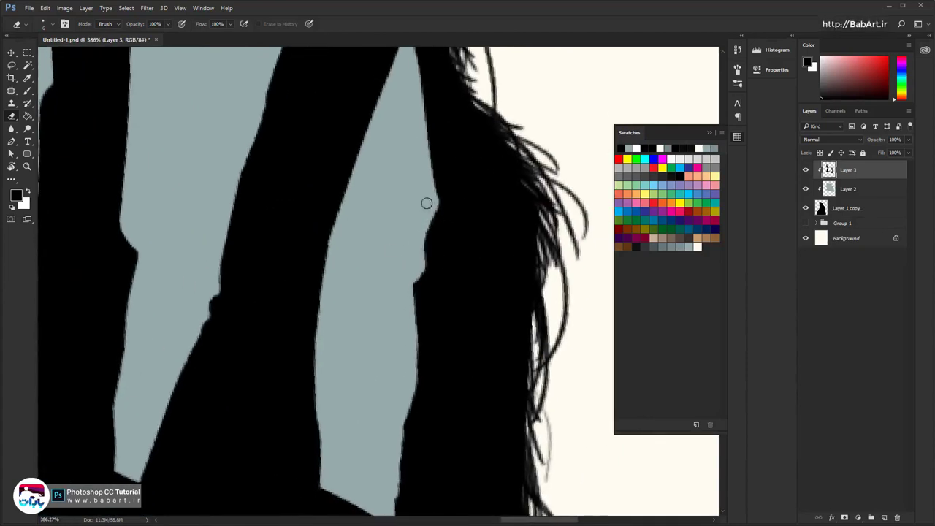
Smooth the front edge of the long black strip from the upper back to the lower torso with a 15 px black brush
scroll(426, 203, "down", 5)
key("b")
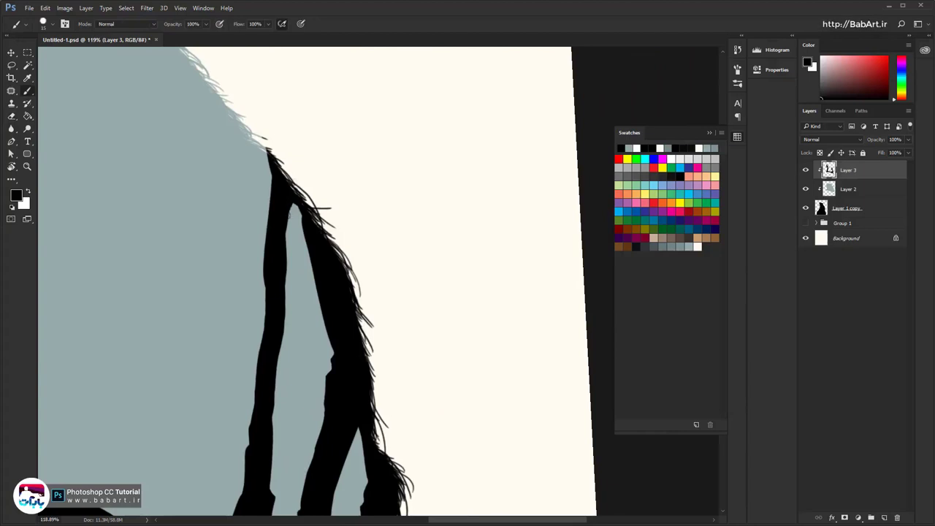
left_click_drag(278, 246, 222, 478)
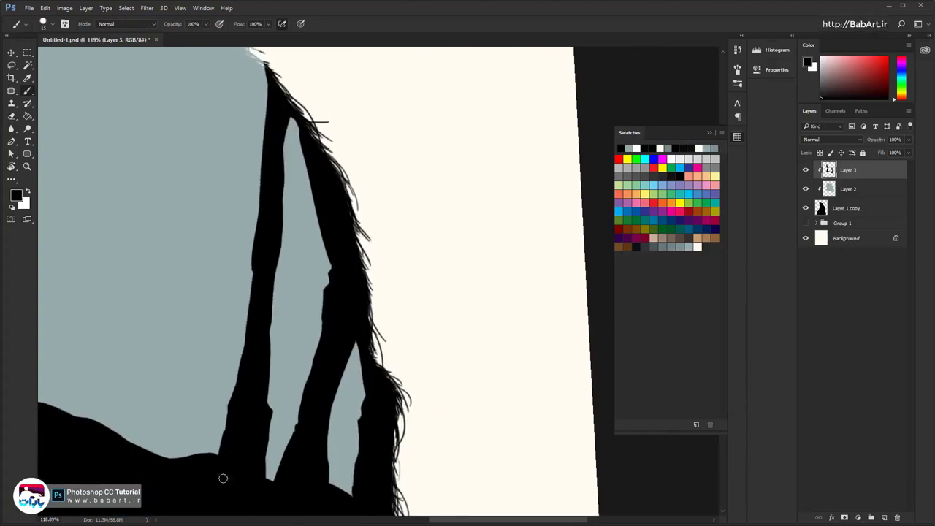
Smooth the rear edge of the long black strip and build up small black bumps along its upper front edge
mouse_move(275, 152)
left_mouse_down()
mouse_move(271, 329)
mouse_move(282, 377)
mouse_move(263, 402)
mouse_move(267, 372)
left_mouse_up()
left_click(11, 116)
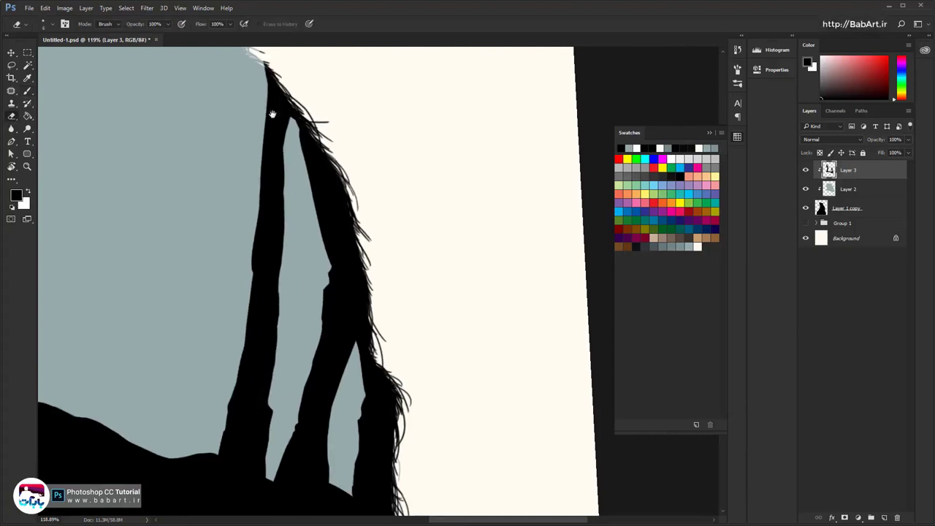
left_click_drag(271, 114, 234, 223)
left_click_drag(197, 138, 212, 137)
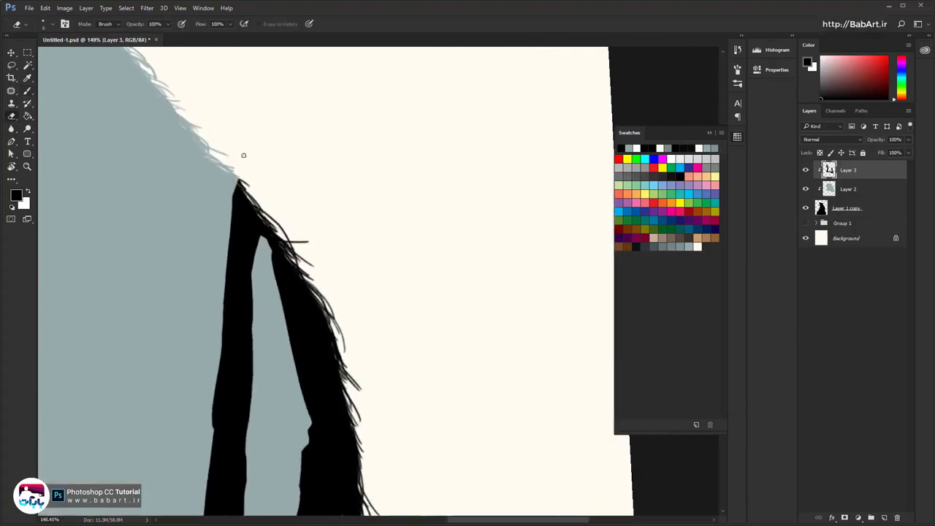
scroll(233, 270, "up", 4)
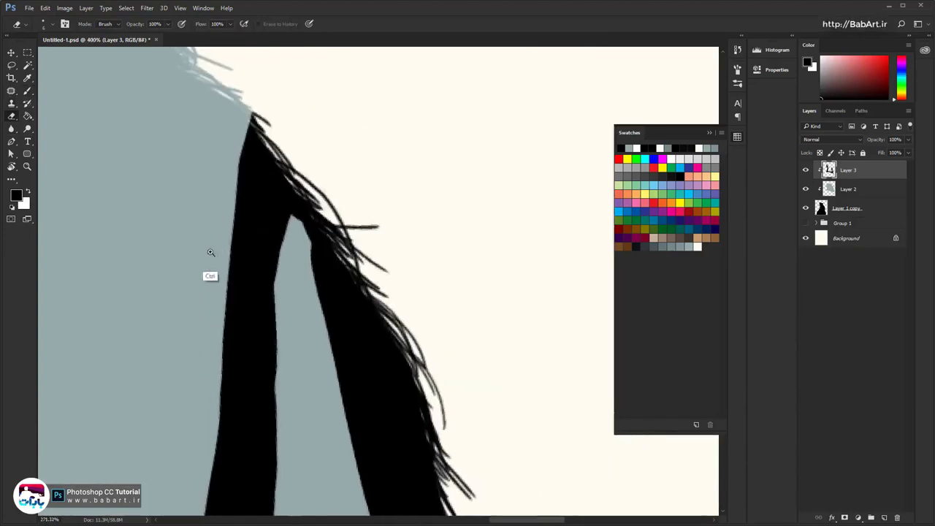
left_click(27, 92)
left_click_drag(230, 342, 215, 341)
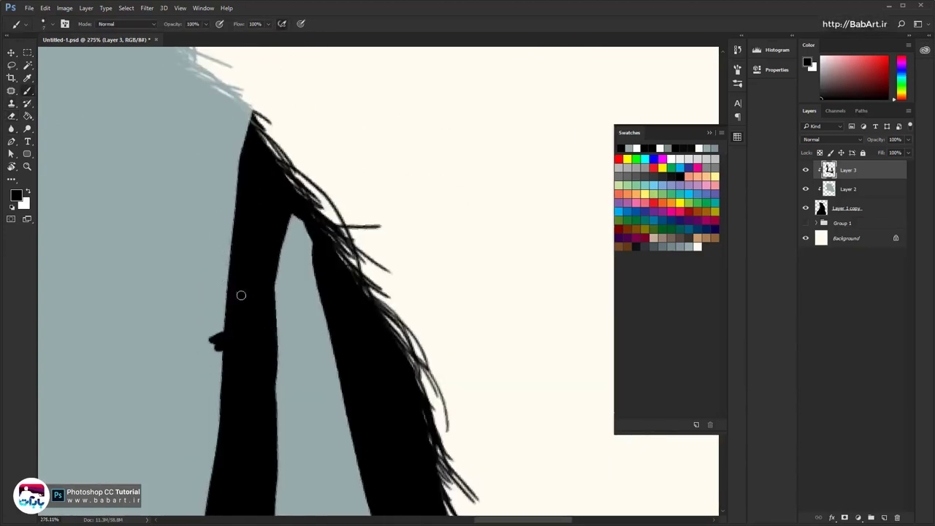
Add uneven black bumps along the middle and lower front edge of the long black strip
scroll(272, 323, "down", 5)
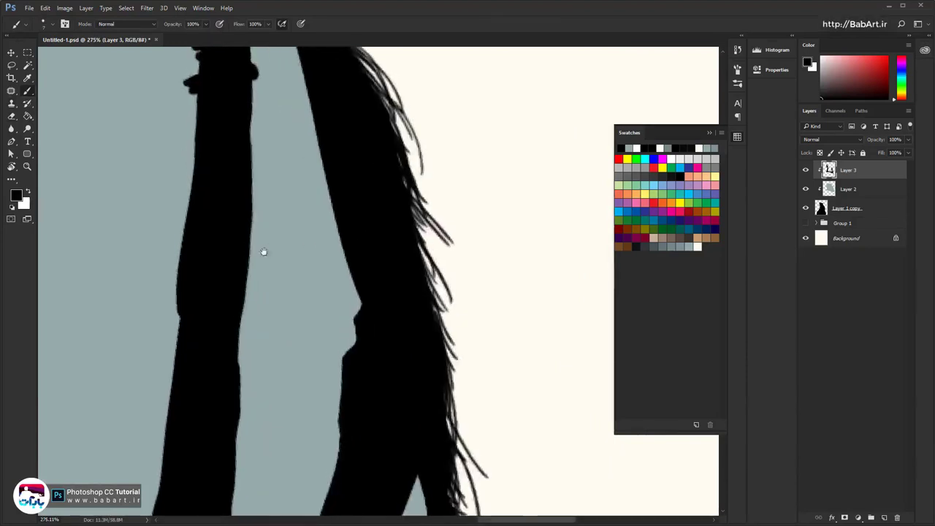
left_click_drag(194, 282, 193, 304)
left_click_drag(213, 342, 273, 78)
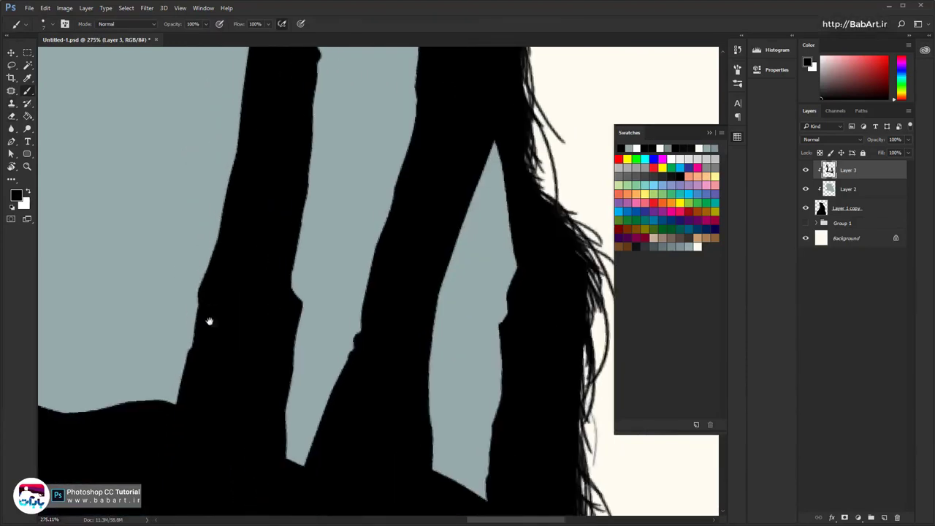
left_click_drag(208, 285, 185, 355)
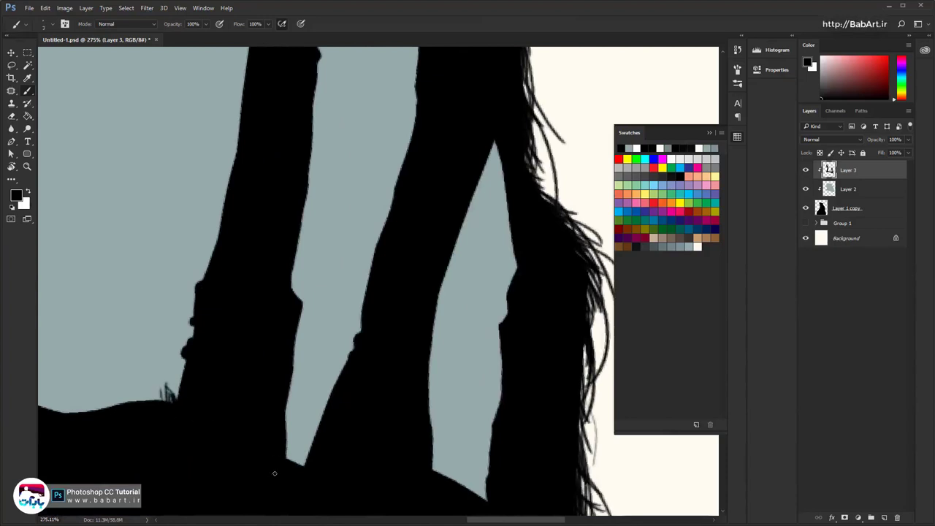
Paint thin black fur tufts at the bases of the grey-blue gaps and beside the long strip with a 3 px brush
left_click_drag(276, 462, 227, 301)
left_click_drag(327, 372, 318, 352)
left_click_drag(311, 365, 315, 320)
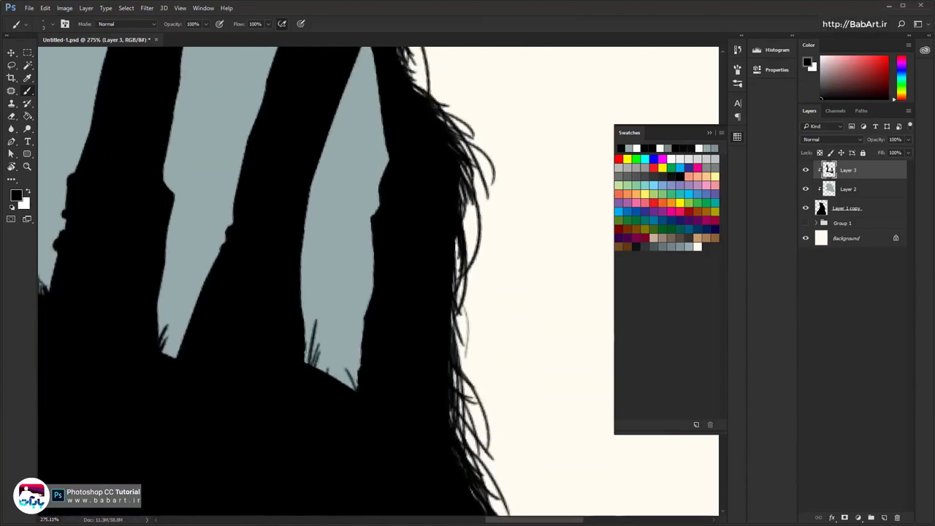
left_click_drag(180, 359, 178, 333)
mouse_move(177, 358)
left_mouse_down()
mouse_move(175, 309)
mouse_move(367, 295)
left_mouse_up()
left_click_drag(243, 268, 230, 215)
mouse_move(219, 269)
left_mouse_down()
mouse_move(209, 266)
mouse_move(296, 313)
left_mouse_up()
left_click_drag(167, 272, 275, 278)
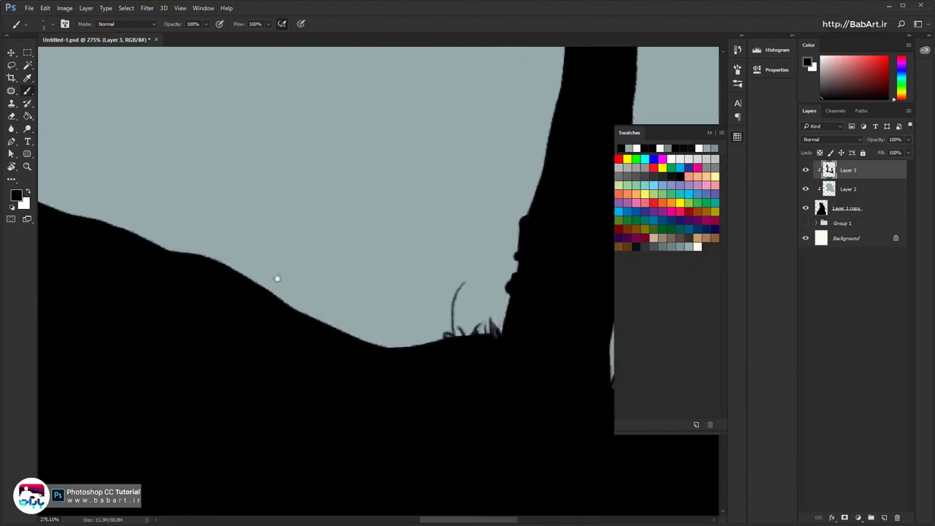
Brush short black fur tufts along the lower edge of the large grey-blue area near the chest
left_click_drag(292, 244, 357, 95)
mouse_move(419, 224)
left_mouse_down("ctrl")
mouse_move(370, 223)
mouse_move(288, 329)
mouse_move(157, 376)
mouse_move(124, 364)
left_mouse_up("ctrl")
key("]")
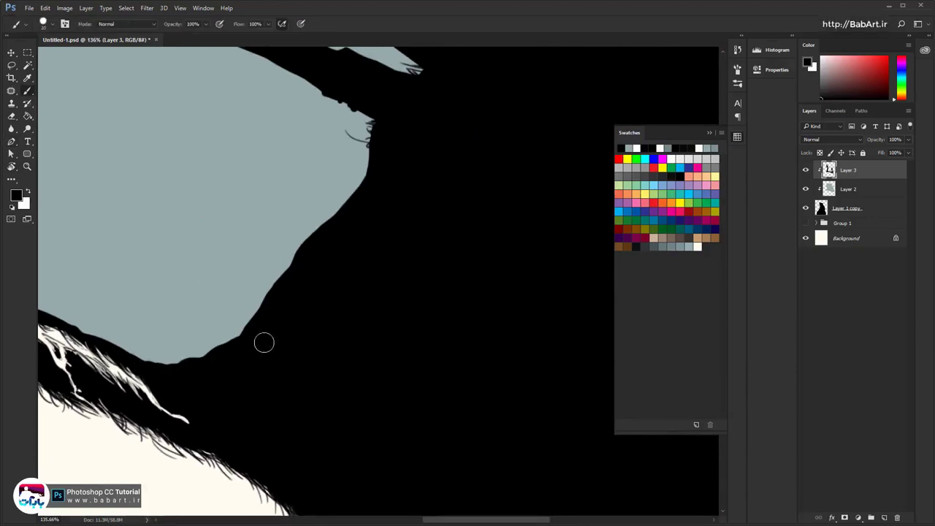
left_click_drag(291, 275, 337, 266)
key("[")
key("[")
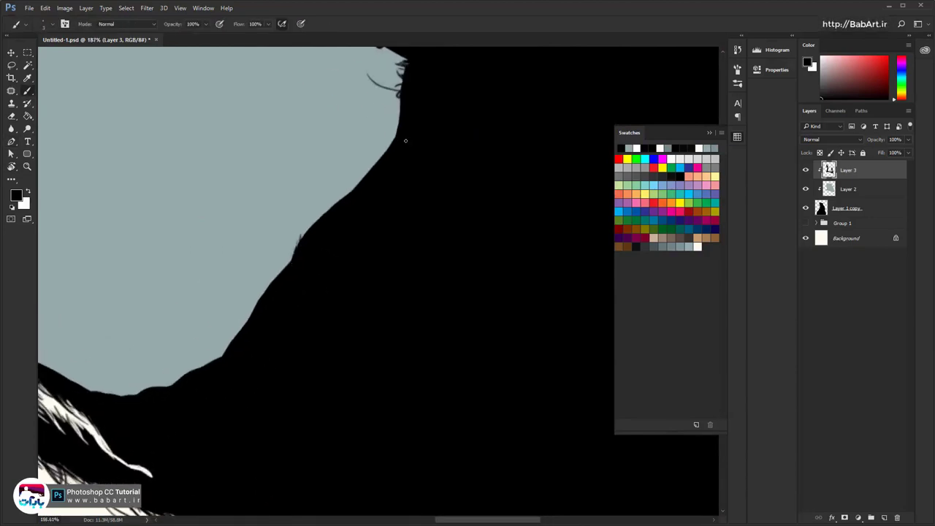
left_click_drag(270, 302, 365, 298)
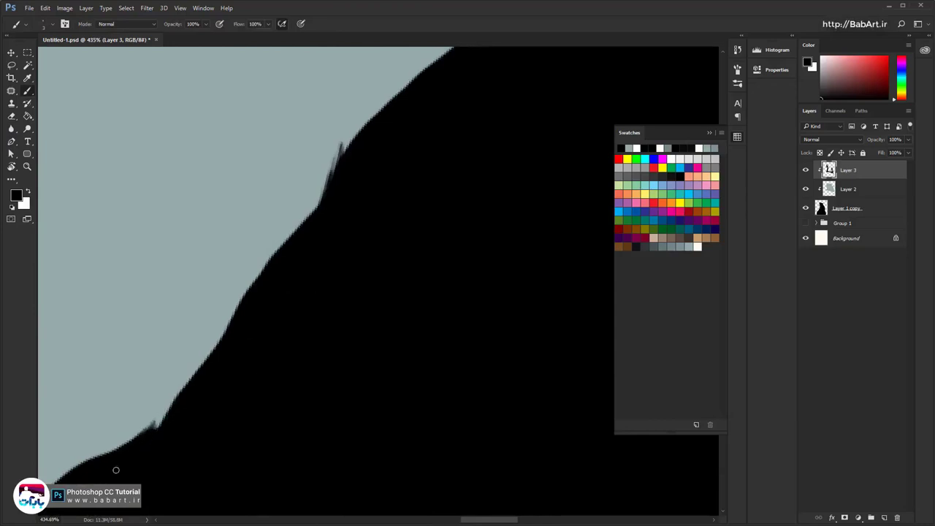
left_click_drag(120, 448, 148, 423)
left_click_drag(121, 446, 75, 462)
mouse_move(124, 444)
left_mouse_down()
mouse_move(150, 415)
mouse_move(162, 417)
left_mouse_up()
left_click_drag(218, 346, 192, 354)
left_click_drag(226, 325, 203, 362)
left_click_drag(242, 309, 224, 311)
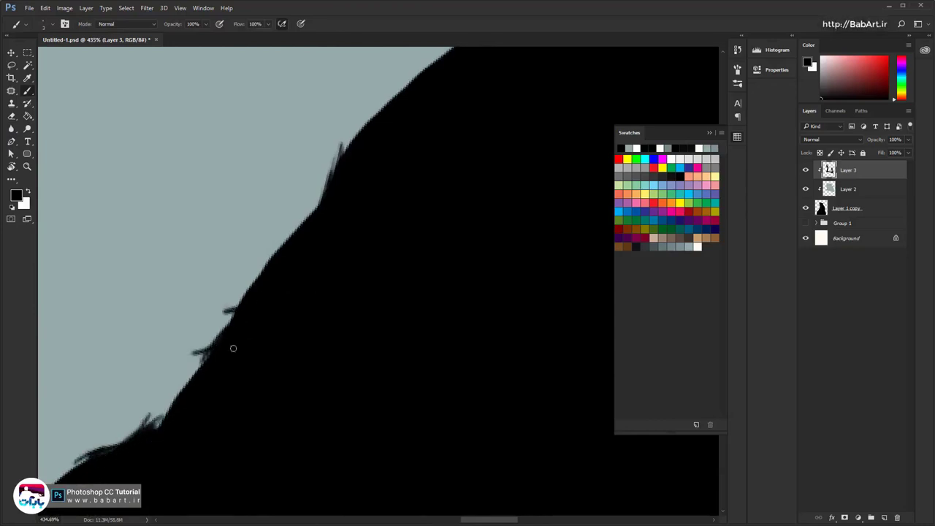
Trim the protruding black bumps on both sides of the long strip's upper part with the eraser
left_click_drag(365, 292, 386, 179)
key("r")
left_click_drag(452, 271, 277, 362)
left_click_drag(264, 226, 335, 230)
mouse_move(296, 369)
left_mouse_down()
mouse_move(306, 425)
mouse_move(301, 502)
left_mouse_up()
left_click(10, 115)
left_click_drag(229, 214, 301, 229)
mouse_move(240, 198)
left_mouse_down()
mouse_move(248, 187)
mouse_move(236, 189)
left_mouse_up()
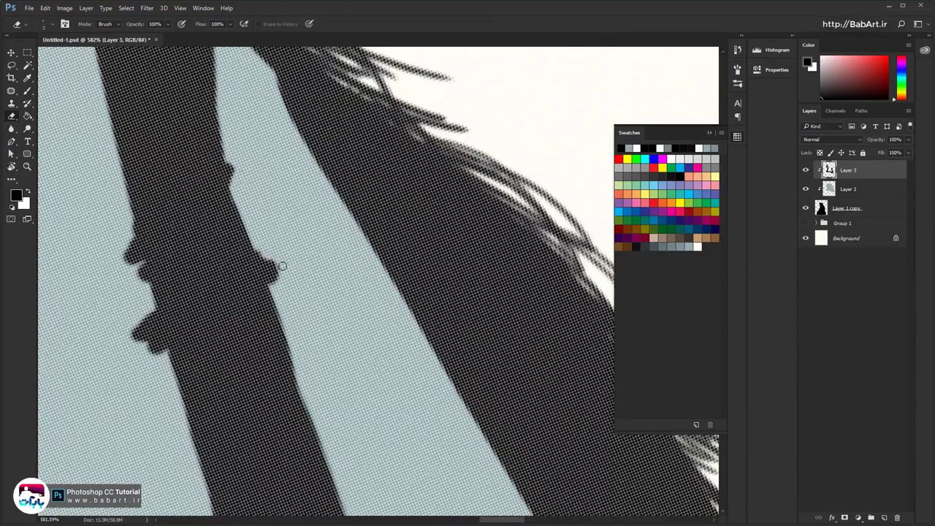
left_click_drag(282, 267, 271, 246)
scroll(252, 252, "up", 1)
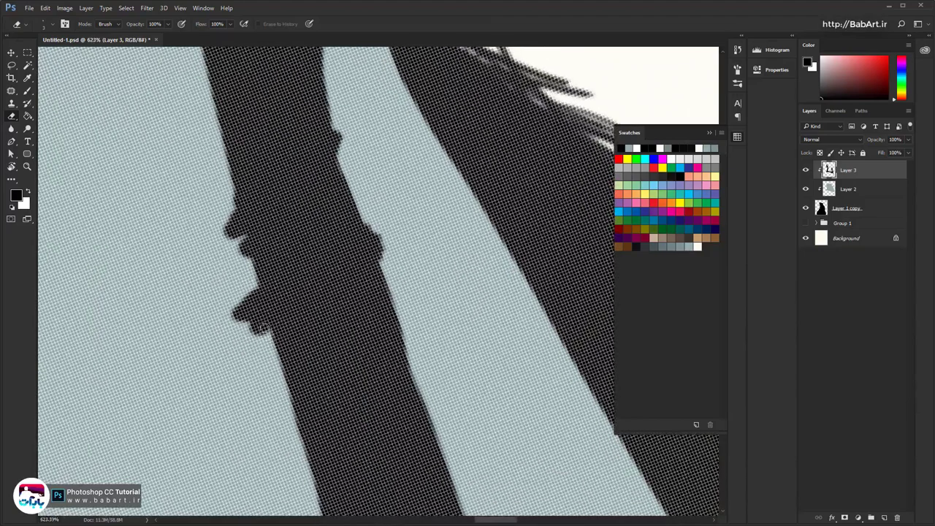
mouse_move(263, 330)
left_mouse_down()
mouse_move(227, 317)
mouse_move(235, 329)
left_mouse_up()
mouse_move(244, 295)
left_mouse_down()
mouse_move(256, 297)
mouse_move(227, 235)
mouse_move(231, 207)
left_mouse_up()
Erase parts of the black bumps along the long strip's lower front edge
scroll(277, 276, "down", 5)
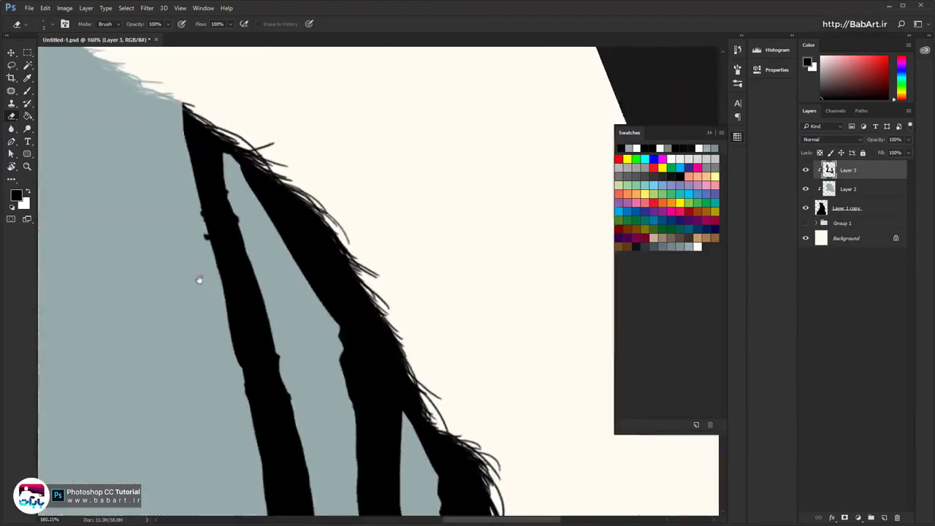
scroll(200, 278, "up", 3)
left_click_drag(297, 433, 259, 286)
scroll(209, 329, "down", 2)
left_click_drag(256, 452, 243, 311)
scroll(244, 311, "up", 4)
left_click_drag(229, 187, 226, 223)
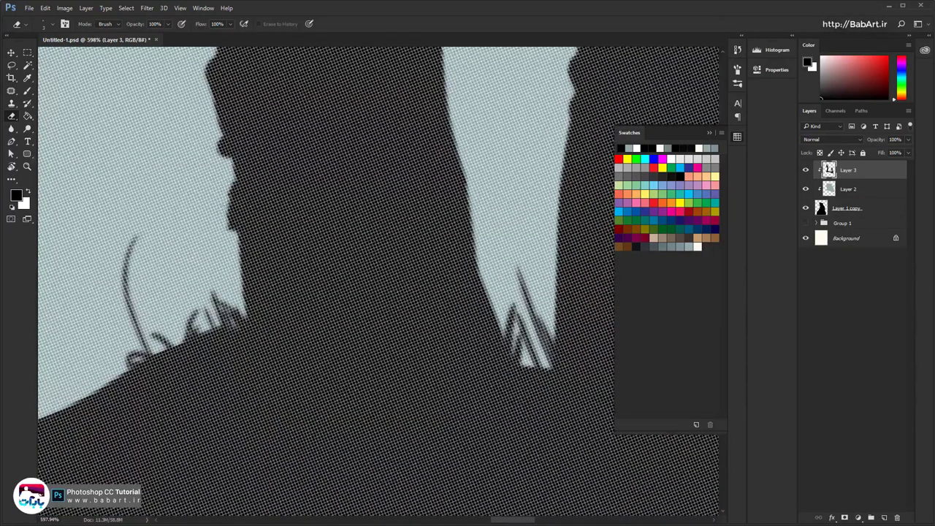
Touch up the notches on the long strip's lower front edge with the black brush
key("b")
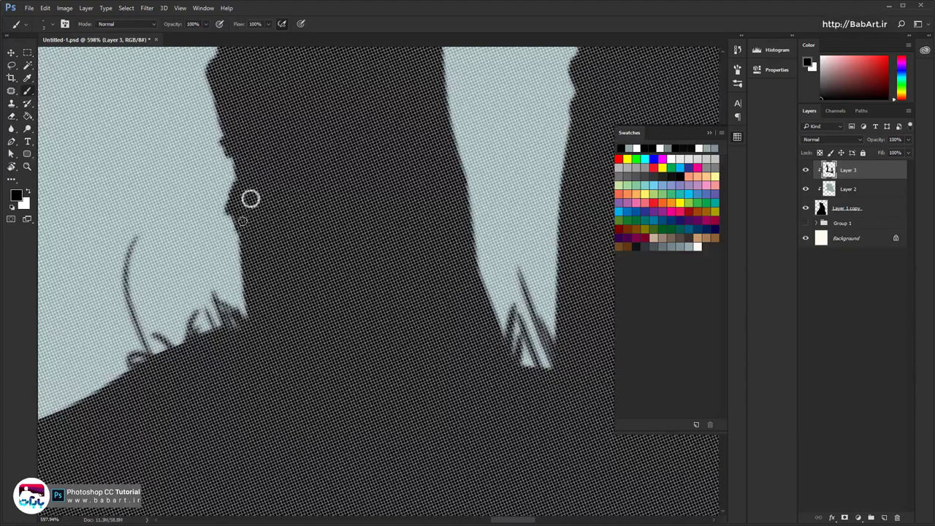
left_click_drag(229, 216, 242, 222)
left_click_drag(233, 180, 223, 149)
mouse_move(235, 110)
left_mouse_down()
mouse_move(193, 277)
mouse_move(150, 252)
left_mouse_up()
Choose the 3 px round brush preset and roughen the long strip's edges along its upper and middle parts
left_click_drag(190, 62, 288, 475)
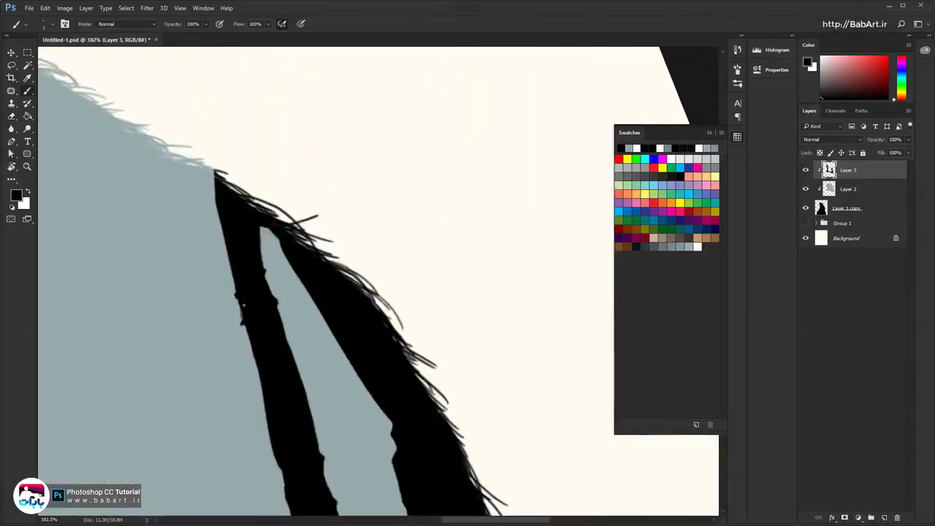
right_click(265, 396)
mouse_move(271, 350)
left_mouse_down()
mouse_move(251, 267)
mouse_move(288, 359)
left_mouse_up()
right_click(302, 331)
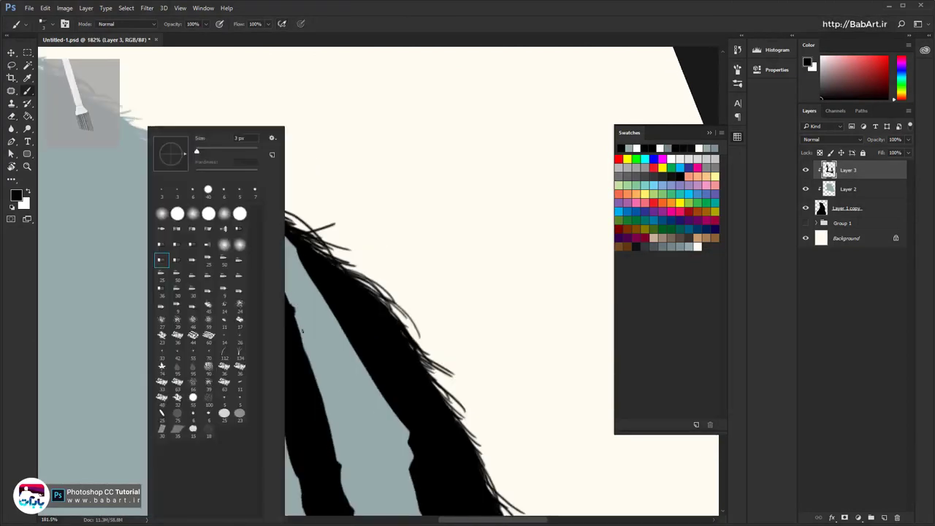
left_click(161, 192)
left_click_drag(231, 317, 216, 180)
left_click_drag(303, 366, 284, 267)
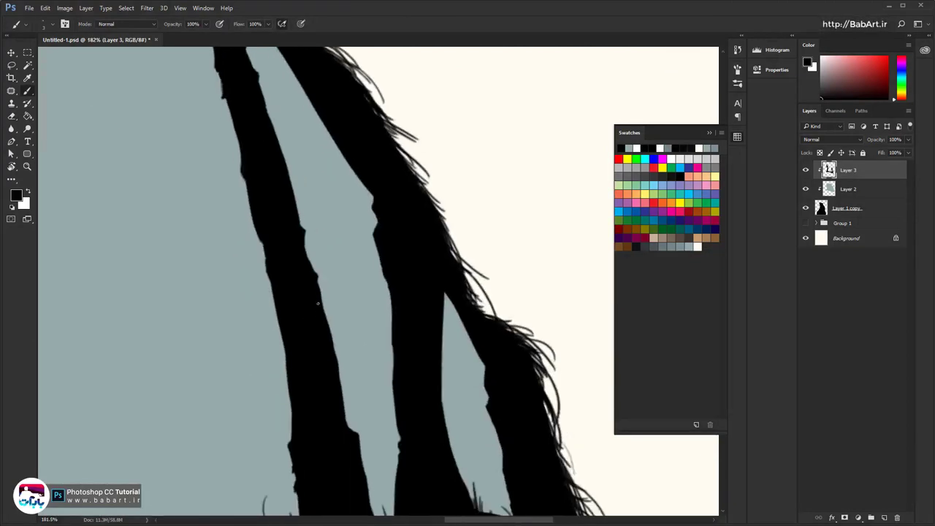
scroll(328, 351, "down", 5)
right_click(295, 365)
key("Escape")
Paint fine black tufts and bumps down the long strip's lower rear edge beside the wider grey-blue gap
scroll(299, 365, "up", 5)
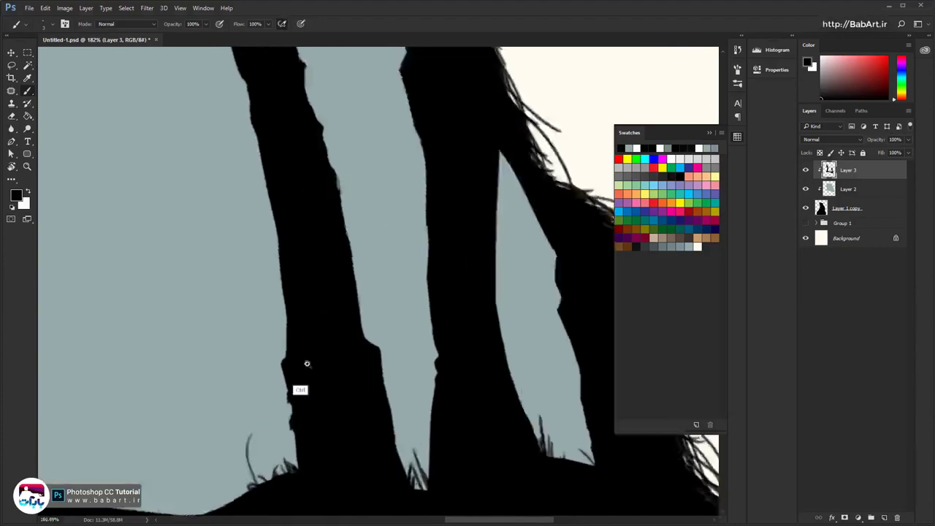
left_click_drag(259, 354, 272, 438)
scroll(402, 344, "down", 6)
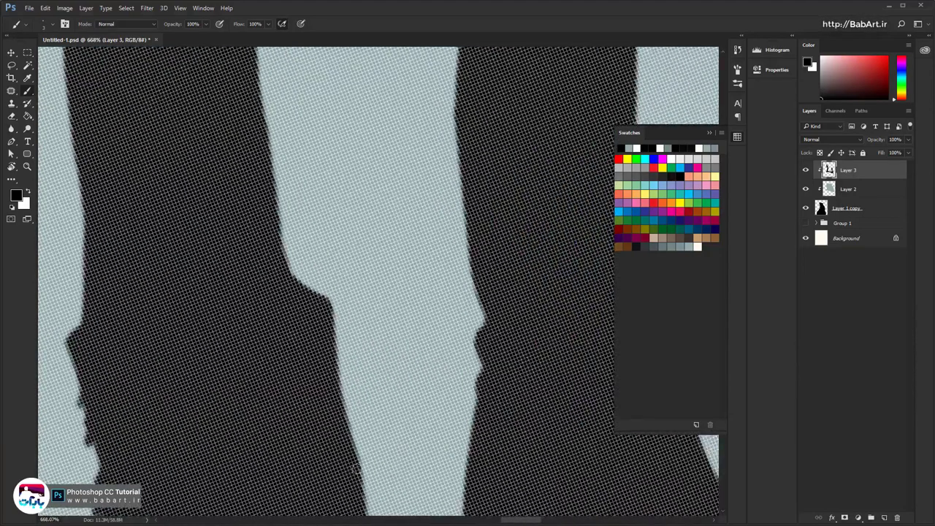
left_click_drag(341, 308, 350, 376)
left_click_drag(383, 401, 395, 467)
left_click_drag(372, 354, 382, 444)
left_click_drag(350, 270, 360, 383)
left_click_drag(338, 254, 351, 307)
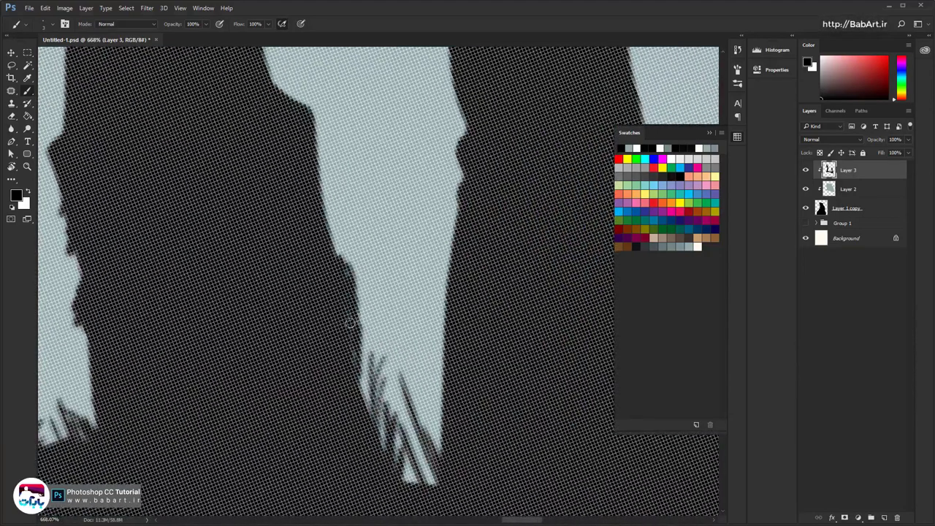
left_click_drag(332, 222, 339, 261)
left_click_drag(321, 182, 335, 230)
Roughen the back band's black edge along the wider gap and the front edge of the narrow gap with small strokes
scroll(322, 225, "down", 3)
scroll(417, 271, "up", 4)
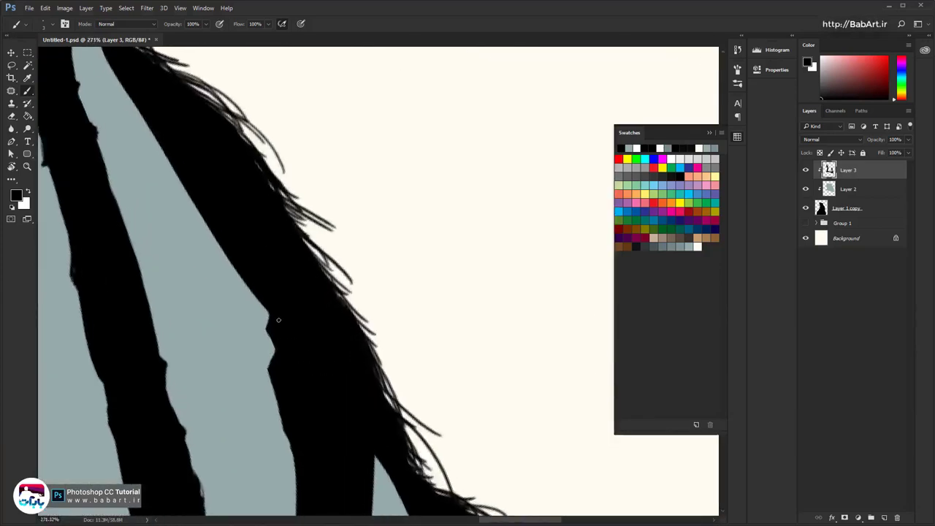
left_click_drag(270, 317, 265, 308)
left_click_drag(247, 287, 255, 294)
left_click_drag(290, 441, 287, 320)
left_click_drag(287, 319, 295, 347)
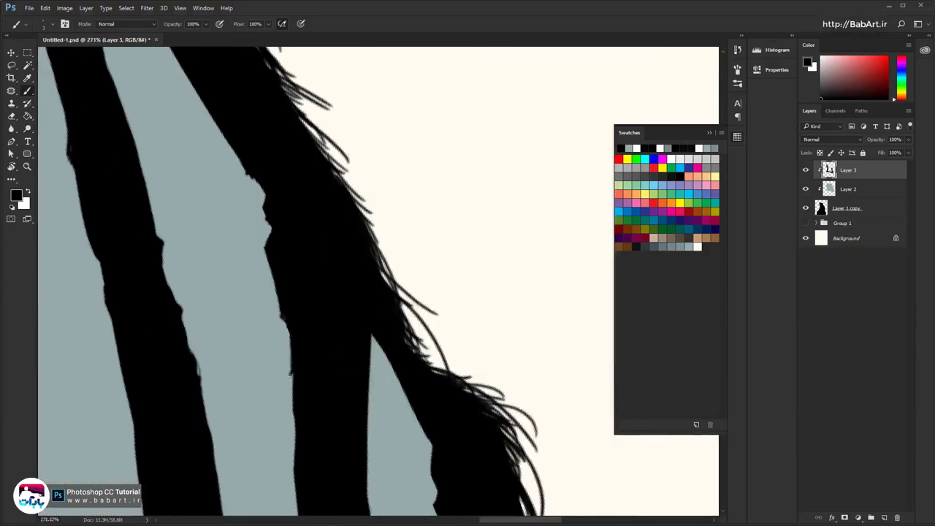
scroll(309, 369, "down", 3)
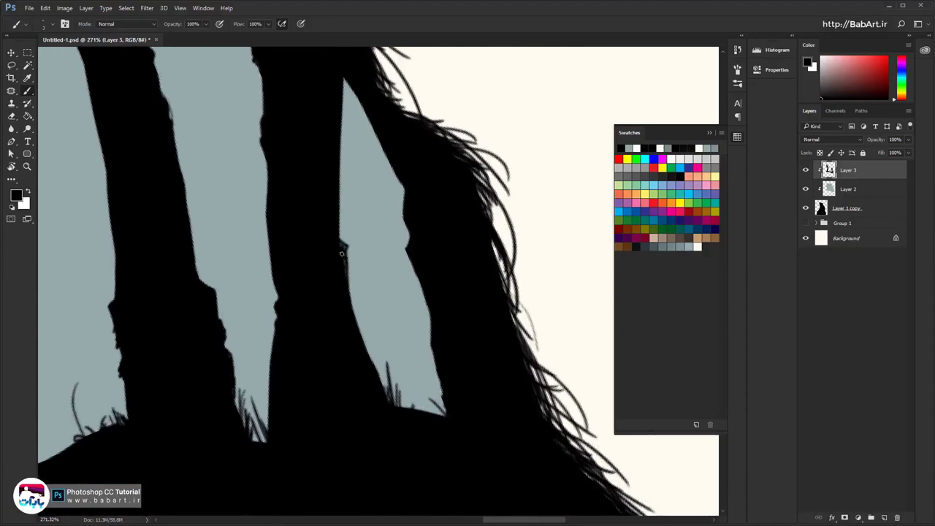
left_click_drag(376, 318, 558, 229)
Touch up the black edge along the throat and chest at the front of the large grey-blue area
left_click_drag(417, 329, 332, 329, "ctrl")
left_click_drag(265, 215, 351, 417)
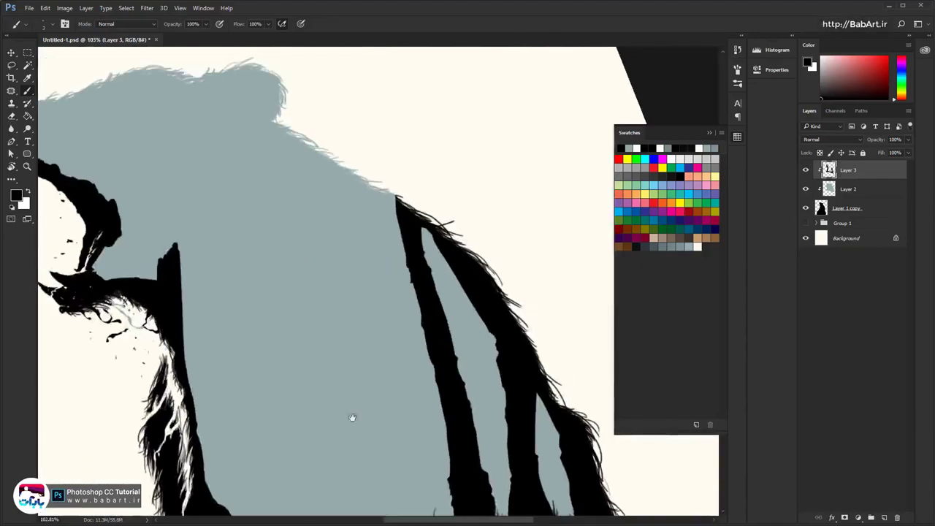
left_click_drag(217, 448, 165, 298)
left_click_drag(210, 358, 266, 358, "ctrl")
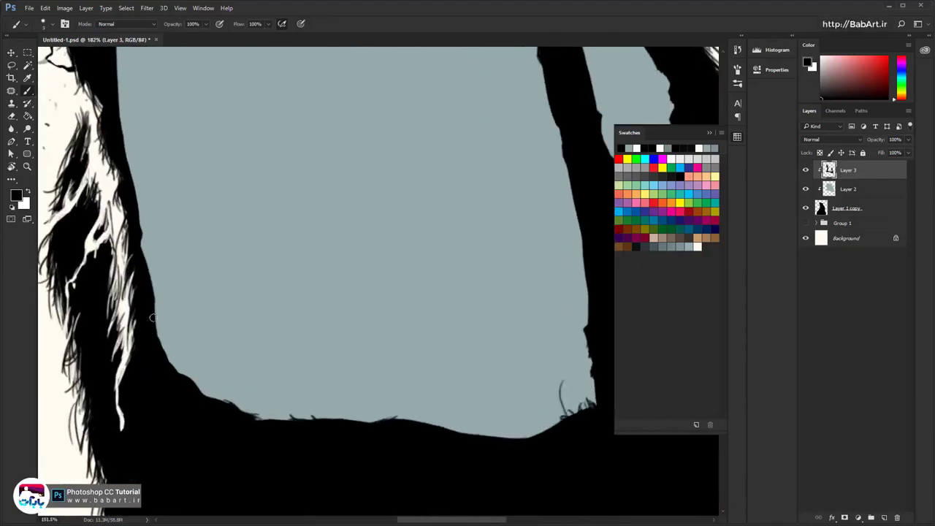
left_click_drag(153, 318, 159, 346)
left_click_drag(147, 284, 177, 371)
left_click_drag(150, 227, 196, 438)
left_click_drag(145, 180, 196, 332)
left_click_drag(226, 215, 247, 261)
Refine the notch and tip of the black shape on the bear's nose with the eraser
left_click_drag(217, 259, 129, 260)
left_click_drag(145, 179, 230, 181)
mouse_move(196, 156)
left_mouse_down()
mouse_move(247, 191)
mouse_move(233, 218)
mouse_move(194, 209)
mouse_move(230, 211)
mouse_move(214, 229)
mouse_move(256, 224)
mouse_move(263, 203)
mouse_move(222, 216)
mouse_move(221, 257)
mouse_move(252, 322)
mouse_move(267, 292)
mouse_move(248, 359)
mouse_move(233, 354)
mouse_move(243, 309)
left_mouse_up()
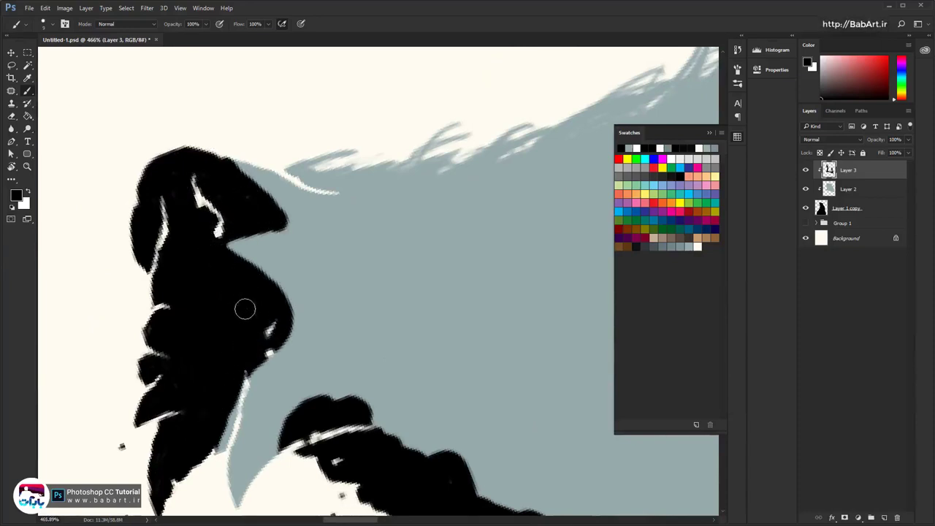
left_click_drag(330, 331, 242, 338)
key("r")
left_click_drag(382, 192, 274, 302)
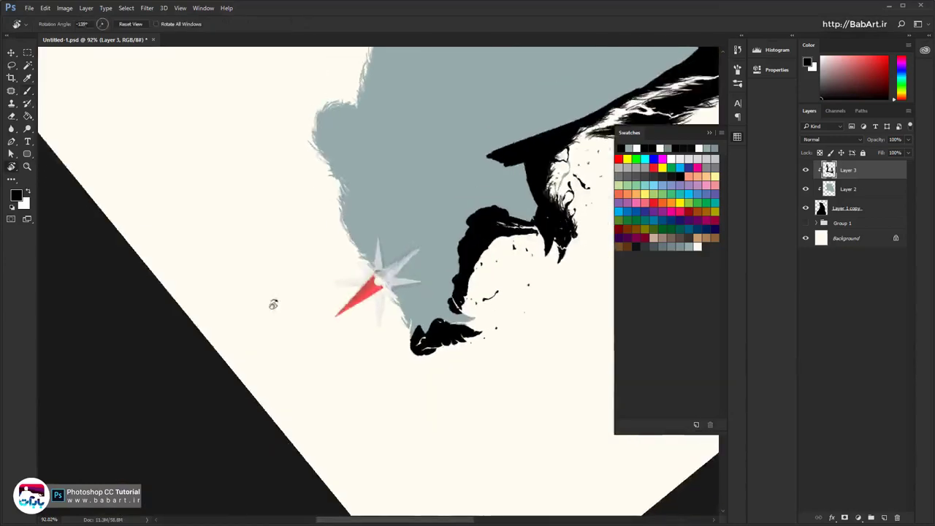
left_click_drag(424, 332, 488, 328)
left_click(11, 117)
mouse_move(391, 299)
left_mouse_down()
mouse_move(427, 301)
mouse_move(401, 325)
mouse_move(424, 298)
mouse_move(403, 315)
mouse_move(328, 314)
left_mouse_up()
key("r")
left_click_drag(428, 205, 472, 407)
mouse_move(391, 310)
left_mouse_down()
mouse_move(413, 309)
mouse_move(391, 307)
left_mouse_up()
key("r")
mouse_move(398, 220)
left_mouse_down()
mouse_move(434, 226)
mouse_move(406, 220)
left_mouse_up()
left_click_drag(431, 269, 412, 267)
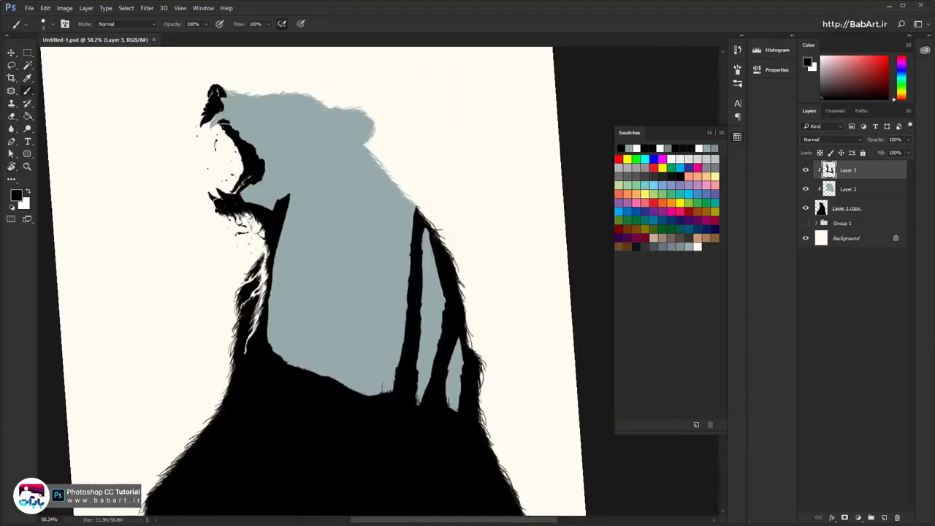
Examine the black shading on the bear's nose and upper jaw up close
left_click_drag(274, 235, 323, 232)
left_click_drag(252, 164, 256, 365)
left_click_drag(212, 175, 256, 175)
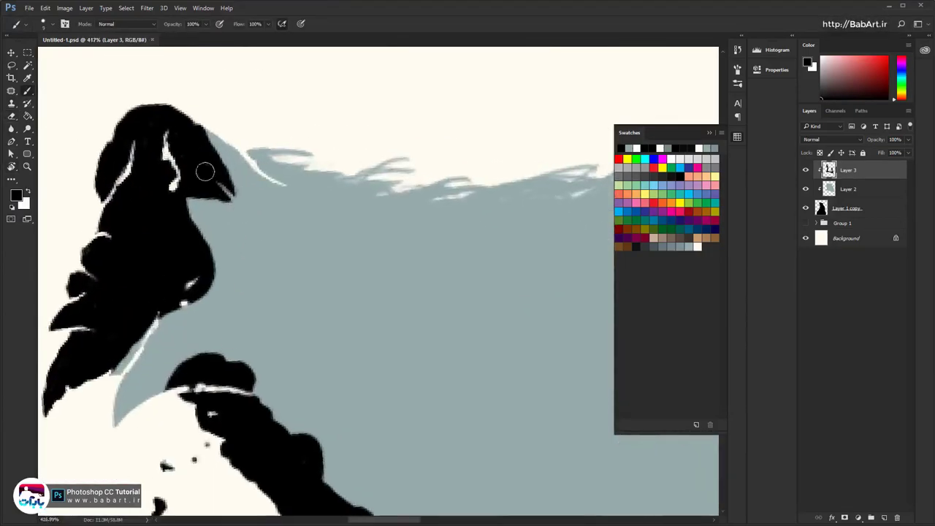
key("r")
left_click_drag(334, 223, 406, 225)
left_click_drag(378, 272, 331, 271)
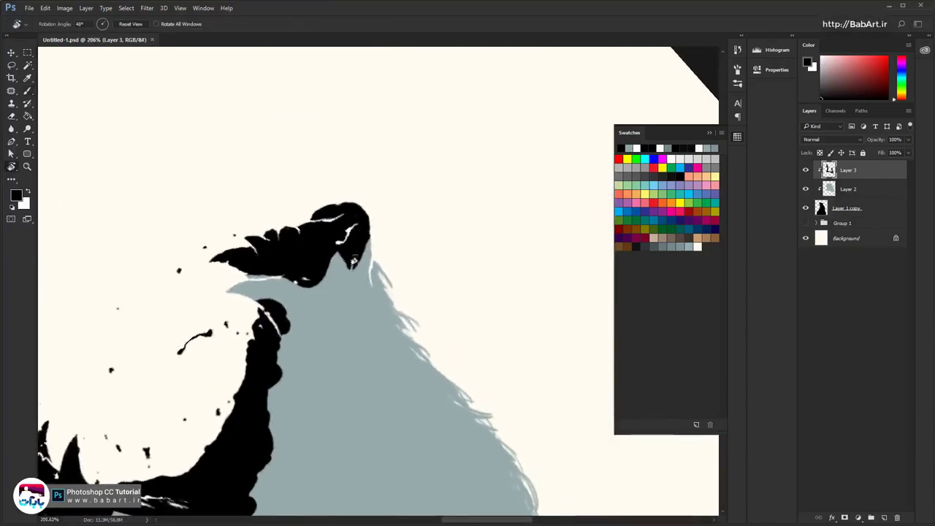
key("b")
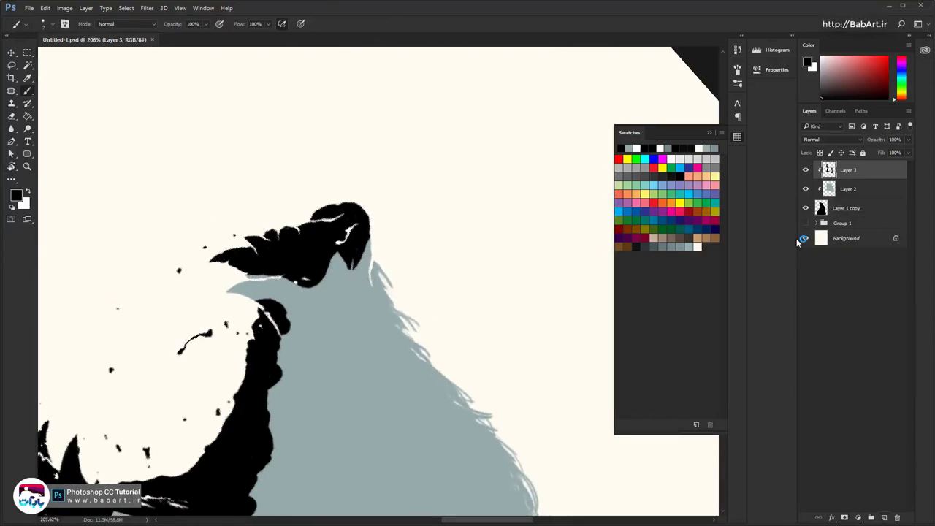
Add a new layer above the black shading layer, clip it to the bear silhouette and save the document
left_click(883, 517)
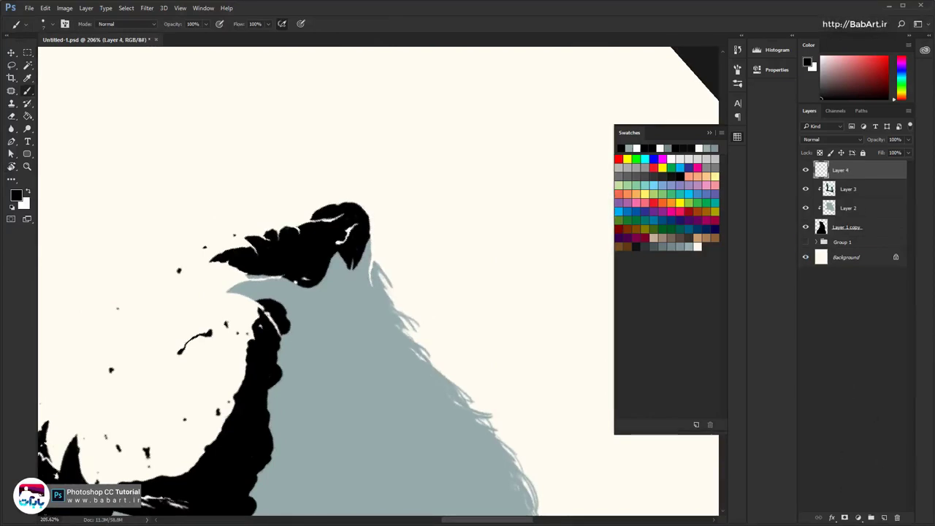
right_click(871, 176)
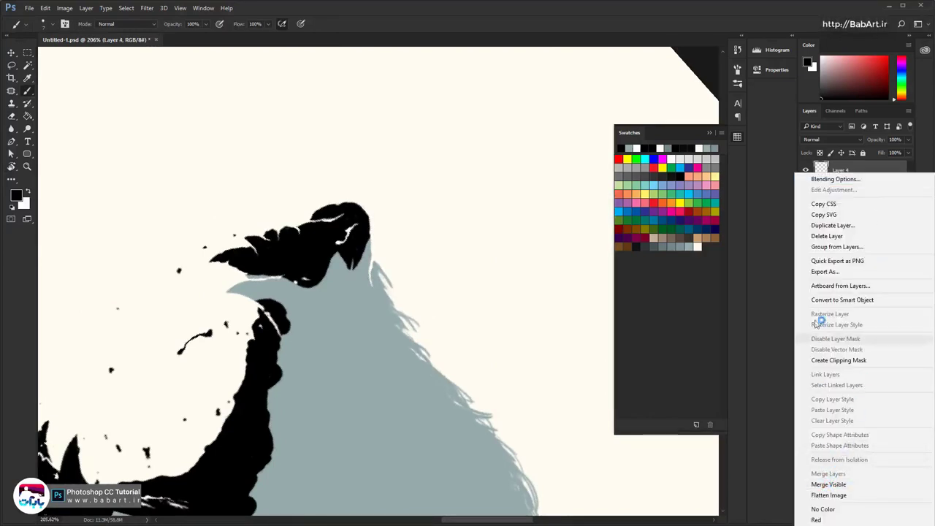
left_click(833, 360)
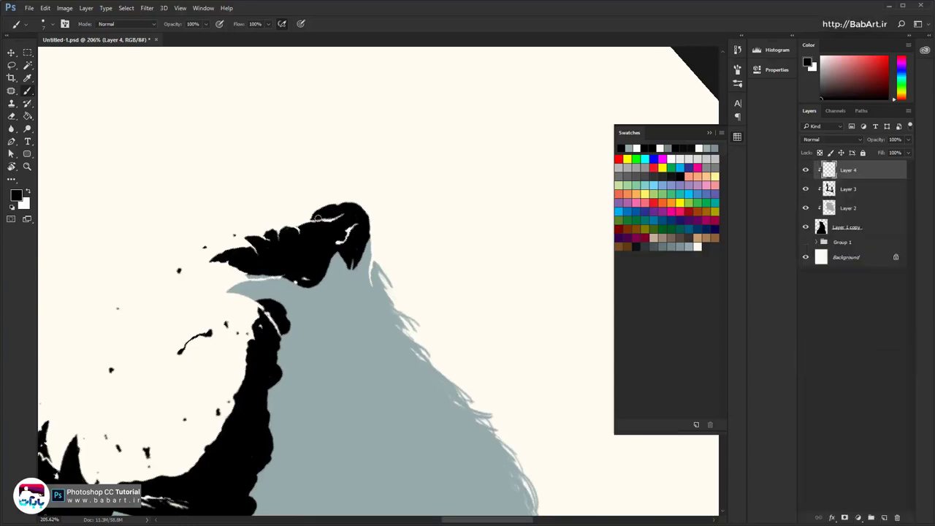
key("ctrl+s")
Paint several thin black forked branches spreading from the base of the black nose shape into the grey-blue area
left_click_drag(360, 273, 356, 218)
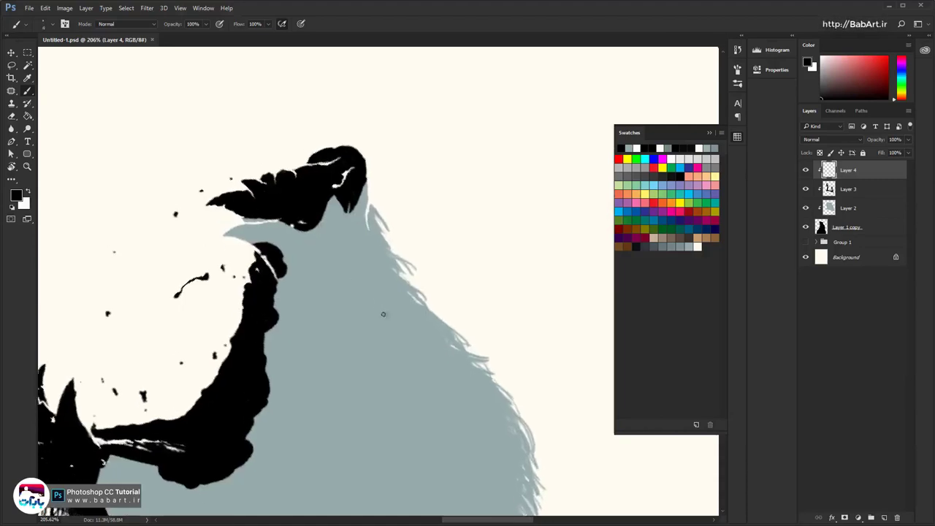
key("r")
mouse_move(410, 267)
left_mouse_down()
mouse_move(273, 287)
mouse_move(365, 234)
mouse_move(392, 233)
mouse_move(364, 243)
left_mouse_up()
key("b")
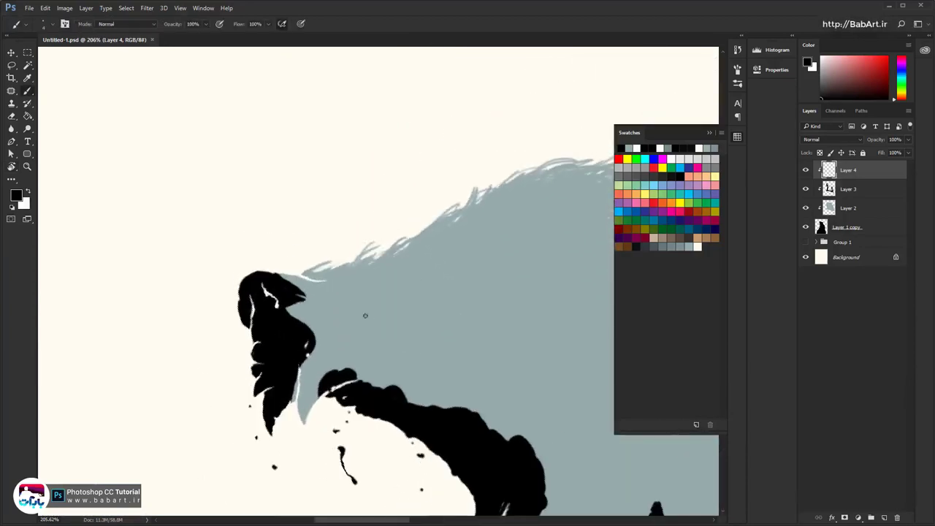
left_click_drag(291, 320, 309, 312)
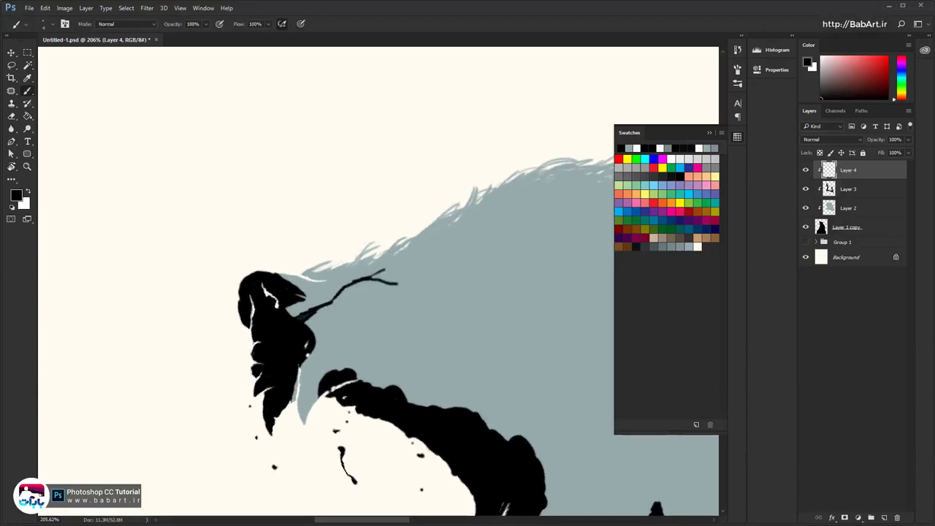
right_click(298, 324)
mouse_move(310, 321)
left_mouse_down()
mouse_move(387, 344)
mouse_move(337, 349)
mouse_move(327, 369)
left_mouse_up()
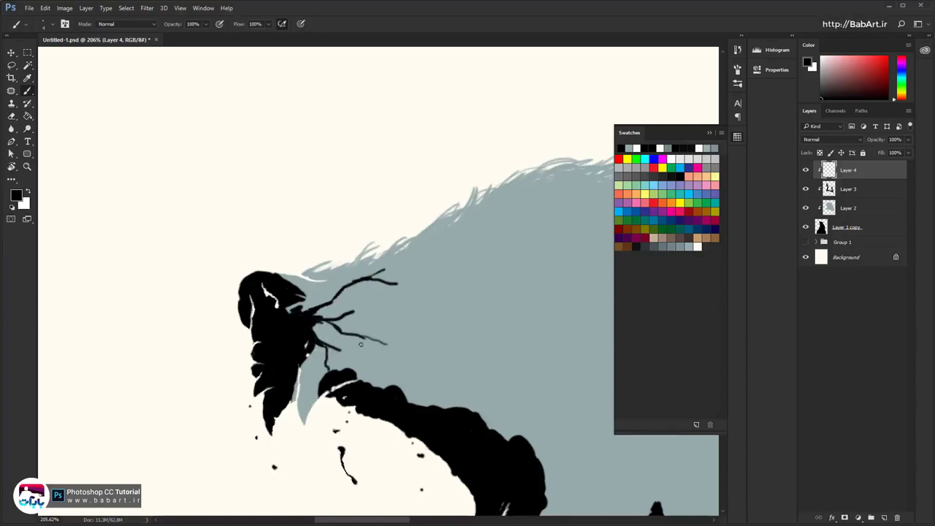
Thicken and extend the branches behind the nose, adding fine forked twigs at their tips
left_click_drag(357, 277, 293, 208)
key("r")
mouse_move(306, 193)
left_mouse_down()
mouse_move(251, 236)
mouse_move(252, 310)
left_mouse_up()
left_click_drag(309, 394, 290, 332)
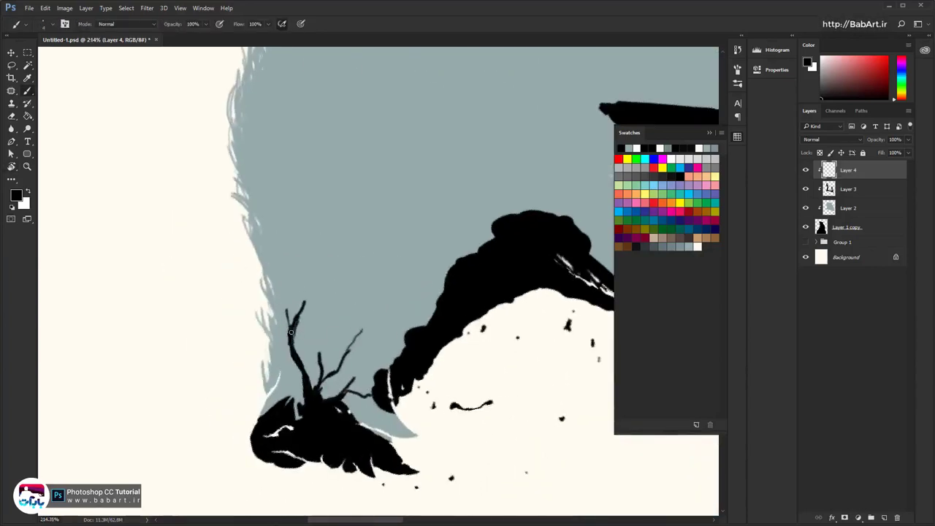
left_click_drag(317, 398, 322, 379)
mouse_move(303, 387)
left_mouse_down()
mouse_move(308, 411)
mouse_move(387, 358)
mouse_move(418, 306)
mouse_move(349, 398)
left_mouse_up()
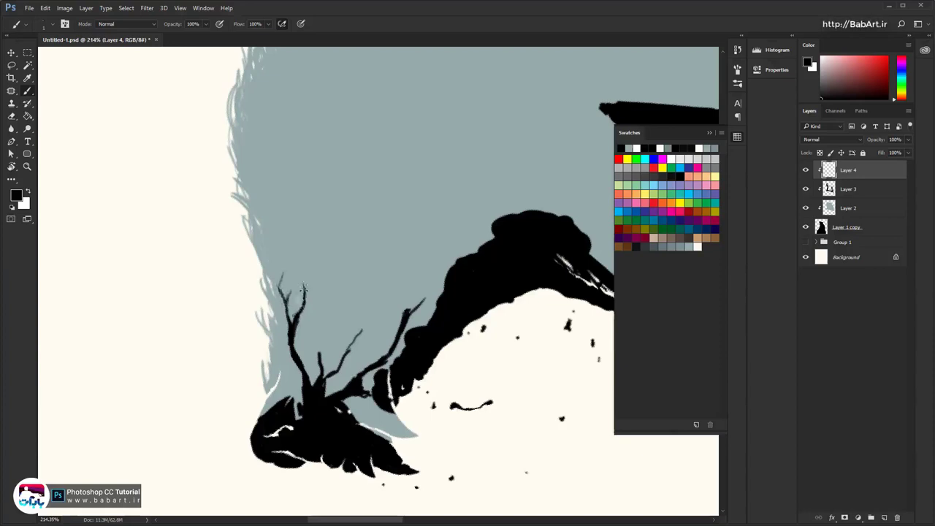
mouse_move(301, 370)
left_mouse_down()
mouse_move(297, 419)
mouse_move(317, 366)
left_mouse_up()
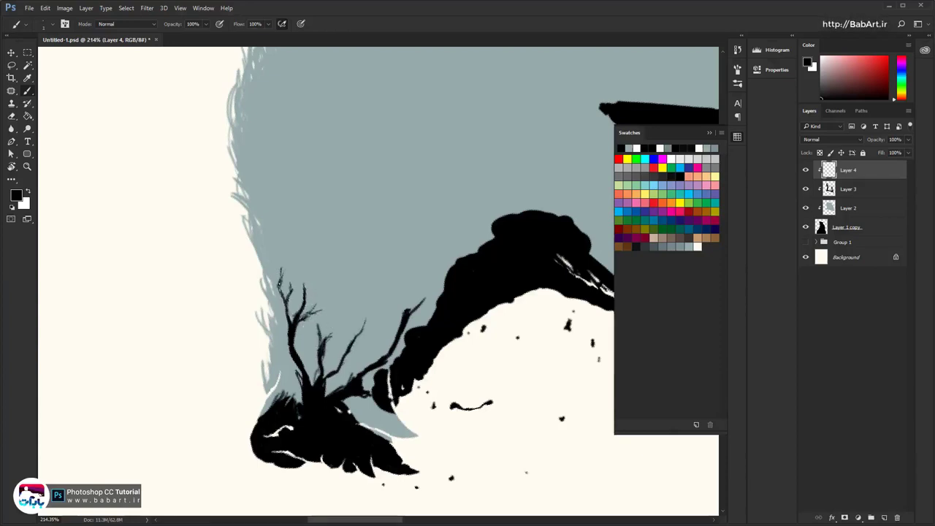
left_click_drag(292, 346, 300, 381)
Paint fine black hair strokes around the roots of the branches beneath the nose shape
key("space")
left_click_drag(333, 302, 240, 272)
key("r")
left_click_drag(292, 336, 420, 225)
mouse_move(412, 226)
left_mouse_down()
mouse_move(297, 271)
mouse_move(284, 291)
left_mouse_up()
scroll(292, 267, "up", 1)
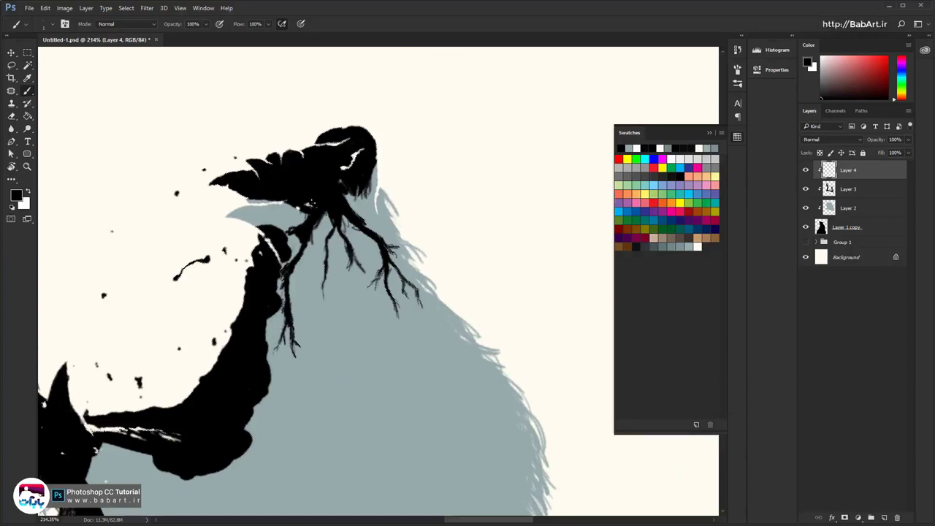
mouse_move(296, 209)
left_mouse_down()
mouse_move(289, 212)
mouse_move(299, 210)
left_mouse_up()
mouse_move(370, 179)
left_mouse_down()
mouse_move(349, 202)
mouse_move(376, 228)
mouse_move(317, 233)
left_mouse_up()
left_click_drag(322, 217, 310, 257)
left_click_drag(325, 213, 314, 232)
Fill the gaps between the nose branches with more fine black strokes along their stems
left_click_drag(386, 199, 341, 129)
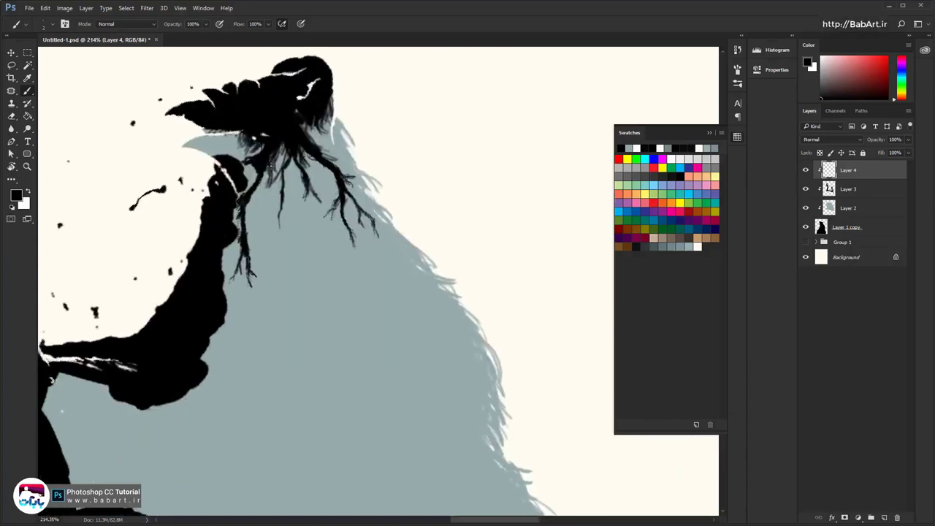
left_click_drag(271, 173, 254, 194)
left_click_drag(256, 165, 247, 180)
left_click_drag(301, 119, 279, 146)
left_click_drag(287, 181, 295, 210)
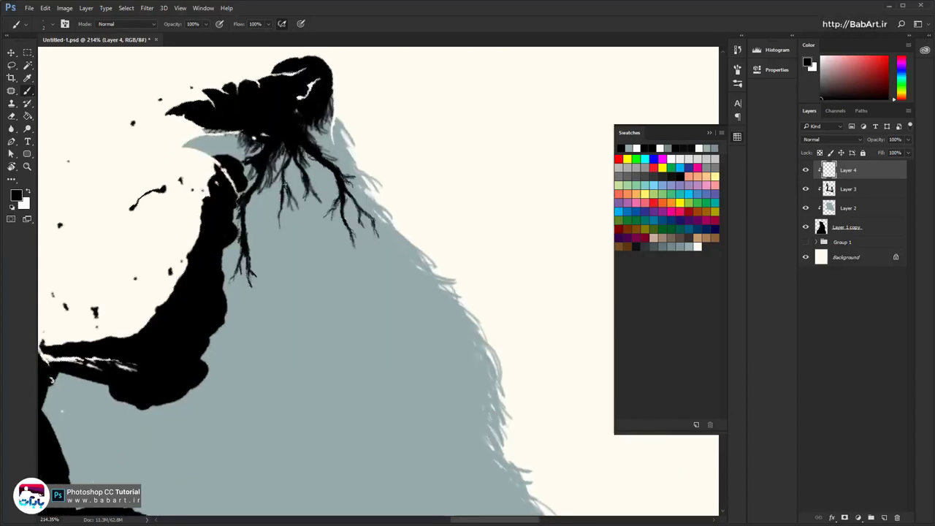
left_click_drag(282, 172, 268, 191)
left_click_drag(322, 160, 329, 193)
right_click(331, 176)
left_click_drag(267, 271, 229, 262)
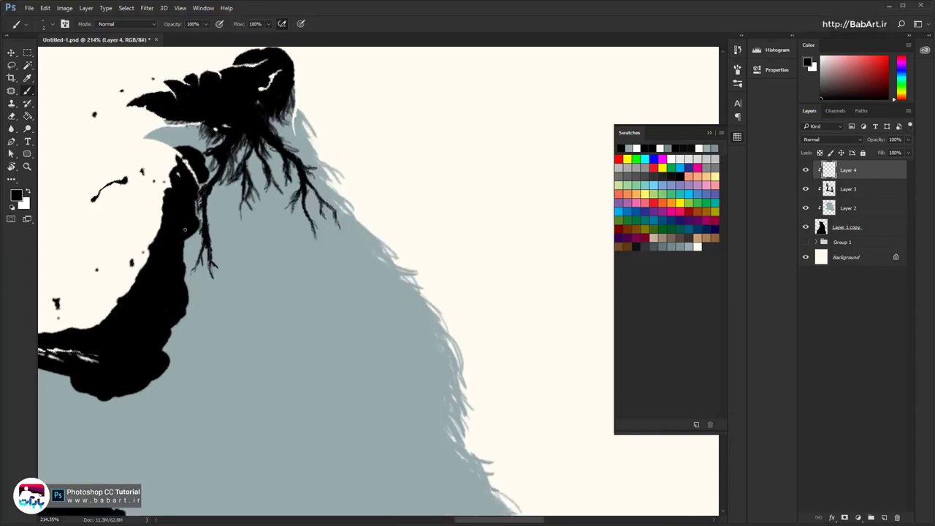
Paint black fur tufts along the upper outer edge of the black band behind the open mouth
key("bracketright")
mouse_move(187, 235)
left_mouse_down()
mouse_move(209, 192)
mouse_move(197, 195)
mouse_move(200, 230)
mouse_move(190, 208)
mouse_move(188, 233)
mouse_move(199, 298)
left_mouse_up()
mouse_move(194, 279)
left_mouse_down()
mouse_move(194, 302)
mouse_move(221, 322)
mouse_move(398, 344)
mouse_move(507, 309)
mouse_move(505, 240)
left_mouse_up()
key("r")
key("b")
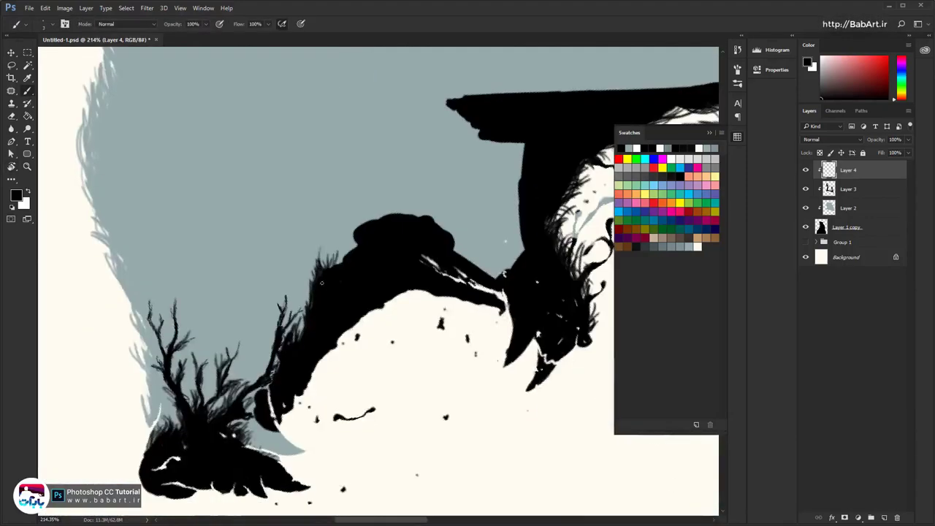
left_click_drag(340, 264, 349, 249)
left_click_drag(331, 269, 345, 237)
left_click_drag(350, 249, 360, 215)
left_click_drag(351, 249, 359, 216)
mouse_move(424, 198)
left_mouse_down()
mouse_move(335, 199)
mouse_move(290, 190)
mouse_move(292, 181)
left_mouse_up()
Continue the fur tufts down the middle outer edge of the mouth's black band, covering its rounded bumps
mouse_move(303, 220)
left_mouse_down()
mouse_move(288, 200)
mouse_move(314, 201)
mouse_move(481, 270)
mouse_move(297, 233)
left_mouse_up()
key("r")
left_click_drag(358, 233, 381, 246)
key("b")
left_click_drag(328, 184, 341, 211)
mouse_move(336, 197)
left_mouse_down()
mouse_move(344, 216)
mouse_move(351, 213)
left_mouse_up()
mouse_move(341, 196)
left_mouse_down()
mouse_move(352, 218)
mouse_move(354, 146)
left_mouse_up()
left_click_drag(344, 178, 360, 146)
left_click_drag(365, 196, 354, 144)
left_click_drag(342, 172, 289, 249)
left_click_drag(295, 174, 318, 194)
left_click_drag(294, 181, 312, 205)
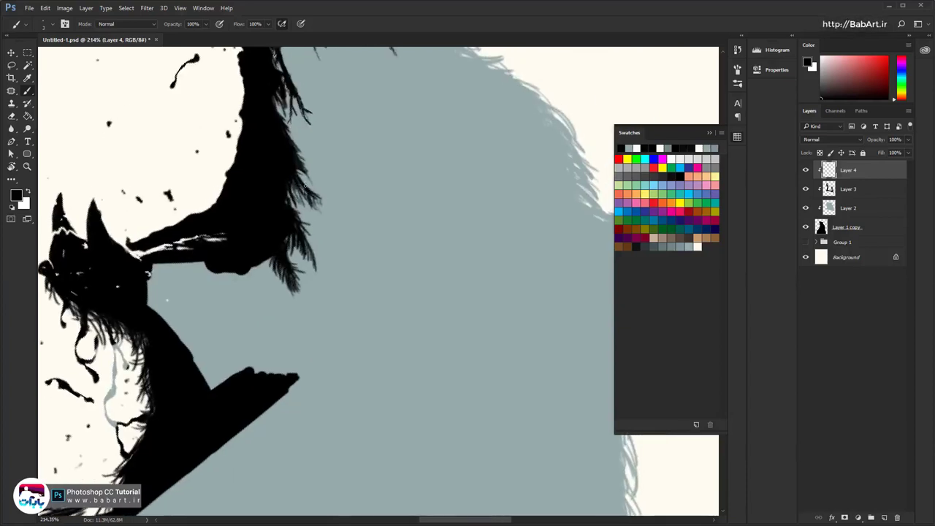
Add fur strokes around the rounded lower end of the black mouth band
left_click_drag(298, 160, 315, 184)
mouse_move(297, 155)
left_mouse_down()
mouse_move(317, 181)
mouse_move(301, 203)
left_mouse_up()
left_click_drag(269, 252, 253, 288)
mouse_move(272, 162)
left_mouse_down()
mouse_move(269, 286)
mouse_move(267, 110)
left_mouse_up()
left_click_drag(249, 215, 257, 243)
left_click_drag(251, 218, 261, 254)
mouse_move(263, 211)
left_mouse_down()
mouse_move(271, 239)
mouse_move(245, 215)
mouse_move(224, 221)
left_mouse_up()
mouse_move(232, 261)
left_mouse_down()
mouse_move(222, 222)
mouse_move(229, 226)
mouse_move(220, 248)
left_mouse_up()
Build up denser, longer fur clumps on the outer edge of the mouth band down to the jaw corner
key("r")
mouse_move(219, 252)
left_mouse_down()
mouse_move(235, 358)
mouse_move(329, 349)
mouse_move(282, 294)
left_mouse_up()
scroll(247, 380, "down", 7)
scroll(286, 300, "up", 6)
mouse_move(300, 283)
left_mouse_down()
mouse_move(295, 294)
mouse_move(324, 291)
mouse_move(332, 252)
left_mouse_up()
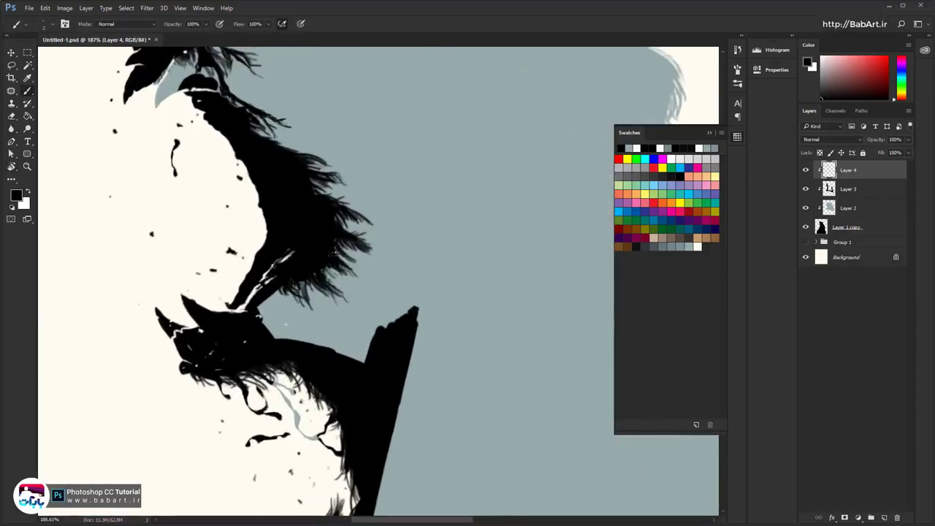
left_click_drag(327, 189, 355, 209)
left_click_drag(337, 216, 357, 232)
left_click_drag(341, 216, 366, 230)
left_click_drag(317, 189, 333, 201)
left_click_drag(312, 178, 331, 192)
left_click_drag(323, 226, 316, 175)
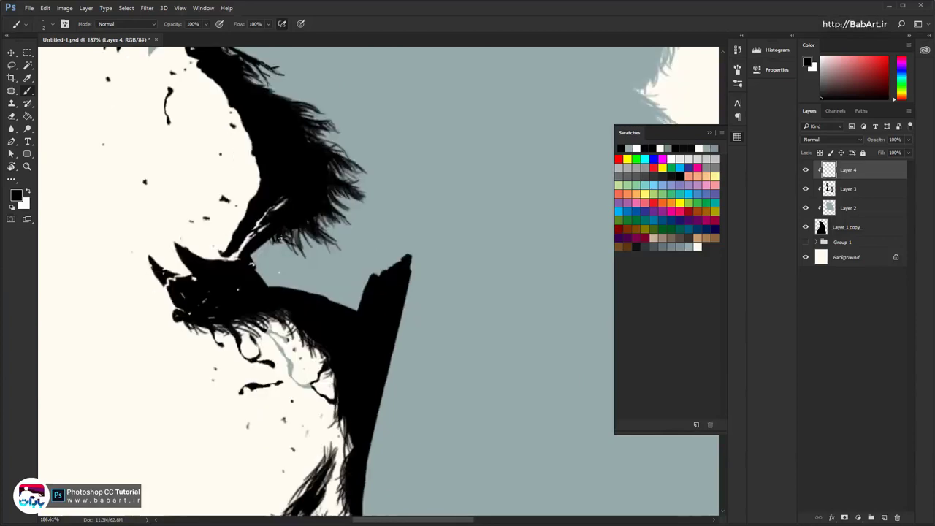
left_click_drag(277, 230, 252, 279)
Refine the fur tips of the mouth band up close and add hairs near the jaw corner
left_click_drag(377, 201, 423, 201)
left_click_drag(314, 174, 367, 200)
left_click_drag(290, 178, 345, 207)
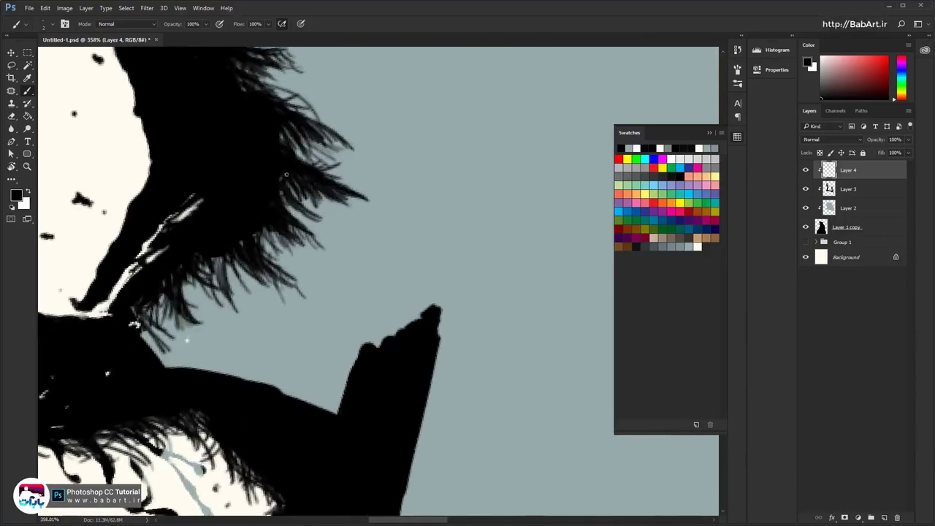
left_click_drag(307, 248, 290, 169)
left_click_drag(117, 233, 138, 270)
left_click_drag(125, 252, 135, 270)
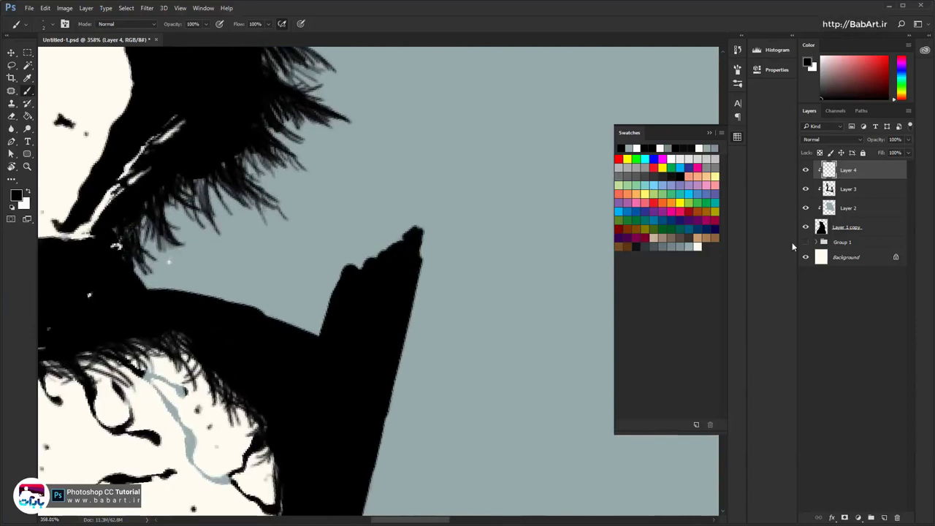
On Layer 3, erase the black bridge between the lower jaw and throat shape, and paint the grey-blue drip black
left_click(847, 189)
key("e")
mouse_move(292, 313)
left_mouse_down()
mouse_move(179, 298)
mouse_move(200, 344)
left_mouse_up()
key("b")
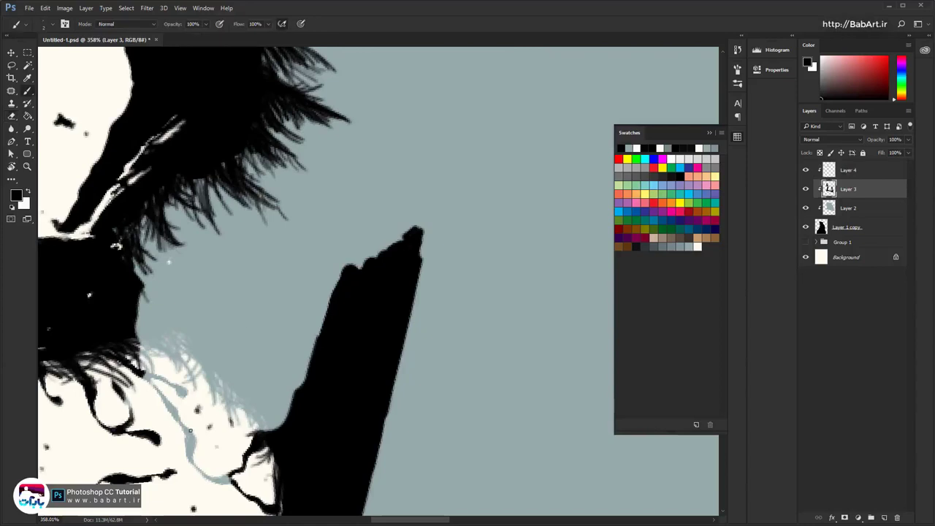
left_click_drag(165, 383, 228, 476)
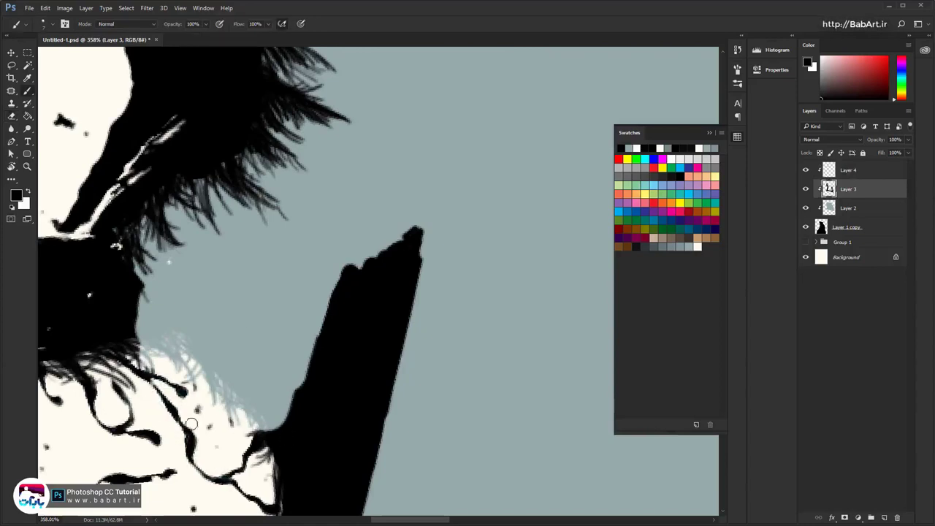
On Layer 4, paint thin forked black branches from the back of the lower jaw into the cleared grey-blue area
left_click(847, 170)
left_click_drag(138, 299, 234, 359)
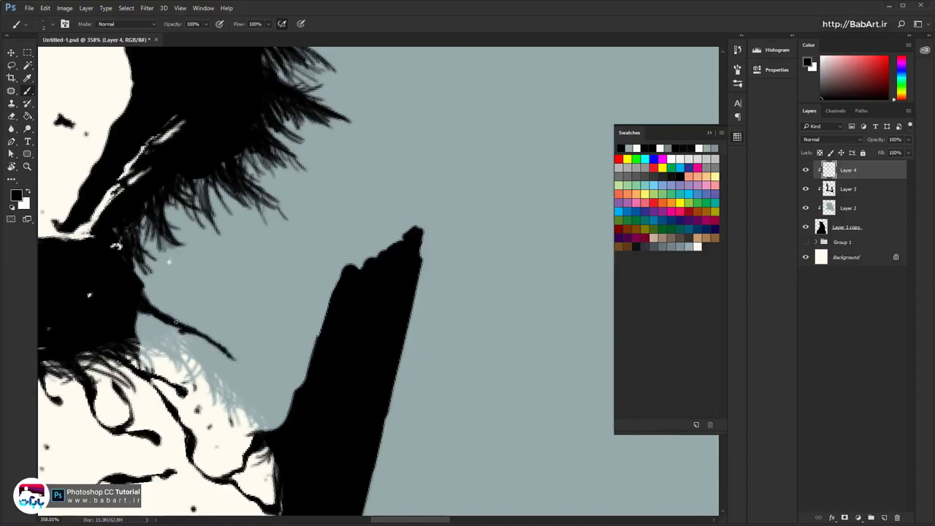
mouse_move(163, 317)
left_mouse_down()
mouse_move(185, 352)
mouse_move(232, 380)
left_mouse_up()
left_click_drag(219, 362, 217, 362)
mouse_move(128, 301)
left_mouse_down()
mouse_move(146, 365)
mouse_move(186, 376)
mouse_move(172, 360)
left_mouse_up()
left_click_drag(199, 320, 154, 276)
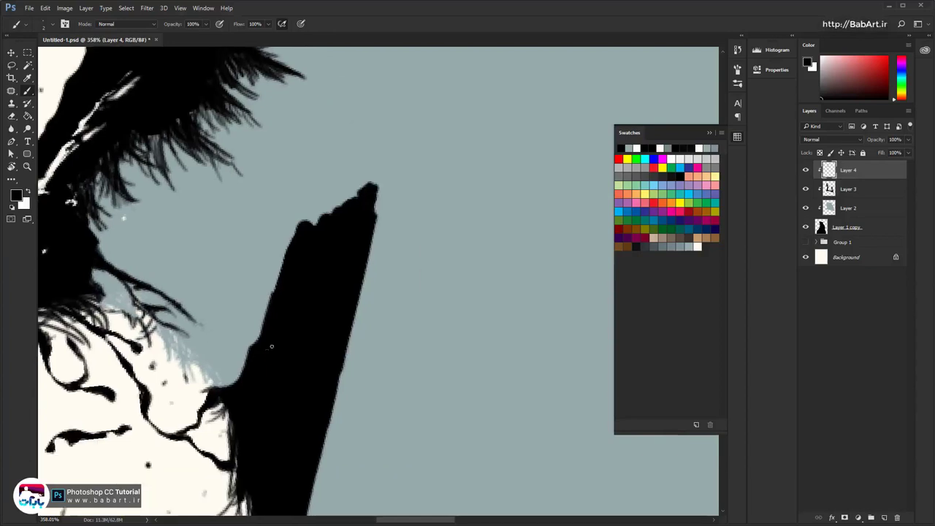
Extend a black branch from the throat shape toward the jaw and roughen the shape's front edge
mouse_move(252, 346)
left_mouse_down()
mouse_move(199, 346)
mouse_move(188, 328)
left_mouse_up()
mouse_move(203, 353)
left_mouse_down()
mouse_move(244, 368)
mouse_move(217, 387)
left_mouse_up()
left_click_drag(241, 373, 218, 386)
left_click_drag(278, 275, 263, 313)
Roughen the upper back edge of the throat shape and paint a short three-pronged branch growing from it
mouse_move(332, 197)
left_mouse_down()
mouse_move(372, 161)
mouse_move(370, 146)
mouse_move(358, 173)
mouse_move(371, 251)
mouse_move(355, 302)
mouse_move(342, 228)
left_mouse_up()
mouse_move(341, 246)
left_mouse_down()
mouse_move(331, 278)
mouse_move(385, 372)
left_mouse_up()
mouse_move(348, 315)
left_mouse_down()
mouse_move(378, 342)
mouse_move(409, 347)
mouse_move(363, 322)
mouse_move(373, 316)
left_mouse_up()
mouse_move(341, 270)
left_mouse_down()
mouse_move(358, 311)
mouse_move(373, 320)
left_mouse_up()
left_click_drag(360, 318, 403, 320)
mouse_move(380, 314)
left_mouse_down()
mouse_move(426, 343)
mouse_move(382, 307)
left_mouse_up()
left_click_drag(381, 314, 367, 216)
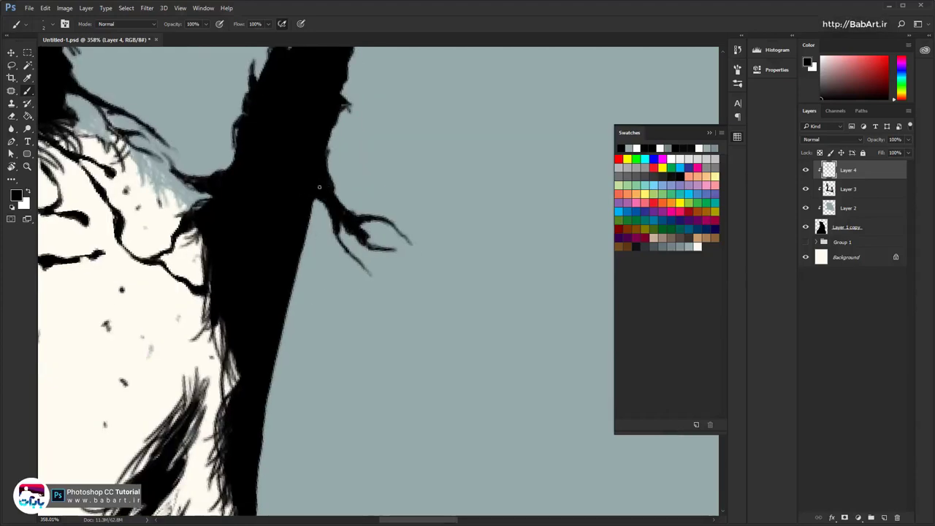
Save the document and paint a longer forked branch below the first one on the throat shape's back edge
left_click_drag(301, 118, 265, 273)
scroll(277, 281, "down", 10)
key("ctrl+s")
key("r")
left_click_drag(322, 284, 286, 406)
key("r")
left_click_drag(292, 350, 284, 197)
key("r")
scroll(336, 241, "up", 7)
mouse_move(321, 226)
left_mouse_down()
mouse_move(365, 286)
mouse_move(495, 293)
left_mouse_up()
mouse_move(379, 217)
left_mouse_down()
mouse_move(323, 285)
mouse_move(389, 229)
mouse_move(319, 330)
left_mouse_up()
left_click_drag(338, 301, 325, 334)
mouse_move(387, 217)
left_mouse_down()
mouse_move(342, 292)
mouse_move(345, 281)
left_mouse_up()
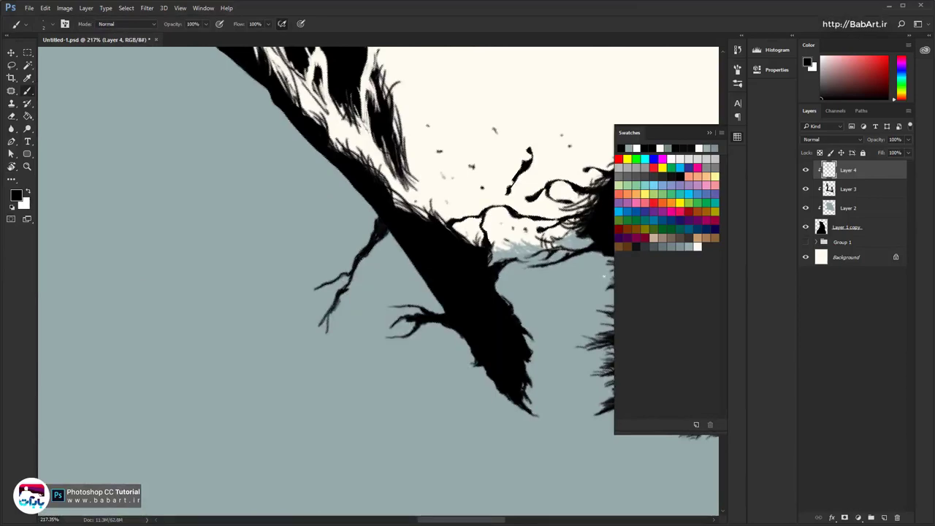
Thicken the base of the long throat branch and refine its joints and forked tip up close
key("r")
mouse_move(336, 242)
left_mouse_down()
mouse_move(365, 398)
mouse_move(314, 310)
left_mouse_up()
left_click_drag(352, 320, 402, 304)
mouse_move(348, 280)
left_mouse_down()
mouse_move(356, 313)
mouse_move(381, 311)
mouse_move(425, 392)
left_mouse_up()
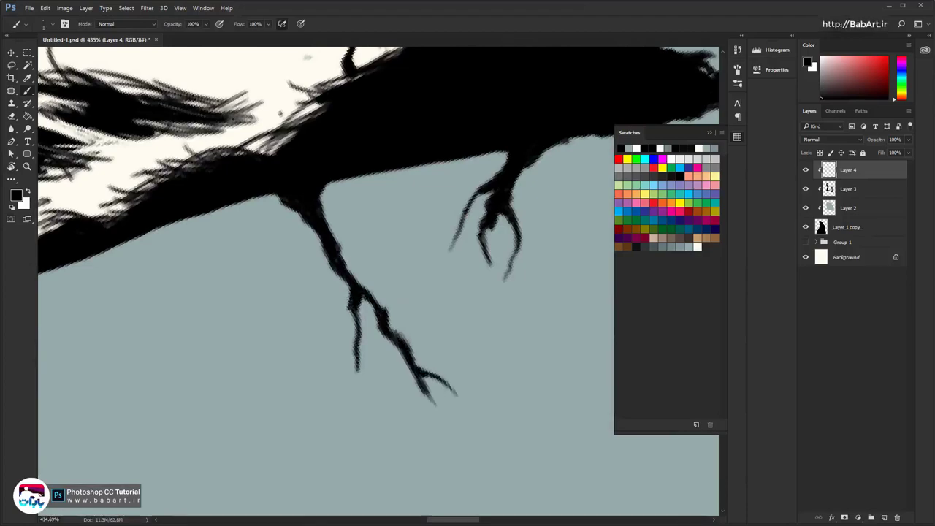
scroll(344, 252, "up", 5)
scroll(312, 218, "down", 6)
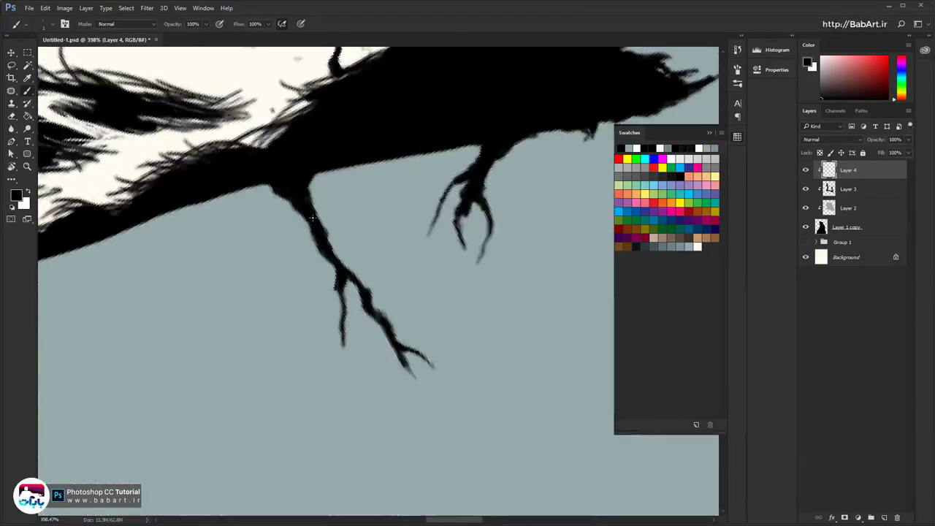
scroll(312, 218, "down", 4)
Paint a small branch below the long throat branch and add fine twigs along the long branch and its tips
key("r")
mouse_move(292, 258)
left_mouse_down()
mouse_move(277, 407)
mouse_move(271, 297)
mouse_move(256, 336)
mouse_move(292, 396)
left_mouse_up()
scroll(248, 300, "up", 5)
key("bracketright")
key("bracketright")
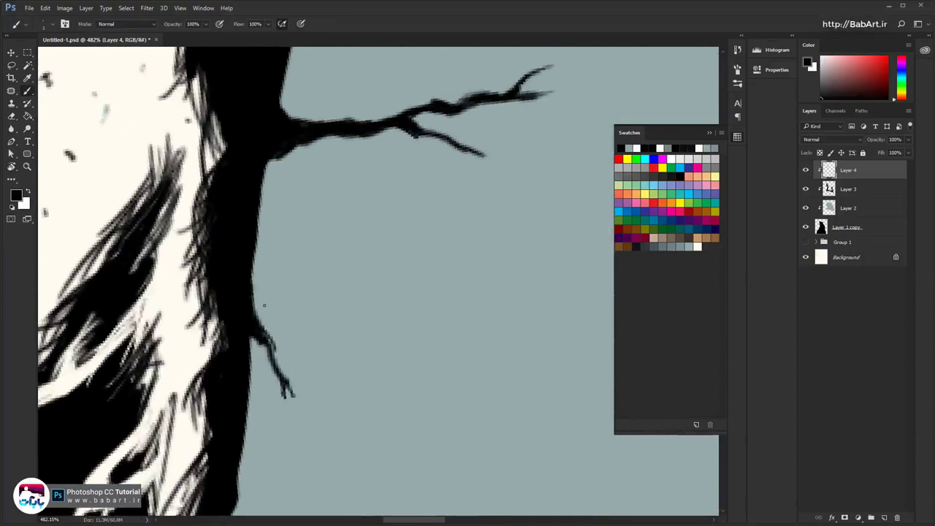
left_click_drag(463, 148, 509, 148)
left_click_drag(445, 137, 482, 146)
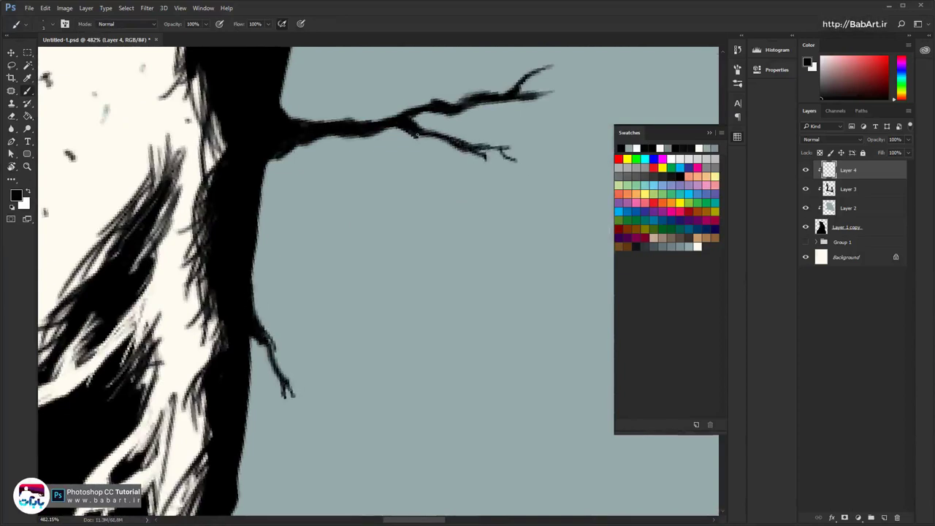
left_click_drag(530, 77, 545, 69)
left_click_drag(539, 96, 574, 91)
mouse_move(453, 103)
left_mouse_down()
mouse_move(490, 83)
mouse_move(490, 70)
mouse_move(487, 83)
left_mouse_up()
left_click_drag(419, 107, 355, 123)
left_click_drag(422, 143, 463, 164)
Paint a thick branch stub and a thin drooping branch farther down the throat shape's back edge
left_click_drag(380, 314, 359, 178)
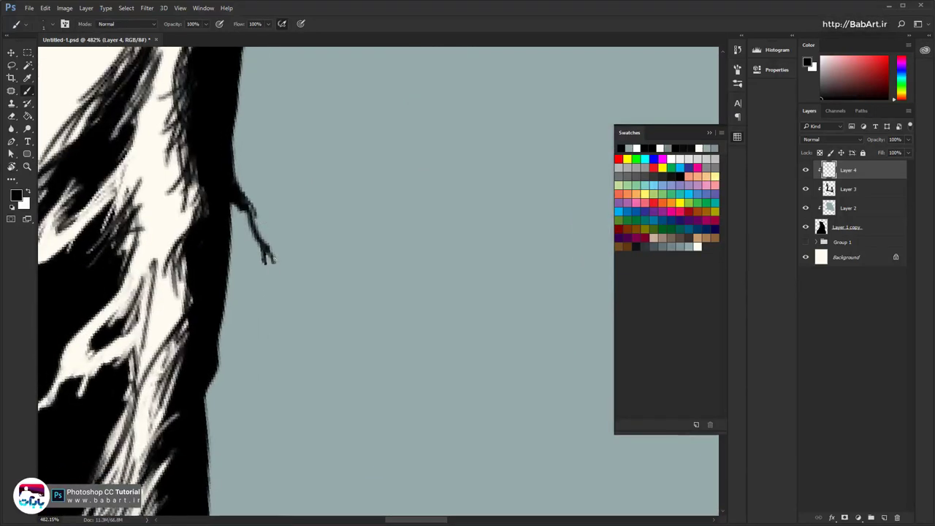
key("bracketright")
key("bracketright")
mouse_move(223, 271)
left_mouse_down()
mouse_move(225, 295)
mouse_move(270, 299)
mouse_move(230, 334)
mouse_move(271, 407)
left_mouse_up()
key("bracketleft")
key("bracketleft")
key("bracketleft")
key("bracketleft")
left_click_drag(241, 345, 250, 377)
scroll(255, 358, "down", 7)
Extend the thick lower stub into two forks and finish both with fine twigs
left_click_drag(248, 332, 298, 308)
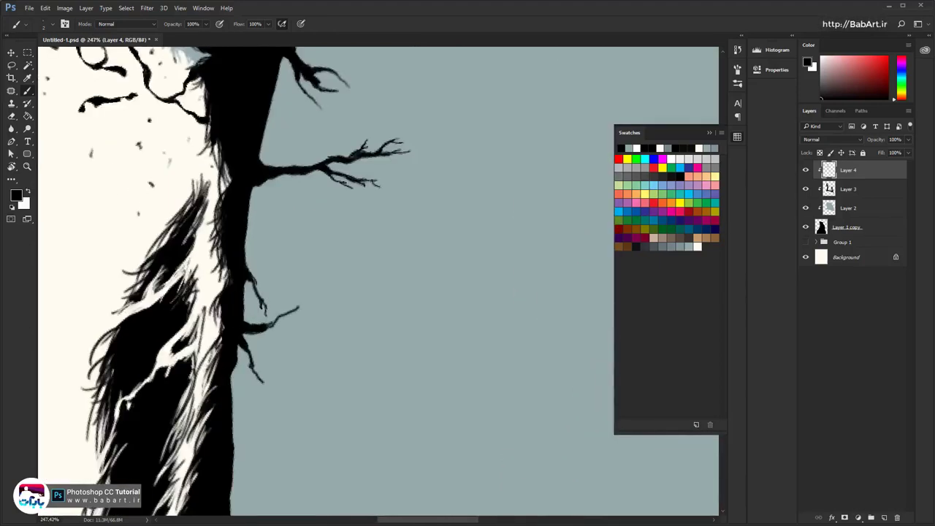
key("ctrl+alt+z")
key("ctrl+alt+z")
scroll(275, 314, "up", 7)
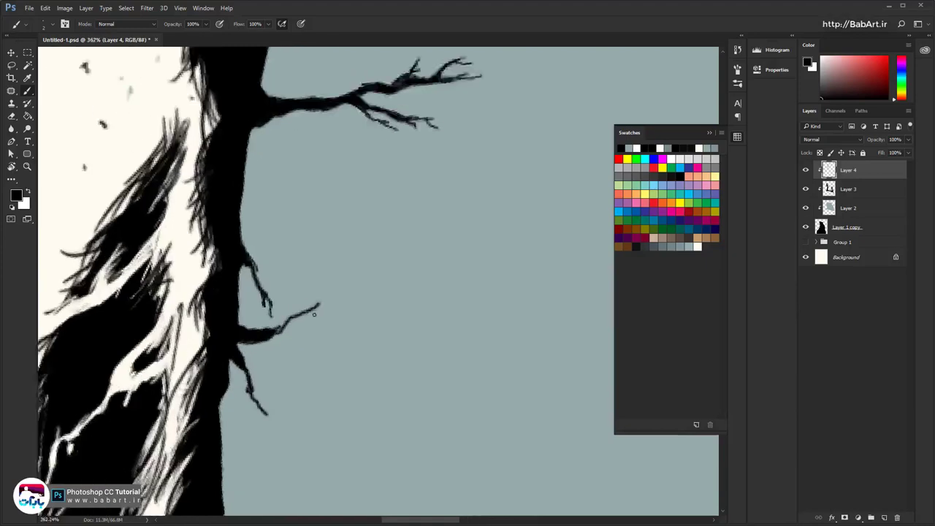
key("[")
left_click_drag(320, 303, 358, 333)
mouse_move(318, 303)
left_mouse_down()
mouse_move(348, 285)
mouse_move(263, 339)
mouse_move(316, 365)
left_mouse_up()
mouse_move(257, 342)
left_mouse_down()
mouse_move(298, 360)
mouse_move(324, 360)
mouse_move(321, 386)
mouse_move(333, 378)
left_mouse_up()
mouse_move(318, 358)
left_mouse_down()
mouse_move(333, 341)
mouse_move(301, 358)
left_mouse_up()
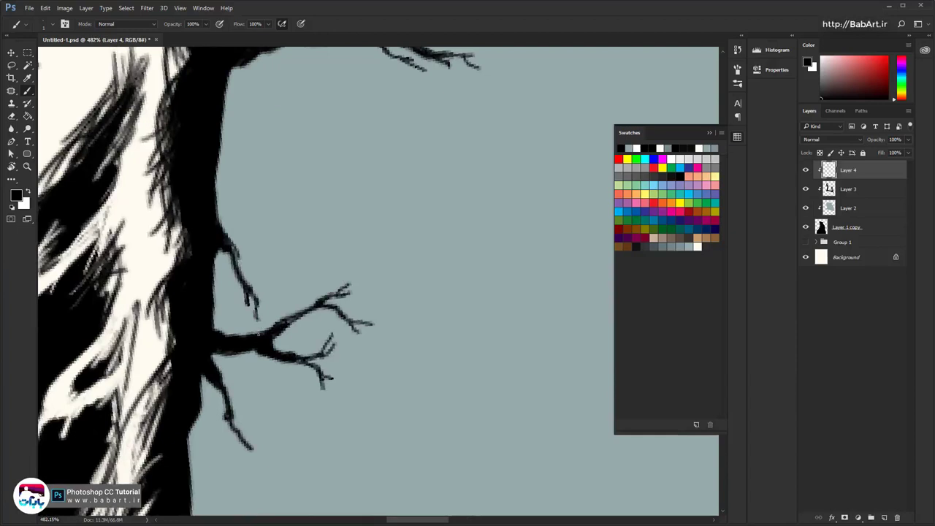
Paint small side twigs beneath the forked stub and on the thin drooping branch below it
mouse_move(239, 352)
left_mouse_down()
mouse_move(270, 379)
mouse_move(256, 403)
left_mouse_up()
mouse_move(221, 377)
left_mouse_down()
mouse_move(244, 389)
mouse_move(228, 423)
left_mouse_up()
mouse_move(203, 374)
left_mouse_down()
mouse_move(226, 413)
mouse_move(228, 233)
left_mouse_up()
scroll(228, 234, "down", 5)
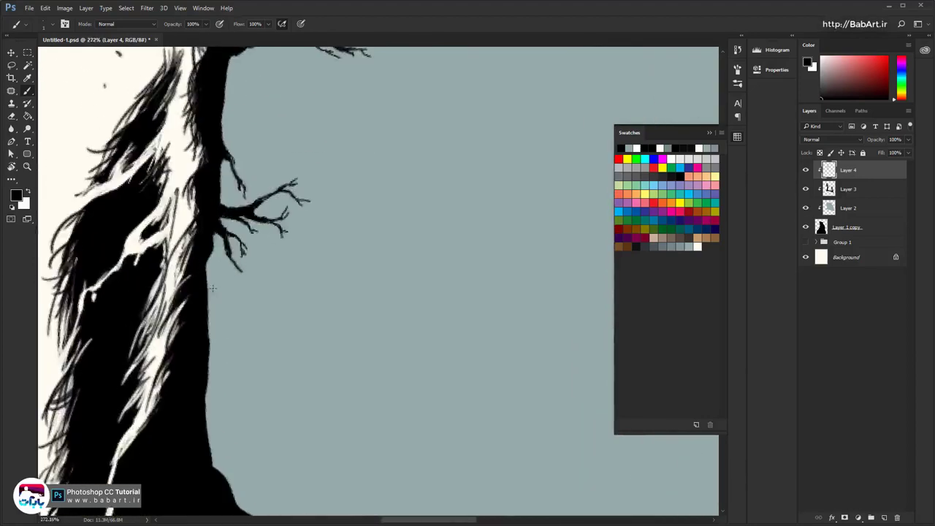
Erase the thick, stray twig tips at the ends of the forked lower stub with a small Eraser
scroll(234, 219, "up", 5)
left_click(12, 115)
scroll(245, 226, "up", 2)
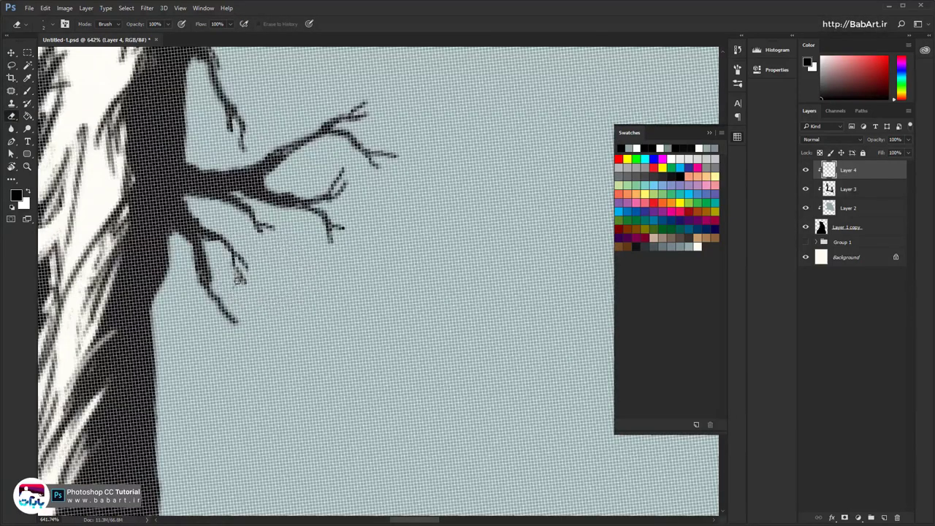
mouse_move(347, 182)
left_mouse_down()
mouse_move(333, 199)
mouse_move(342, 173)
left_mouse_up()
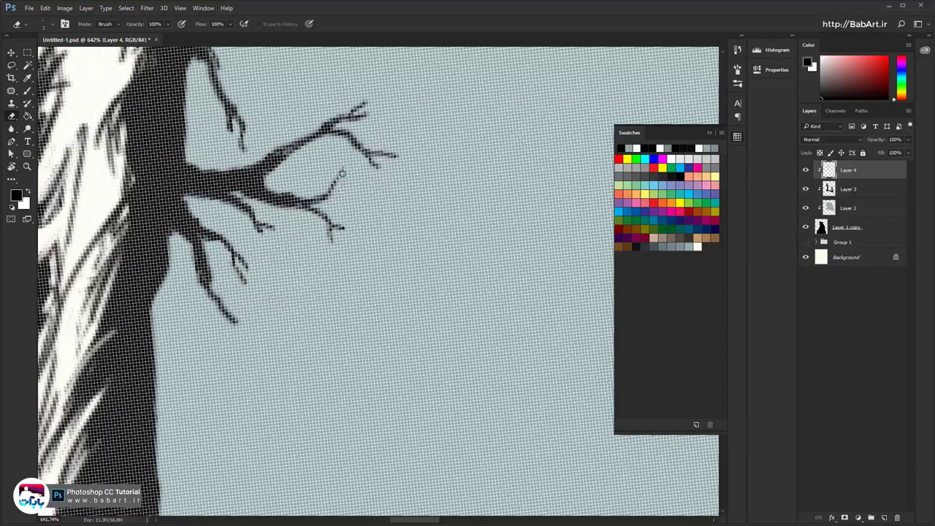
scroll(343, 191, "down", 5)
scroll(317, 207, "up", 6)
Extend the drooping branch below the stub with a long thin tip, and brush small twigs at its tip and base
mouse_move(317, 206)
left_mouse_down()
mouse_move(270, 291)
mouse_move(276, 310)
left_mouse_up()
scroll(294, 241, "down", 2)
key("b")
left_click_drag(264, 233, 272, 260)
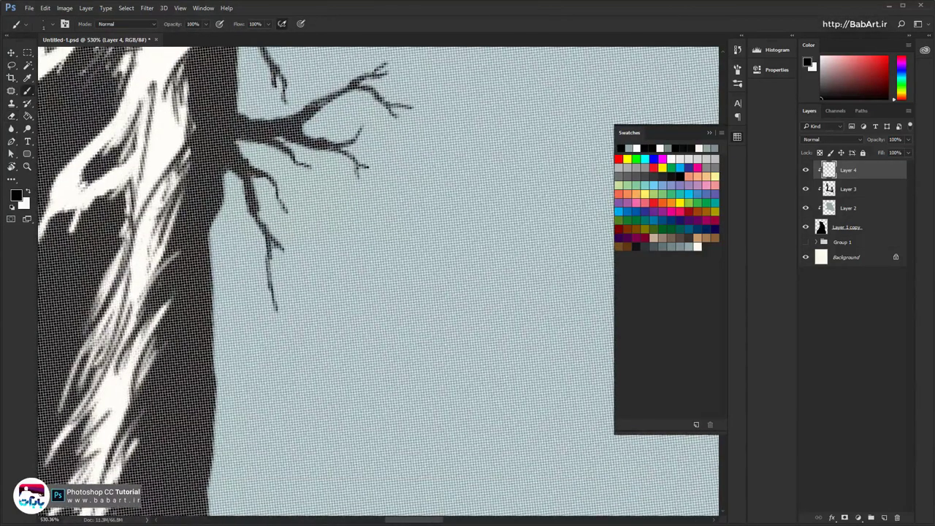
left_click_drag(231, 172, 225, 187)
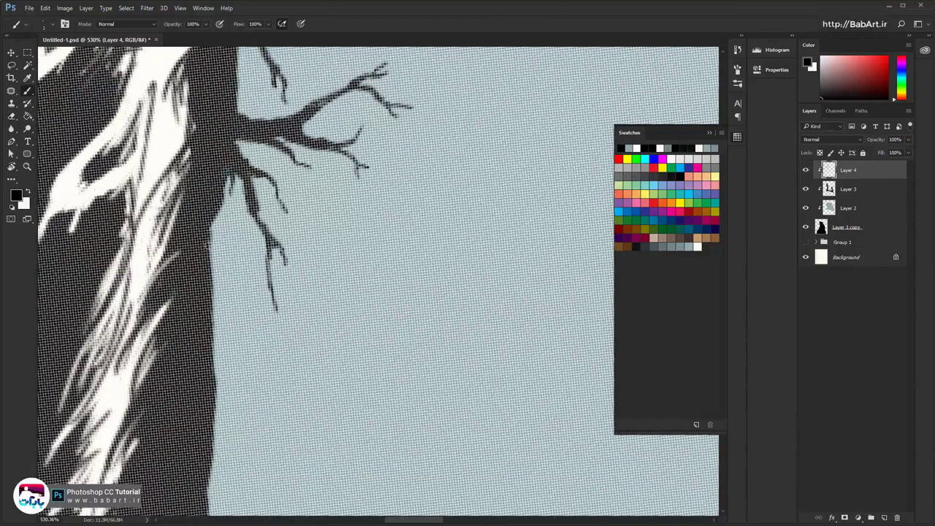
Paint a bent branch with a drooping fork farther down the throat shape's back edge and thicken its base
mouse_move(211, 245)
left_mouse_down()
mouse_move(213, 331)
mouse_move(256, 350)
mouse_move(254, 390)
left_mouse_up()
key("bracketleft")
key("bracketleft")
left_click_drag(255, 348, 257, 362)
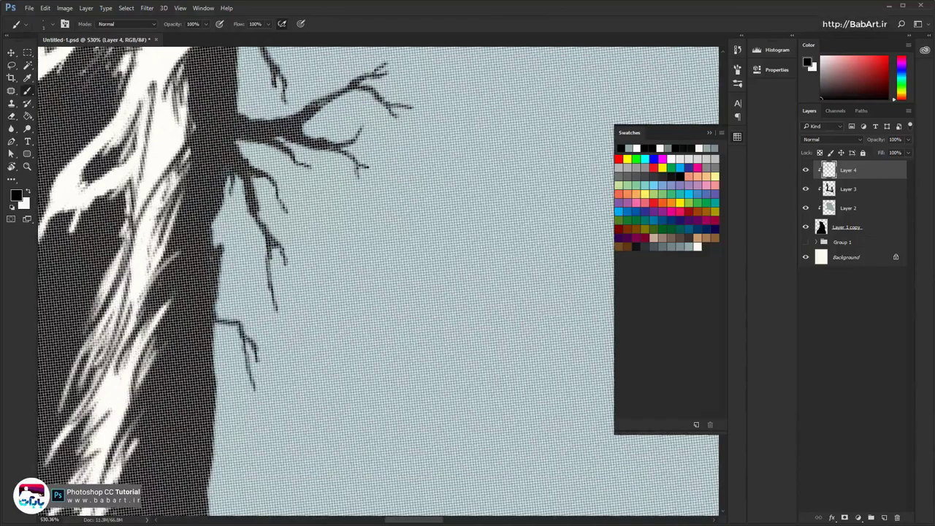
left_click_drag(214, 323, 241, 325)
left_click_drag(235, 325, 214, 336)
mouse_move(226, 336)
left_mouse_down()
mouse_move(246, 323)
mouse_move(239, 137)
left_mouse_up()
Roughen the throat edge below the bent branch with small bark nubs and short drooping twigs
left_click_drag(233, 70, 237, 96)
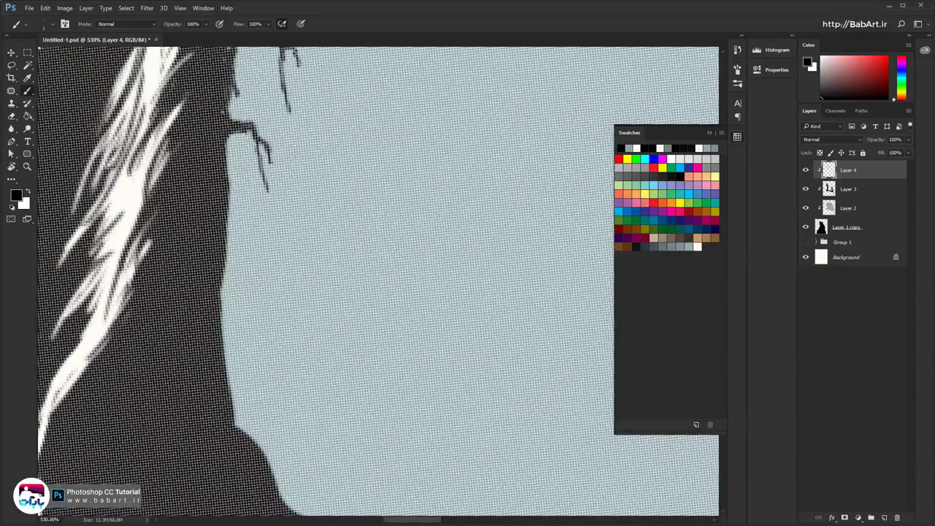
mouse_move(231, 176)
left_mouse_down()
mouse_move(230, 249)
mouse_move(234, 305)
left_mouse_up()
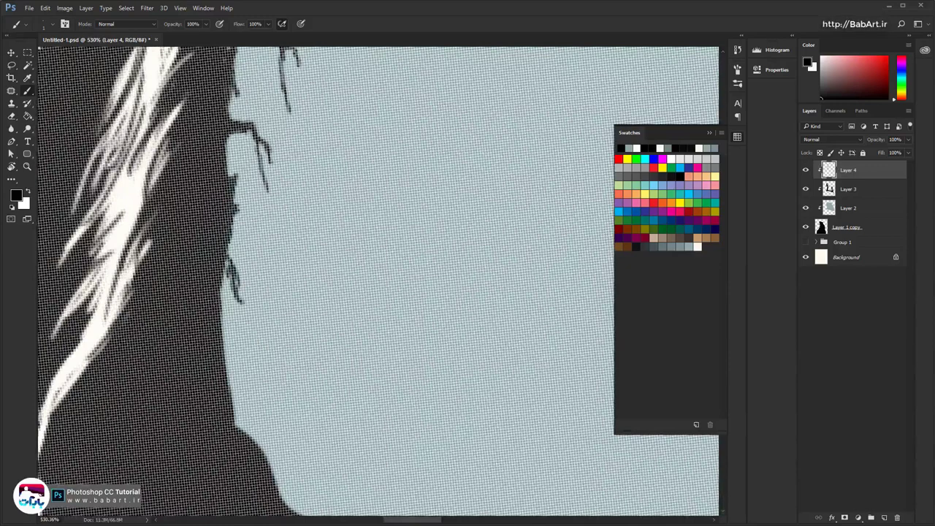
mouse_move(231, 249)
left_mouse_down()
mouse_move(227, 394)
mouse_move(238, 432)
left_mouse_up()
Paint fine upright twigs near the foot of the throat shape's back edge with a smaller brush
key("bracketleft")
key("bracketleft")
left_click_drag(245, 384, 260, 340)
mouse_move(254, 366)
left_mouse_down()
mouse_move(250, 414)
mouse_move(238, 375)
left_mouse_up()
left_click_drag(244, 373, 270, 283)
left_click_drag(244, 335, 272, 307)
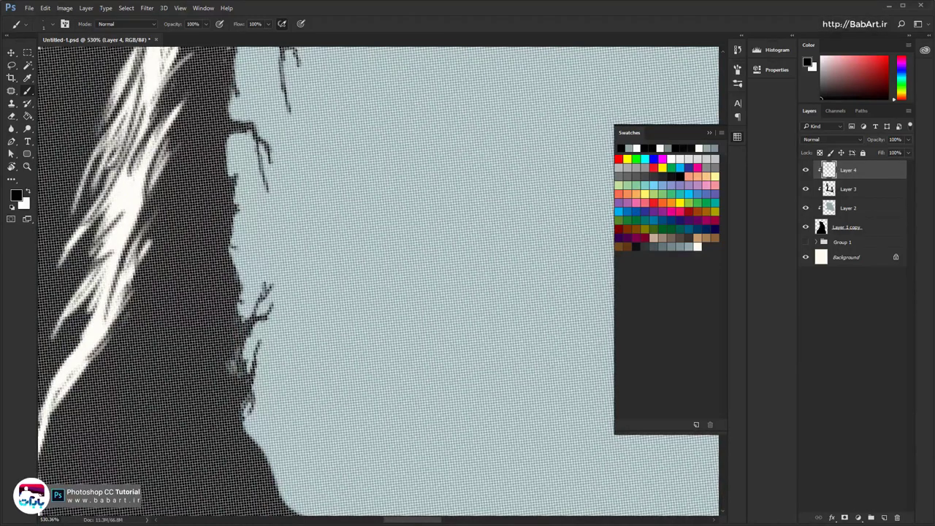
scroll(255, 358, "down", 8)
Enlarge the brush and add bark bumps along the back edge between the throat shape's upper branches
left_click_drag(241, 165, 229, 238)
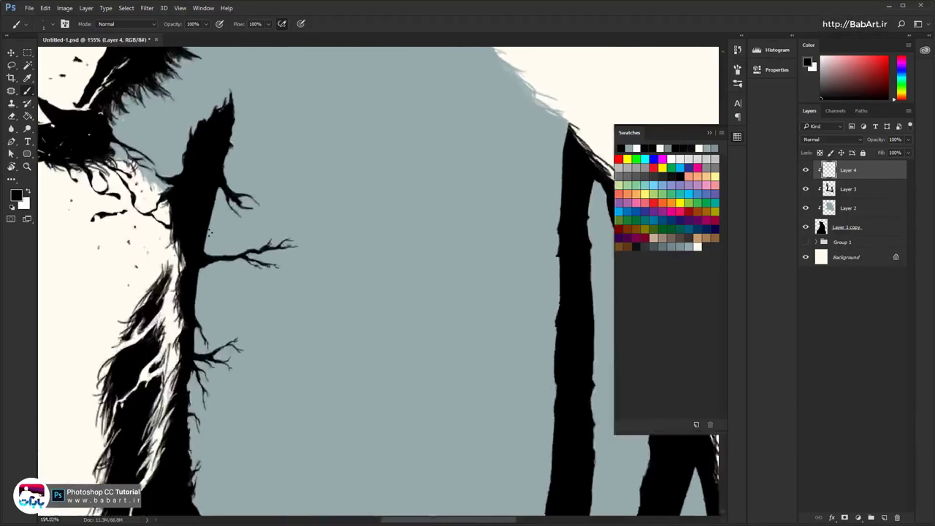
scroll(229, 237, "up", 5)
key("bracketright")
key("bracketright")
key("bracketright")
mouse_move(222, 159)
left_mouse_down()
mouse_move(202, 242)
mouse_move(190, 324)
left_mouse_up()
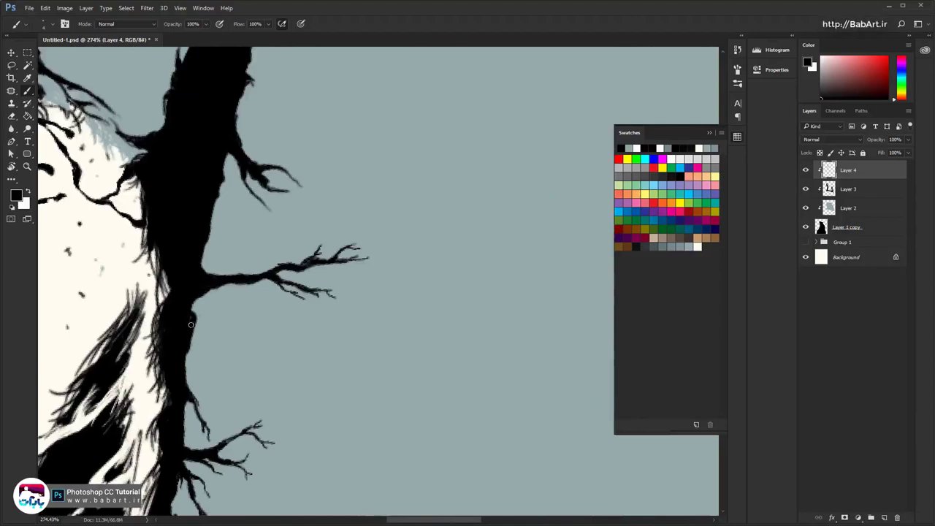
scroll(111, 131, "down", 6)
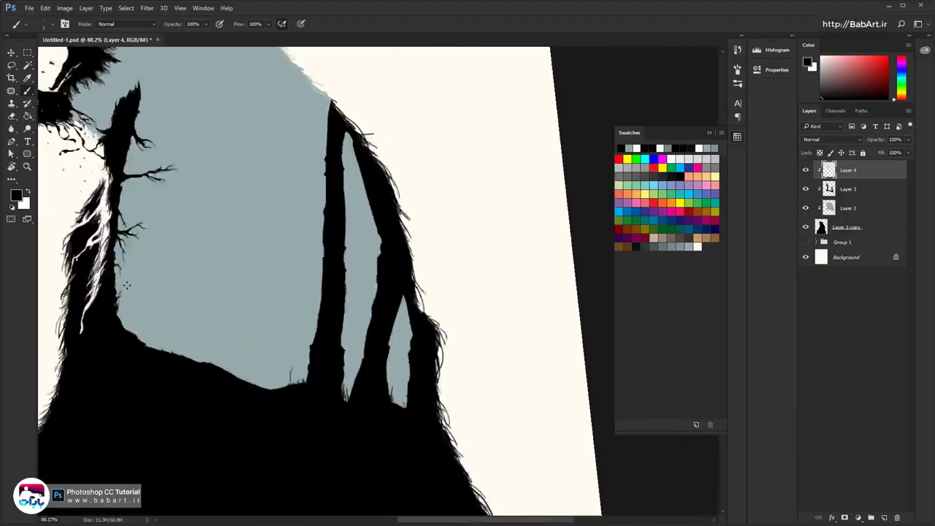
Paint grass tufts and a small bent twig on the ground slope at the foot of the throat shape
scroll(100, 349, "up", 6)
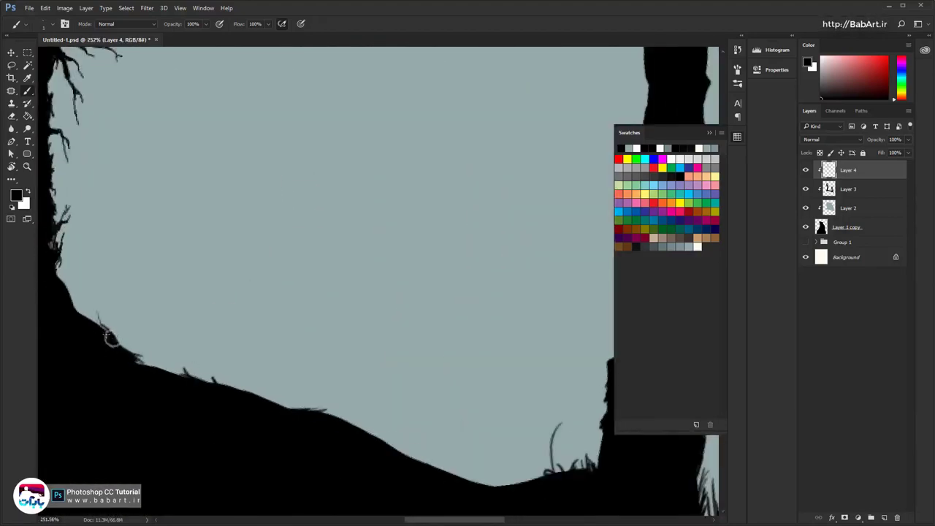
left_click_drag(103, 326, 99, 298)
left_click_drag(140, 349, 118, 336)
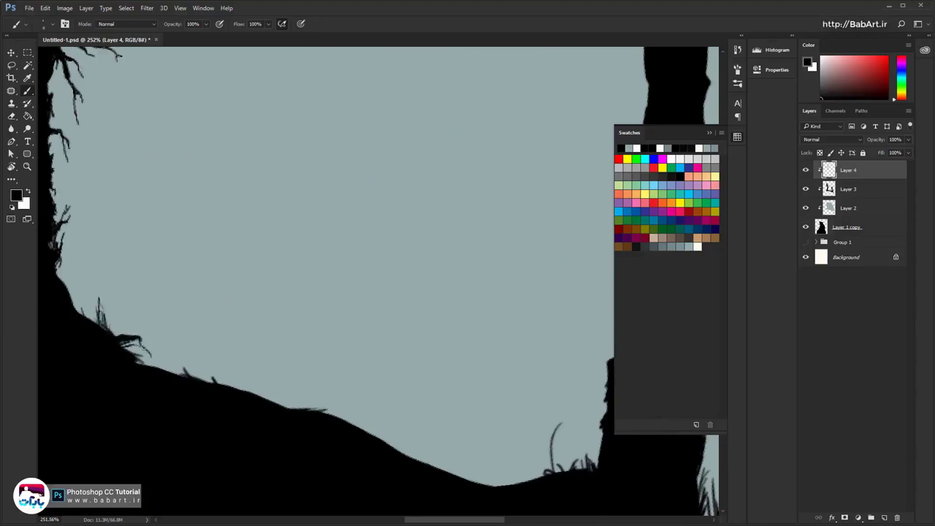
mouse_move(153, 365)
left_mouse_down()
mouse_move(140, 341)
mouse_move(127, 355)
mouse_move(129, 334)
mouse_move(114, 333)
mouse_move(68, 279)
left_mouse_up()
key("bracketright")
left_click_drag(202, 377, 163, 310)
left_click_drag(211, 327, 118, 300)
left_click_drag(271, 346, 176, 311)
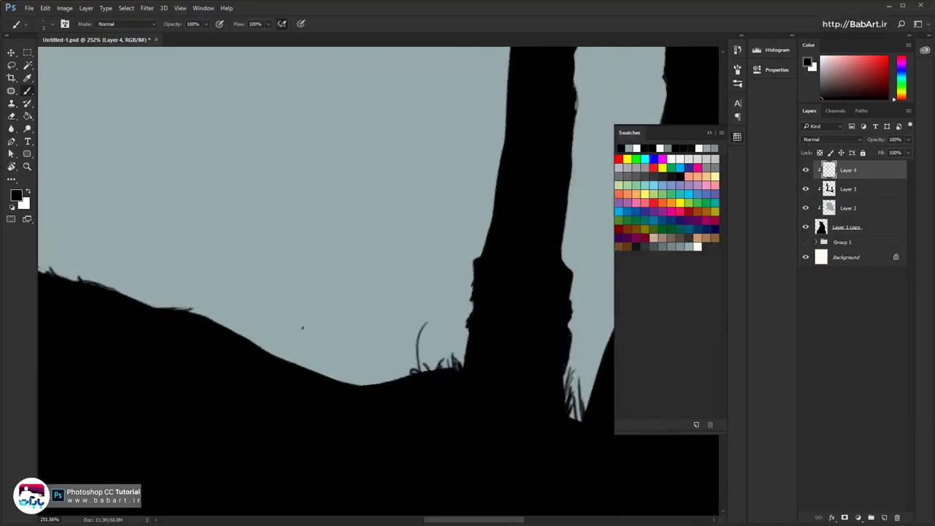
Rotate the canvas and add short grass strokes along the slope toward the foot of the first trunk
key("r")
mouse_move(338, 367)
left_mouse_down()
mouse_move(335, 311)
mouse_move(407, 321)
mouse_move(320, 229)
left_mouse_up()
left_click_drag(341, 256, 345, 230)
left_click_drag(341, 229, 336, 179)
left_click_drag(340, 252, 338, 200)
left_click_drag(327, 332, 316, 304)
mouse_move(292, 384)
left_mouse_down()
mouse_move(285, 357)
mouse_move(308, 317)
left_mouse_up()
mouse_move(321, 326)
left_mouse_down()
mouse_move(314, 298)
mouse_move(295, 356)
left_mouse_up()
left_click_drag(288, 373, 282, 363)
mouse_move(270, 437)
left_mouse_down()
mouse_move(262, 422)
mouse_move(266, 434)
left_mouse_up()
left_click_drag(319, 340, 276, 461)
Paint short thorn-like twigs and bark nubs along both edges of the first trunk's lower and middle parts
mouse_move(315, 273)
left_mouse_down()
mouse_move(364, 351)
mouse_move(439, 346)
left_mouse_up()
mouse_move(323, 318)
left_mouse_down()
mouse_move(332, 339)
mouse_move(328, 309)
left_mouse_up()
left_click_drag(203, 312, 208, 293)
left_click_drag(269, 269, 220, 324)
left_click_drag(95, 279, 110, 217)
mouse_move(108, 274)
left_mouse_down()
mouse_move(104, 247)
mouse_move(100, 268)
left_mouse_up()
left_click_drag(107, 342, 388, 301)
left_click_drag(227, 235, 198, 217)
left_click_drag(219, 234, 203, 230)
left_click_drag(344, 262, 246, 177)
mouse_move(195, 217)
left_mouse_down()
mouse_move(168, 238)
mouse_move(178, 220)
left_mouse_up()
left_click_drag(102, 219, 125, 217)
mouse_move(300, 106)
left_mouse_down()
mouse_move(263, 240)
mouse_move(319, 279)
mouse_move(303, 369)
left_mouse_up()
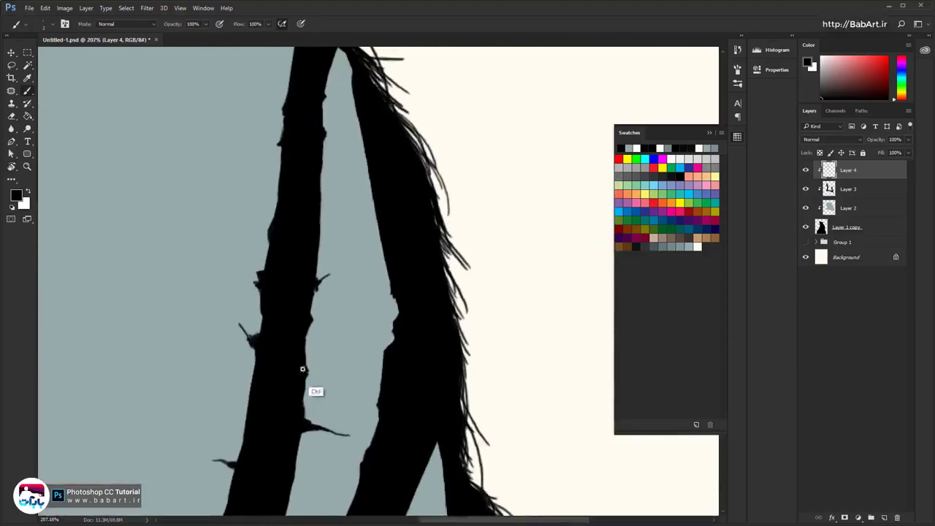
Roughen the outer edge of the first trunk toward its upper end with small bark nubs
left_click_drag(258, 330, 253, 335)
left_click_drag(251, 379, 245, 392)
left_click_drag(272, 245, 255, 335)
left_click_drag(281, 266, 290, 364)
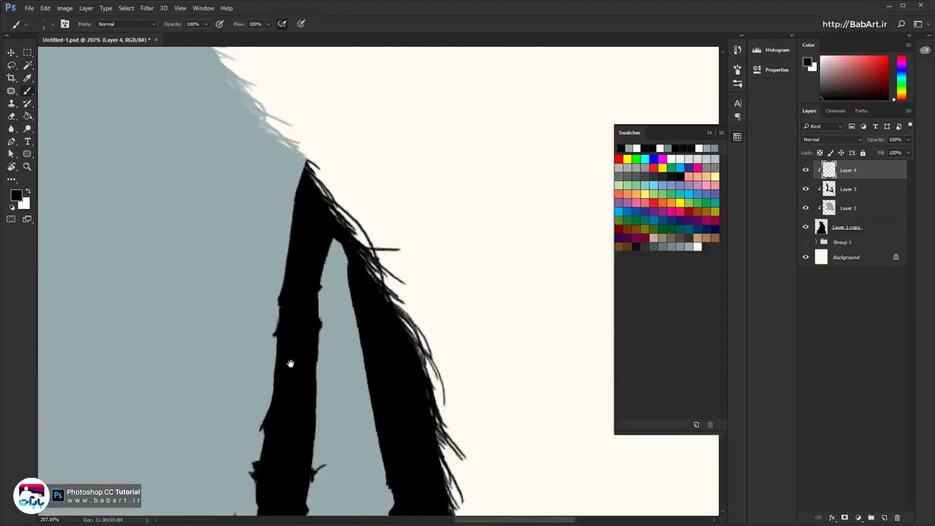
Rotate the canvas and paint a hanging branch with a forked tip from the neck's outline beside the first trunk
mouse_move(302, 245)
left_mouse_down()
mouse_move(435, 306)
mouse_move(387, 301)
left_mouse_up()
key("r")
mouse_move(469, 243)
left_mouse_down()
mouse_move(455, 207)
mouse_move(431, 204)
left_mouse_up()
key("b")
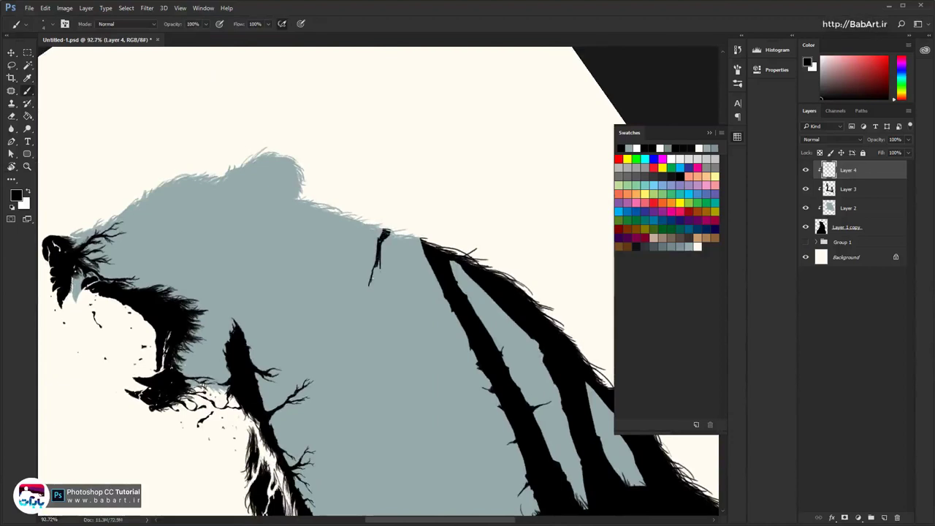
left_click_drag(377, 266, 361, 275)
right_click(376, 263)
scroll(372, 266, "up", 2)
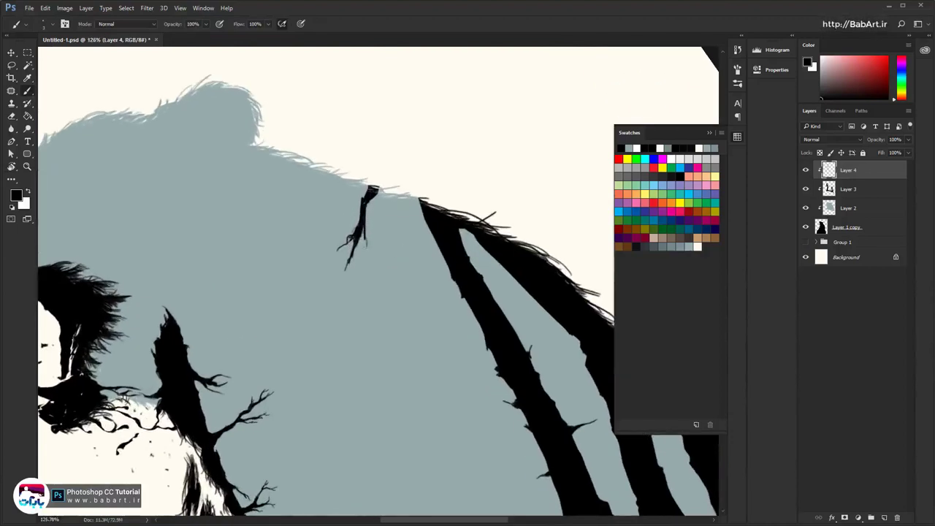
Paint a small forked drooping branch at the top of the first trunk and a short twig just below it
left_click_drag(373, 191, 306, 190)
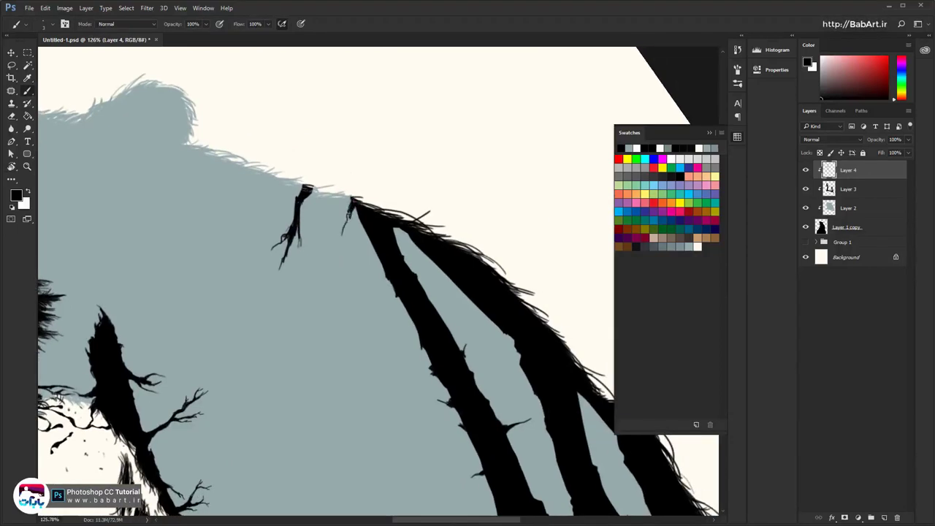
scroll(350, 211, "up", 3)
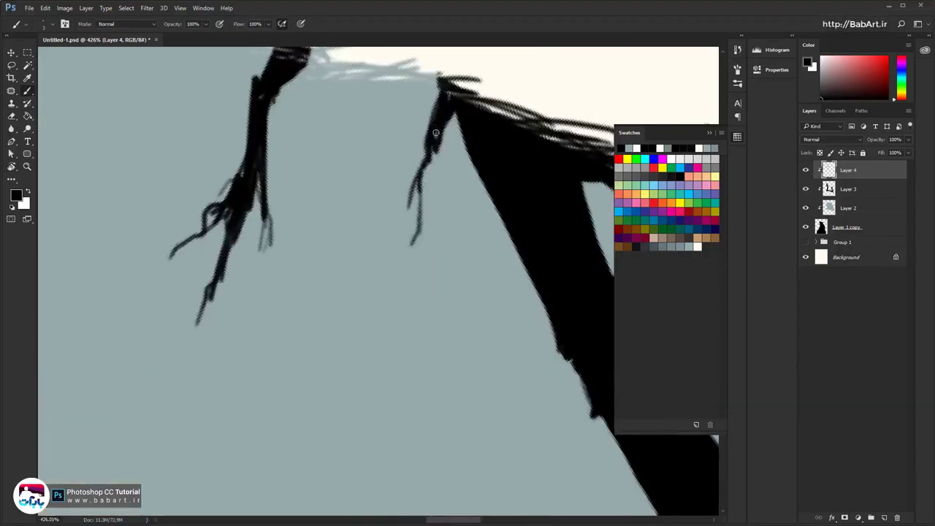
scroll(350, 212, "up", 3)
mouse_move(342, 231)
left_mouse_down()
mouse_move(336, 180)
mouse_move(321, 273)
left_mouse_up()
left_click_drag(361, 244, 278, 192)
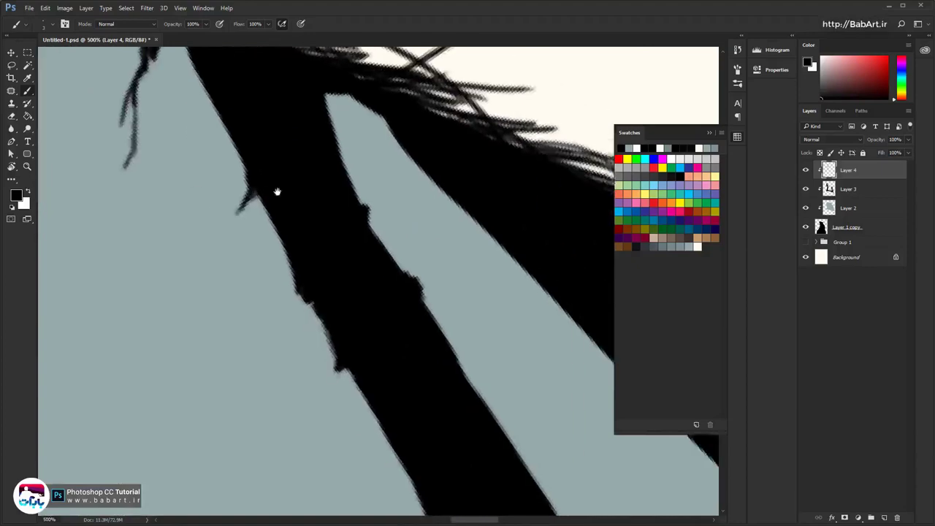
Paint a long jagged branch with a forked tip and a thin hanging twig from the first trunk's upper part
mouse_move(321, 261)
left_mouse_down()
mouse_move(288, 266)
mouse_move(270, 312)
mouse_move(185, 388)
mouse_move(282, 294)
mouse_move(270, 319)
mouse_move(208, 369)
mouse_move(183, 428)
left_mouse_up()
scroll(288, 266, "down", 3)
left_click_drag(206, 374, 198, 400)
left_click_drag(203, 374, 197, 405)
mouse_move(245, 349)
left_mouse_down()
mouse_move(233, 290)
mouse_move(249, 359)
left_mouse_up()
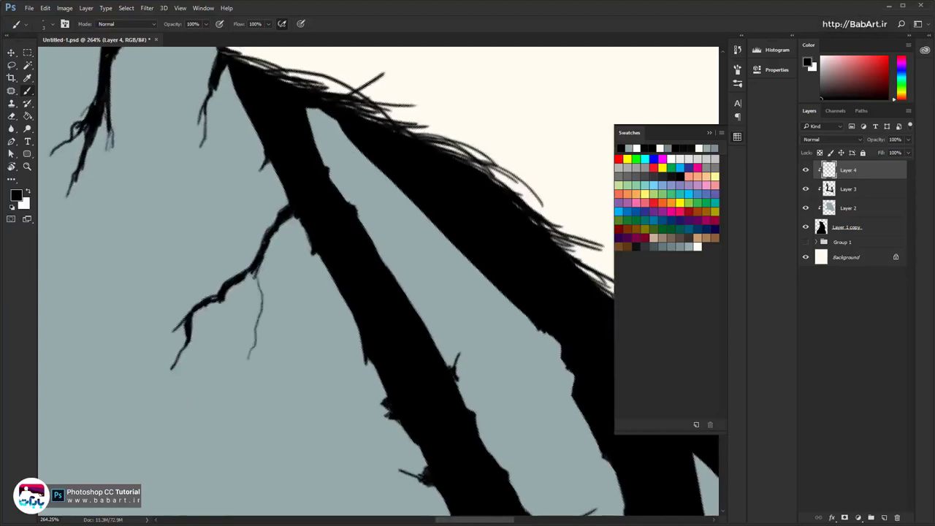
Thicken the long branch's hanging twig and paint a second forked arm reaching away from the trunk
mouse_move(253, 271)
left_mouse_down()
mouse_move(254, 368)
mouse_move(257, 329)
left_mouse_up()
mouse_move(254, 255)
left_mouse_down()
mouse_move(169, 281)
mouse_move(227, 257)
mouse_move(155, 296)
left_mouse_up()
left_click_drag(202, 263, 177, 275)
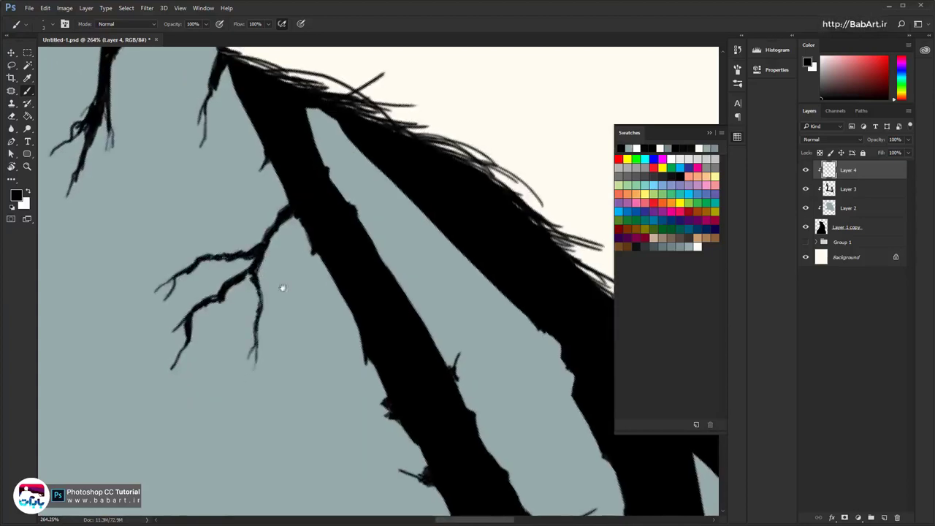
Add small twigs above the long branch and paint a shorter forked branch farther down the first trunk
mouse_move(289, 182)
left_mouse_down()
mouse_move(267, 232)
mouse_move(267, 213)
left_mouse_up()
left_click_drag(301, 248, 219, 249)
mouse_move(327, 276)
left_mouse_down()
mouse_move(285, 274)
mouse_move(262, 337)
left_mouse_up()
scroll(278, 275, "up", 4)
left_click_drag(267, 315, 252, 356)
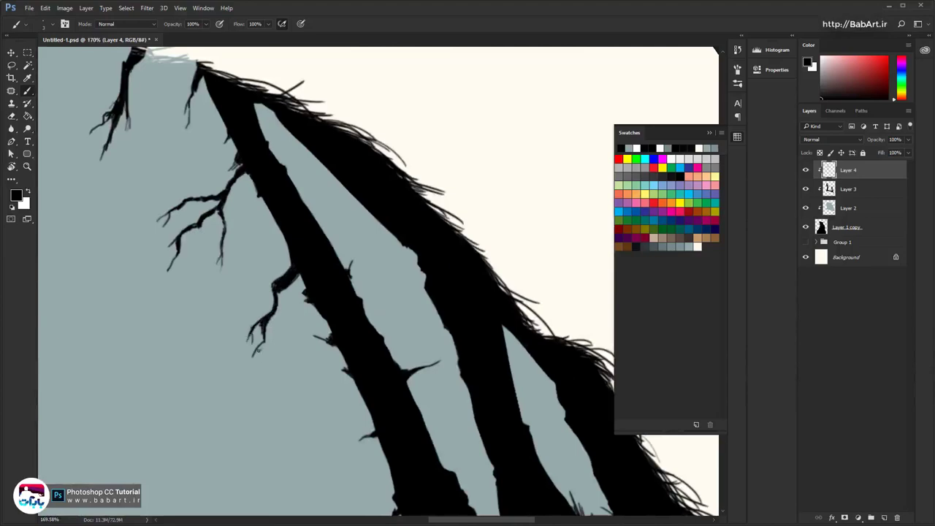
Rotate the canvas and paint a thin branch from the first trunk into the gap beside the second trunk
scroll(281, 326, "down", 4)
scroll(304, 292, "up", 3)
scroll(289, 305, "down", 3)
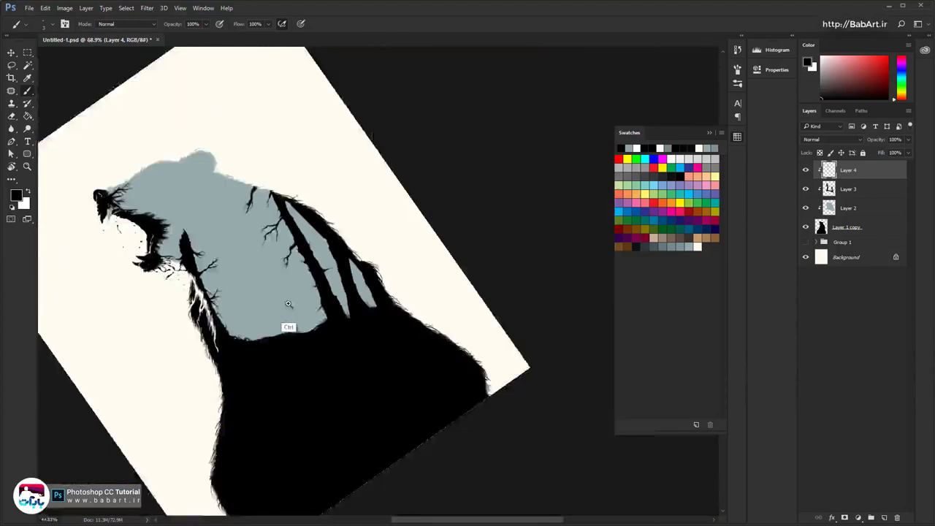
scroll(336, 267, "up", 2)
left_click_drag(338, 266, 244, 385)
scroll(256, 277, "up", 3)
key("r")
left_click_drag(263, 260, 459, 207)
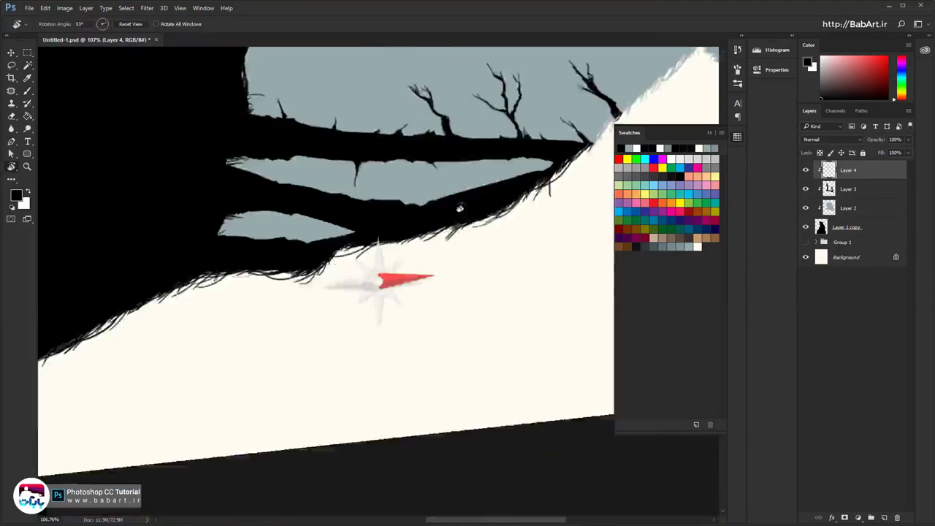
left_click_drag(574, 157, 296, 288)
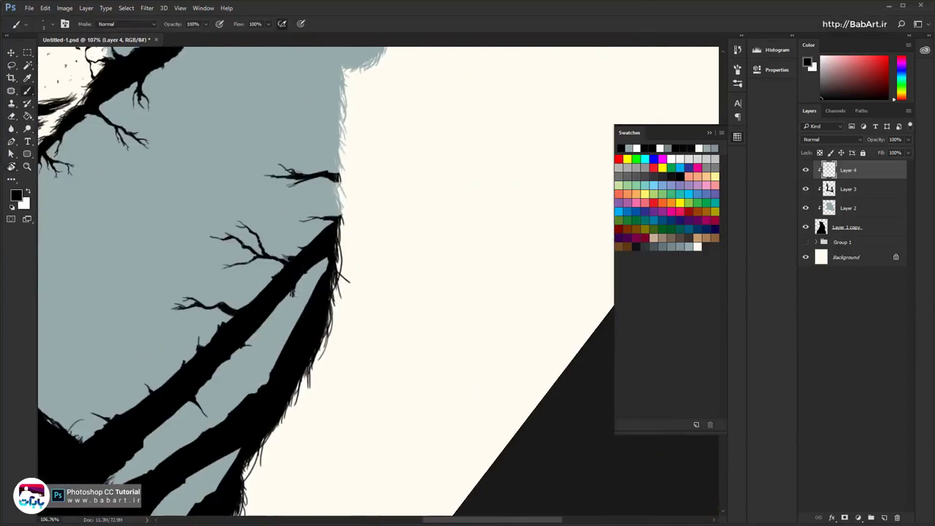
scroll(292, 303, "up", 3)
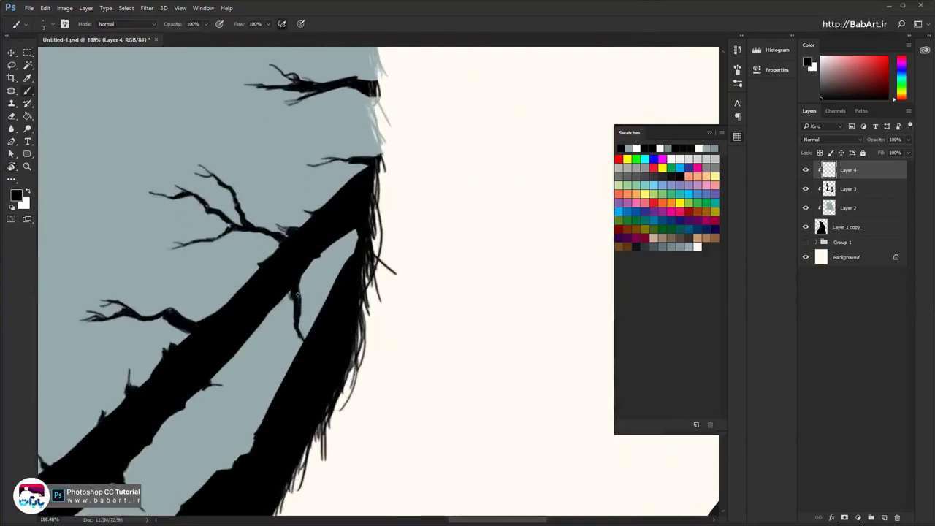
Paint a bent two-armed branch and a short forked branch from the second trunk toward the first trunk
mouse_move(279, 347)
left_mouse_down()
mouse_move(240, 350)
mouse_move(287, 383)
left_mouse_up()
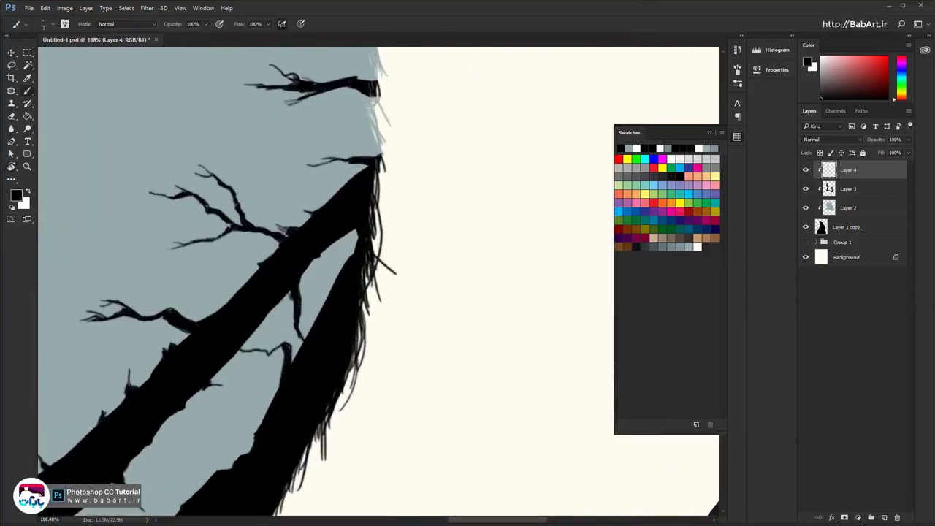
scroll(288, 352, "down", 2)
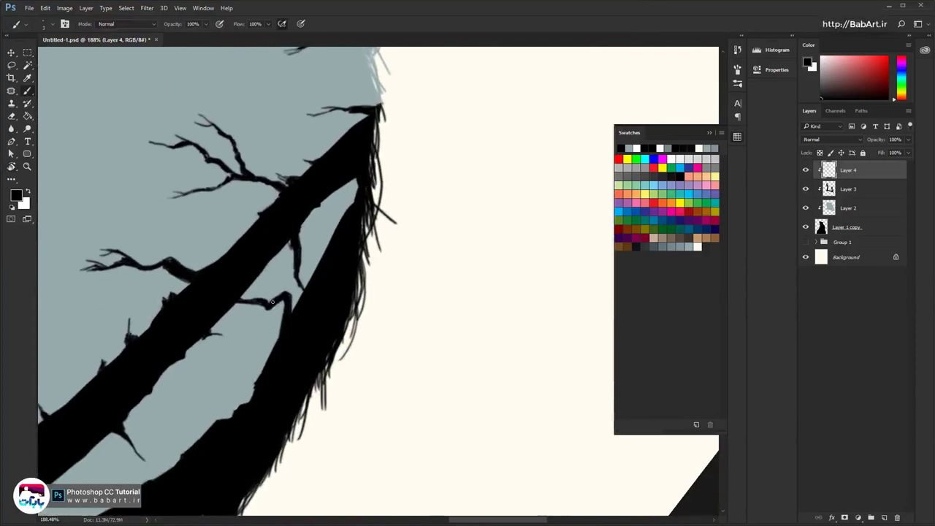
mouse_move(266, 308)
left_mouse_down()
mouse_move(211, 329)
mouse_move(250, 339)
mouse_move(210, 330)
left_mouse_up()
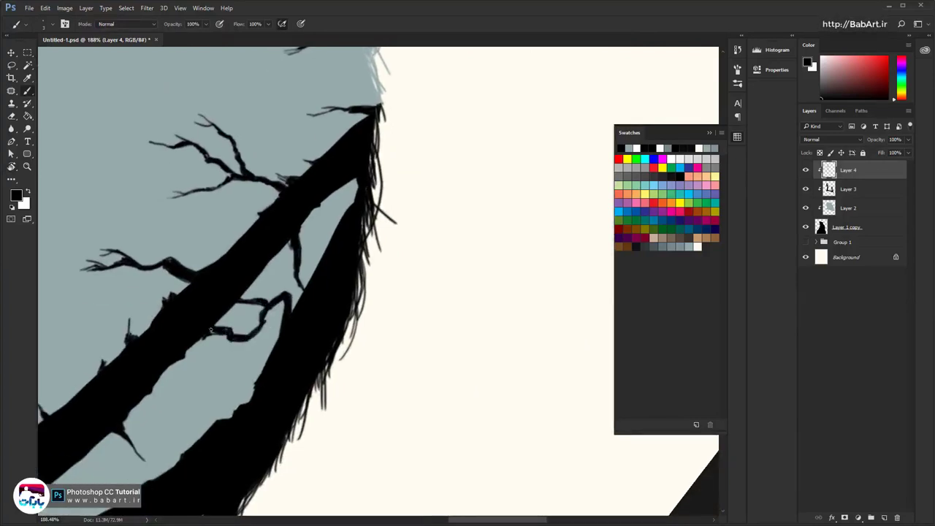
left_click_drag(232, 415, 202, 410)
mouse_move(232, 431)
left_mouse_down()
mouse_move(244, 307)
mouse_move(314, 209)
left_mouse_up()
Paint thin crossing branches and small twigs in the narrow gap between the second and third trunks
left_click_drag(187, 349, 197, 398)
left_click_drag(187, 349, 195, 400)
mouse_move(151, 378)
left_mouse_down()
mouse_move(178, 422)
mouse_move(162, 392)
left_mouse_up()
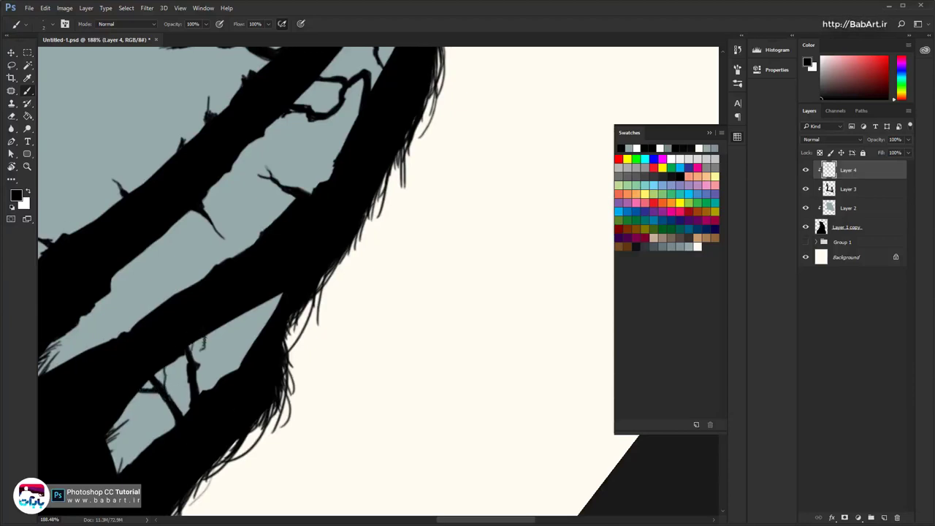
left_click_drag(279, 338, 239, 372)
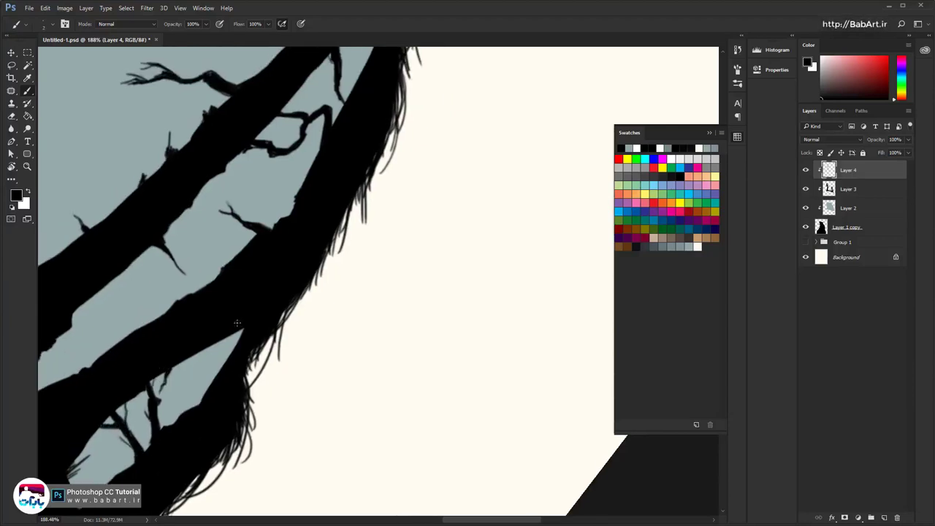
left_click_drag(212, 343, 219, 371)
mouse_move(272, 258)
left_mouse_down()
mouse_move(204, 304)
mouse_move(139, 329)
left_mouse_up()
left_click_drag(143, 333, 210, 319)
left_click_drag(162, 282, 134, 311)
scroll(184, 291, "down", 6)
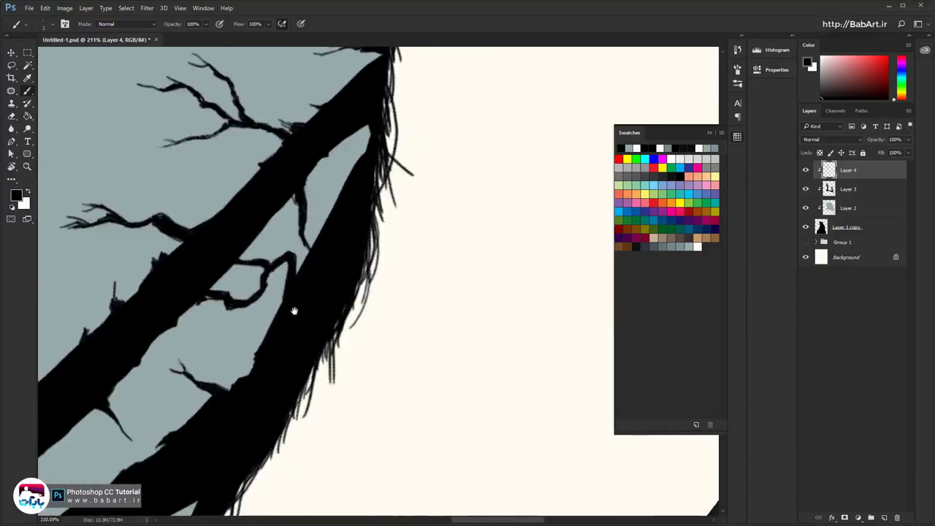
Paint a thin forked branch hanging from the first trunk, just below the looping branch in the gap to the second trunk
right_click(256, 294)
key("Escape")
scroll(257, 292, "up", 5)
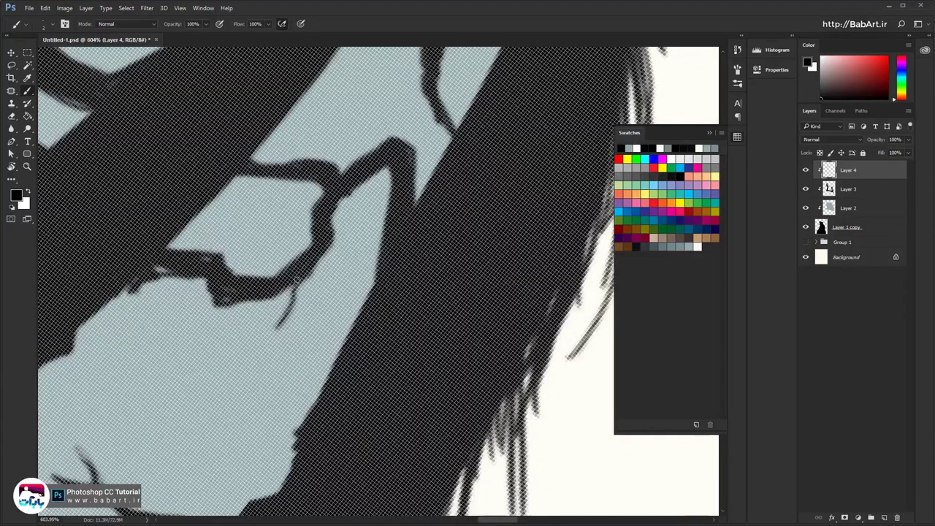
left_click_drag(156, 280, 91, 367)
mouse_move(162, 275)
left_mouse_down()
mouse_move(129, 335)
mouse_move(39, 404)
left_mouse_up()
mouse_move(76, 378)
left_mouse_down()
mouse_move(68, 405)
mouse_move(119, 341)
left_mouse_up()
scroll(223, 319, "down", 1)
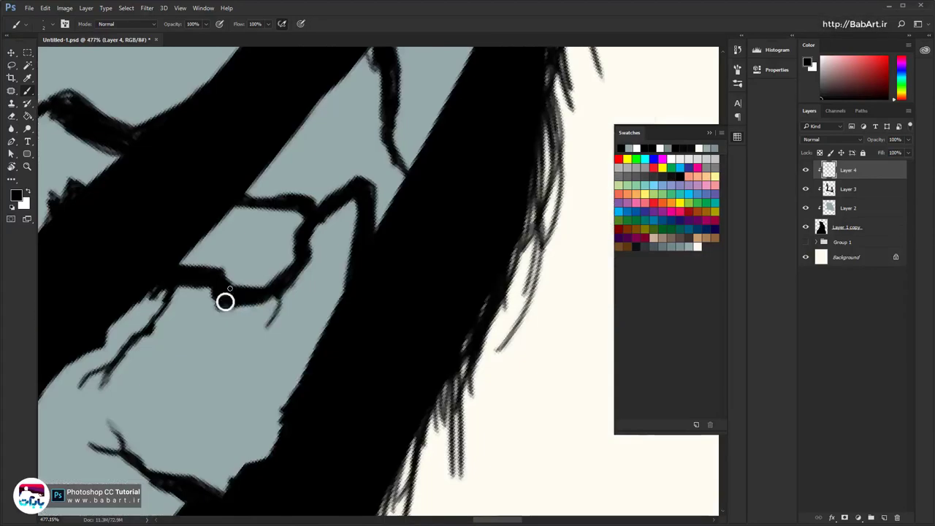
Add small drooping twigs to the underside of the looping branch between the first and second trunks
right_click(225, 302)
key("Escape")
left_click_drag(220, 307, 195, 345)
left_click_drag(277, 296, 281, 307)
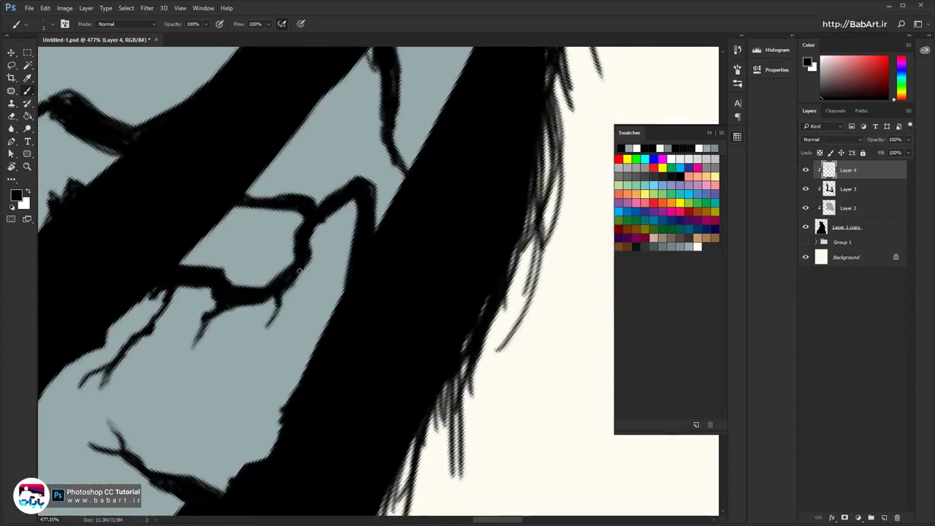
Paint small forked twigs on both sides of the short upper branch that spans the gap between the first and second trunks
left_click_drag(350, 193, 254, 299)
left_click_drag(299, 161, 328, 189)
mouse_move(302, 166)
left_mouse_down()
mouse_move(336, 207)
mouse_move(247, 216)
left_mouse_up()
left_click_drag(285, 191, 250, 235)
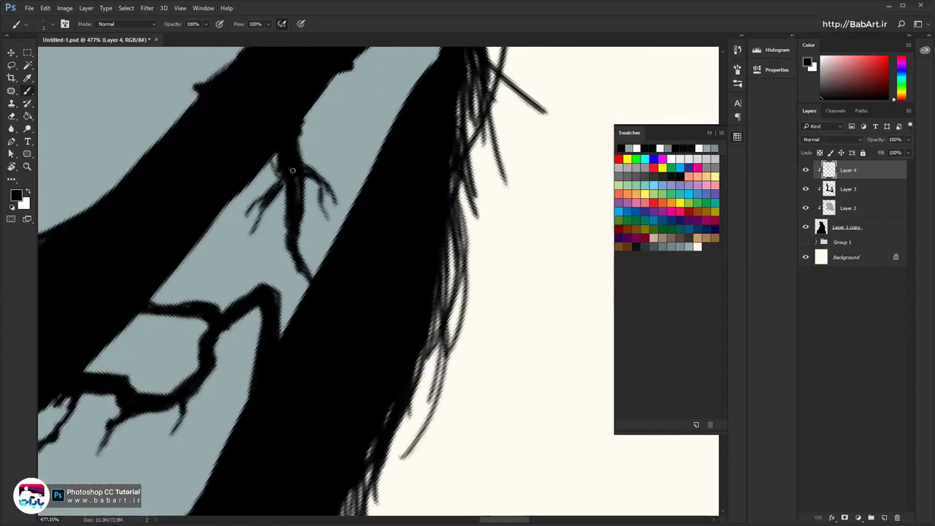
left_click_drag(286, 162, 266, 251)
left_click_drag(296, 178, 328, 253)
mouse_move(301, 213)
left_mouse_down()
mouse_move(321, 267)
mouse_move(282, 303)
left_mouse_up()
mouse_move(301, 261)
left_mouse_down()
mouse_move(290, 307)
mouse_move(329, 269)
left_mouse_up()
scroll(321, 268, "down", 7)
scroll(308, 254, "up", 4)
mouse_move(319, 255)
left_mouse_down()
mouse_move(320, 277)
mouse_move(307, 272)
mouse_move(295, 304)
left_mouse_up()
right_click(320, 282)
left_click_drag(361, 296, 358, 278)
scroll(358, 277, "down", 6)
Rotate the canvas nearly upright and paint grass blades on both sides of the first trunk's base
key("r")
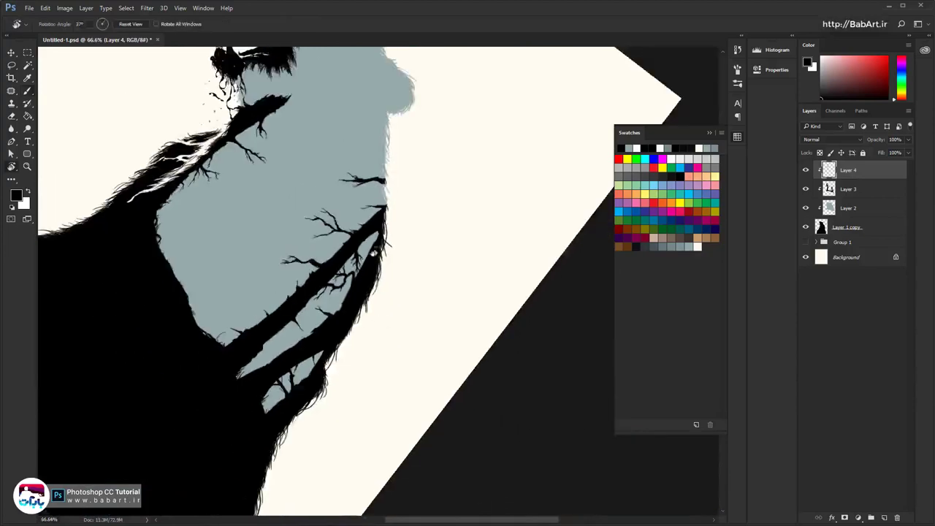
left_click_drag(276, 321, 324, 378)
left_click_drag(374, 333, 371, 230)
scroll(335, 358, "up", 1)
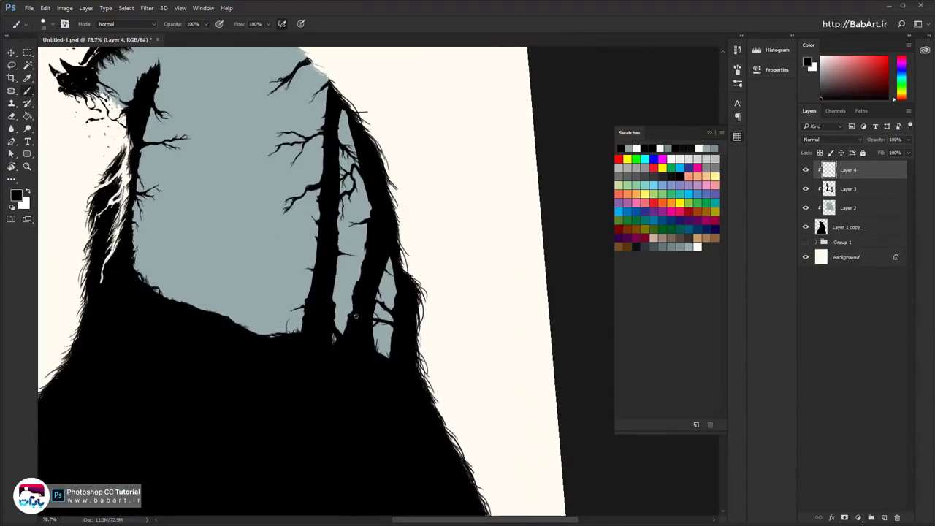
scroll(327, 323, "up", 3)
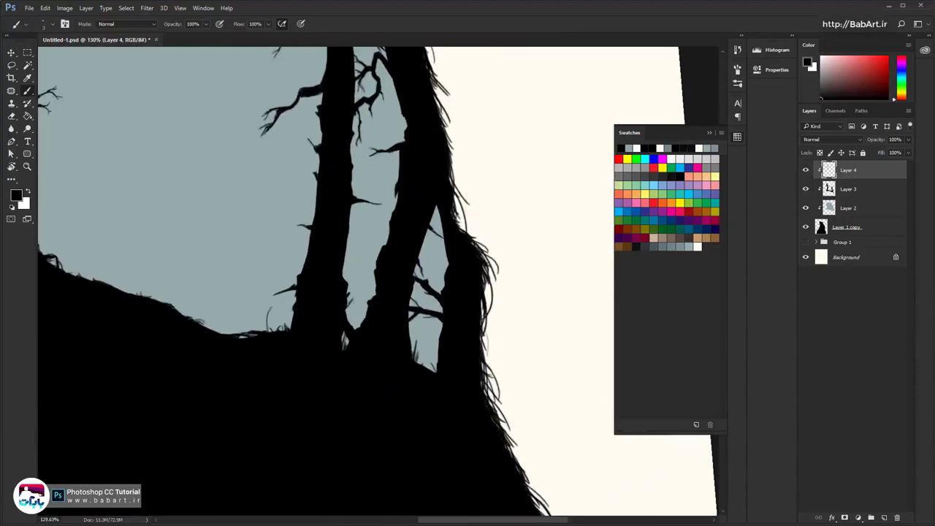
left_click_drag(342, 323, 345, 299)
left_click_drag(354, 322, 350, 289)
left_click_drag(344, 321, 351, 258)
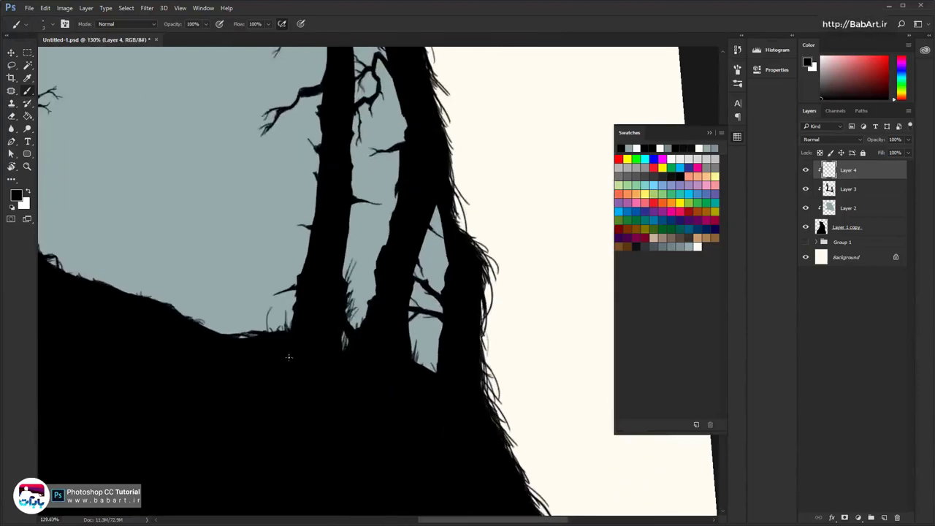
left_click_drag(280, 332, 276, 316)
left_click_drag(291, 330, 283, 291)
mouse_move(288, 330)
left_mouse_down()
mouse_move(271, 302)
mouse_move(284, 264)
left_mouse_up()
Paint a tuft of grass blades on the ground between the bases of the second and third trunks
left_click_drag(437, 372, 431, 355)
left_click_drag(419, 362, 412, 336)
mouse_move(436, 363)
left_mouse_down()
mouse_move(424, 345)
mouse_move(431, 333)
left_mouse_up()
left_click_drag(437, 371, 433, 318)
left_click_drag(429, 368, 410, 322)
mouse_move(447, 381)
left_mouse_down()
mouse_move(373, 390)
mouse_move(390, 387)
left_mouse_up()
mouse_move(424, 321)
left_mouse_down()
mouse_move(393, 314)
mouse_move(411, 314)
left_mouse_up()
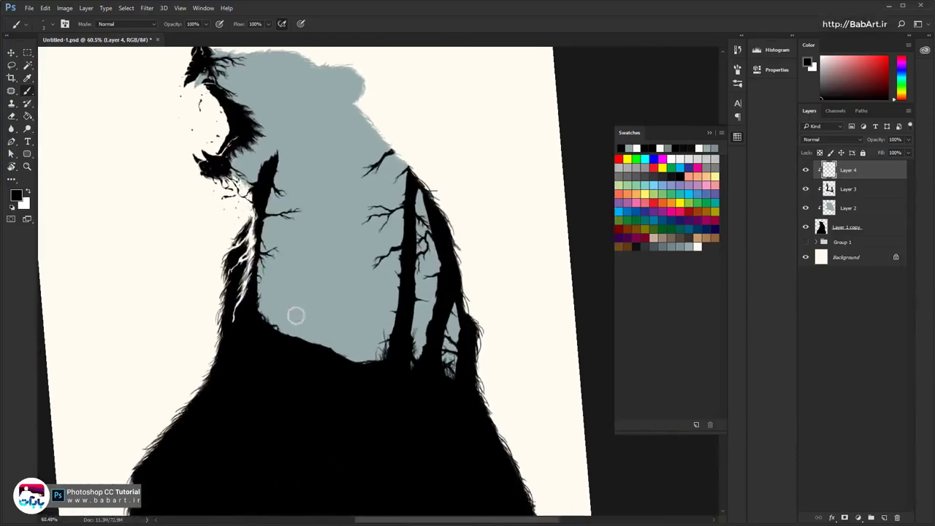
Reset the canvas rotation to 0°, return to the Brush tool and hide the colour swatches
left_click_drag(332, 230, 352, 284)
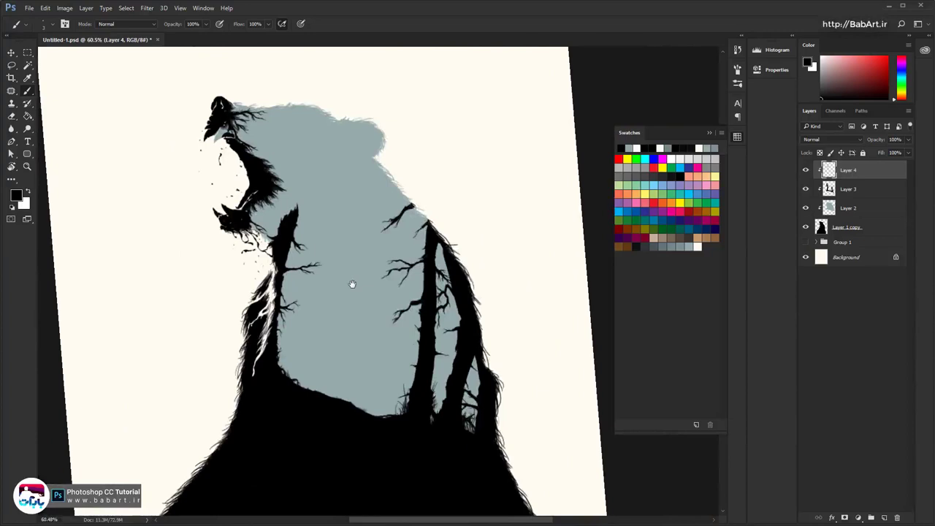
key("r")
left_click(132, 25)
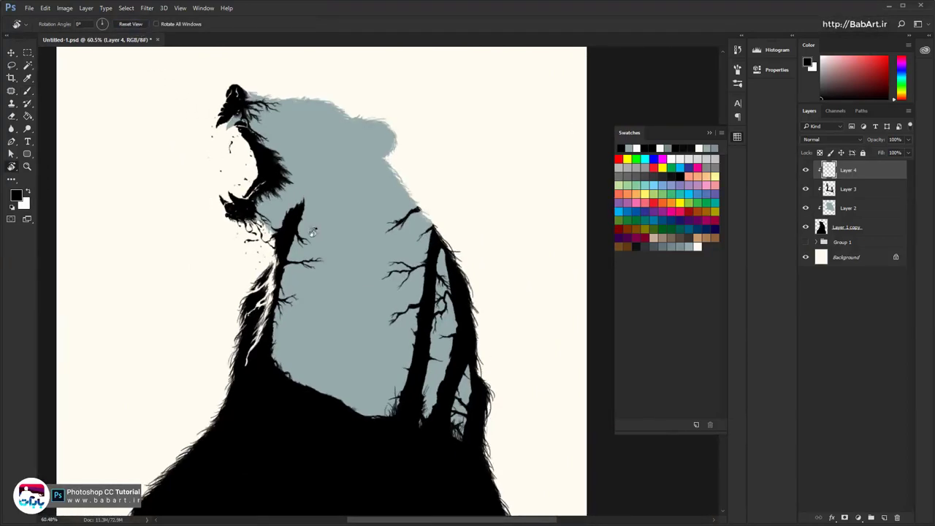
key("b")
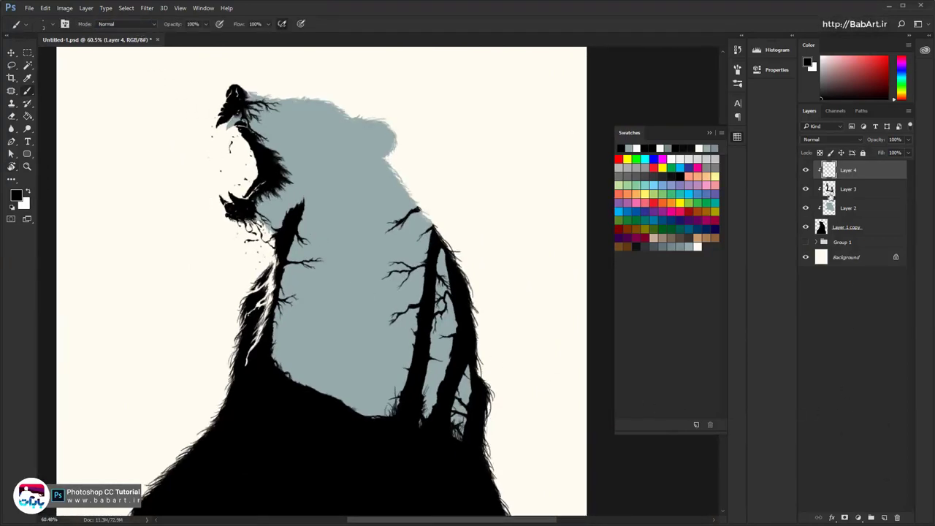
left_click(708, 133)
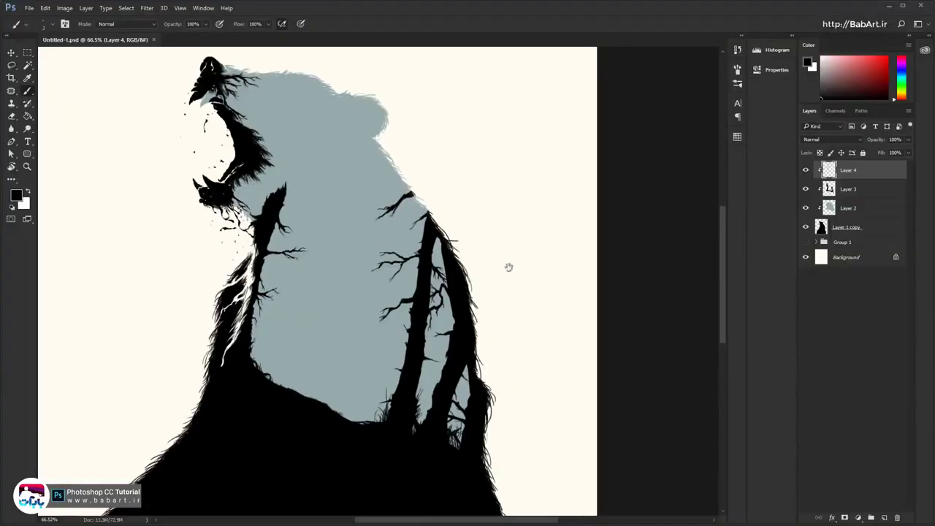
Add a new layer above Layer 4 and clip it to the bear silhouette
scroll(372, 349, "up", 4)
left_click_drag(371, 348, 388, 299)
scroll(343, 306, "up", 1)
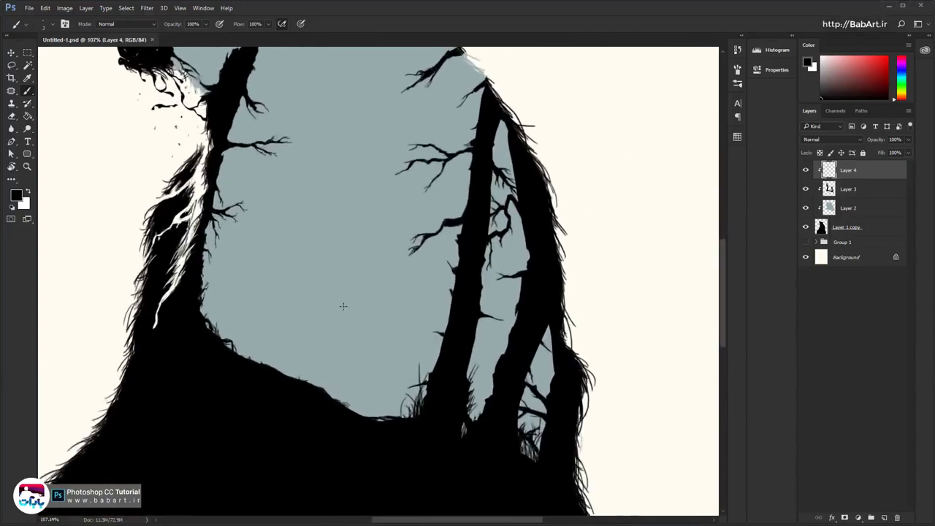
scroll(343, 306, "up", 2)
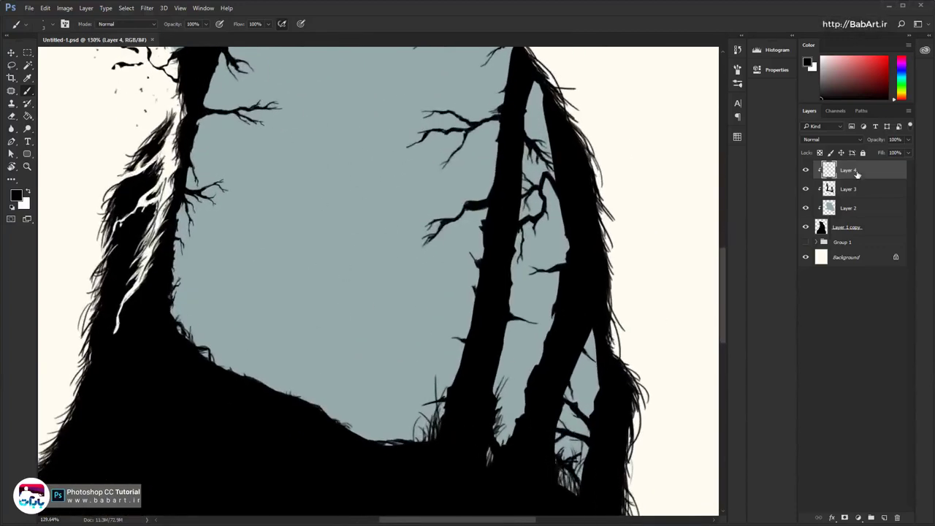
left_click(883, 517)
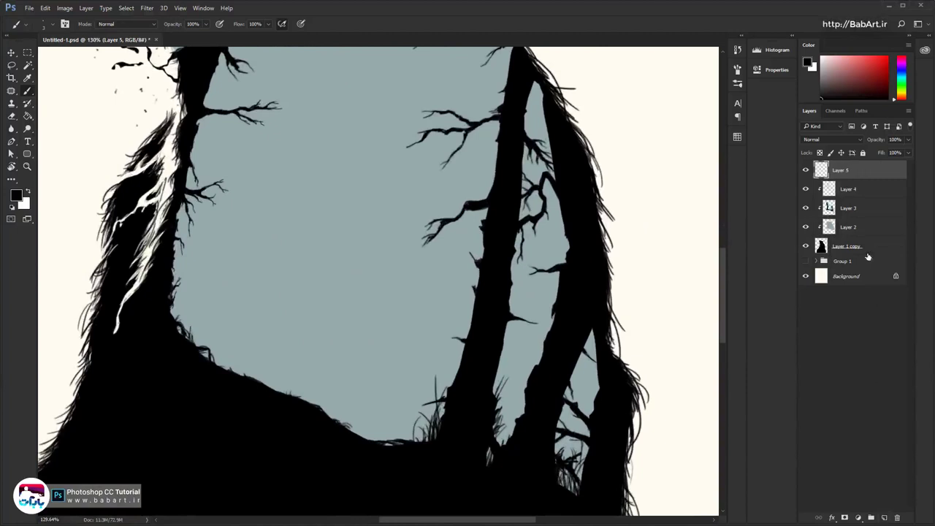
right_click(863, 175)
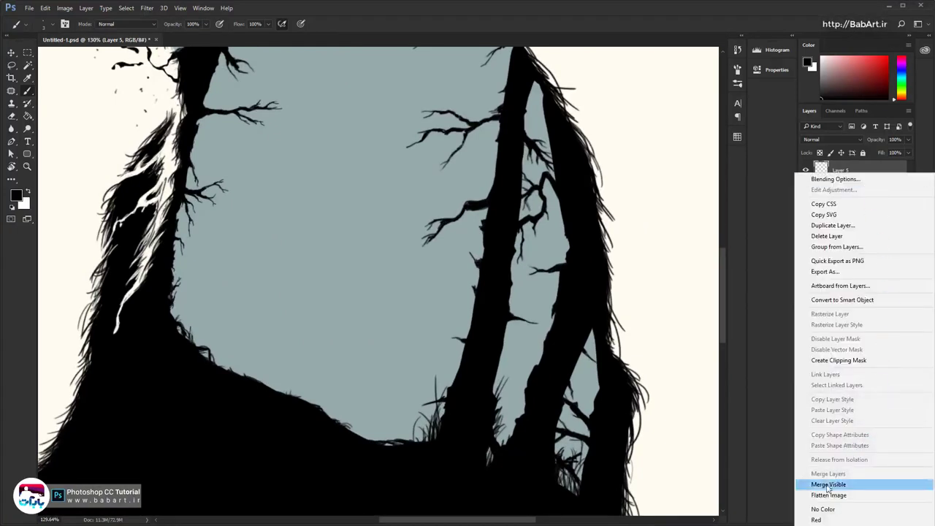
left_click(847, 360)
With a 5 px brush, sketch a figure's curved spine line, hip line and legs standing on the slope left of the trunks
scroll(329, 281, "up", 2)
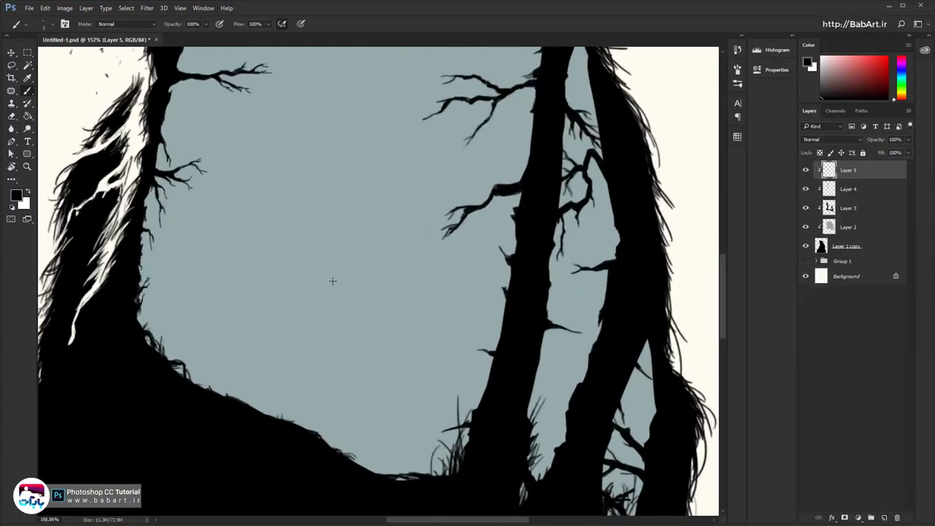
right_click(335, 280)
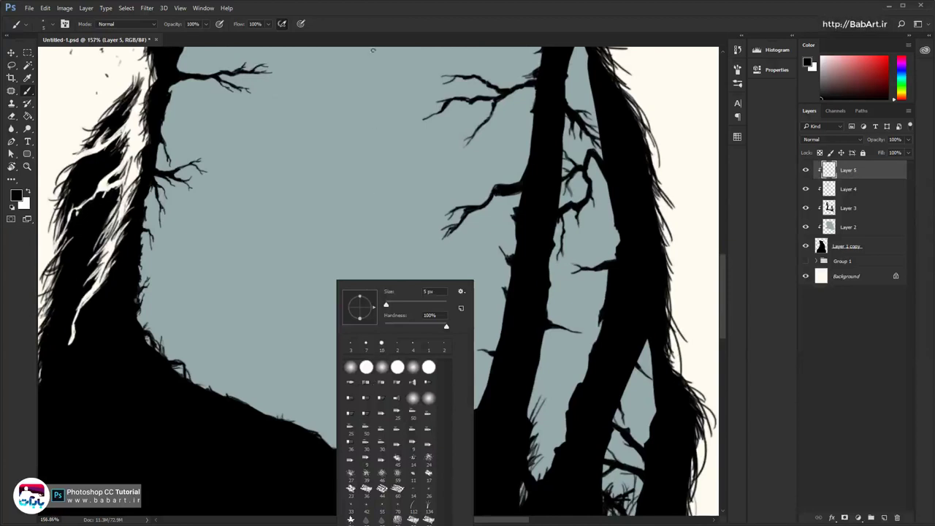
key("Escape")
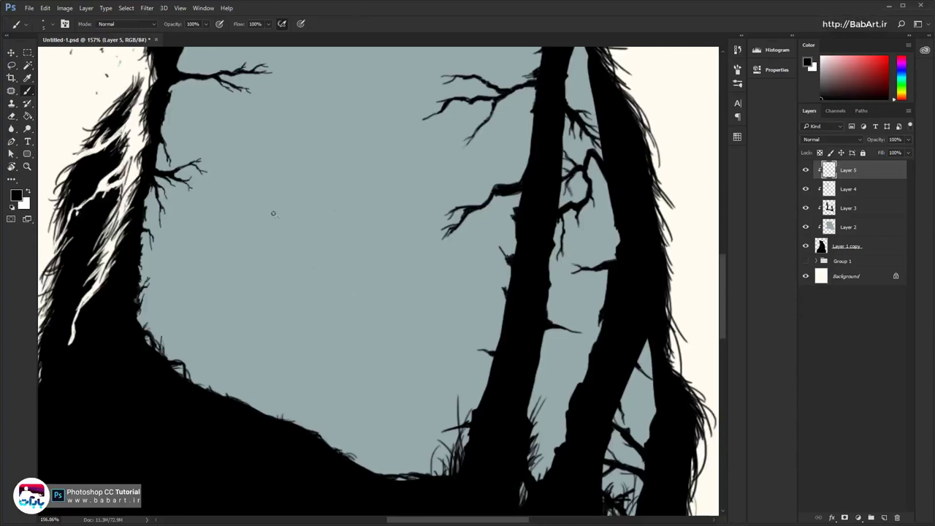
mouse_move(264, 195)
left_mouse_down()
mouse_move(339, 303)
mouse_move(385, 465)
left_mouse_up()
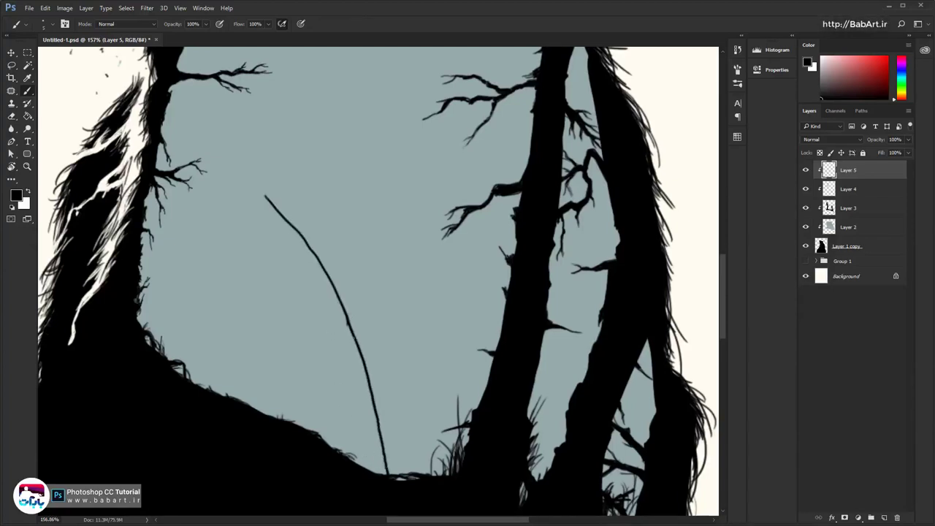
mouse_move(370, 335)
left_mouse_down()
mouse_move(265, 354)
mouse_move(296, 422)
left_mouse_up()
left_click_drag(306, 391, 286, 422)
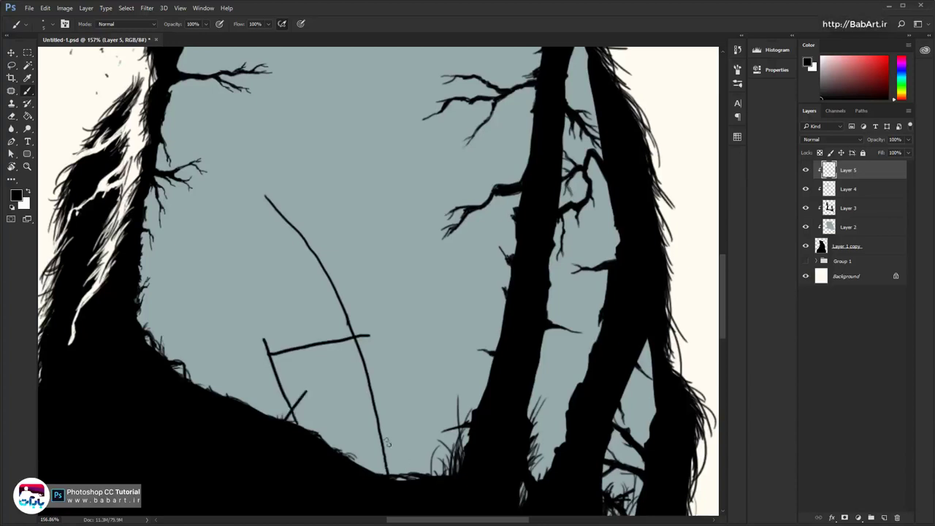
left_click_drag(374, 447, 393, 474)
Sketch the figure's angular head with cross guides, then block in the shoulders, torso and hips with straight lines
left_click_drag(261, 197, 245, 249)
left_click_drag(233, 236, 287, 232)
left_click_drag(247, 208, 233, 237)
left_click_drag(302, 230, 274, 273)
mouse_move(303, 228)
left_mouse_down()
mouse_move(369, 349)
mouse_move(294, 362)
left_mouse_up()
left_click_drag(266, 337, 361, 335)
left_click_drag(276, 282, 325, 351)
mouse_move(292, 243)
left_mouse_down()
mouse_move(379, 314)
mouse_move(345, 251)
left_mouse_up()
Sketch the figure's forward arm and a long slanted line crossing the body at waist height
left_click_drag(300, 274, 228, 306)
left_click_drag(258, 277, 229, 323)
left_click_drag(455, 276, 188, 332)
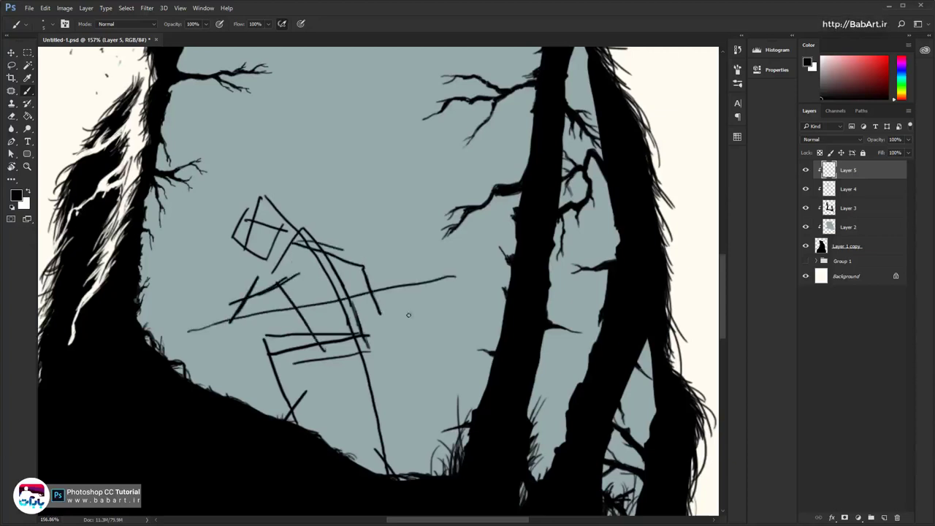
Add second contour lines to thicken the figure's legs and mark the feet
left_click_drag(409, 315, 401, 244)
mouse_move(333, 278)
left_mouse_down()
mouse_move(404, 403)
mouse_move(357, 358)
left_mouse_up()
mouse_move(284, 284)
left_mouse_down()
mouse_move(289, 332)
mouse_move(301, 338)
left_mouse_up()
left_click_drag(302, 335, 288, 355)
left_click_drag(375, 255, 303, 357)
mouse_move(336, 333)
left_mouse_down()
mouse_move(281, 336)
mouse_move(372, 332)
left_mouse_up()
Scale the figure sketch to about 70.5%, rotate it about 2.8° and position it on the slope
key("v")
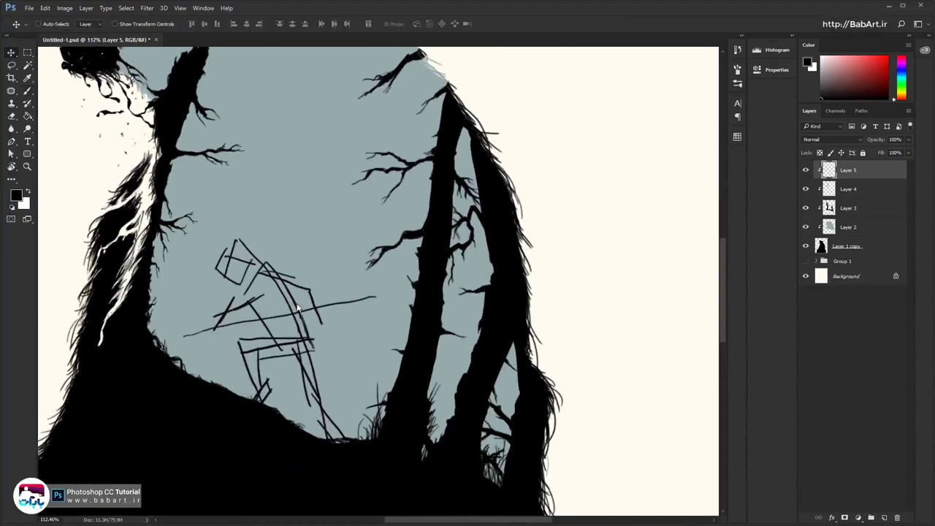
mouse_move(297, 309)
left_mouse_down()
mouse_move(292, 278)
mouse_move(314, 295)
left_mouse_up()
left_click(45, 8)
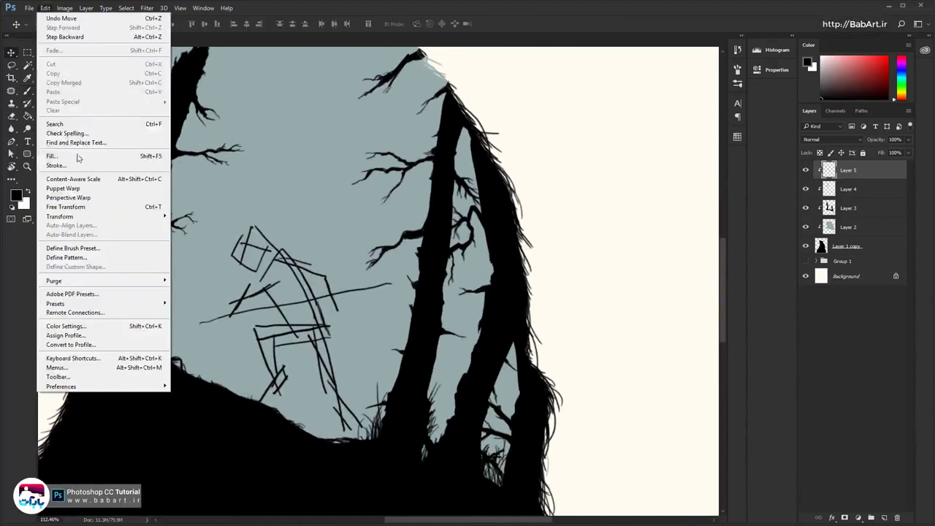
left_click(71, 208)
left_click_drag(201, 225, 245, 272)
mouse_move(318, 318)
left_mouse_down()
mouse_move(310, 295)
mouse_move(299, 306)
left_mouse_up()
left_click_drag(340, 242, 358, 245)
left_click_drag(318, 322, 316, 331)
left_click_drag(221, 265, 233, 279)
right_click(315, 336)
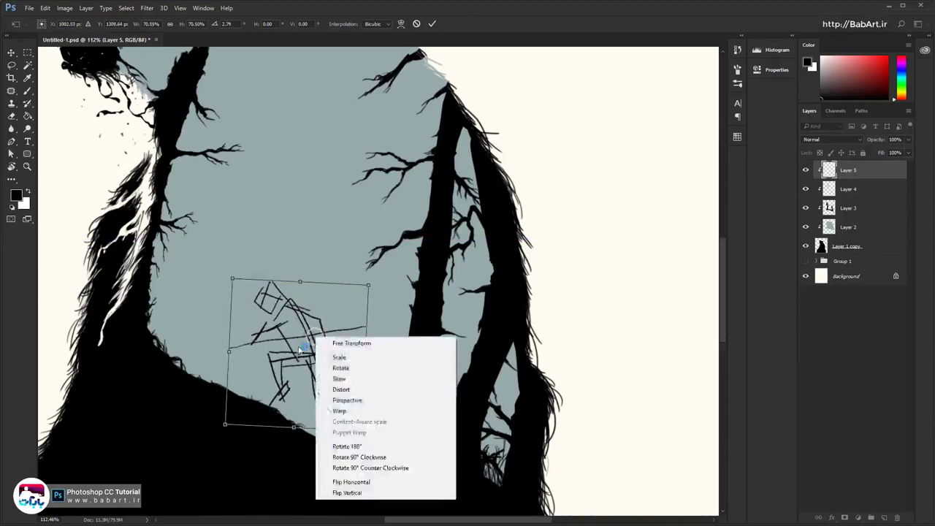
left_click(299, 350)
left_click_drag(298, 331, 300, 335)
key("Return")
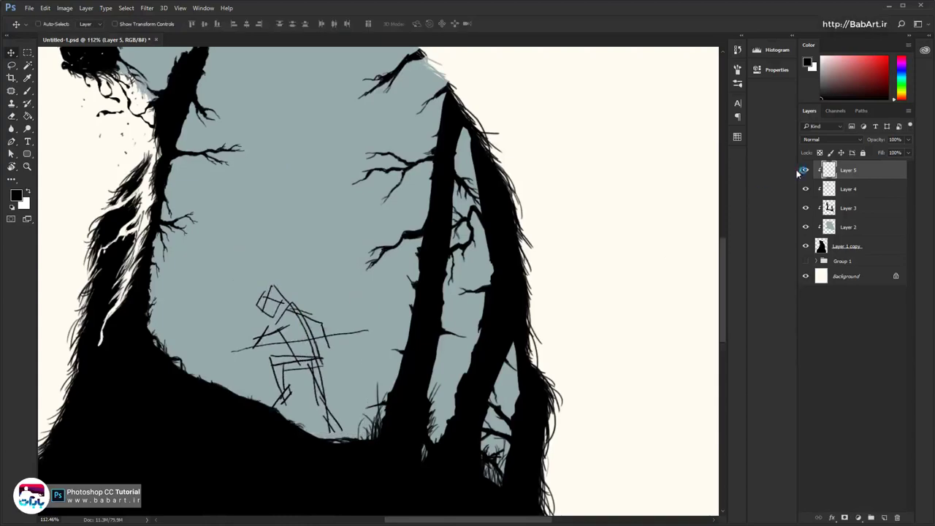
Set the figure sketch layer's opacity to 30% and add a new clipped layer directly beneath it
key("3")
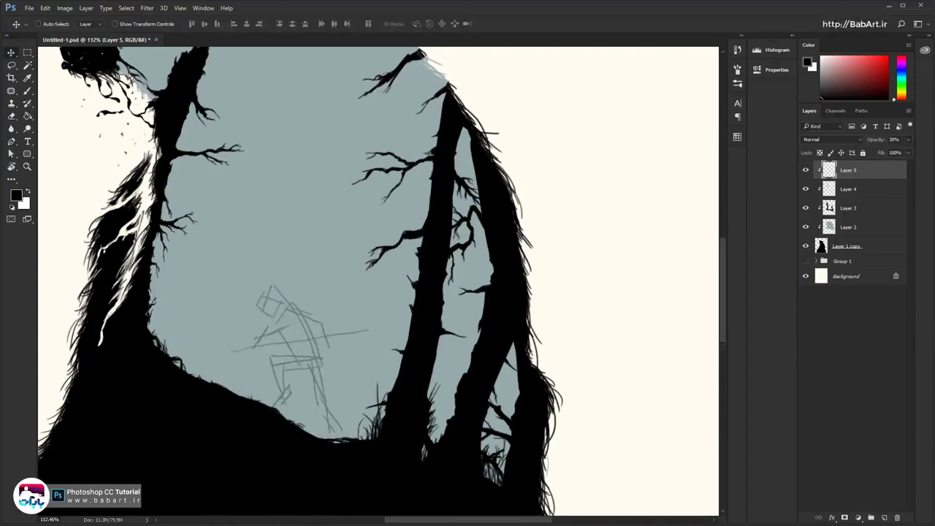
left_click(880, 192)
left_click(883, 517)
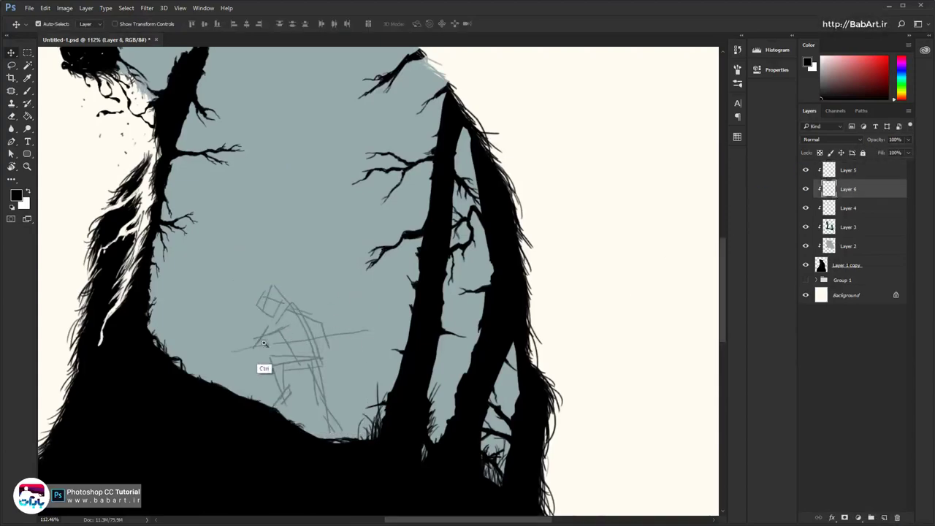
Sample the sketch's grey and outline the figure's rounded torso with a 2 px brush on the new layer
left_click_drag(264, 342, 315, 321)
left_click_drag(342, 398, 297, 285)
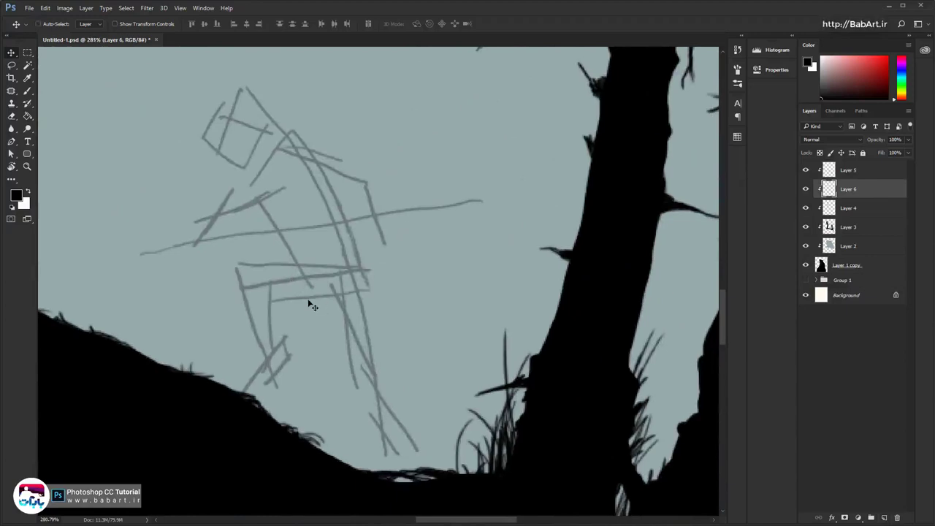
key("b")
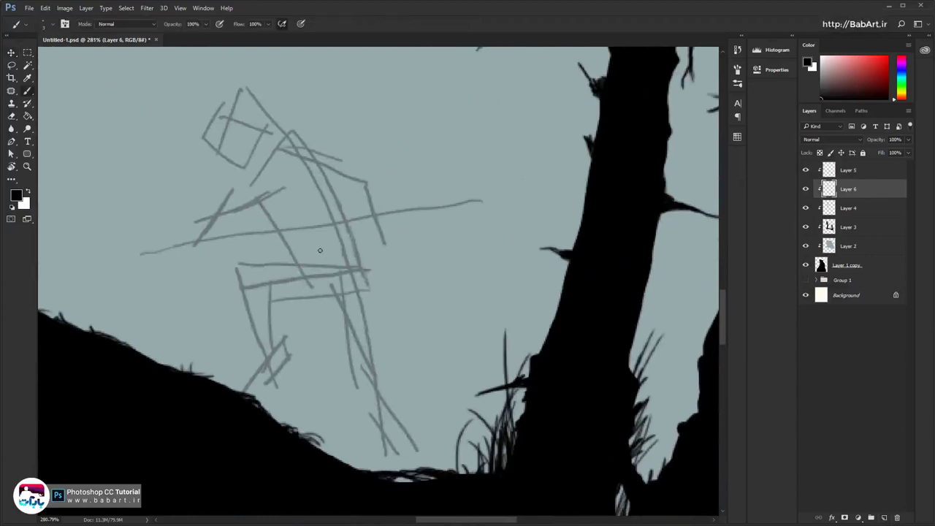
left_click(282, 231, "alt")
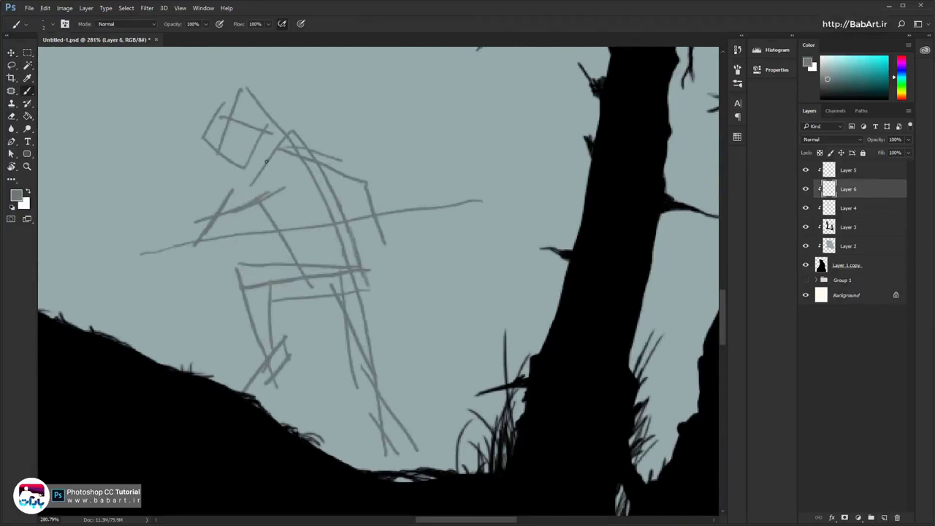
mouse_move(259, 173)
left_mouse_down()
mouse_move(271, 225)
mouse_move(261, 207)
mouse_move(303, 169)
left_mouse_up()
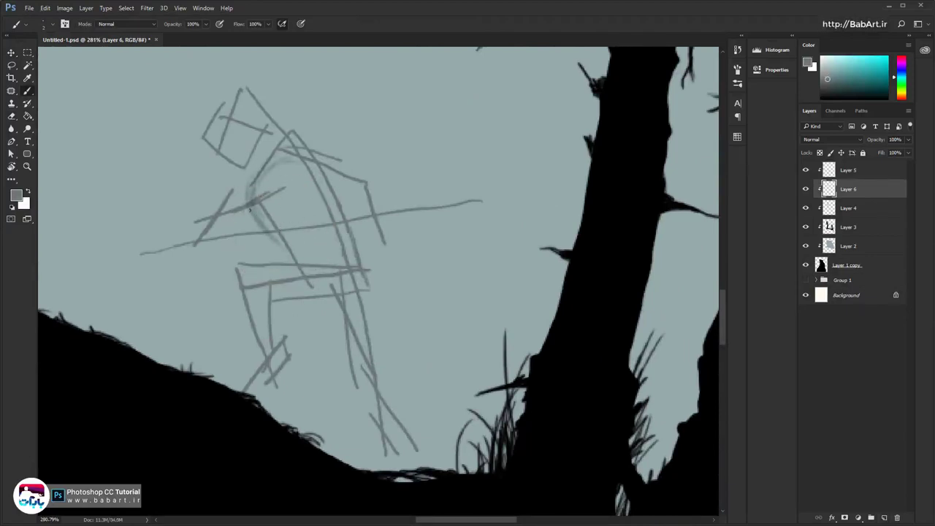
left_click_drag(276, 253, 358, 273)
left_click_drag(333, 207, 364, 252)
left_click_drag(283, 149, 344, 205)
left_click_drag(314, 168, 260, 181)
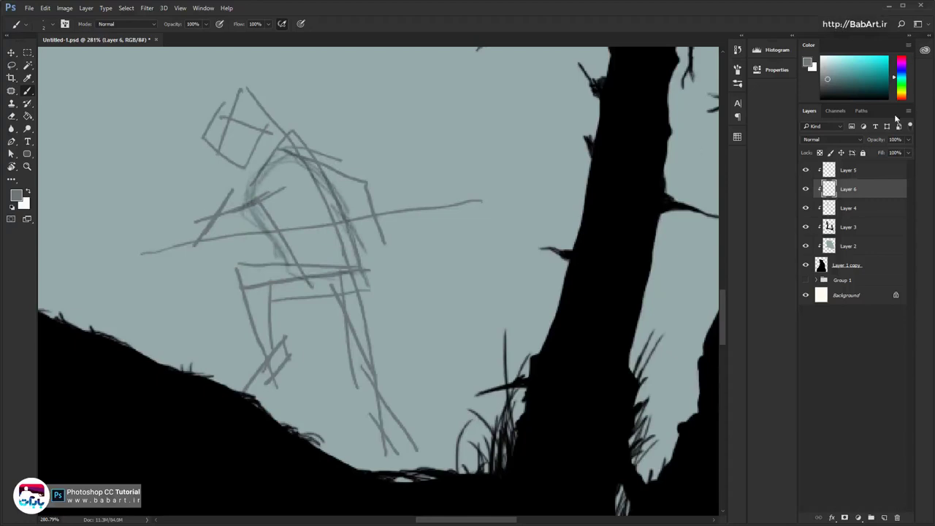
Lower the opacity of the rough figure sketch on Layer 5 further and make Layer 6 active again
left_click(862, 170)
left_click_drag(869, 157, 860, 154)
key("alt+bracketleft")
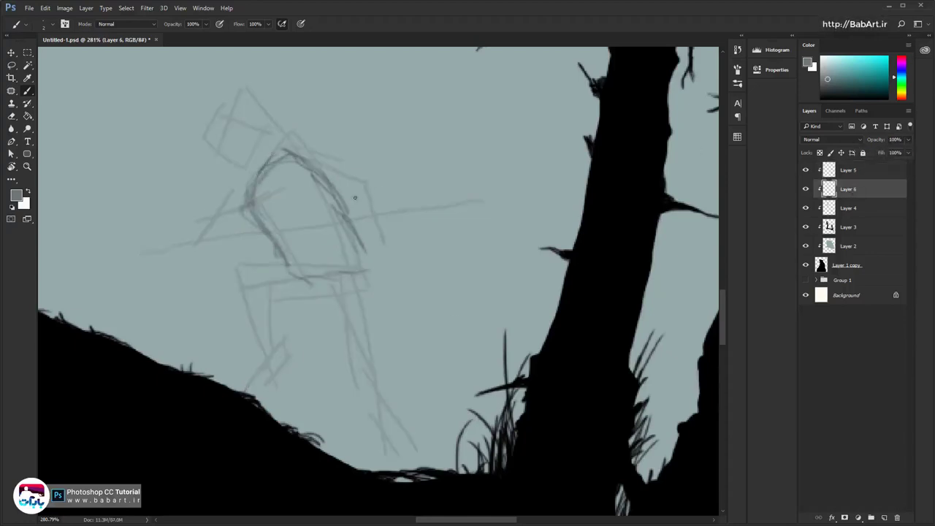
Sketch the figure's rear arm swinging back from the shoulder, bent at the elbow and ending in a circular fist, on Layer 6
left_click_drag(335, 211, 361, 263)
mouse_move(330, 191)
left_mouse_down()
mouse_move(275, 183)
mouse_move(251, 194)
mouse_move(300, 266)
mouse_move(341, 271)
left_mouse_up()
left_click_drag(308, 160, 357, 173)
key("r")
mouse_move(343, 244)
left_mouse_down()
mouse_move(329, 298)
mouse_move(351, 332)
left_mouse_up()
key("space")
left_click_drag(332, 343, 320, 175)
left_click_drag(246, 158, 253, 225)
mouse_move(247, 160)
left_mouse_down()
mouse_move(274, 173)
mouse_move(282, 214)
left_mouse_up()
left_click_drag(286, 125, 272, 148)
mouse_move(276, 95)
left_mouse_down()
mouse_move(253, 138)
mouse_move(280, 107)
left_mouse_up()
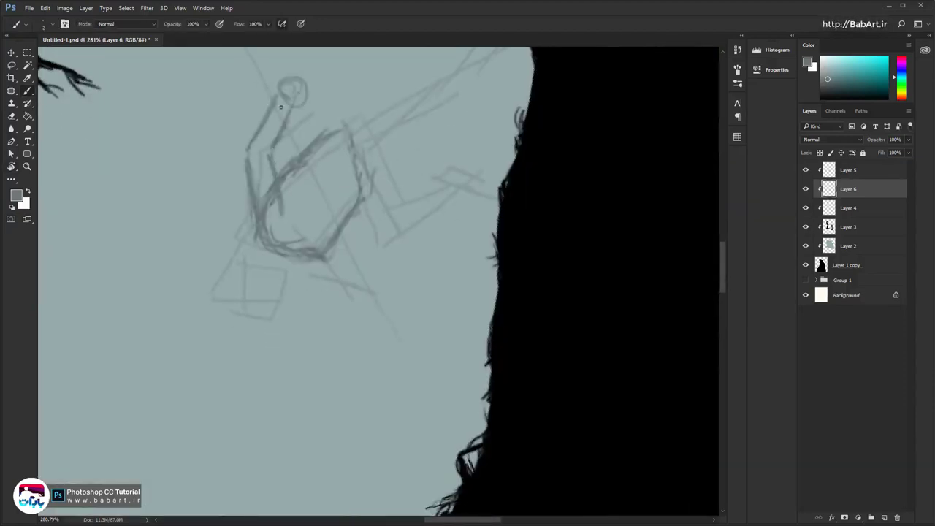
Sketch the figure's rear leg stretched back from the hip through the knee down to the ground
key("r")
mouse_move(306, 227)
left_mouse_down()
mouse_move(343, 263)
mouse_move(321, 183)
mouse_move(328, 142)
left_mouse_up()
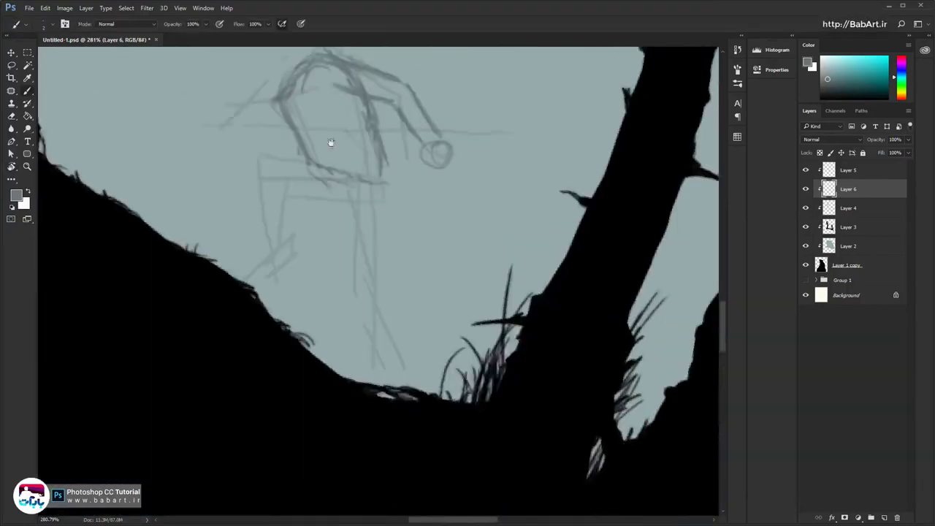
mouse_move(355, 211)
left_mouse_down()
mouse_move(364, 303)
mouse_move(401, 374)
left_mouse_up()
left_click_drag(339, 294, 390, 365)
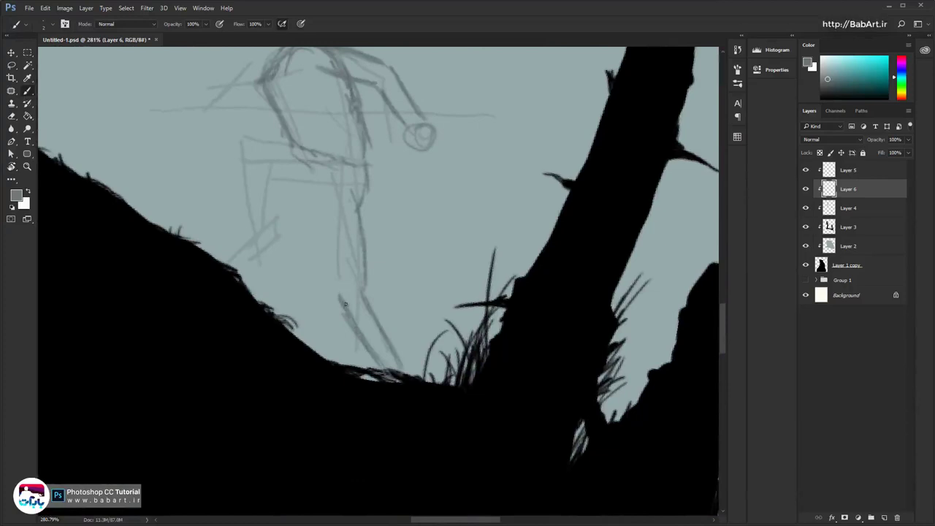
mouse_move(340, 295)
left_mouse_down()
mouse_move(313, 198)
mouse_move(341, 292)
left_mouse_up()
Sketch the raised thigh and bent knee of the figure's front leg
key("r")
mouse_move(382, 267)
left_mouse_down()
mouse_move(293, 156)
mouse_move(325, 125)
mouse_move(271, 196)
left_mouse_up()
mouse_move(264, 142)
left_mouse_down()
mouse_move(233, 201)
mouse_move(241, 191)
mouse_move(260, 223)
mouse_move(326, 203)
left_mouse_up()
left_click_drag(274, 224, 327, 213)
mouse_move(279, 196)
left_mouse_down()
mouse_move(334, 192)
mouse_move(386, 299)
mouse_move(454, 260)
left_mouse_up()
key("r")
Sketch the front leg's shin and foot reaching down to the slope
key("space")
left_click_drag(461, 220, 389, 142)
left_click_drag(379, 103, 384, 143)
left_click_drag(345, 90, 362, 128)
left_click_drag(343, 78, 373, 157)
left_click_drag(355, 125, 377, 175)
mouse_move(388, 121)
left_mouse_down()
mouse_move(390, 164)
mouse_move(262, 162)
mouse_move(229, 211)
left_mouse_up()
key("r")
key("space")
mouse_move(241, 248)
left_mouse_down()
mouse_move(250, 164)
mouse_move(303, 187)
mouse_move(307, 213)
left_mouse_up()
left_click_drag(281, 181, 302, 208)
mouse_move(276, 159)
left_mouse_down()
mouse_move(279, 169)
mouse_move(239, 172)
left_mouse_up()
key("space")
mouse_move(171, 89)
left_mouse_down()
mouse_move(229, 195)
mouse_move(300, 139)
left_mouse_up()
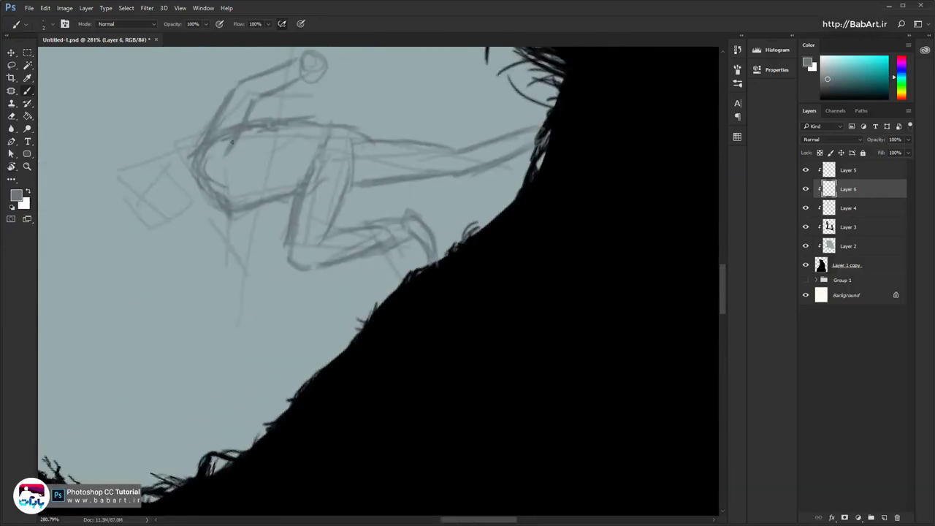
Sketch the figure's forward arm hanging below the chest and ending in a round fist
left_click_drag(207, 195, 225, 246)
left_click_drag(243, 211, 241, 233)
left_click_drag(224, 265, 238, 272)
left_click_drag(222, 243, 225, 263)
mouse_move(219, 217)
left_mouse_down()
mouse_move(228, 247)
mouse_move(321, 281)
left_mouse_up()
Sketch the figure's forward-leaning head with a face profile of brow, nose, mouth and chin
key("space")
key("r")
left_click_drag(312, 211, 326, 201)
key("ctrl+space")
mouse_move(369, 245)
left_mouse_down()
mouse_move(341, 253)
mouse_move(300, 227)
mouse_move(315, 200)
left_mouse_up()
key("f")
key("f")
key("f")
key("space")
key("space")
mouse_move(274, 218)
left_mouse_down()
mouse_move(281, 306)
mouse_move(261, 252)
mouse_move(276, 252)
left_mouse_up()
key("b")
key("space")
key("ctrl+space")
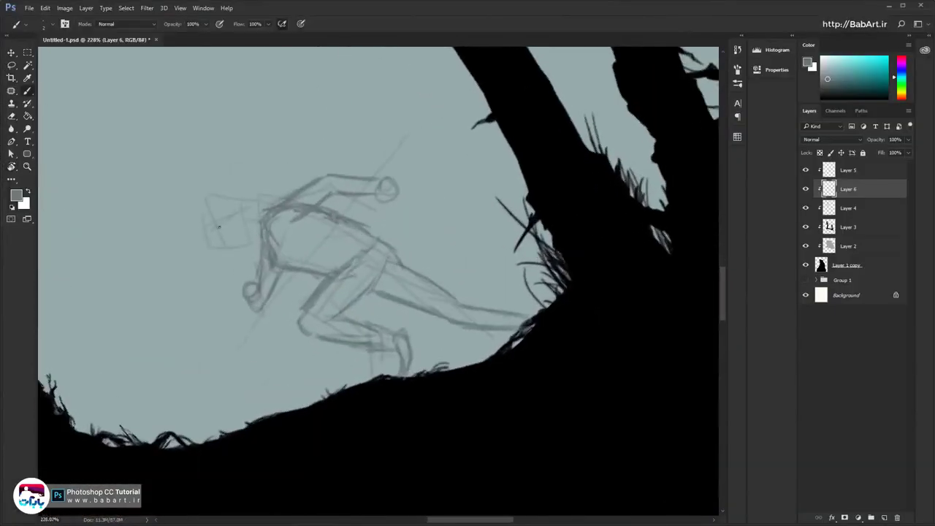
left_click_drag(216, 239, 240, 215)
left_click_drag(212, 239, 248, 265)
left_click_drag(259, 241, 251, 261)
left_click_drag(241, 212, 250, 226)
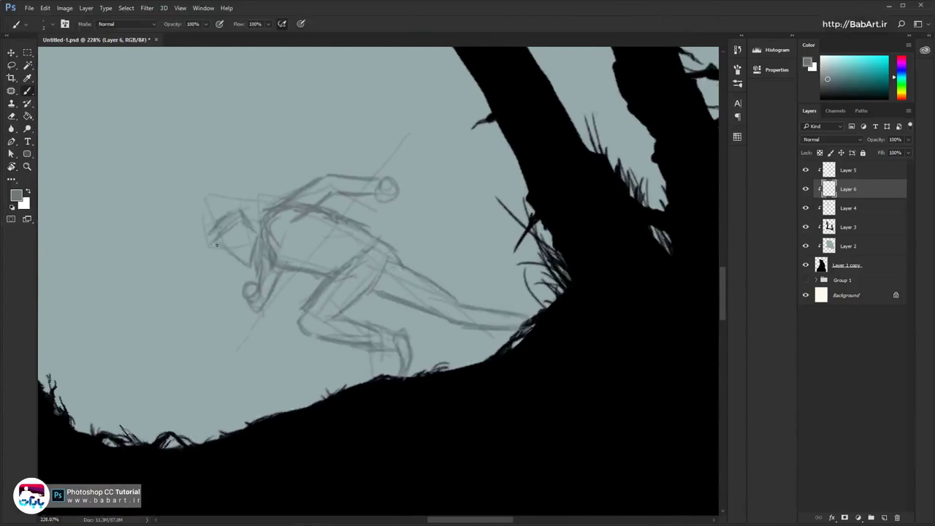
mouse_move(227, 260)
left_mouse_down()
mouse_move(245, 271)
mouse_move(236, 253)
left_mouse_up()
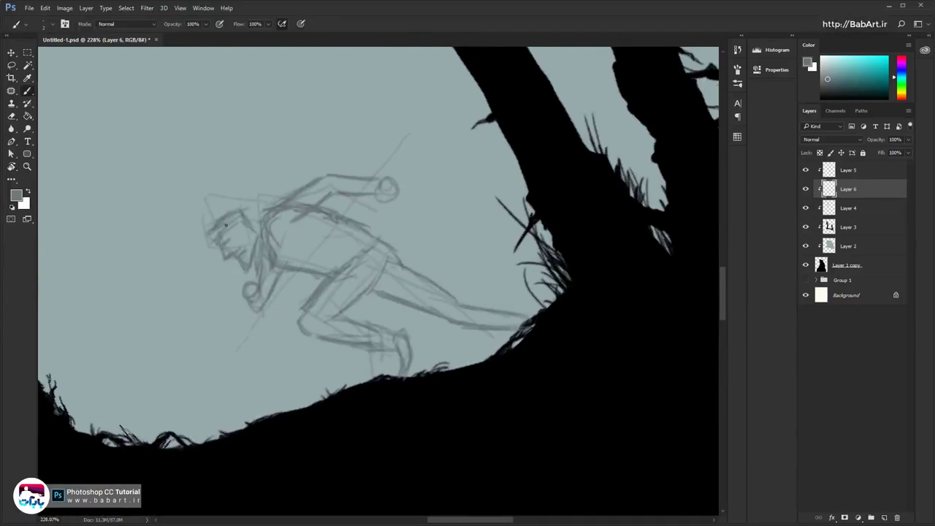
Add loose hair strands streaming back from the top of the figure's head
left_click_drag(233, 213, 257, 201)
left_click_drag(252, 202, 264, 192)
left_click_drag(265, 200, 276, 194)
Sketch a long spear running diagonally past the figure's torso, with a broad blade behind the rear hand
key("ctrl+space")
left_click_drag(322, 260, 297, 200)
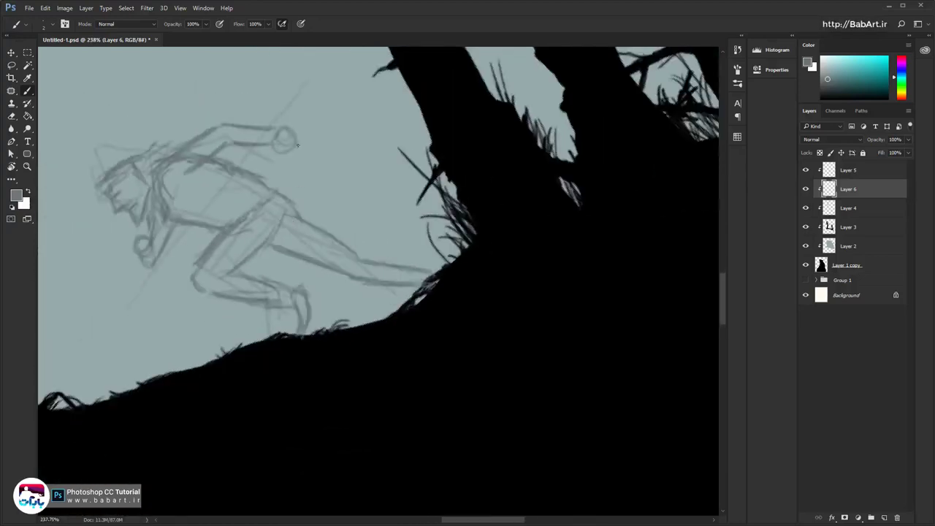
left_click_drag(327, 75, 132, 318)
mouse_move(182, 260)
left_mouse_down()
mouse_move(322, 88)
mouse_move(368, 65)
mouse_move(321, 117)
mouse_move(298, 123)
left_mouse_up()
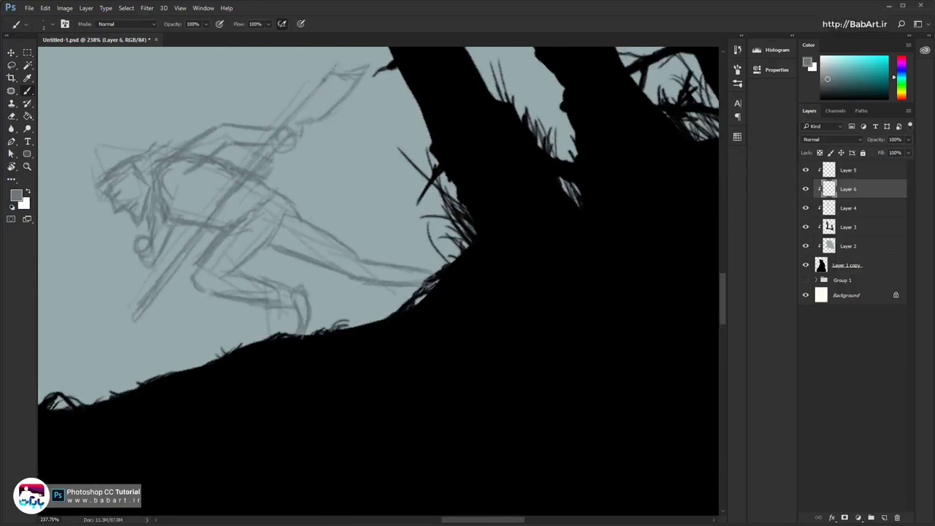
left_click_drag(319, 81, 296, 115)
Delete Layer 5 with the rough figure sketch
left_click_drag(338, 212, 246, 217)
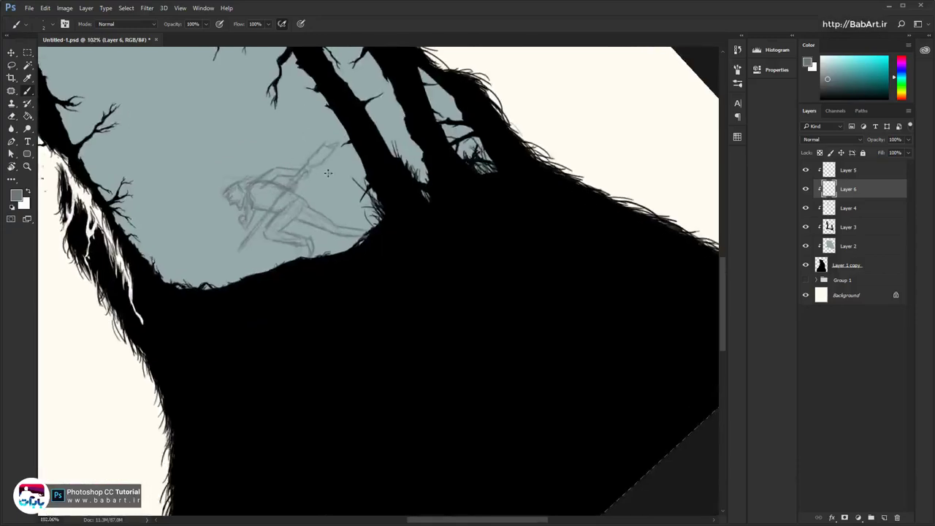
left_click_drag(328, 174, 403, 163)
left_click_drag(365, 144, 316, 267)
left_click_drag(860, 172, 902, 491)
Add a new layer above Layer 6 and clip it to the silhouette with a clipping mask
left_click_drag(228, 295, 303, 244)
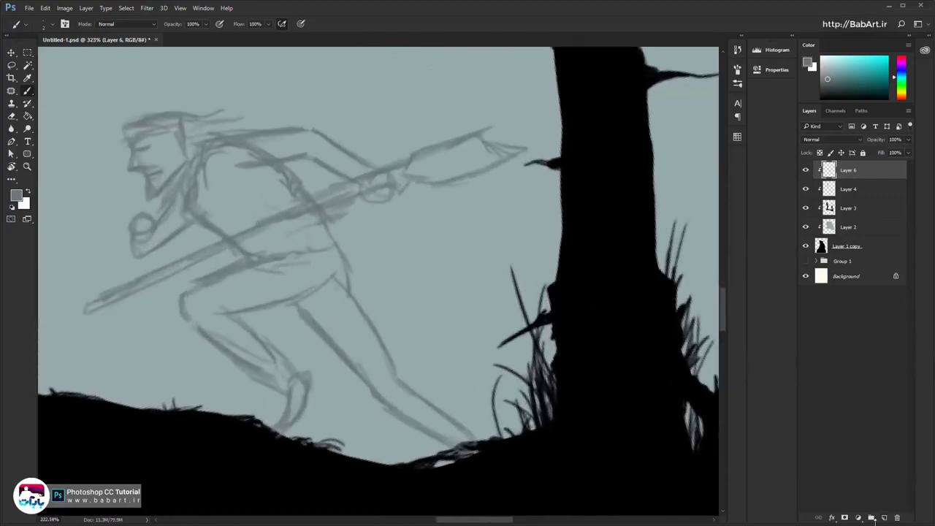
left_click(884, 517)
right_click(861, 169)
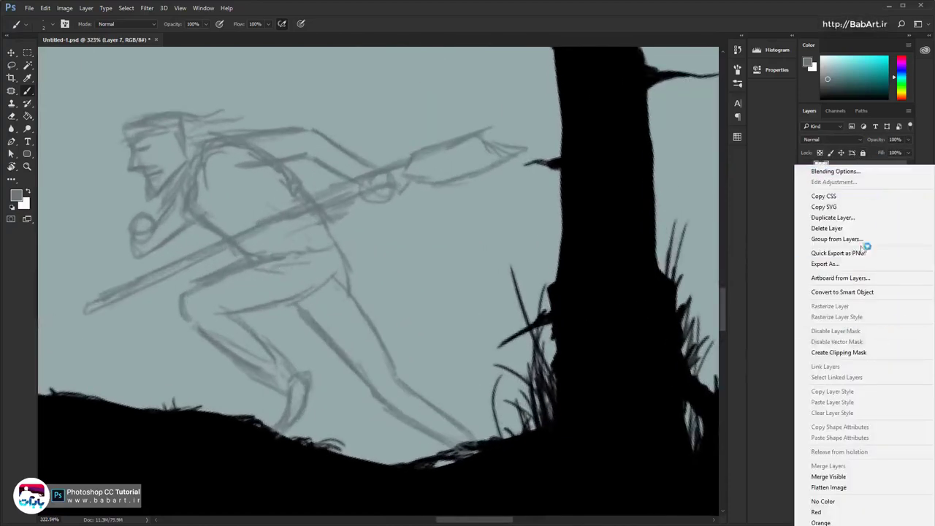
left_click(865, 355)
Lock Layer 4, Layer 3, Layer 2 and Layer 1 copy
left_click(869, 208)
left_click(887, 247, "shift")
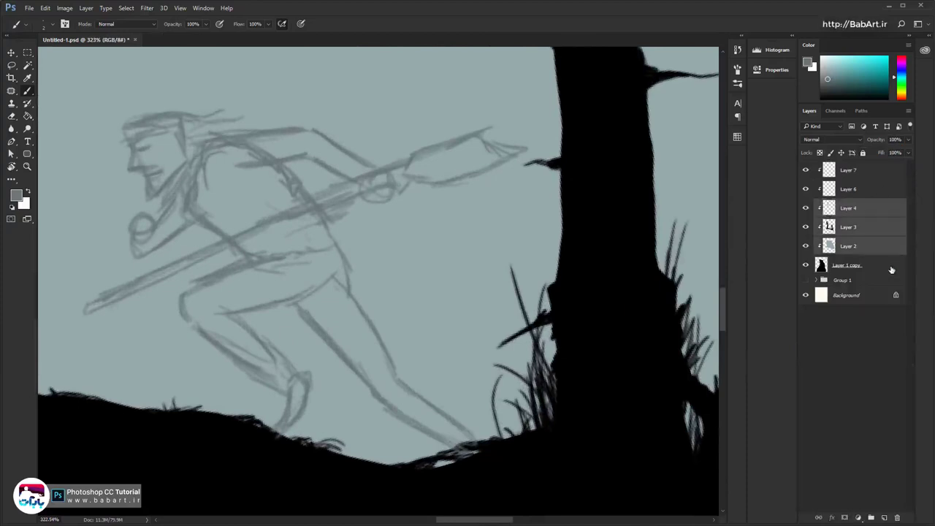
left_click(880, 265, "shift")
left_click(861, 153)
left_click_drag(277, 324, 288, 334)
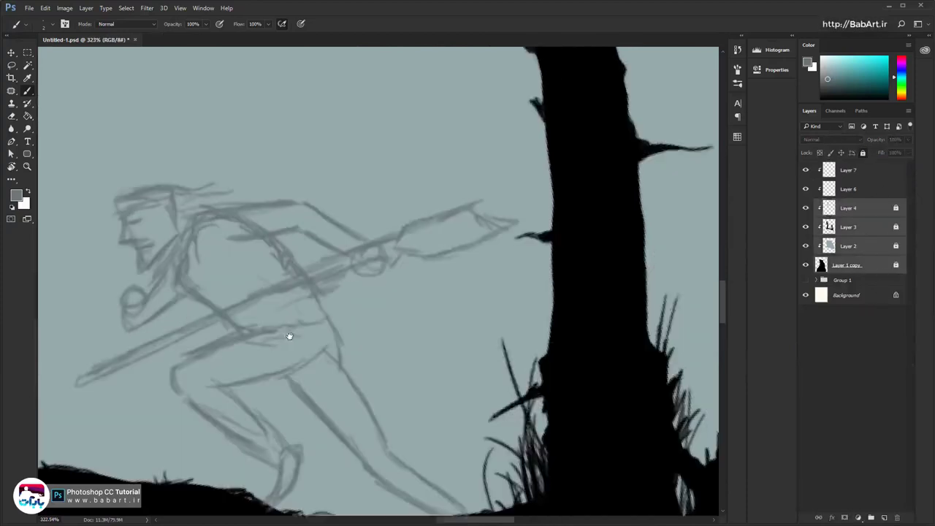
Lower the opacity of the Layer 6 figure sketch to a faint guide and make Layer 7 active
left_click(816, 173)
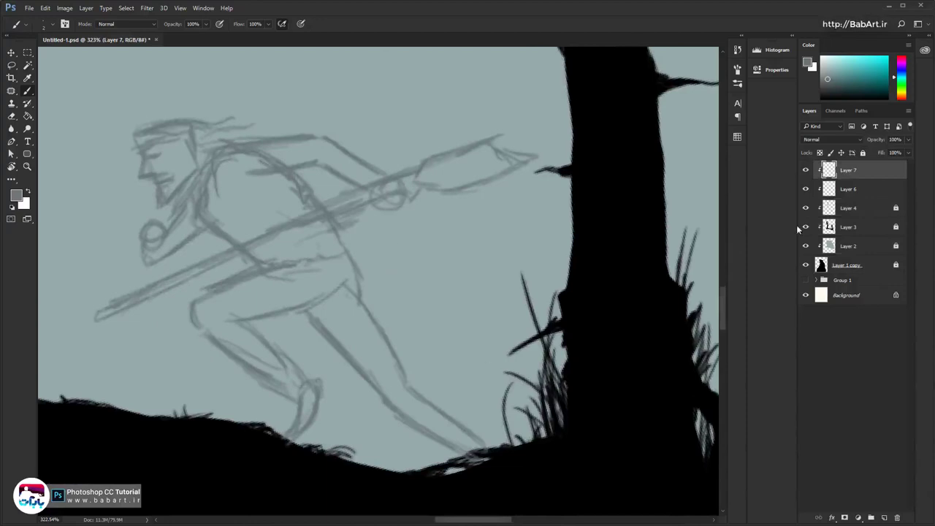
left_click(869, 189)
left_click(908, 140)
left_click_drag(908, 152, 870, 157)
left_click(863, 168)
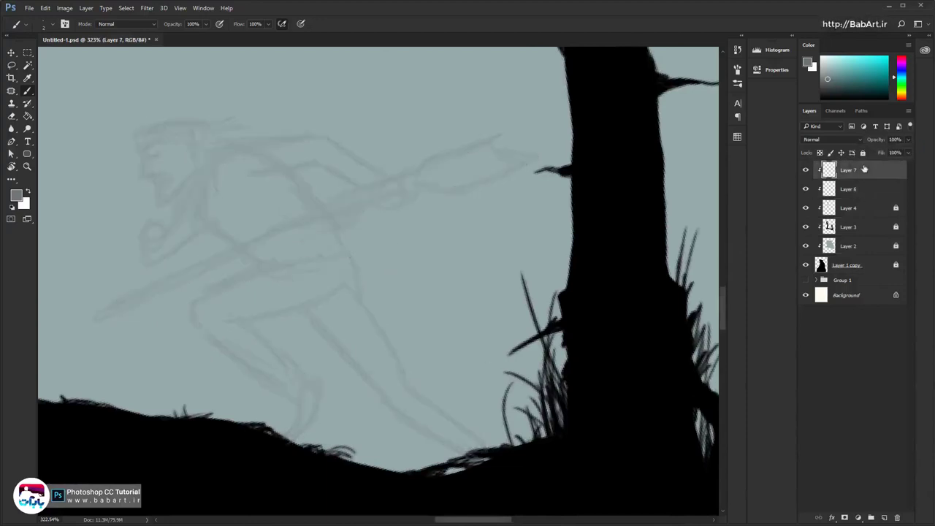
Outline the figure's neckline, shoulder, sleeve and rear arm with its hand on Layer 7, refining with a 1 px brush
left_click_drag(286, 205, 314, 179)
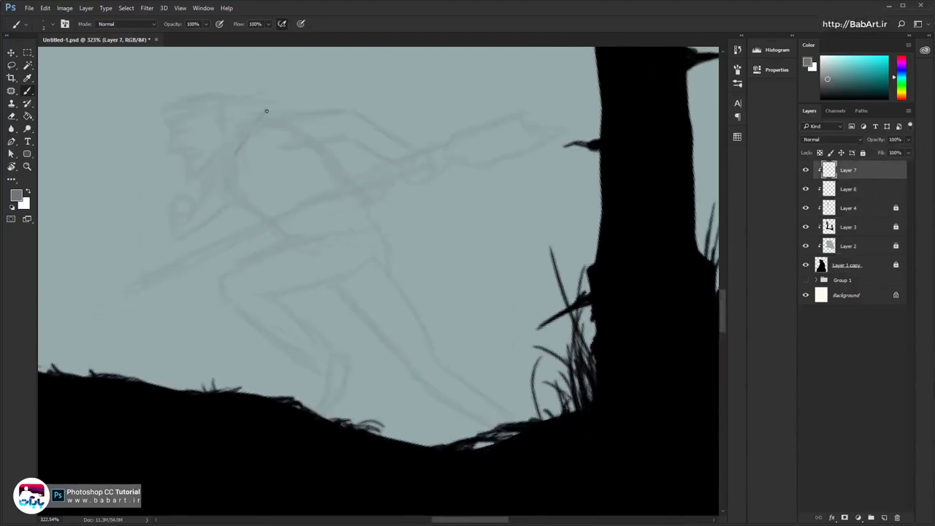
left_click_drag(266, 111, 228, 170)
left_click_drag(255, 110, 215, 184)
left_click_drag(266, 111, 328, 102)
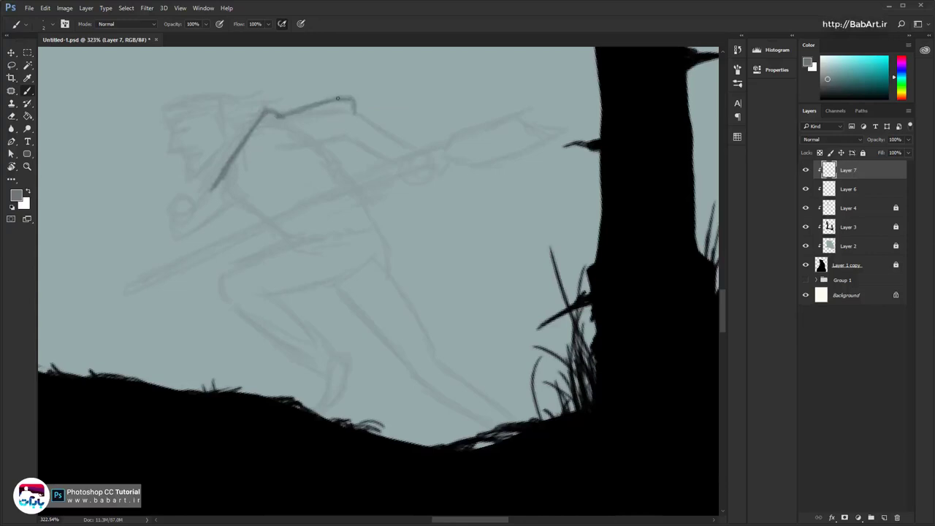
left_click_drag(382, 129, 417, 146)
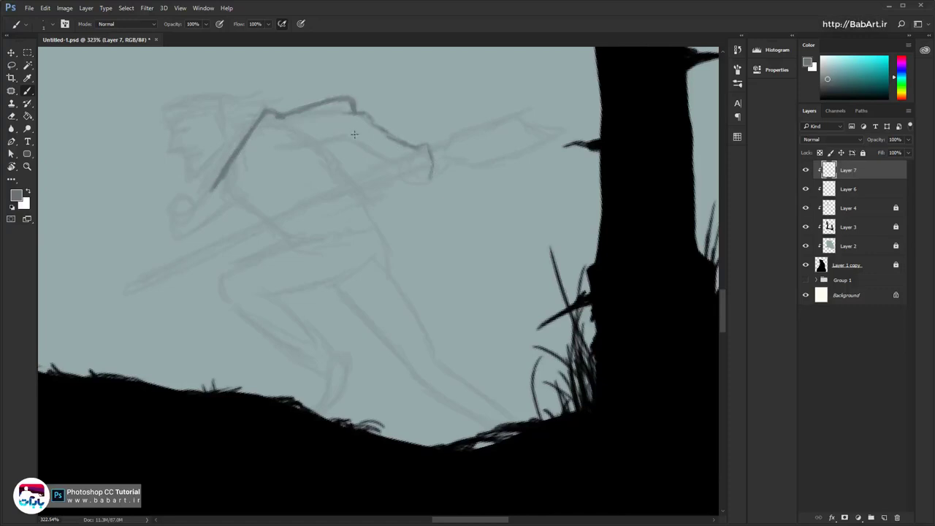
left_click_drag(365, 150, 396, 161)
mouse_move(353, 139)
left_mouse_down()
mouse_move(326, 142)
mouse_move(350, 169)
left_mouse_up()
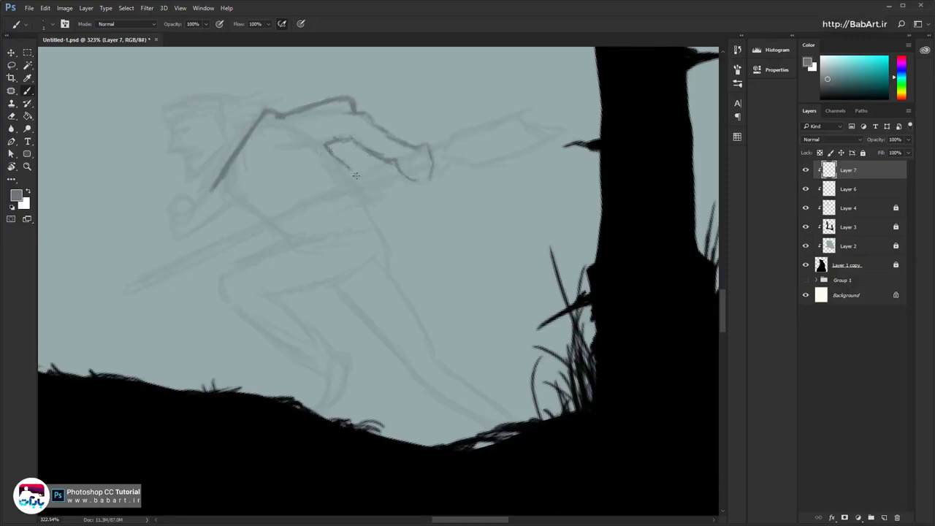
Outline the coat's pointed tail flying out behind the figure and its jagged hem across the hips
left_click_drag(399, 201, 479, 266)
left_click_drag(413, 252, 478, 288)
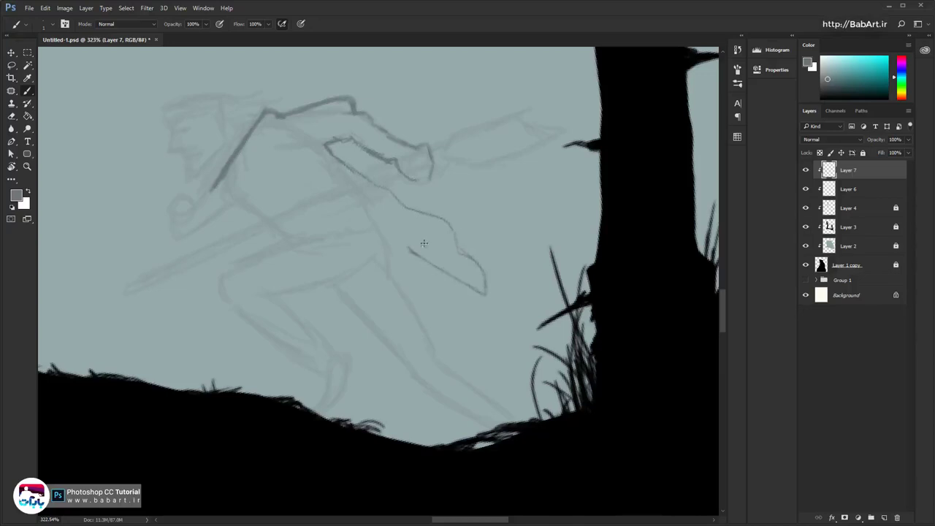
mouse_move(430, 243)
left_mouse_down()
mouse_move(398, 283)
mouse_move(366, 271)
mouse_move(352, 200)
left_mouse_up()
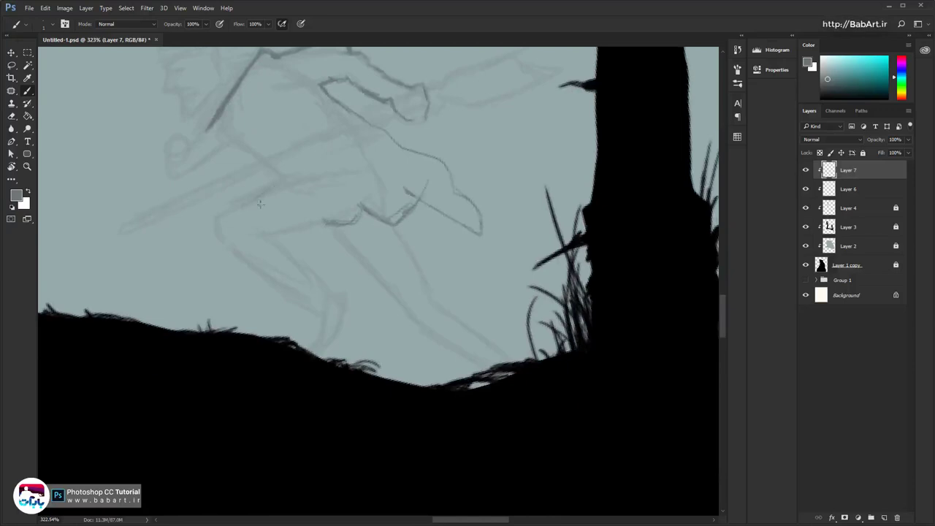
Outline the bent front leg with its foot and the rear leg reaching down to the ground
mouse_move(267, 173)
left_mouse_down()
mouse_move(277, 177)
mouse_move(238, 243)
left_mouse_up()
key("r")
left_click_drag(337, 184, 405, 183)
left_click_drag(358, 188, 339, 290)
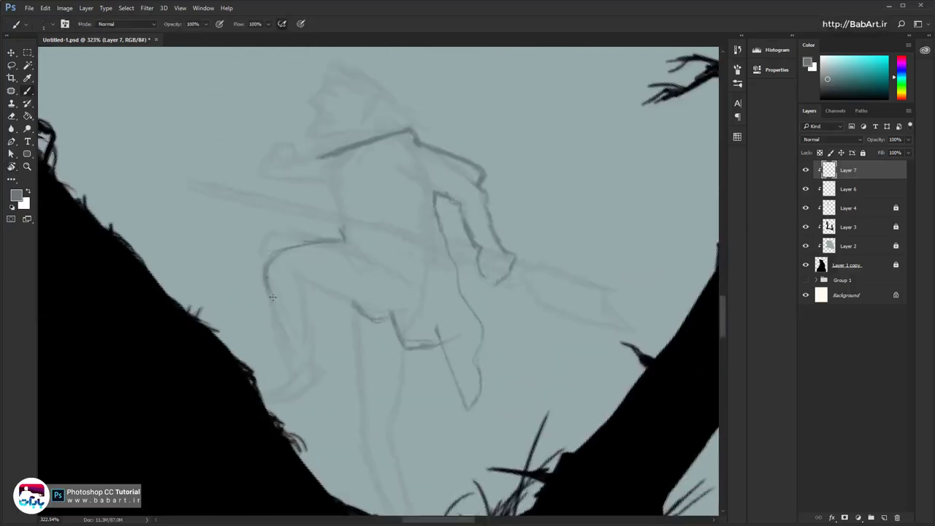
mouse_move(272, 296)
left_mouse_down()
mouse_move(311, 352)
mouse_move(335, 411)
mouse_move(351, 368)
mouse_move(346, 348)
mouse_move(325, 341)
left_mouse_up()
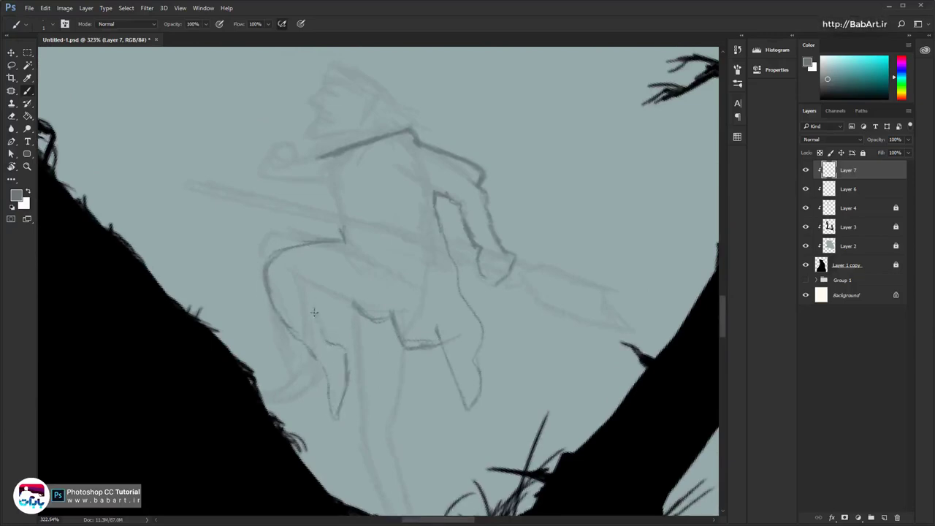
left_click_drag(316, 292, 387, 318)
left_click_drag(422, 275, 302, 273)
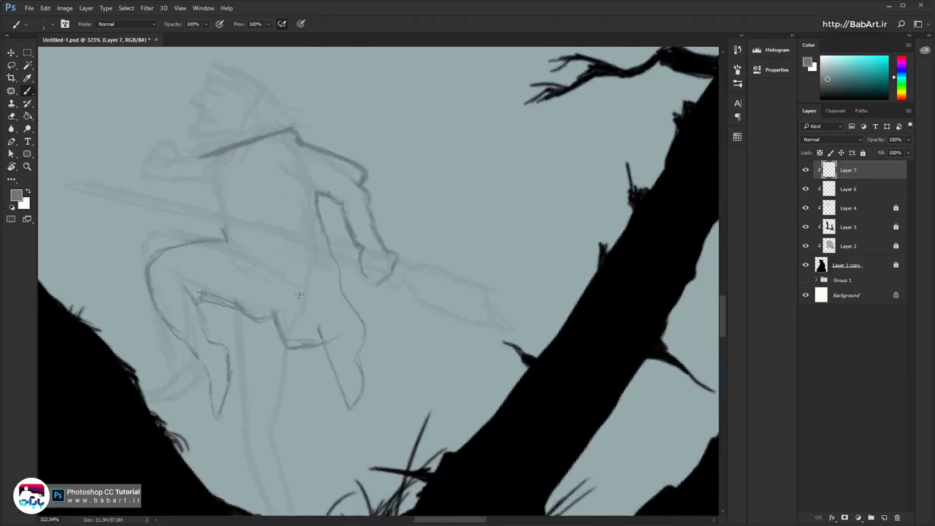
mouse_move(253, 370)
left_mouse_down()
mouse_move(250, 497)
mouse_move(239, 501)
mouse_move(220, 447)
left_mouse_up()
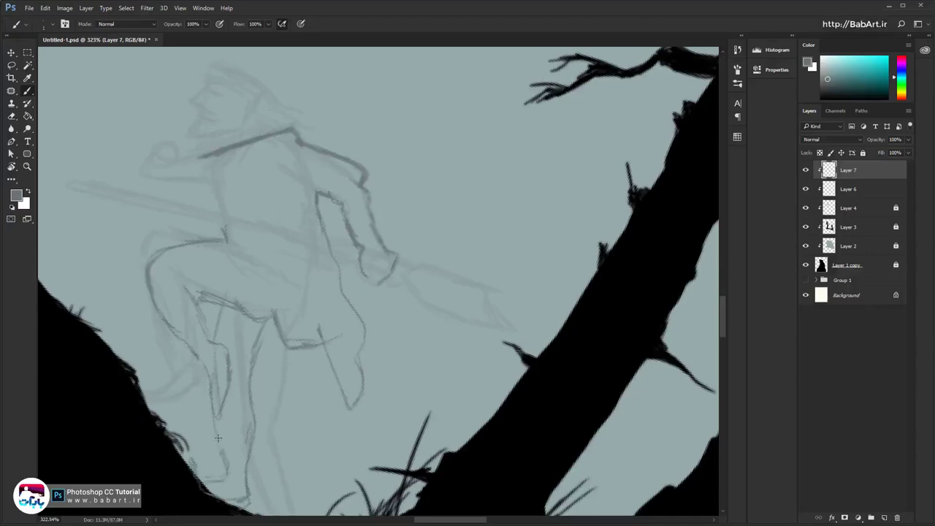
Outline the forward arm with its hand below the chest and refine the collar line at the neck
mouse_move(310, 347)
left_mouse_down()
mouse_move(265, 360)
mouse_move(315, 265)
mouse_move(325, 357)
mouse_move(329, 245)
mouse_move(270, 265)
mouse_move(274, 305)
mouse_move(260, 303)
left_mouse_up()
key("r")
right_click(244, 320)
mouse_move(260, 303)
left_mouse_down()
mouse_move(258, 244)
mouse_move(257, 271)
left_mouse_up()
right_click(236, 251)
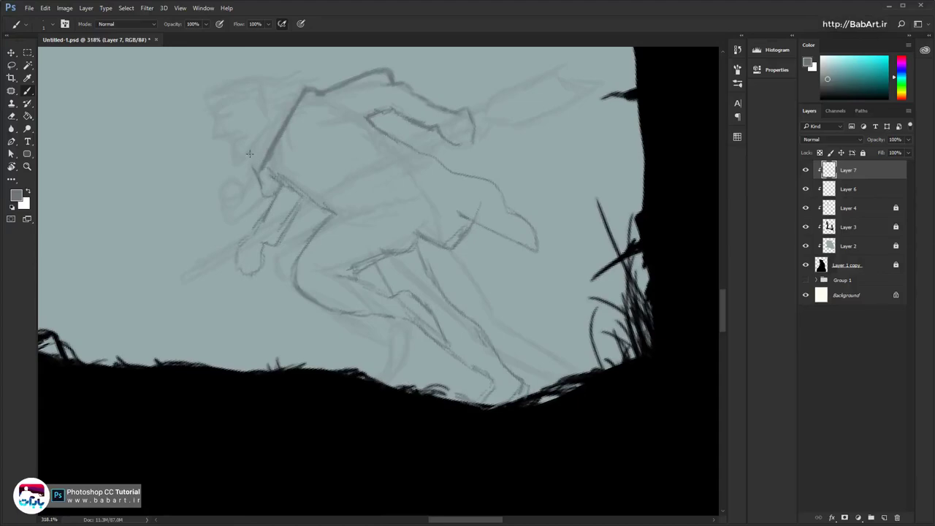
left_click_drag(254, 161, 279, 127)
left_click_drag(407, 204, 377, 224)
Outline the face profile and bearded chin with a 2 px brush and draw a thick ring on the head
mouse_move(368, 146)
left_mouse_down()
mouse_move(328, 230)
mouse_move(338, 241)
left_mouse_up()
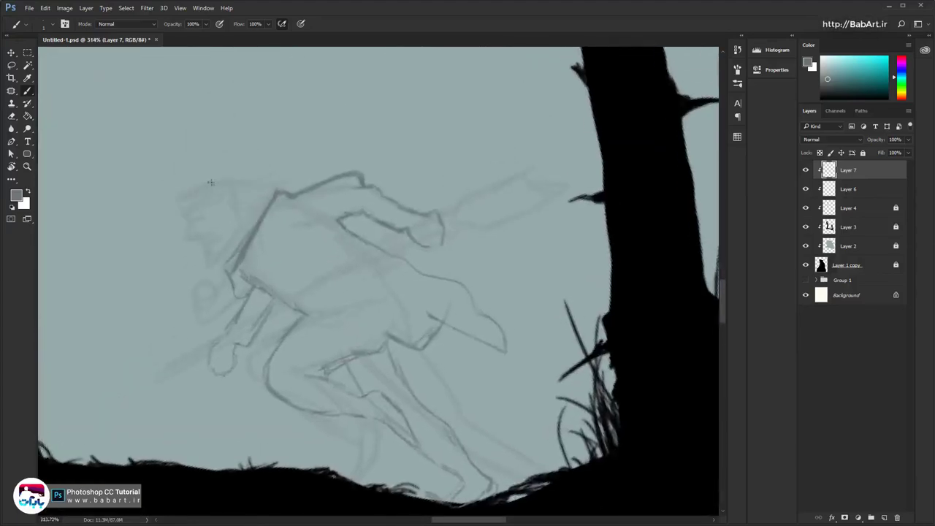
scroll(188, 213, "up", 4)
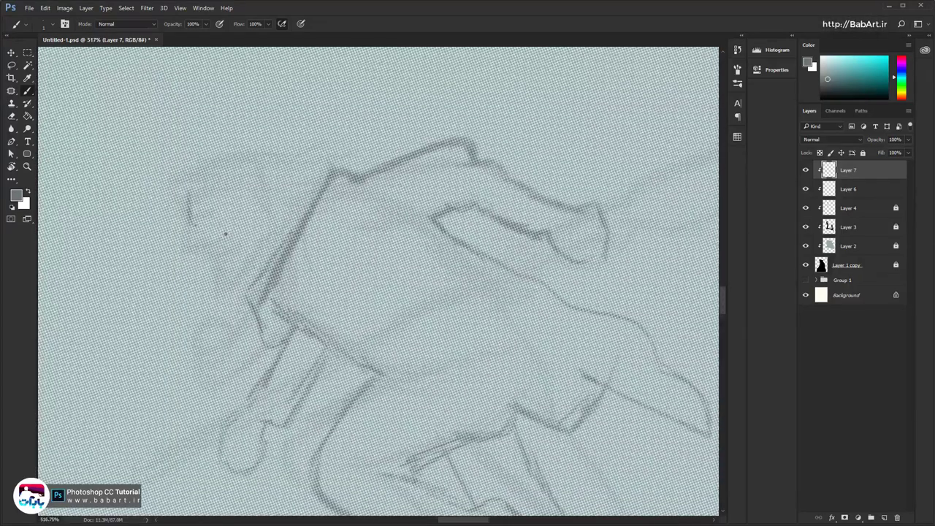
key("bracketright")
key("bracketright")
key("bracketright")
left_click_drag(236, 229, 209, 232)
mouse_move(195, 193)
left_mouse_down()
mouse_move(200, 238)
mouse_move(220, 249)
mouse_move(231, 239)
mouse_move(221, 273)
mouse_move(262, 268)
left_mouse_up()
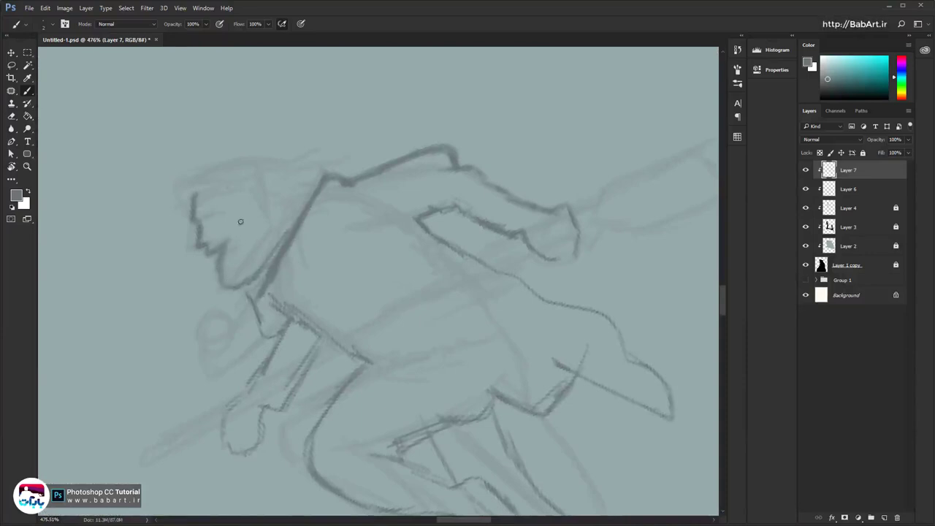
mouse_move(211, 178)
left_mouse_down()
mouse_move(241, 166)
mouse_move(271, 182)
mouse_move(241, 231)
mouse_move(220, 214)
mouse_move(245, 236)
mouse_move(282, 209)
mouse_move(296, 169)
mouse_move(287, 231)
left_mouse_up()
Outline the spear's long blade extending behind the rear hand
key("r")
mouse_move(460, 247)
left_mouse_down()
mouse_move(451, 209)
mouse_move(406, 184)
left_mouse_up()
mouse_move(482, 195)
left_mouse_down()
mouse_move(286, 317)
mouse_move(315, 293)
mouse_move(312, 239)
left_mouse_up()
scroll(285, 317, "down", 5)
left_click_drag(350, 91, 325, 139)
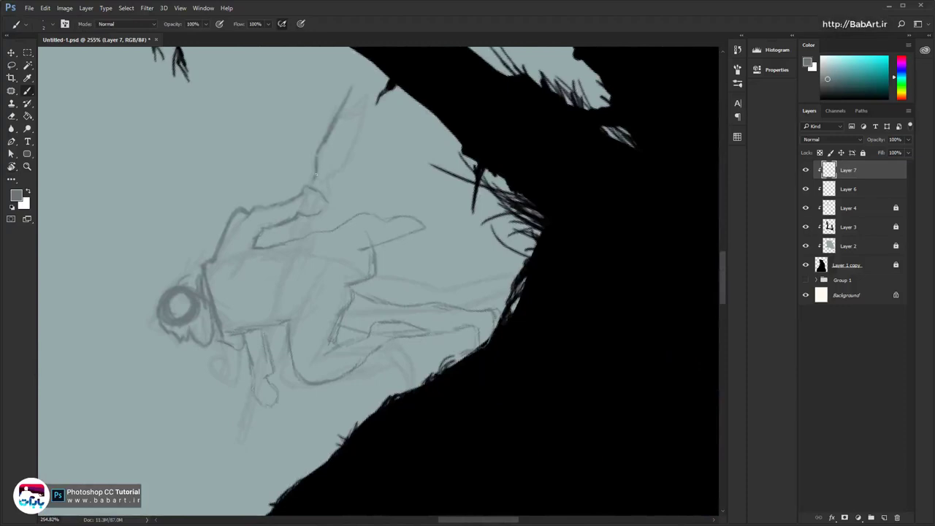
mouse_move(348, 95)
left_mouse_down()
mouse_move(374, 102)
mouse_move(335, 166)
left_mouse_up()
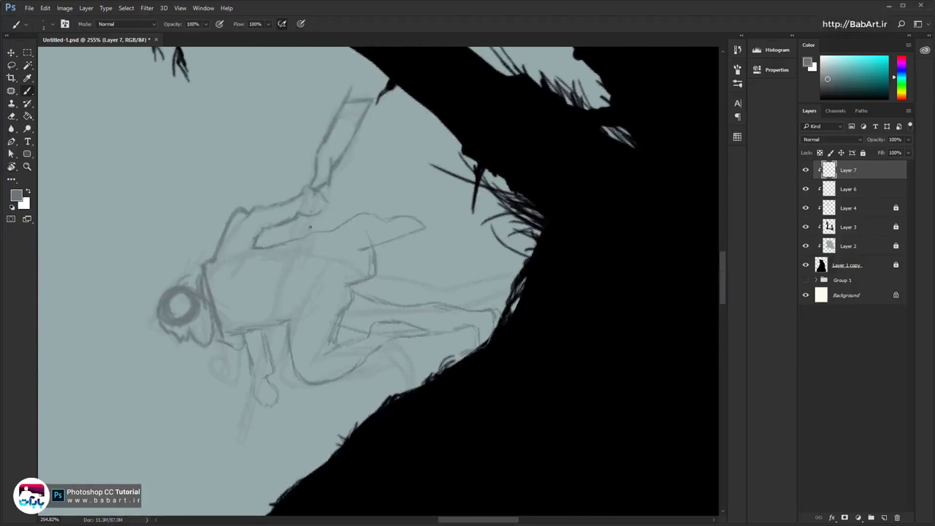
Draw the spear's shaft from the rear hand across the torso to the front hand and thicken it
mouse_move(316, 214)
left_mouse_down()
mouse_move(282, 277)
mouse_move(248, 389)
left_mouse_up()
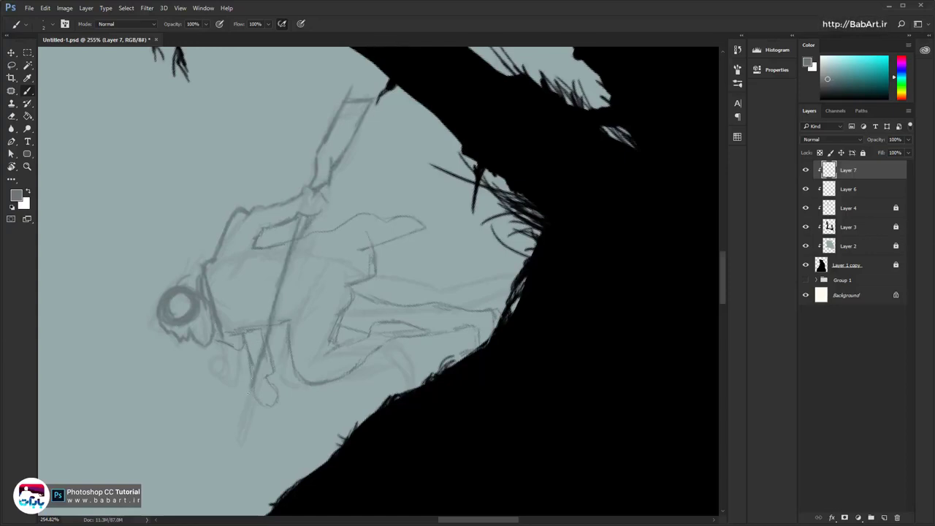
left_click_drag(295, 253, 278, 302)
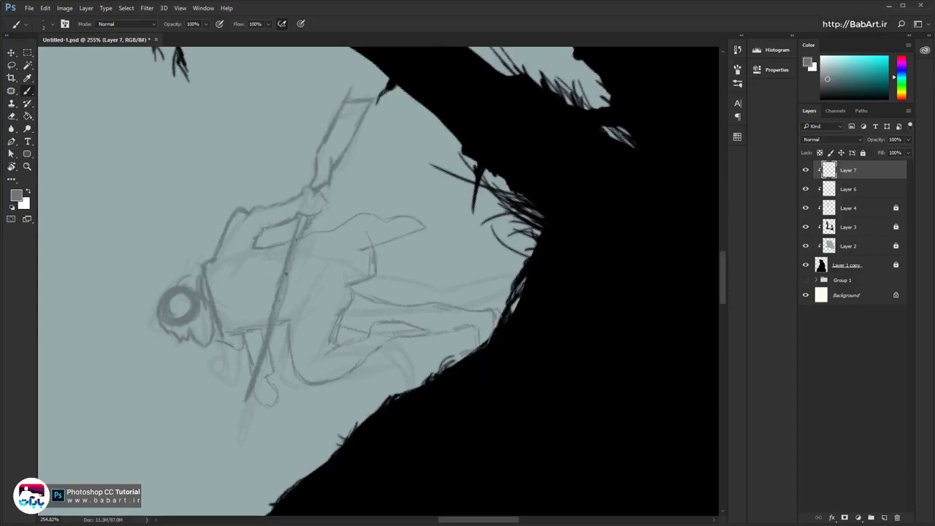
left_click_drag(337, 309, 296, 320)
key("r")
key("r")
mouse_move(322, 262)
left_mouse_down()
mouse_move(369, 244)
mouse_move(364, 261)
left_mouse_up()
left_click_drag(310, 209, 340, 209)
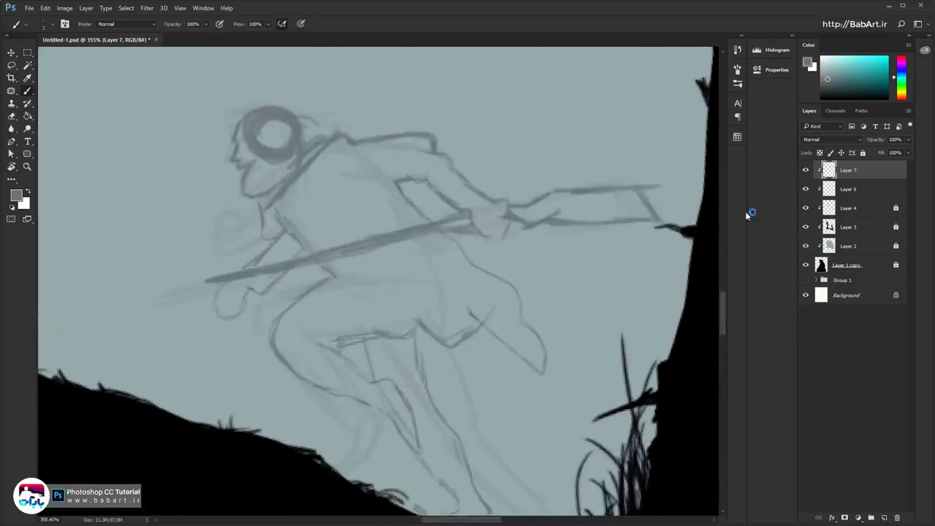
Undo the thick strokes at the spear's front end and redraw the shaft past the front hand on Layer 7
left_click(881, 190)
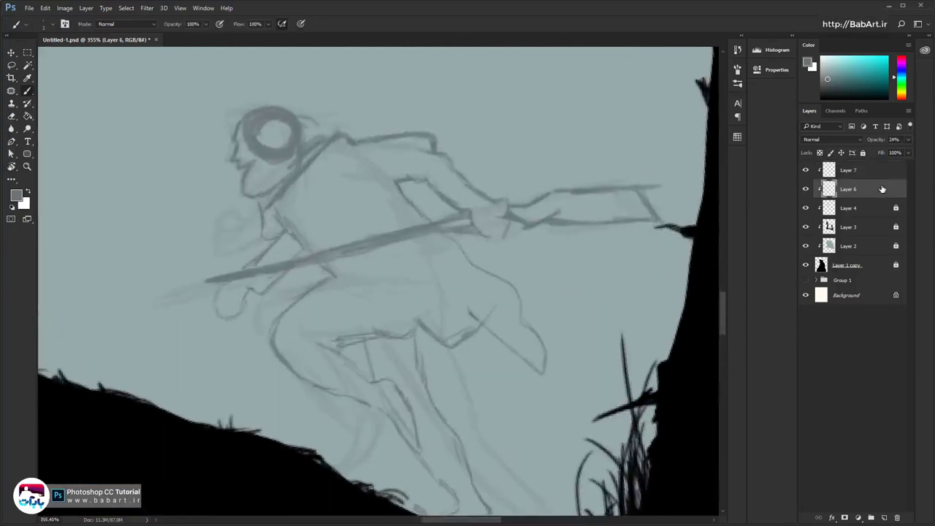
left_click(806, 191)
left_click(806, 192)
left_click_drag(849, 210, 897, 517)
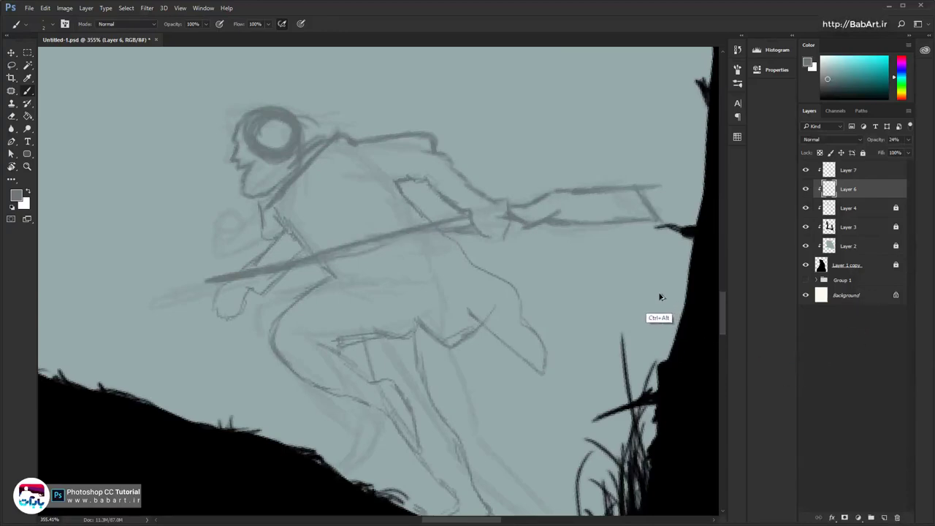
key("ctrl+alt+z")
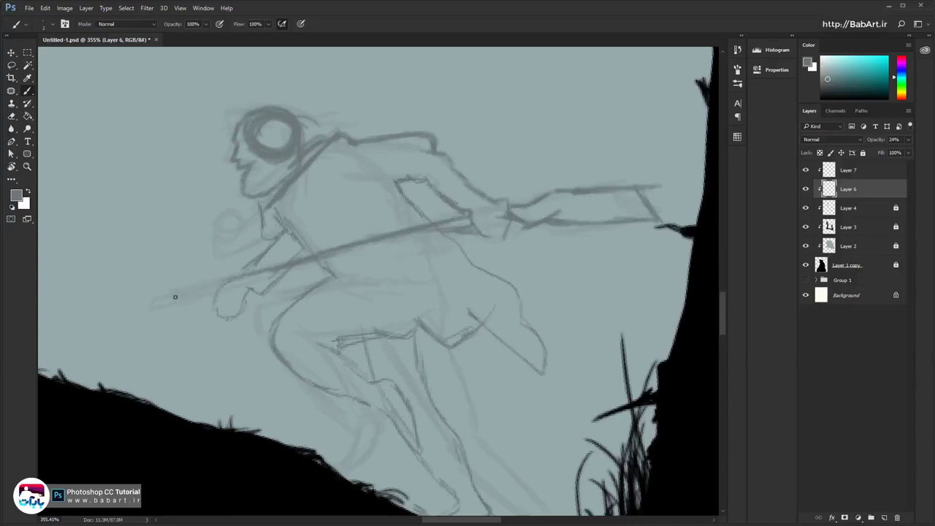
key("alt+bracketright")
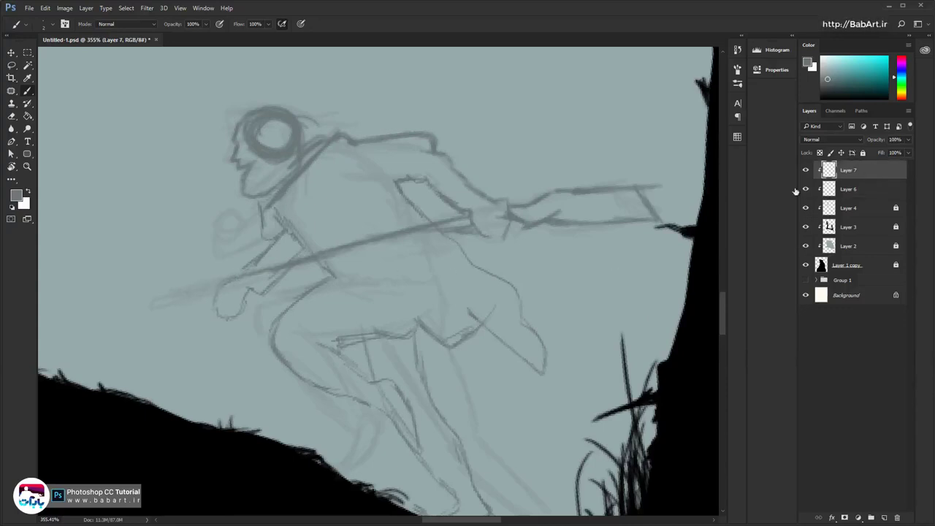
mouse_move(193, 294)
left_mouse_down()
mouse_move(173, 291)
mouse_move(320, 257)
left_mouse_up()
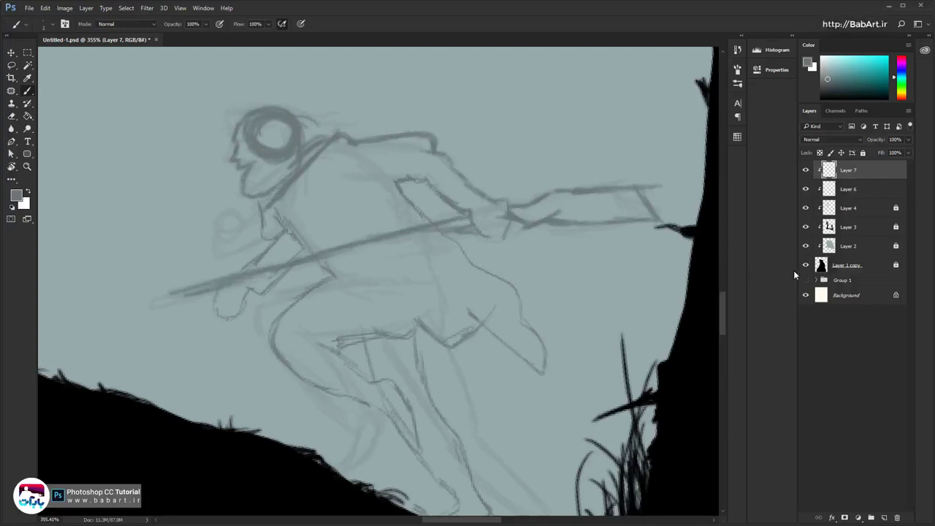
Delete Layer 6 with the old faint hunter sketch
key("alt+bracketleft")
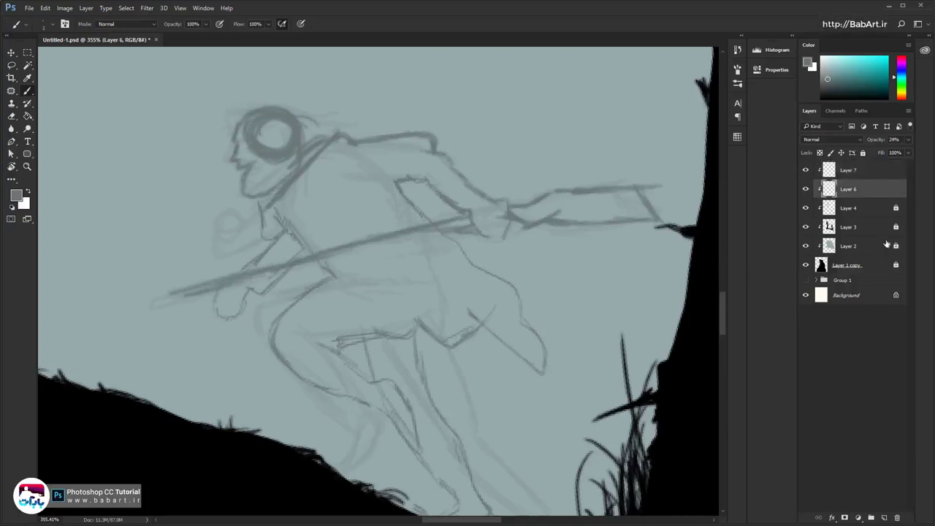
double_click(904, 193)
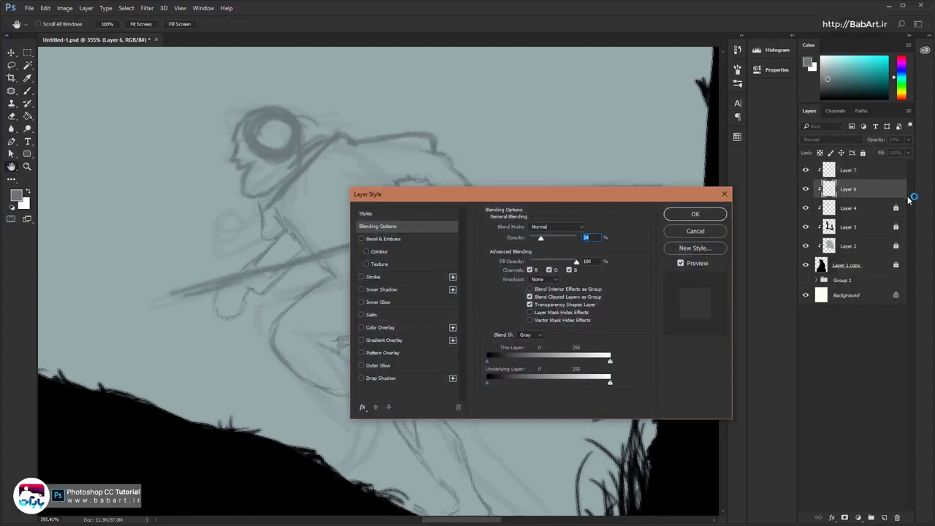
key("Escape")
left_click_drag(866, 189, 897, 515)
Fade the hunter outline on Layer 7 to a very low opacity and add a new layer above it
scroll(387, 236, "down", 4)
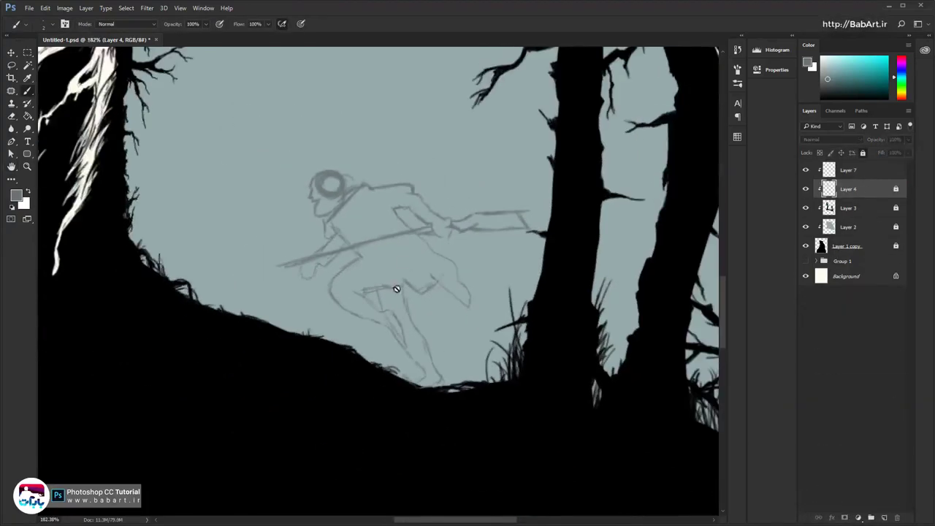
scroll(387, 287, "up", 4)
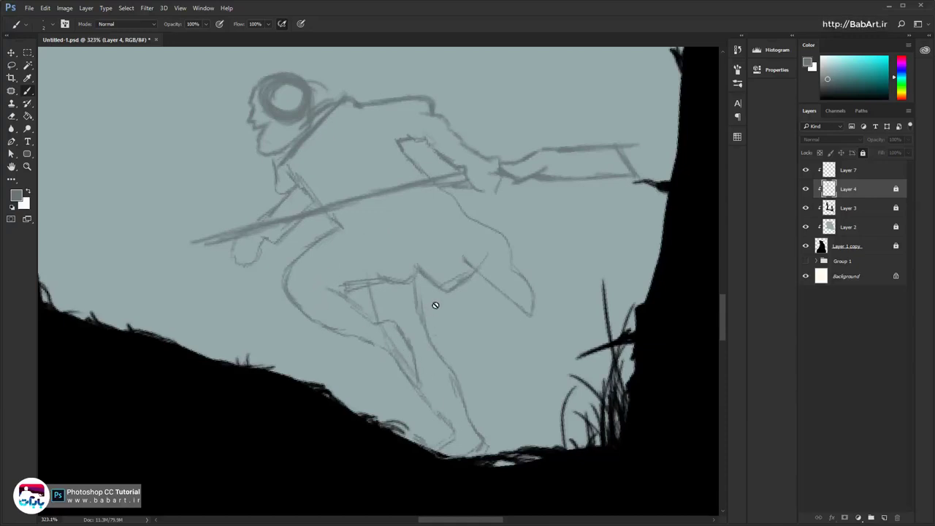
left_click_drag(463, 261, 341, 305)
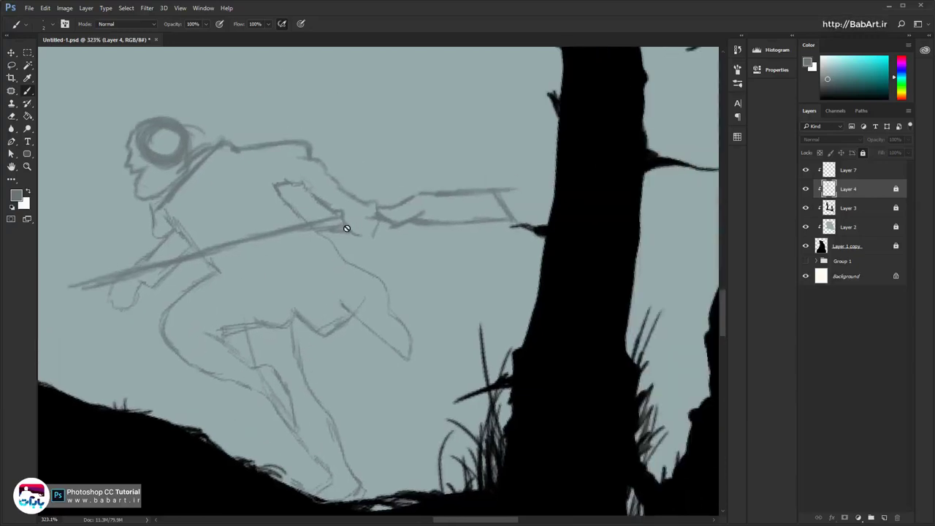
scroll(344, 226, "down", 3)
scroll(276, 175, "up", 1)
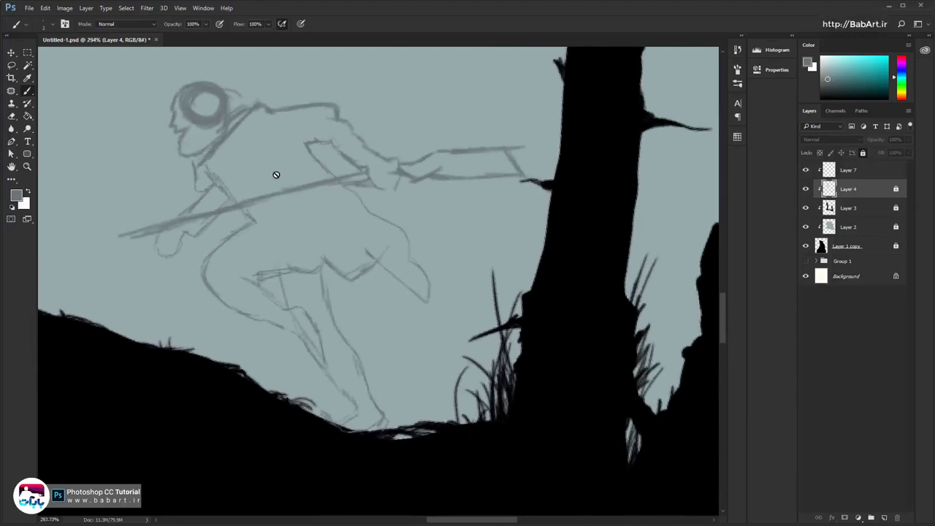
left_click(858, 170)
left_click_drag(881, 140, 842, 149)
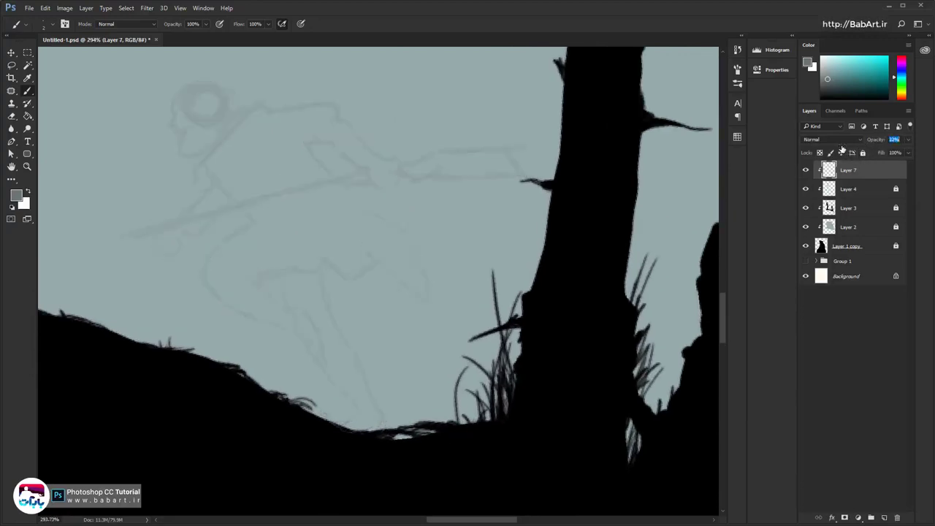
left_click(884, 517)
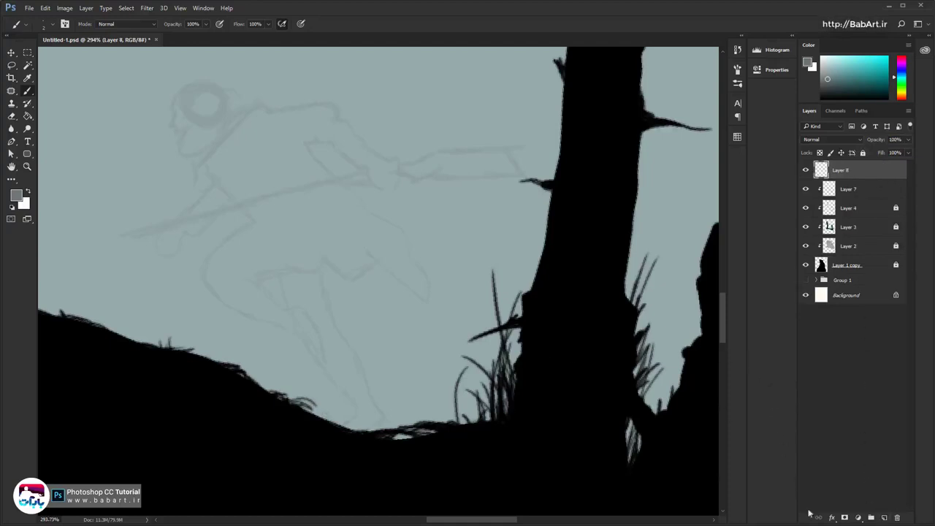
left_click(885, 517)
left_click(806, 190)
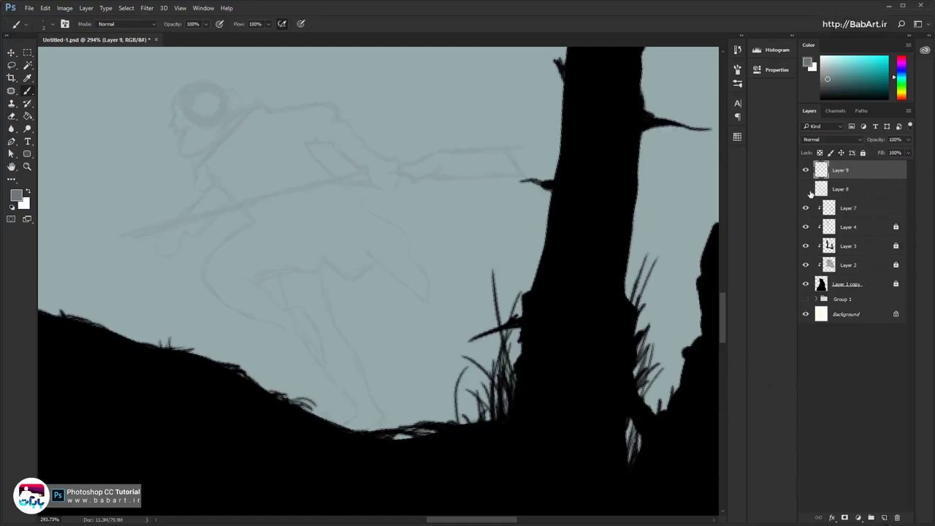
left_click(806, 189)
left_click(805, 189)
left_click(806, 189)
left_click(807, 209)
left_click(807, 209)
mouse_move(832, 174)
left_mouse_down()
mouse_move(906, 363)
mouse_move(897, 517)
left_mouse_up()
Choose a slightly darker gray as the foreground color for sketching
scroll(264, 195, "up", 4)
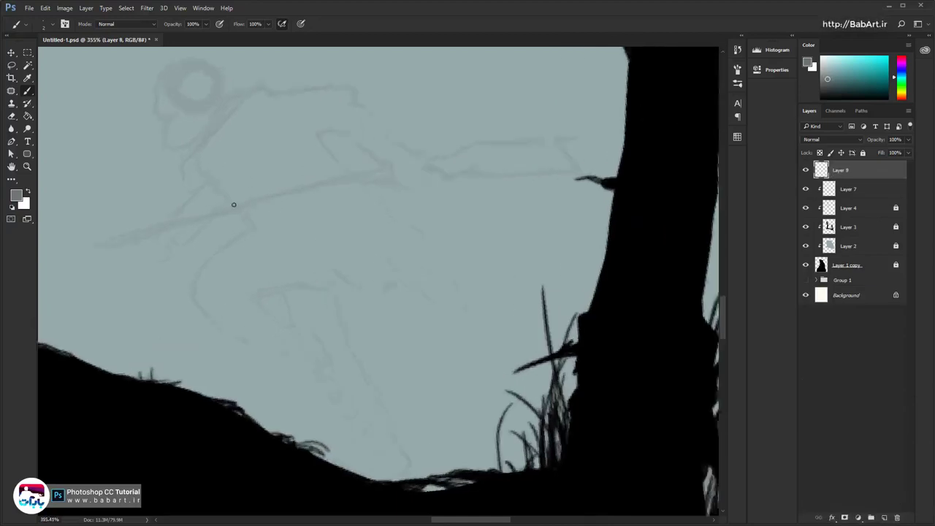
mouse_move(247, 199)
left_mouse_down()
mouse_move(286, 297)
mouse_move(231, 221)
mouse_move(277, 197)
left_mouse_up()
scroll(276, 196, "down", 3)
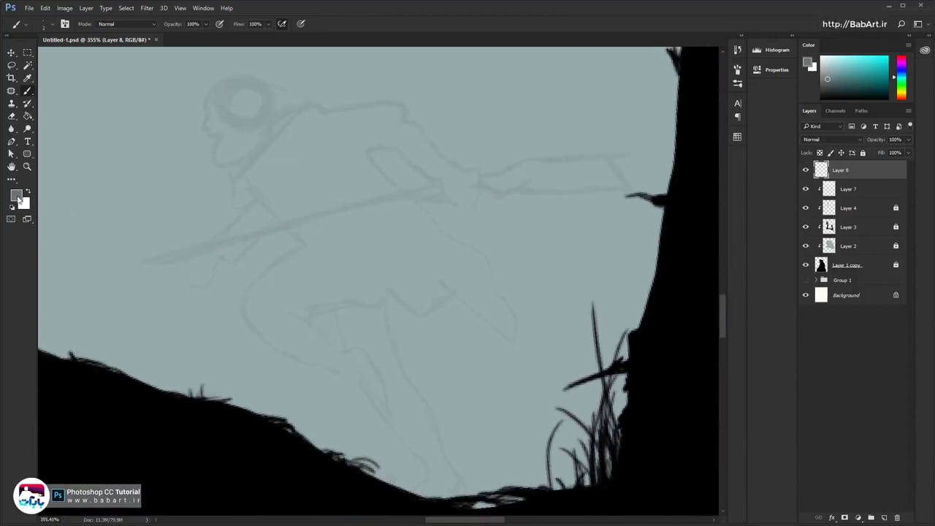
left_click(16, 195)
left_click_drag(290, 196, 285, 201)
left_click(495, 118)
Sketch both of the hunter's legs and the planted foot as straight construction lines on Layer 8
mouse_move(393, 292)
left_mouse_down()
mouse_move(410, 292)
mouse_move(401, 279)
mouse_move(394, 289)
mouse_move(369, 244)
mouse_move(284, 203)
left_mouse_up()
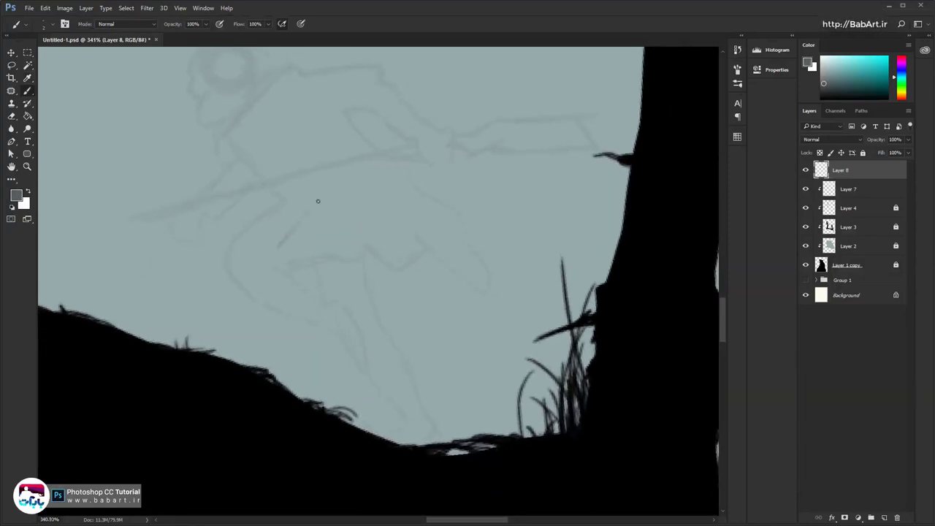
left_click_drag(318, 201, 264, 260)
mouse_move(323, 289)
left_mouse_down()
mouse_move(378, 293)
mouse_move(409, 354)
left_mouse_up()
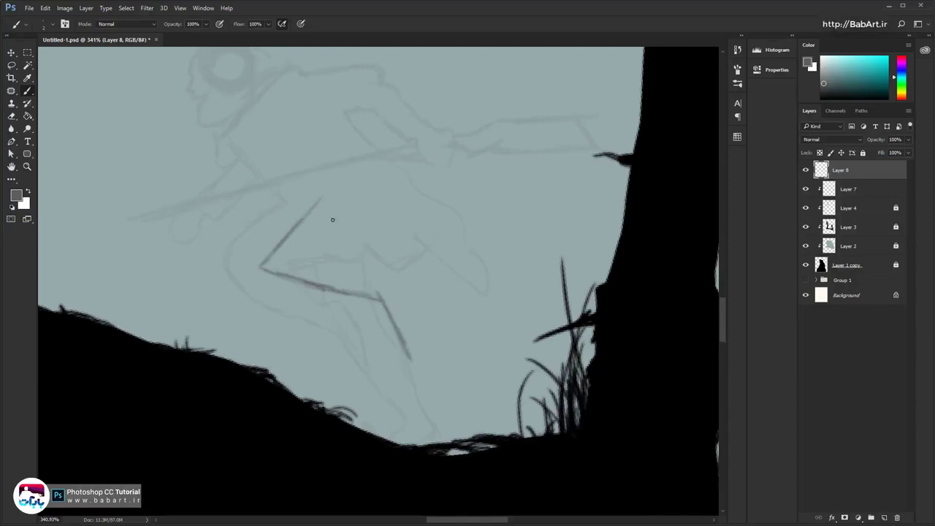
left_click_drag(319, 190, 335, 307)
mouse_move(318, 210)
left_mouse_down()
mouse_move(320, 316)
mouse_move(413, 430)
mouse_move(429, 418)
left_mouse_up()
Sketch the torso's front line, the long back lines and the coat's zigzag hem with its pointed tail
left_click_drag(221, 135, 311, 219)
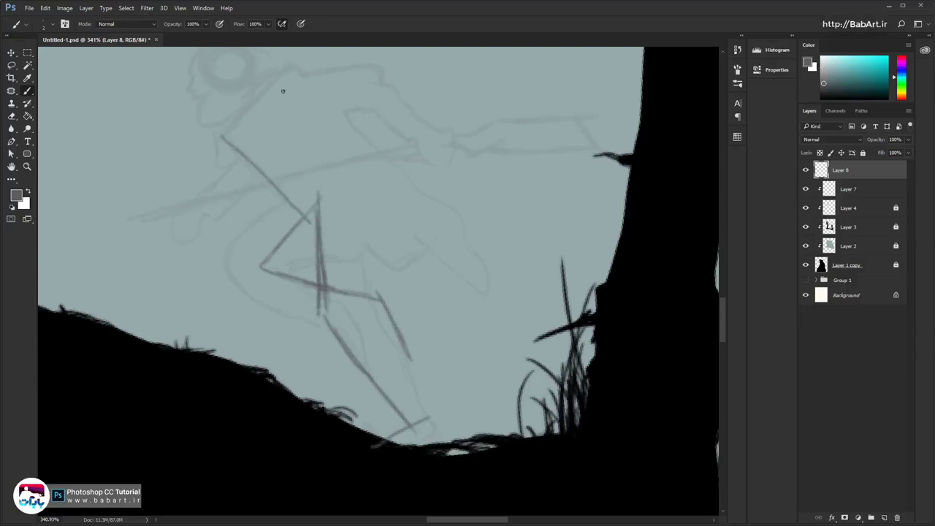
left_click_drag(276, 82, 479, 257)
left_click_drag(292, 67, 481, 264)
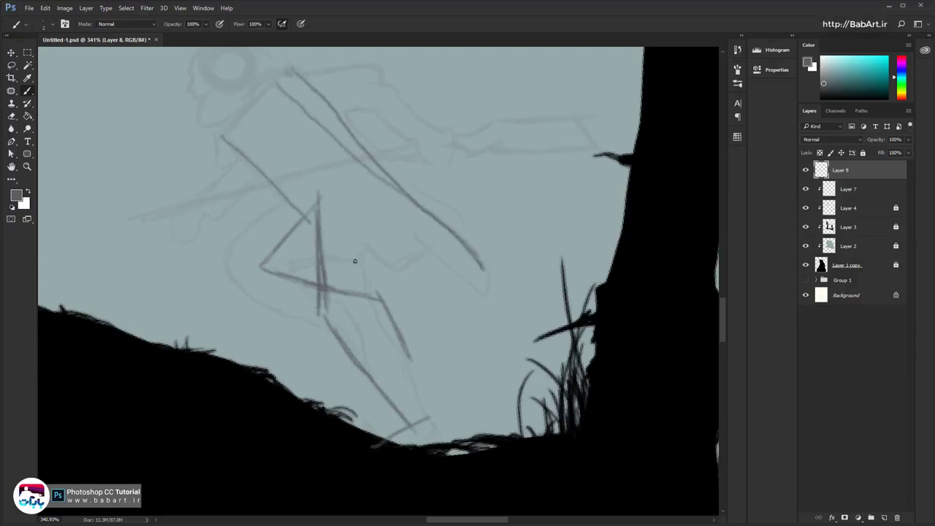
left_click_drag(339, 241, 401, 242)
mouse_move(398, 247)
left_mouse_down()
mouse_move(428, 270)
mouse_move(481, 268)
left_mouse_up()
Sketch the shoulder lines and both arms, ending the rear one in a boxy hand and the forward one in a diamond
scroll(365, 230, "up", 3)
left_click_drag(284, 226, 381, 232)
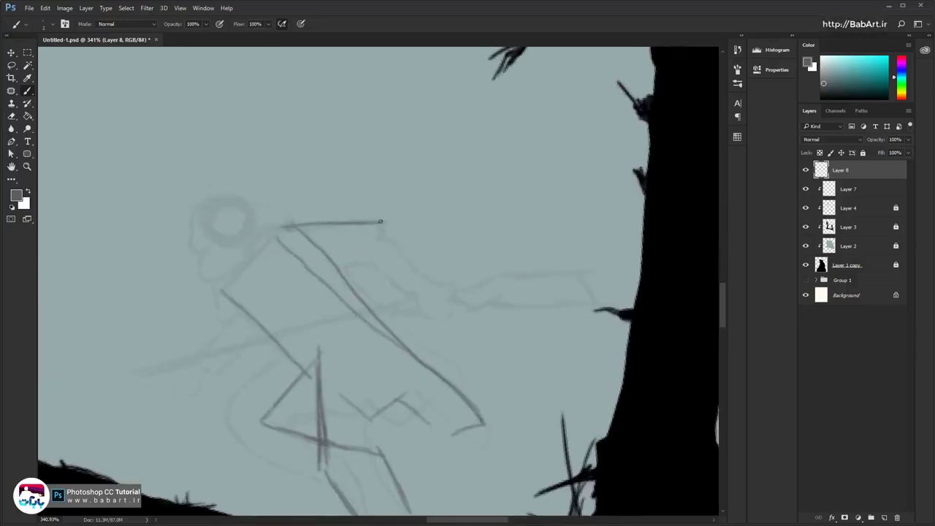
left_click_drag(270, 245, 379, 234)
mouse_move(307, 252)
left_mouse_down()
mouse_move(389, 247)
mouse_move(442, 324)
mouse_move(440, 292)
left_mouse_up()
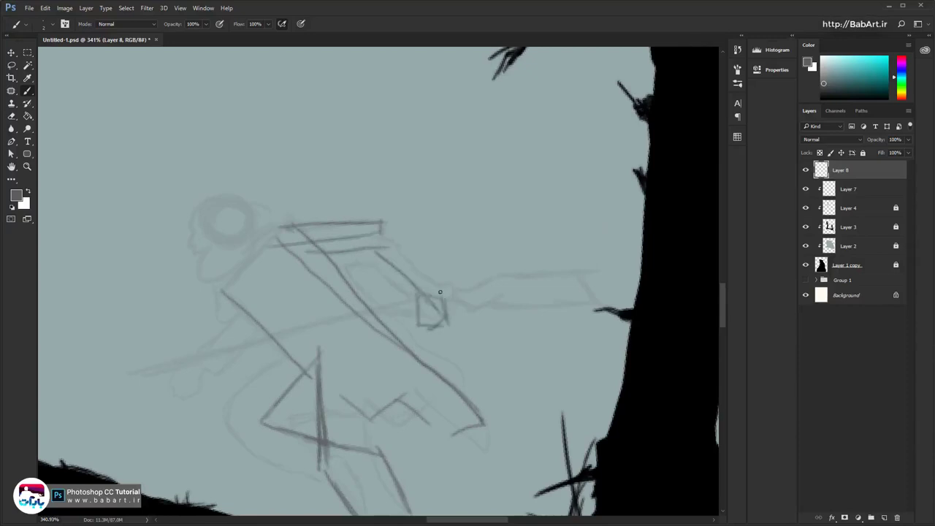
mouse_move(241, 287)
left_mouse_down()
mouse_move(265, 319)
mouse_move(232, 365)
mouse_move(215, 389)
left_mouse_up()
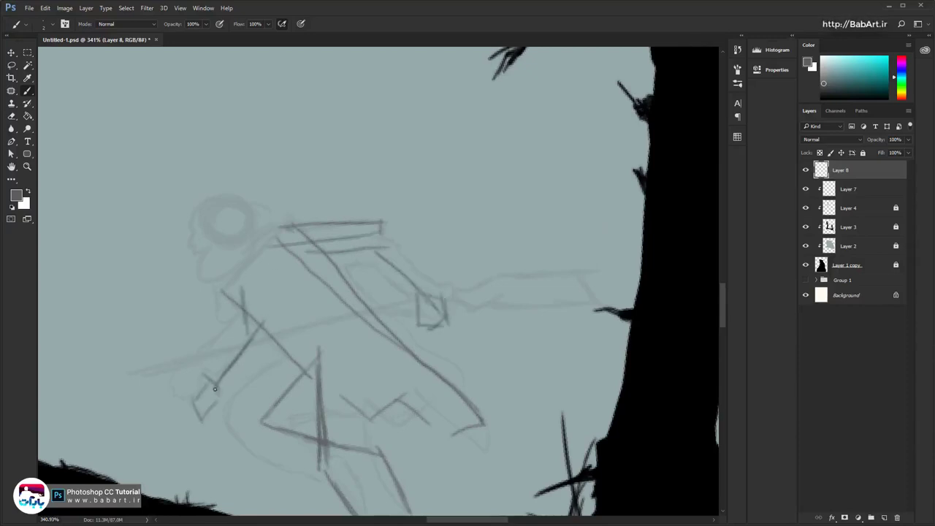
Draw the head as a thick circle with an angular face and chin, and connect it to the shoulders with neck lines
mouse_move(209, 219)
left_mouse_down()
mouse_move(242, 211)
mouse_move(222, 242)
mouse_move(208, 217)
mouse_move(225, 244)
left_mouse_up()
left_click_drag(201, 281, 201, 282)
left_click_drag(233, 250, 211, 275)
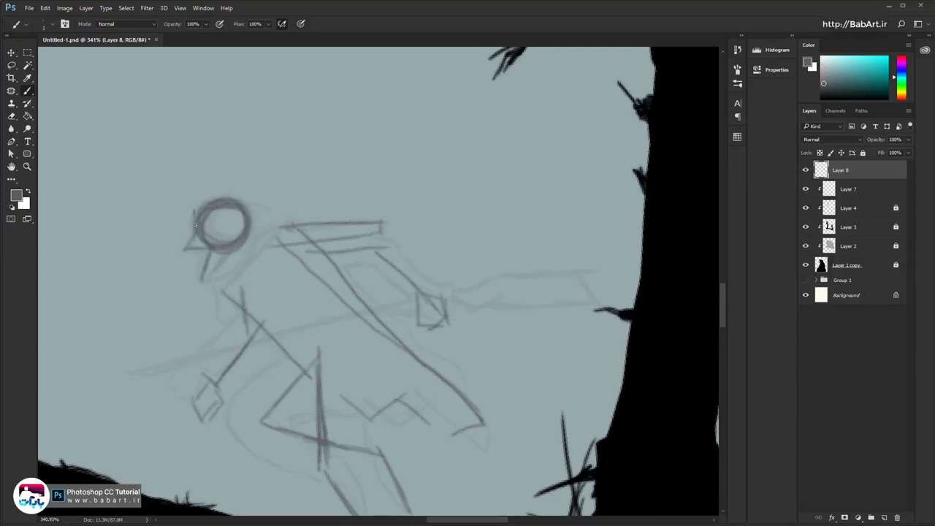
left_click_drag(250, 210, 268, 219)
mouse_move(266, 221)
left_mouse_down()
mouse_move(245, 232)
mouse_move(228, 293)
left_mouse_up()
left_click_drag(246, 246, 295, 233)
Sketch the spear's bent rear part behind the rear hand and its straight shaft across the torso
left_click_drag(347, 391, 298, 253)
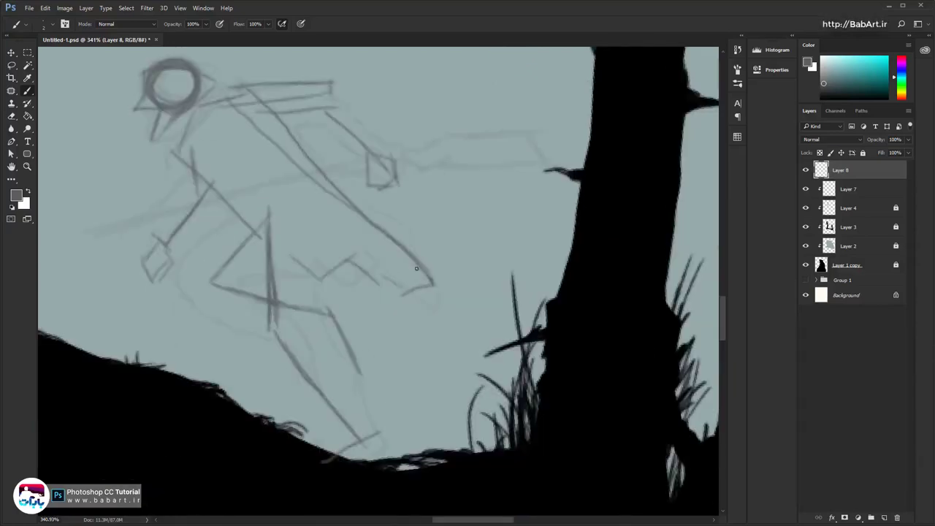
mouse_move(416, 163)
left_mouse_down()
mouse_move(472, 143)
mouse_move(539, 148)
left_mouse_up()
mouse_move(442, 142)
left_mouse_down()
mouse_move(409, 166)
mouse_move(334, 163)
mouse_move(362, 156)
left_mouse_up()
left_click(81, 234)
left_click(331, 165, "shift")
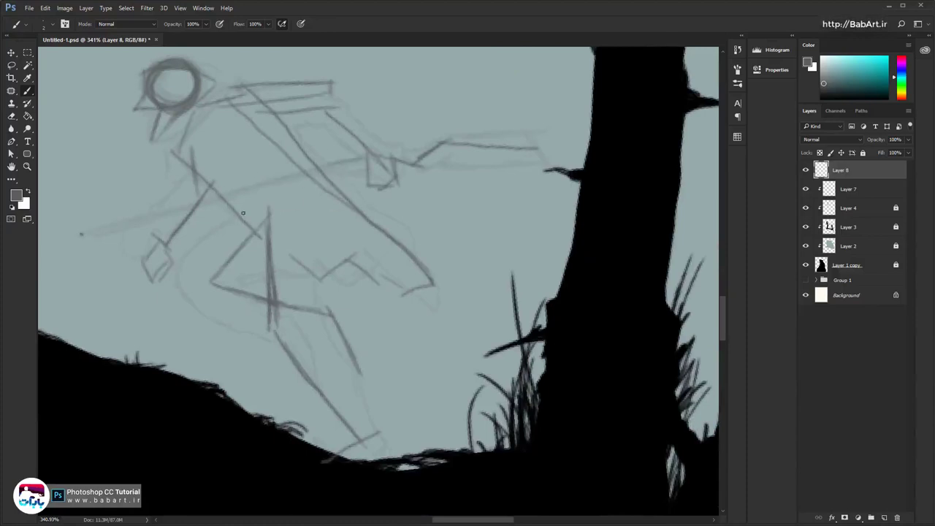
Delete Layer 7 with the faded earlier outline
left_click(881, 188)
left_click(882, 173)
left_click_drag(885, 195, 897, 517)
scroll(270, 128, "down", 3)
Add a new layer on top and lower Layer 8's opacity to 17% as a tracing guide
left_click(866, 173)
left_click(884, 517)
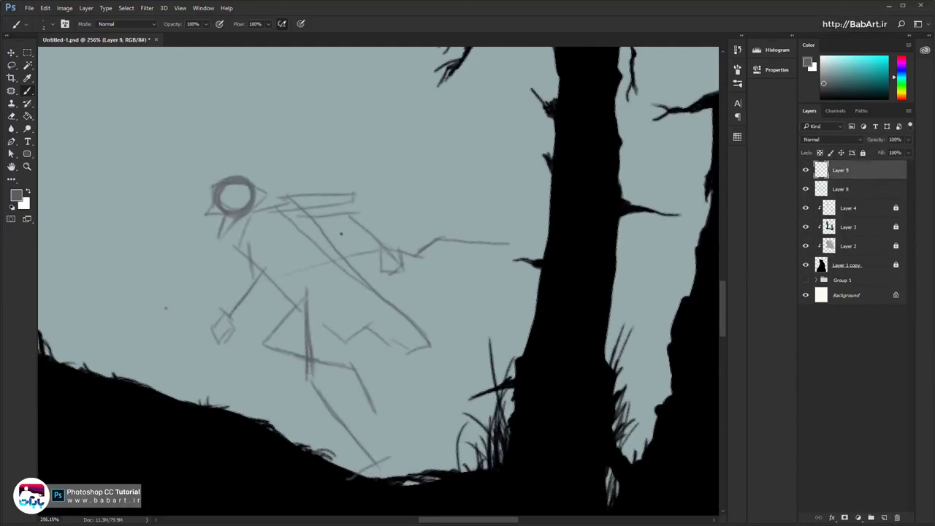
left_click(869, 189)
left_click_drag(873, 148, 841, 146)
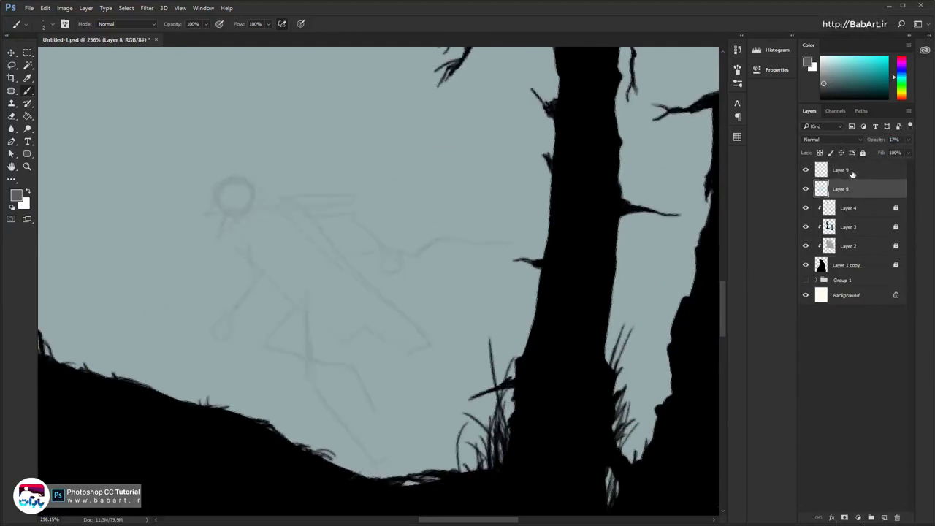
key("alt+bracketright")
Outline the front leg on Layer 9 with a rounded thigh and knee, a tapering shin and a shaded foot
left_click_drag(344, 422, 349, 383)
left_click_drag(326, 312, 345, 312)
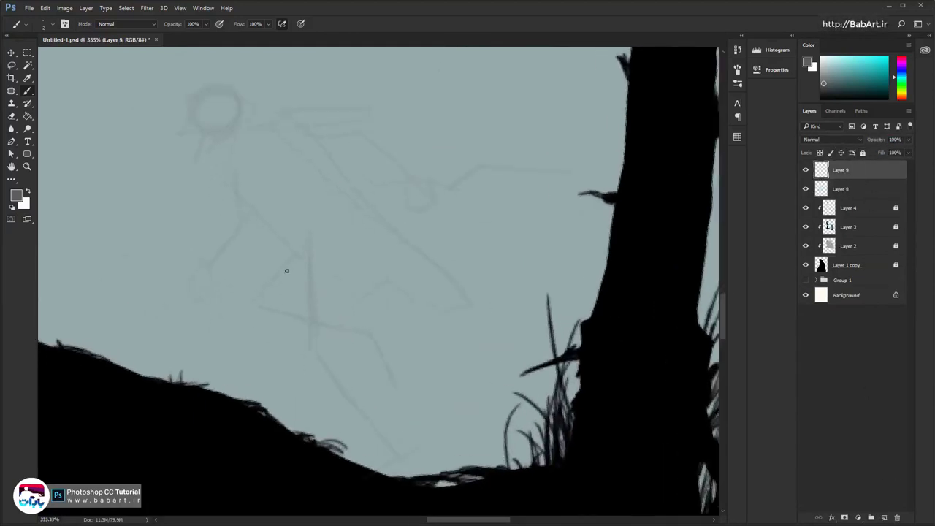
mouse_move(298, 231)
left_mouse_down()
mouse_move(252, 284)
mouse_move(258, 324)
mouse_move(246, 300)
mouse_move(271, 333)
mouse_move(266, 309)
mouse_move(279, 335)
mouse_move(356, 343)
left_mouse_up()
left_click_drag(292, 307, 358, 327)
mouse_move(335, 279)
left_mouse_down()
mouse_move(366, 378)
mouse_move(390, 417)
left_mouse_up()
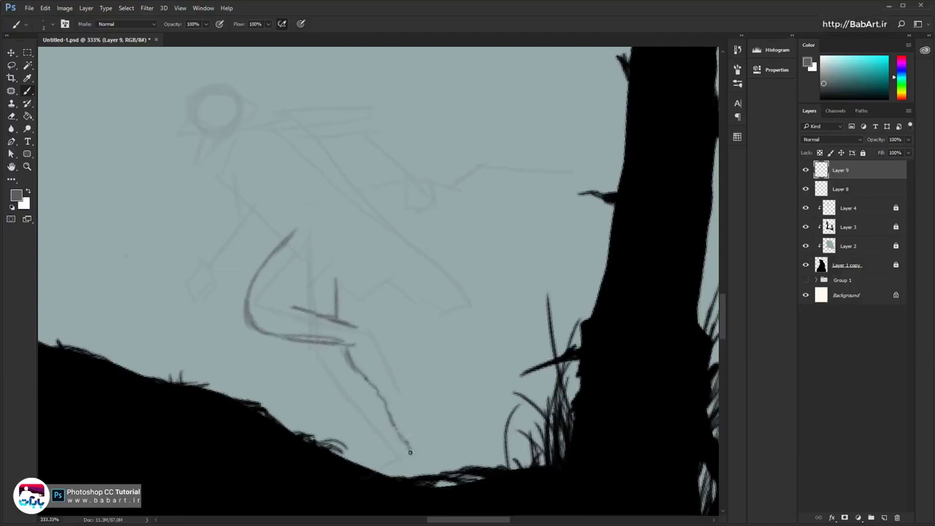
left_click_drag(407, 460, 387, 473)
left_click_drag(303, 346, 355, 423)
mouse_move(336, 393)
left_mouse_down()
mouse_move(384, 455)
mouse_move(376, 463)
mouse_move(394, 467)
left_mouse_up()
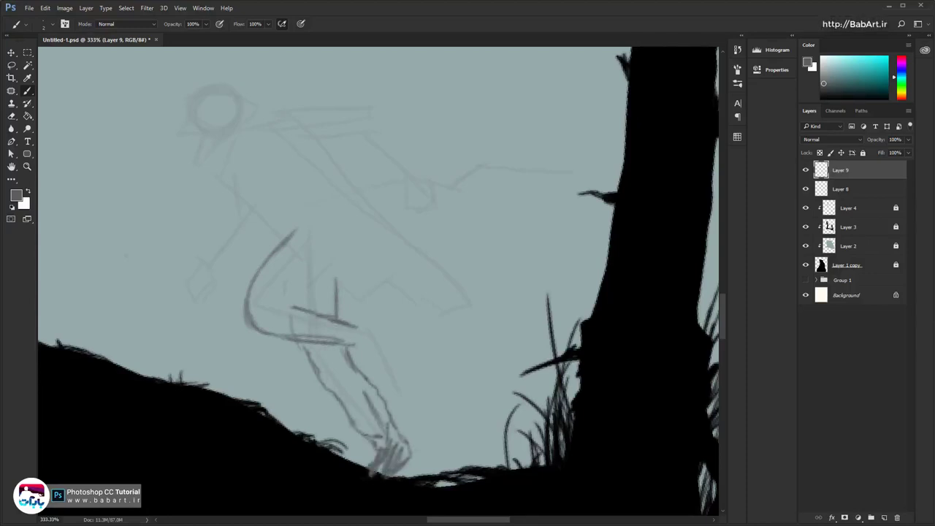
Erase the stray lines around the knee and outline the rear leg's bent calf and the thigh contour
key("e")
mouse_move(312, 315)
left_mouse_down()
mouse_move(316, 292)
mouse_move(286, 329)
mouse_move(330, 348)
mouse_move(307, 315)
left_mouse_up()
mouse_move(347, 384)
left_mouse_down()
mouse_move(307, 401)
mouse_move(332, 401)
left_mouse_up()
left_click(28, 91)
mouse_move(363, 301)
left_mouse_down()
mouse_move(379, 299)
mouse_move(399, 333)
mouse_move(412, 390)
mouse_move(342, 327)
mouse_move(396, 371)
left_mouse_up()
mouse_move(280, 333)
left_mouse_down()
mouse_move(205, 307)
mouse_move(249, 186)
mouse_move(284, 154)
left_mouse_up()
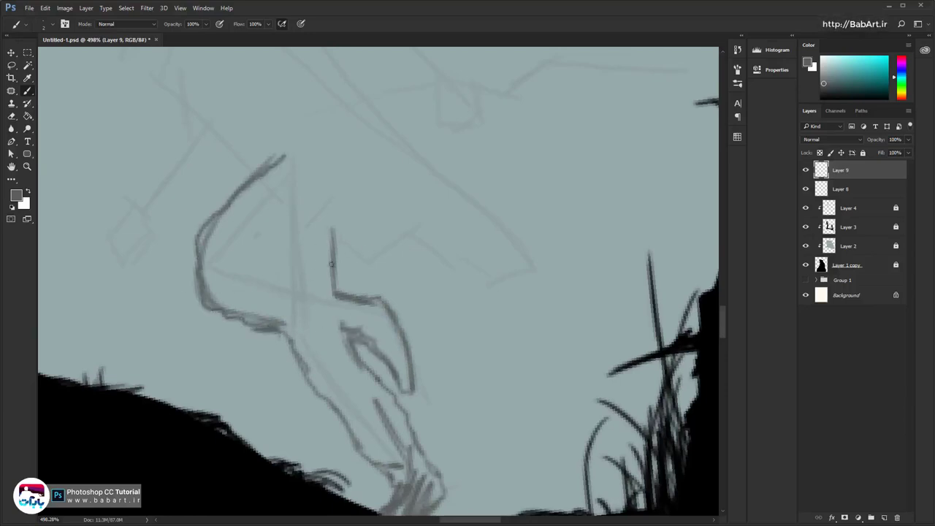
Outline the coat's jagged hem and its pointed tail behind the legs
mouse_move(332, 265)
left_mouse_down()
mouse_move(402, 259)
mouse_move(431, 234)
mouse_move(504, 282)
mouse_move(464, 263)
left_mouse_up()
mouse_move(479, 212)
left_mouse_down()
mouse_move(521, 254)
mouse_move(512, 284)
left_mouse_up()
mouse_move(459, 285)
left_mouse_down()
mouse_move(457, 317)
mouse_move(409, 449)
left_mouse_up()
Outline the forward arm with its hand, the rear arm reaching back and the coat's back edge
mouse_move(421, 372)
left_mouse_down()
mouse_move(436, 377)
mouse_move(424, 324)
mouse_move(272, 203)
left_mouse_up()
left_click_drag(273, 203, 302, 204)
mouse_move(257, 143)
left_mouse_down()
mouse_move(325, 152)
mouse_move(386, 213)
left_mouse_up()
left_click_drag(304, 202, 358, 207)
mouse_move(321, 151)
left_mouse_down()
mouse_move(387, 214)
mouse_move(406, 215)
mouse_move(428, 270)
mouse_move(410, 284)
left_mouse_up()
mouse_move(424, 249)
left_mouse_down()
mouse_move(425, 288)
mouse_move(384, 281)
mouse_move(379, 241)
mouse_move(339, 203)
left_mouse_up()
left_click_drag(353, 238, 498, 253)
Outline the shoulders, the collar and the chest down to the forward arm
mouse_move(404, 157)
left_mouse_down()
mouse_move(326, 152)
mouse_move(303, 163)
left_mouse_up()
mouse_move(365, 135)
left_mouse_down()
mouse_move(420, 154)
mouse_move(314, 187)
left_mouse_up()
mouse_move(312, 153)
left_mouse_down()
mouse_move(264, 228)
mouse_move(296, 314)
mouse_move(308, 317)
mouse_move(292, 394)
mouse_move(235, 441)
mouse_move(208, 405)
mouse_move(300, 318)
left_mouse_up()
Erase the chest line and the stray strokes at the forward arm, thigh, coat hem and foot
key("e")
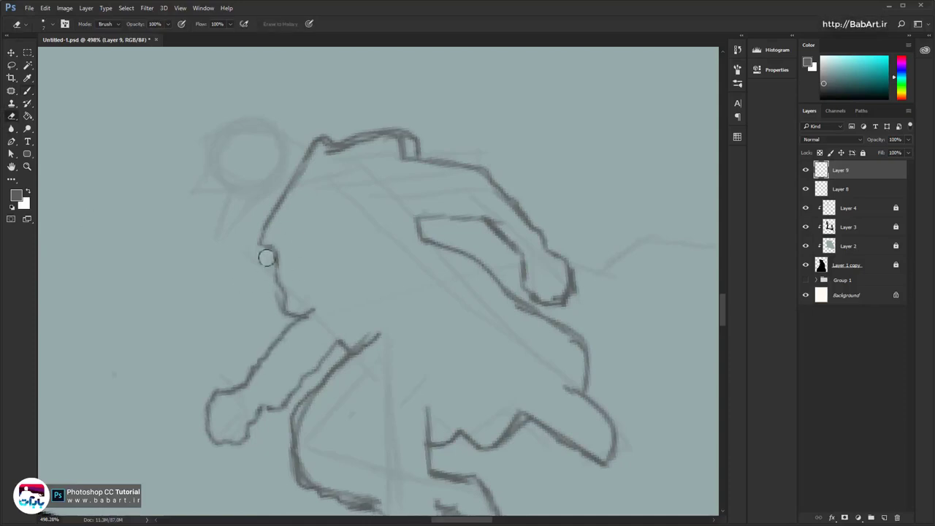
left_click_drag(265, 255, 352, 338)
mouse_move(403, 154)
left_mouse_down()
mouse_move(397, 141)
mouse_move(332, 150)
left_mouse_up()
left_click_drag(399, 348, 349, 199)
left_click_drag(380, 259, 379, 287)
left_click_drag(328, 343, 271, 252)
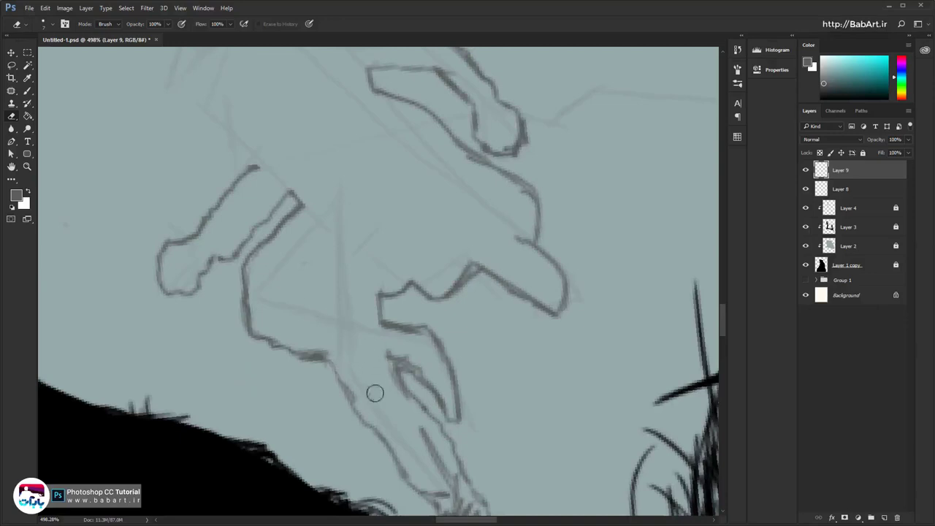
left_click_drag(375, 392, 320, 263)
mouse_move(371, 306)
left_mouse_down()
mouse_move(407, 396)
mouse_move(420, 391)
mouse_move(378, 418)
left_mouse_up()
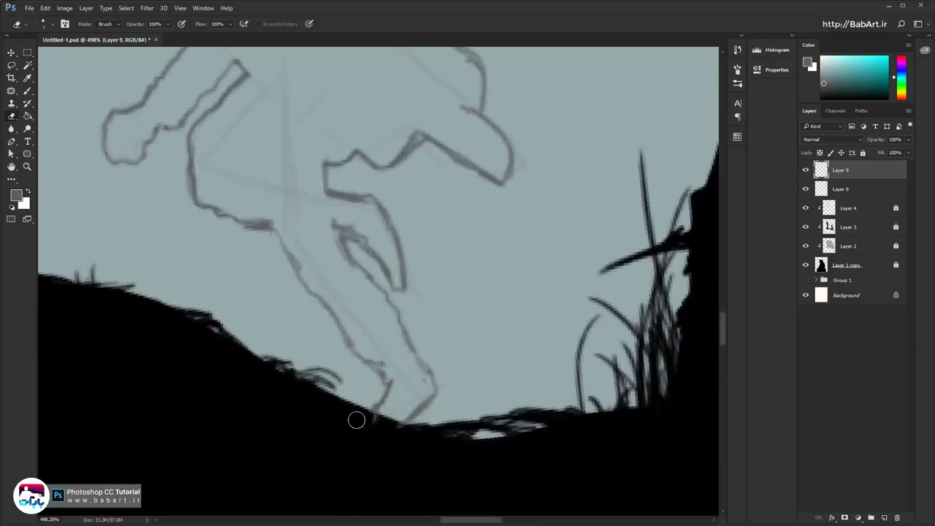
Outline the collar and the jagged chest line down to the forward arm
left_click_drag(353, 252, 325, 373)
mouse_move(223, 179)
left_mouse_down()
mouse_move(390, 269)
mouse_move(363, 365)
left_mouse_up()
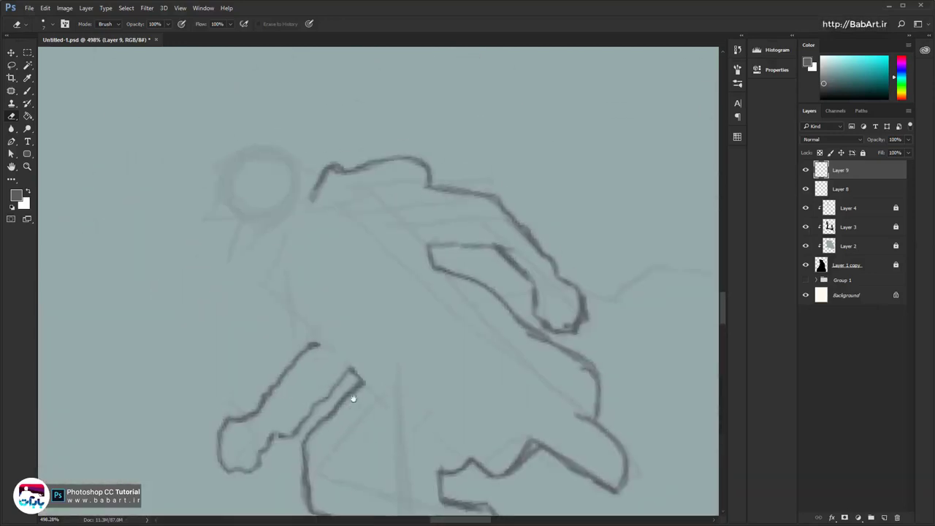
left_click(28, 91)
mouse_move(314, 196)
left_mouse_down()
mouse_move(262, 265)
mouse_move(314, 341)
left_mouse_up()
scroll(475, 318, "up", 3)
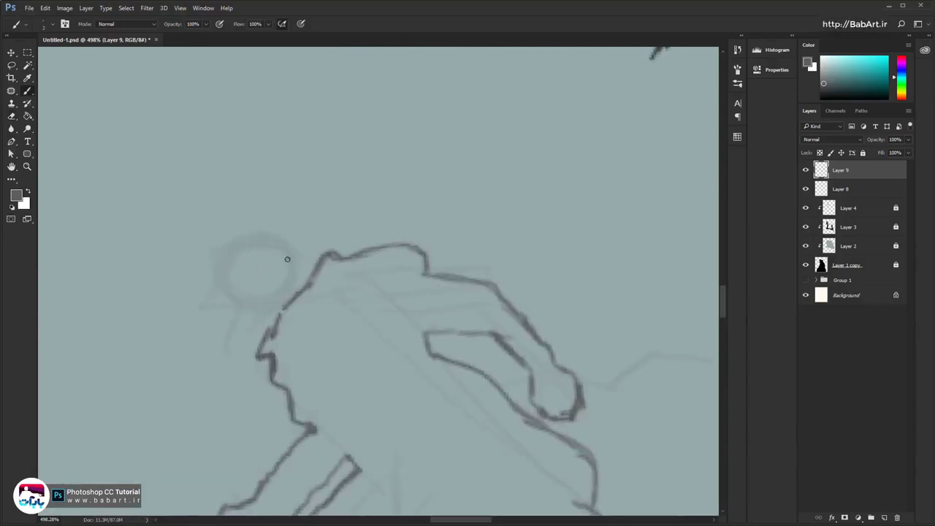
Outline the head with its face and jaw, joining it to the collar
mouse_move(279, 311)
left_mouse_down()
mouse_move(233, 333)
mouse_move(206, 256)
mouse_move(232, 229)
mouse_move(310, 276)
left_mouse_up()
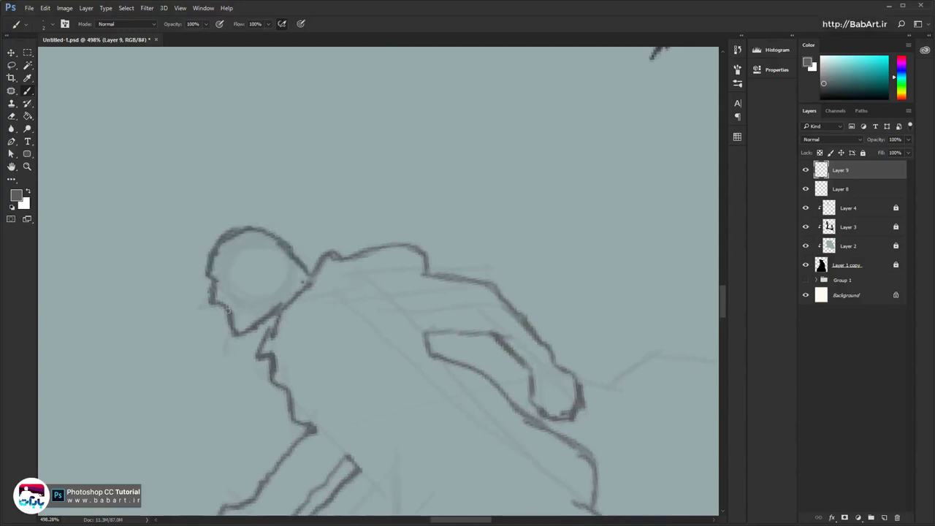
left_click_drag(222, 306, 253, 311)
mouse_move(433, 411)
left_mouse_down()
mouse_move(317, 323)
mouse_move(292, 267)
left_mouse_up()
Draw the long rifle held in the rear hand, its barrel pointing forward across the coat and its stock behind the hand
key("r")
mouse_move(423, 252)
left_mouse_down()
mouse_move(363, 236)
mouse_move(283, 381)
left_mouse_up()
mouse_move(241, 171)
left_mouse_down()
mouse_move(229, 266)
mouse_move(243, 268)
left_mouse_up()
key("ctrl+z")
left_click_drag(243, 234, 259, 368)
mouse_move(242, 172)
left_mouse_down()
mouse_move(294, 157)
mouse_move(260, 286)
mouse_move(286, 313)
mouse_move(273, 364)
left_mouse_up()
left_click_drag(282, 310, 295, 327)
mouse_move(282, 416)
left_mouse_down()
mouse_move(237, 297)
mouse_move(237, 337)
left_mouse_up()
left_click_drag(220, 295, 250, 406)
mouse_move(251, 410)
left_mouse_down()
mouse_move(229, 283)
mouse_move(264, 430)
left_mouse_up()
left_click_drag(225, 250, 277, 501)
left_click_drag(343, 356, 295, 268)
Delete Layer 8, which holds the faded construction sketch
key("r")
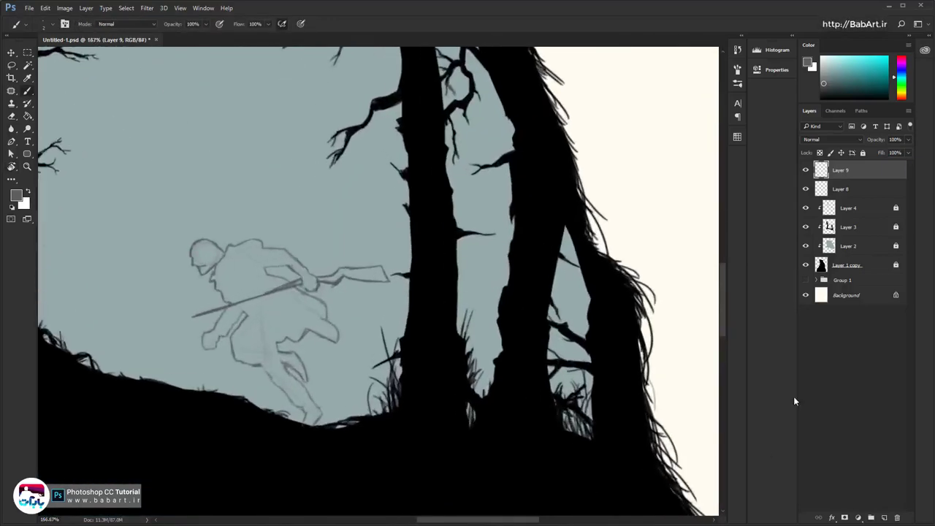
left_click_drag(869, 190, 897, 517)
left_click_drag(897, 517, 897, 517)
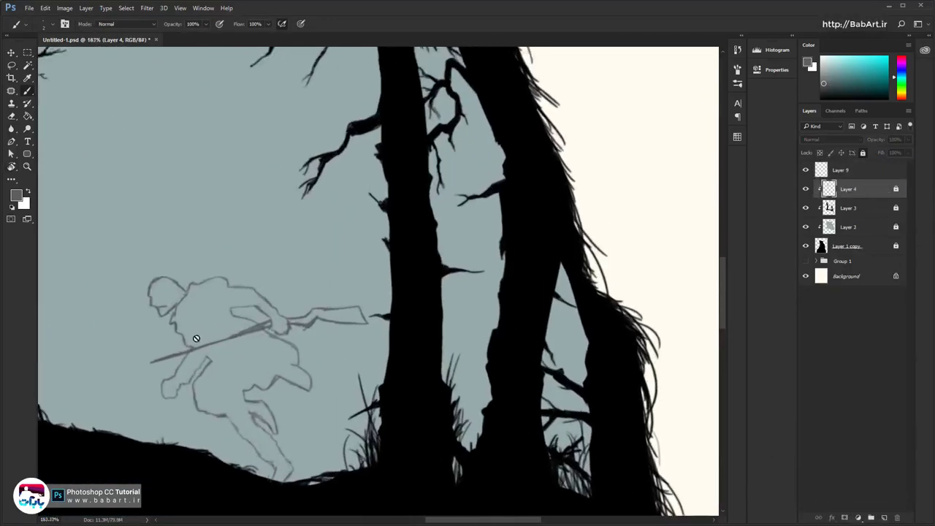
scroll(195, 339, "up", 3)
left_click_drag(251, 359, 221, 255)
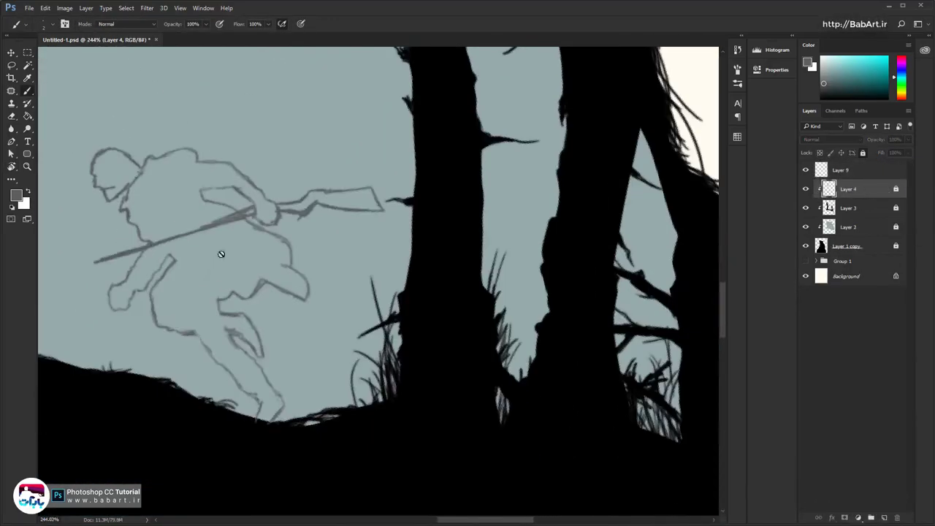
Add a new layer above the hunter outline, fade Layer 9 by lowering its opacity, and make the new layer active
left_click(867, 171)
left_click(884, 518)
left_click(871, 189)
left_click_drag(875, 142, 836, 147)
scroll(339, 280, "up", 1)
scroll(340, 279, "up", 1)
left_click(839, 170)
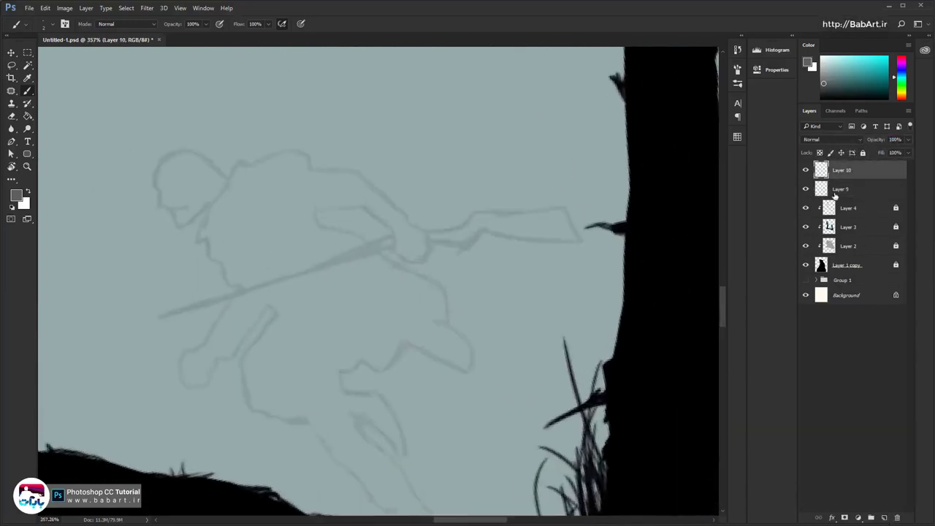
Set the foreground color to black
left_click(17, 195)
left_click_drag(296, 235, 250, 292)
left_click(515, 114)
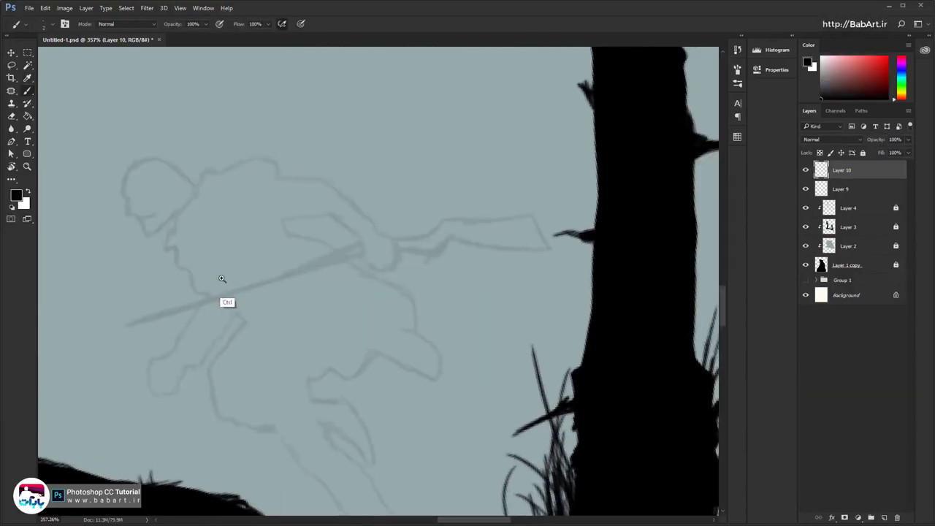
Pick a hard round brush at 1 px with 100% hardness
right_click(223, 278)
left_click(251, 206)
scroll(252, 212, "up", 4)
scroll(252, 263, "down", 3)
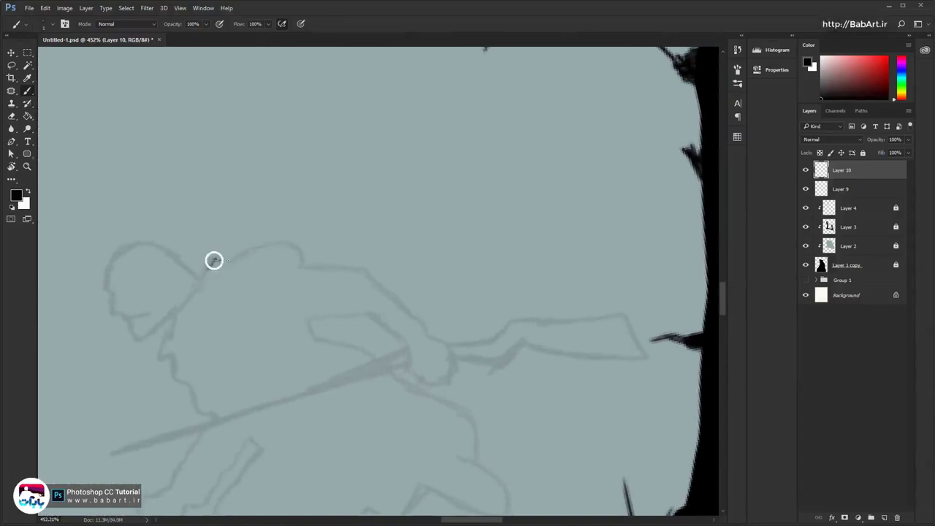
right_click(213, 261)
key("Escape")
right_click(246, 133)
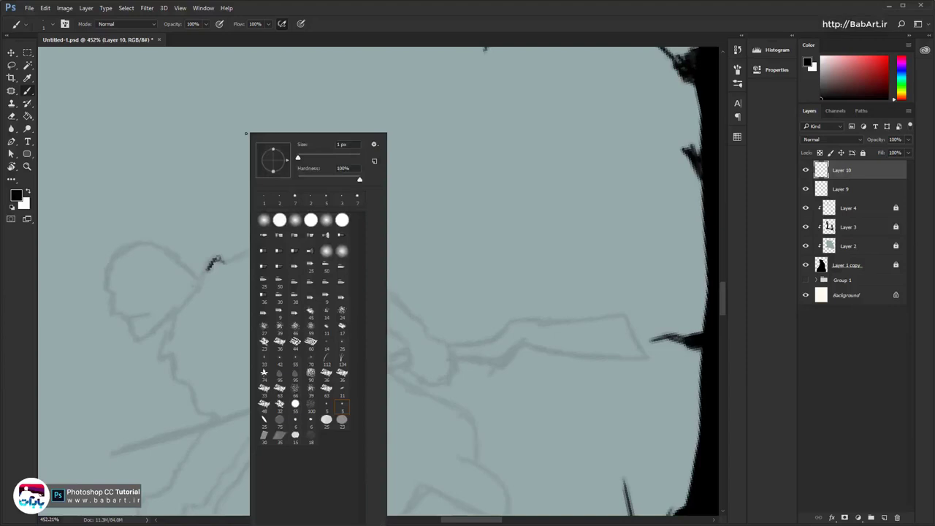
left_click(280, 219)
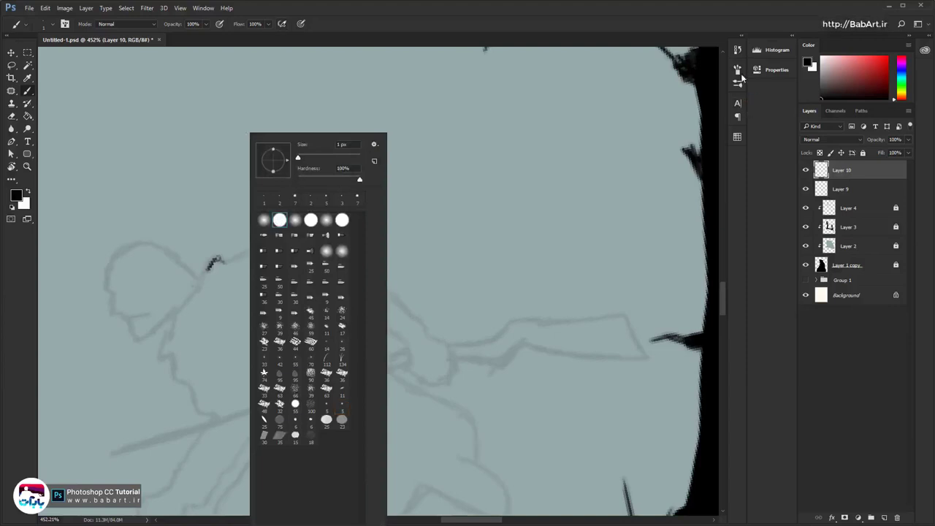
Set the brush's Shape Dynamics size control to Pen Pressure
left_click(737, 71)
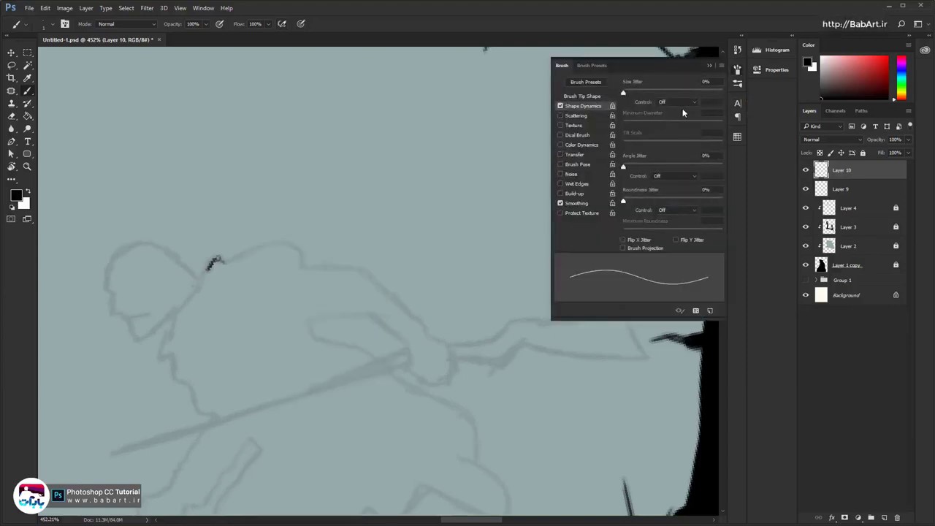
left_click(686, 104)
left_click(681, 123)
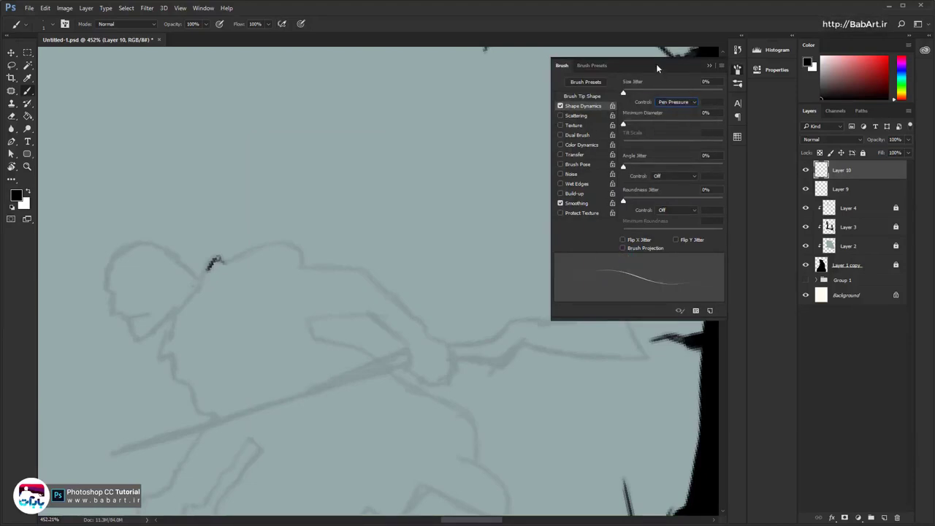
left_click(707, 65)
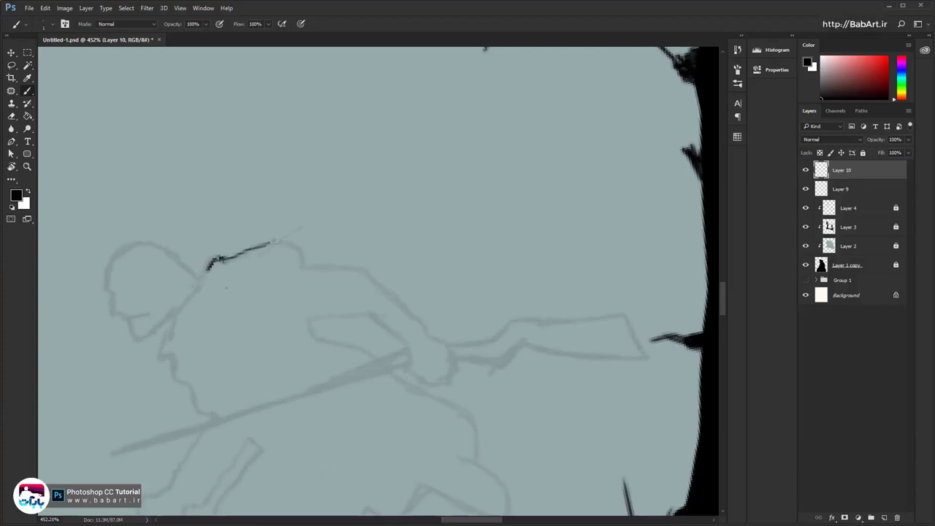
mouse_move(252, 308)
left_mouse_down()
mouse_move(284, 295)
mouse_move(248, 298)
left_mouse_up()
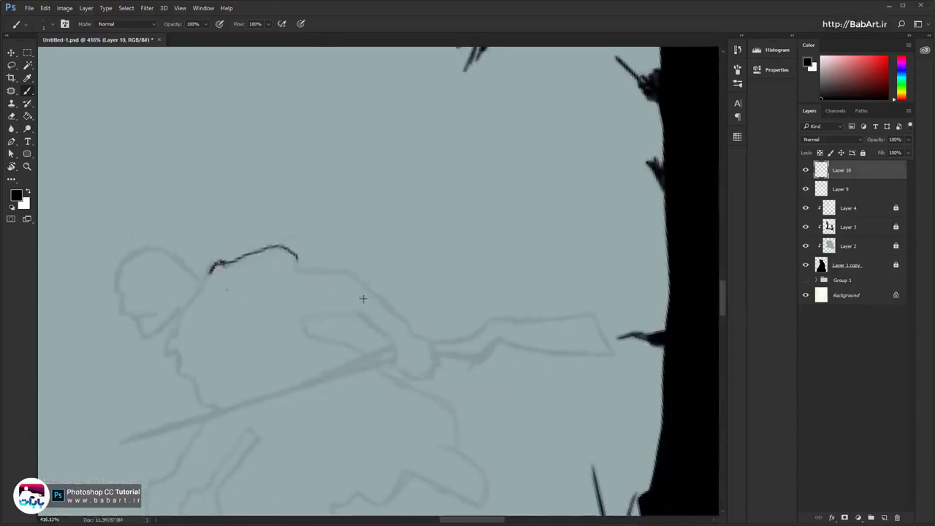
key("r")
mouse_move(388, 251)
left_mouse_down()
mouse_move(291, 192)
mouse_move(301, 265)
left_mouse_up()
key("b")
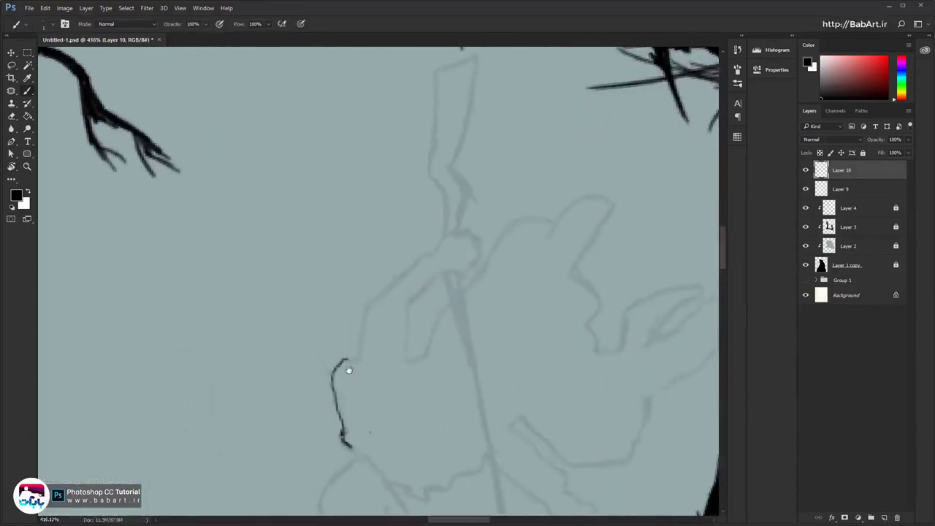
mouse_move(349, 371)
left_mouse_down()
mouse_move(260, 226)
mouse_move(290, 248)
left_mouse_up()
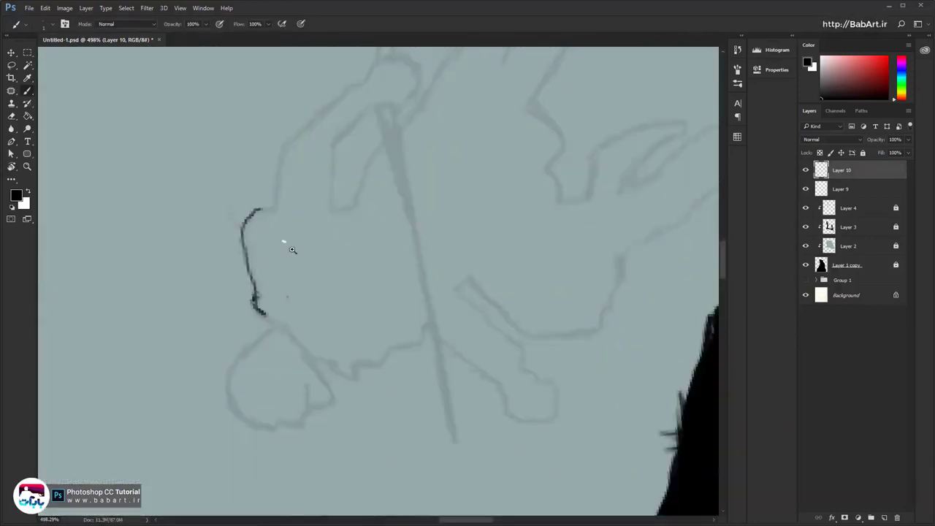
key("ctrl+alt+z")
key("ctrl+alt+z")
key("ctrl+alt+z")
key("ctrl+alt+z")
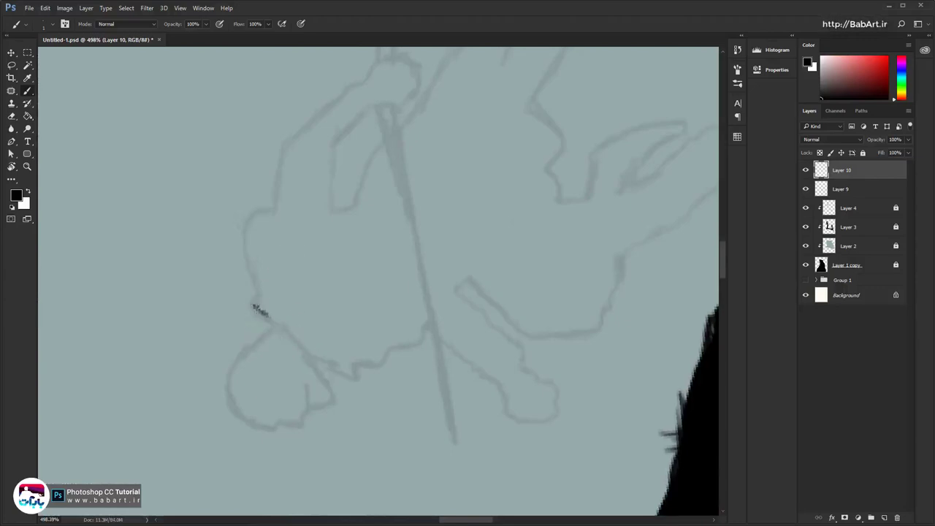
Trace the back of the shoulders and the outer edge of the rear arm in black over the faded outline
mouse_move(261, 312)
left_mouse_down()
mouse_move(249, 228)
mouse_move(273, 206)
mouse_move(281, 152)
left_mouse_up()
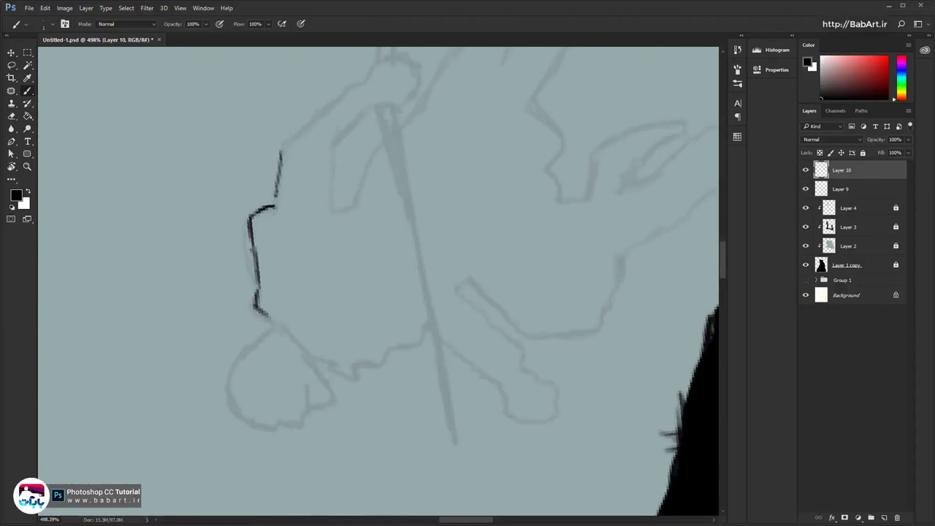
mouse_move(274, 207)
left_mouse_down()
mouse_move(292, 139)
mouse_move(322, 115)
left_mouse_up()
mouse_move(359, 233)
left_mouse_down("ctrl")
mouse_move(318, 237)
mouse_move(407, 344)
left_mouse_up("ctrl")
key("r")
left_click_drag(453, 409, 349, 244)
left_click_drag(374, 255, 338, 190)
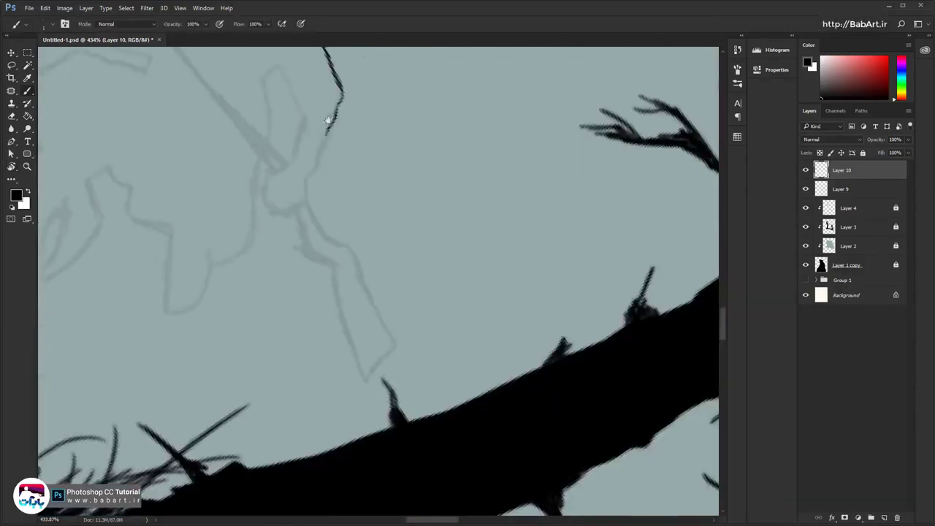
left_click_drag(328, 120, 260, 245)
left_click_drag(248, 209, 243, 227)
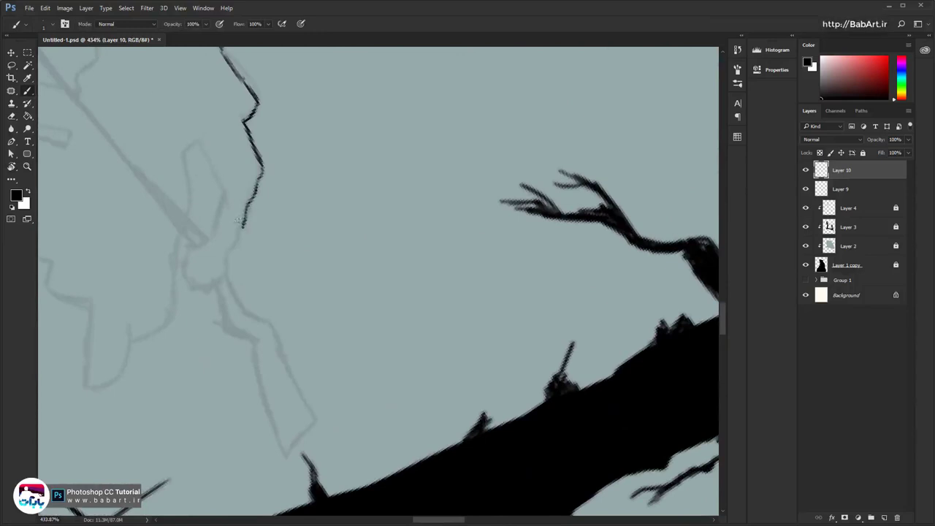
Trace the rear hand, the arm's inner edge, the coat's back edge with its pointed tail and the jagged hem
mouse_move(201, 140)
left_mouse_down()
mouse_move(219, 181)
mouse_move(204, 228)
mouse_move(242, 235)
mouse_move(228, 250)
mouse_move(232, 271)
mouse_move(199, 301)
mouse_move(205, 287)
mouse_move(186, 279)
mouse_move(179, 234)
mouse_move(156, 326)
mouse_move(128, 341)
mouse_move(129, 361)
mouse_move(111, 381)
mouse_move(87, 385)
left_mouse_up()
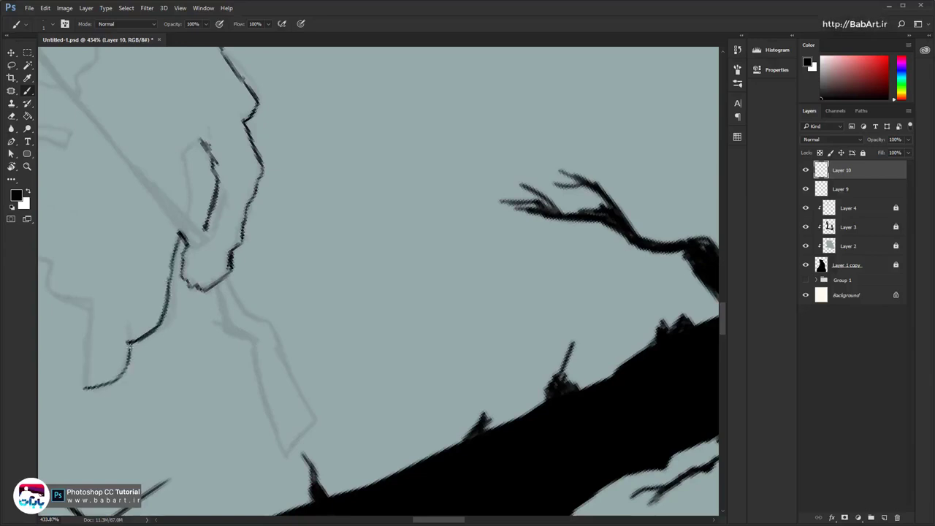
mouse_move(130, 346)
left_mouse_down()
mouse_move(90, 371)
mouse_move(94, 316)
mouse_move(85, 389)
left_mouse_up()
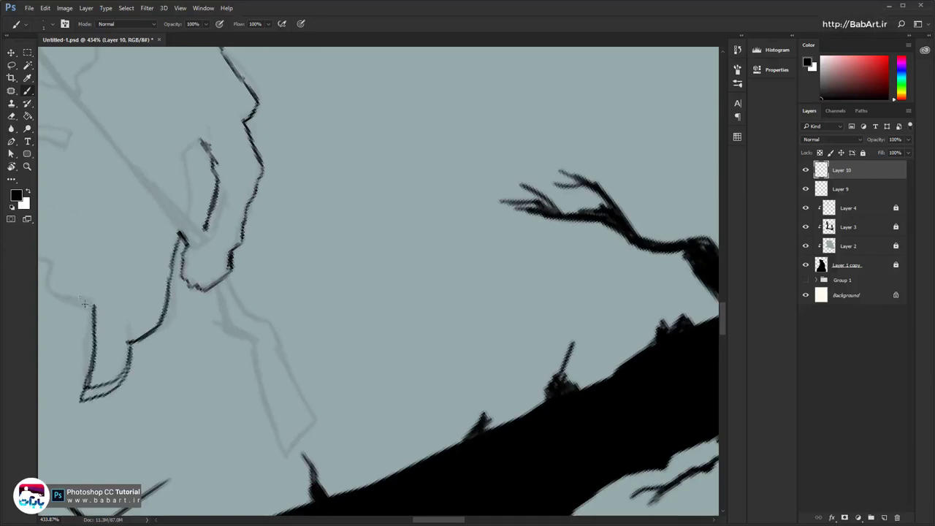
left_click_drag(87, 304, 61, 298)
left_click_drag(95, 314, 201, 369)
mouse_move(168, 354)
left_mouse_down()
mouse_move(138, 304)
mouse_move(158, 337)
left_mouse_up()
right_click(156, 327)
Trace both edges and the butt of the rifle stock behind the rear hand
left_click_drag(319, 274, 238, 196)
mouse_move(261, 275)
left_mouse_down()
mouse_move(250, 250)
mouse_move(324, 365)
mouse_move(317, 422)
left_mouse_up()
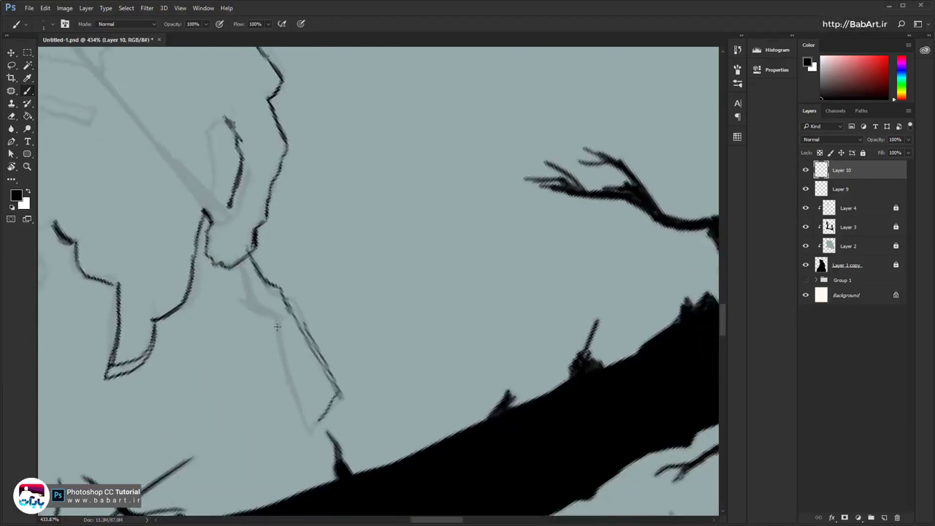
mouse_move(269, 302)
left_mouse_down()
mouse_move(282, 361)
mouse_move(316, 428)
mouse_move(323, 422)
left_mouse_up()
mouse_move(270, 305)
left_mouse_down()
mouse_move(252, 305)
mouse_move(250, 275)
mouse_move(274, 346)
left_mouse_up()
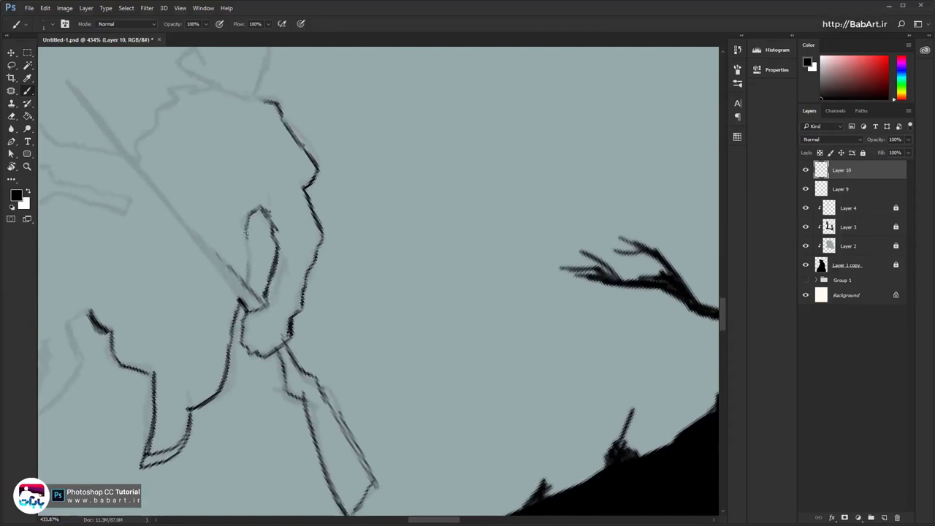
Close the opening inside the rear arm and trace the bent back leg below the coat hem
left_click_drag(246, 233, 248, 283)
left_click_drag(206, 318, 377, 284)
mouse_move(241, 291)
left_mouse_down()
mouse_move(259, 330)
mouse_move(255, 321)
left_mouse_up()
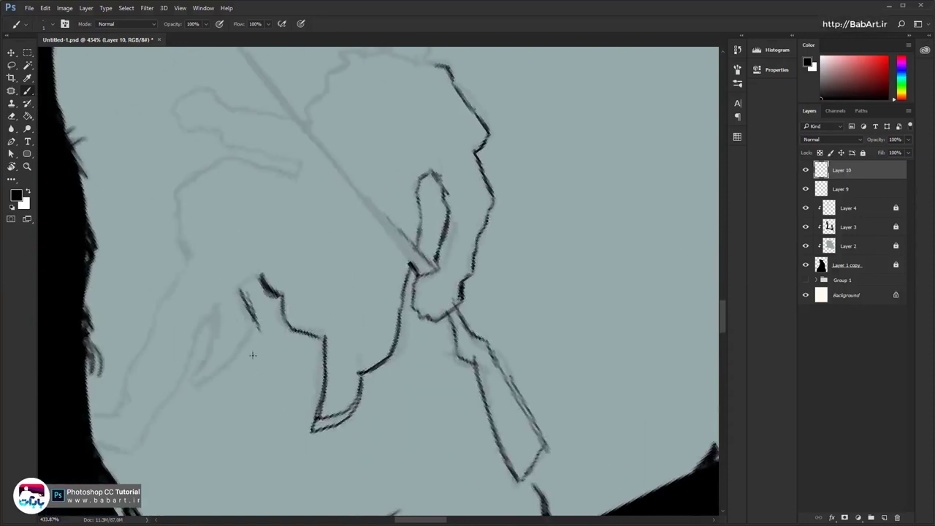
key("ctrl+alt+z")
key("ctrl+alt+z")
mouse_move(237, 285)
left_mouse_down()
mouse_move(258, 346)
mouse_move(251, 319)
mouse_move(245, 361)
mouse_move(208, 401)
mouse_move(185, 404)
mouse_move(213, 319)
left_mouse_up()
mouse_move(183, 260)
left_mouse_down()
mouse_move(170, 211)
mouse_move(178, 177)
mouse_move(227, 159)
mouse_move(288, 173)
mouse_move(299, 160)
mouse_move(219, 127)
mouse_move(185, 127)
mouse_move(191, 89)
mouse_move(222, 110)
mouse_move(300, 126)
mouse_move(314, 120)
mouse_move(322, 94)
left_mouse_up()
Trace the chest, the forward arm and the coat's front edge, and draw the rifle barrel's front end
left_click_drag(294, 217, 212, 386)
mouse_move(233, 267)
left_mouse_down()
mouse_move(263, 223)
mouse_move(296, 218)
mouse_move(286, 177)
mouse_move(350, 150)
mouse_move(354, 231)
left_mouse_up()
left_click_drag(262, 393, 280, 277)
left_click_drag(167, 95, 248, 187)
left_click_drag(174, 102, 252, 194)
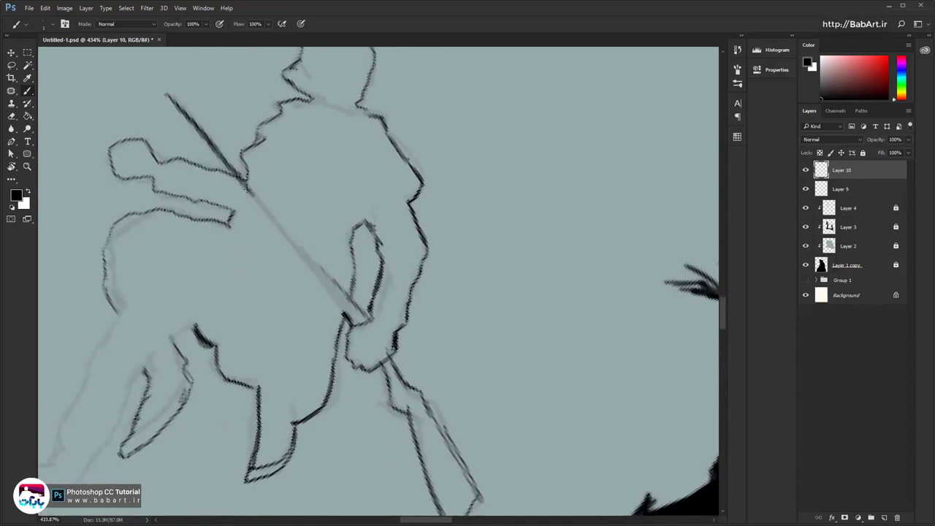
Trace the supporting leg from the coat hem down to the foot on the ground
left_click_drag(172, 358, 251, 300)
left_click_drag(194, 248, 134, 394)
mouse_move(162, 419)
left_mouse_down()
mouse_move(179, 411)
mouse_move(226, 315)
left_mouse_up()
left_click_drag(276, 271, 253, 284)
mouse_move(174, 419)
left_mouse_down()
mouse_move(132, 451)
mouse_move(109, 441)
left_mouse_up()
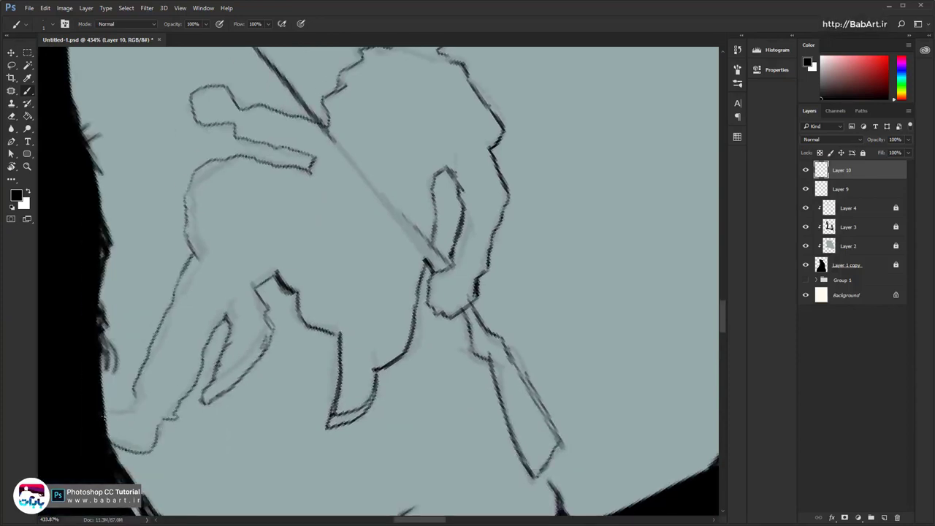
mouse_move(103, 402)
left_mouse_down()
mouse_move(124, 413)
mouse_move(135, 395)
left_mouse_up()
Delete Layer 9, which holds the faded gray outline under the black tracing
left_click_drag(347, 322, 292, 321)
key("r")
mouse_move(468, 299)
left_mouse_down()
mouse_move(435, 200)
mouse_move(398, 182)
left_mouse_up()
left_click_drag(285, 233, 323, 255)
mouse_move(255, 252)
left_mouse_down()
mouse_move(307, 252)
mouse_move(259, 289)
mouse_move(280, 294)
mouse_move(300, 326)
left_mouse_up()
mouse_move(214, 204)
left_mouse_down()
mouse_move(223, 217)
mouse_move(342, 191)
left_mouse_up()
scroll(370, 305, "down", 5)
scroll(271, 279, "up", 3)
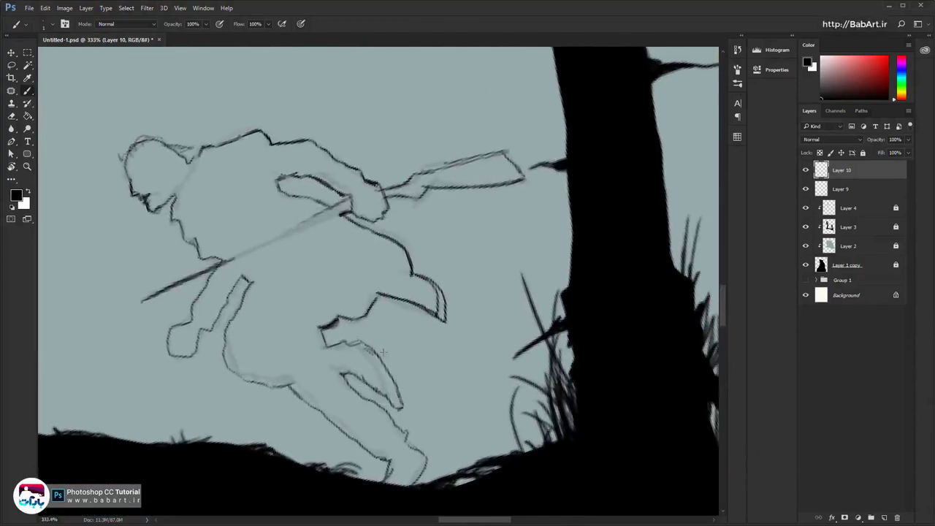
left_click_drag(343, 270, 313, 308)
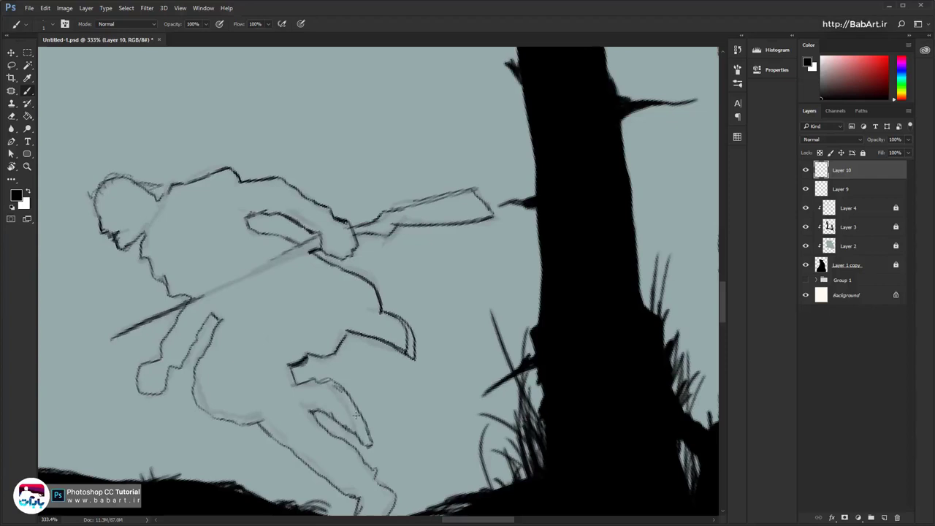
scroll(371, 315, "down", 1)
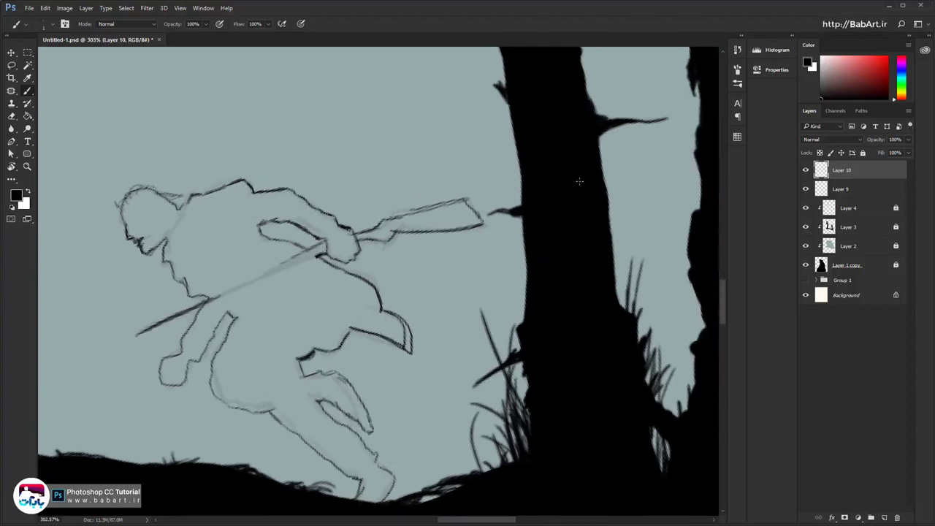
mouse_move(847, 192)
left_mouse_down()
mouse_move(888, 365)
mouse_move(896, 517)
left_mouse_up()
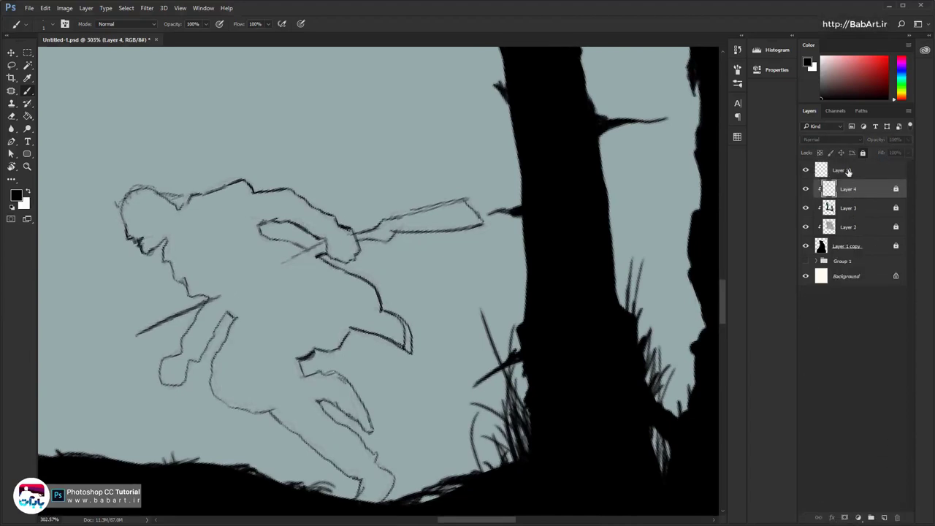
Add a new layer on top and lower the opacity of Layer 10 to 9%
left_click(885, 517)
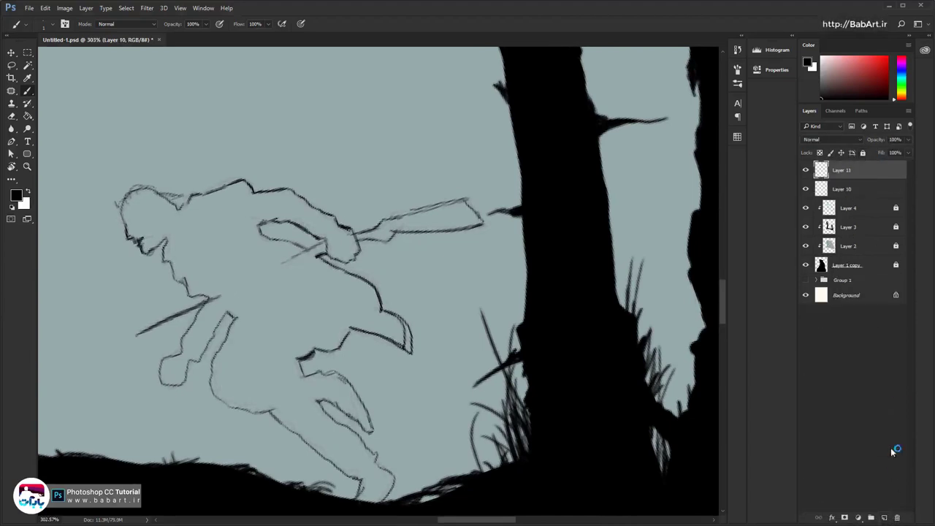
left_click(869, 188)
left_click_drag(880, 143, 833, 147)
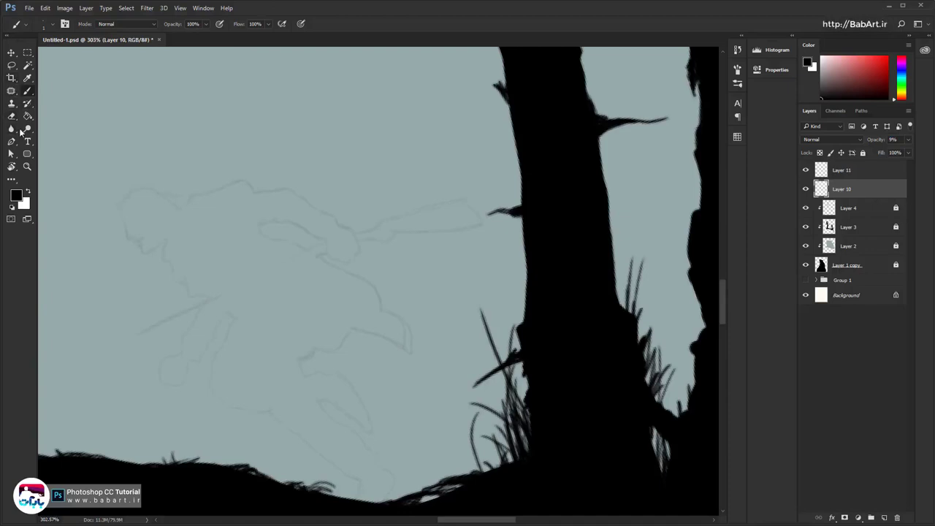
Start a Pen path at the hunter's nape and trace the collar and upper back to the rear shoulder over the faint outline
key("ctrl+minus")
left_click(11, 141)
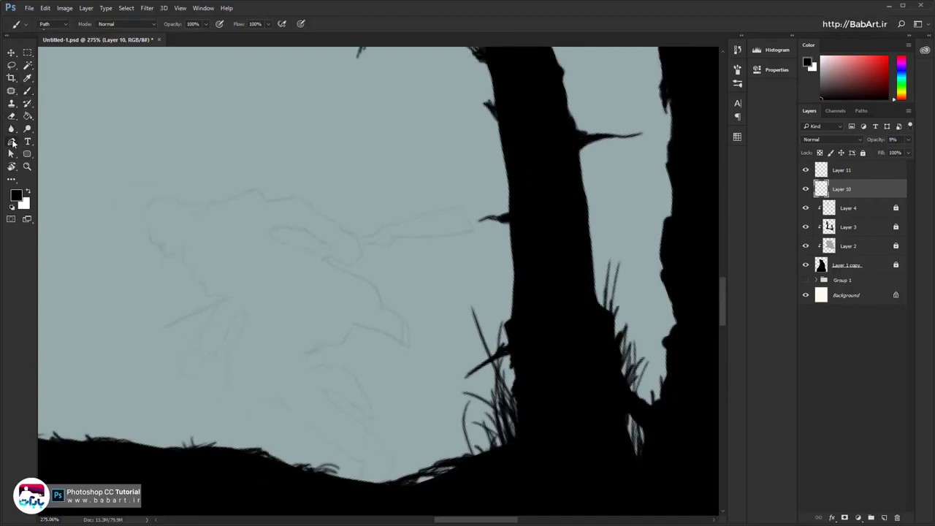
scroll(323, 207, "down", 4)
left_click_drag(384, 196, 323, 377)
scroll(159, 427, "up", 3)
scroll(177, 407, "up", 9)
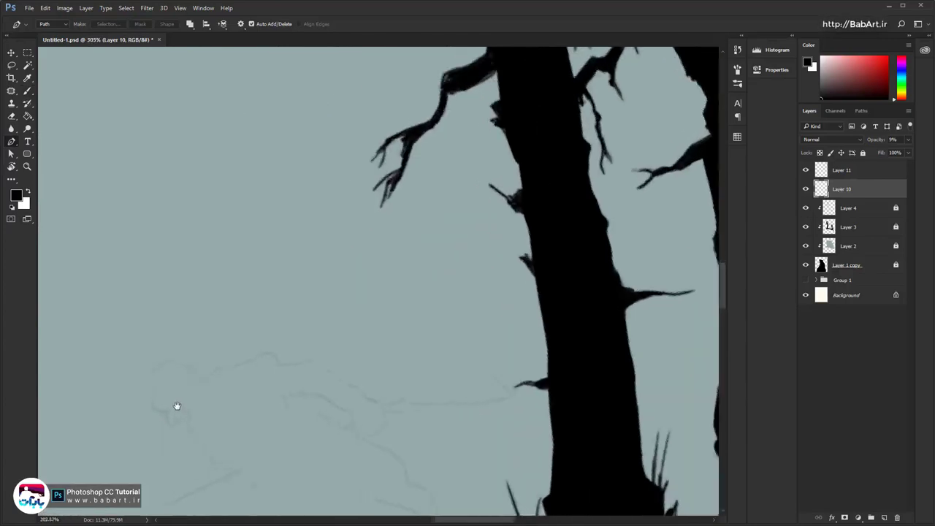
left_click_drag(177, 407, 247, 222)
scroll(246, 222, "down", 4)
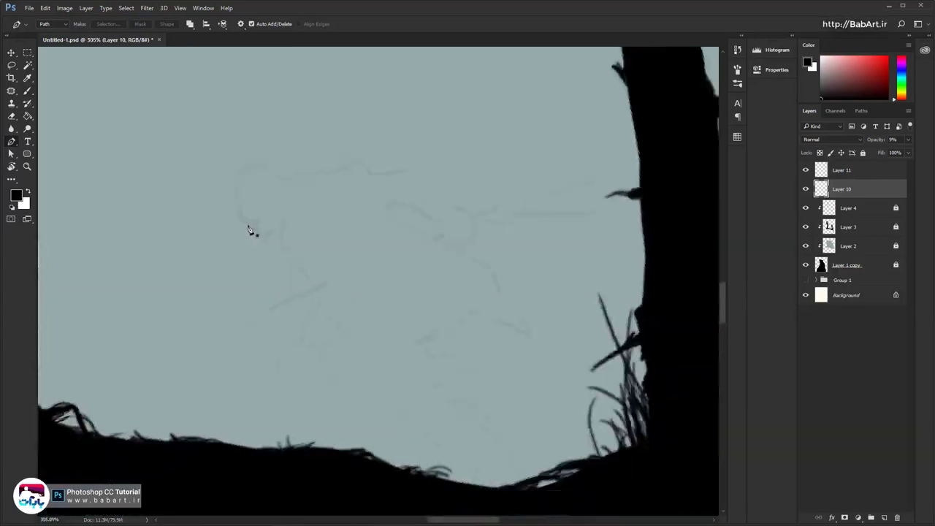
scroll(236, 308, "up", 2)
scroll(236, 309, "up", 1)
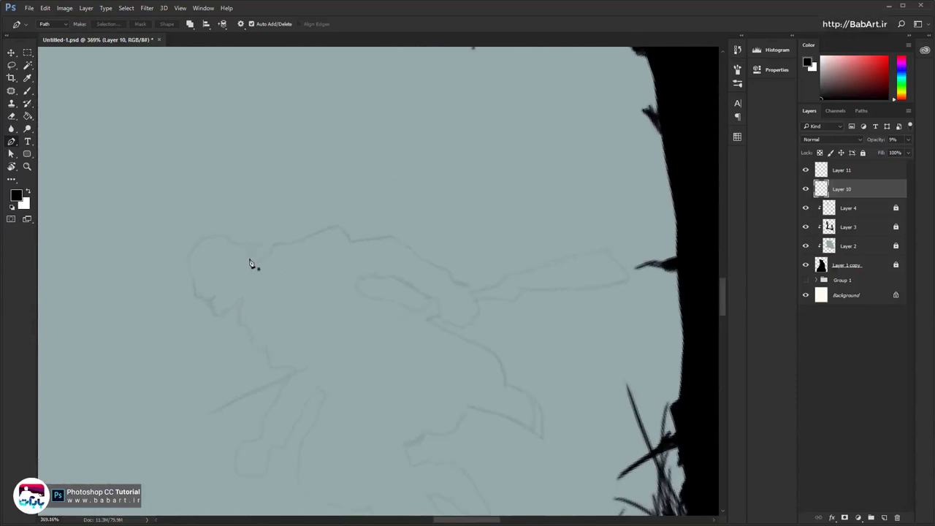
scroll(267, 255, "up", 2)
left_click(268, 262)
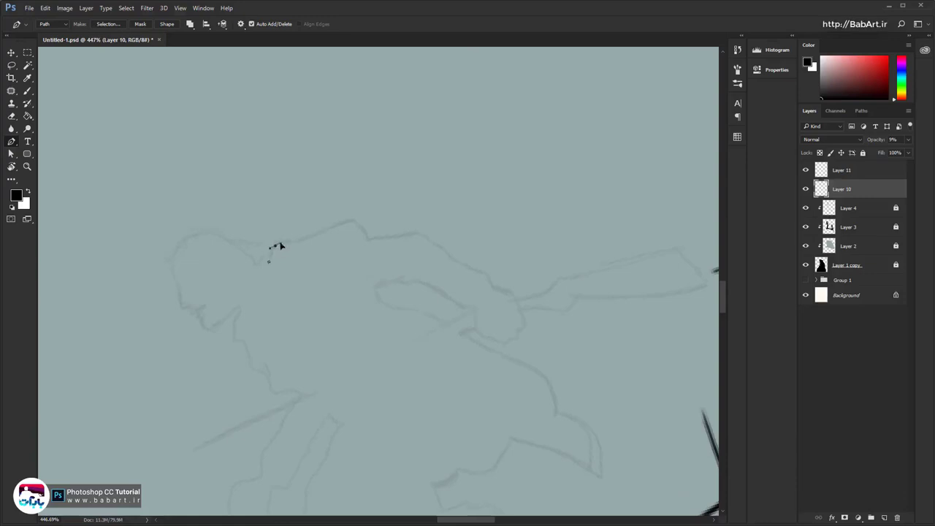
left_click(291, 243)
left_click_drag(348, 227, 354, 225)
left_click_drag(368, 234, 326, 256)
scroll(319, 316, "up", 3)
scroll(320, 318, "down", 2)
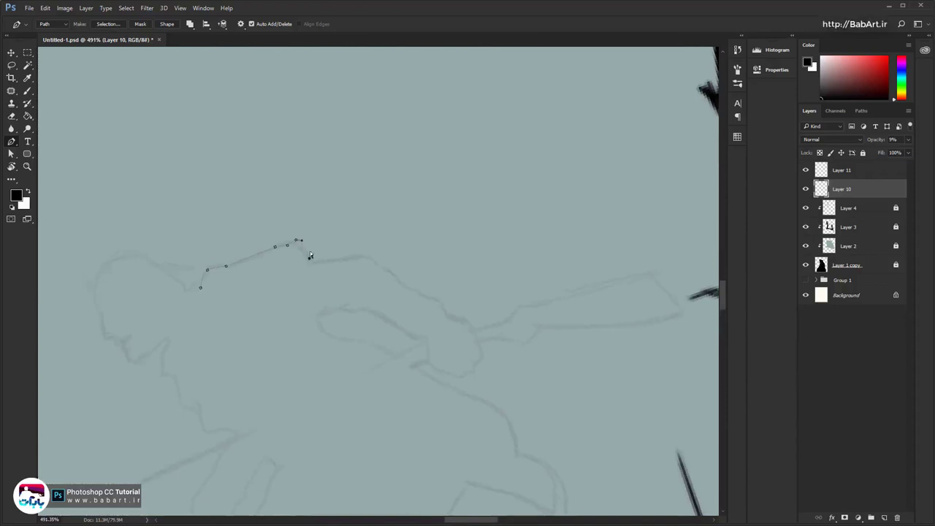
left_click_drag(302, 240, 230, 277)
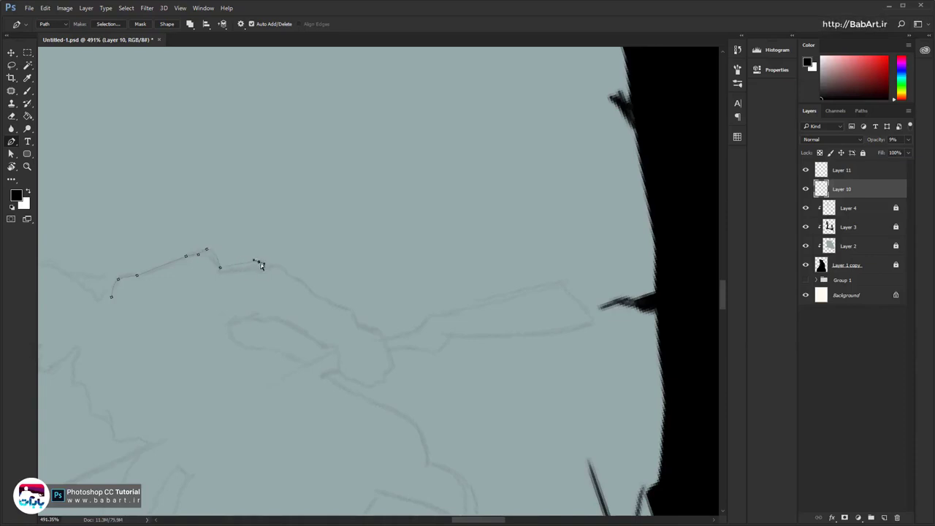
Continue the path along the outer edge of the rear arm from the shoulder down to the wrist
left_click_drag(259, 262, 255, 261)
left_click(274, 270)
left_click(293, 276)
left_click(306, 289)
left_click(331, 300)
left_click(357, 315)
left_click(383, 332)
left_click(385, 365)
scroll(389, 349, "down", 3)
left_click(389, 346)
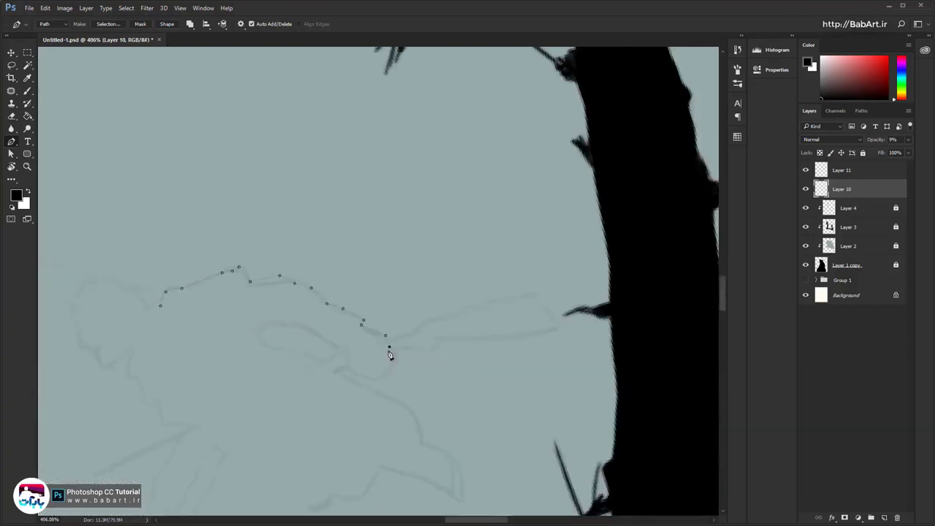
Trace around the rear hand that holds the rifle, back to the inner side of the wrist
left_click(385, 353)
left_click(388, 364)
left_click(387, 370)
scroll(387, 369, "up", 3)
scroll(387, 374, "down", 1)
left_click_drag(385, 373, 347, 372)
left_click(338, 366)
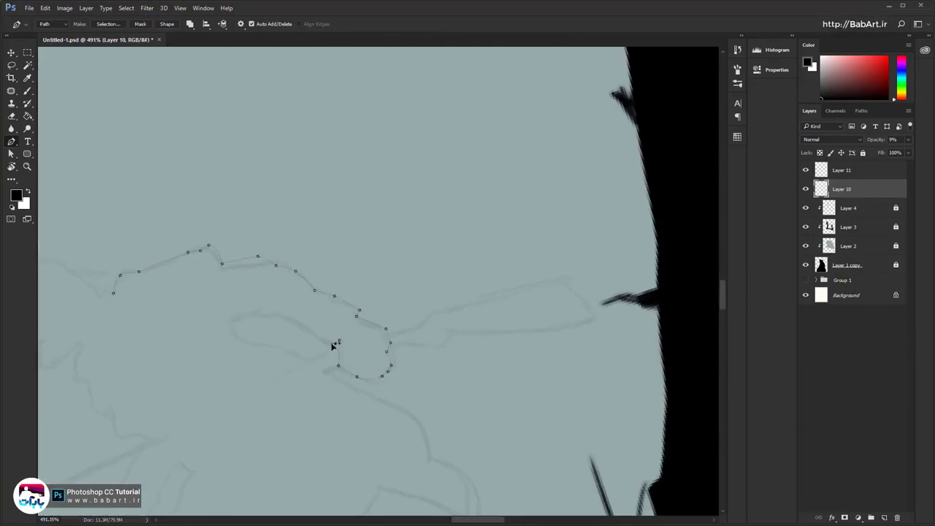
left_click(335, 343)
Trace the inner edge of the rear arm from the wrist up to the armpit
left_click(318, 338)
left_click(297, 323)
left_click(287, 318)
left_click(279, 314)
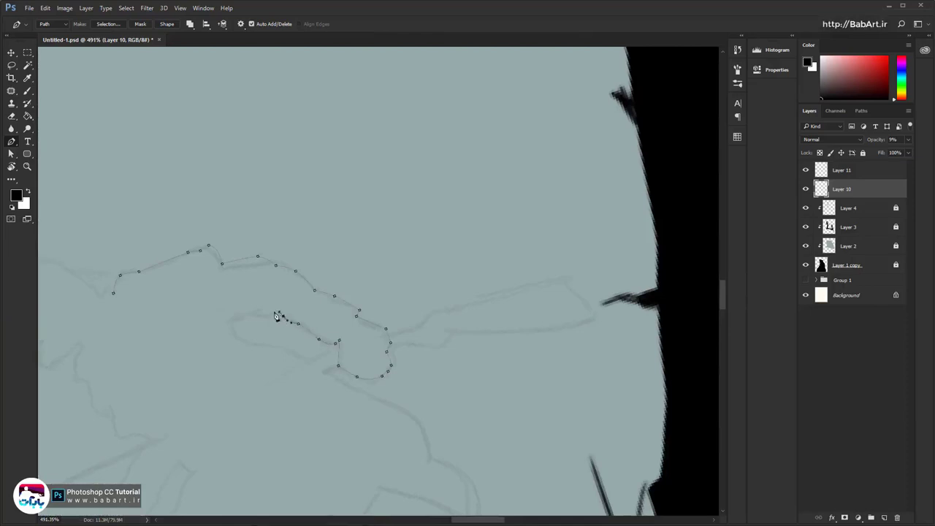
left_click(261, 311)
left_click(235, 322)
left_click(236, 330)
Trace the coat's back edge from below the armpit to the tip of its flying tail
left_click_drag(367, 393, 382, 402)
left_click_drag(299, 360, 287, 345)
left_click(330, 374)
left_click_drag(367, 393, 374, 396)
left_click(452, 465)
left_click_drag(461, 481, 360, 333)
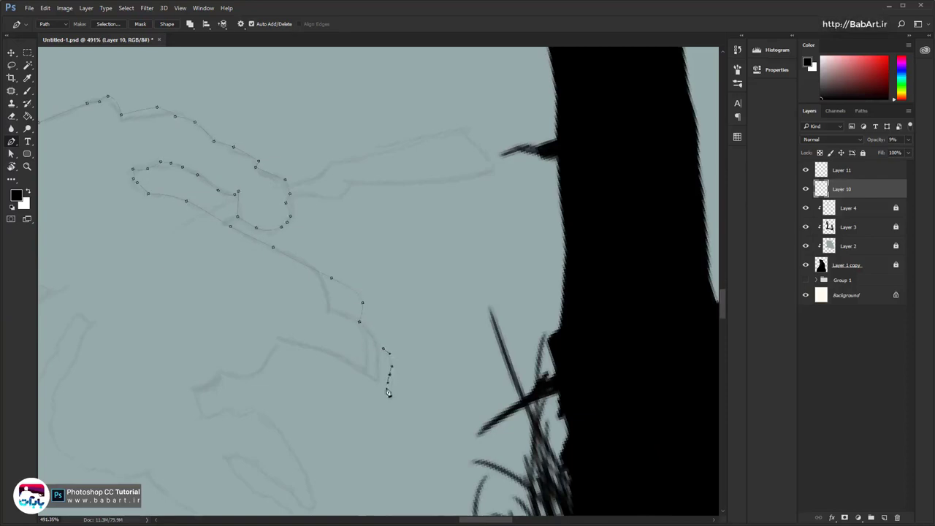
left_click_drag(387, 388, 295, 340)
Trace the coat's lower hem from the tail to the notch above the raised leg
left_click(279, 340)
left_click(262, 379)
left_click(221, 371)
left_click(192, 388)
left_click_drag(213, 386, 182, 316)
left_click(179, 313)
left_click(202, 306)
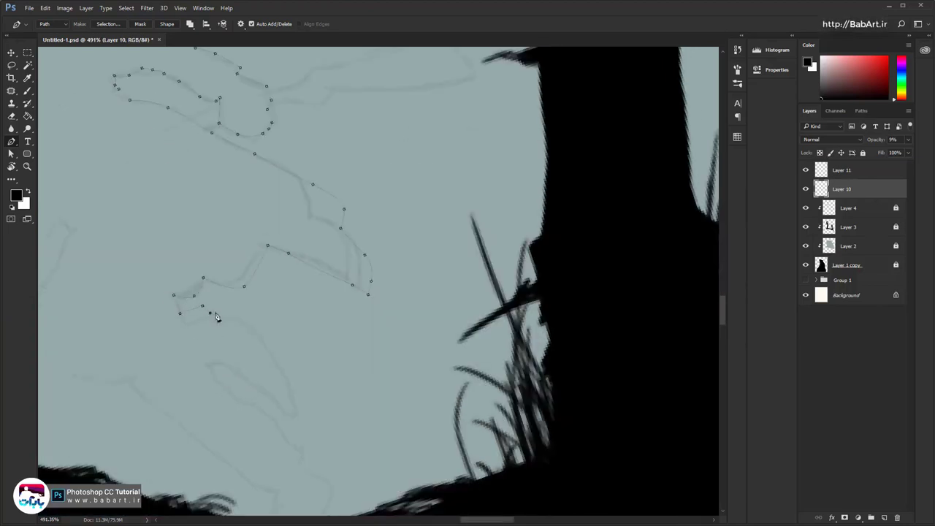
Trace the raised rear leg down to the pointed foot and back along its underside
left_click(215, 311)
left_click(228, 309)
left_click(244, 309)
left_click_drag(288, 377, 244, 375)
left_click(290, 407)
left_click(278, 407)
left_click_drag(225, 364, 406, 365)
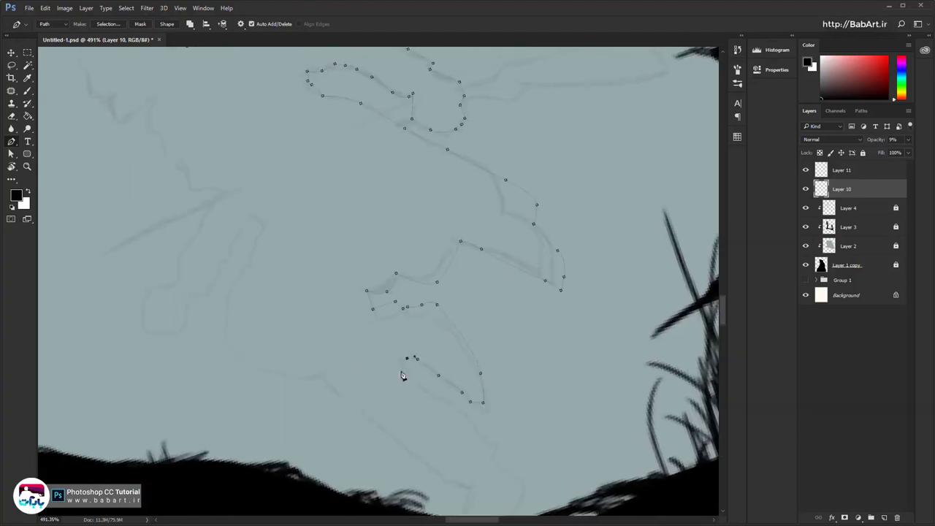
Trace the underside of the thigh and the bent knee up to the forward arm
left_click(407, 360)
left_click(317, 377)
left_click_drag(295, 377, 290, 377)
left_click_drag(273, 373, 250, 365)
left_click_drag(245, 364, 226, 314)
left_click_drag(230, 303, 245, 266)
left_click(268, 226)
left_click(253, 249)
Trace the inner edge of the forward arm from the body down to the wrist
left_click(236, 285)
left_click(246, 271)
left_click(268, 225)
left_click(255, 217)
left_click_drag(248, 227, 246, 231)
left_click_drag(242, 237, 237, 239)
left_click_drag(222, 279, 195, 308)
Trace the curled fingers and knuckles of the forward hand with closely spaced points
left_click(191, 311)
left_click(185, 320)
left_click(181, 332)
left_click(176, 333)
left_click(171, 332)
left_click(166, 334)
left_click(160, 331)
left_click(153, 333)
left_click(146, 315)
left_click(151, 288)
Continue the path up the forward arm's outer edge and along the chest and neck to the chin
left_click(173, 278)
left_click(179, 274)
left_click(178, 264)
left_click(182, 255)
left_click(202, 223)
left_click(208, 213)
mouse_move(205, 194)
left_mouse_down()
mouse_move(169, 168)
mouse_move(163, 144)
mouse_move(175, 285)
mouse_move(391, 241)
left_mouse_up()
left_click(377, 252)
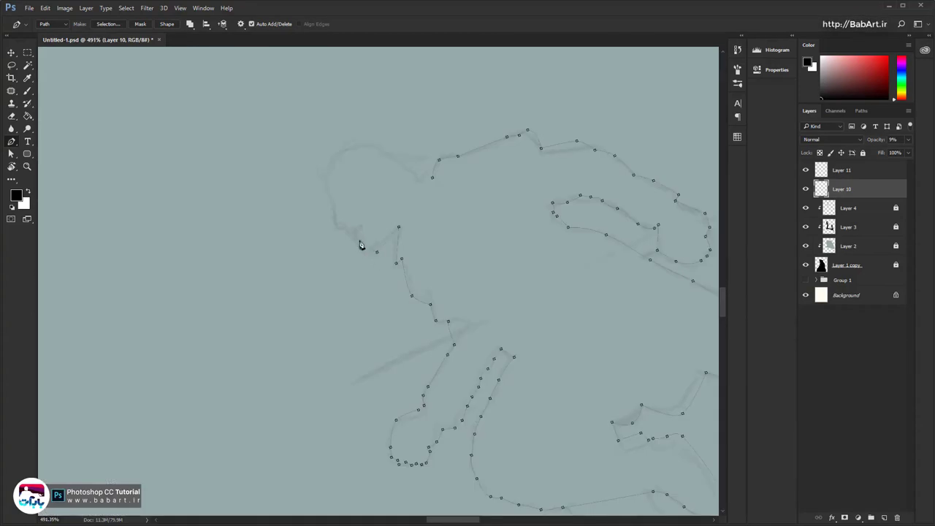
Trace the face and the top of the head, and close the body path at the nape
scroll(360, 245, "down", 2)
left_click(356, 238)
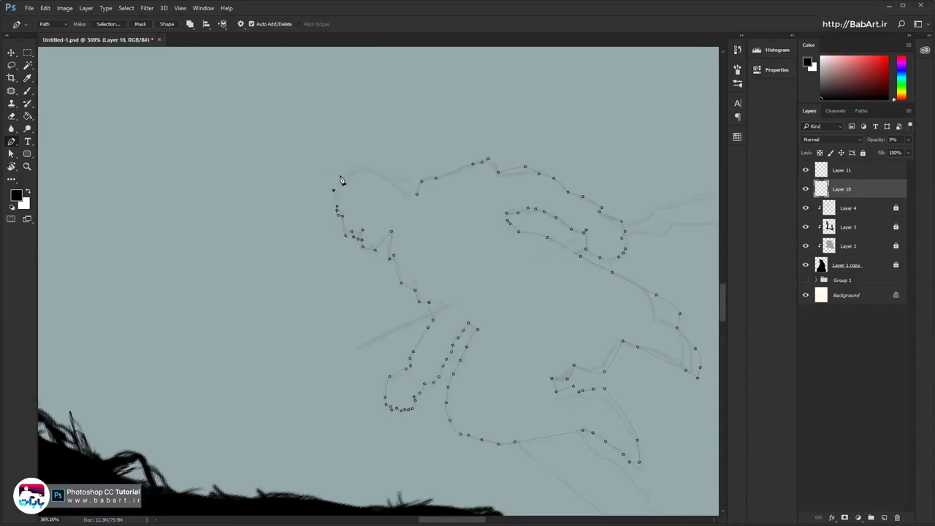
left_click_drag(339, 175, 344, 172)
left_click_drag(407, 179, 372, 156)
key("Return")
left_click(398, 173, "ctrl")
left_click(411, 199)
left_click(417, 194)
Select Layer 11 and convert the closed body path into a black filled shape
scroll(428, 272, "down", 4)
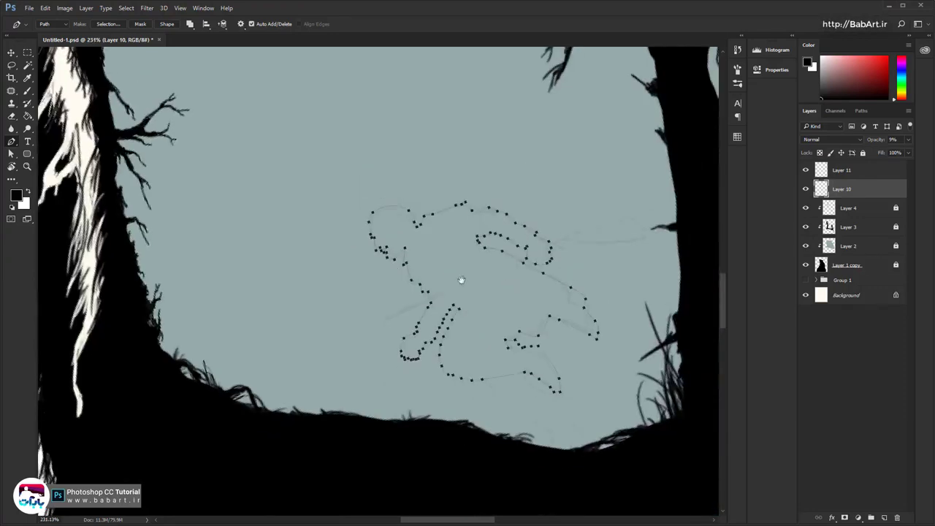
left_click_drag(461, 279, 377, 270)
scroll(343, 251, "up", 3)
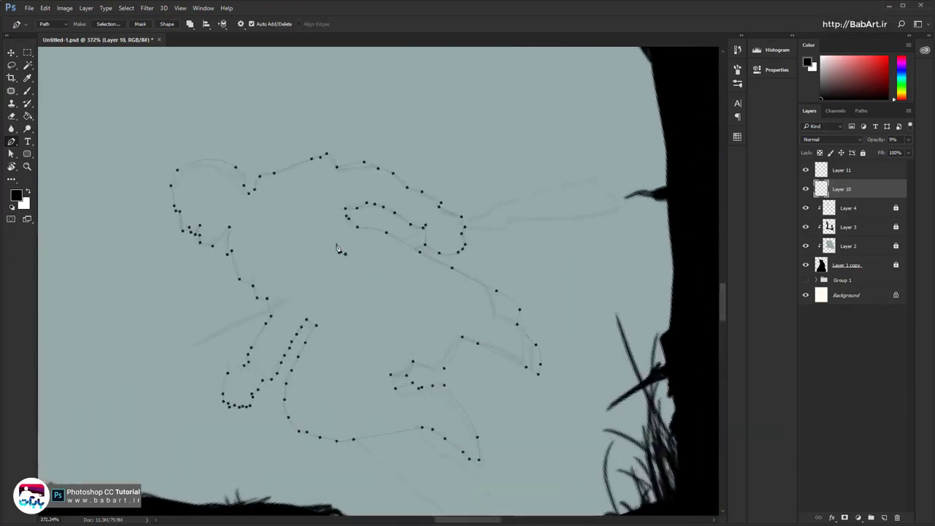
scroll(349, 313, "up", 1)
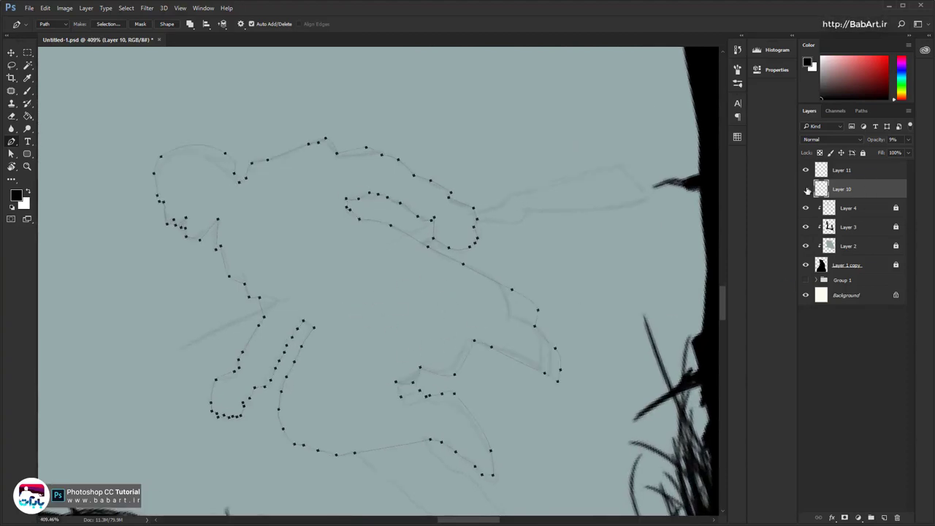
left_click(824, 170)
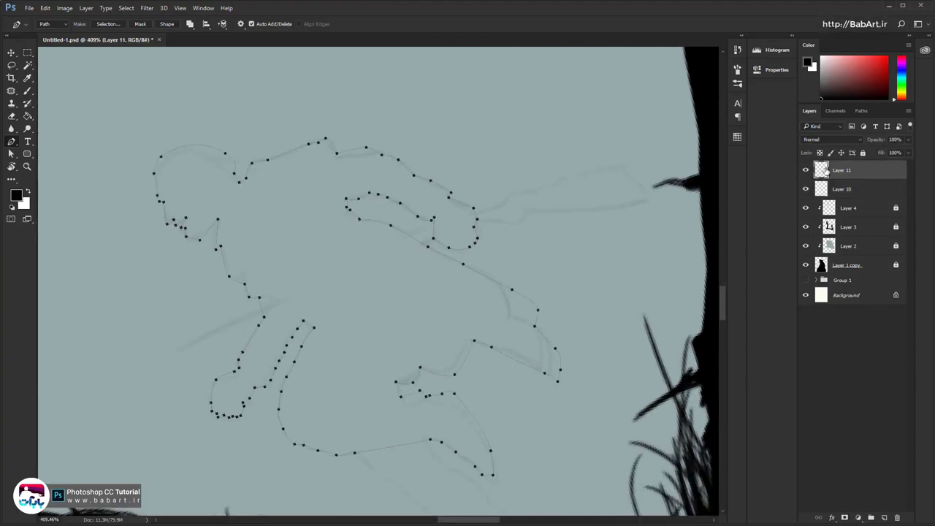
left_click(167, 23)
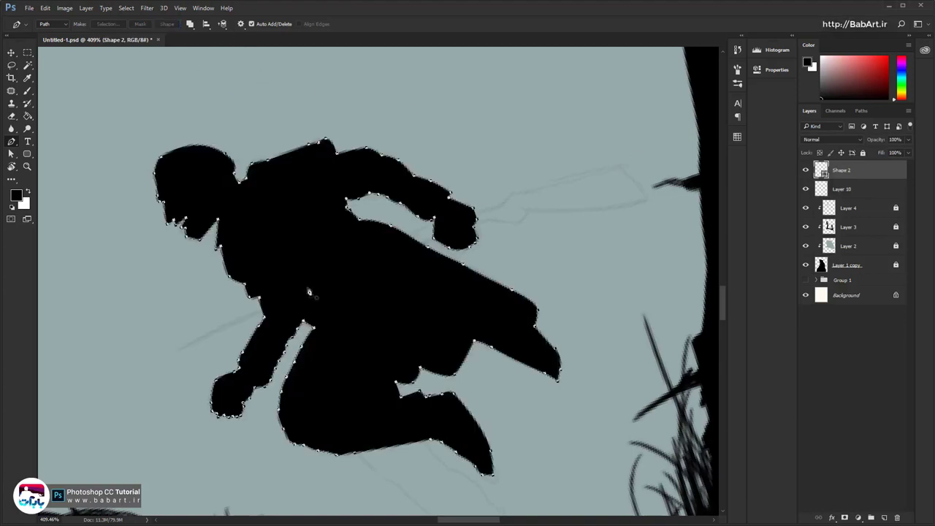
Add a new layer and trace the front edge of the supporting leg from inside the thigh down the shin
left_click_drag(304, 281, 185, 196)
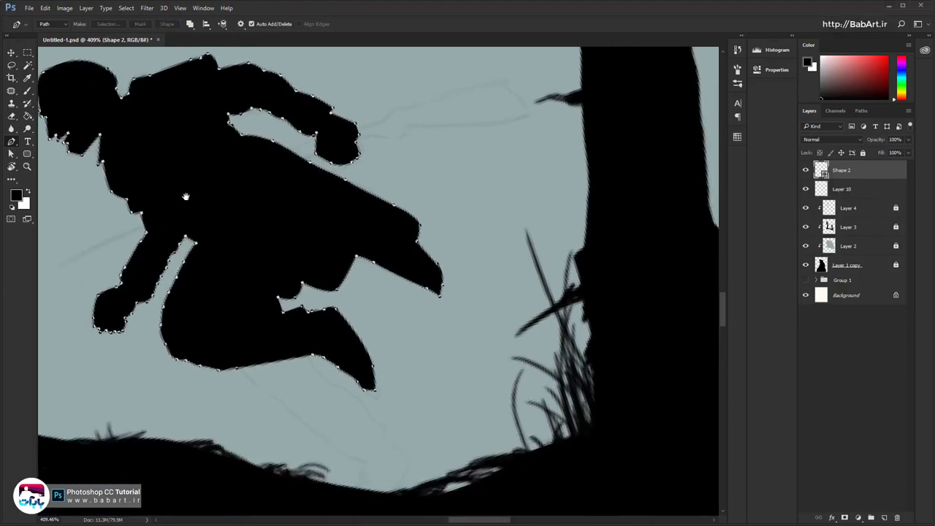
left_click(886, 517)
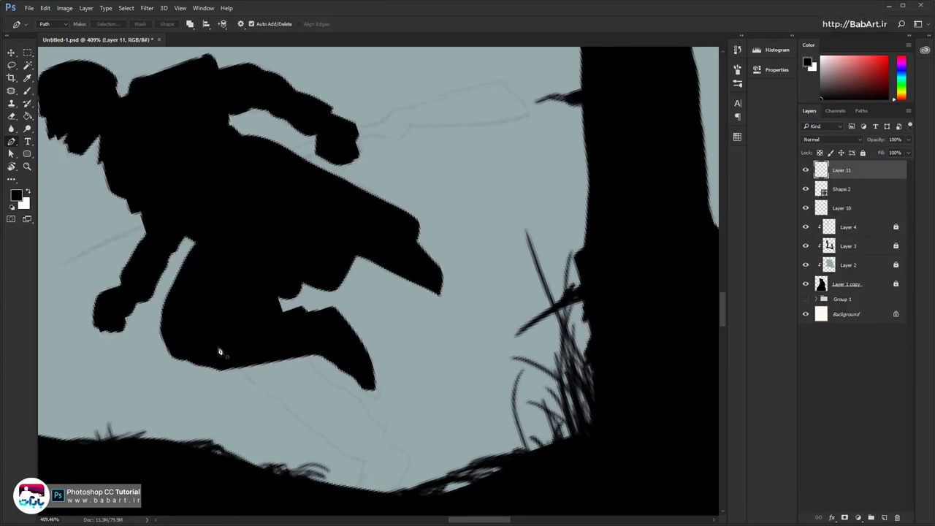
left_click(225, 346)
left_click(249, 378)
left_click(271, 392)
left_click(295, 414)
left_click(309, 425)
left_click(323, 437)
Trace around the foot of the supporting leg, overlapping it with the ground
left_click_drag(342, 451, 351, 462)
left_click_drag(359, 506, 371, 507)
left_click(388, 505)
left_click(415, 478)
left_click_drag(417, 464, 408, 461)
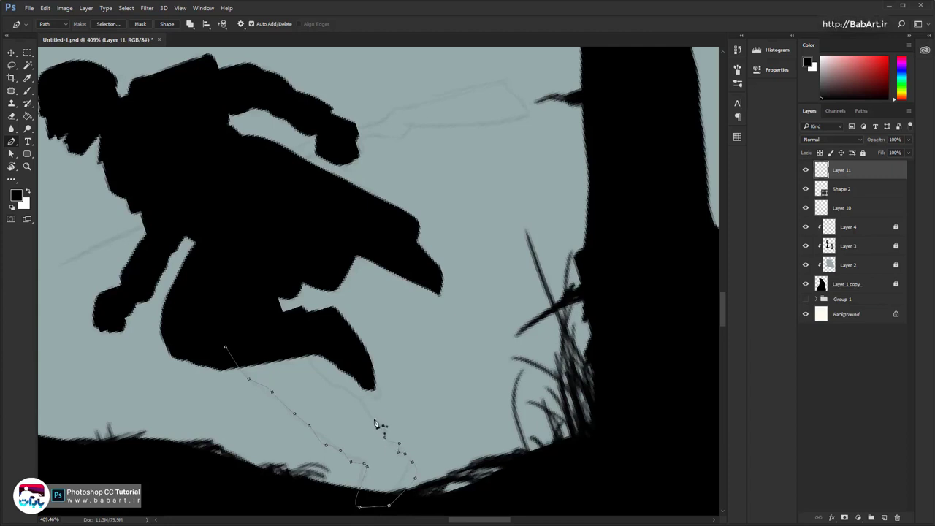
Trace the back edge of the supporting leg upward and close the leg path inside the body silhouette
left_click_drag(335, 380, 321, 374)
left_click_drag(312, 361, 182, 467)
left_click(295, 342)
left_click(282, 316)
left_click(228, 326)
left_click(223, 339)
left_click(224, 347)
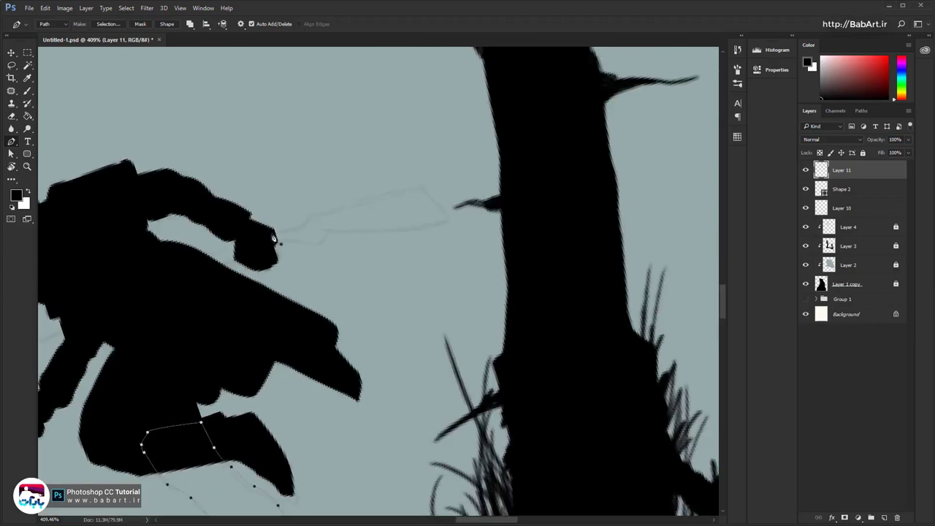
Trace the rifle's stock from the rear hand around the butt and back to the grip
left_click(263, 233)
left_click_drag(294, 232, 305, 228)
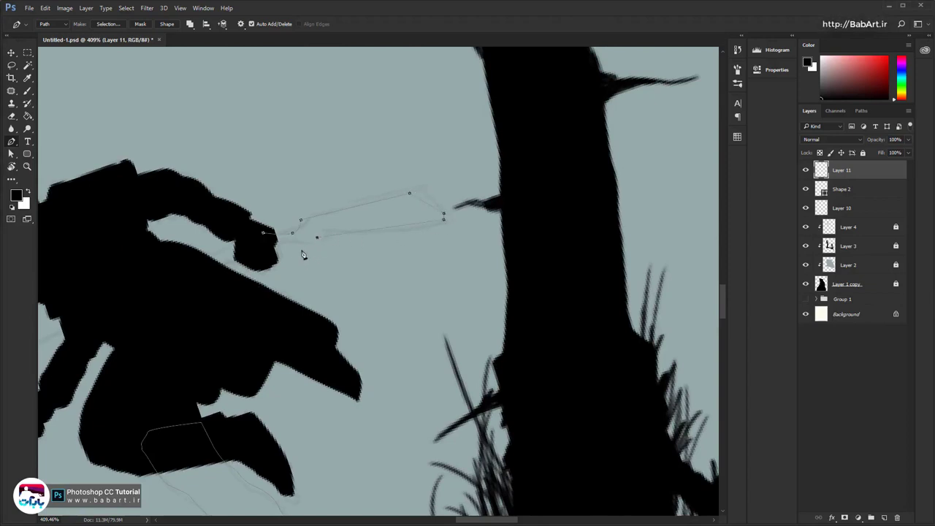
left_click_drag(311, 245, 307, 249)
left_click(302, 249)
left_click(284, 244)
left_click(262, 243)
Extend the rifle path across the body to the muzzle as a thin barrel and close it at the hand
left_click_drag(137, 325, 318, 263)
left_click(133, 319)
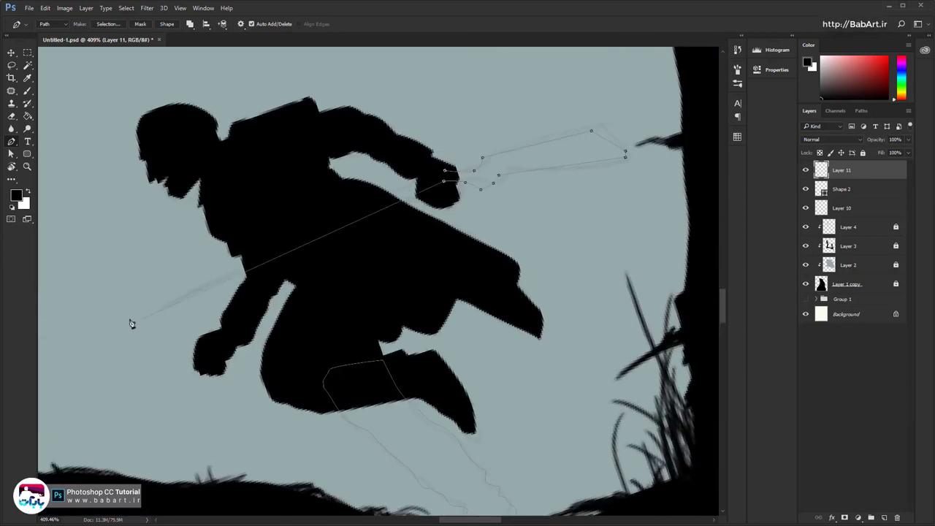
left_click(444, 173)
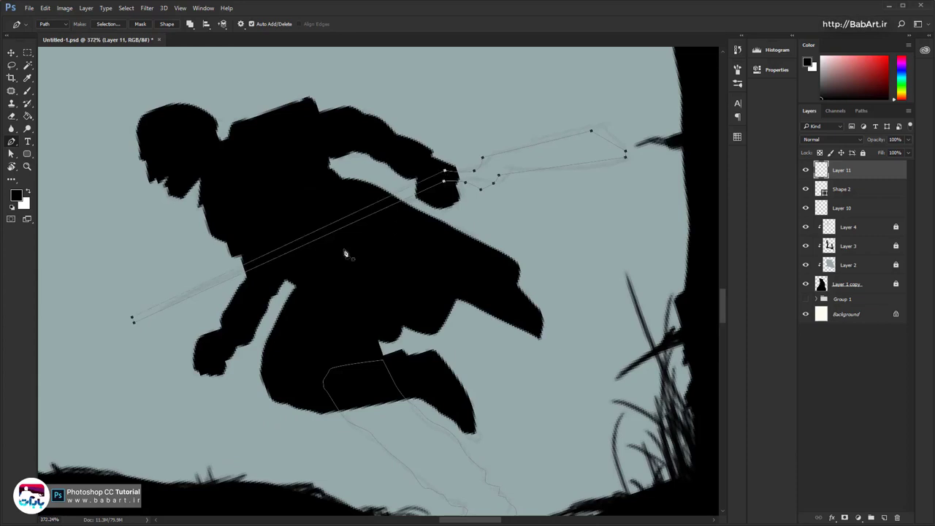
Reset the canvas rotation and convert the supporting leg and rifle paths into a black filled shape
scroll(345, 255, "down", 4)
left_click_drag(432, 253, 326, 193)
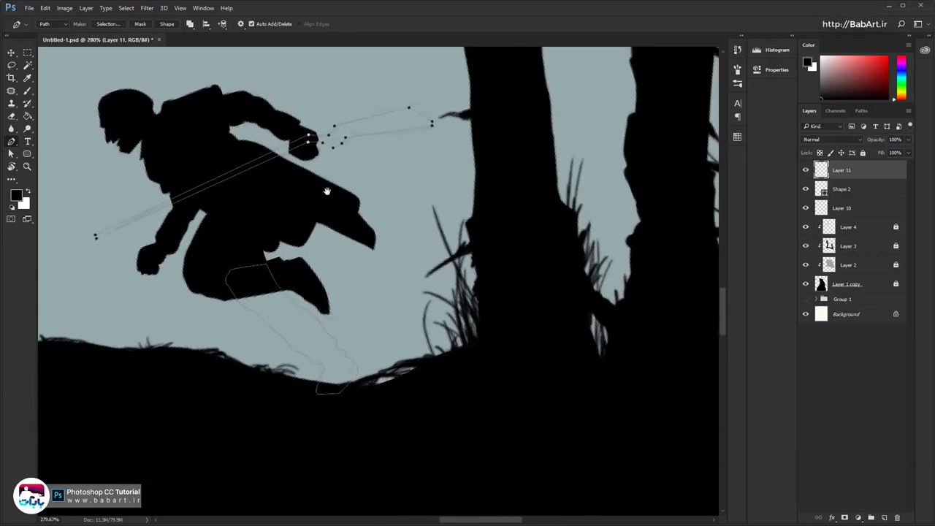
left_click_drag(459, 74, 122, 481)
key("r")
left_click(123, 27)
key("p")
scroll(367, 235, "down", 4)
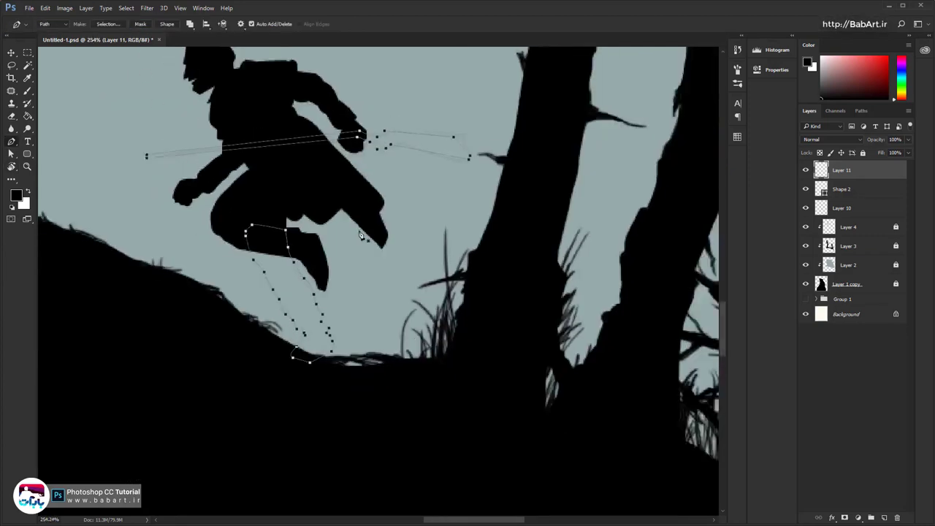
left_click_drag(308, 236, 273, 309)
left_click_drag(462, 136, 128, 452)
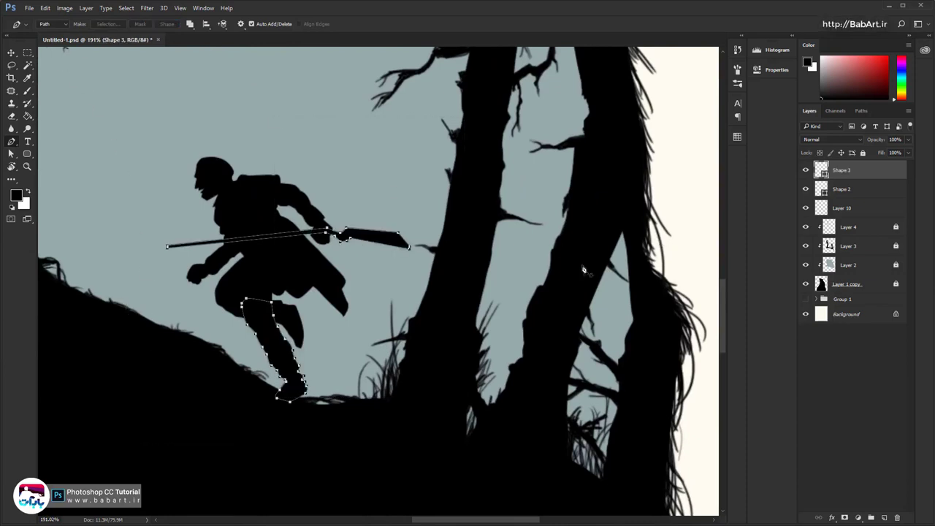
Select the Shape 3 and Shape 2 layers together and merge them into one shape layer
left_click(869, 192, "shift")
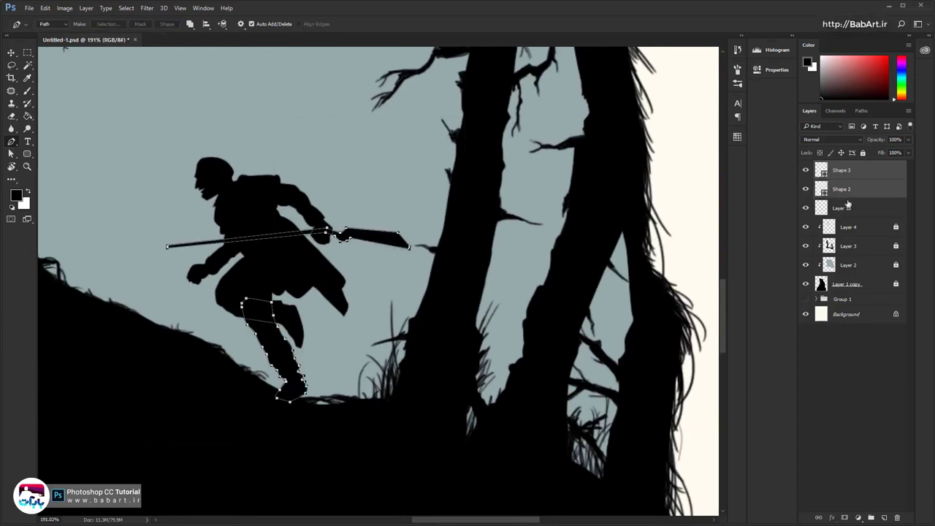
left_click_drag(458, 84, 98, 457)
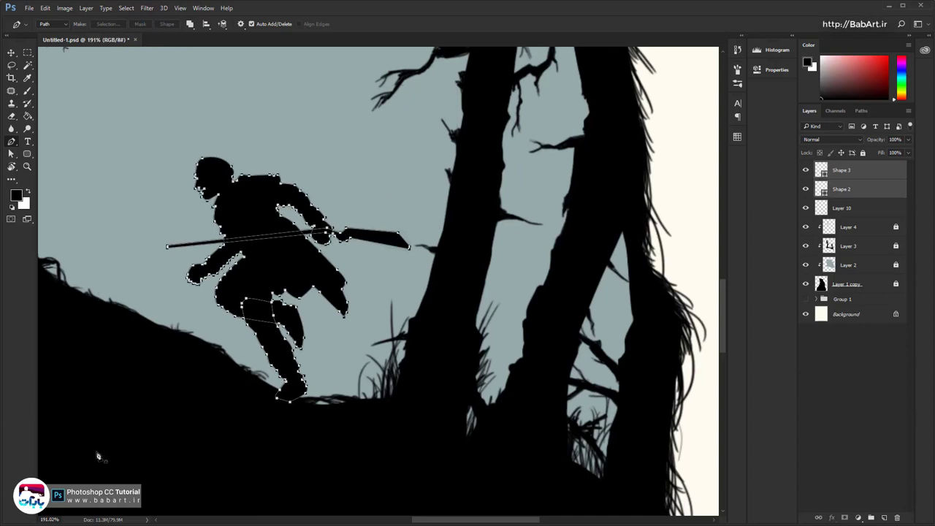
left_click(166, 26)
right_click(860, 171)
left_click(844, 470)
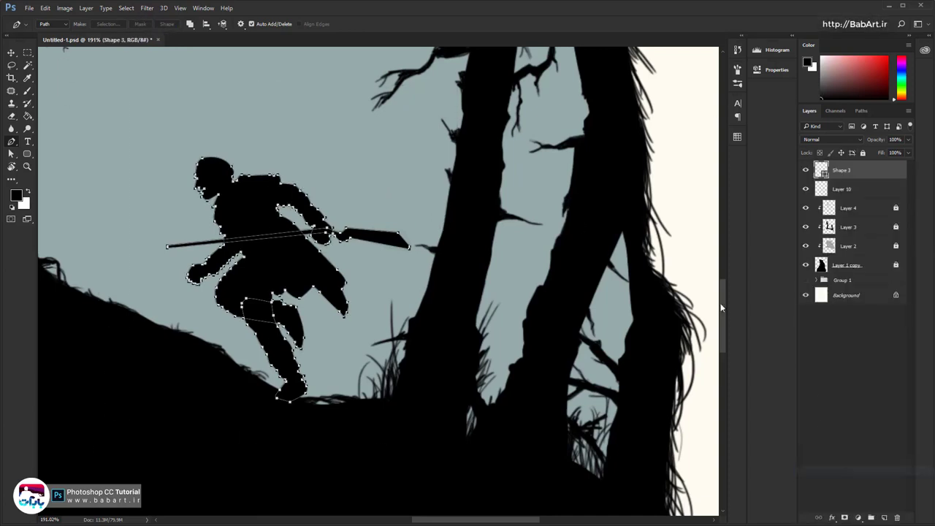
Merge the overlapping components of the soldier's vector shape into a single outline
left_click(190, 23)
left_click(208, 87)
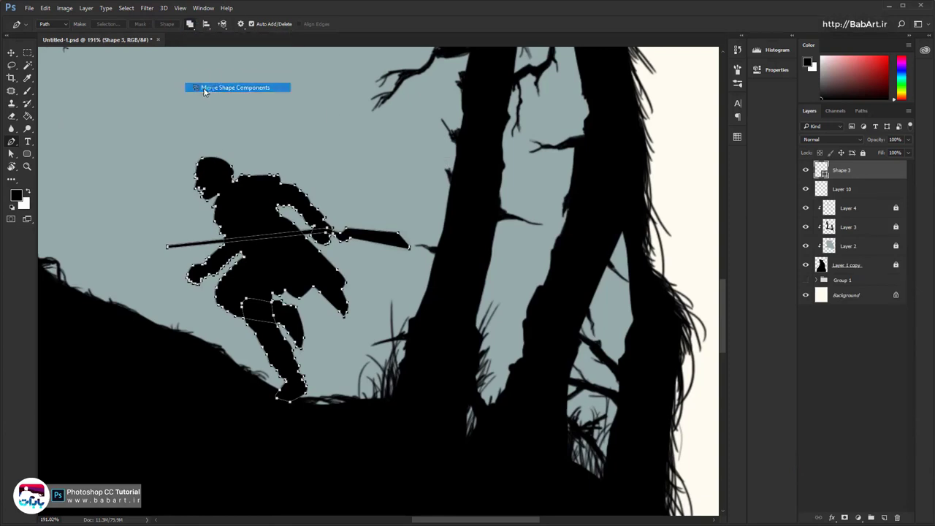
scroll(252, 271, "up", 2)
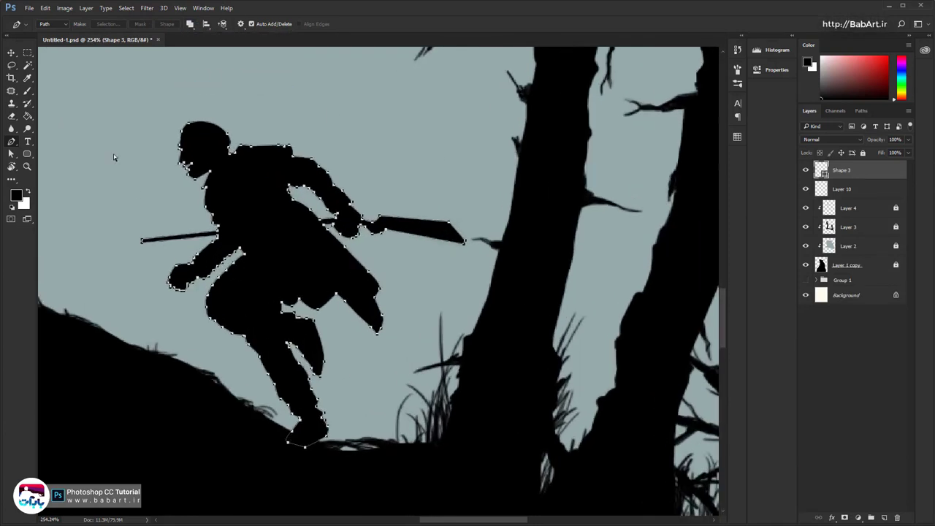
Examine the soldier silhouette from the head and rifle down to the legs for contour flaws
scroll(280, 369, "down", 3)
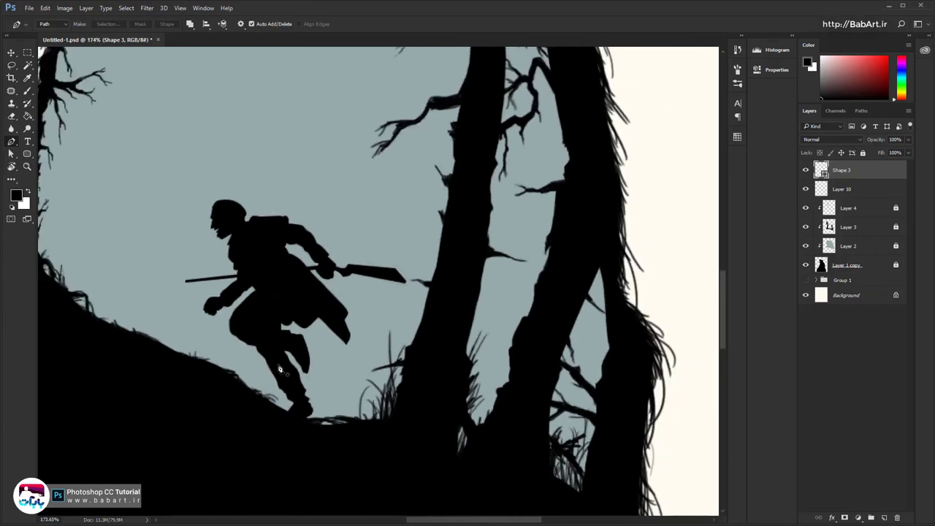
scroll(279, 368, "down", 1)
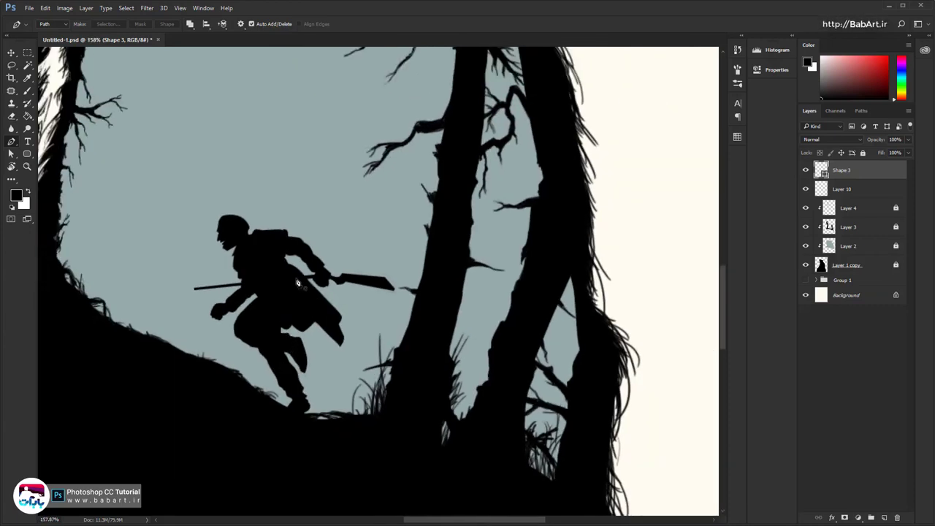
scroll(298, 283, "up", 4)
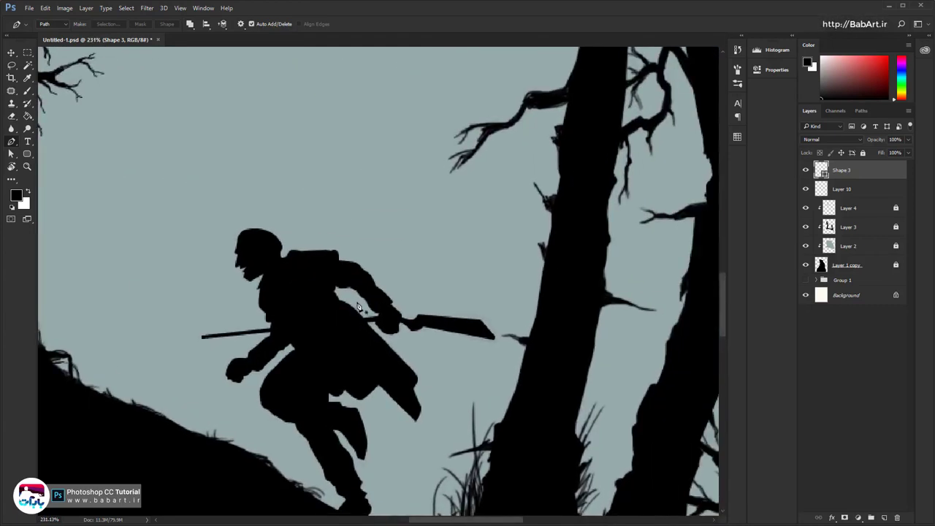
scroll(358, 307, "up", 3)
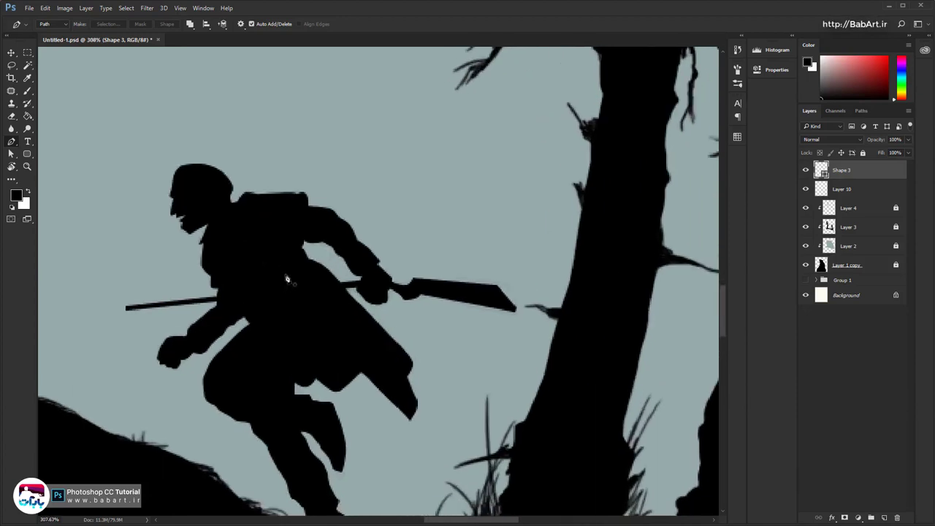
scroll(287, 278, "up", 1)
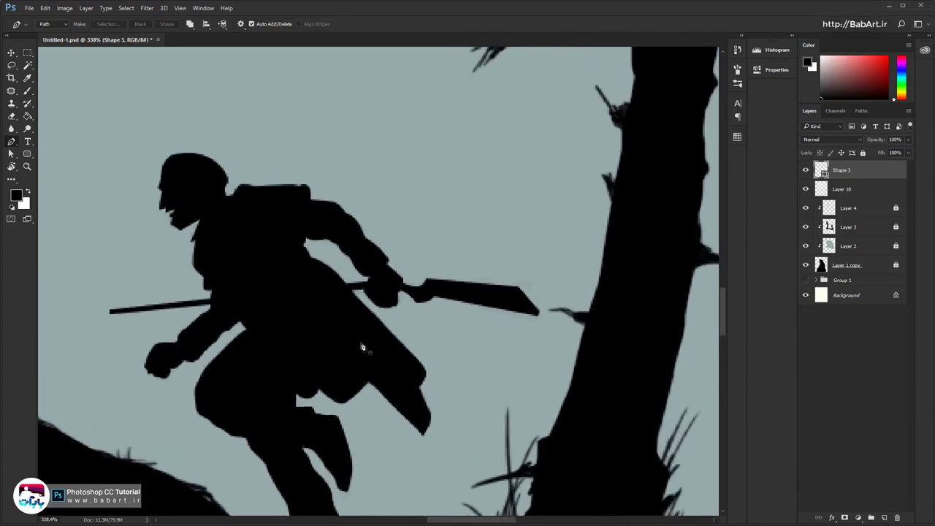
left_click_drag(302, 356, 378, 264)
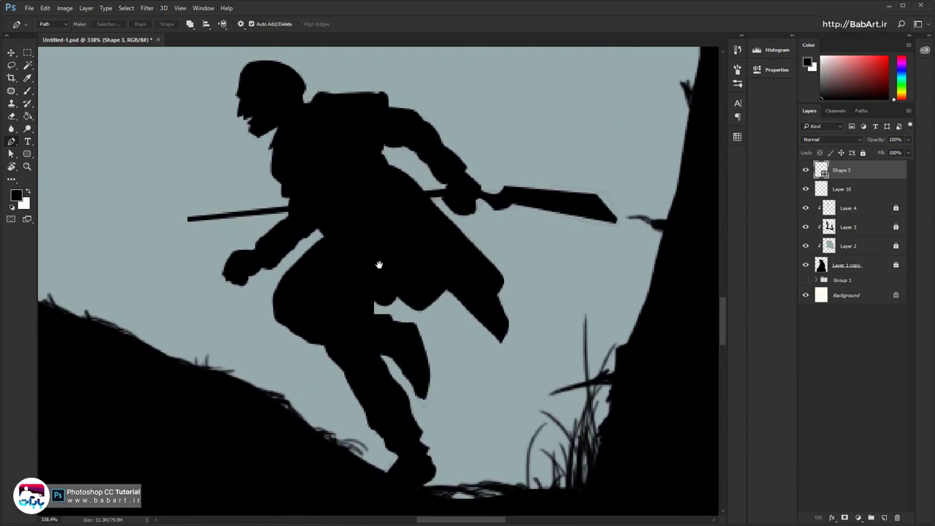
scroll(402, 401, "up", 3)
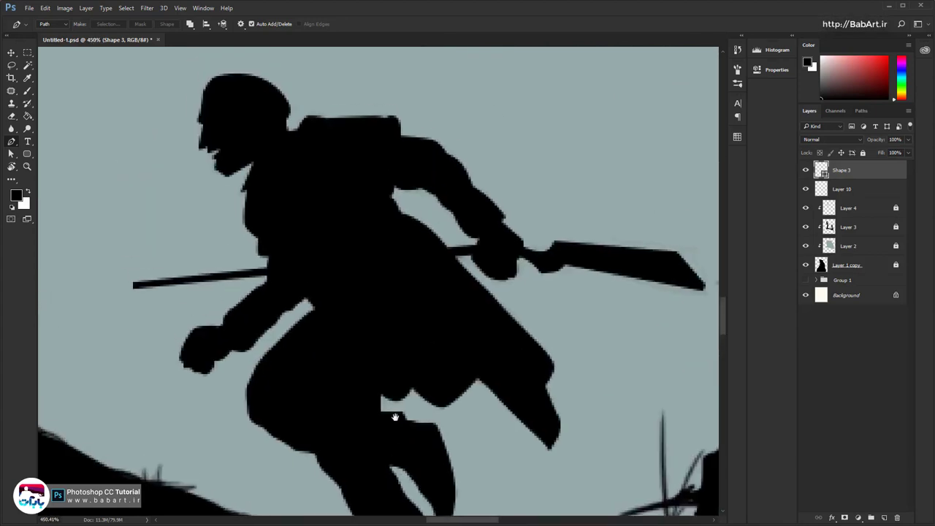
scroll(382, 323, "down", 4)
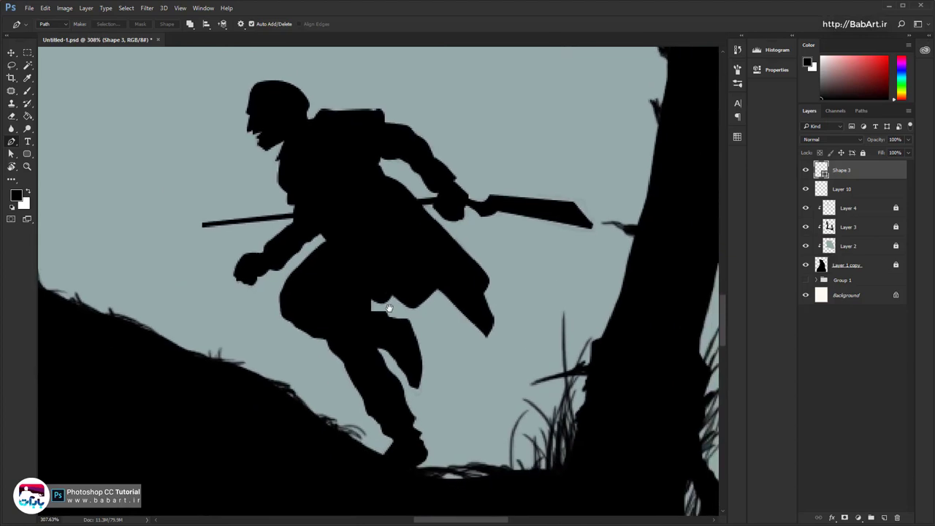
left_click_drag(350, 213, 333, 271)
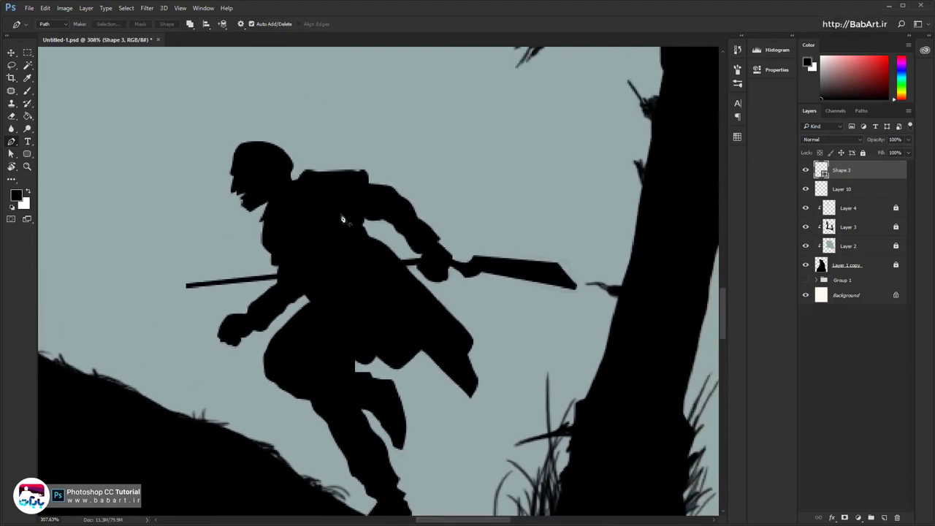
Move the anchor point at the upper rear corner of the soldier's backpack to reshape that corner
scroll(359, 181, "up", 2)
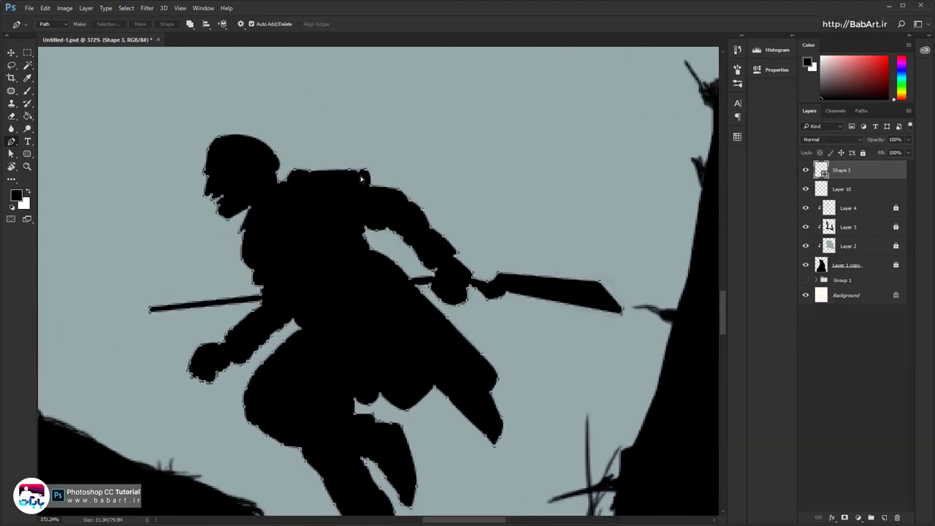
mouse_move(361, 175)
left_mouse_down()
mouse_move(371, 187)
mouse_move(368, 172)
left_mouse_up()
Adjust the outline beneath the rear hand and draw a small filled pen shape in the gap under the rifle
scroll(365, 248, "up", 3)
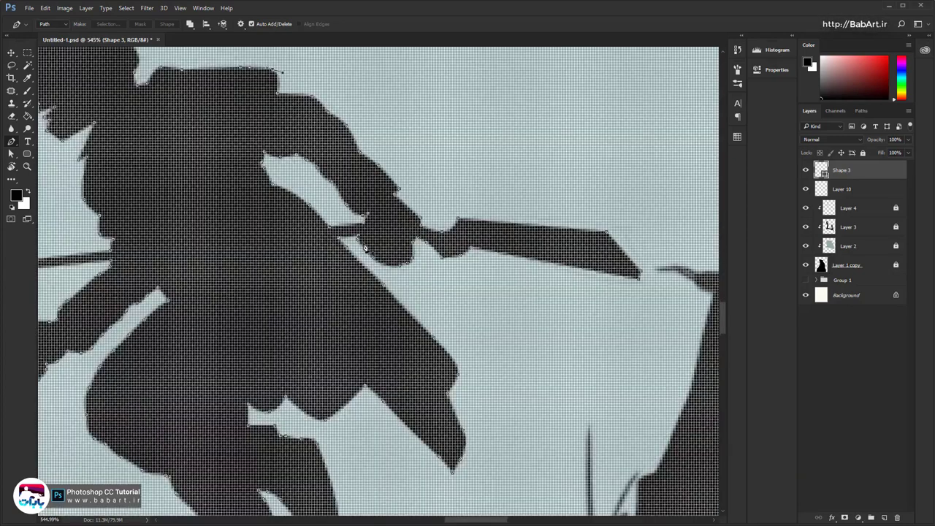
scroll(366, 248, "up", 1)
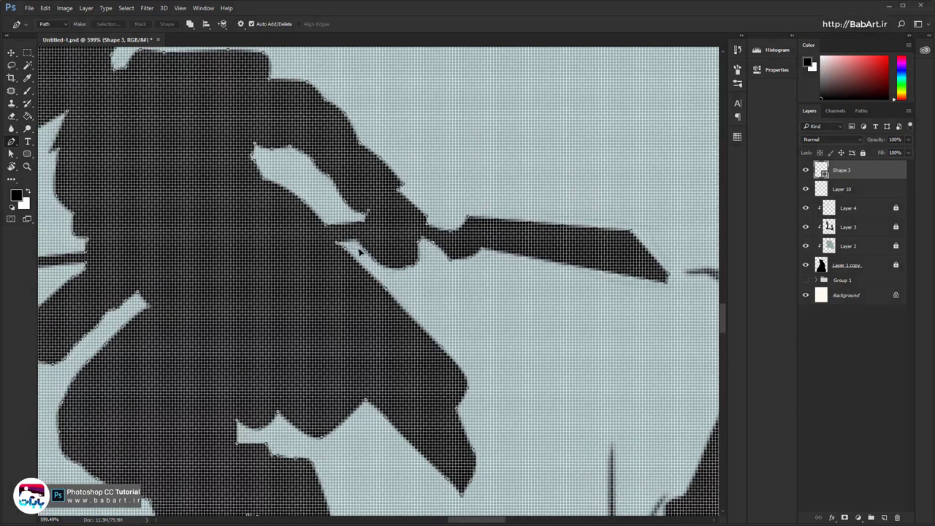
scroll(367, 254, "up", 1)
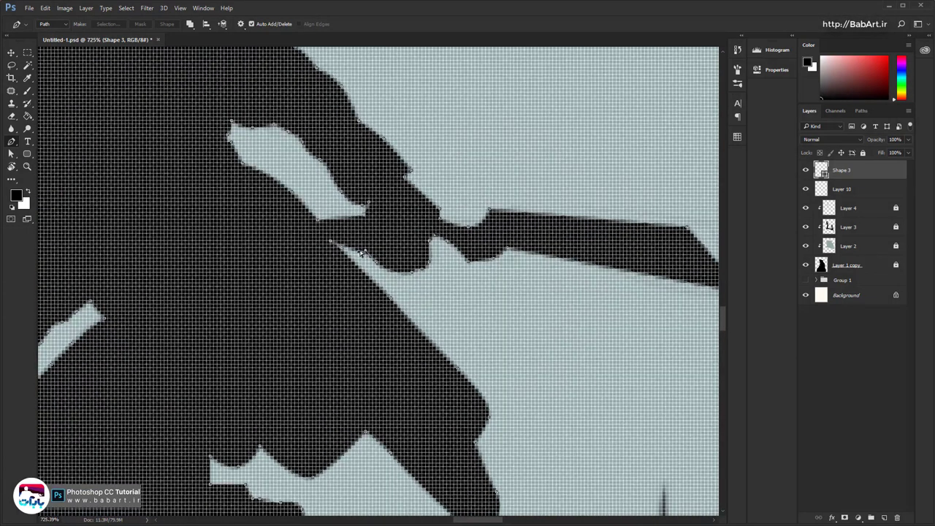
left_click(346, 257, "ctrl")
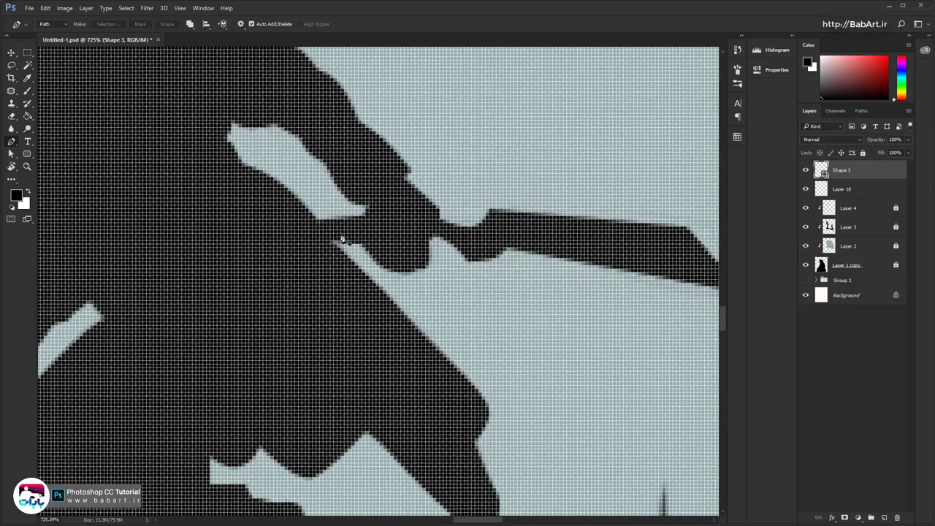
left_click(340, 234)
left_click_drag(354, 260, 360, 264)
left_click(167, 24)
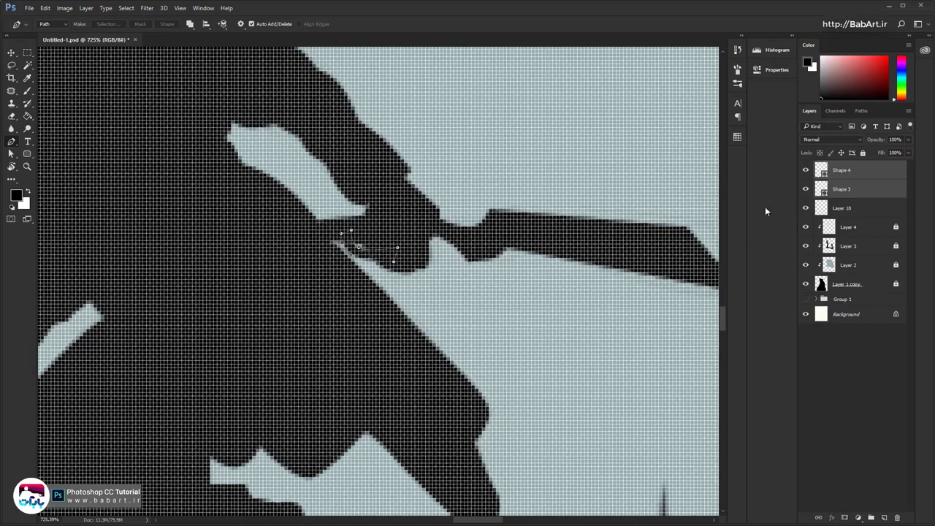
Merge the small hand shape with the soldier's shape layer and combine their components into one outline
key("ctrl+e")
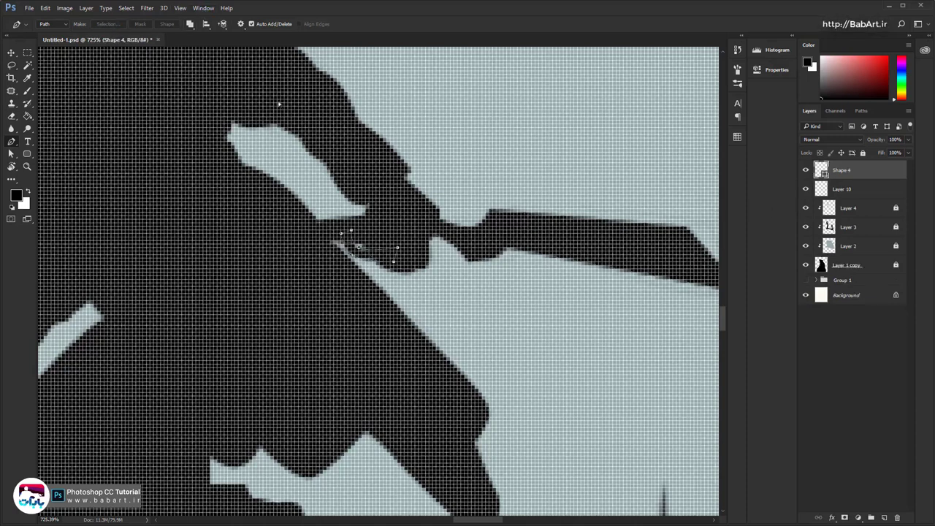
left_click(222, 25)
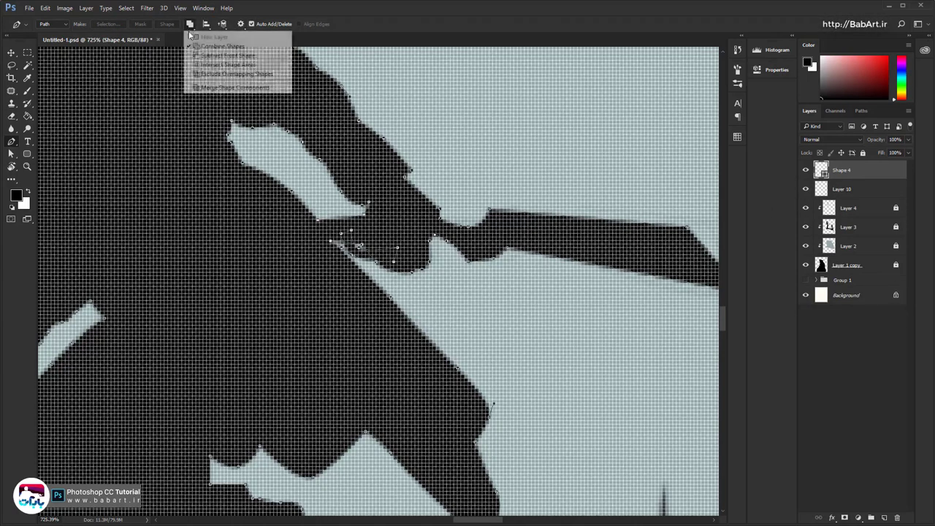
left_click(204, 87)
scroll(361, 273, "down", 5)
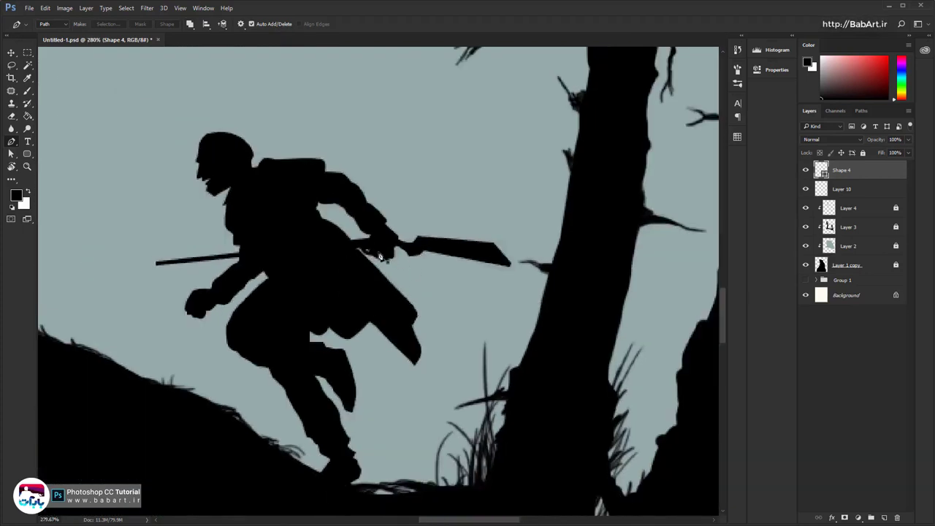
Refine the anchor points of the silhouette between the soldier's rear hand and the rifle grip
scroll(398, 262, "up", 3)
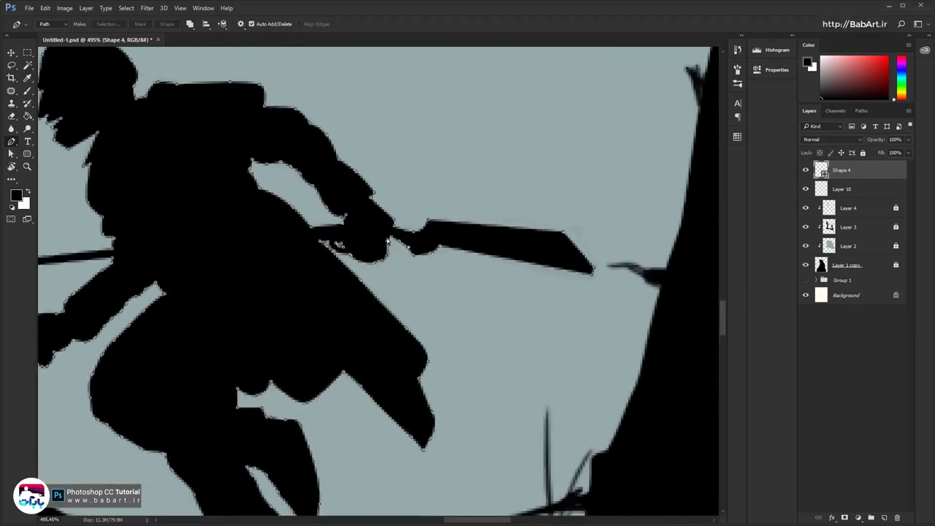
scroll(388, 240, "up", 3)
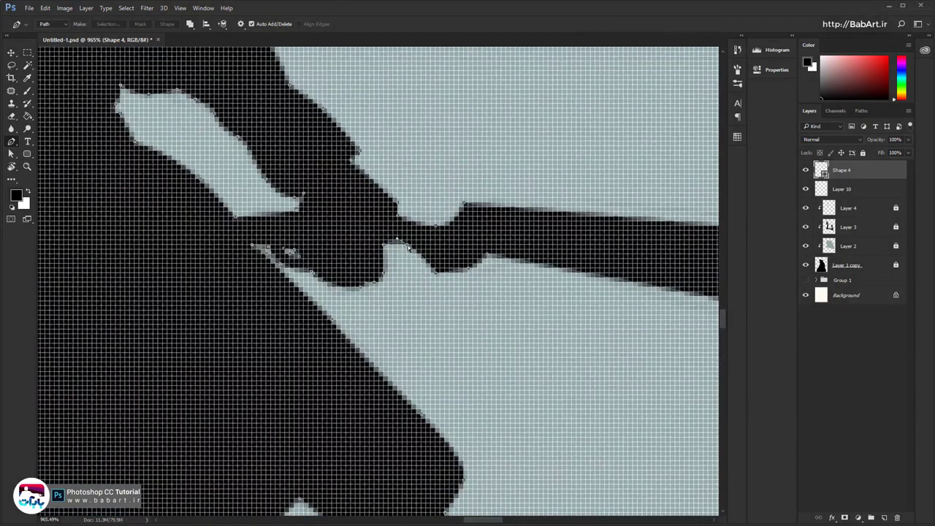
left_click_drag(408, 246, 467, 324)
mouse_move(407, 320)
left_mouse_down()
mouse_move(460, 307)
mouse_move(414, 309)
left_mouse_up()
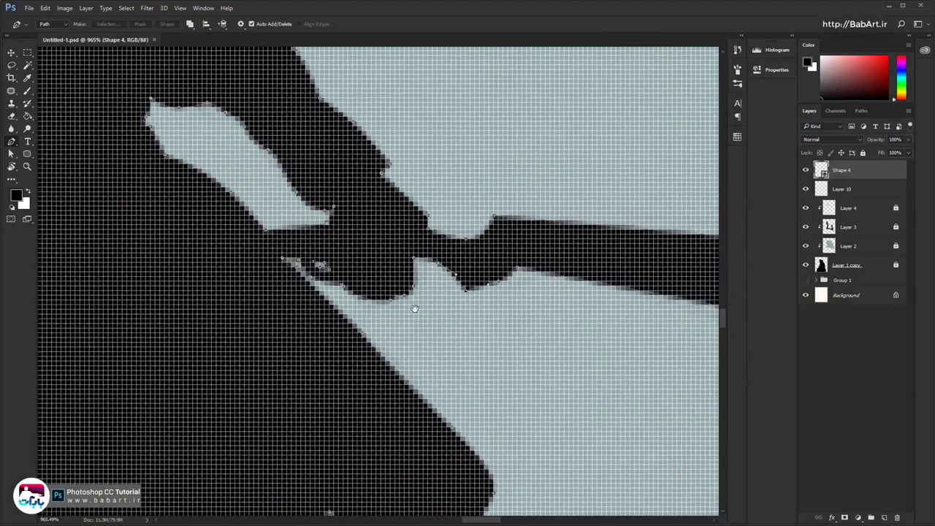
scroll(423, 303, "down", 4, "alt")
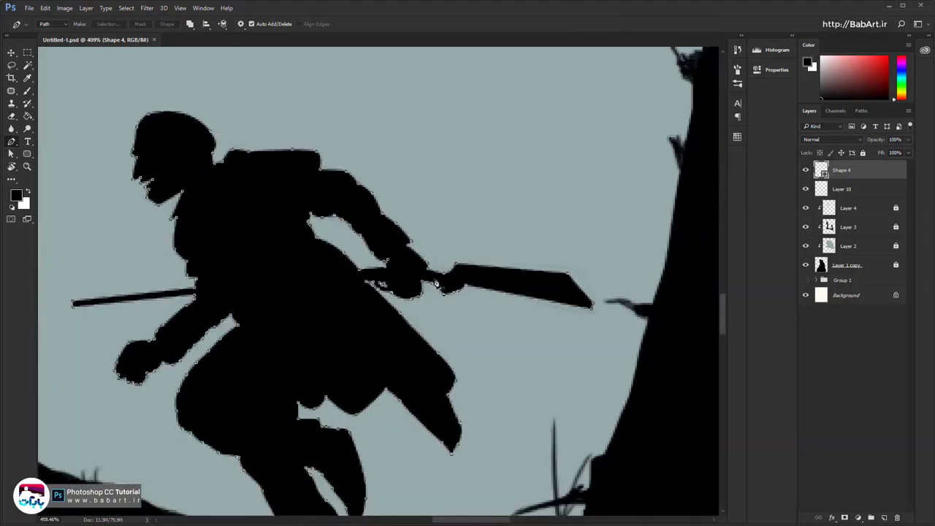
scroll(436, 283, "up", 3, "alt")
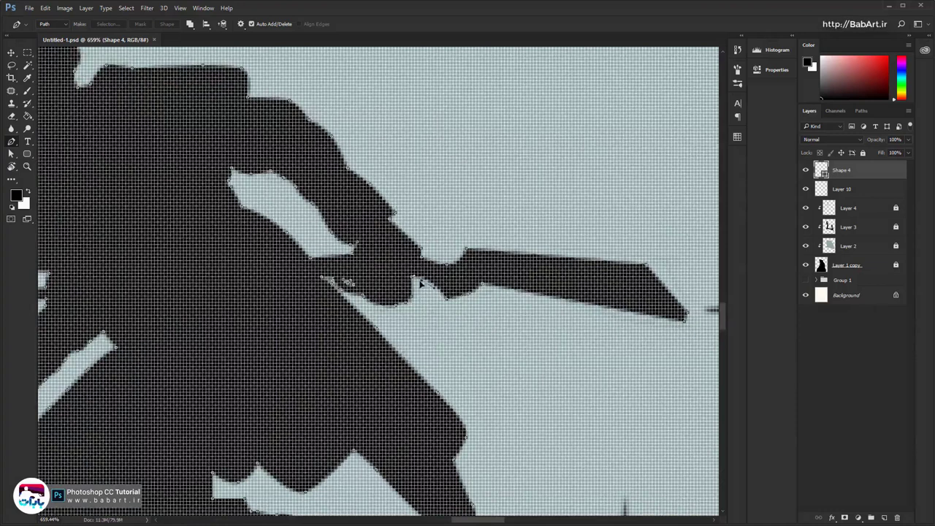
left_click_drag(420, 282, 429, 284)
left_click(443, 263)
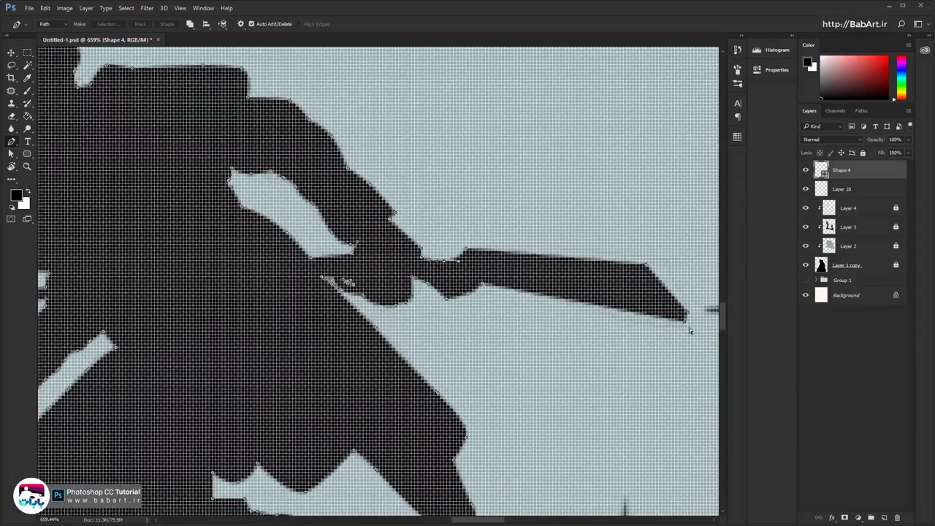
Extend the lower corner of the rifle stock downward and curve its butt edge inward
mouse_move(687, 326)
left_mouse_down()
mouse_move(684, 339)
mouse_move(689, 329)
left_mouse_up()
left_click(488, 290)
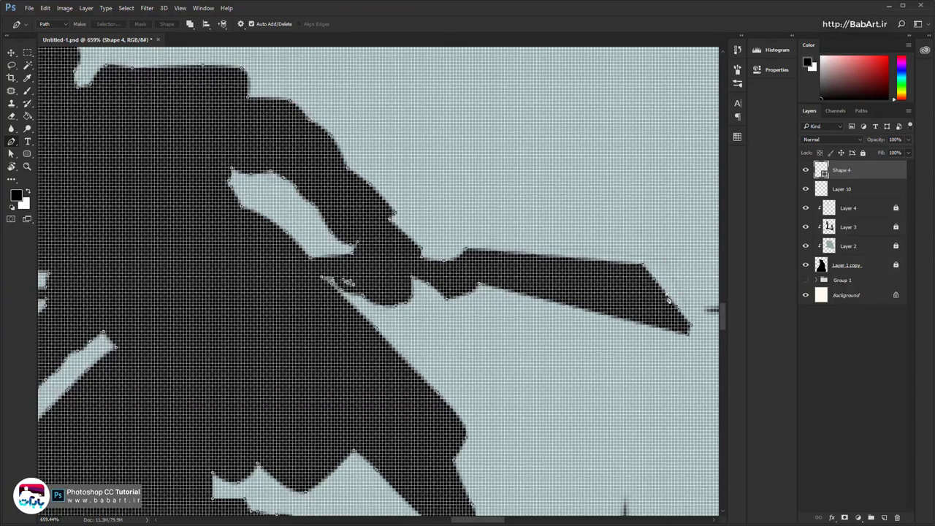
scroll(638, 315, "down", 3)
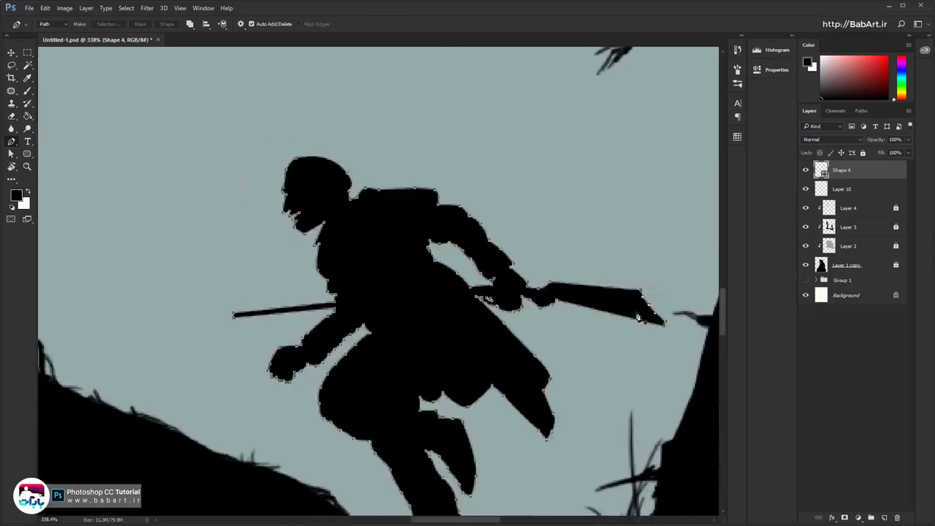
scroll(638, 317, "down", 3)
key("Return")
Hide Layer 10 and delete it from the document
scroll(628, 321, "down", 4)
scroll(618, 304, "up", 2)
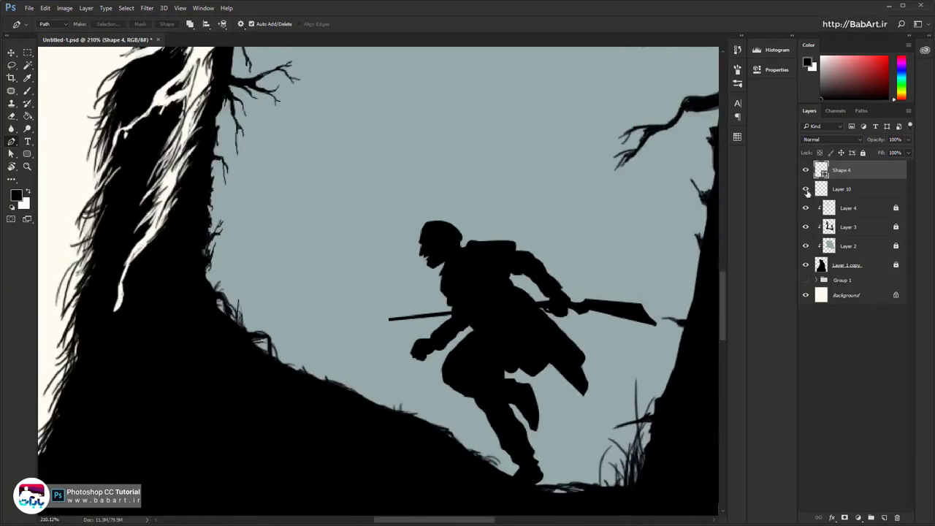
left_click(805, 189)
left_click_drag(854, 191, 897, 517)
Refine the anchor points along the soldier's collar and the front edge of the coat
scroll(442, 272, "up", 2)
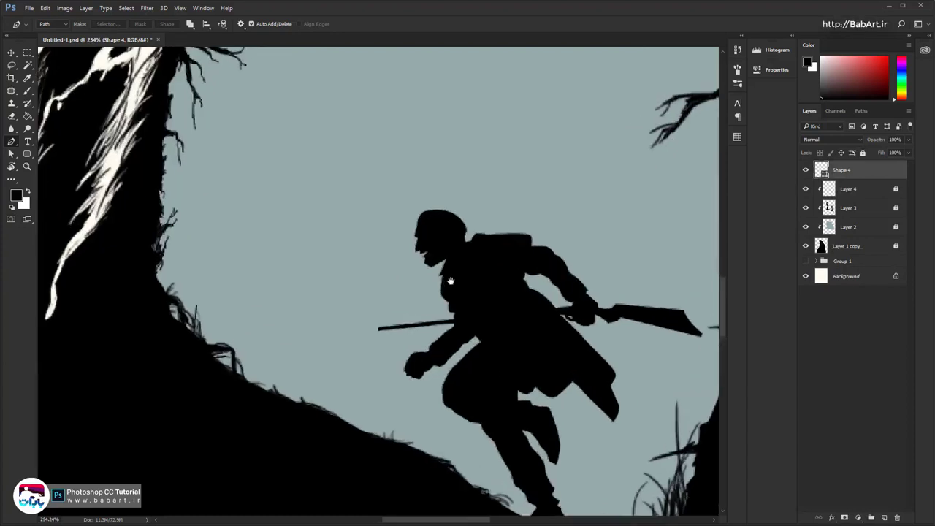
left_click_drag(449, 278, 264, 274)
scroll(238, 275, "up", 3)
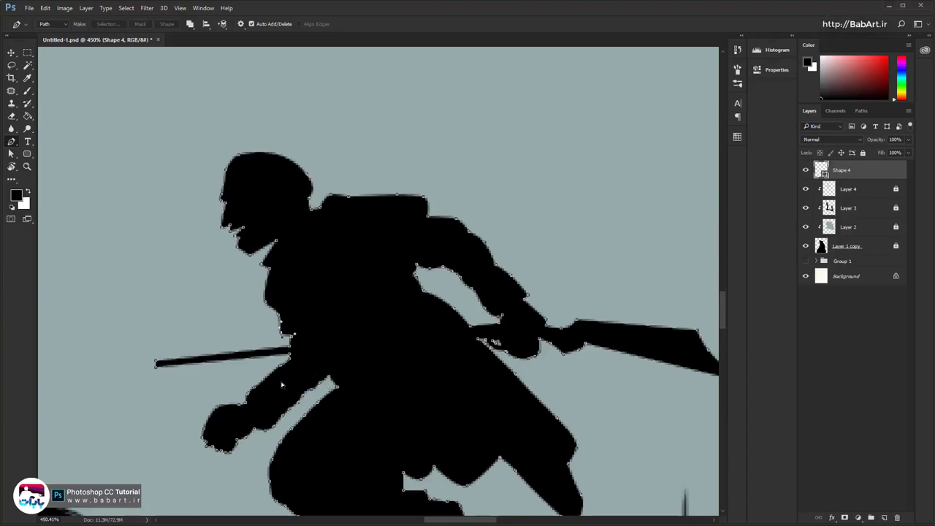
Reshape the top of the soldier's front wrist by moving anchor points to form a sharp cuff step above the fist
scroll(282, 384, "down", 3)
left_click_drag(319, 371, 246, 302)
scroll(167, 371, "up", 3)
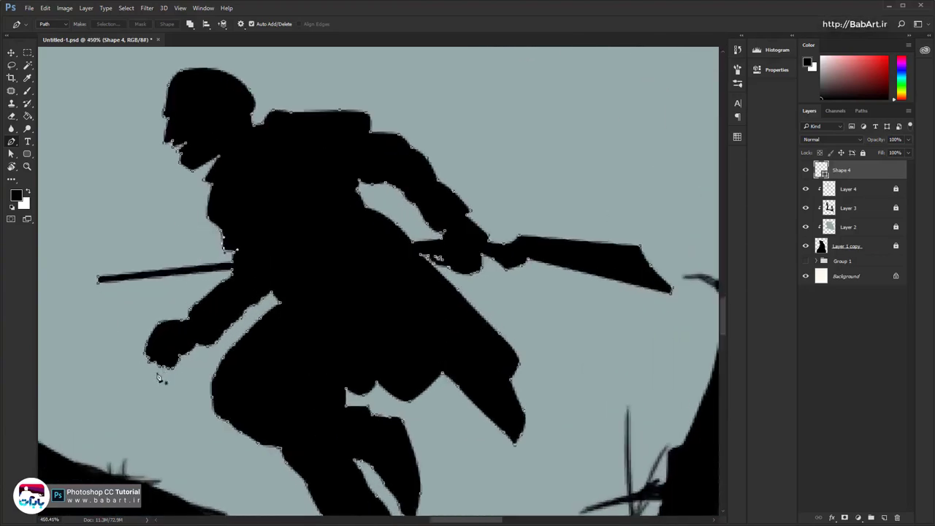
scroll(159, 377, "up", 2)
left_click_drag(177, 355, 292, 355)
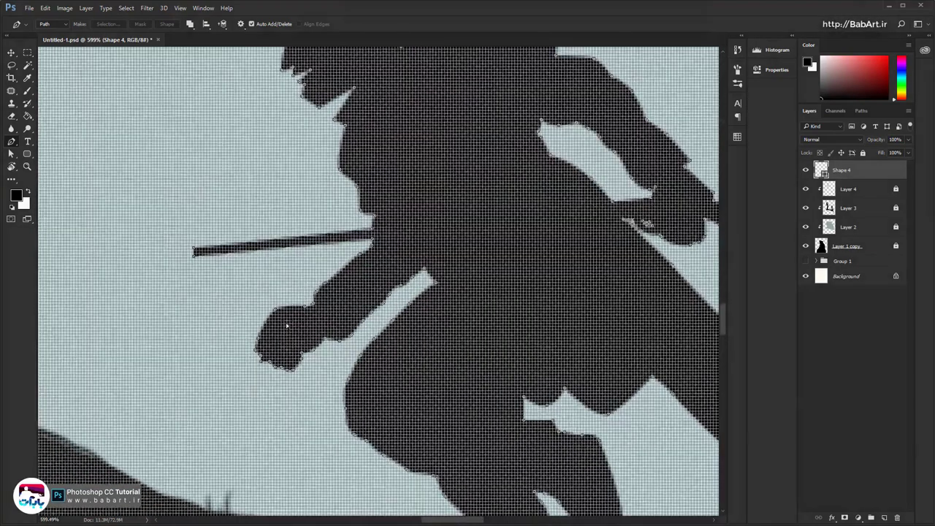
scroll(286, 325, "up", 1)
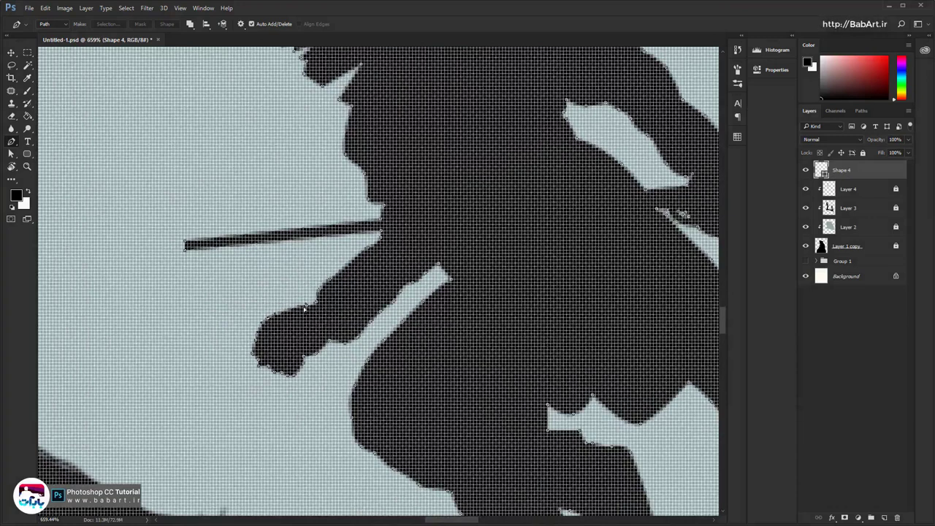
left_click(307, 307)
mouse_move(307, 308)
left_mouse_down()
mouse_move(316, 287)
mouse_move(295, 303)
left_mouse_up()
scroll(303, 320, "up", 1)
scroll(303, 321, "up", 2)
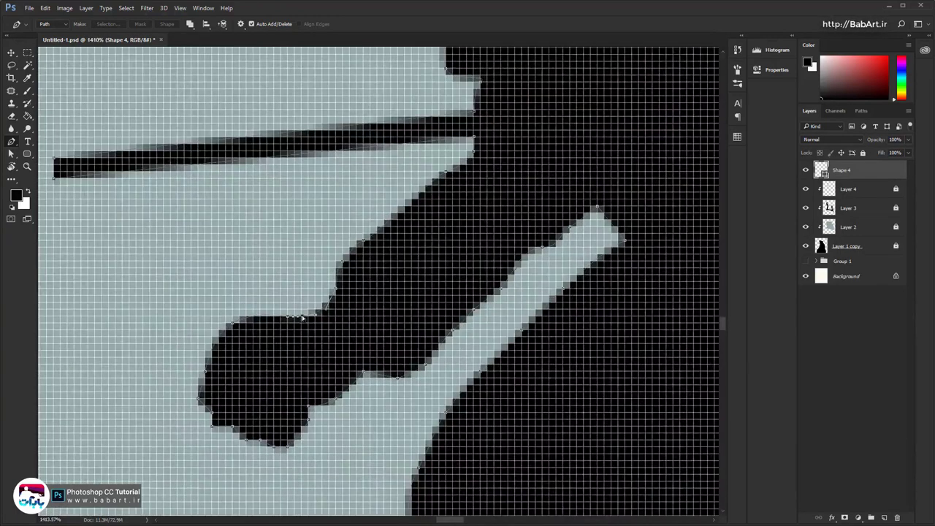
left_click_drag(315, 311, 316, 308)
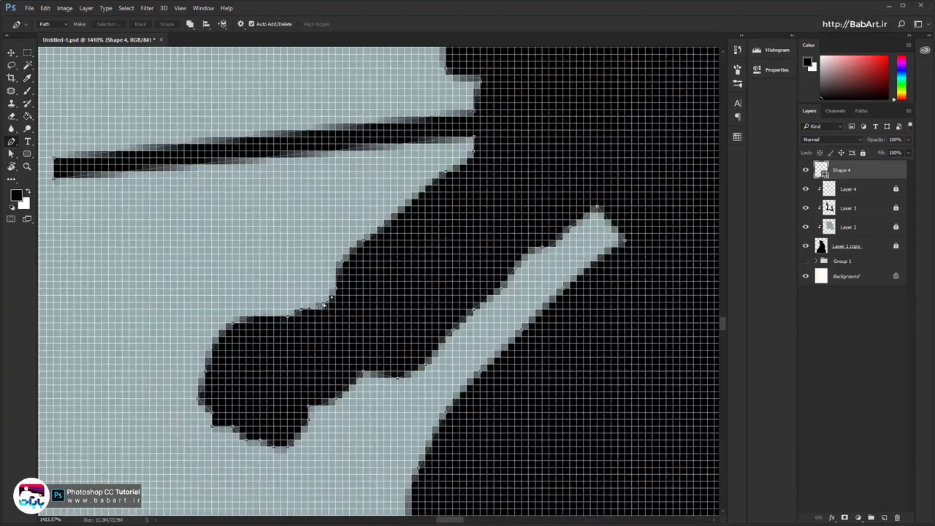
left_click(328, 303)
Straighten the upper edge of the front forearm between the cuff and the rifle barrel by adjusting its anchor point and curve
left_click(363, 239)
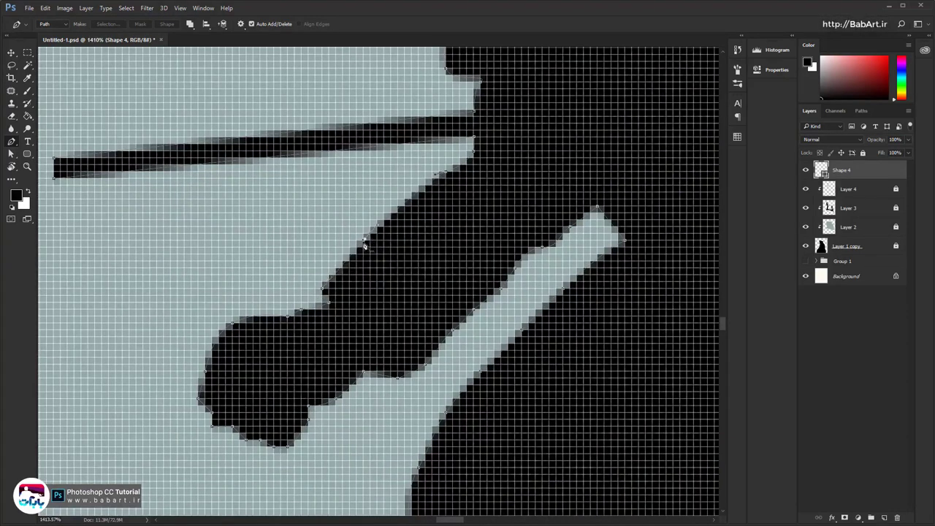
mouse_move(364, 240)
left_mouse_down()
mouse_move(384, 247)
mouse_move(373, 243)
left_mouse_up()
left_click(373, 245)
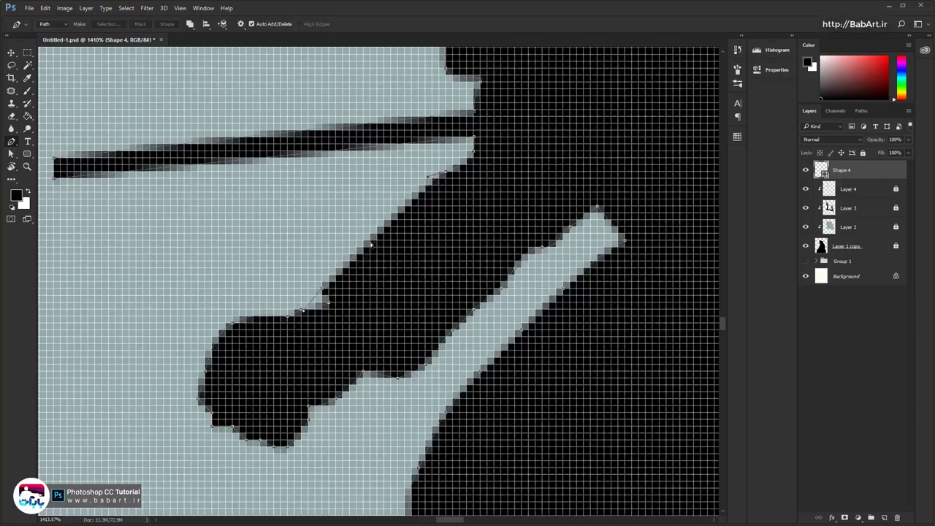
left_click_drag(329, 296, 328, 277)
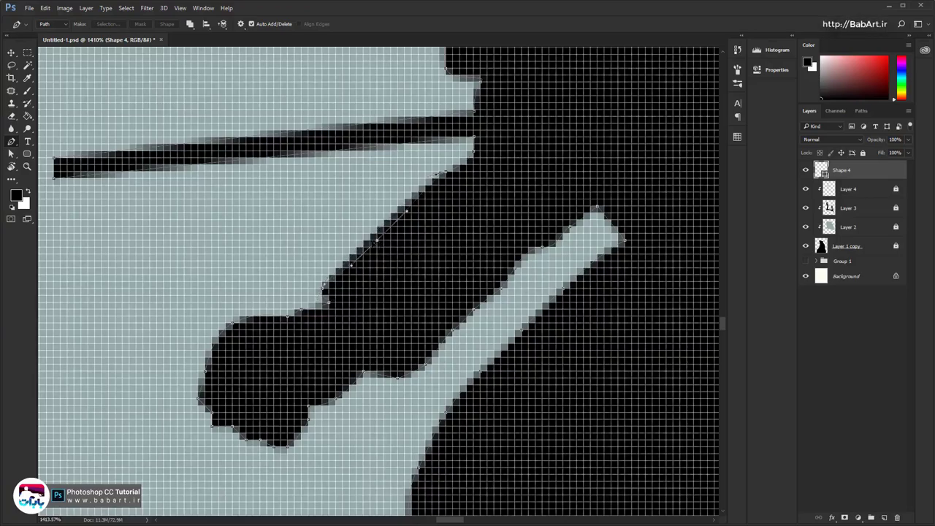
scroll(421, 253, "down", 3)
scroll(430, 248, "down", 3)
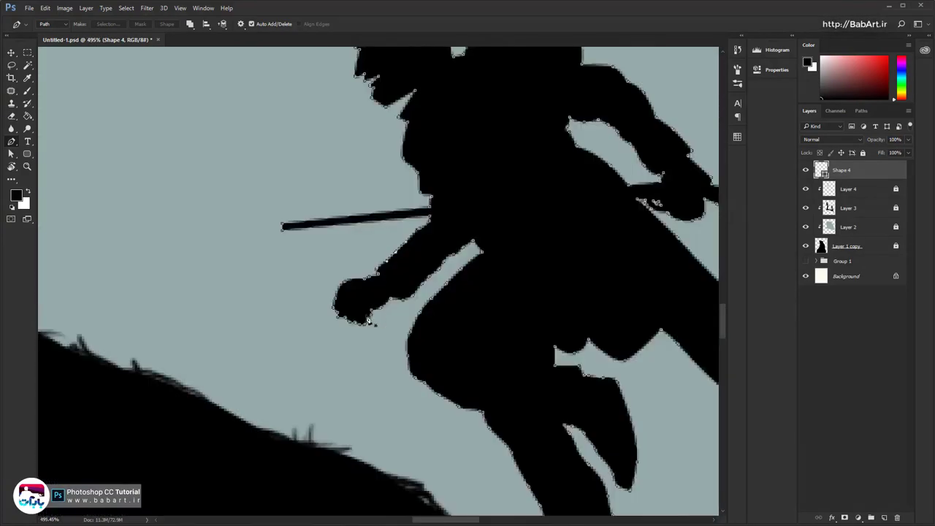
Carve a finger notch into the underside of the front fist and round the fingertip beside it
scroll(342, 324, "up", 2)
scroll(343, 324, "up", 6)
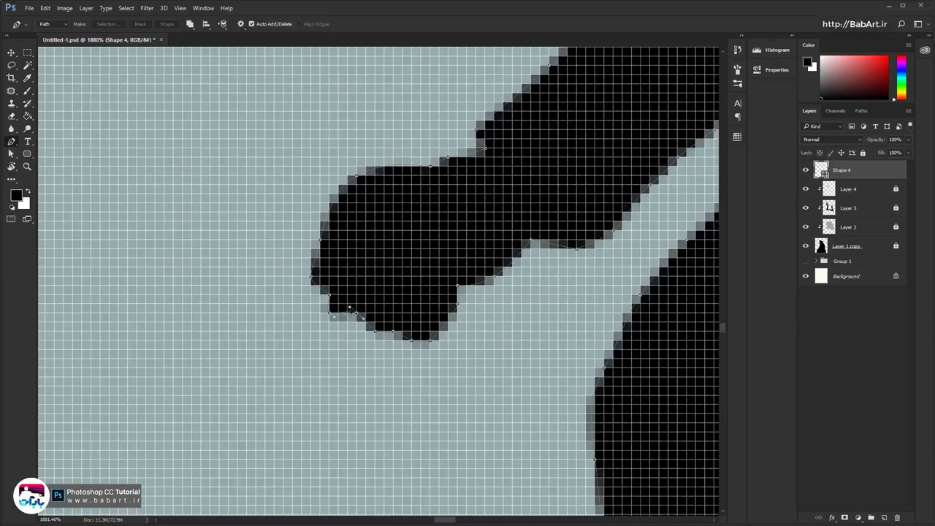
left_click_drag(375, 332, 396, 336)
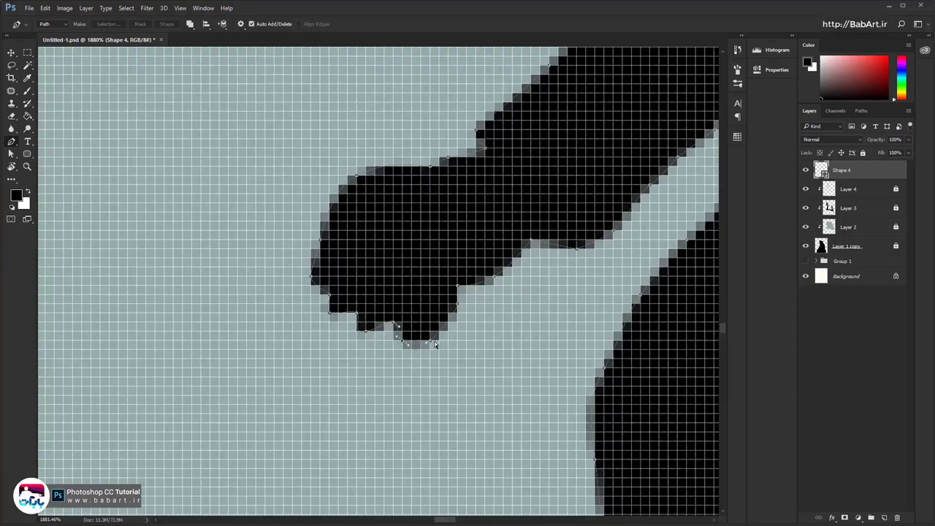
left_click_drag(430, 341, 421, 333)
left_click_drag(456, 307, 426, 341)
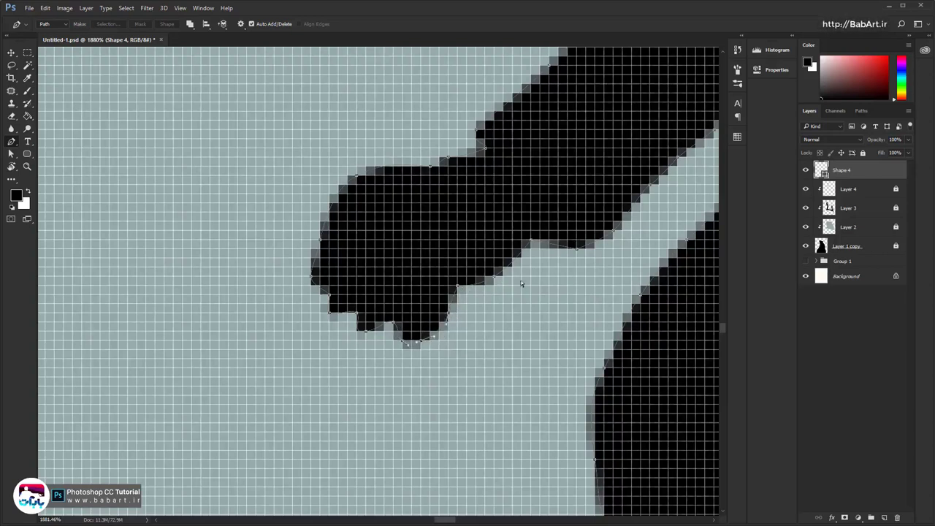
Smooth the underside of the front wrist and forearm by adjusting the anchor points along its lower edge
left_click_drag(494, 278, 503, 273)
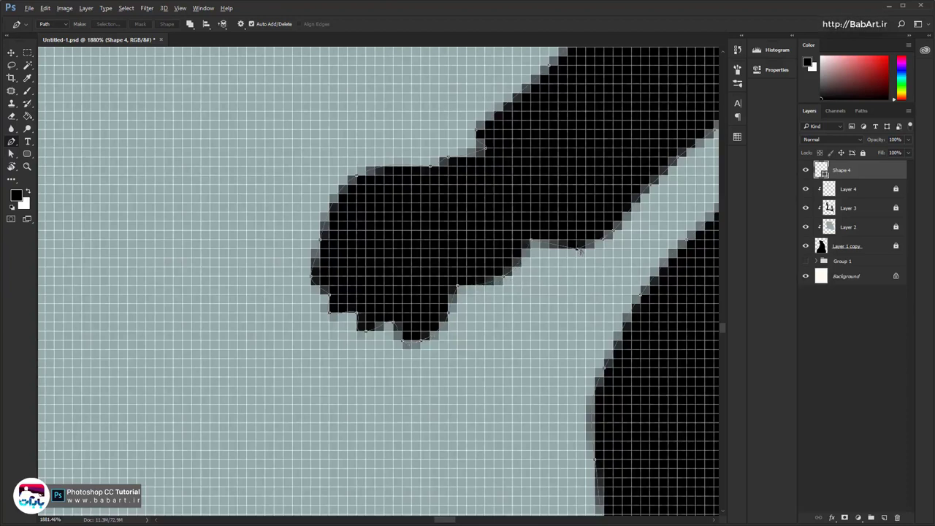
left_click_drag(577, 249, 282, 329)
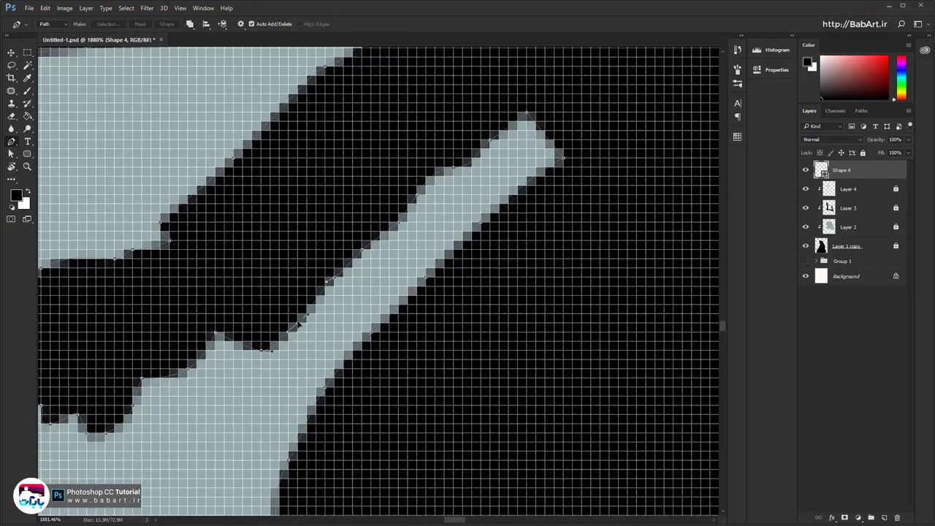
left_click_drag(295, 289, 342, 271)
left_click(336, 279)
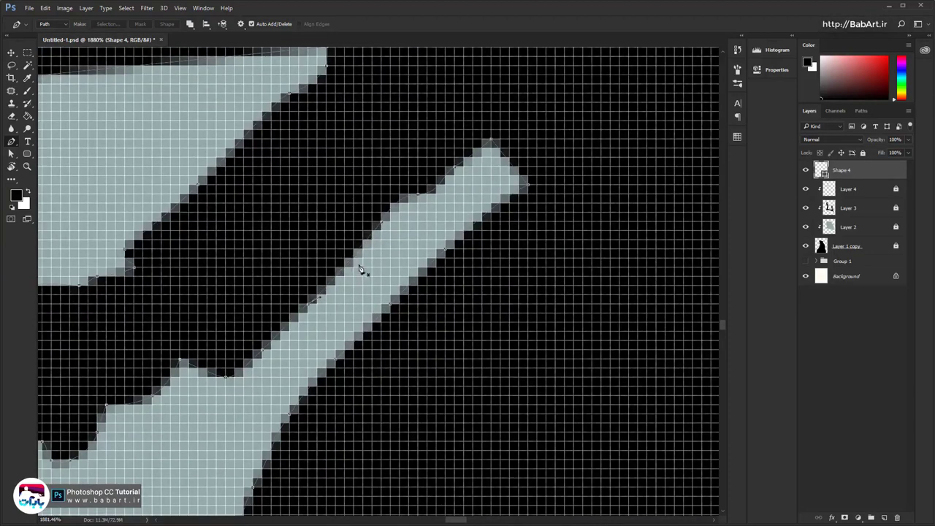
scroll(358, 266, "down", 8)
scroll(317, 311, "down", 5)
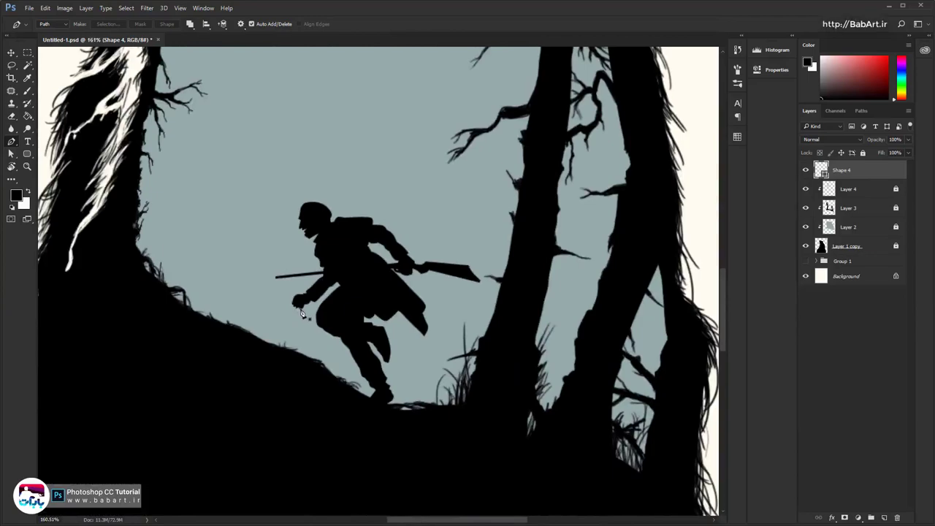
Refine the anchor points and curves of the fingers at the lower front corner of the front fist
scroll(301, 314, "up", 9)
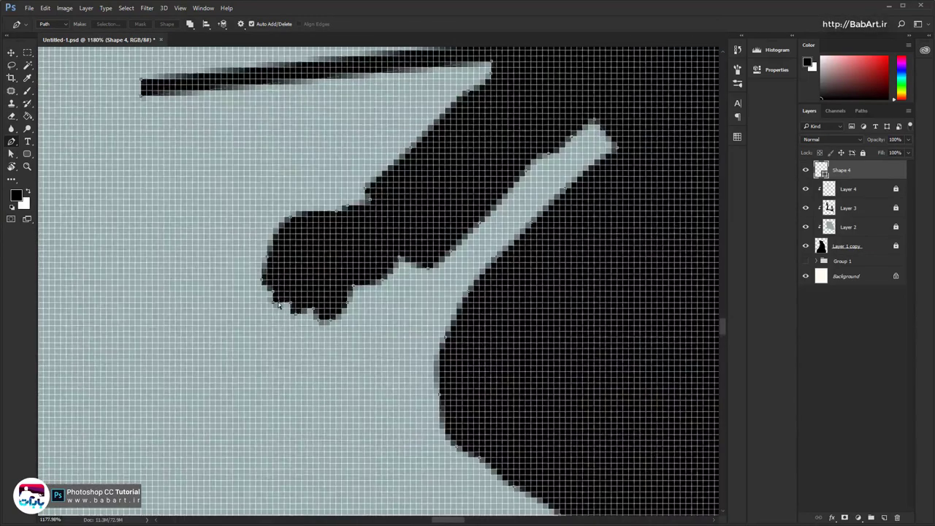
scroll(279, 306, "up", 4)
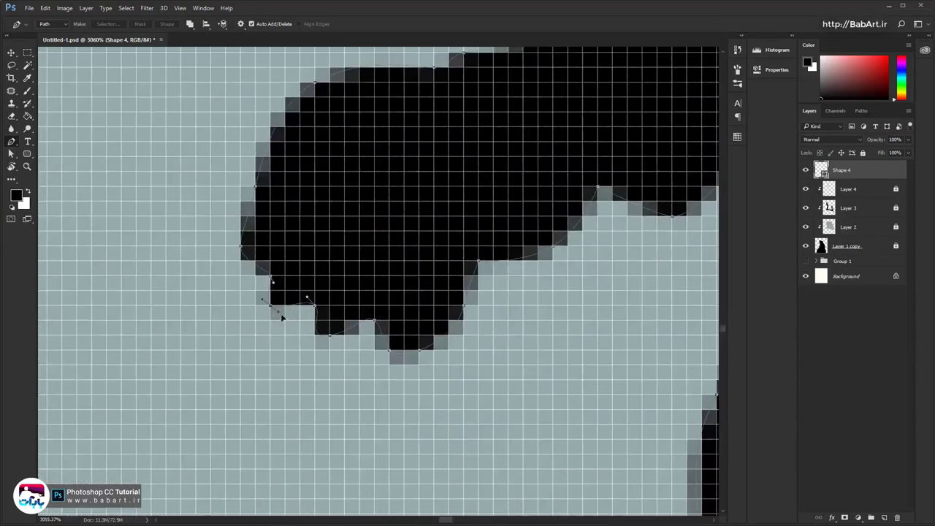
left_click_drag(281, 316, 341, 338)
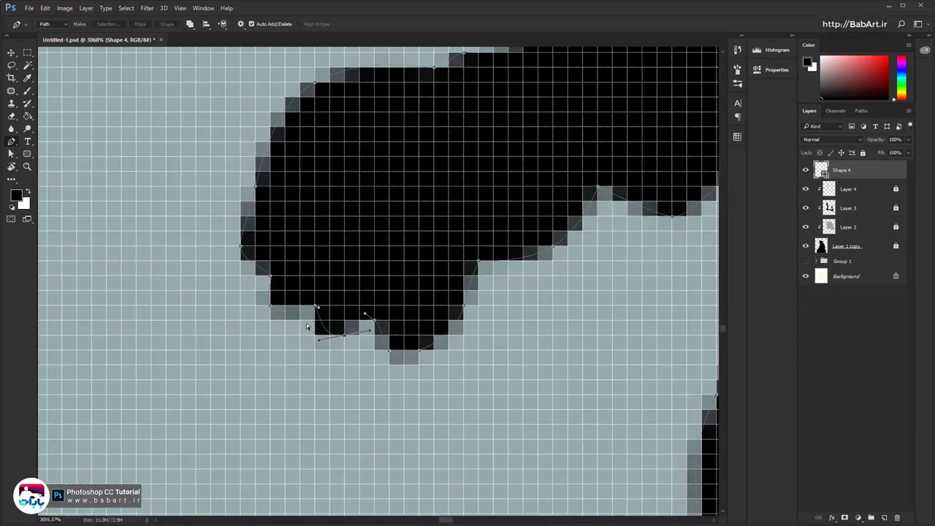
left_click_drag(271, 306, 279, 317)
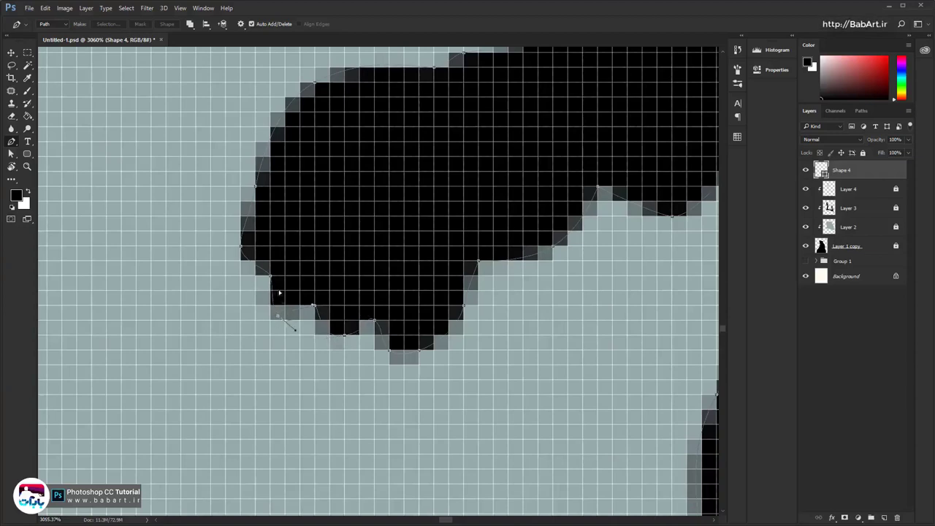
left_click(270, 277, "ctrl")
scroll(318, 305, "down", 8)
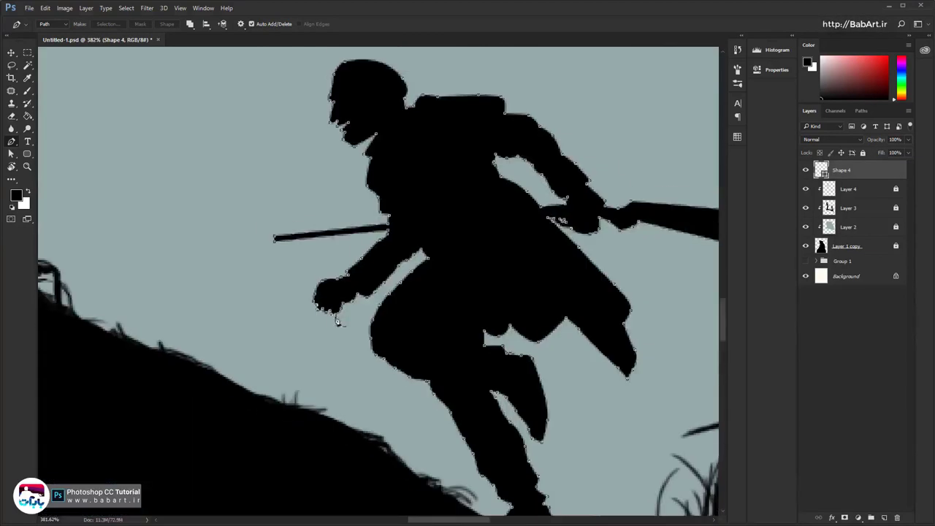
Round off the lower front corner of the front fist and soften the notches between its fingers
left_click(341, 347, "ctrl")
scroll(315, 321, "down", 2)
scroll(315, 321, "up", 8)
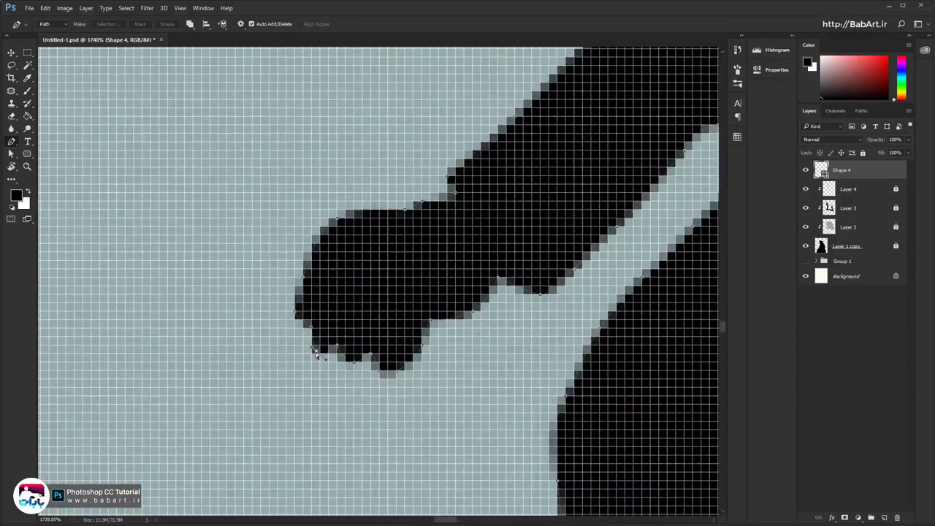
left_click_drag(314, 348, 376, 356)
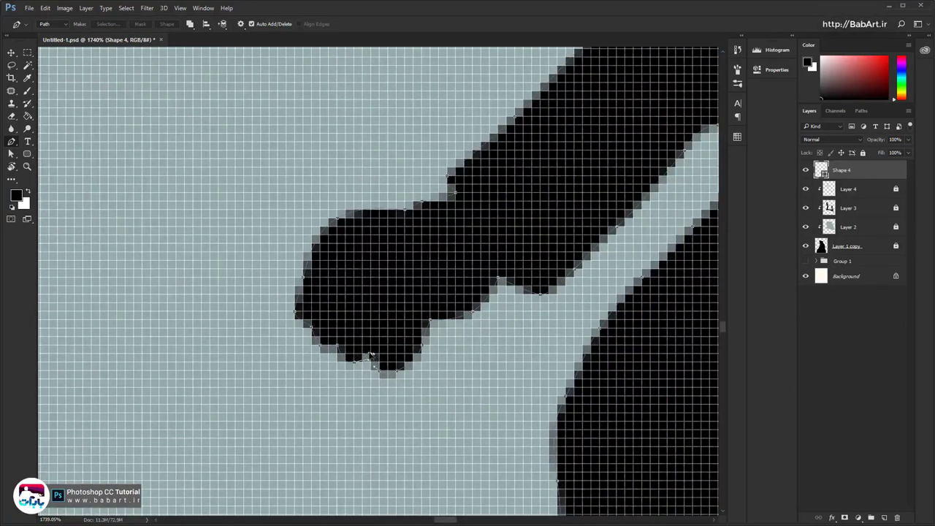
key("ctrl+0")
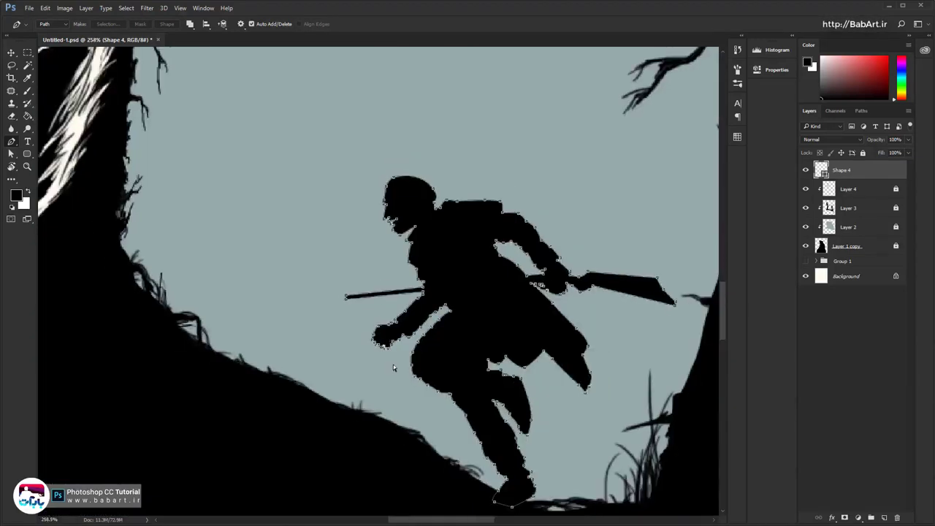
scroll(398, 350, "down", 7)
Reshape the underside of the rifle grip behind the rear hand by refining its anchor points and curves
left_click_drag(371, 352, 309, 394)
scroll(347, 358, "up", 5)
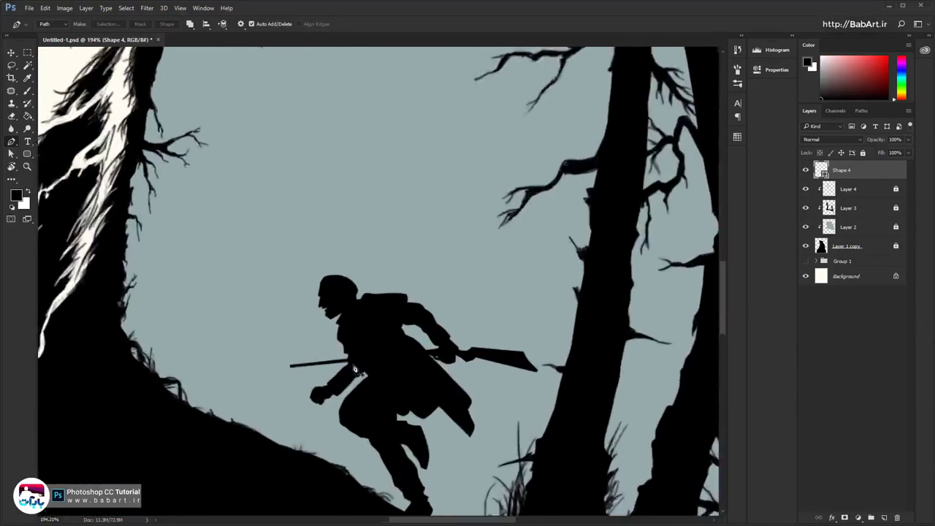
left_click_drag(344, 353, 256, 400)
scroll(268, 407, "up", 2)
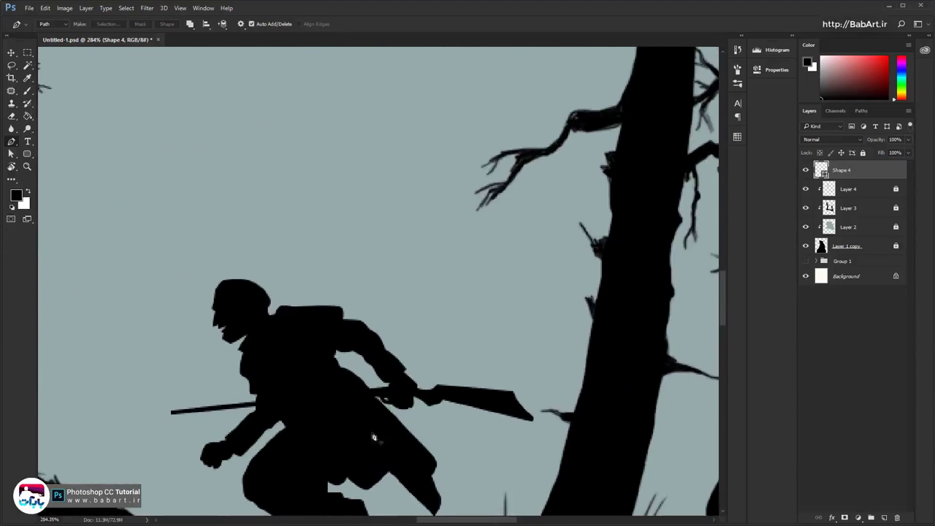
scroll(427, 424, "up", 2)
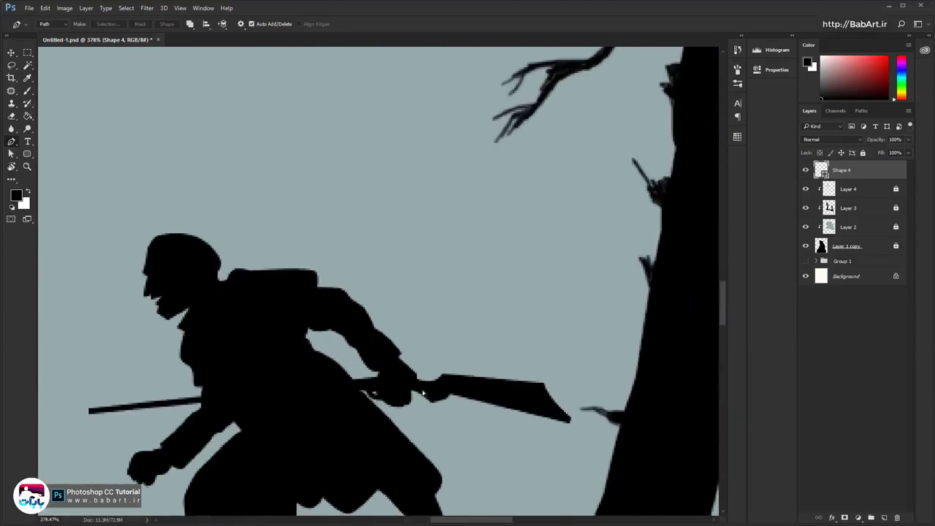
scroll(413, 394, "up", 8)
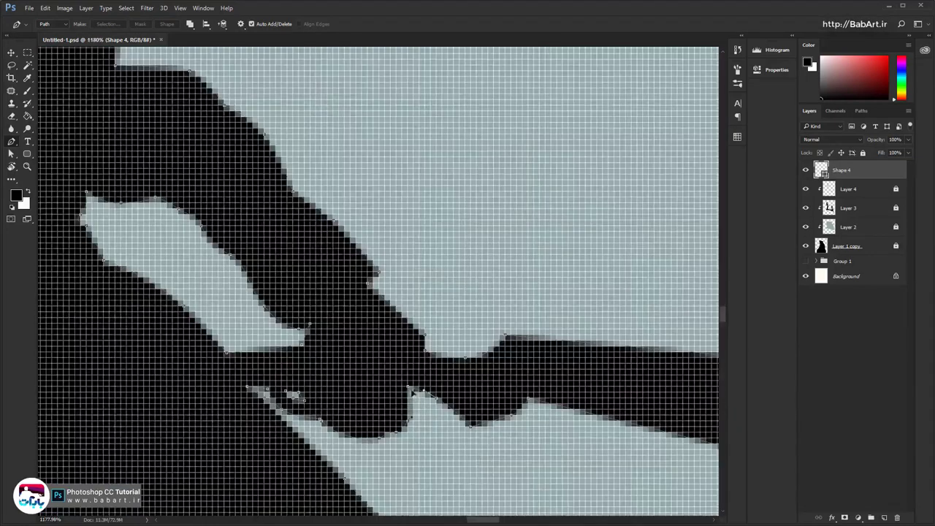
left_click_drag(414, 399, 414, 399)
left_click(437, 400, "ctrl")
left_click(470, 428, "ctrl")
left_click(513, 416)
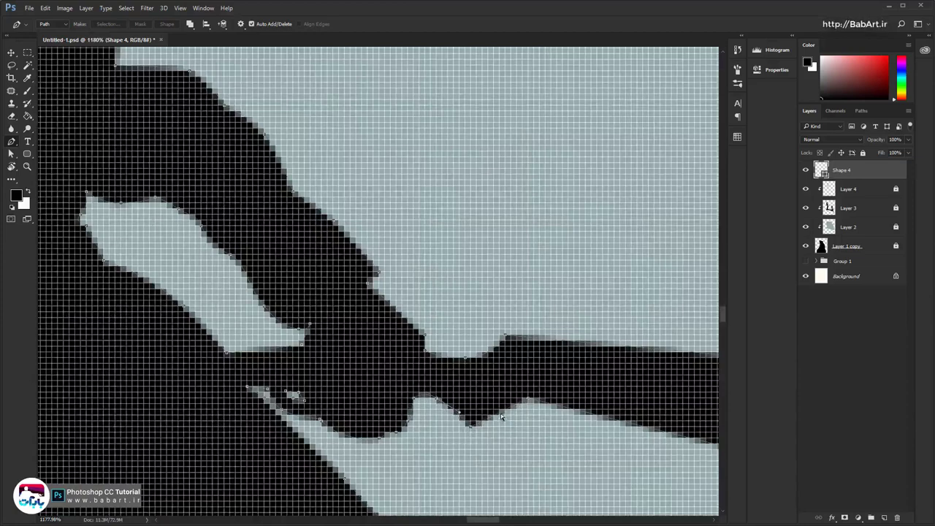
left_click(502, 413)
left_click_drag(503, 414, 503, 418)
scroll(458, 429, "down", 5)
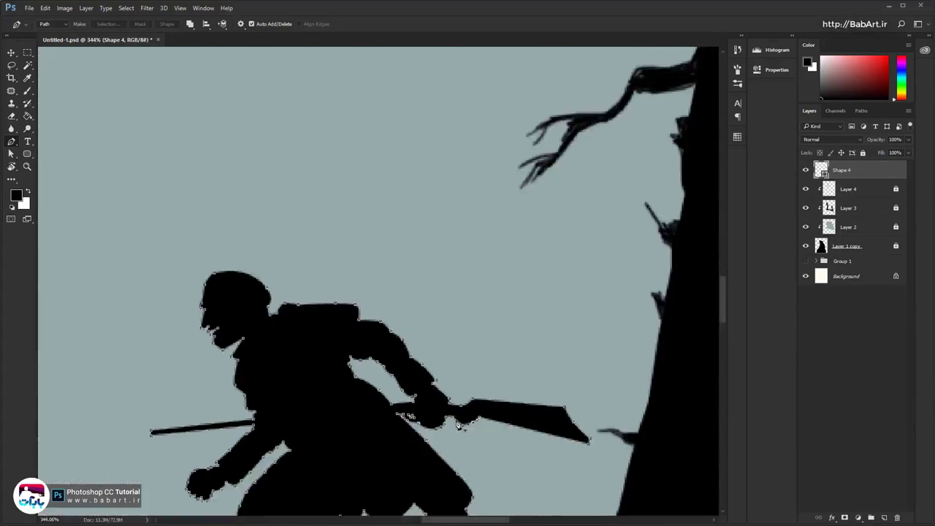
Add a slight bend to the rifle's upper edge between the coat and the rear hand, and deselect the path
left_click_drag(411, 407, 362, 345)
scroll(368, 357, "up", 5)
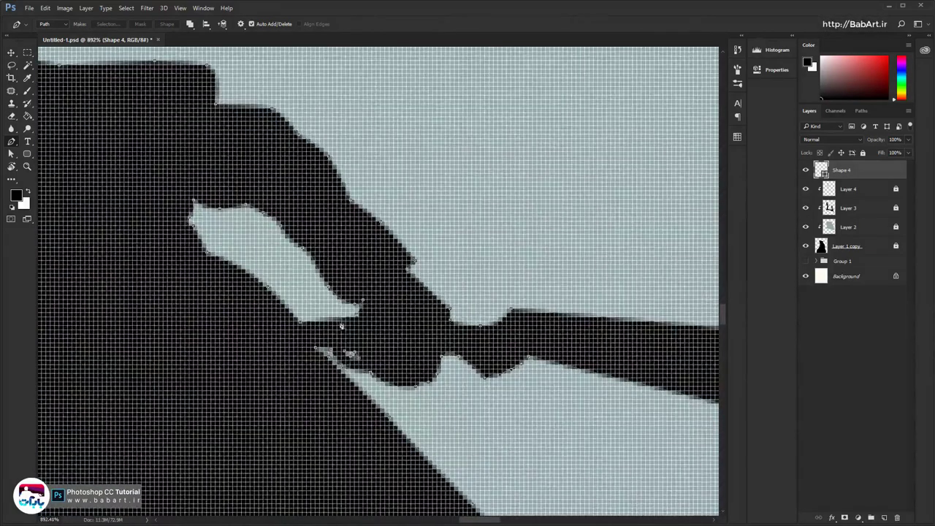
left_click_drag(341, 317, 339, 319)
left_click(508, 414, "ctrl")
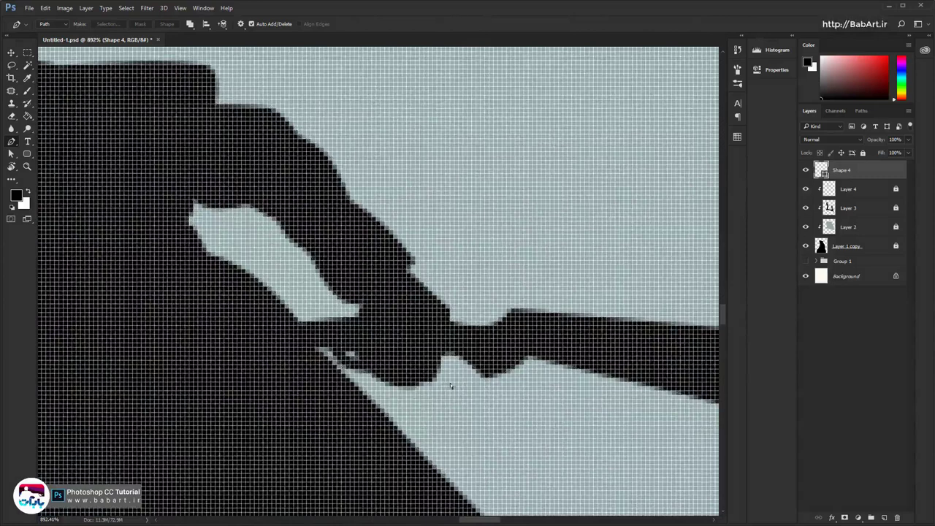
left_click(335, 322, "ctrl")
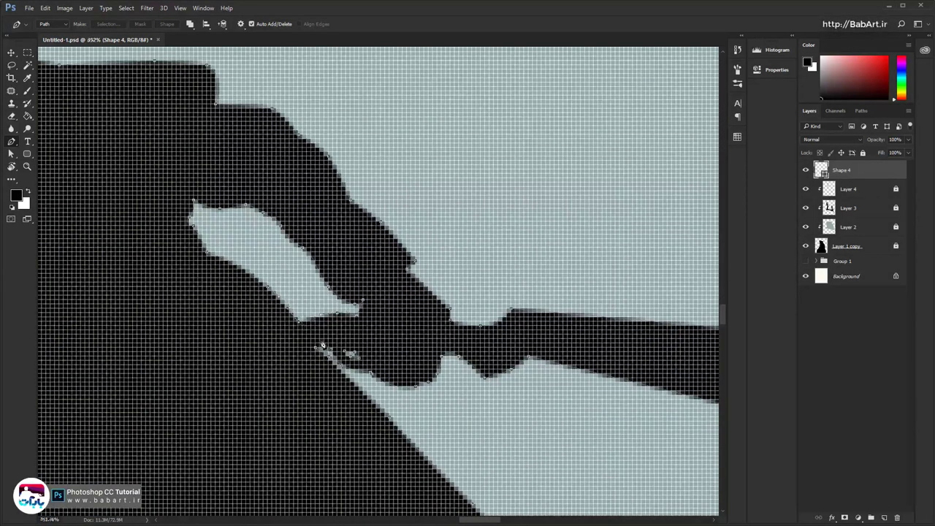
key("ctrl+0")
key("Return")
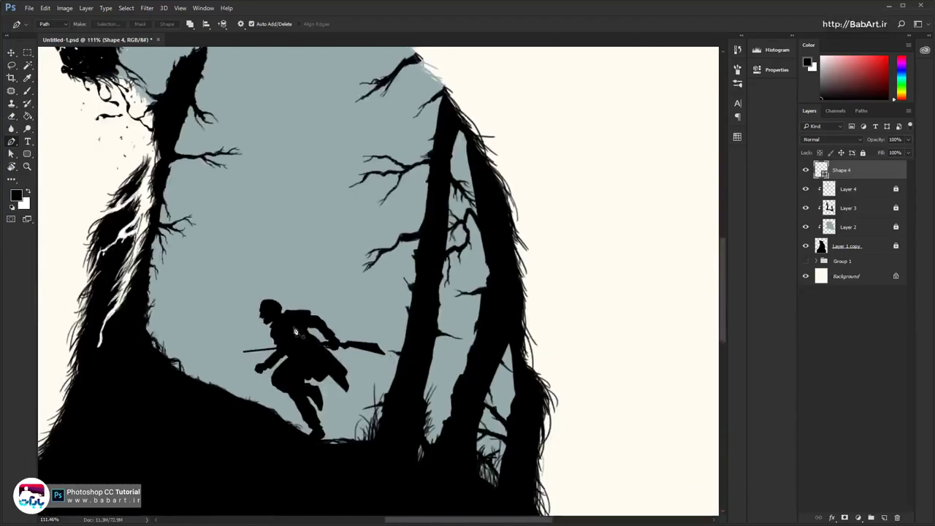
scroll(295, 332, "up", 7)
left_click_drag(286, 336, 363, 376)
scroll(363, 376, "up", 5)
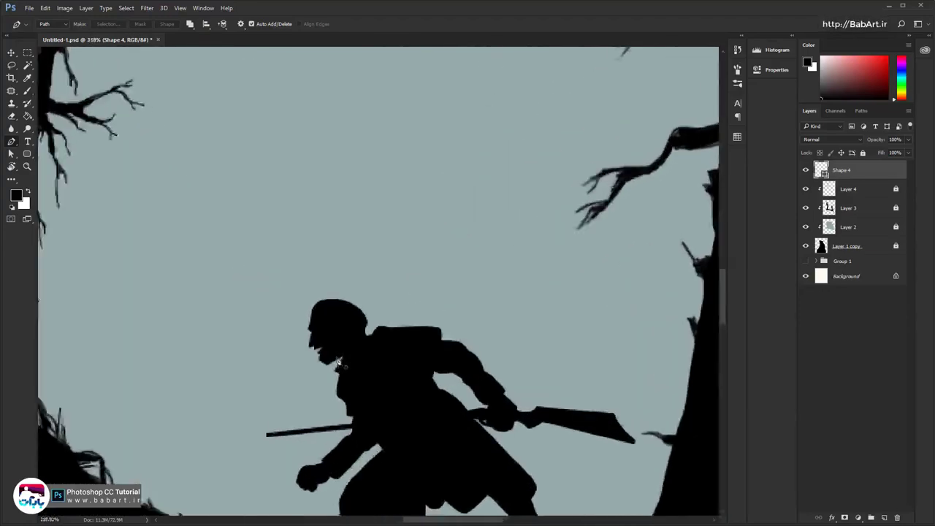
Reshape the soldier's lower lip and move the front of the chin downward to give the jaw a squarer profile
scroll(316, 363, "up", 4)
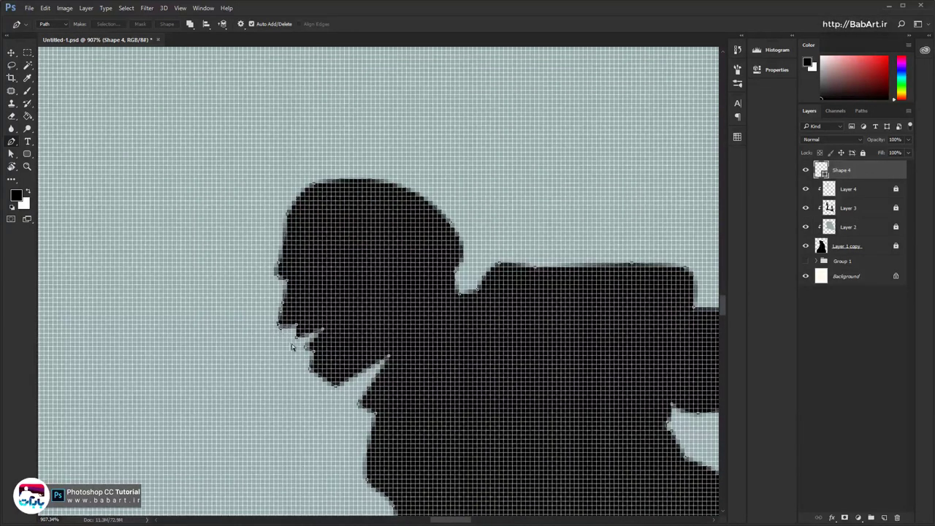
scroll(298, 340, "up", 3)
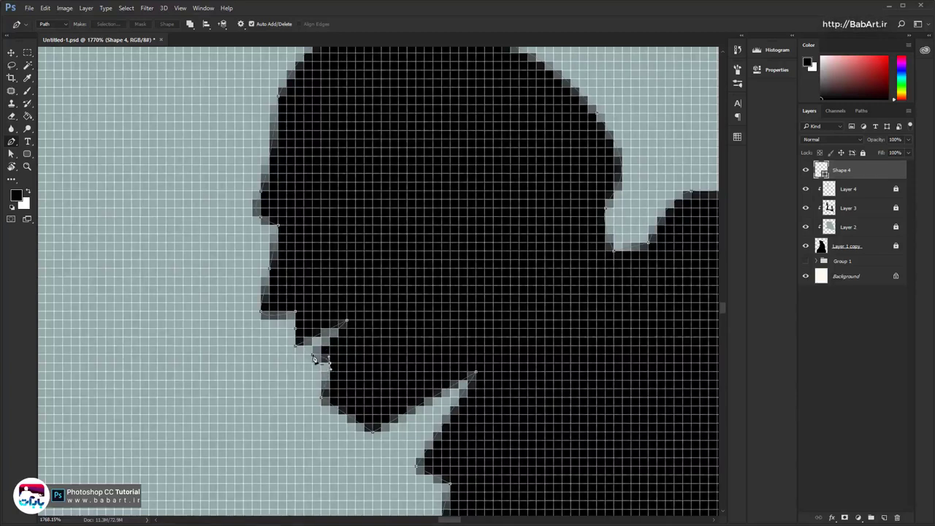
left_click_drag(313, 352, 313, 354)
left_click(328, 342)
left_click(328, 341, "alt")
left_click(329, 405)
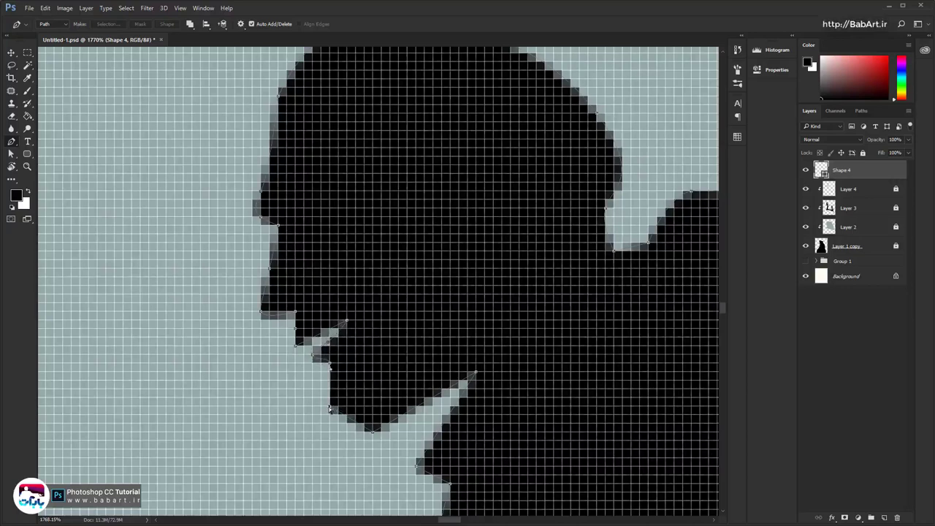
scroll(337, 382, "down", 10)
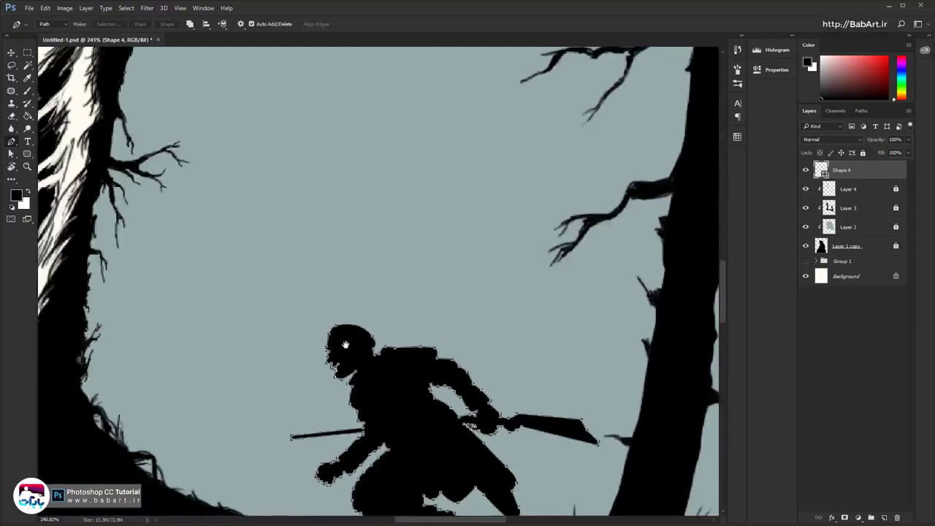
scroll(345, 344, "up", 3)
scroll(420, 305, "down", 5)
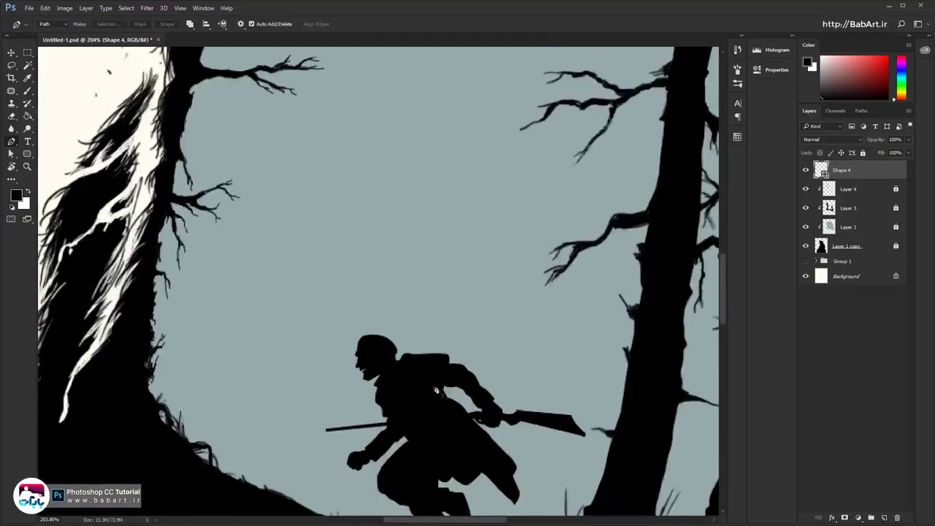
Pull the tip of the soldier's lower lip back toward the face to make it shorter and less prominent
scroll(282, 338, "up", 3)
scroll(281, 337, "up", 5)
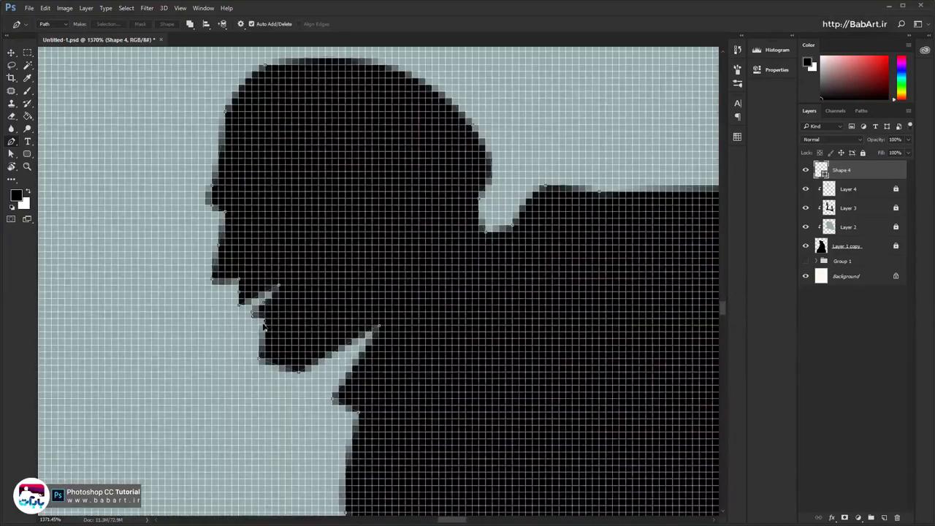
scroll(290, 342, "down", 5)
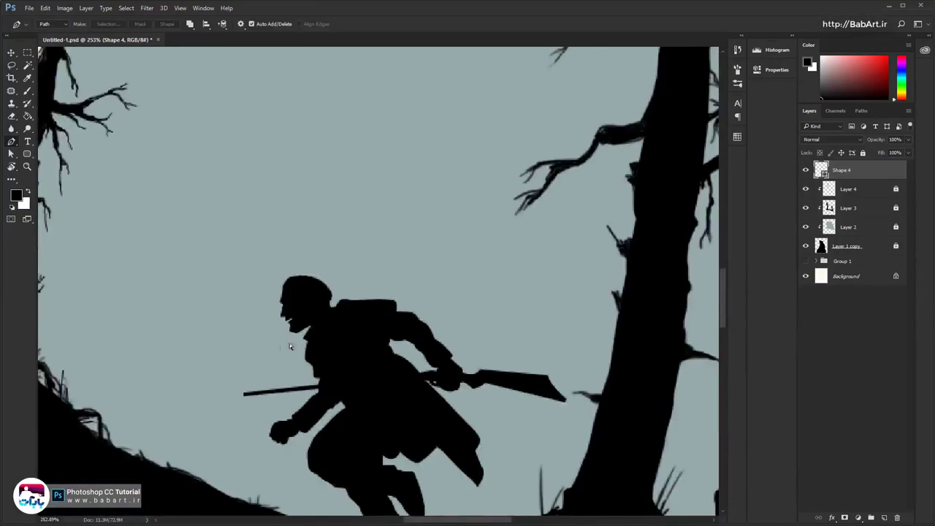
scroll(304, 327, "down", 1)
scroll(296, 330, "up", 4)
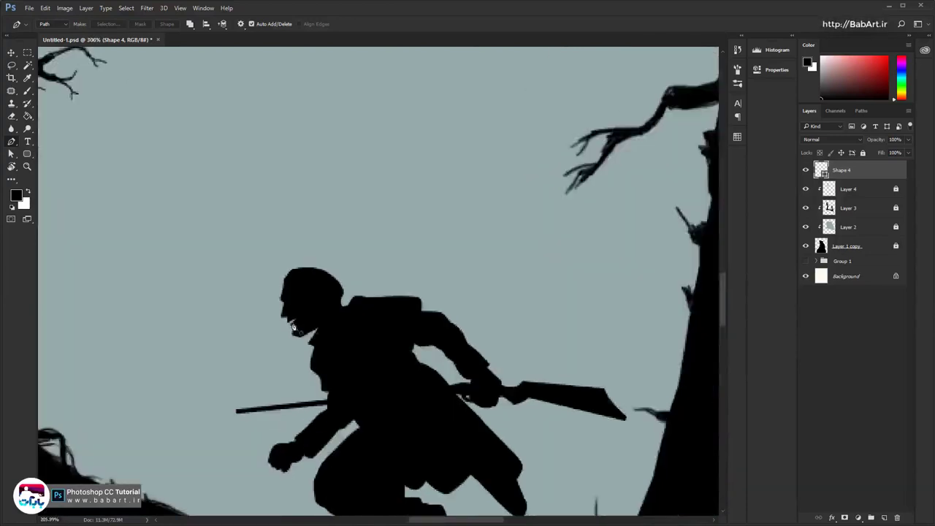
scroll(295, 332, "up", 2)
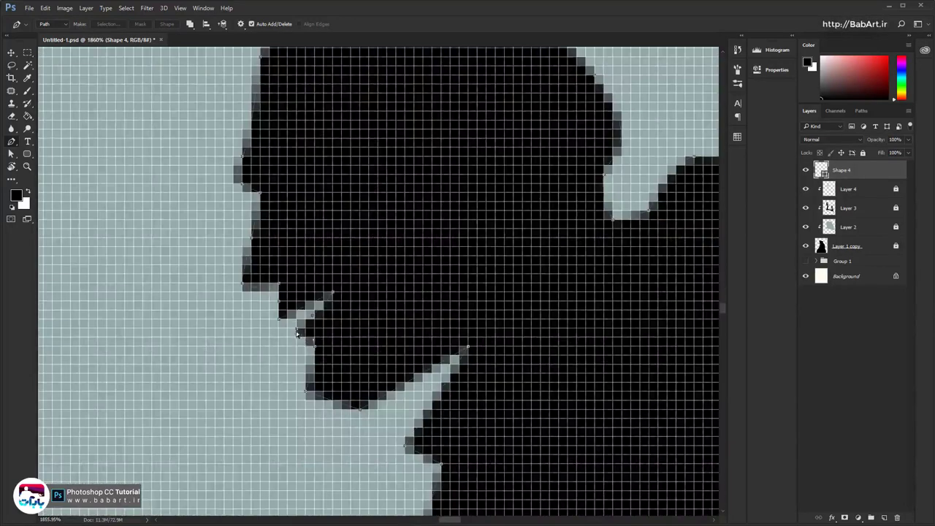
left_click_drag(298, 337, 315, 320)
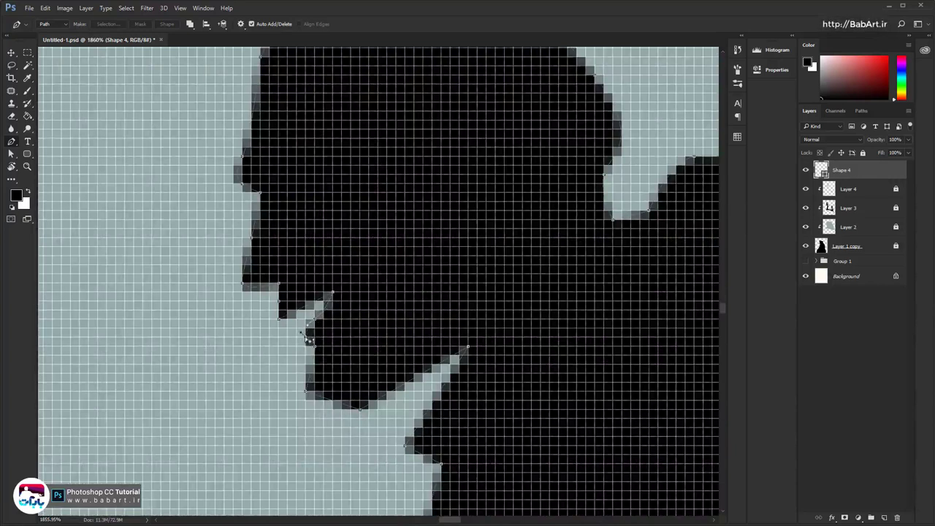
scroll(310, 341, "down", 15)
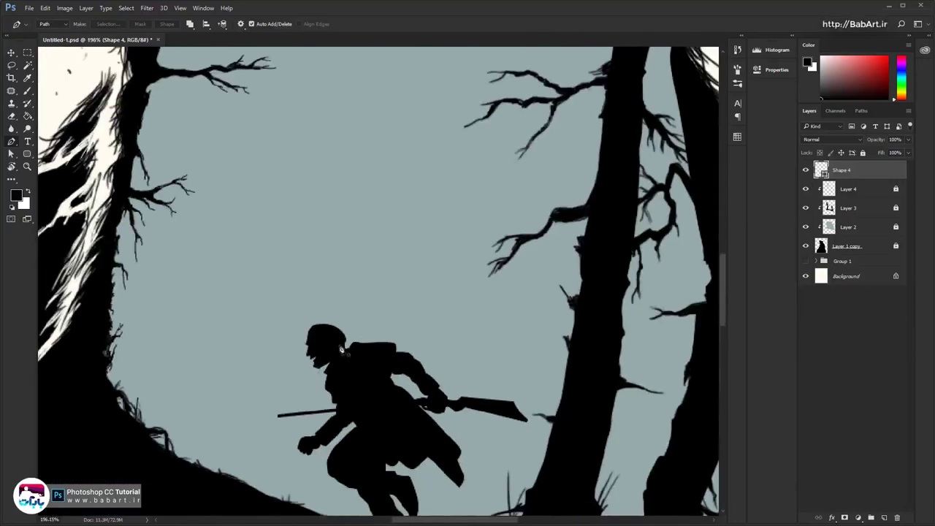
Smooth the front edge of the supporting leg from below the knee down to the lower shin
left_click_drag(391, 410, 350, 300)
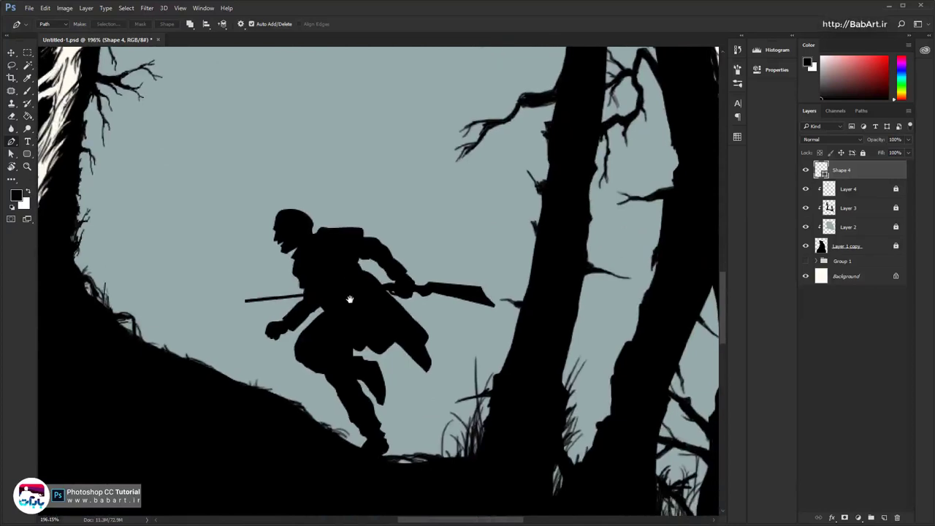
scroll(398, 454, "up", 3)
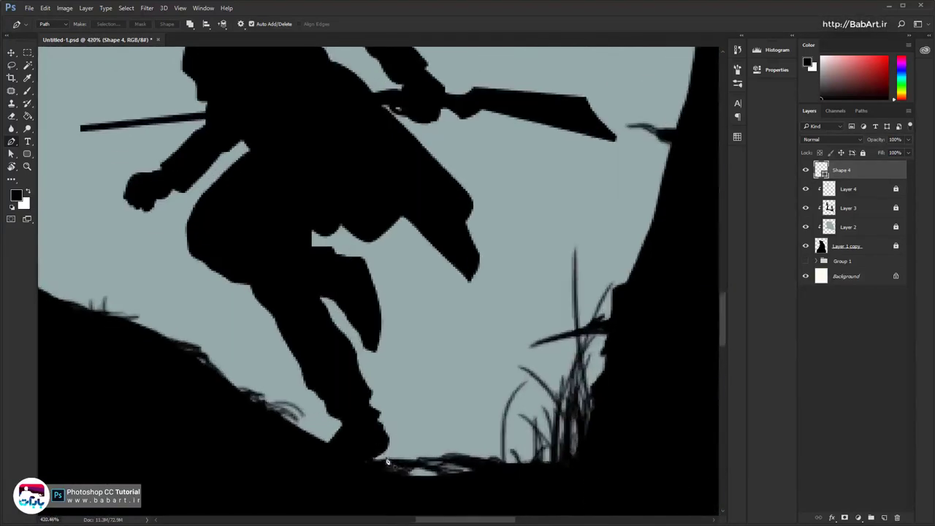
left_click(366, 444, "ctrl")
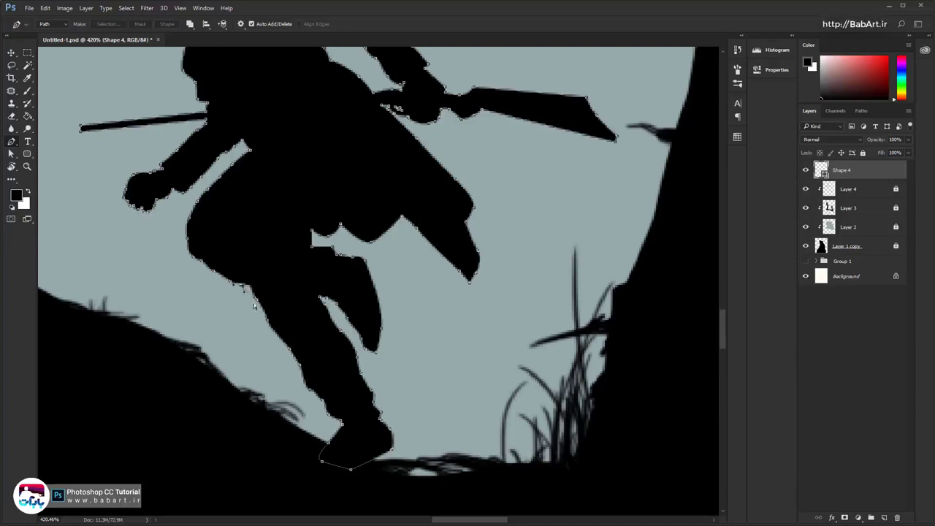
left_click(267, 320)
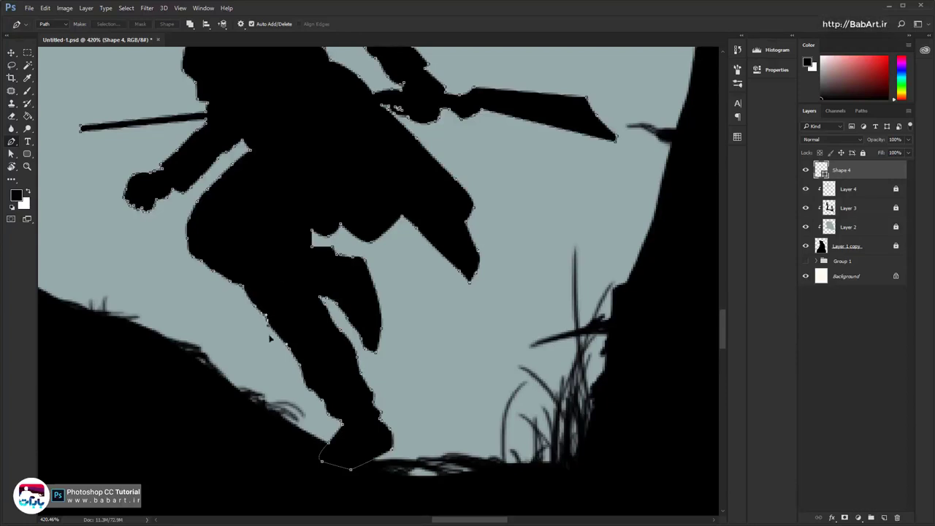
left_click(285, 349)
left_click_drag(303, 372, 317, 387)
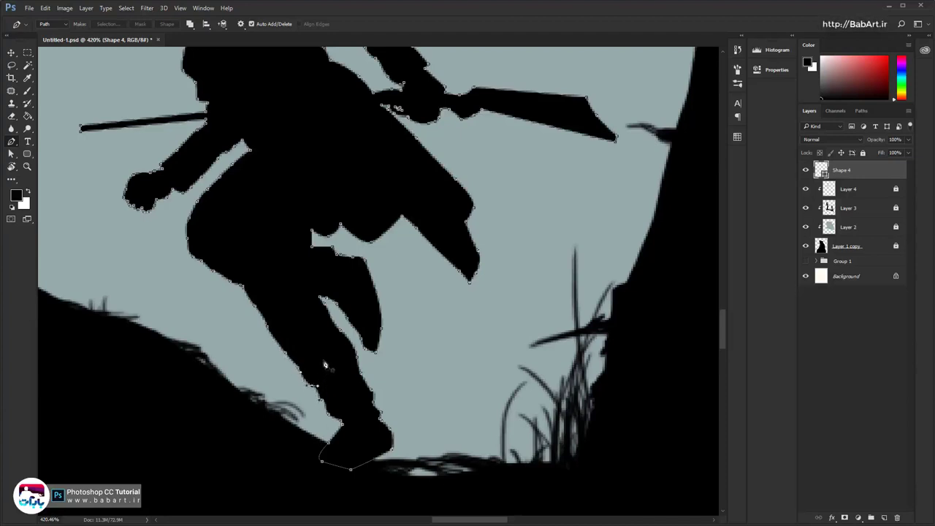
scroll(324, 347, "down", 5)
scroll(321, 344, "down", 3)
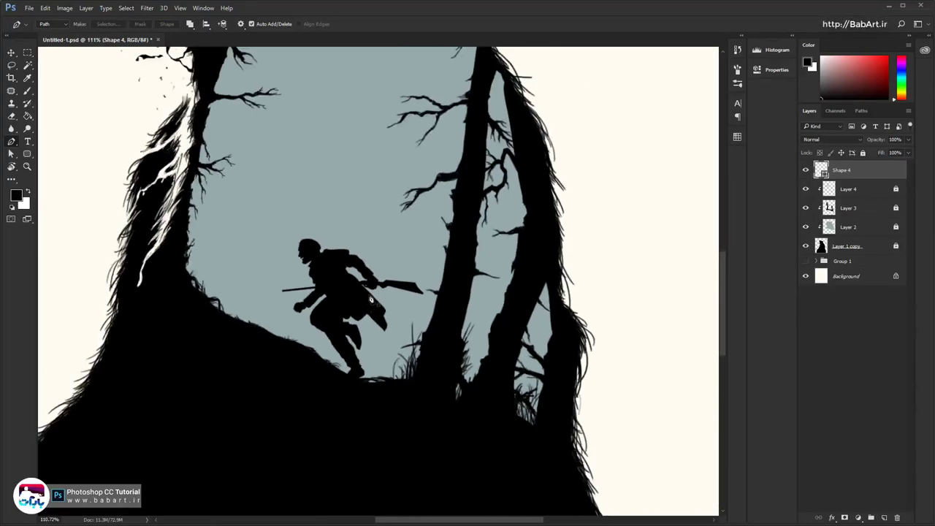
Select the whole soldier silhouette, rotate it to -10.18° so it leans forward, and reposition it with its foot on the ground
scroll(374, 303, "up", 2)
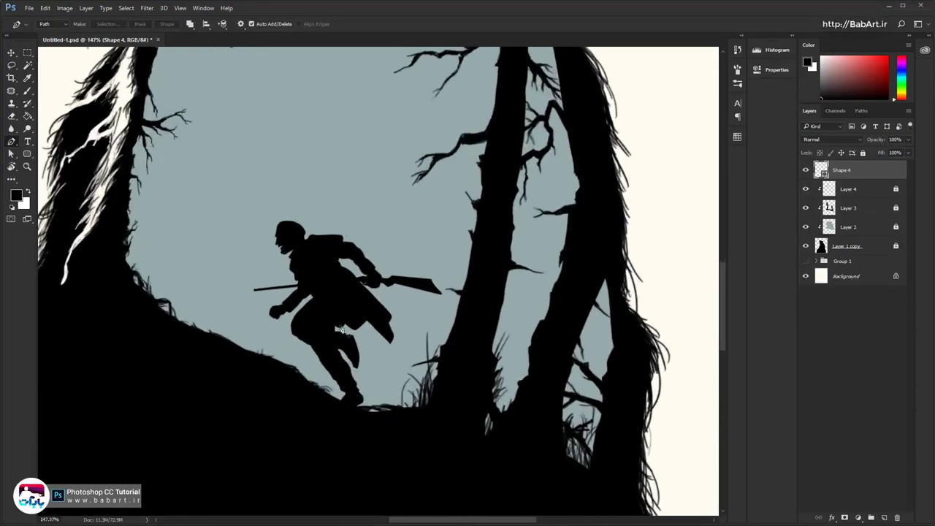
scroll(348, 326, "up", 1)
scroll(347, 321, "down", 1)
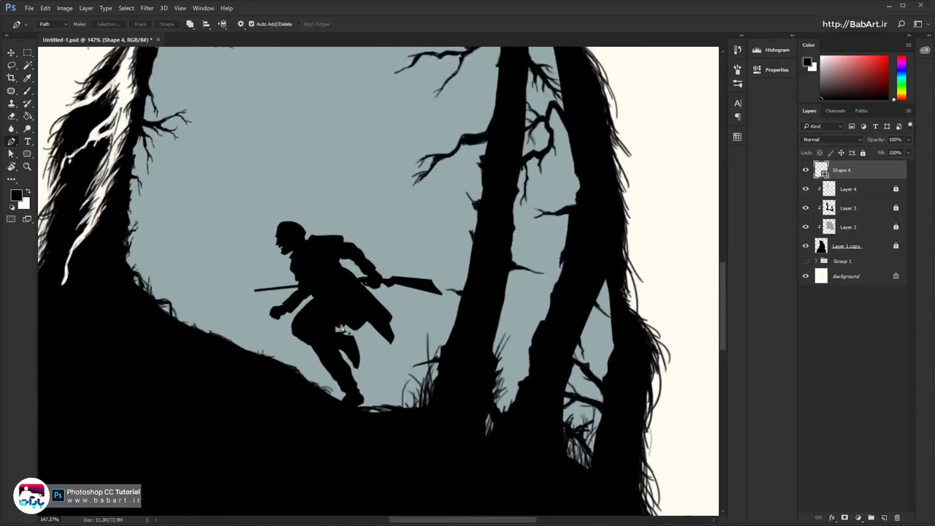
left_click_drag(222, 162, 474, 448)
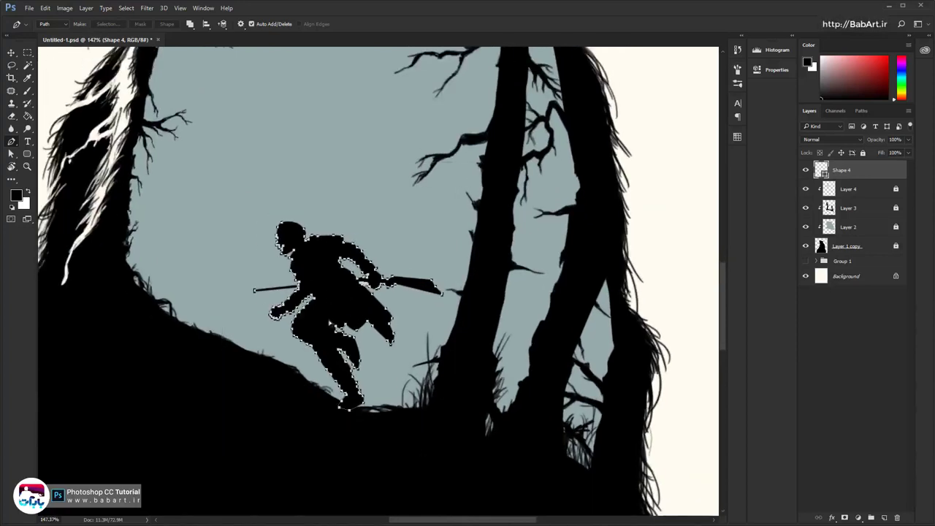
key("ctrl+t")
left_click_drag(456, 204, 463, 183)
mouse_move(358, 281)
left_mouse_down()
mouse_move(339, 292)
mouse_move(345, 278)
left_mouse_up()
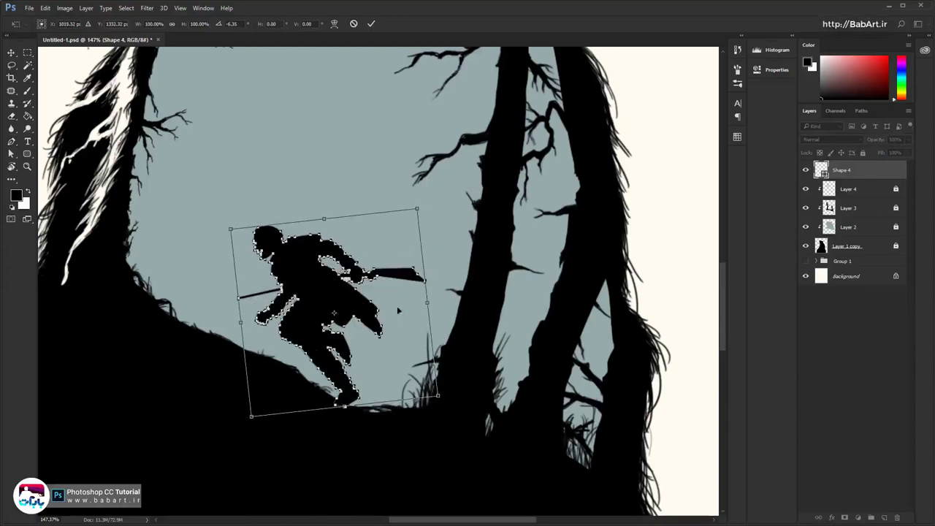
left_click_drag(384, 326, 386, 330)
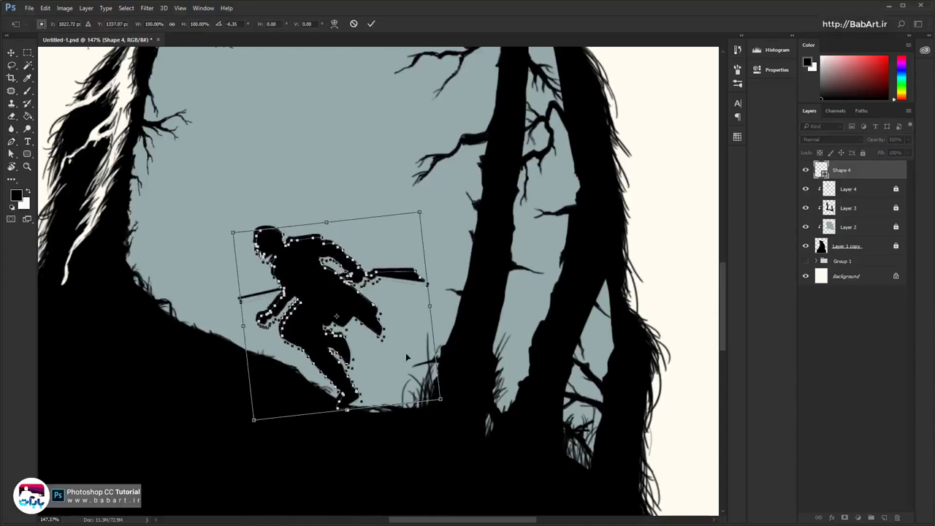
scroll(309, 263, "up", 1)
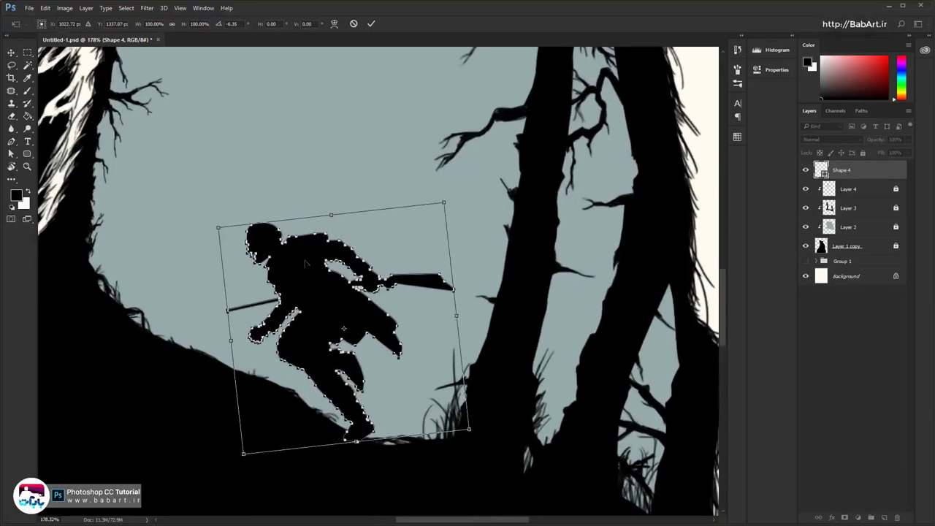
left_click_drag(499, 408, 495, 394)
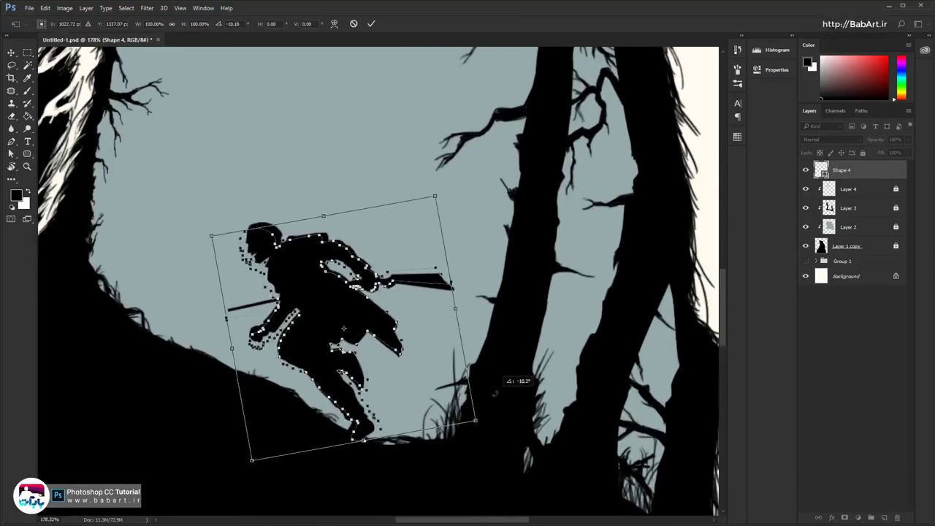
left_click_drag(390, 385, 382, 387)
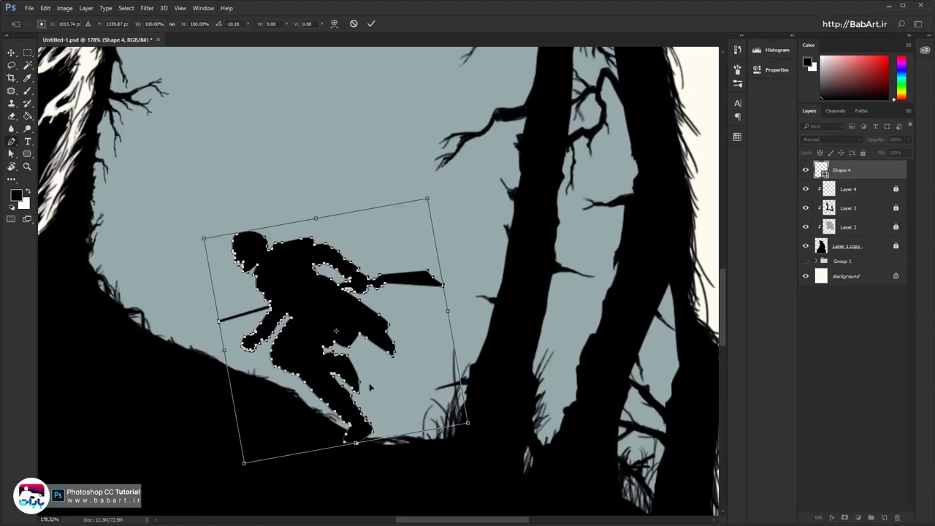
key("Return")
Shift the soldier silhouette slightly, enlarge it proportionally to about 290 by 275 px, and place its foot on the ground
scroll(369, 383, "down", 3)
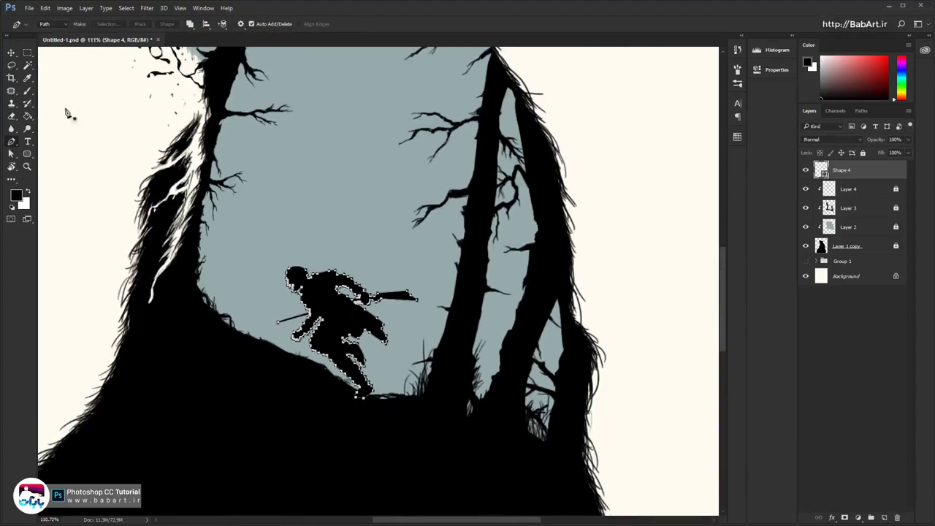
left_click(11, 153)
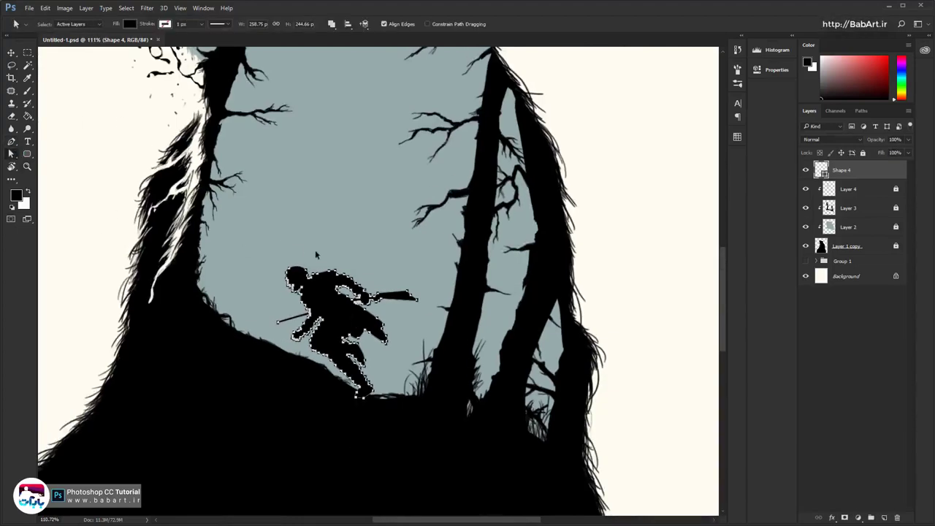
left_click_drag(323, 311, 333, 311)
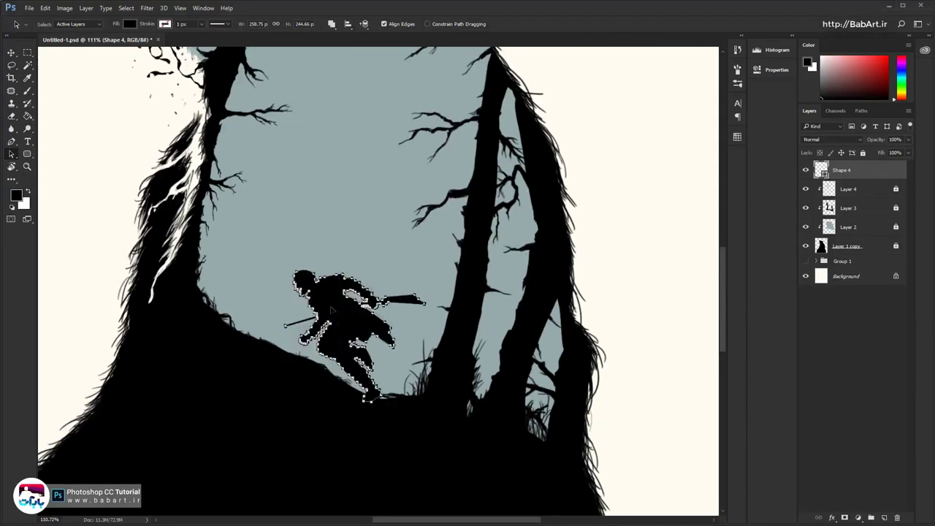
key("ctrl+t")
left_click_drag(427, 268, 441, 254)
left_click_drag(371, 322, 362, 321)
key("Return")
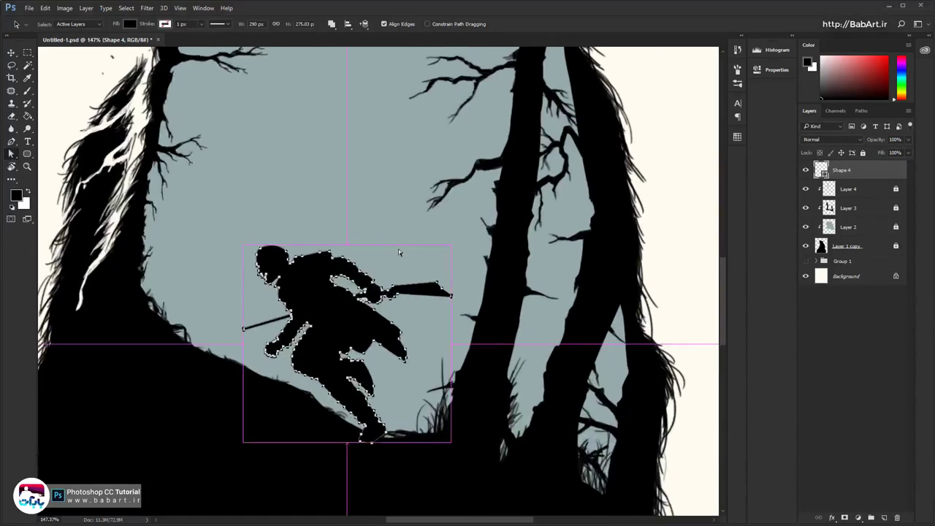
Reshape the upper and rear edge of the soldier's coat tail into a fuller, outward-billowing curve with the Pen tool
scroll(339, 302, "up", 5)
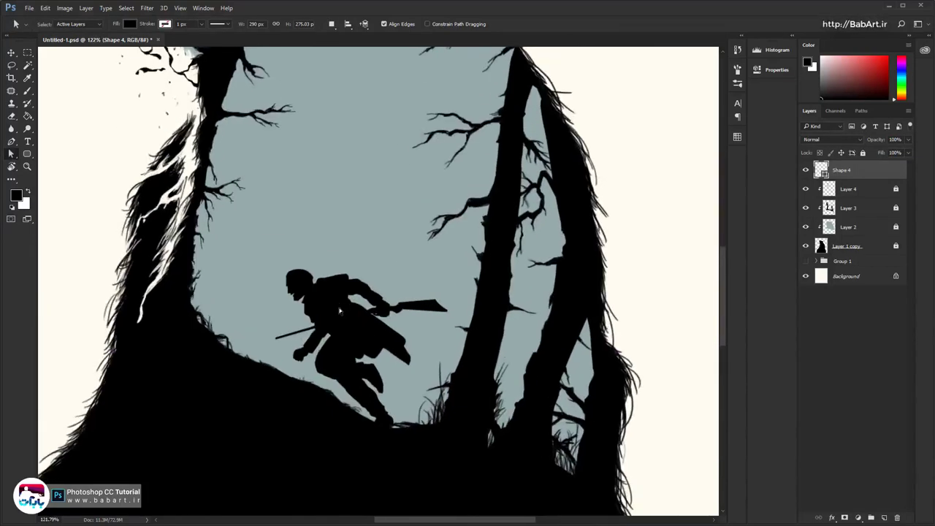
scroll(381, 329, "up", 2)
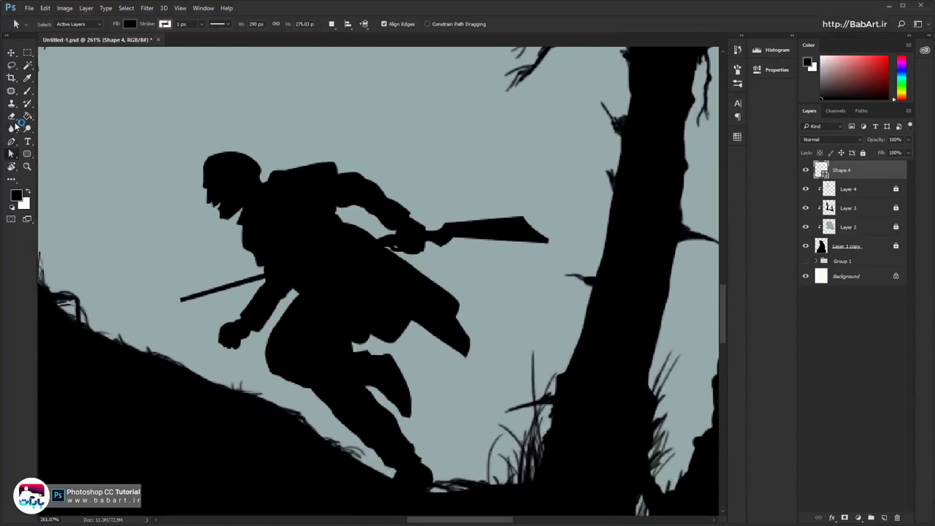
left_click(12, 141)
scroll(383, 314, "up", 3)
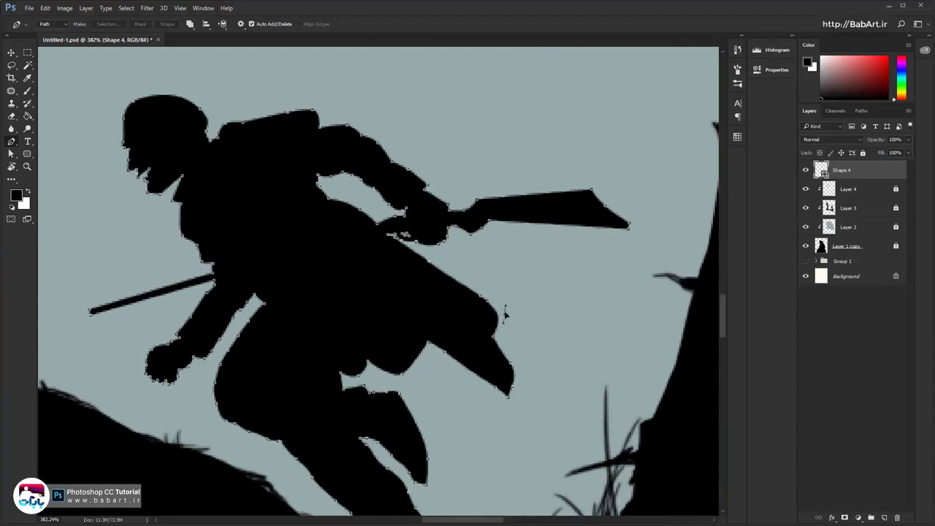
left_click(503, 314)
left_click(508, 331)
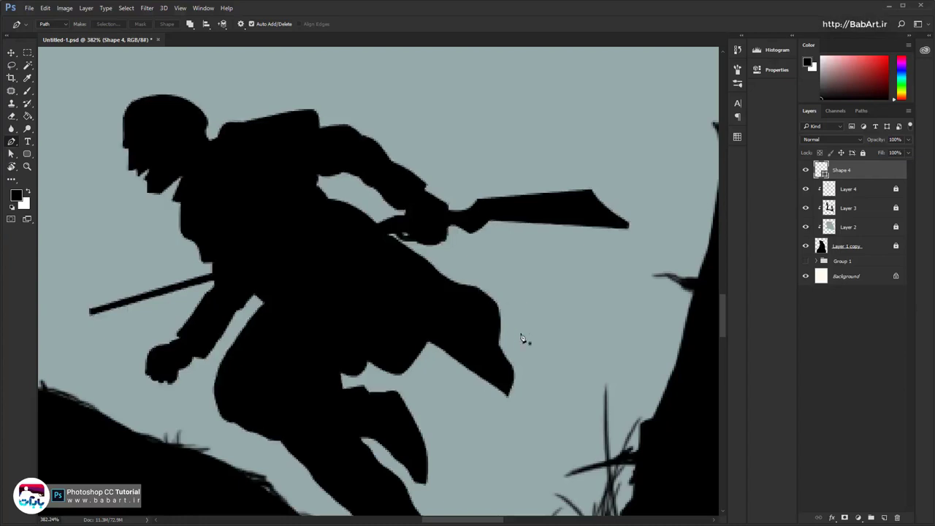
Smooth the coat's upper edge between the rifle hand and the billowing tail into one flowing curve
scroll(524, 338, "down", 5)
scroll(507, 343, "up", 5)
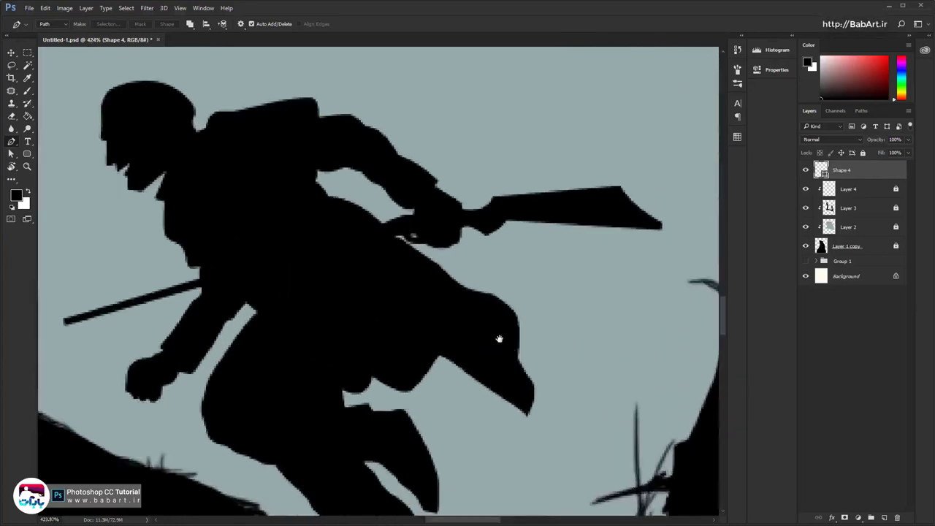
left_click(391, 315)
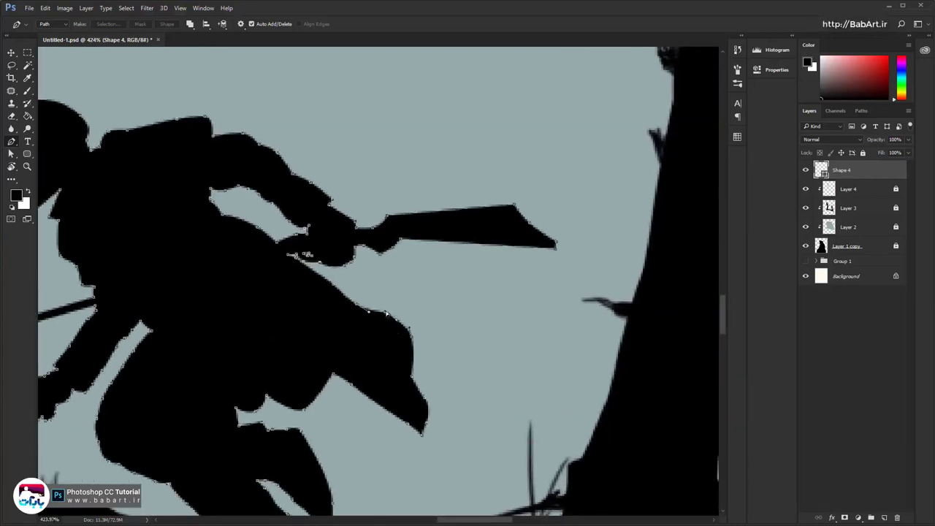
left_click(388, 315)
left_click_drag(402, 308, 405, 317)
key("ctrl+z")
left_click(340, 291)
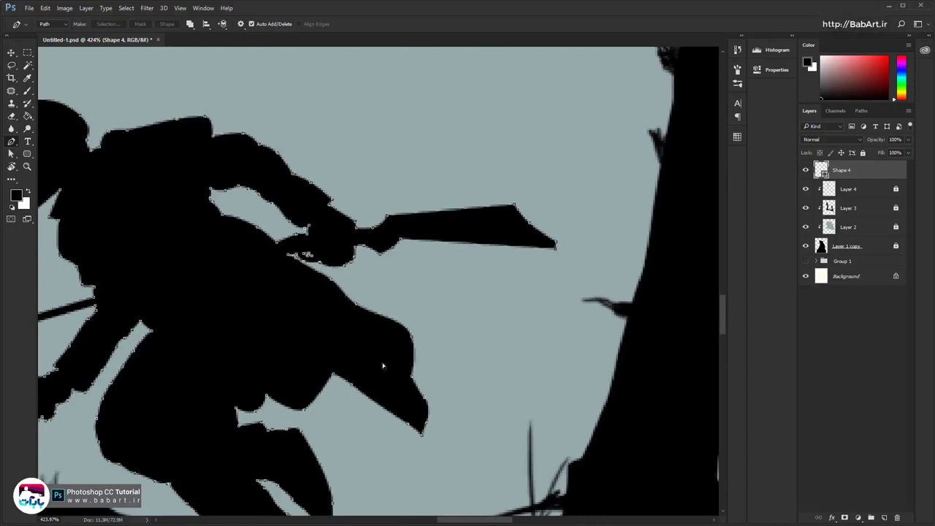
Trim the rounded underside of the hand gripping the rifle and break it into small knuckle bumps
scroll(383, 363, "down", 5)
left_click_drag(382, 344, 403, 276)
left_click_drag(294, 267, 413, 323)
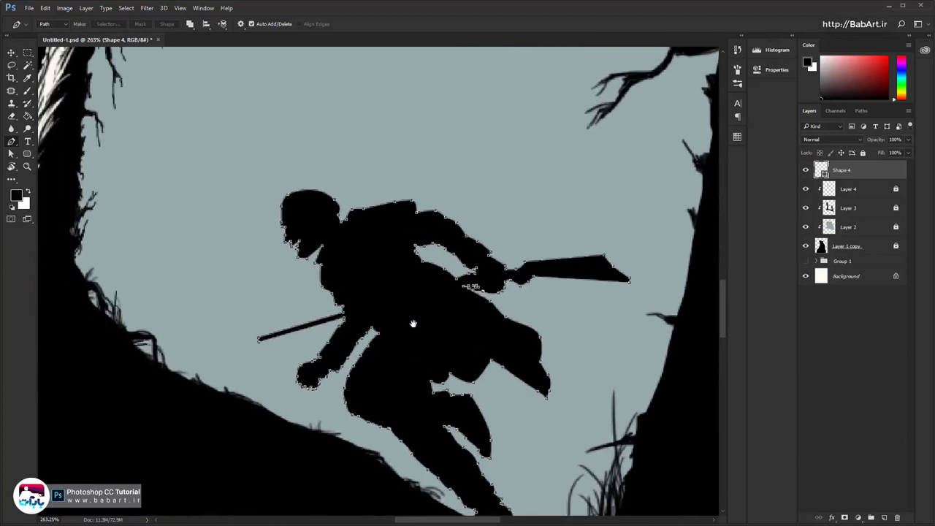
scroll(330, 358, "up", 3)
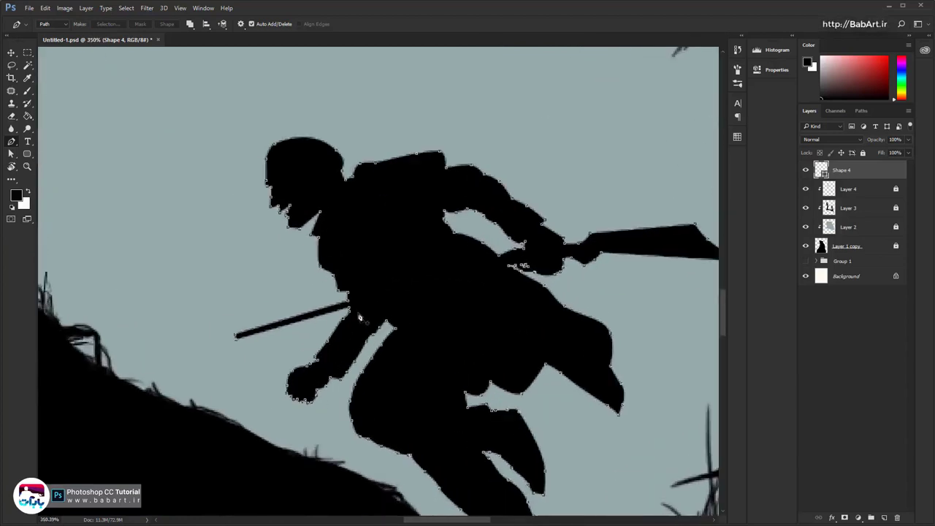
scroll(363, 318, "up", 2)
left_click_drag(291, 279, 184, 168)
left_click_drag(352, 336, 378, 367)
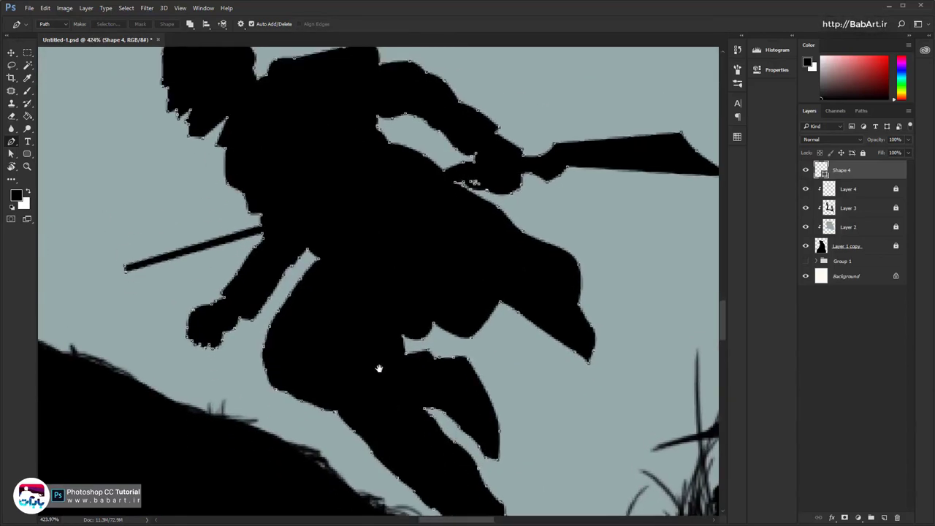
scroll(509, 185, "up", 3)
scroll(509, 186, "up", 1)
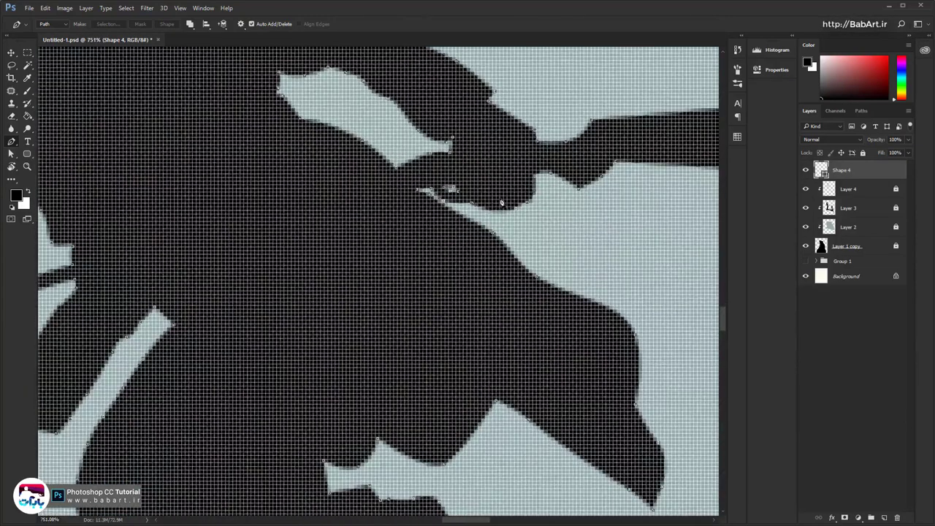
scroll(501, 203, "up", 2)
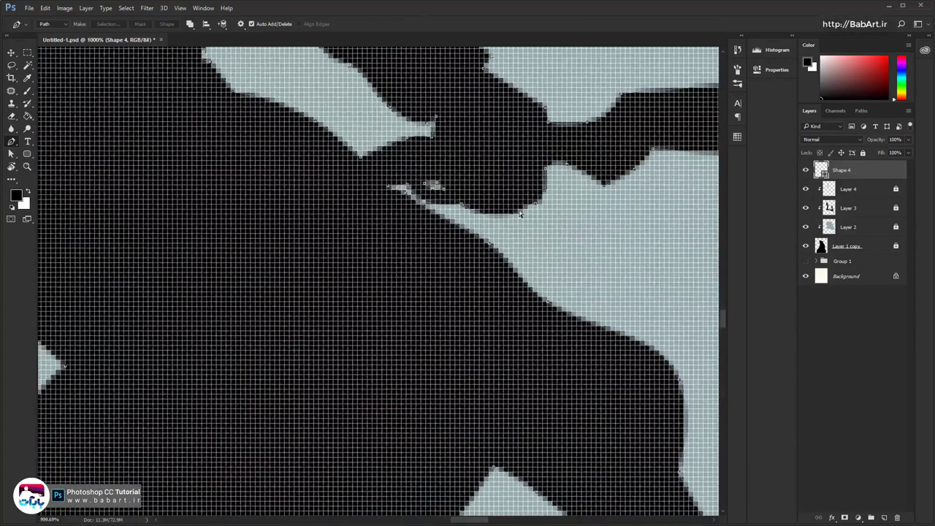
left_click_drag(520, 212, 513, 204)
left_click(487, 213)
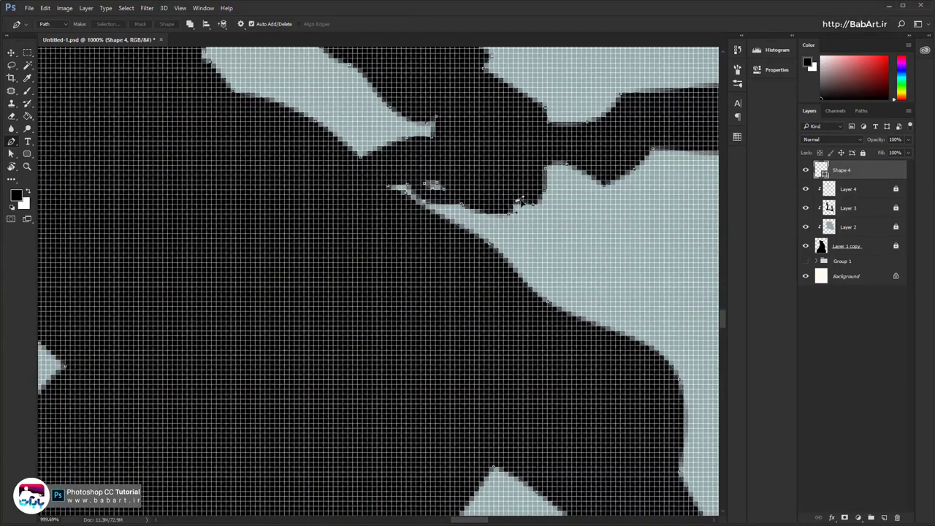
left_click_drag(487, 213, 494, 210)
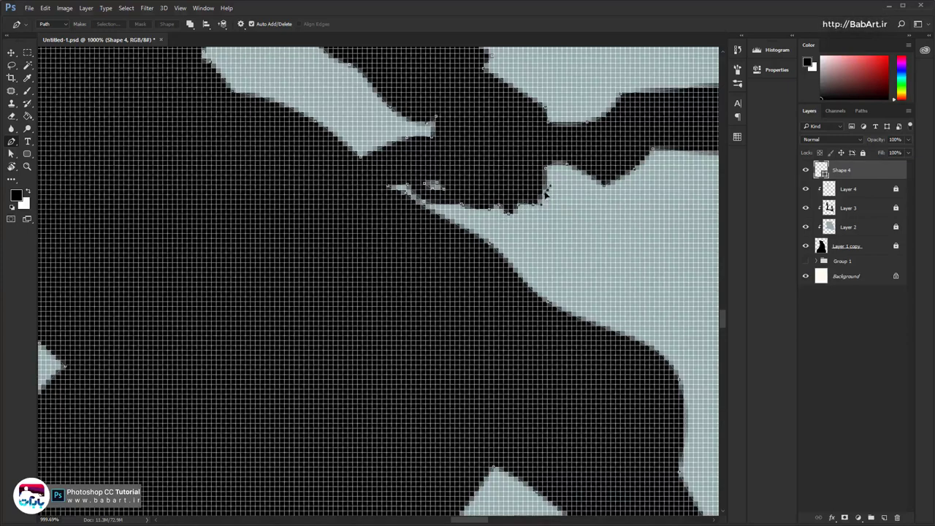
Slope the rear edge of the gripping hand and refine the finger bumps along its underside
scroll(545, 194, "down", 10)
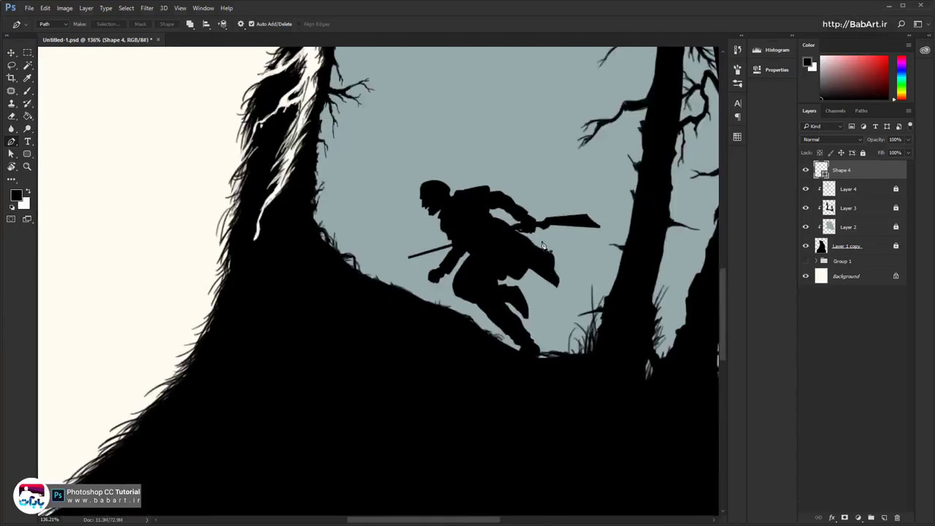
scroll(543, 246, "up", 3)
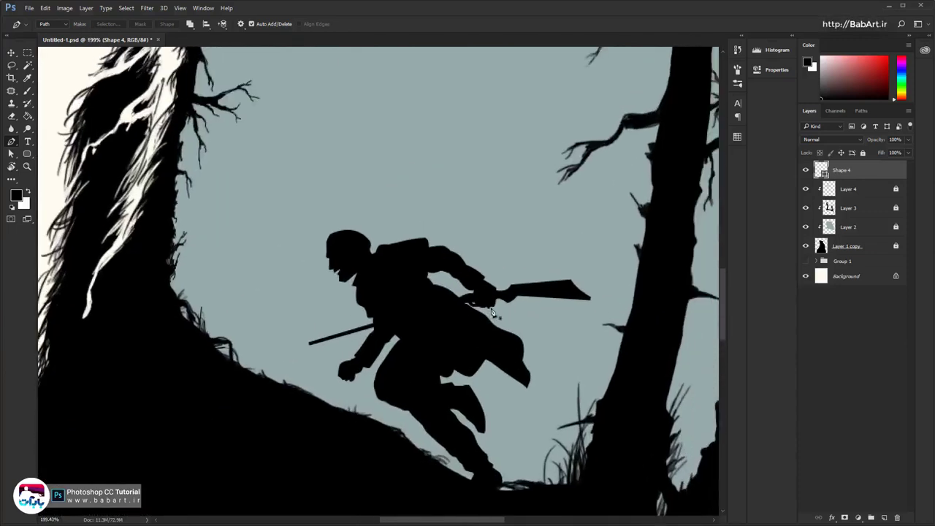
scroll(494, 312, "up", 5)
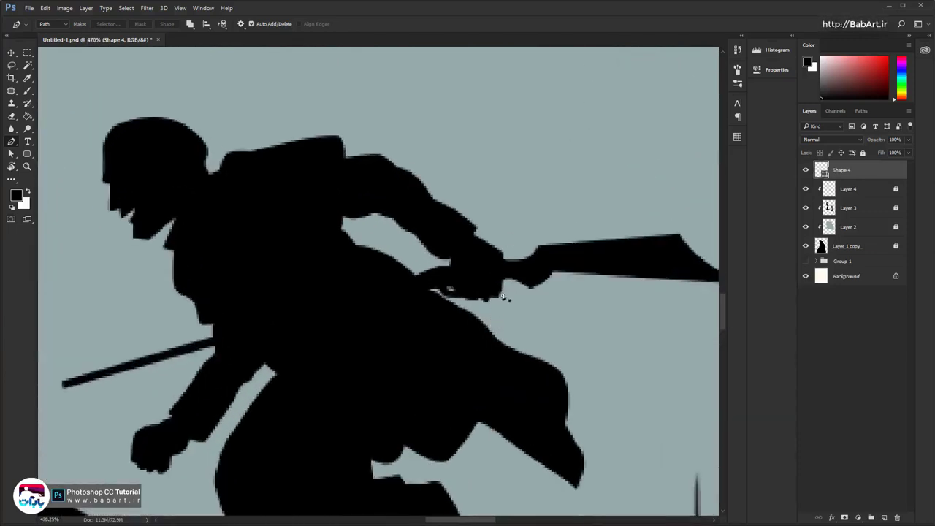
scroll(501, 300, "up", 2)
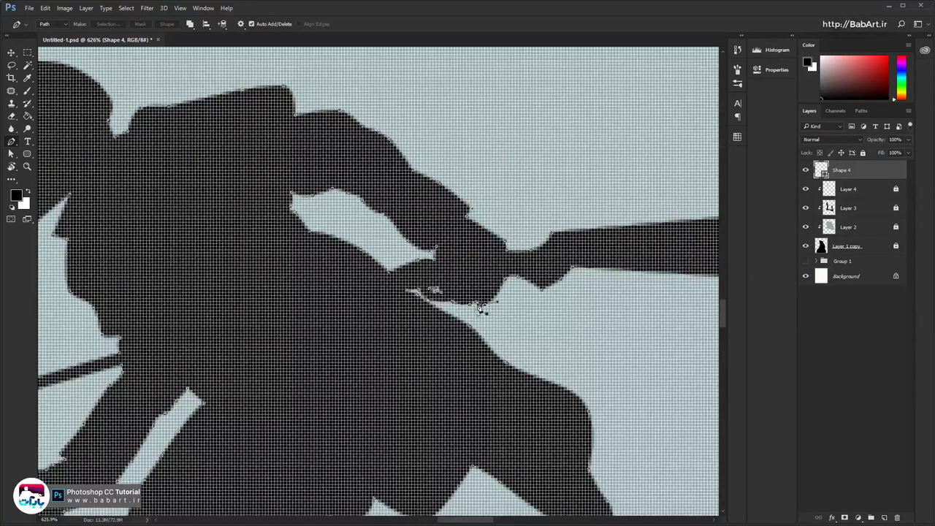
scroll(485, 307, "up", 3)
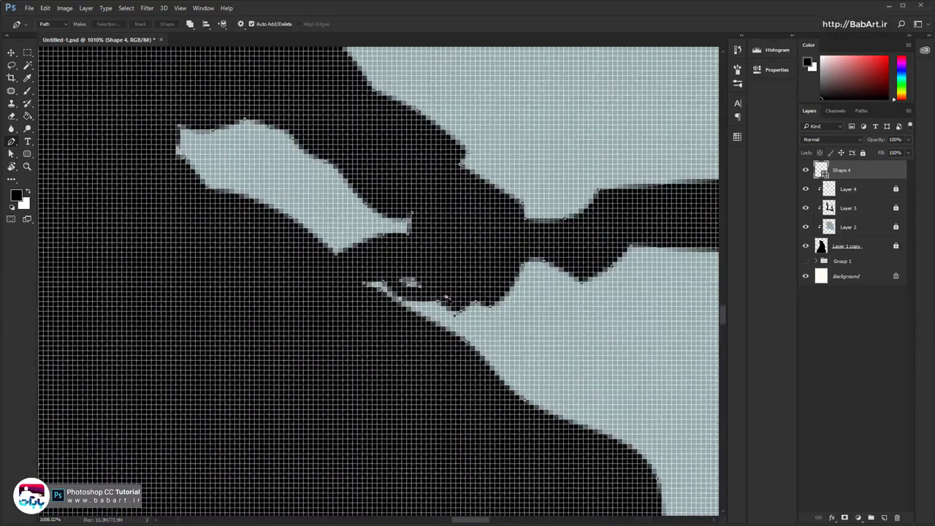
Pull the rear of the gripping hand inward below the rifle grip and round off its lower knuckle
scroll(448, 303, "down", 10)
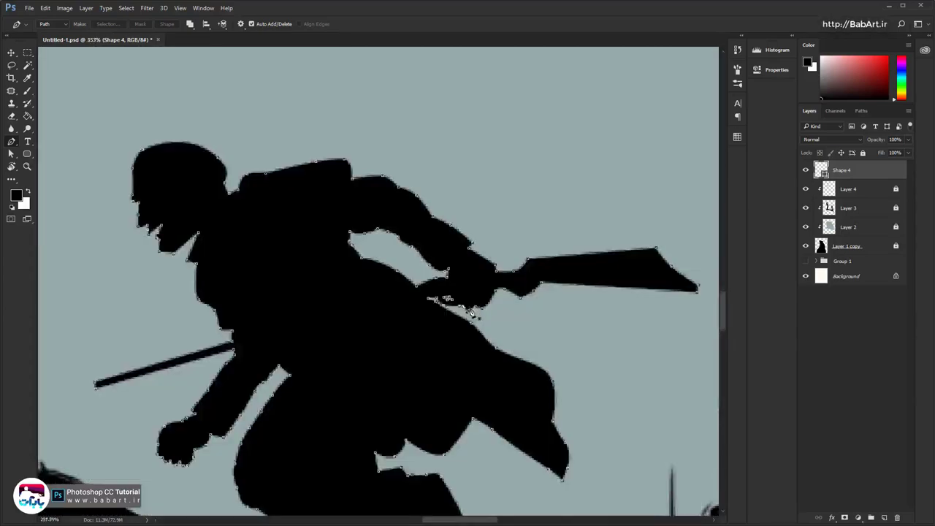
scroll(490, 314, "up", 8)
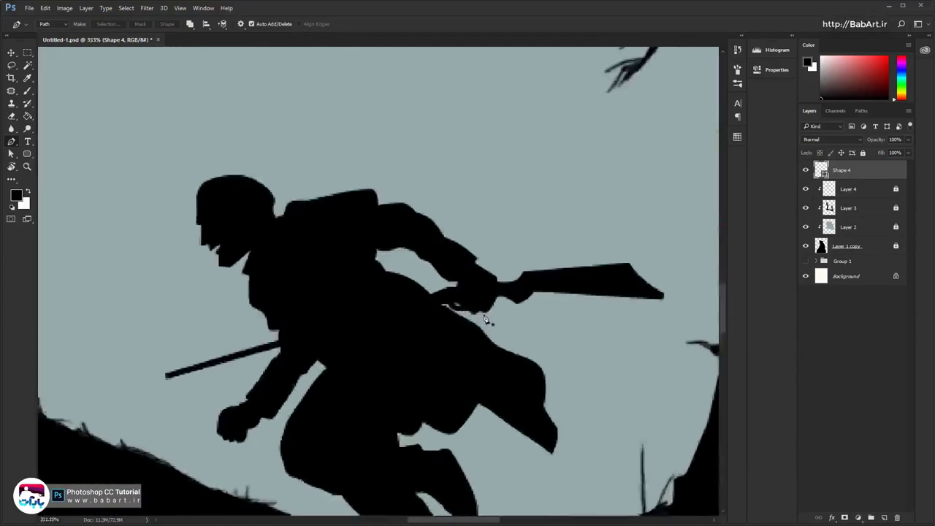
scroll(482, 313, "up", 4)
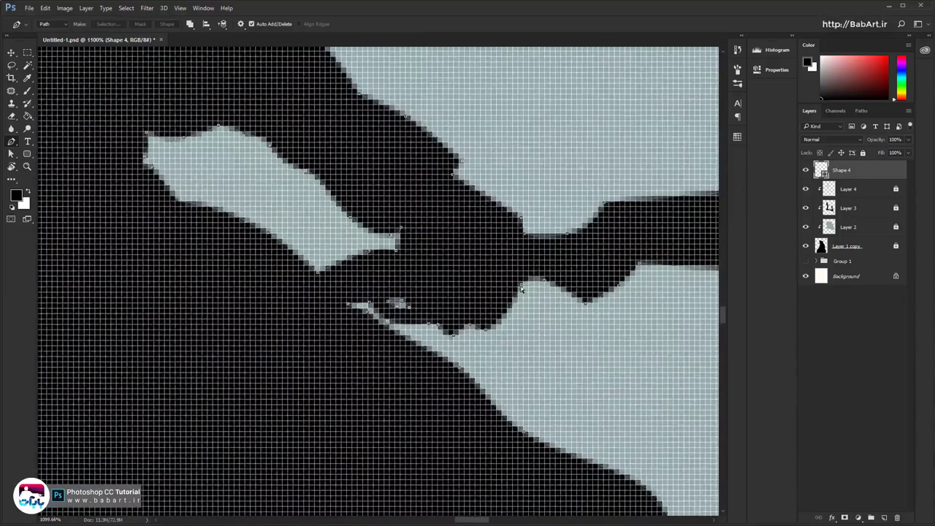
left_click_drag(521, 286, 511, 281)
left_click_drag(504, 320, 507, 323)
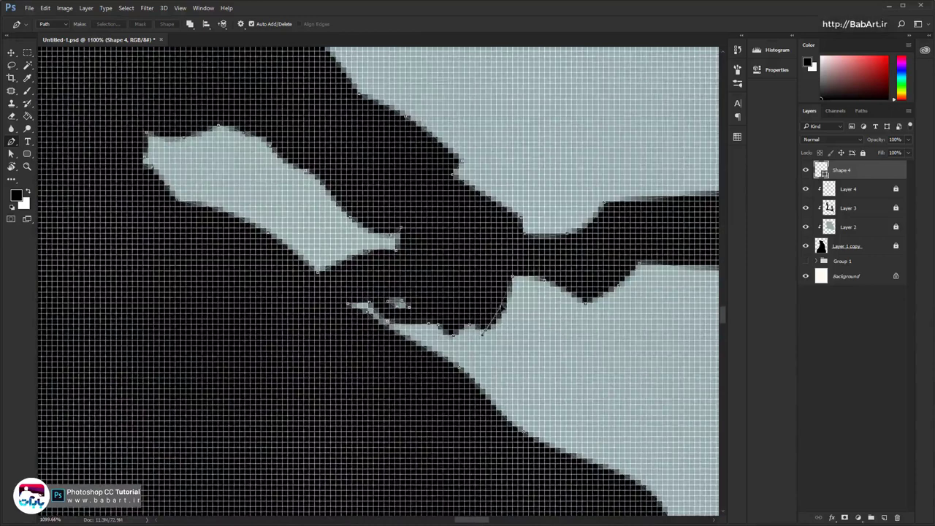
scroll(494, 288, "down", 5)
scroll(524, 325, "down", 5)
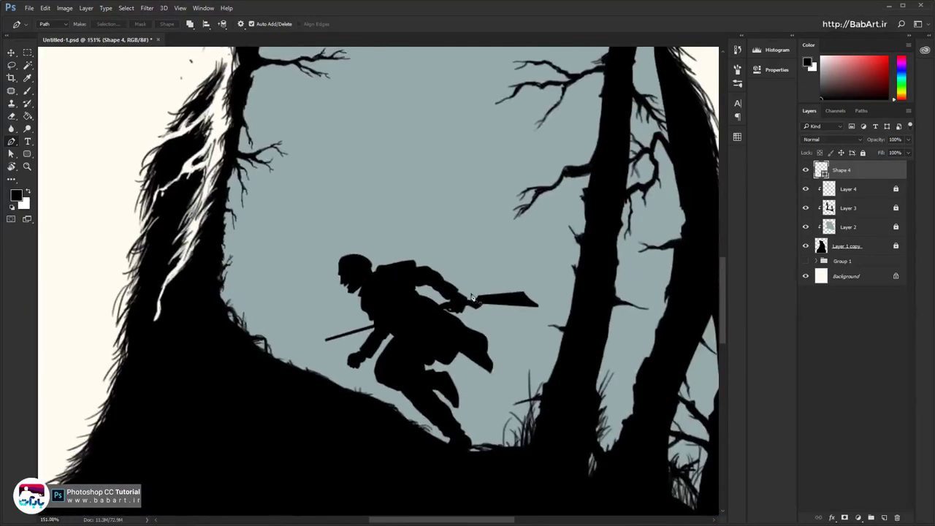
Flatten the outline of the soldier's lower back inside the gap beneath the raised arm
scroll(472, 297, "up", 5)
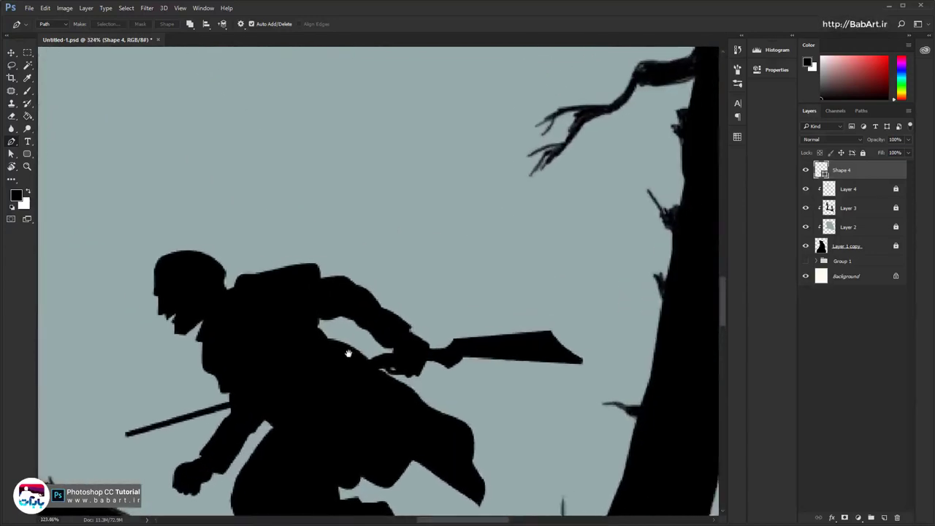
scroll(349, 356, "up", 2)
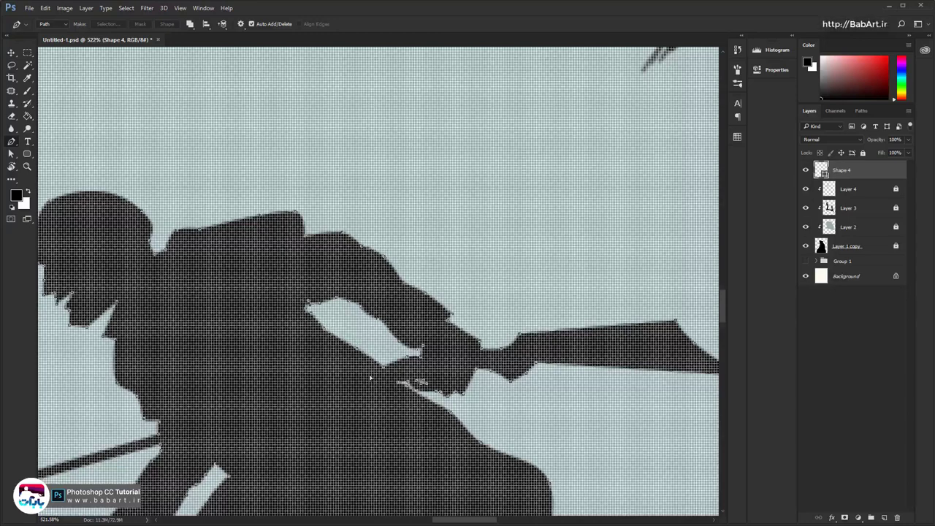
scroll(370, 377, "up", 1)
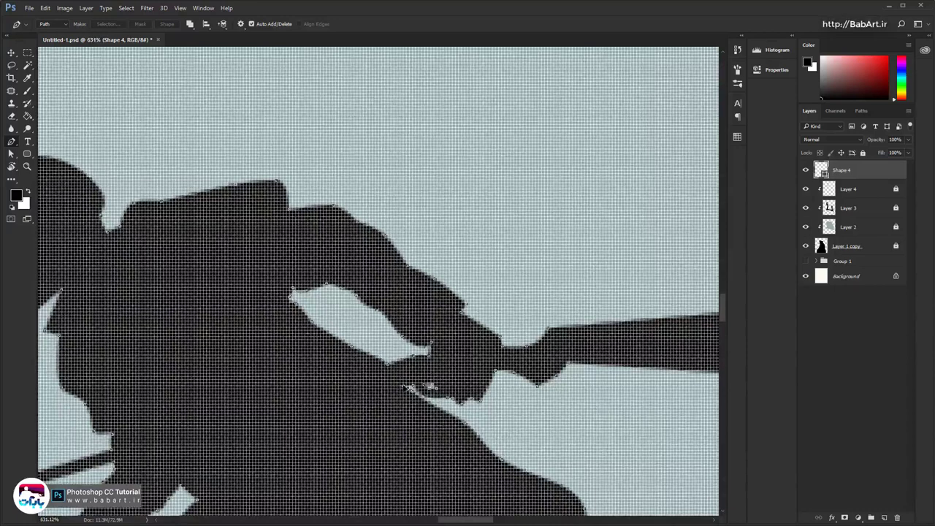
scroll(409, 387, "down", 5)
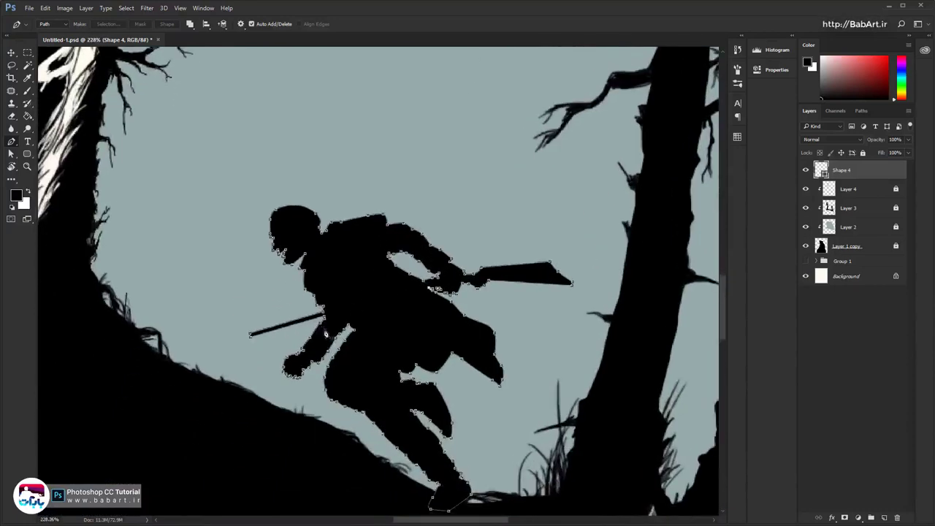
Adjust the lower front edge of the soldier's coat just above the rifle barrel
scroll(326, 333, "up", 4)
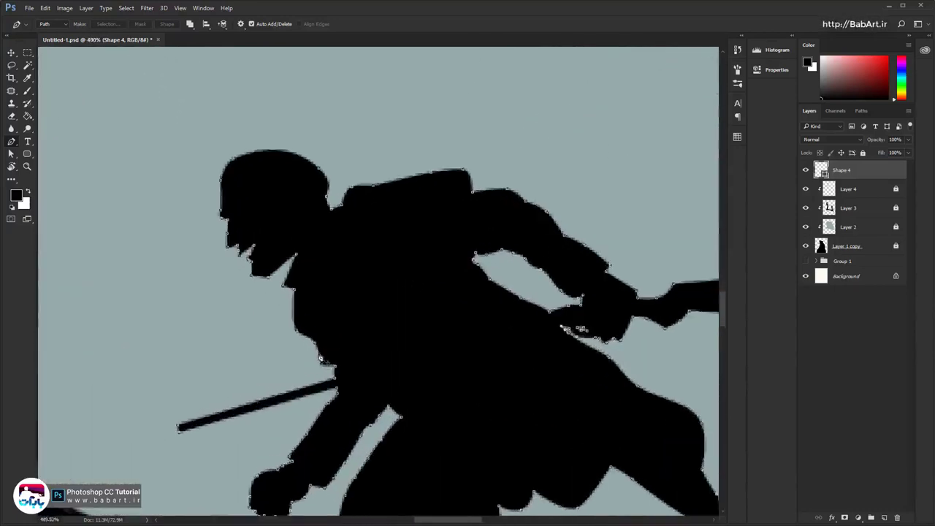
scroll(319, 358, "up", 1)
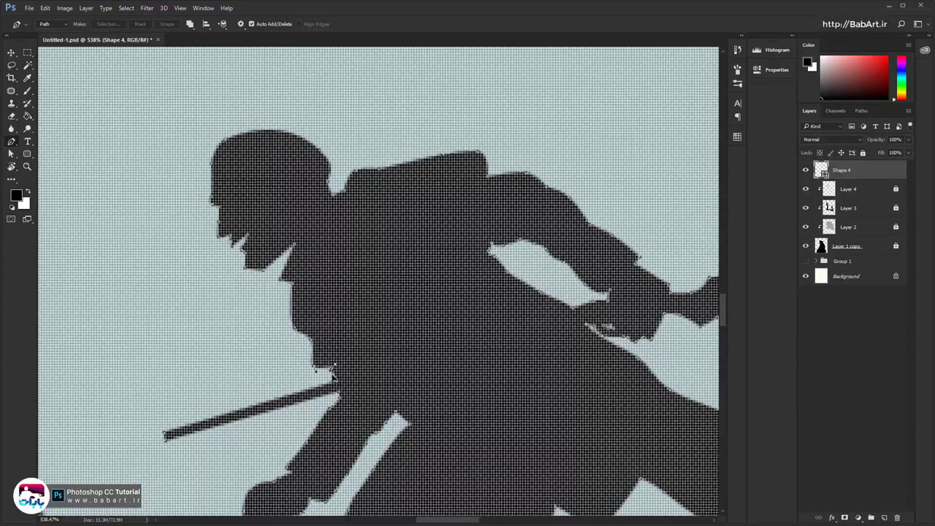
scroll(321, 345, "down", 4)
left_click_drag(300, 288, 294, 359)
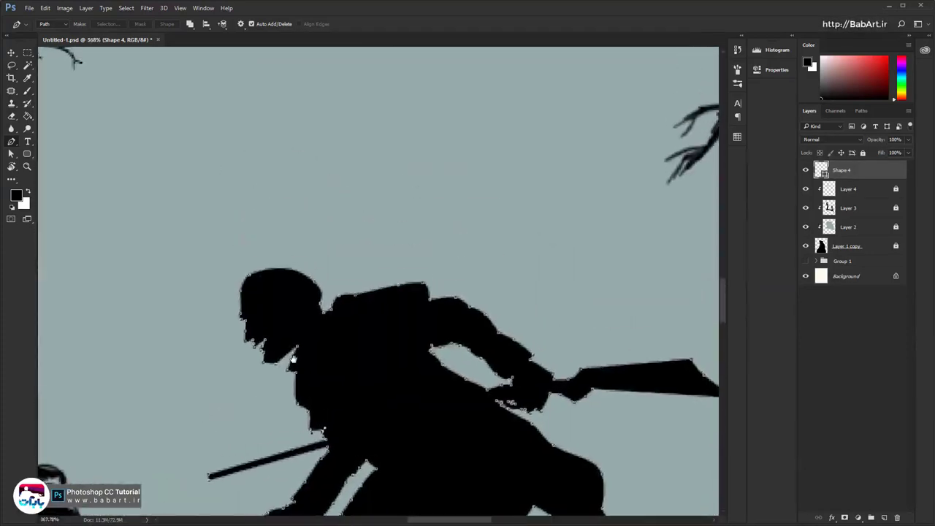
Add a new empty layer above the soldier shape layer
scroll(293, 359, "down", 5)
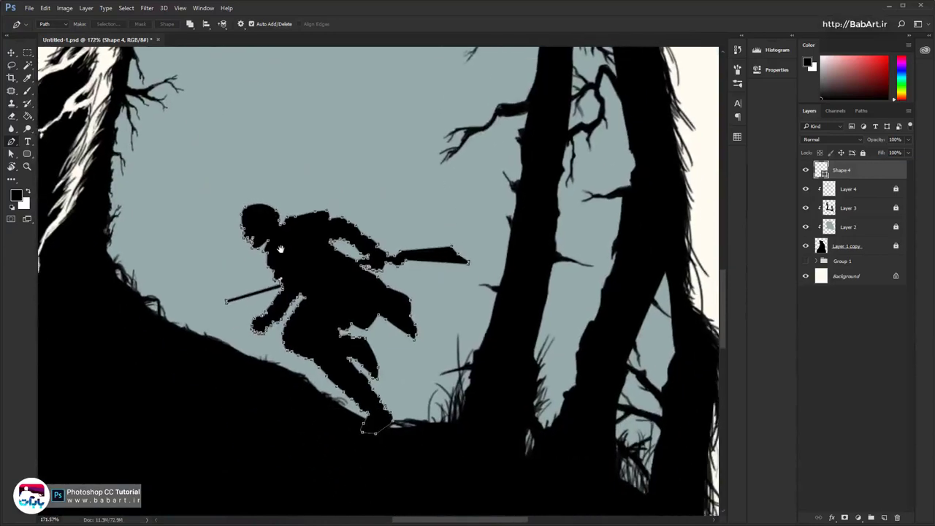
left_click_drag(279, 249, 280, 245)
scroll(436, 340, "down", 3)
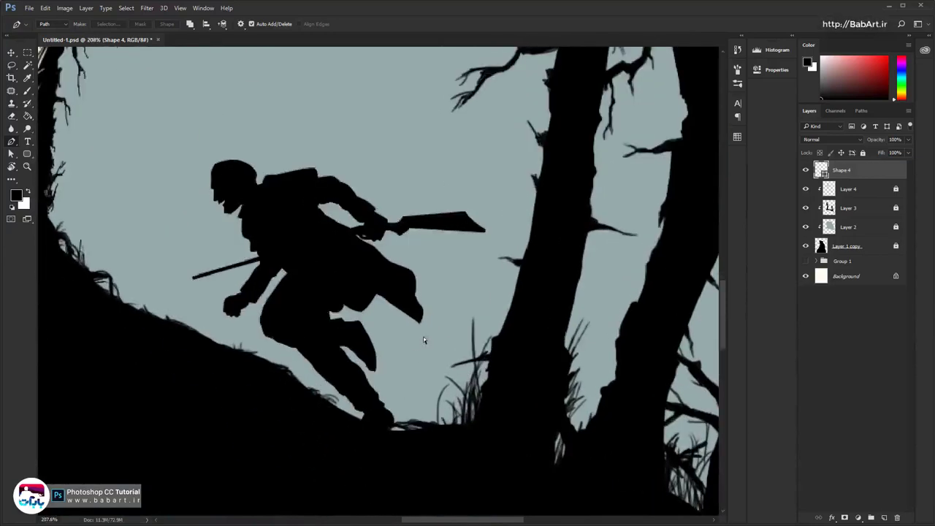
scroll(423, 333, "down", 1)
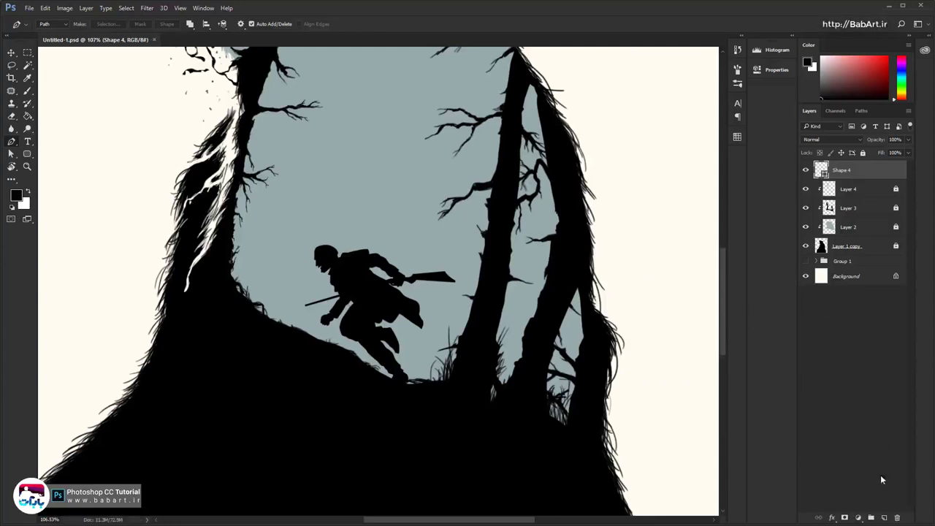
left_click(884, 517)
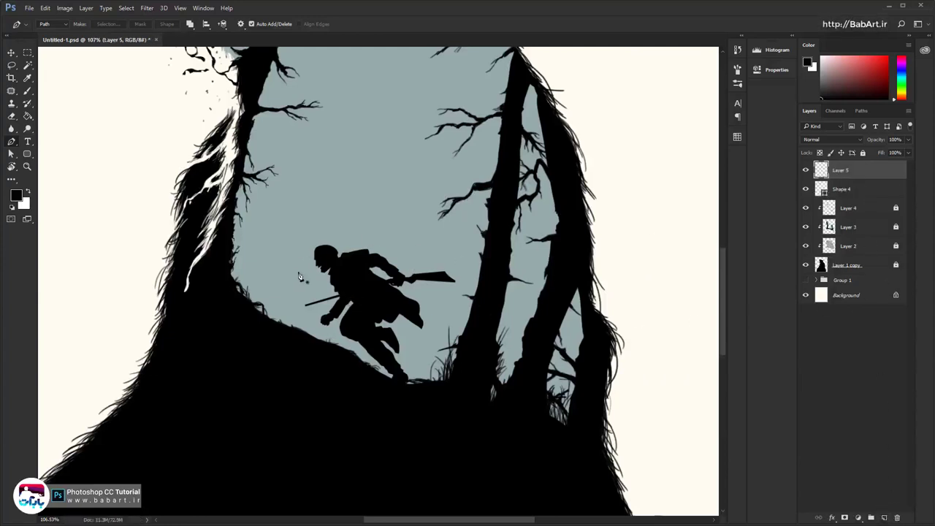
Save the document and rasterize the Shape 4 layer holding the soldier silhouette
scroll(340, 256, "up", 3)
scroll(340, 256, "up", 6)
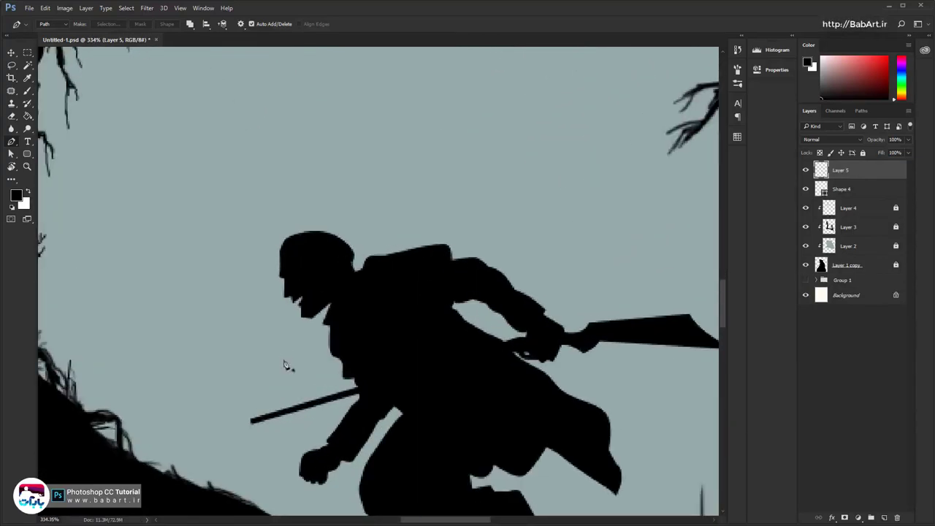
left_click(28, 90)
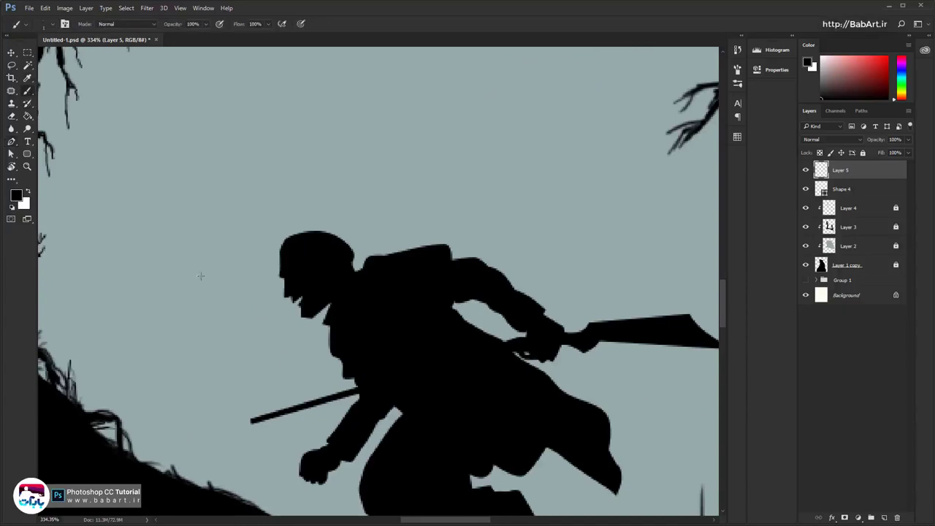
left_click_drag(396, 367, 337, 312)
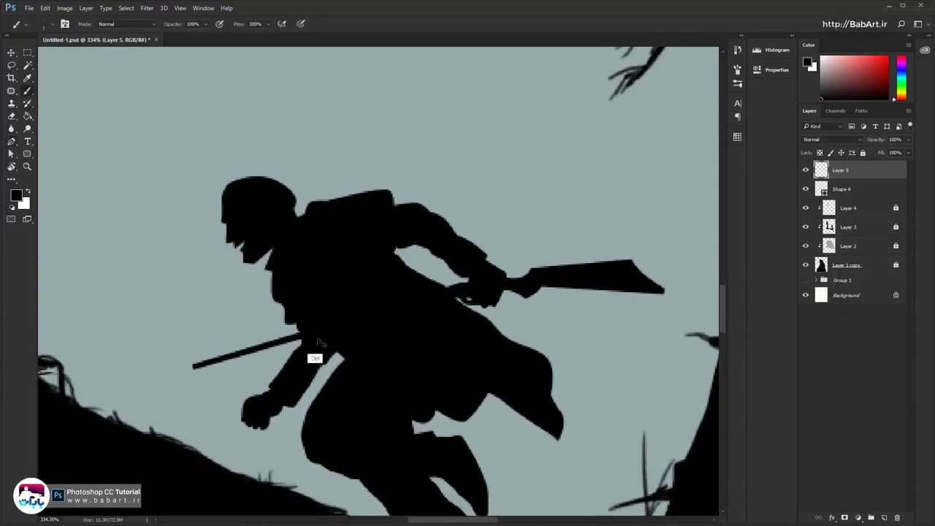
key("ctrl+s")
right_click(860, 192)
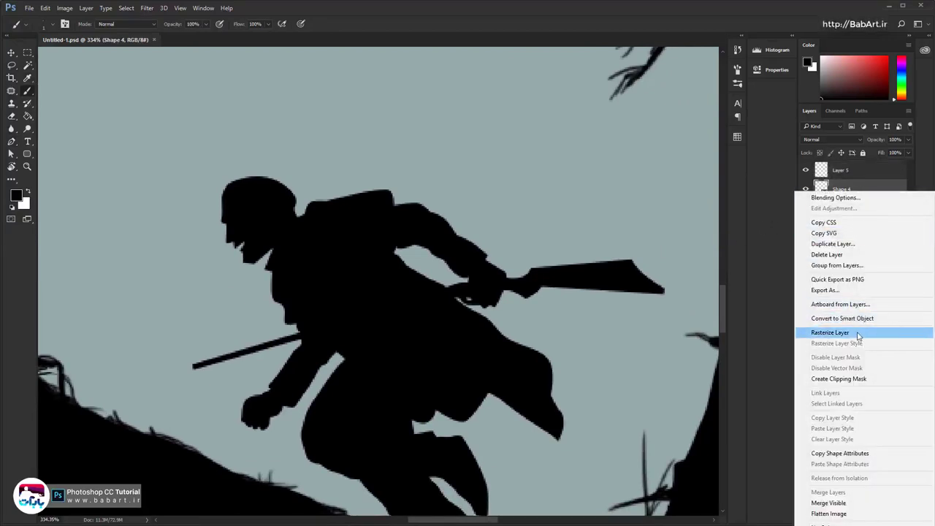
left_click(859, 333)
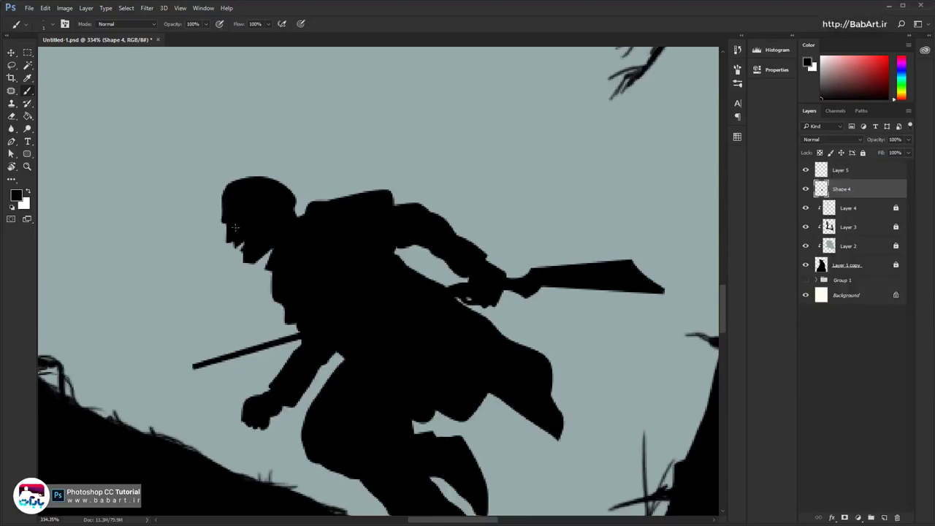
Trim thin slivers from the soldier's nose bridge and the front of the chin with a very small Eraser
scroll(223, 227, "up", 6)
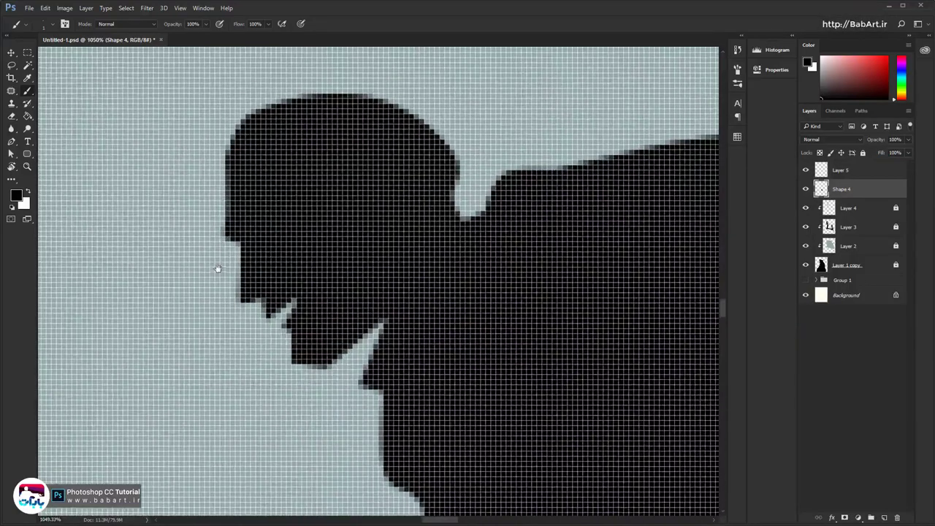
left_click(11, 117)
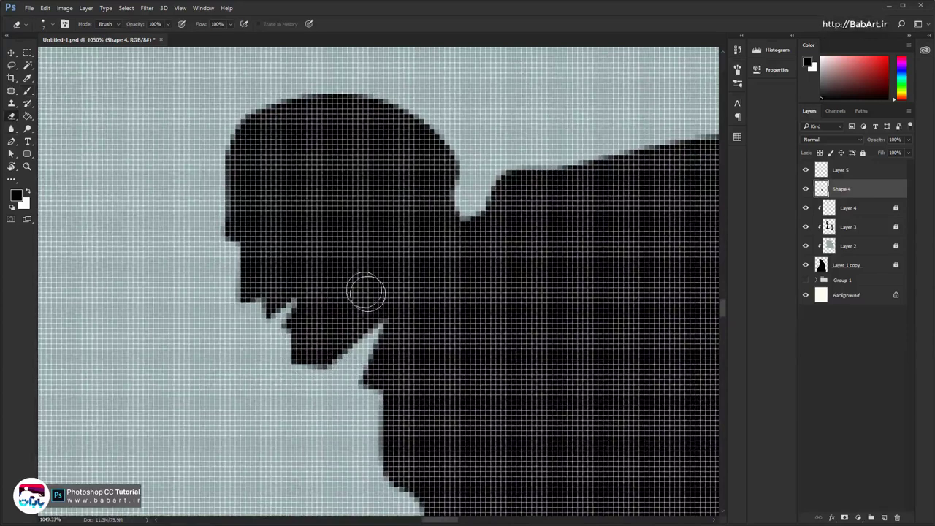
key("bracketleft")
key("bracketleft")
key("bracketleft")
key("bracketleft")
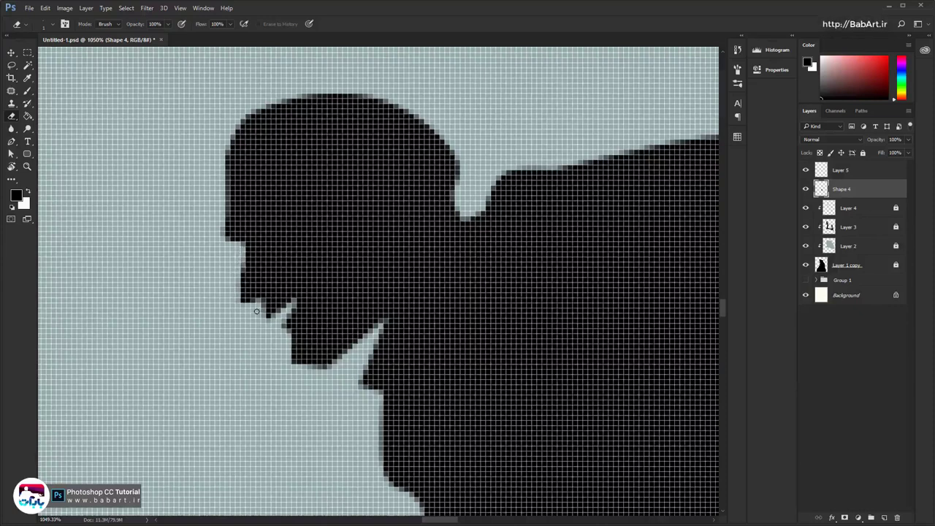
left_click_drag(297, 369, 285, 351)
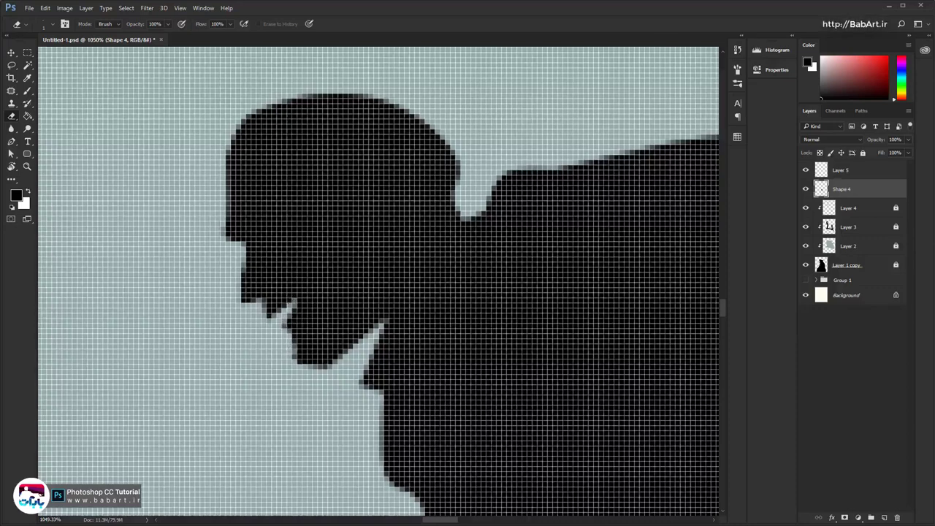
Paint fine black hair strands with the Brush over the soldier's forehead and along the top of the head
key("b")
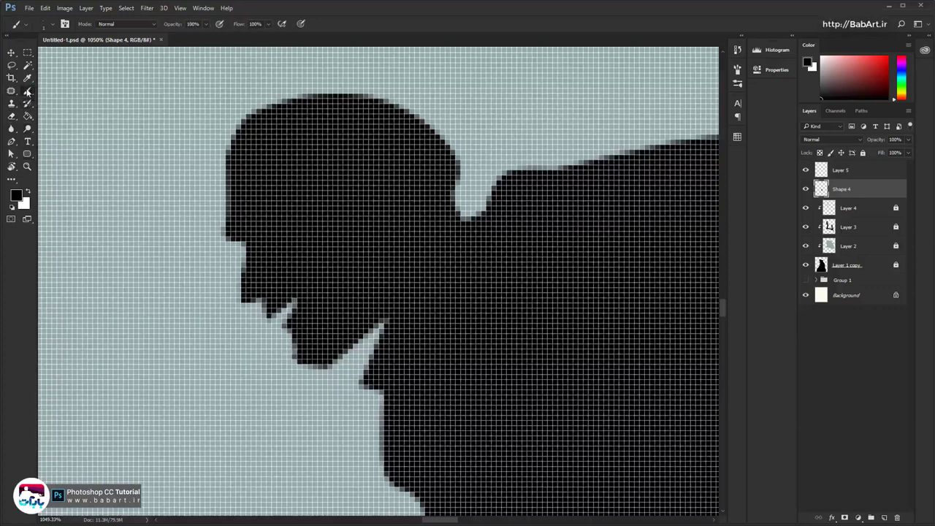
left_click(16, 195)
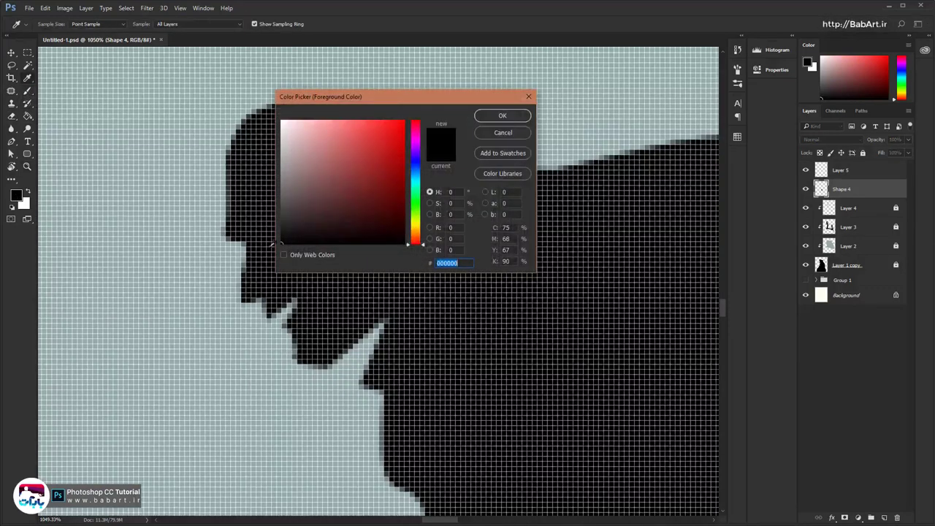
left_click(513, 117)
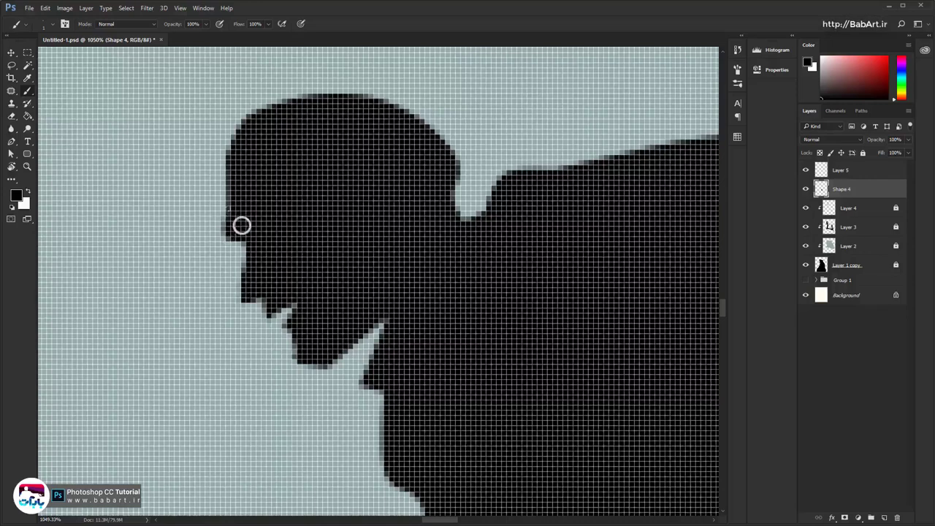
left_click_drag(242, 223, 222, 173)
left_click_drag(215, 132, 222, 173)
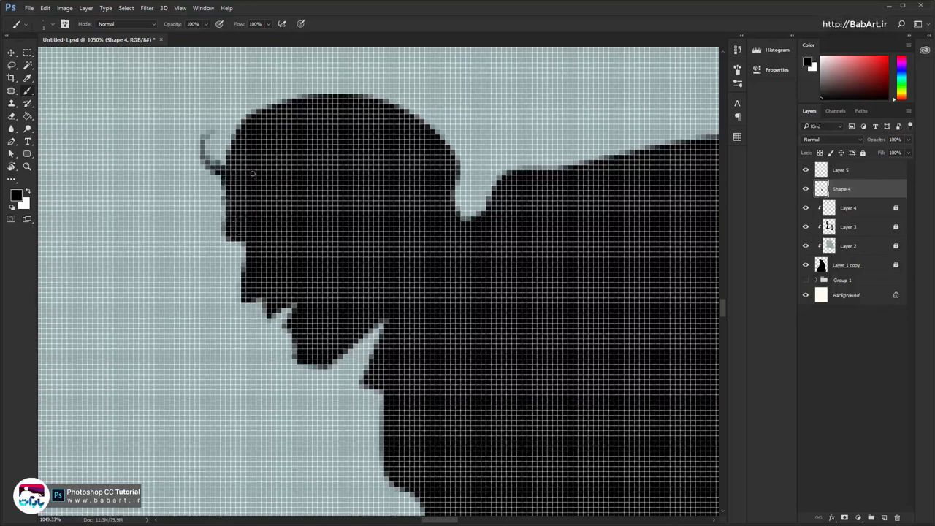
mouse_move(210, 132)
left_mouse_down()
mouse_move(217, 173)
mouse_move(222, 162)
left_mouse_up()
mouse_move(244, 117)
left_mouse_down()
mouse_move(228, 155)
mouse_move(269, 96)
mouse_move(345, 85)
left_mouse_up()
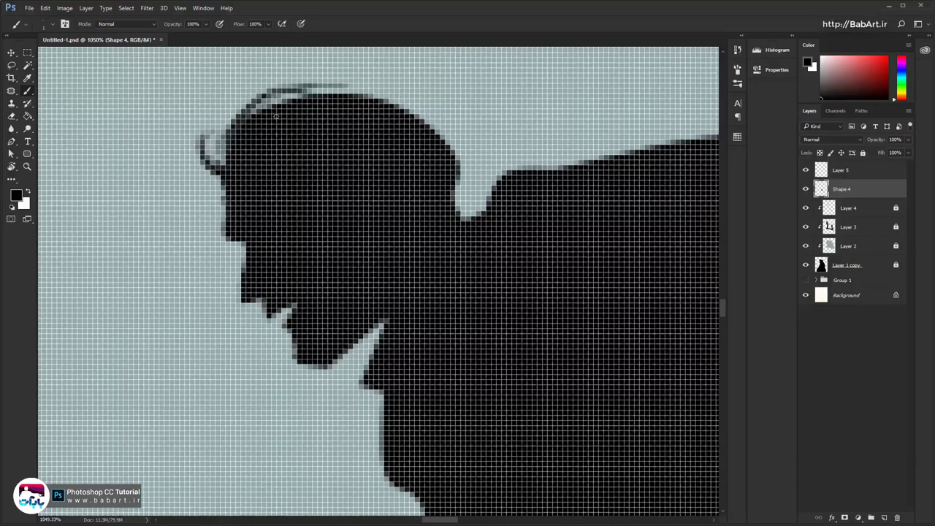
left_click_drag(281, 121, 351, 75)
left_click_drag(295, 98, 364, 85)
mouse_move(225, 170)
left_mouse_down()
mouse_move(208, 112)
mouse_move(244, 89)
mouse_move(205, 138)
left_mouse_up()
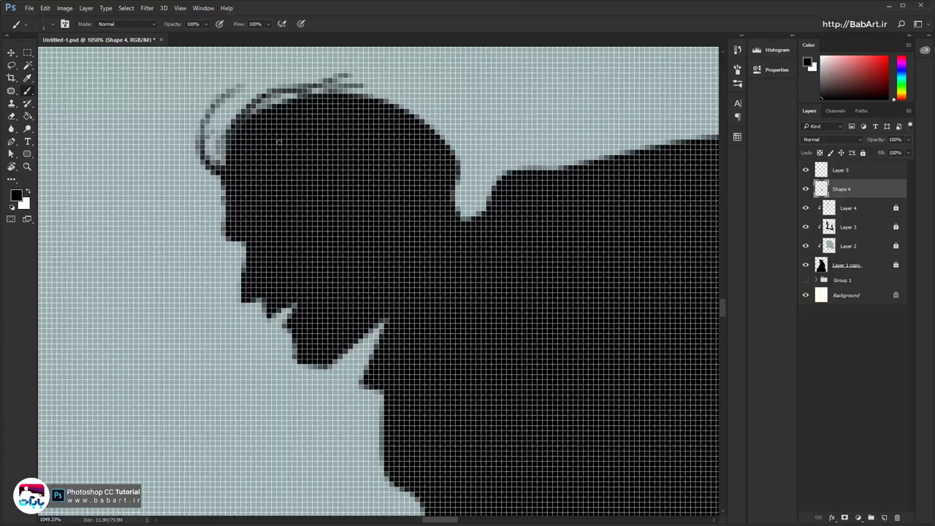
Paint black hair strands down the back of the head, across the nape gap and trailing behind the neck
mouse_move(257, 111)
left_mouse_down()
mouse_move(286, 94)
mouse_move(428, 92)
mouse_move(425, 109)
mouse_move(473, 146)
mouse_move(473, 179)
mouse_move(457, 188)
mouse_move(523, 155)
mouse_move(457, 188)
left_mouse_up()
left_click_drag(485, 197, 453, 209)
left_click_drag(495, 181, 454, 192)
mouse_move(484, 210)
left_mouse_down()
mouse_move(461, 221)
mouse_move(453, 204)
left_mouse_up()
left_click_drag(470, 194, 453, 214)
left_click_drag(480, 170, 453, 198)
left_click_drag(485, 162, 457, 169)
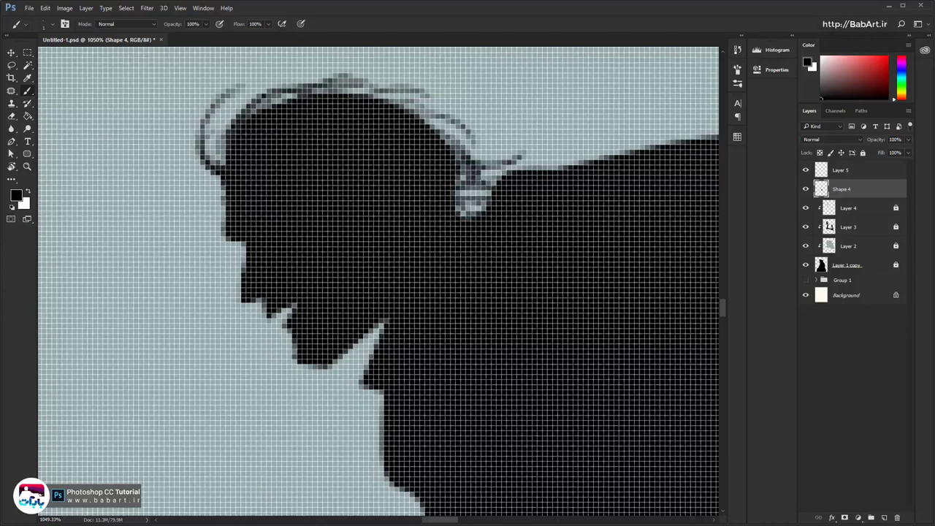
left_click_drag(544, 146, 460, 168)
mouse_move(510, 133)
left_mouse_down()
mouse_move(438, 154)
mouse_move(366, 94)
mouse_move(452, 133)
left_mouse_up()
Paint a wispy black beard hanging from the soldier's chin and jaw toward the collar
mouse_move(467, 229)
left_mouse_down()
mouse_move(363, 268)
mouse_move(397, 270)
mouse_move(327, 245)
left_mouse_up()
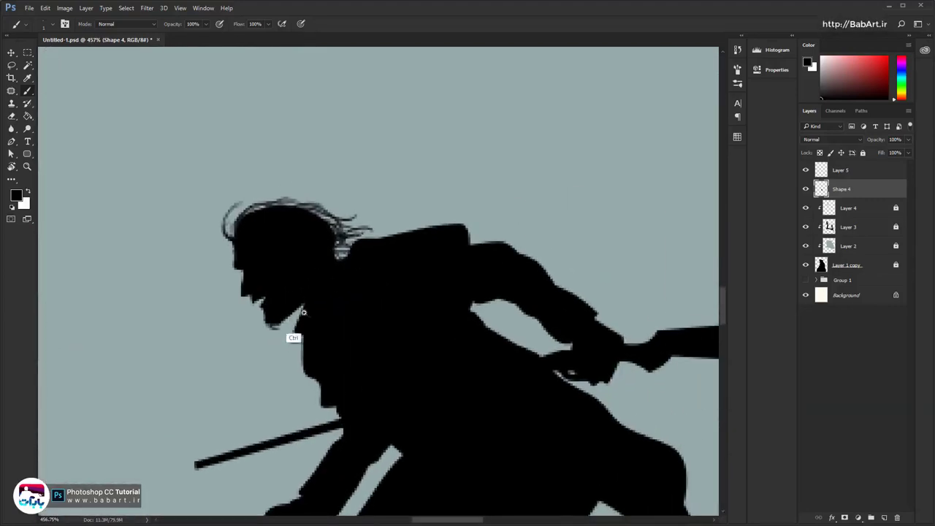
scroll(300, 329, "up", 2)
mouse_move(270, 329)
left_mouse_down()
mouse_move(290, 334)
mouse_move(265, 345)
left_mouse_up()
left_click_drag(252, 310, 258, 330)
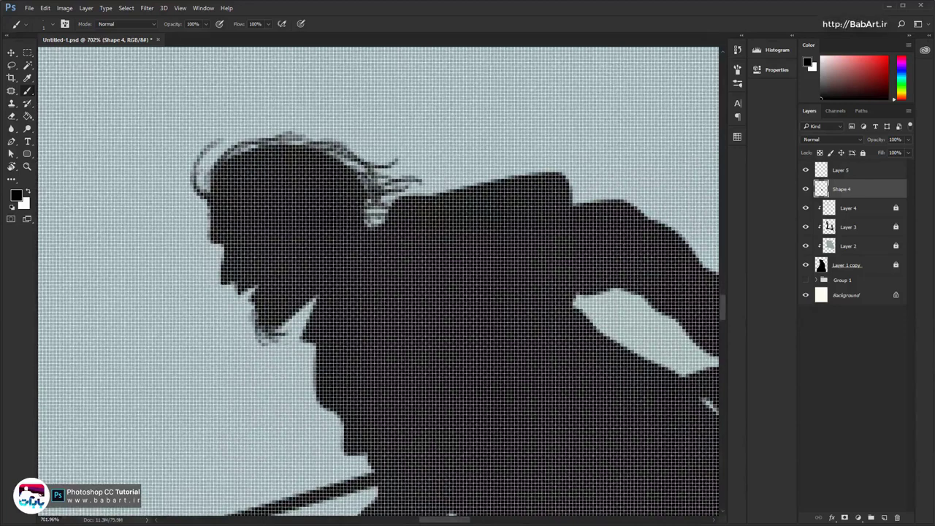
mouse_move(290, 337)
left_mouse_down()
mouse_move(270, 331)
mouse_move(300, 328)
mouse_move(296, 301)
mouse_move(315, 298)
mouse_move(281, 346)
mouse_move(255, 361)
left_mouse_up()
mouse_move(293, 334)
left_mouse_down()
mouse_move(270, 365)
mouse_move(293, 378)
mouse_move(281, 372)
left_mouse_up()
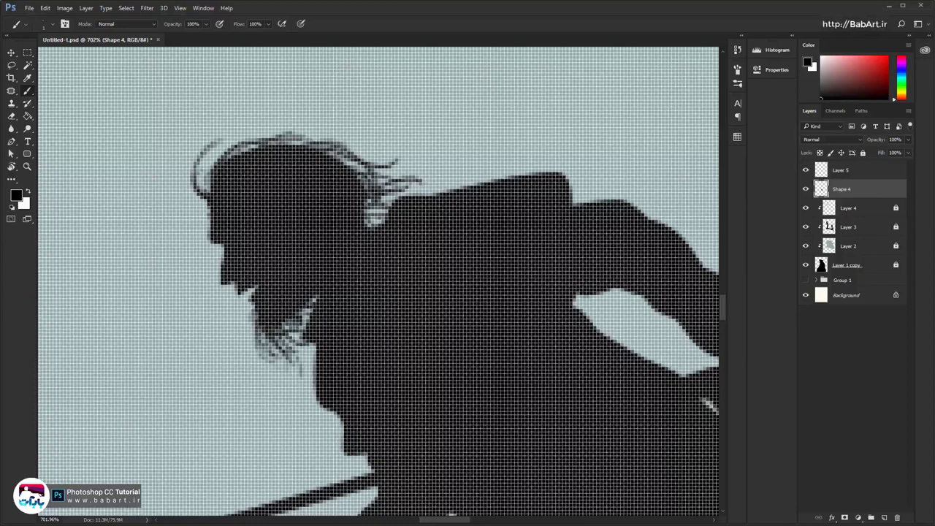
mouse_move(257, 312)
left_mouse_down()
mouse_move(245, 328)
mouse_move(276, 347)
left_mouse_up()
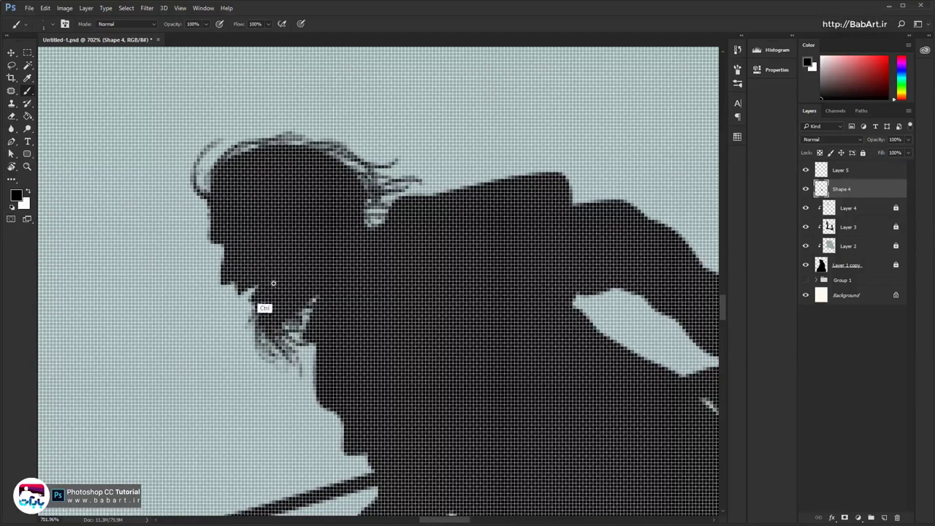
Touch up the area below the soldier's nose with small black moustache strokes
left_click_drag(247, 284, 299, 287)
left_click_drag(220, 299, 223, 318)
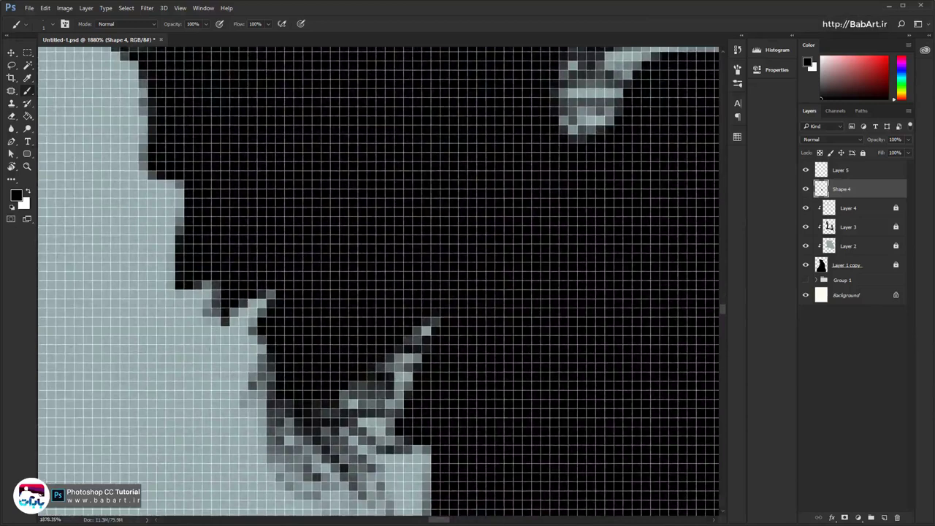
left_click(209, 313)
mouse_move(217, 284)
left_mouse_down()
mouse_move(216, 312)
mouse_move(207, 286)
left_mouse_up()
Add longer flyaway strands streaming backward from the hair at the rear of the soldier's head
left_click_drag(292, 348, 222, 474)
mouse_move(413, 135)
left_mouse_down()
mouse_move(224, 331)
mouse_move(182, 261)
left_mouse_up()
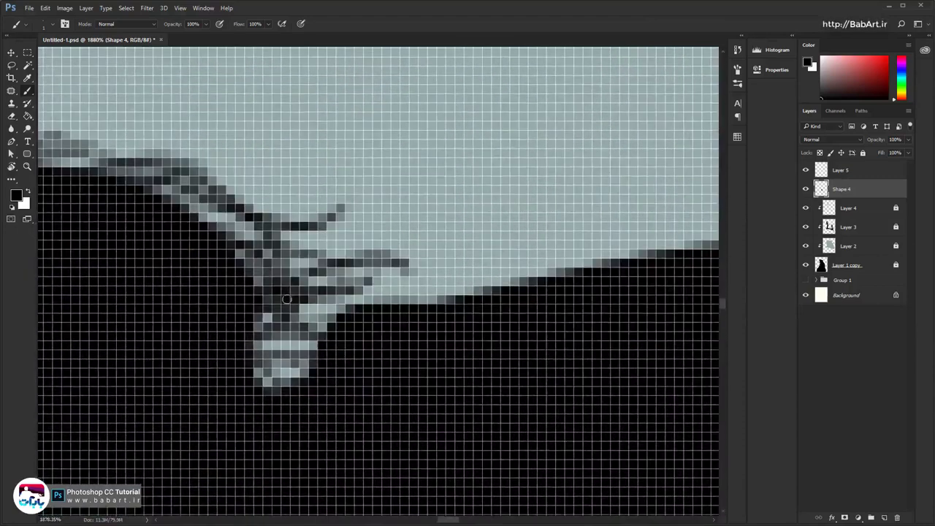
left_click_drag(193, 208, 241, 218)
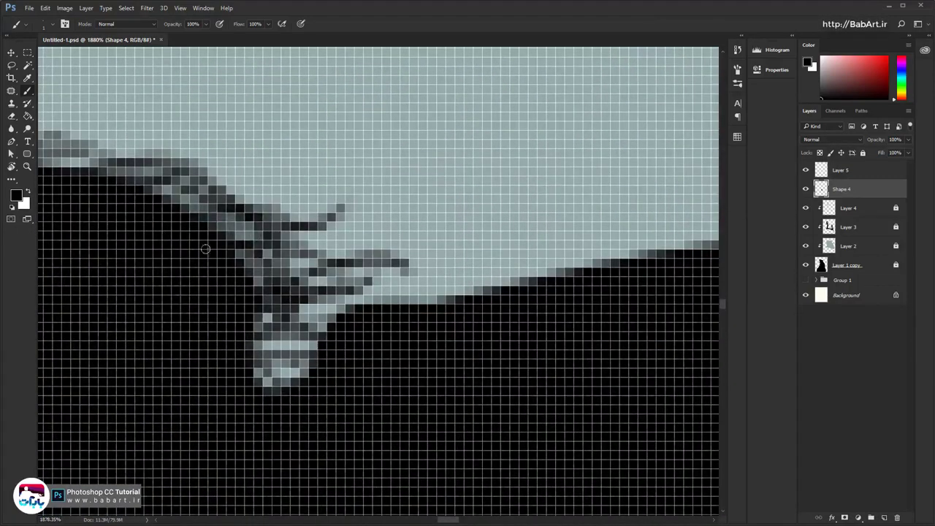
left_click_drag(240, 254, 434, 254)
left_click_drag(276, 235, 398, 208)
left_click_drag(195, 208, 307, 162)
left_click_drag(217, 205, 276, 192)
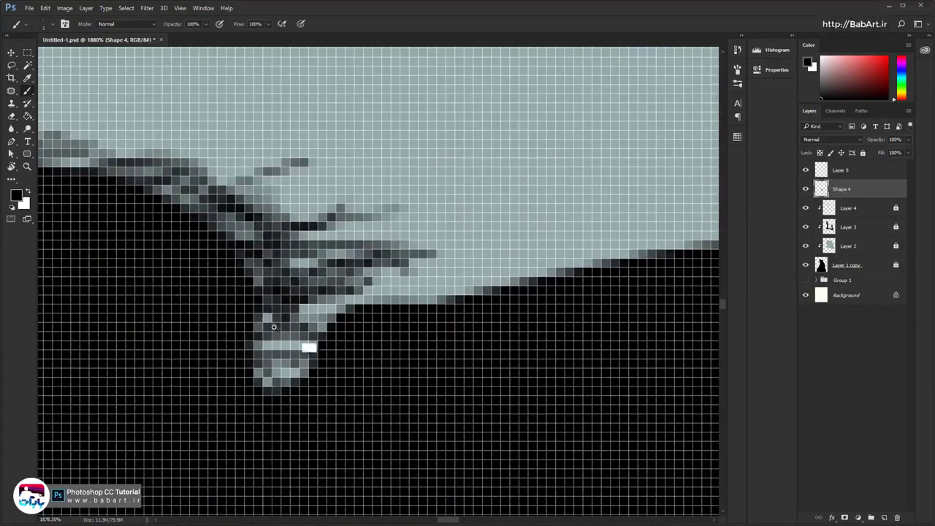
Add a few more loose strands to the hair on the crown and over the forehead
left_click_drag(314, 323, 243, 329)
left_click_drag(349, 344, 468, 366)
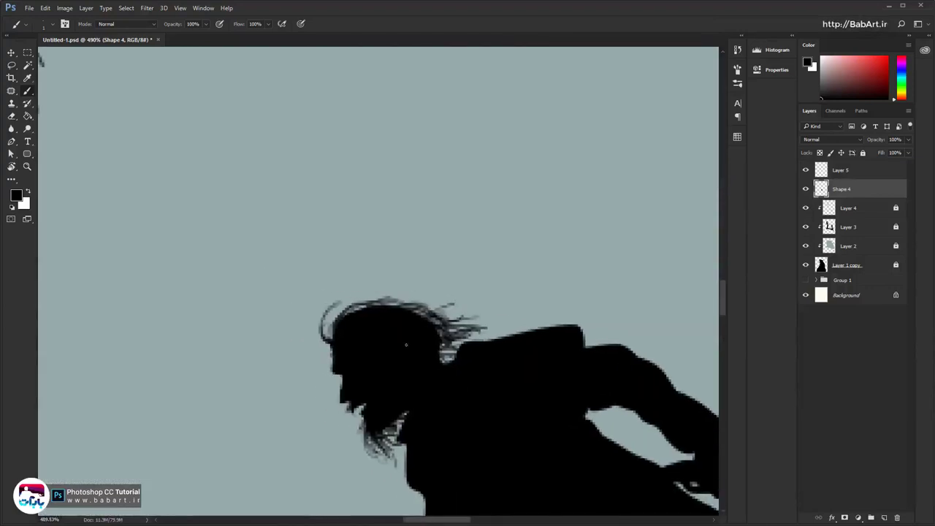
left_click_drag(412, 311, 436, 322)
mouse_move(364, 308)
left_mouse_down()
mouse_move(398, 294)
mouse_move(392, 303)
left_mouse_up()
left_click_drag(330, 341, 336, 311)
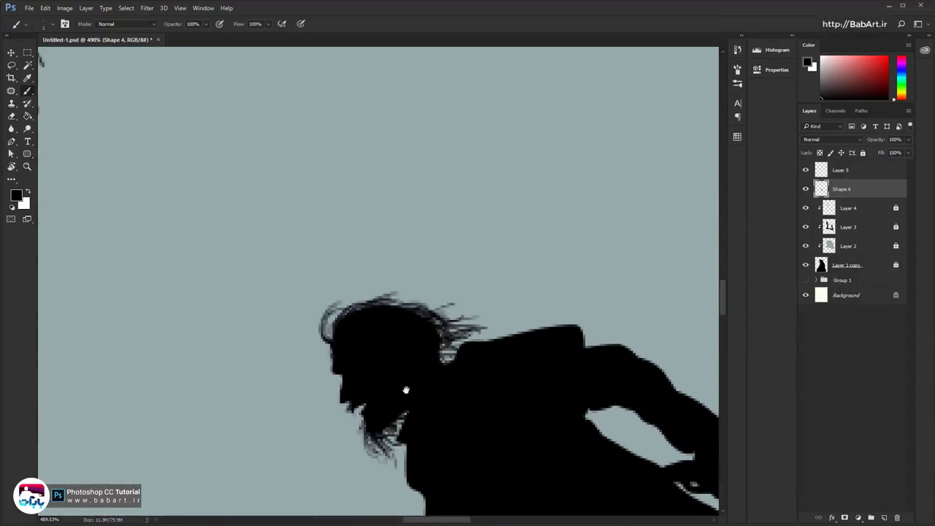
Merge the Layer 5 and Shape 4 layers into one layer
left_click_drag(402, 392, 341, 391)
left_click_drag(435, 406, 328, 263)
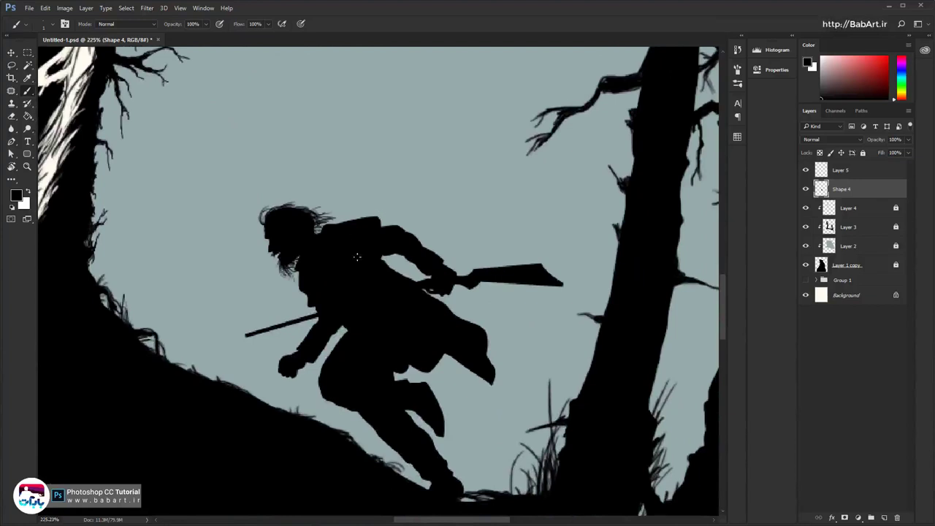
scroll(313, 267, "up", 3)
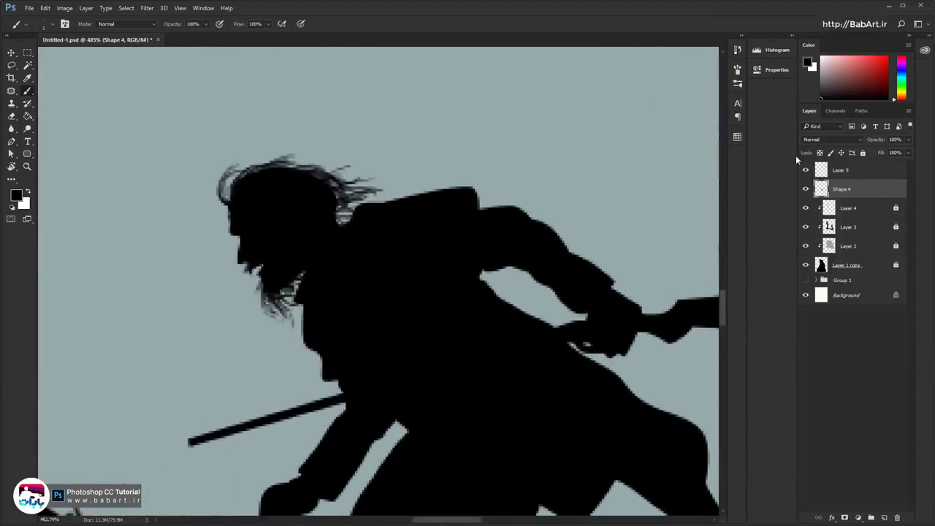
left_click(860, 175, "ctrl")
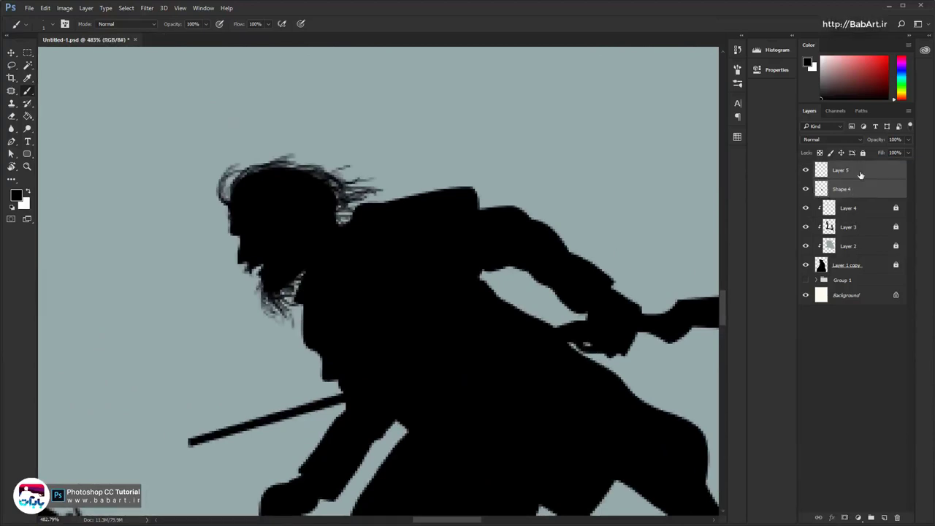
left_click(862, 152)
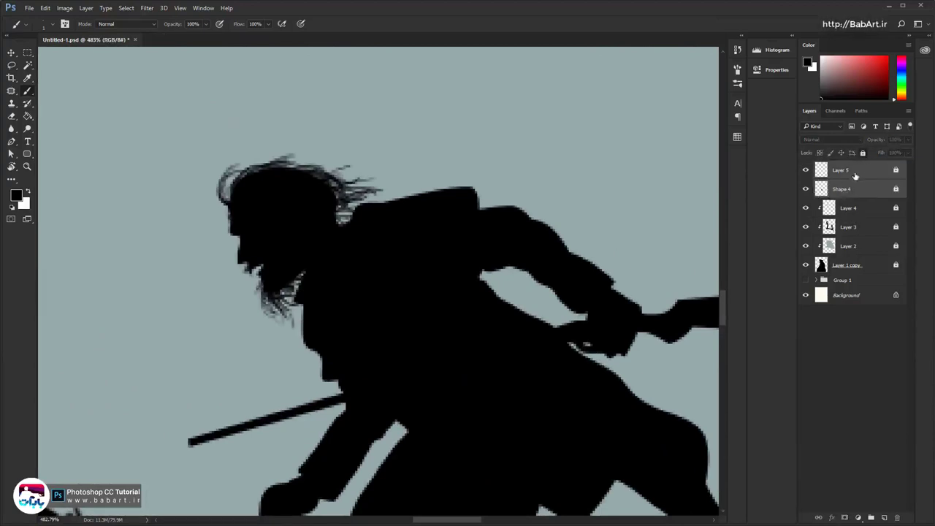
left_click(866, 153)
right_click(859, 179)
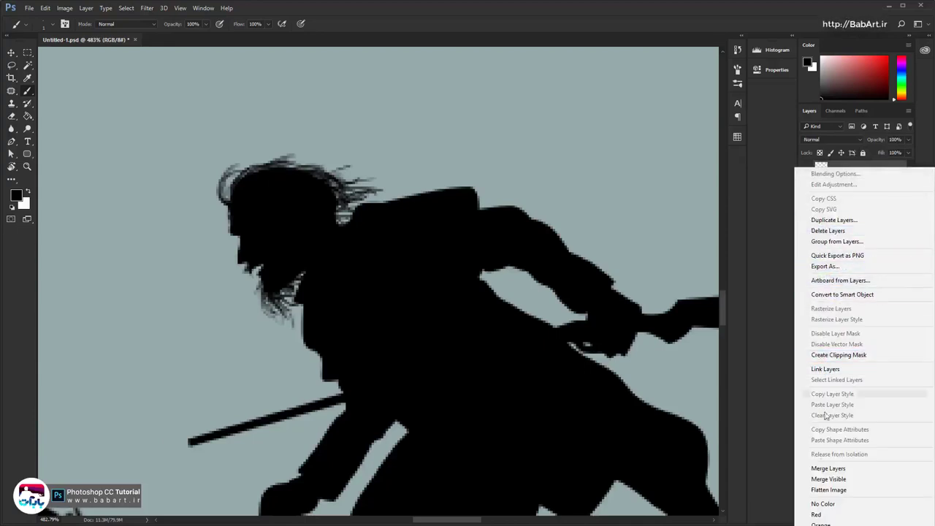
left_click(819, 468)
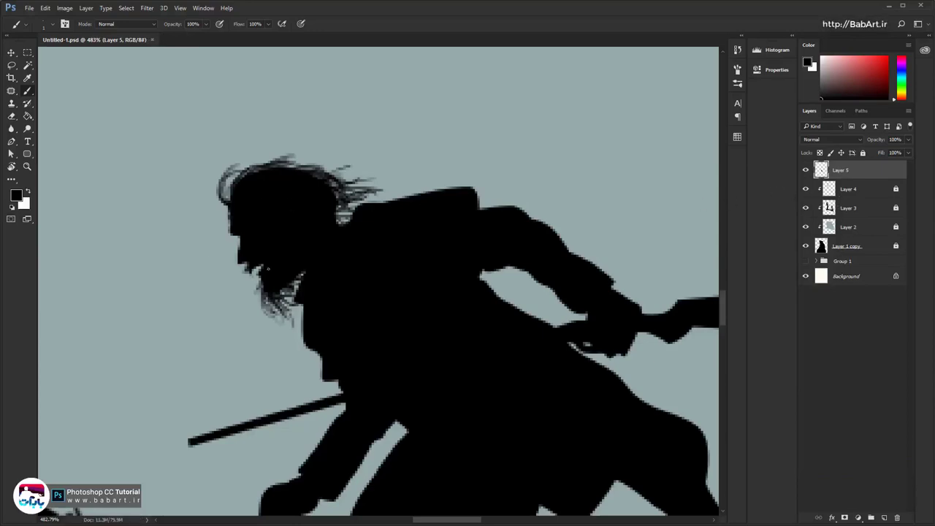
Erase the loose beard strands hanging below the soldier's chin using a smaller eraser tip
scroll(274, 303, "up", 2)
scroll(279, 305, "down", 2)
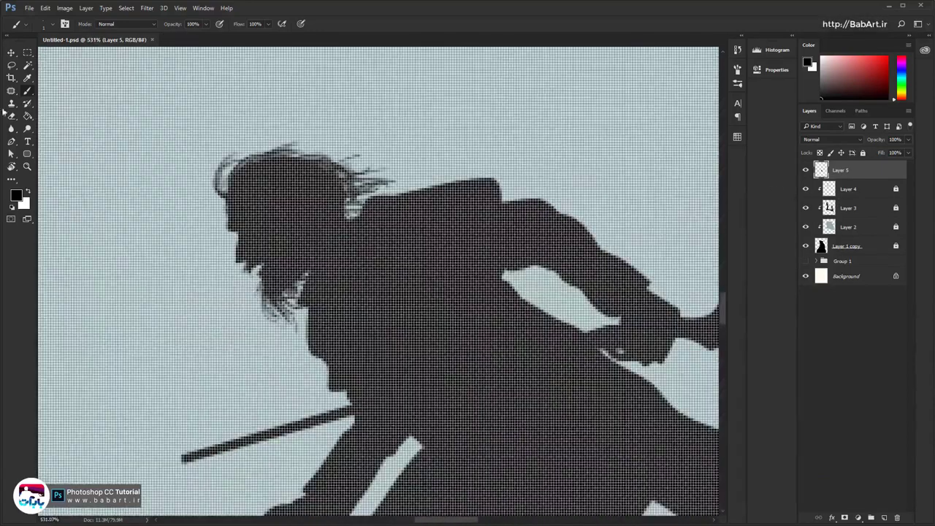
left_click(11, 115)
scroll(281, 326, "up", 3)
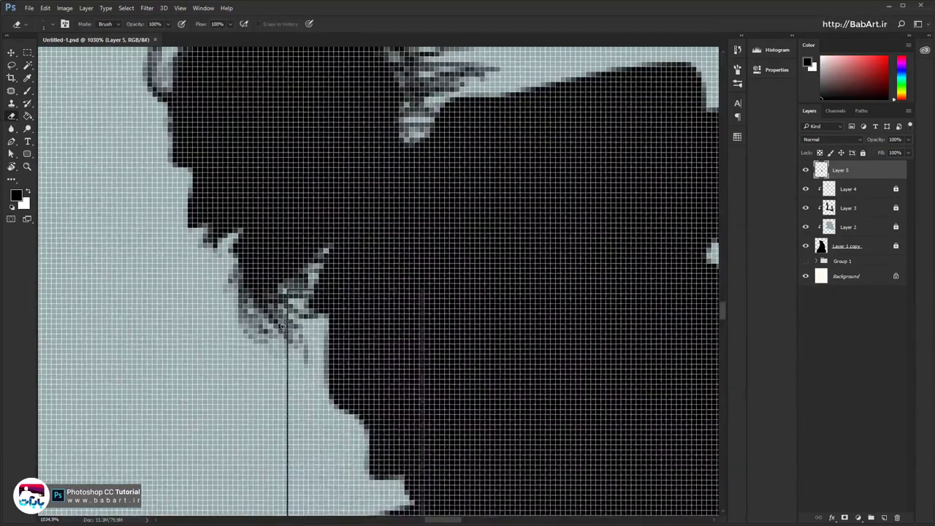
right_click(282, 327)
left_click_drag(353, 310, 353, 314)
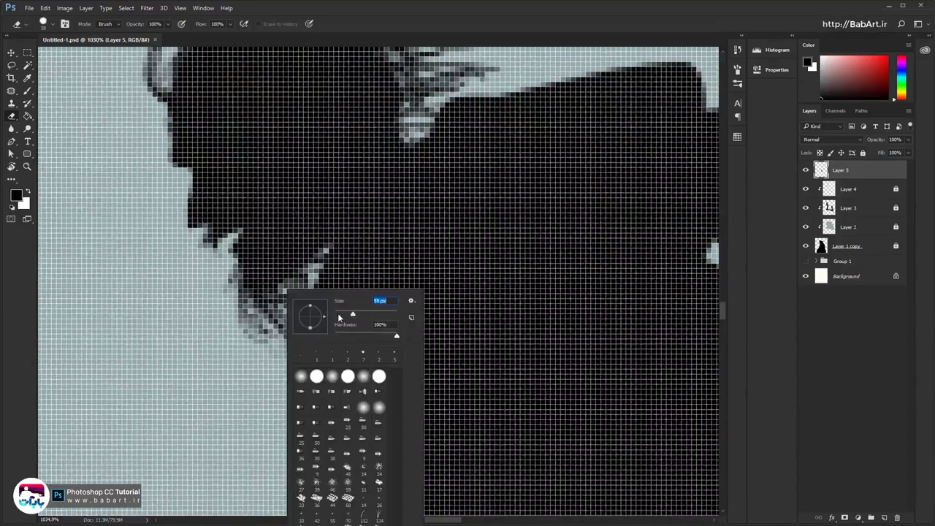
key("Return")
mouse_move(234, 350)
left_mouse_down()
mouse_move(275, 355)
mouse_move(268, 336)
mouse_move(278, 343)
mouse_move(205, 306)
mouse_move(169, 302)
mouse_move(184, 277)
left_mouse_up()
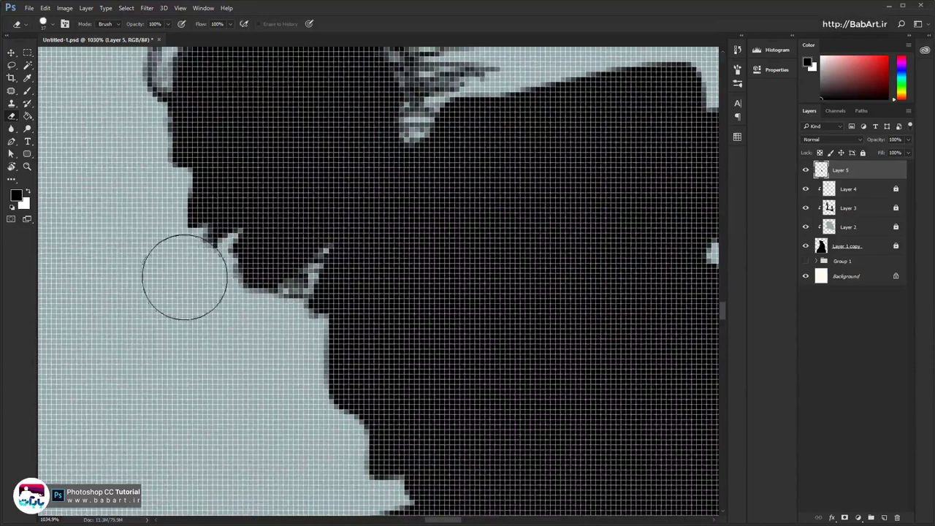
Reduce the eraser size further and erase the flyaway hair from the crown, rear and nape of the soldier's head
right_click(182, 279)
left_click_drag(235, 308, 233, 308)
left_click(146, 262)
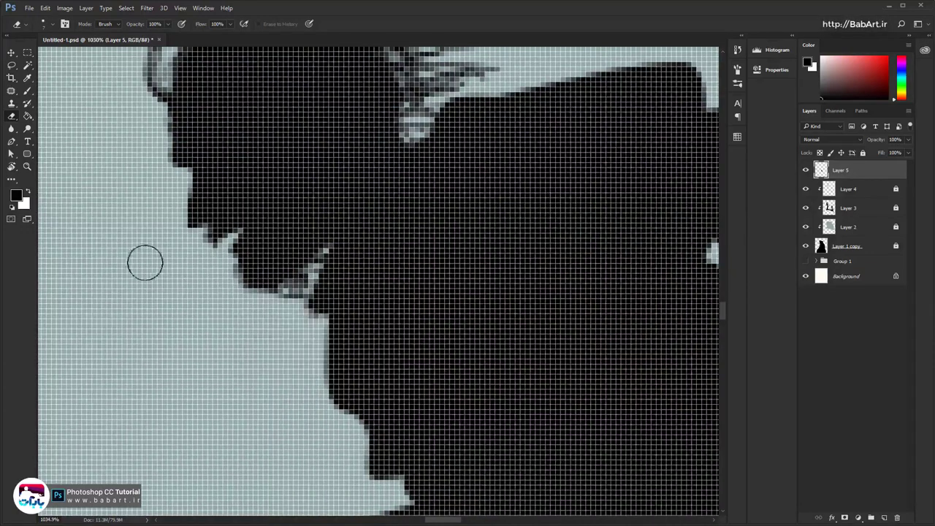
key("bracketleft")
key("bracketleft")
key("bracketleft")
left_click_drag(261, 170, 175, 368)
mouse_move(410, 268)
left_mouse_down()
mouse_move(374, 267)
mouse_move(397, 277)
left_mouse_up()
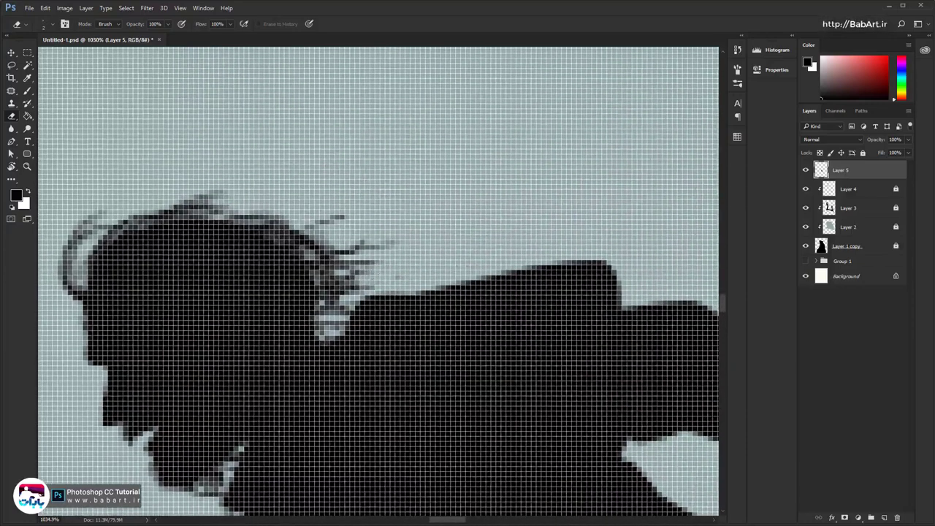
mouse_move(411, 244)
left_mouse_down()
mouse_move(353, 250)
mouse_move(359, 228)
mouse_move(319, 218)
left_mouse_up()
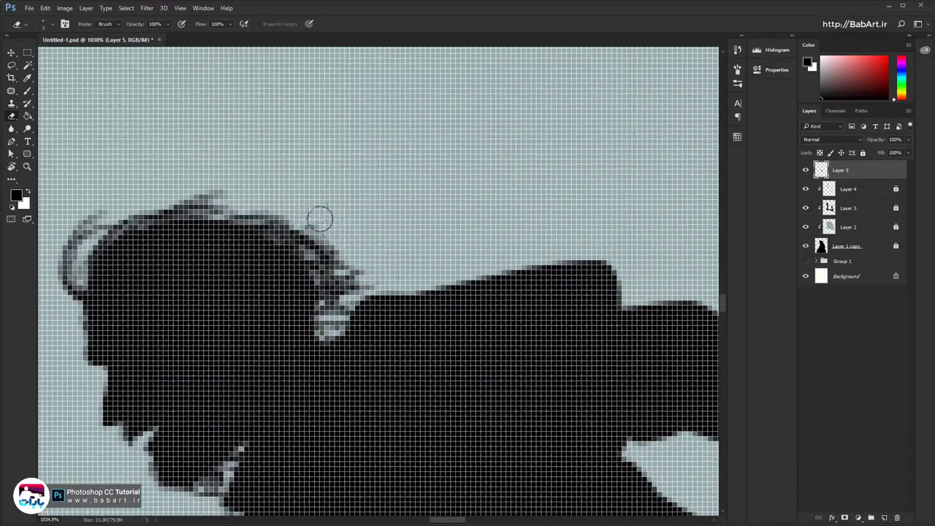
mouse_move(358, 248)
left_mouse_down()
mouse_move(332, 309)
mouse_move(307, 266)
mouse_move(219, 220)
mouse_move(319, 264)
mouse_move(375, 268)
mouse_move(349, 266)
mouse_move(272, 206)
mouse_move(156, 182)
left_mouse_up()
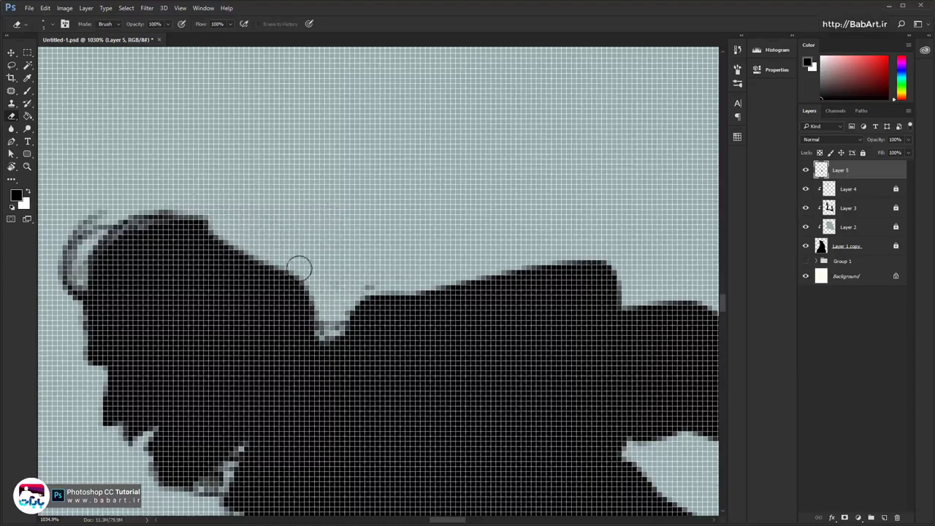
mouse_move(299, 268)
left_mouse_down()
mouse_move(374, 276)
mouse_move(327, 306)
mouse_move(325, 249)
left_mouse_up()
Trim the moustache strokes beneath the soldier's nose with a 1 px eraser
scroll(160, 314, "down", 1)
scroll(121, 407, "up", 4)
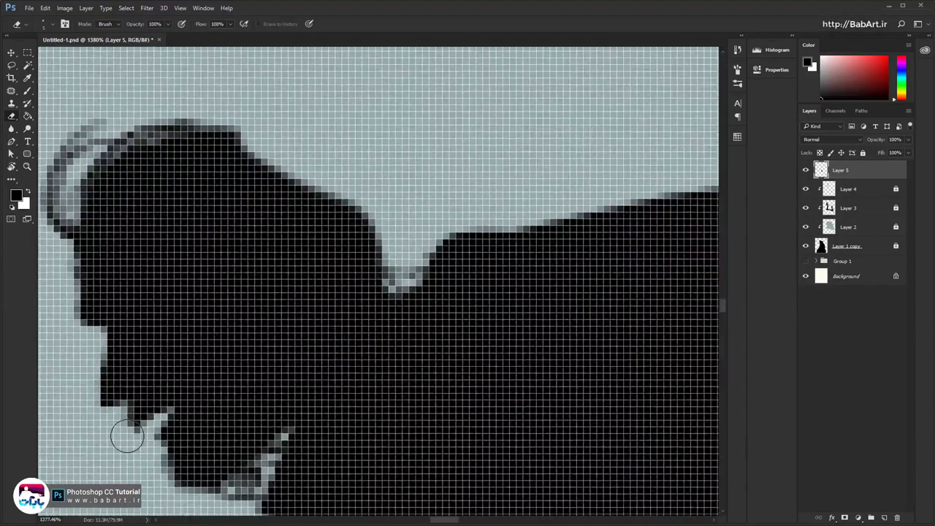
key("[")
key("[")
key("[")
key("[")
left_click_drag(122, 416, 163, 464)
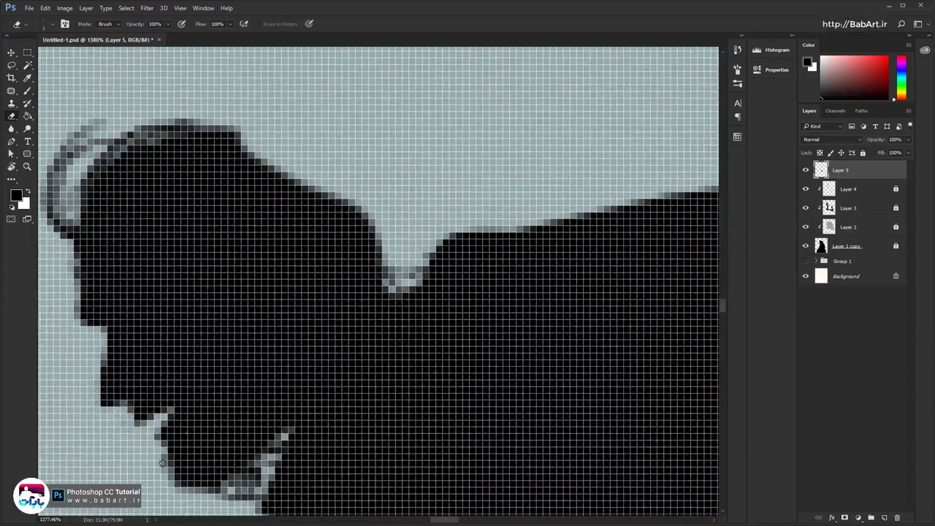
scroll(225, 347, "down", 1)
left_click_drag(181, 357, 138, 358)
left_click_drag(205, 371, 261, 354)
scroll(260, 355, "up", 2)
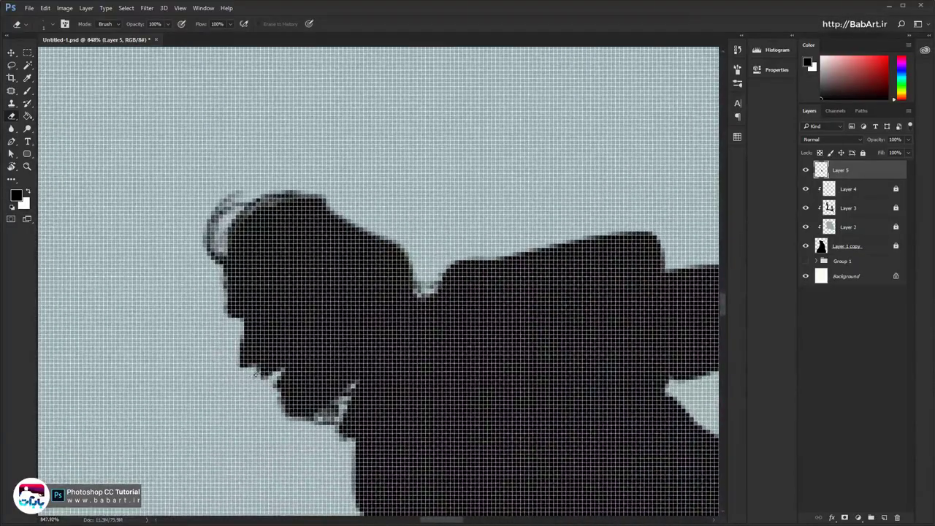
Clean up the remaining stray moustache pixels between the soldier's nose and mouth
scroll(257, 361, "up", 2)
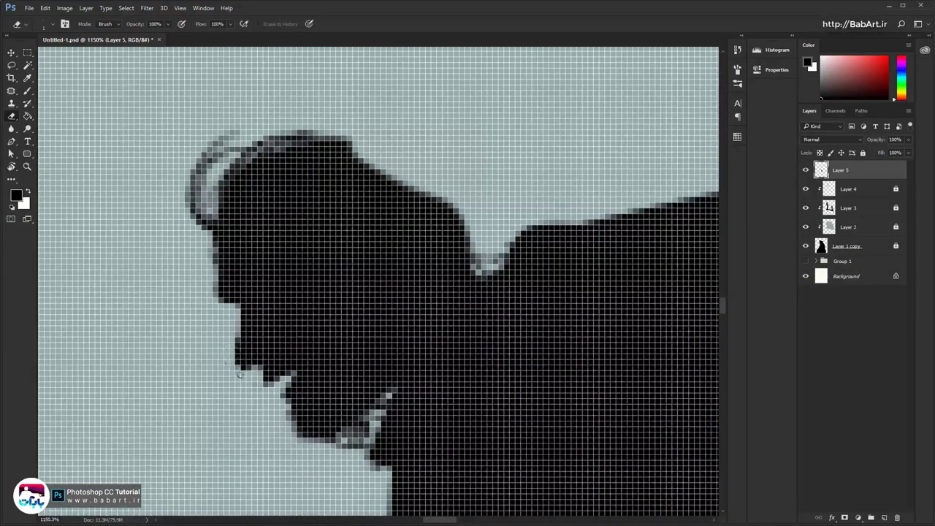
scroll(332, 379, "down", 5)
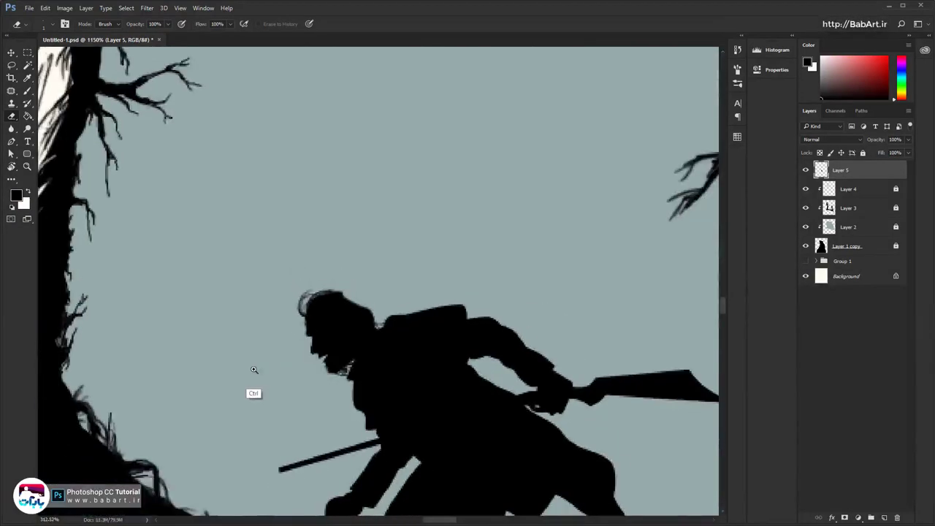
scroll(252, 372, "up", 6)
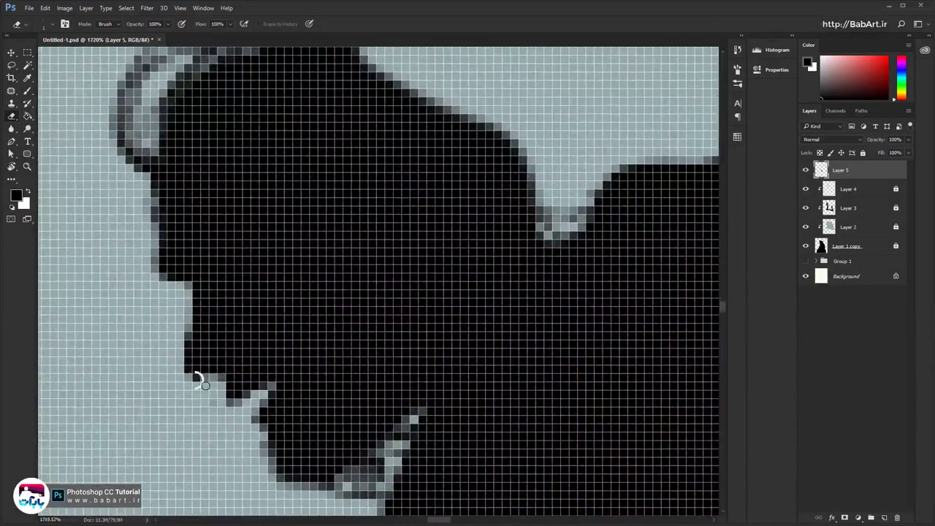
right_click(202, 384)
key("Escape")
scroll(271, 348, "down", 4)
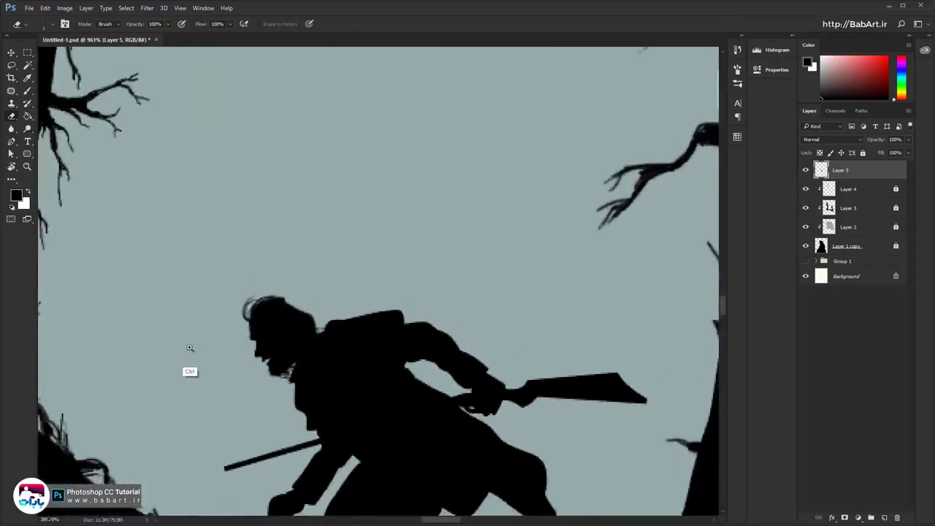
scroll(190, 347, "up", 2)
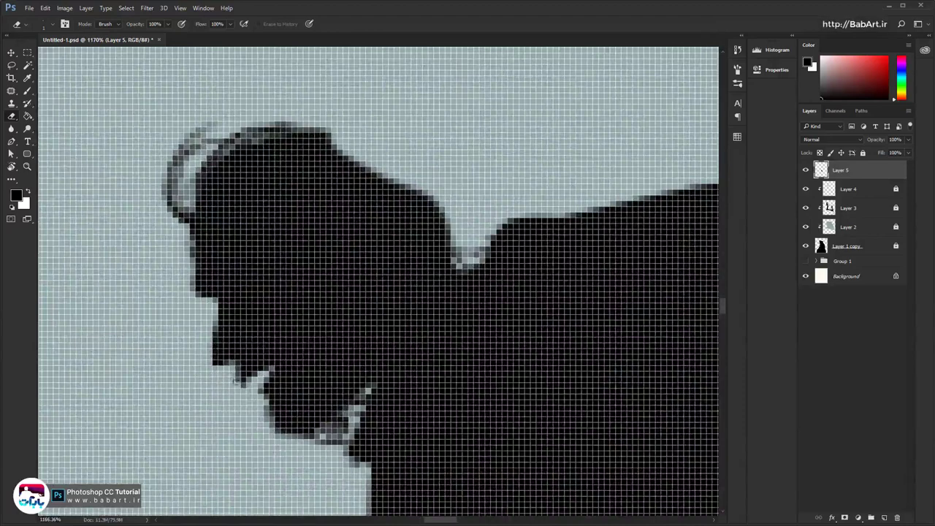
left_click_drag(237, 374, 236, 387)
Paint new thin black hair strands with the Brush from the crown down the back of the soldier's head
left_click(28, 91)
left_click_drag(227, 148, 376, 109)
mouse_move(332, 139)
left_mouse_down()
mouse_move(387, 155)
mouse_move(417, 181)
left_mouse_up()
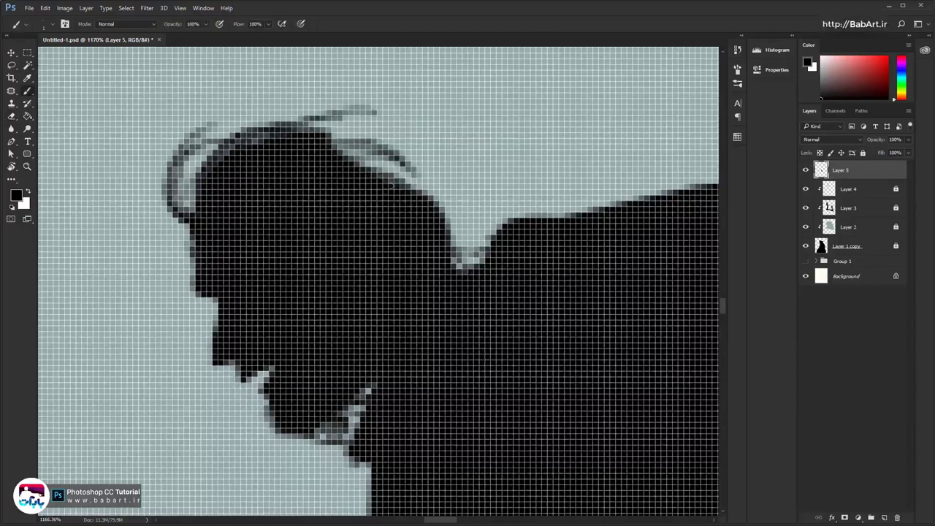
left_click_drag(349, 157, 400, 178)
left_click_drag(334, 137, 443, 189)
mouse_move(352, 155)
left_mouse_down()
mouse_move(479, 219)
mouse_move(500, 218)
left_mouse_up()
Fill the nape gap with short hair strands and add longer ones streaming backward over the shoulder
left_click_drag(438, 197, 495, 191)
mouse_move(485, 223)
left_mouse_down()
mouse_move(460, 252)
mouse_move(493, 232)
left_mouse_up()
mouse_move(447, 245)
left_mouse_down()
mouse_move(480, 248)
mouse_move(431, 254)
mouse_move(441, 258)
mouse_move(496, 230)
left_mouse_up()
left_click_drag(453, 236, 494, 250)
mouse_move(467, 216)
left_mouse_down()
mouse_move(541, 203)
mouse_move(570, 213)
left_mouse_up()
left_click_drag(405, 171, 541, 158)
Thicken the hair with overlapping curved strands over the crown and the back of the soldier's head
mouse_move(366, 155)
left_mouse_down()
mouse_move(338, 122)
mouse_move(270, 99)
left_mouse_up()
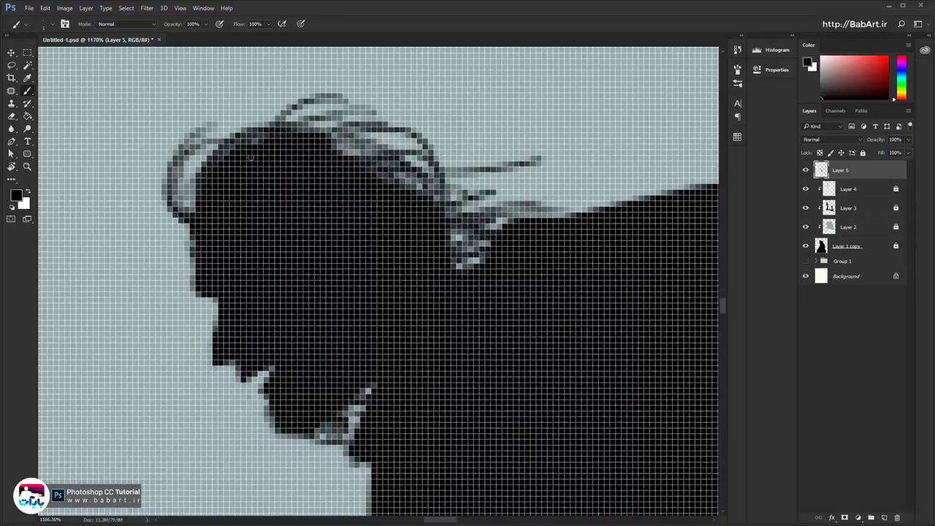
mouse_move(336, 126)
left_mouse_down()
mouse_move(224, 150)
mouse_move(314, 109)
left_mouse_up()
left_click_drag(212, 146, 395, 154)
mouse_move(333, 132)
left_mouse_down()
mouse_move(416, 157)
mouse_move(501, 143)
left_mouse_up()
mouse_move(398, 153)
left_mouse_down()
mouse_move(413, 173)
mouse_move(493, 196)
left_mouse_up()
left_click_drag(441, 155, 476, 201)
left_click_drag(413, 179, 452, 242)
left_click_drag(374, 163, 442, 206)
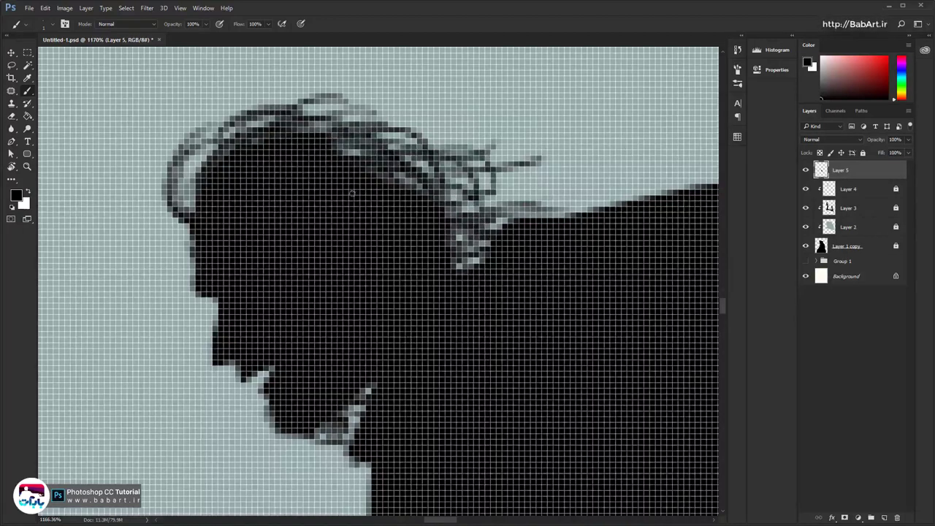
mouse_move(339, 138)
left_mouse_down()
mouse_move(454, 165)
mouse_move(420, 177)
left_mouse_up()
mouse_move(431, 174)
left_mouse_down()
mouse_move(494, 181)
mouse_move(445, 212)
left_mouse_up()
left_click_drag(472, 180, 416, 192)
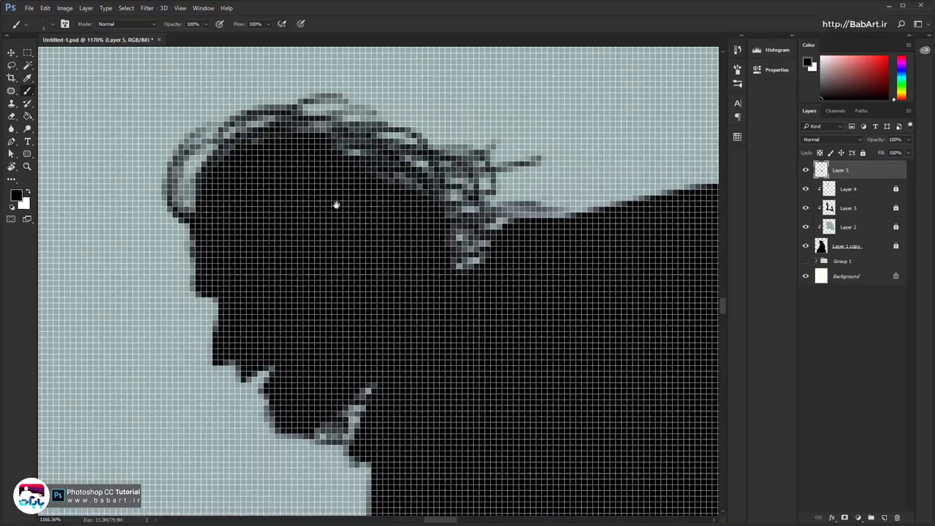
Paint a short ragged beard beneath the soldier's chin with thin black strokes
left_click_drag(336, 205, 343, 69)
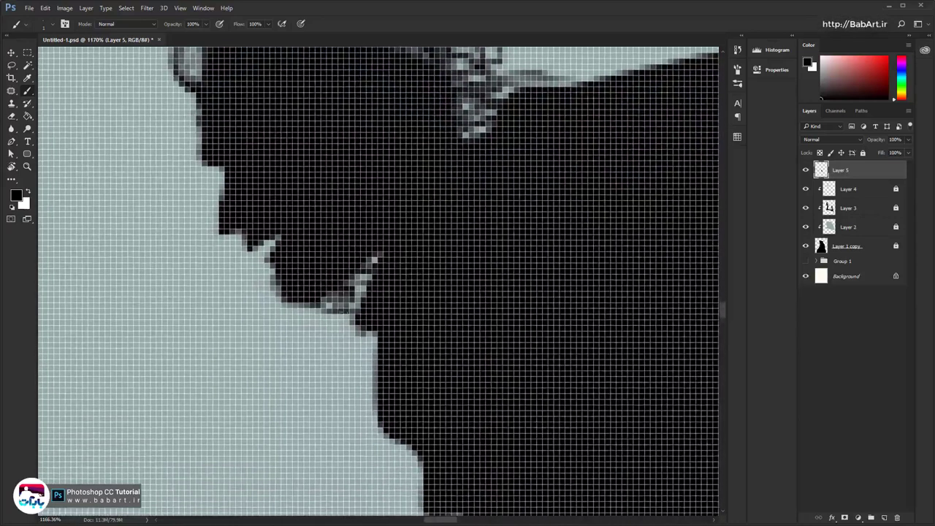
mouse_move(329, 284)
left_mouse_down()
mouse_move(300, 277)
mouse_move(326, 287)
mouse_move(313, 295)
mouse_move(308, 284)
mouse_move(354, 300)
mouse_move(379, 254)
mouse_move(363, 257)
left_mouse_up()
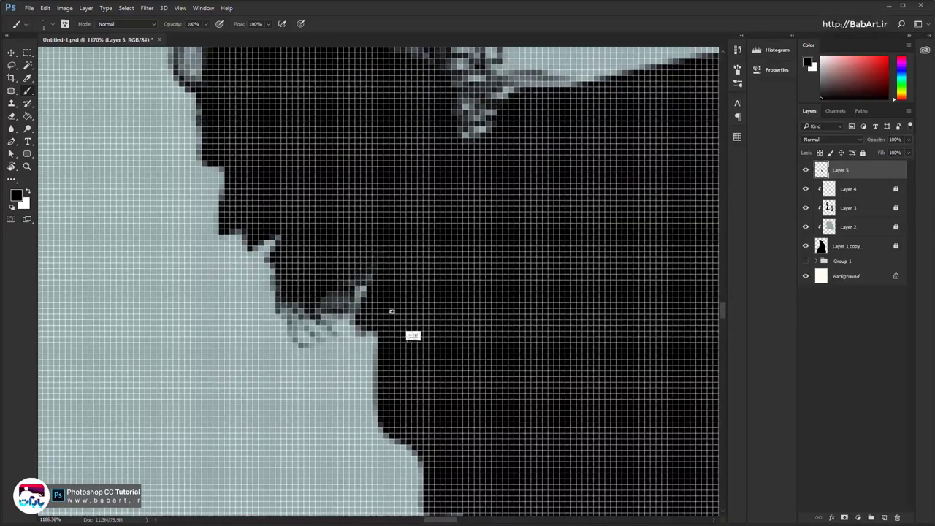
left_click_drag(439, 311, 346, 326)
left_click_drag(489, 295, 330, 341)
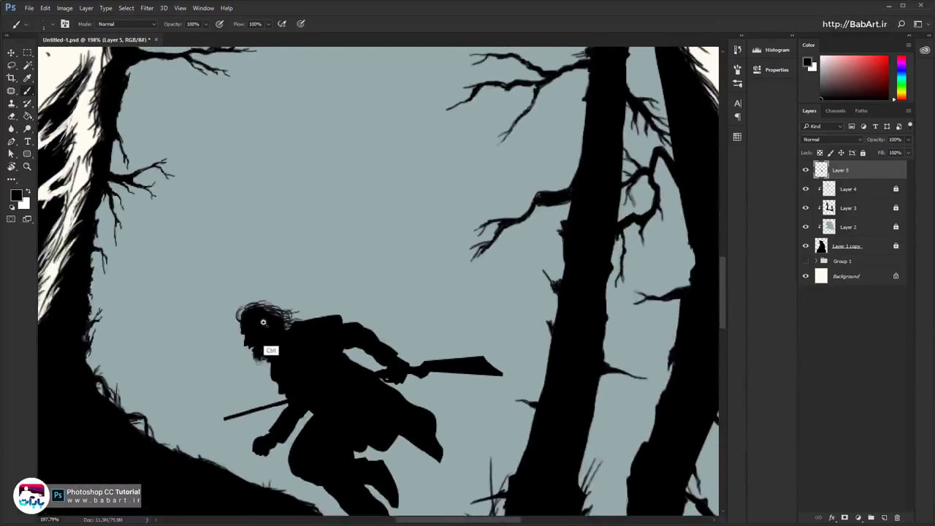
Increase the brush size to 2 px and touch up the hair above the soldier's forehead
left_click_drag(263, 322, 278, 322)
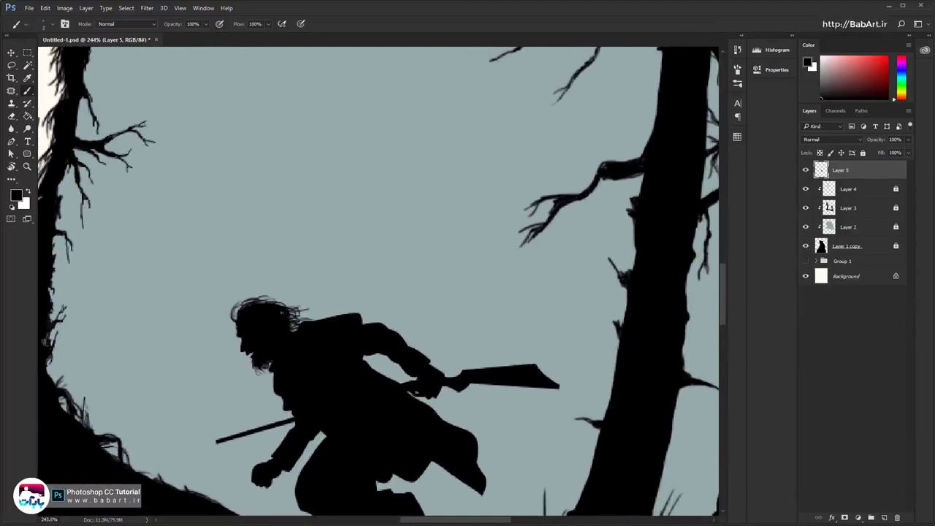
key("bracketright")
mouse_move(332, 327)
left_mouse_down()
mouse_move(336, 224)
mouse_move(328, 313)
left_mouse_up()
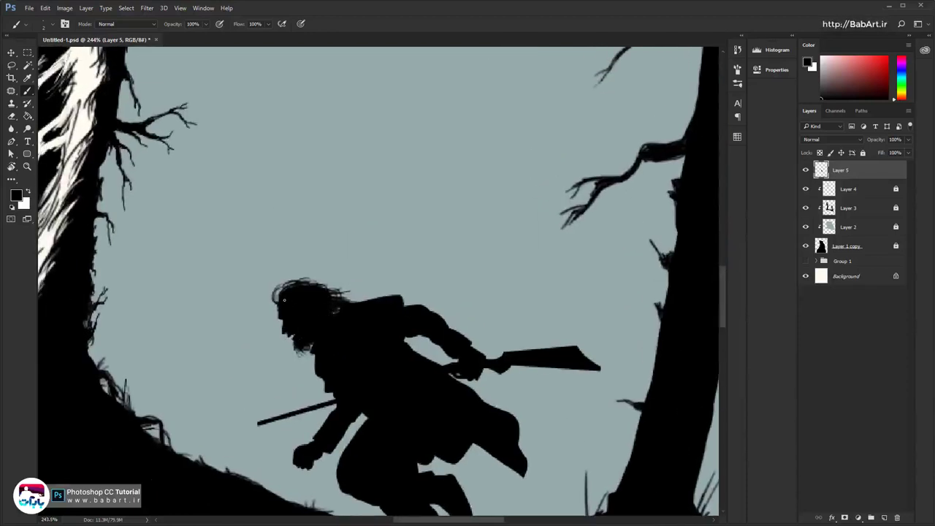
left_click_drag(279, 298, 298, 295)
Dab small black specks of kicked-up dirt above the ground behind the soldier's planted foot with a 1 px brush
left_click_drag(385, 394, 300, 258)
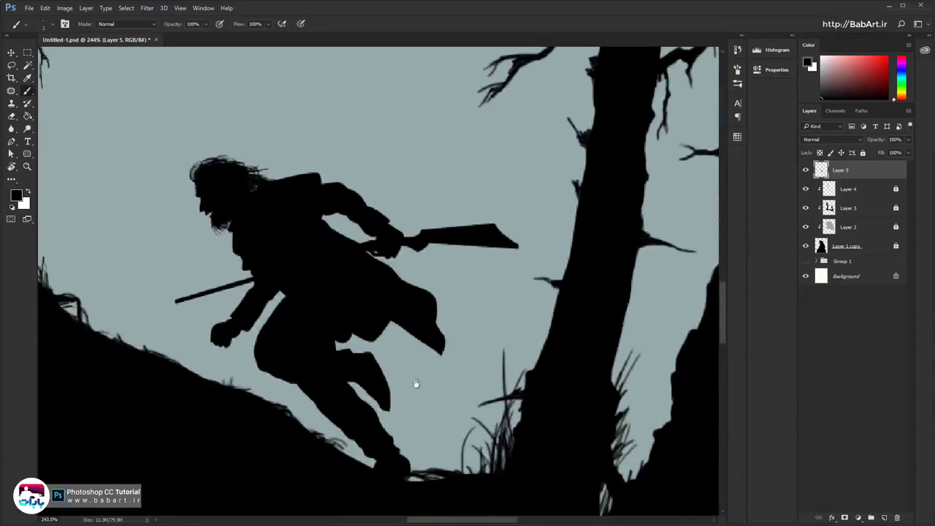
left_click_drag(415, 382, 378, 343)
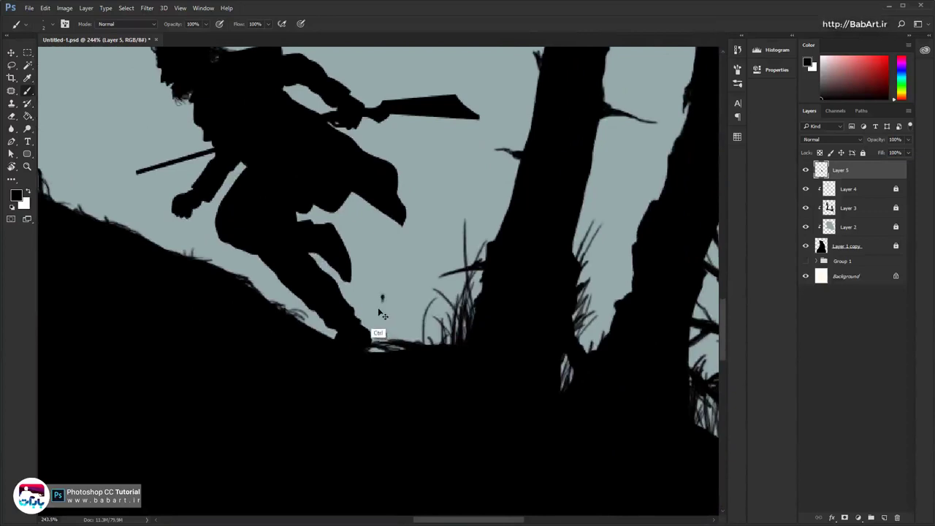
key("ctrl+alt+z")
left_click_drag(367, 304, 405, 311)
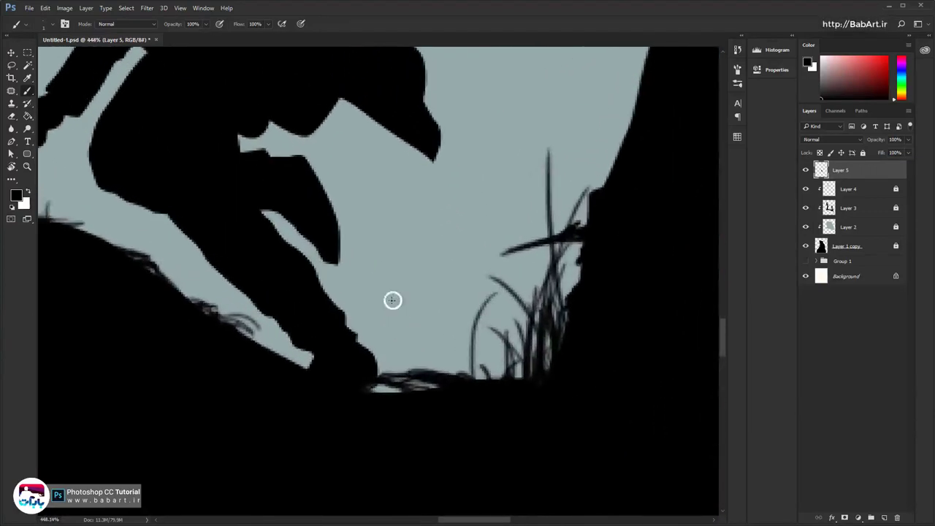
right_click(393, 300)
left_click(393, 300)
left_click_drag(428, 290, 394, 232)
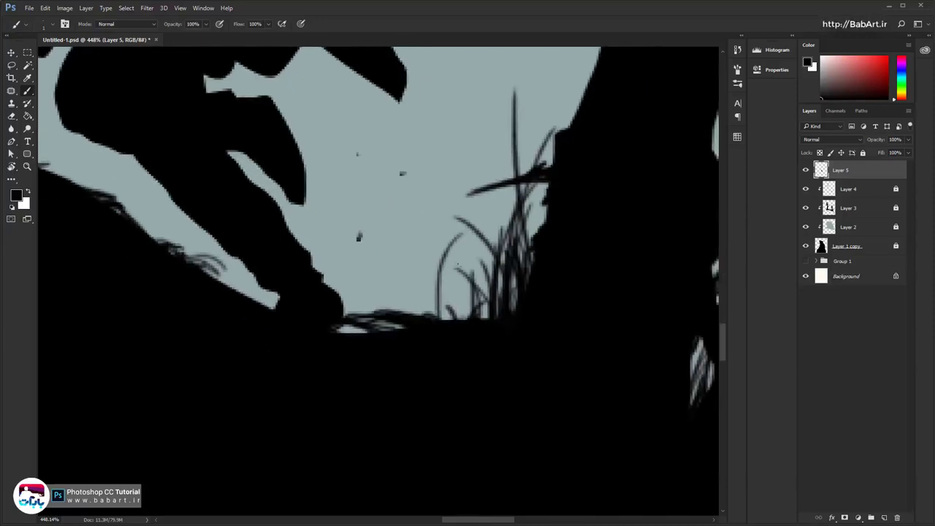
left_click(400, 270)
Scatter more flying dirt specks along the slope, up behind the coat and beside the tree's grass
scroll(398, 276, "down", 2)
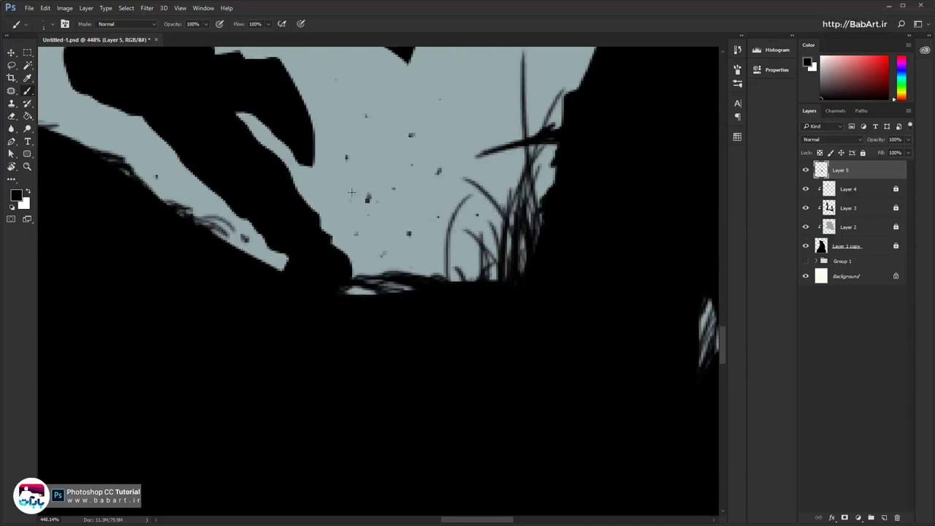
scroll(405, 279, "down", 10)
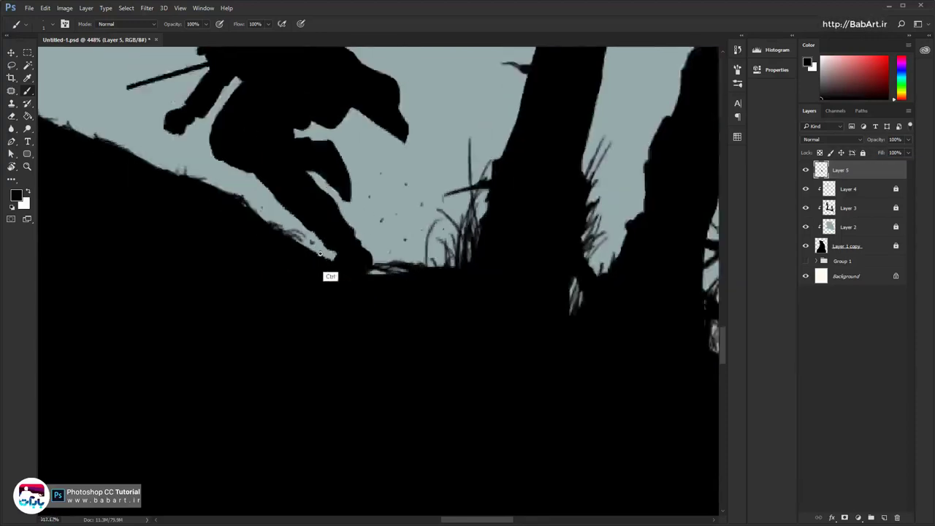
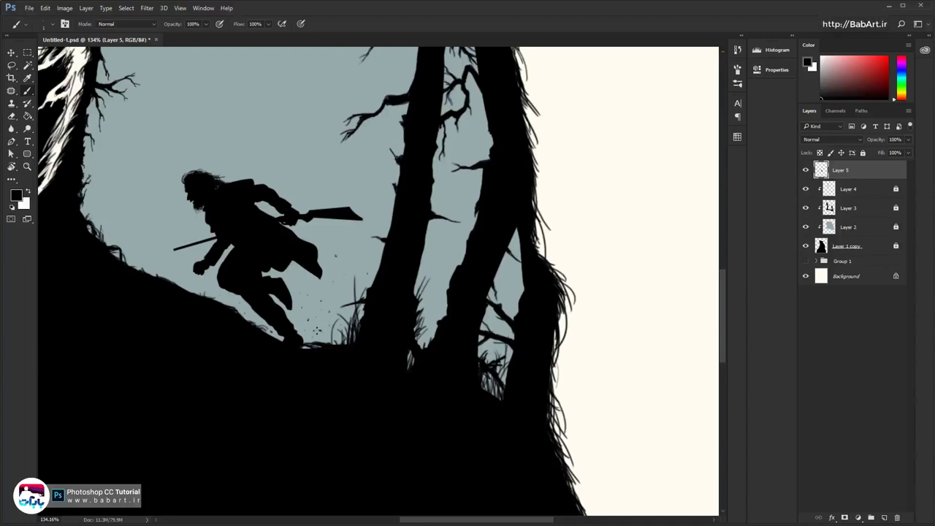
scroll(307, 321, "up", 5)
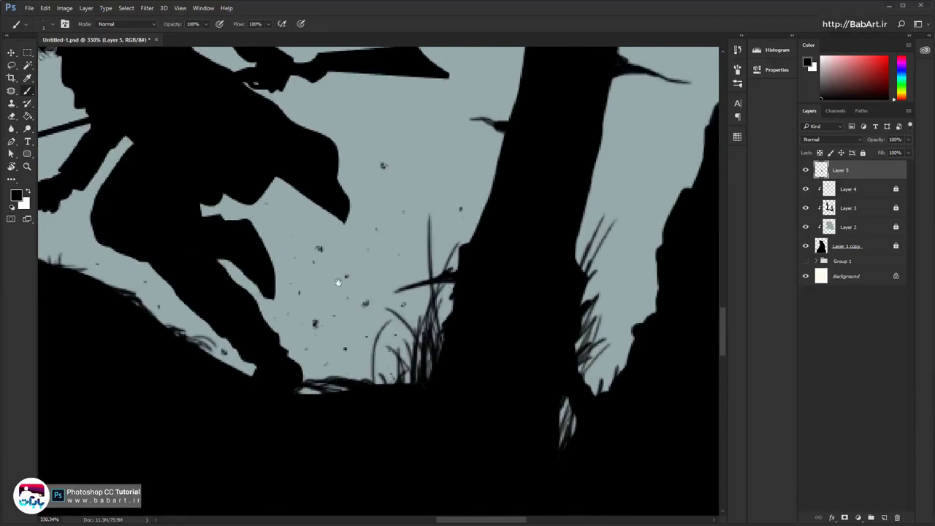
left_click_drag(270, 277, 349, 228)
left_click_drag(298, 250, 453, 332)
left_click_drag(459, 276, 415, 282)
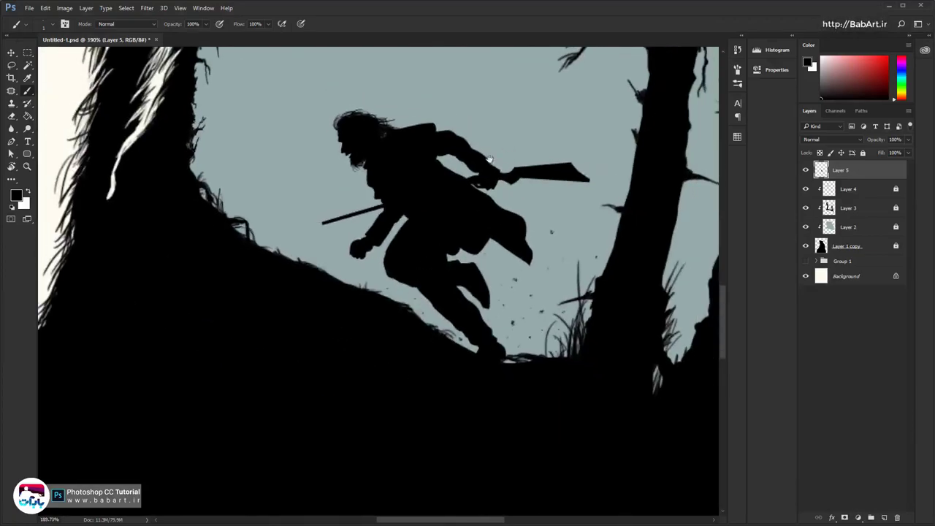
scroll(505, 188, "up", 8)
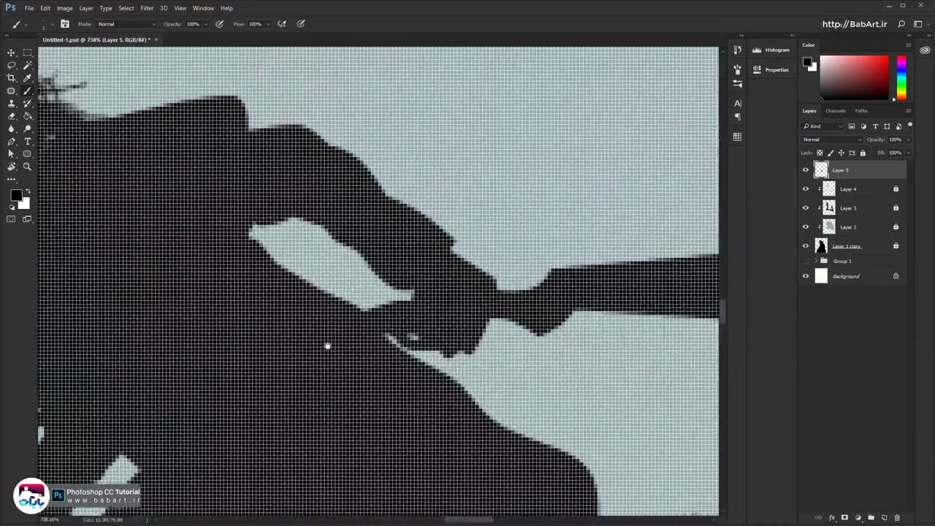
Paint small ragged black tufts on the cuff of the soldier's rear arm, just above the gun hand
left_click_drag(328, 345, 287, 385)
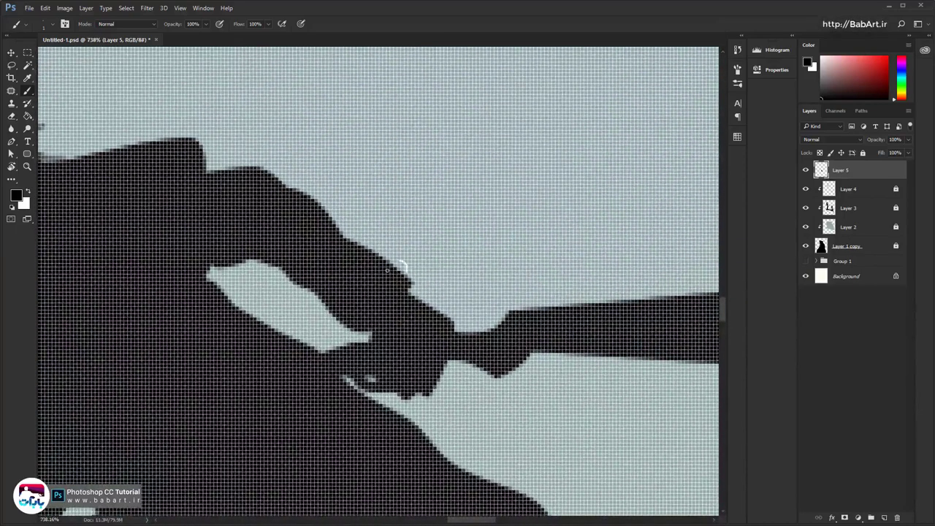
left_click(400, 261)
mouse_move(398, 280)
left_mouse_down()
mouse_move(436, 269)
mouse_move(435, 282)
left_mouse_up()
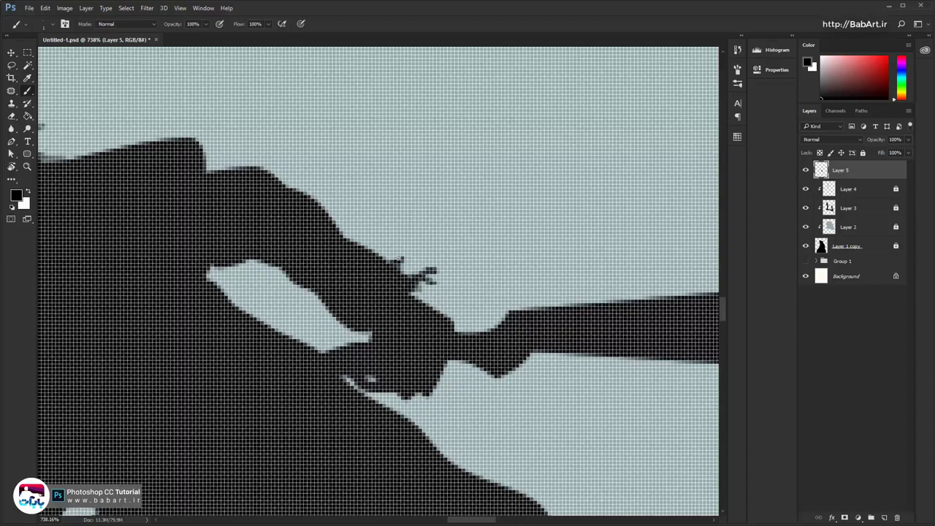
left_click_drag(376, 286, 484, 267)
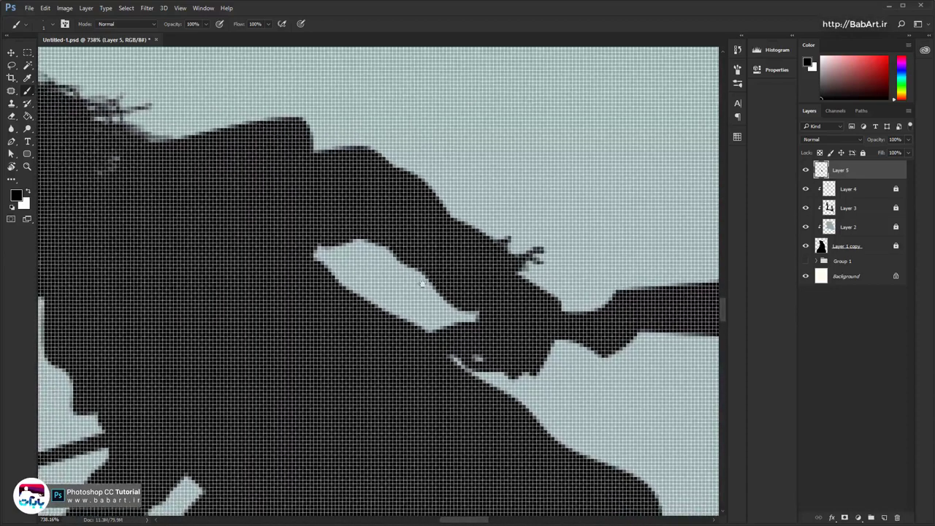
Touch up the throat edge behind the beard and roughen both sleeve edges of the soldier's forward arm with small black strokes
left_click_drag(203, 274, 416, 263)
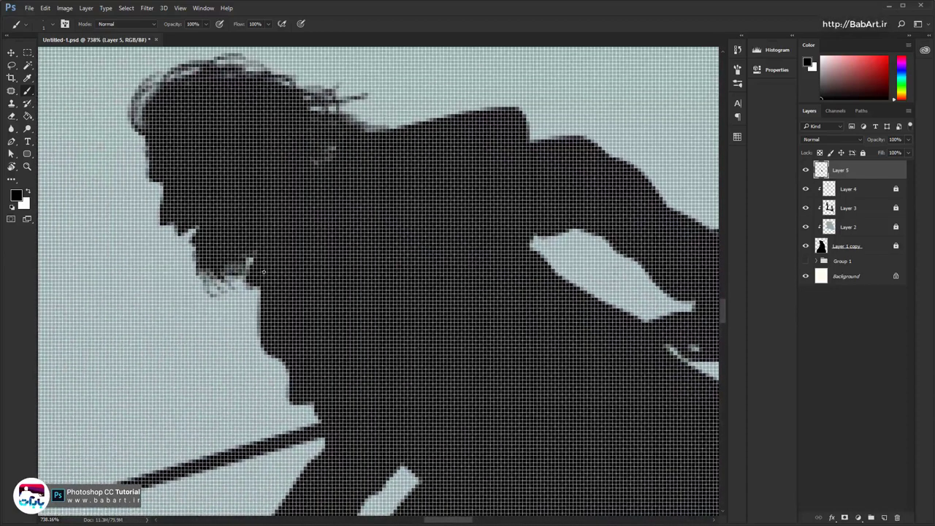
left_click_drag(253, 257, 253, 278)
mouse_move(262, 287)
left_mouse_down()
mouse_move(260, 342)
mouse_move(300, 403)
mouse_move(328, 275)
left_mouse_up()
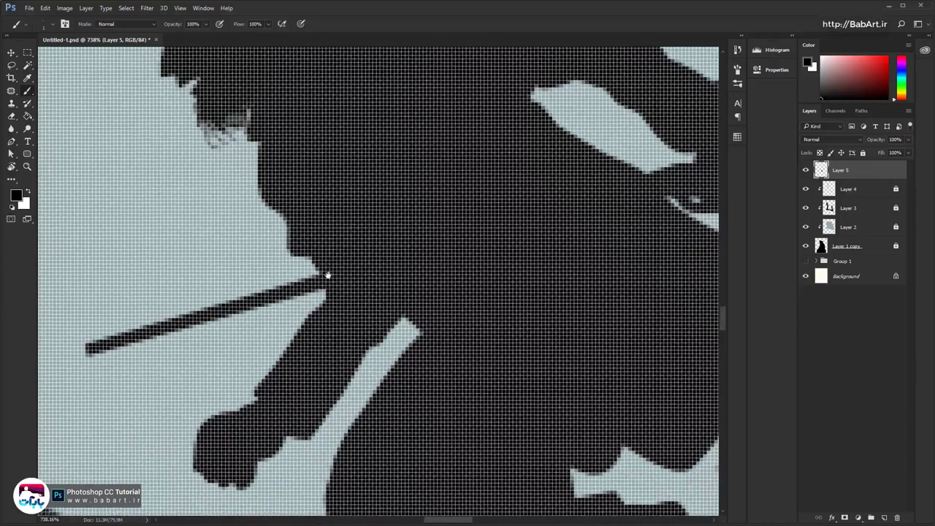
mouse_move(326, 318)
left_mouse_down()
mouse_move(327, 242)
mouse_move(313, 328)
mouse_move(271, 373)
left_mouse_up()
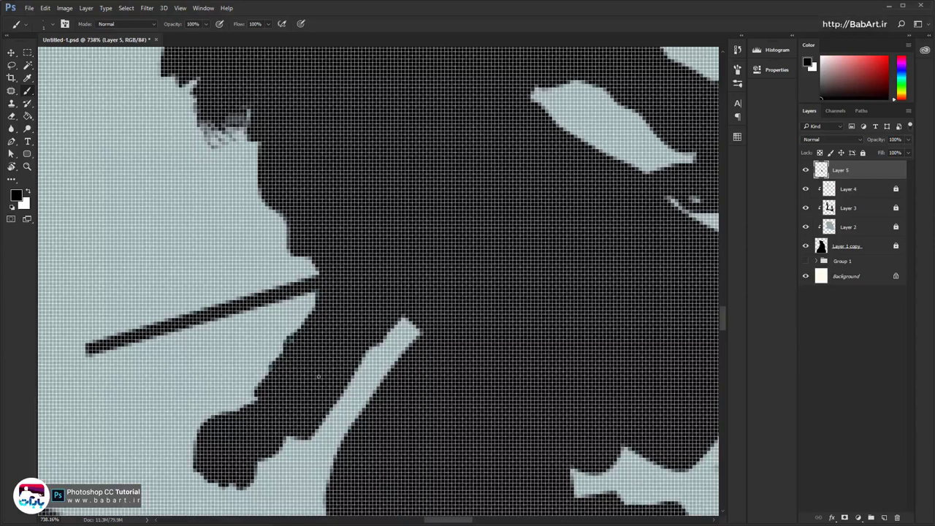
left_click_drag(353, 369, 335, 293)
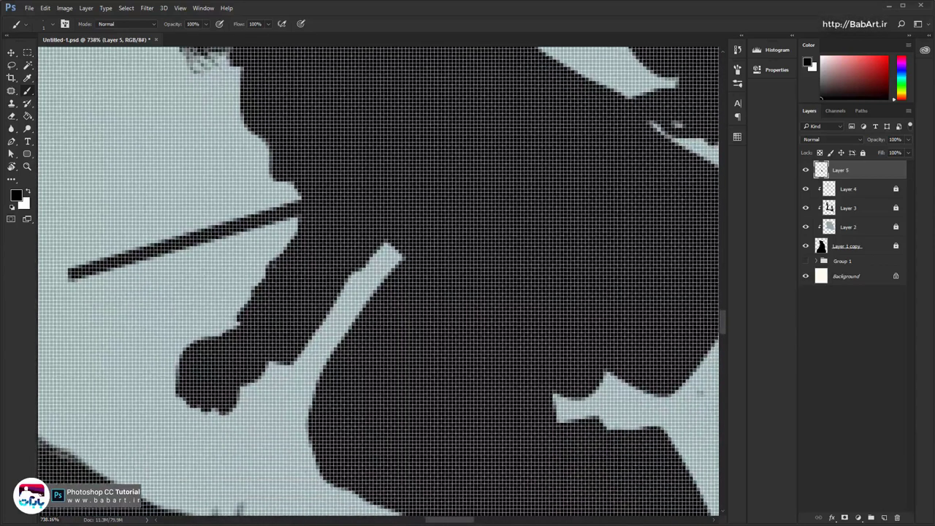
left_click_drag(365, 262, 342, 290)
left_click_drag(301, 331, 256, 276)
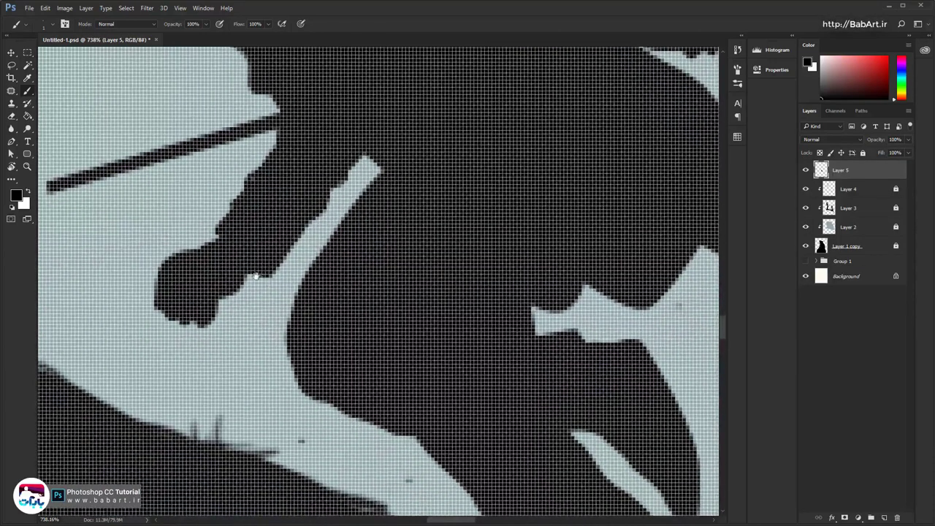
Add small black cloth bumps along the underside of the soldier's front thigh and knee
left_click_drag(414, 261, 323, 350)
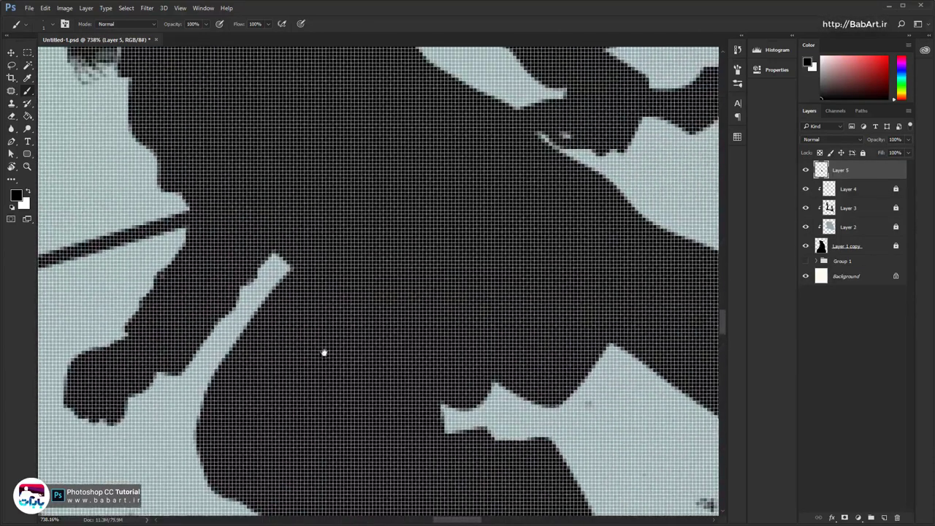
left_click_drag(250, 418, 253, 293)
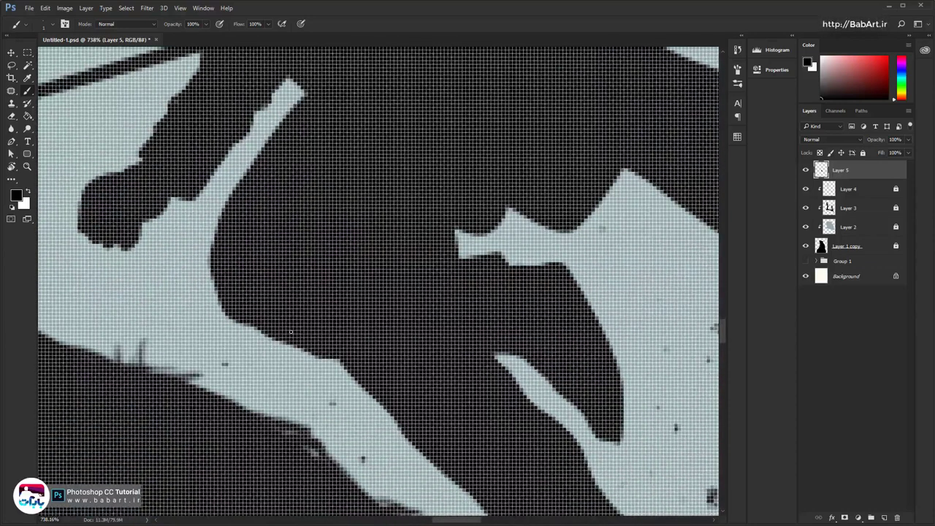
mouse_move(257, 330)
left_mouse_down()
mouse_move(323, 349)
mouse_move(303, 317)
mouse_move(284, 333)
left_mouse_up()
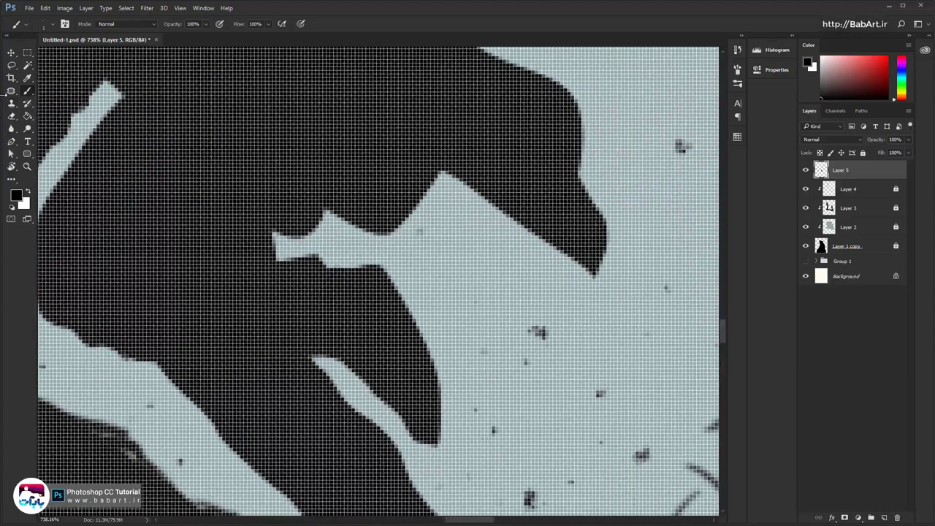
Erase small notches along both edges of the soldier's raised rear leg and touch up its tip with the black brush
key("e")
mouse_move(425, 322)
left_mouse_down()
mouse_move(329, 227)
mouse_move(355, 277)
mouse_move(343, 259)
mouse_move(367, 334)
left_mouse_up()
left_click_drag(355, 284, 361, 316)
left_click_drag(349, 276, 356, 300)
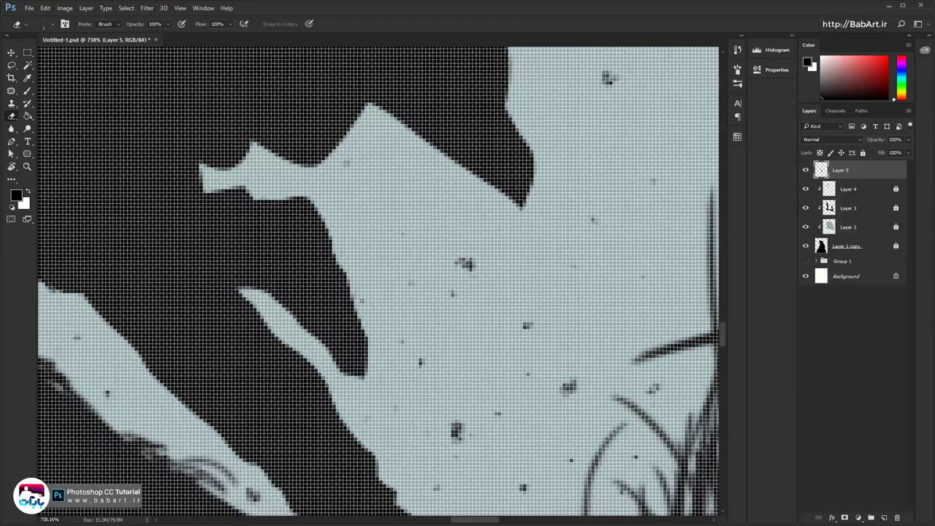
left_click_drag(374, 360, 339, 280)
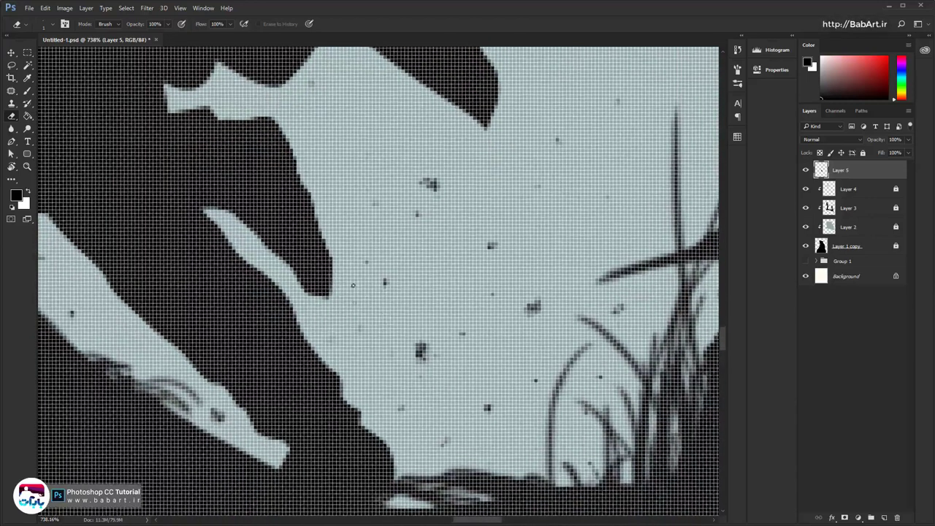
mouse_move(329, 239)
left_mouse_down()
mouse_move(324, 314)
mouse_move(327, 299)
mouse_move(253, 231)
left_mouse_up()
left_click_drag(286, 265, 274, 258)
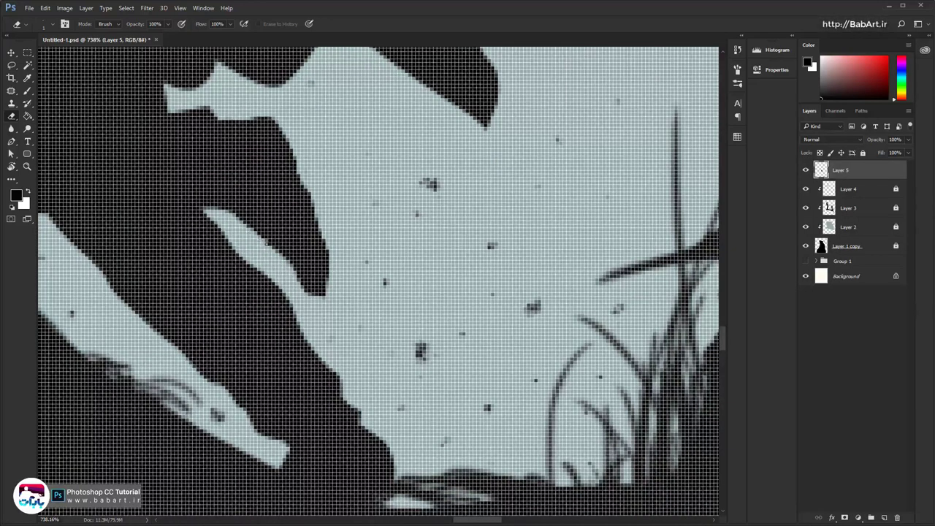
left_click_drag(269, 249, 270, 245)
left_click(28, 90)
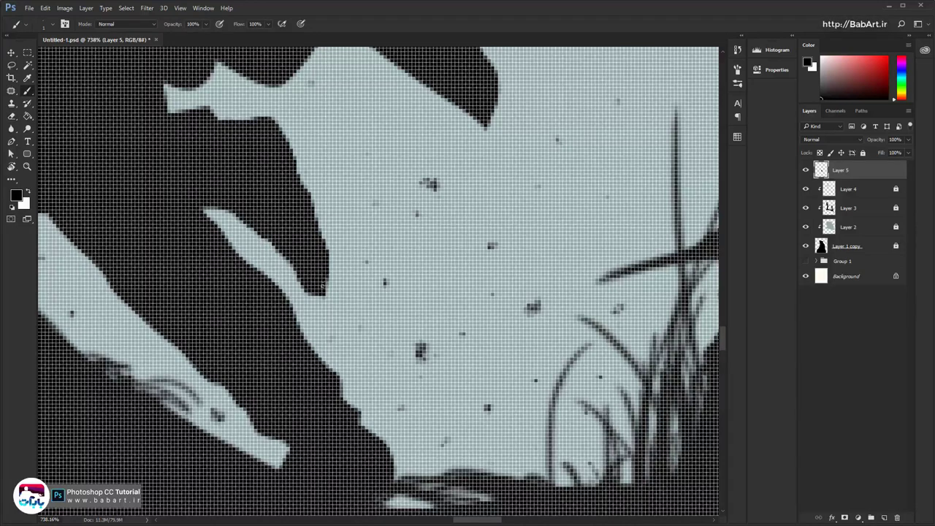
mouse_move(324, 295)
left_mouse_down()
mouse_move(323, 305)
mouse_move(311, 299)
mouse_move(327, 301)
left_mouse_up()
Paint ragged grass and debris strokes along the slope's edge, from the planted foot up toward the forward hand
left_click_drag(281, 257, 340, 167)
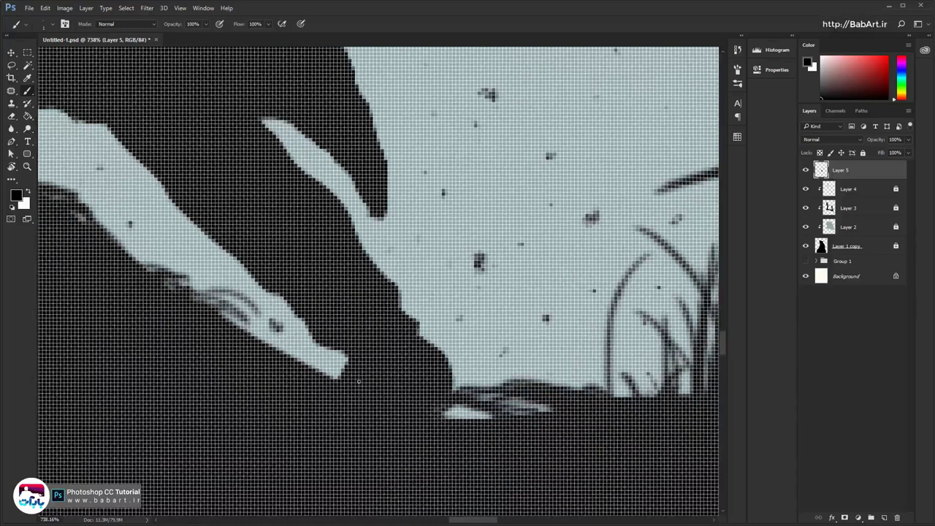
mouse_move(280, 347)
left_mouse_down()
mouse_move(328, 368)
mouse_move(244, 320)
mouse_move(267, 342)
left_mouse_up()
left_click_drag(287, 399, 386, 462)
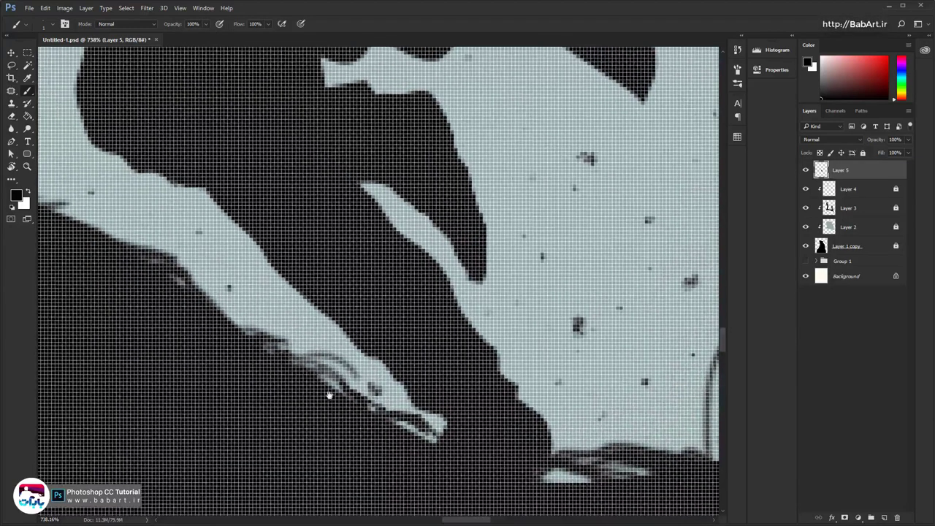
left_click_drag(334, 387, 315, 378)
mouse_move(281, 351)
left_mouse_down()
mouse_move(232, 318)
mouse_move(304, 335)
left_mouse_up()
left_click_drag(273, 285, 239, 277)
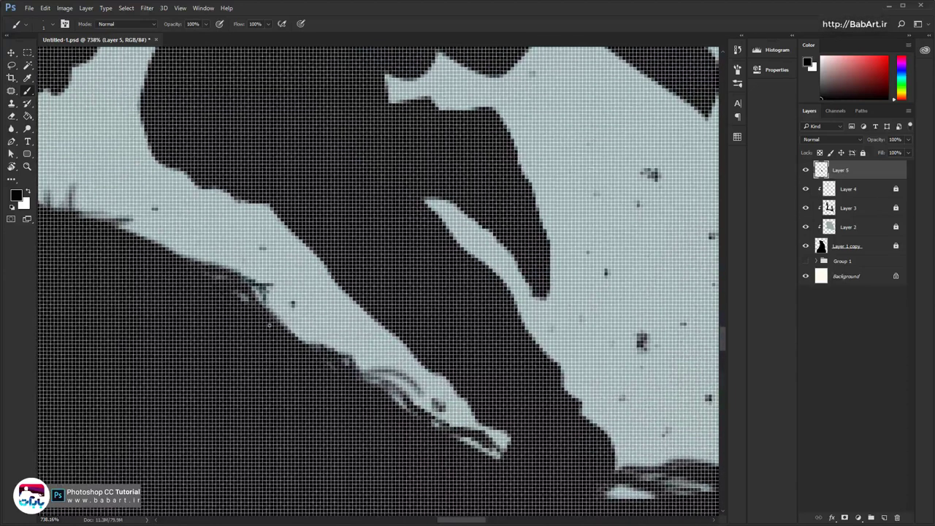
left_click_drag(267, 305, 253, 282)
mouse_move(254, 282)
left_mouse_down()
mouse_move(227, 252)
mouse_move(214, 277)
left_mouse_up()
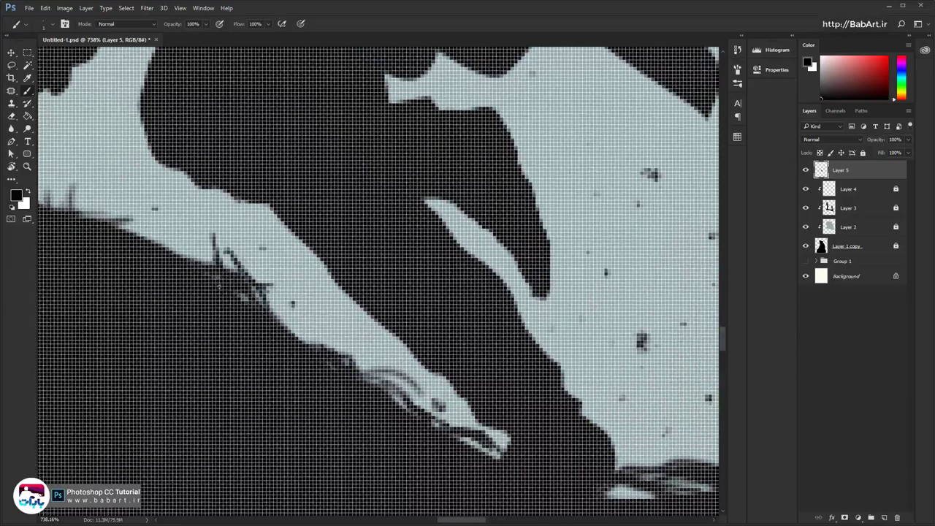
mouse_move(252, 312)
left_mouse_down()
mouse_move(474, 347)
mouse_move(501, 377)
left_mouse_up()
mouse_move(314, 252)
left_mouse_down()
mouse_move(311, 276)
mouse_move(326, 284)
mouse_move(314, 255)
left_mouse_up()
mouse_move(310, 279)
left_mouse_down()
mouse_move(300, 251)
mouse_move(282, 245)
left_mouse_up()
Darken the faint dirt specks above the ground between the planted foot and the grass with solid black dabs
left_click_drag(457, 350, 274, 310)
mouse_move(473, 358)
left_mouse_down()
mouse_move(296, 336)
mouse_move(165, 176)
left_mouse_up()
left_click_drag(369, 360, 346, 311)
left_click_drag(454, 344, 392, 371)
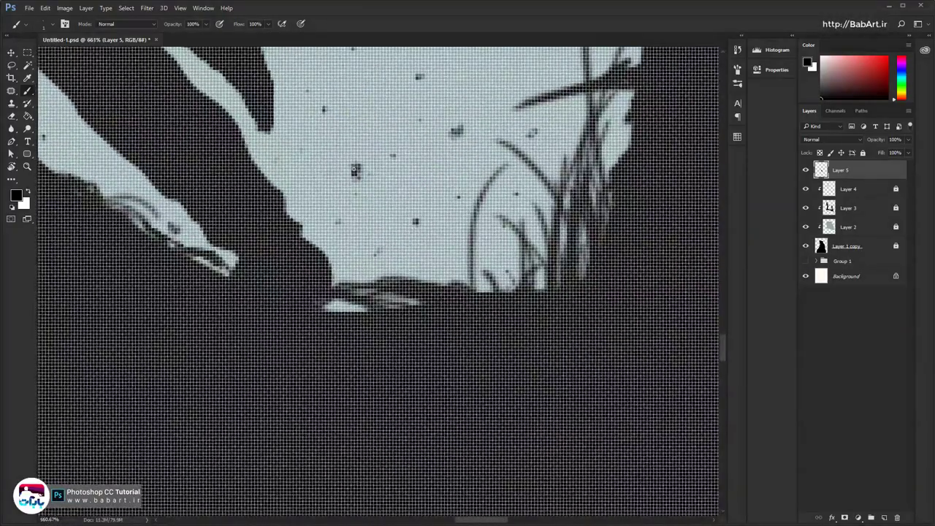
right_click(355, 169)
left_click(355, 169)
left_click_drag(354, 170, 354, 172)
left_click_drag(369, 219, 452, 234)
left_click(453, 235)
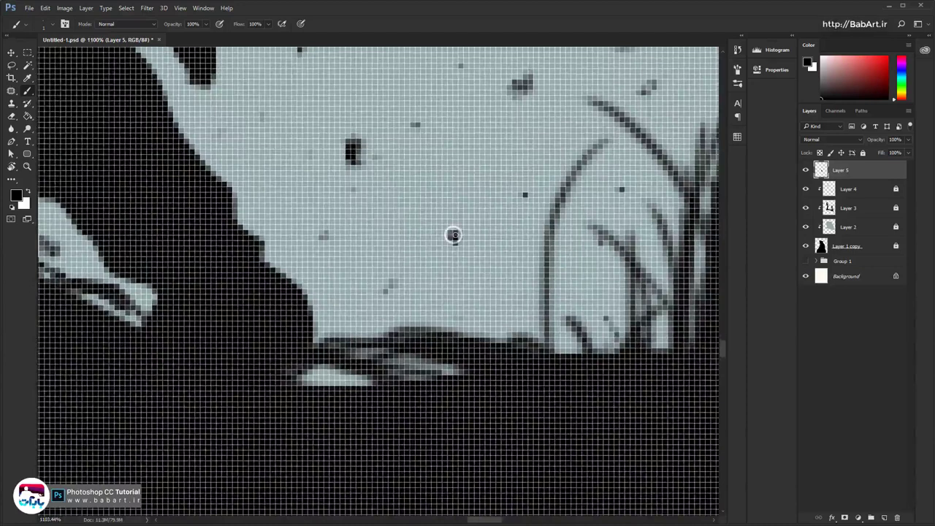
left_click(325, 234)
left_click_drag(510, 217, 356, 302)
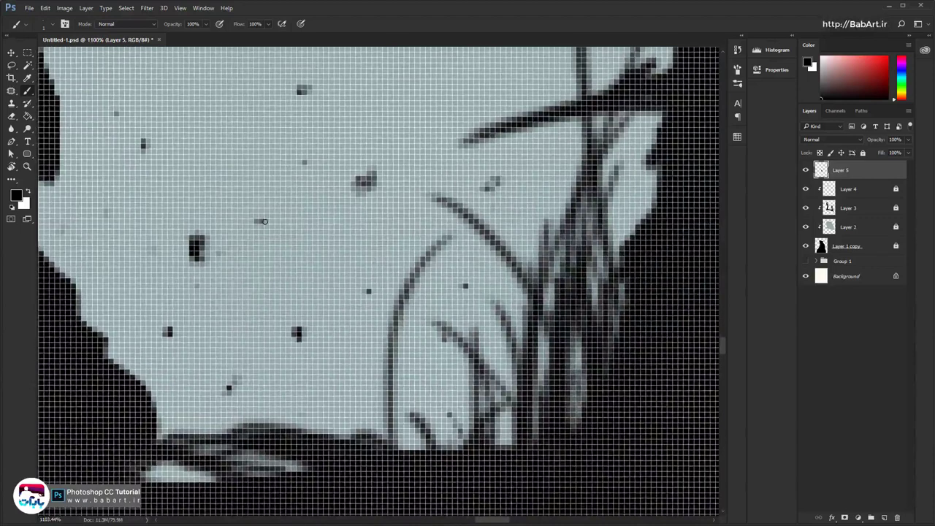
left_click_drag(104, 123, 258, 211)
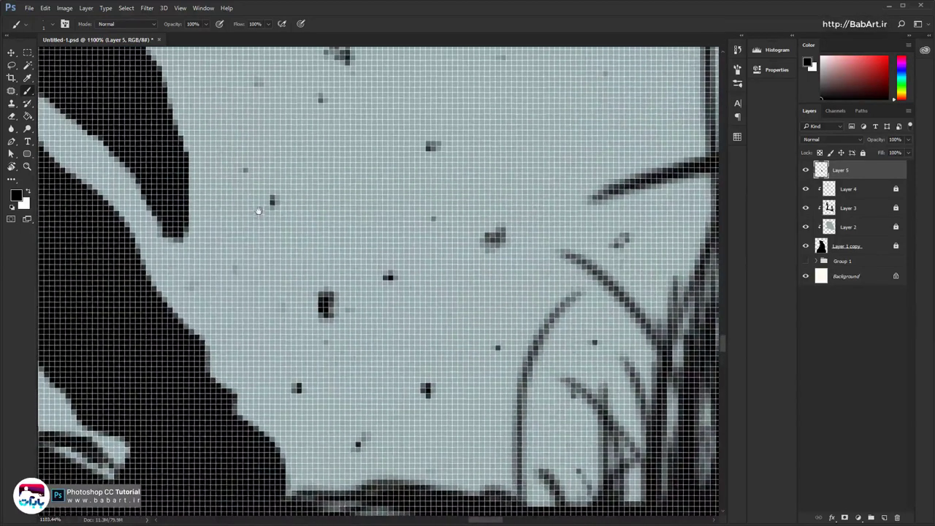
Darken the higher flying dirt specks below and behind the coat tail and beside the tree with black dabs
mouse_move(348, 57)
left_mouse_down()
mouse_move(225, 217)
mouse_move(209, 209)
left_mouse_up()
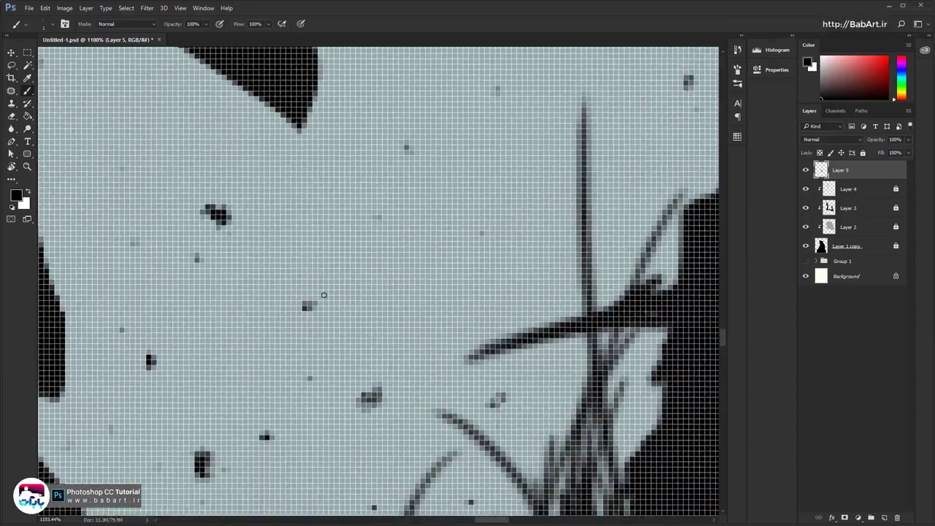
left_click(306, 306)
left_click(370, 395)
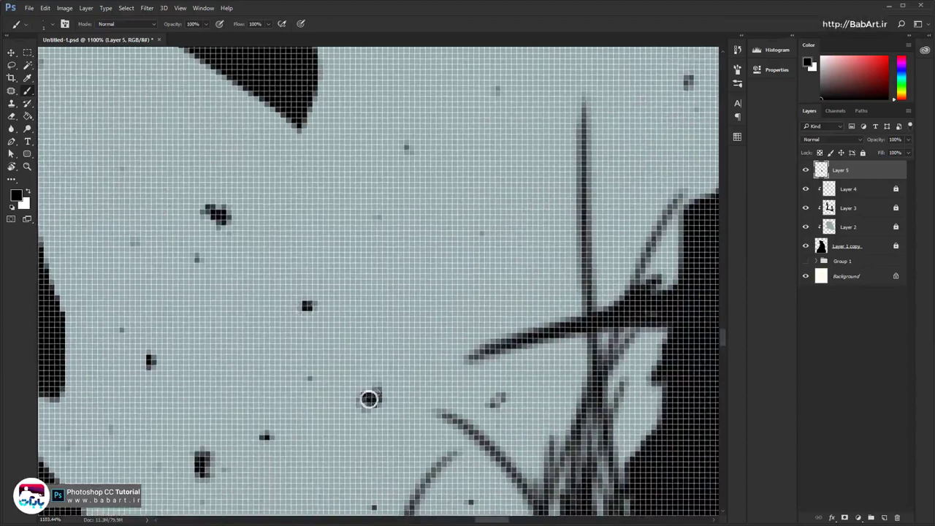
mouse_move(438, 376)
left_mouse_down()
mouse_move(241, 307)
mouse_move(238, 324)
left_mouse_up()
left_click_drag(219, 162, 320, 382)
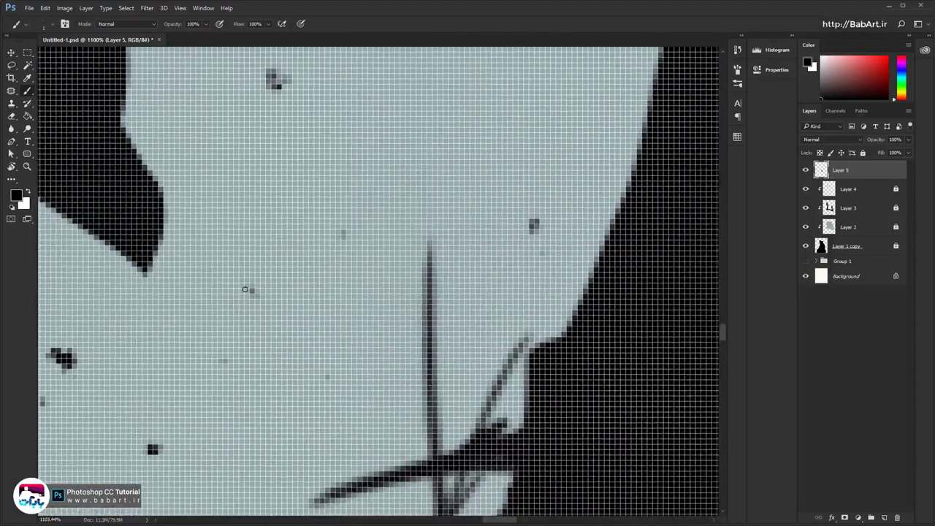
left_click(248, 290)
left_click_drag(278, 124, 275, 319)
left_click(271, 278)
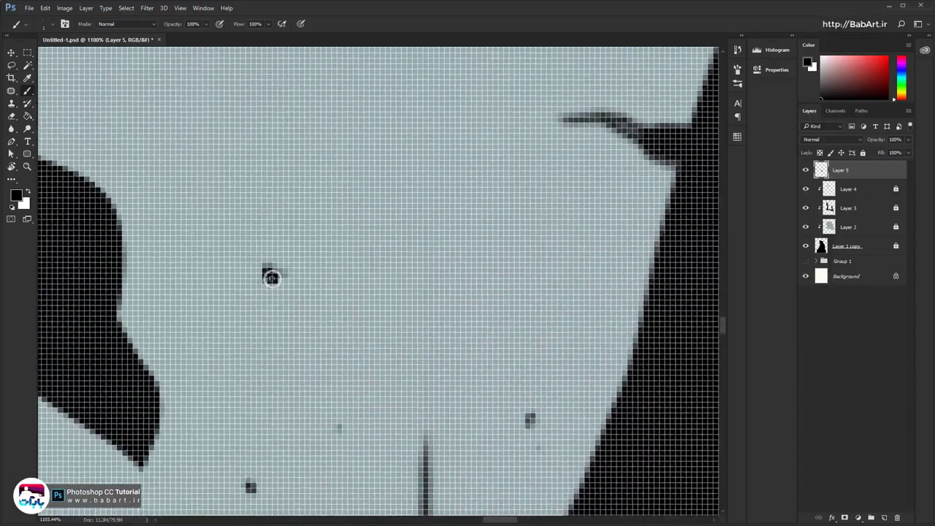
left_click_drag(532, 418, 531, 427)
Review the soldier within the whole illustration, hiding and reshowing Layer 5 to compare the scene without him
mouse_move(448, 344)
left_mouse_down()
mouse_move(271, 359)
mouse_move(330, 364)
mouse_move(310, 257)
left_mouse_up()
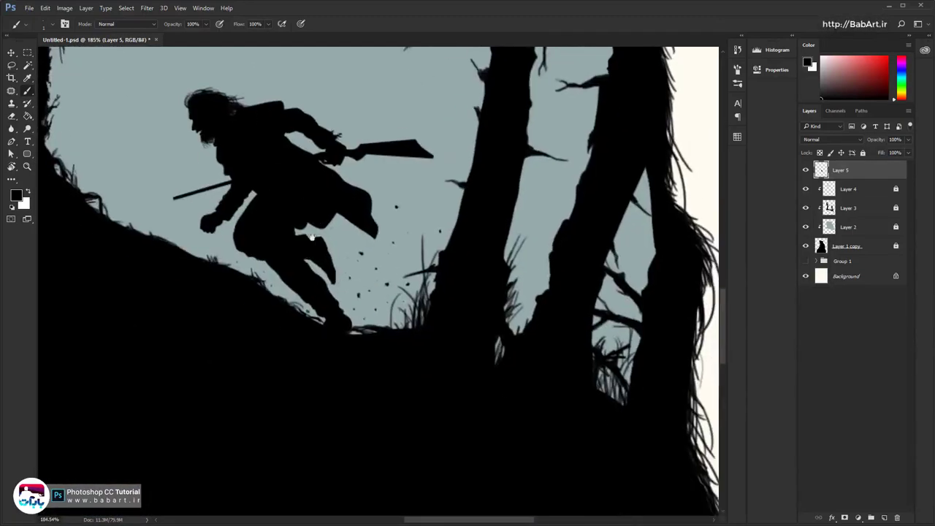
left_click_drag(311, 217, 336, 258)
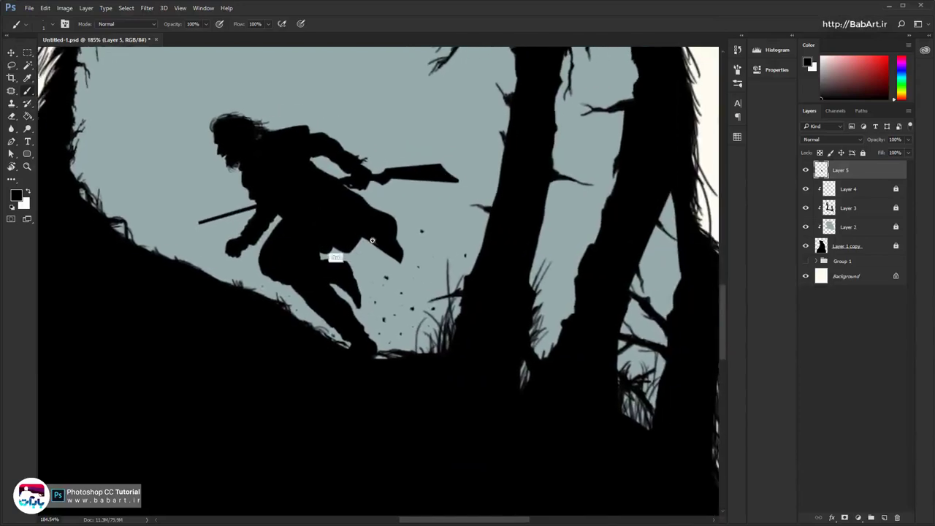
mouse_move(396, 250)
left_mouse_down()
mouse_move(346, 243)
mouse_move(360, 273)
left_mouse_up()
mouse_move(353, 200)
left_mouse_down()
mouse_move(331, 329)
mouse_move(335, 313)
mouse_move(306, 315)
left_mouse_up()
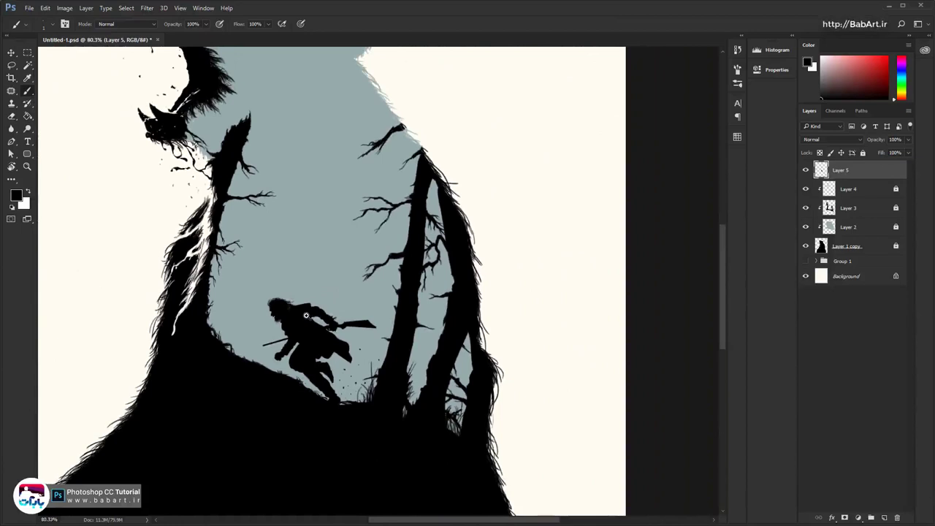
key("ctrl+0")
left_click_drag(414, 332, 417, 333)
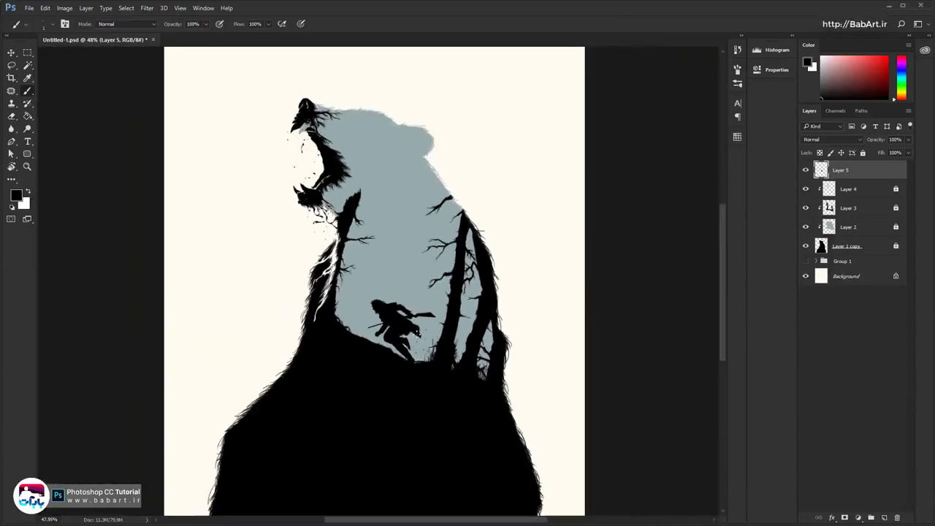
scroll(423, 329, "up", 1)
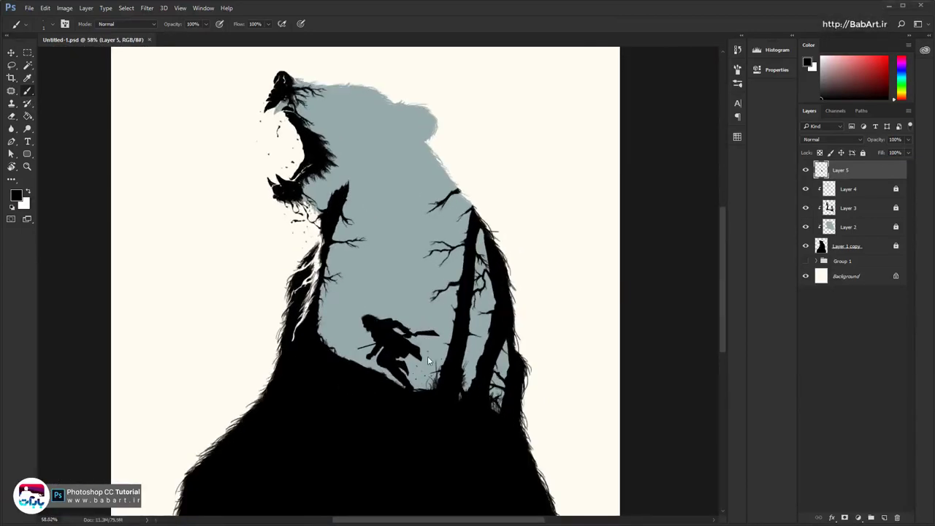
scroll(427, 356, "up", 3)
left_click_drag(395, 248, 329, 301)
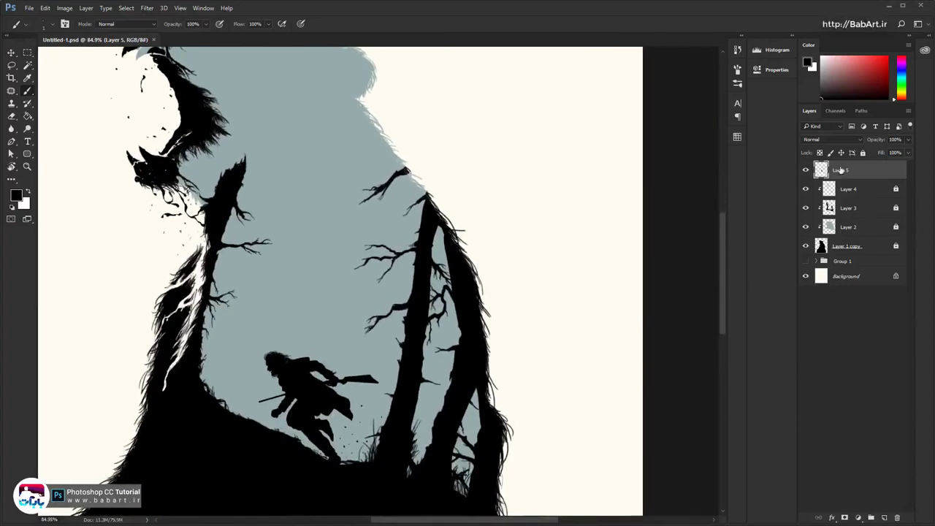
left_click(806, 173)
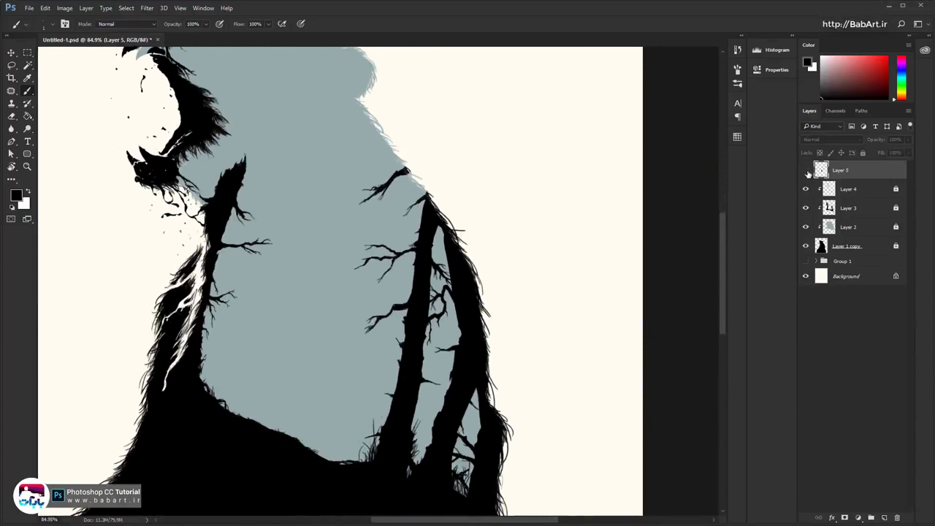
left_click(807, 172)
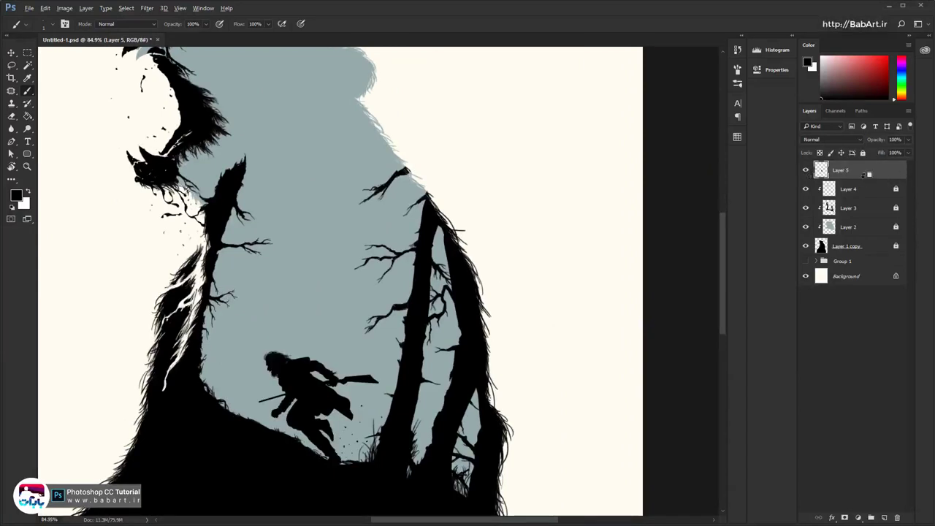
Clip Layer 5 to the bear silhouette and check Layer 2's contribution by hiding and reshowing it
left_click(865, 176, "alt")
left_click(807, 228)
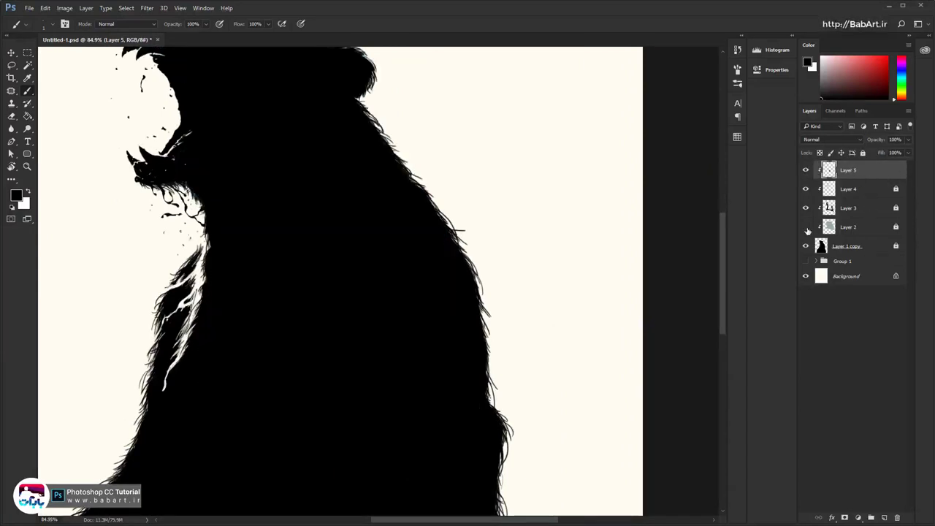
left_click(806, 228)
Add a new clipped layer directly above Layer 2, lock Layer 5, and make the new layer active
left_click(854, 227)
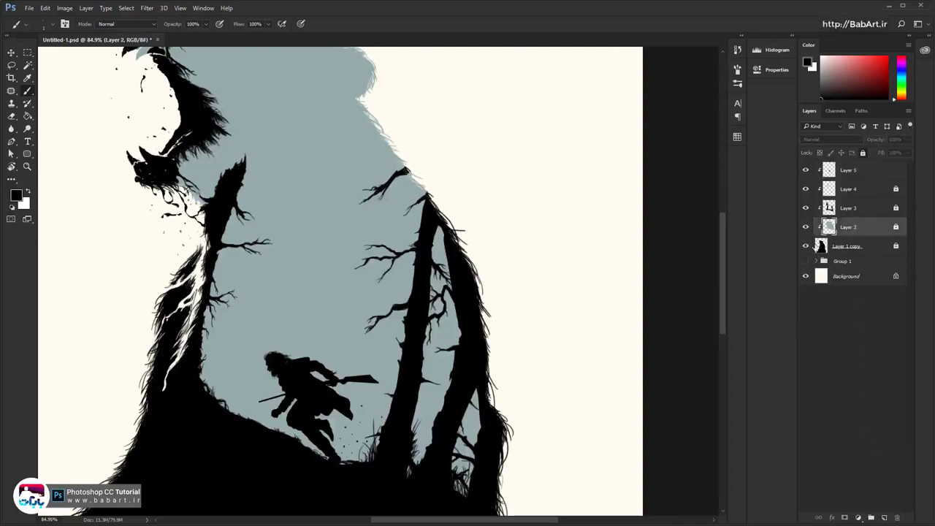
left_click(806, 208)
left_click(806, 209)
left_click(806, 209)
left_click(806, 208)
left_click(884, 517)
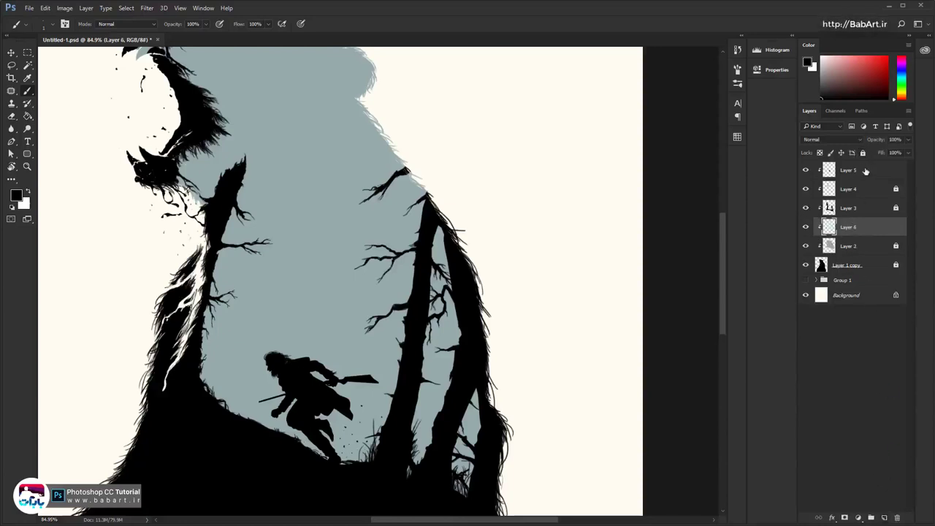
left_click(864, 170)
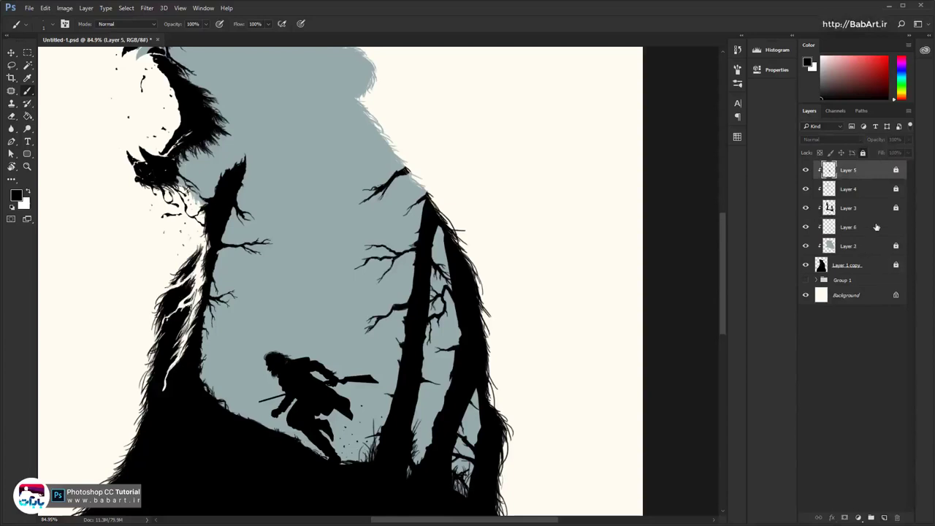
left_click(860, 228)
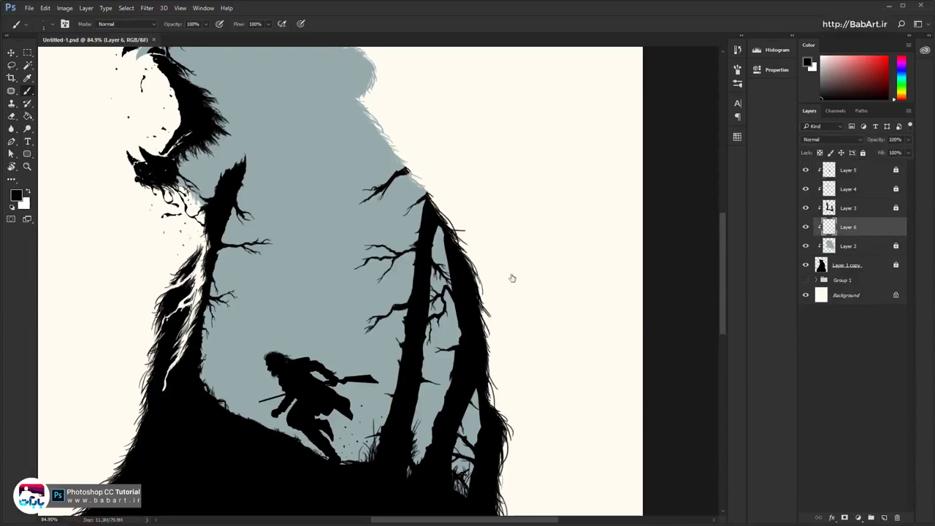
Paint dark blue-grey background hills behind the soldier and between the tree trunks with a dark grey swatch
left_click(737, 137)
left_click(664, 246)
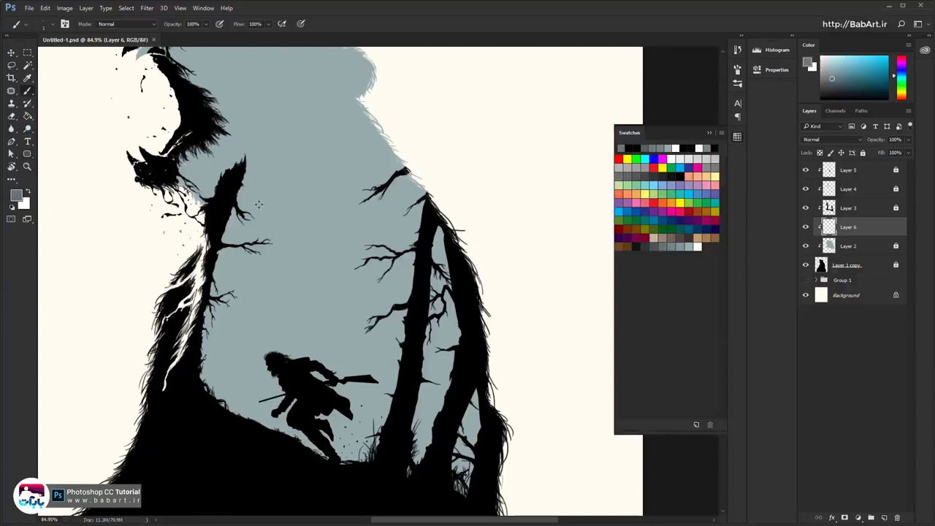
right_click(276, 209)
mouse_move(244, 288)
left_mouse_down()
mouse_move(266, 336)
mouse_move(263, 298)
mouse_move(250, 300)
mouse_move(242, 335)
left_mouse_up()
left_click(660, 240)
mouse_move(237, 292)
left_mouse_down()
mouse_move(248, 314)
mouse_move(281, 332)
mouse_move(252, 380)
mouse_move(272, 413)
mouse_move(376, 402)
mouse_move(432, 408)
mouse_move(420, 440)
left_mouse_up()
mouse_move(420, 440)
left_mouse_down()
mouse_move(380, 428)
mouse_move(434, 362)
mouse_move(398, 228)
left_mouse_up()
left_click_drag(408, 292, 449, 407)
left_click_drag(444, 390, 428, 334)
Erase a strip of the dark grey along the inner edge of the rightmost trunk with a 21 px eraser
left_click(11, 116)
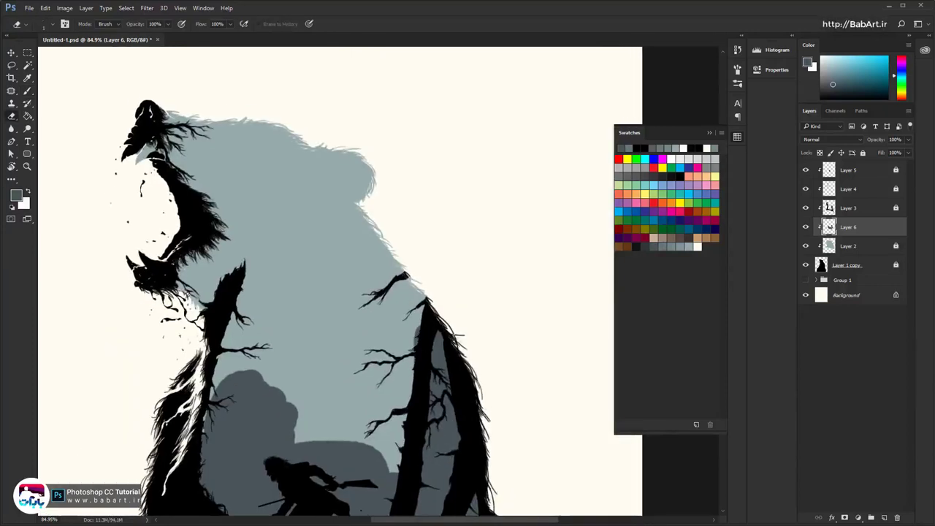
right_click(453, 289)
left_click_drag(512, 315, 506, 314)
key("Return")
mouse_move(445, 330)
left_mouse_down()
mouse_move(461, 440)
mouse_move(454, 435)
left_mouse_up()
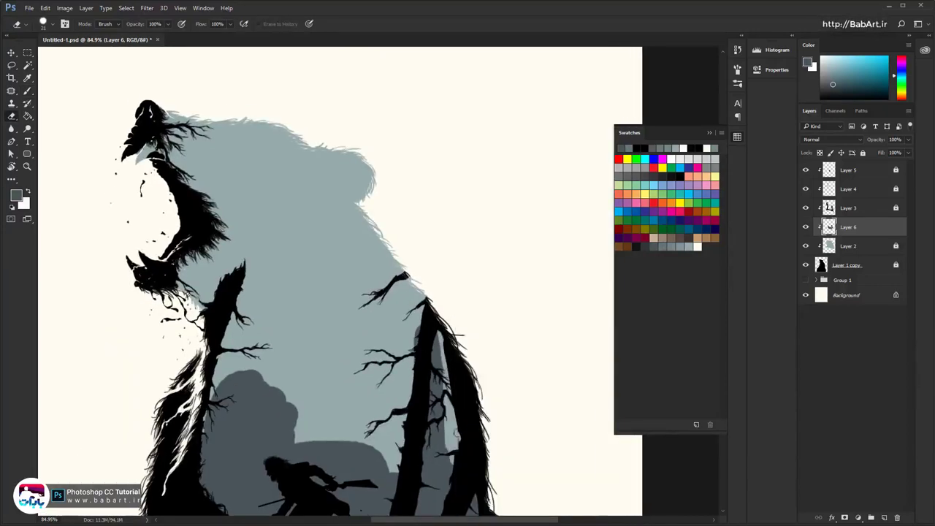
Extend the dark grey into a V-shaped valley between the trees and up along the bear's jaws
left_click(27, 91)
left_click_drag(425, 349, 392, 213)
mouse_move(403, 358)
left_mouse_down()
mouse_move(393, 195)
mouse_move(334, 278)
mouse_move(417, 116)
mouse_move(365, 182)
mouse_move(352, 265)
mouse_move(284, 271)
mouse_move(185, 240)
mouse_move(173, 179)
mouse_move(231, 369)
left_mouse_up()
mouse_move(192, 199)
left_mouse_down()
mouse_move(217, 231)
mouse_move(188, 281)
left_mouse_up()
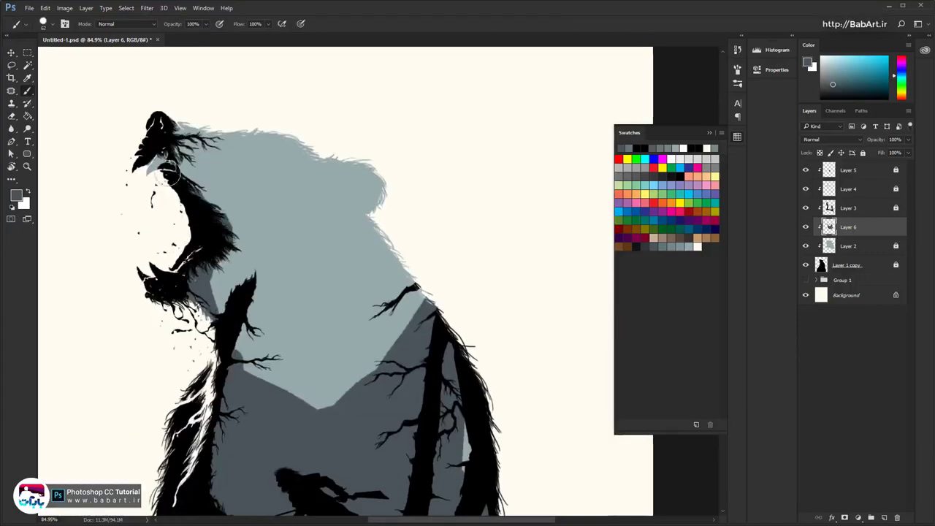
mouse_move(169, 173)
left_mouse_down()
mouse_move(136, 166)
mouse_move(164, 137)
mouse_move(160, 128)
mouse_move(178, 206)
mouse_move(159, 167)
left_mouse_up()
Carry the dark grey slope up the bear's back to the broken branch above the tall trunks
left_click_drag(373, 376, 250, 273)
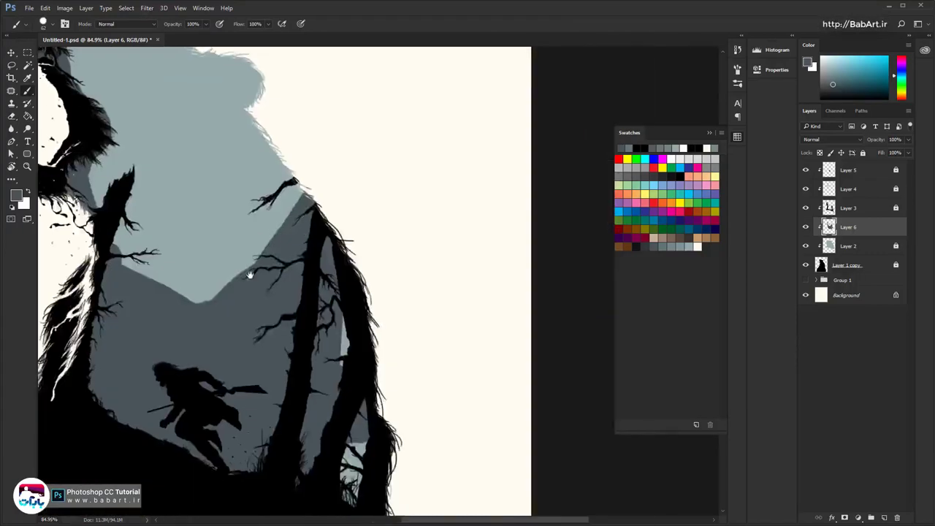
scroll(257, 258, "up", 5)
scroll(257, 257, "down", 4)
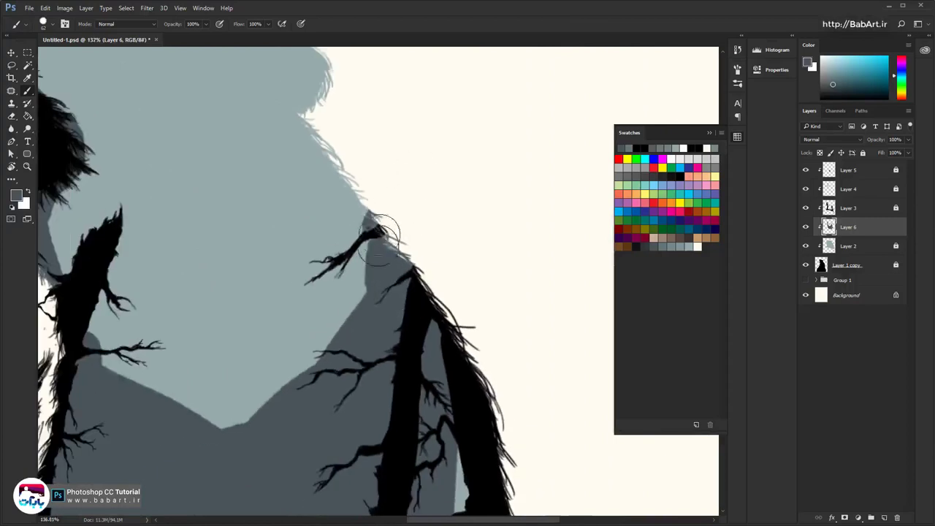
left_click_drag(305, 379, 265, 317)
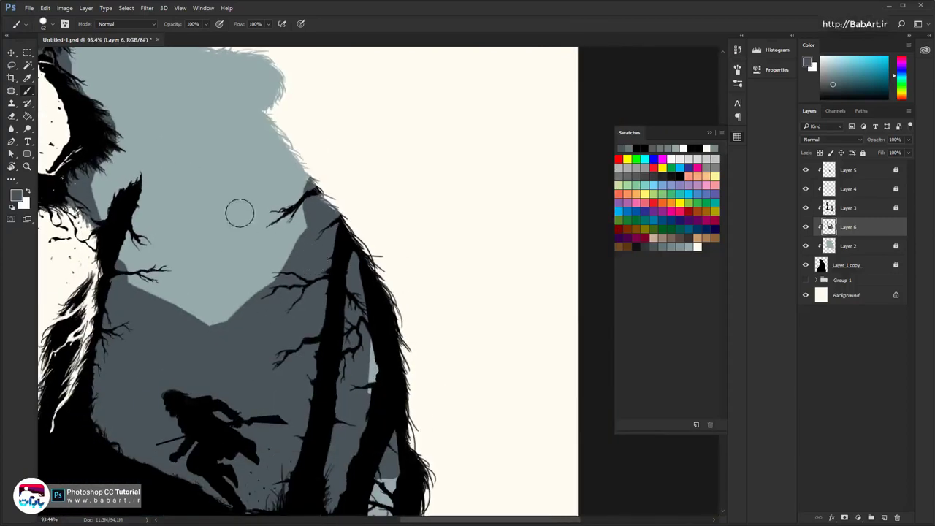
On a new layer above Layer 6, paint a pine's straight trunk and left-side branches with a 7 px brush
scroll(306, 212, "up", 4)
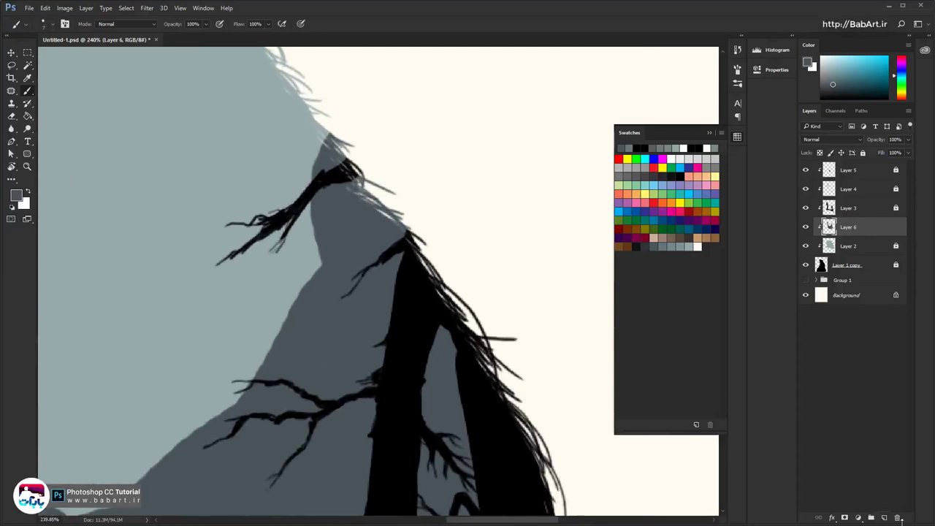
left_click(884, 517)
left_click_drag(239, 226, 385, 289)
left_click_drag(222, 152, 329, 203)
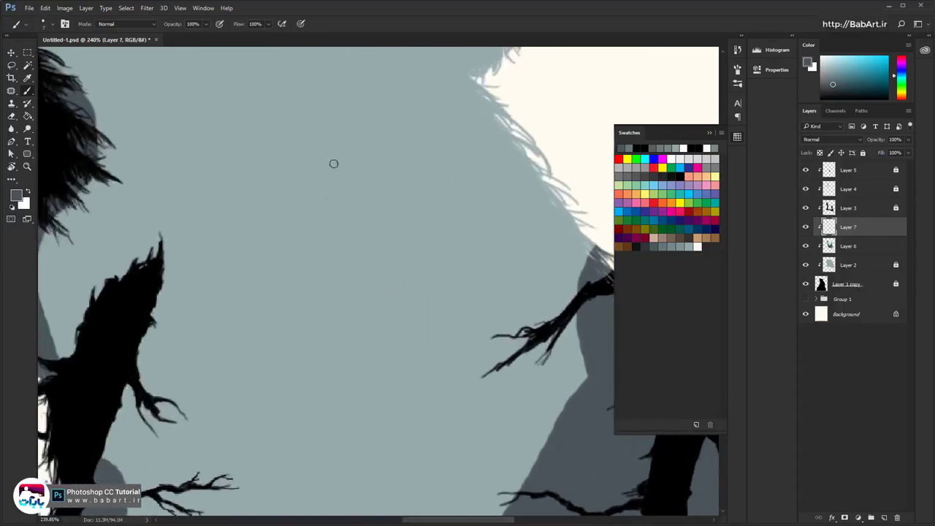
mouse_move(333, 163)
left_mouse_down()
mouse_move(332, 409)
mouse_move(331, 58)
mouse_move(331, 95)
mouse_move(314, 125)
mouse_move(323, 134)
mouse_move(298, 170)
mouse_move(306, 168)
mouse_move(265, 197)
left_mouse_up()
mouse_move(329, 212)
left_mouse_down()
mouse_move(250, 252)
mouse_move(253, 265)
left_mouse_up()
left_click_drag(330, 232, 298, 286)
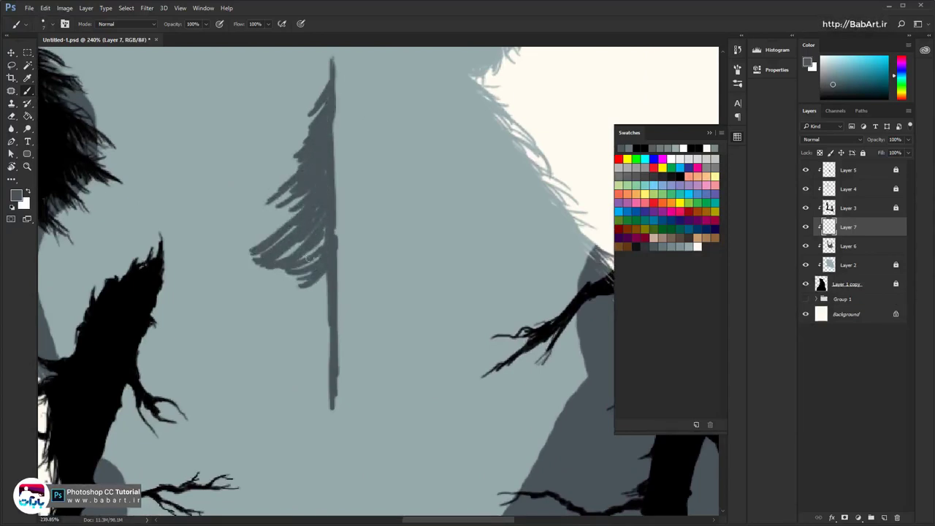
Paint the pine's right-side branches from the top down to the bare trunk
scroll(309, 257, "down", 5)
mouse_move(289, 242)
left_mouse_down()
mouse_move(283, 257)
mouse_move(298, 260)
left_mouse_up()
left_click_drag(280, 262, 298, 285)
left_click_drag(281, 277, 300, 311)
left_click_drag(282, 315, 293, 325)
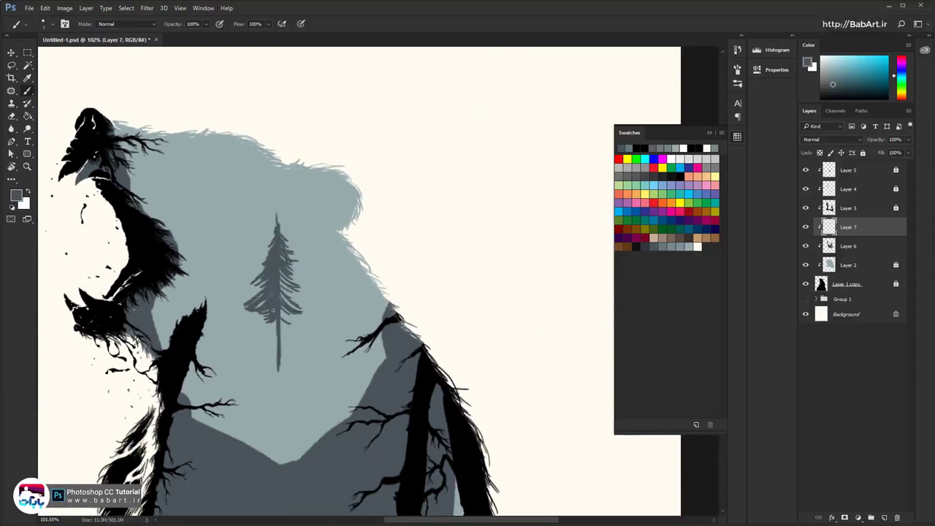
left_click_drag(282, 285, 314, 298)
mouse_move(281, 277)
left_mouse_down()
mouse_move(287, 251)
mouse_move(296, 272)
mouse_move(299, 302)
left_mouse_up()
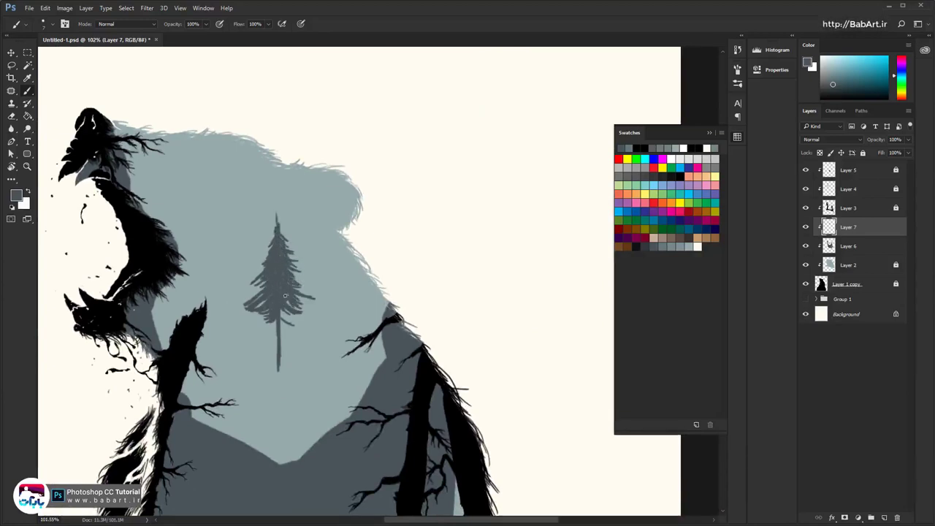
Add fine needle strokes along both edges of the pine's upper crown with a 3 px brush
scroll(276, 250, "up", 5)
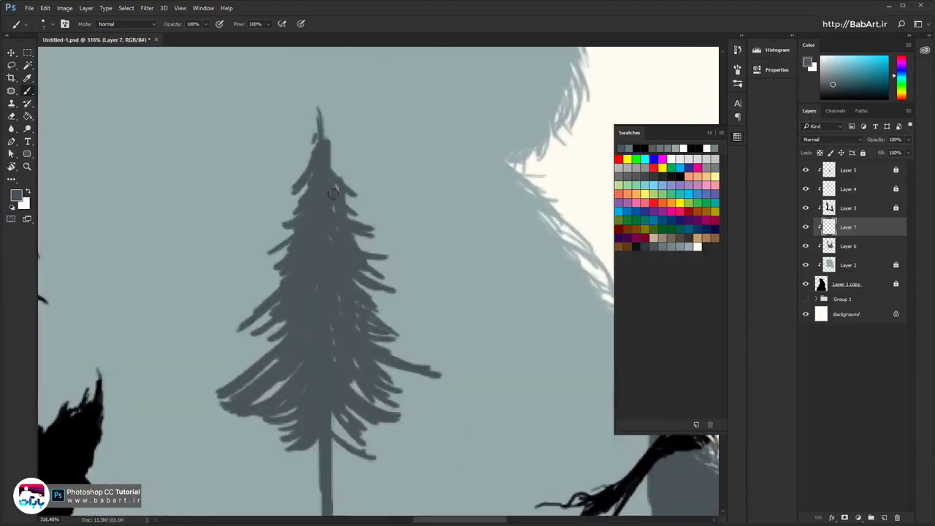
left_click_drag(310, 156, 295, 172)
mouse_move(307, 189)
left_mouse_down()
mouse_move(274, 213)
mouse_move(279, 228)
left_mouse_up()
left_click_drag(294, 228, 264, 240)
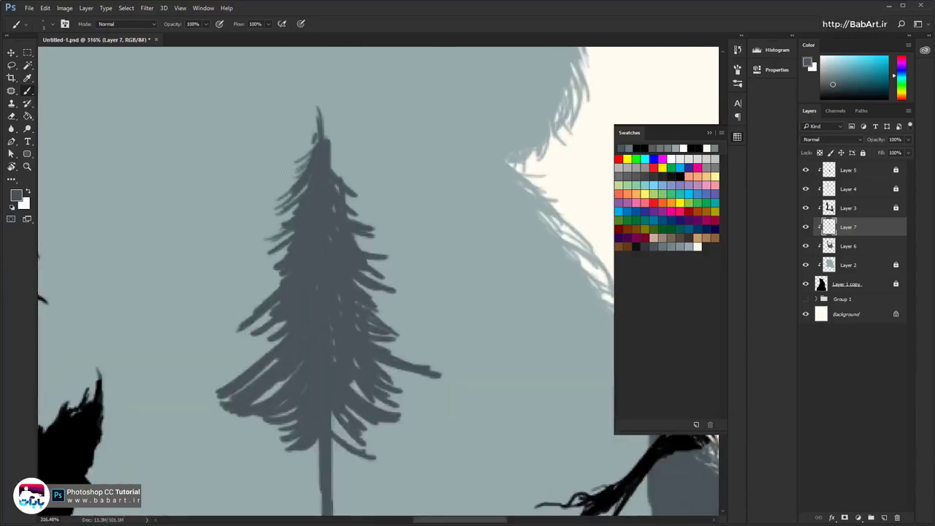
left_click_drag(330, 157, 348, 178)
left_click_drag(343, 180, 365, 193)
left_click_drag(333, 159, 345, 178)
left_click_drag(351, 187, 366, 199)
left_click_drag(354, 235, 379, 241)
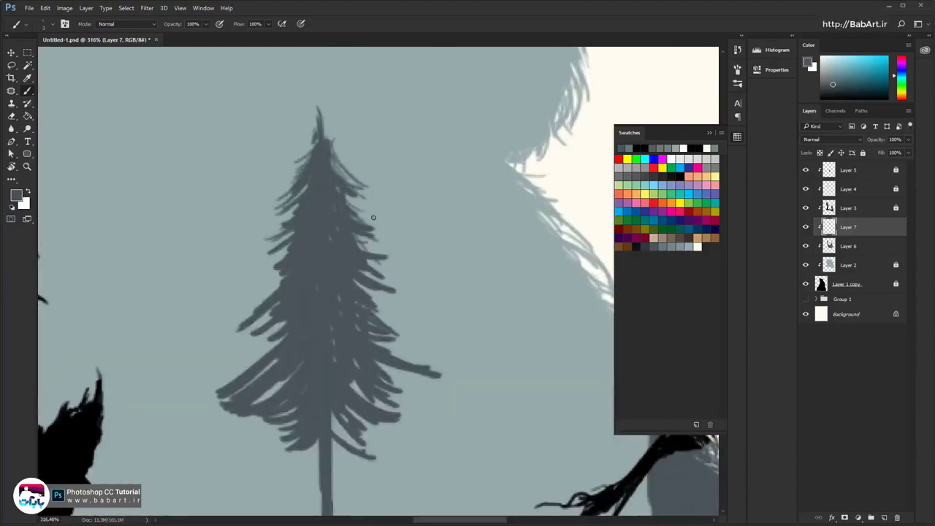
Add fine needle strokes down the pine's right edge, from the upper branches to the lowest ones beside the trunk
mouse_move(340, 161)
left_mouse_down()
mouse_move(366, 202)
mouse_move(383, 191)
left_mouse_up()
left_click_drag(355, 224, 386, 285)
left_click_drag(357, 290, 393, 318)
left_click_drag(386, 365, 412, 387)
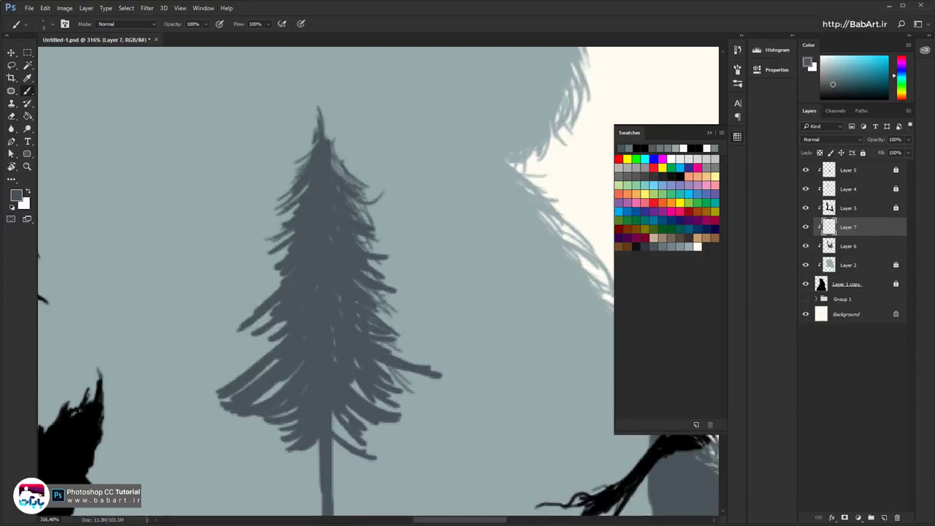
left_click_drag(377, 321, 428, 357)
left_click_drag(376, 305, 410, 315)
mouse_move(376, 318)
left_mouse_down()
mouse_move(413, 333)
mouse_move(422, 381)
left_mouse_up()
left_click_drag(375, 365, 412, 410)
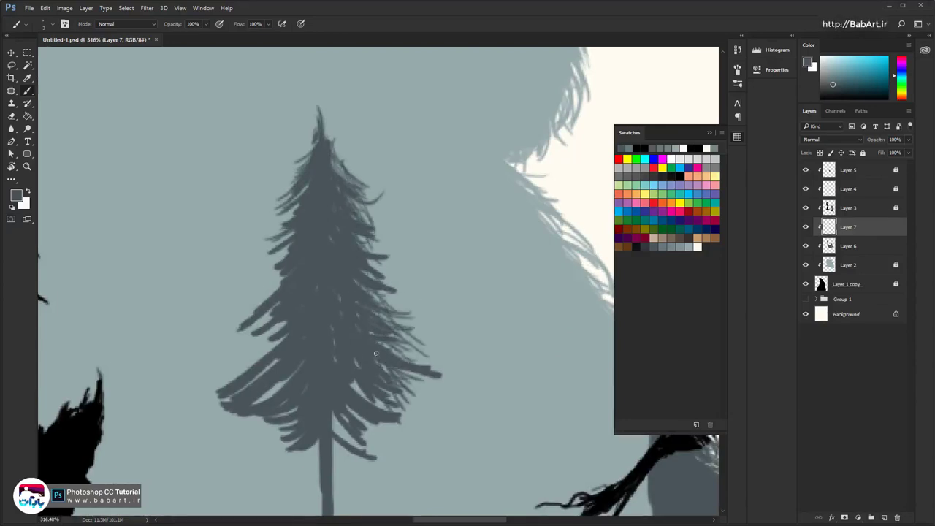
left_click_drag(358, 387, 404, 427)
mouse_move(351, 377)
left_mouse_down()
mouse_move(398, 430)
mouse_move(387, 441)
left_mouse_up()
left_click_drag(333, 414, 365, 446)
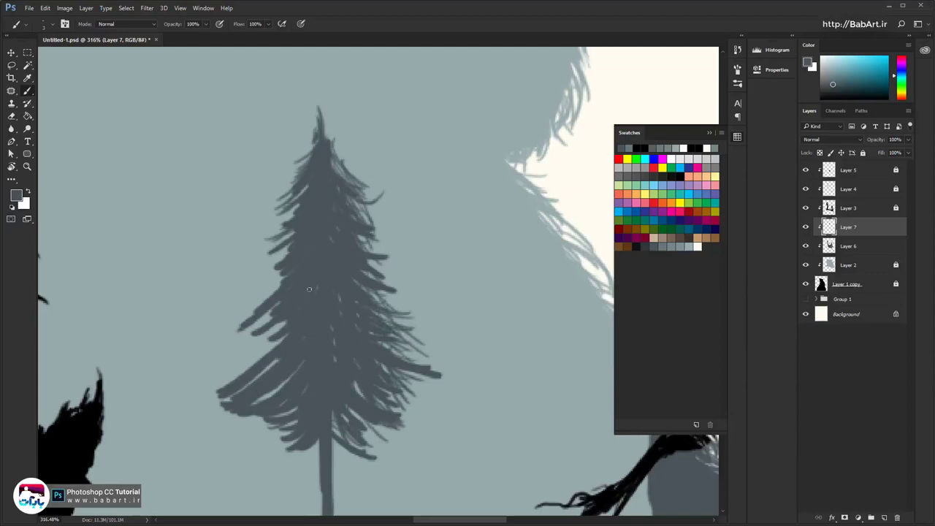
Add fine needle strokes along the pine's left edge, from the wide lower-middle branches up to the upper crown
left_click_drag(286, 330, 228, 369)
left_click_drag(270, 314, 242, 334)
left_click_drag(289, 254, 245, 295)
left_click_drag(294, 232, 249, 275)
left_click_drag(292, 196, 267, 232)
left_click_drag(299, 205, 287, 215)
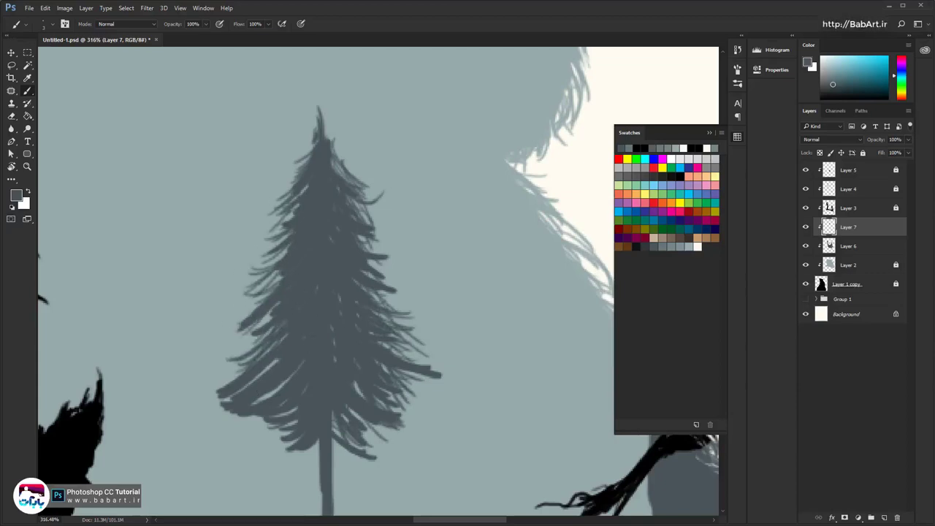
Fill out the pine's middle and lowest left branches with fine needle strokes
left_click_drag(279, 271, 240, 304)
left_click_drag(275, 327, 235, 349)
left_click_drag(279, 360, 250, 384)
left_click_drag(273, 422, 236, 440)
left_click_drag(257, 415, 222, 437)
left_click_drag(232, 399, 210, 409)
mouse_move(302, 421)
left_mouse_down()
mouse_move(264, 444)
mouse_move(292, 456)
left_mouse_up()
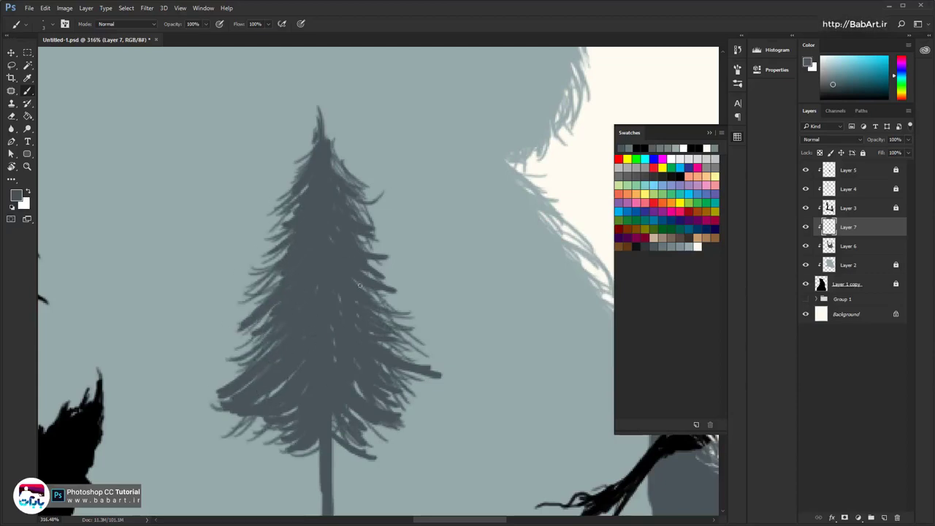
Extend the pine's tip upward into a thin point and add short twigs on both sides of it
left_click_drag(361, 238, 390, 267)
mouse_move(326, 136)
left_mouse_down()
mouse_move(352, 173)
mouse_move(322, 76)
left_mouse_up()
left_click_drag(323, 109, 303, 132)
left_click_drag(318, 121, 299, 136)
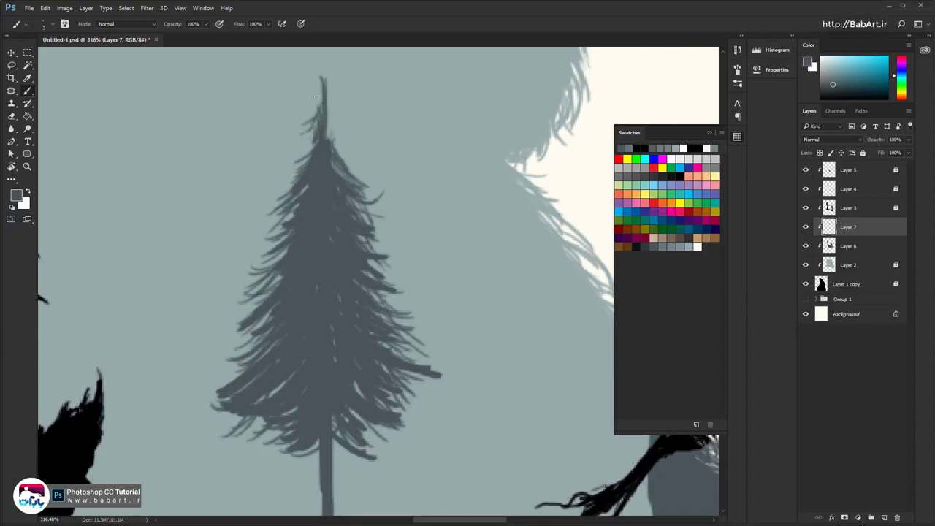
left_click_drag(318, 95, 295, 127)
mouse_move(325, 103)
left_mouse_down()
mouse_move(333, 127)
mouse_move(346, 123)
left_mouse_up()
mouse_move(321, 92)
left_mouse_down()
mouse_move(312, 118)
mouse_move(340, 138)
left_mouse_up()
mouse_move(327, 124)
left_mouse_down()
mouse_move(358, 163)
mouse_move(343, 156)
left_mouse_up()
Widen the branches below the pine's tip on both sides and thicken its right edge with fine strokes
mouse_move(317, 122)
left_mouse_down()
mouse_move(270, 168)
mouse_move(256, 208)
left_mouse_up()
mouse_move(298, 174)
left_mouse_down()
mouse_move(249, 223)
mouse_move(265, 212)
left_mouse_up()
left_click_drag(345, 157, 368, 184)
left_click_drag(346, 157, 386, 203)
mouse_move(400, 315)
left_mouse_down()
mouse_move(297, 378)
mouse_move(290, 405)
left_mouse_up()
left_click_drag(231, 235, 258, 265)
left_click_drag(251, 285, 276, 312)
mouse_move(252, 322)
left_mouse_down()
mouse_move(285, 346)
mouse_move(285, 368)
left_mouse_up()
left_click_drag(295, 292, 254, 306)
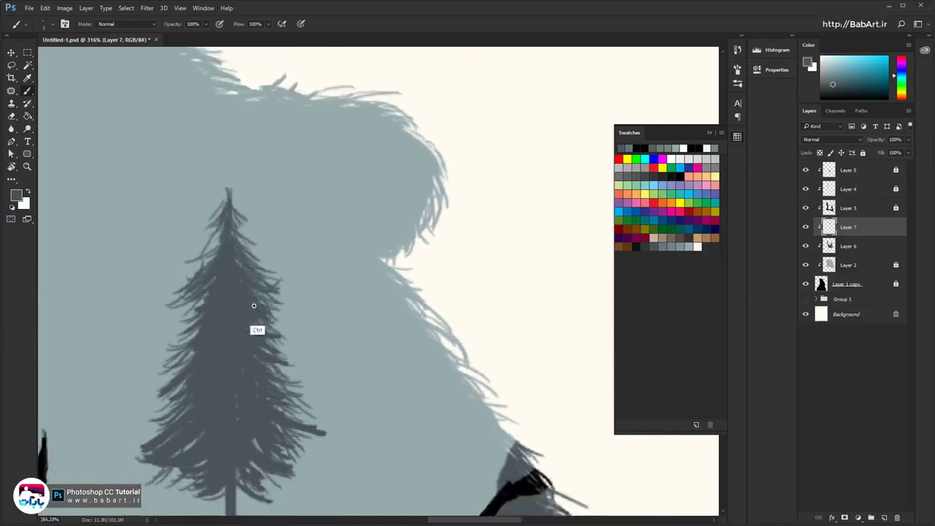
Paint a second, smaller and narrower pine with a bare lower trunk to the right of the first
scroll(253, 306, "down", 4)
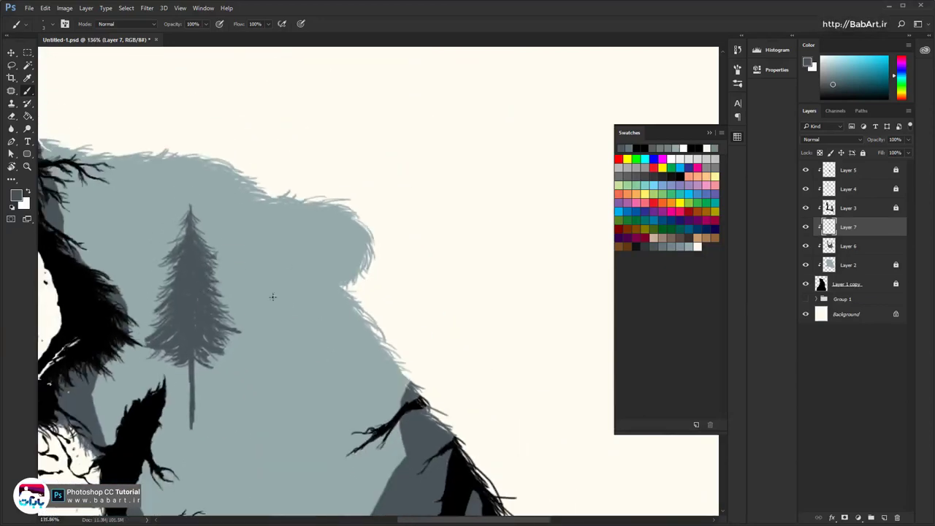
left_click_drag(290, 314, 292, 370)
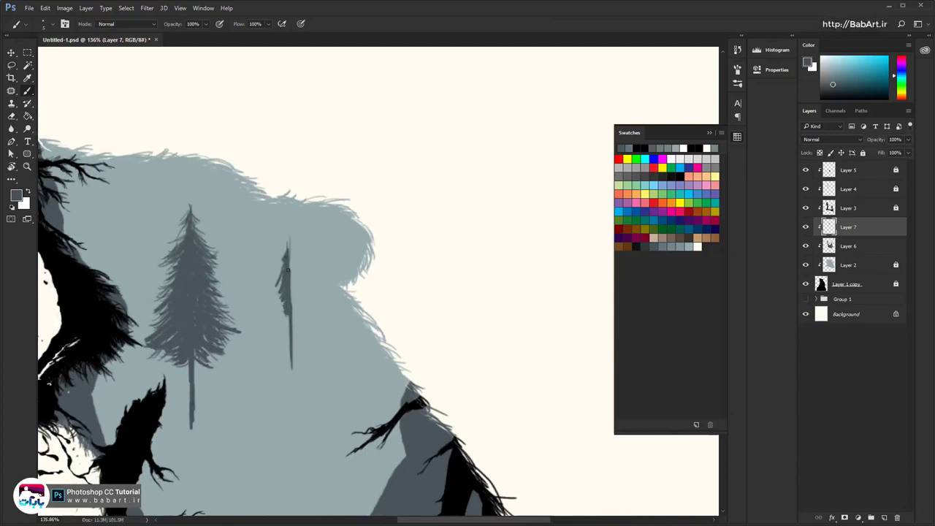
left_click_drag(292, 284, 298, 302)
left_click_drag(302, 346, 275, 325)
mouse_move(262, 292)
left_mouse_down()
mouse_move(286, 293)
mouse_move(273, 294)
left_mouse_up()
left_click_drag(267, 260, 276, 285)
left_click_drag(260, 206, 282, 262)
left_click_drag(267, 226, 276, 236)
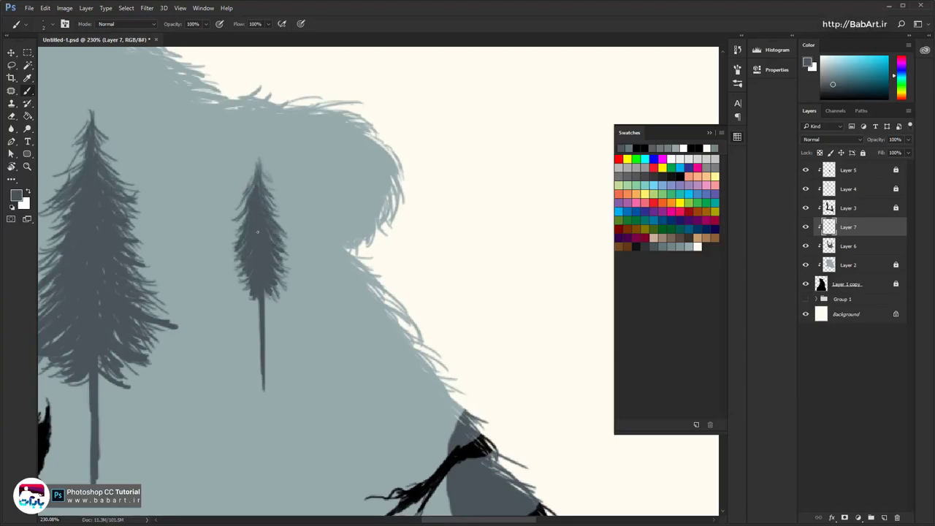
Cut the smaller pine from Layer 7 onto its own layer and clip that layer to the bear silhouette
left_click_drag(260, 308, 334, 203)
left_click_drag(340, 311, 269, 311)
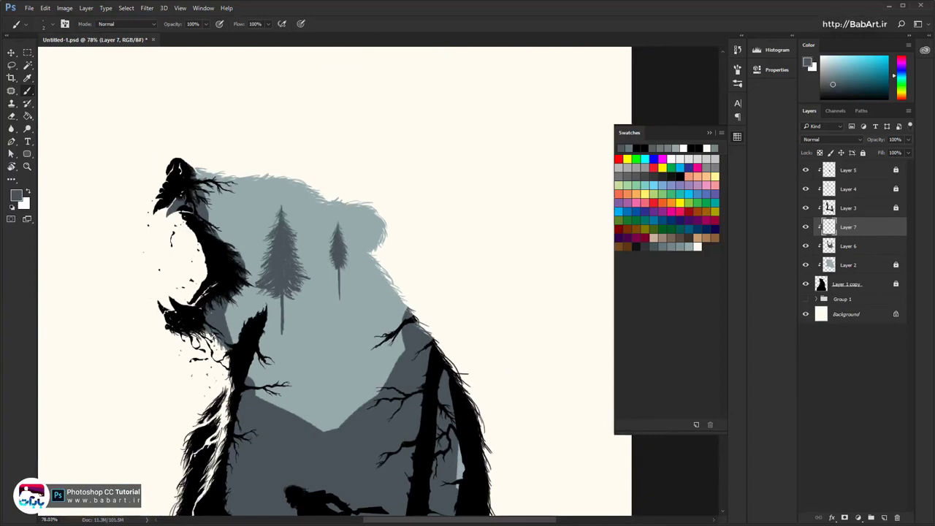
left_click(27, 54)
left_click_drag(315, 209, 360, 314)
right_click(343, 253)
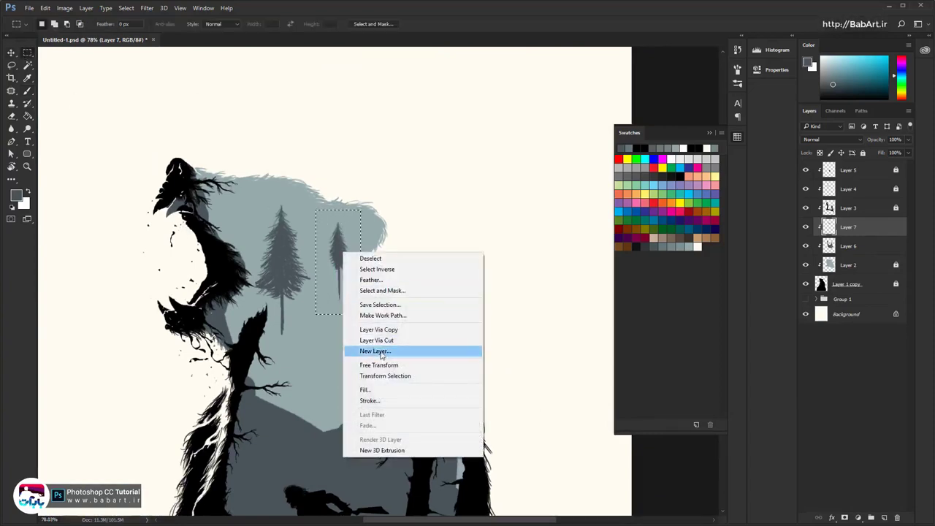
left_click(376, 340)
key("alt+space")
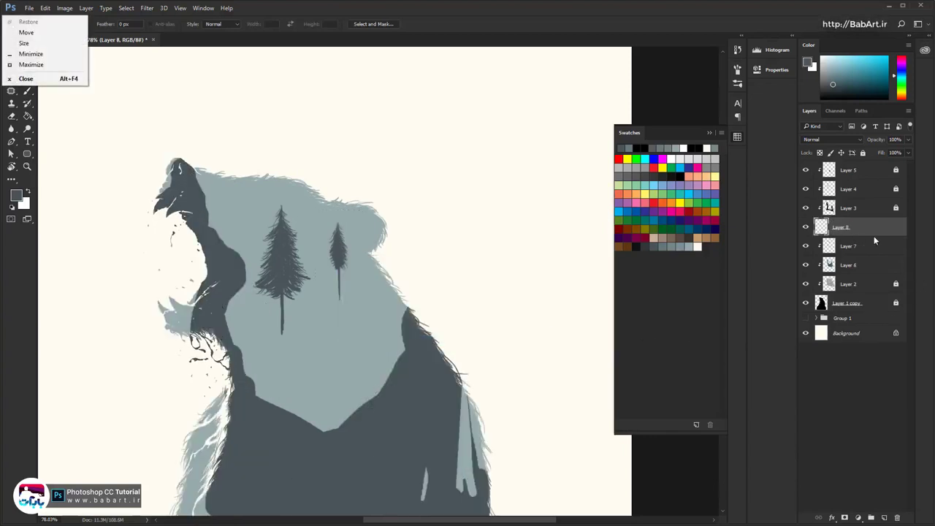
left_click(879, 236, "alt")
Place the large pine from Layer 7 and two duplicates of it along the dark hill line: right slope, valley and left slope
left_click(847, 246)
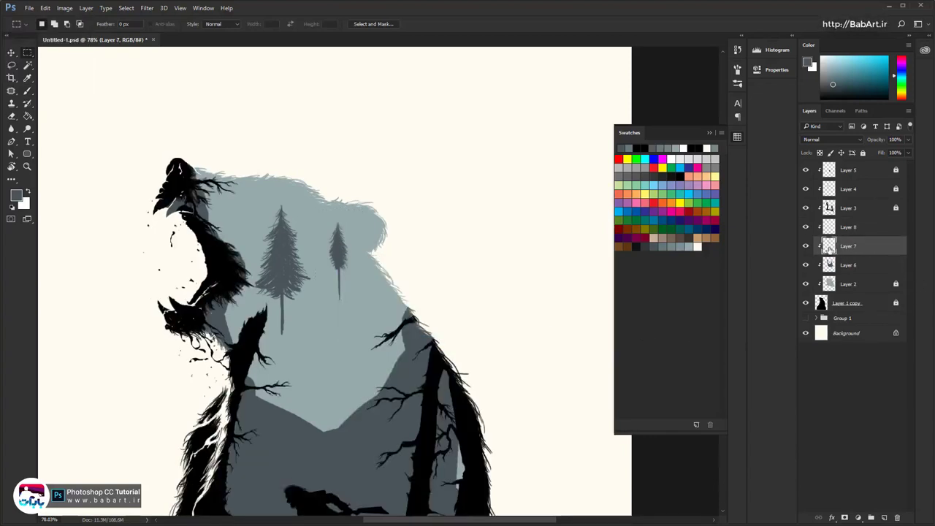
left_click(11, 54)
scroll(288, 215, "down", 3)
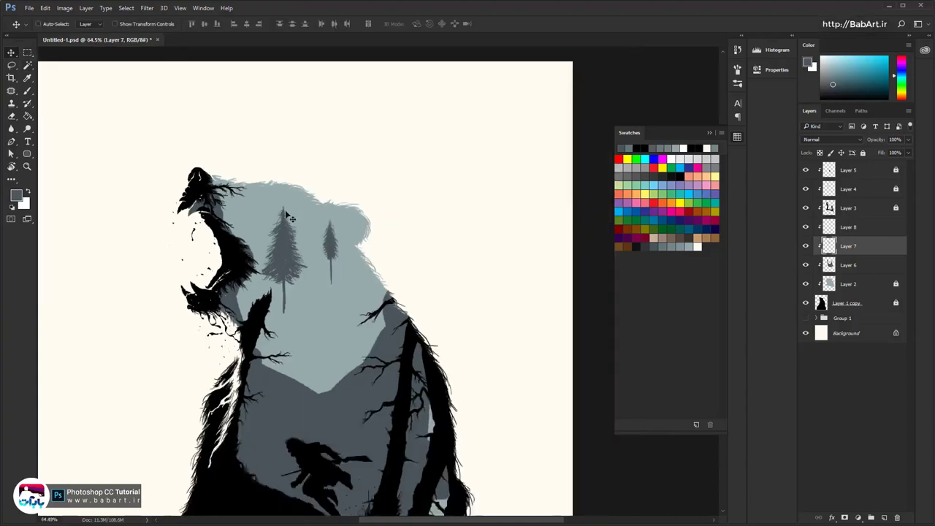
left_click_drag(282, 249, 195, 213)
scroll(194, 213, "up", 3)
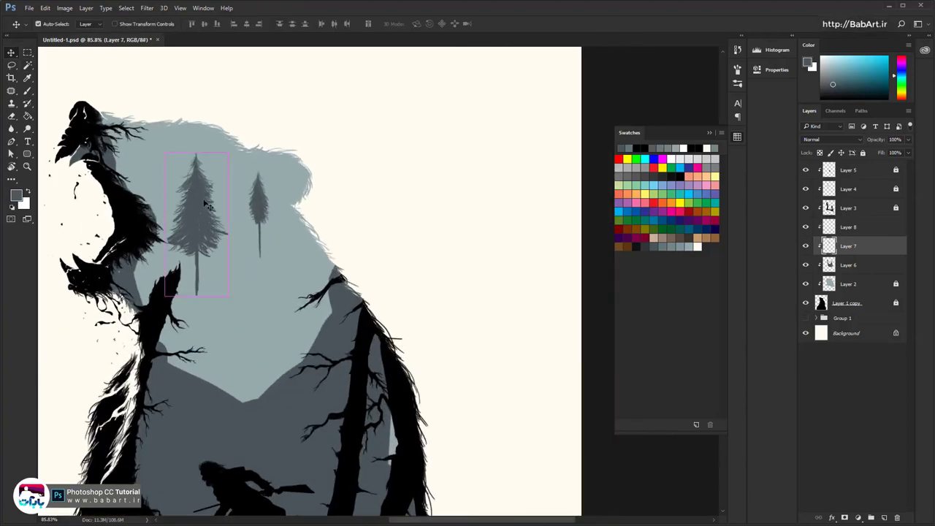
left_click_drag(206, 219, 176, 352)
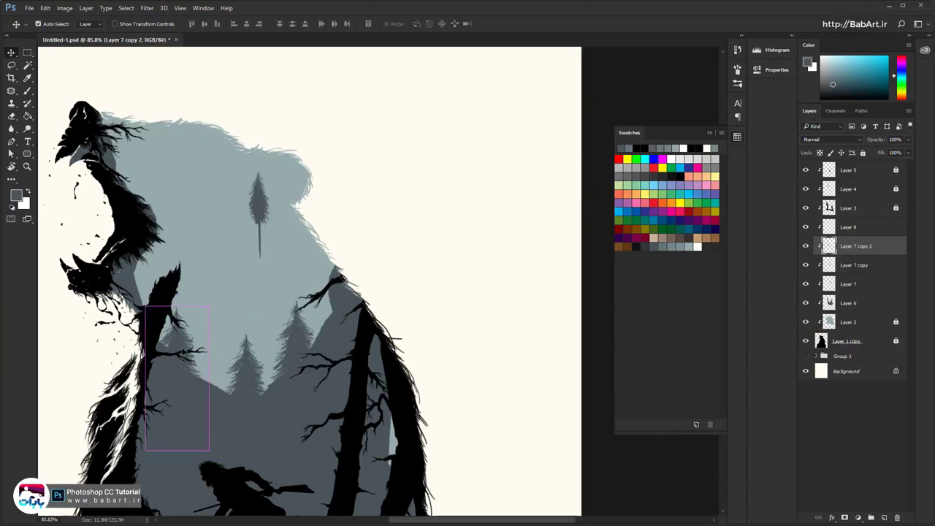
Flip the left slope's pine copy horizontally, raise it slightly and scale it down a little
key("ctrl+t")
right_click(188, 337)
left_click(208, 483)
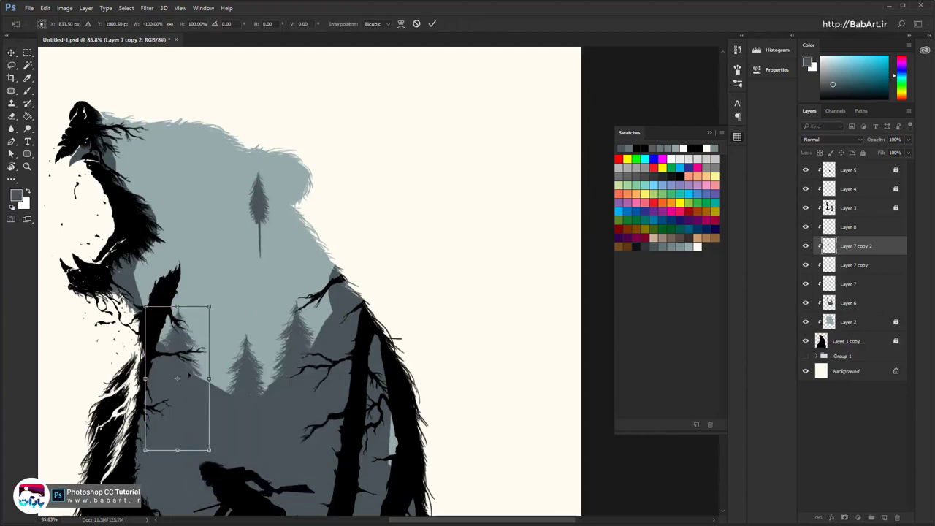
mouse_move(190, 351)
left_mouse_down()
mouse_move(201, 328)
mouse_move(223, 359)
mouse_move(201, 333)
mouse_move(190, 340)
left_mouse_up()
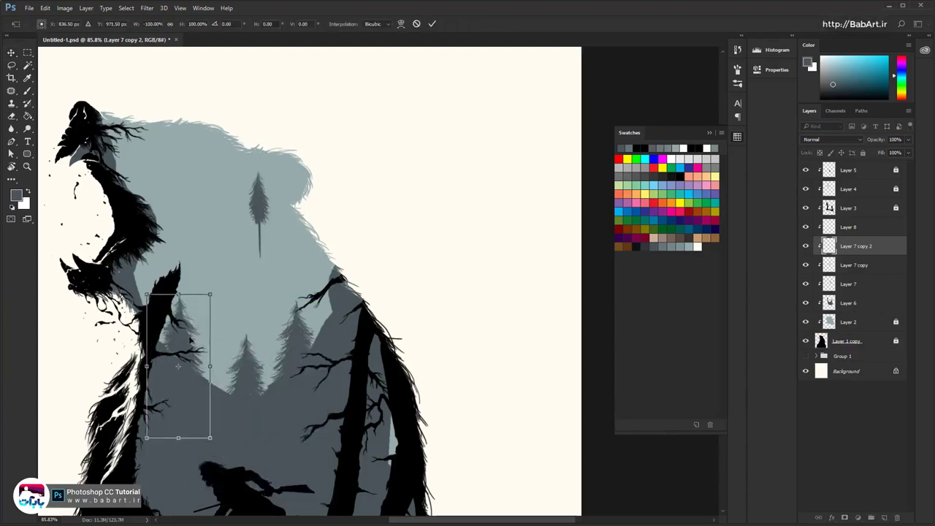
left_click_drag(211, 437, 203, 400)
key("Return")
left_click(245, 374, "ctrl")
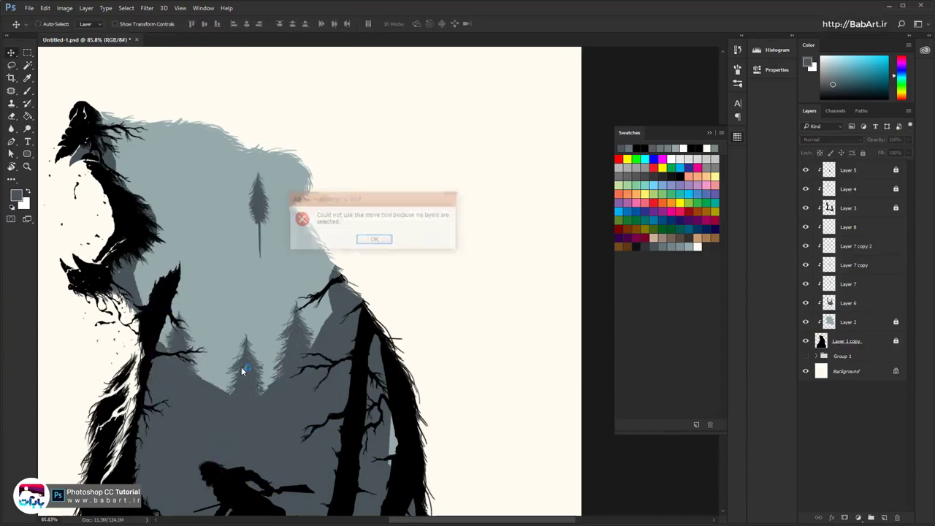
left_click(367, 241)
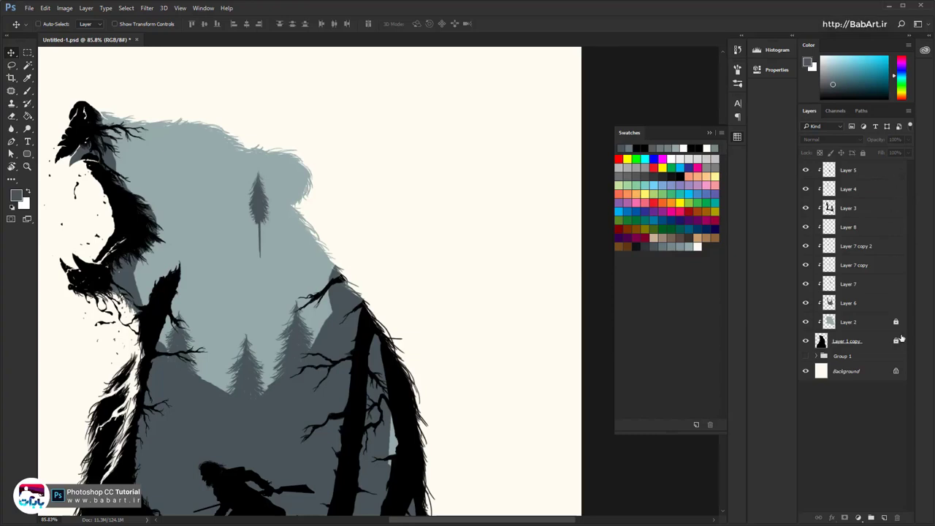
Fully lock Layer 4, Layer 5, Layer 3 and Layer 8 so they cannot be moved
left_click(895, 191)
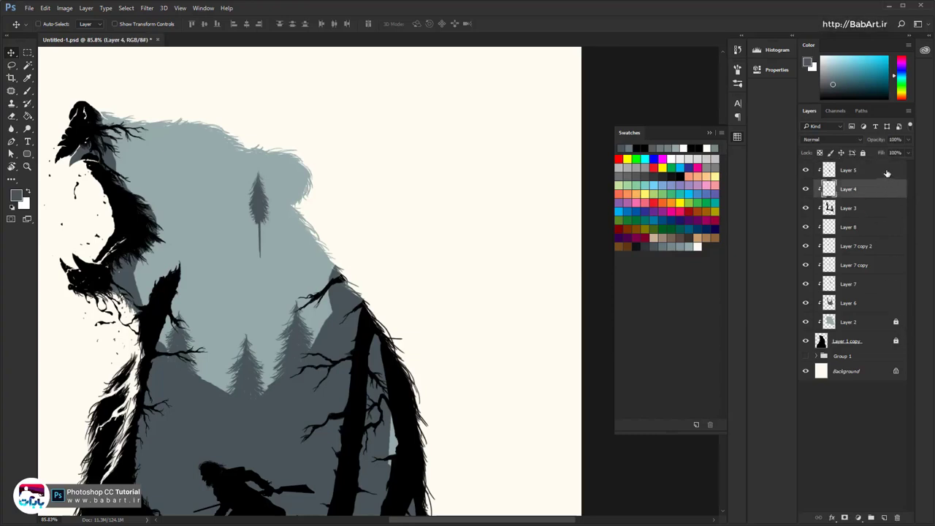
left_click(862, 155)
left_click(870, 172)
left_click(863, 154)
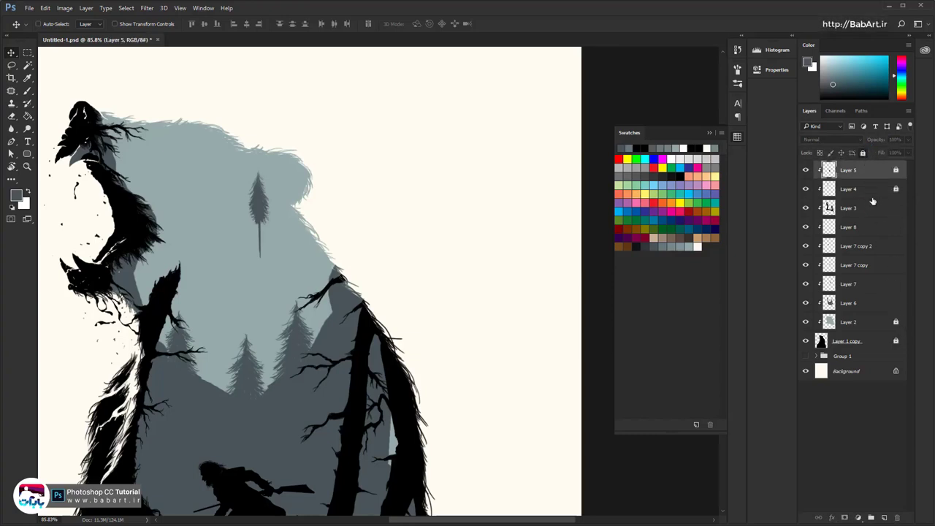
left_click(880, 213)
left_click(863, 154)
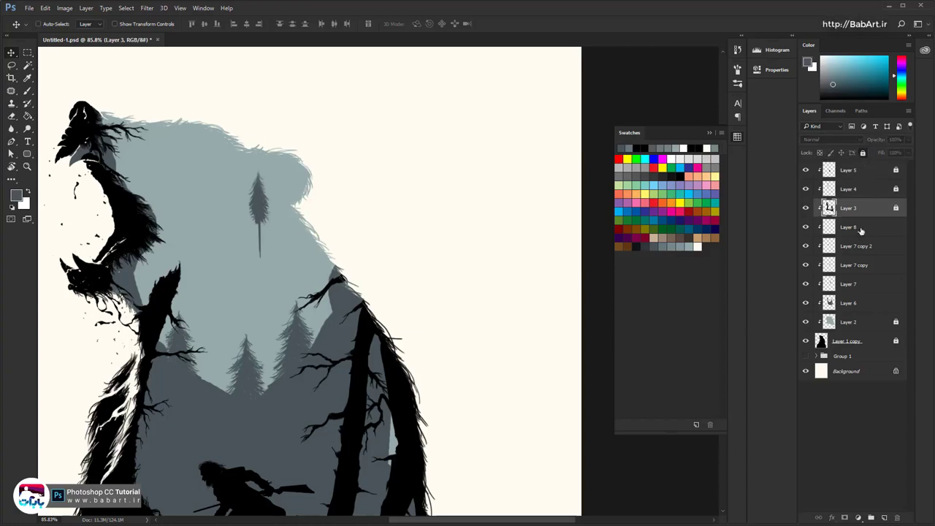
left_click(805, 227)
left_click(805, 228)
left_click(896, 229)
left_click(862, 153)
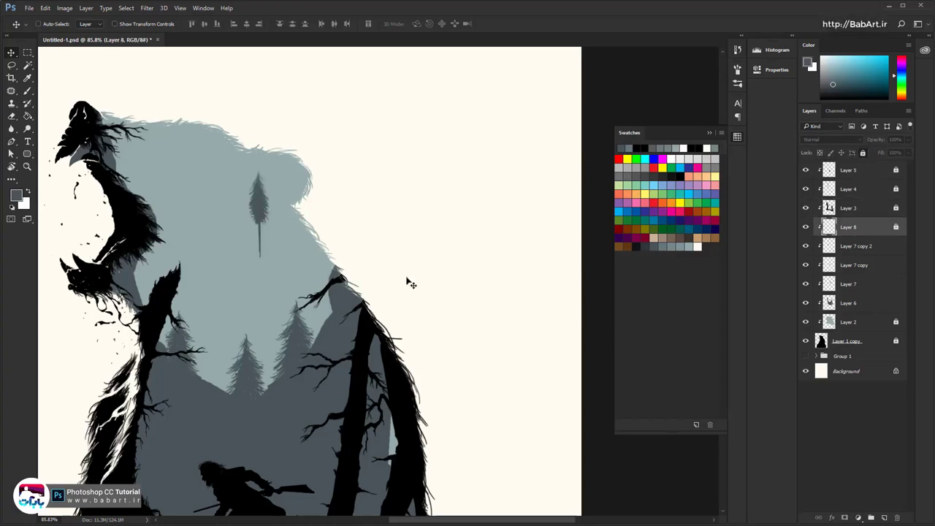
left_click(285, 351)
left_click(376, 239)
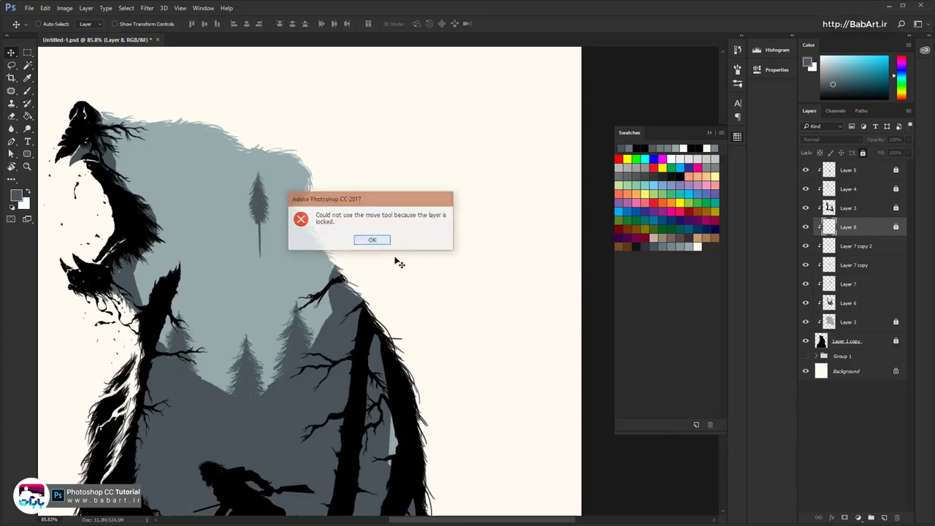
Identify the dark hills layer by toggling its visibility and fully lock that layer, Layer 6
scroll(467, 315, "down", 2)
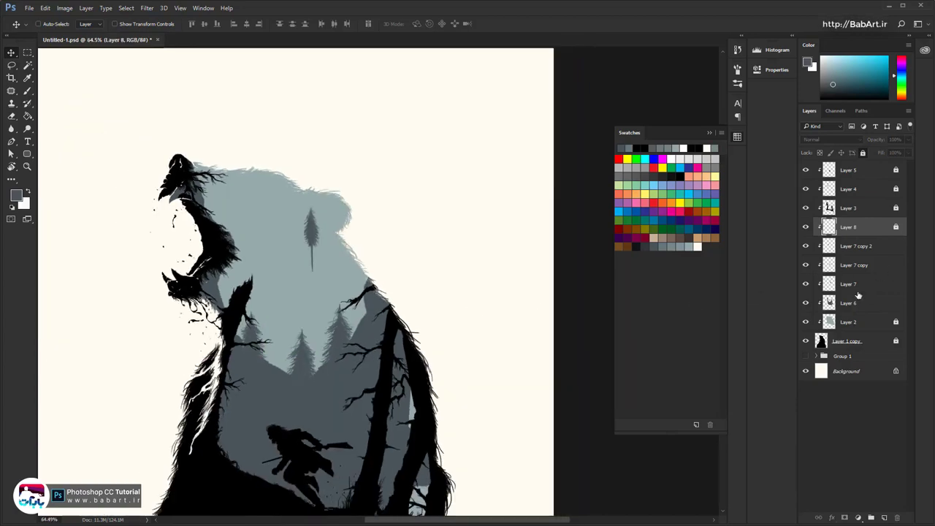
left_click(806, 302)
left_click(806, 302)
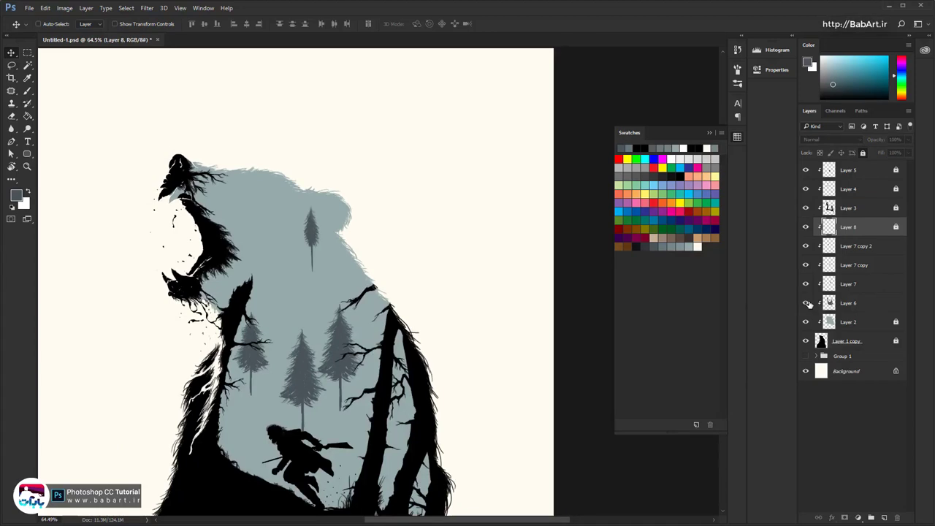
left_click(879, 303)
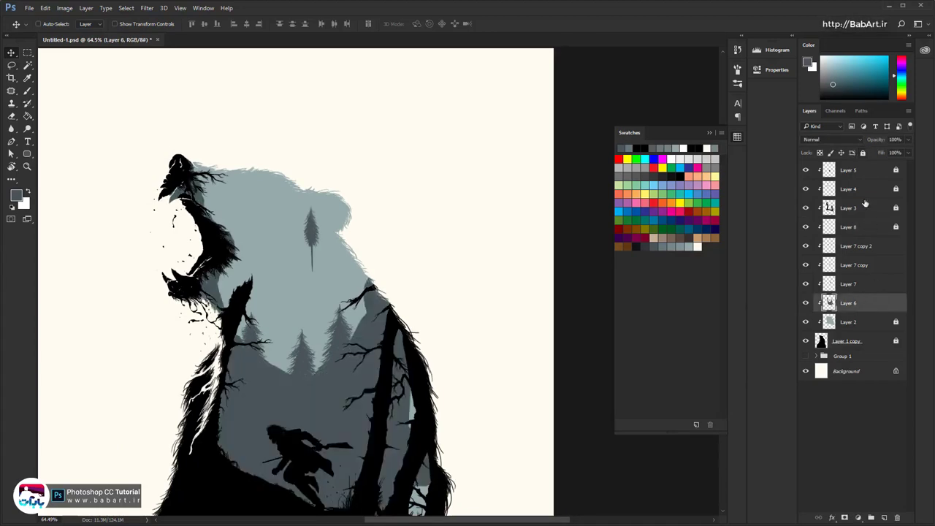
left_click(862, 153)
Select Layer 7 and shift its pine up and slightly to the right along the right slope
left_click(806, 284)
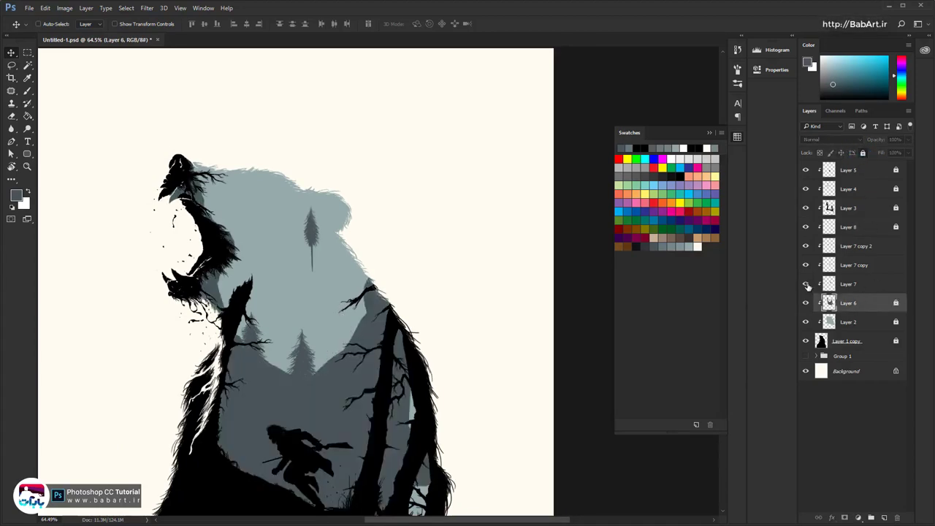
left_click(807, 283)
left_click(880, 283)
left_click_drag(482, 209, 484, 161)
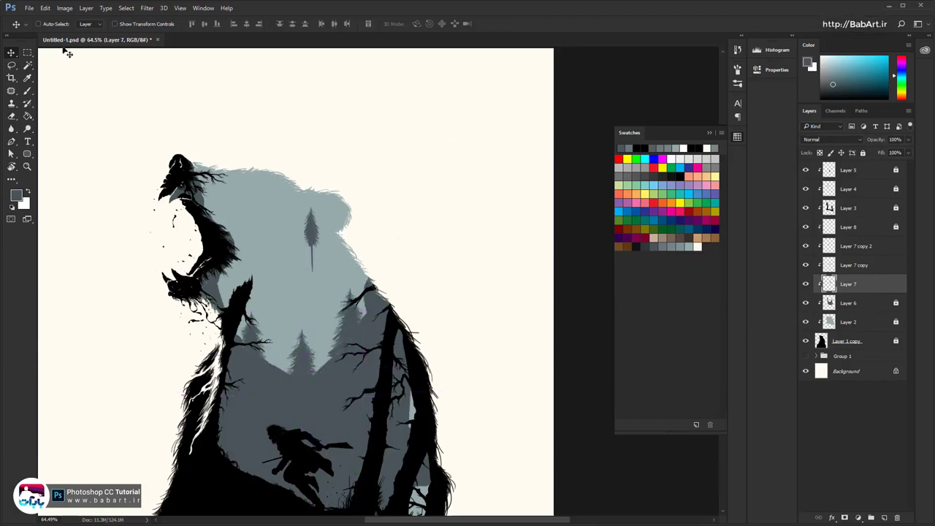
Select the three pine layers together and reposition them so their trunks stay sunk into the hill line
left_click_drag(437, 124, 119, 473)
left_click_drag(293, 357, 297, 299)
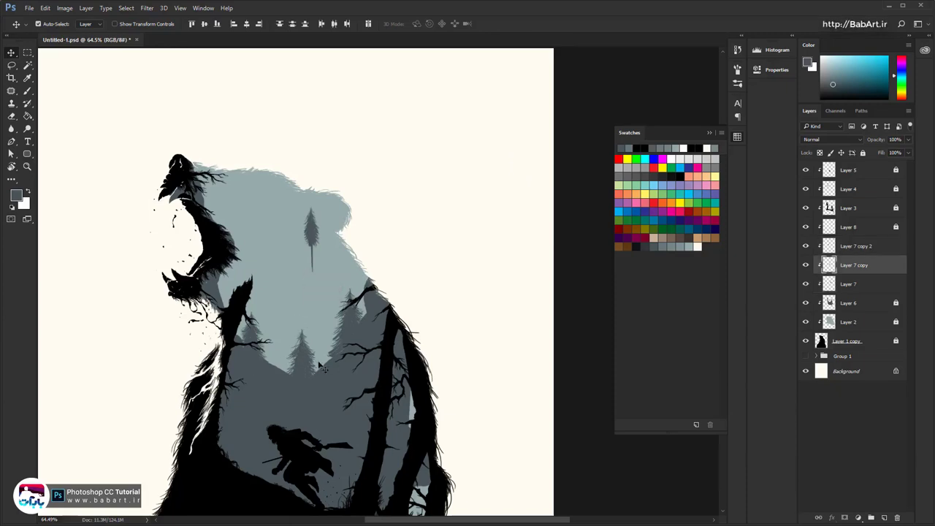
left_click_drag(407, 127, 379, 401)
left_click_drag(407, 338, 407, 338)
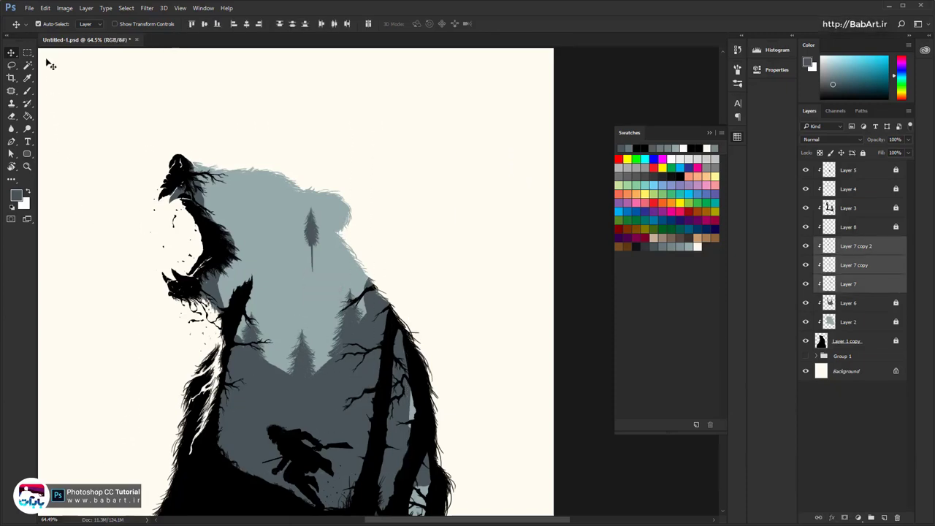
left_click(40, 24)
left_click_drag(355, 314, 334, 325)
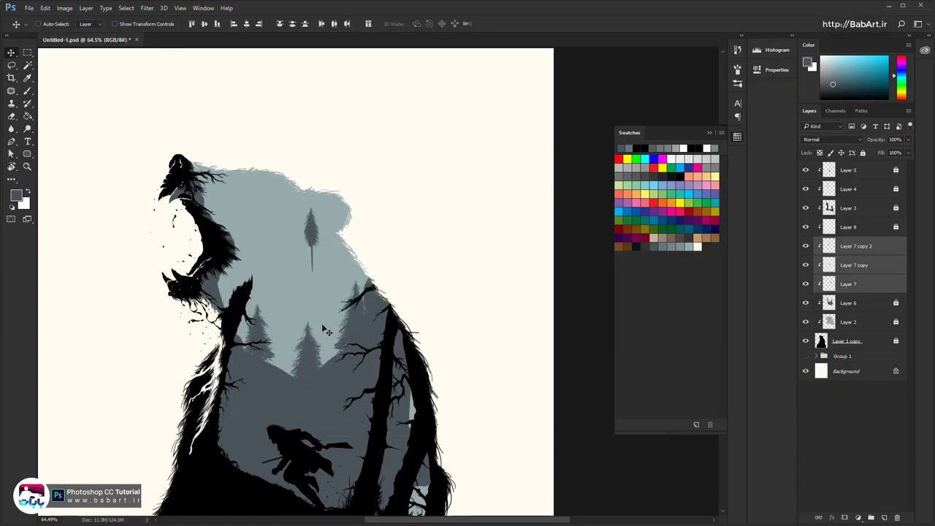
scroll(324, 322, "up", 5)
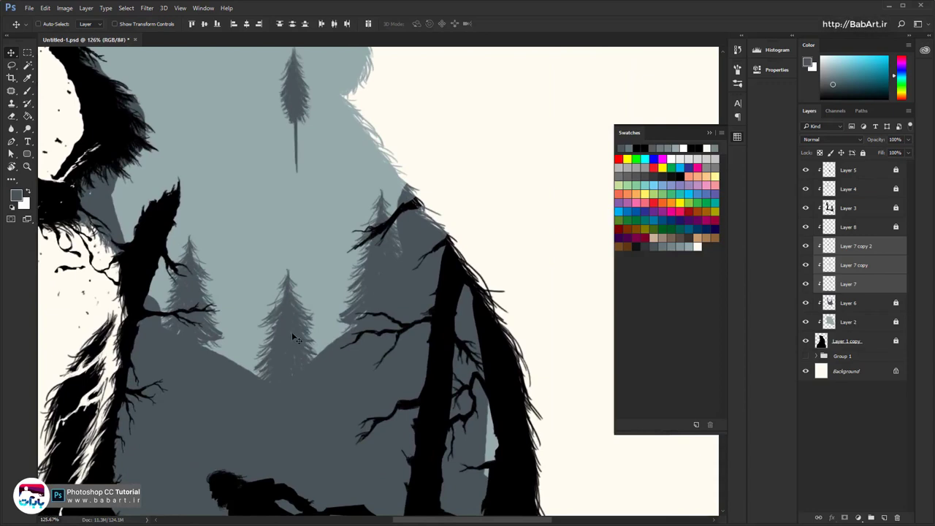
left_click_drag(292, 334, 290, 356)
Duplicate the middle pine's layer, clip the copy to the bear silhouette and move it up above the valley
left_click(849, 264)
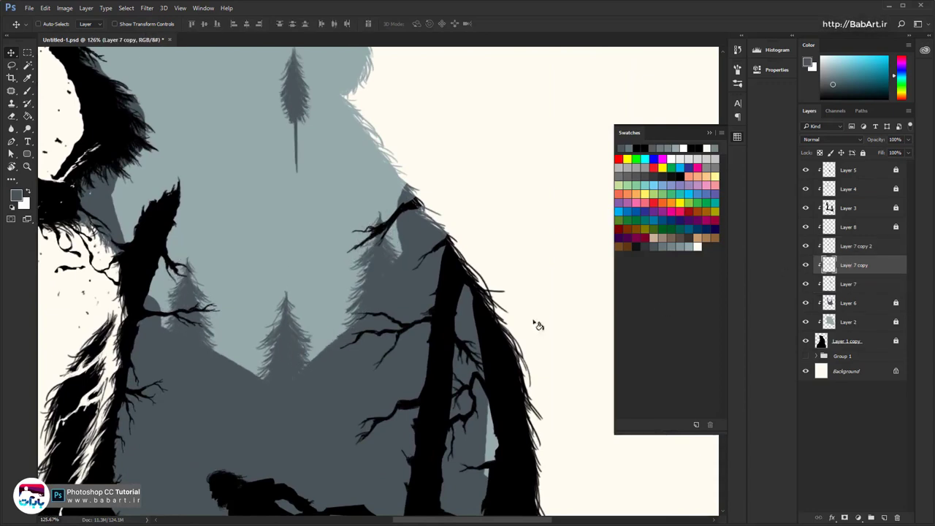
key("ctrl+j")
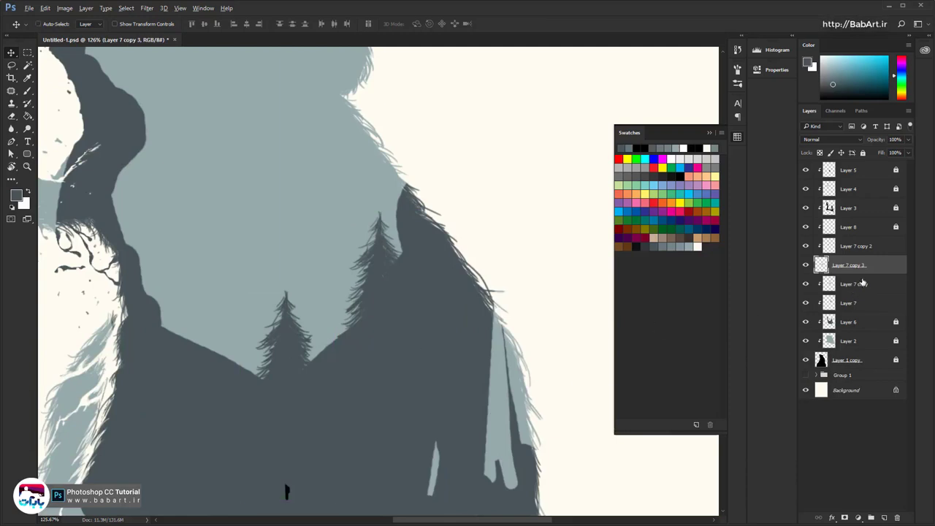
left_click(865, 273, "alt")
scroll(314, 289, "down", 6)
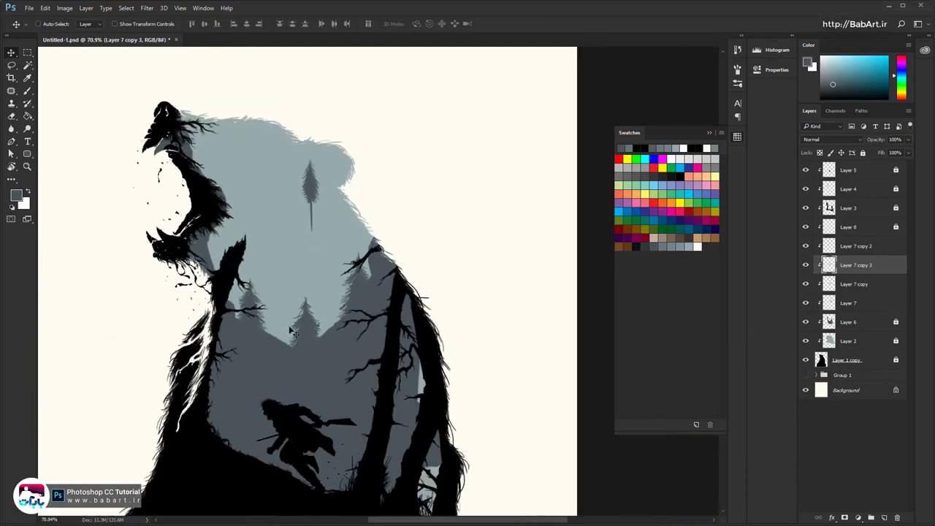
mouse_move(295, 284)
left_mouse_down()
mouse_move(282, 204)
mouse_move(281, 288)
mouse_move(292, 293)
mouse_move(280, 315)
mouse_move(288, 234)
mouse_move(294, 272)
mouse_move(325, 232)
mouse_move(330, 245)
mouse_move(316, 80)
mouse_move(318, 259)
mouse_move(319, 251)
mouse_move(304, 282)
mouse_move(294, 271)
left_mouse_up()
Build a dense cluster above the valley from further copies of that pine, scaling the smallest to about 64%
key("ctrl+alt+t")
left_click_drag(323, 338, 305, 281)
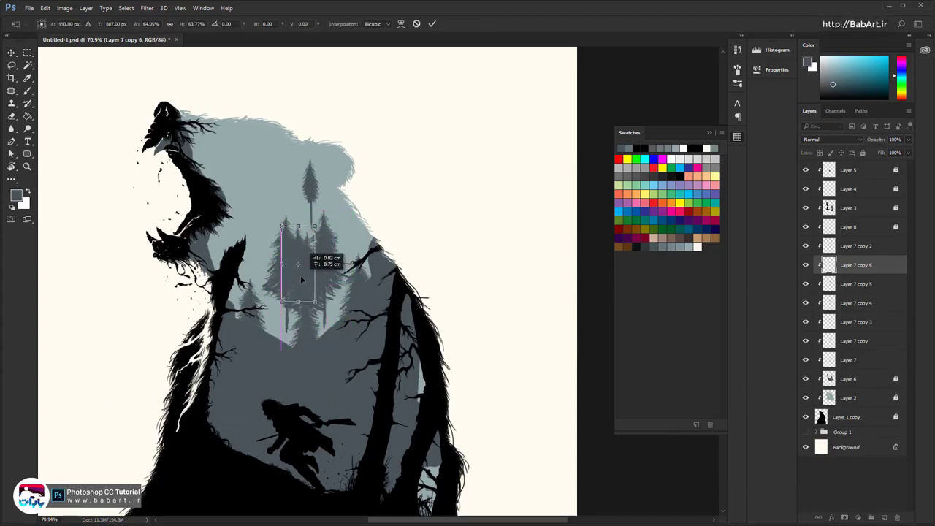
key("Return")
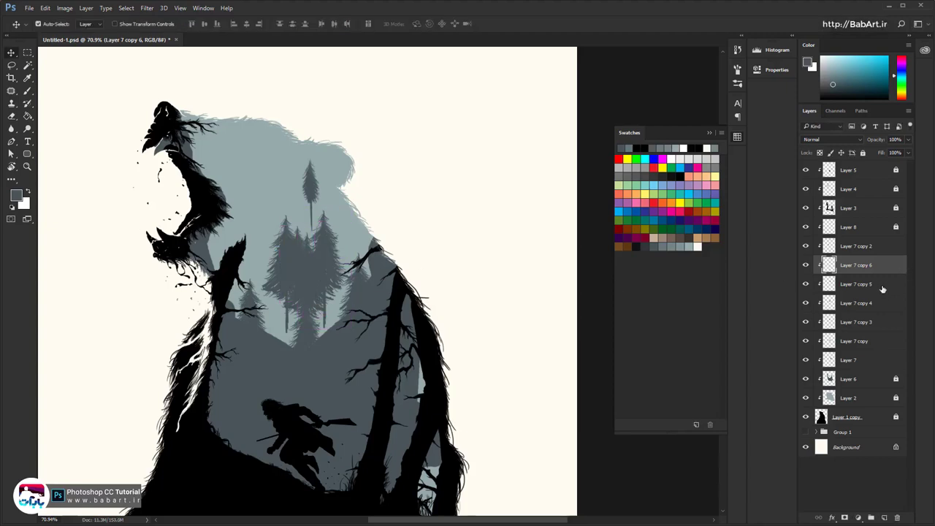
Select the cluster's four pine layers, Layer 7 copy 3 through copy 6, and merge them into one layer
left_click(806, 284)
left_click(807, 284)
left_click(869, 301, "shift")
left_click(806, 304)
left_click(806, 304)
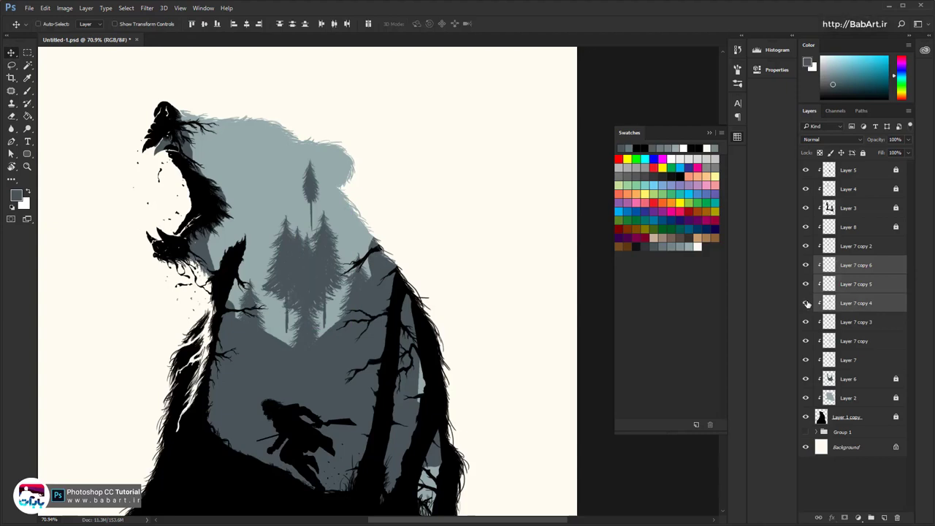
left_click(805, 322)
left_click(805, 322)
left_click(862, 322, "shift")
key("ctrl+e")
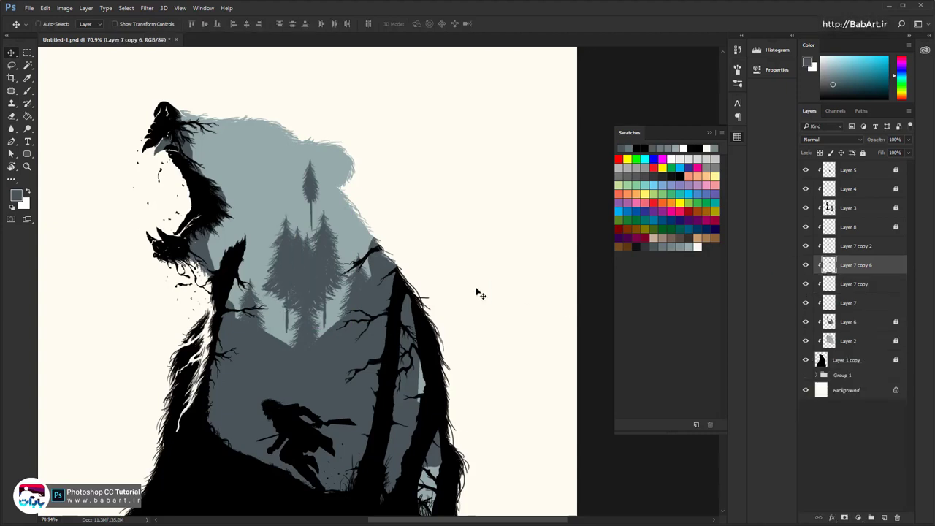
Scale the merged pine cluster to about 56% and place it on the right slope beside the middle pine
mouse_move(307, 314)
left_mouse_down()
mouse_move(301, 350)
mouse_move(312, 352)
mouse_move(294, 361)
mouse_move(309, 298)
left_mouse_up()
key("ctrl+t")
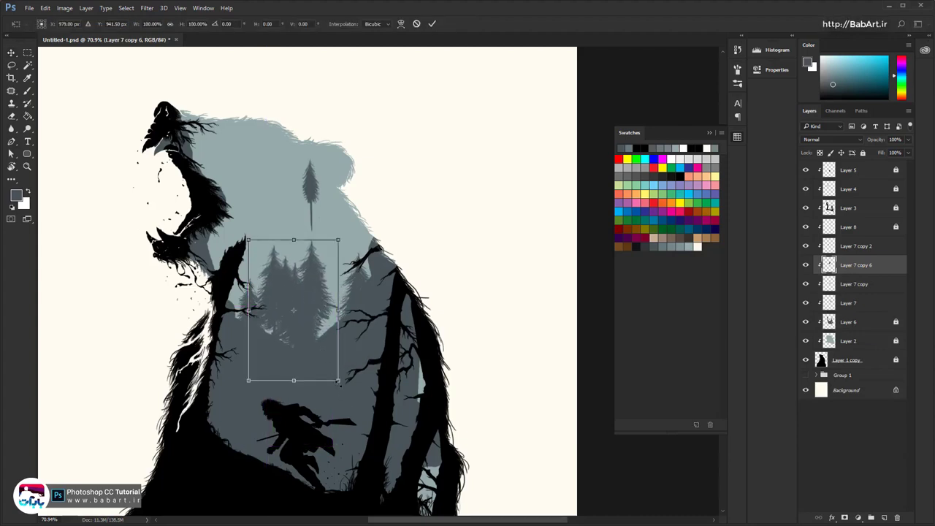
left_click_drag(338, 382, 319, 349)
left_click_drag(298, 317, 350, 316)
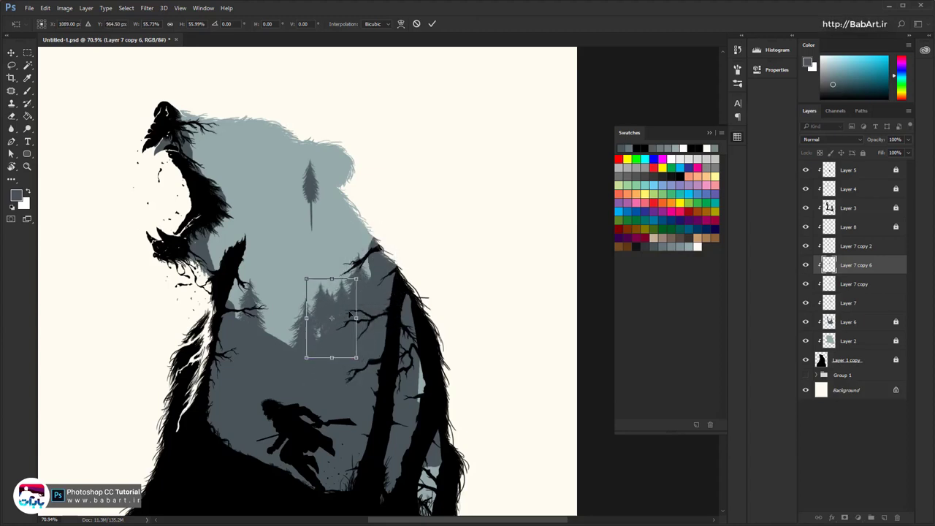
key("Return")
Select the pine on Layer 7 and place copies of it along the hillside tree line around the valley
key("ctrl")
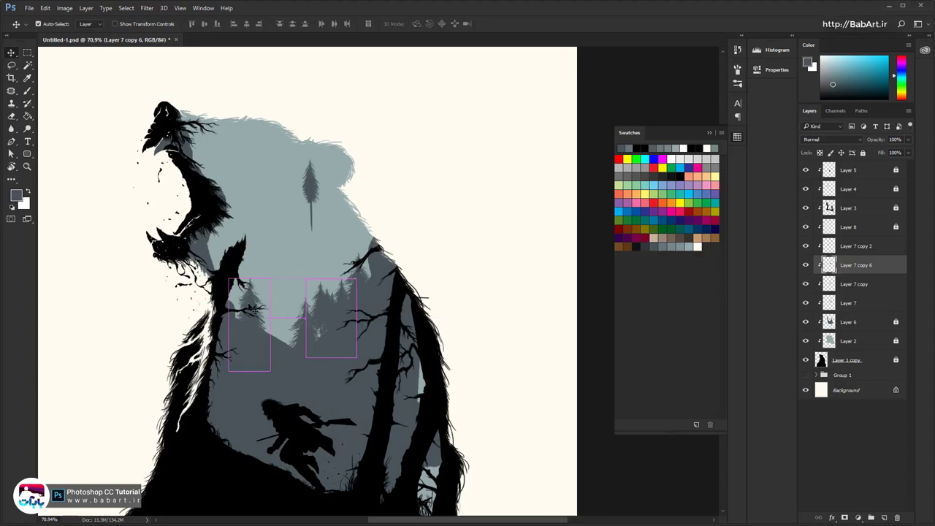
left_click(250, 306, "ctrl")
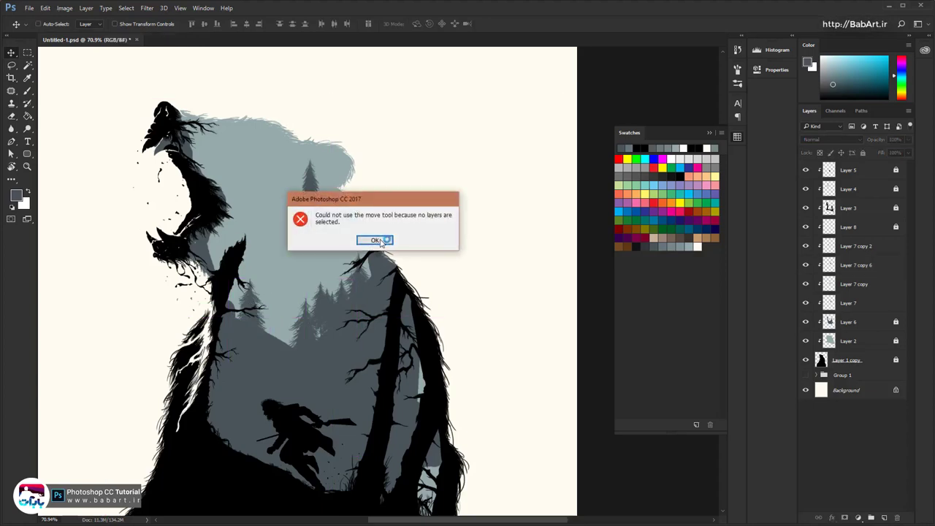
left_click(375, 240)
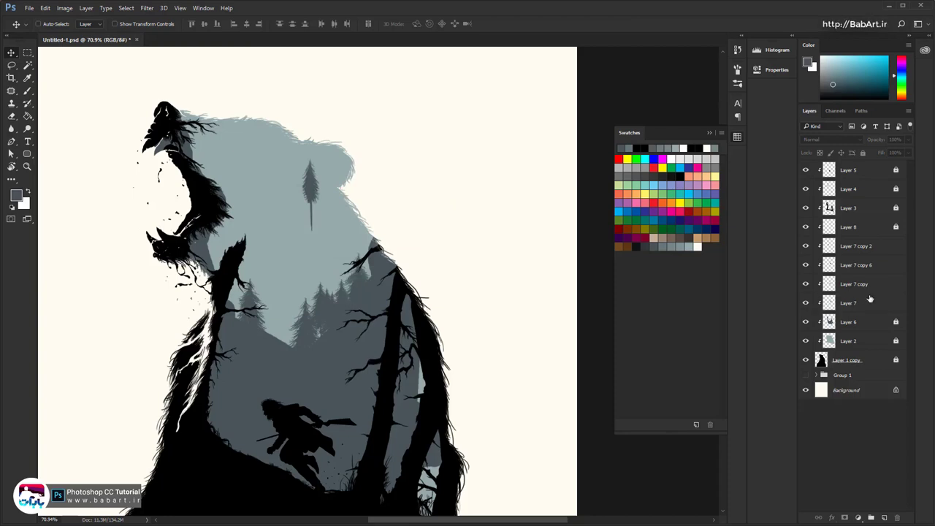
left_click(849, 302)
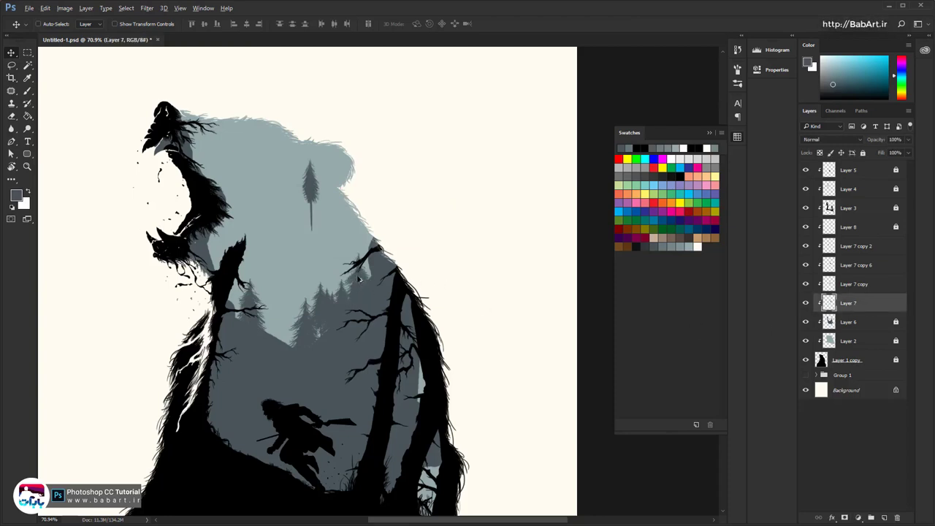
left_click_drag(358, 279, 291, 343)
left_click_drag(291, 343, 182, 170)
scroll(184, 144, "up", 5)
Transform a pine copy and stack further copies up the edge behind the bear's open jaws
key("ctrl+t")
left_click_drag(227, 265, 208, 229)
left_click_drag(198, 198, 207, 176)
left_click_drag(177, 131, 228, 295)
key("Return")
left_click_drag(220, 266, 211, 214)
left_click_drag(212, 261, 217, 230)
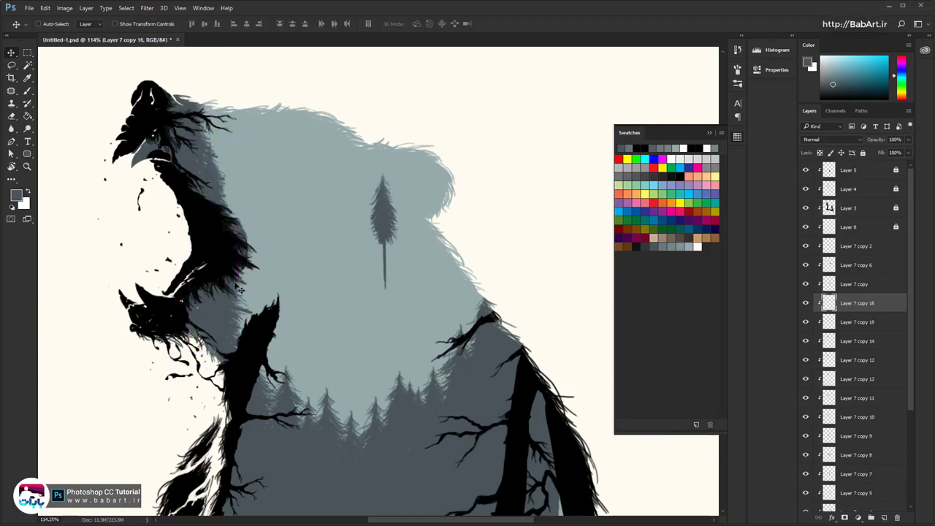
left_click_drag(197, 182, 192, 187)
left_click_drag(217, 305, 232, 253)
left_click_drag(252, 383, 204, 272)
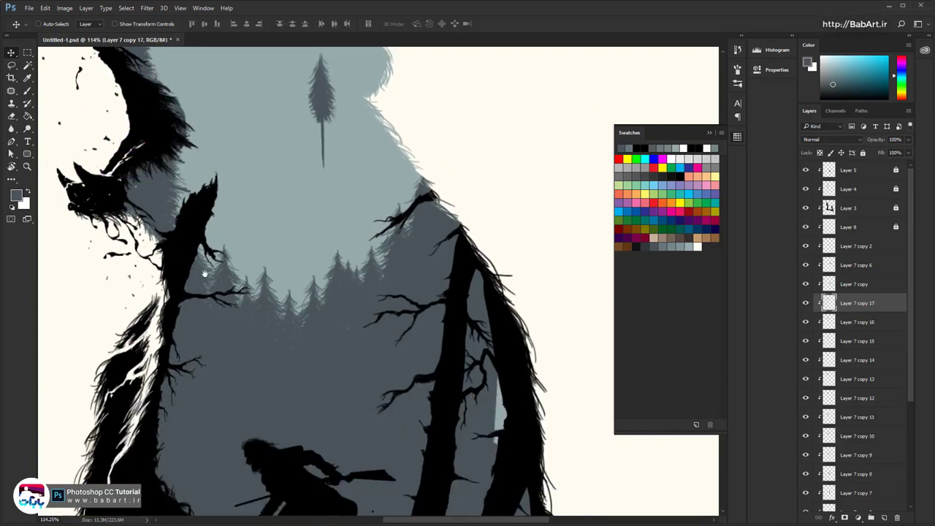
Select every pine layer from Layer 7 copy 2 down to Layer 7 and merge them into one layer
left_click(324, 104, "ctrl")
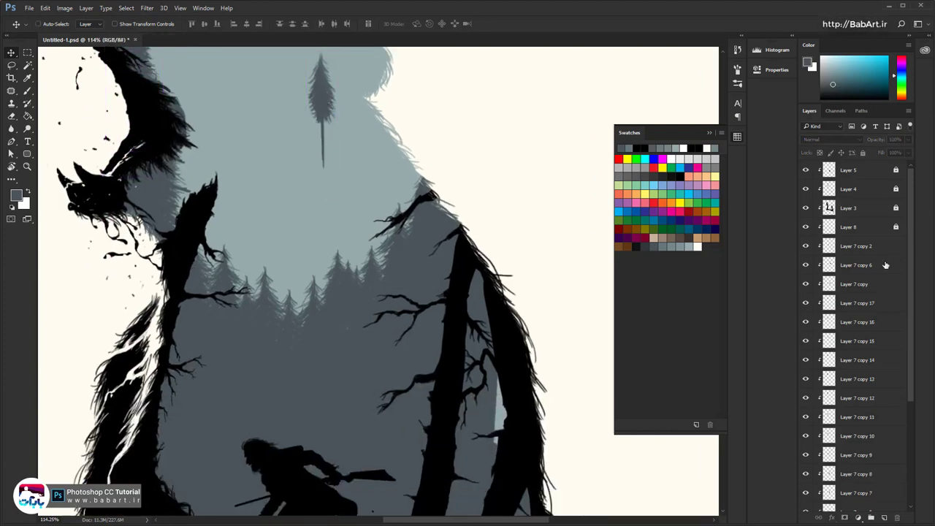
left_click(806, 246)
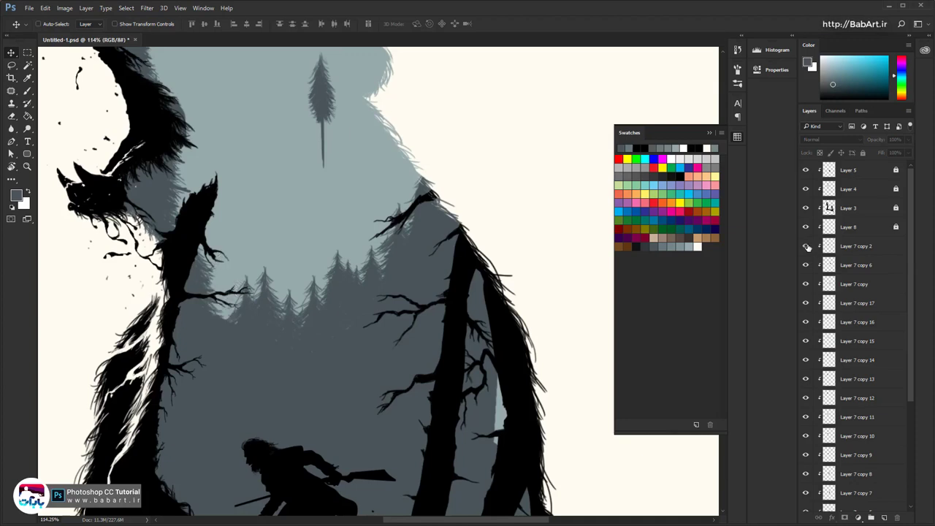
left_click(807, 246)
left_click(878, 250)
scroll(876, 270, "down", 5)
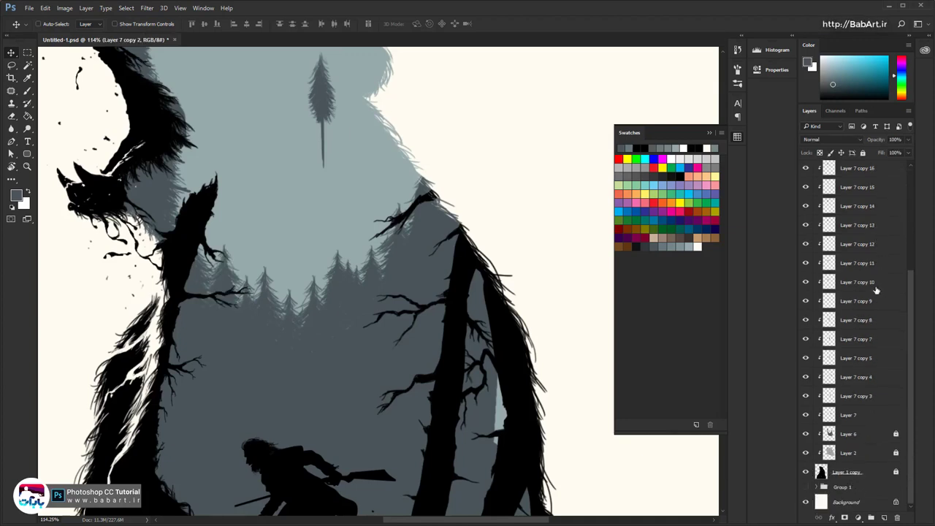
left_click(891, 415, "shift")
right_click(891, 416)
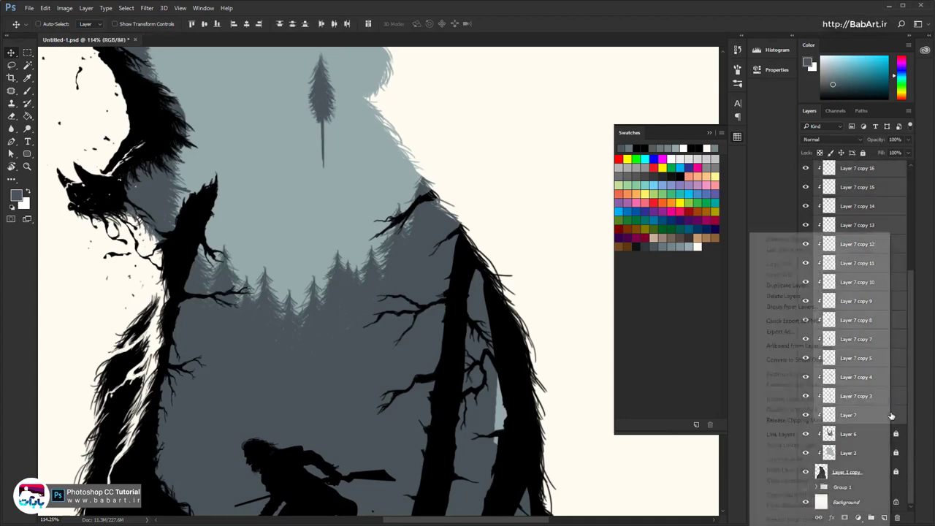
right_click(855, 173)
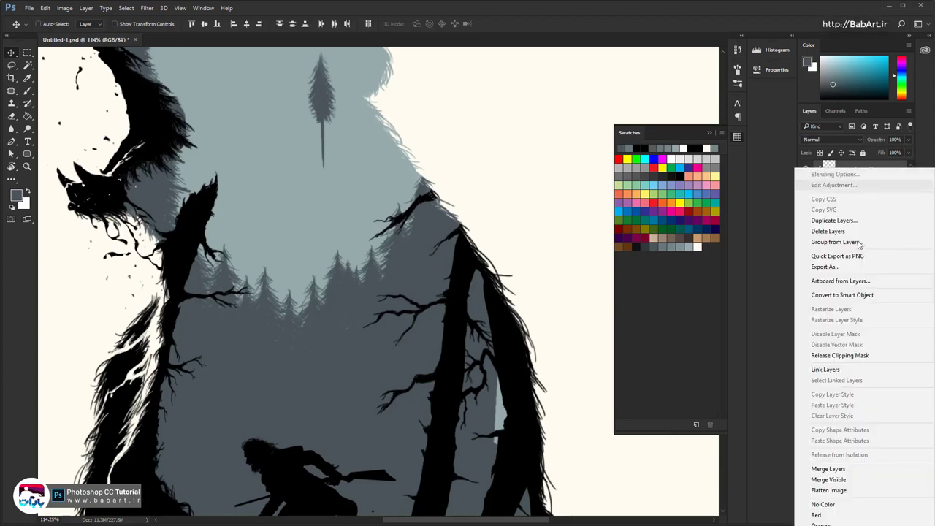
left_click(828, 468)
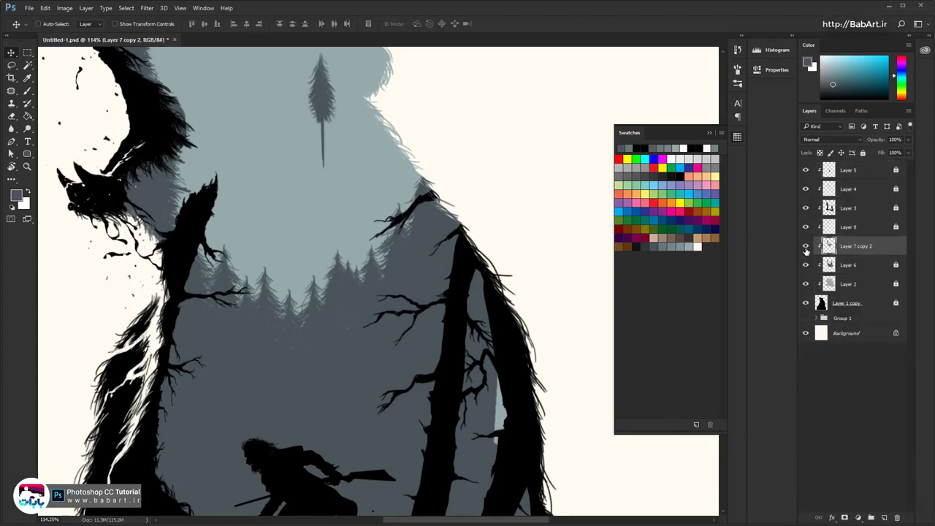
Check the merged pine layer by toggling its visibility and lock Layer 7 copy 2
left_click(806, 246)
left_click(806, 248)
scroll(371, 310, "down", 4)
left_click_drag(360, 290, 249, 395)
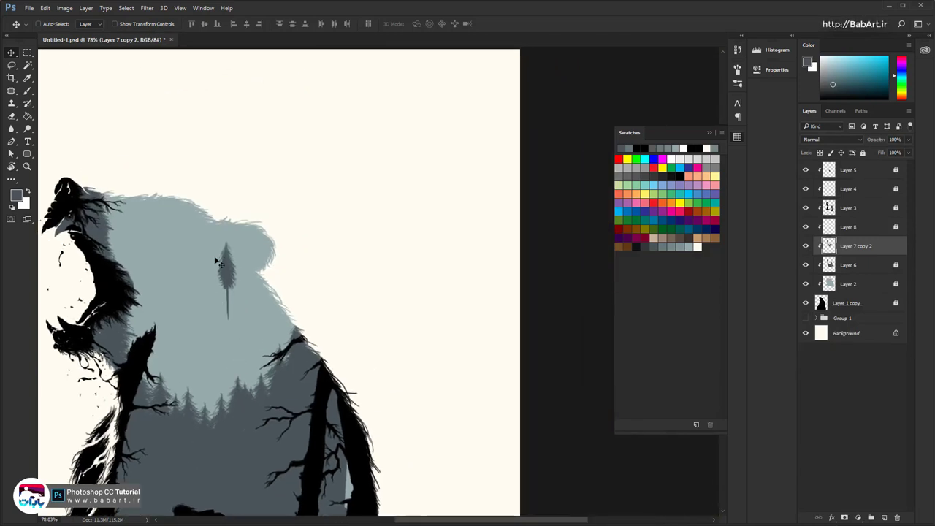
left_click(224, 293, "ctrl")
left_click(224, 260)
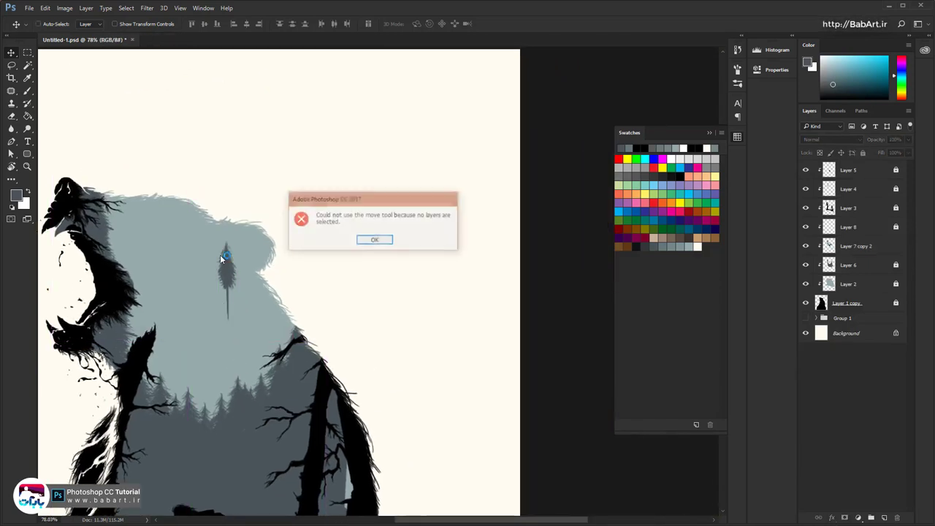
left_click(376, 244)
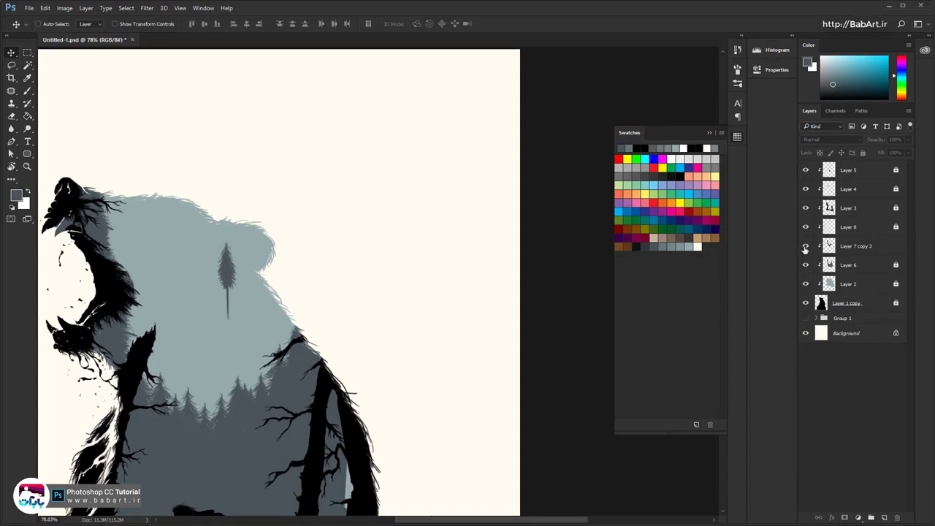
left_click(857, 246)
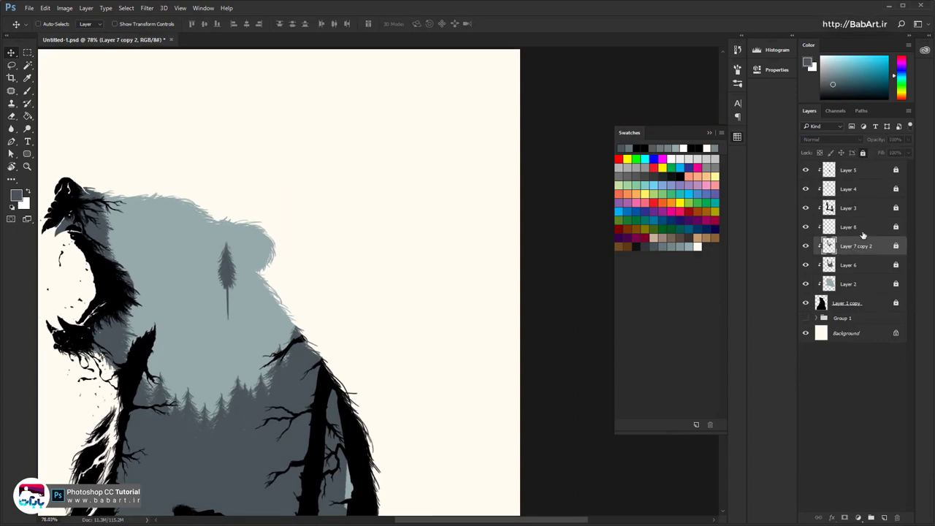
Unlock Layer 8, shrink its standalone pine and place it in the tree line on the hills
left_click(863, 232)
left_click(805, 227)
left_click(806, 227)
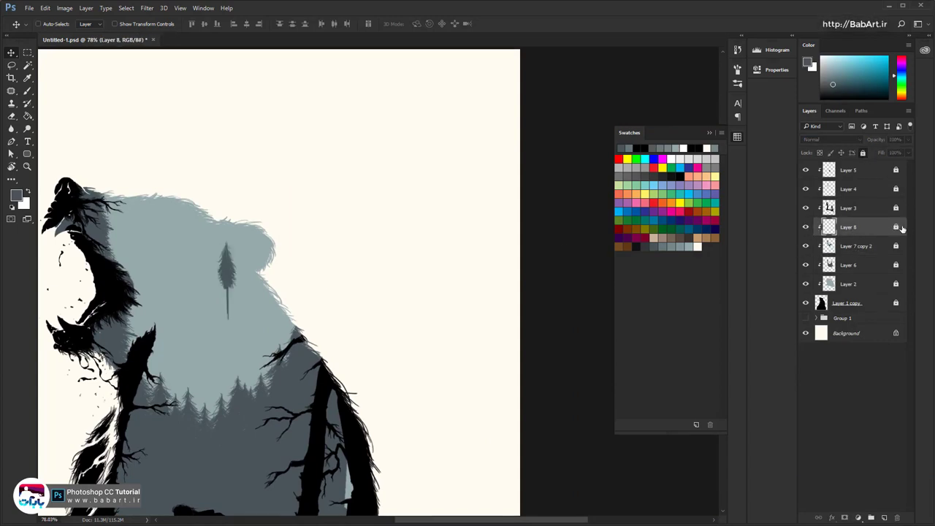
left_click(895, 227)
left_click_drag(228, 271, 203, 284)
key("ctrl+t")
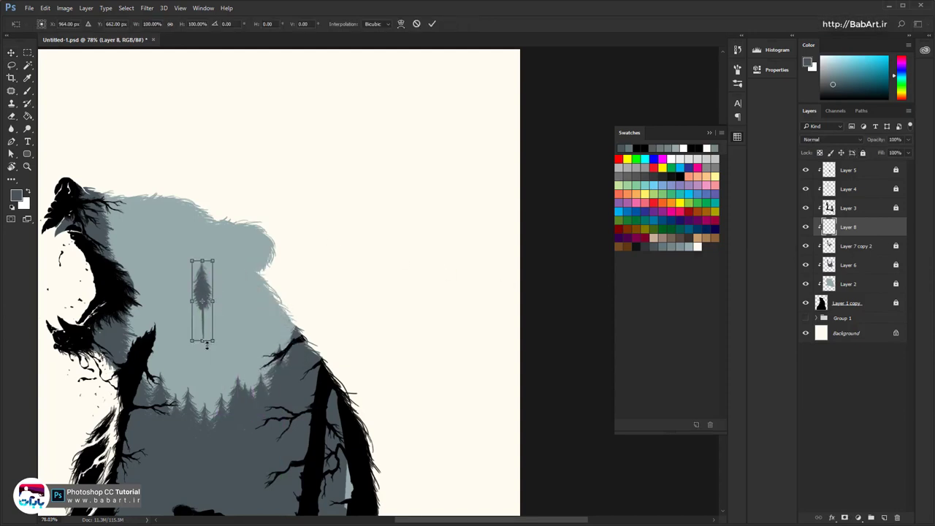
left_click_drag(213, 341, 349, 430)
scroll(210, 271, "up", 3)
left_click_drag(337, 423, 186, 344)
left_click_drag(193, 295, 160, 399)
key("Return")
Duplicate the Layer 8 pine four times to fill gaps along the tree line, transforming the last copy
left_click_drag(166, 399, 368, 292)
left_click_drag(324, 332, 111, 178, "alt")
key("ctrl+t")
right_click(219, 300)
left_click(263, 445)
key("Return")
scroll(128, 228, "down", 5)
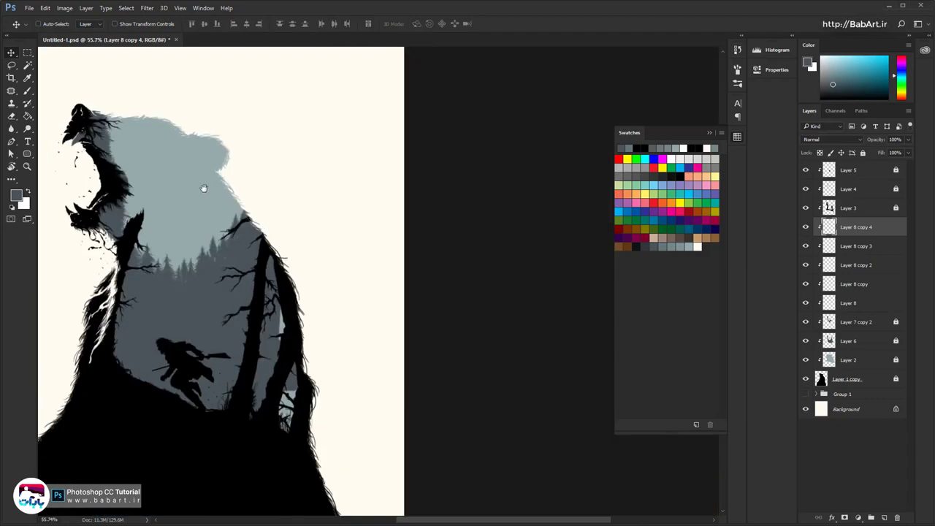
scroll(129, 185, "up", 5)
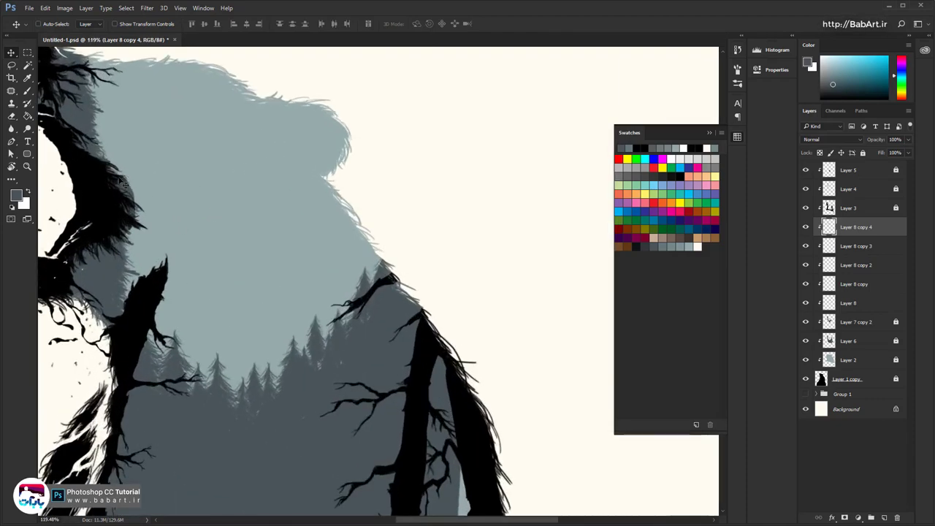
scroll(125, 185, "down", 4)
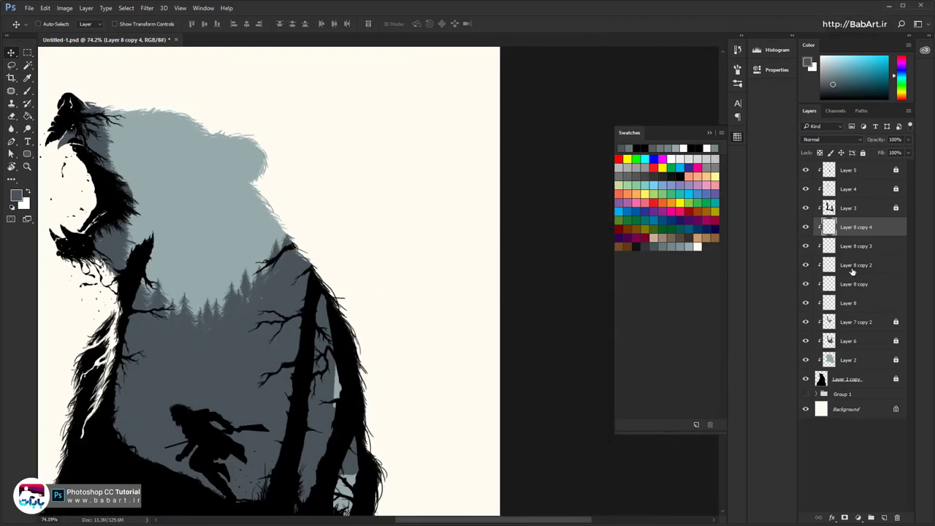
Merge the five pine layers from Layer 8 through Layer 8 copy 4 into one layer
left_click(890, 305, "ctrl")
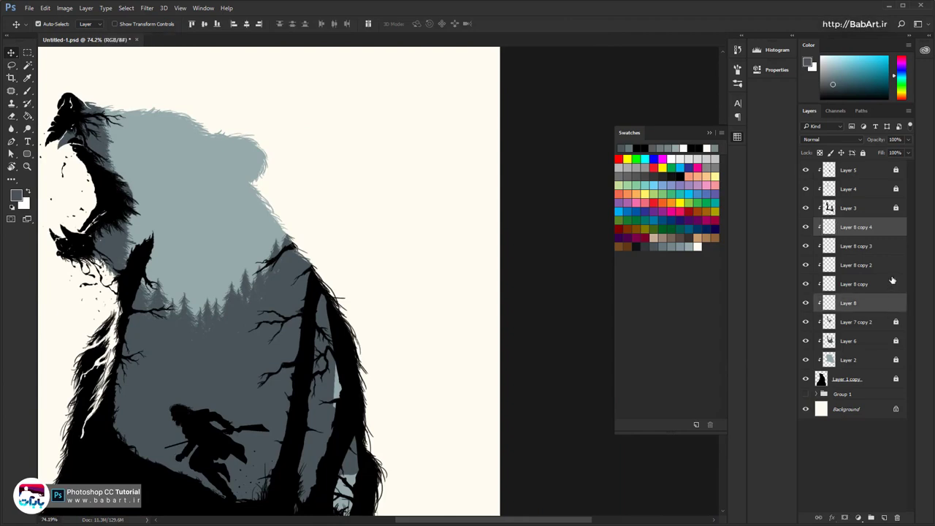
right_click(891, 227)
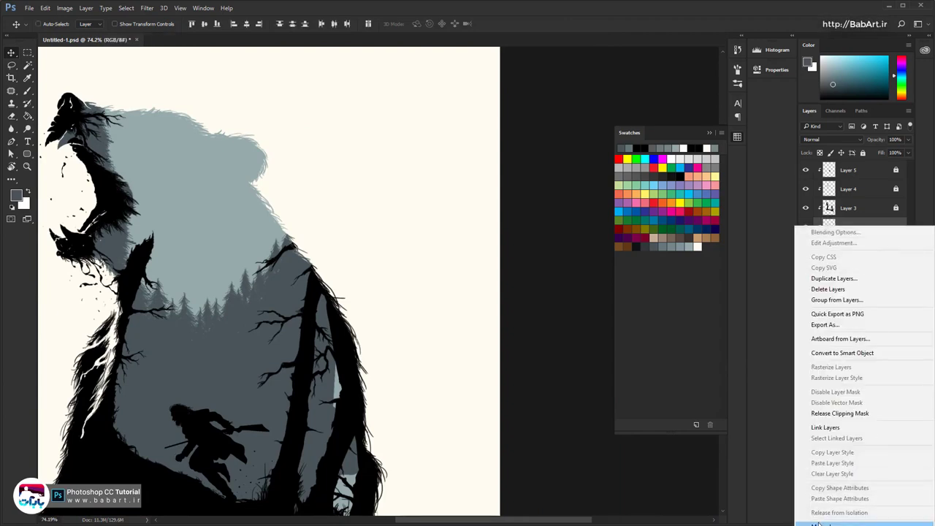
left_click(821, 523)
Unlock the merged tree-line layer, Layer 7 copy 2, and duplicate it
left_click(858, 249)
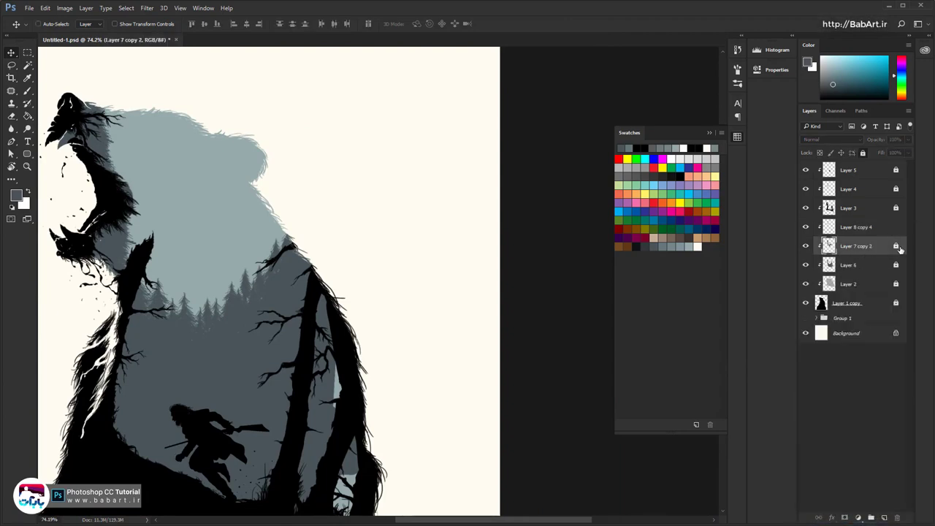
left_click(897, 247)
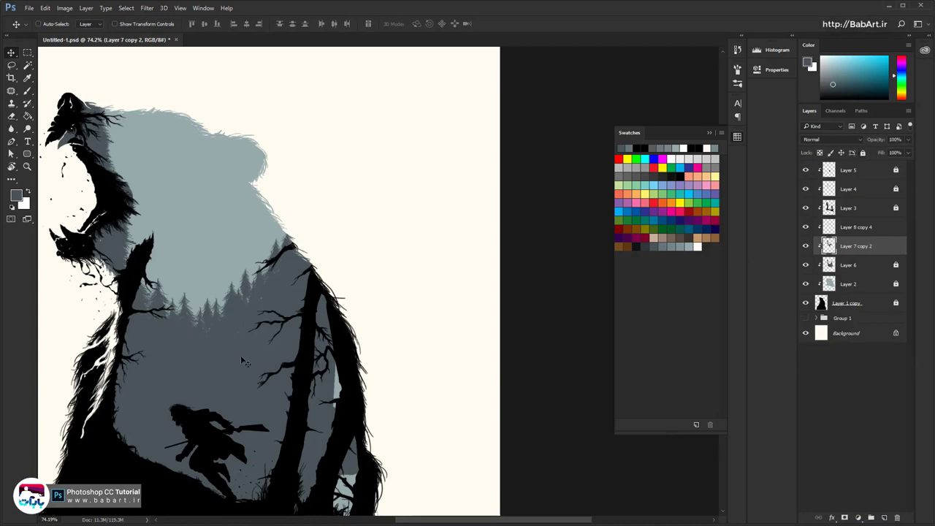
left_click_drag(233, 316, 228, 363)
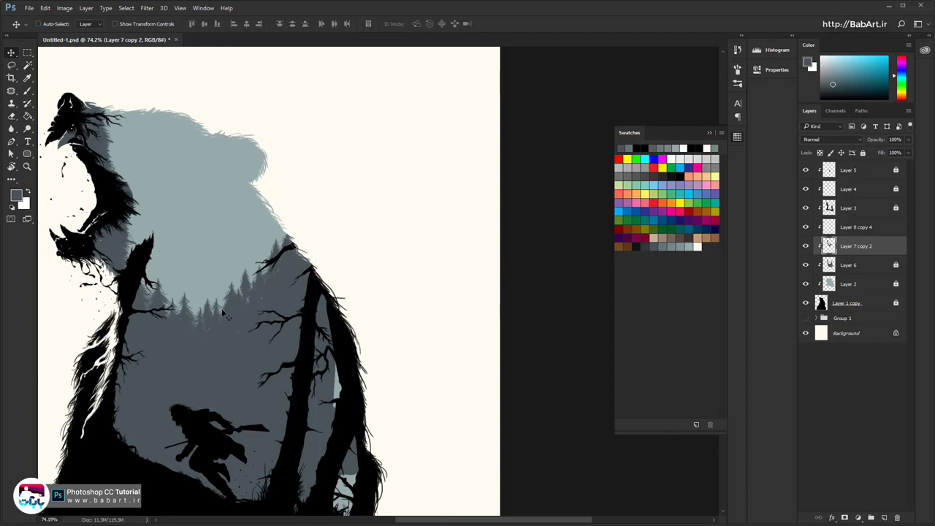
right_click(854, 249)
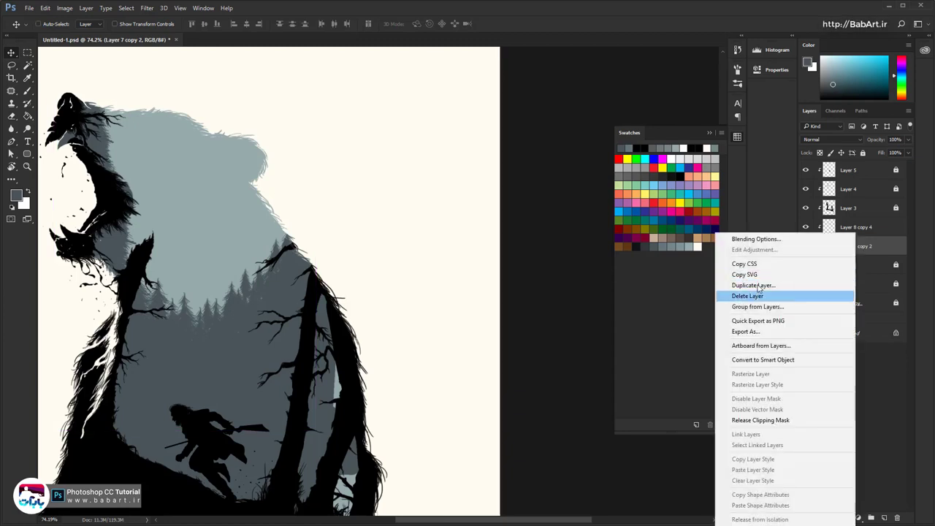
left_click(758, 284)
key("Return")
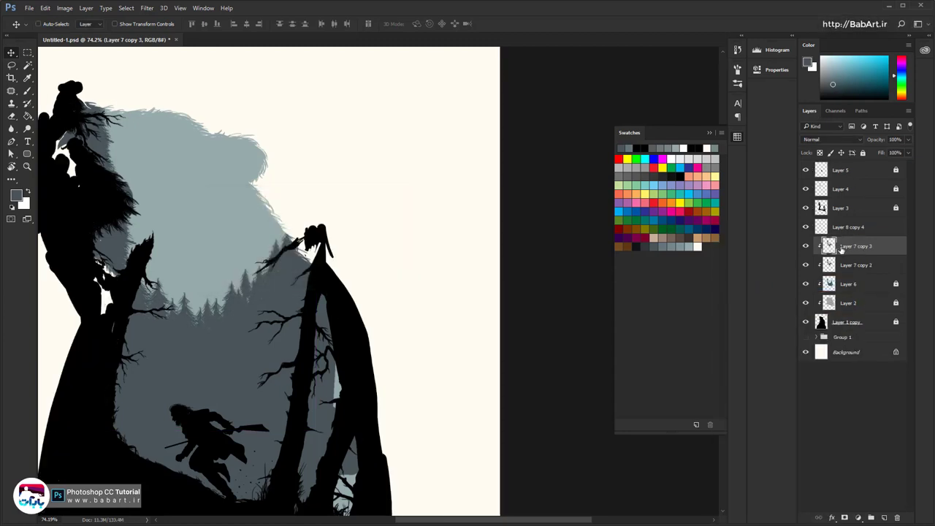
Clip the duplicated tree line, Layer 8 copy 4, Layer 3, Layer 4 and Layer 5 to the bear silhouette again
left_click_drag(842, 250, 880, 231)
left_click(880, 234, "alt")
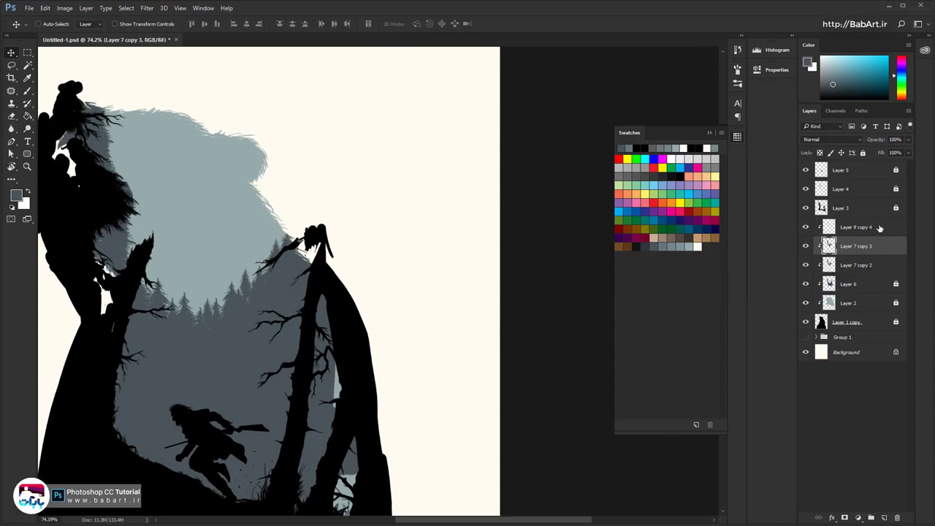
left_click(883, 216, "alt")
left_click(885, 195)
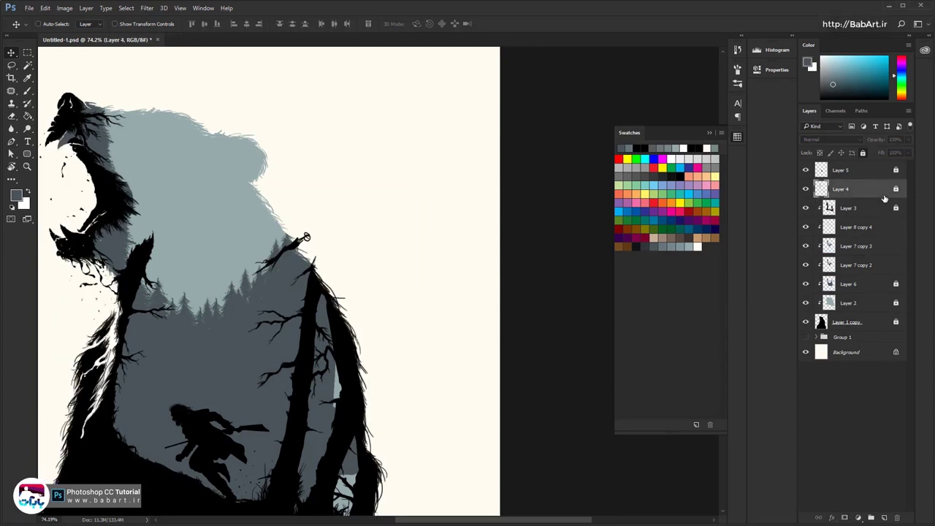
left_click(885, 198, "alt")
left_click(887, 177, "alt")
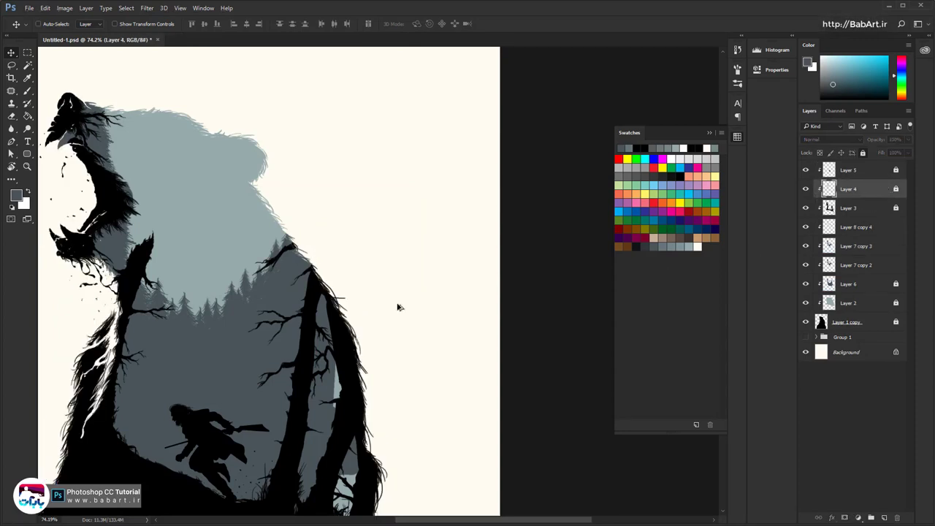
Move the Layer 7 copy 3 tree line over to the bear's muzzle and scale it to about 41%
left_click(879, 234)
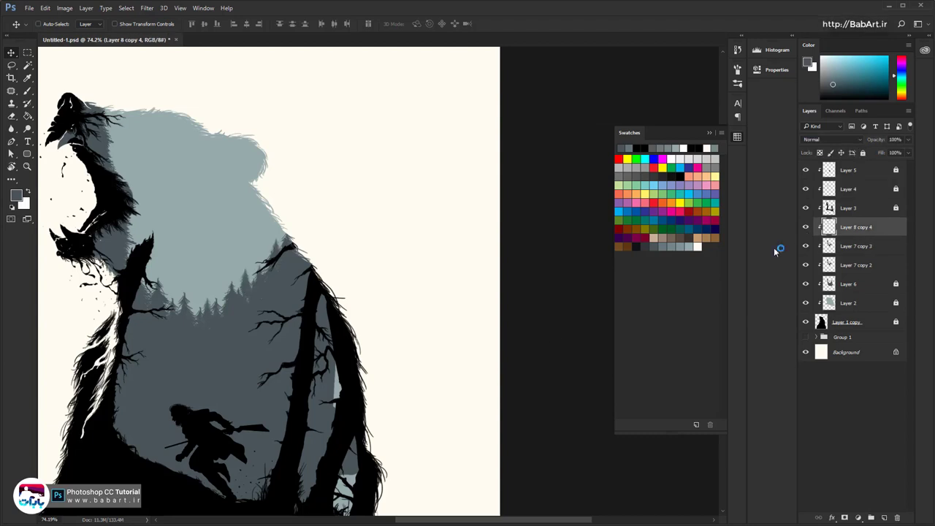
left_click_drag(251, 287, 65, 220)
left_click(877, 245)
key("ctrl+t")
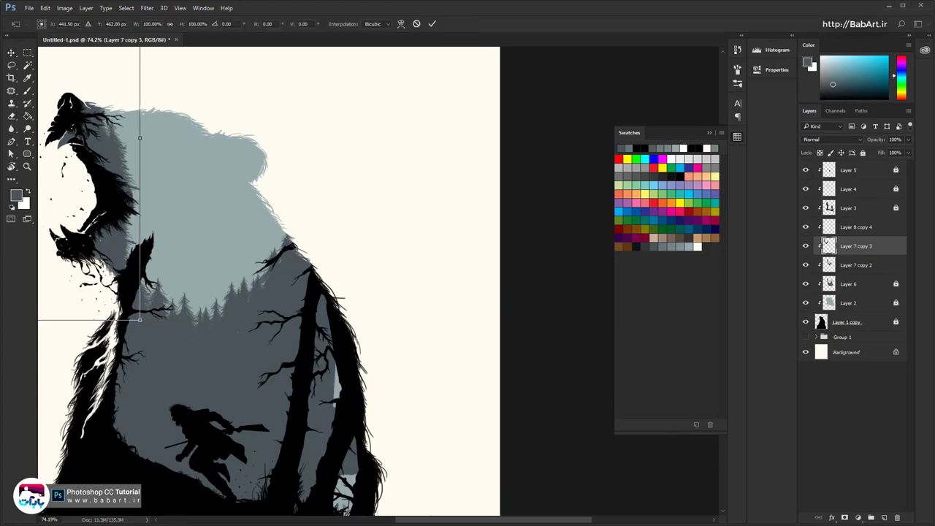
left_click_drag(140, 321, 111, 244)
scroll(125, 257, "up", 5)
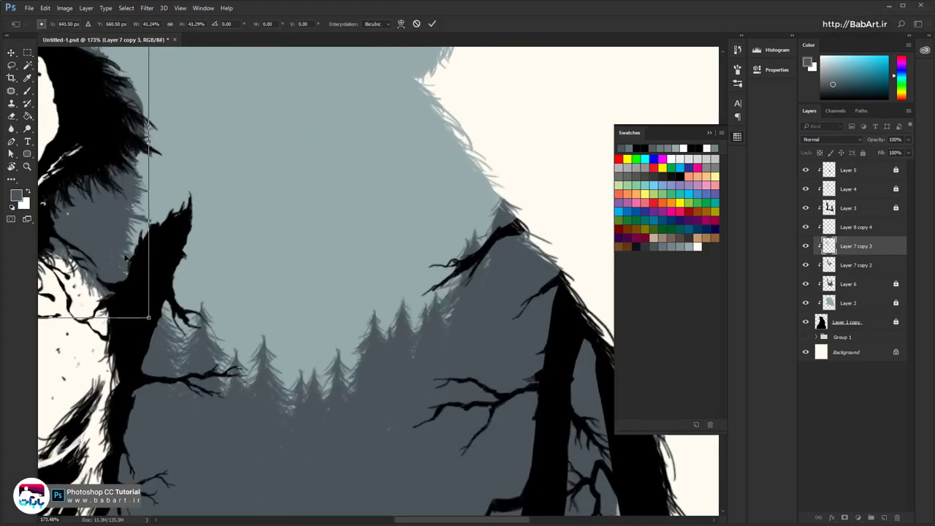
left_click_drag(398, 167, 80, 177)
Flip the Layer 7 copy 3 tree line horizontally and place it behind the bear's open jaw
left_click_drag(110, 259, 299, 289)
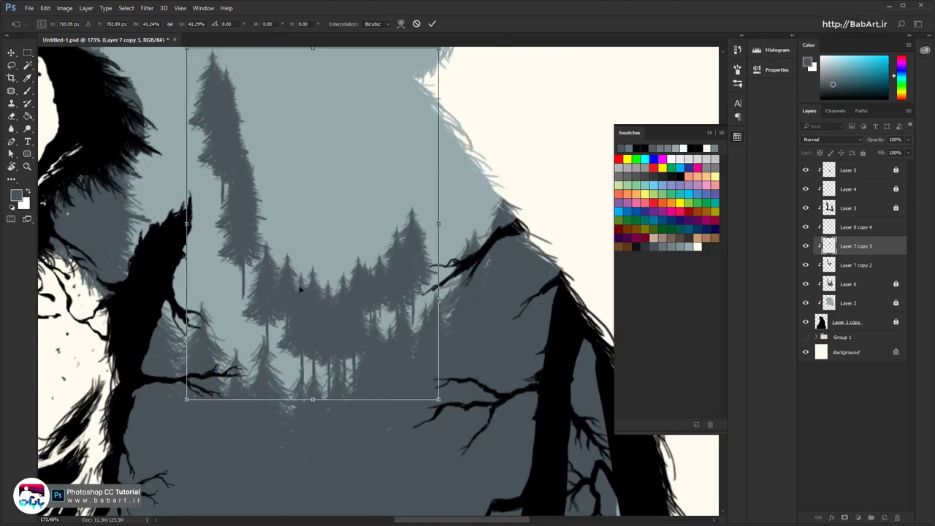
right_click(242, 188)
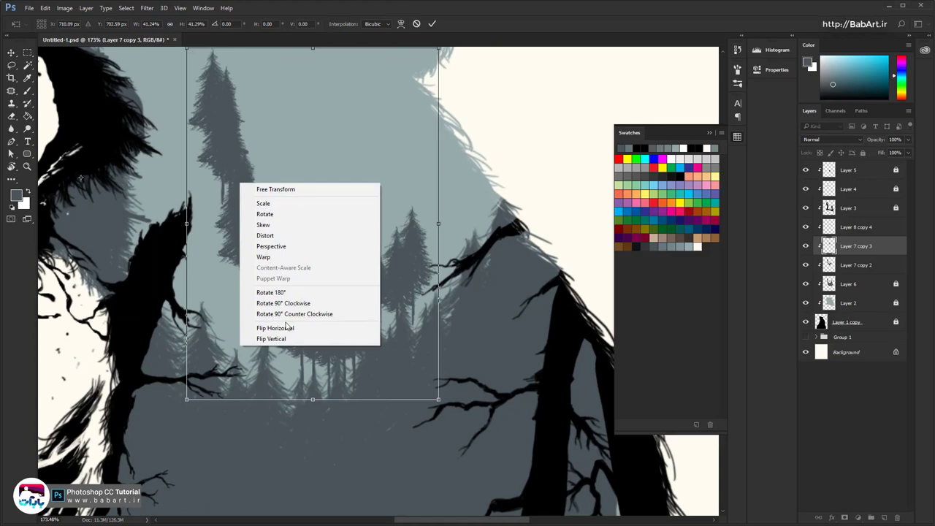
left_click(275, 327)
key("ctrl+0")
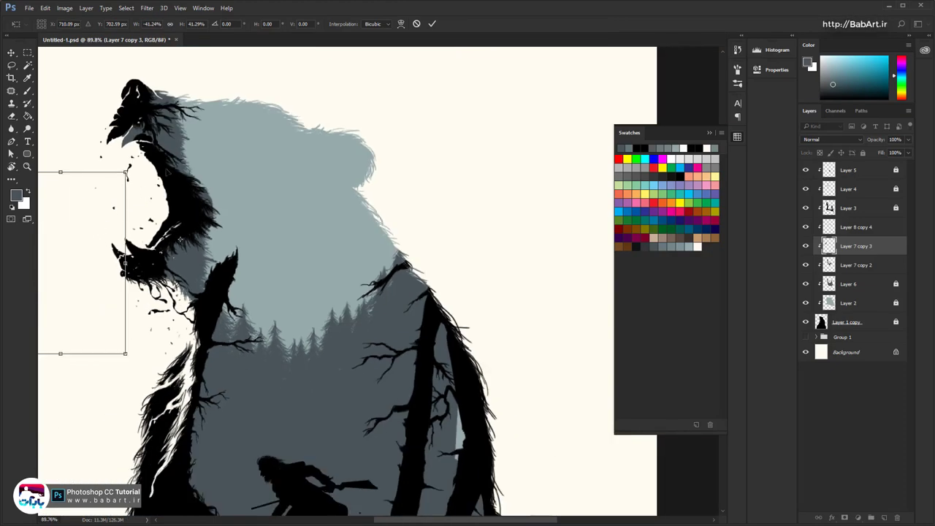
left_click_drag(109, 209, 245, 363)
scroll(164, 161, "up", 4)
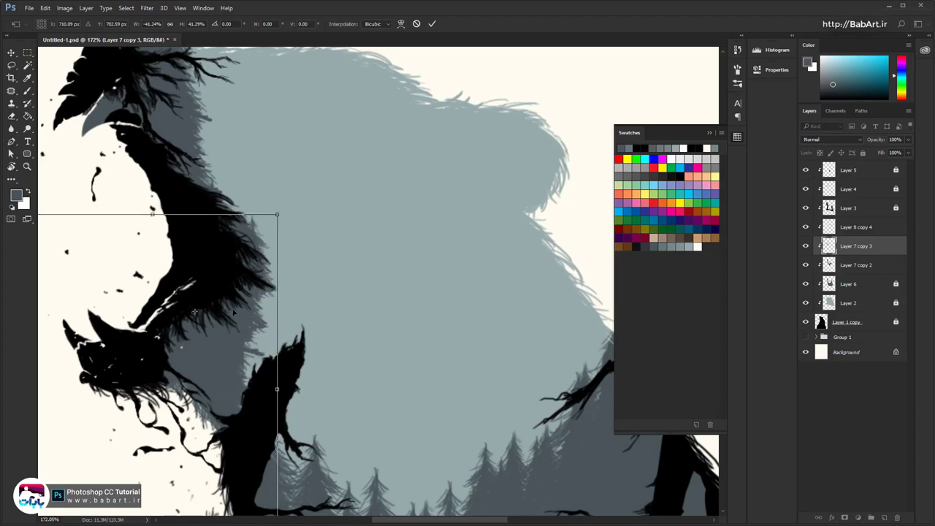
key("Return")
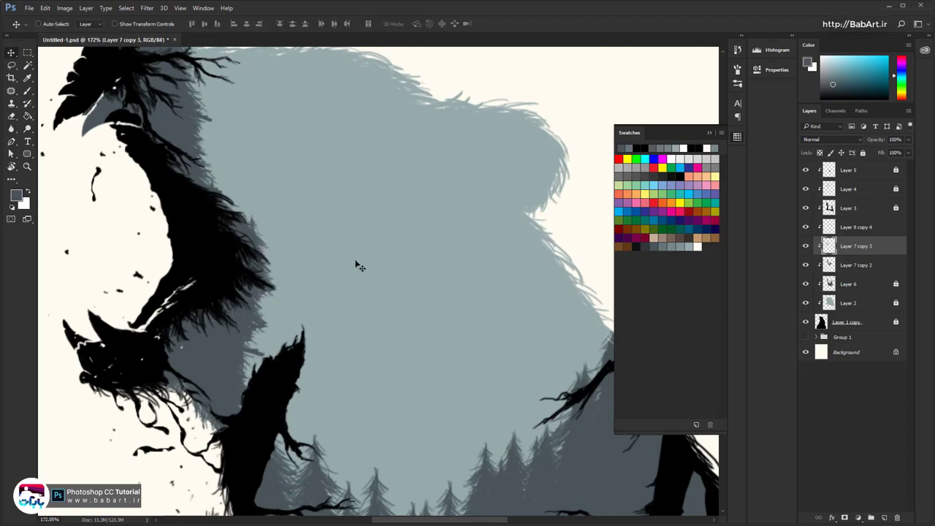
Merge the tree layers Layer 7 copy 2, Layer 7 copy 3 and Layer 8 copy 4 into one layer
scroll(289, 275, "down", 3)
scroll(285, 278, "up", 3)
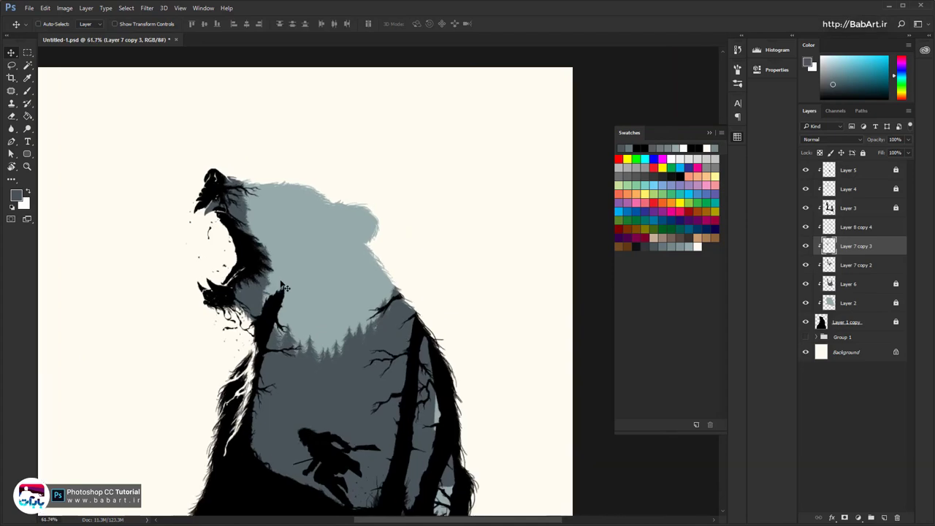
left_click_drag(291, 235, 331, 249)
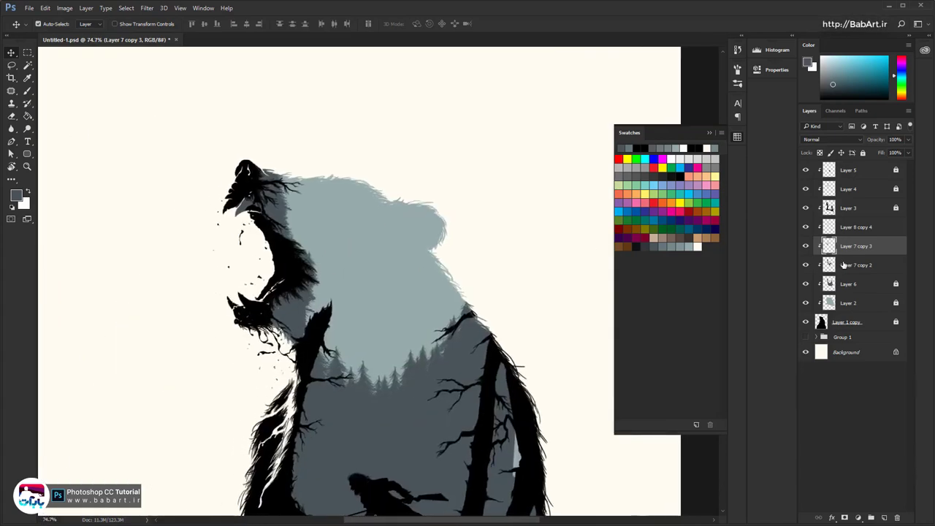
left_click(874, 285, "shift")
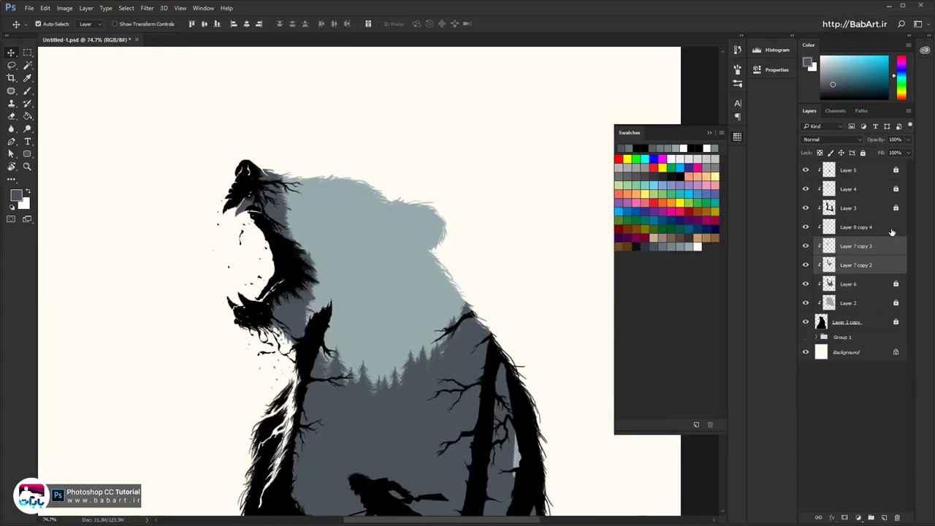
left_click(877, 227, "shift")
right_click(885, 227)
left_click(838, 512)
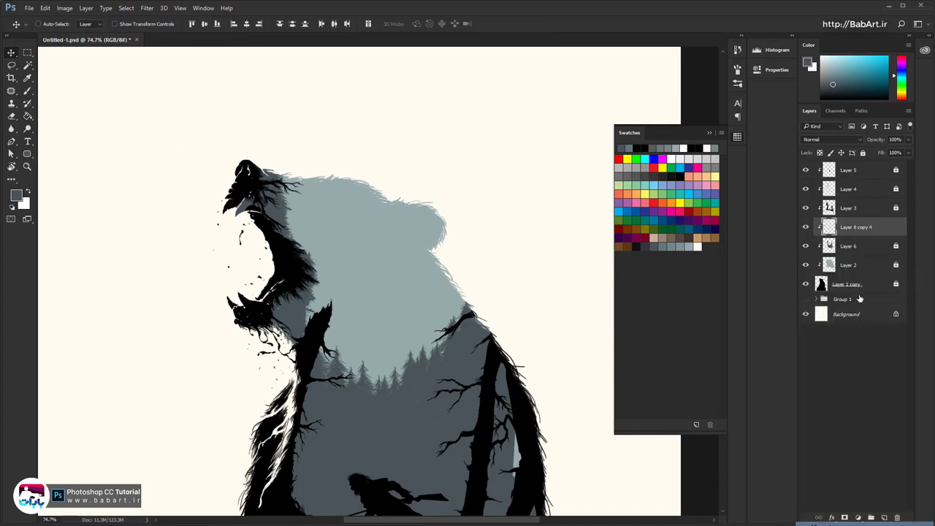
left_click(881, 227)
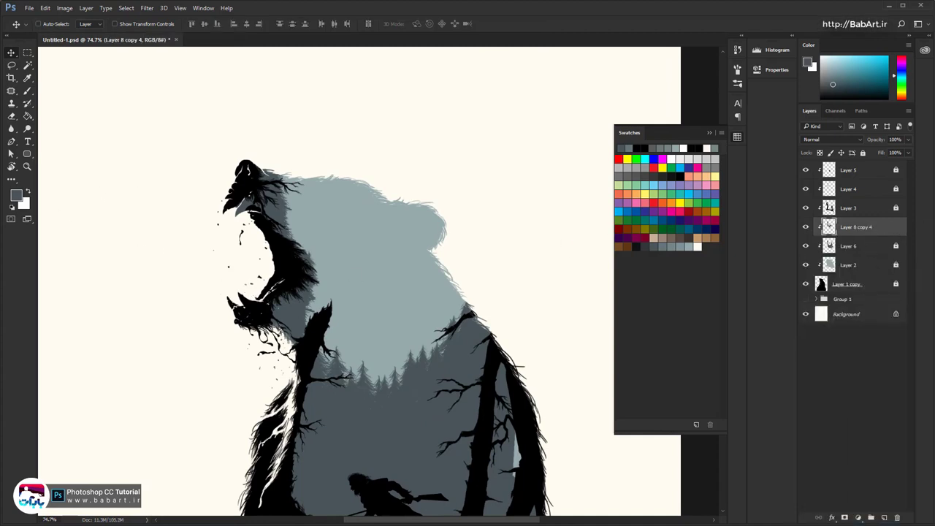
Erase fine strands with a 3 px eraser along the grey edge behind the bear's muzzle on Layer 8 copy 4
key("e")
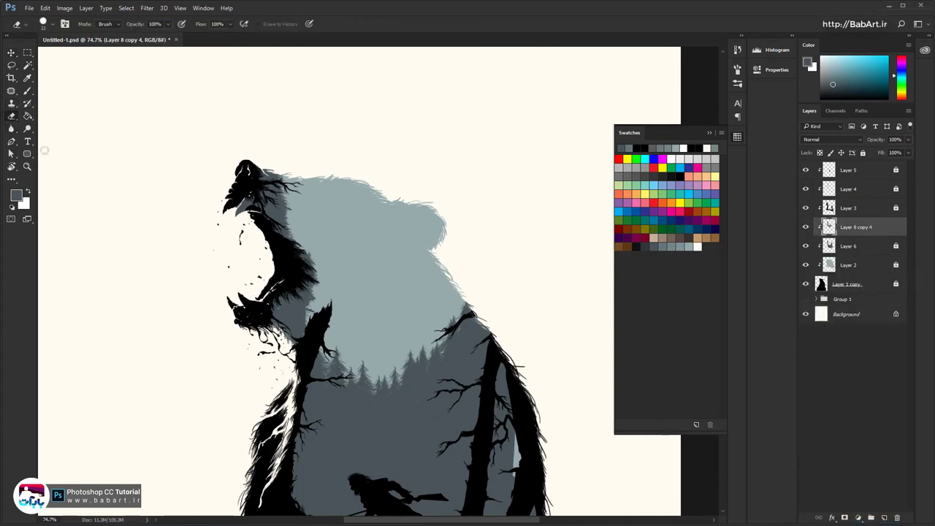
scroll(323, 271, "up", 5)
scroll(324, 271, "up", 1)
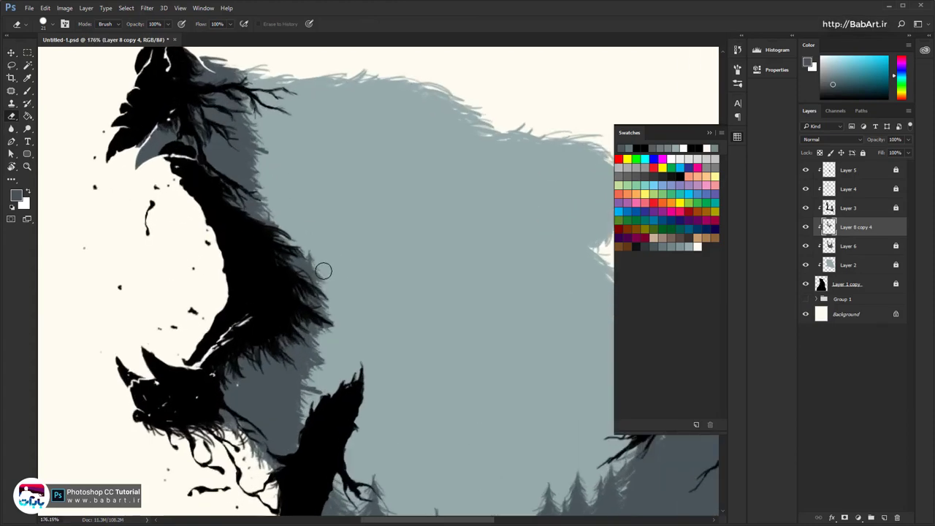
key("r")
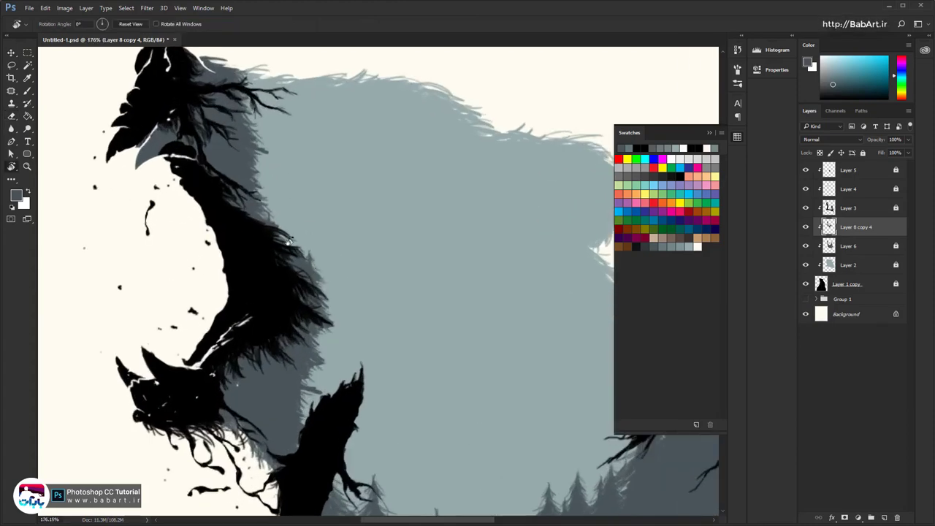
mouse_move(324, 271)
left_mouse_down()
mouse_move(226, 383)
mouse_move(235, 461)
mouse_move(368, 463)
mouse_move(373, 442)
mouse_move(336, 312)
left_mouse_up()
key("e")
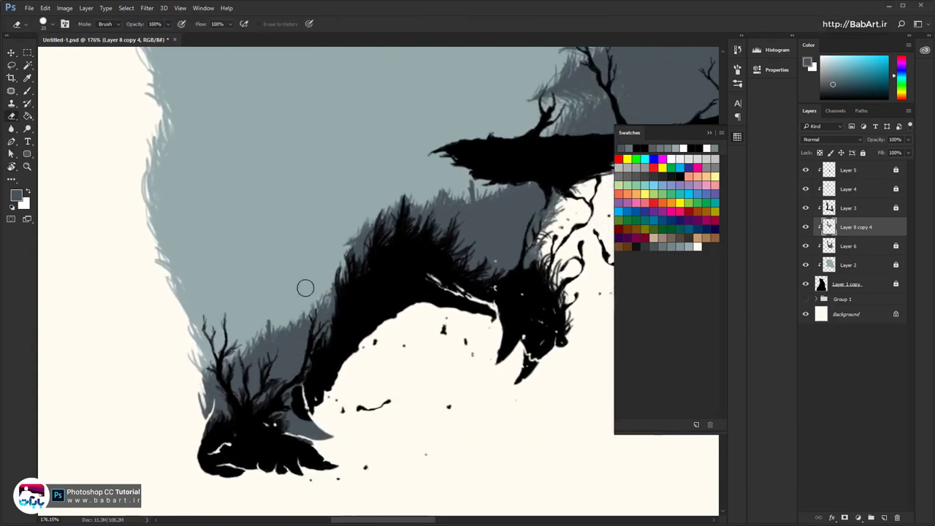
key("bracketleft")
key("bracketleft")
key("bracketleft")
left_click_drag(328, 290, 319, 321)
left_click_drag(313, 311, 307, 322)
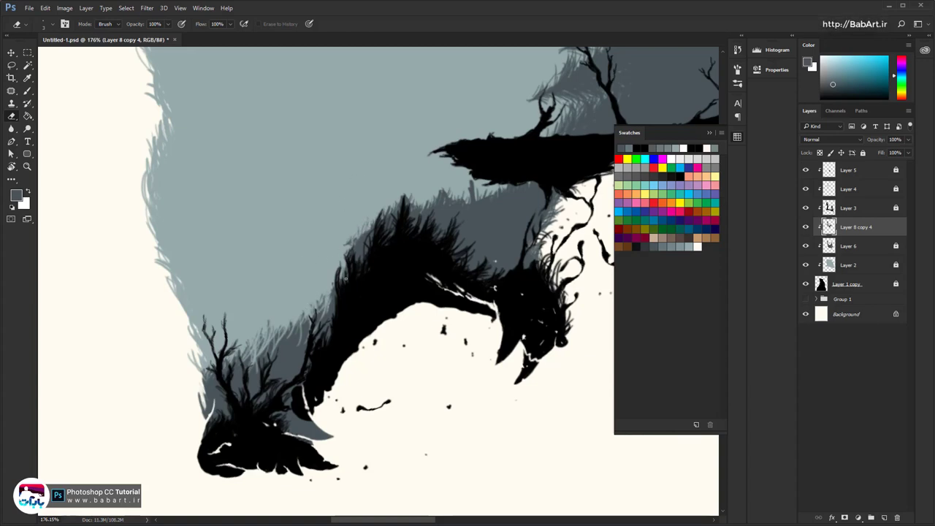
Unlock Layer 6 and select it together with Layer 8 copy 4
left_click_drag(394, 215, 273, 251)
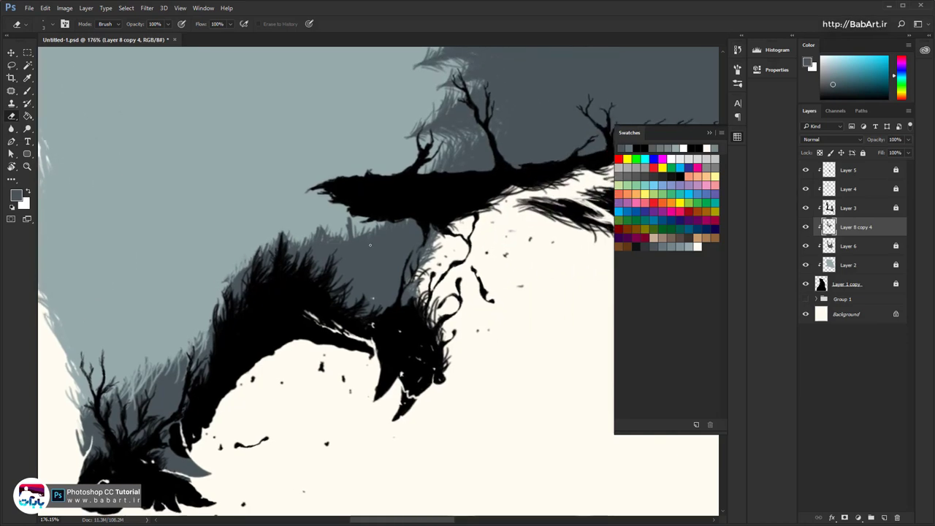
left_click(895, 246)
left_click(874, 247, "ctrl")
right_click(874, 248)
left_click(130, 8)
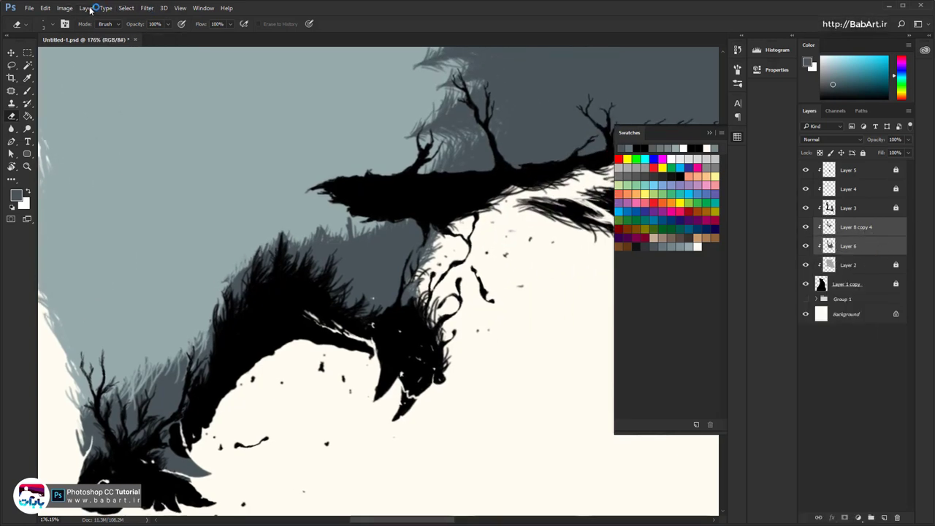
Merge Layer 8 copy 4 with Layer 6 and erase fine fur strokes along the grey edge beside the bear's lower jaw
left_click(89, 9)
left_click(113, 350)
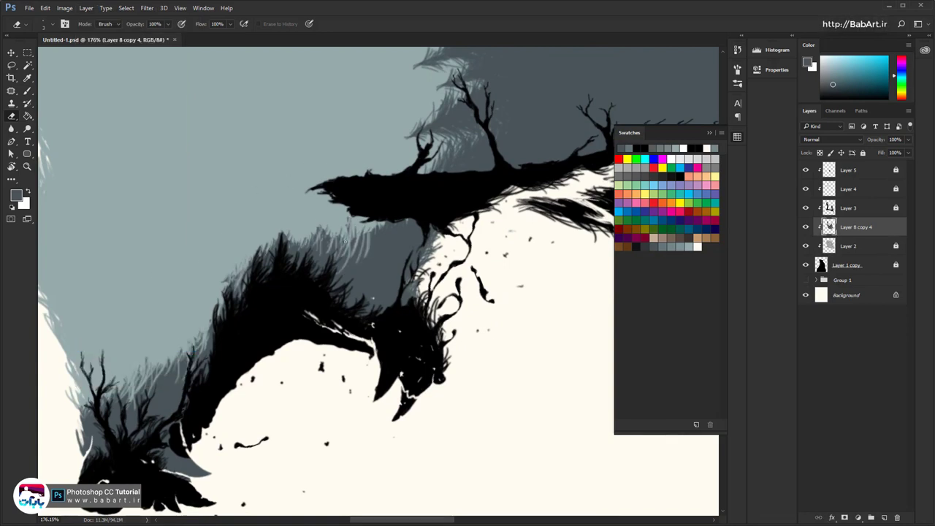
left_click_drag(376, 225, 362, 251)
mouse_move(370, 232)
left_mouse_down()
mouse_move(356, 254)
mouse_move(352, 245)
left_mouse_up()
left_click_drag(395, 232, 275, 278)
left_click_drag(278, 265, 271, 286)
left_click_drag(328, 194, 340, 213)
left_click_drag(338, 176, 346, 214)
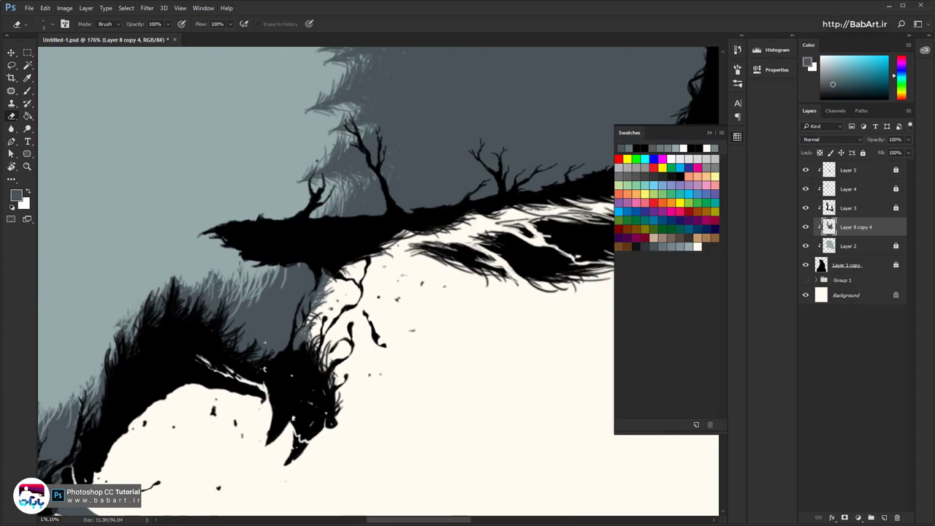
Erase thin strokes from the grey pine edge around the small branches of the broken black trunk
left_click_drag(341, 137, 326, 178)
left_click_drag(311, 168, 304, 180)
mouse_move(345, 128)
left_mouse_down()
mouse_move(329, 169)
mouse_move(341, 161)
left_mouse_up()
left_click_drag(354, 172, 340, 179)
left_click_drag(344, 87, 282, 293)
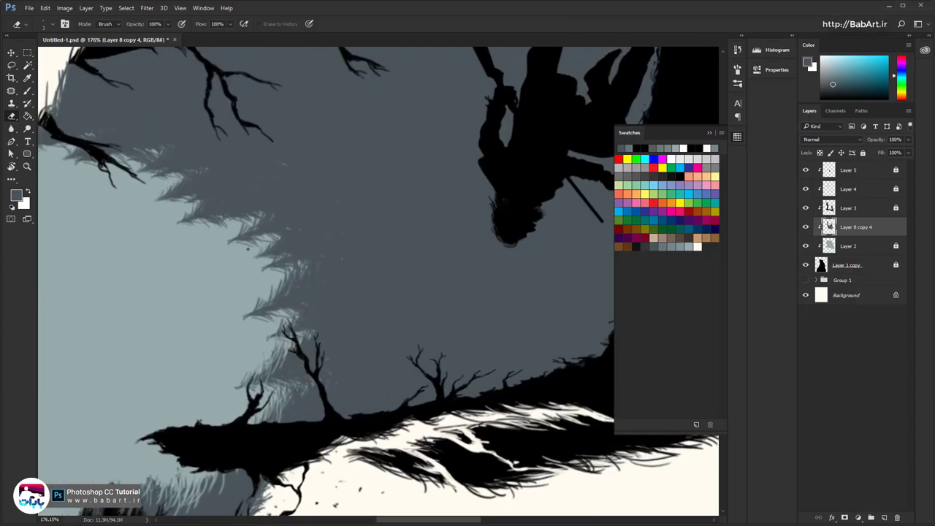
Erase short needle strokes along the inner side of the pine treeline to define the separate trees
mouse_move(246, 212)
left_mouse_down()
mouse_move(234, 216)
mouse_move(343, 438)
left_mouse_up()
left_click_drag(385, 428, 327, 231)
left_click_drag(271, 222, 281, 260)
mouse_move(264, 216)
left_mouse_down()
mouse_move(272, 244)
mouse_move(247, 281)
left_mouse_up()
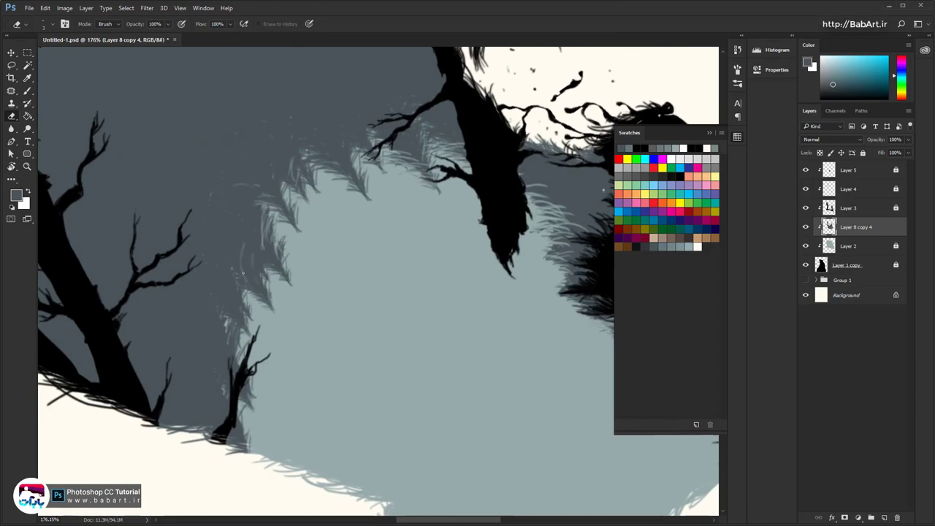
left_click_drag(237, 208, 244, 250)
left_click_drag(233, 229, 241, 262)
left_click_drag(227, 330, 235, 349)
left_click_drag(237, 417, 244, 441)
left_click_drag(217, 382, 226, 418)
Erase light highlights at the base of the pines and between the bare branches with the eraser at size 2
mouse_move(322, 282)
left_mouse_down()
mouse_move(269, 302)
mouse_move(456, 457)
mouse_move(500, 424)
left_mouse_up()
key("r")
left_click_drag(490, 377, 551, 365)
left_click_drag(394, 283, 507, 265)
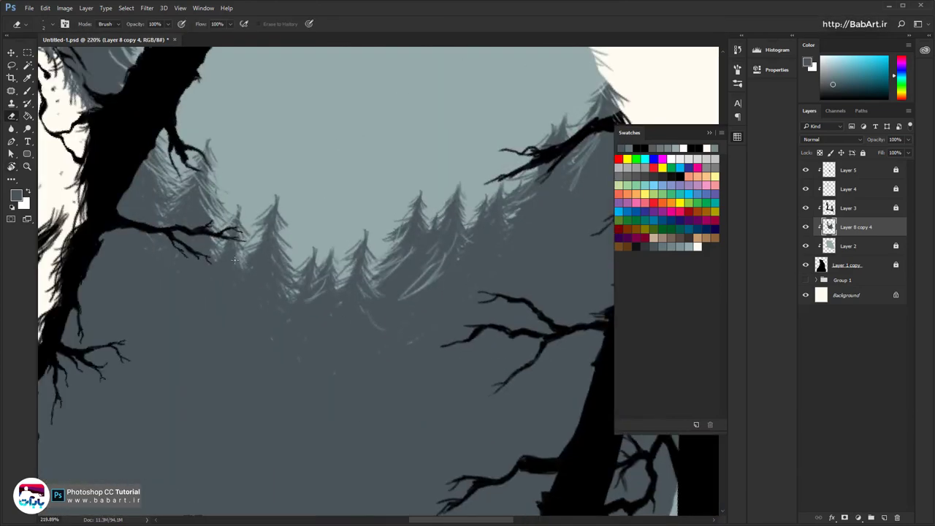
mouse_move(210, 260)
left_mouse_down()
mouse_move(206, 303)
mouse_move(202, 252)
mouse_move(192, 269)
mouse_move(220, 270)
mouse_move(216, 279)
left_mouse_up()
key("r")
left_click_drag(526, 303, 362, 237)
mouse_move(346, 300)
left_mouse_down()
mouse_move(202, 282)
mouse_move(228, 336)
mouse_move(236, 276)
mouse_move(227, 349)
mouse_move(240, 305)
mouse_move(229, 328)
mouse_move(245, 347)
mouse_move(197, 320)
mouse_move(181, 220)
left_mouse_up()
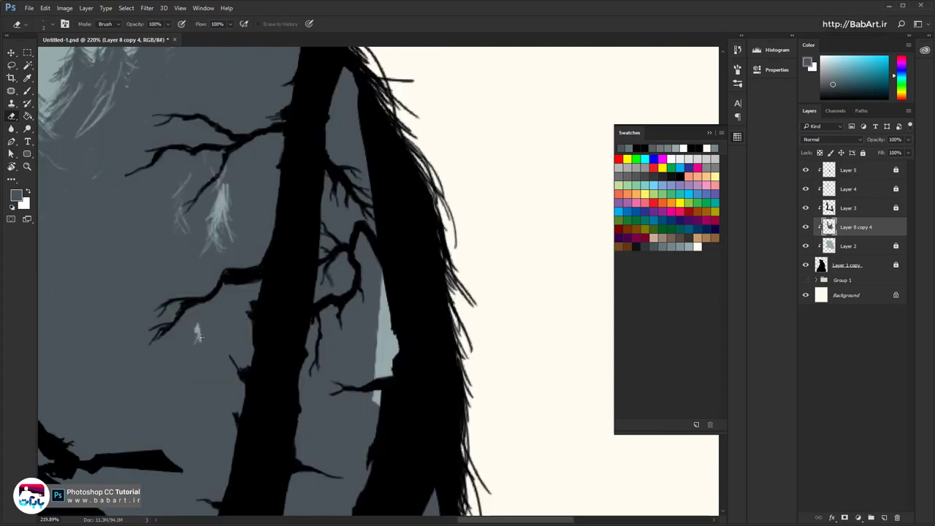
Erase faint pine shapes between the black tree trunks and beside the dark slope near the running figure
left_click_drag(200, 336, 205, 364)
left_click_drag(253, 338, 146, 270)
left_click_drag(266, 191, 266, 303)
mouse_move(266, 283)
left_mouse_down()
mouse_move(276, 318)
mouse_move(270, 341)
left_mouse_up()
left_click_drag(271, 324, 262, 360)
left_click_drag(271, 221, 260, 278)
mouse_move(270, 191)
left_mouse_down()
mouse_move(272, 251)
mouse_move(257, 219)
left_mouse_up()
mouse_move(259, 223)
left_mouse_down()
mouse_move(252, 261)
mouse_move(154, 248)
left_mouse_up()
mouse_move(153, 248)
left_mouse_down()
mouse_move(209, 272)
mouse_move(221, 294)
left_mouse_up()
left_click_drag(263, 213, 303, 213)
mouse_move(59, 440)
left_mouse_down()
mouse_move(59, 217)
mouse_move(314, 228)
left_mouse_up()
mouse_move(257, 246)
left_mouse_down()
mouse_move(272, 262)
mouse_move(253, 224)
left_mouse_up()
mouse_move(252, 224)
left_mouse_down()
mouse_move(259, 241)
mouse_move(324, 244)
left_mouse_up()
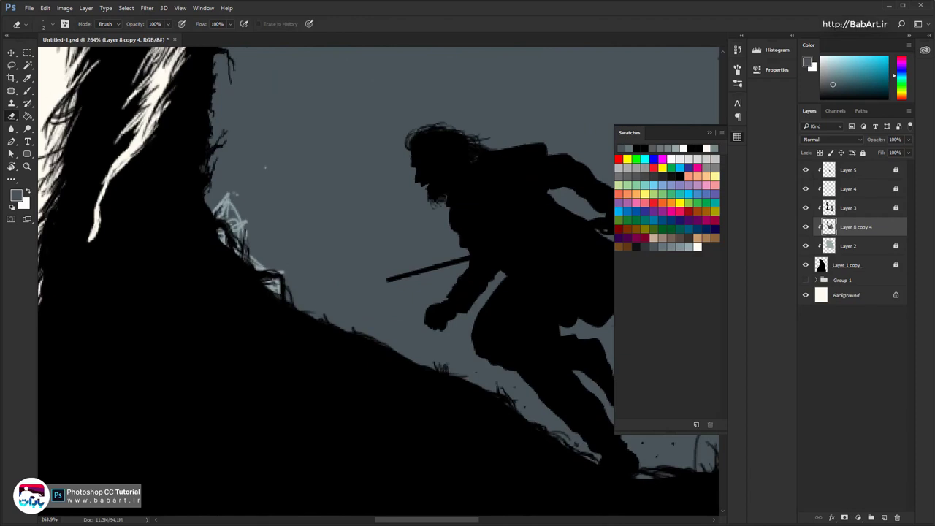
Touch up the light patches between the black trunks and along the base of the pine treeline with the Brush tool
key("b")
mouse_move(235, 221)
left_mouse_down()
mouse_move(219, 201)
mouse_move(245, 228)
mouse_move(233, 221)
left_mouse_up()
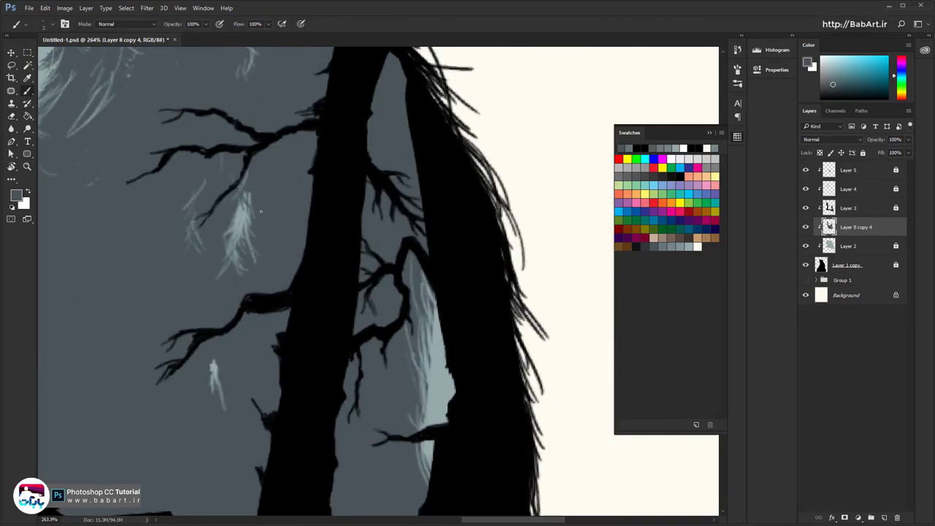
left_click_drag(241, 201, 231, 251)
left_click_drag(429, 305, 425, 470)
left_click_drag(216, 360, 215, 385)
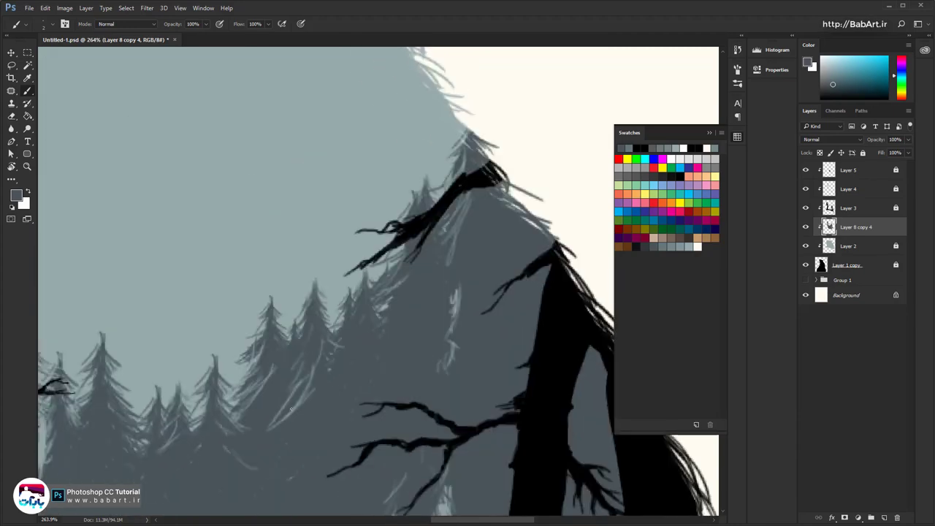
left_click_drag(304, 399, 285, 419)
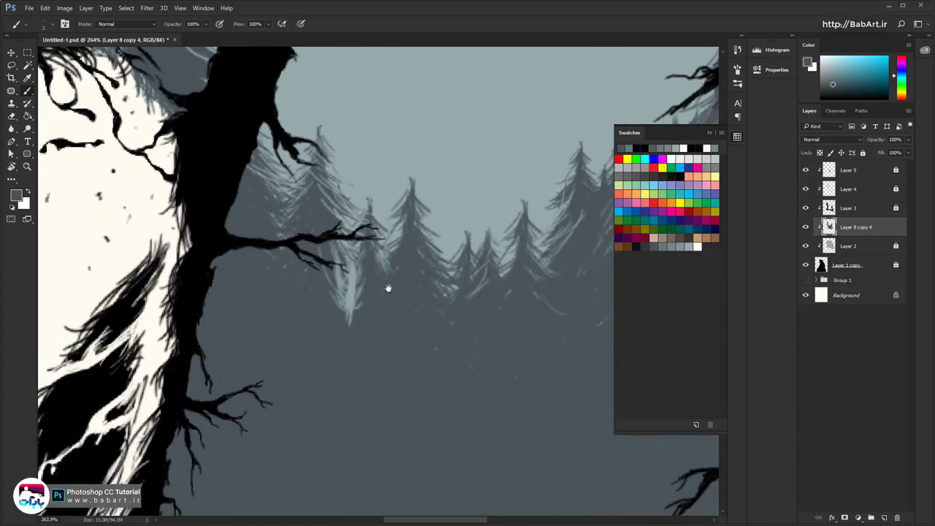
mouse_move(358, 306)
left_mouse_down()
mouse_move(358, 255)
mouse_move(334, 267)
left_mouse_up()
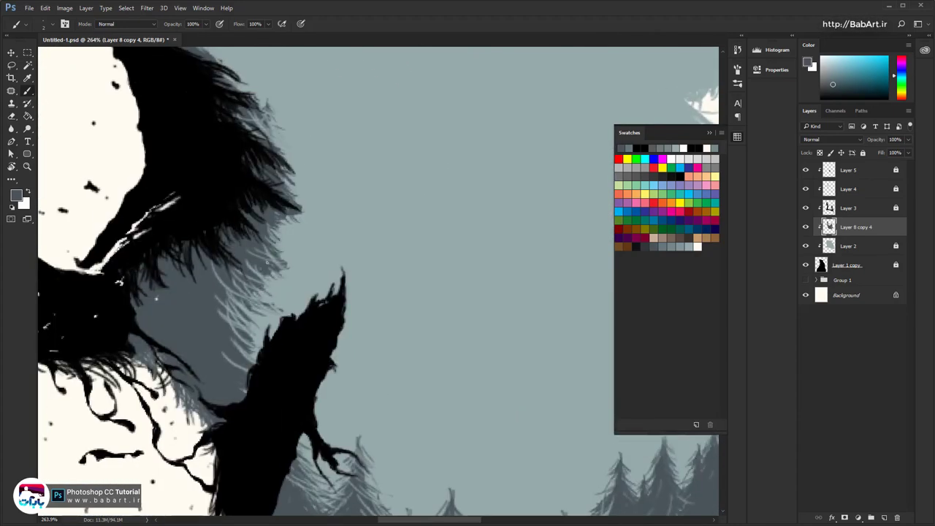
Paint fine dark grey fur strokes along the grey edge below the bear's open mouth, above the broken trunk
mouse_move(271, 288)
left_mouse_down()
mouse_move(238, 330)
mouse_move(289, 287)
left_mouse_up()
left_click_drag(262, 281, 283, 298)
left_click_drag(253, 294, 278, 321)
left_click_drag(220, 299, 241, 332)
left_click_drag(241, 337, 257, 355)
mouse_move(247, 224)
left_mouse_down()
mouse_move(234, 323)
mouse_move(202, 359)
left_mouse_up()
left_click_drag(209, 255, 245, 267)
left_click_drag(230, 277, 258, 290)
left_click_drag(193, 217, 229, 235)
left_click_drag(246, 329, 283, 348)
left_click_drag(249, 350, 272, 361)
left_click_drag(246, 328, 281, 349)
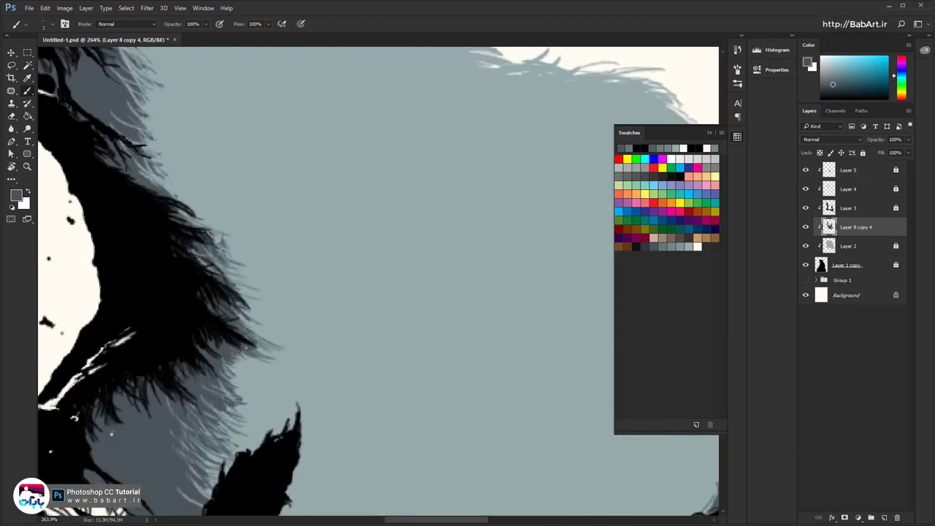
Extend the dark grey fur strokes around the tips of the black fur at the corner of the bear's mouth
left_click_drag(225, 364, 244, 371)
mouse_move(221, 400)
left_mouse_down()
mouse_move(239, 383)
mouse_move(244, 416)
left_mouse_up()
left_click_drag(244, 414, 205, 342)
left_click_drag(165, 408, 174, 422)
left_click_drag(174, 292, 270, 434)
left_click_drag(205, 146, 245, 218)
left_click_drag(218, 194, 238, 216)
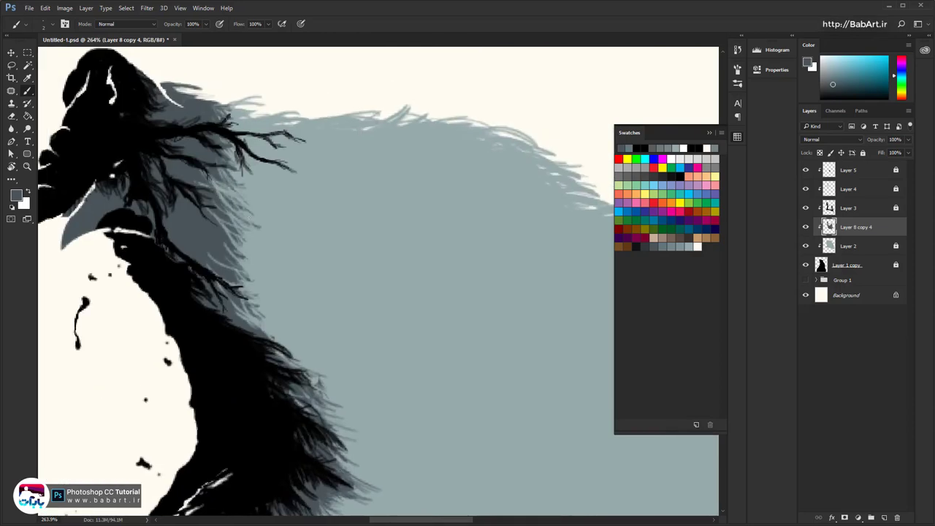
Paint fine dark grey fur strokes along the muzzle edge from the upper branches down to the black cheek fur
left_click_drag(212, 177, 244, 206)
left_click_drag(220, 197, 268, 230)
left_click_drag(214, 214, 234, 235)
left_click_drag(238, 239, 274, 262)
left_click_drag(232, 284, 262, 305)
left_click_drag(241, 260, 258, 278)
left_click_drag(236, 312, 270, 329)
left_click_drag(264, 333, 294, 349)
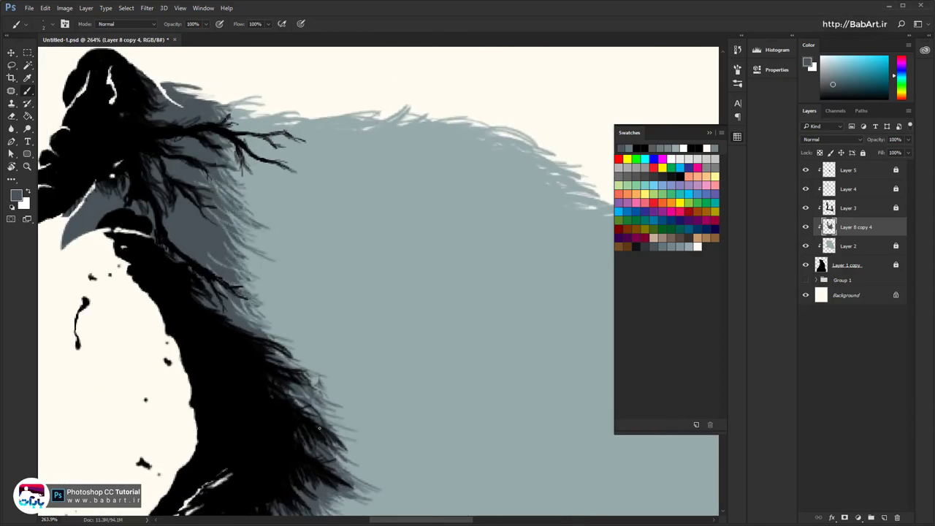
Save the document with the whole bear illustration in view
scroll(322, 442, "up", 8)
scroll(284, 259, "down", 10)
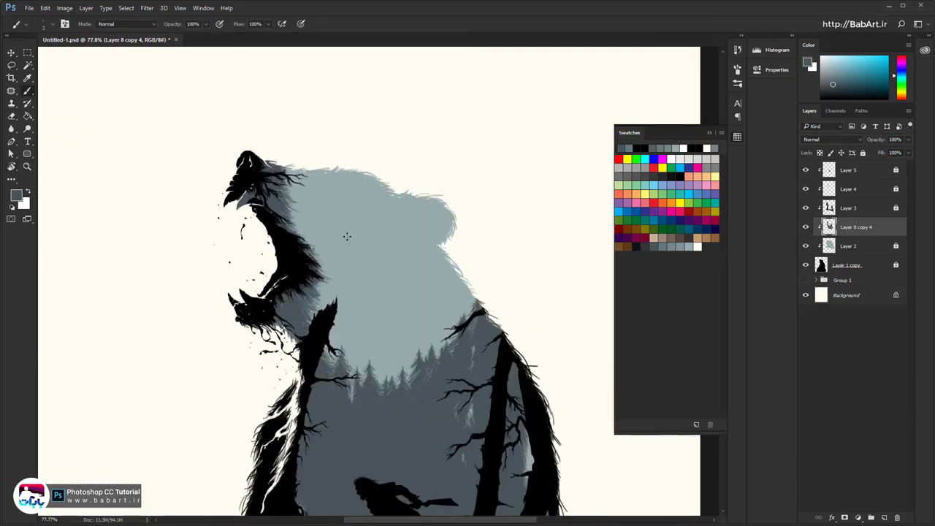
scroll(344, 236, "down", 3)
key("ctrl+s")
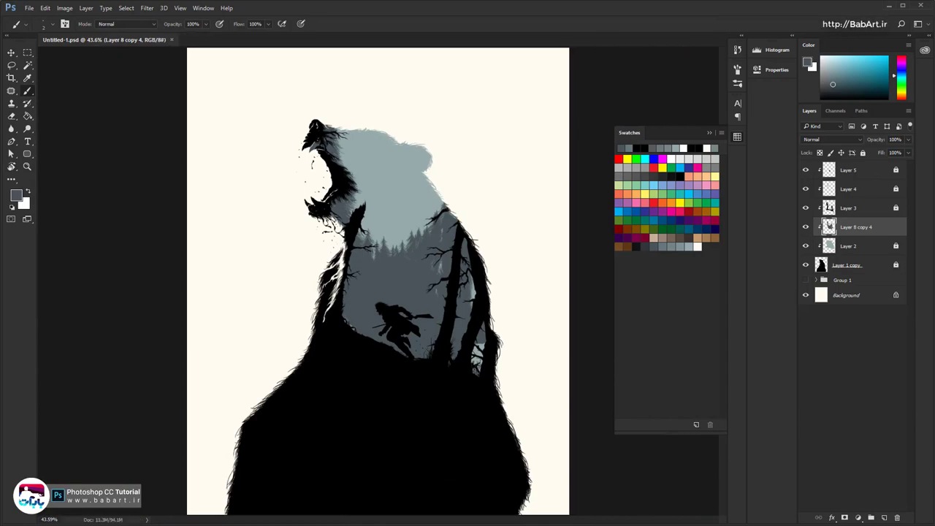
Duplicate Layer 8 copy 4 as Layer 8 copy 5 in the same document
left_click(851, 247)
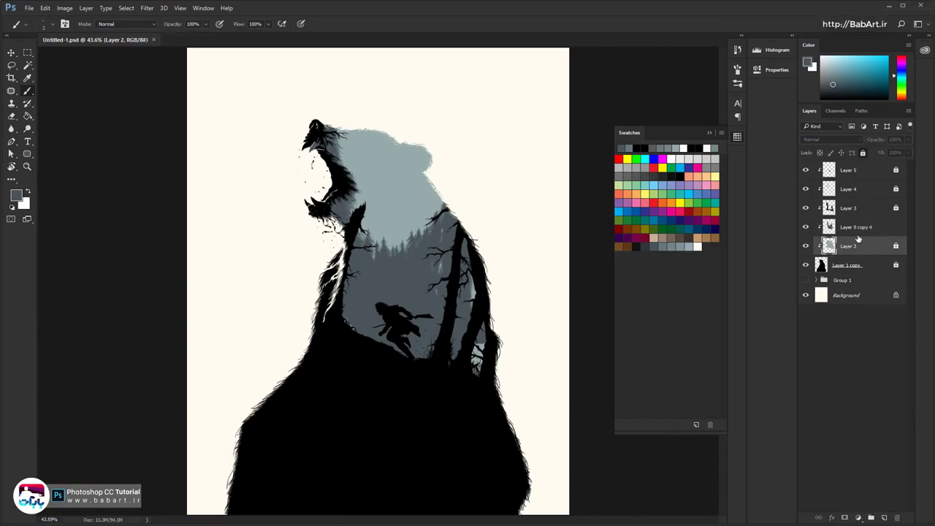
left_click(856, 228)
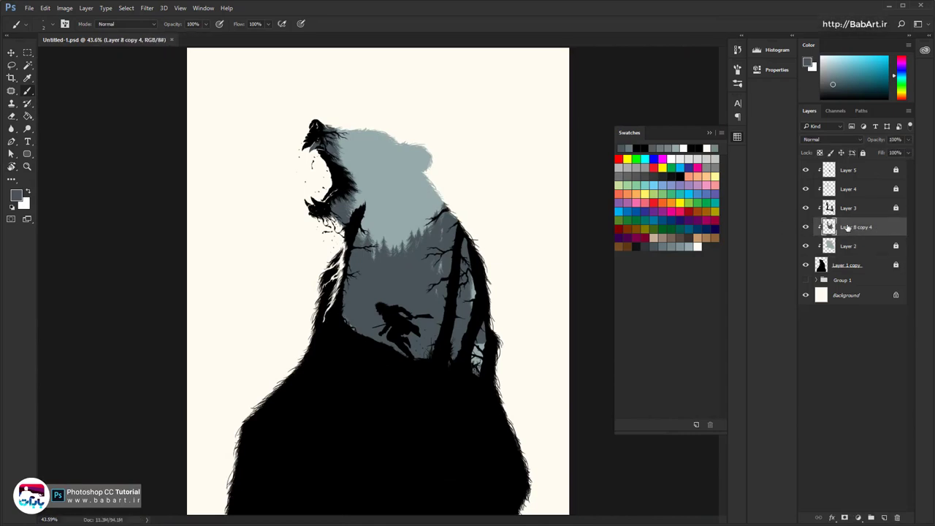
right_click(856, 228)
left_click(833, 277)
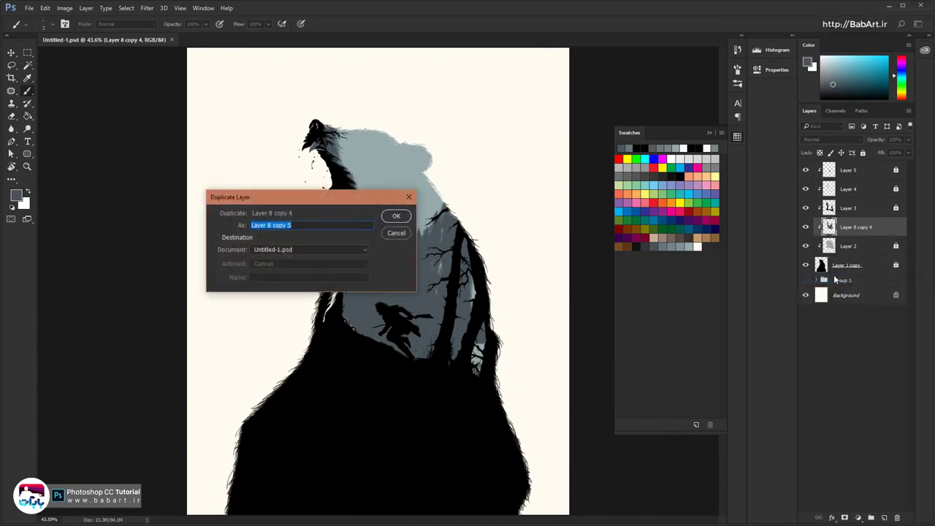
key("Return")
Create a clipping mask for Layer 3, Layer 4 and Layer 5 together
left_click(858, 208)
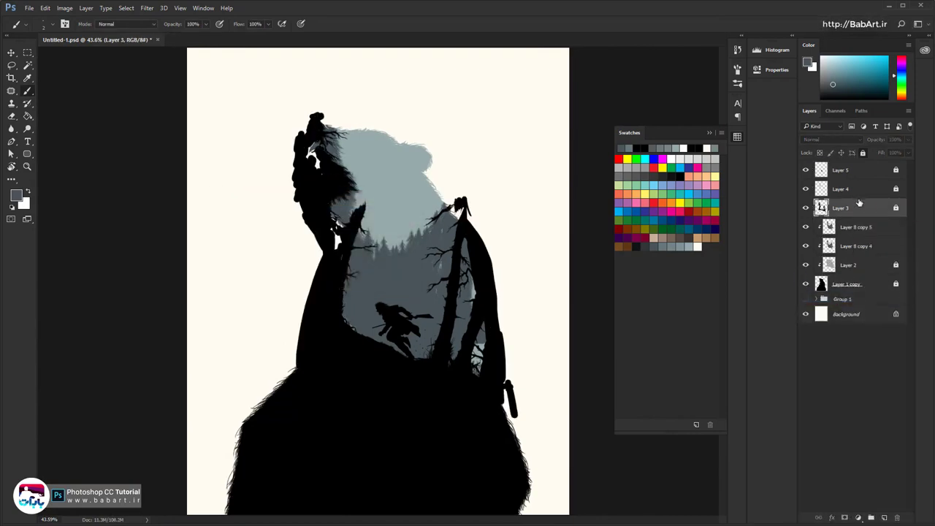
left_click(861, 190, "shift")
left_click(862, 171, "shift")
right_click(855, 192)
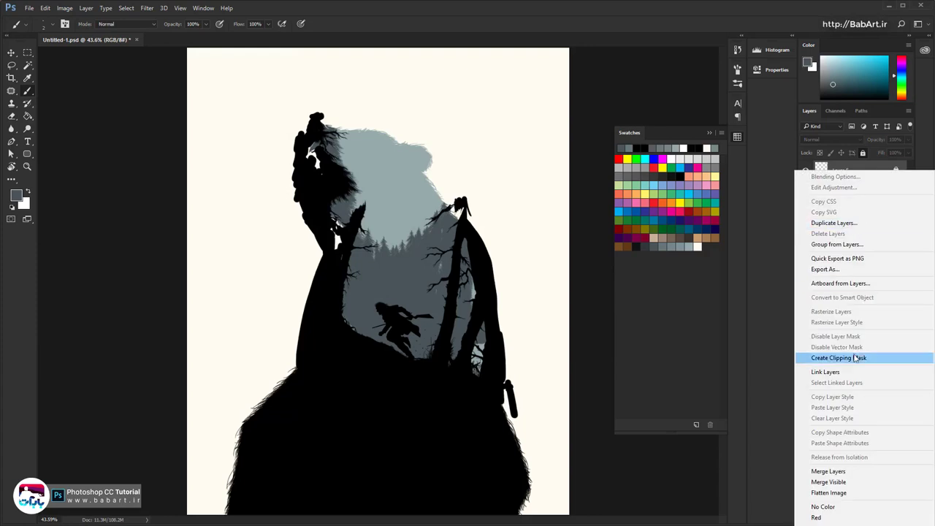
left_click(837, 357)
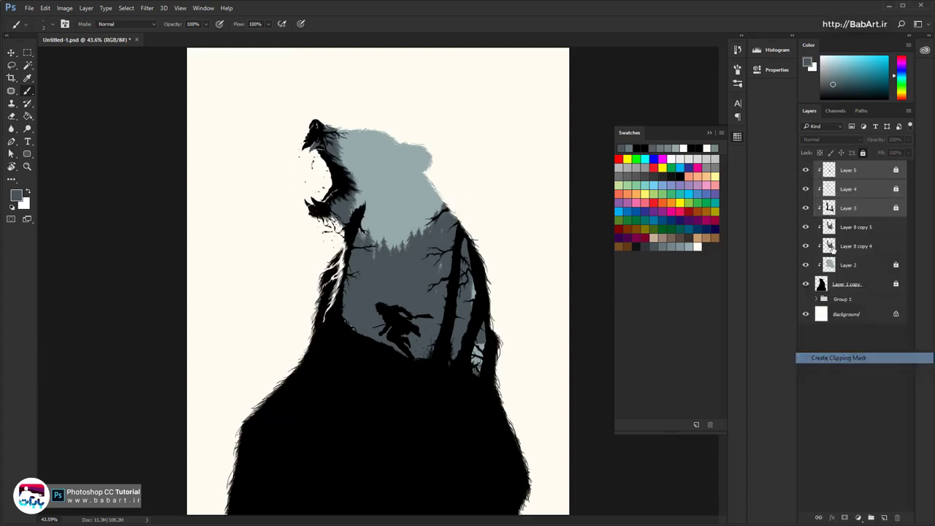
Hide Layer 8 copy 5 and apply a grey-blue Color Overlay in Normal mode at 100% opacity to Layer 8 copy 4
left_click(858, 246)
left_click(805, 227)
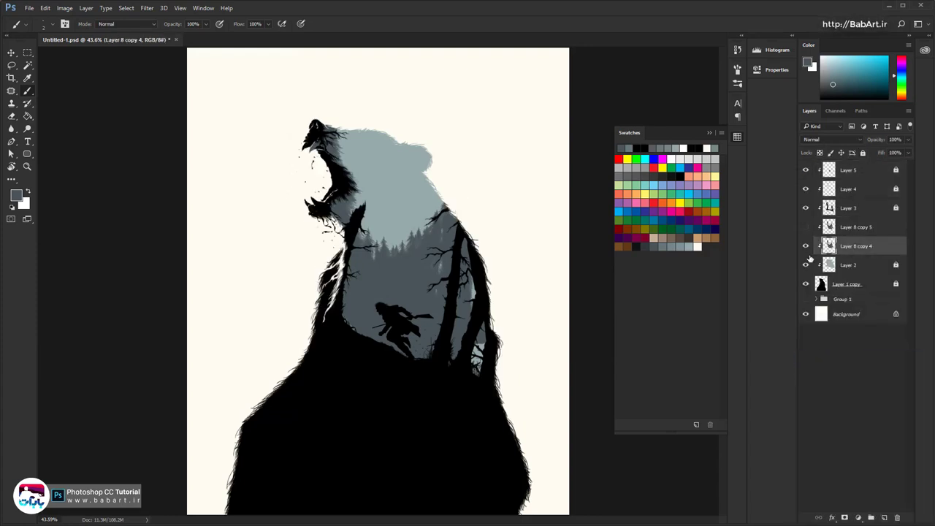
left_click(806, 246)
left_click(805, 246)
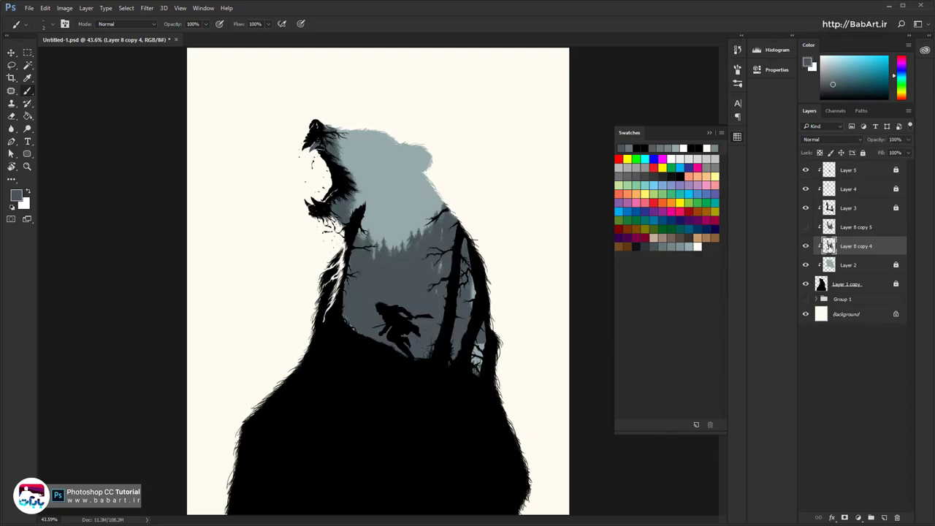
right_click(848, 250)
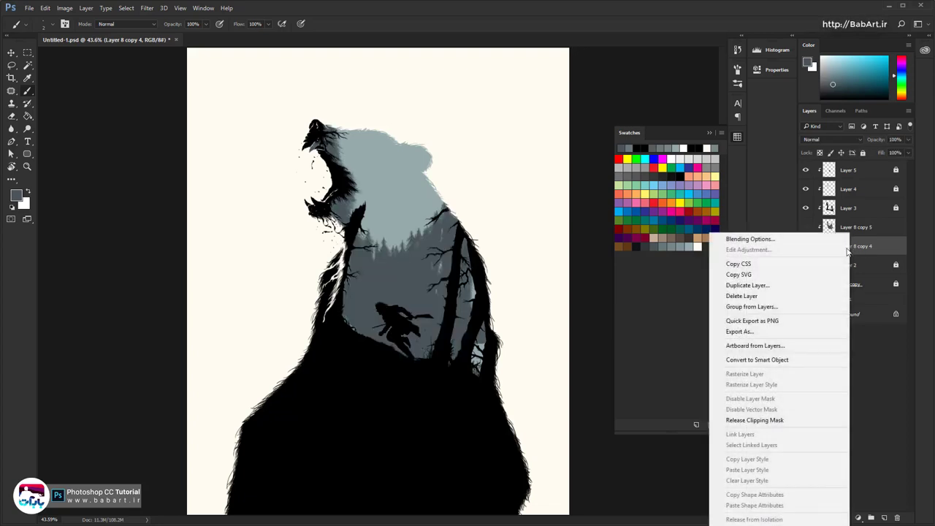
left_click(760, 239)
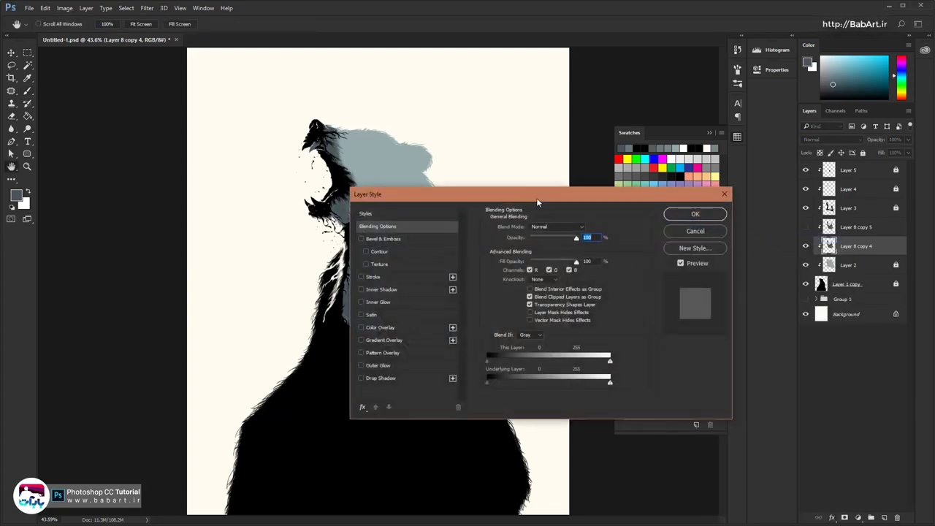
left_click_drag(536, 197, 505, 310)
left_click(362, 441)
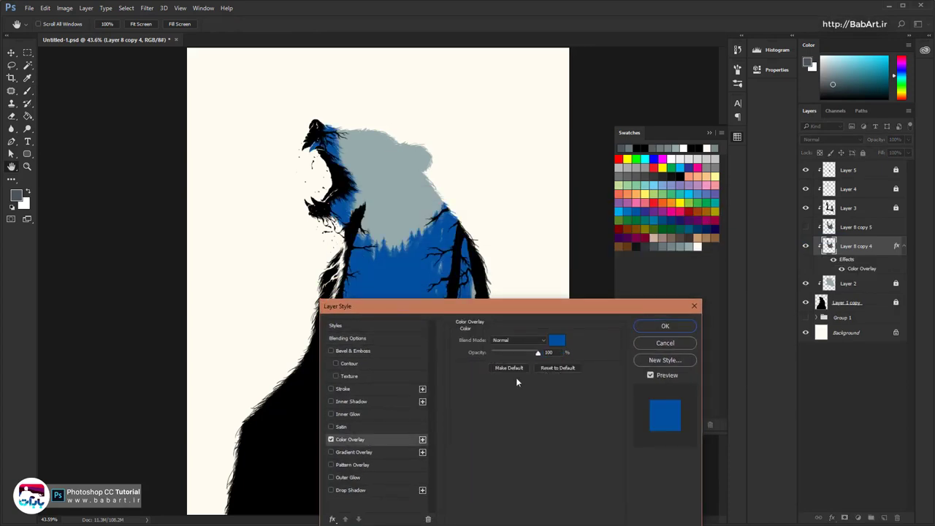
left_click(556, 341)
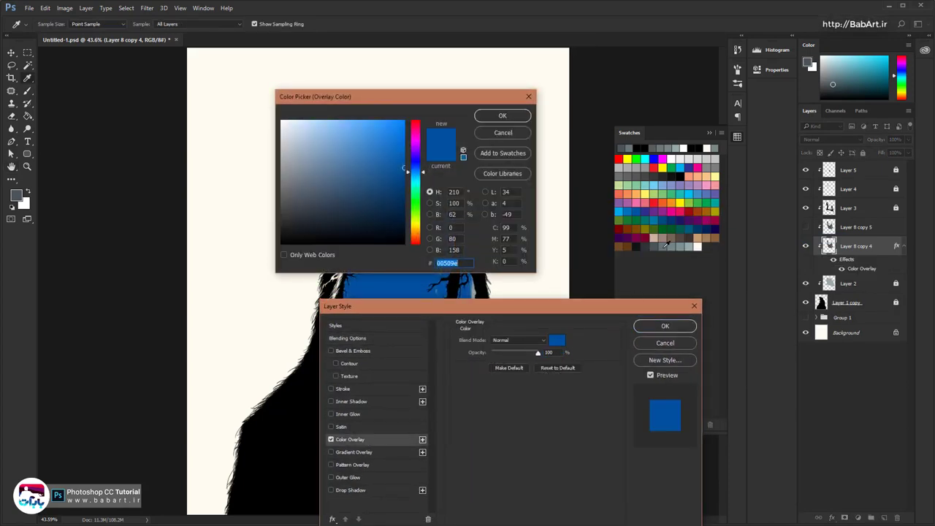
left_click(665, 245)
left_click(500, 116)
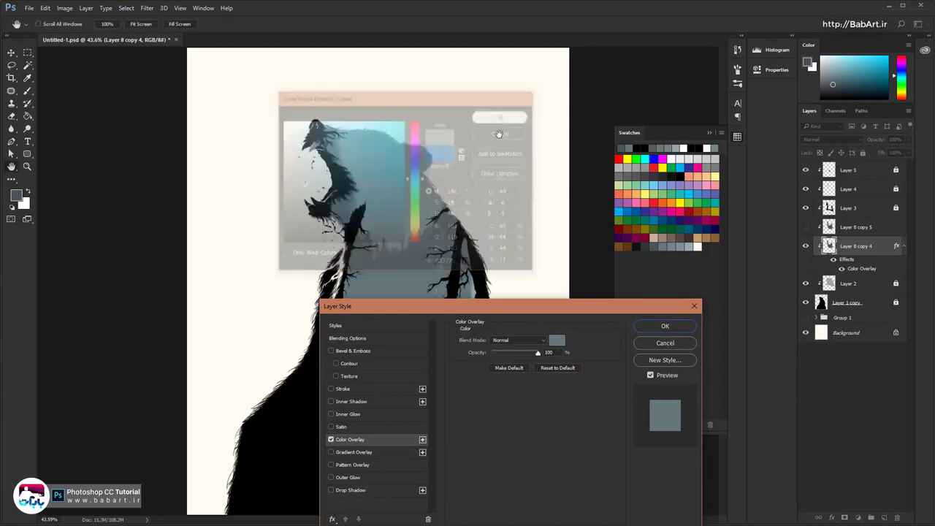
left_click(663, 327)
Show Layer 8 copy 5 again and rasterize the layer style of Layer 8 copy 4
left_click(805, 227)
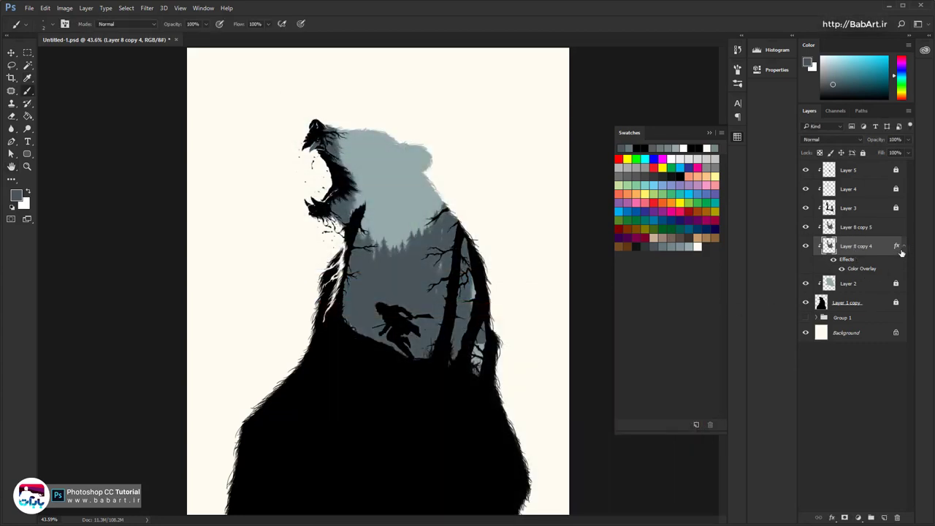
right_click(849, 247)
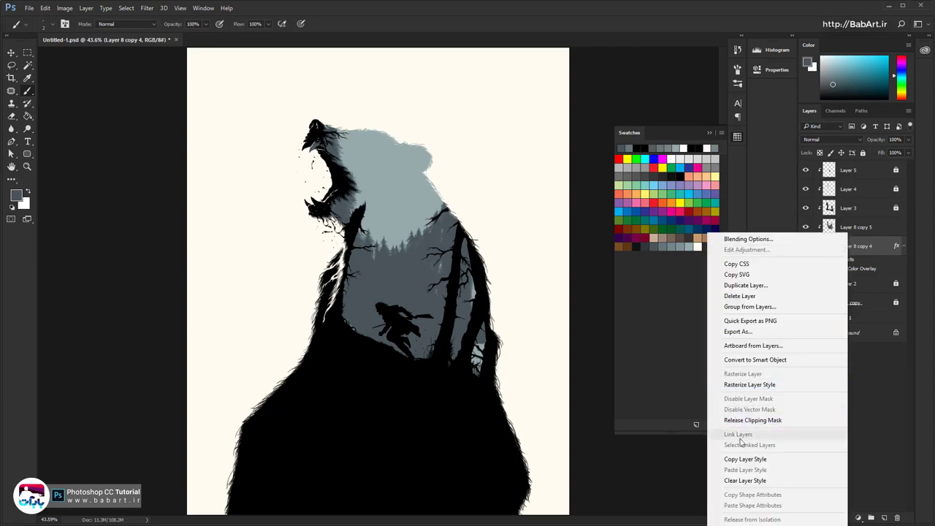
left_click(744, 385)
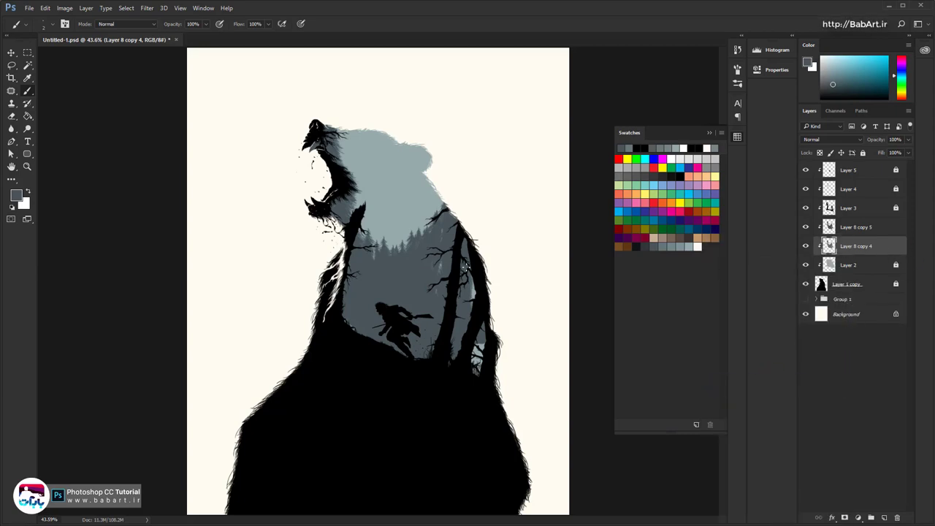
Move Layer 8 copy 4 upward so its lighter pines rise behind the dark treeline
key("v")
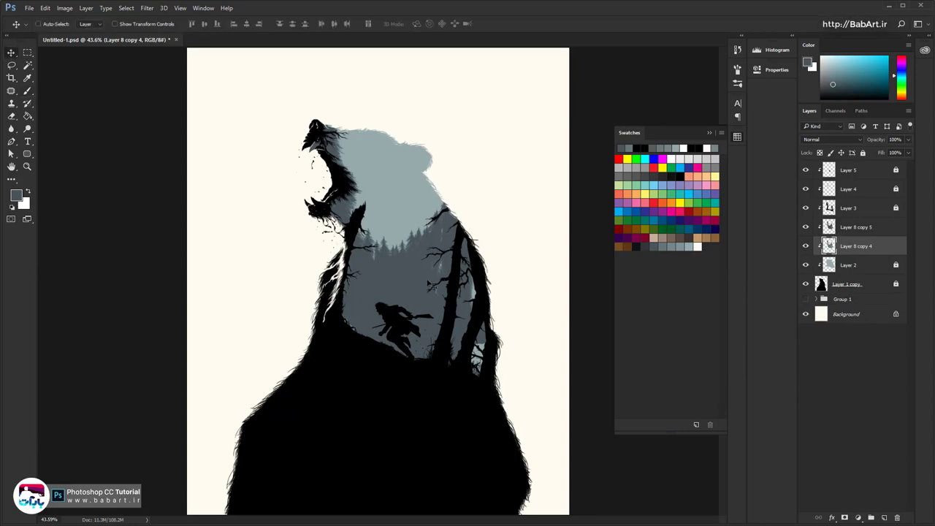
left_click_drag(432, 285, 431, 254)
scroll(410, 238, "up", 6)
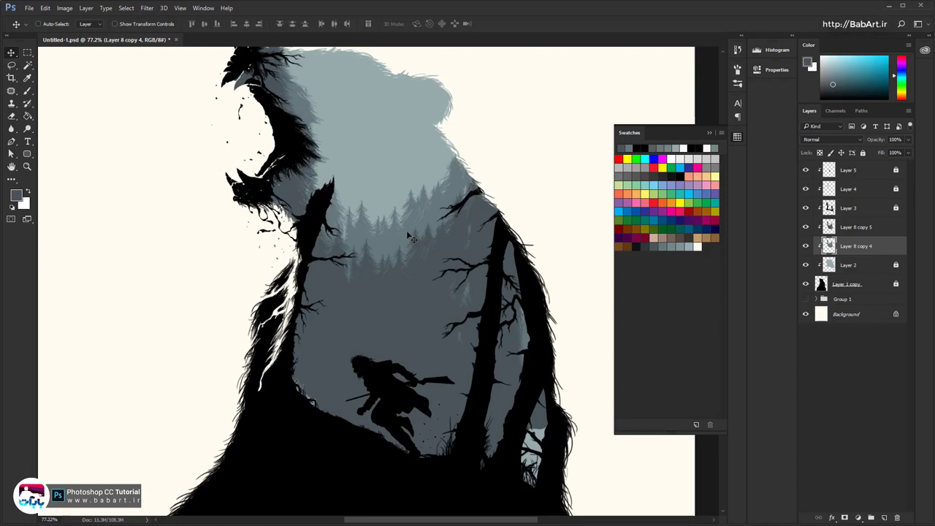
Flip Layer 8 copy 4 horizontally and reposition its pines behind the darker treeline
key("ctrl+t")
right_click(399, 233)
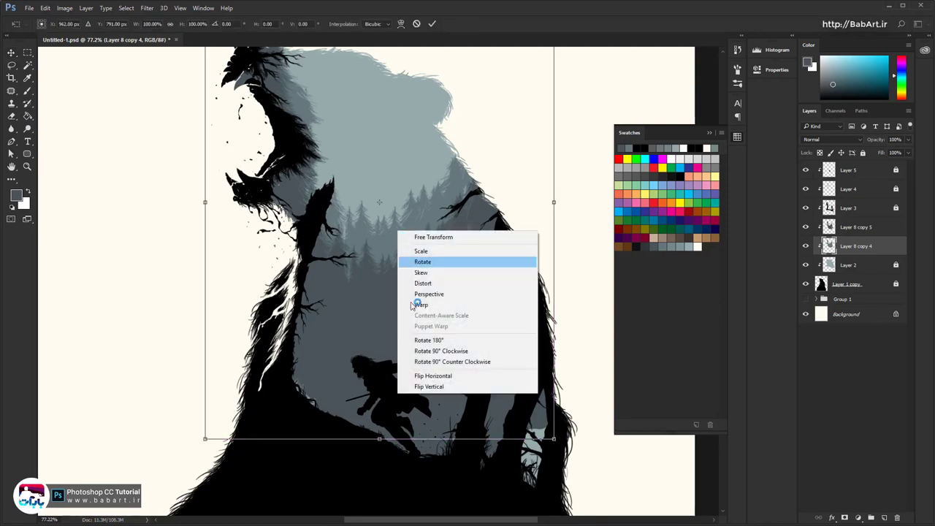
left_click(427, 376)
scroll(380, 277, "down", 3)
mouse_move(382, 243)
left_mouse_down()
mouse_move(370, 252)
mouse_move(385, 241)
left_mouse_up()
key("Return")
scroll(383, 255, "up", 1)
scroll(382, 254, "up", 3)
scroll(391, 248, "down", 4)
scroll(395, 251, "up", 1)
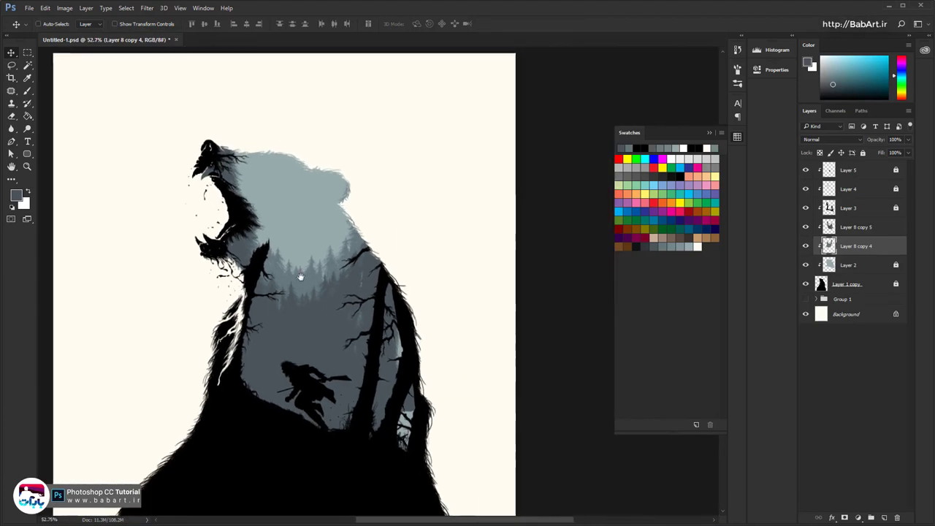
scroll(261, 234, "up", 1)
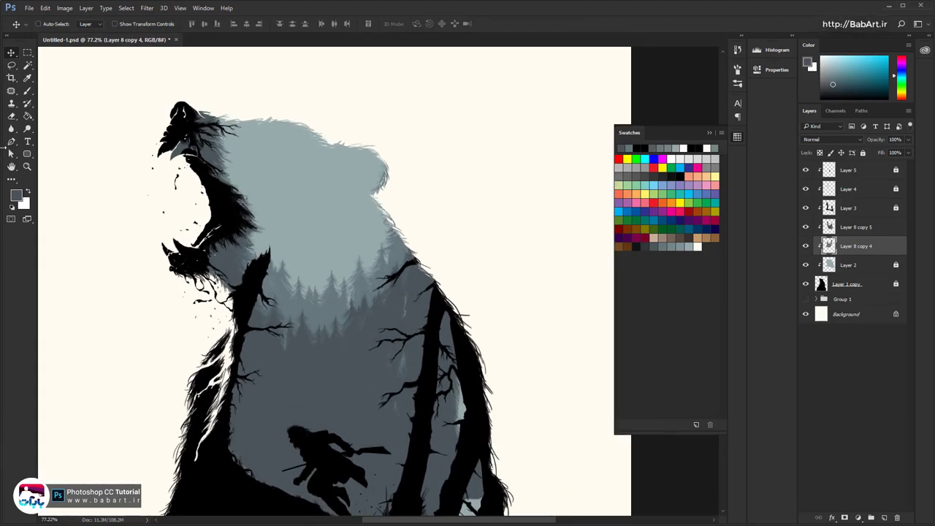
Enlarge the Eraser brush and erase stray pine marks on Layer 8 copy 4 around the bear's ear
left_click(12, 115)
right_click(358, 155)
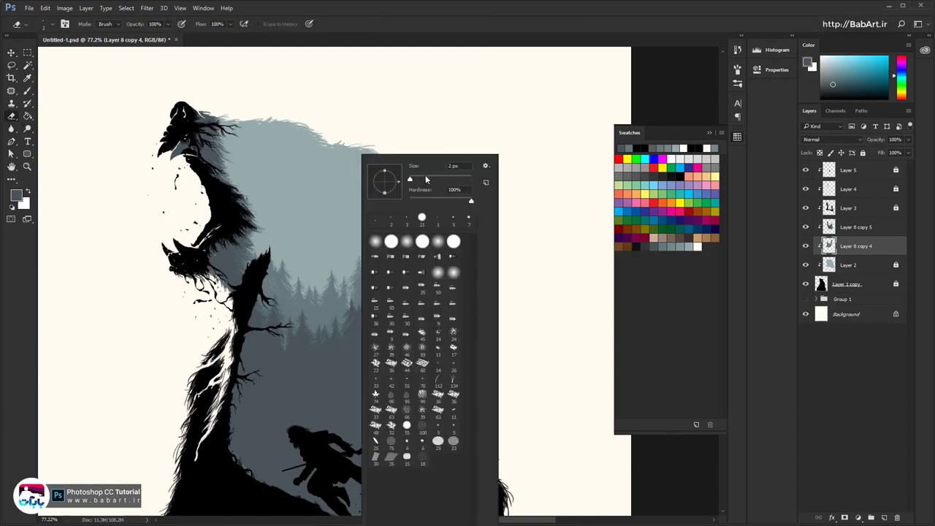
left_click(428, 177)
left_click(387, 113)
mouse_move(382, 174)
left_mouse_down()
mouse_move(377, 217)
mouse_move(381, 146)
left_mouse_up()
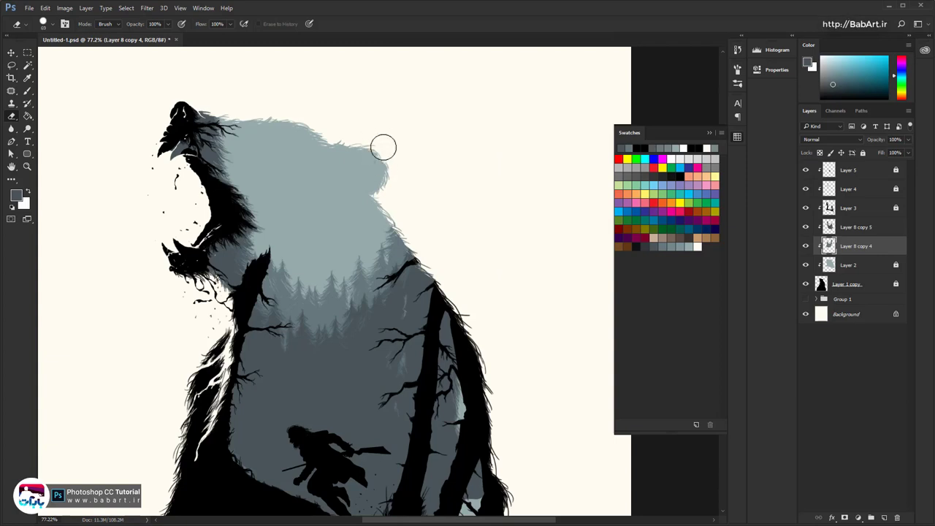
scroll(384, 184, "down", 1)
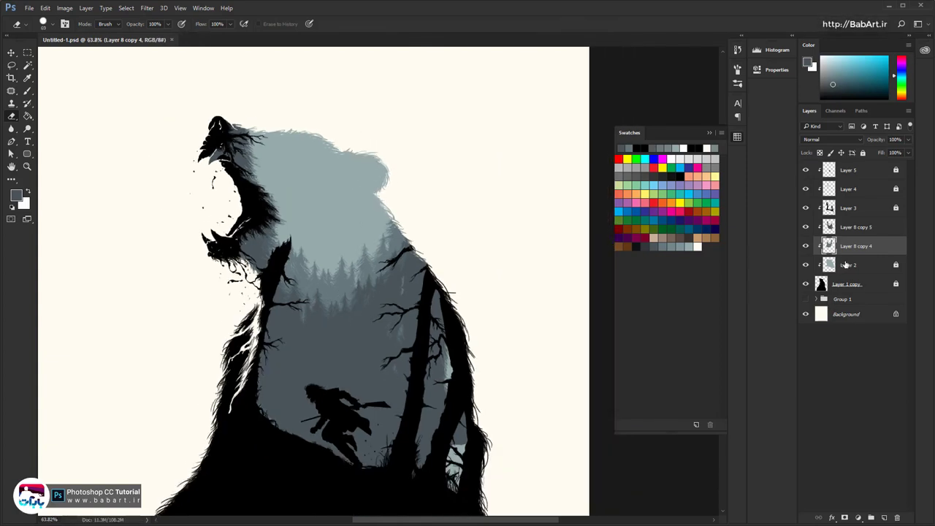
Add a new layer above Layer 2 and lock Layer 8 copy 4 and Layer 8 copy 5
left_click(845, 264)
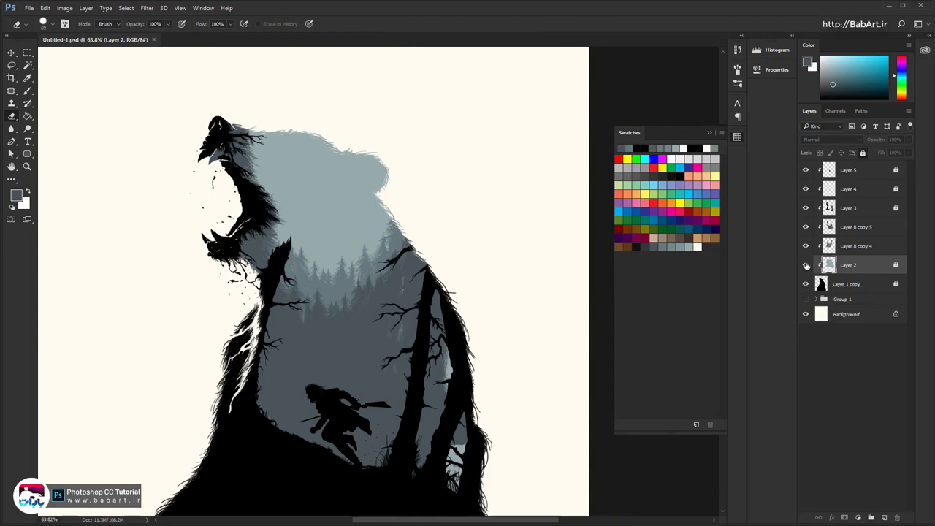
left_click(805, 265)
left_click(806, 265)
left_click(882, 517)
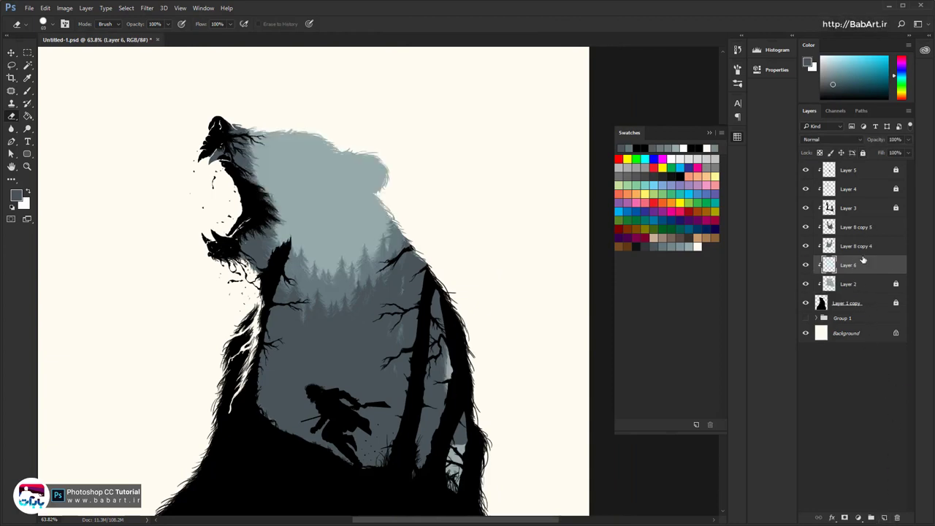
left_click(886, 248)
left_click(891, 232, "shift")
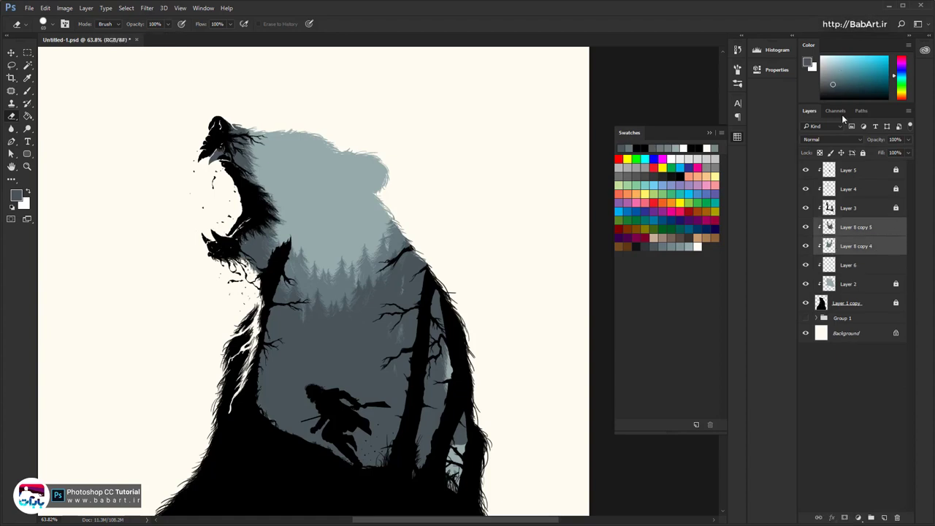
left_click(888, 265)
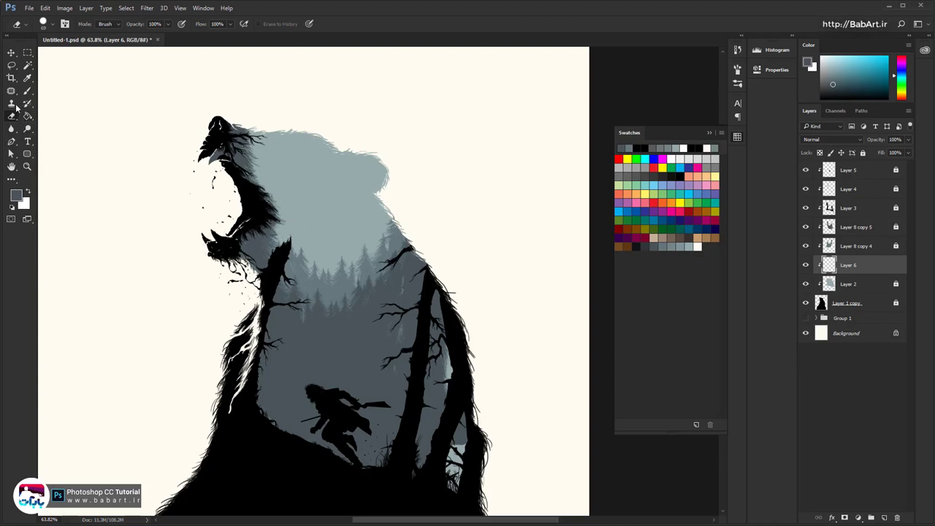
Draw a closed Pen path for a mountain slope descending from the muzzle to the bear's back and convert it to a grey shape
left_click(10, 143)
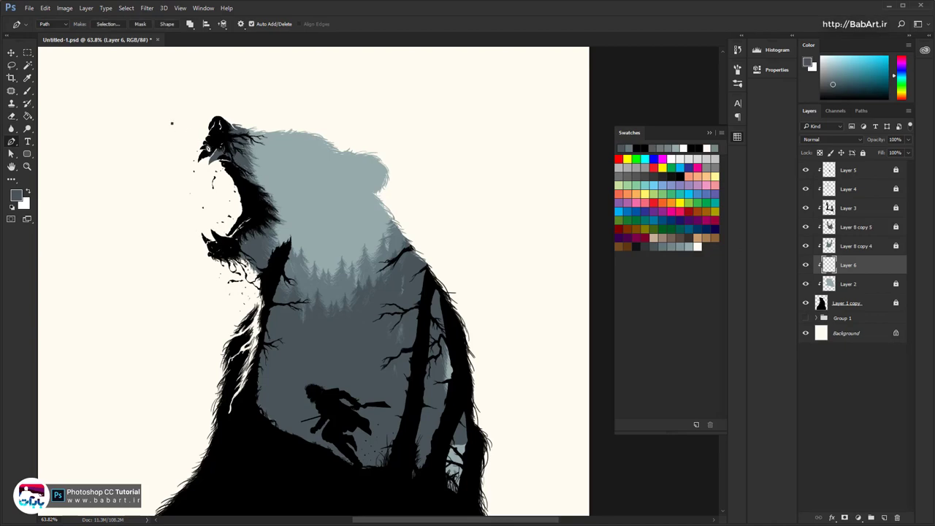
left_click(171, 124)
left_click_drag(260, 176, 323, 223)
left_click(344, 230)
left_click(357, 236)
left_click(379, 250)
left_click(390, 258)
left_click(409, 278)
left_click(425, 309)
left_click(414, 395)
left_click(392, 415)
left_click(331, 429)
left_click(248, 428)
left_click(178, 359)
left_click(162, 291)
left_click(162, 263)
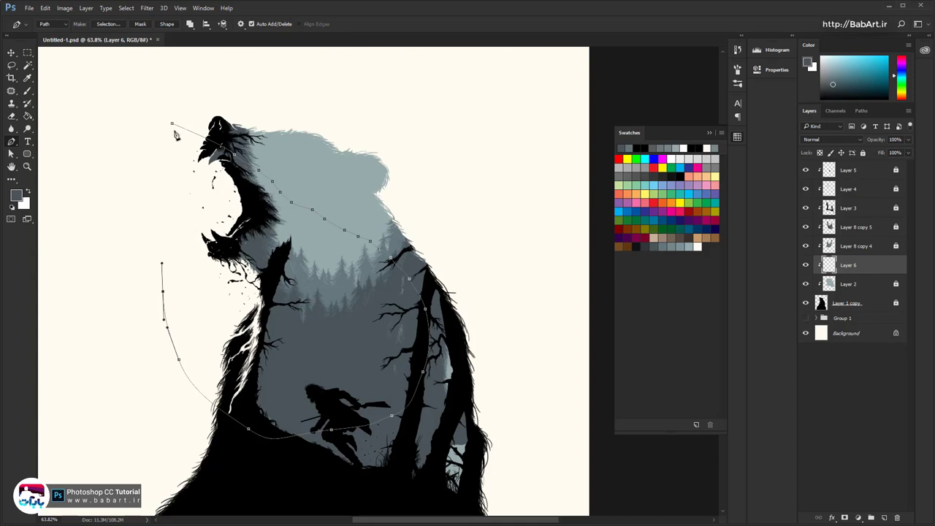
left_click(172, 124)
left_click(675, 245)
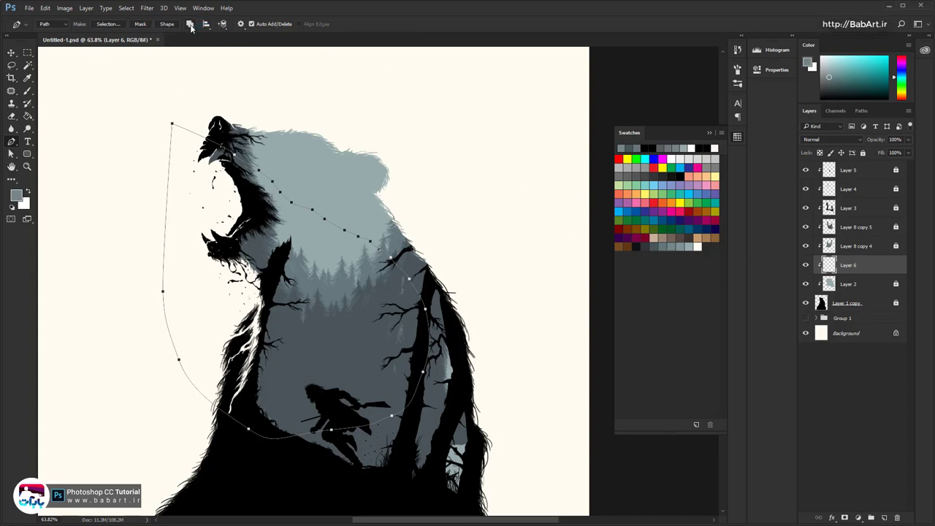
left_click(167, 25)
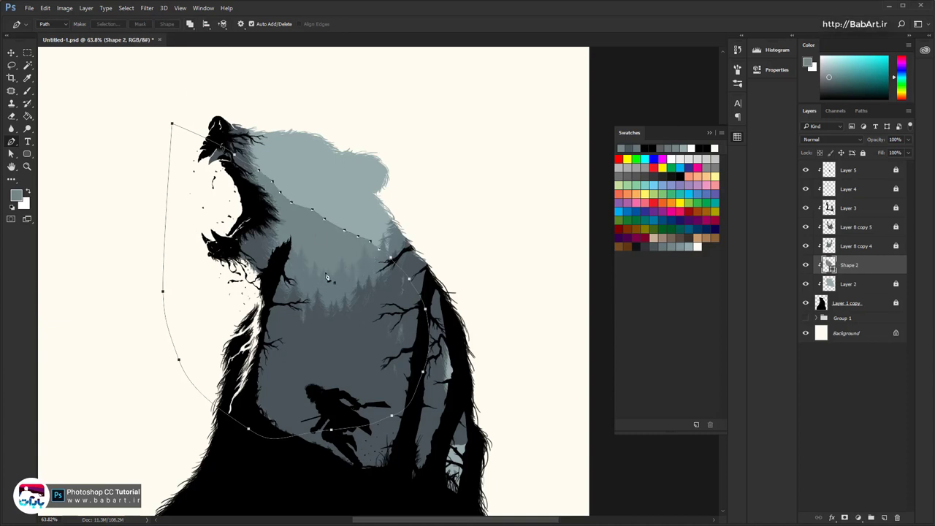
Recolour the mountain shape to #7f9298 and set its layer opacity to 70%
double_click(829, 268)
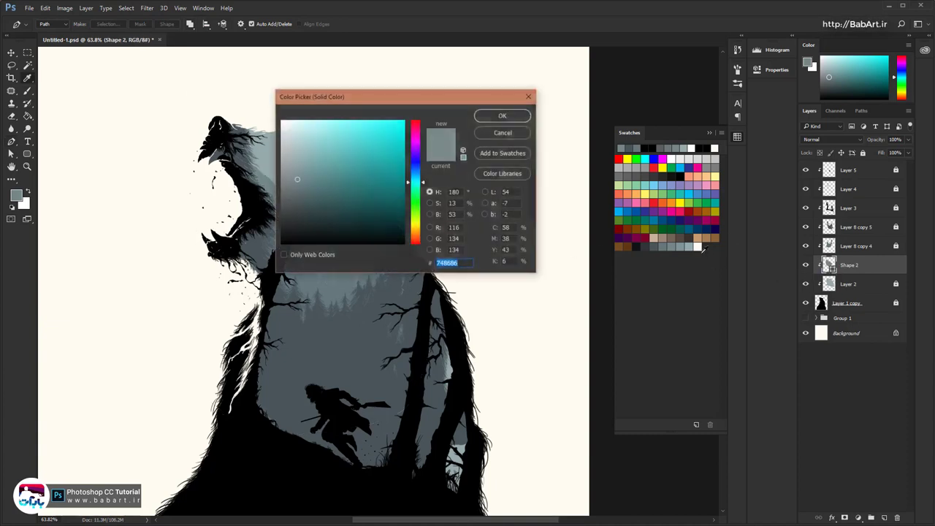
left_click_drag(429, 105, 466, 311)
left_click(694, 246)
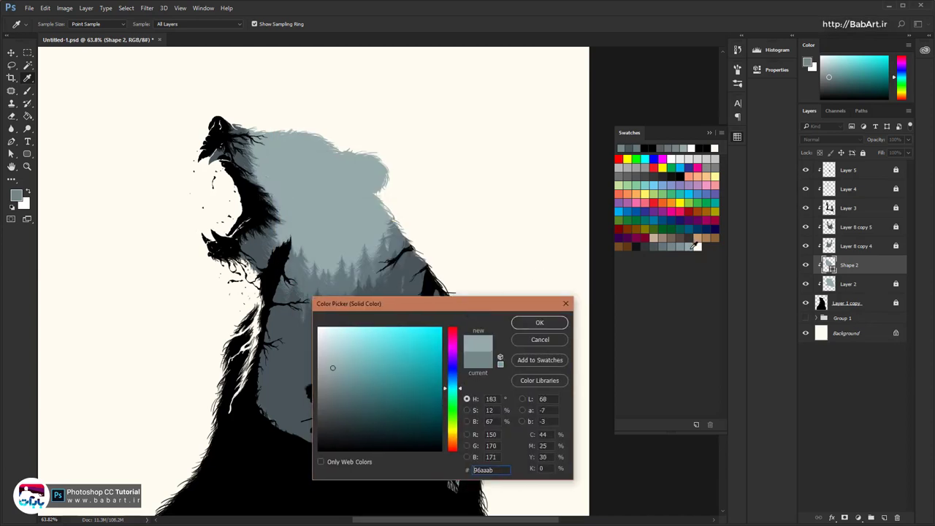
left_click(685, 246)
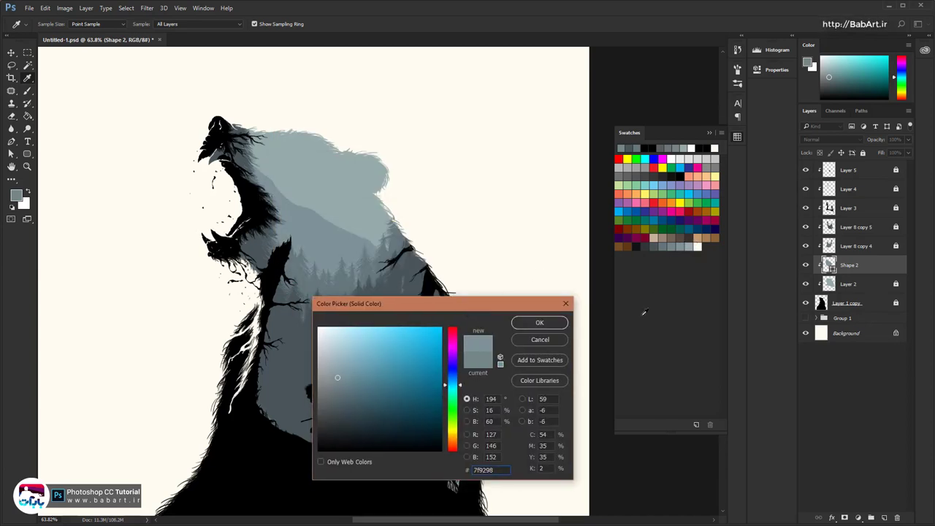
left_click(539, 321)
left_click_drag(878, 140, 855, 144)
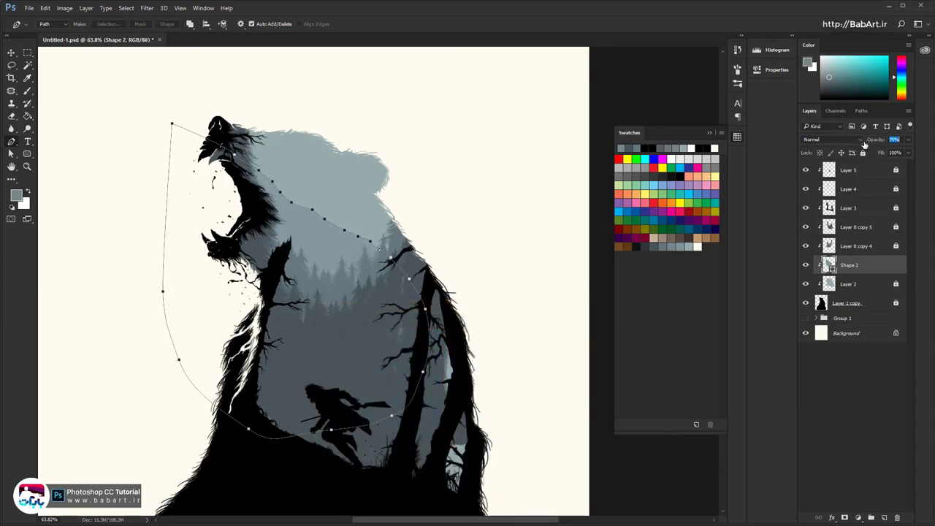
Adjust the anchor points in the middle of the mountain's ridge to give it a more irregular, rocky contour
scroll(318, 224, "up", 4)
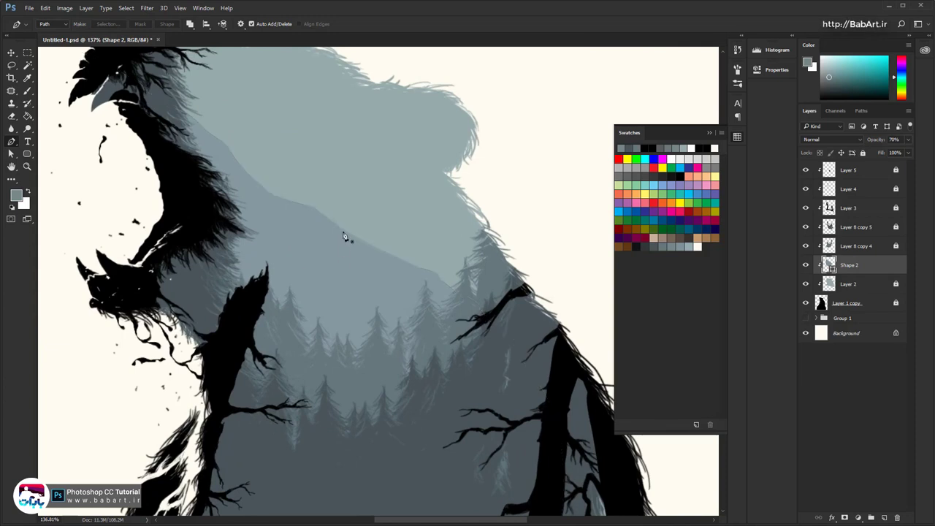
scroll(302, 209, "up", 2)
scroll(302, 209, "up", 1)
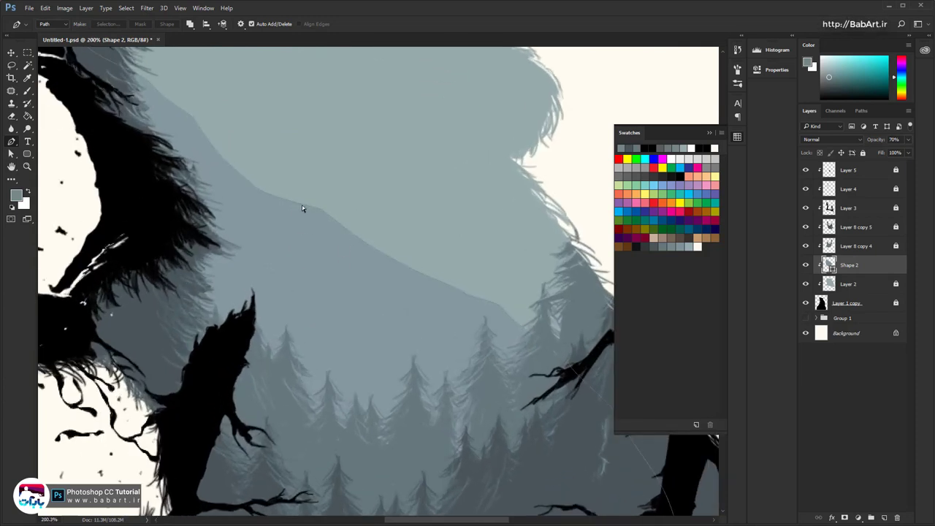
left_click_drag(306, 208, 295, 199)
key("alt+space")
key("Escape")
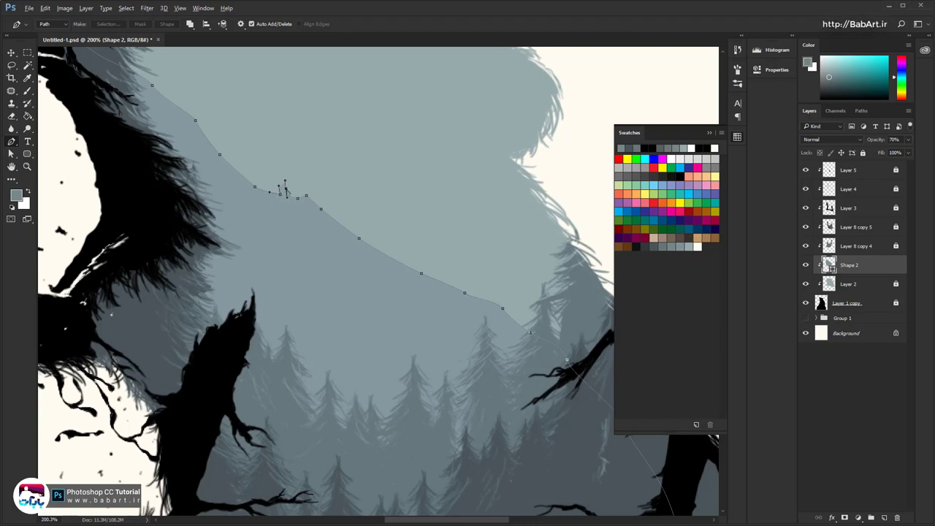
left_click(281, 194, "alt")
left_click(255, 186, "ctrl")
scroll(290, 246, "down", 5)
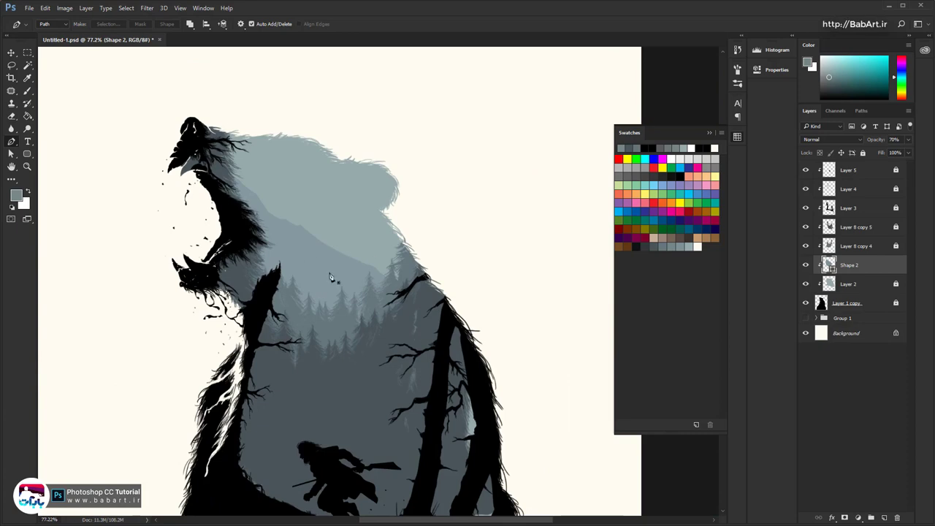
left_click_drag(323, 244, 221, 286)
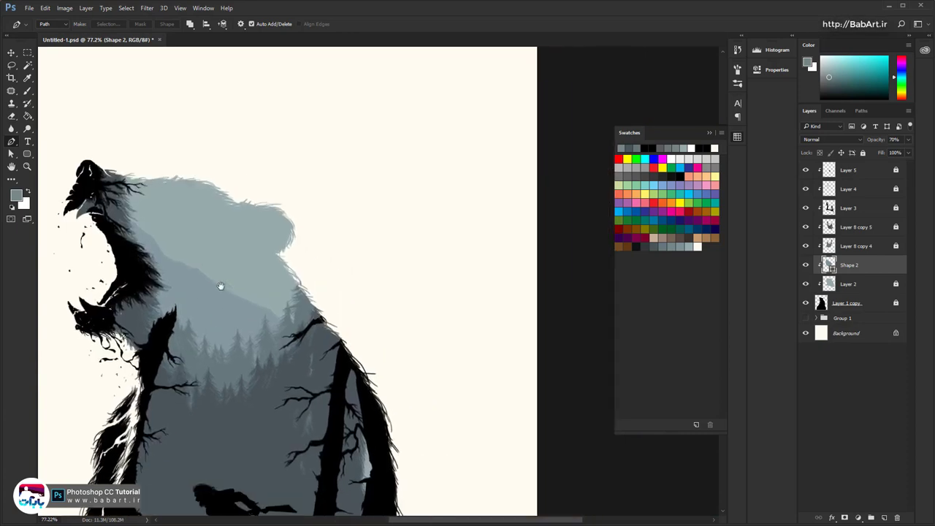
On a new layer above Layer 2, draw a jagged ridge path from outside the bear's neck down behind the first mountain
left_click(847, 284)
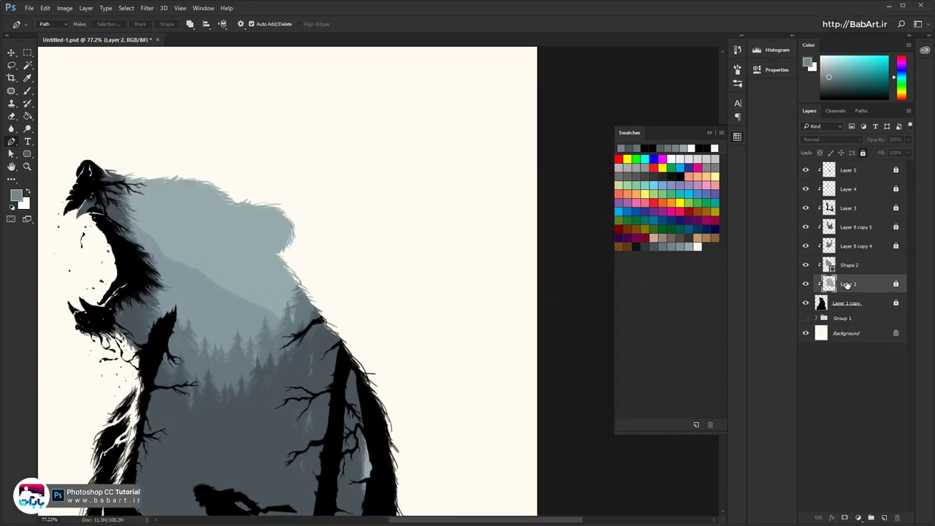
left_click(883, 517)
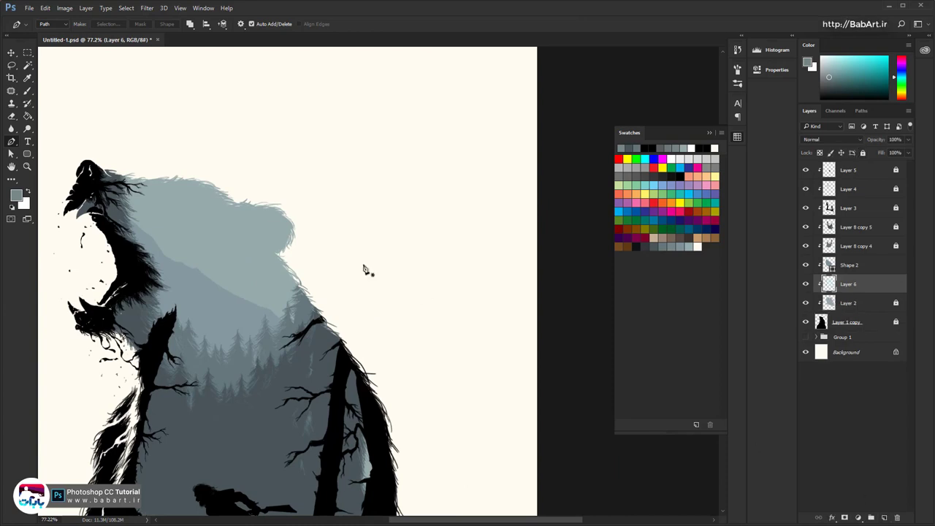
scroll(285, 250, "up", 2)
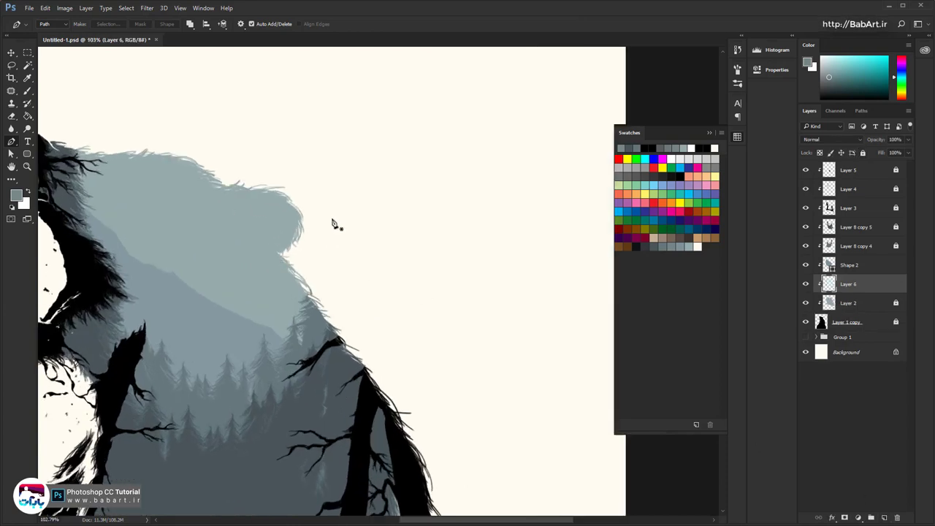
left_click(366, 200)
left_click(316, 237)
left_click(298, 242)
left_click(285, 246)
scroll(278, 248, "up", 8)
left_click(278, 249)
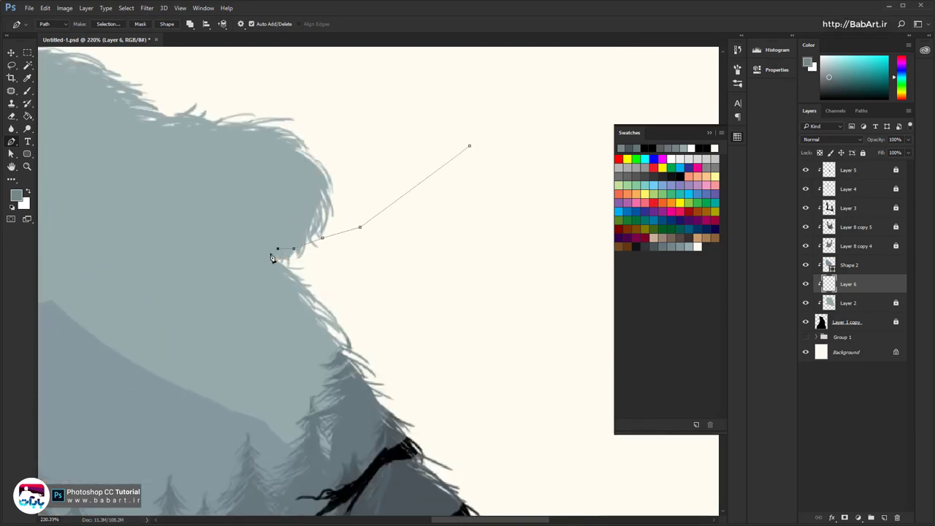
left_click(270, 257)
left_click(262, 269)
left_click(253, 273)
left_click(243, 276)
left_click(239, 284)
left_click(237, 296)
left_click(231, 302)
left_click(221, 303)
left_click(205, 295)
left_click(180, 317)
left_click(146, 322)
left_click(127, 331)
left_click(83, 353)
left_click(73, 358)
Remove the surplus anchor points from the new ridge path just below the bear's neck
left_click(254, 273)
left_click(243, 275)
left_click(239, 283)
left_click(236, 296)
left_click(230, 302)
Close the second ridge path through the forest and around outside the bear's back, and convert it to a shape layer
scroll(221, 324, "down", 3)
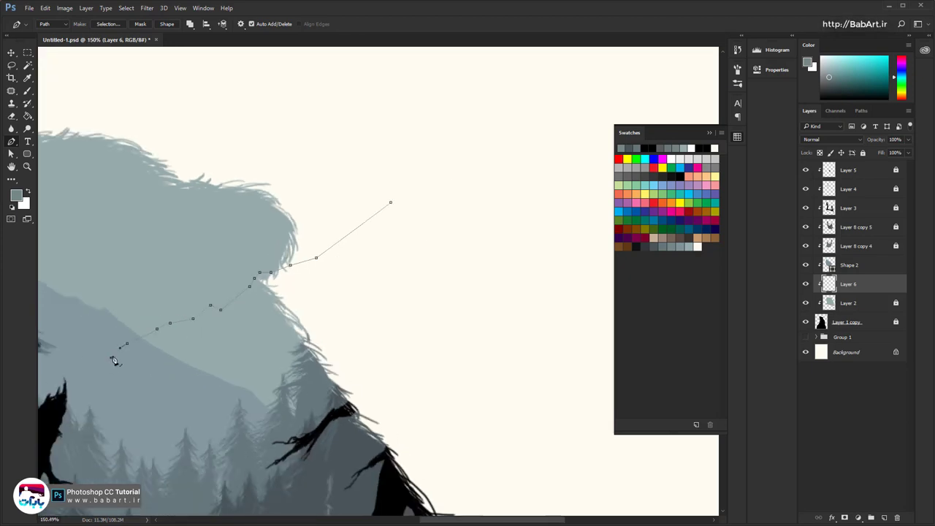
left_click(119, 401)
left_click(165, 444)
left_click(285, 474)
left_click_drag(351, 473, 372, 466)
left_click_drag(449, 405, 449, 387)
left_click_drag(434, 302, 433, 291)
left_click(425, 231)
left_click(391, 203)
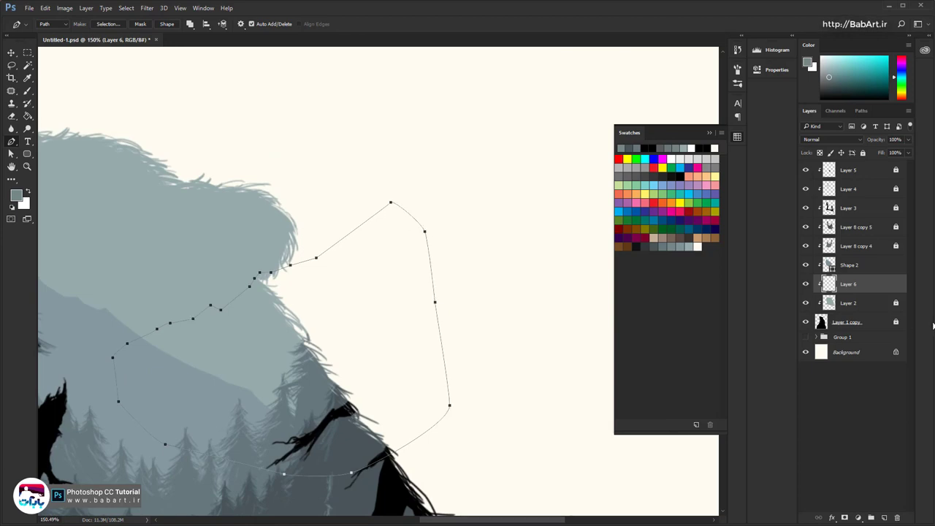
left_click(168, 24)
Lower the opacity of the Shape 3 mountain to 18%
scroll(299, 263, "down", 1)
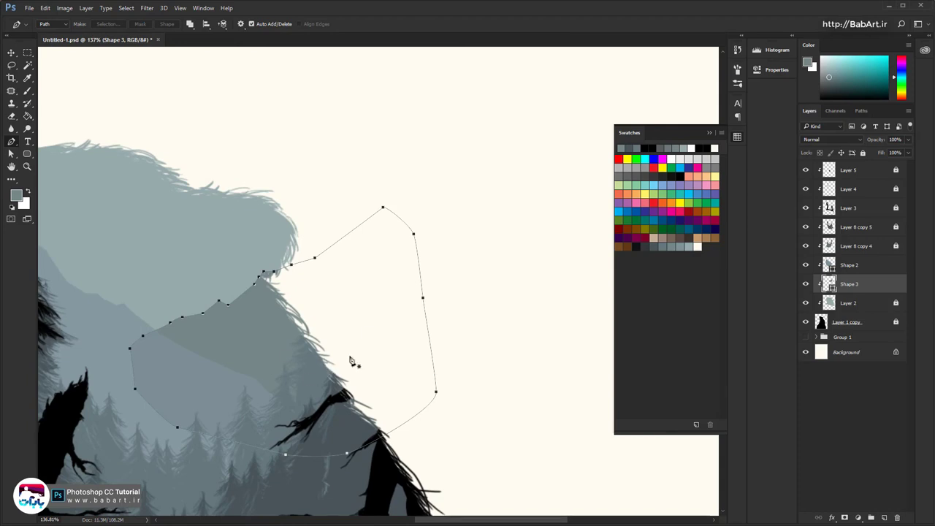
left_click_drag(878, 143, 839, 137)
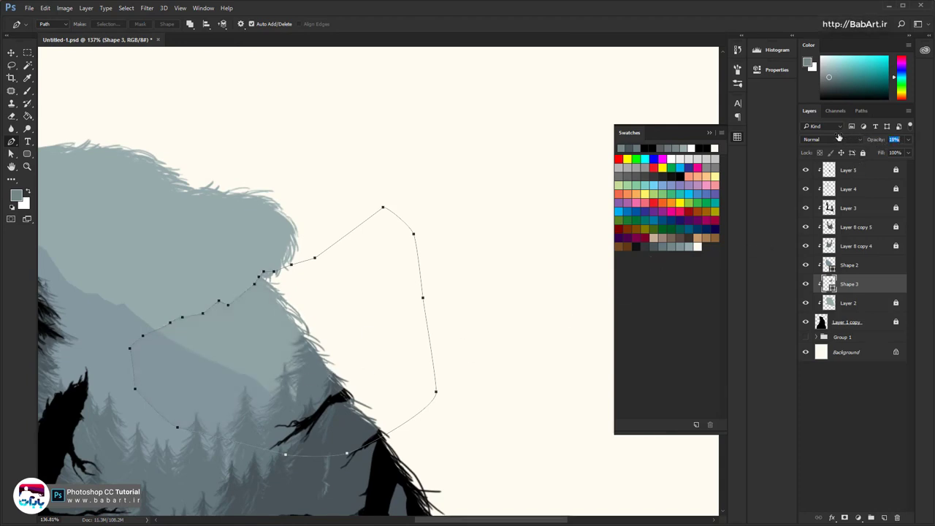
key("Return")
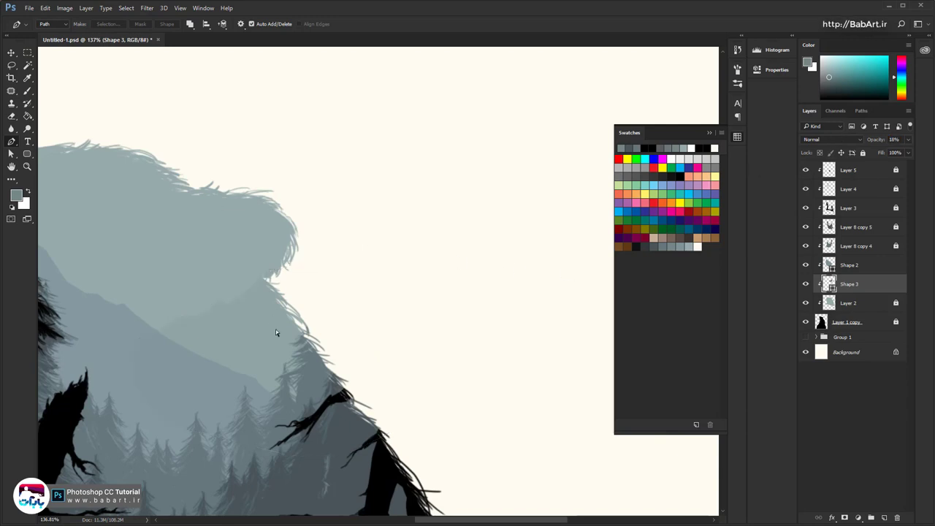
scroll(277, 339, "down", 5)
scroll(278, 339, "up", 2)
scroll(394, 307, "up", 4)
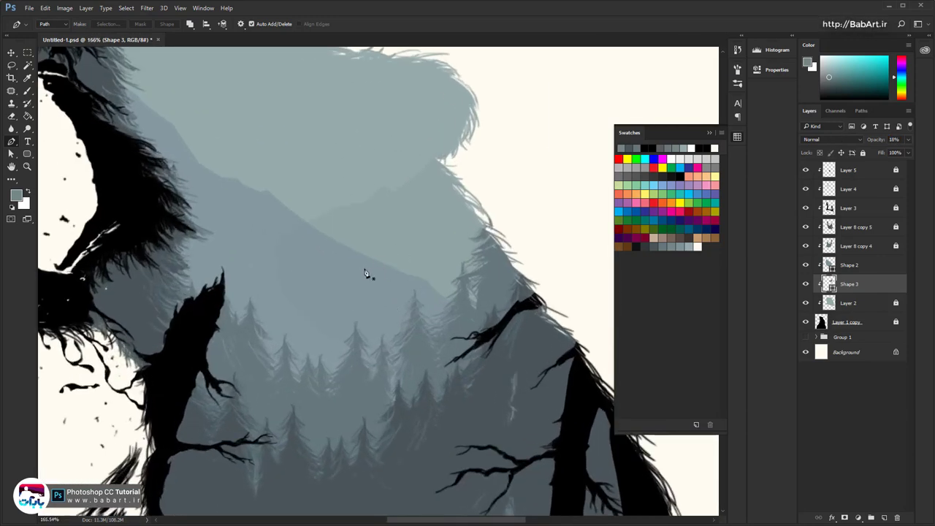
Load the outline of Layer 2 as a selection and unlock that layer
left_click(839, 304)
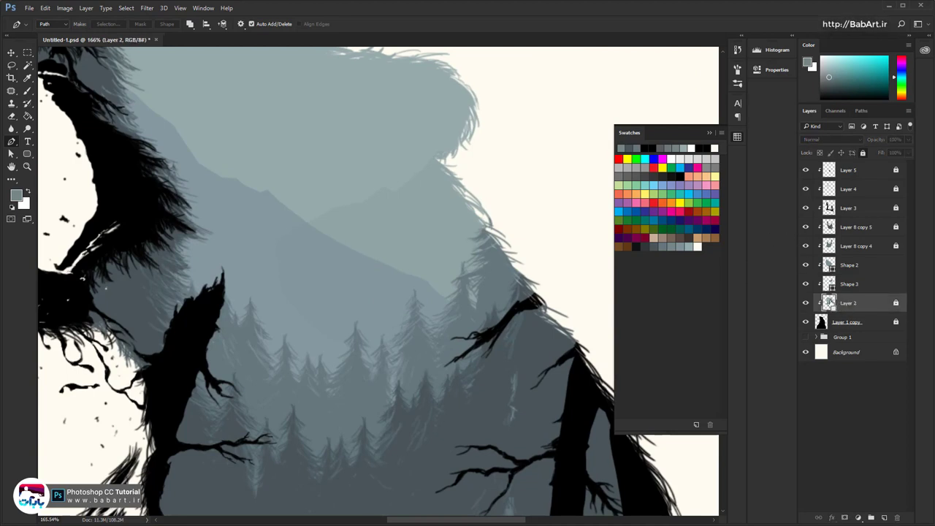
left_click(829, 302, "ctrl")
left_click(895, 303)
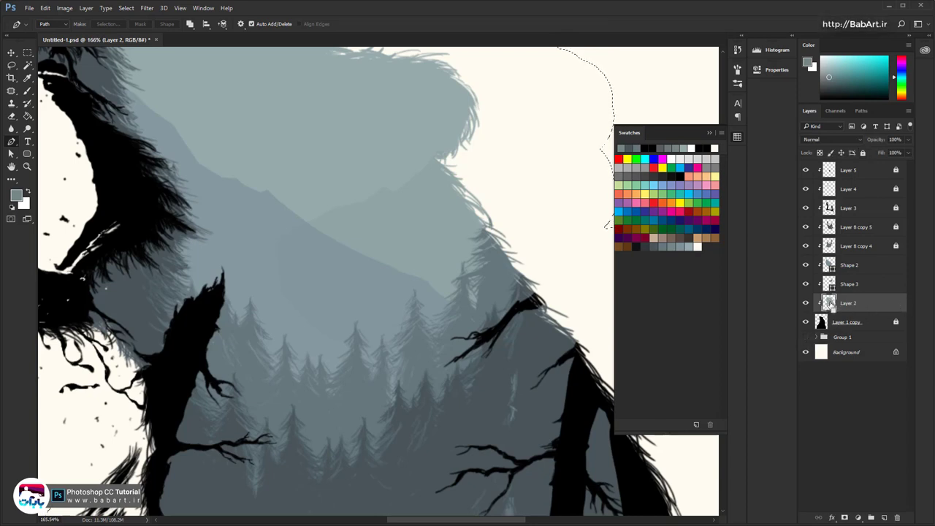
left_click(11, 53)
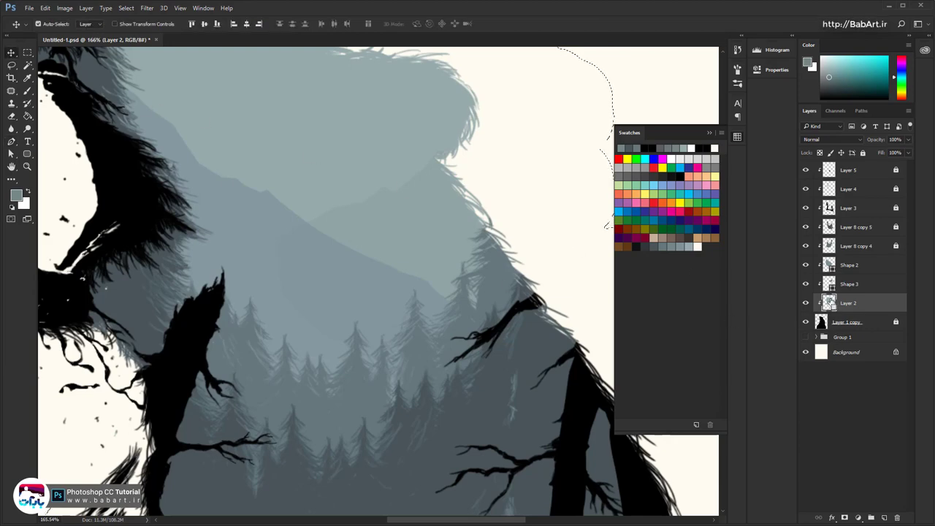
key("ctrl+0")
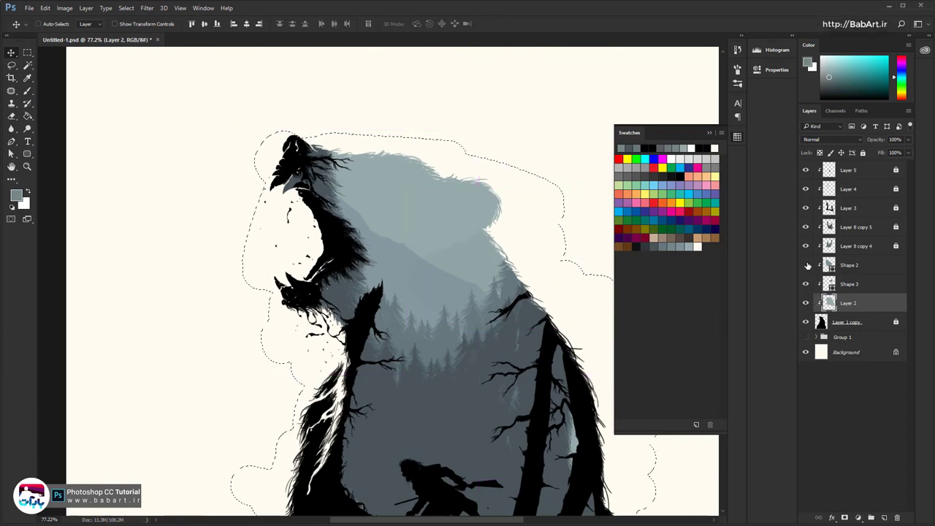
Add a layer mask to Shape 3 that hides the area overlapped by the Shape 2 mountain
left_click(806, 265)
left_click(807, 265)
left_click(828, 265, "ctrl")
left_click(852, 285)
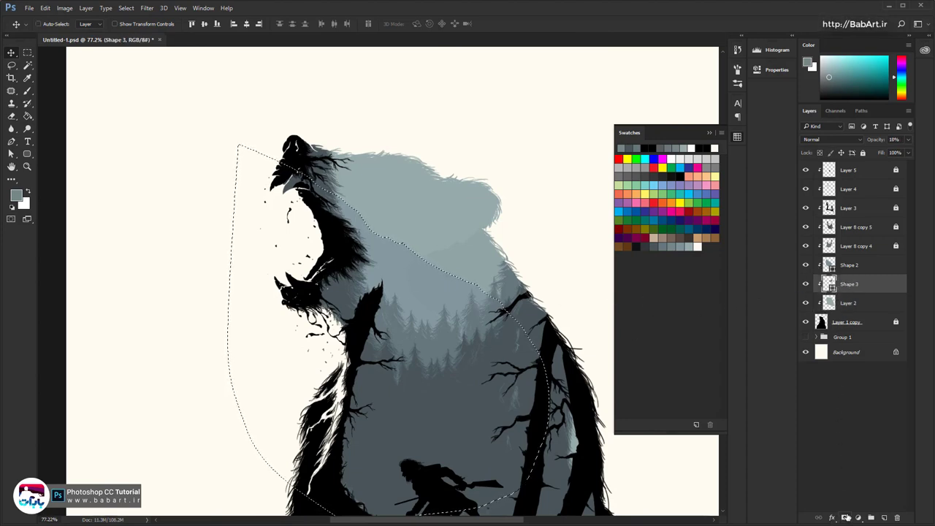
left_click(845, 517)
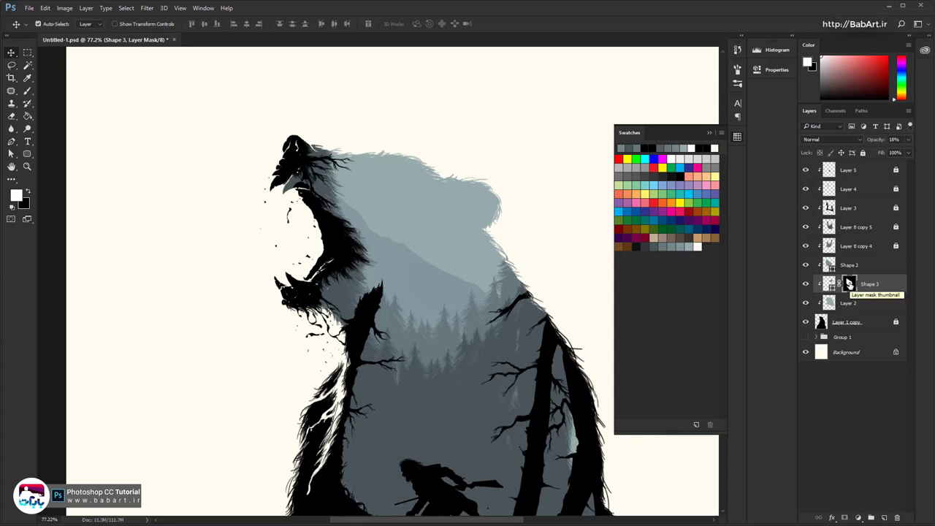
scroll(471, 260, "up", 3)
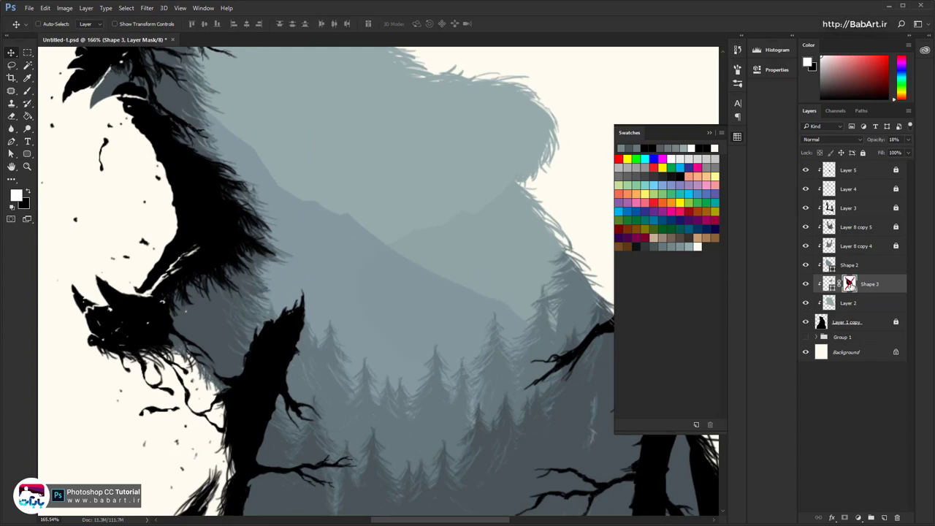
scroll(408, 300, "up", 4)
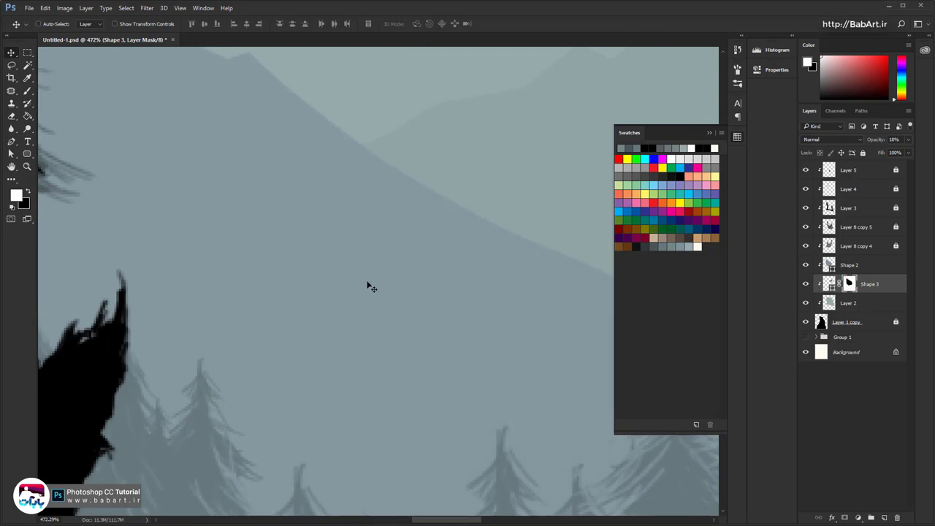
Load the combined outlines of the Shape 2 and Shape 3 mountains as one selection
scroll(368, 285, "down", 5)
scroll(388, 226, "up", 1)
left_click_drag(389, 250, 220, 244)
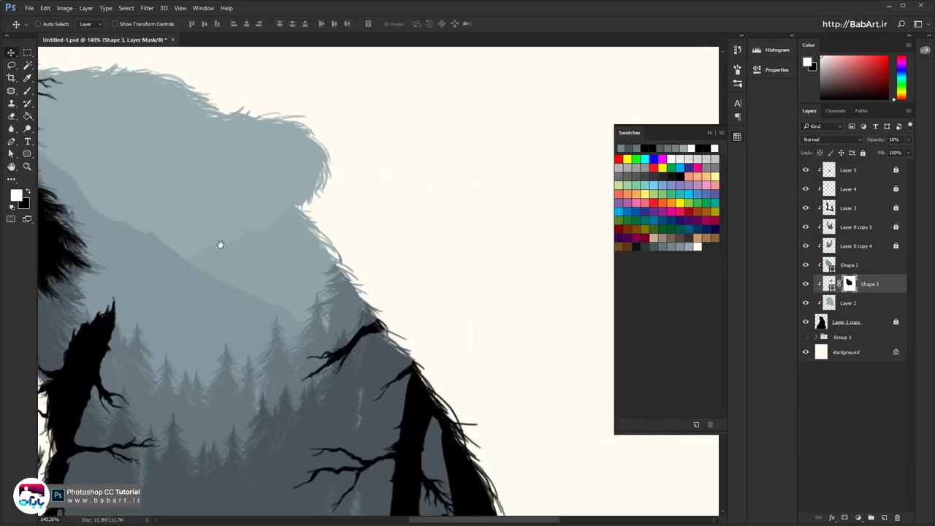
scroll(141, 173, "up", 1)
left_click_drag(143, 174, 351, 228)
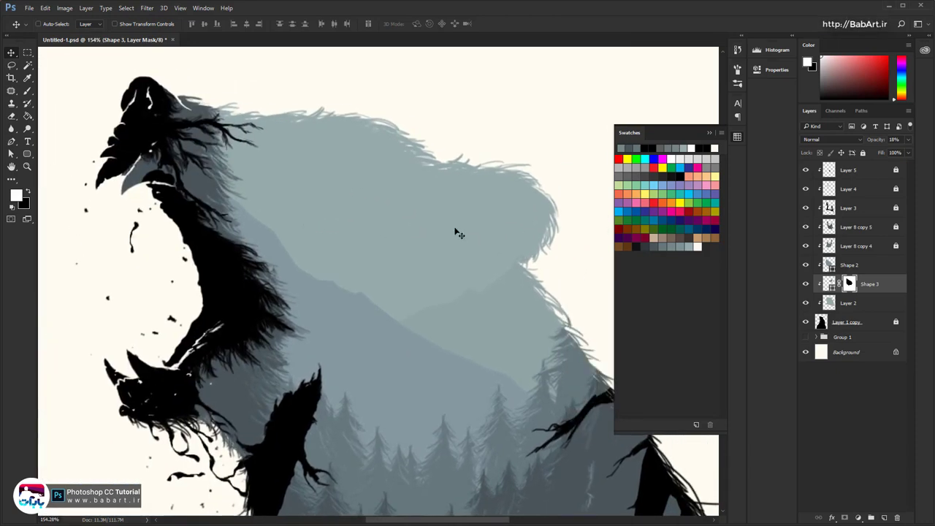
left_click(858, 266)
left_click(879, 286, "ctrl")
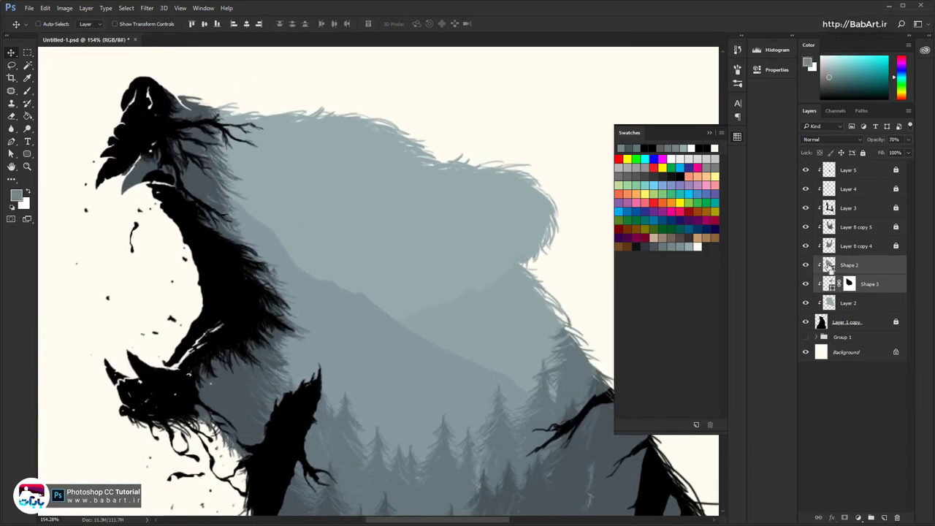
left_click(828, 283, "ctrl")
left_click(829, 285, "ctrl+shift")
scroll(431, 298, "down", 6)
scroll(415, 272, "up", 4)
left_click_drag(415, 260, 349, 234)
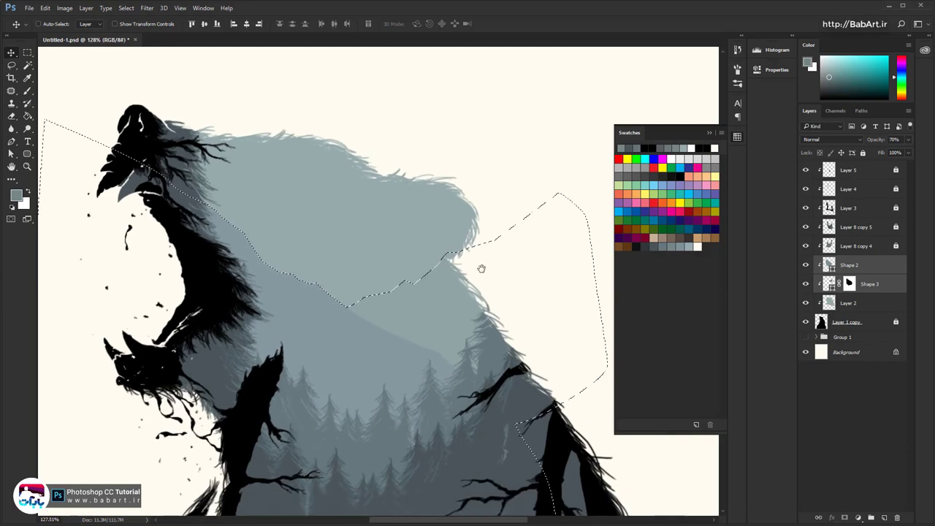
Create a new layer above Layer 2 and set the foreground to adbcbd, a lighter tint of the sky colour
left_click(854, 302)
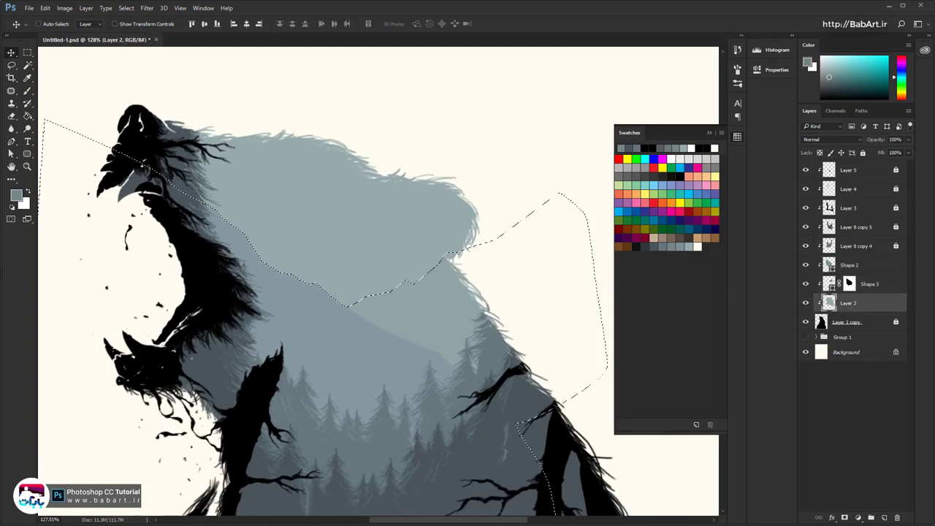
left_click(884, 517)
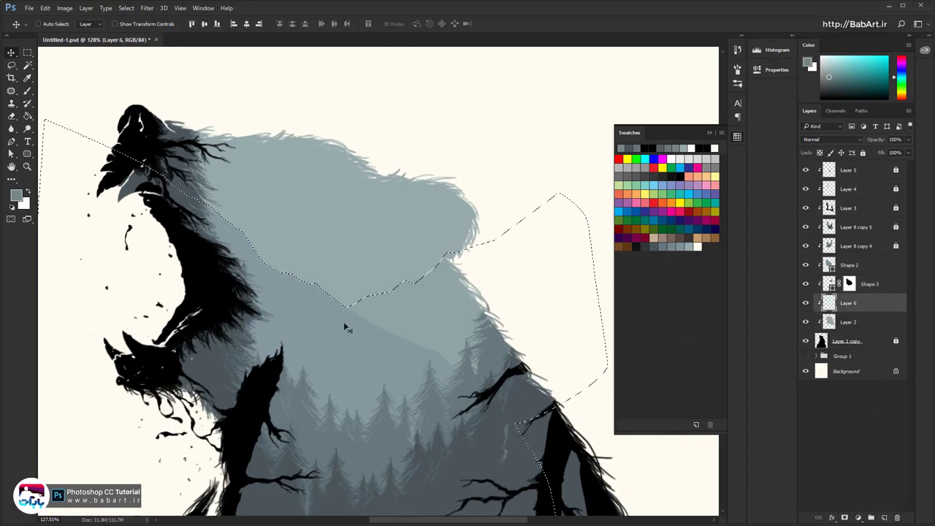
left_click(28, 91)
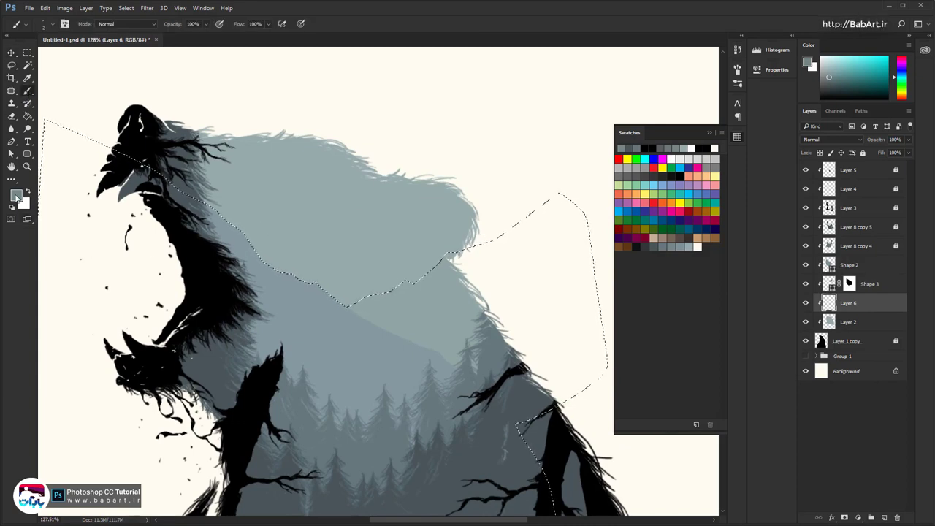
left_click(16, 196)
left_click(370, 254)
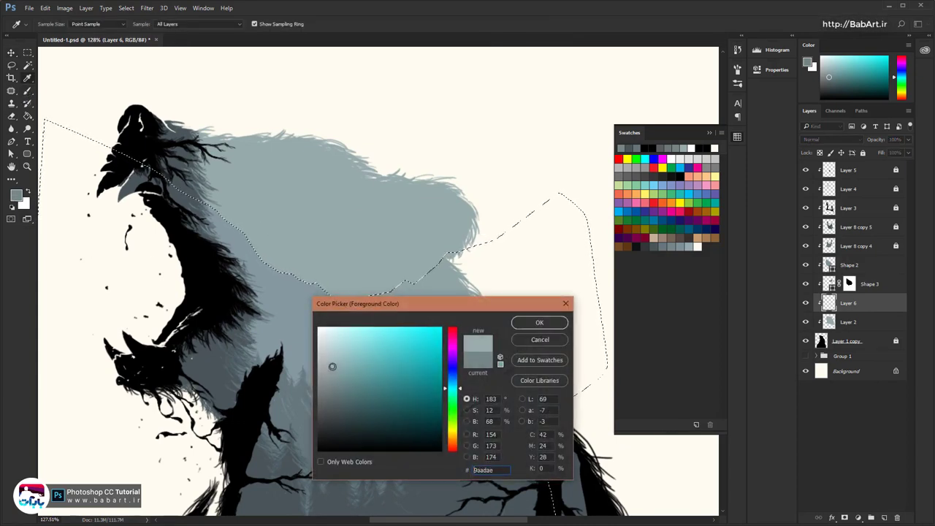
left_click_drag(333, 365, 329, 365)
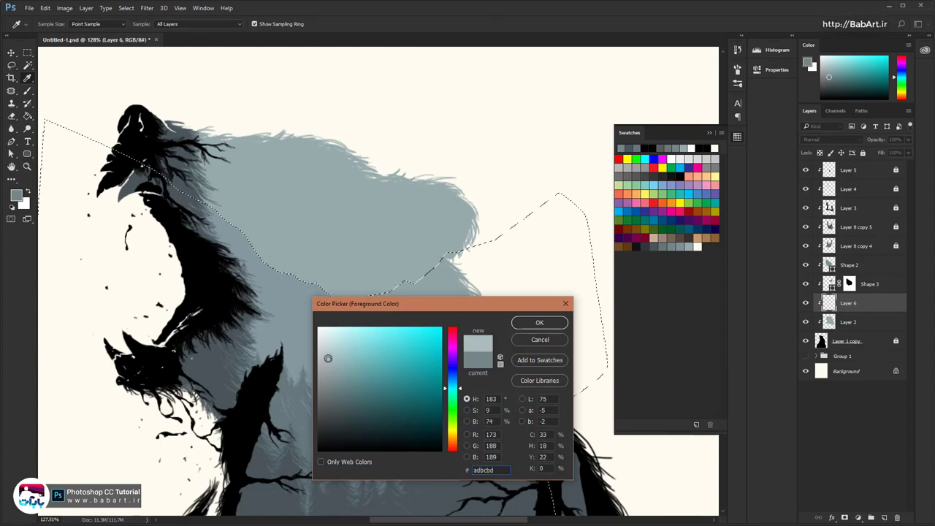
left_click(539, 322)
Invert the selection and paint a pale glow in the sky above the ridges with a soft 511 px brush
key("b")
right_click(318, 249)
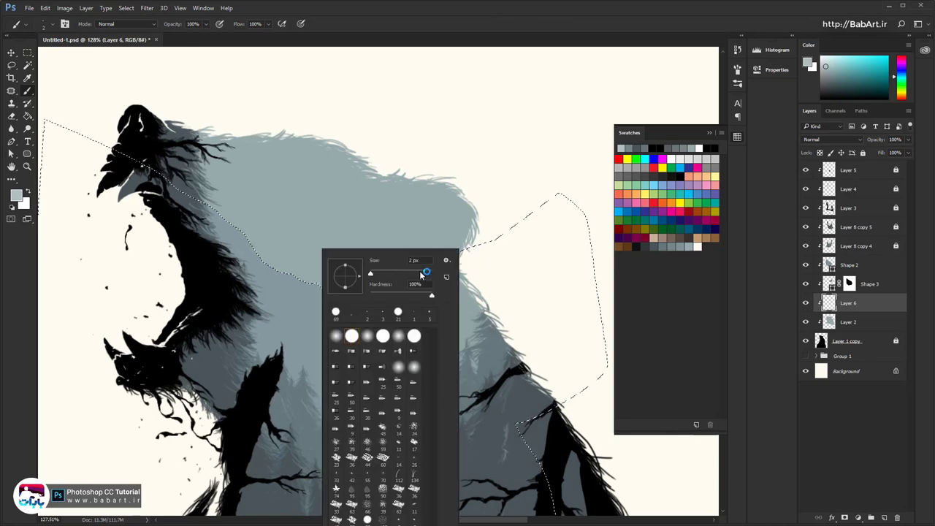
key("Return")
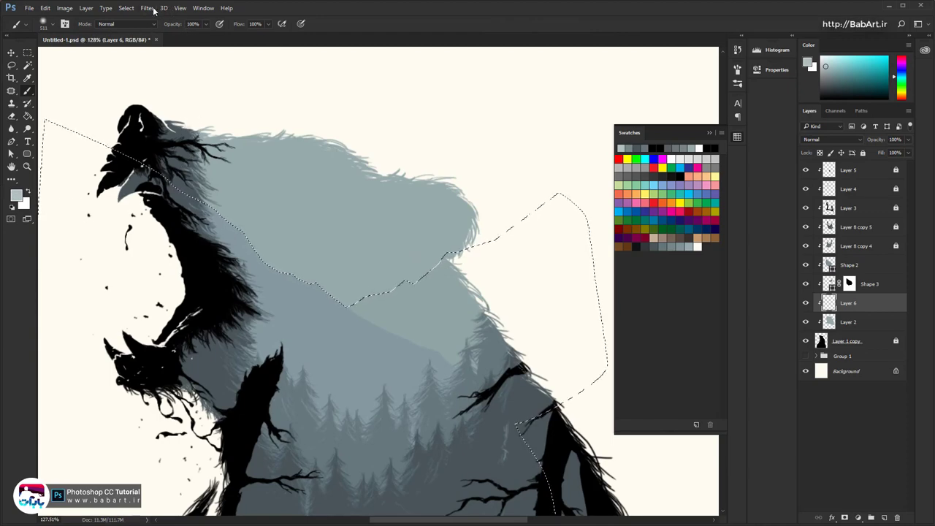
left_click(125, 8)
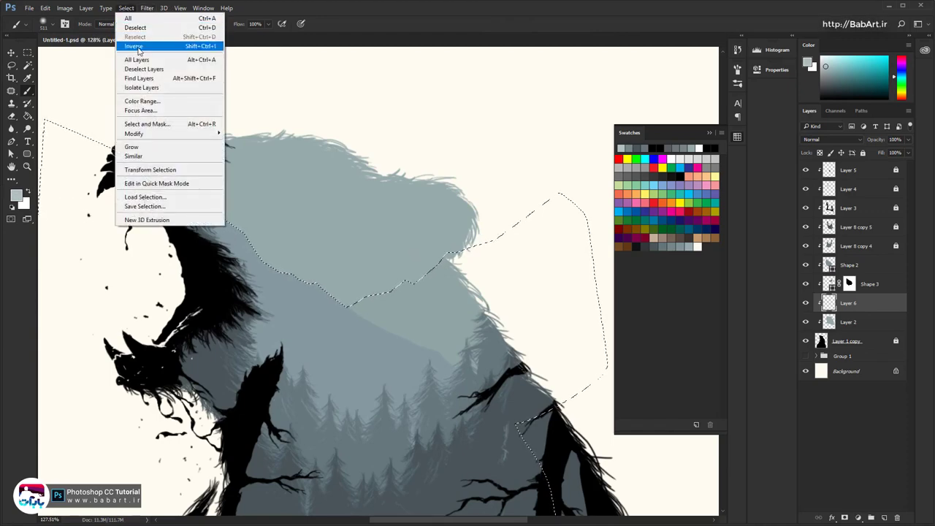
left_click(134, 46)
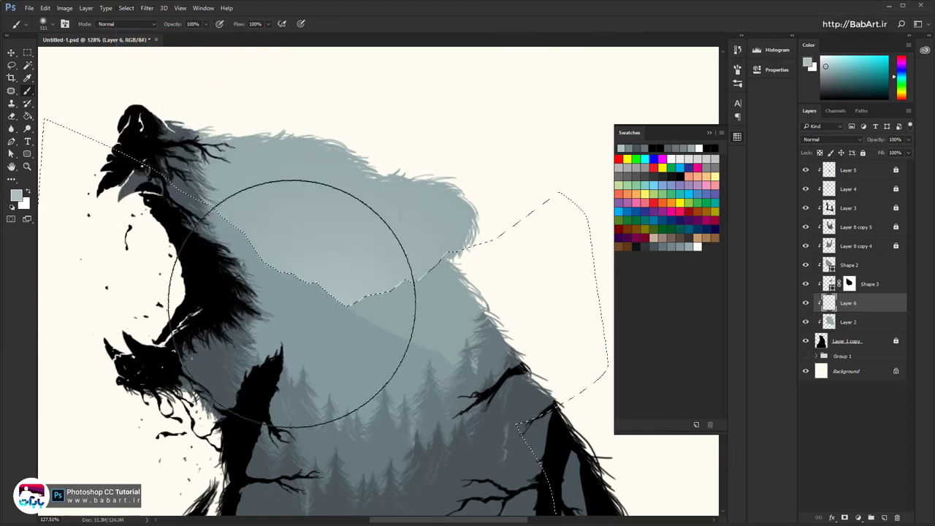
mouse_move(292, 303)
left_mouse_down()
mouse_move(316, 346)
mouse_move(334, 326)
mouse_move(327, 304)
mouse_move(338, 356)
left_mouse_up()
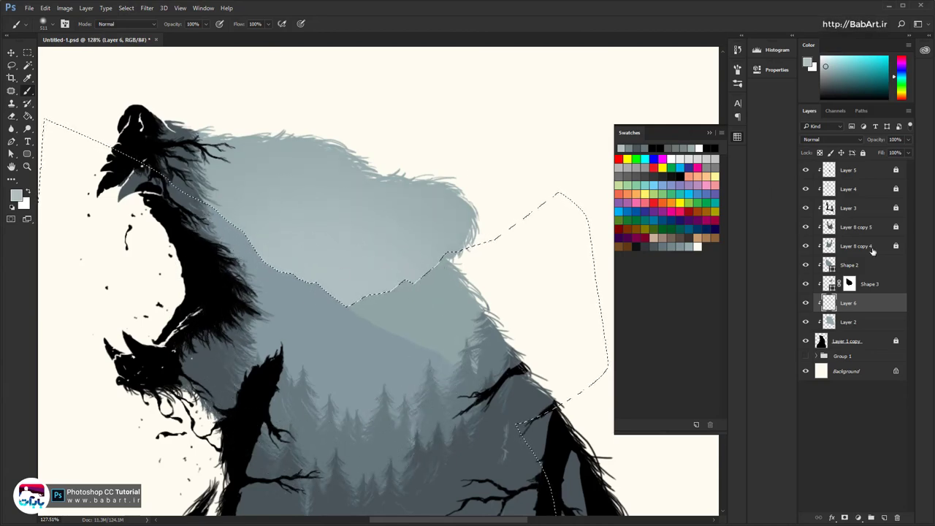
Deselect the area and lower the opacity of the glow layer, Layer 6, to 21%
left_click(127, 8)
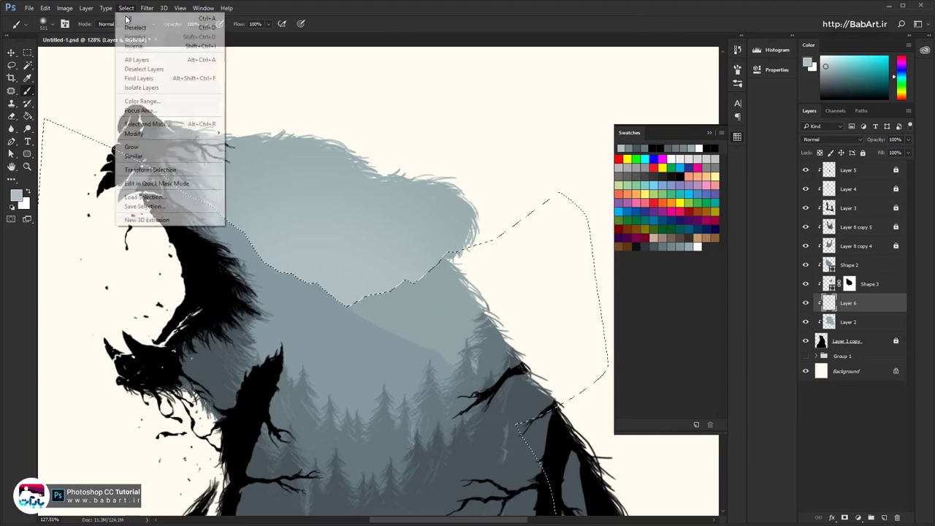
left_click(136, 27)
scroll(334, 271, "down", 3, "alt")
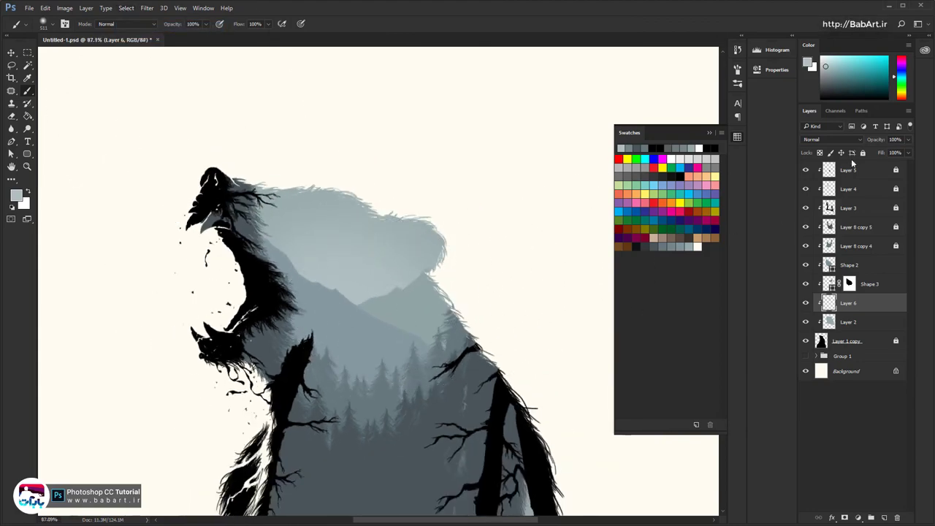
left_click_drag(877, 141, 841, 145)
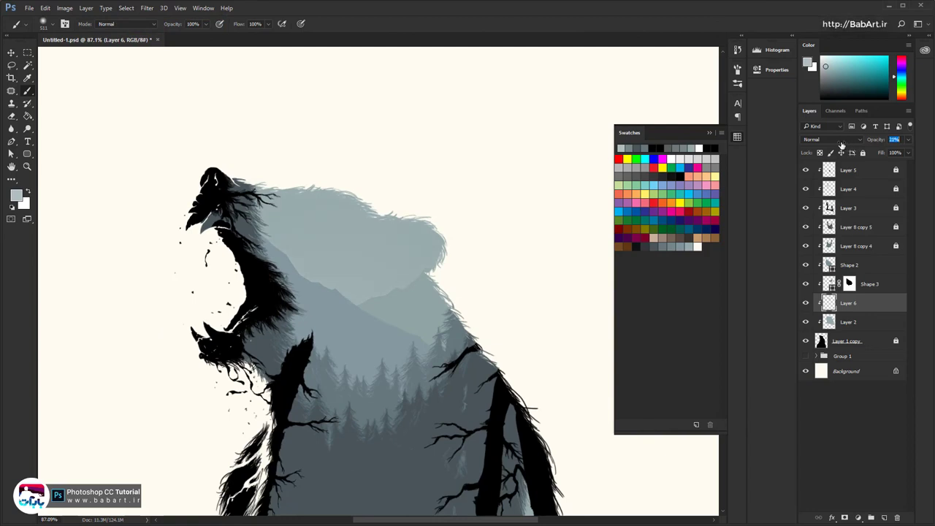
Compare the artwork with and without Layer 2, Shape 2, both Layer 8 copies and Layer 3 to examine each one's contribution
scroll(434, 230, "down", 2)
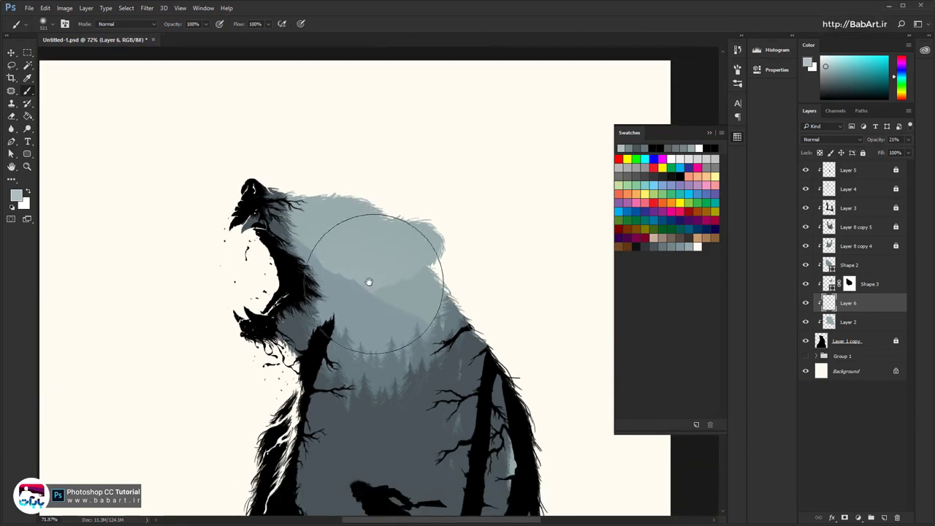
left_click_drag(369, 282, 271, 294)
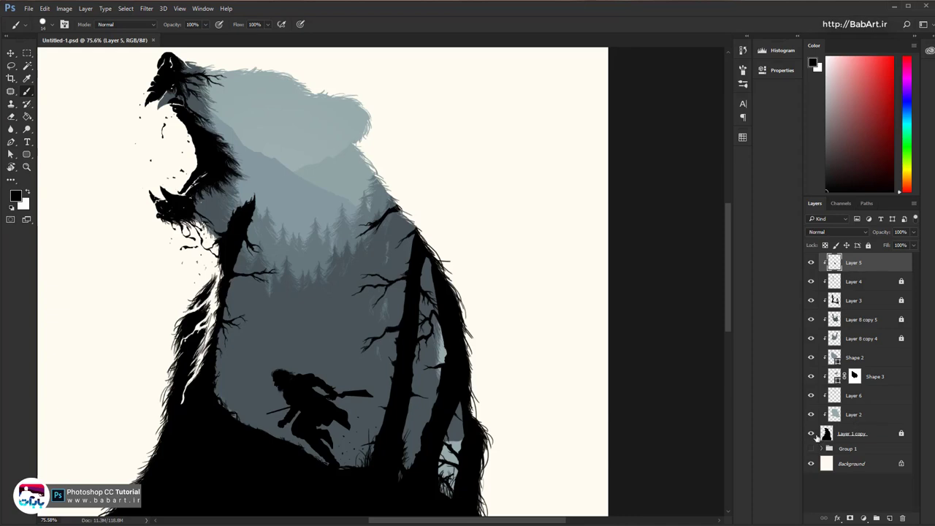
left_click(810, 414)
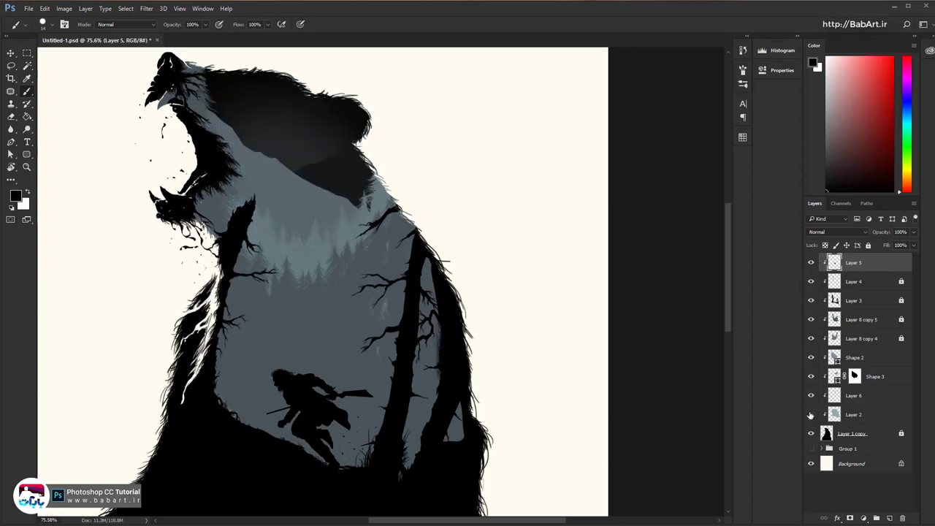
left_click(810, 414)
left_click(812, 357)
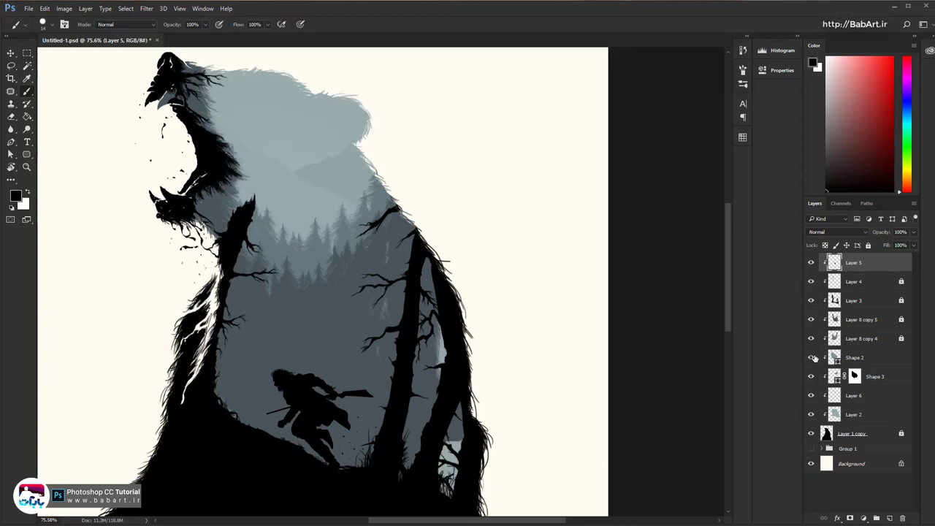
left_click(812, 338)
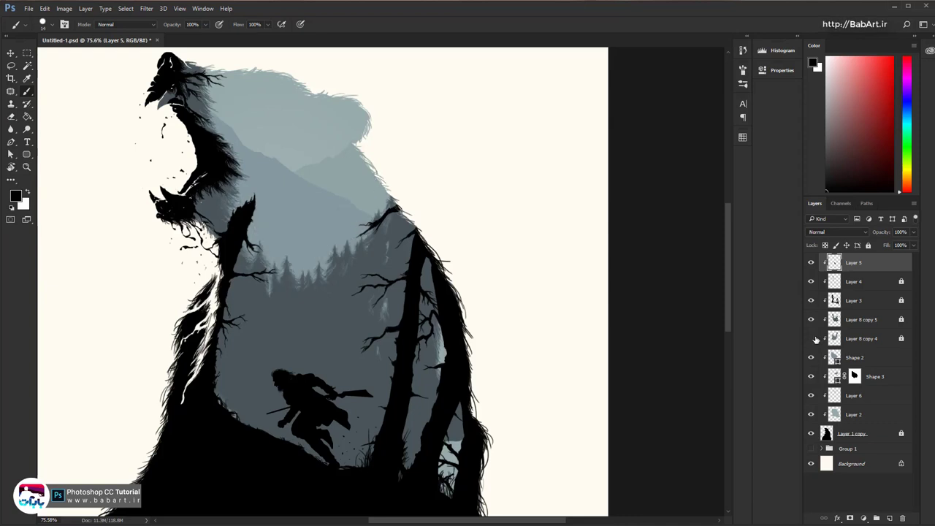
left_click(811, 338)
left_click(810, 321)
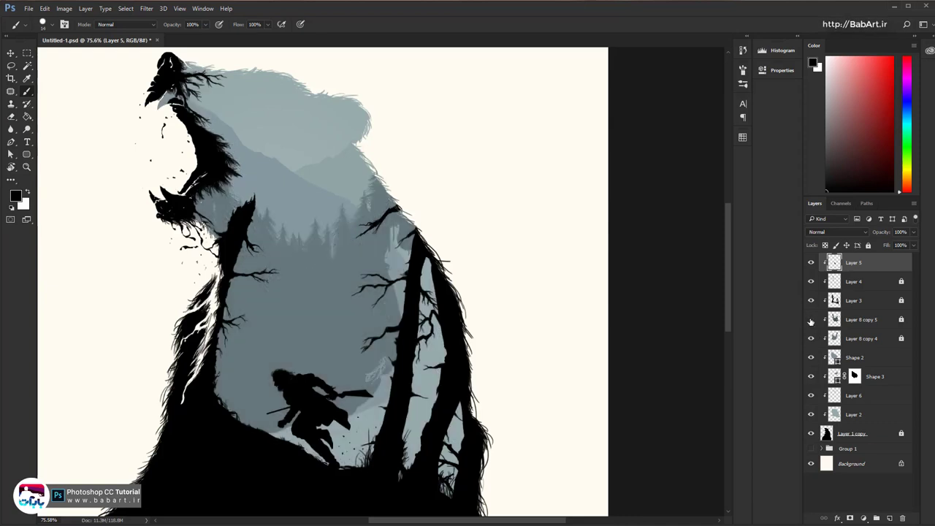
left_click(810, 321)
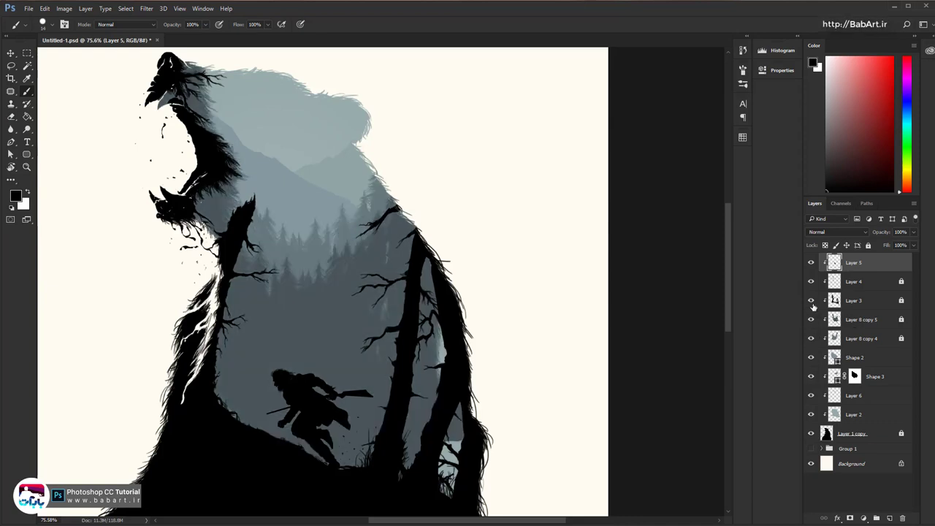
left_click(810, 300)
left_click(810, 300)
left_click(810, 319)
left_click(810, 319)
Create a new layer above Layer 8 copy 5 and lock Shape 2, Shape 3, Layer 6 and Layer 2
left_click(857, 321)
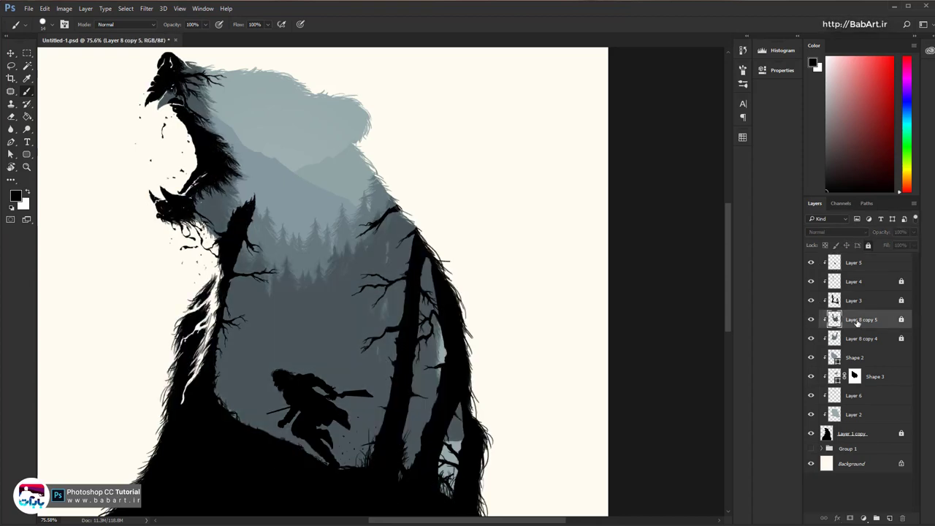
left_click(890, 518)
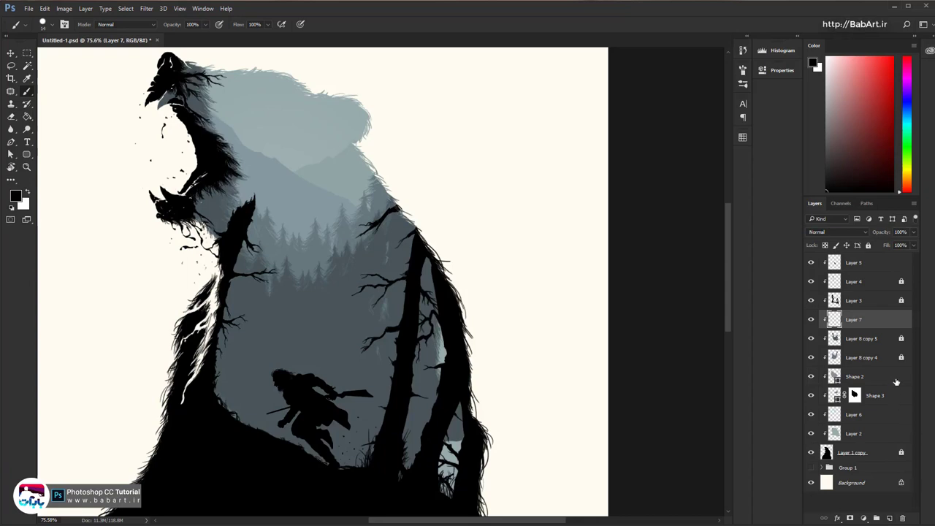
left_click(896, 382)
left_click(896, 439, "shift")
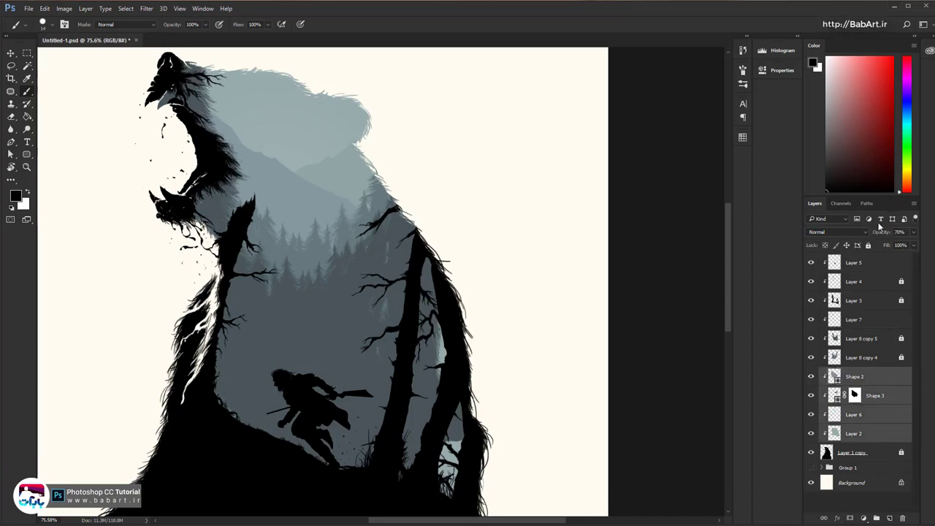
left_click(867, 249)
Check what Layer 5 contains, lock it, and make the empty Layer 7 active again
left_click(847, 266)
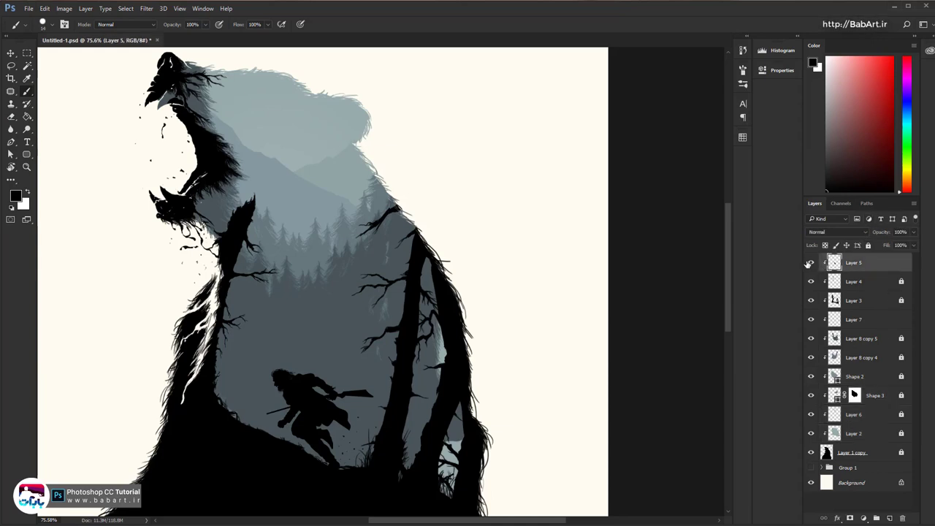
left_click(810, 262)
left_click(810, 262)
left_click(867, 245)
left_click(890, 318)
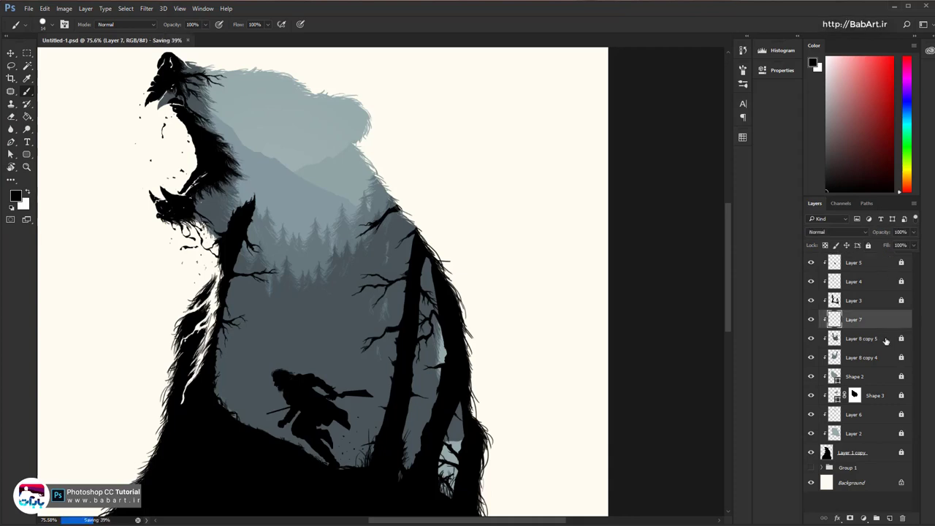
left_click(810, 320)
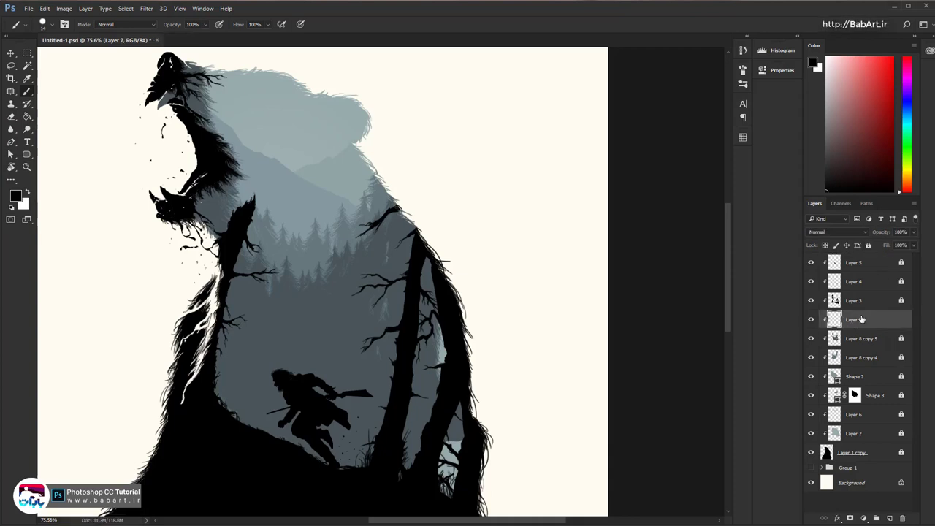
Set the foreground to a dark slate grey from the saved swatches
left_click(742, 137)
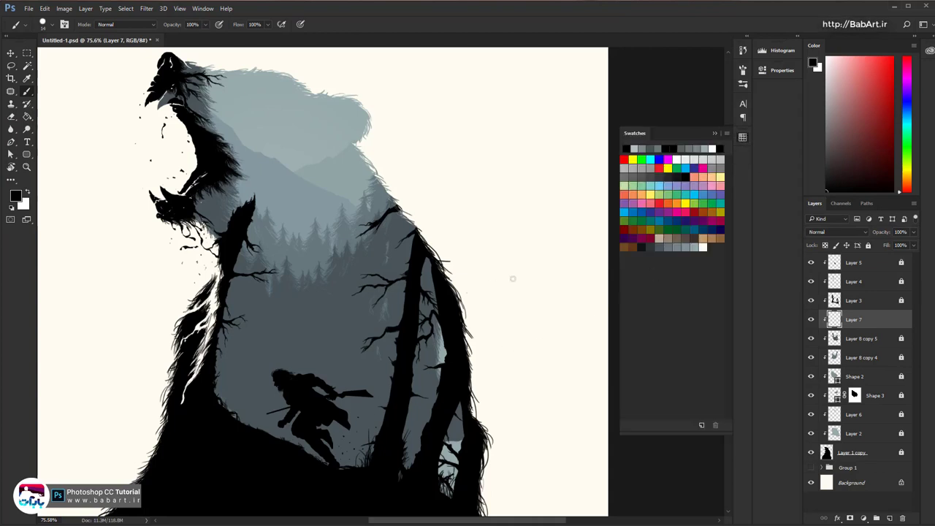
left_click(662, 242)
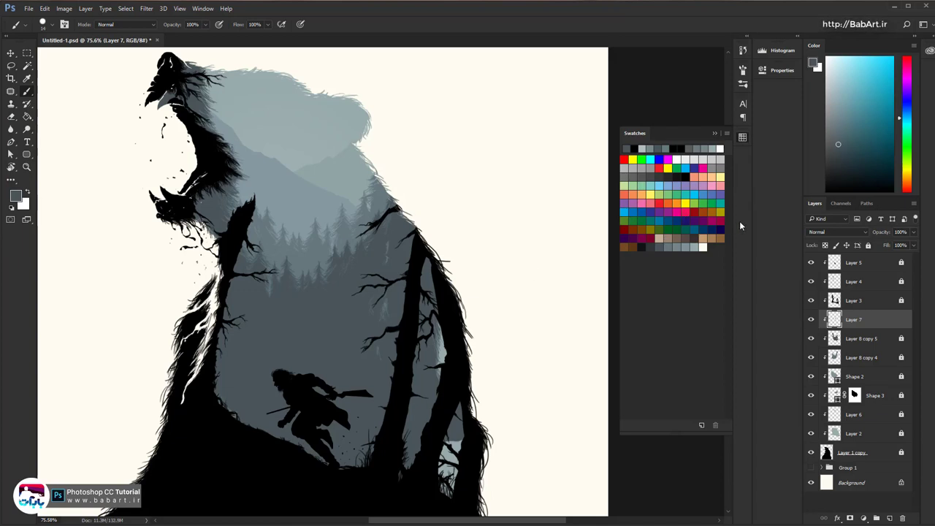
left_click(650, 248)
mouse_move(347, 338)
left_mouse_down()
mouse_move(334, 304)
mouse_move(287, 324)
left_mouse_up()
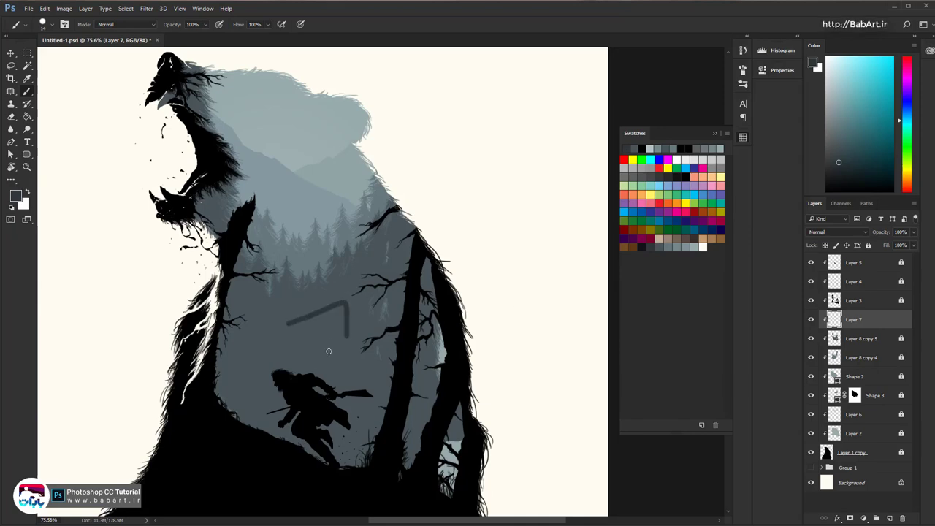
scroll(329, 314, "up", 2)
left_click_drag(382, 347, 331, 226)
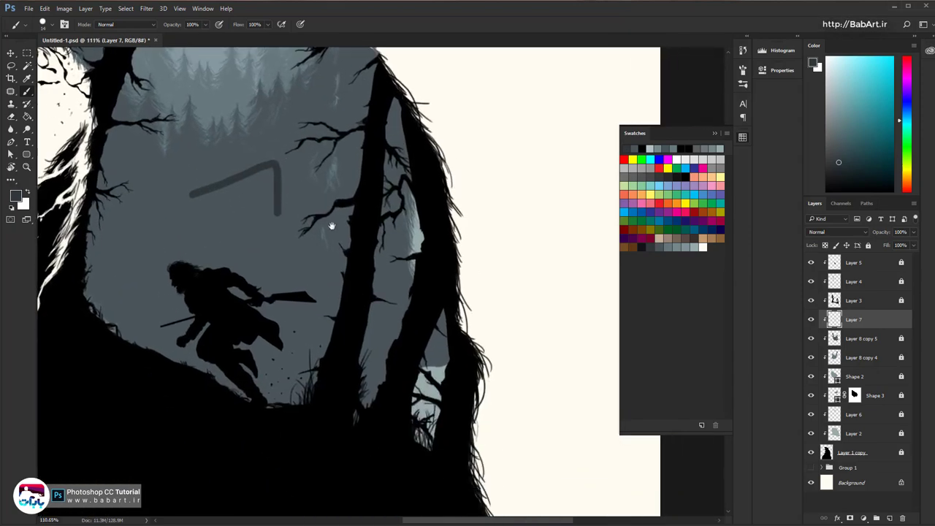
key("ctrl+z")
scroll(333, 242, "down", 1)
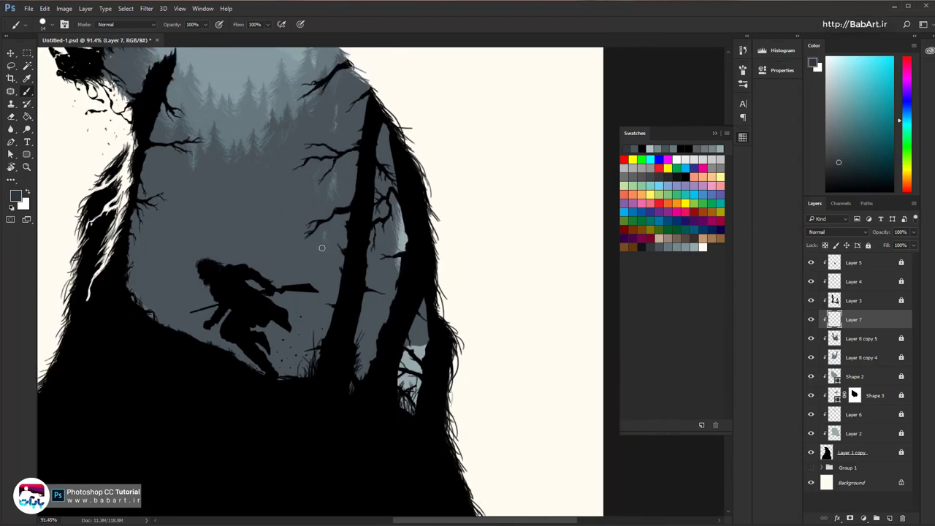
Choose the 5 px brush tip with 100% hardness
right_click(187, 174)
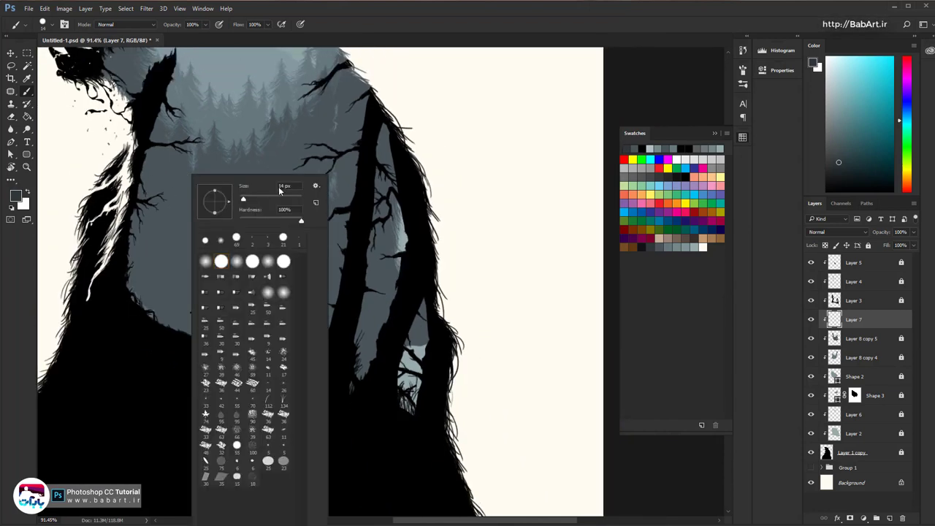
left_click(283, 447)
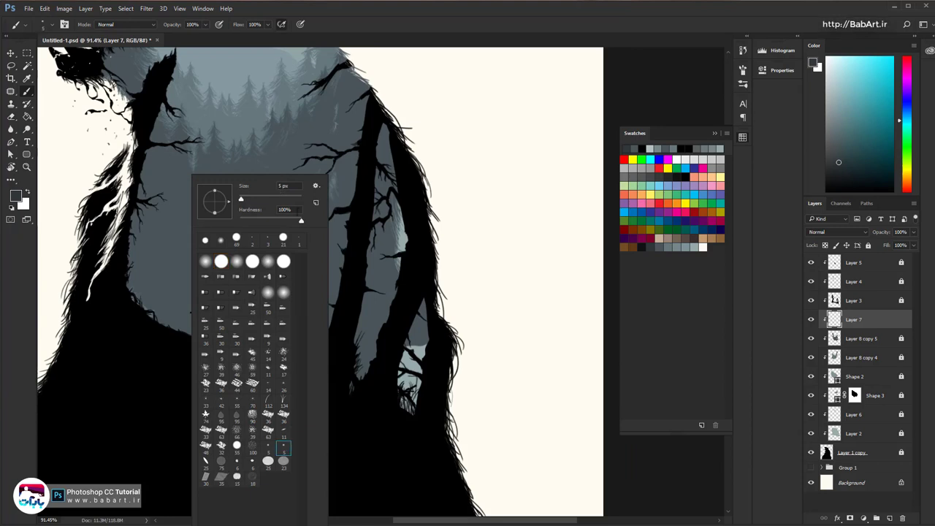
left_click(436, 15)
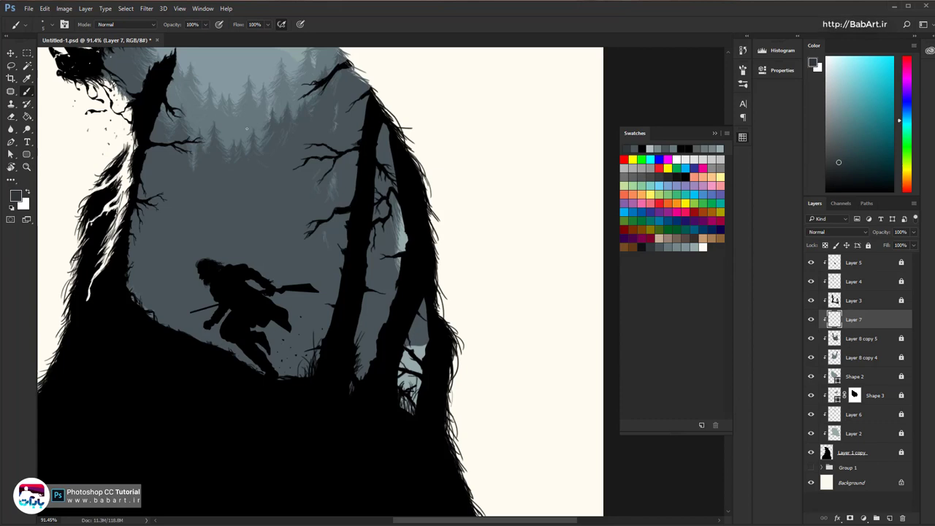
Paint dark slate over the pale gaps between the black trunks along the bear's back, using a larger brush
left_click_drag(321, 345, 190, 309)
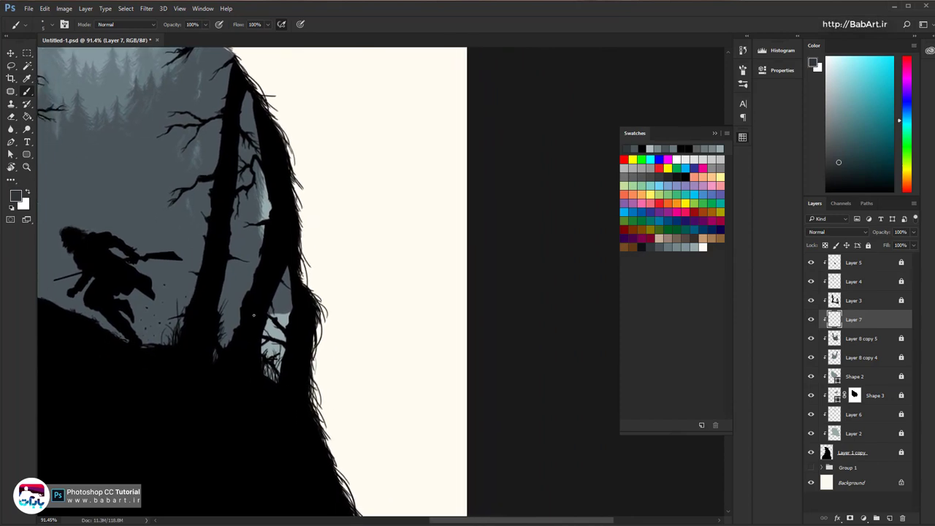
mouse_move(288, 307)
left_mouse_down()
mouse_move(279, 299)
mouse_move(273, 318)
left_mouse_up()
mouse_move(289, 326)
left_mouse_down()
mouse_move(282, 288)
mouse_move(264, 344)
mouse_move(270, 383)
mouse_move(280, 365)
mouse_move(284, 373)
mouse_move(288, 270)
mouse_move(269, 333)
left_mouse_up()
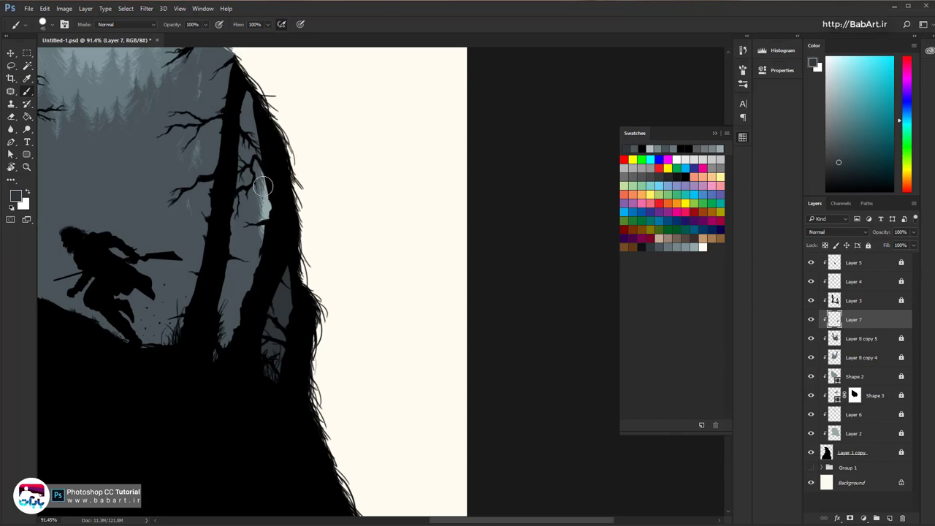
mouse_move(246, 302)
left_mouse_down()
mouse_move(290, 350)
mouse_move(311, 282)
mouse_move(320, 284)
left_mouse_up()
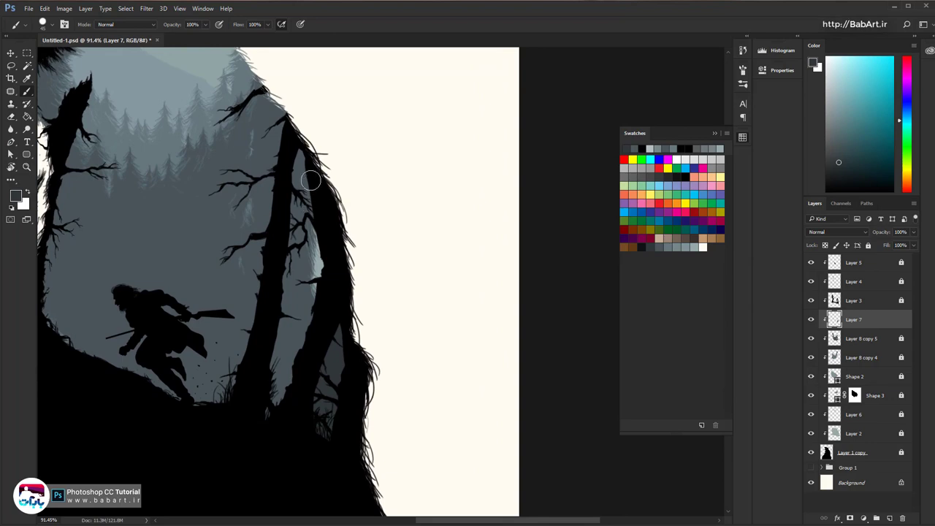
mouse_move(311, 180)
left_mouse_down()
mouse_move(311, 158)
mouse_move(316, 359)
left_mouse_up()
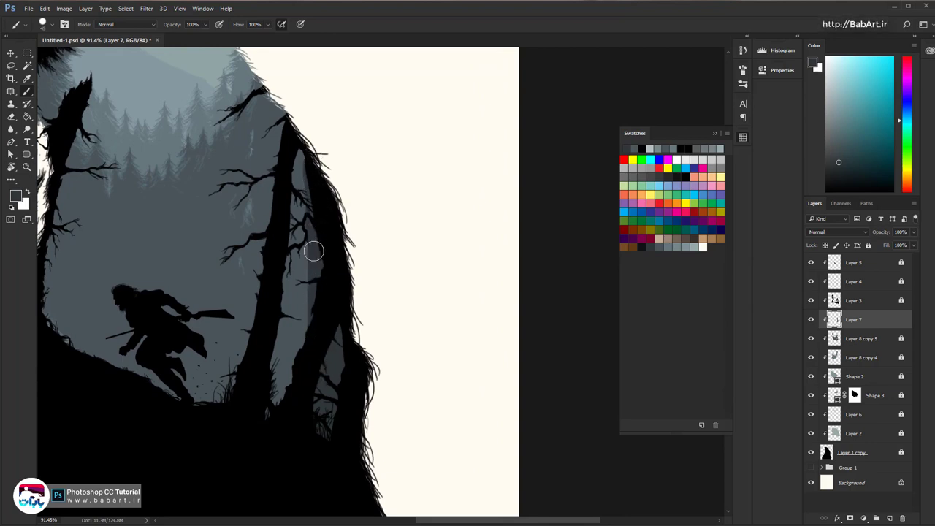
Paint slim background trunks behind the large black trunks along the bear's back with a smaller brush
key("bracketleft")
key("bracketleft")
key("bracketleft")
mouse_move(285, 352)
left_mouse_down()
mouse_move(284, 314)
mouse_move(287, 393)
mouse_move(286, 235)
left_mouse_up()
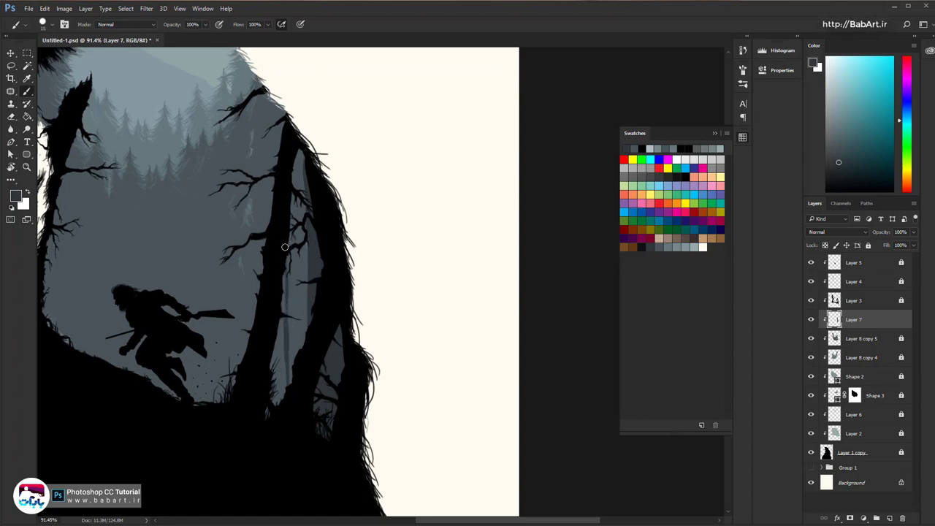
left_click_drag(279, 163, 270, 75)
mouse_move(273, 133)
left_mouse_down()
mouse_move(266, 80)
mouse_move(272, 187)
mouse_move(274, 107)
left_mouse_up()
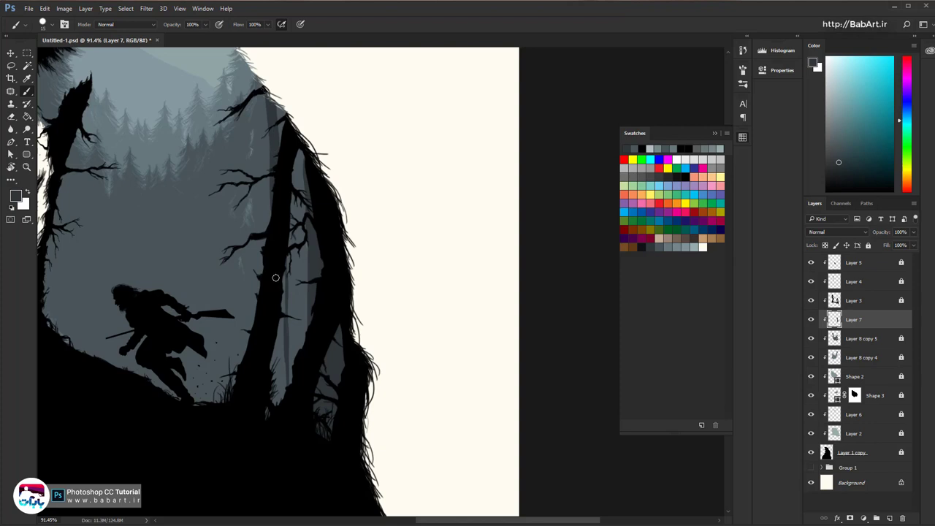
mouse_move(282, 279)
left_mouse_down()
mouse_move(282, 264)
mouse_move(285, 401)
left_mouse_up()
left_click_drag(292, 260, 290, 405)
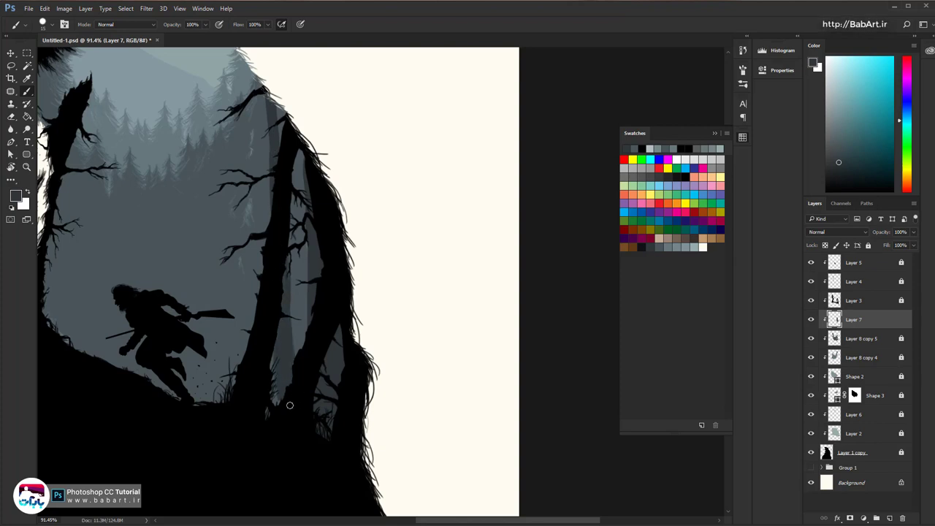
Paint a tall background trunk rising behind the hunter's blade and a fallen log crossing behind him
mouse_move(224, 408)
left_mouse_down()
mouse_move(208, 391)
mouse_move(196, 395)
mouse_move(202, 403)
mouse_move(235, 109)
mouse_move(198, 382)
mouse_move(213, 219)
mouse_move(236, 84)
mouse_move(228, 157)
left_mouse_up()
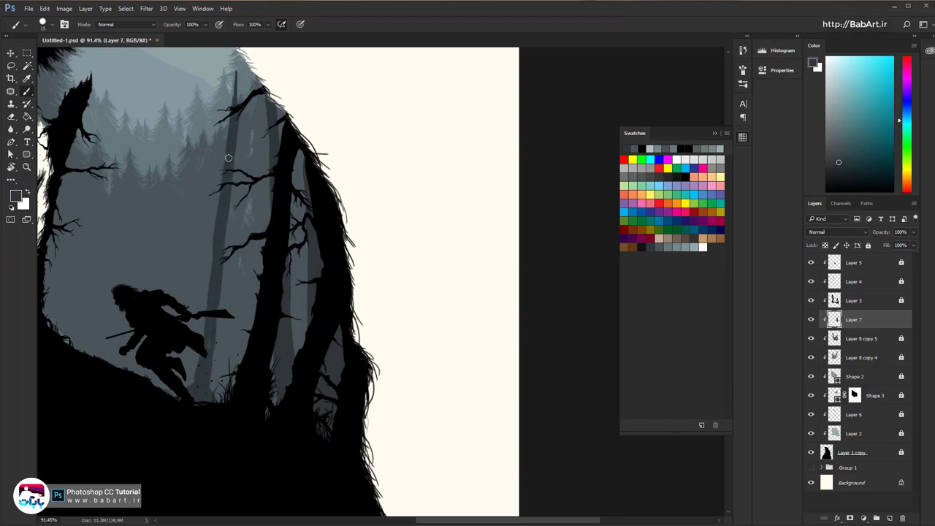
mouse_move(229, 111)
left_mouse_down()
mouse_move(239, 376)
mouse_move(238, 145)
mouse_move(246, 329)
mouse_move(236, 355)
mouse_move(248, 351)
mouse_move(241, 192)
mouse_move(216, 298)
mouse_move(212, 256)
left_mouse_up()
key("r")
mouse_move(255, 219)
left_mouse_down()
mouse_move(303, 319)
mouse_move(247, 430)
left_mouse_up()
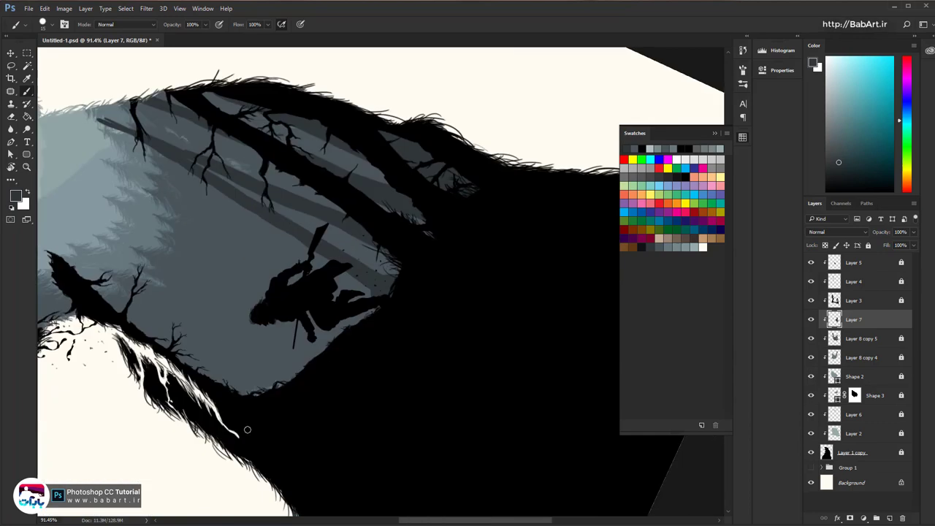
mouse_move(379, 158)
left_mouse_down()
mouse_move(314, 358)
mouse_move(325, 319)
mouse_move(292, 376)
mouse_move(356, 241)
left_mouse_up()
left_click_drag(357, 241, 331, 314)
Paint leaning background trunks beside the broken black tree near the bear's throat and touch up the slope beneath the hunter
key("r")
left_click_drag(294, 225, 376, 182)
key("space")
mouse_move(321, 201)
left_mouse_down()
mouse_move(300, 328)
mouse_move(306, 351)
left_mouse_up()
mouse_move(192, 292)
left_mouse_down()
mouse_move(246, 404)
mouse_move(230, 399)
mouse_move(191, 298)
mouse_move(219, 371)
left_mouse_up()
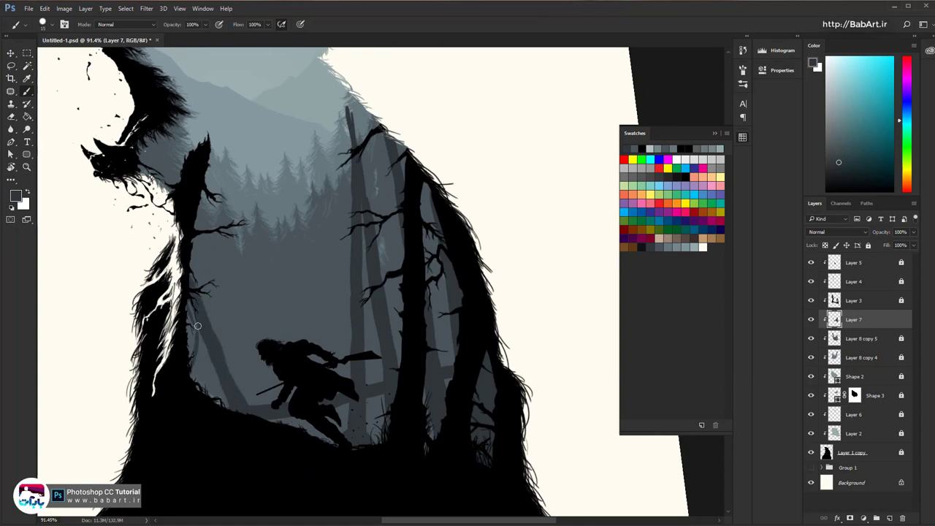
mouse_move(211, 259)
left_mouse_down()
mouse_move(241, 127)
mouse_move(195, 400)
mouse_move(217, 242)
left_mouse_up()
left_click_drag(201, 326, 192, 356)
left_click_drag(231, 400, 217, 320)
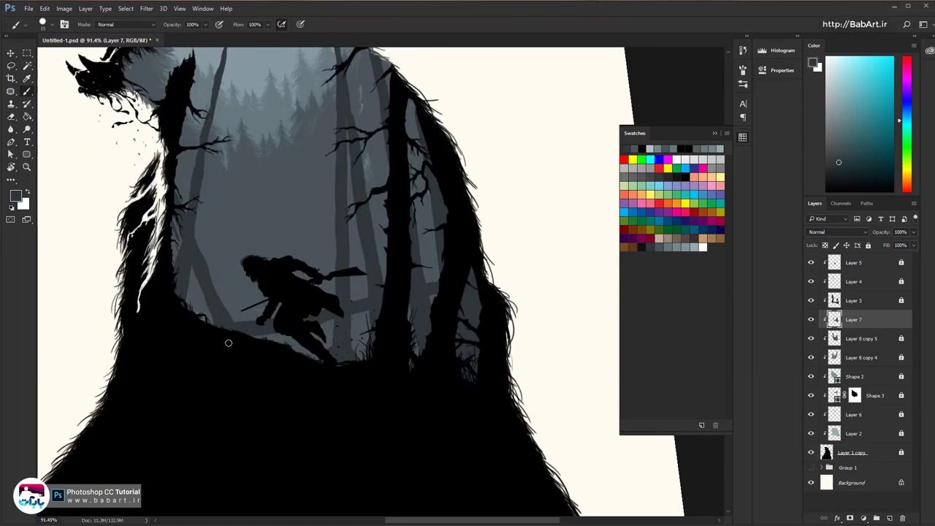
left_click_drag(311, 358, 264, 333)
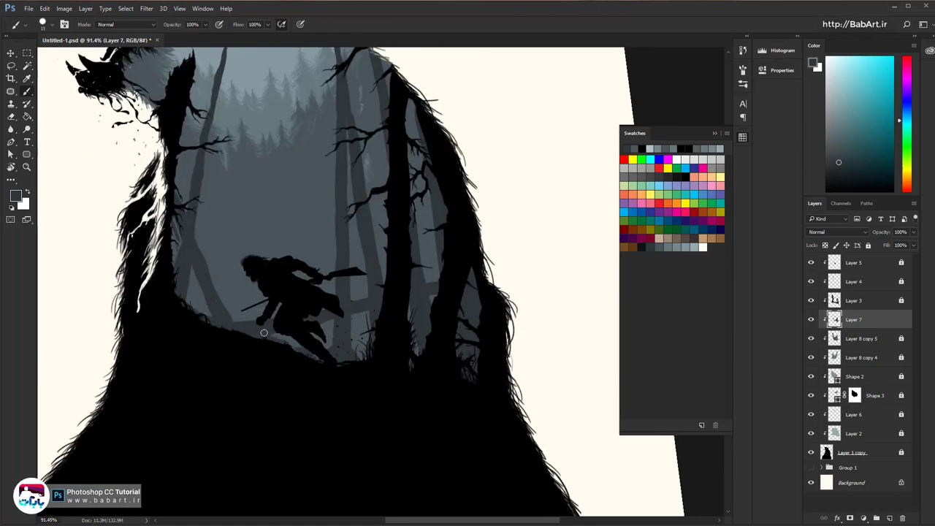
Erase the upper end of the tall background trunk down to the black branch on the bear's back
mouse_move(372, 208)
left_mouse_down()
mouse_move(171, 324)
mouse_move(167, 350)
left_mouse_up()
left_click_drag(208, 321, 299, 317)
key("e")
mouse_move(139, 73)
left_mouse_down()
mouse_move(174, 142)
mouse_move(183, 197)
left_mouse_up()
Paint a jagged, splintered broken top on the tall background trunk with a fine brush
key("b")
key("bracketleft")
key("bracketleft")
key("bracketleft")
key("bracketleft")
key("bracketleft")
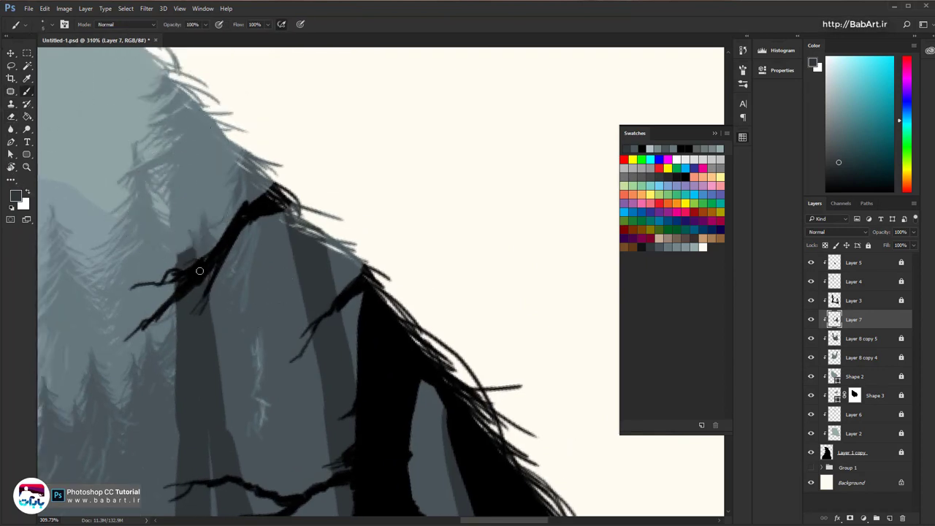
left_click_drag(188, 257, 190, 170)
left_click(190, 195)
left_click_drag(196, 223, 198, 257)
left_click_drag(187, 248, 163, 121)
left_click_drag(163, 120, 170, 271)
mouse_move(174, 183)
left_mouse_down()
mouse_move(185, 251)
mouse_move(179, 223)
left_mouse_up()
key("bracketright")
left_click_drag(175, 188, 165, 130)
left_click_drag(165, 130, 172, 249)
left_click_drag(183, 204, 175, 267)
left_click_drag(162, 170, 169, 231)
mouse_move(158, 194)
left_mouse_down()
mouse_move(172, 224)
mouse_move(164, 226)
mouse_move(162, 210)
mouse_move(180, 278)
mouse_move(196, 217)
mouse_move(174, 241)
mouse_move(175, 290)
mouse_move(162, 281)
mouse_move(171, 280)
mouse_move(178, 326)
left_mouse_up()
Paint a side branch ending in forked twigs on the outer edge of the tall background trunk
left_click_drag(187, 383, 208, 302)
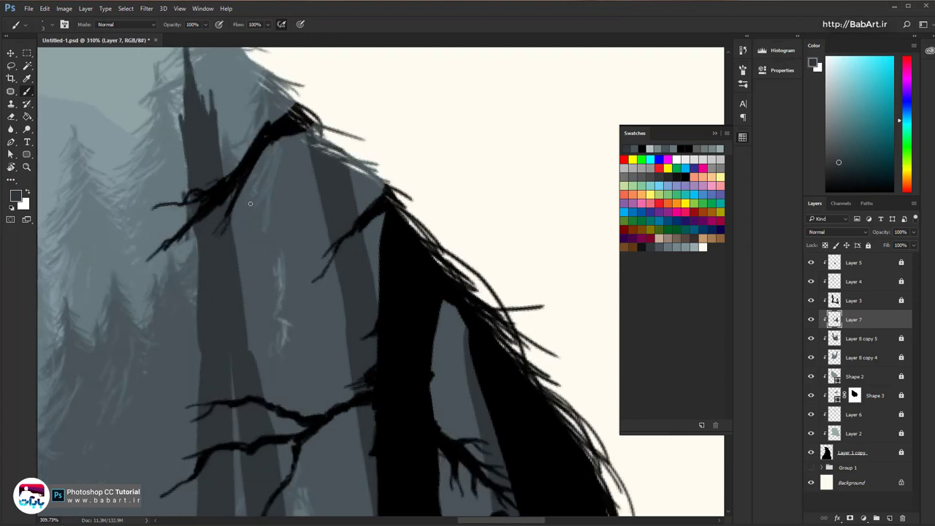
mouse_move(192, 217)
left_mouse_down()
mouse_move(163, 349)
mouse_move(200, 327)
mouse_move(159, 337)
mouse_move(174, 344)
mouse_move(201, 320)
mouse_move(210, 261)
mouse_move(172, 307)
mouse_move(198, 353)
mouse_move(198, 212)
left_mouse_up()
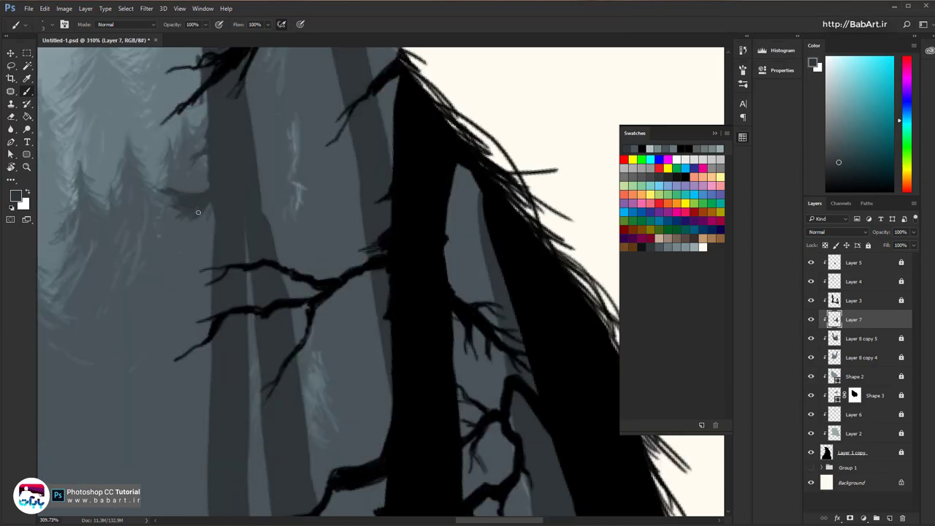
left_click_drag(230, 358, 264, 257)
left_click_drag(279, 273, 193, 272)
left_click_drag(241, 177, 306, 433)
mouse_move(329, 426)
left_mouse_down()
mouse_move(273, 190)
mouse_move(301, 199)
mouse_move(318, 292)
left_mouse_up()
scroll(300, 199, "up", 3)
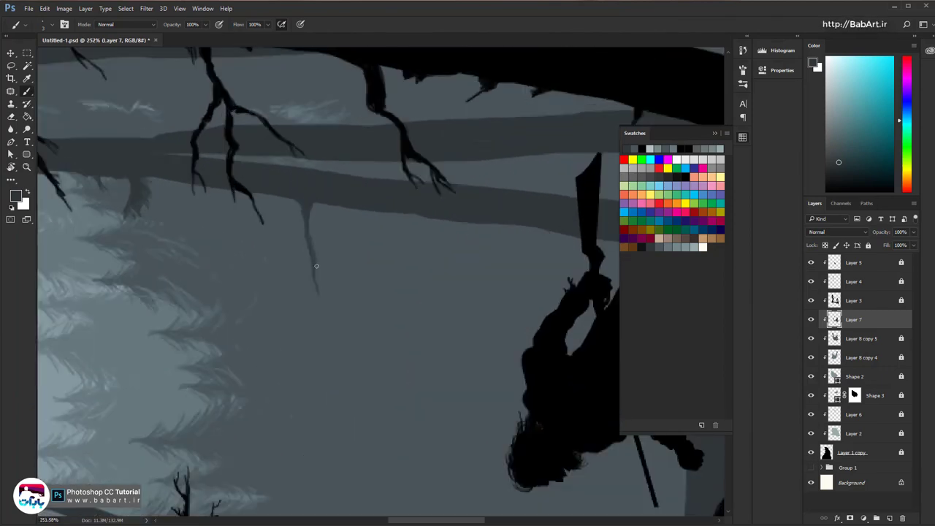
left_click_drag(333, 226, 318, 194)
mouse_move(301, 238)
left_mouse_down()
mouse_move(319, 261)
mouse_move(338, 231)
mouse_move(325, 272)
mouse_move(334, 296)
left_mouse_up()
left_click_drag(325, 260, 323, 286)
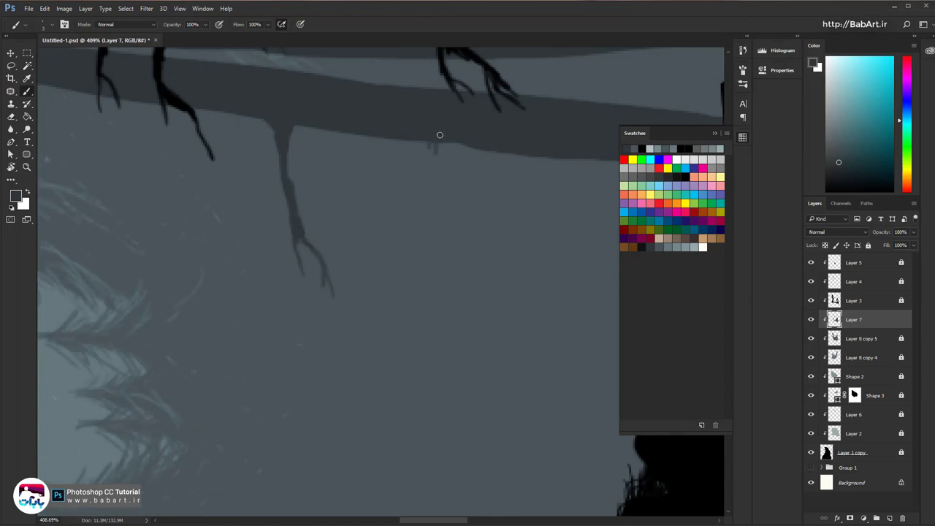
Add a short second branch lower on the background trunk and roughen the bark edge between the two branches
left_click_drag(431, 143, 440, 216)
left_click_drag(331, 195, 249, 289)
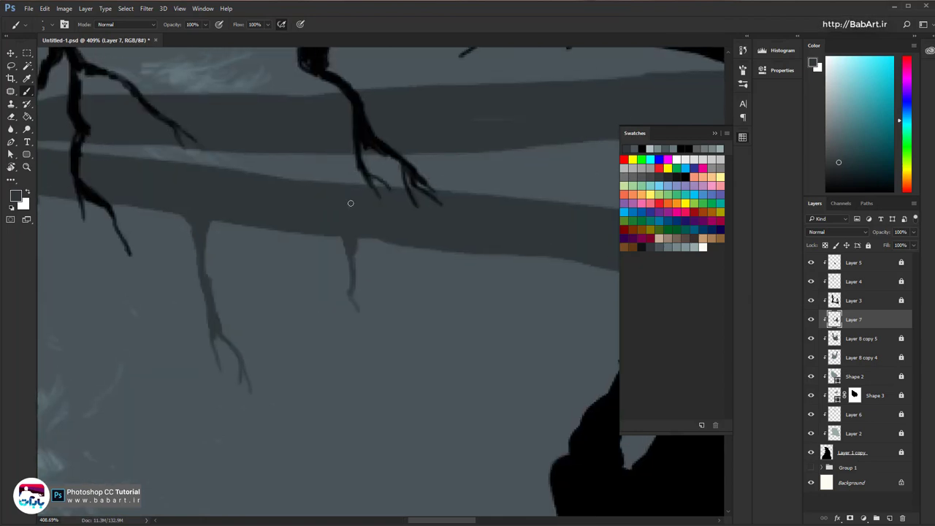
mouse_move(328, 228)
left_mouse_down()
mouse_move(345, 240)
mouse_move(298, 236)
mouse_move(340, 240)
left_mouse_up()
left_click_drag(272, 232, 247, 222)
left_click_drag(227, 270, 317, 271)
left_click_drag(283, 220, 94, 194)
Paint a third thin branch with a small knot on the same trunk, just above the hunter's blade
mouse_move(332, 218)
left_mouse_down()
mouse_move(98, 204)
mouse_move(47, 155)
left_mouse_up()
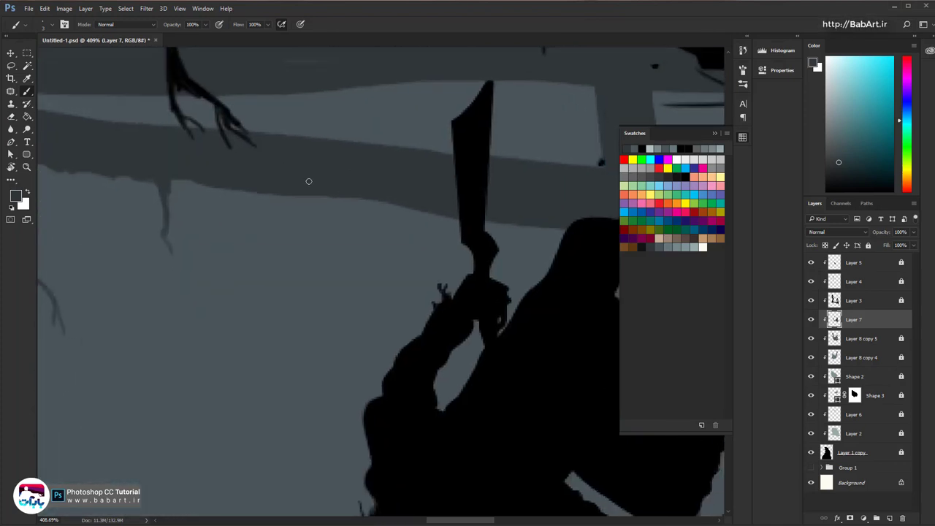
mouse_move(290, 198)
left_mouse_down()
mouse_move(293, 311)
mouse_move(290, 206)
mouse_move(298, 252)
left_mouse_up()
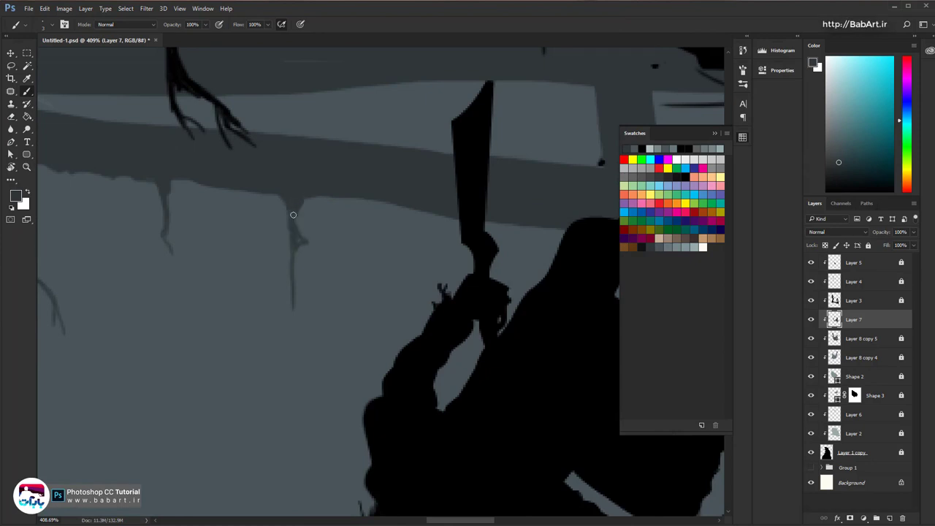
left_click_drag(293, 215, 296, 333)
left_click_drag(298, 260, 298, 271)
left_click_drag(323, 212, 160, 242)
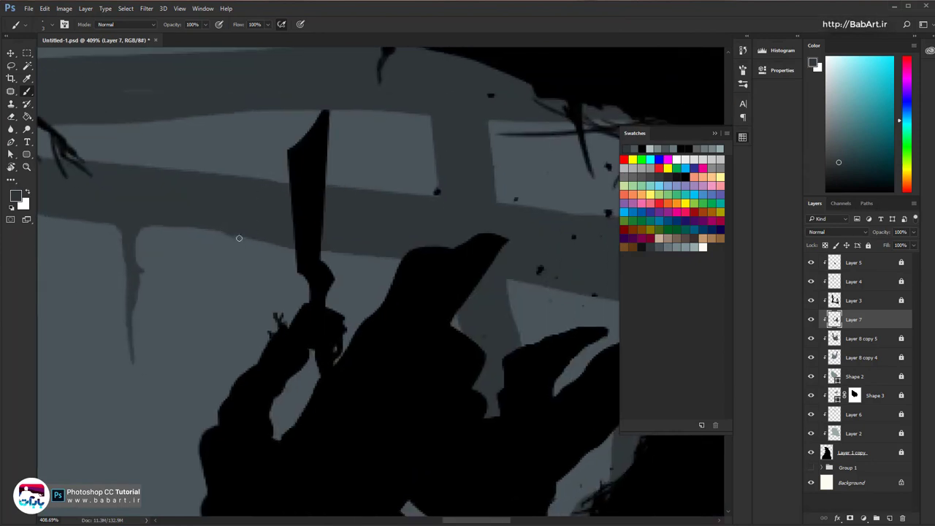
Roughen the bark edges of the tall background trunk beside the hunter's blade and add small forked twigs near the blade's tip
mouse_move(239, 238)
left_mouse_down()
mouse_move(282, 247)
mouse_move(249, 242)
left_mouse_up()
left_click_drag(196, 232, 210, 227)
left_click_drag(376, 138, 300, 76)
mouse_move(279, 155)
left_mouse_down()
mouse_move(293, 239)
mouse_move(286, 172)
left_mouse_up()
left_click_drag(291, 203, 318, 142)
left_click_drag(306, 171, 291, 182)
mouse_move(286, 196)
left_mouse_down()
mouse_move(273, 209)
mouse_move(283, 201)
left_mouse_up()
Continue the uneven bark up the tall background trunk above the blade and paint a small crooked twig on its inner edge
left_click_drag(293, 201, 339, 214)
mouse_move(198, 219)
left_mouse_down()
mouse_move(311, 223)
mouse_move(245, 182)
left_mouse_up()
mouse_move(245, 182)
left_mouse_down()
mouse_move(231, 197)
mouse_move(253, 194)
left_mouse_up()
mouse_move(221, 193)
left_mouse_down()
mouse_move(192, 188)
mouse_move(171, 159)
left_mouse_up()
mouse_move(180, 182)
left_mouse_down()
mouse_move(192, 192)
mouse_move(166, 149)
left_mouse_up()
left_click_drag(177, 186, 172, 190)
mouse_move(296, 256)
left_mouse_down()
mouse_move(285, 229)
mouse_move(490, 300)
mouse_move(425, 185)
left_mouse_up()
Paint a thin forked branch on the inner edge of the tall background trunk, where it meets the leaning trunk
key("r")
left_click_drag(395, 139, 305, 255)
left_click_drag(314, 175, 238, 265)
left_click_drag(261, 133, 251, 235)
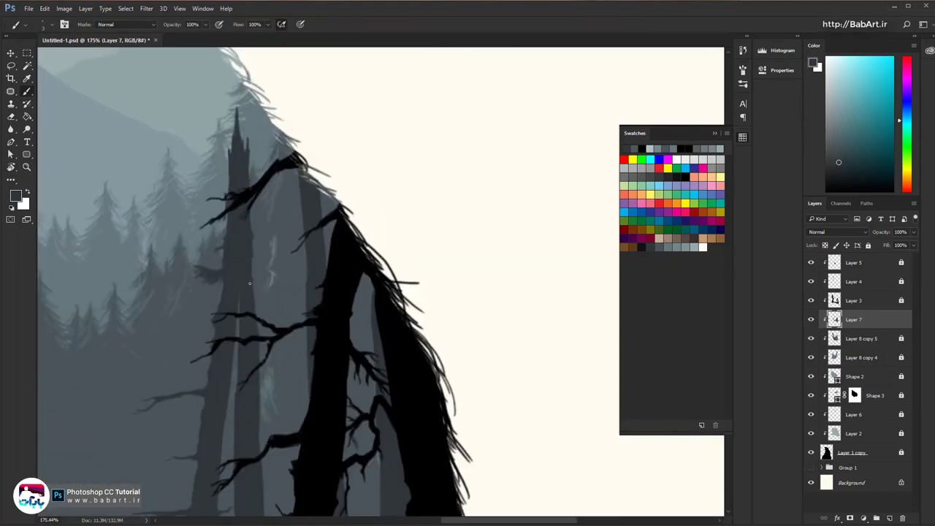
key("r")
left_click_drag(296, 209, 219, 274)
left_click_drag(219, 274, 252, 272, "ctrl")
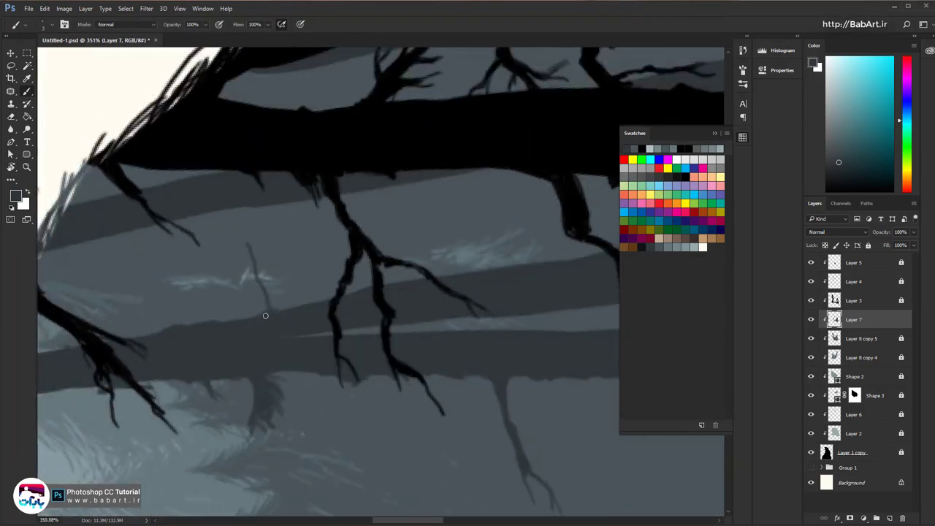
left_click_drag(275, 308, 246, 222)
left_click_drag(253, 252, 271, 308)
mouse_move(255, 254)
left_mouse_down()
mouse_move(241, 234)
mouse_move(225, 233)
left_mouse_up()
mouse_move(264, 286)
left_mouse_down()
mouse_move(234, 257)
mouse_move(243, 273)
left_mouse_up()
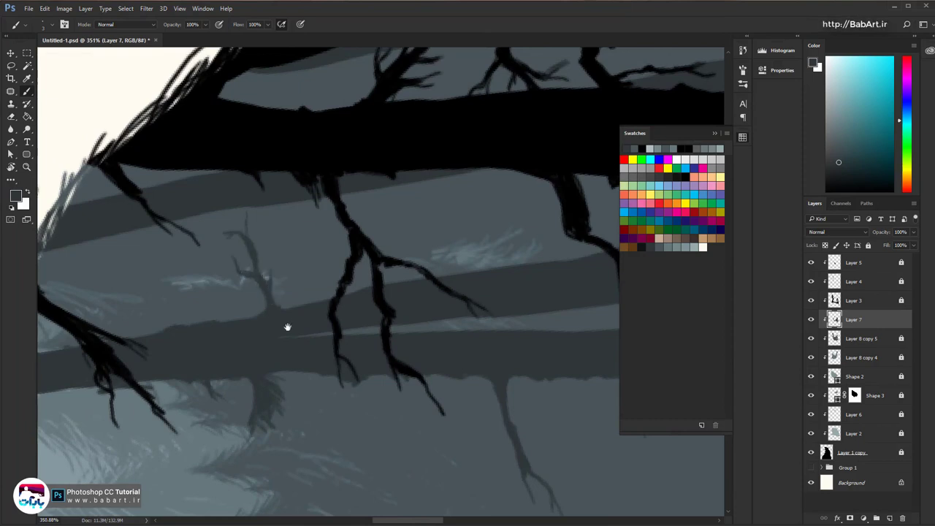
Paint several short, thin branches along the leaning background trunk, on the edge facing the black foreground trunk
left_click_drag(288, 328, 191, 317)
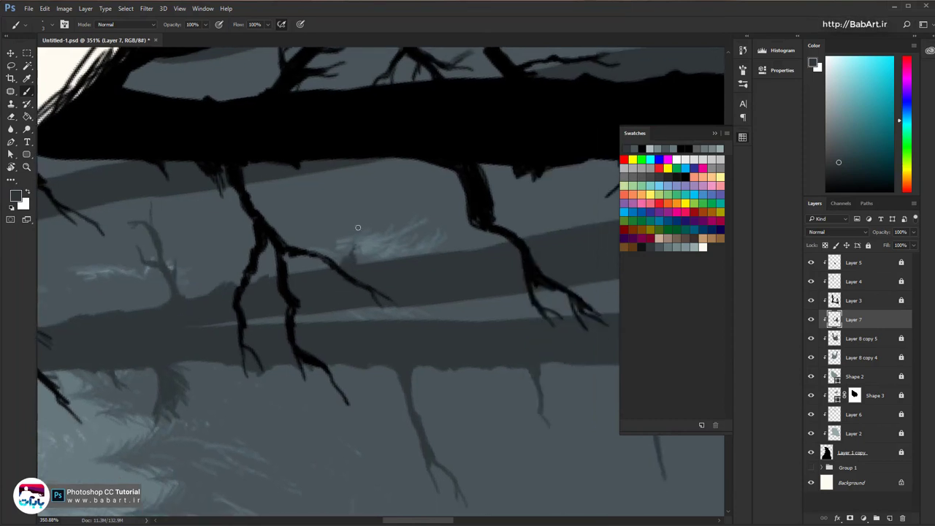
left_click_drag(346, 261, 194, 295)
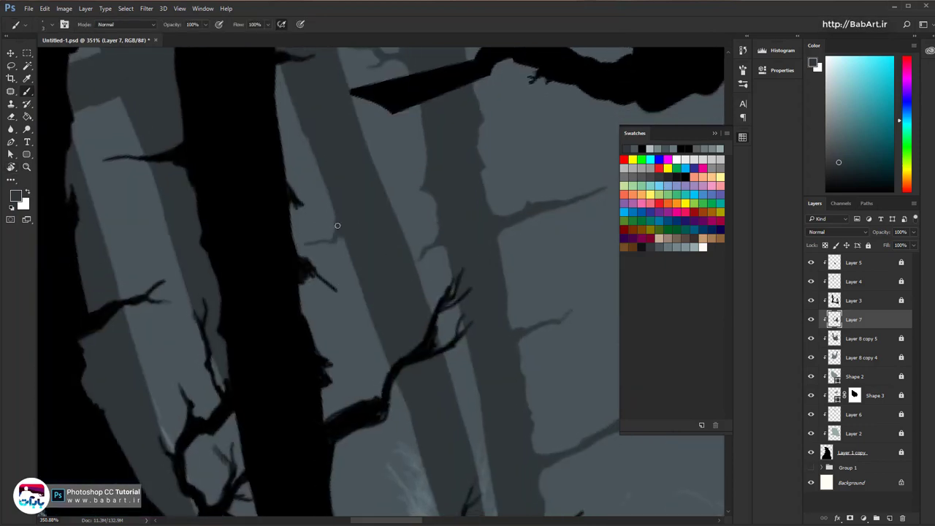
left_click_drag(337, 226, 298, 241)
mouse_move(352, 261)
left_mouse_down()
mouse_move(374, 323)
mouse_move(344, 378)
left_mouse_up()
mouse_move(383, 351)
left_mouse_down()
mouse_move(353, 365)
mouse_move(335, 395)
left_mouse_up()
Roughen the bark edges along the narrow gap between the tall trunk and the leaning background trunk
key("r")
mouse_move(322, 301)
left_mouse_down()
mouse_move(498, 235)
mouse_move(501, 267)
left_mouse_up()
left_click_drag(448, 326, 322, 426)
left_click_drag(222, 184, 273, 229)
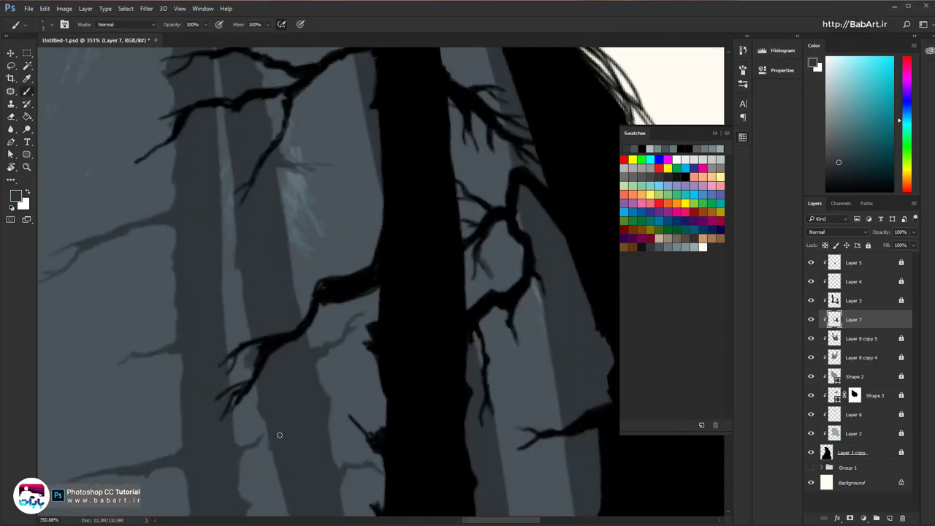
left_click_drag(260, 255, 271, 265)
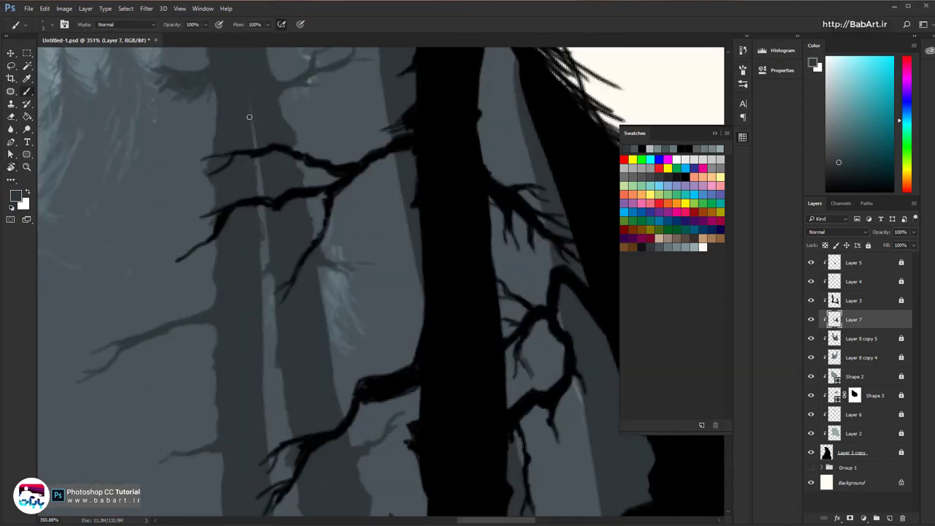
left_click_drag(282, 303, 252, 219)
mouse_move(257, 290)
left_mouse_down()
mouse_move(273, 298)
mouse_move(257, 314)
mouse_move(277, 314)
mouse_move(279, 242)
left_mouse_up()
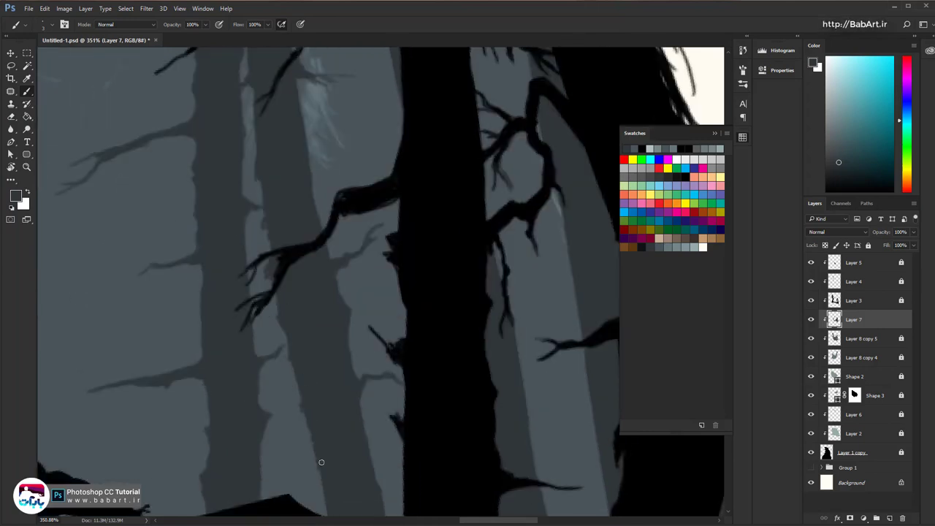
Roughen the lower bark edges of the leaning background trunk around the tip of the hunter's blade
left_click_drag(318, 457, 294, 283)
left_click(323, 445)
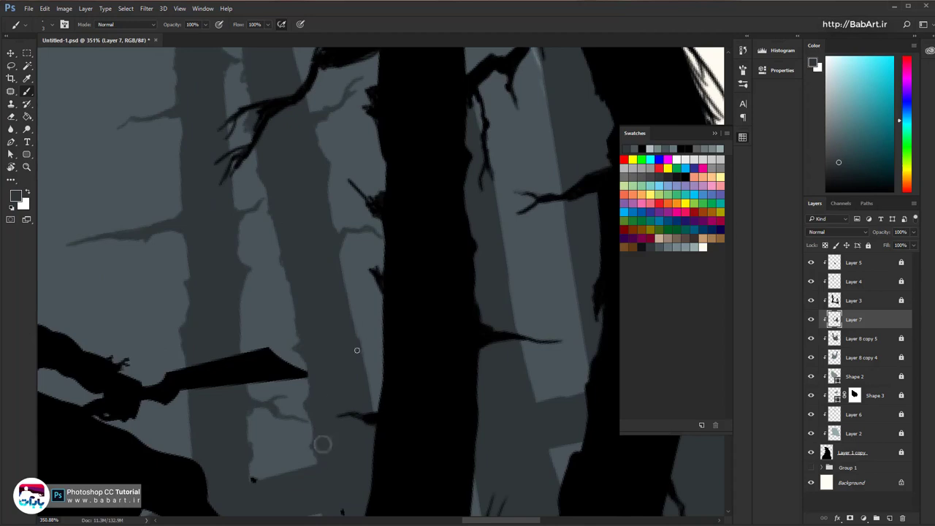
mouse_move(359, 342)
left_mouse_down()
mouse_move(340, 276)
mouse_move(369, 390)
left_mouse_up()
Roughen the upper edge of the leaning background trunk and paint a longer thin branch above the large black branch
left_click_drag(322, 262, 280, 368)
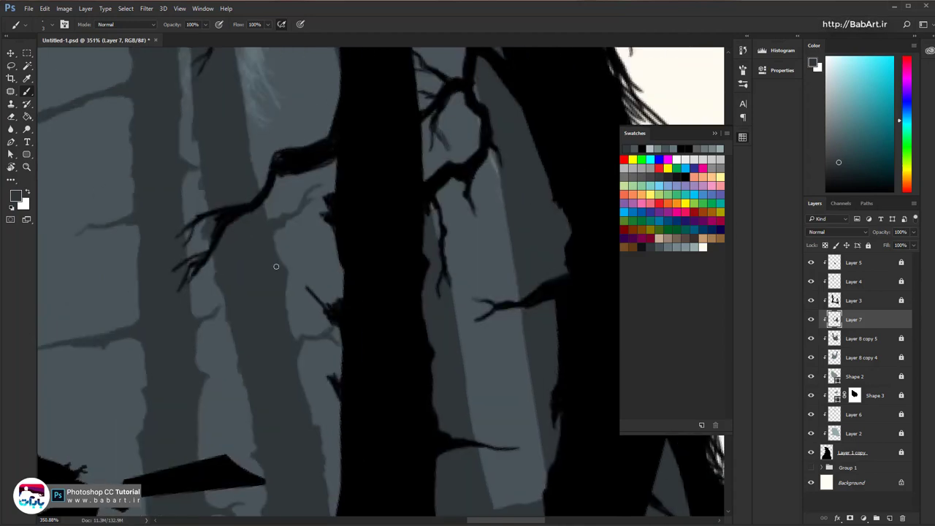
mouse_move(241, 198)
left_mouse_down()
mouse_move(177, 314)
mouse_move(182, 336)
mouse_move(193, 317)
mouse_move(256, 289)
mouse_move(256, 259)
left_mouse_up()
left_click_drag(215, 315, 205, 323)
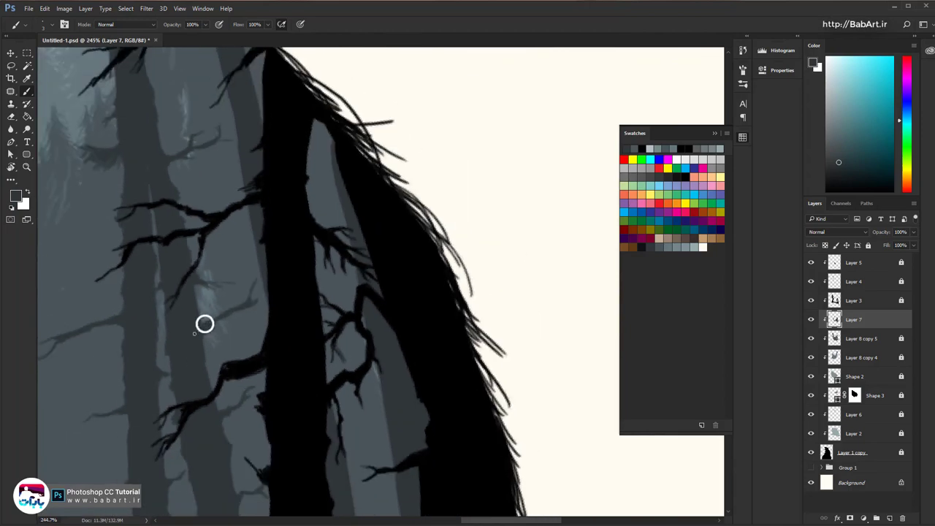
left_click_drag(191, 264, 164, 298)
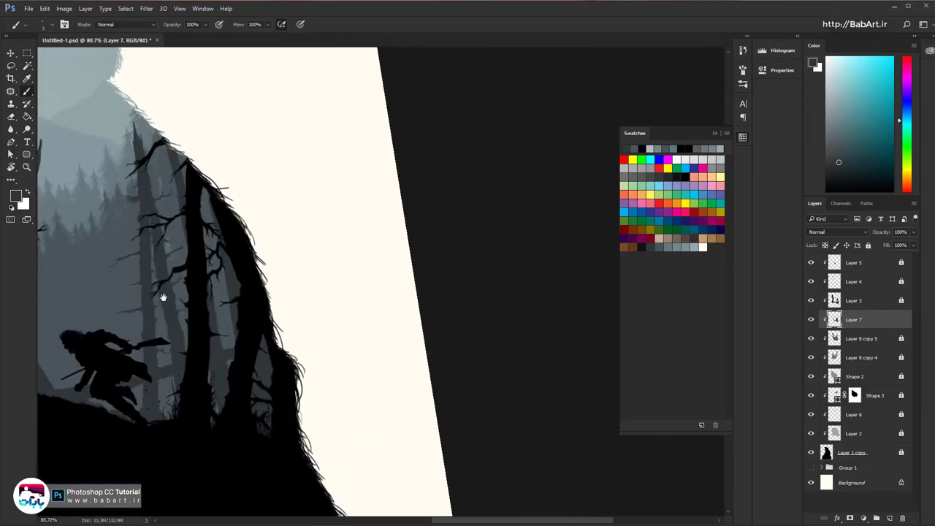
Paint a drooping, needled branch near the top of the third background trunk and roughen the bark edge below it
left_click_drag(199, 226, 232, 219)
left_click_drag(172, 111, 118, 165)
left_click_drag(172, 120, 161, 155)
left_click_drag(163, 131, 136, 178)
left_click_drag(141, 157, 127, 177)
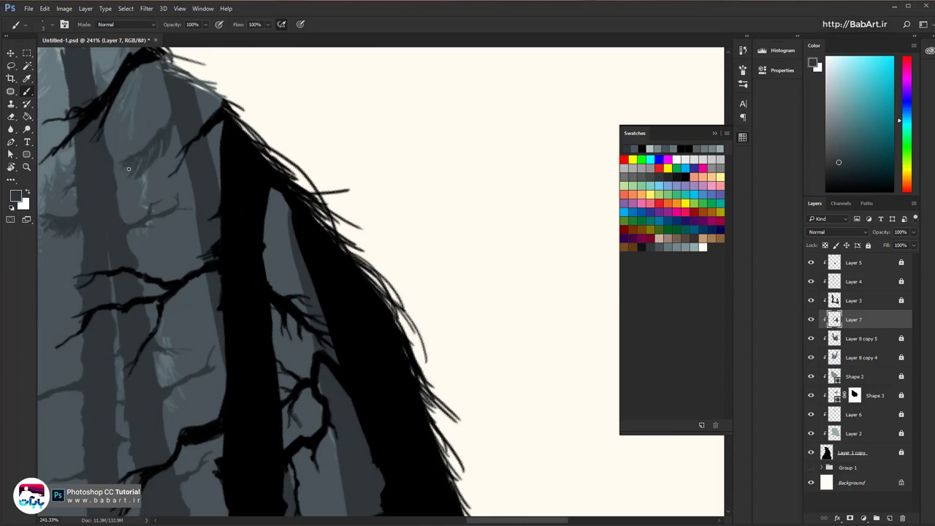
mouse_move(155, 145)
left_mouse_down()
mouse_move(148, 156)
mouse_move(175, 119)
left_mouse_up()
key("ctrl+z")
left_click_drag(162, 84, 150, 98)
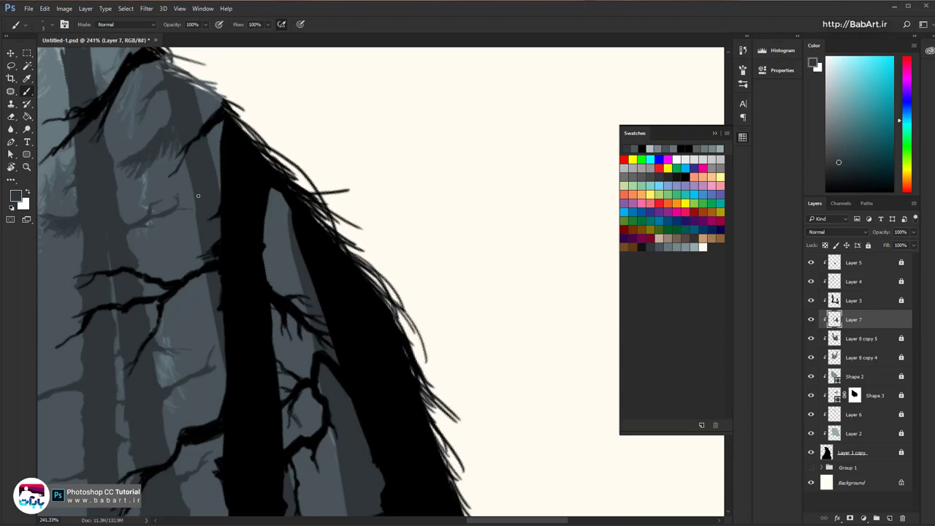
mouse_move(197, 204)
left_mouse_down()
mouse_move(195, 236)
mouse_move(174, 256)
left_mouse_up()
Paint short drooping branches on the background trunks between the two black foreground trunks and roughen their bark edges
left_click_drag(320, 323, 286, 234)
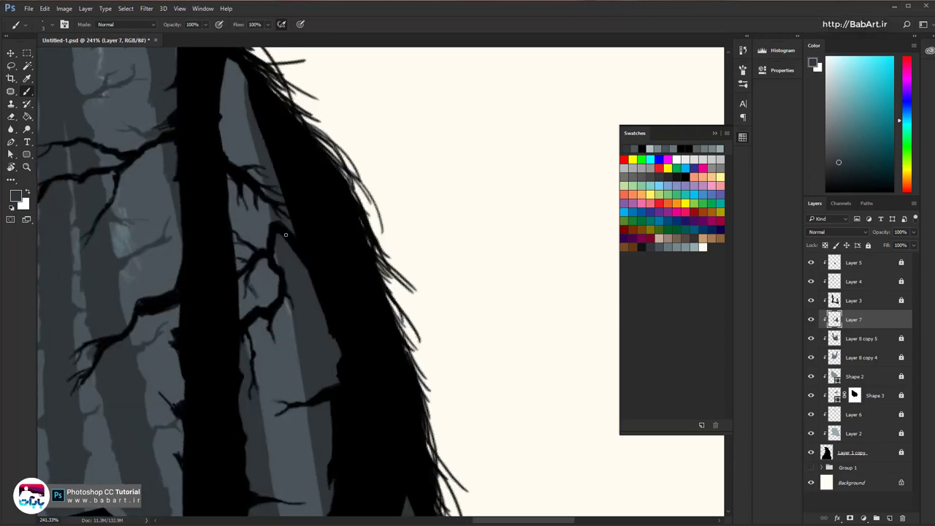
mouse_move(292, 316)
left_mouse_down()
mouse_move(276, 350)
mouse_move(302, 281)
left_mouse_up()
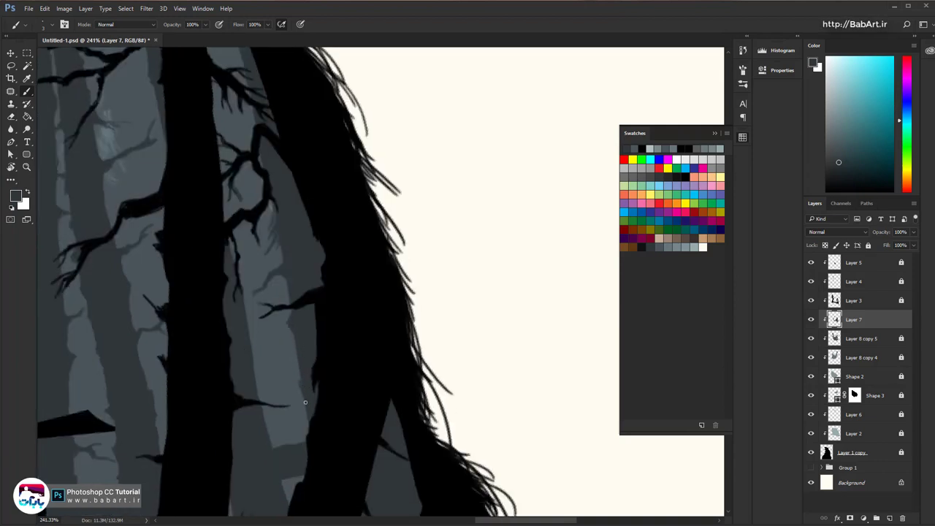
left_click_drag(305, 411, 308, 438)
left_click_drag(253, 340, 256, 367)
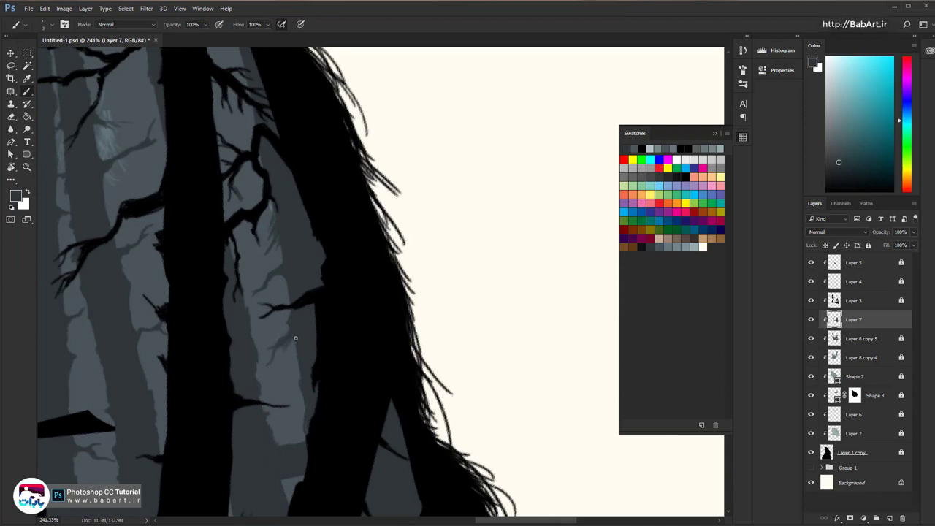
left_click_drag(295, 337, 284, 357)
Finish the rough bark between the two black trunks and add a small twig in the narrow gap at their top
left_click_drag(298, 480, 302, 469)
left_click_drag(272, 392, 199, 479)
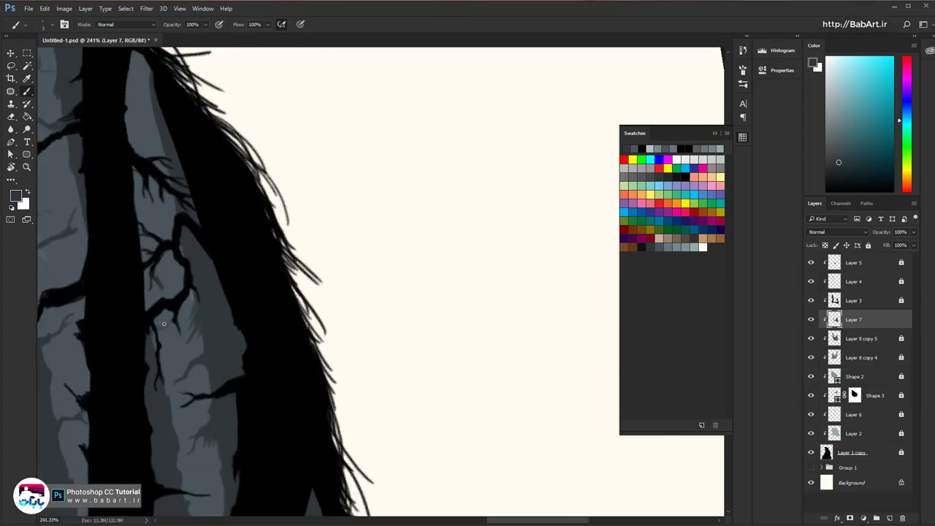
left_click_drag(147, 297, 195, 423)
left_click_drag(198, 201, 178, 234)
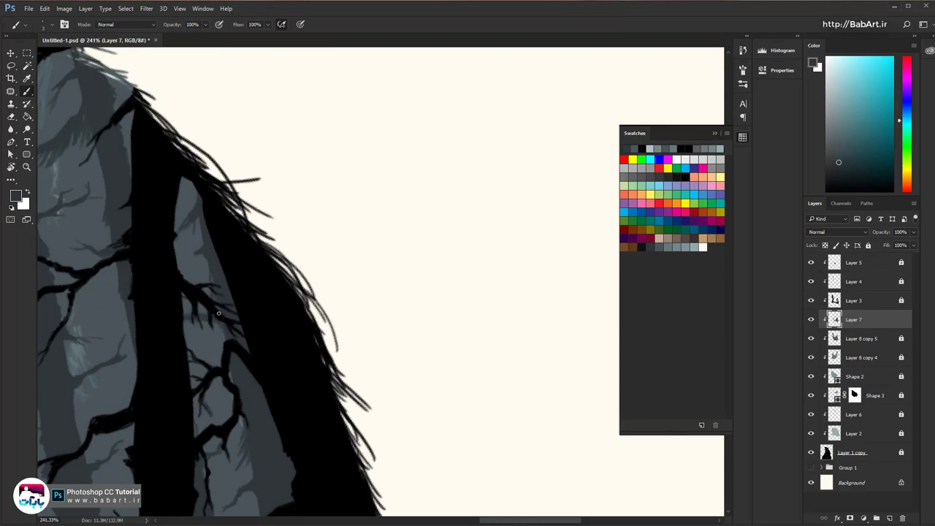
Roughen the pointed top of the slender background trunk behind the hunter-facing black stump, adding short stubs and one longer side branch
left_click_drag(184, 184, 470, 101)
left_click_drag(183, 252, 448, 319)
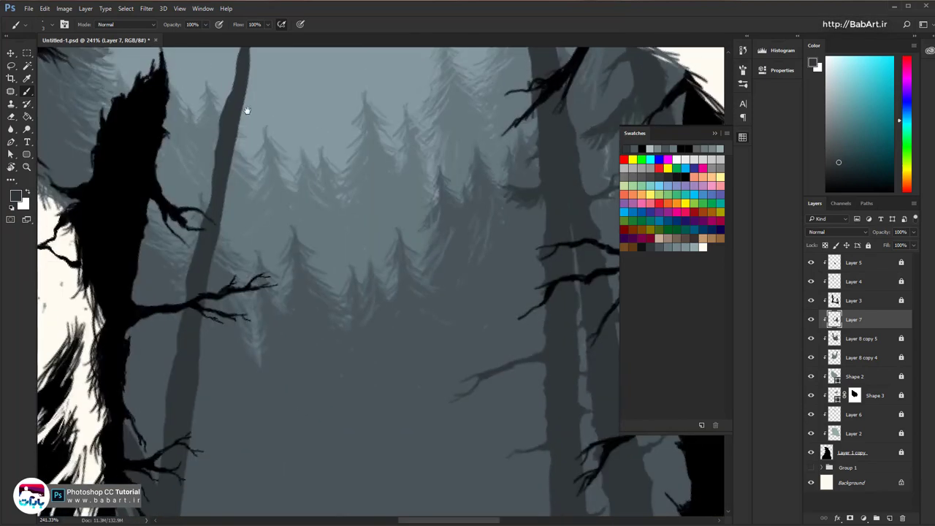
left_click_drag(247, 111, 217, 235)
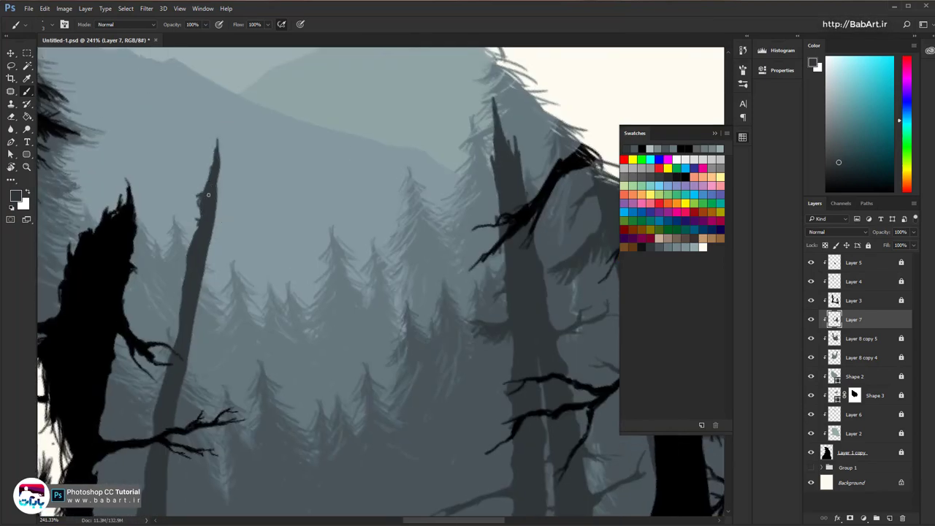
mouse_move(201, 200)
left_mouse_down()
mouse_move(180, 265)
mouse_move(164, 272)
mouse_move(223, 276)
left_mouse_up()
mouse_move(193, 323)
left_mouse_down()
mouse_move(260, 337)
mouse_move(252, 347)
mouse_move(252, 333)
left_mouse_up()
right_click(238, 329)
key("Escape")
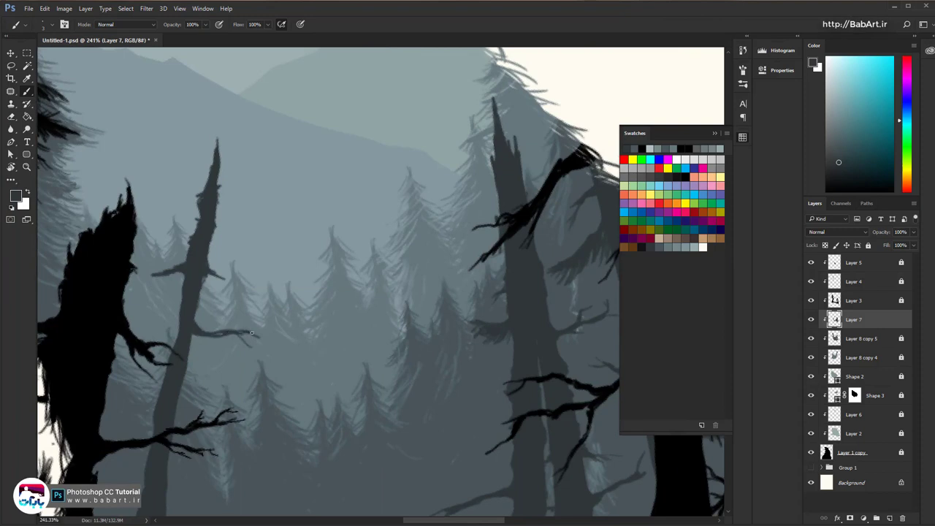
Paint thin forked twigs on the slender trunk's outer edge, facing the black foreground stump
left_click_drag(203, 351, 242, 258)
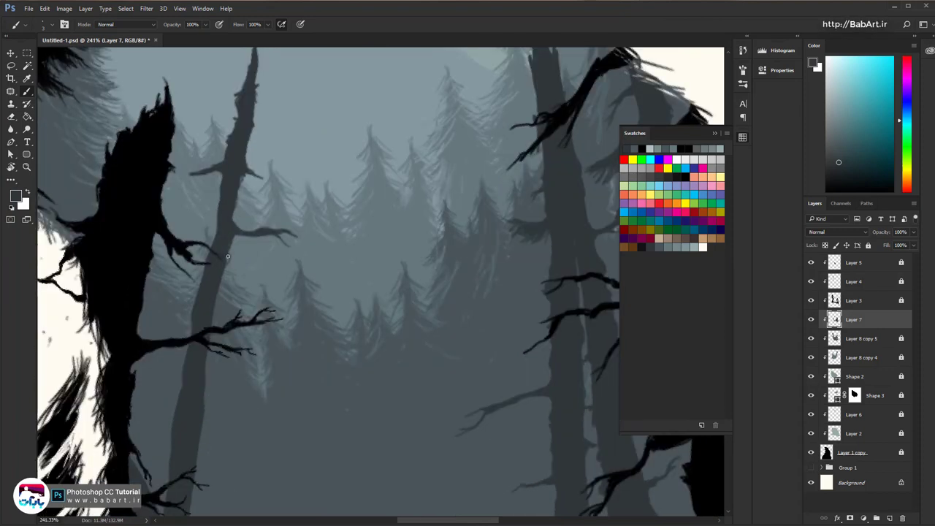
mouse_move(218, 223)
left_mouse_down()
mouse_move(180, 233)
mouse_move(218, 235)
mouse_move(247, 172)
left_mouse_up()
right_click(194, 231)
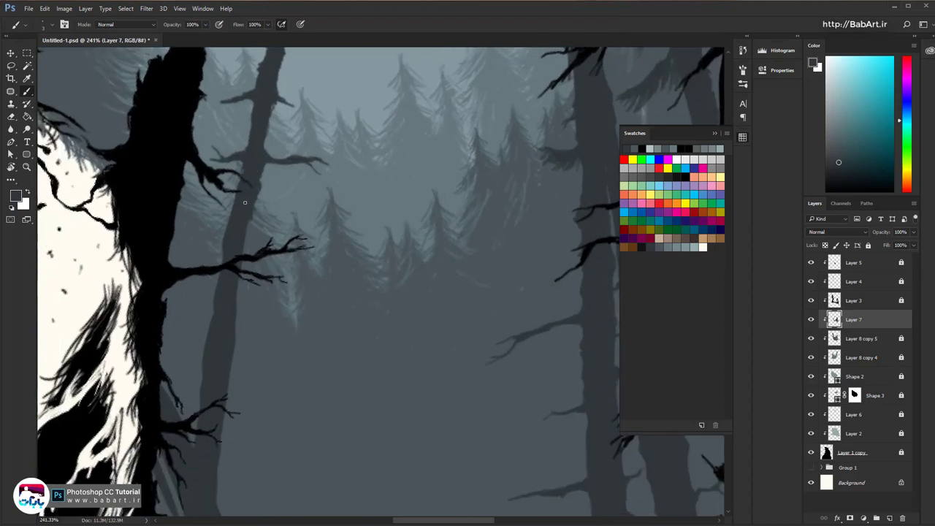
left_click_drag(207, 232, 217, 261)
Paint a long drooping branch with forked ends on the slender trunk's inner edge, below the large black branch
mouse_move(244, 317)
left_mouse_down()
mouse_move(325, 245)
mouse_move(367, 261)
left_mouse_up()
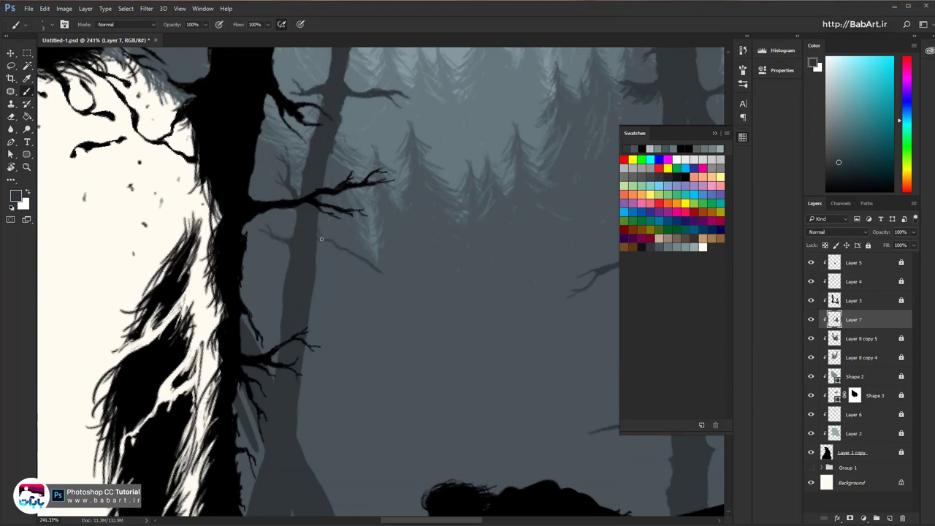
left_click_drag(321, 238, 315, 230)
left_click_drag(374, 269, 390, 295)
mouse_move(318, 232)
left_mouse_down()
mouse_move(316, 187)
mouse_move(349, 251)
left_mouse_up()
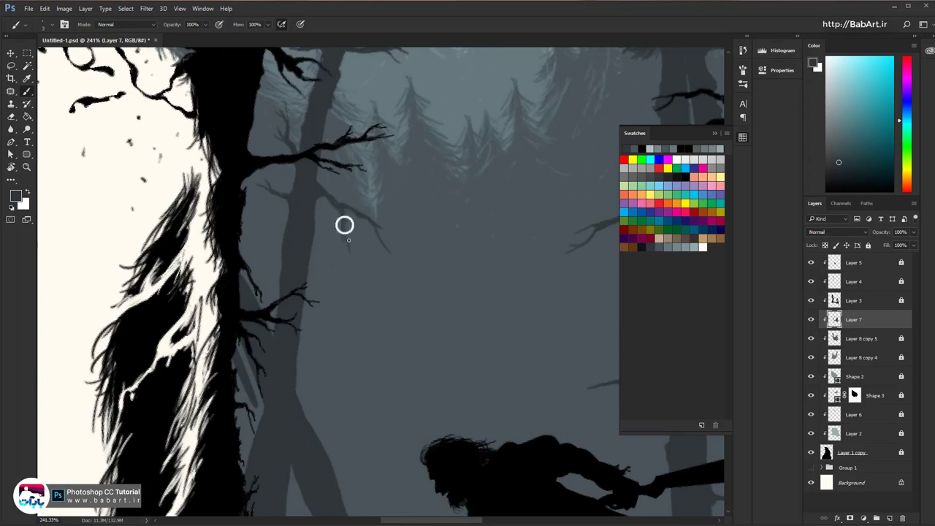
scroll(354, 202, "up", 3)
left_click_drag(277, 211, 302, 223)
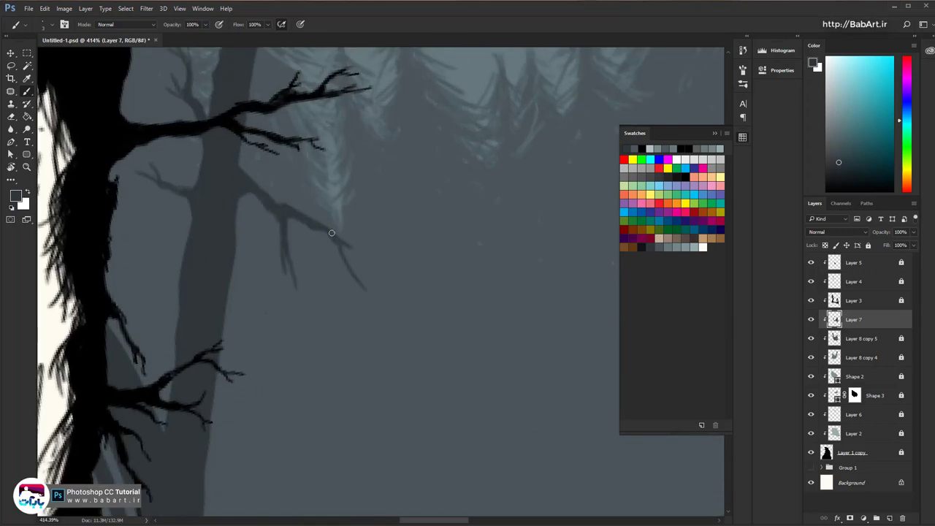
Add hanging needles under the drooping branch and paint a second, shorter needled branch lower on the slender trunk
left_click_drag(355, 275, 375, 295)
mouse_move(333, 243)
left_mouse_down()
mouse_move(338, 260)
mouse_move(332, 254)
left_mouse_up()
mouse_move(310, 225)
left_mouse_down()
mouse_move(318, 241)
mouse_move(263, 208)
left_mouse_up()
mouse_move(267, 310)
left_mouse_down()
mouse_move(242, 263)
mouse_move(223, 265)
mouse_move(284, 323)
mouse_move(234, 285)
mouse_move(220, 259)
left_mouse_up()
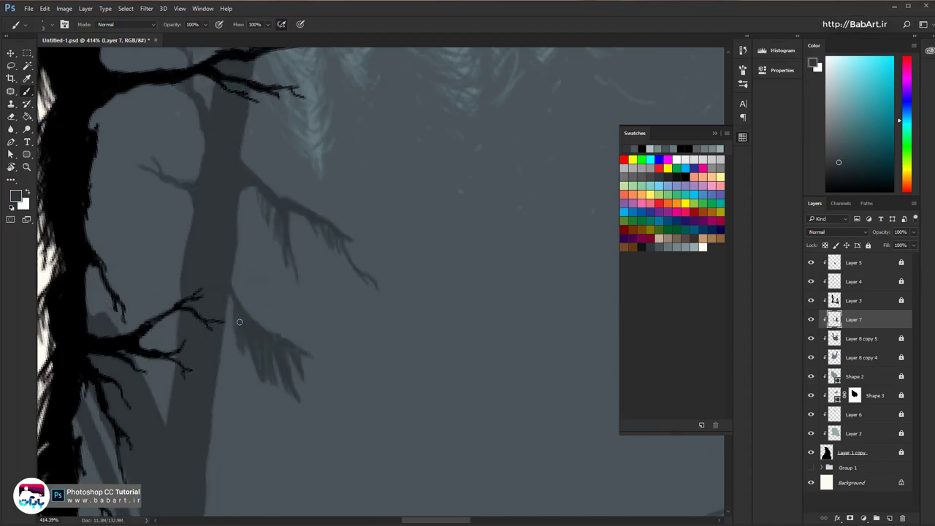
left_click_drag(217, 364, 260, 308)
Thicken and roughen the slanted side stems between the slender trunk and the black foreground trunk
left_click_drag(122, 211, 114, 181)
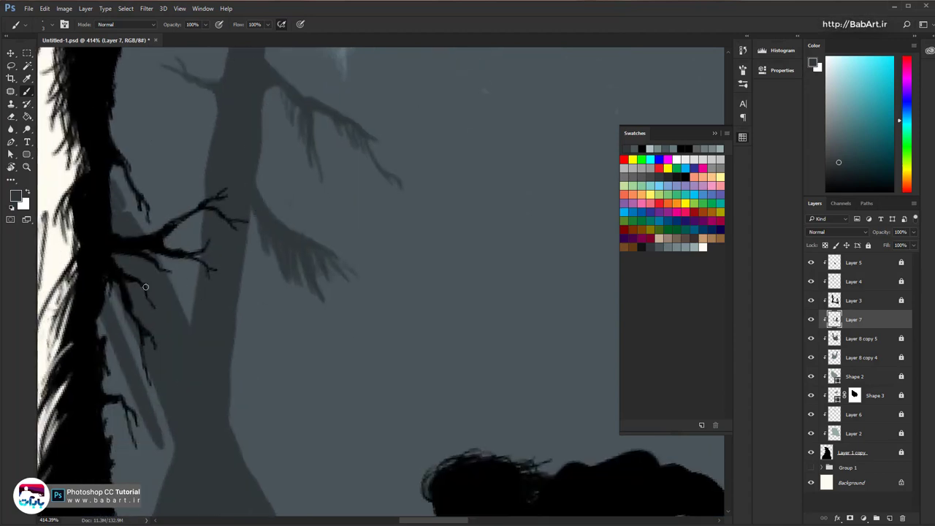
mouse_move(203, 361)
left_mouse_down()
mouse_move(109, 375)
mouse_move(198, 363)
left_mouse_up()
left_click_drag(115, 292, 169, 454)
left_click_drag(142, 405, 161, 457)
left_click_drag(118, 354, 130, 387)
left_click_drag(106, 321, 117, 356)
Paint a forked branch from the slender trunk's outer edge towards the black trunk, just above the lower black branches
mouse_move(117, 186)
left_mouse_down()
mouse_move(186, 315)
mouse_move(204, 206)
mouse_move(318, 202)
left_mouse_up()
left_click_drag(295, 146, 208, 173)
mouse_move(247, 165)
left_mouse_down()
mouse_move(279, 157)
mouse_move(194, 178)
left_mouse_up()
left_click_drag(216, 159, 196, 152)
left_click_drag(276, 261, 188, 273)
left_click_drag(267, 213, 200, 271)
Paint a long drooping branch above the slender trunk's split base and a forked twig in the gap between its stems
scroll(198, 270, "up", 4)
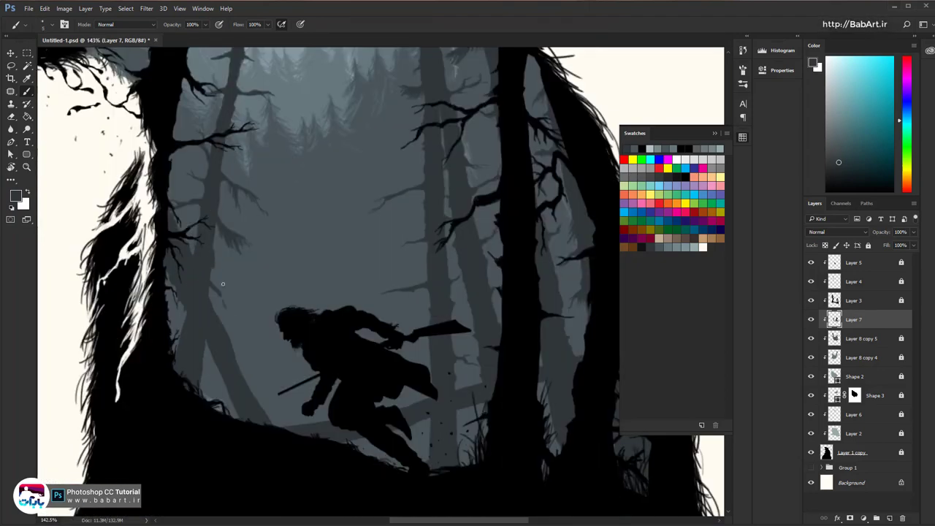
left_click_drag(210, 271, 216, 284)
mouse_move(225, 199)
left_mouse_down()
mouse_move(343, 179)
mouse_move(313, 182)
left_mouse_up()
scroll(286, 231, "up", 3)
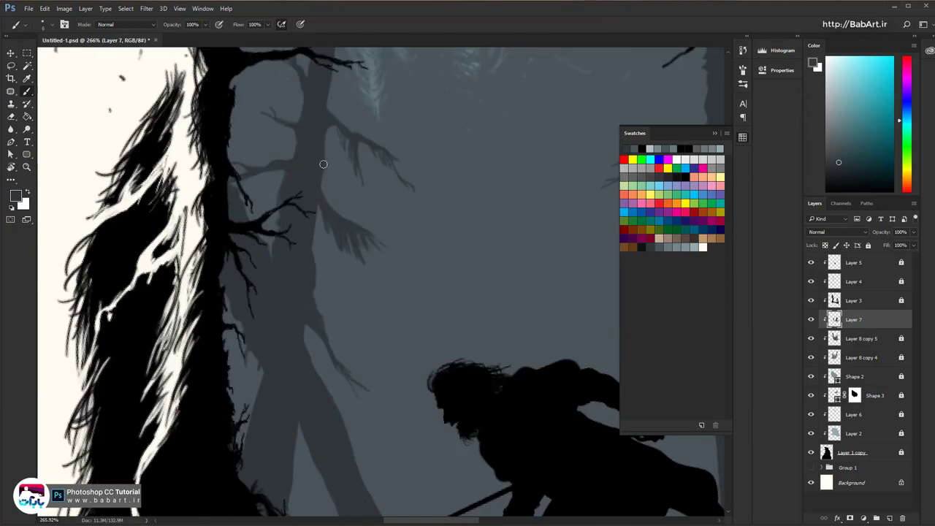
left_click_drag(312, 231, 313, 252)
mouse_move(307, 377)
left_mouse_down()
mouse_move(290, 294)
mouse_move(297, 277)
mouse_move(329, 400)
mouse_move(286, 404)
mouse_move(318, 443)
left_mouse_up()
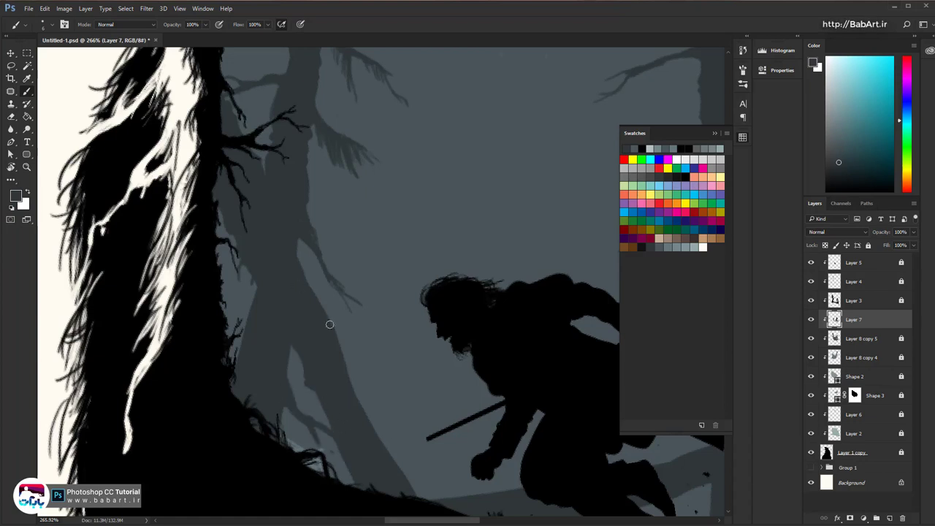
Paint two short branches on the slanted lower stem facing the hunter and roughen its bark down to the ground
left_click_drag(338, 335, 384, 331)
mouse_move(355, 391)
left_mouse_down()
mouse_move(402, 419)
mouse_move(390, 423)
mouse_move(413, 419)
mouse_move(365, 400)
mouse_move(331, 285)
left_mouse_up()
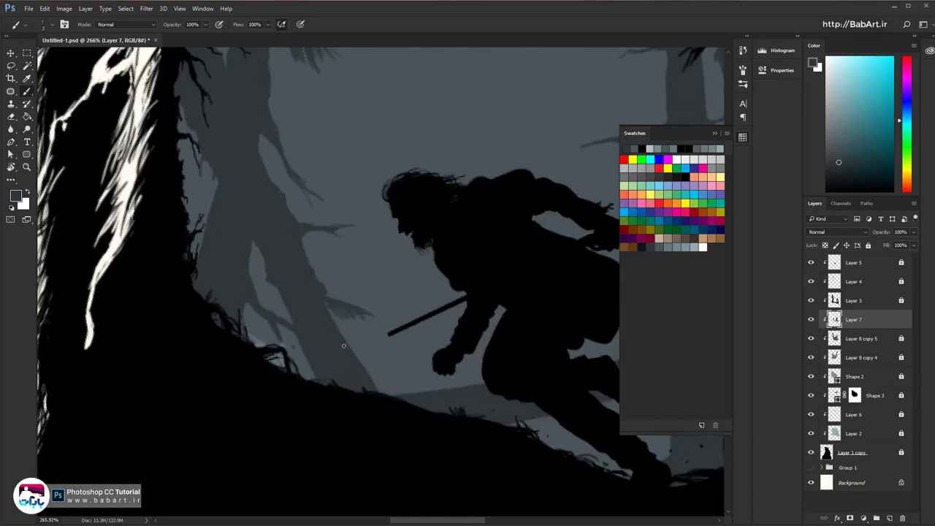
left_click_drag(279, 300, 284, 310)
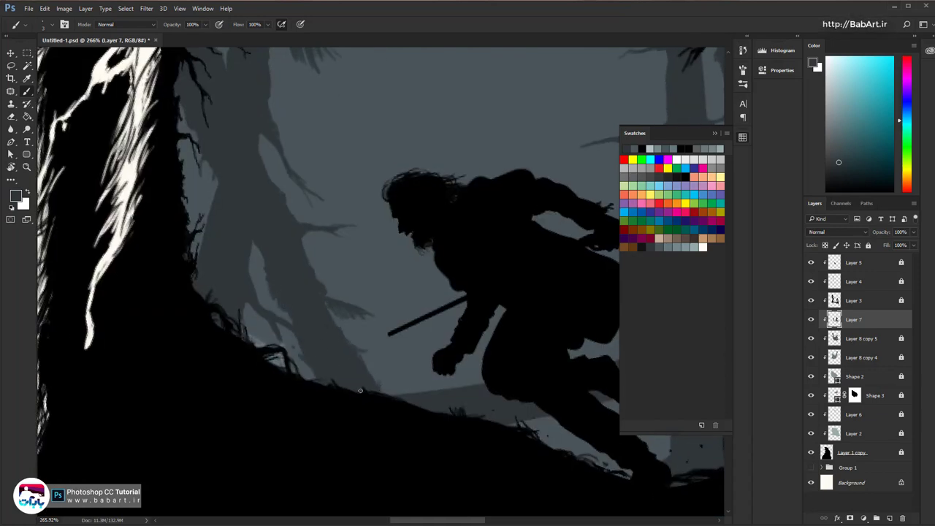
Paint thin slate grass blades along the ground on both sides of the background trunk behind the hunter's feet
mouse_move(573, 417)
left_mouse_down()
mouse_move(443, 368)
mouse_move(160, 402)
left_mouse_up()
left_click_drag(259, 231, 255, 259)
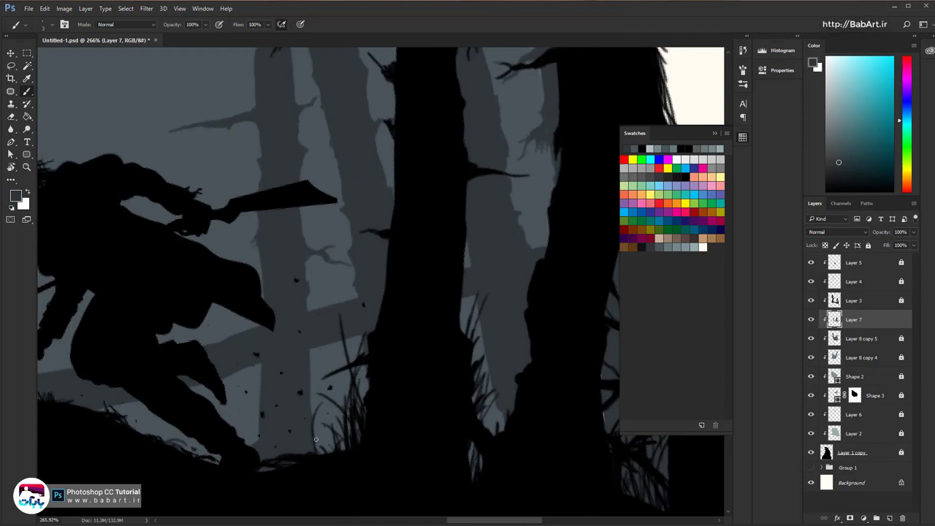
left_click_drag(316, 439, 322, 452)
mouse_move(327, 427)
left_mouse_down()
mouse_move(324, 451)
mouse_move(318, 437)
left_mouse_up()
left_click_drag(246, 426, 249, 453)
left_click_drag(327, 394, 331, 439)
left_click_drag(311, 352, 313, 405)
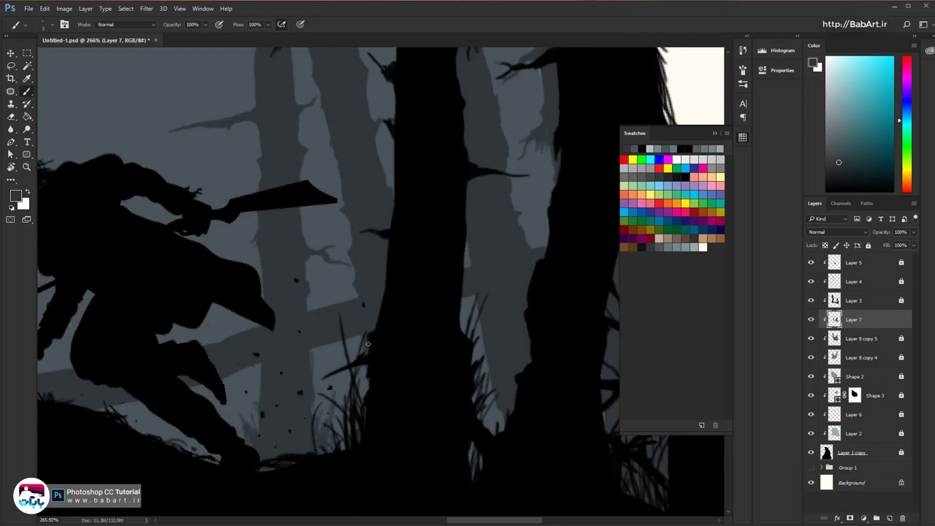
Roughen the edges of the fallen slate trunk behind the hunter and add grass blades beside his rear leg
left_click_drag(352, 335, 345, 349)
left_click_drag(342, 343, 329, 349)
left_click_drag(235, 370, 248, 406)
left_click_drag(226, 378, 244, 372)
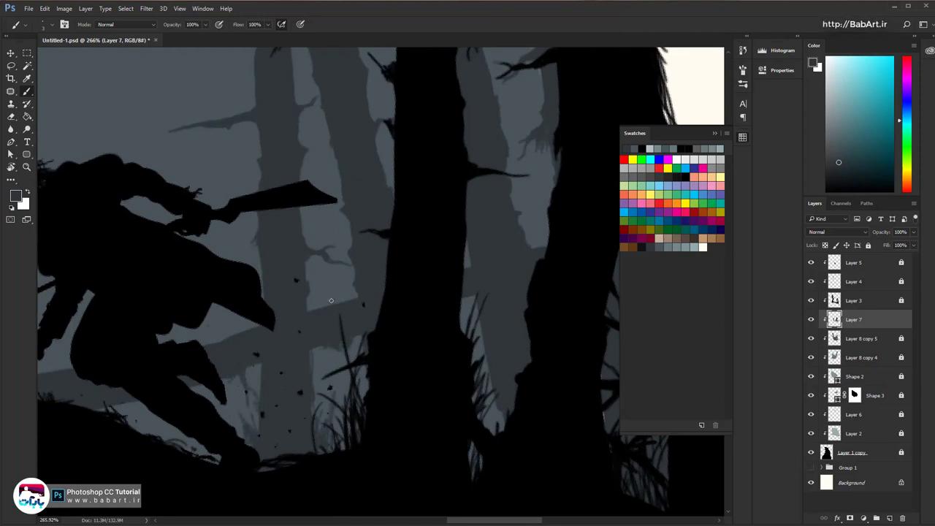
left_click_drag(338, 294, 341, 301)
left_click_drag(329, 300, 322, 307)
left_click_drag(267, 345, 474, 232)
left_click_drag(190, 265, 215, 261)
left_click_drag(219, 259, 255, 255)
left_click_drag(264, 235, 264, 255)
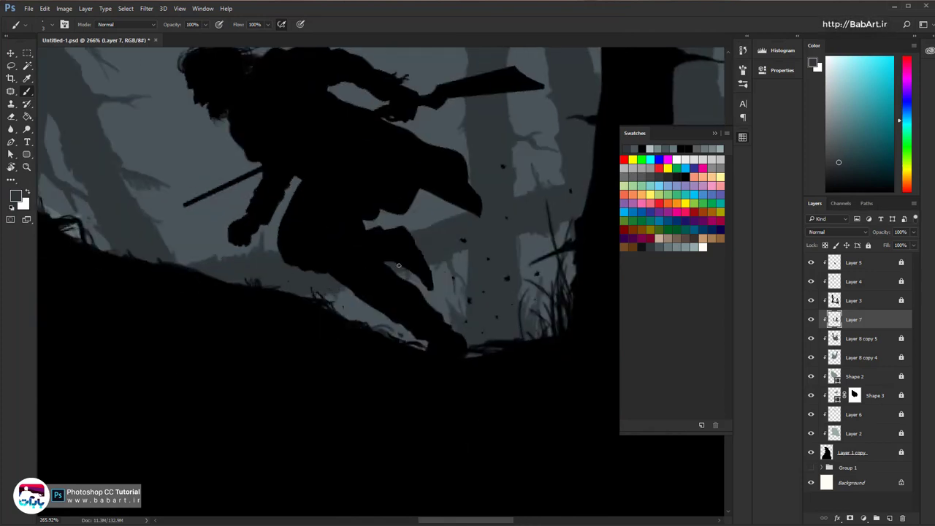
Reset the canvas rotation, fit the whole illustration in view and save the document
left_click_drag(473, 241, 338, 271)
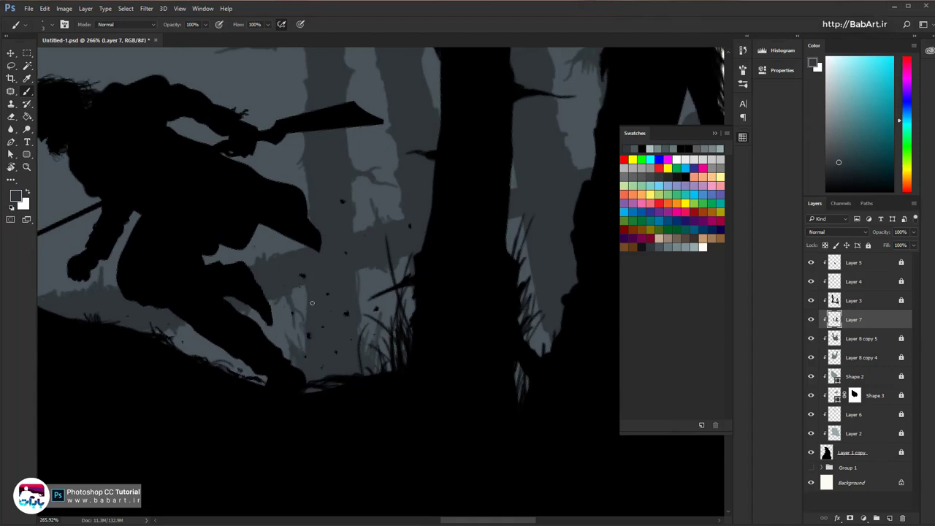
scroll(347, 297, "down", 1)
scroll(348, 297, "right", 2)
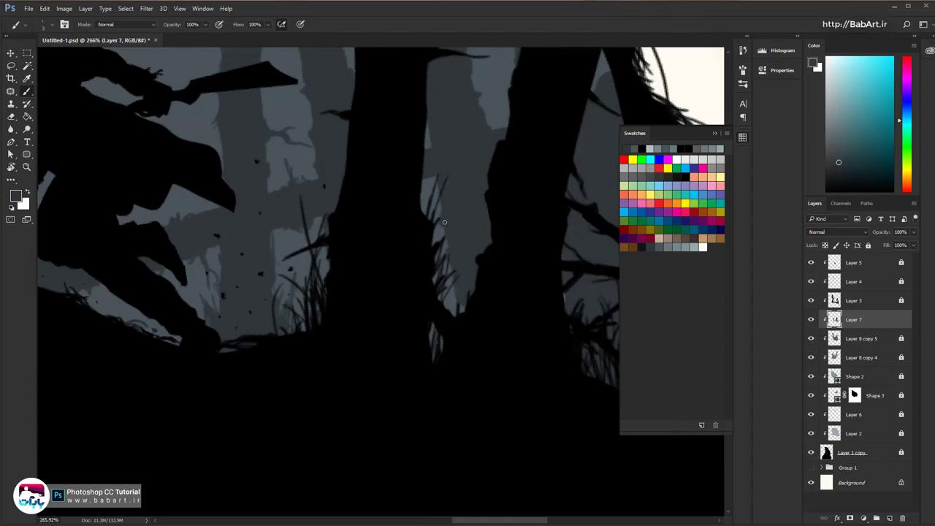
left_click_drag(382, 280, 351, 283)
left_click_drag(316, 202, 427, 328)
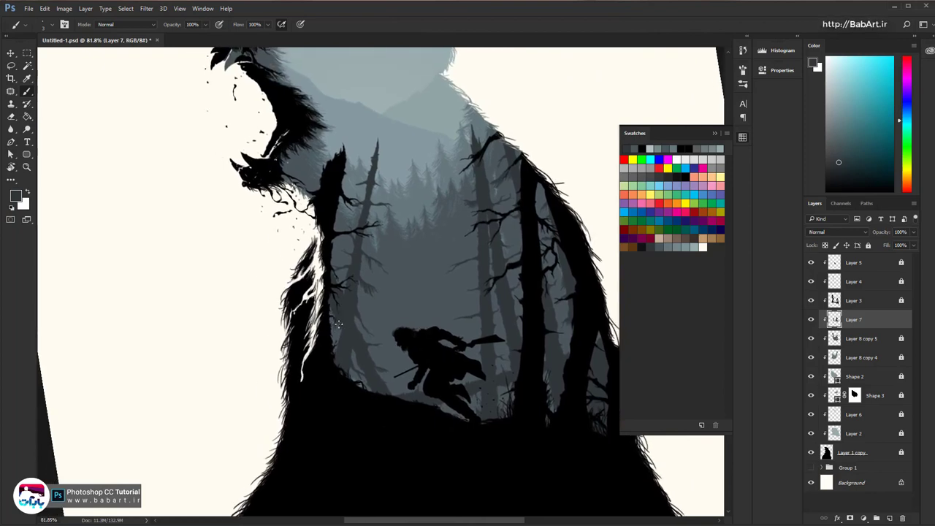
left_click_drag(346, 346, 324, 334)
left_click_drag(433, 298, 311, 283)
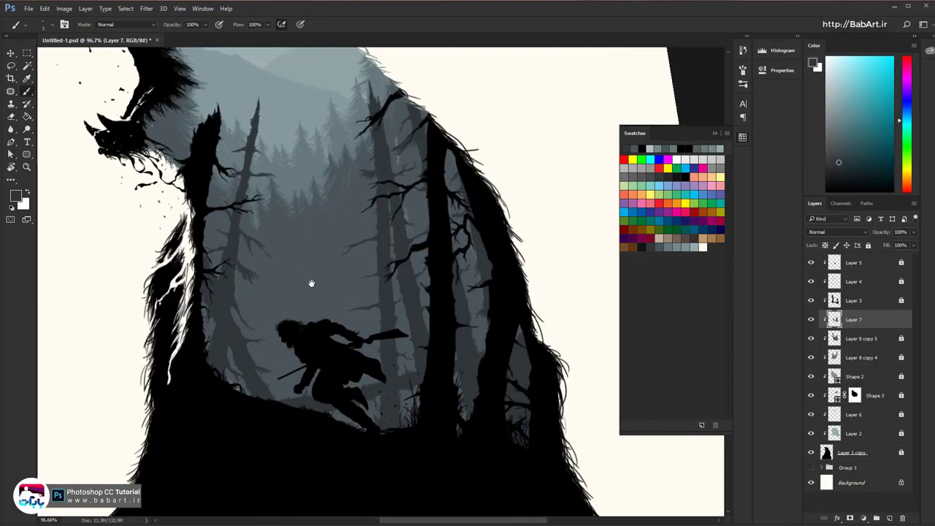
key("r")
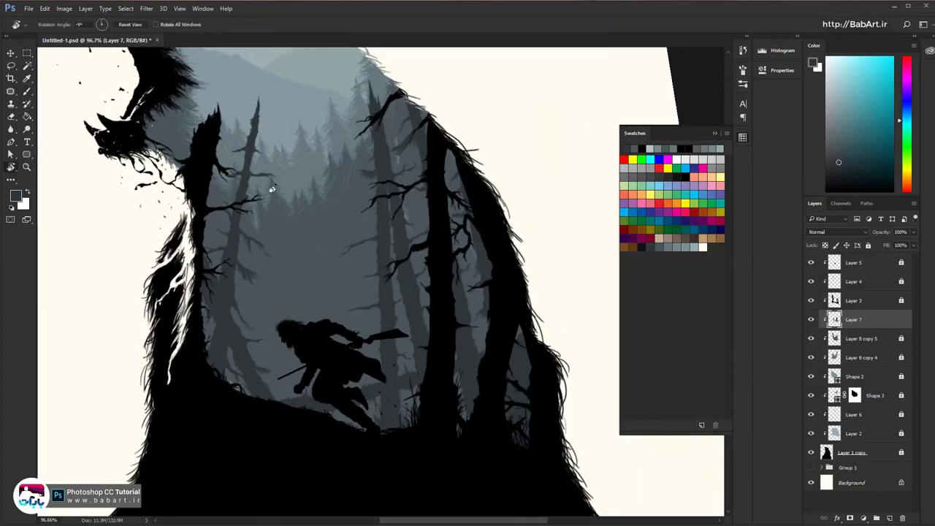
left_click(140, 25)
key("b")
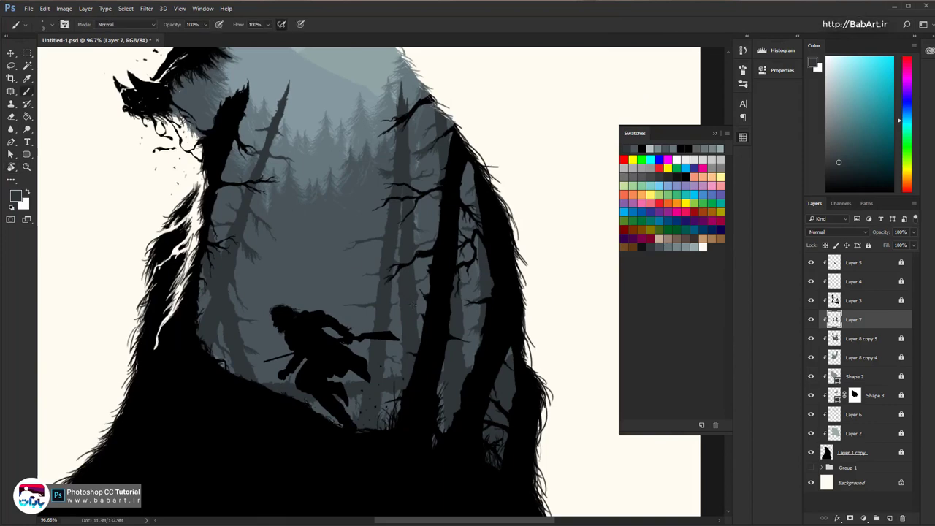
key("ctrl+0")
left_click_drag(411, 248, 412, 261)
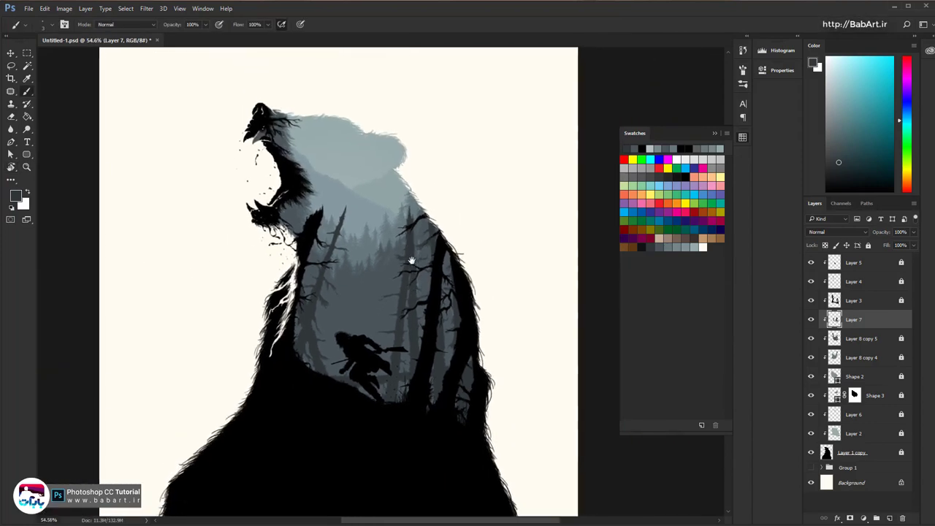
key("ctrl+s")
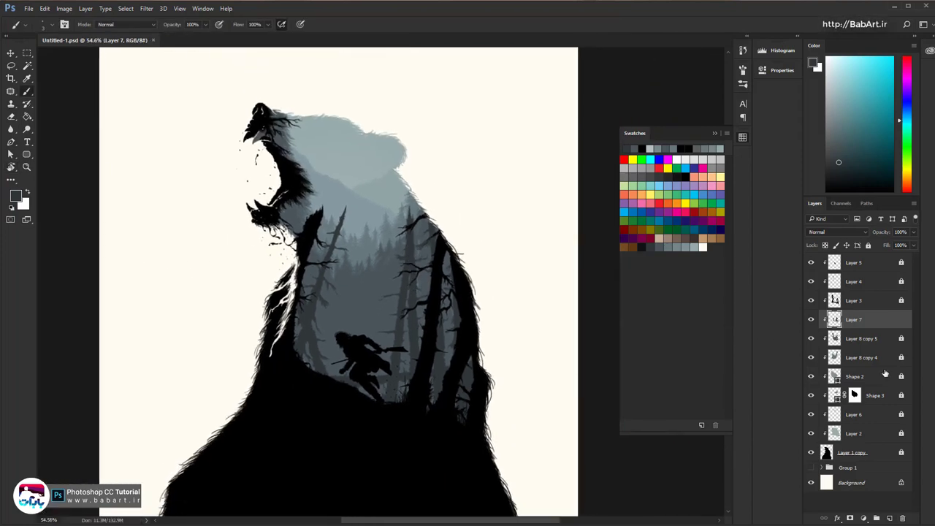
Hide and reshow Shape 2 to identify its ridge, and lock Layer 7 with the background trunks
left_click(812, 377)
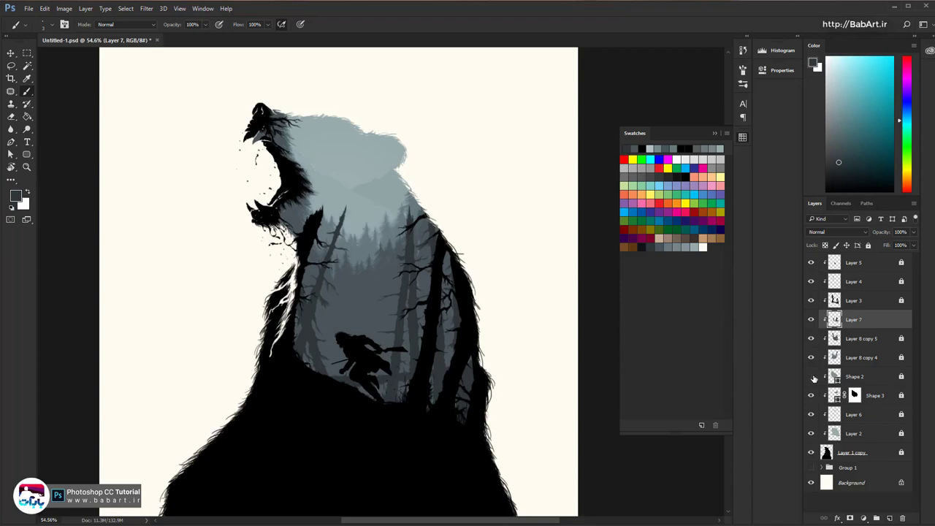
left_click(812, 377)
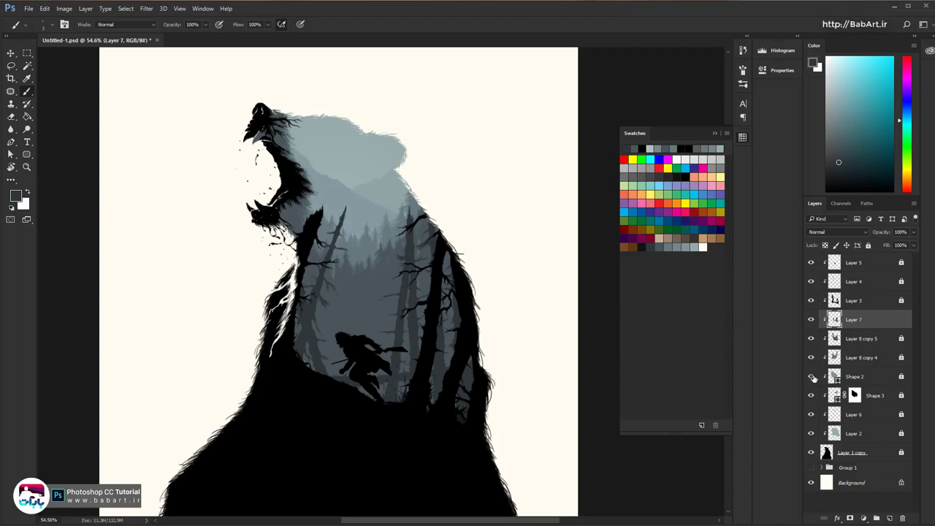
left_click(857, 377)
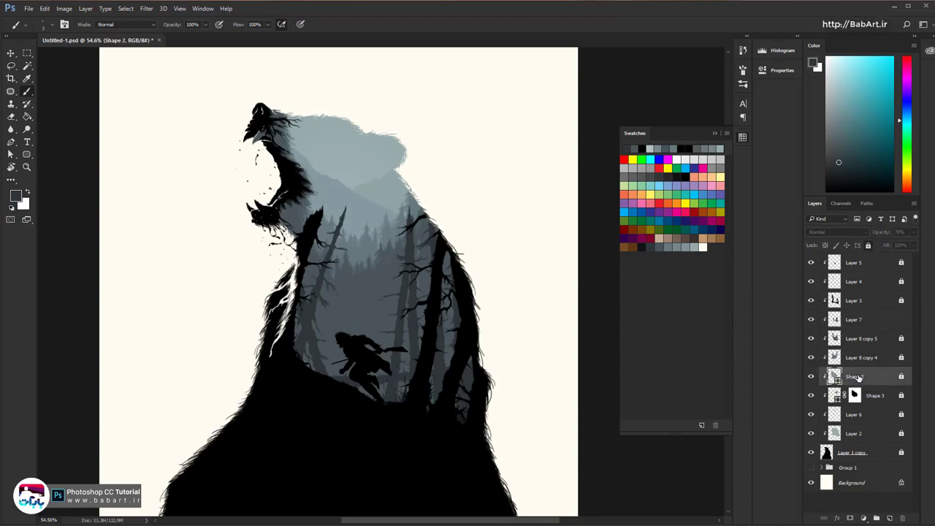
left_click(810, 376)
left_click(810, 377)
left_click(897, 323)
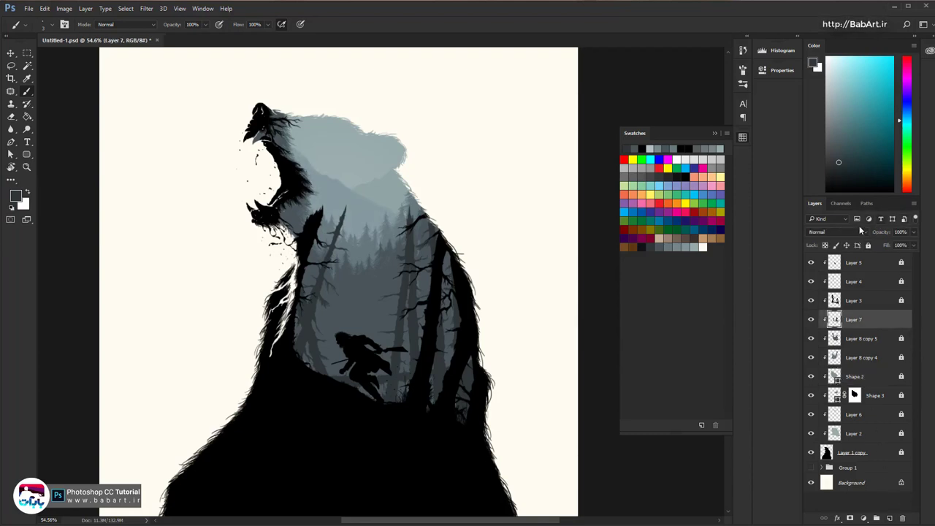
left_click(868, 245)
Check Shape 2's visibility once more and add a new clipped layer directly above it
left_click(836, 359)
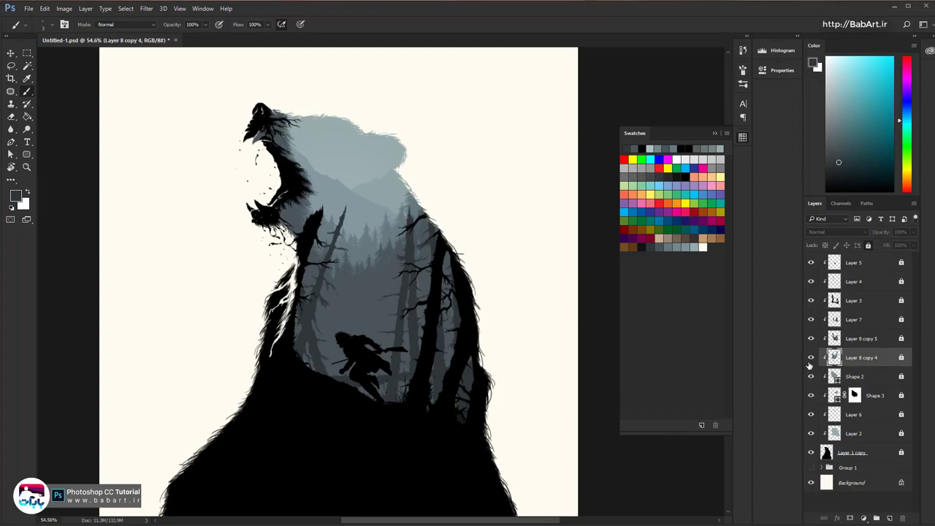
left_click(810, 376)
left_click(811, 376)
left_click(850, 375)
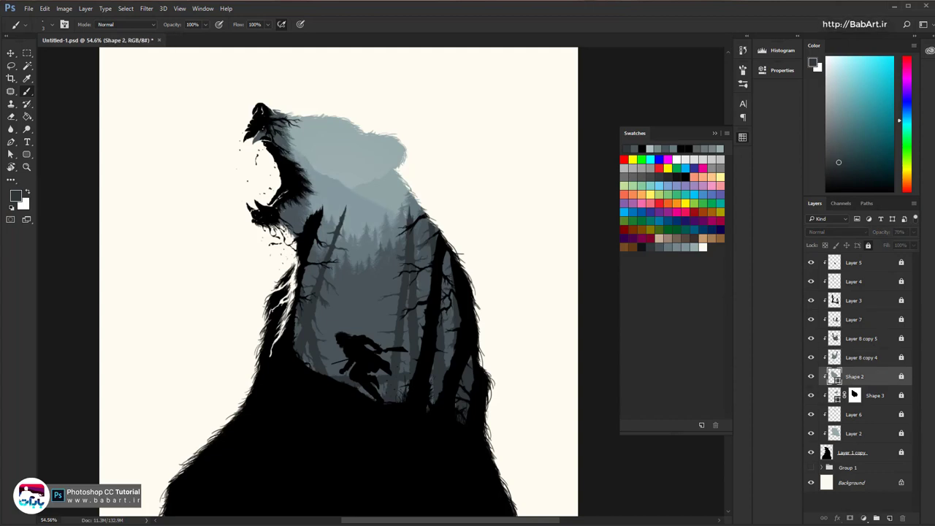
left_click(889, 518)
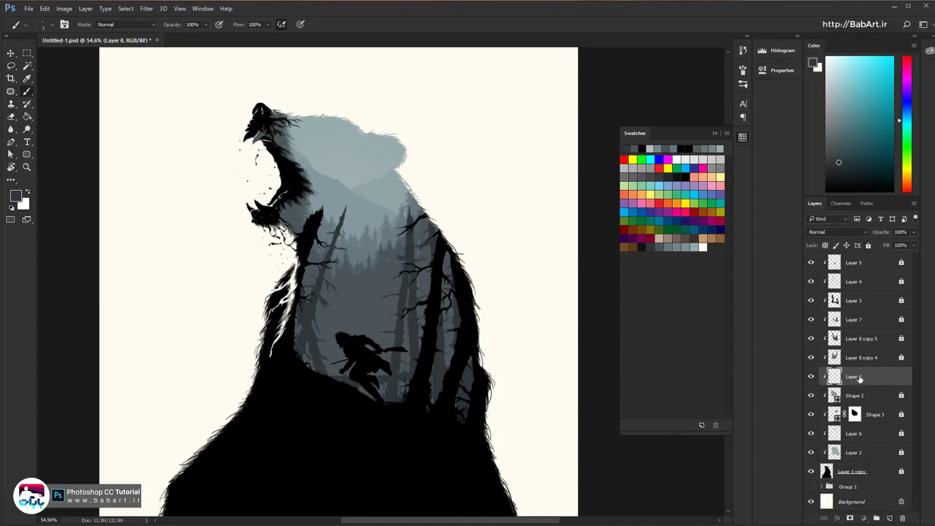
Sample the front ridge's blue-grey and make the foreground colour a slightly darker shade of it
scroll(338, 189, "up", 6)
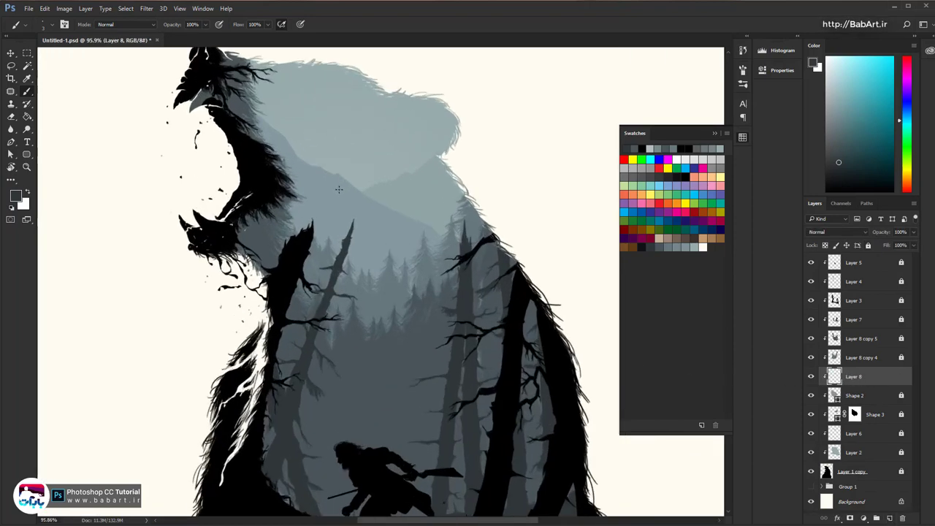
left_click_drag(342, 206, 341, 271)
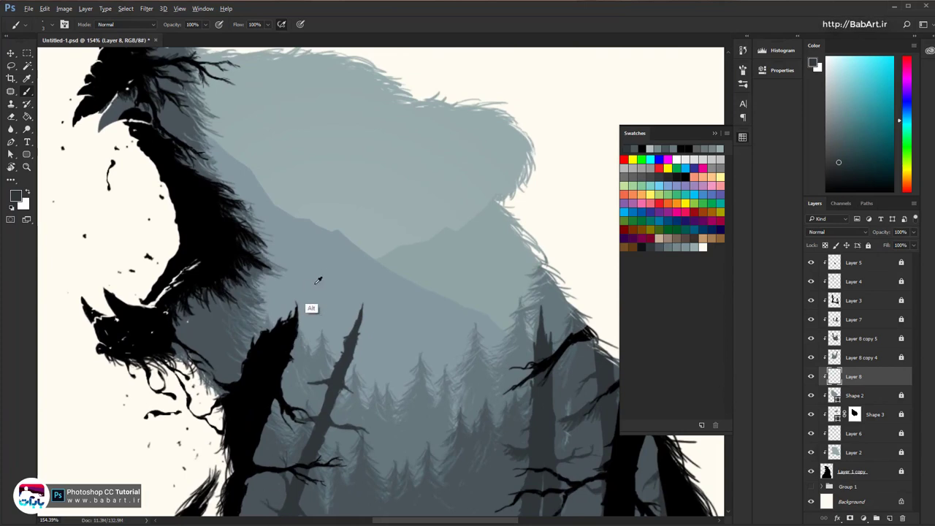
left_click(327, 260, "alt")
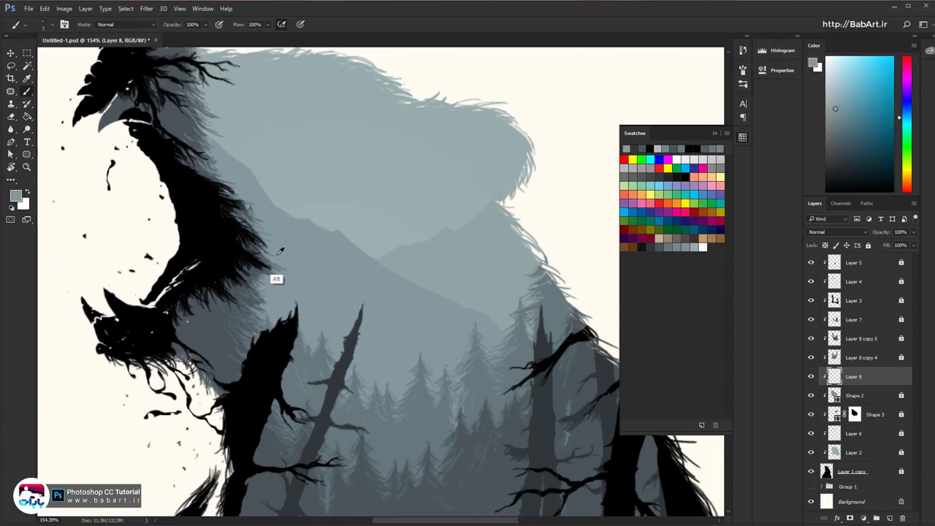
left_click(15, 195)
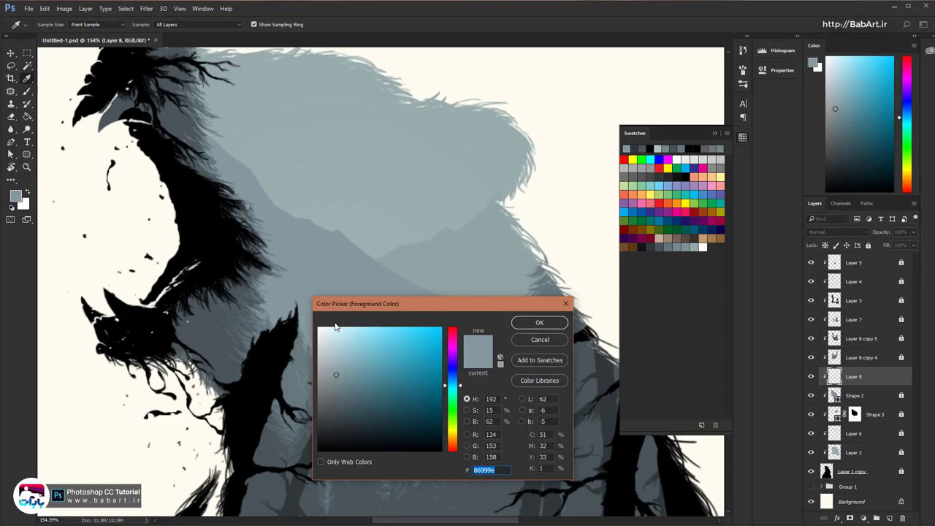
left_click_drag(336, 377, 339, 389)
left_click(529, 324)
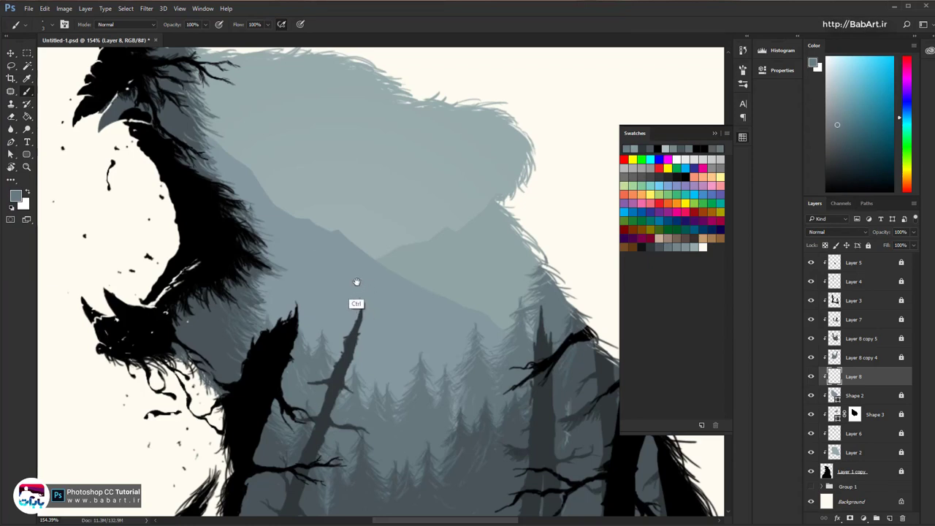
Outline a large central shadow with a jagged lower edge on the front ridge, plus small shadow patches beside it
left_click_drag(352, 279, 341, 188)
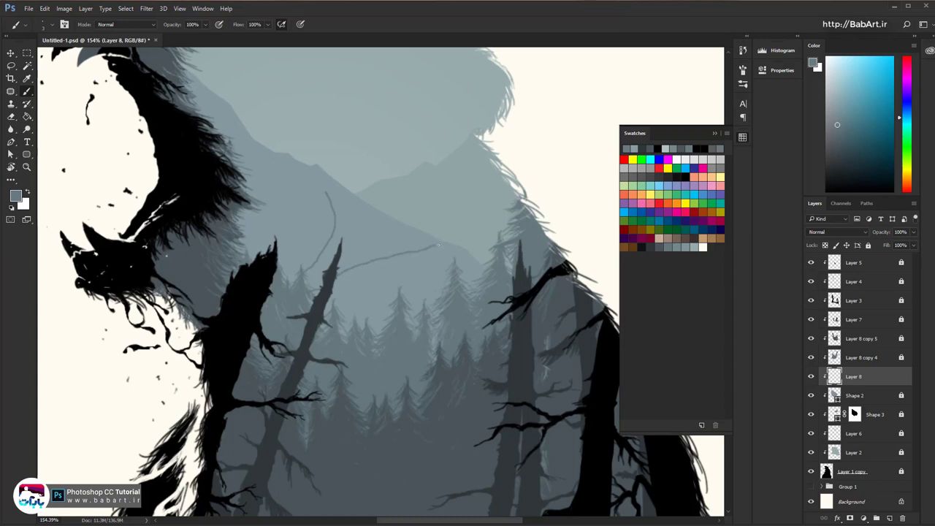
left_click_drag(392, 230, 322, 189)
left_click_drag(421, 251, 400, 266)
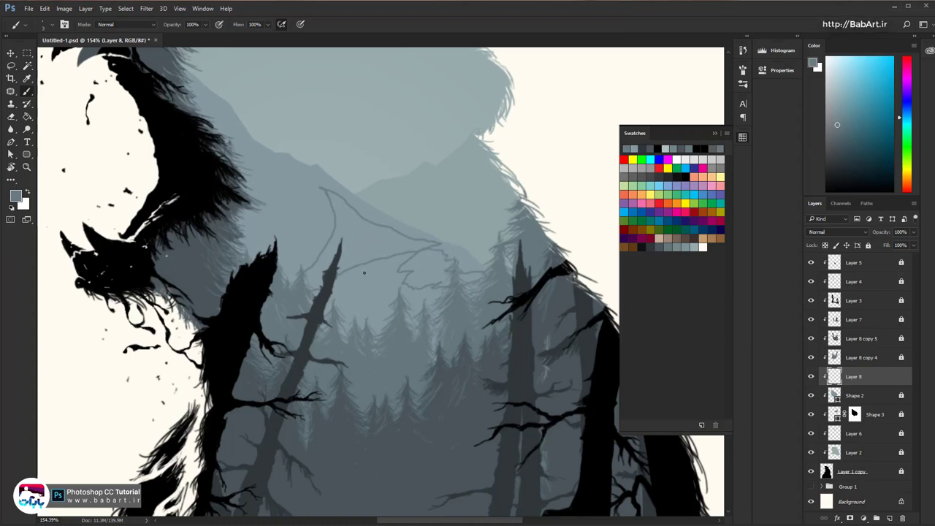
left_click_drag(364, 272, 382, 271)
left_click_drag(324, 233, 325, 234)
Outline a second jagged shadow along the front ridge's upper slope near the bear's fur, branching downward
left_click_drag(308, 184, 276, 166)
left_click_drag(242, 137, 215, 112)
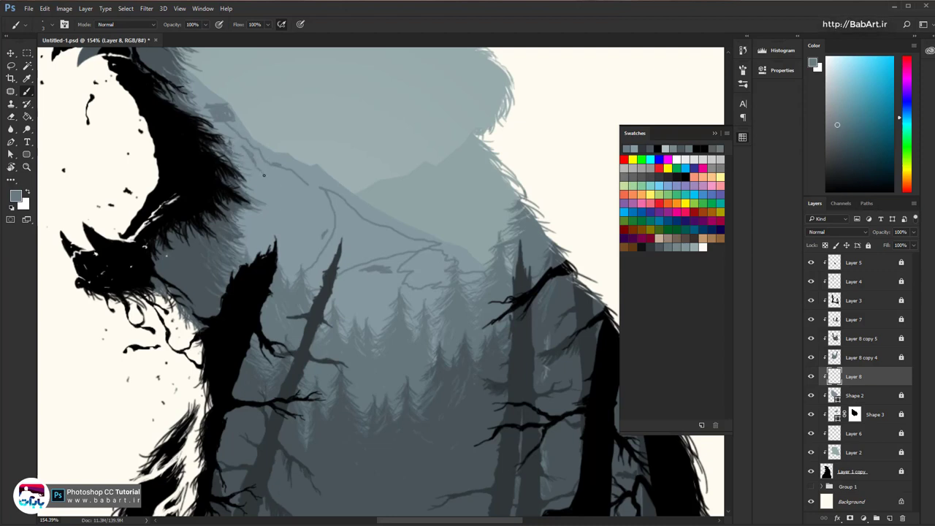
right_click(308, 182)
left_click(300, 188)
scroll(307, 191, "up", 3)
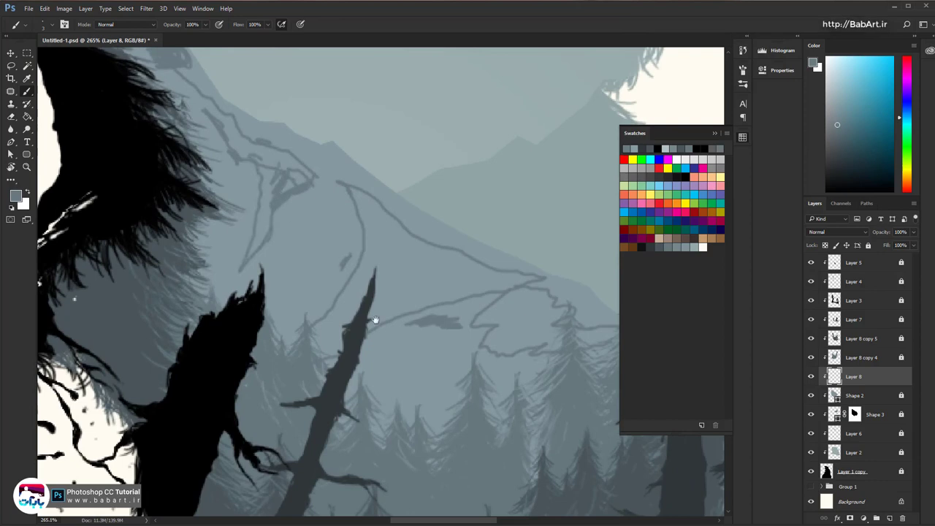
Fill both outlined ridge shadows with the darker blue-grey using a size 15 brush
left_click_drag(428, 324, 347, 244)
mouse_move(330, 184)
left_mouse_down()
mouse_move(280, 104)
mouse_move(292, 191)
mouse_move(215, 271)
mouse_move(313, 214)
mouse_move(317, 139)
mouse_move(279, 107)
mouse_move(344, 165)
mouse_move(292, 121)
mouse_move(285, 182)
mouse_move(350, 215)
mouse_move(394, 172)
mouse_move(446, 194)
mouse_move(426, 189)
mouse_move(398, 208)
mouse_move(426, 243)
mouse_move(482, 247)
mouse_move(413, 254)
mouse_move(447, 323)
left_mouse_up()
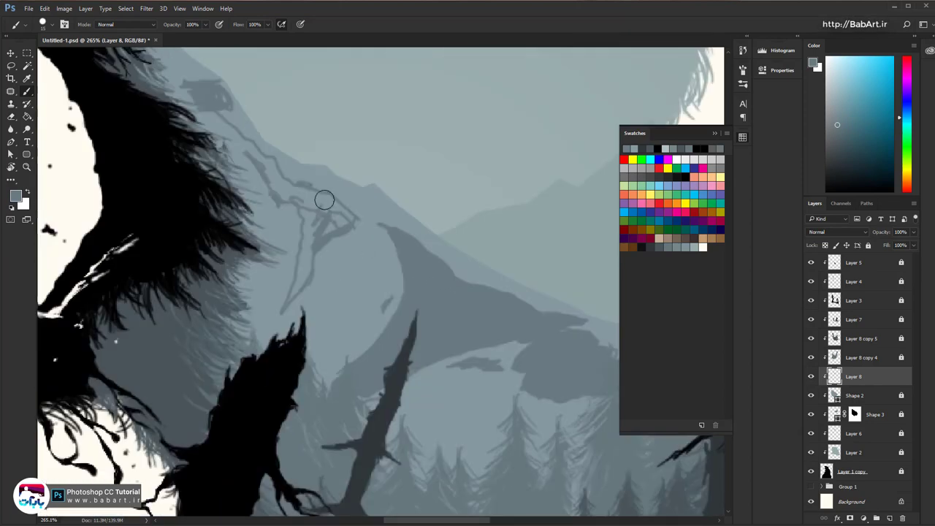
mouse_move(323, 200)
left_mouse_down()
mouse_move(299, 193)
mouse_move(341, 223)
mouse_move(307, 241)
mouse_move(289, 303)
left_mouse_up()
mouse_move(287, 194)
left_mouse_down()
mouse_move(215, 102)
mouse_move(232, 116)
mouse_move(181, 77)
left_mouse_up()
left_click_drag(264, 168, 316, 227)
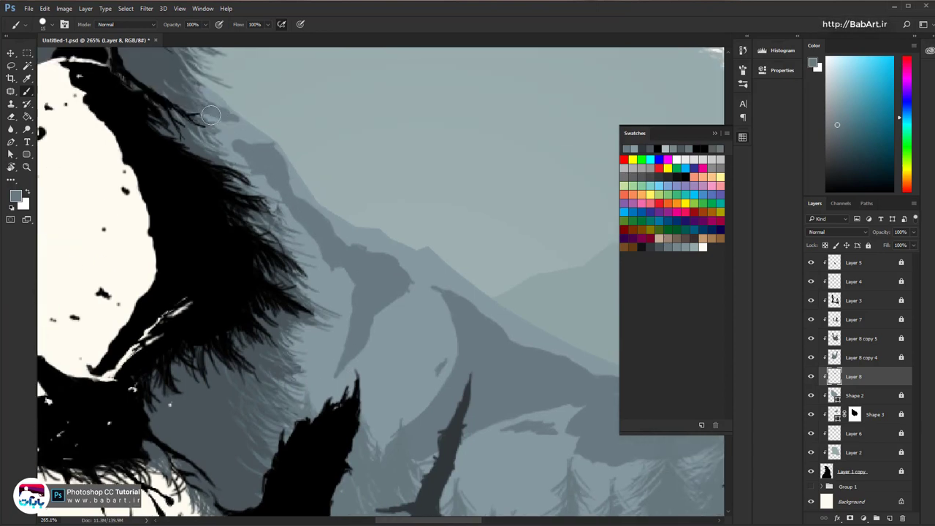
Extend the ridge shadow up towards the summit and paint a narrow shadow branch down beside the bear's fur
left_click_drag(253, 190, 205, 100)
mouse_move(289, 170)
left_mouse_down()
mouse_move(247, 296)
mouse_move(226, 285)
left_mouse_up()
left_click_drag(351, 255, 226, 301)
mouse_move(226, 301)
left_mouse_down()
mouse_move(253, 305)
mouse_move(198, 300)
mouse_move(235, 212)
left_mouse_up()
scroll(236, 212, "up", 5)
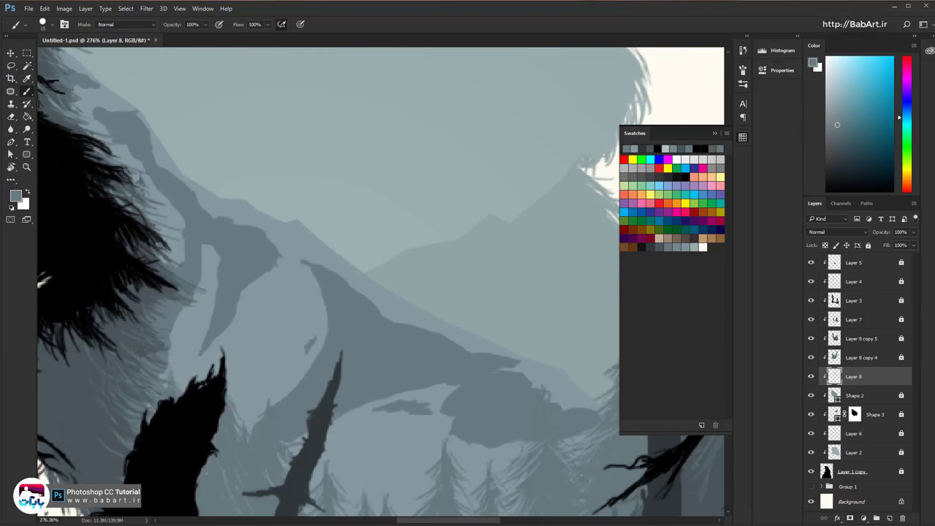
Add a layer mask to Layer 8 and delete its extra vector mask
double_click(850, 518)
left_click(875, 376)
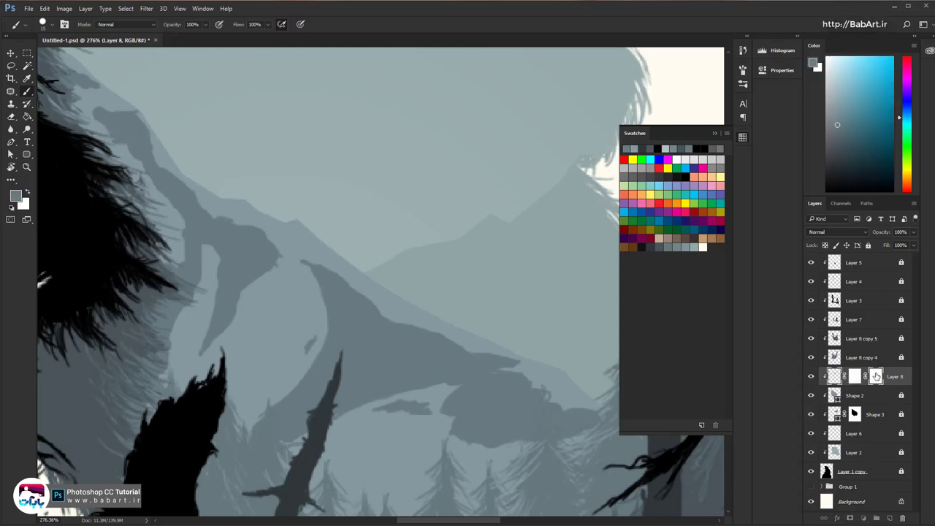
right_click(877, 375)
key("Escape")
right_click(876, 375)
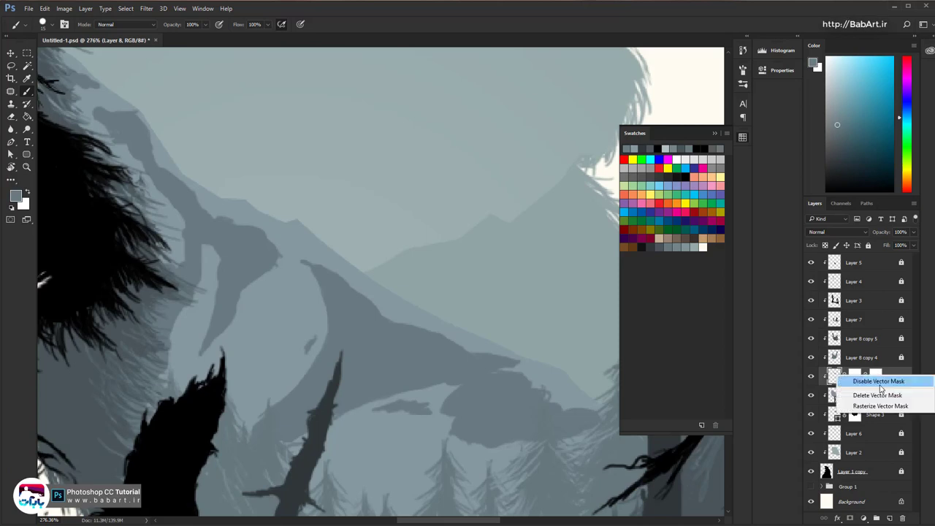
left_click(876, 395)
On Layer 8's mask, carve jagged notches in black with a 1 px brush around the upper tip of the large ridge shadow
left_click(855, 377)
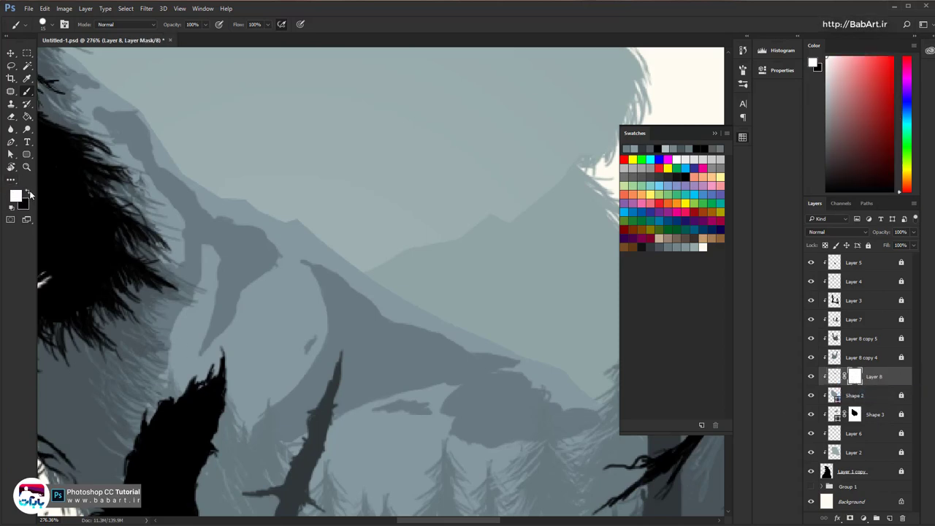
left_click(29, 195)
scroll(285, 336, "up", 2)
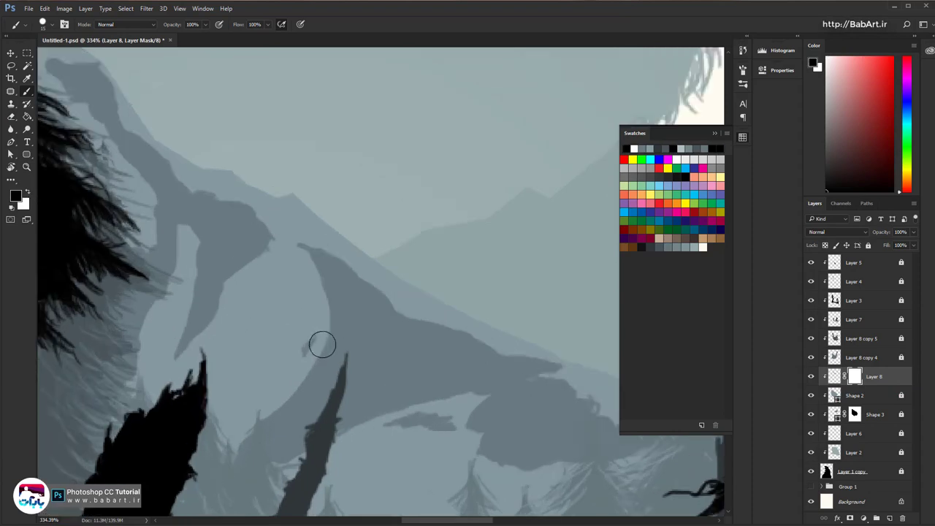
left_click_drag(319, 340, 347, 262)
scroll(349, 256, "down", 2)
scroll(351, 252, "up", 1)
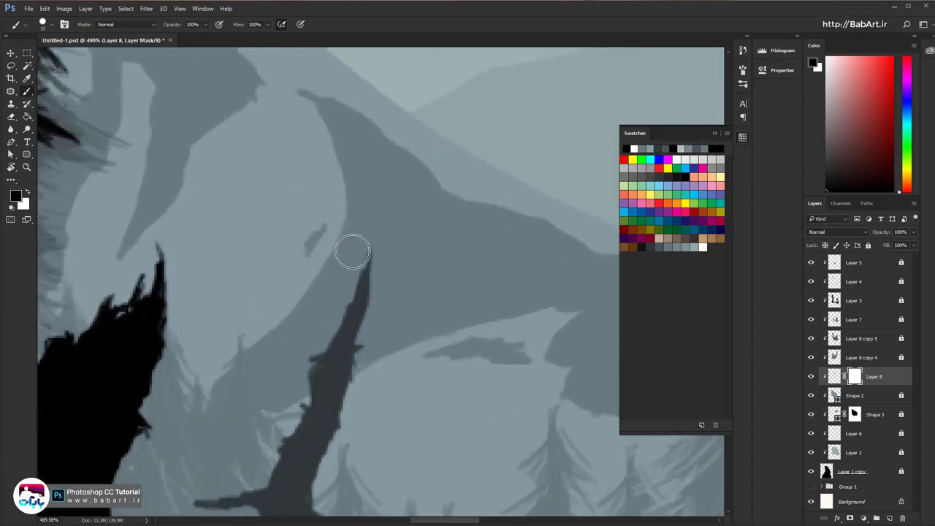
key("bracketleft")
key("bracketleft")
key("bracketleft")
key("bracketleft")
key("bracketleft")
key("bracketleft")
key("bracketleft")
mouse_move(336, 196)
left_mouse_down()
mouse_move(339, 221)
mouse_move(311, 265)
left_mouse_up()
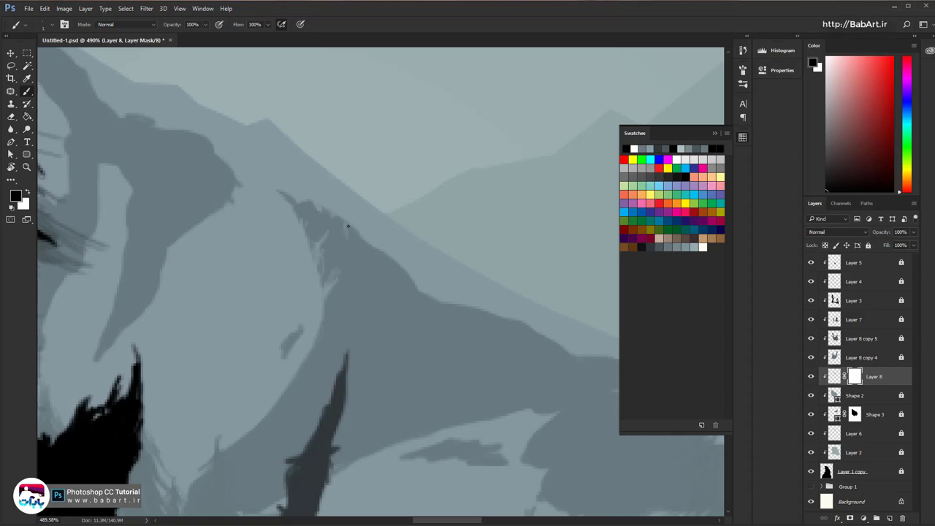
Cut thin streaks into the large ridge shadow along its inner edge beside the grey trunk and along its base
scroll(362, 247, "down", 3)
scroll(250, 250, "down", 4)
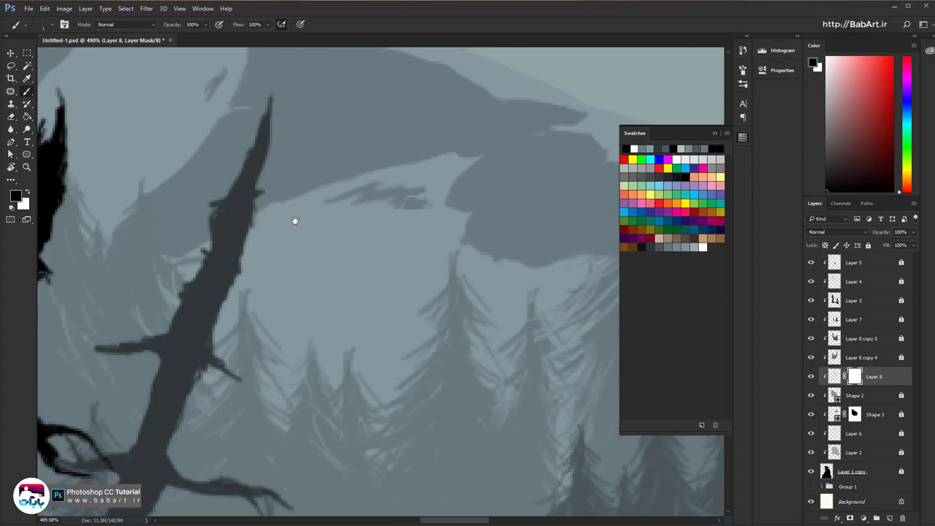
mouse_move(295, 220)
left_mouse_down()
mouse_move(413, 263)
mouse_move(351, 290)
left_mouse_up()
key("r")
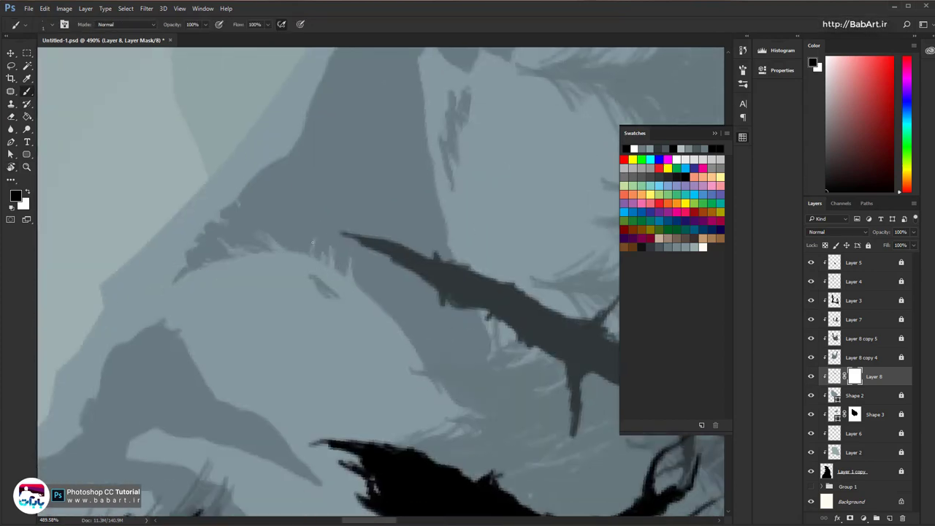
scroll(314, 251, "right", 3)
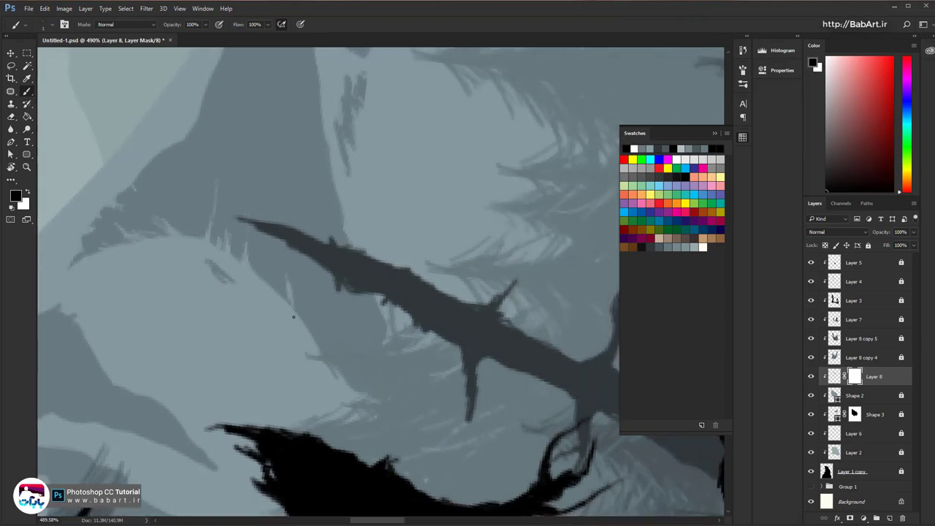
scroll(299, 292, "up", 5)
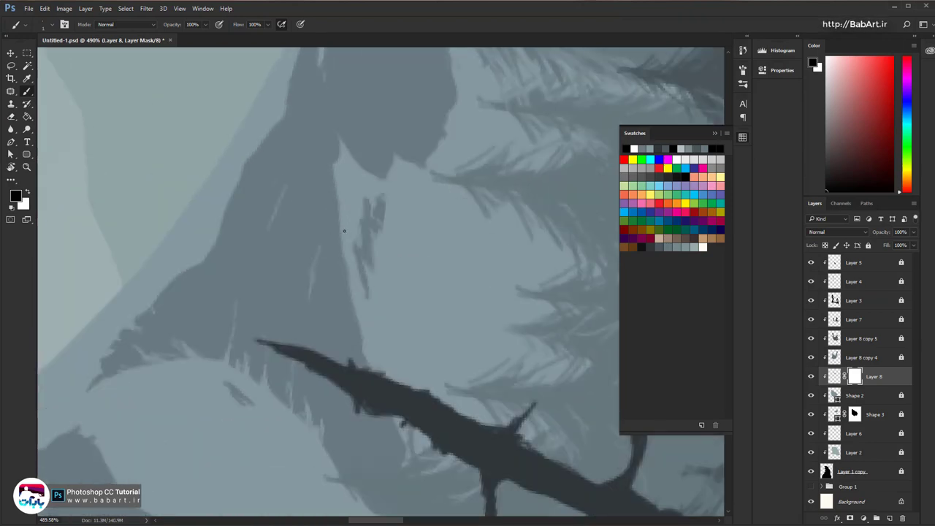
scroll(347, 256, "down", 5)
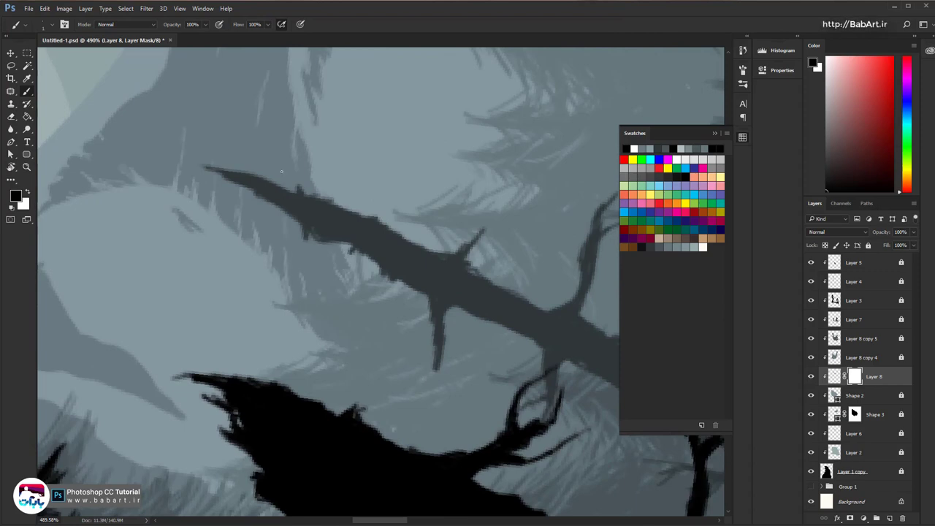
scroll(281, 172, "up", 8)
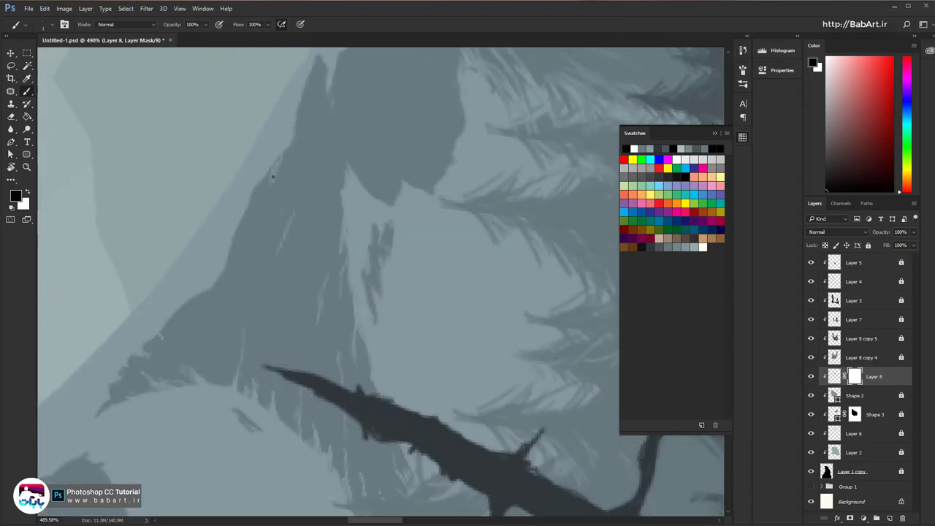
scroll(252, 219, "right", 6)
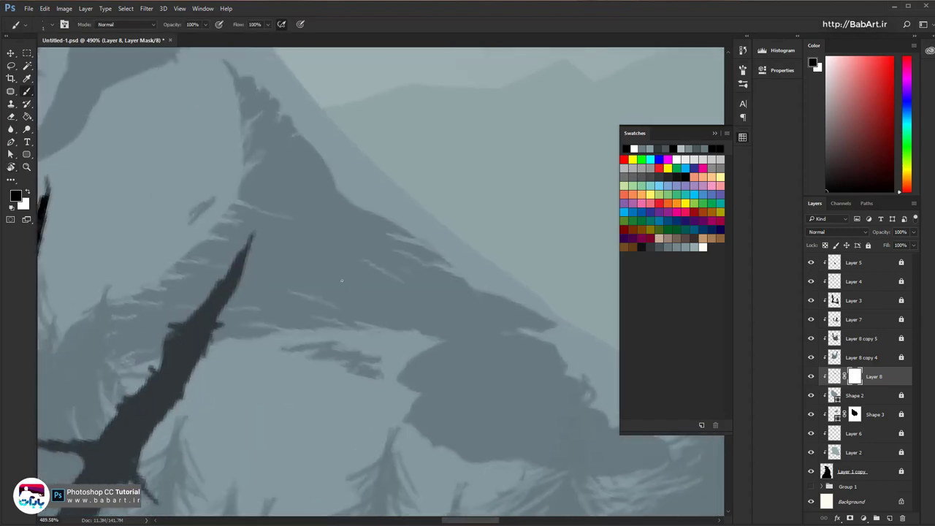
Fray the large shadow's outer slope edge and add short streaks inside it by masking fine strokes
scroll(341, 281, "down", 5)
scroll(341, 281, "right", 2)
mouse_move(439, 219)
left_mouse_down()
mouse_move(410, 217)
mouse_move(511, 218)
mouse_move(505, 202)
mouse_move(501, 224)
mouse_move(487, 212)
mouse_move(498, 194)
mouse_move(459, 184)
mouse_move(414, 212)
left_mouse_up()
left_click_drag(424, 249, 407, 209)
left_click_drag(335, 142, 390, 328)
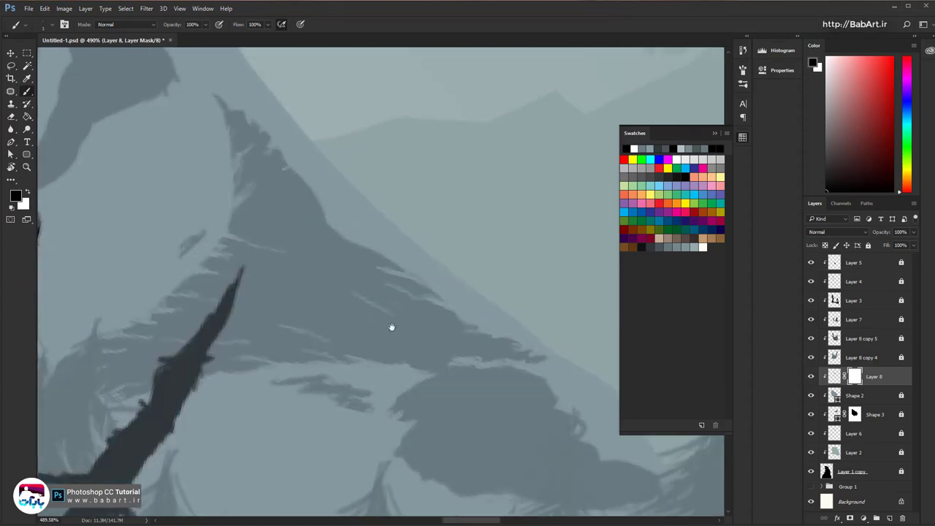
left_click_drag(322, 208, 311, 189)
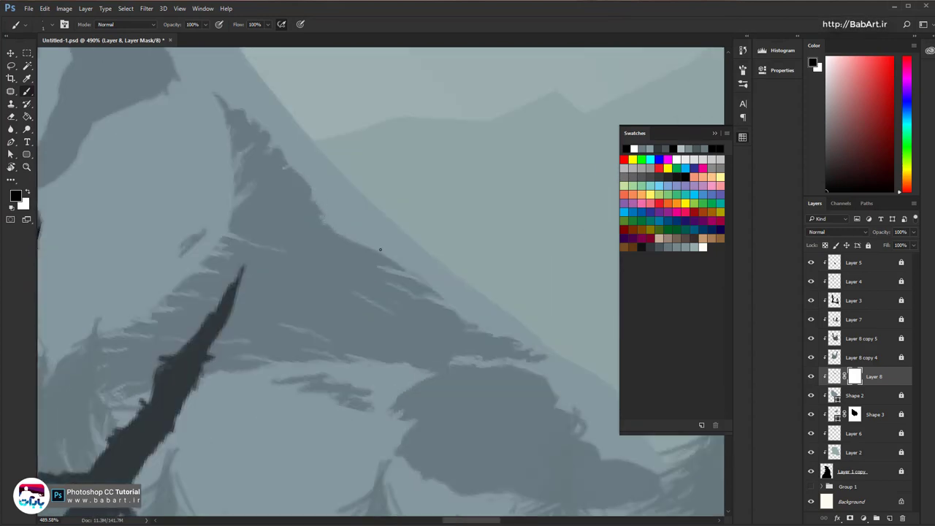
mouse_move(374, 251)
left_mouse_down()
mouse_move(335, 245)
mouse_move(354, 248)
left_mouse_up()
left_click_drag(305, 264, 352, 273)
left_click_drag(278, 215, 300, 216)
Mask streaked notches into both long edges of the rounded lower shadow above the pines, starting from its inner end
scroll(324, 308, "down", 5)
scroll(324, 308, "right", 1)
left_click_drag(403, 316, 379, 333)
left_click_drag(437, 298, 398, 312)
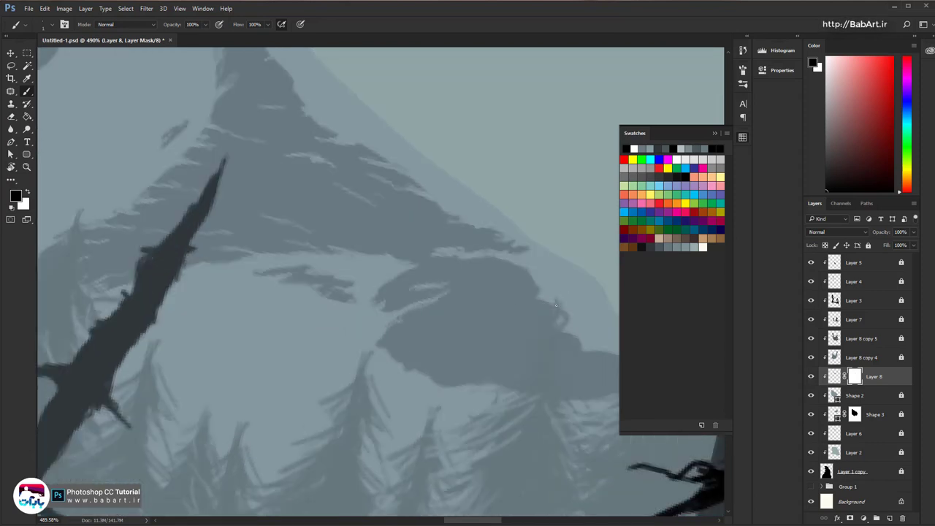
key("r")
mouse_move(556, 305)
left_mouse_down()
mouse_move(415, 168)
mouse_move(262, 249)
left_mouse_up()
key("space")
left_click_drag(305, 183, 298, 189)
left_click_drag(296, 182, 303, 267)
mouse_move(274, 221)
left_mouse_down()
mouse_move(277, 200)
mouse_move(280, 260)
left_mouse_up()
left_click_drag(253, 206, 261, 236)
left_click_drag(269, 297, 298, 358)
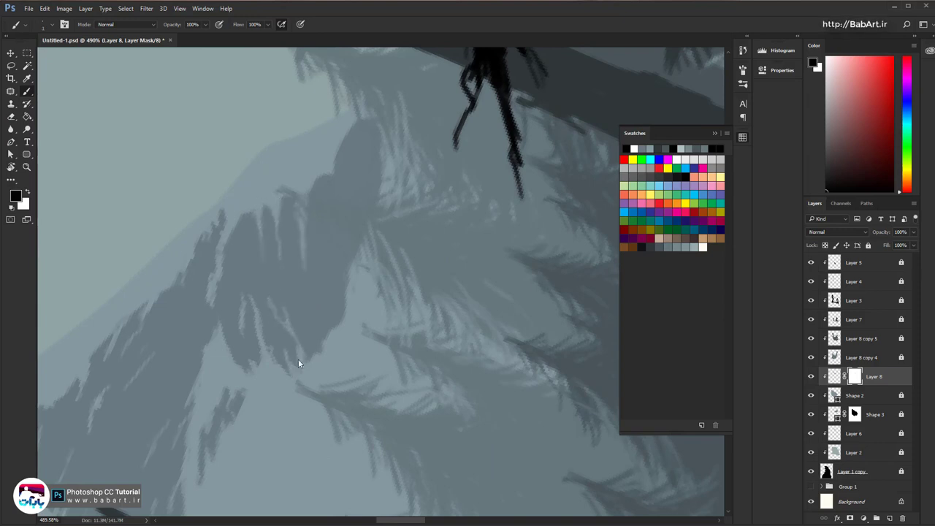
Roughen the rest of the lower shadow with fine mask strokes, out to its far end beside the pines
left_click_drag(335, 251, 340, 307)
mouse_move(340, 289)
left_mouse_down()
mouse_move(345, 313)
mouse_move(348, 302)
left_mouse_up()
left_click_drag(270, 295, 279, 318)
left_click_drag(234, 265, 241, 215)
left_click_drag(360, 146, 362, 117)
left_click_drag(379, 156, 375, 133)
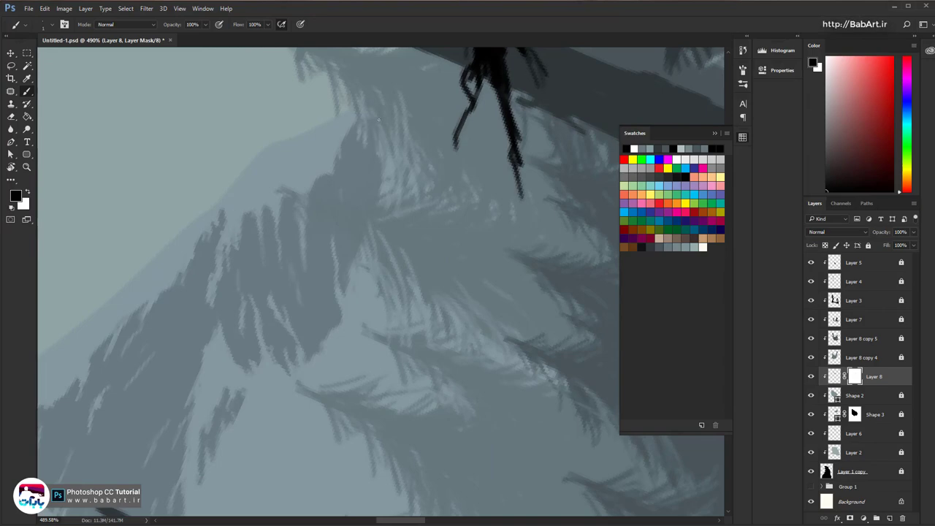
left_click_drag(381, 195, 379, 164)
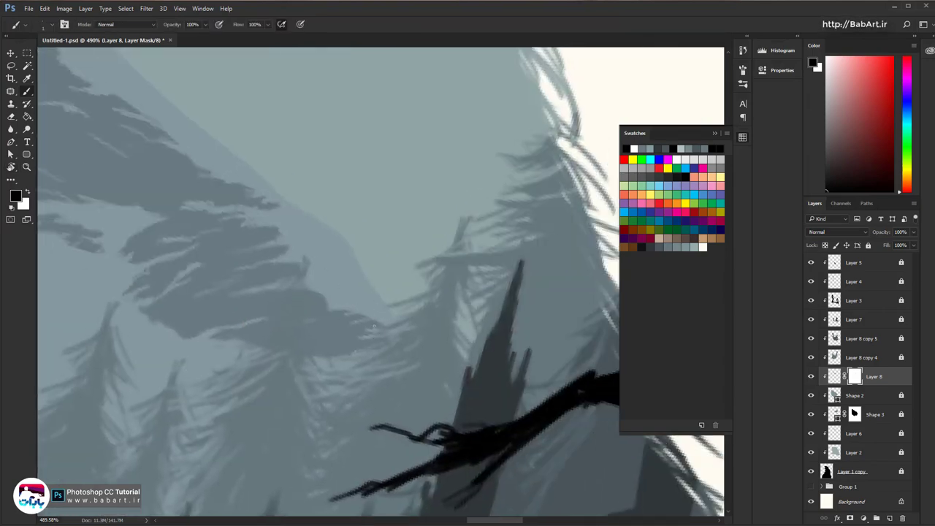
left_click_drag(374, 325, 342, 330)
left_click_drag(366, 330, 290, 300)
Lower the opacity of Layer 8 to 40%
left_click(914, 232)
left_click_drag(914, 247, 888, 249)
left_click_drag(281, 232, 379, 262)
Mask fan-like streaks and ragged edges into the branching upper ridge shadow beside the bear's fur
scroll(379, 261, "up", 4)
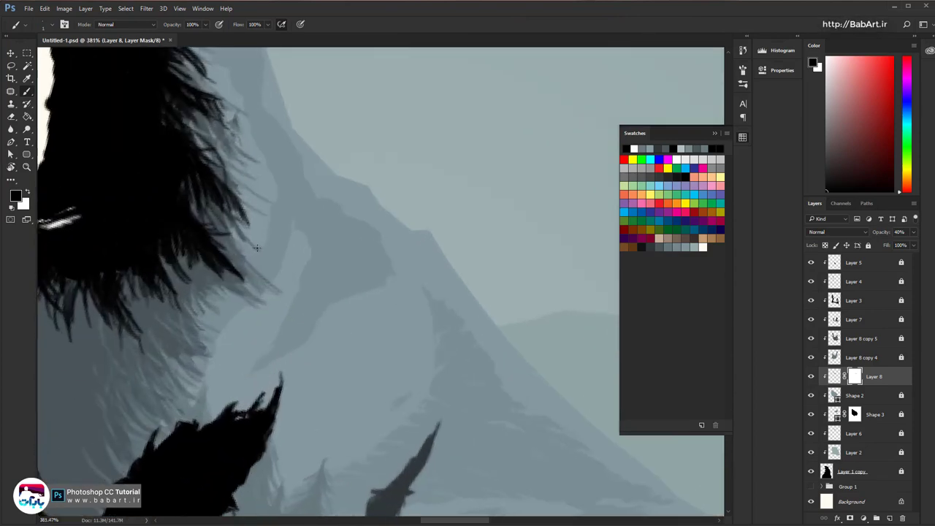
scroll(277, 187, "up", 2)
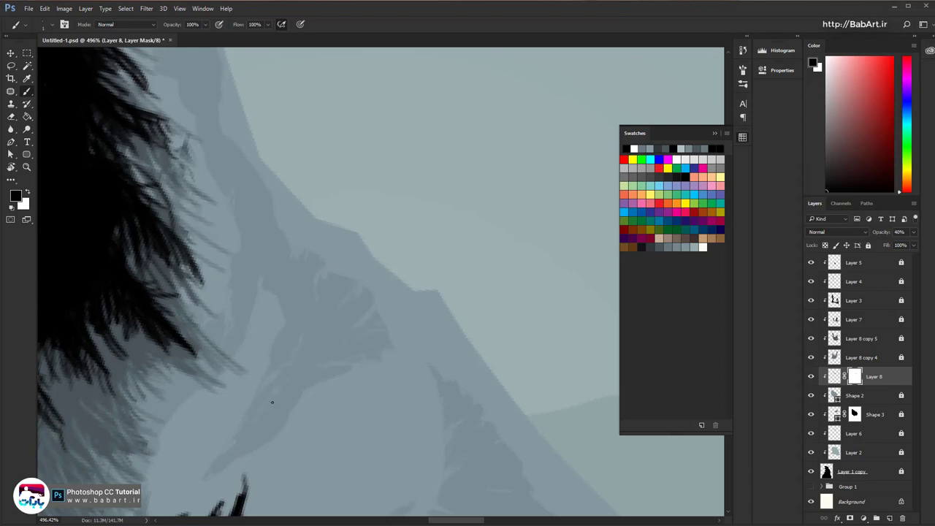
left_click_drag(299, 290, 343, 377)
left_click_drag(303, 273, 312, 312)
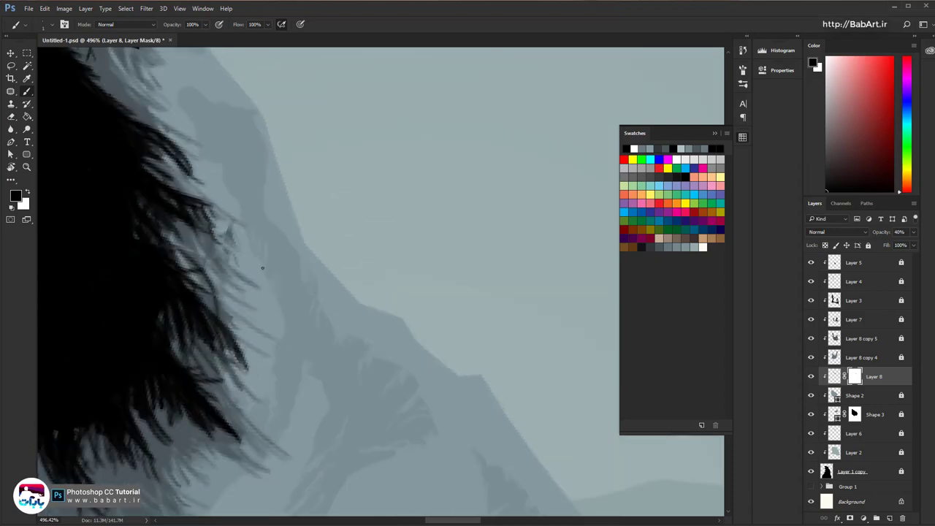
Roughen the narrow shadow running up to the summit along the fur with fine mask strokes
scroll(262, 267, "up", 2)
scroll(262, 267, "left", 1)
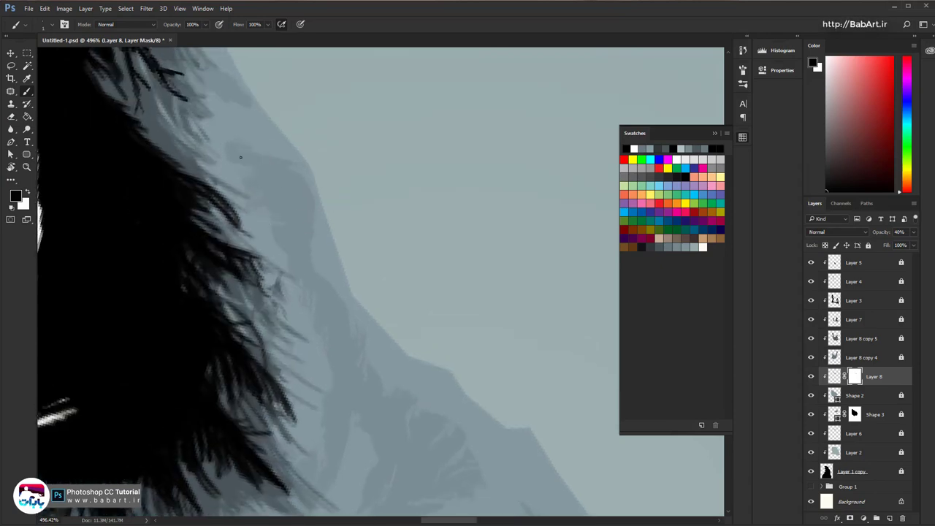
left_click_drag(241, 157, 317, 311)
left_click_drag(317, 204, 306, 348)
left_click_drag(468, 281, 341, 184)
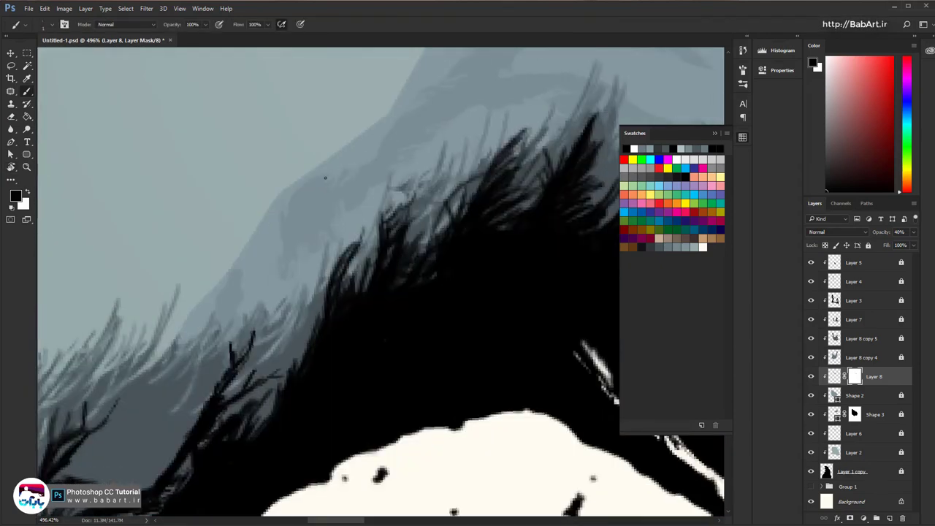
scroll(358, 201, "up", 3)
scroll(339, 188, "right", 2)
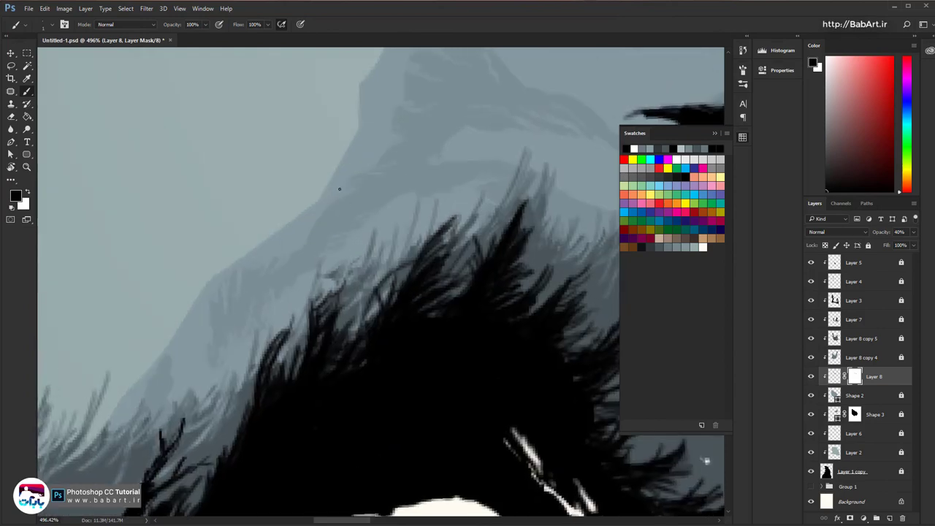
scroll(402, 208, "down", 5)
Check the artwork with Layer 2 hidden and shown again, and add a new clipped layer directly above Shape 3
left_click_drag(399, 203, 507, 399)
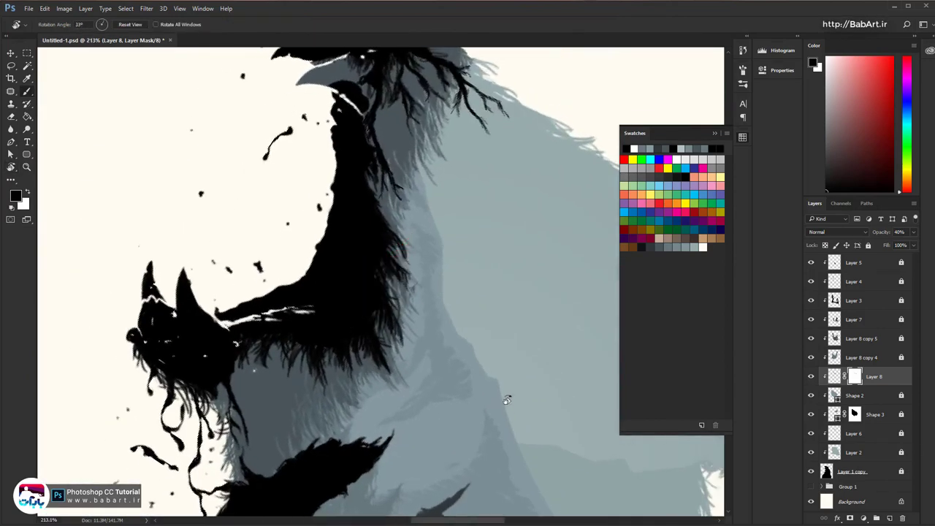
left_click_drag(501, 358, 334, 246)
left_click_drag(403, 308, 293, 309)
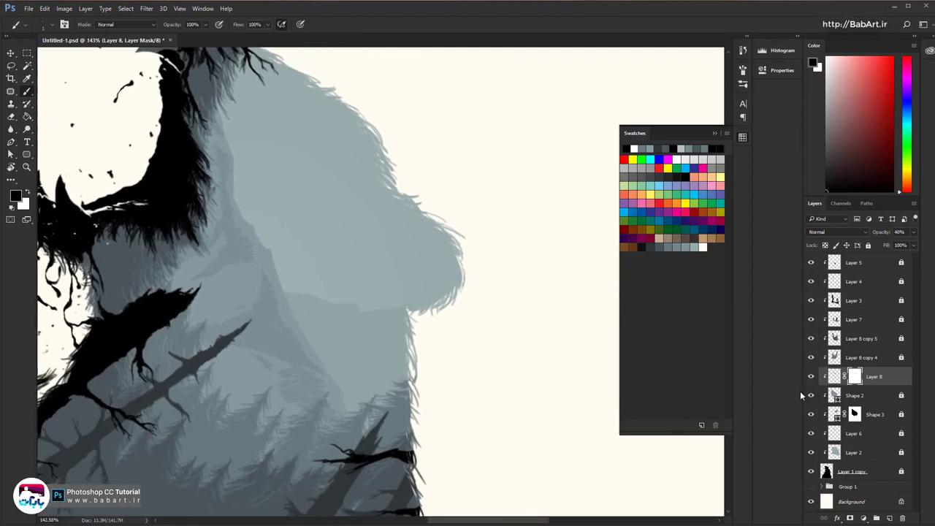
left_click(809, 453)
left_click(810, 452)
left_click(852, 414)
left_click(889, 518)
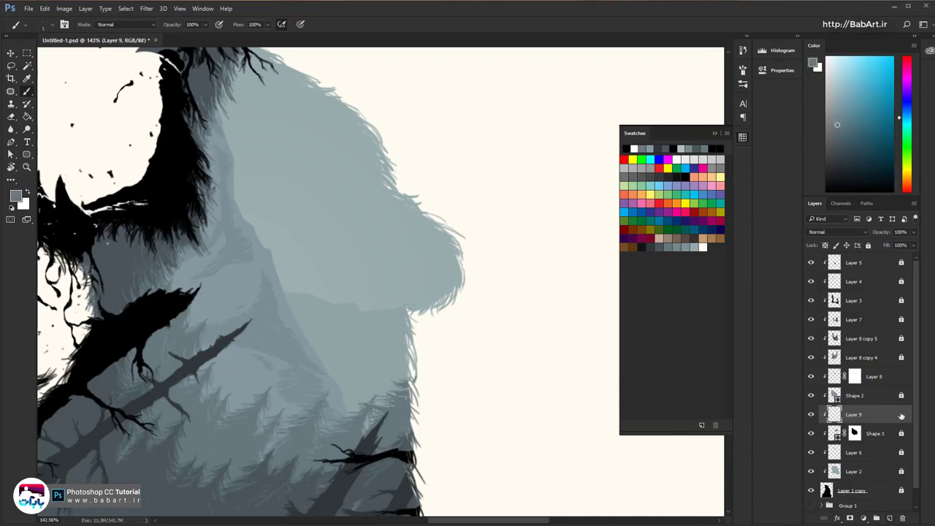
left_click(897, 378)
left_click(859, 245)
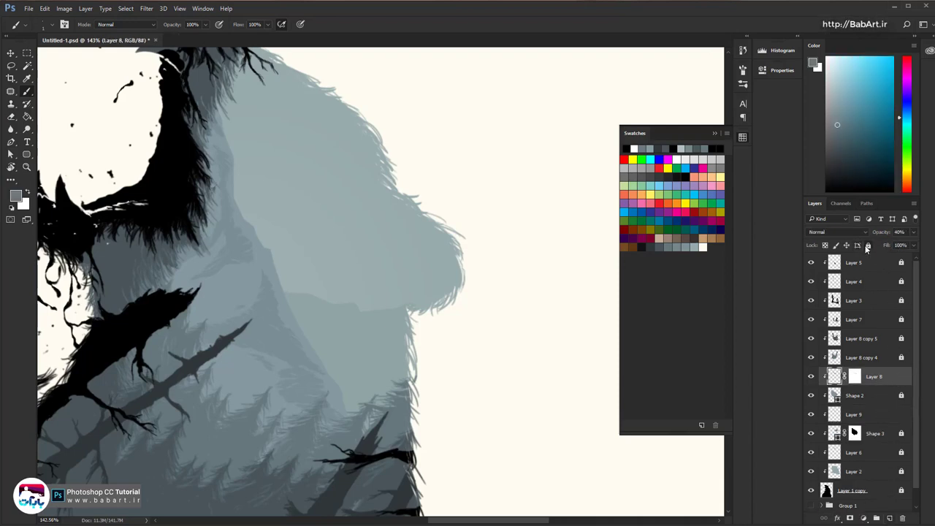
left_click(887, 403)
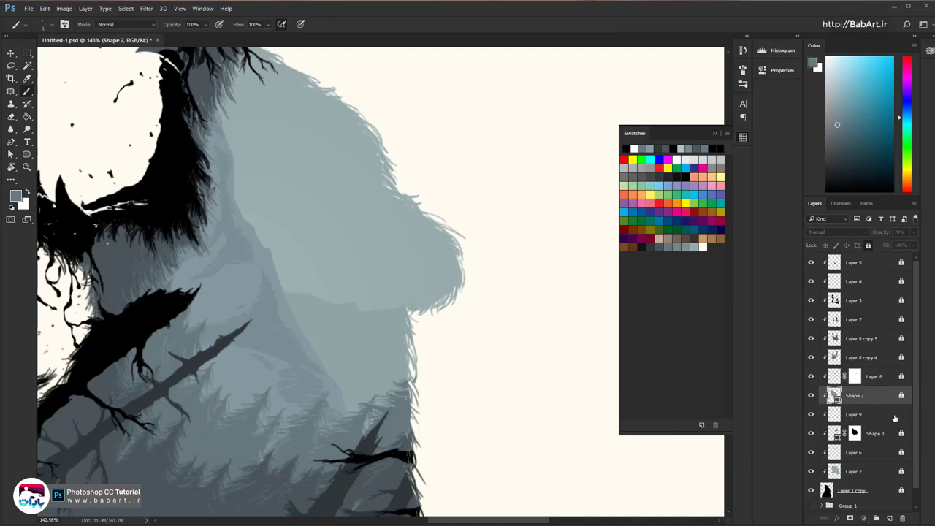
left_click(893, 418)
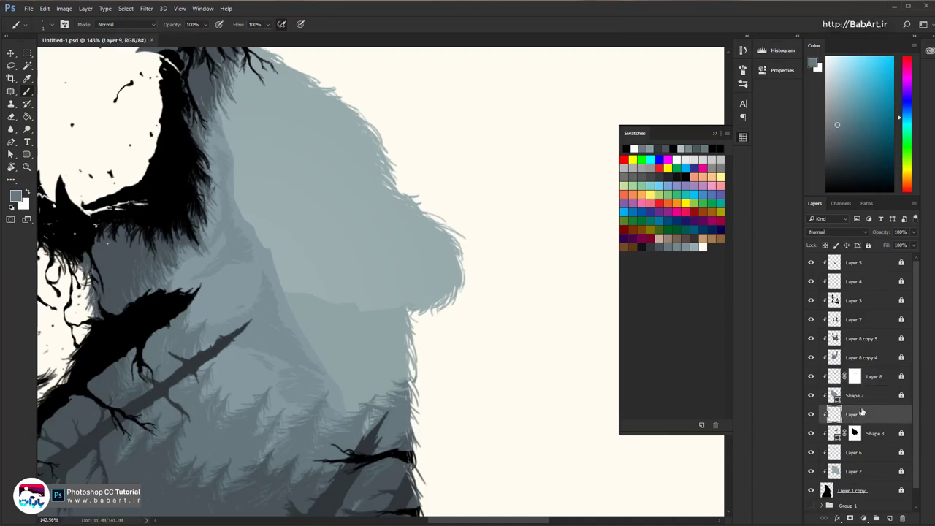
Sample the distant ridge's colour for painting on Layer 9 and darken it to a deeper blue-grey foreground colour
scroll(329, 314, "up", 3)
key("r")
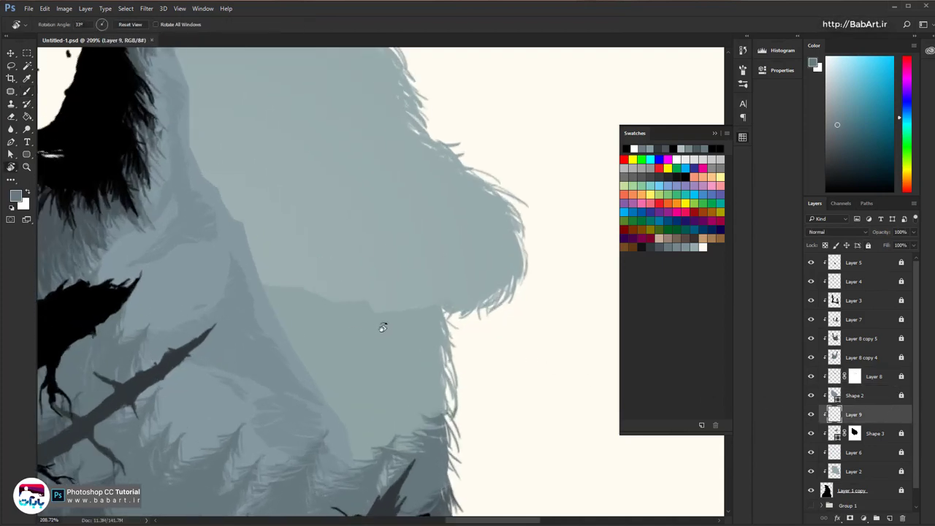
mouse_move(382, 323)
left_mouse_down()
mouse_move(324, 265)
mouse_move(410, 374)
mouse_move(465, 347)
mouse_move(478, 315)
mouse_move(342, 354)
mouse_move(352, 309)
left_mouse_up()
key("b")
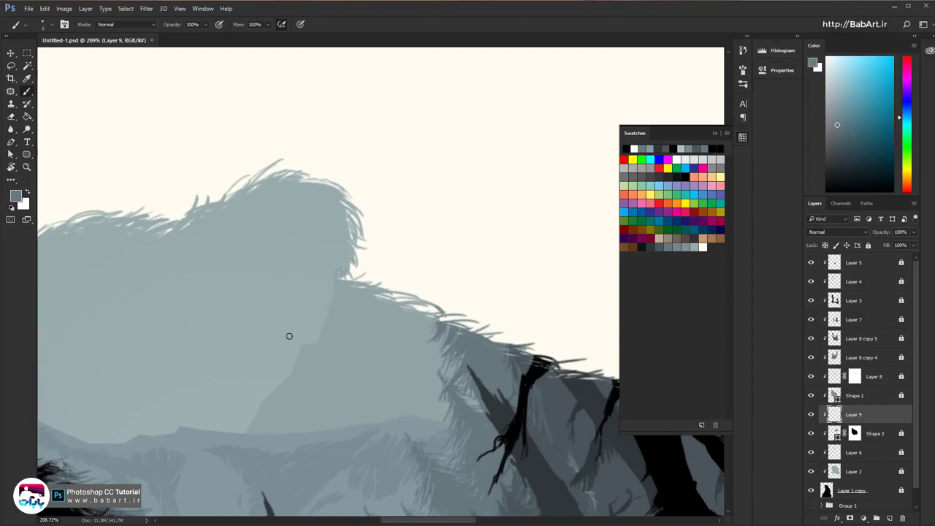
key("alt")
left_click(355, 321, "alt")
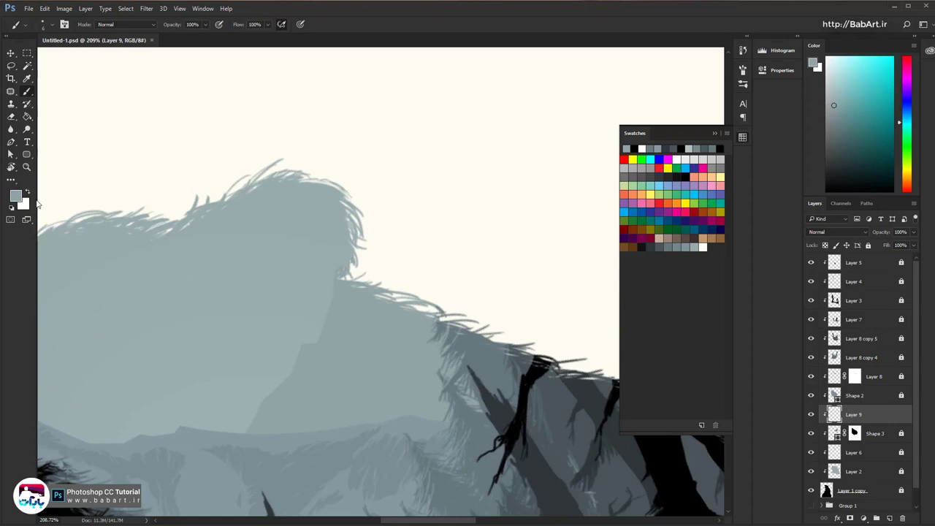
left_click(15, 195)
left_click_drag(330, 376, 334, 387)
left_click(525, 324)
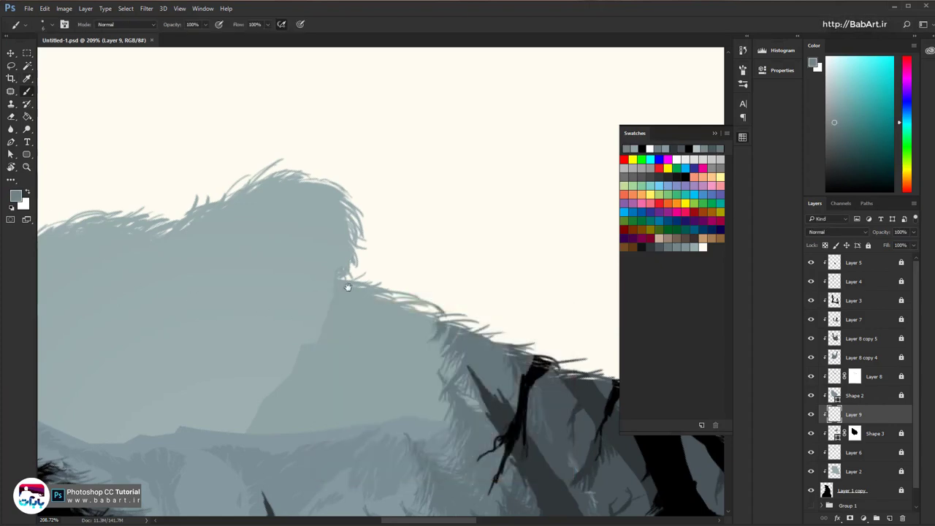
Paint a small shadow patch and a downward-branching shadow below the summit of the distant ridge on Layer 9
scroll(345, 277, "down", 3)
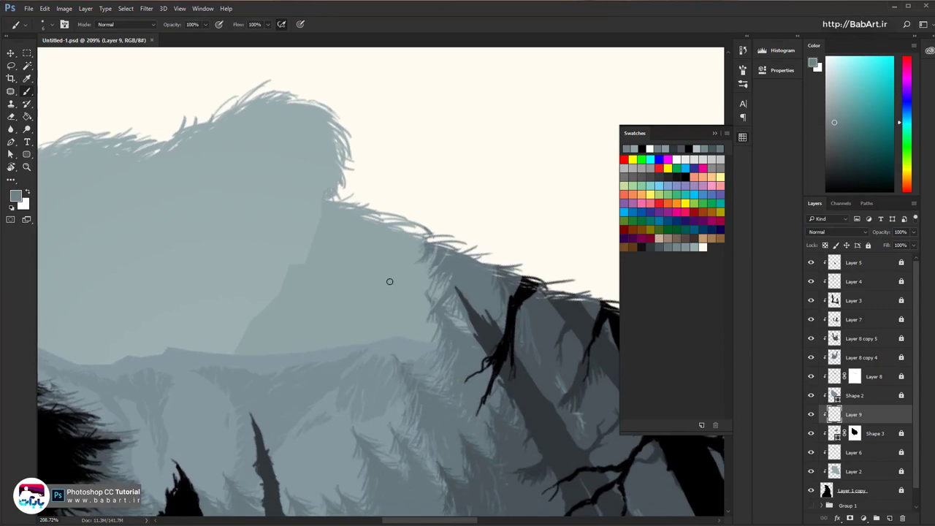
mouse_move(386, 314)
left_mouse_down()
mouse_move(378, 307)
mouse_move(386, 299)
left_mouse_up()
mouse_move(328, 186)
left_mouse_down()
mouse_move(306, 263)
mouse_move(286, 269)
mouse_move(310, 255)
mouse_move(332, 185)
mouse_move(328, 289)
mouse_move(327, 220)
mouse_move(319, 245)
mouse_move(320, 237)
mouse_move(329, 245)
mouse_move(321, 242)
mouse_move(310, 273)
mouse_move(328, 250)
mouse_move(325, 241)
mouse_move(308, 272)
mouse_move(309, 259)
mouse_move(305, 296)
mouse_move(306, 269)
left_mouse_up()
key("bracketright")
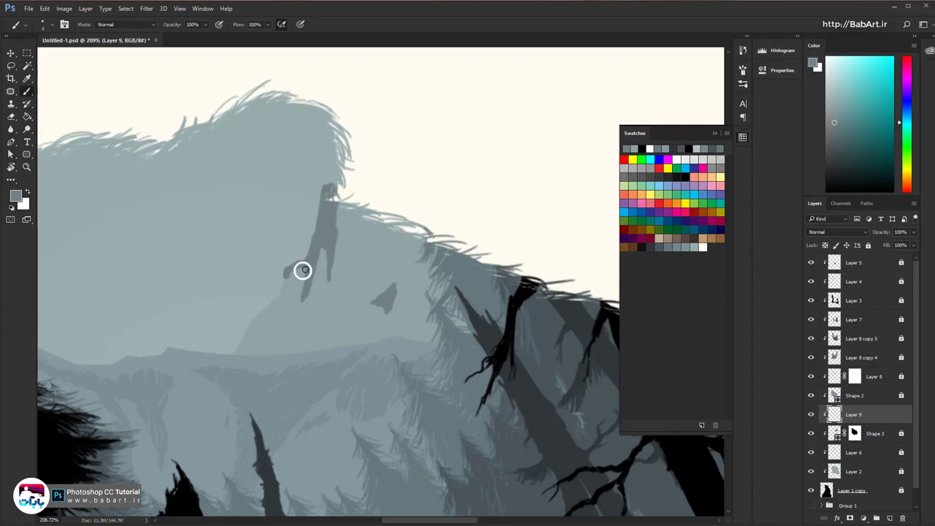
right_click(304, 271)
left_click(281, 295)
Extend the shadow down the distant ridge's outer slope and add dripping streaks along the slope and beneath the bear's fur
mouse_move(286, 273)
left_mouse_down()
mouse_move(272, 312)
mouse_move(241, 339)
left_mouse_up()
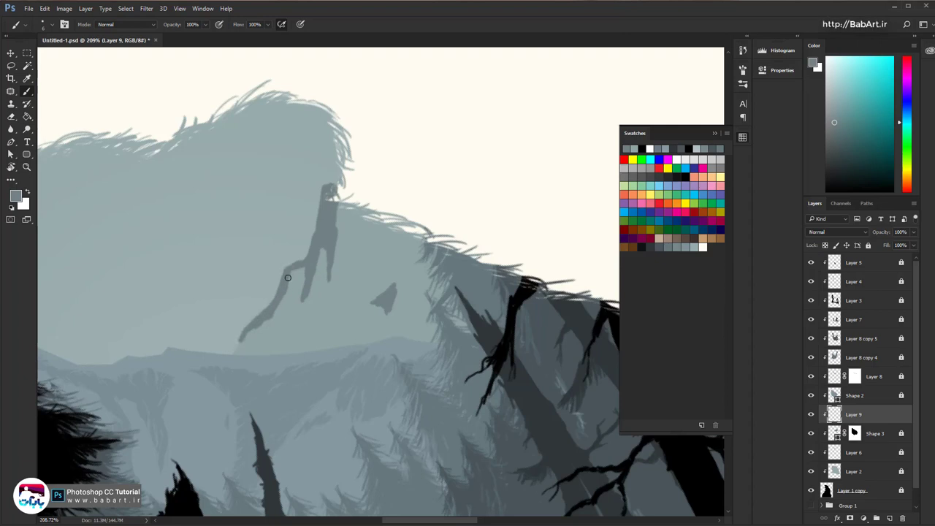
mouse_move(286, 280)
left_mouse_down()
mouse_move(299, 269)
mouse_move(306, 280)
mouse_move(286, 292)
mouse_move(284, 322)
left_mouse_up()
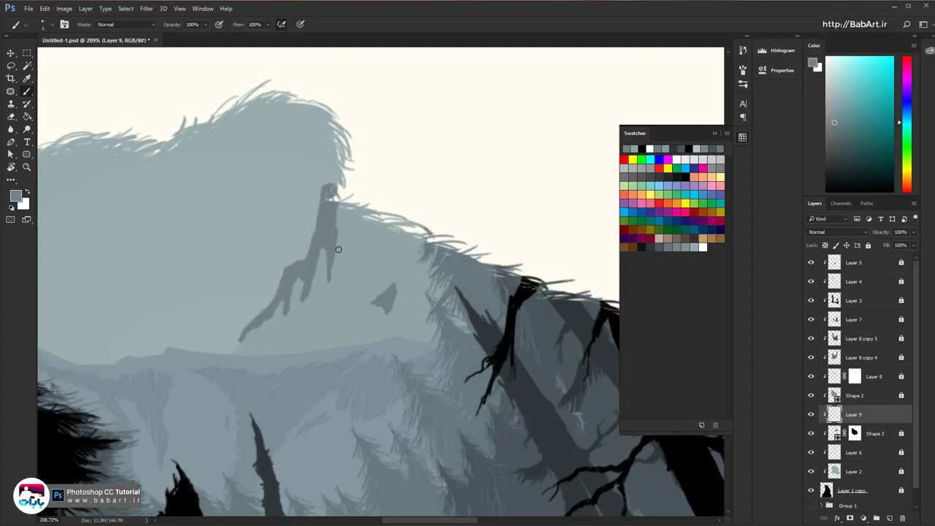
mouse_move(338, 214)
left_mouse_down()
mouse_move(350, 261)
mouse_move(351, 217)
mouse_move(335, 229)
mouse_move(353, 208)
mouse_move(354, 225)
mouse_move(360, 209)
mouse_move(368, 218)
mouse_move(379, 213)
mouse_move(364, 290)
mouse_move(371, 228)
left_mouse_up()
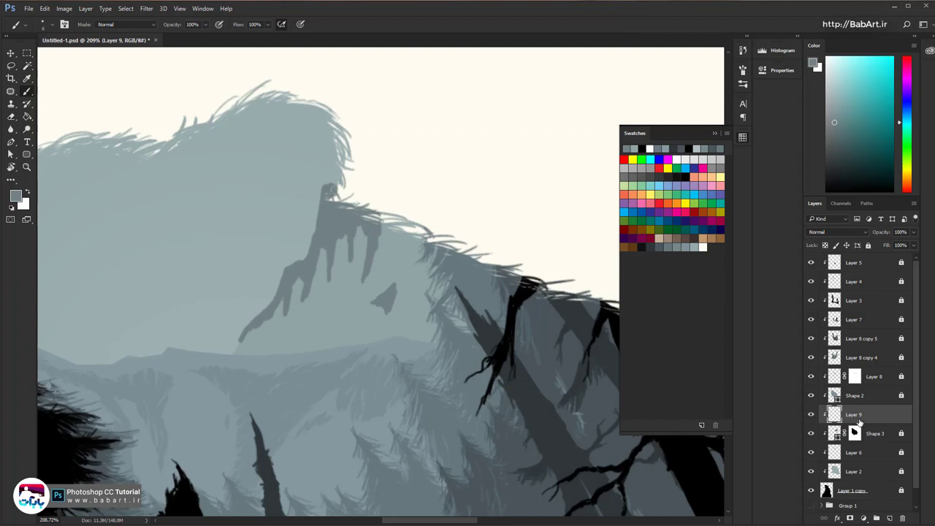
Erase Layer 9's shadow paint spilling outside the distant ridge, using the inverted Shape 3 selection, and deselect
left_click(833, 433, "ctrl")
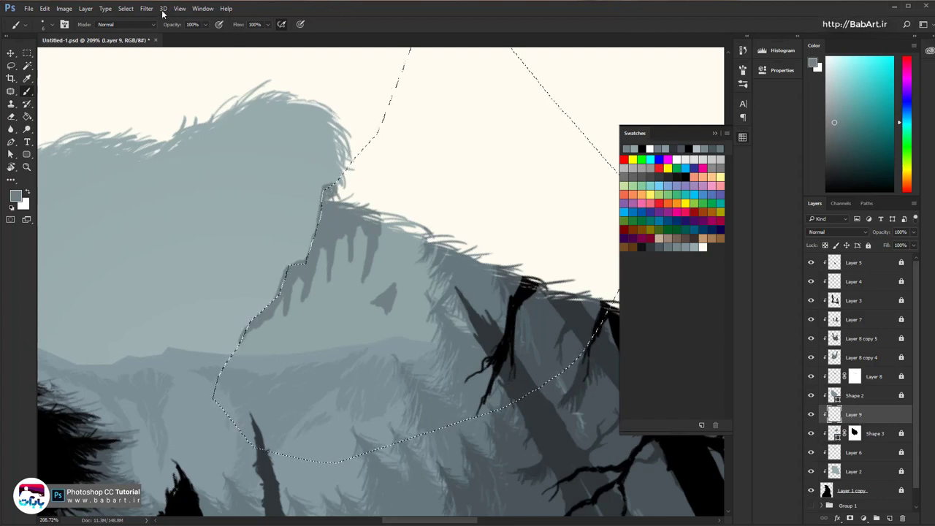
left_click(125, 8)
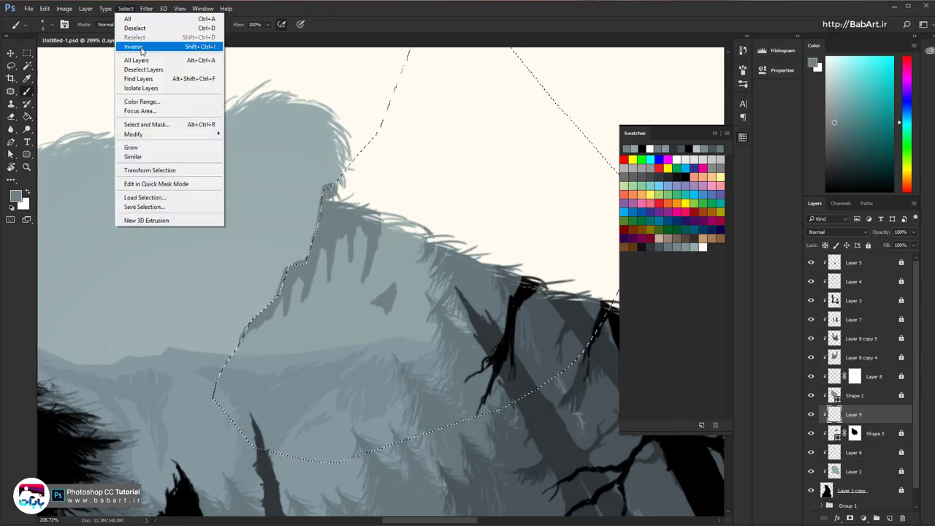
left_click(136, 46)
left_click(11, 117)
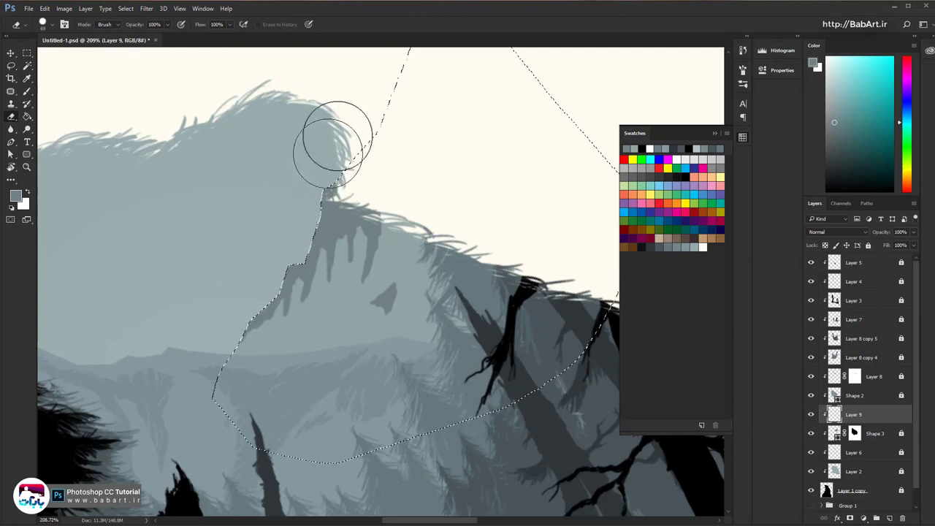
left_click(125, 8)
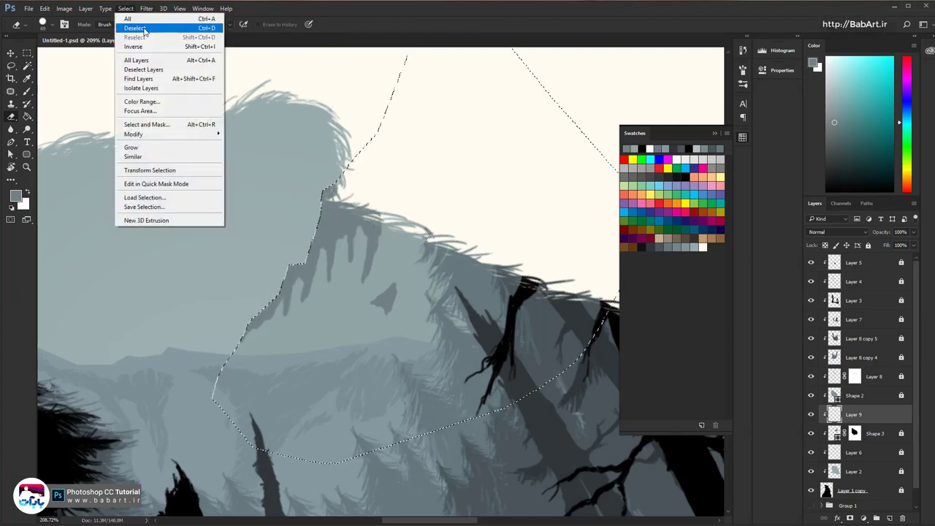
left_click(135, 28)
scroll(355, 281, "up", 2)
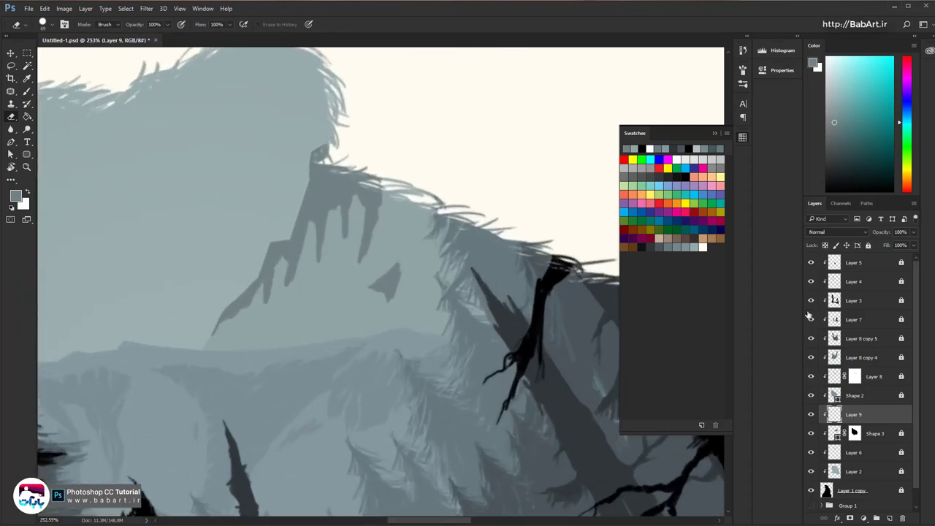
Lower Layer 9's opacity to 31% and add a layer mask to it
left_click_drag(879, 238, 849, 239)
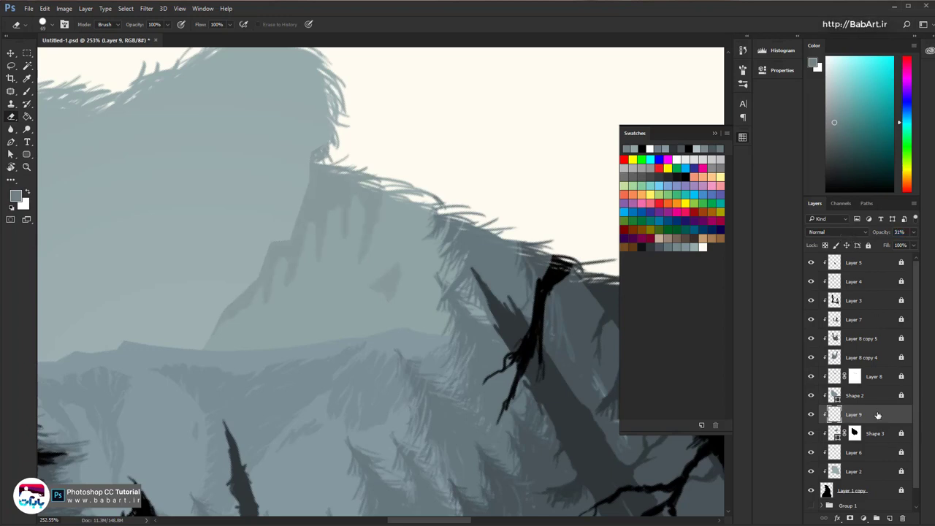
left_click(849, 518)
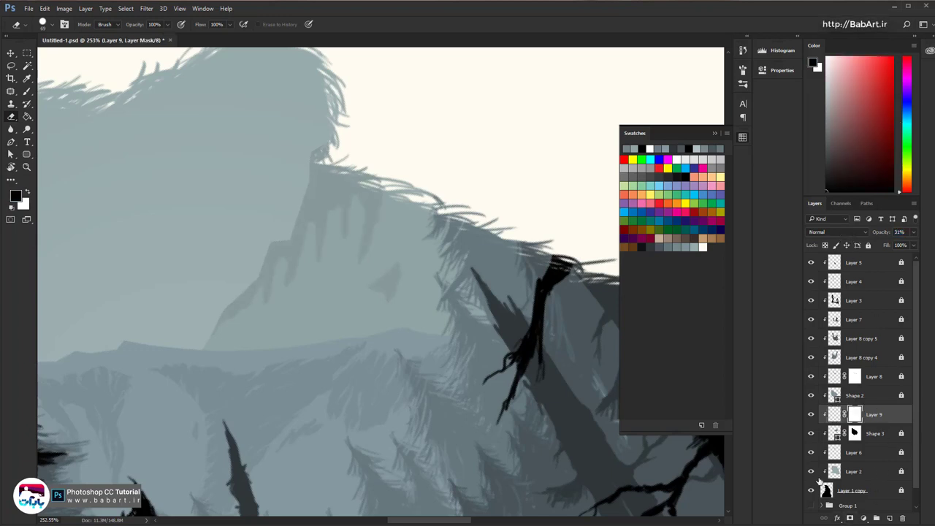
Carve the distant ridge's main shadow into thin ragged streaks with fine black brush strokes on Layer 9's mask
key("p")
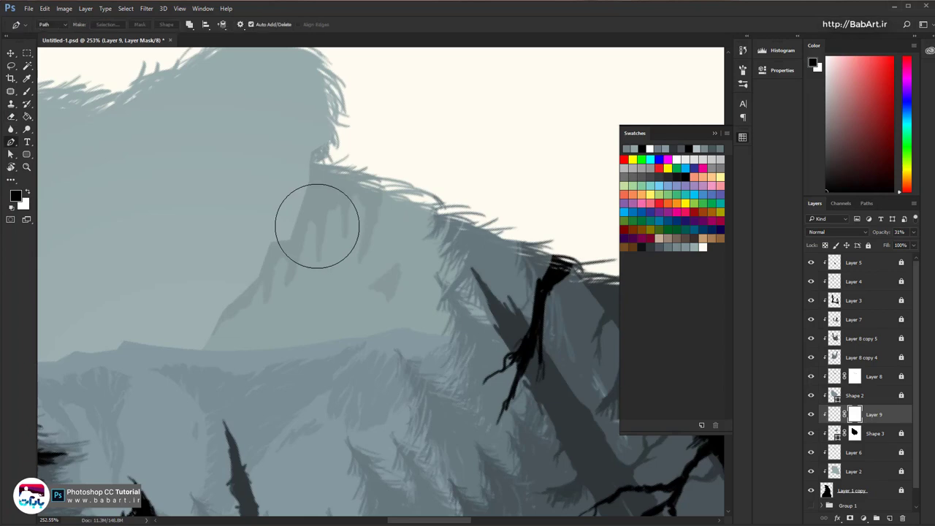
key("b")
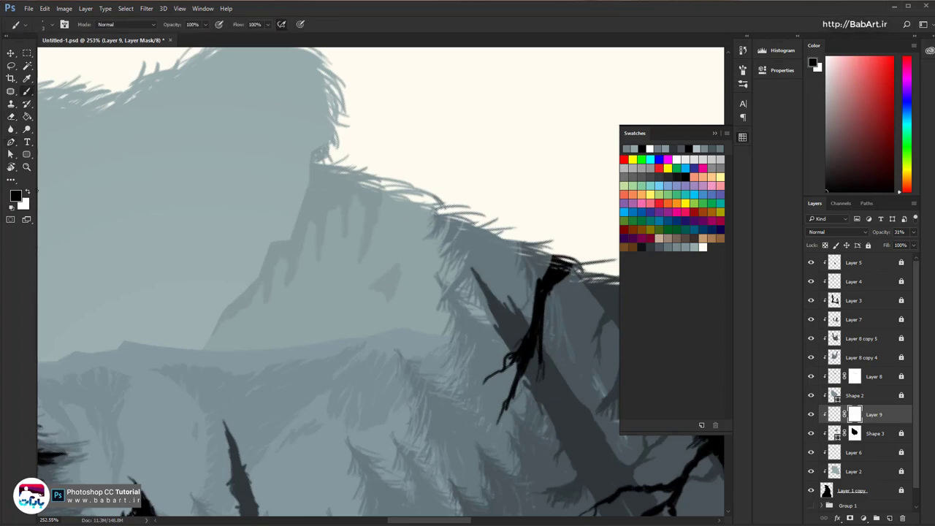
mouse_move(350, 196)
left_mouse_down()
mouse_move(391, 211)
mouse_move(372, 209)
mouse_move(323, 285)
mouse_move(314, 276)
left_mouse_up()
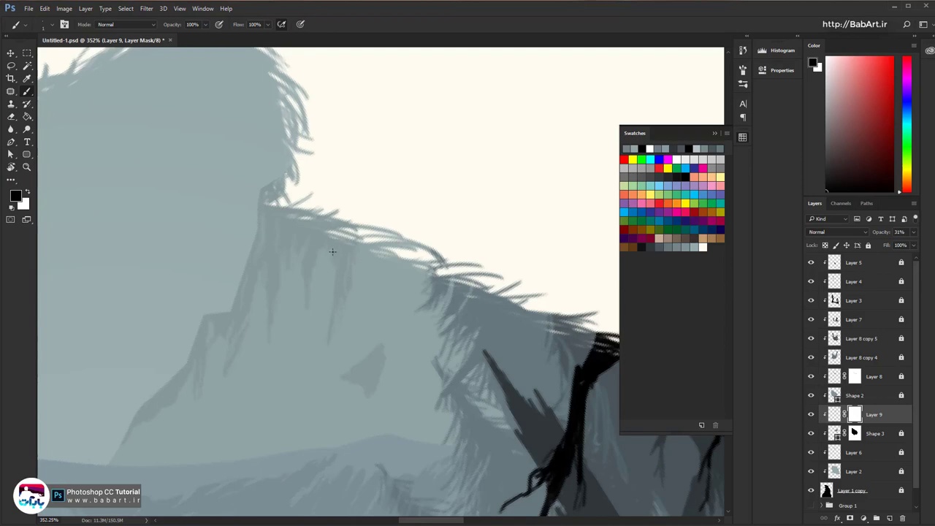
left_click_drag(233, 357, 295, 293)
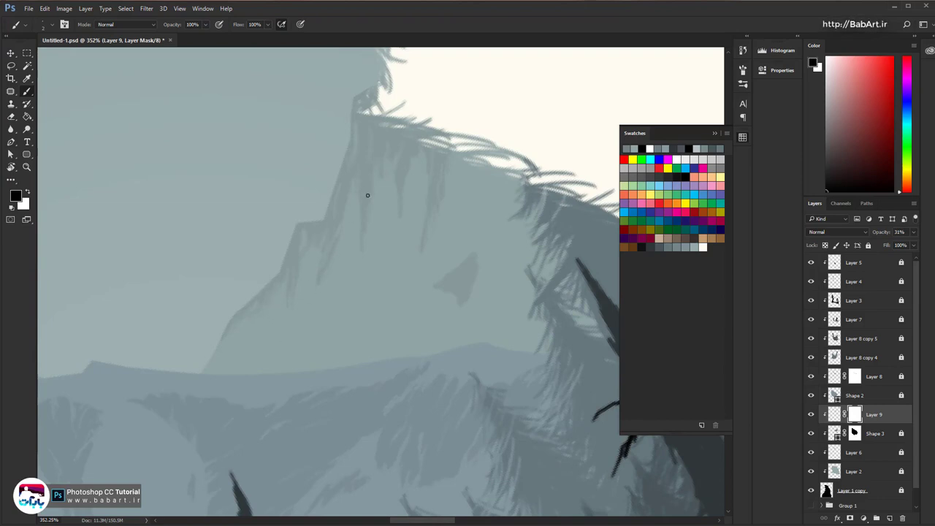
left_click_drag(375, 248, 356, 253)
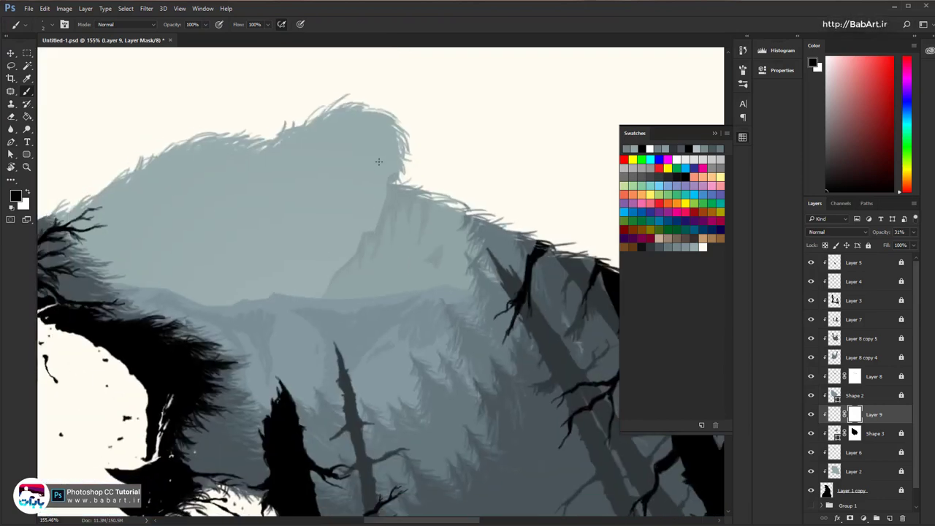
Break up the small isolated shadow patch on the distant ridge with fine mask strokes
key("r")
left_click_drag(378, 162, 470, 201)
left_click_drag(416, 210, 350, 307)
scroll(396, 384, "up", 4)
key("b")
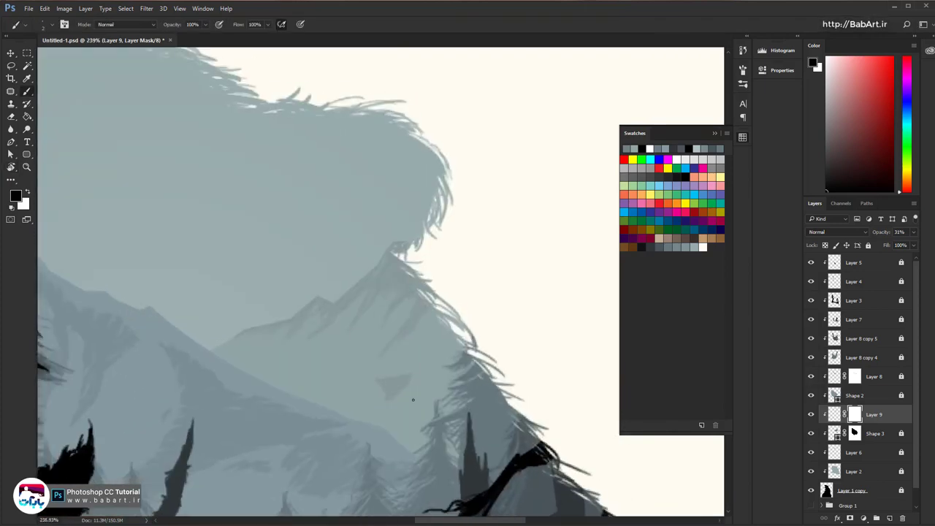
left_click_drag(398, 385, 391, 388)
Apply Layer 9's mask, unlock Layer 8 and apply its layer mask too
left_click(834, 414)
left_click(854, 414)
right_click(854, 414)
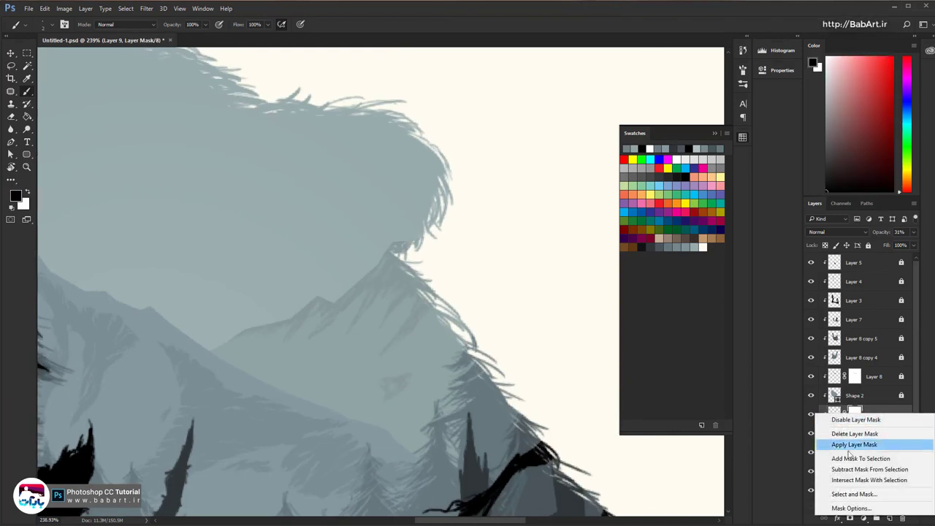
left_click(850, 446)
right_click(855, 375)
left_click(901, 375)
right_click(855, 377)
left_click(860, 407)
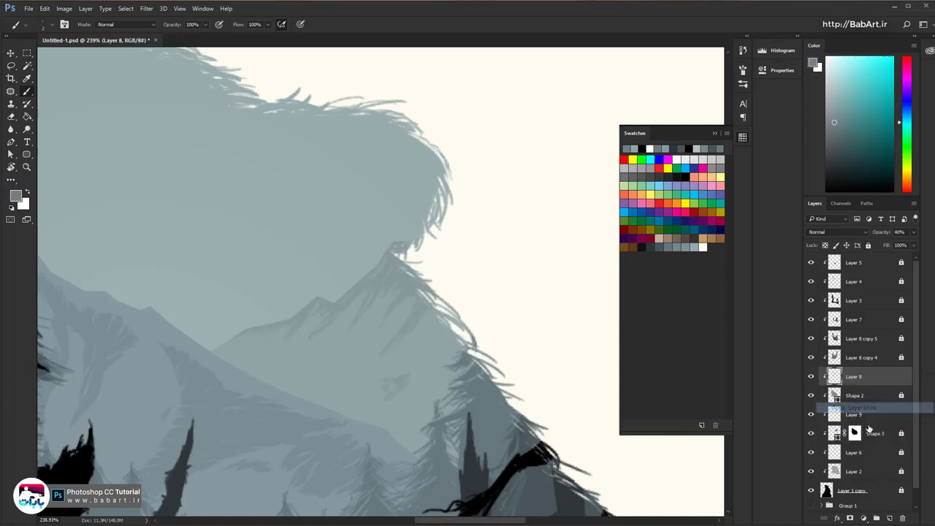
Lock Layer 8 again, reselect Layer 9 and save the document
left_click(870, 417)
left_click(885, 371)
left_click(868, 245)
left_click(864, 419)
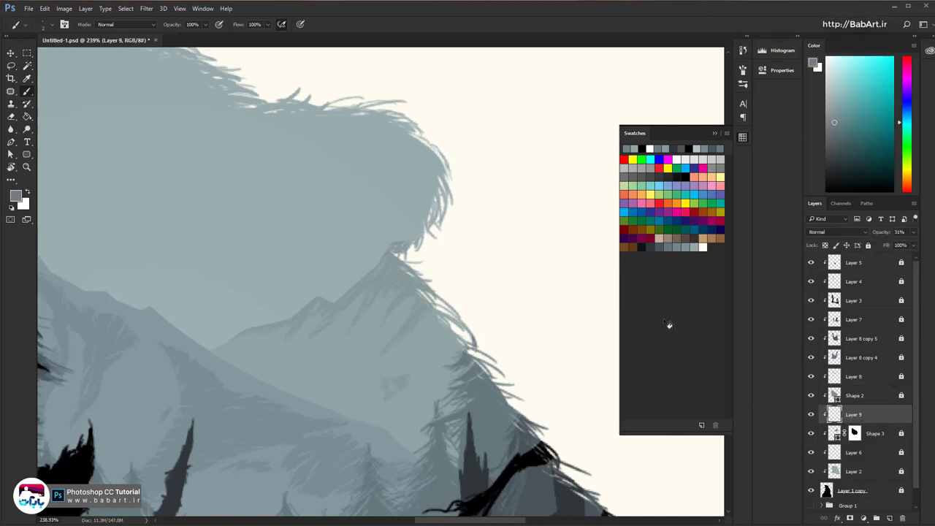
key("super")
key("super")
key("ctrl+s")
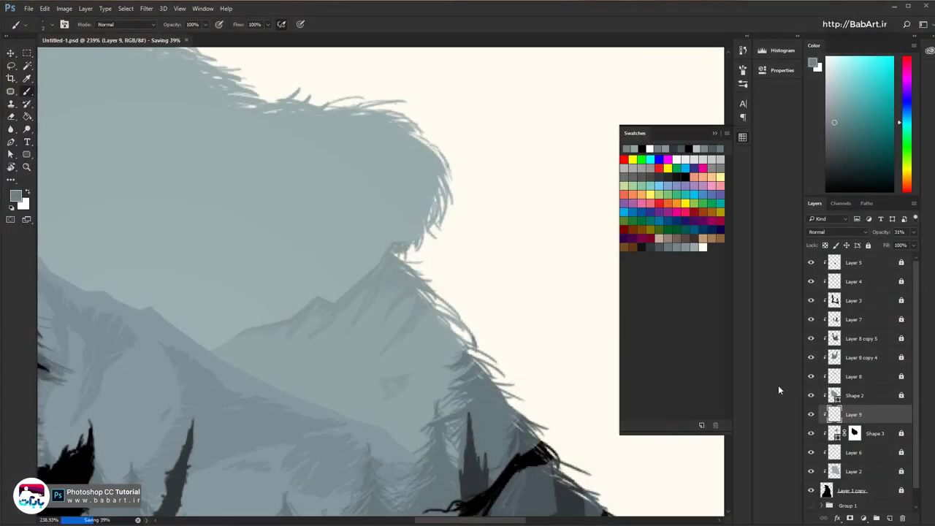
Paint additional fine shadow strokes around the small patch and across the lower slope of the distant ridge on Layer 9
scroll(403, 319, "up", 2)
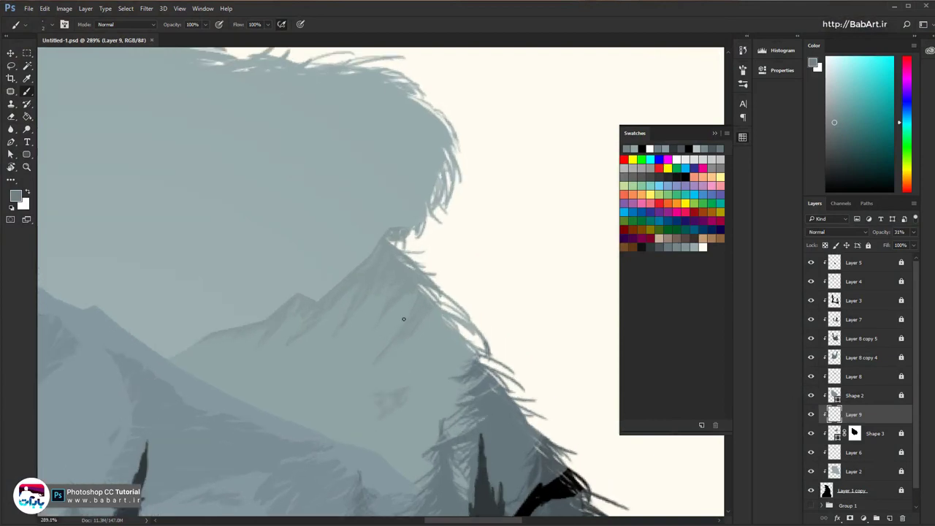
left_click_drag(403, 389, 414, 403)
left_click_drag(330, 343, 377, 250)
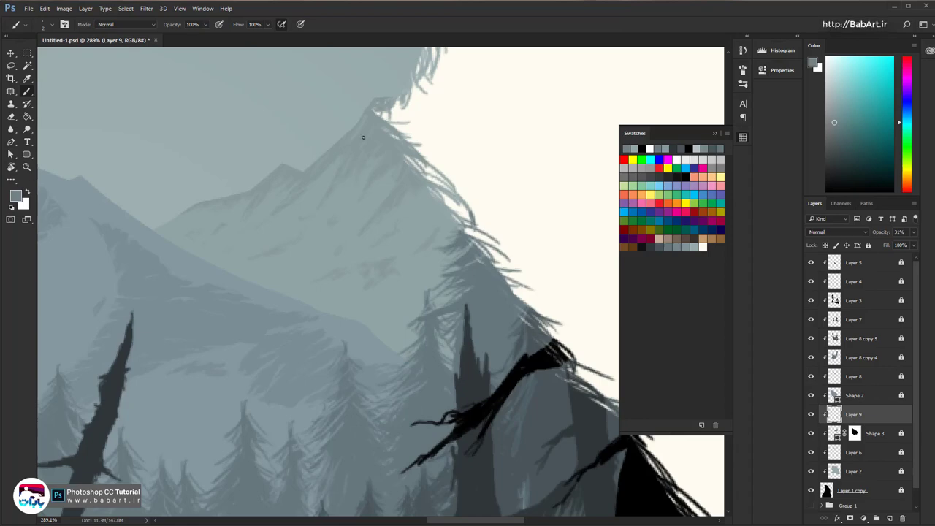
left_click_drag(402, 295, 324, 292)
left_click_drag(337, 278, 330, 366)
left_click_drag(284, 271, 293, 300)
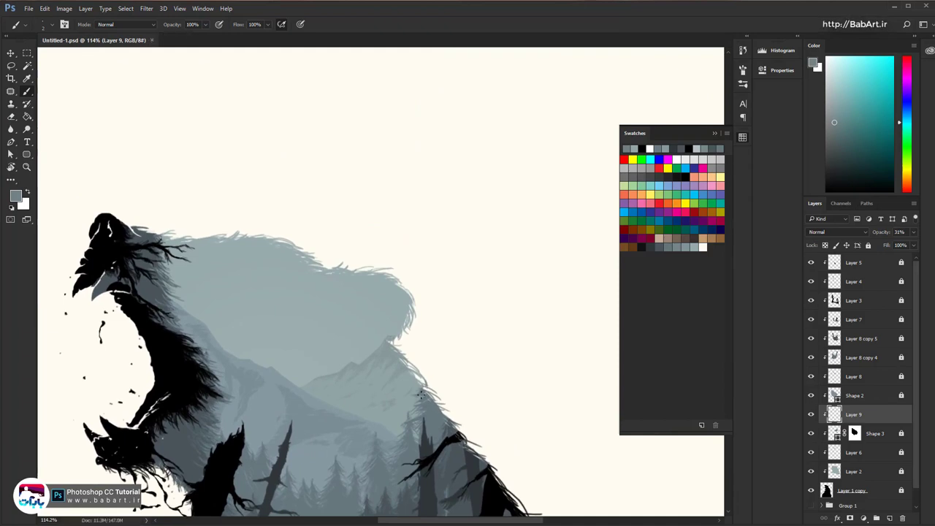
Compare the artwork with Layer 6 hidden and shown, and lock Layer 9
left_click(849, 452)
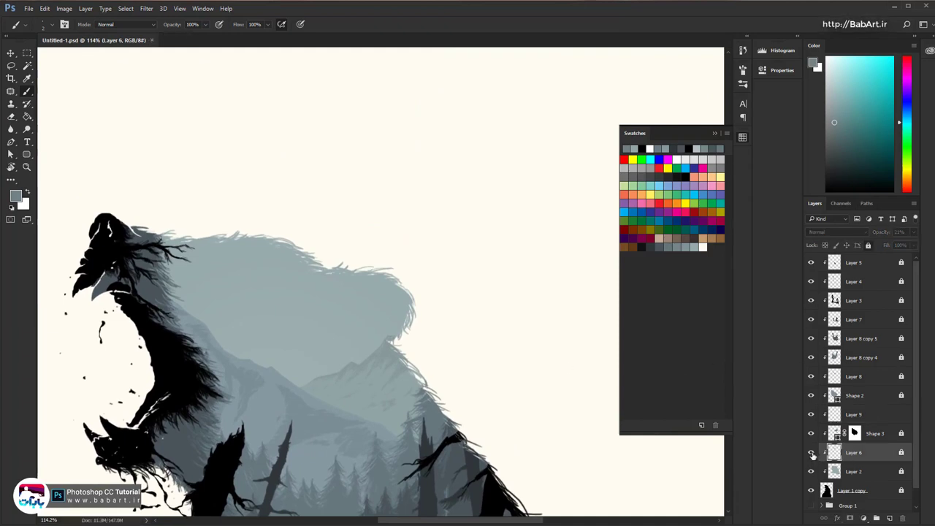
left_click(811, 452)
left_click(810, 453)
left_click(900, 416)
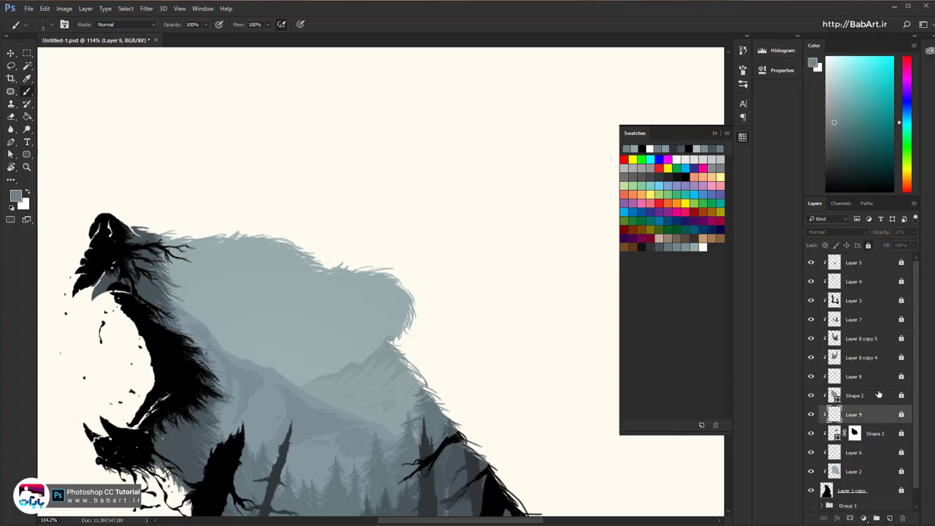
Add a new clipped layer directly above Layer 6 and save the document
left_click(875, 456)
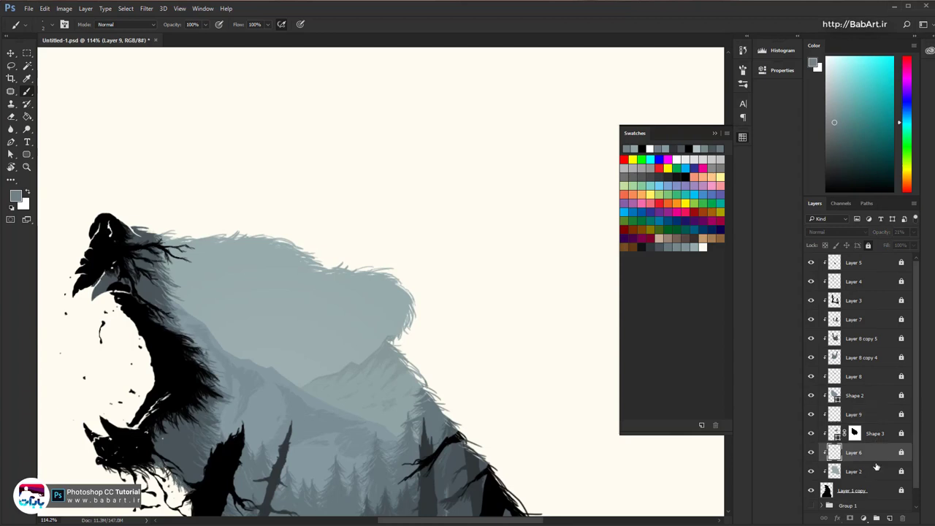
left_click(890, 518)
key("ctrl+s")
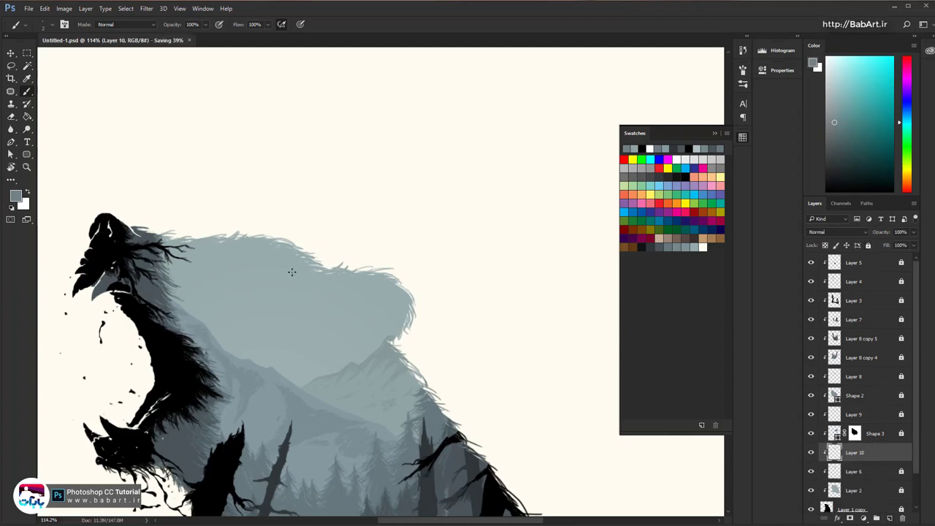
Enlarge the brush to a hard round 21 px for painting in the sky area on Layer 10
scroll(291, 272, "up", 6)
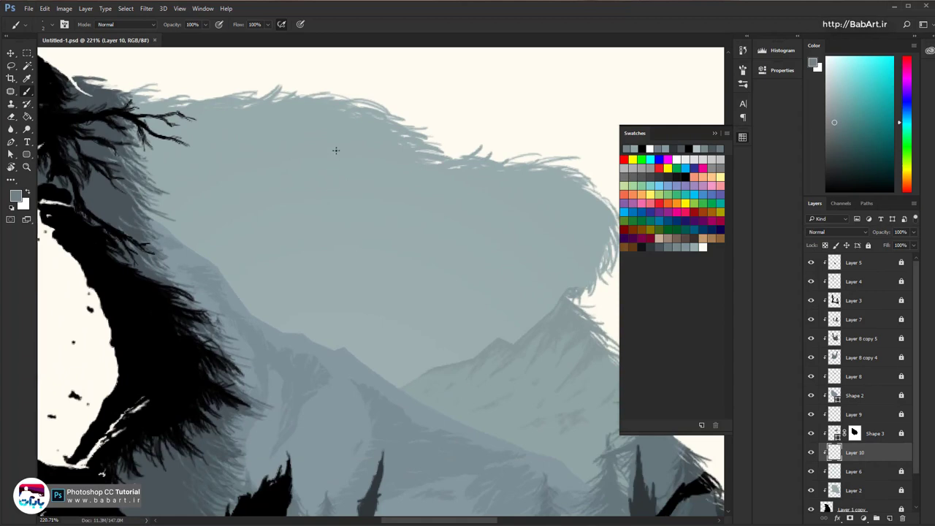
scroll(336, 150, "up", 2)
left_click_drag(336, 142, 331, 189)
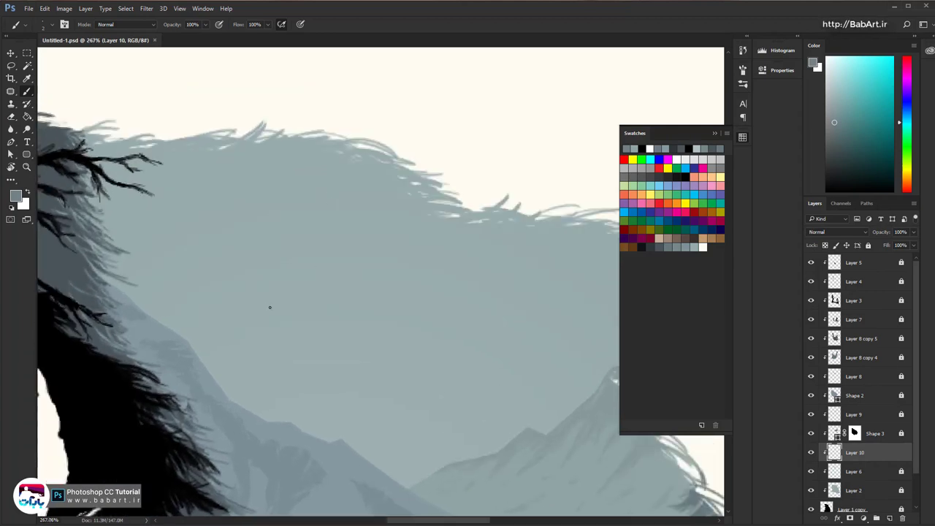
right_click(256, 235)
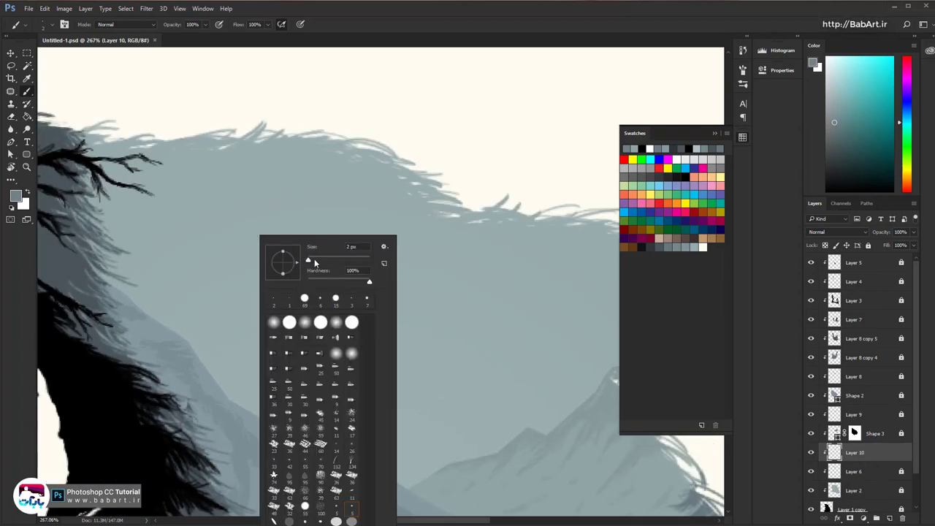
left_click(314, 259)
left_click(386, 16)
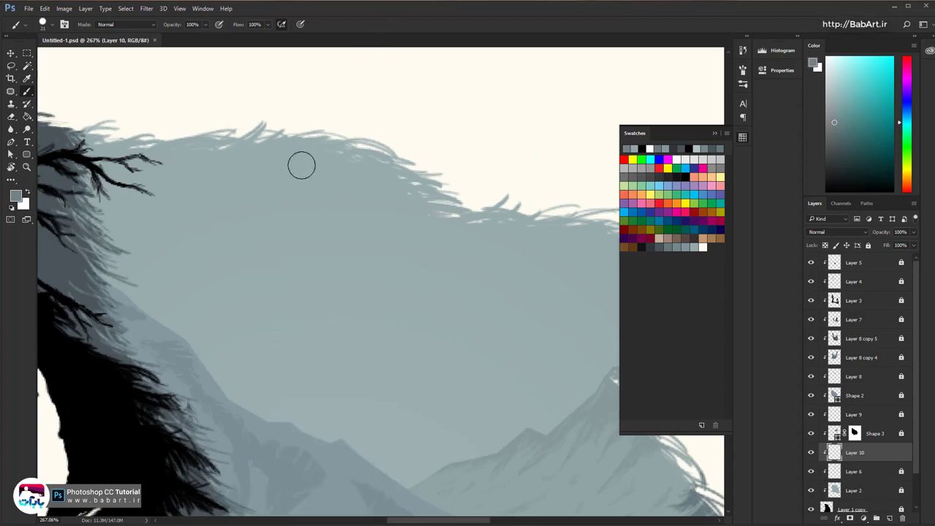
Sample the sky's grey-blue and darken it slightly as the foreground colour
left_click(282, 233, "alt")
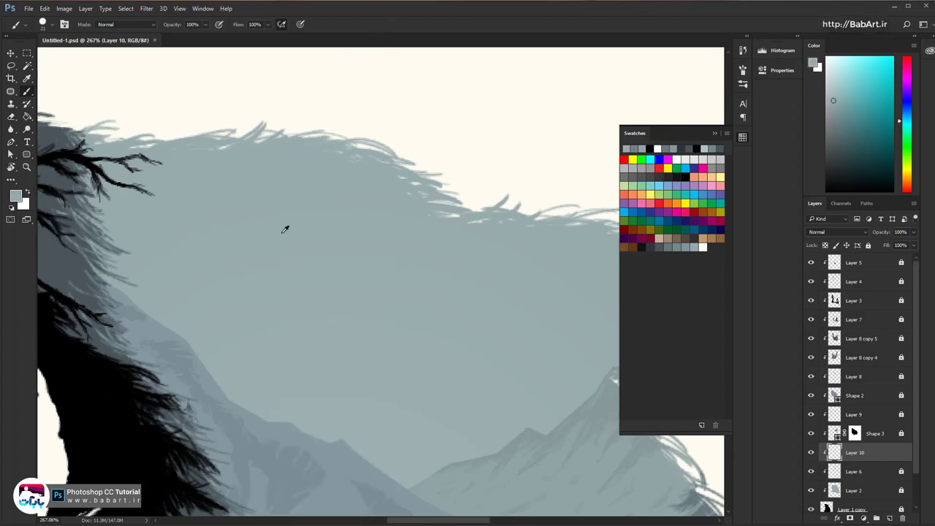
left_click(18, 196)
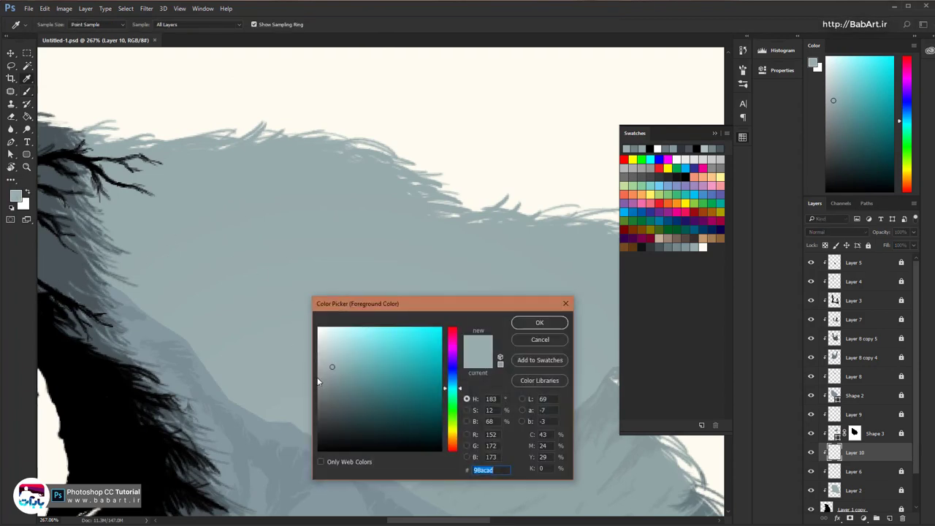
left_click(333, 378)
left_click(539, 324)
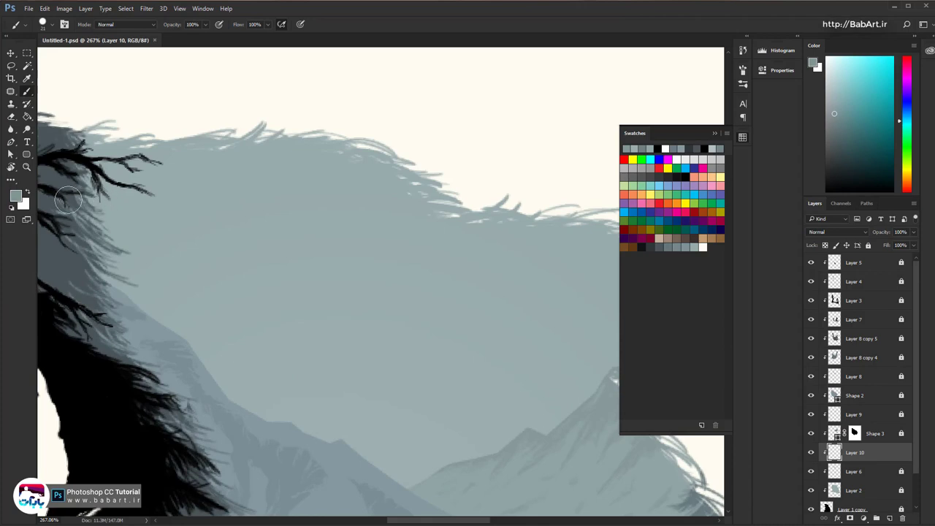
Paint a long, puffy cloud bank across the middle of the sky on Layer 10, enlarging the brush to 30 px
mouse_move(105, 200)
left_mouse_down()
mouse_move(134, 203)
mouse_move(128, 218)
mouse_move(142, 206)
mouse_move(146, 226)
mouse_move(141, 220)
mouse_move(166, 229)
mouse_move(162, 244)
mouse_move(206, 261)
mouse_move(178, 250)
mouse_move(198, 266)
mouse_move(350, 274)
mouse_move(399, 289)
mouse_move(434, 262)
mouse_move(381, 272)
mouse_move(426, 252)
mouse_move(408, 244)
mouse_move(367, 270)
mouse_move(433, 259)
mouse_move(358, 280)
mouse_move(330, 268)
mouse_move(308, 286)
mouse_move(318, 279)
mouse_move(246, 269)
mouse_move(240, 255)
mouse_move(198, 267)
mouse_move(205, 234)
mouse_move(217, 242)
mouse_move(172, 248)
mouse_move(175, 233)
mouse_move(144, 231)
mouse_move(161, 241)
mouse_move(138, 246)
mouse_move(102, 233)
mouse_move(252, 281)
mouse_move(386, 285)
mouse_move(433, 276)
left_mouse_up()
key("]")
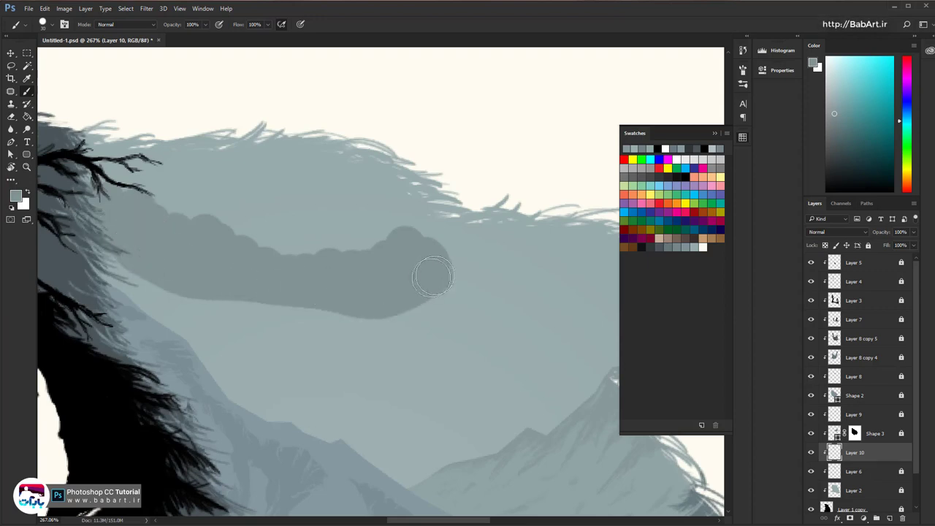
mouse_move(267, 284)
left_mouse_down()
mouse_move(413, 276)
mouse_move(400, 268)
mouse_move(435, 255)
mouse_move(459, 262)
mouse_move(449, 279)
mouse_move(469, 287)
mouse_move(478, 280)
mouse_move(487, 302)
mouse_move(538, 299)
mouse_move(507, 309)
mouse_move(516, 302)
mouse_move(526, 318)
mouse_move(558, 321)
mouse_move(554, 313)
mouse_move(523, 326)
mouse_move(401, 304)
mouse_move(304, 315)
mouse_move(158, 295)
mouse_move(95, 242)
left_mouse_up()
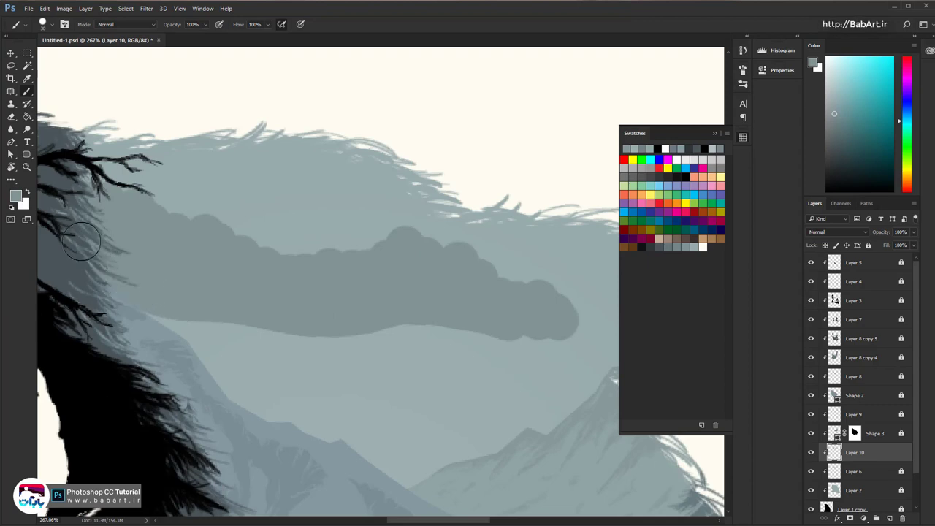
Build up larger rounded puffs on the upper edge of the cloud bank
scroll(389, 342, "down", 3)
left_click_drag(284, 263, 277, 263)
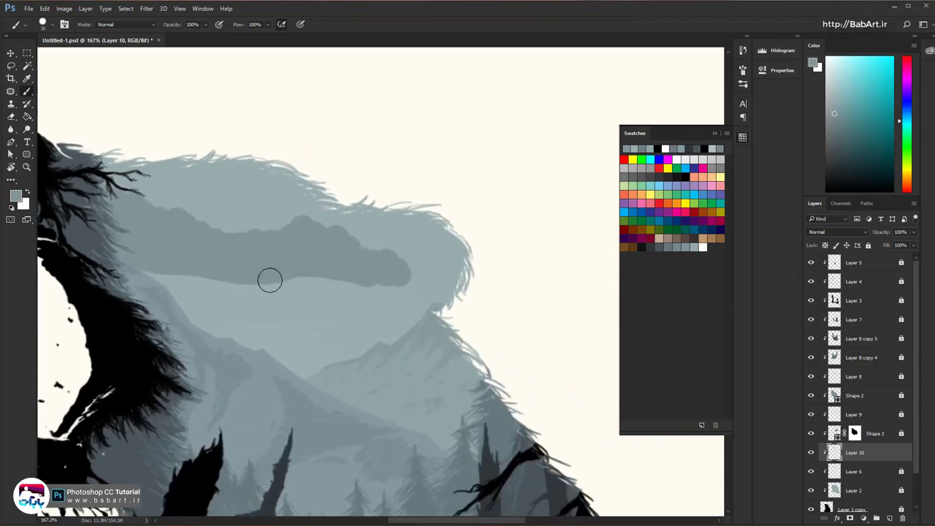
scroll(294, 206, "up", 3)
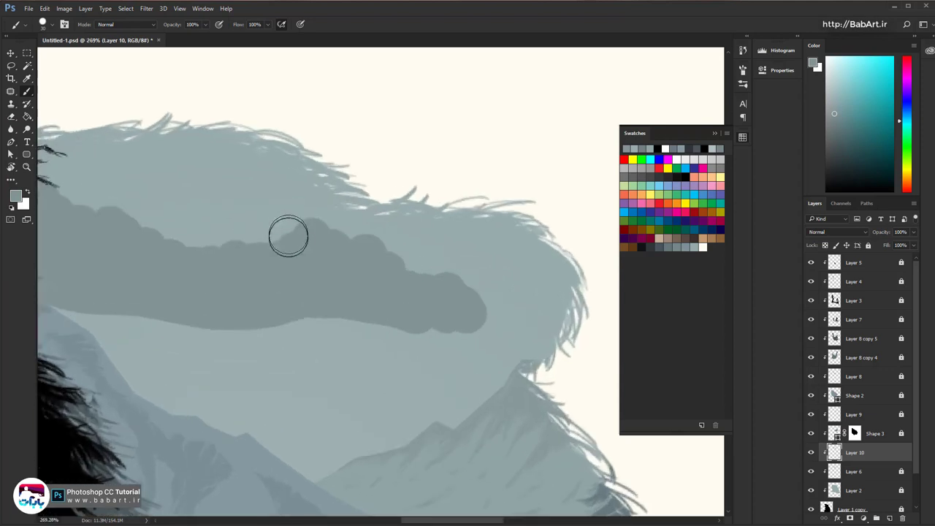
mouse_move(305, 238)
left_mouse_down()
mouse_move(314, 250)
mouse_move(328, 241)
mouse_move(323, 224)
mouse_move(300, 227)
mouse_move(304, 260)
mouse_move(278, 249)
mouse_move(262, 263)
left_mouse_up()
mouse_move(150, 248)
left_mouse_down()
mouse_move(120, 236)
mouse_move(128, 226)
mouse_move(92, 222)
left_mouse_up()
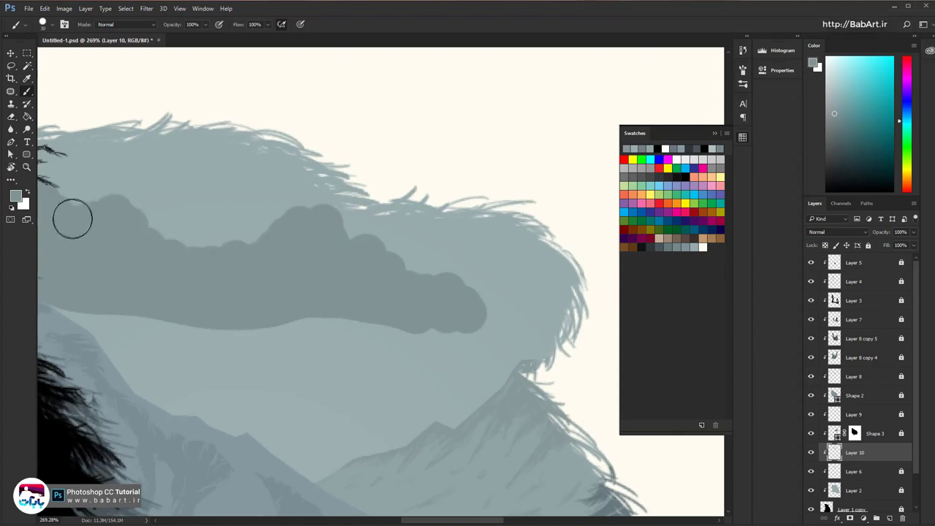
Apply a Color Overlay to Layer 10 in a soft grey-blue slightly darker than the sky, and save the document
scroll(153, 237, "down", 2)
scroll(154, 237, "down", 1)
left_click_drag(187, 252, 260, 205)
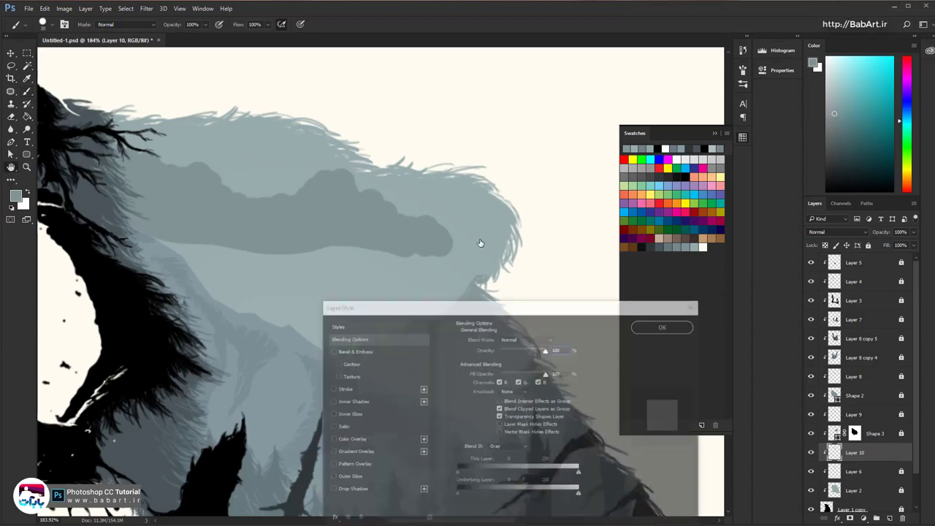
left_click_drag(483, 308, 619, 271)
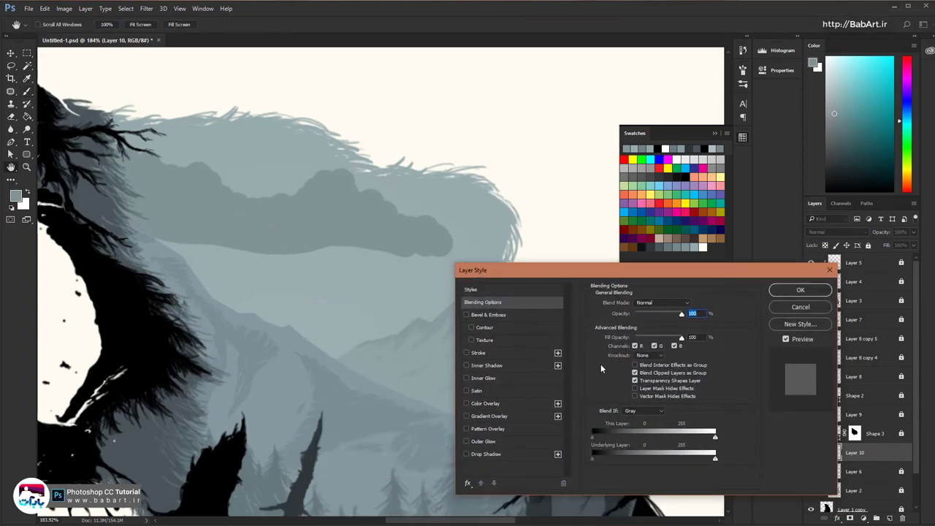
left_click(485, 403)
left_click(691, 305)
left_click(364, 285)
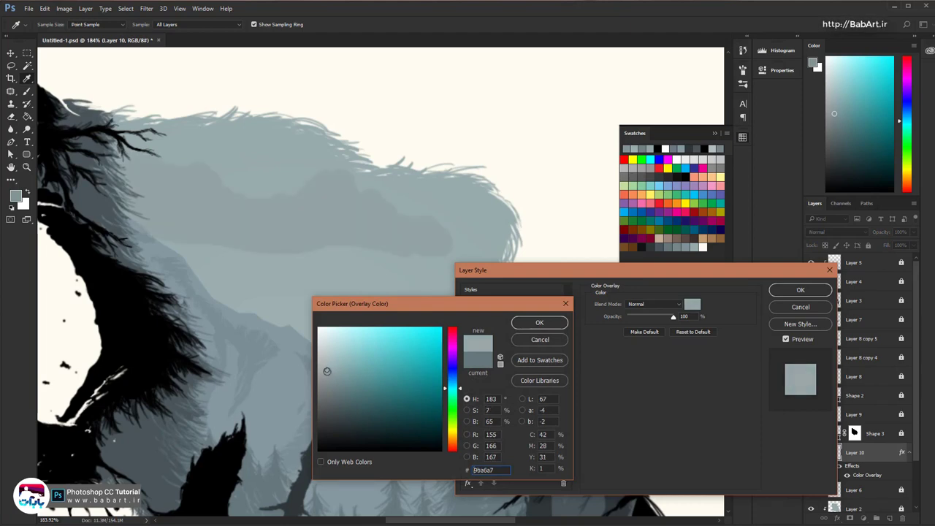
left_click(332, 373)
left_click(538, 323)
left_click(799, 290)
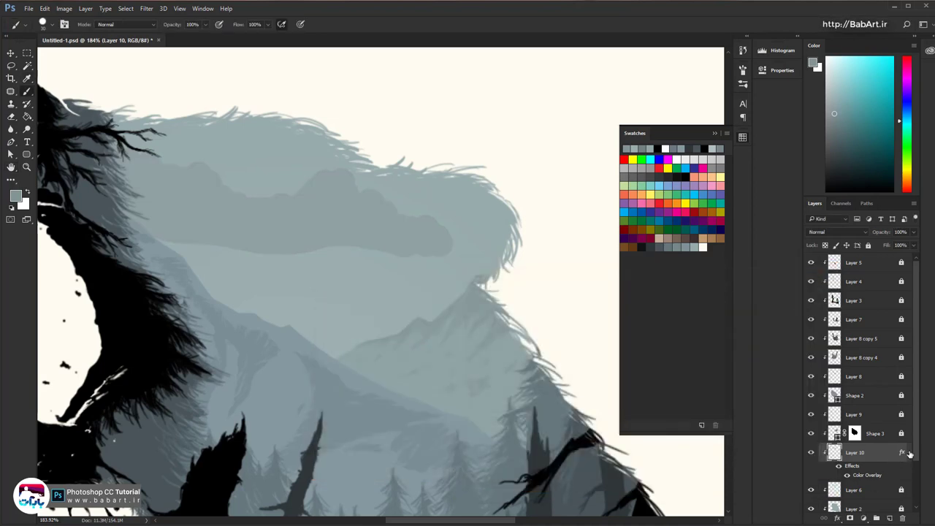
left_click(908, 453)
key("ctrl+s")
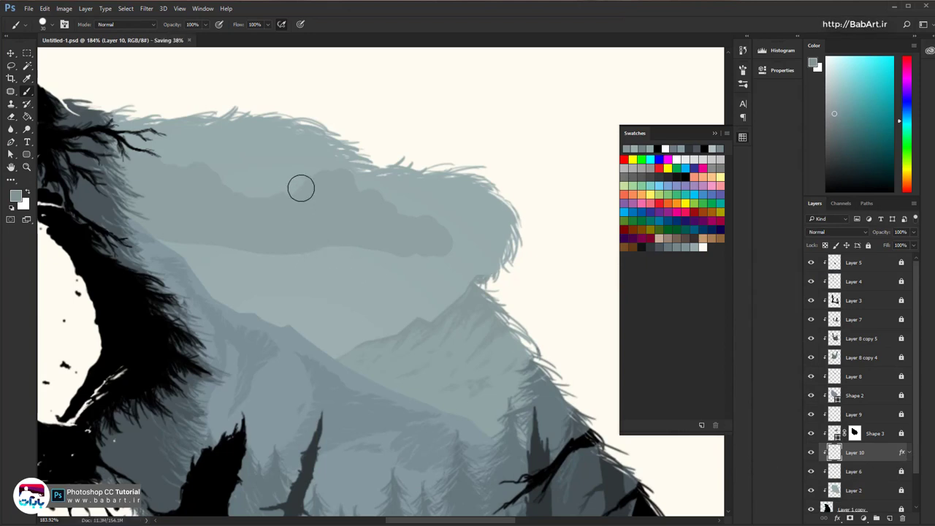
scroll(301, 189, "up", 1)
left_click(865, 472)
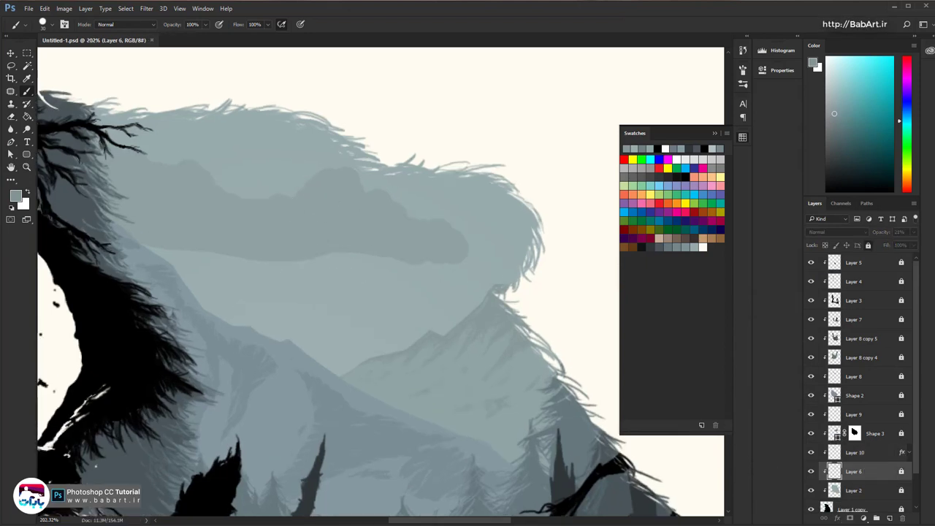
left_click(890, 518)
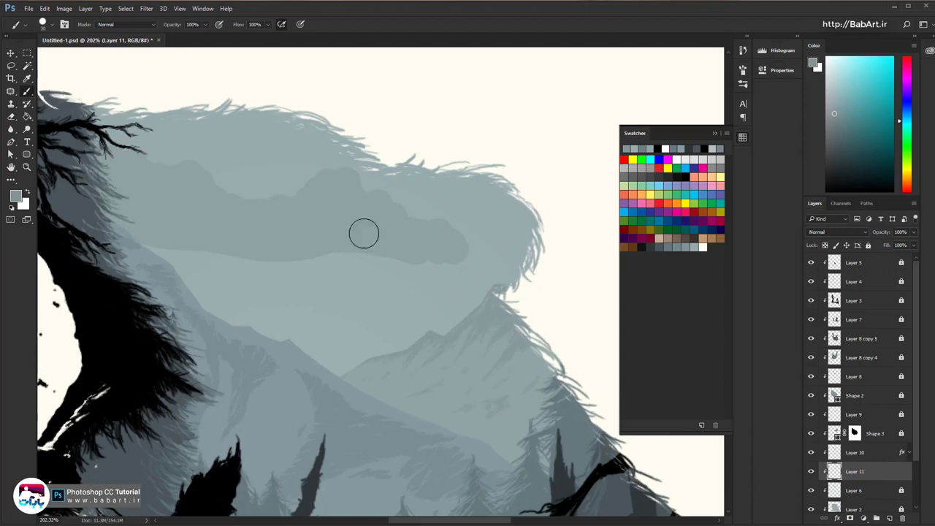
scroll(326, 177, "up", 1)
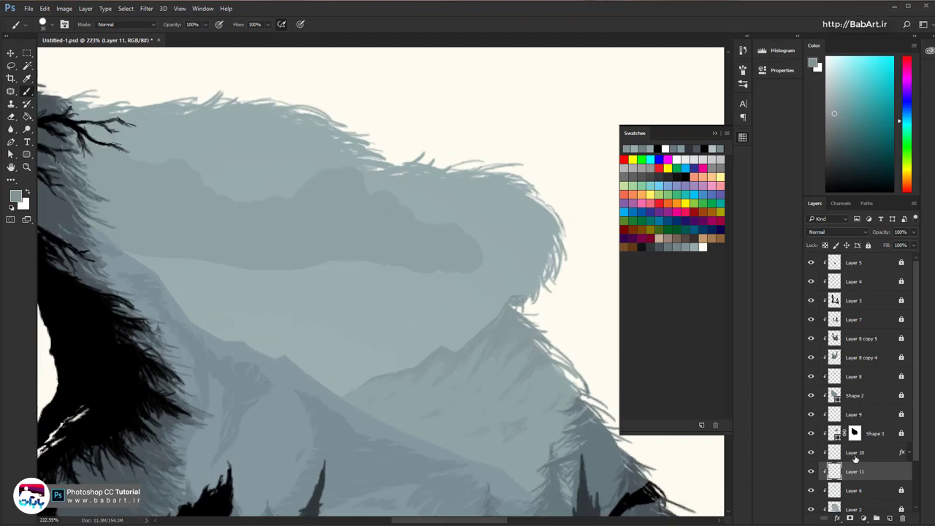
key("ctrl+z")
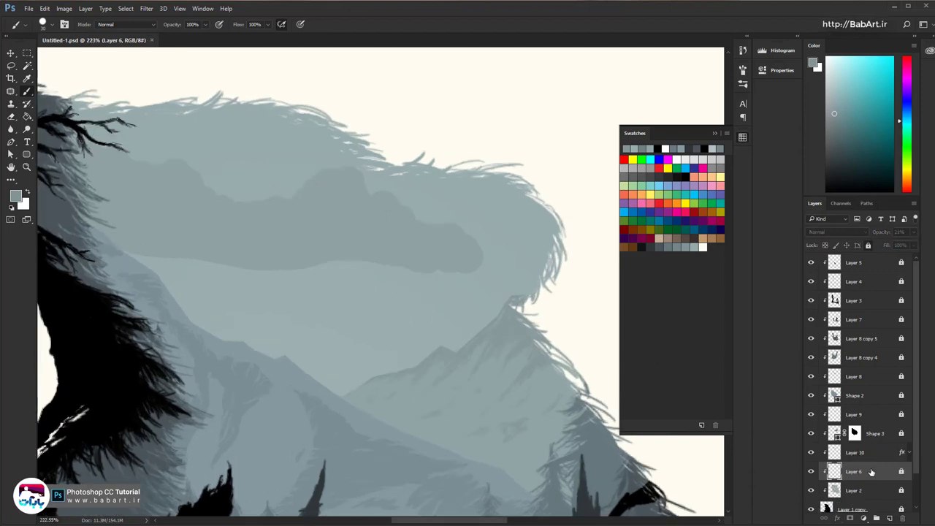
Compare the sky with Layer 10 hidden and shown, and duplicate Layer 10
left_click(851, 454)
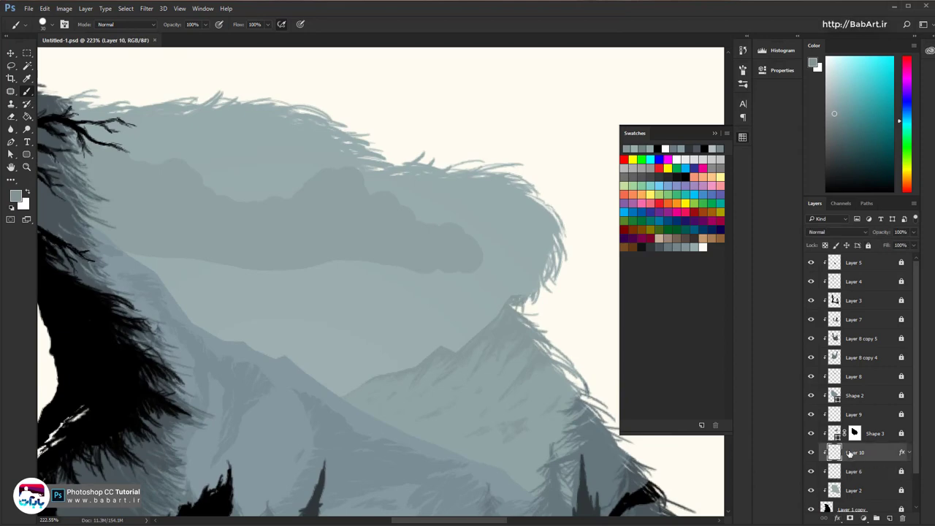
left_click(809, 452)
left_click(809, 453)
right_click(859, 459)
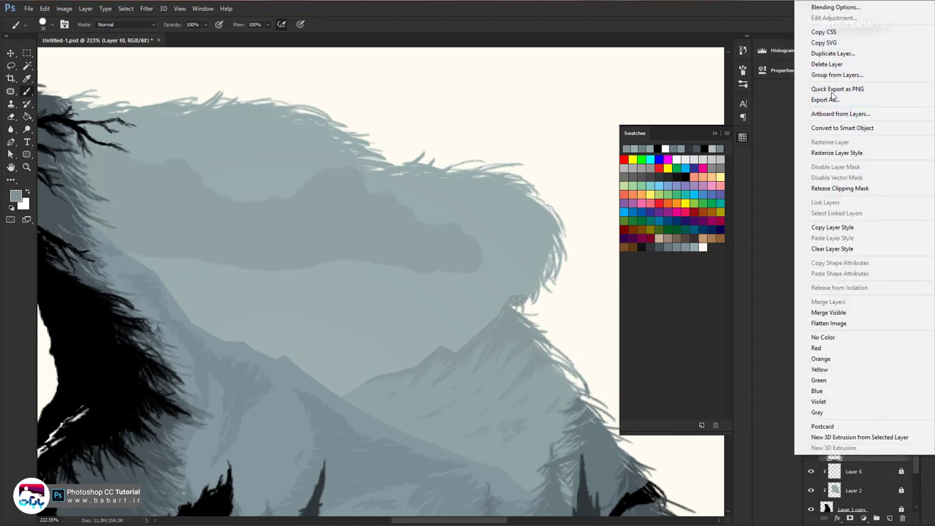
left_click(831, 54)
left_click(392, 216)
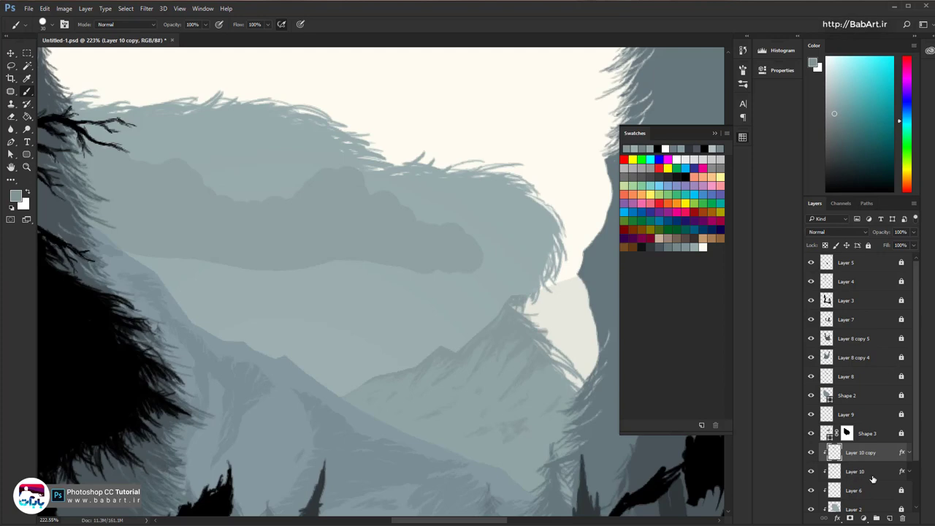
Restore the clipping masks on all layers from Shape 3 up to Layer 5
left_click(882, 435)
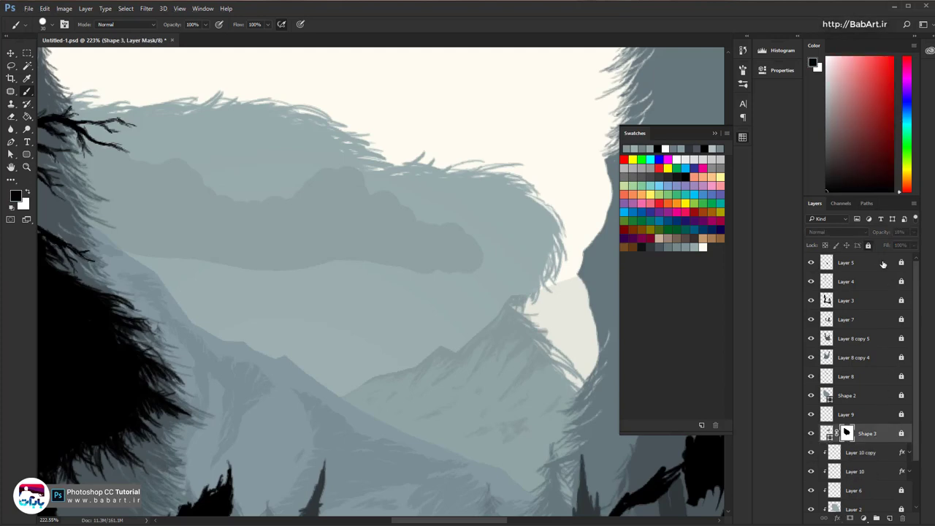
left_click(882, 263, "shift")
right_click(881, 262)
left_click(795, 418)
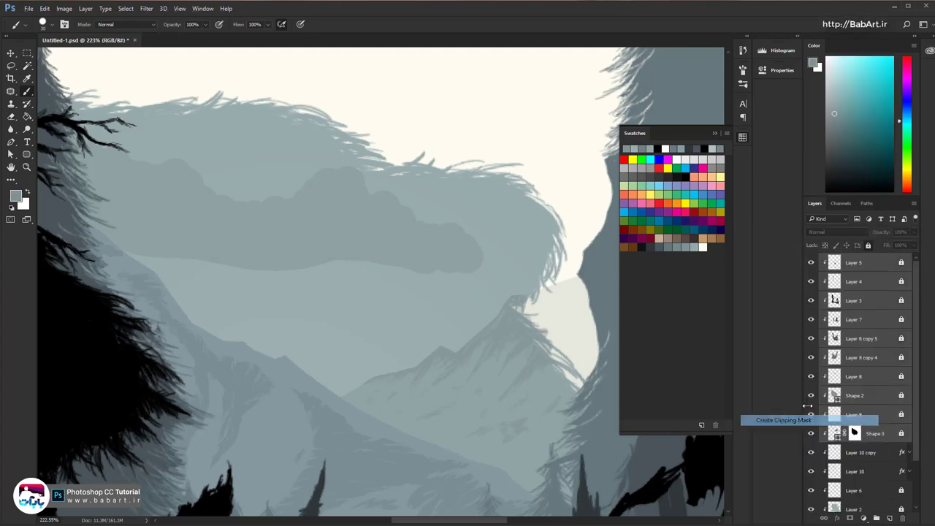
Set the Color Overlay of the original Layer 10 to white (ffffff) and rasterize its layer style
scroll(488, 363, "down", 4)
left_click_drag(439, 334, 295, 259)
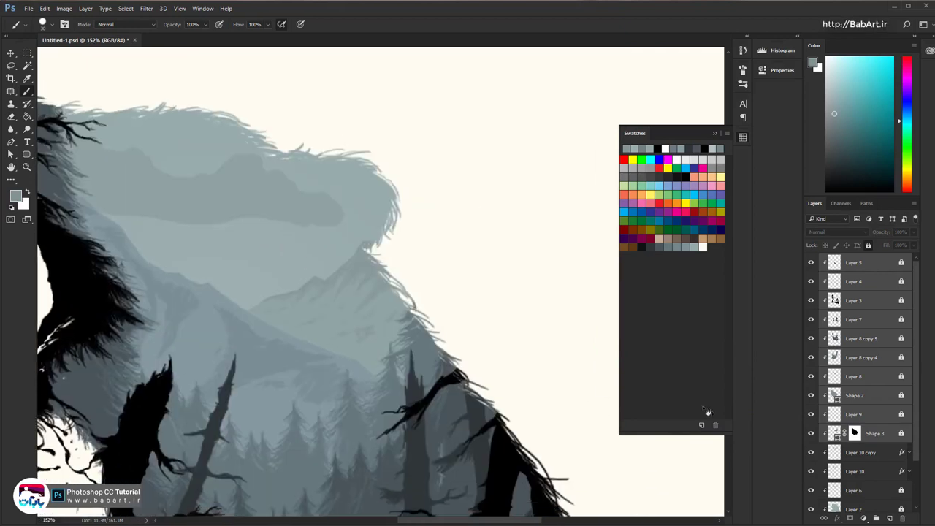
left_click(868, 457)
left_click(871, 471)
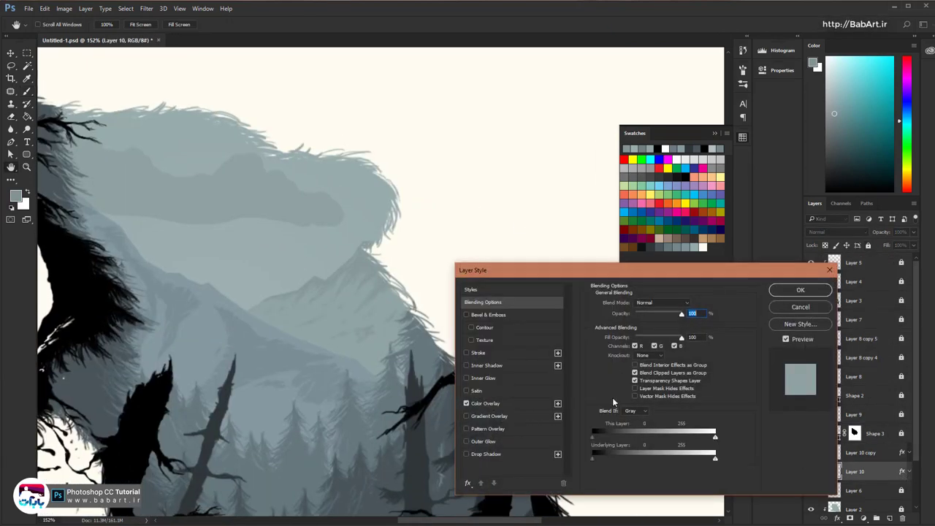
left_click(513, 403)
left_click(691, 304)
left_click(318, 328)
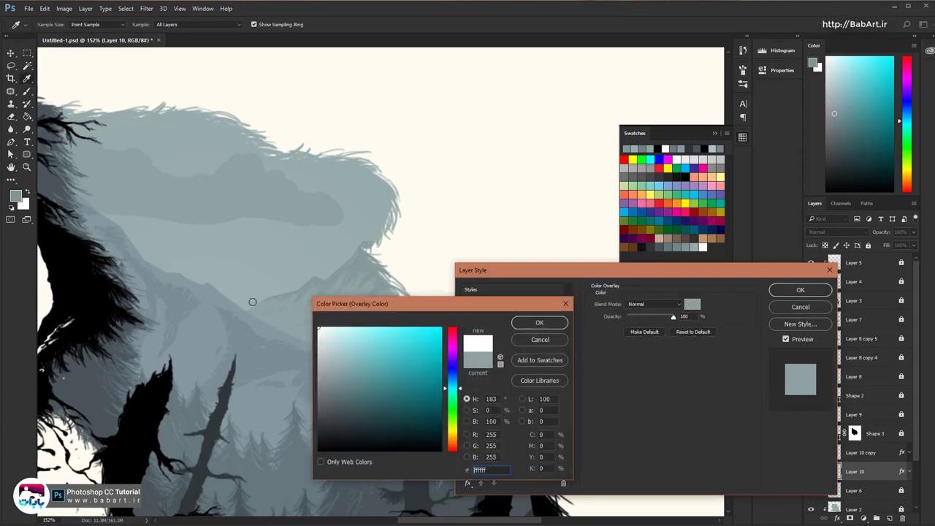
left_click(540, 323)
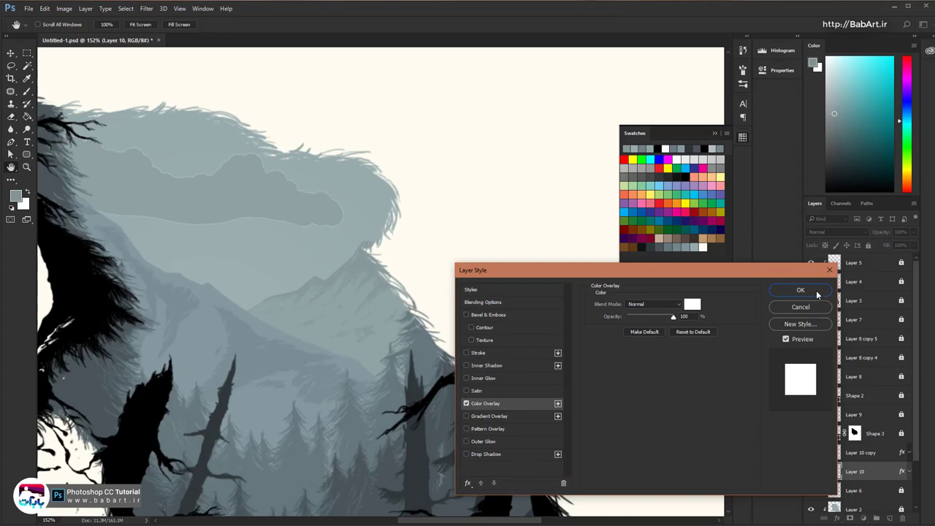
left_click(800, 290)
right_click(878, 476)
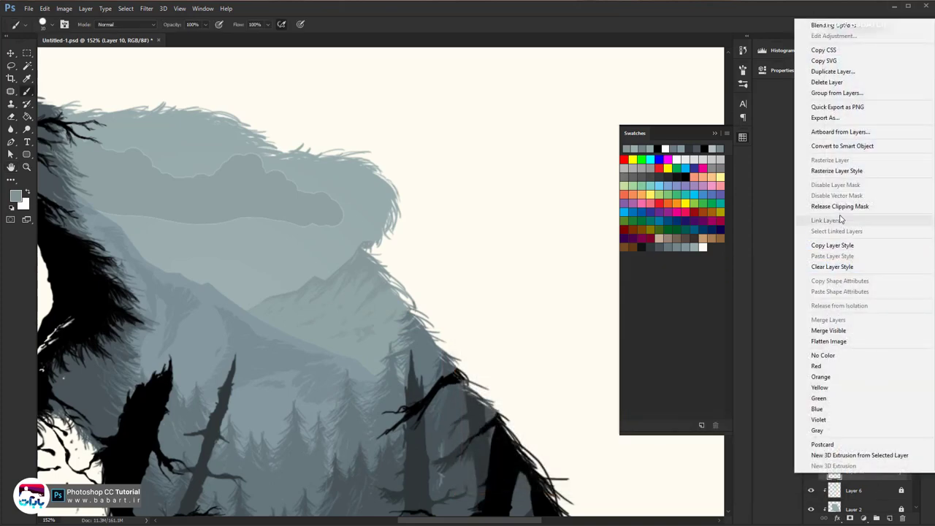
left_click(837, 171)
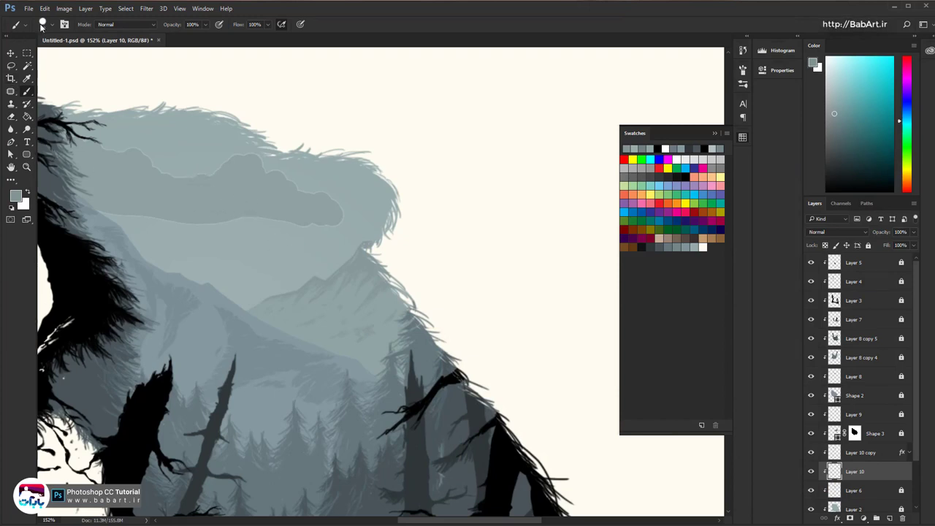
Delete the original Layer 10 and add a new clipped layer directly above Layer 6
scroll(220, 190, "up", 2)
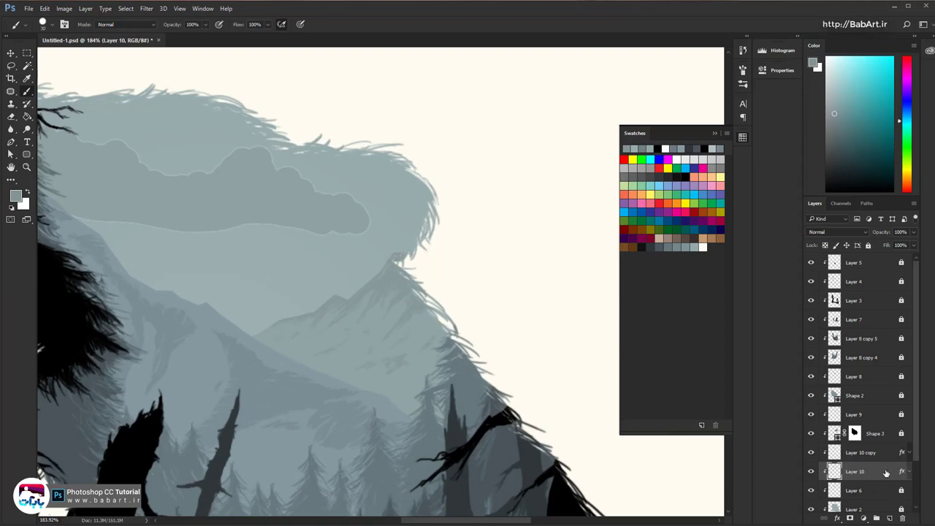
key("Delete")
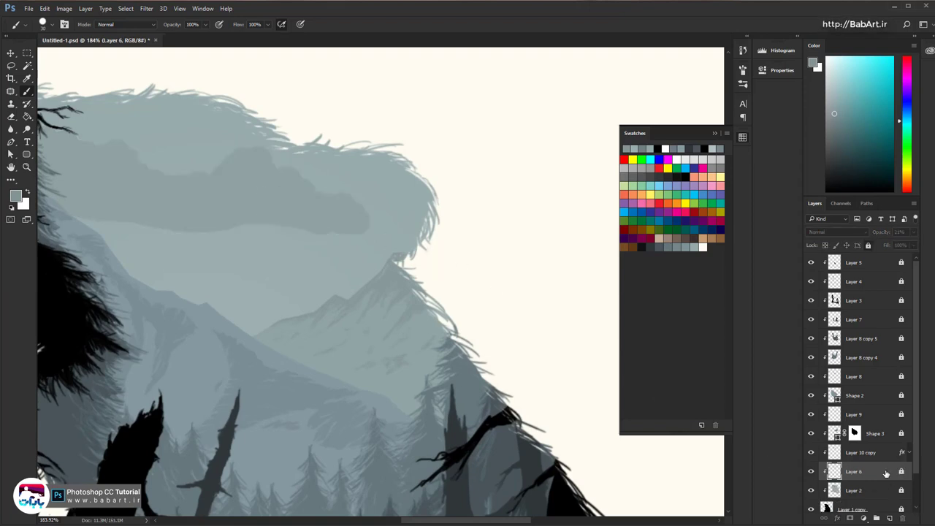
left_click(883, 457)
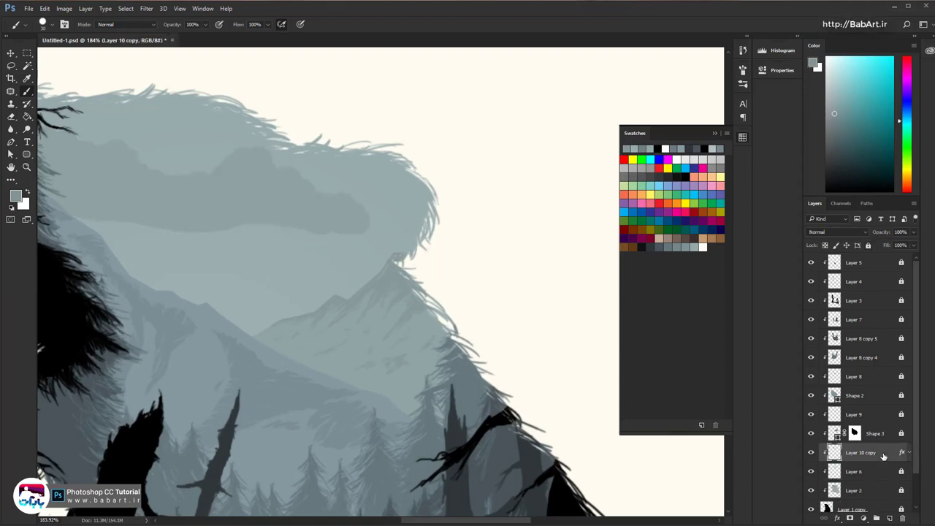
left_click(811, 453)
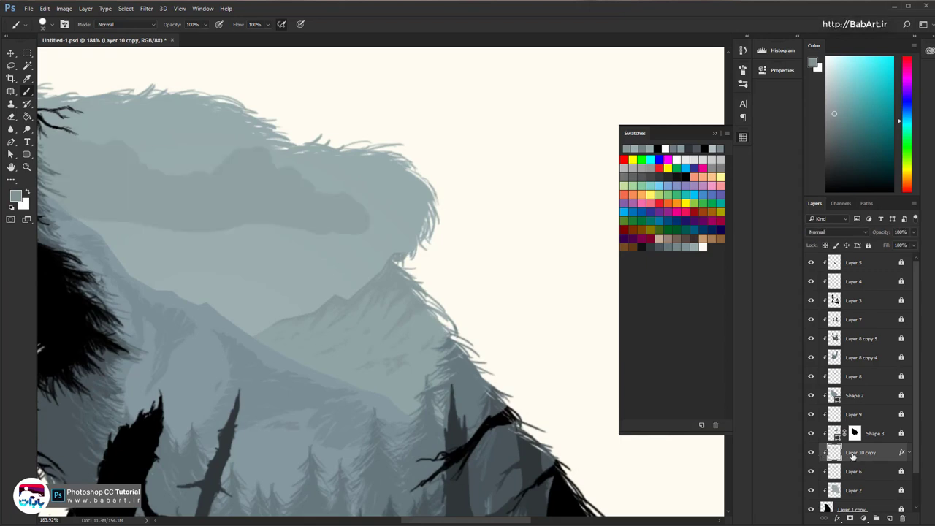
left_click(887, 476)
left_click(890, 518)
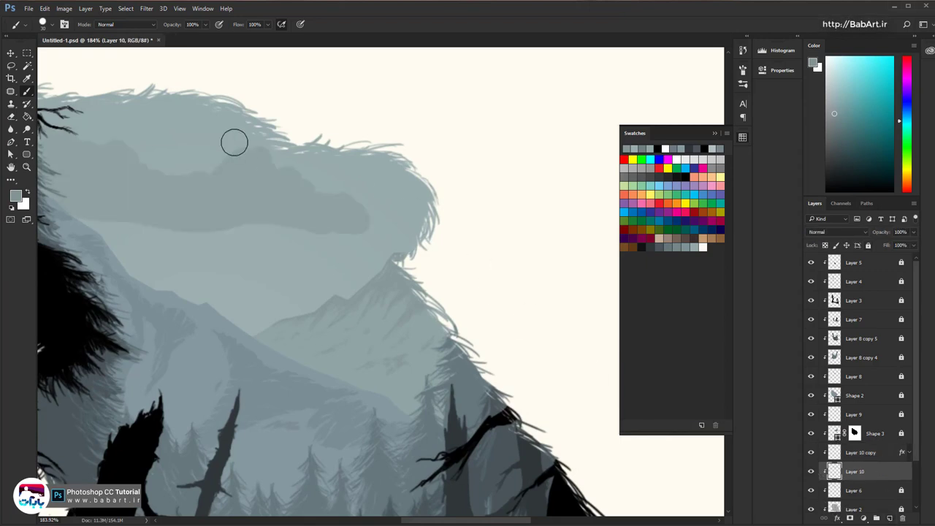
Paint a thin white highlight on Layer 10 along the scalloped dip in the cloud's upper edge
scroll(229, 171, "up", 3)
left_click(29, 193)
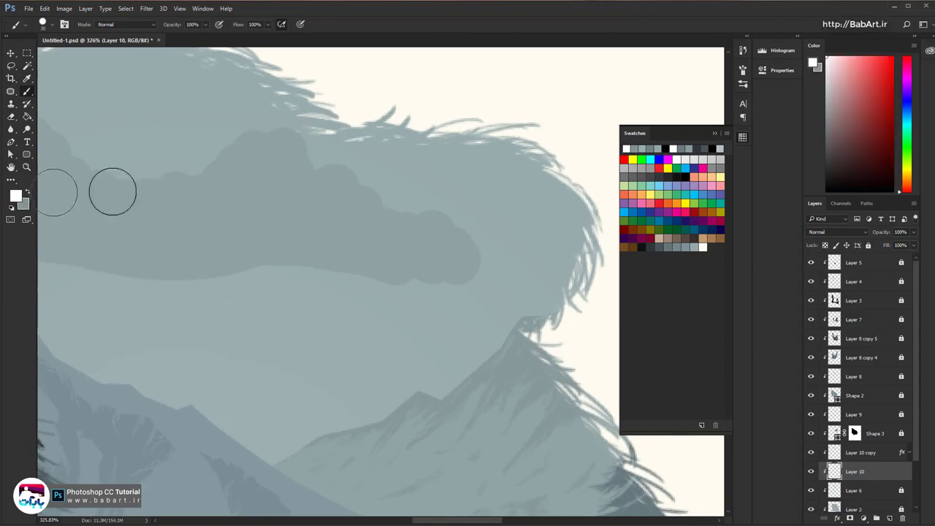
scroll(235, 161, "up", 1)
left_click_drag(239, 173, 334, 223)
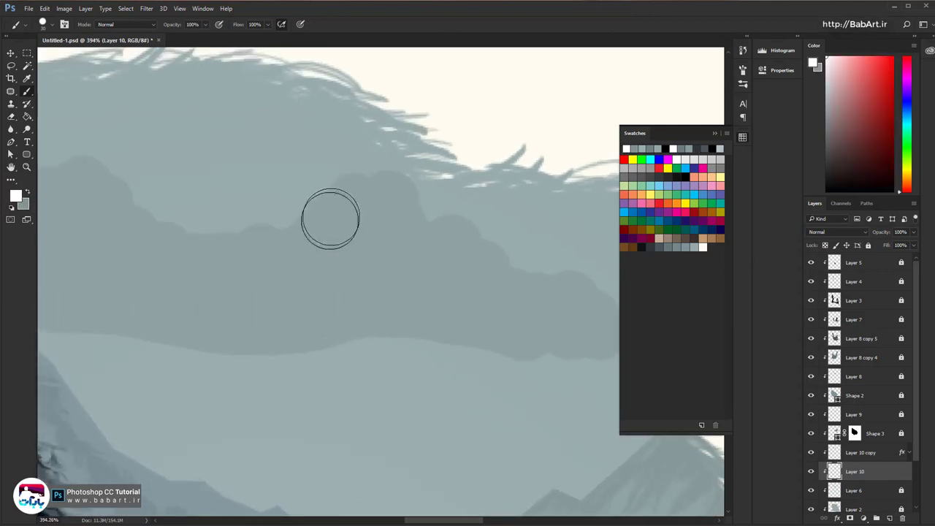
mouse_move(326, 189)
left_mouse_down()
mouse_move(259, 248)
mouse_move(220, 256)
mouse_move(120, 234)
mouse_move(109, 173)
left_mouse_up()
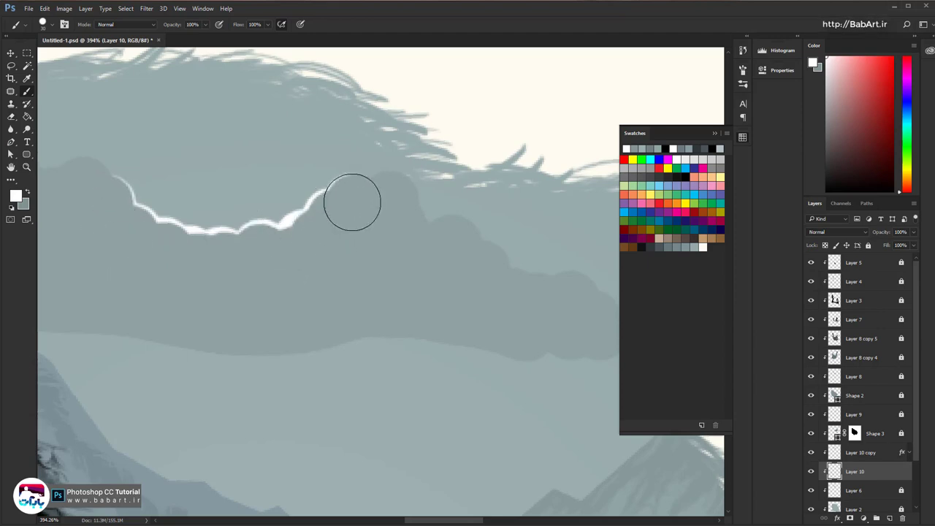
scroll(377, 225, "down", 5)
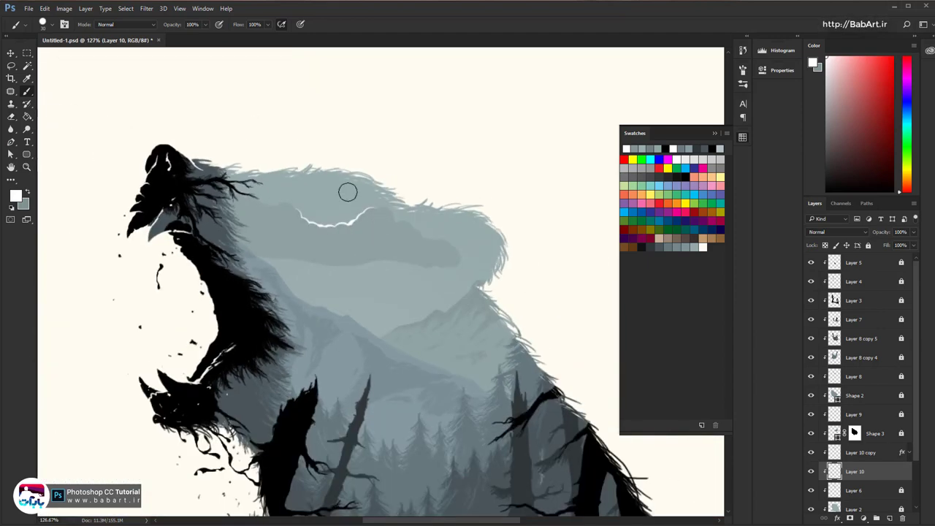
scroll(347, 192, "up", 4)
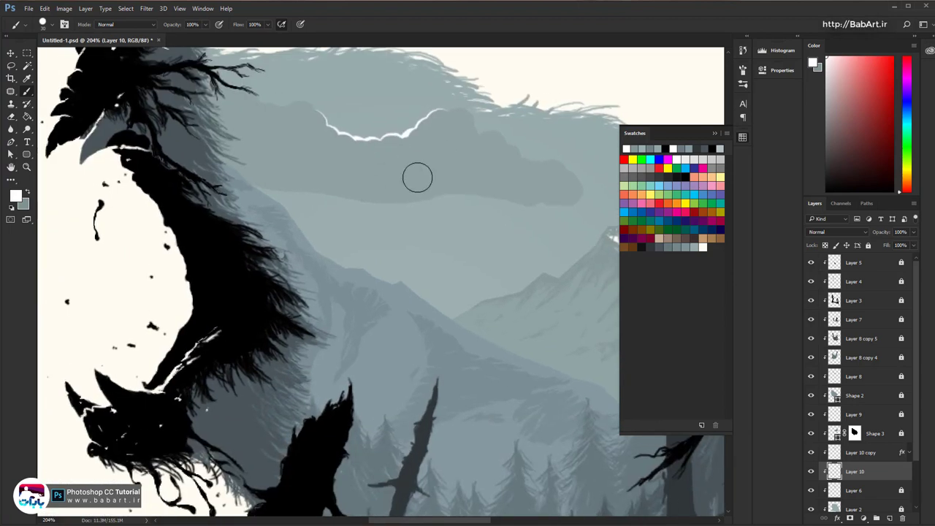
Compare the sky with Layer 10 copy hidden and shown, and add a new clipped layer directly above it
left_click(864, 454)
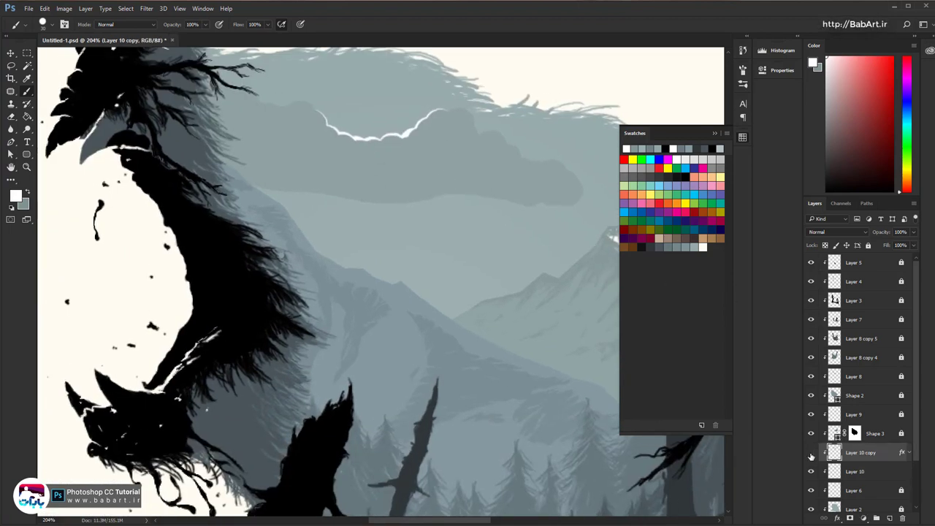
left_click(810, 453)
left_click(810, 453)
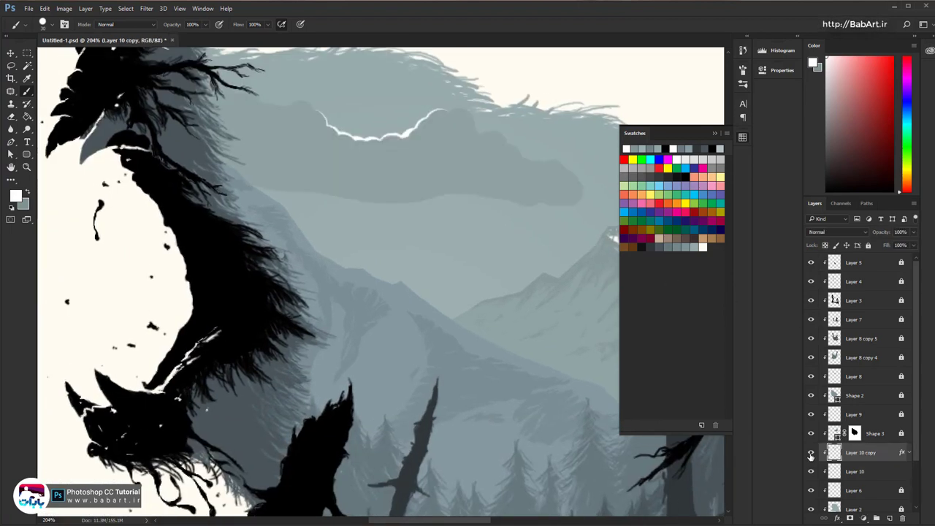
left_click(889, 518)
Sample the grey-blue of the mountain ridge and paint the first darker puffs on Layer 11 over the cloud's right half
scroll(322, 124, "up", 2)
left_click_drag(314, 169, 290, 280)
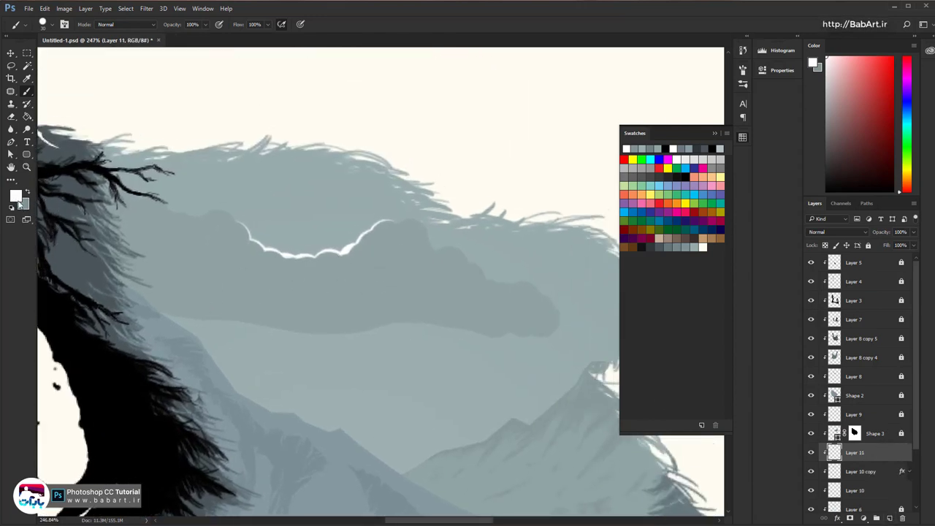
left_click(284, 438, "alt")
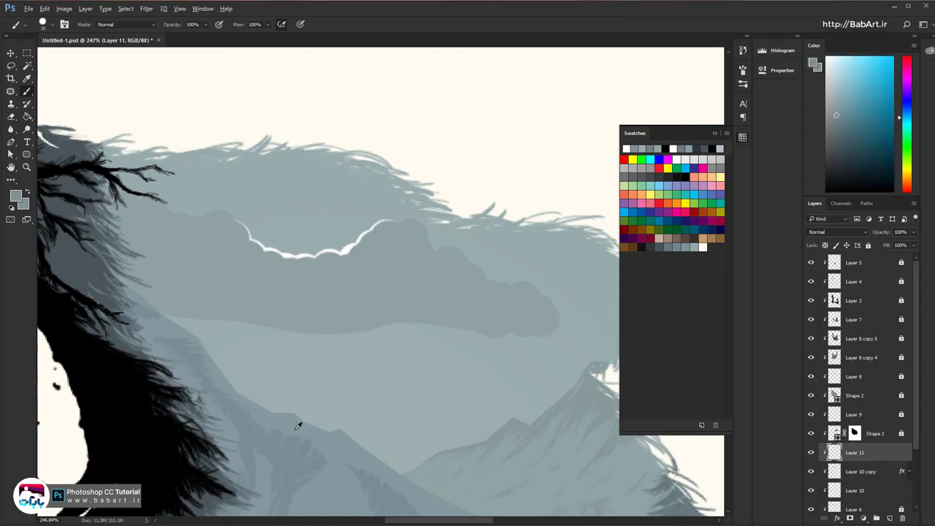
left_click(403, 269)
mouse_move(411, 257)
left_mouse_down()
mouse_move(397, 259)
mouse_move(428, 268)
left_mouse_up()
left_click(434, 278)
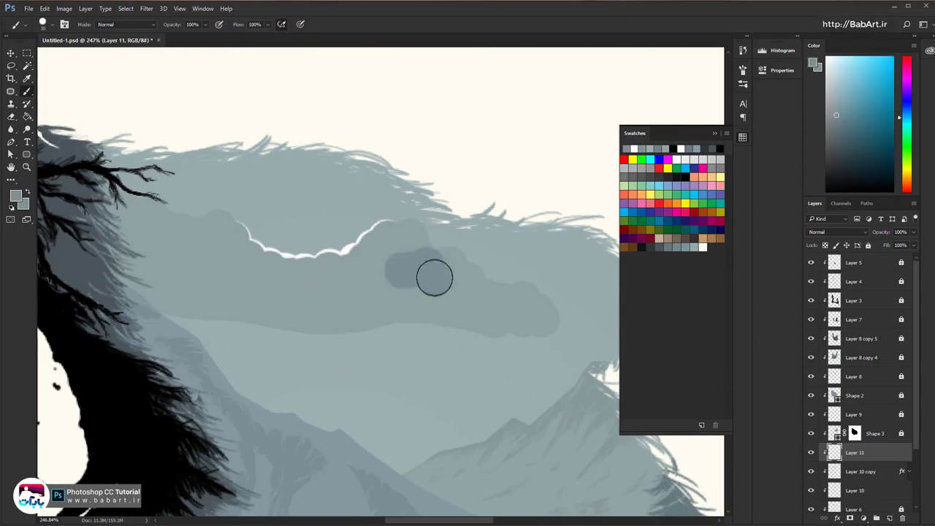
left_click(457, 276)
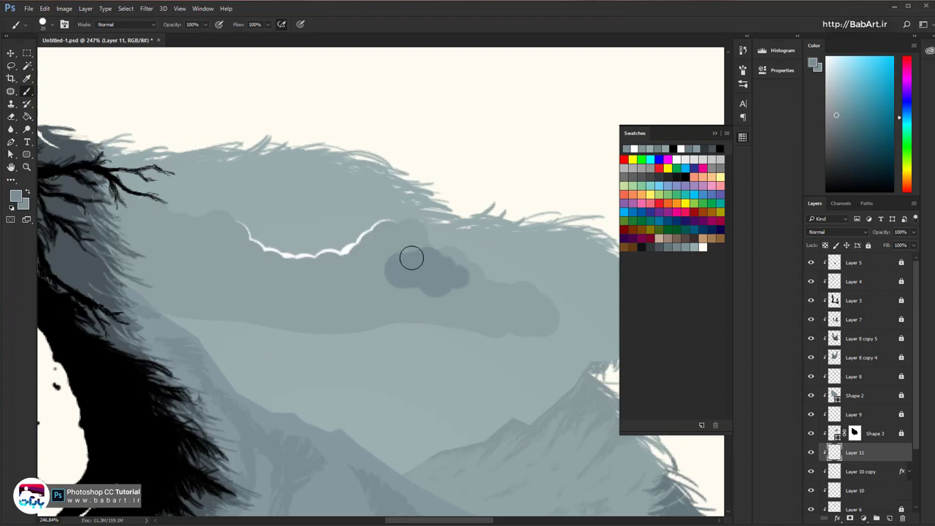
Extend the darker puffs with a 20 px brush into a wavy band spanning the cloud from the bear's fur to its right end
left_click(385, 272)
left_click(384, 289)
left_click(371, 293)
left_click(365, 282)
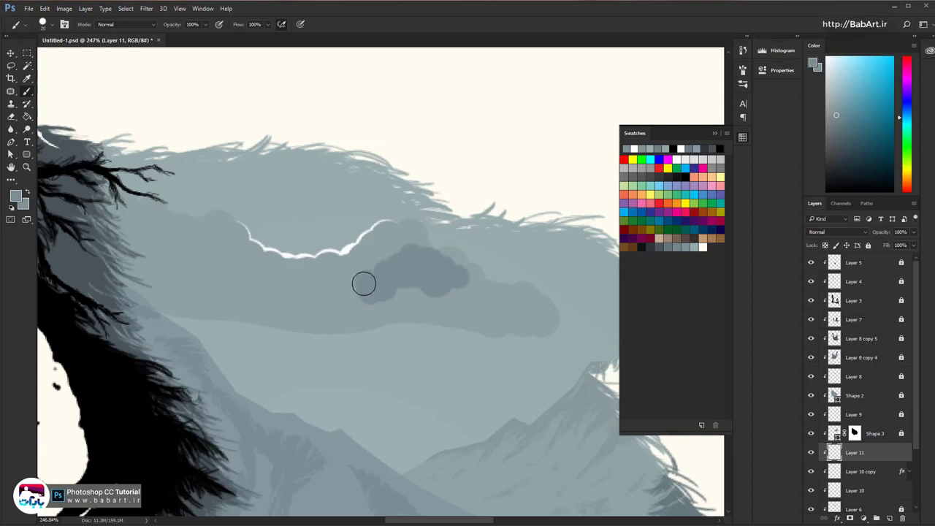
left_click(314, 296)
left_click(294, 303)
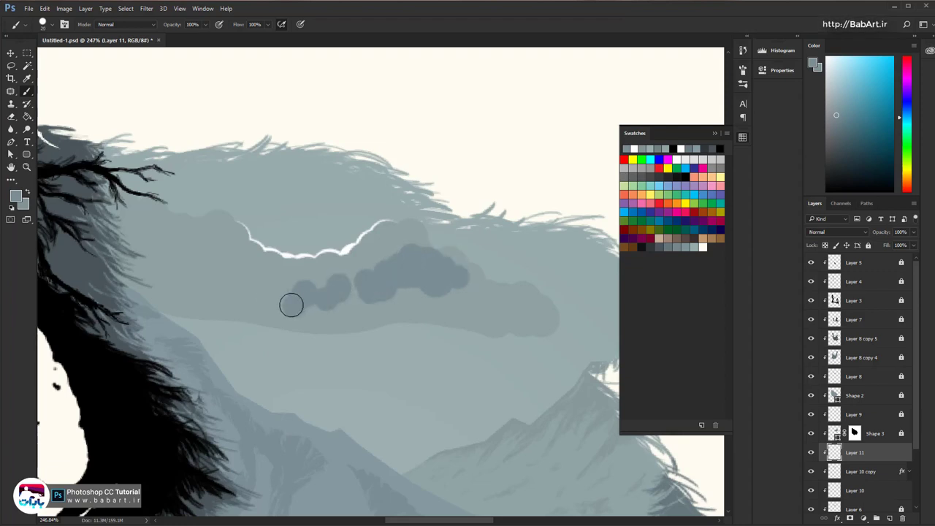
left_click(263, 282)
mouse_move(240, 287)
left_mouse_down()
mouse_move(219, 254)
mouse_move(202, 258)
mouse_move(172, 235)
mouse_move(203, 238)
mouse_move(210, 254)
mouse_move(163, 236)
mouse_move(149, 247)
mouse_move(119, 236)
left_mouse_up()
left_click(168, 233)
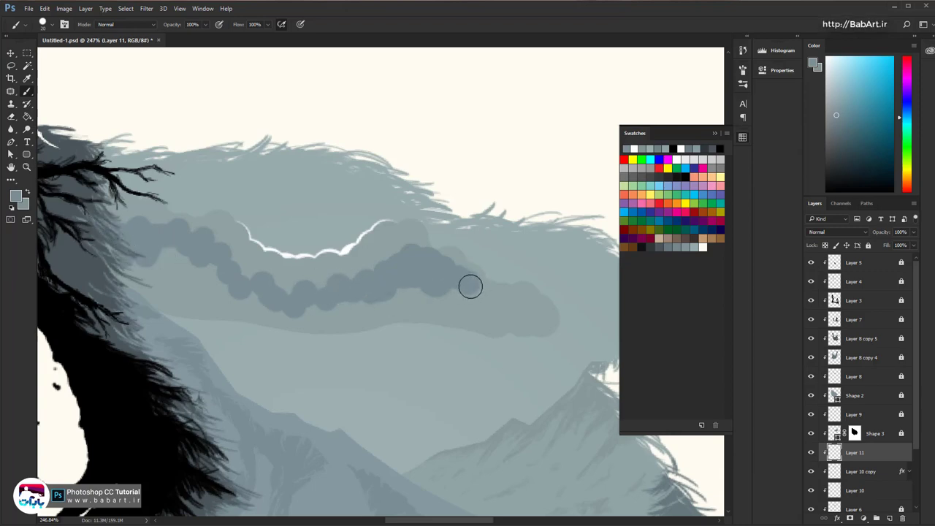
mouse_move(472, 287)
left_mouse_down()
mouse_move(501, 280)
mouse_move(528, 296)
mouse_move(519, 301)
left_mouse_up()
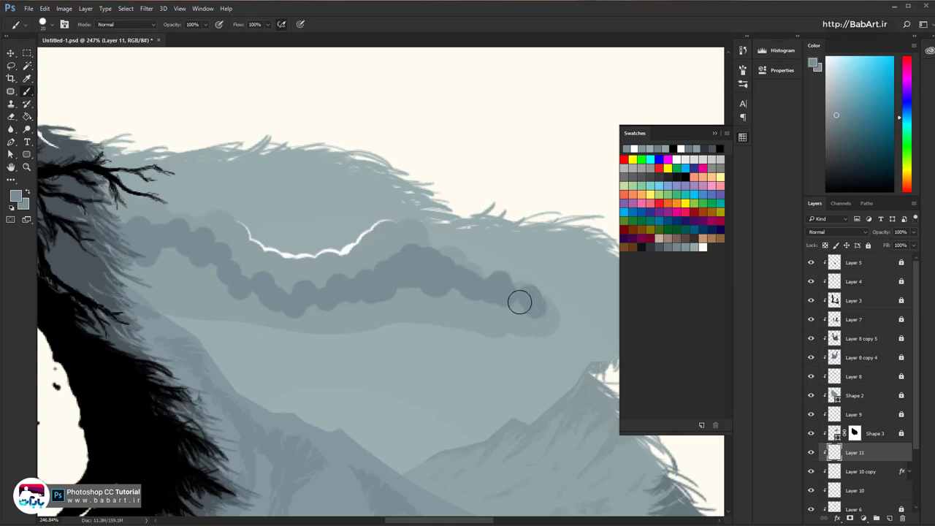
Thicken the underside of the dark cloud band with large round puffs, using a brush enlarged to 40 px
key("bracketright")
key("bracketright")
key("bracketright")
key("bracketright")
left_click(515, 301)
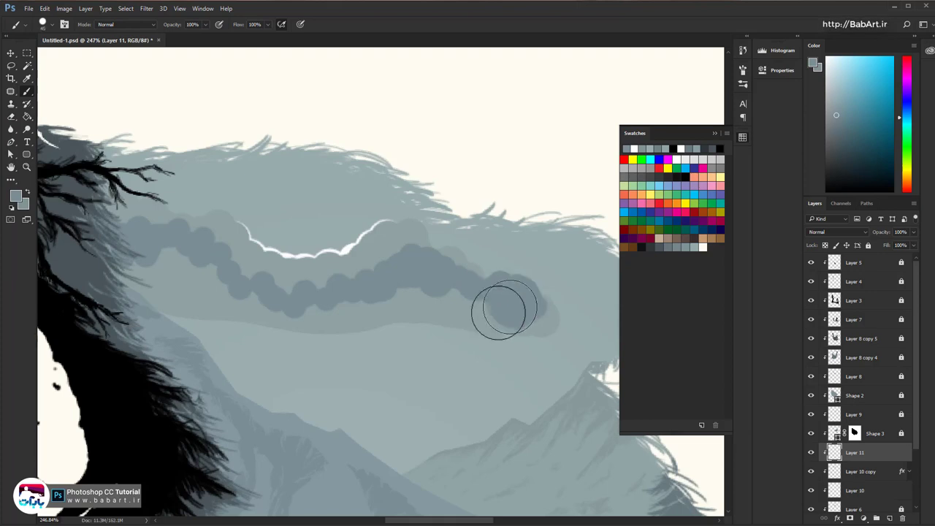
left_click(457, 287)
mouse_move(383, 296)
left_mouse_down()
mouse_move(322, 307)
mouse_move(320, 320)
mouse_move(255, 313)
mouse_move(271, 295)
mouse_move(280, 307)
mouse_move(238, 307)
mouse_move(241, 297)
mouse_move(200, 304)
mouse_move(201, 260)
mouse_move(178, 266)
mouse_move(184, 252)
mouse_move(153, 257)
mouse_move(136, 250)
left_mouse_up()
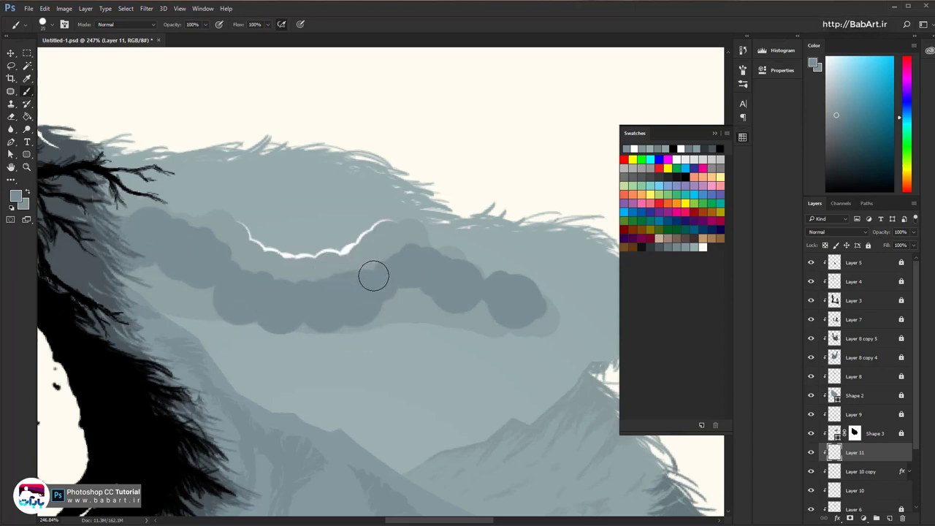
Refine the dark cloud's upper puffs with a 25 px brush and fill its body down to a nearly flat base
key("bracketleft")
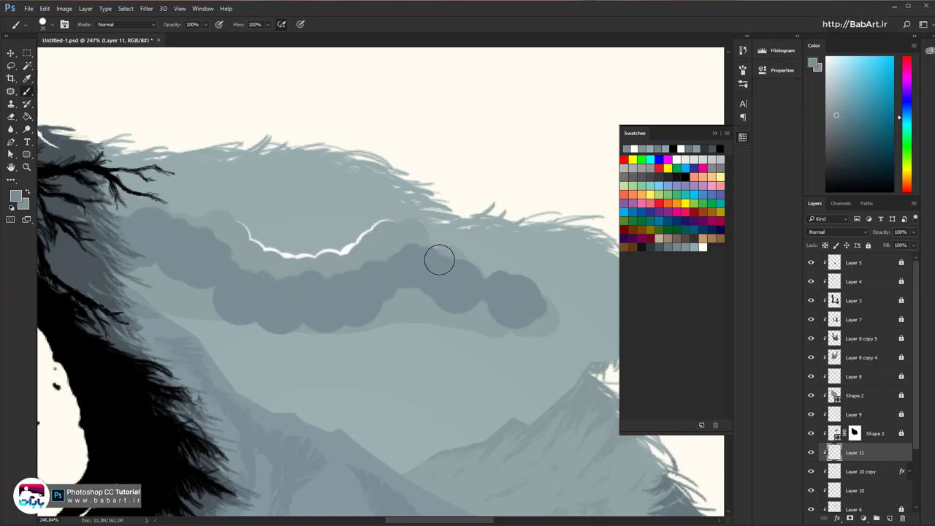
mouse_move(439, 259)
left_mouse_down()
mouse_move(425, 289)
mouse_move(463, 296)
mouse_move(482, 285)
mouse_move(476, 304)
mouse_move(520, 313)
mouse_move(373, 293)
mouse_move(323, 315)
mouse_move(237, 314)
mouse_move(267, 314)
mouse_move(203, 286)
mouse_move(204, 275)
mouse_move(186, 291)
mouse_move(150, 293)
mouse_move(203, 314)
mouse_move(213, 330)
mouse_move(281, 325)
mouse_move(206, 326)
mouse_move(352, 328)
mouse_move(284, 335)
mouse_move(538, 328)
mouse_move(438, 319)
left_mouse_up()
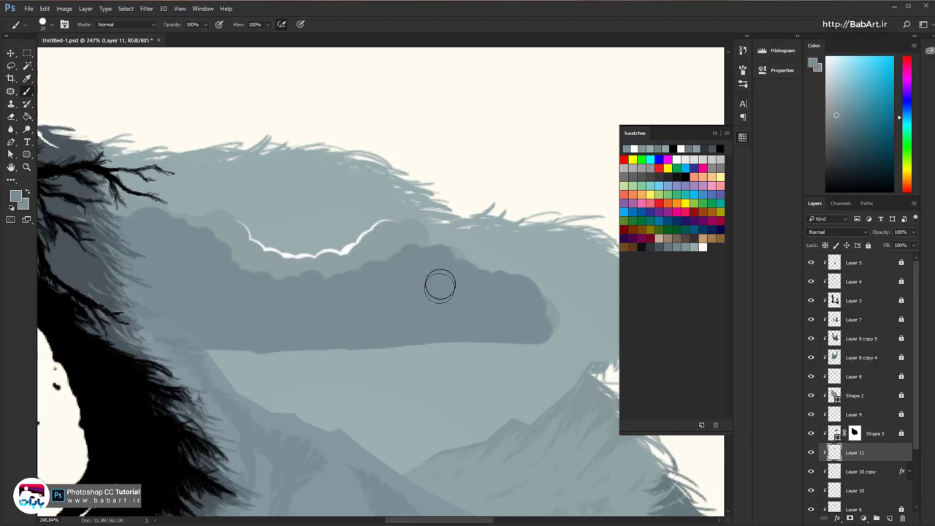
left_click_drag(361, 358, 371, 426)
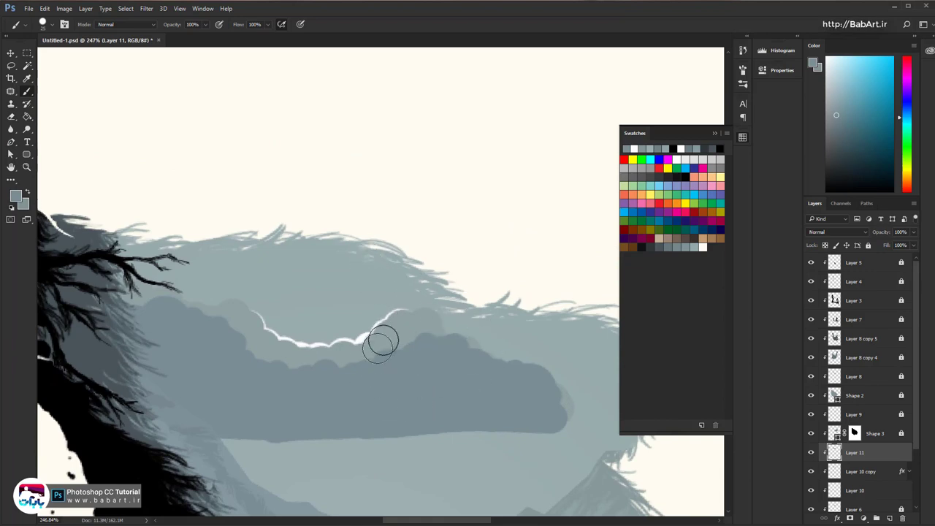
Compare the sky with Layer 11 hidden and shown, and merge Layer 11 with Layer 10 copy
left_click(811, 452)
left_click(811, 453)
left_click(882, 474, "shift")
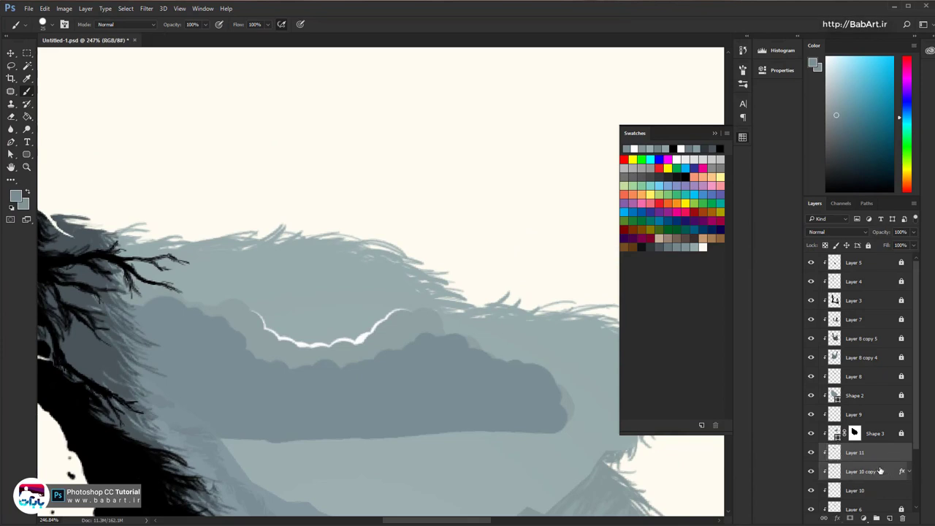
right_click(876, 455)
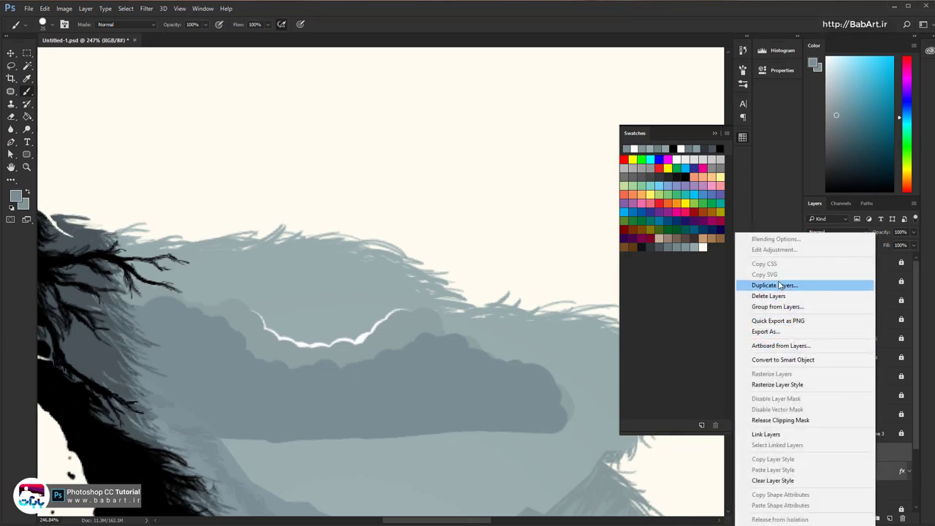
left_click(780, 210)
scroll(858, 442, "down", 3)
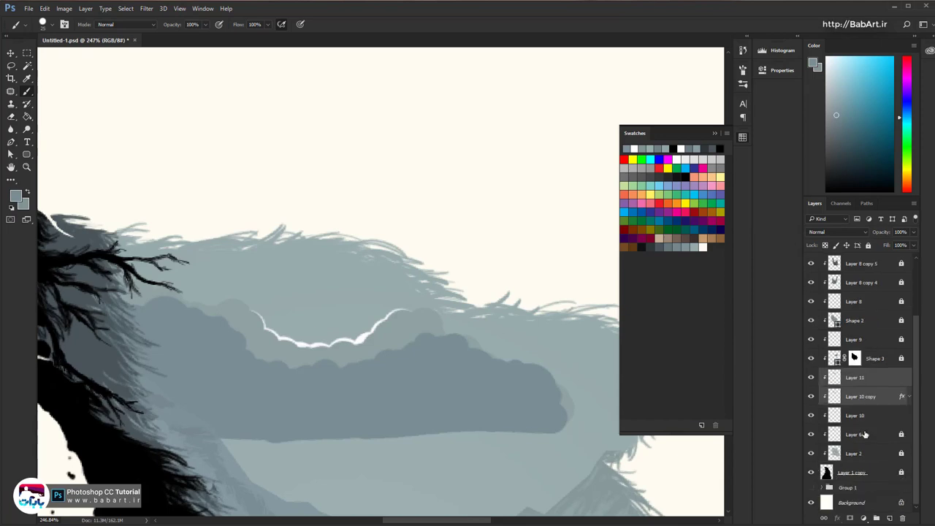
left_click(86, 8)
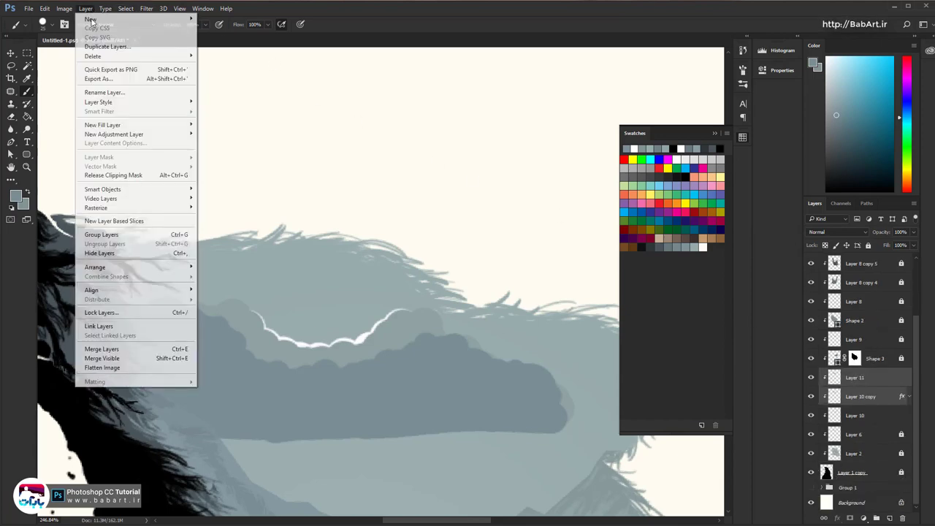
left_click(101, 349)
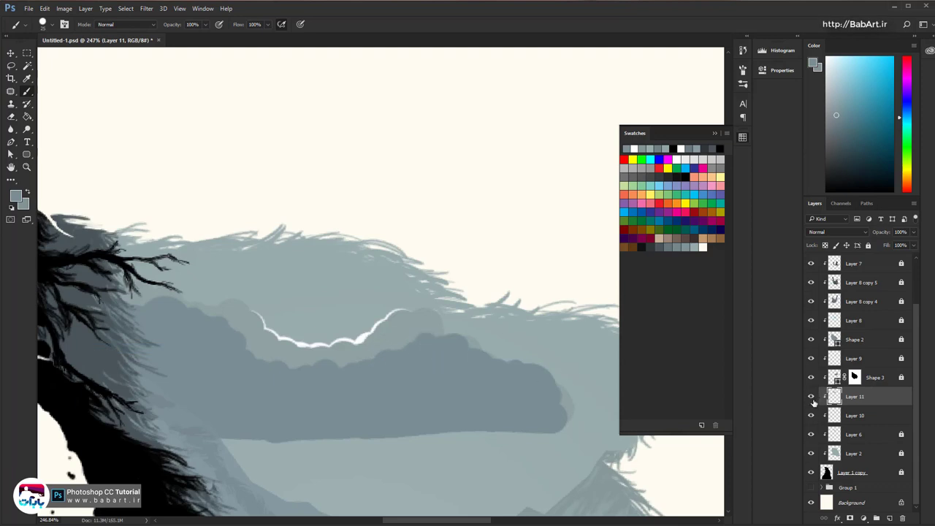
Add a layer mask to Layer 11 and fade the cloud's lower right end with a soft black 83 px brush at 0% hardness
left_click(850, 518)
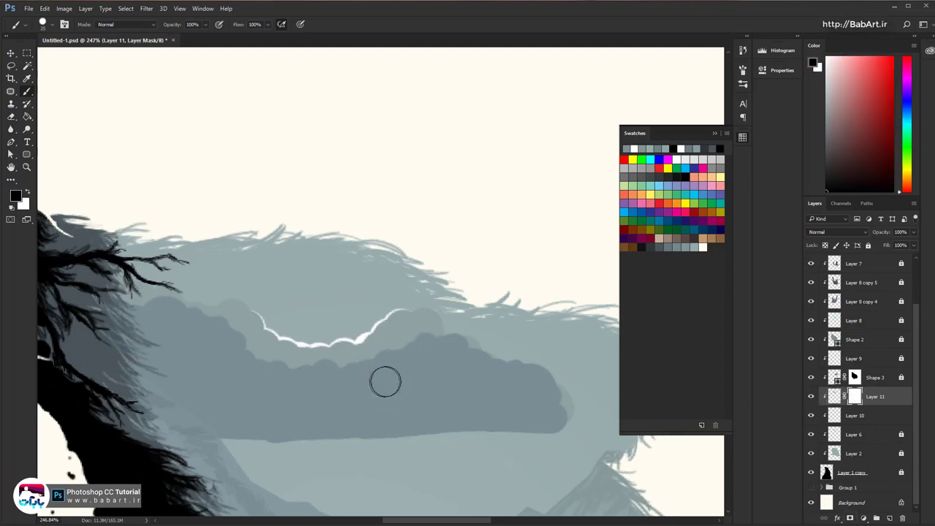
right_click(362, 331)
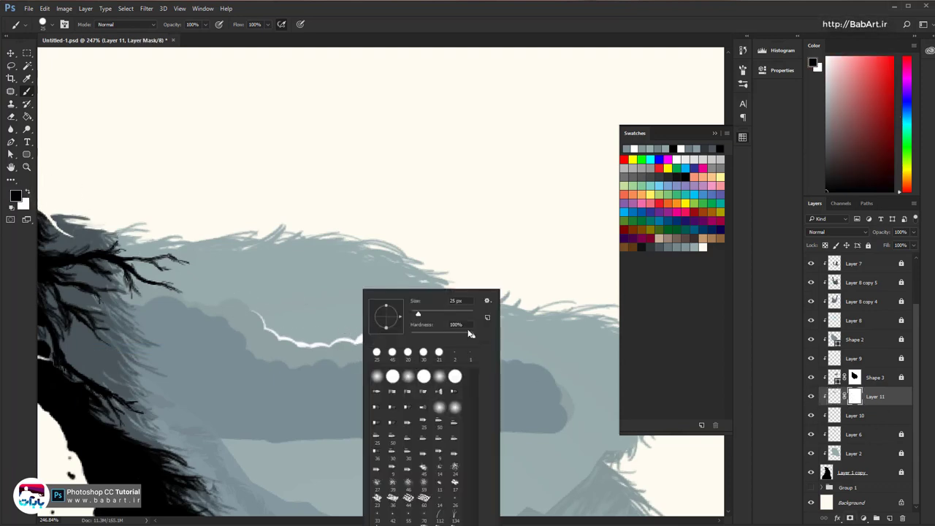
left_click(437, 312)
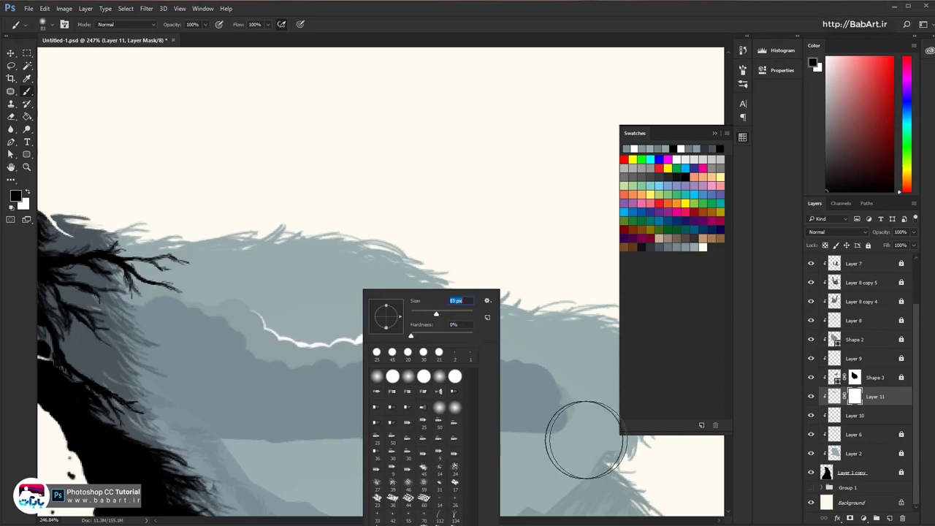
left_click_drag(572, 432, 541, 444)
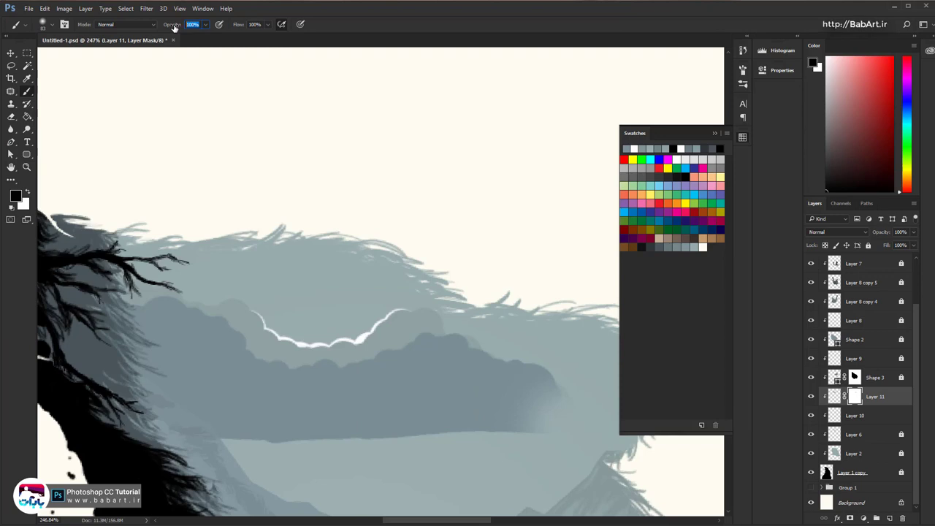
Set the brush opacity to 30% and fade the whole lower part of the dark cloud on the mask
type("3")
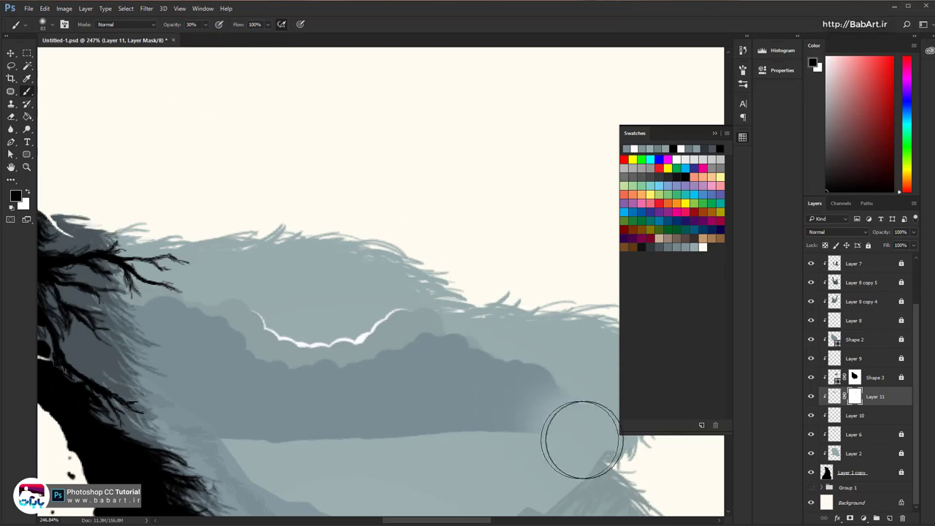
mouse_move(532, 418)
left_mouse_down()
mouse_move(495, 434)
mouse_move(557, 465)
left_mouse_up()
mouse_move(392, 471)
left_mouse_down()
mouse_move(485, 454)
mouse_move(334, 454)
mouse_move(384, 467)
left_mouse_up()
mouse_move(252, 463)
left_mouse_down()
mouse_move(292, 459)
mouse_move(229, 453)
mouse_move(183, 413)
mouse_move(108, 385)
left_mouse_up()
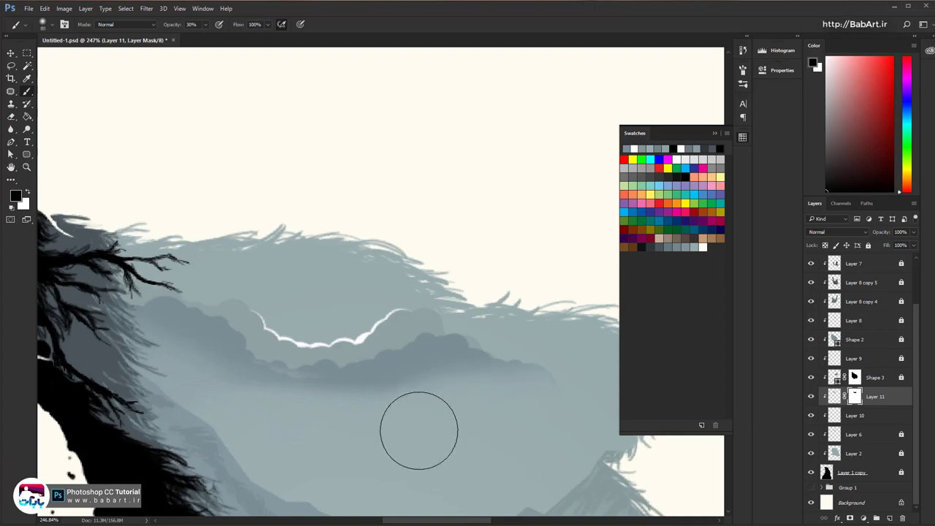
Partly restore the faded cloud body by painting white on the mask with a 150 px brush
key("bracketright")
key("bracketright")
key("bracketright")
key("x")
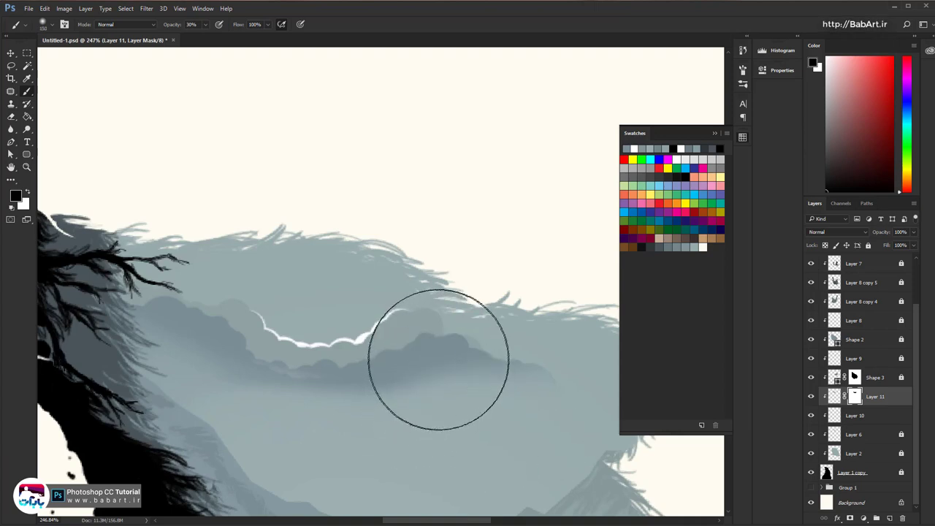
mouse_move(438, 359)
left_mouse_down()
mouse_move(460, 336)
mouse_move(526, 336)
mouse_move(440, 342)
mouse_move(228, 322)
left_mouse_up()
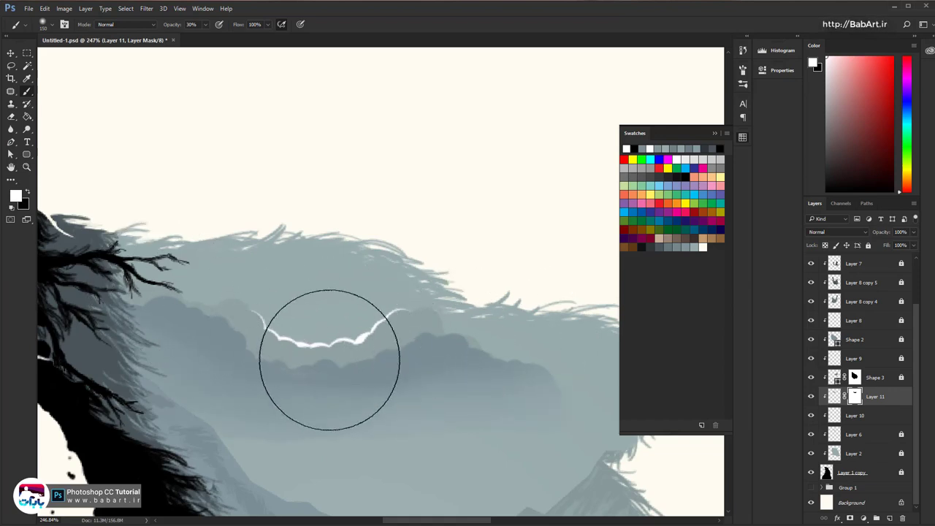
Fade the dark cloud's lower right part on the Layer 11 mask with a soft black 90 px brush at 12% opacity
key("bracketleft")
key("bracketleft")
key("bracketleft")
key("bracketleft")
key("bracketleft")
key("bracketleft")
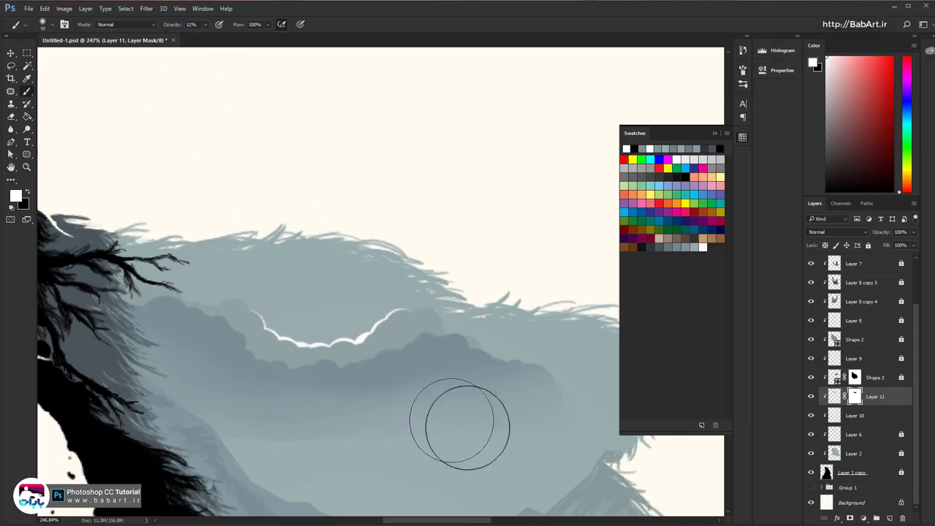
key("x")
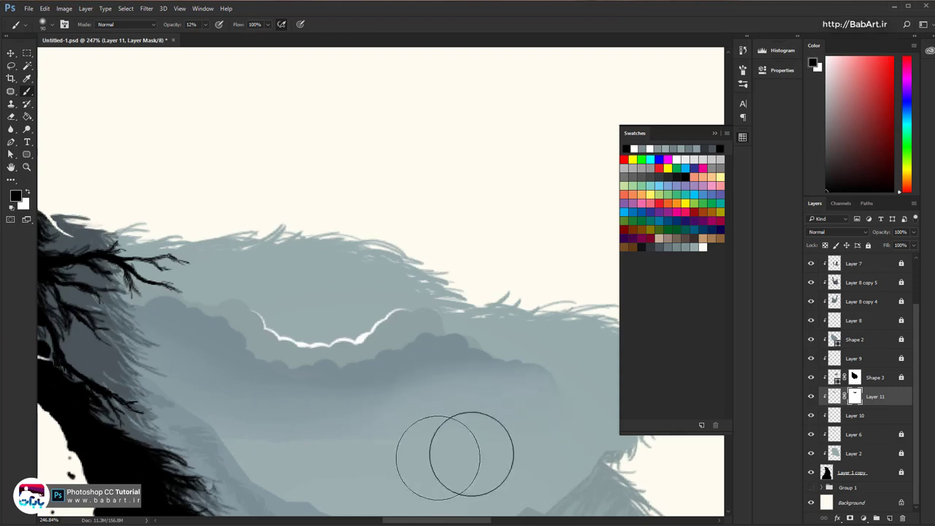
scroll(445, 427, "down", 3)
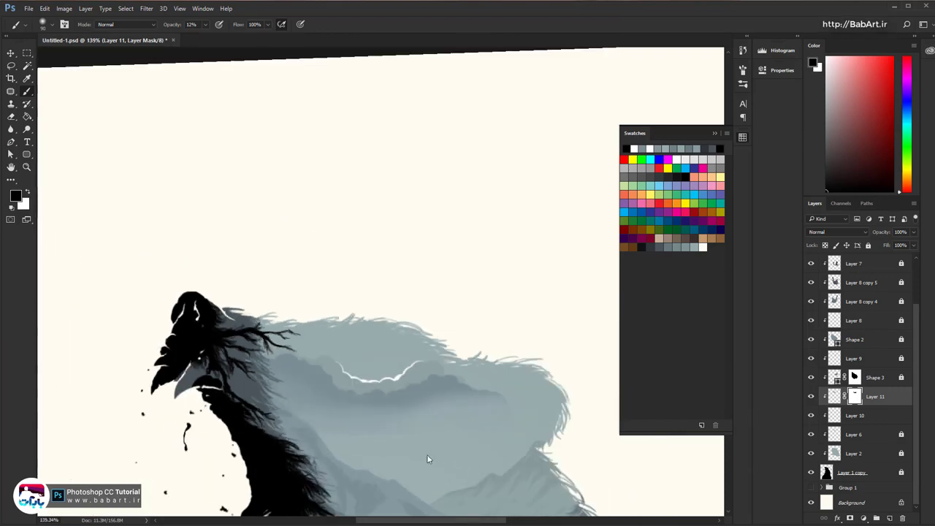
scroll(383, 448, "up", 1)
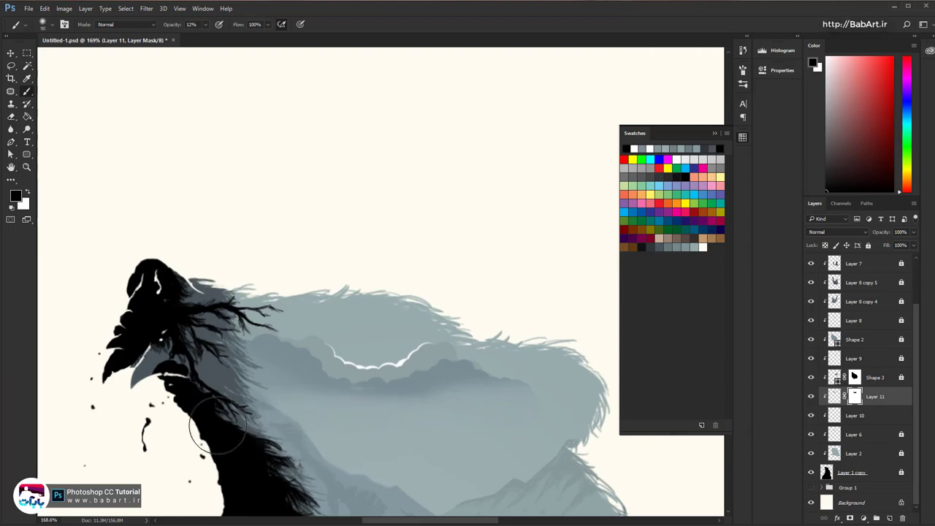
Restore the dark cloud's centre and left body by painting white on the mask, reducing the brush to 45 px
key("x")
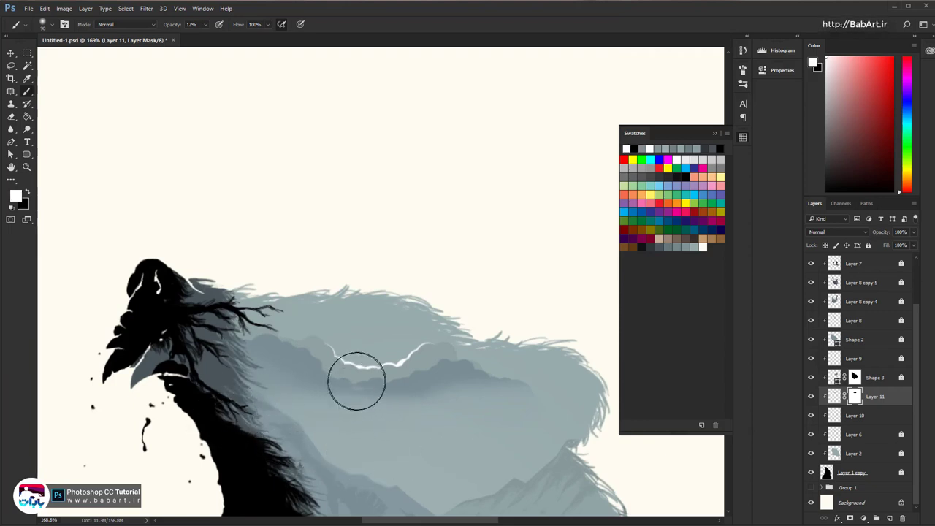
scroll(357, 375, "up", 3)
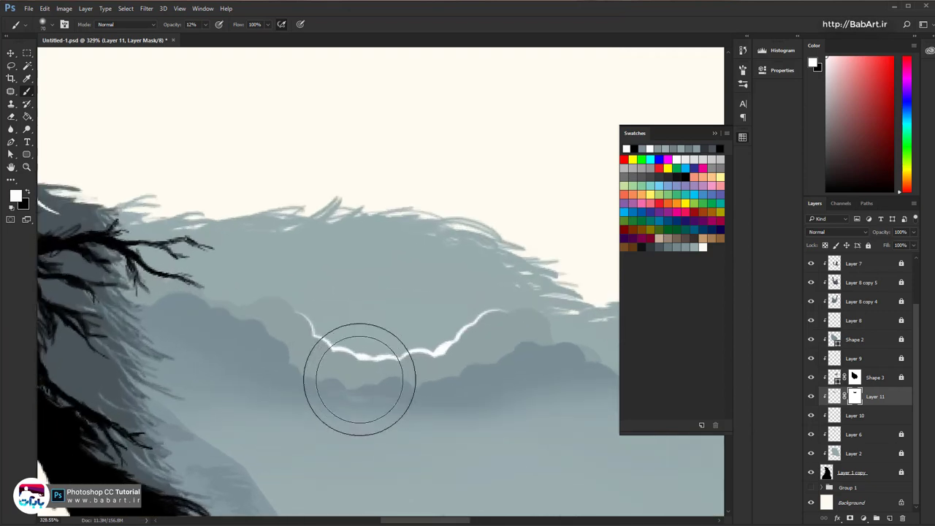
key("bracketleft")
key("bracketleft")
key("bracketleft")
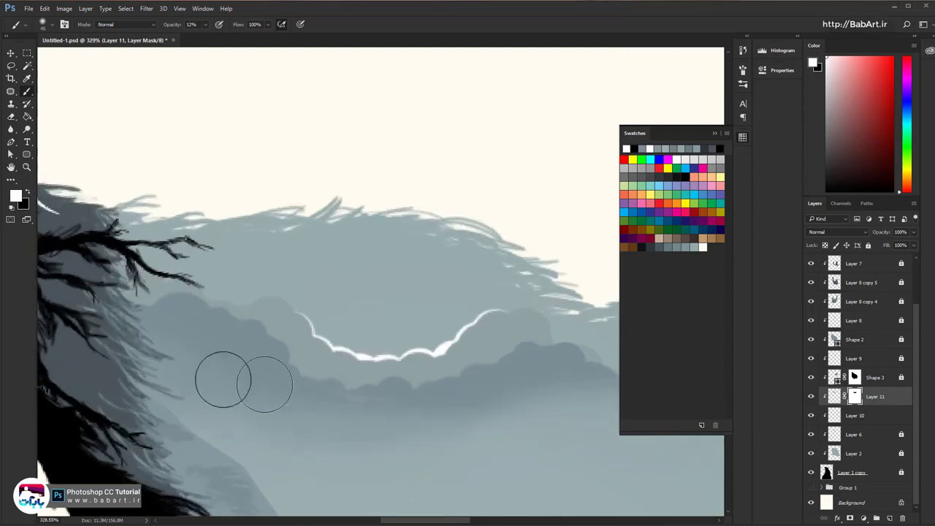
mouse_move(486, 378)
left_mouse_down()
mouse_move(196, 318)
mouse_move(439, 309)
left_mouse_up()
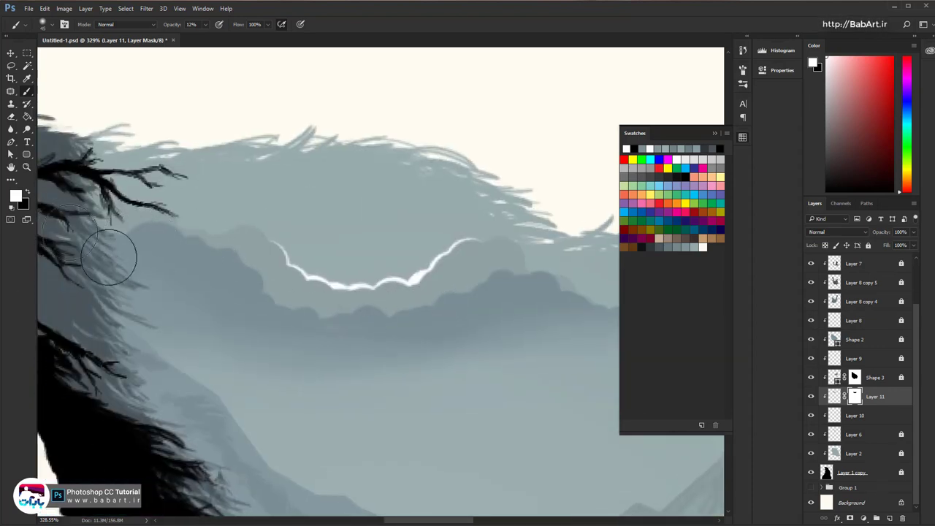
scroll(313, 295, "down", 4)
scroll(337, 285, "up", 2)
left_click_drag(335, 276, 194, 340)
scroll(255, 397, "down", 3)
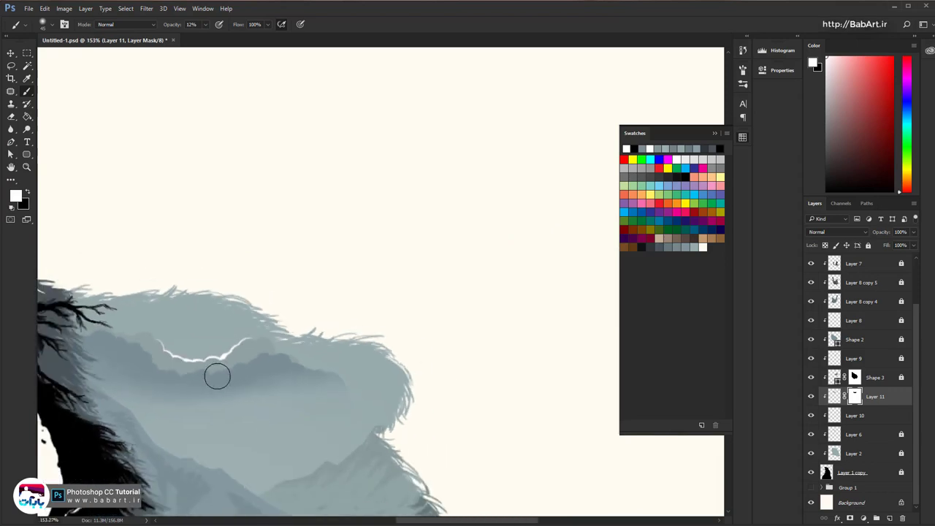
Apply the layer mask of Layer 11 permanently to its cloud artwork
scroll(225, 384, "up", 2)
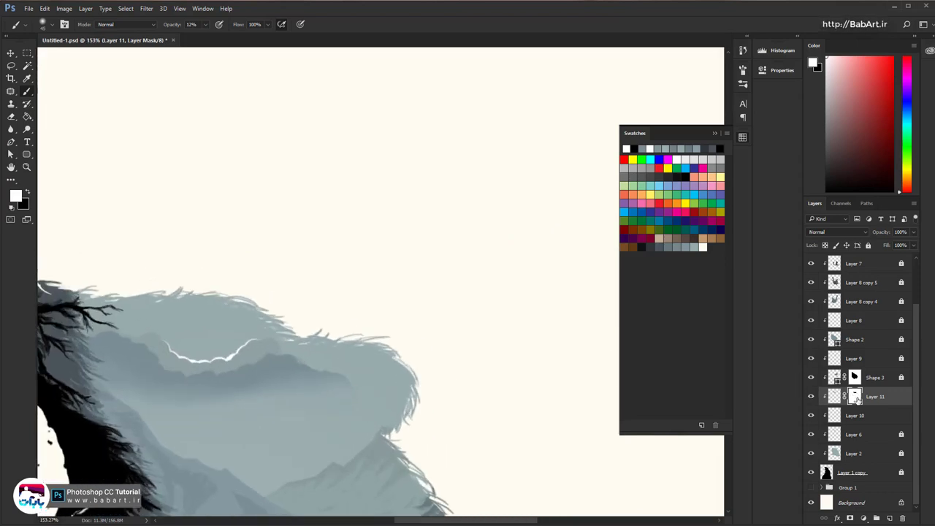
right_click(855, 398)
left_click(840, 428)
Toggle the visibility of Layer 10 to check which part of the clouds it holds
left_click(223, 349, "alt")
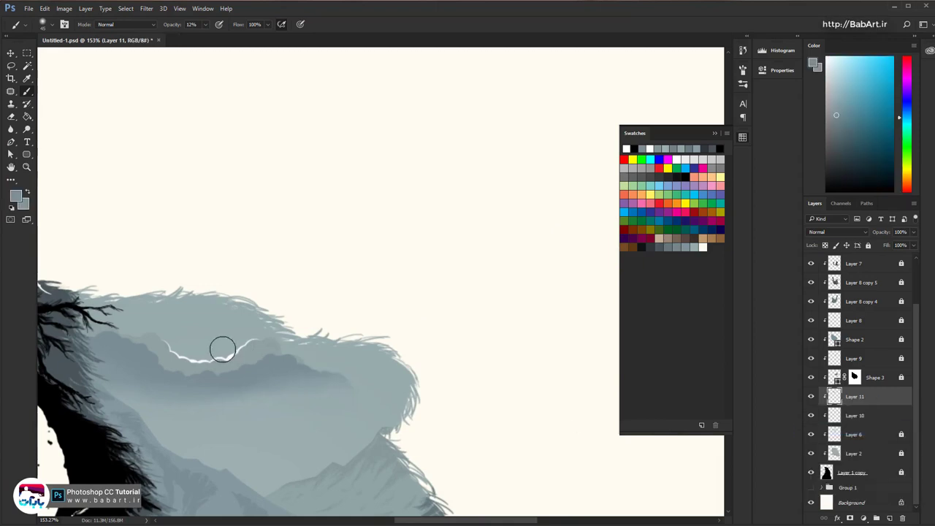
scroll(179, 358, "up", 4)
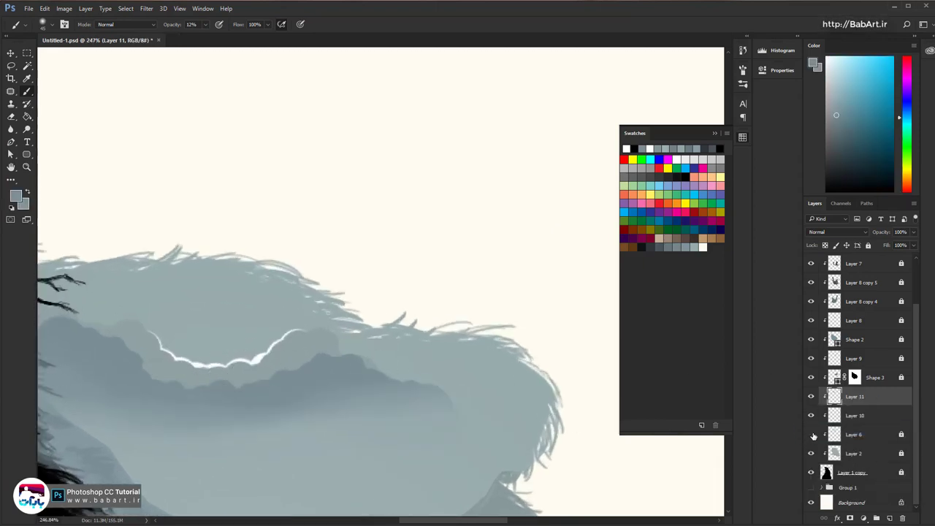
left_click(812, 416)
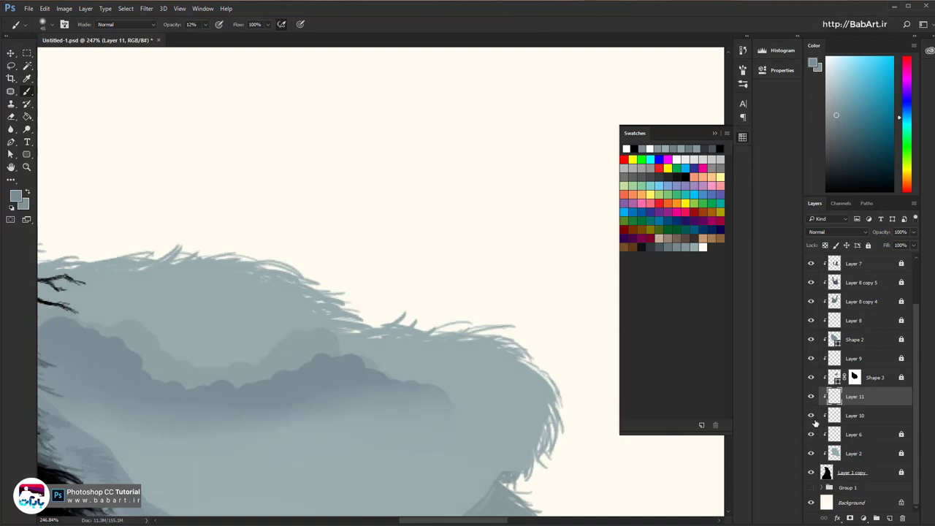
Check what Layer 10, Layer 6 and Layer 2 contribute to the cloud scene by hiding and showing them
left_click(813, 422)
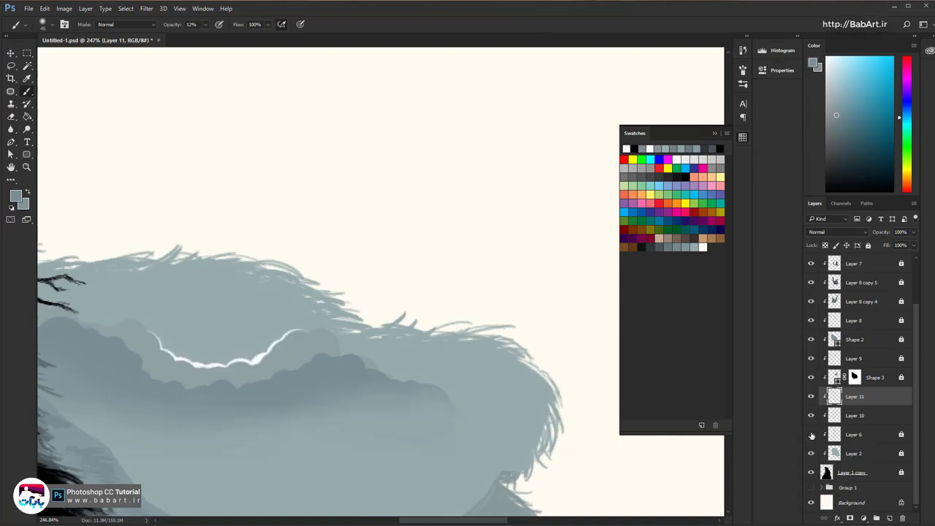
left_click(811, 453)
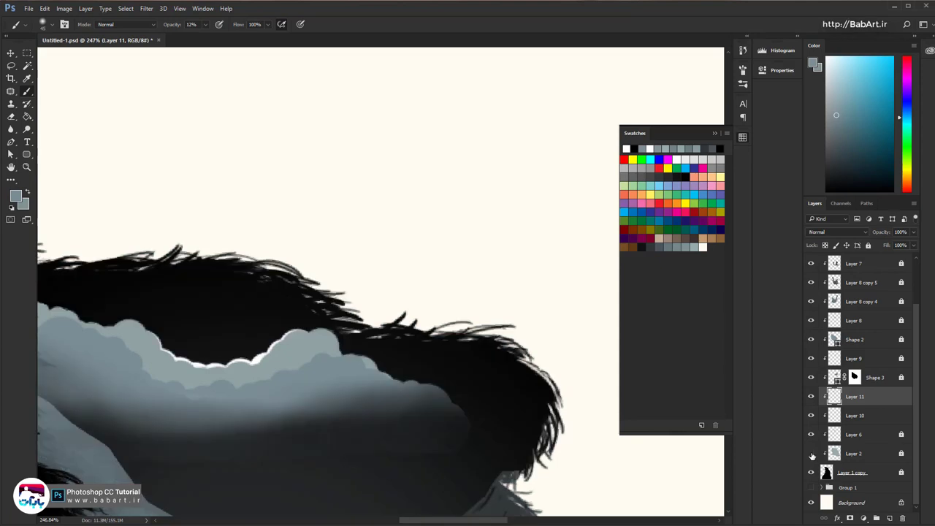
left_click(812, 453)
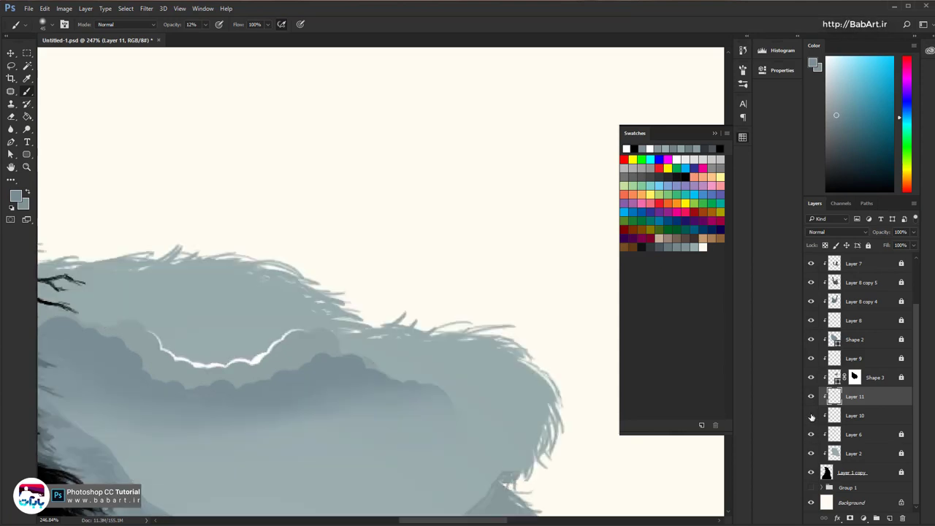
left_click(810, 415)
left_click(810, 415)
left_click(810, 416)
left_click(811, 416)
Add a new layer above Layer 6 and prepare a brush with 100% hardness and white foreground colour ffffff
left_click(846, 437)
left_click(890, 518)
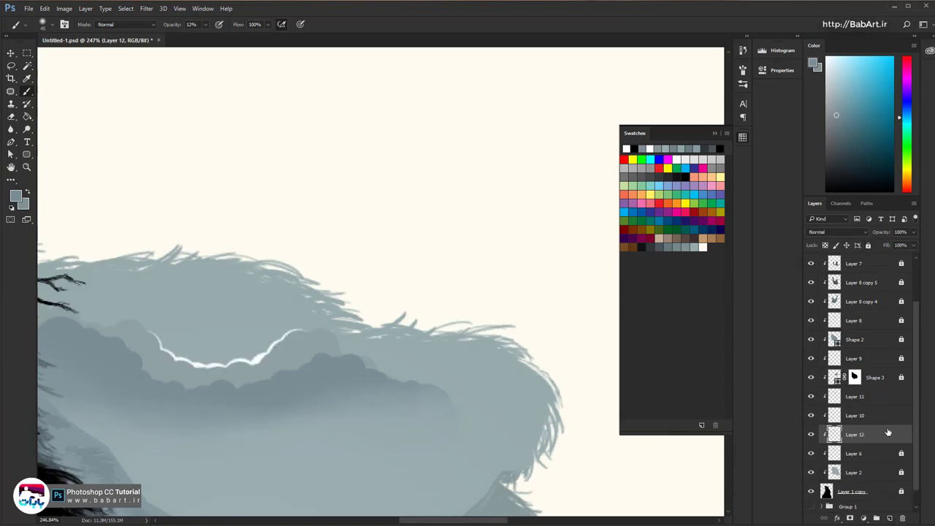
right_click(231, 292)
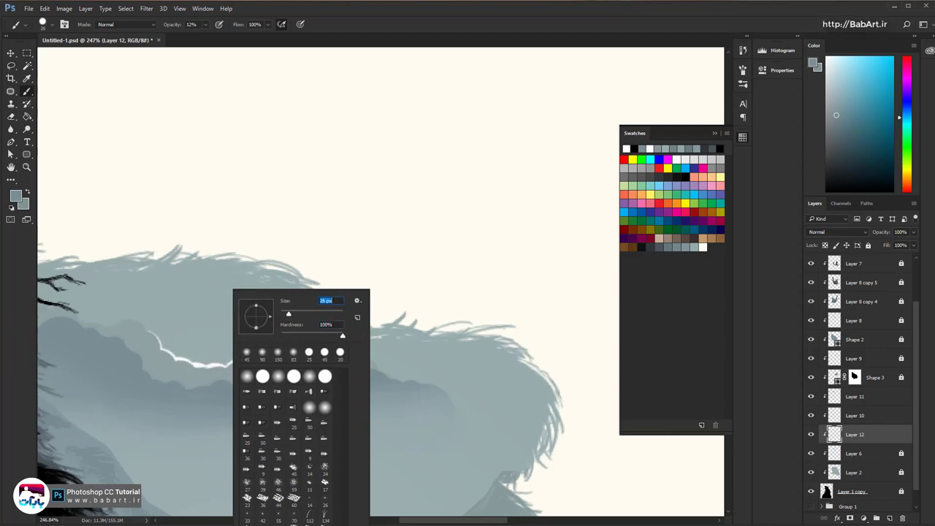
left_click(15, 198)
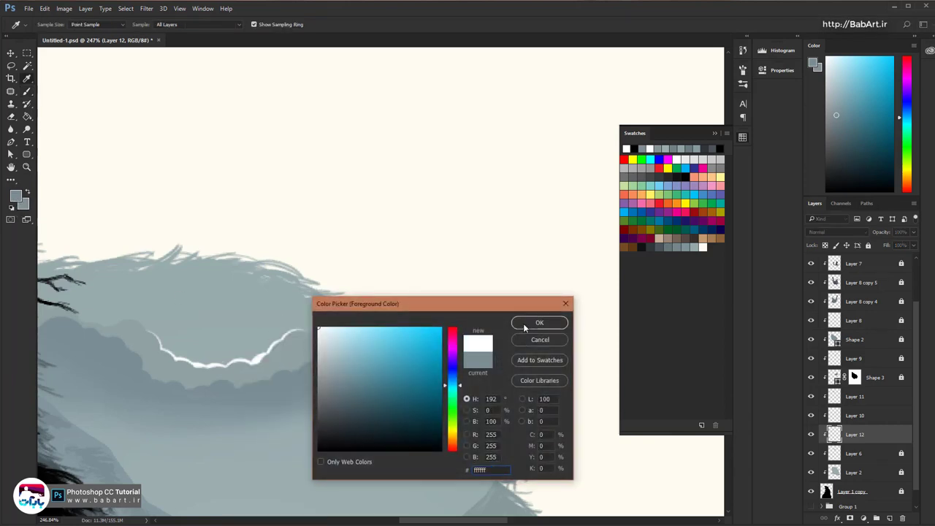
left_click(554, 327)
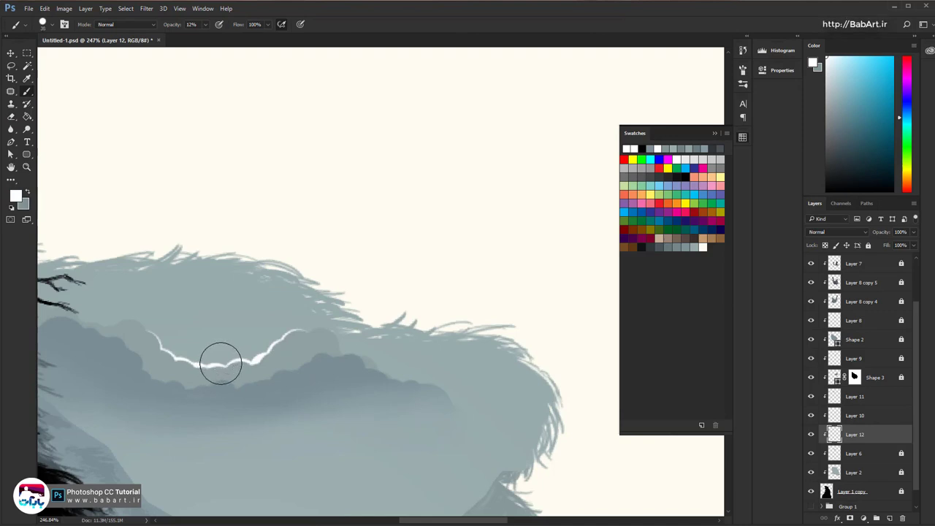
Paint a solid white sun disc at 100% brush opacity behind the dip between the clouds
left_click(221, 363)
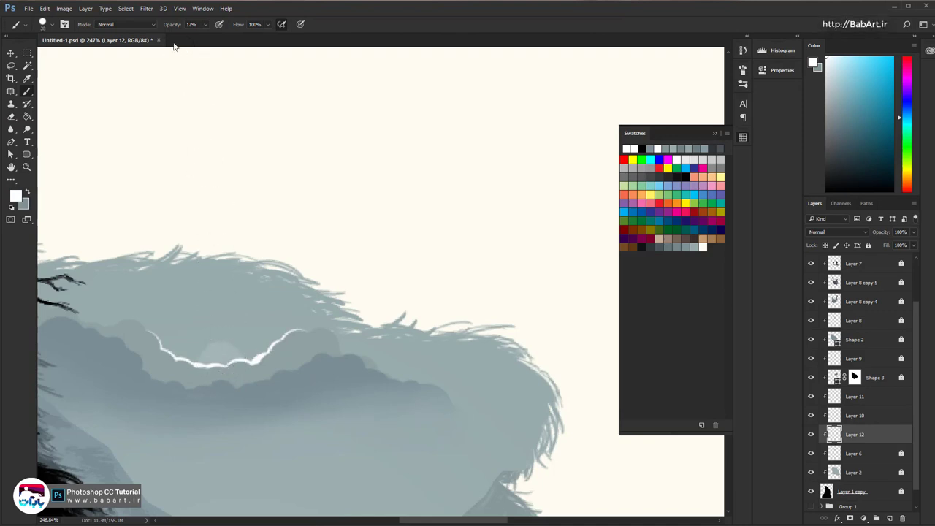
left_click(221, 361)
scroll(267, 359, "down", 6)
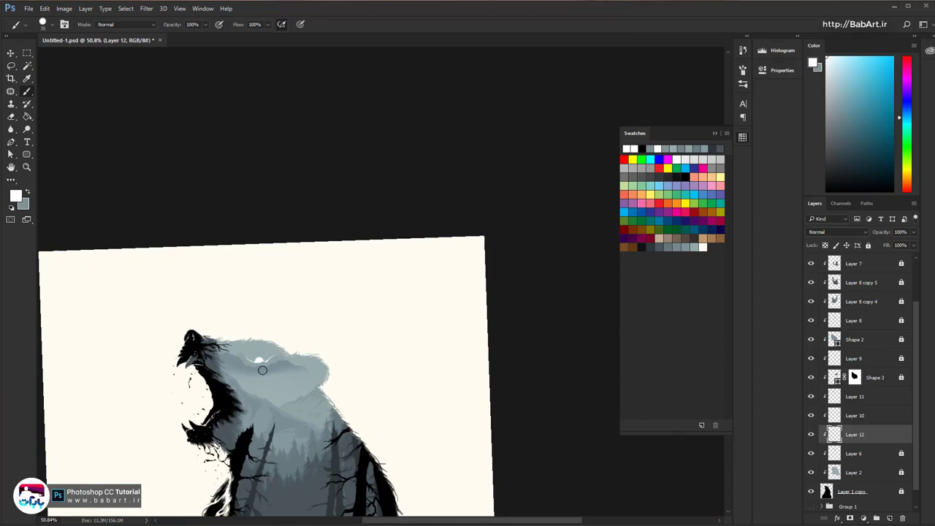
scroll(263, 370, "up", 5)
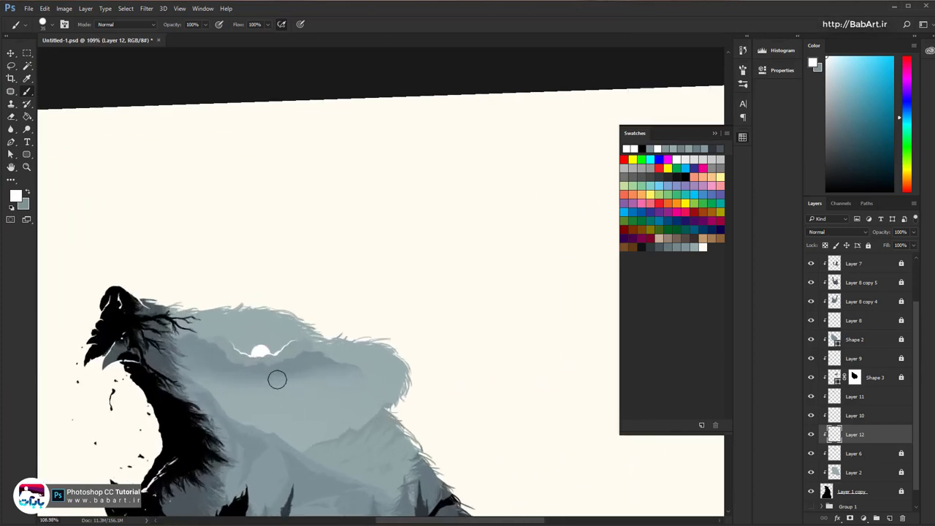
Set the brush hardness to 0% and add a new layer directly above the sun layer
right_click(263, 365)
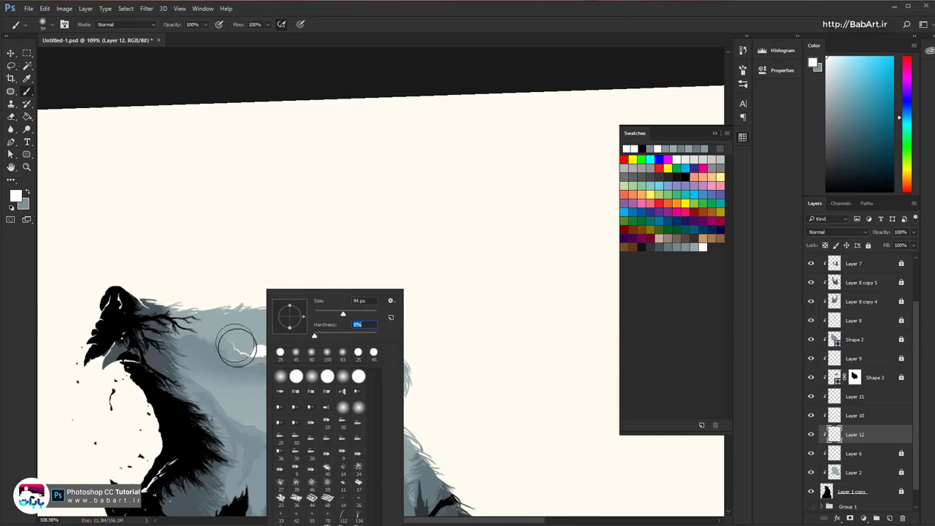
key("Return")
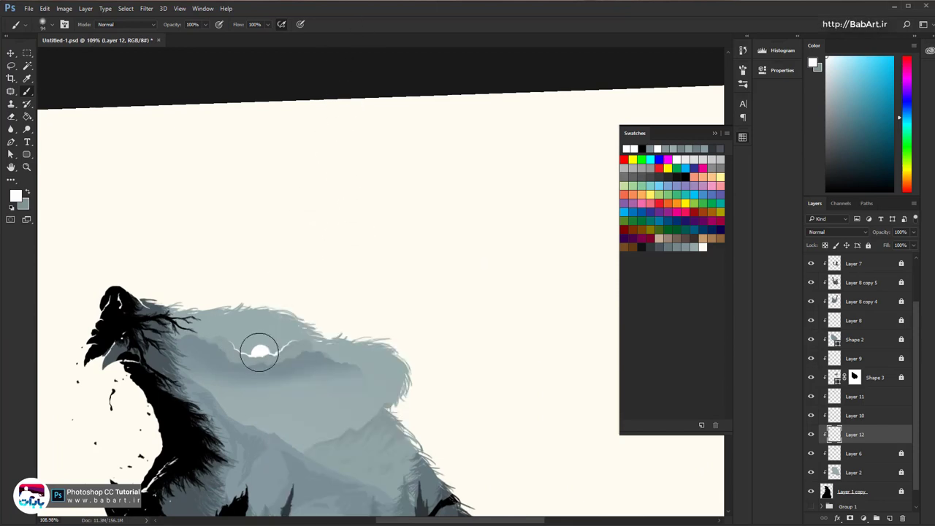
scroll(257, 351, "up", 3)
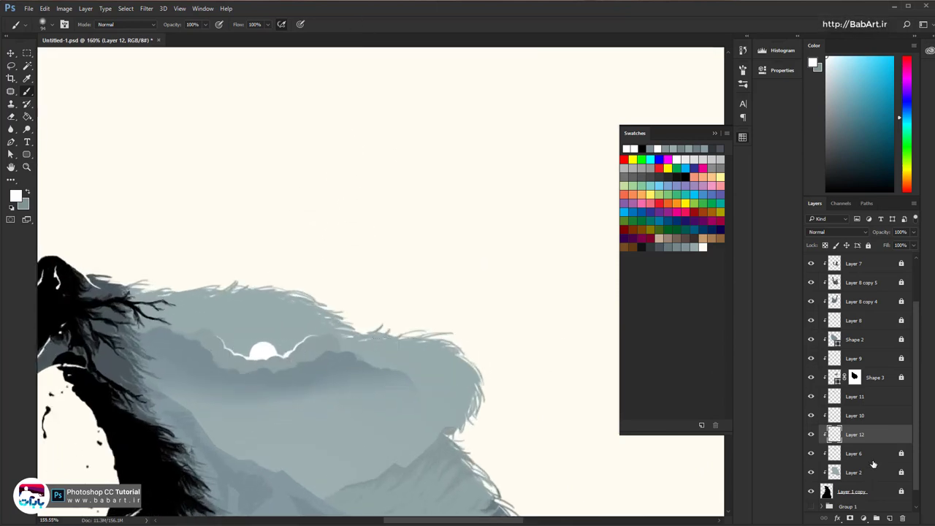
left_click(889, 518)
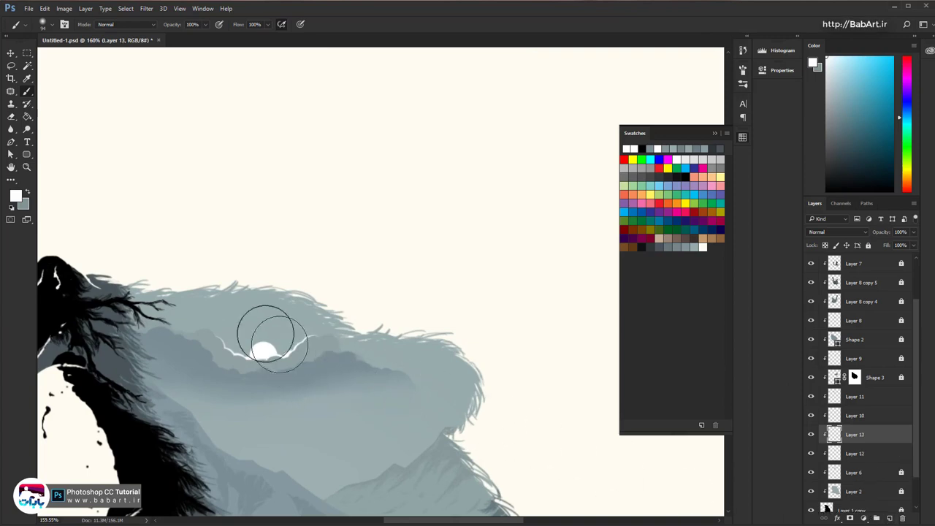
Enlarge the soft brush to 200 px and paint a white glow around the sun above the clouds
key("bracketright")
key("bracketright")
key("bracketright")
key("bracketright")
key("bracketright")
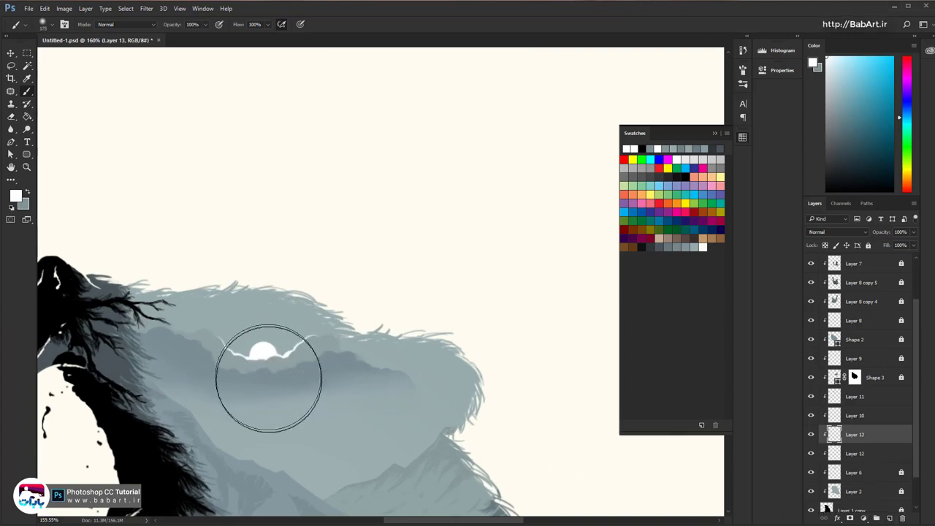
right_click(280, 300)
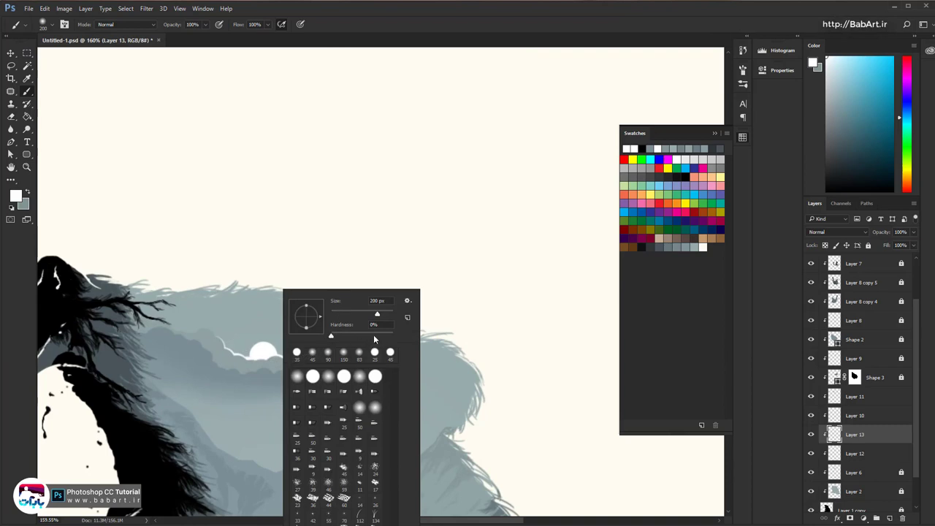
left_click(255, 364)
key("ctrl+z")
left_click(248, 308)
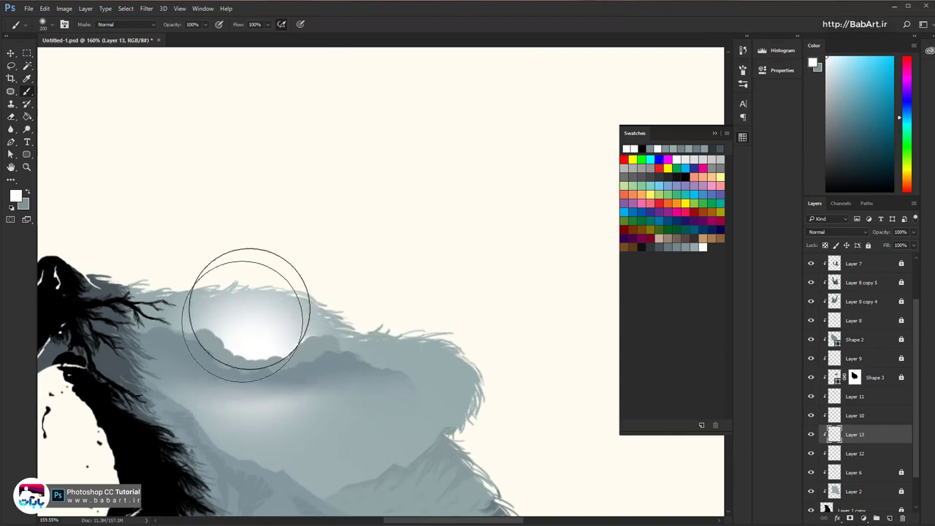
Lower the glow layer's opacity to 37% and erase the glow spilling below the clouds
left_click_drag(881, 234, 851, 231)
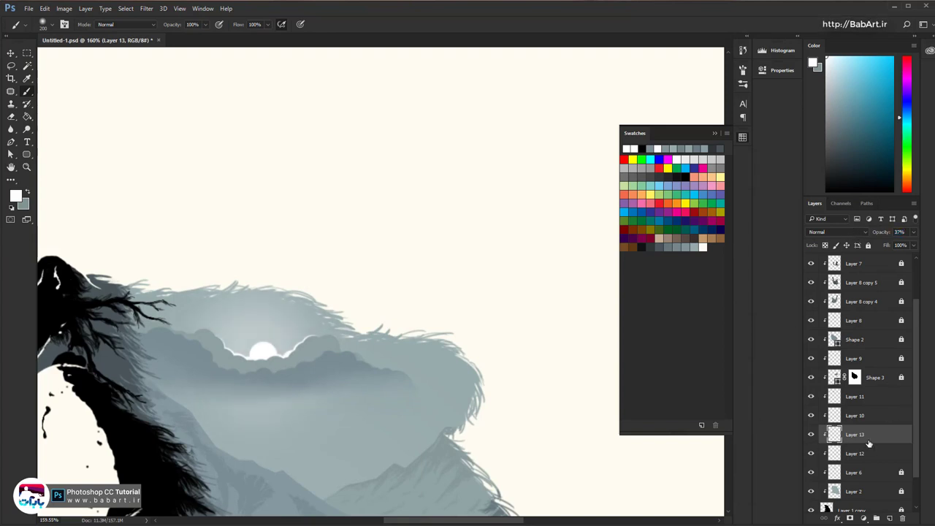
left_click(11, 116)
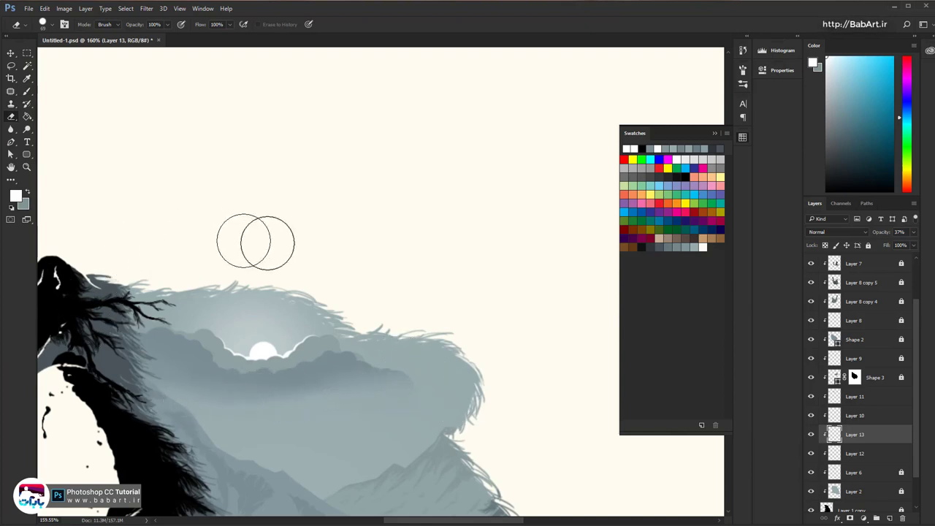
scroll(310, 325, "down", 3)
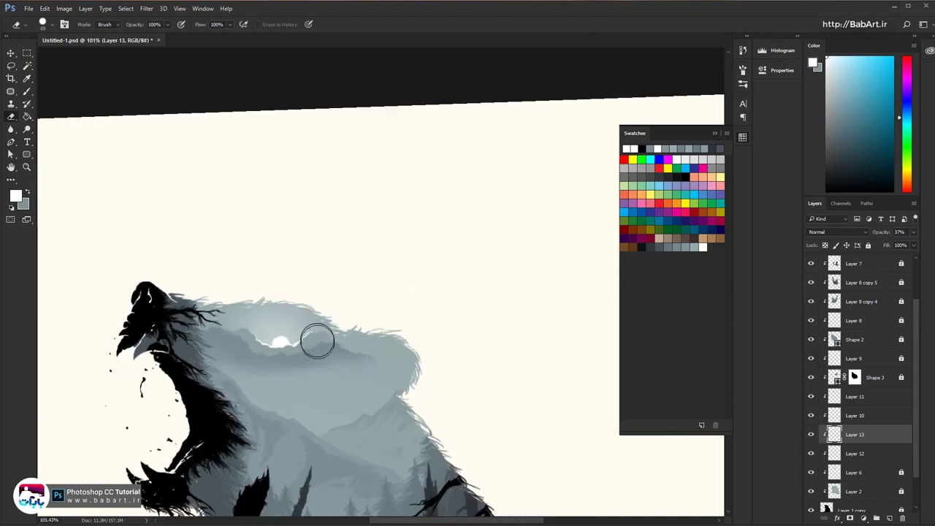
Scale down the sun disc on Layer 12 with Free Transform and save the document
left_click(843, 416)
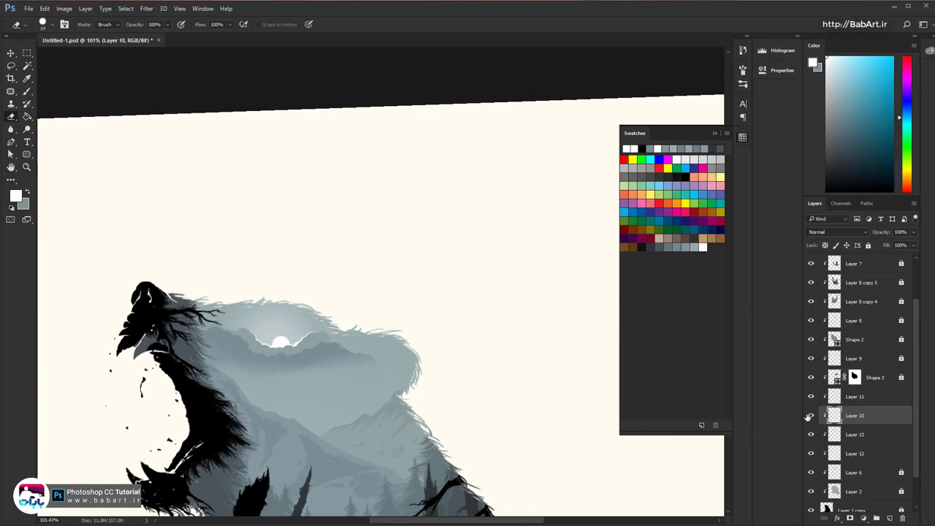
left_click(810, 416)
left_click(810, 435)
left_click(810, 435)
left_click(869, 455)
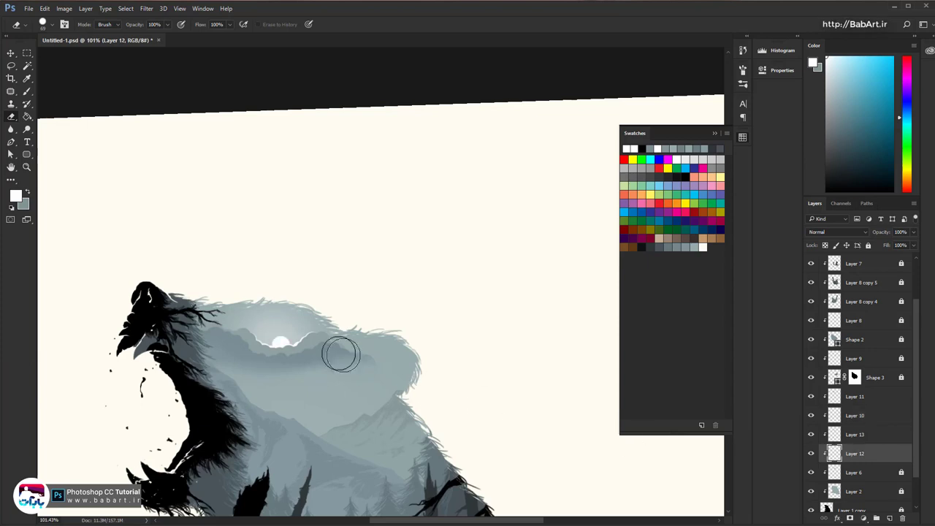
key("ctrl+t")
scroll(277, 336, "up", 5)
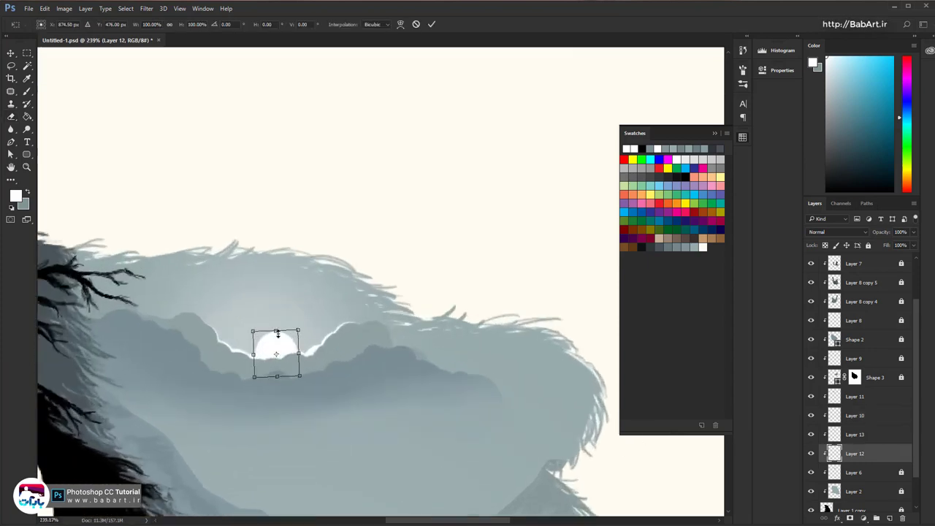
left_click_drag(307, 327, 267, 360)
key("Return")
scroll(274, 351, "down", 8)
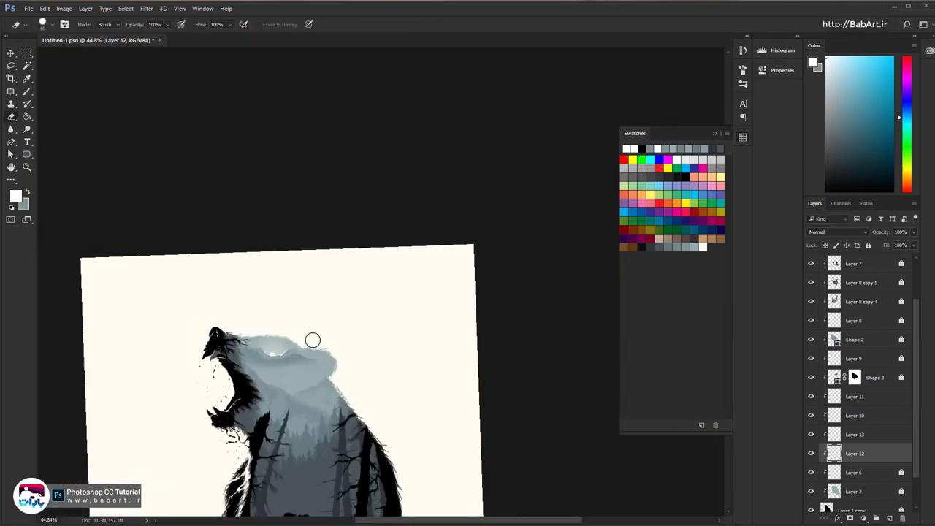
scroll(276, 336, "up", 2)
key("ctrl+s")
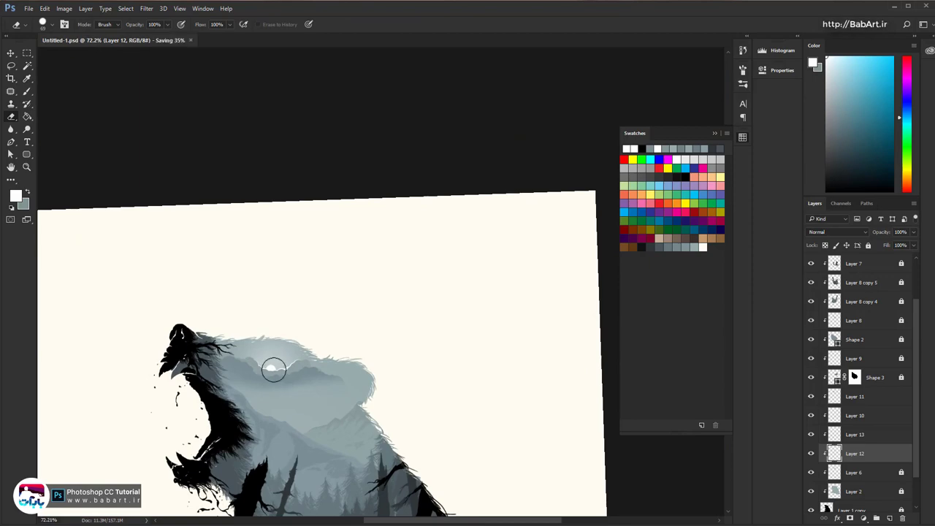
Inspect the bear artwork and check the glow and cloud layers by hiding and showing Layer 13 and Layer 11
scroll(275, 357, "up", 1)
left_click_drag(275, 355, 225, 239)
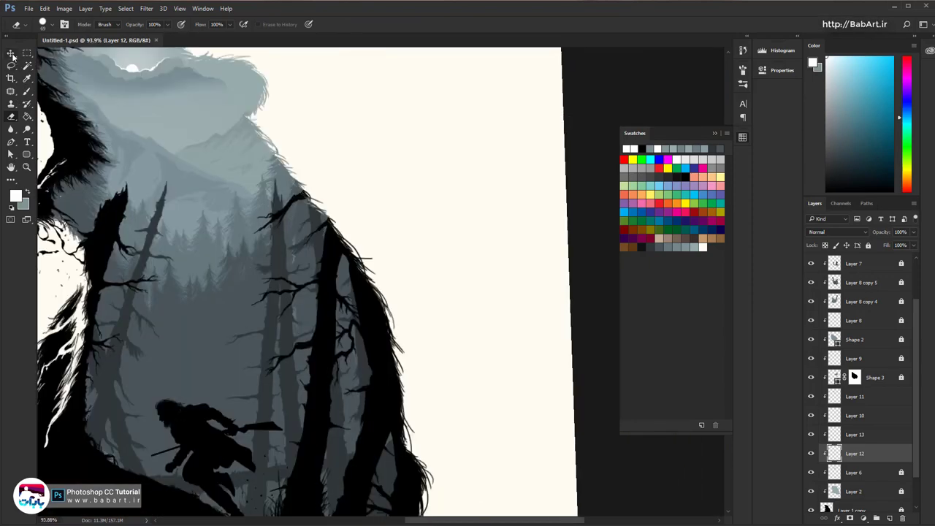
left_click(13, 55)
scroll(149, 76, "up", 5)
left_click_drag(149, 75, 260, 290)
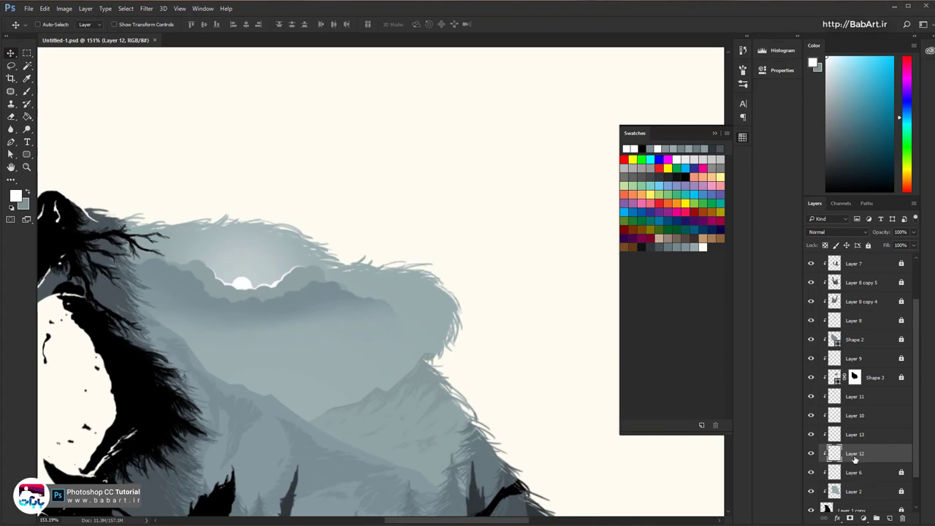
left_click(811, 434)
left_click(811, 434)
left_click(810, 397)
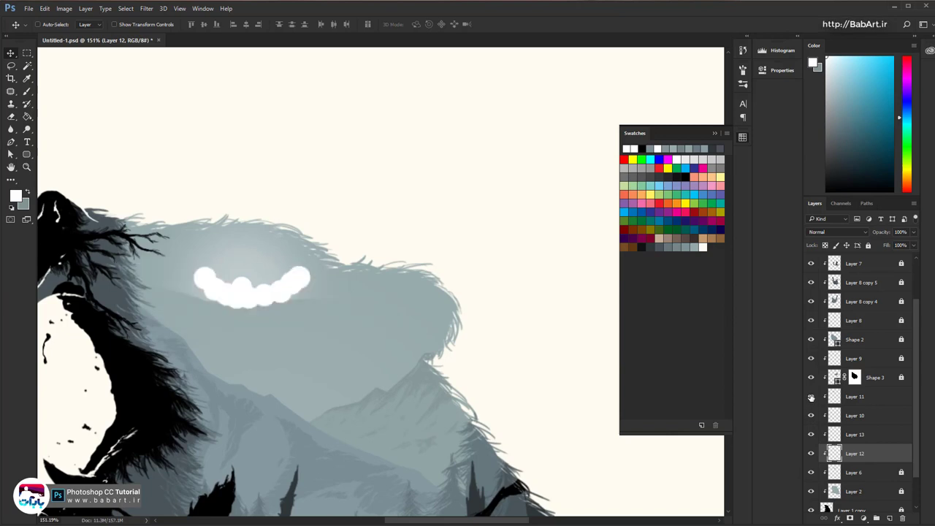
left_click(809, 397)
Try an opacity of 80% on the clouds of Layer 11 and on Layers 10 and 13
left_click(870, 396)
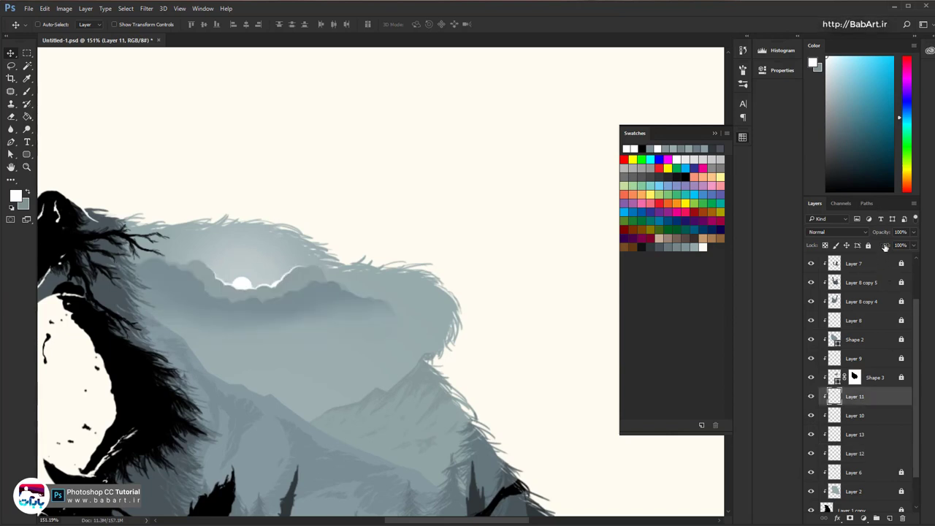
left_click_drag(881, 235, 873, 238)
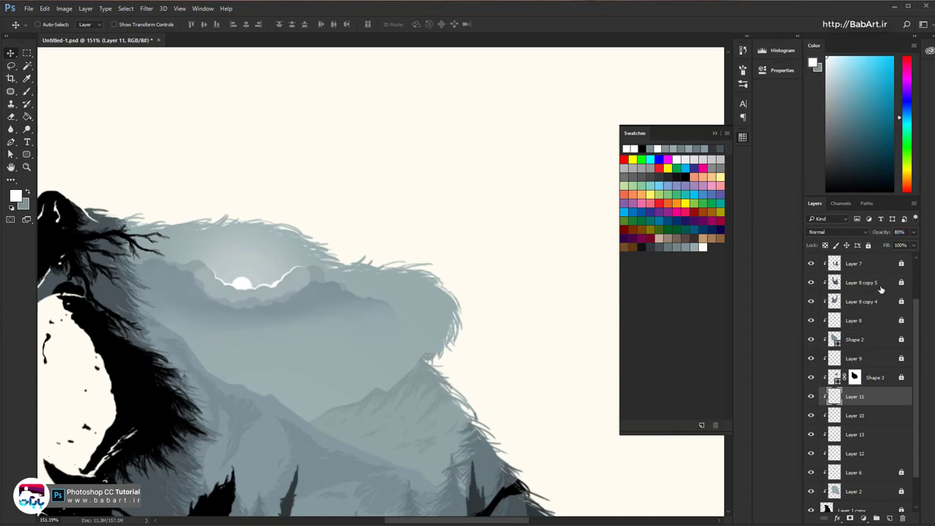
left_click(853, 416)
left_click(860, 434, "shift")
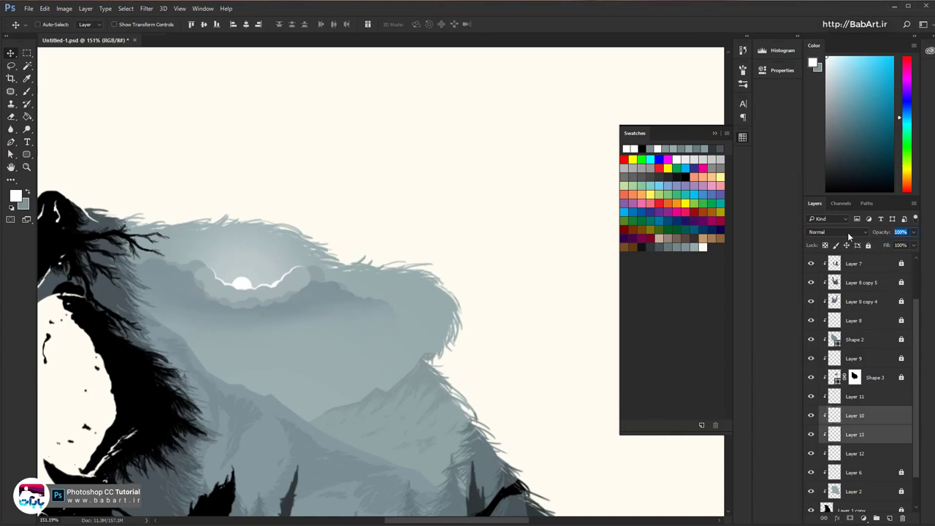
type("80")
key("Return")
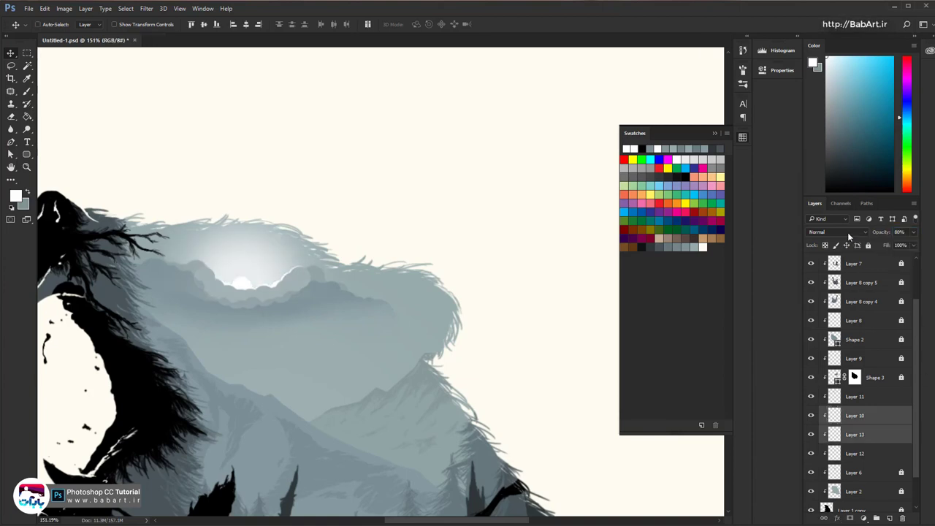
Compare the scene with and without the Layer 11 clouds and undo the opacity changes on Layers 10, 11 and 13
scroll(263, 304, "down", 2)
scroll(267, 293, "up", 5)
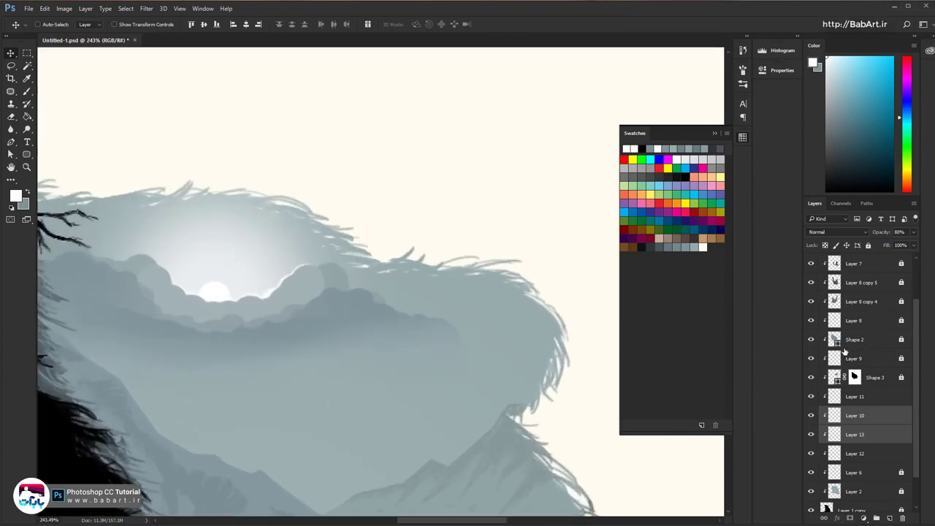
left_click(810, 396)
left_click(810, 396)
key("0")
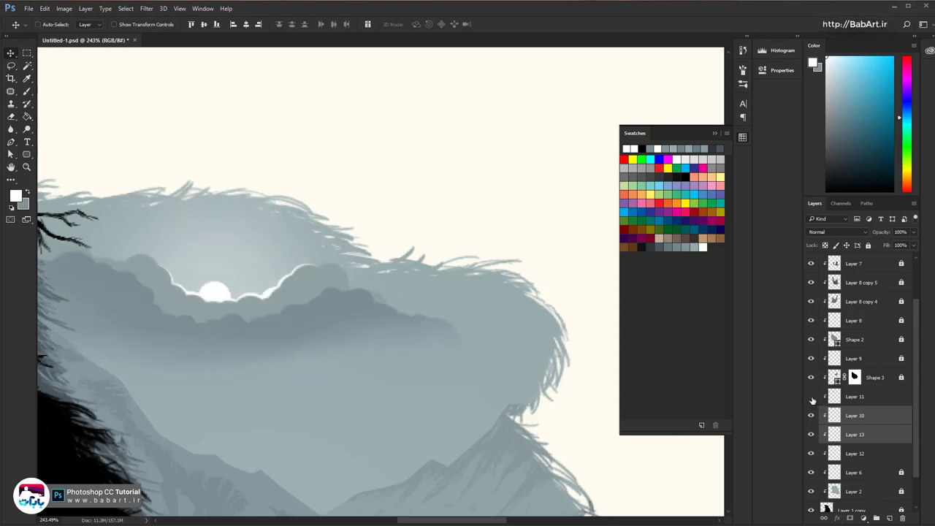
left_click(810, 396)
left_click(810, 395)
left_click(855, 397)
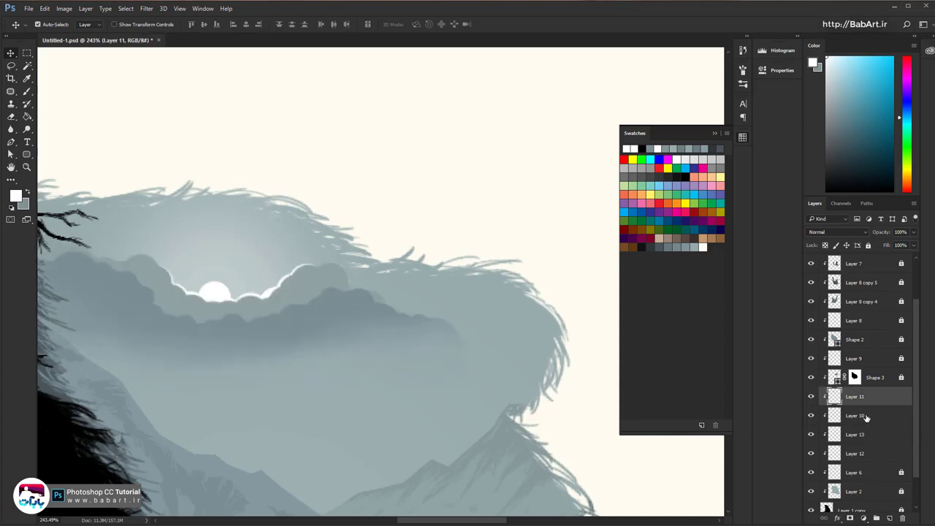
Select Layers 11, 10 and 13 together and compare the sun scene with the Layer 13 glow and the Layer 10 cloud edge hidden
left_click(865, 416, "shift")
left_click(856, 435, "shift")
left_click(811, 435)
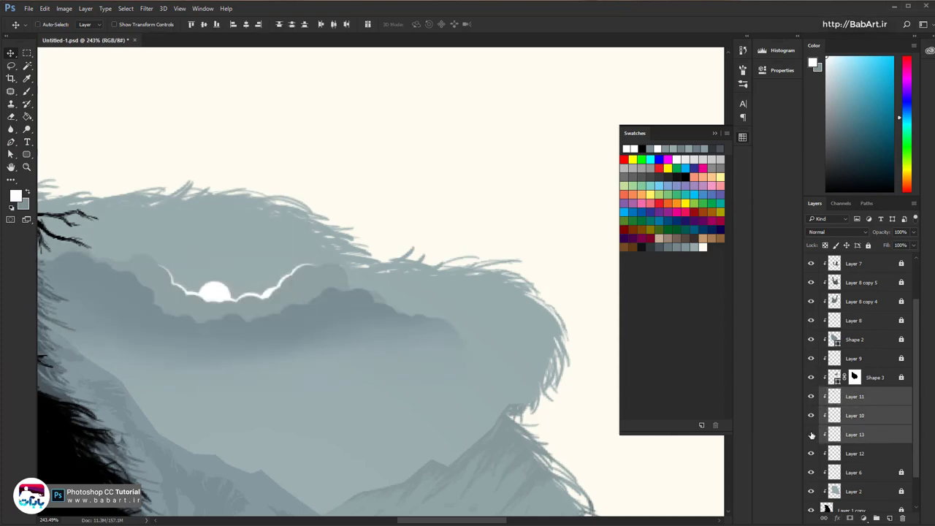
left_click(811, 435)
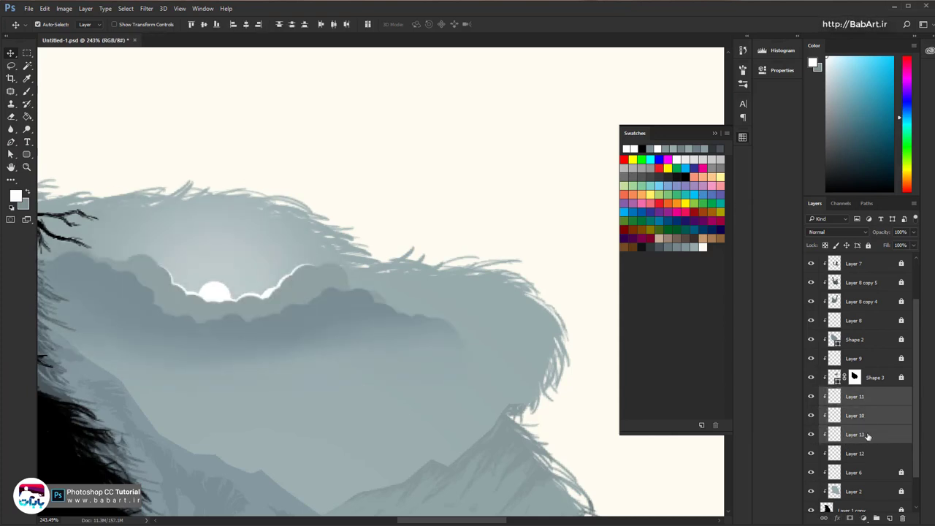
left_click(811, 434)
left_click(811, 415)
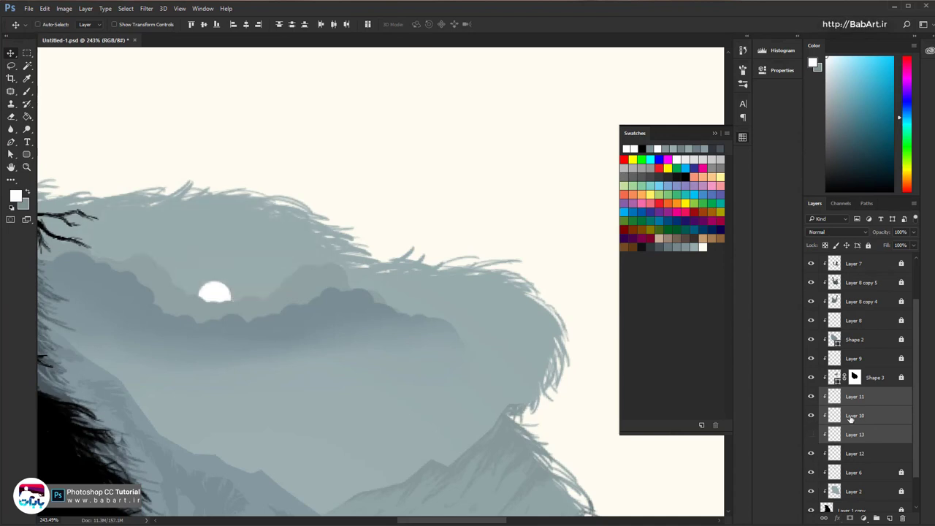
Merge Layers 10 and 11 without Layer 13 and lower the merged cloud layer's opacity to 72%
left_click(875, 418, "ctrl")
left_click(890, 439, "ctrl")
left_click(887, 414, "ctrl")
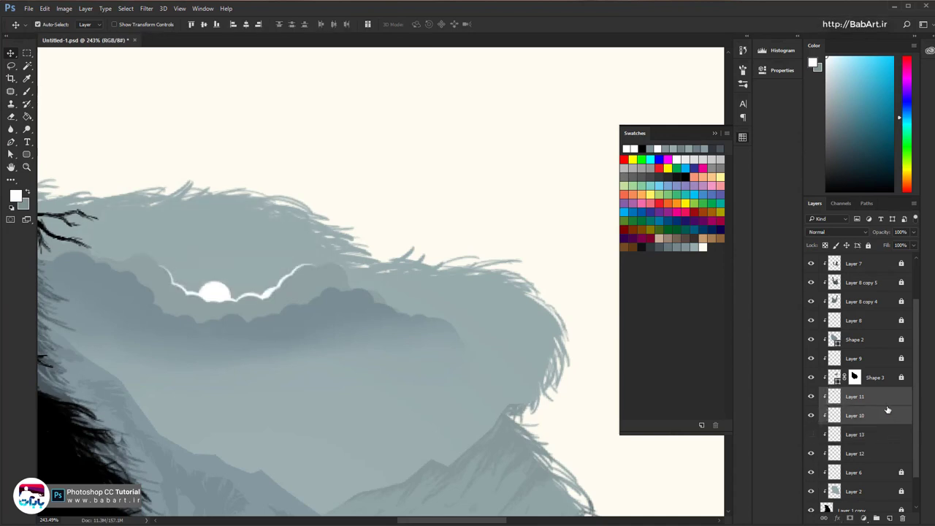
key("ctrl+e")
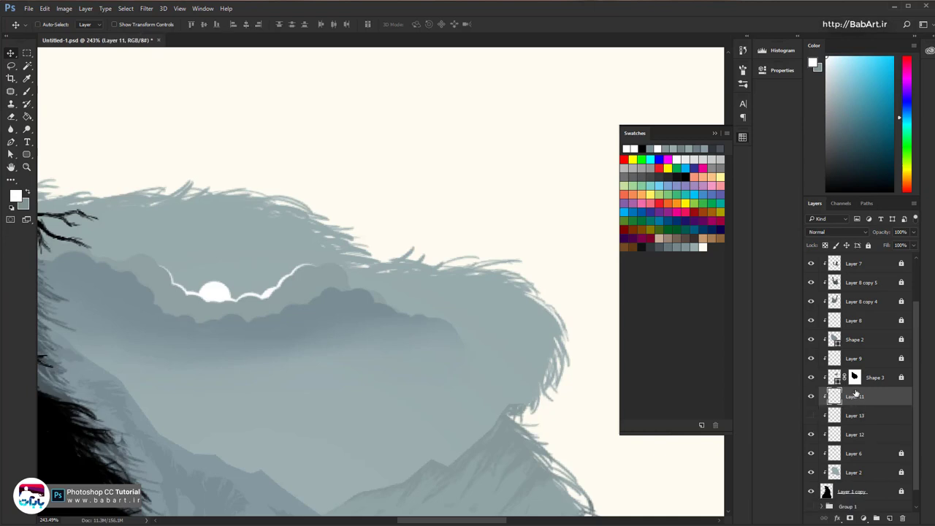
left_click_drag(882, 235, 871, 232)
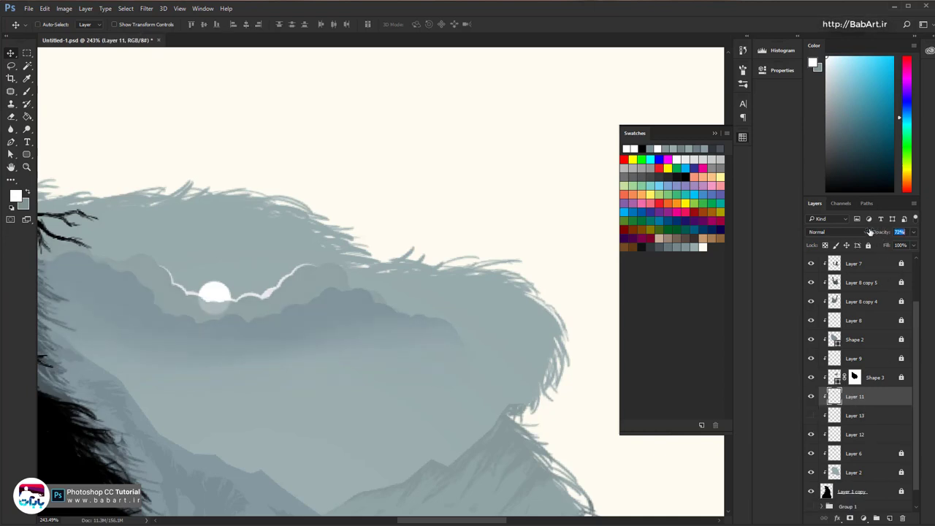
Erase the part of the Layer 12 sun disc that shows through the clouds, using the Layer 11 outline as selection, and deselect
left_click(834, 396, "ctrl")
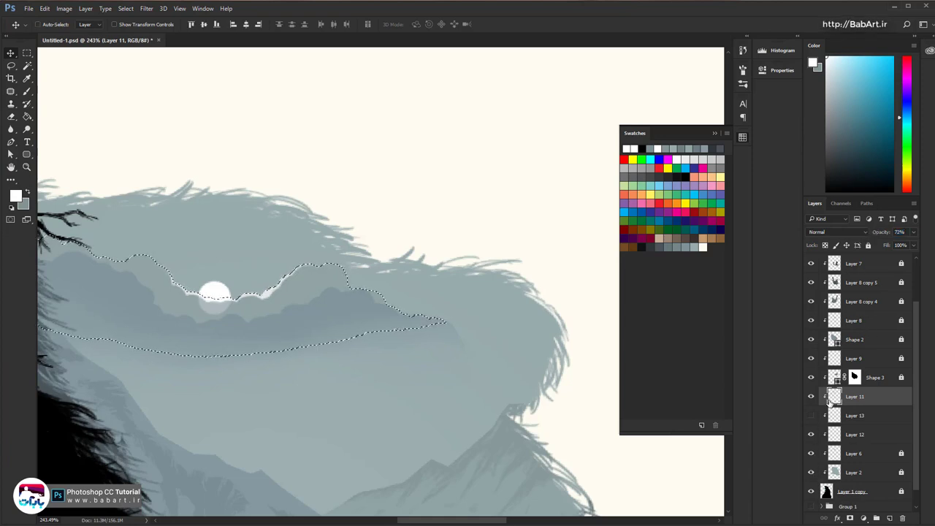
left_click(810, 435)
left_click(812, 435)
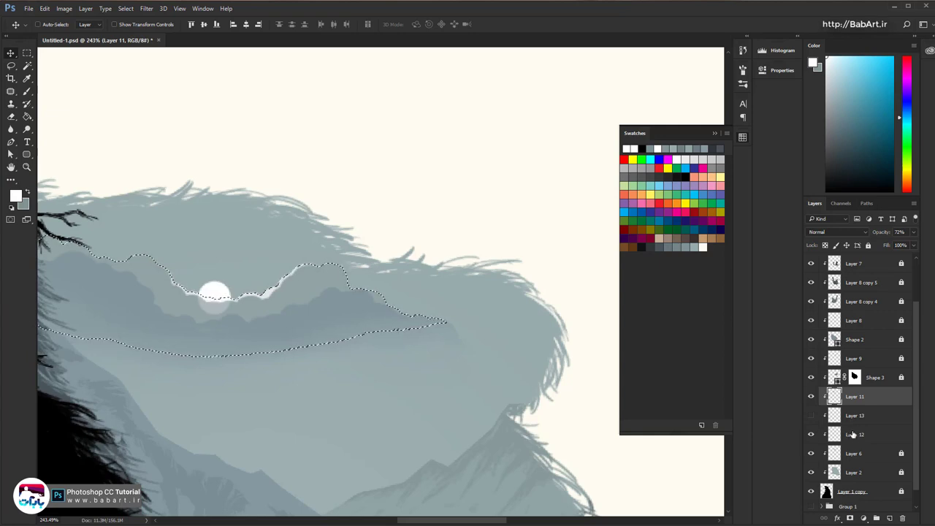
left_click(852, 435)
key("e")
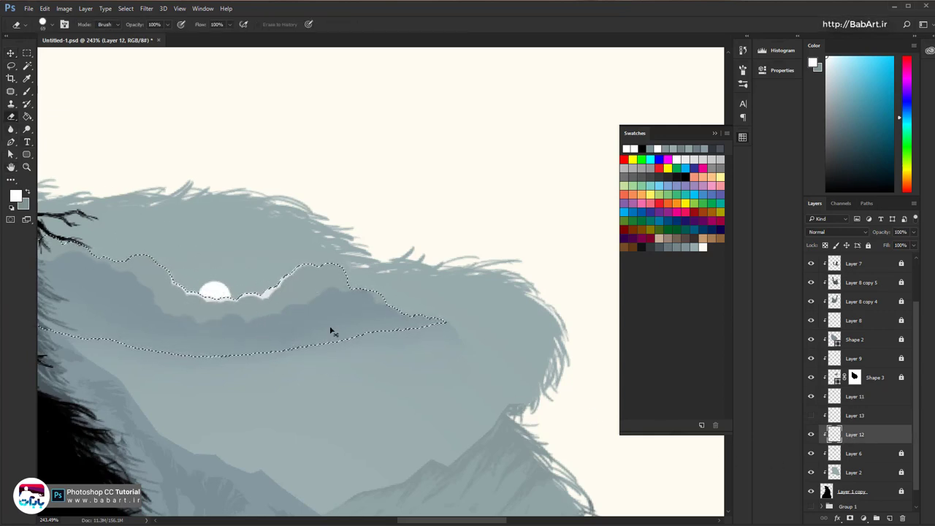
key("ctrl+d")
Check the trimmed sun against the whole bear and make the Layer 13 glow visible again
scroll(319, 319, "down", 3)
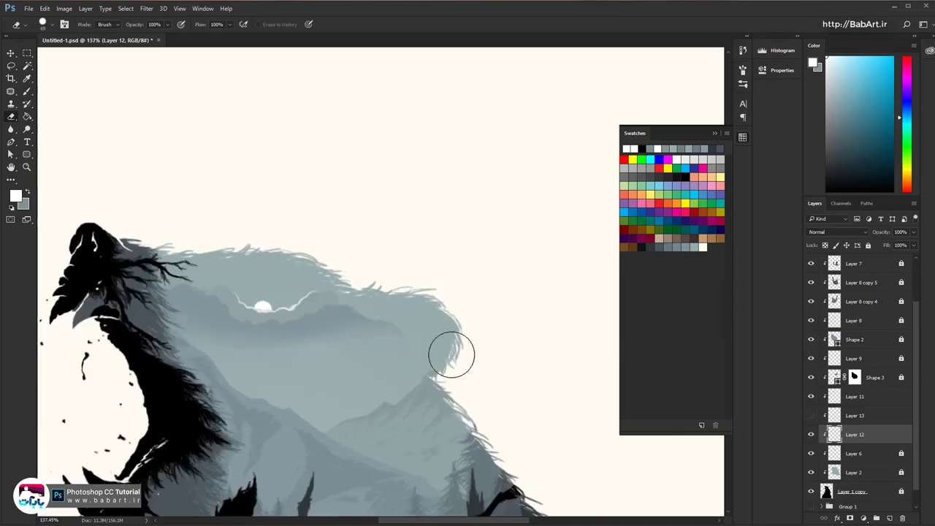
scroll(277, 311, "up", 2)
scroll(262, 309, "down", 2)
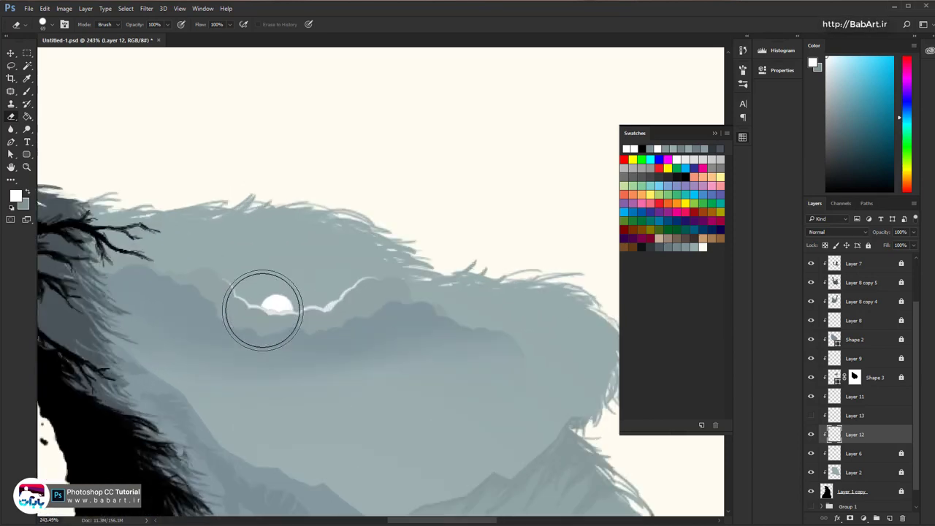
left_click_drag(306, 325, 253, 217)
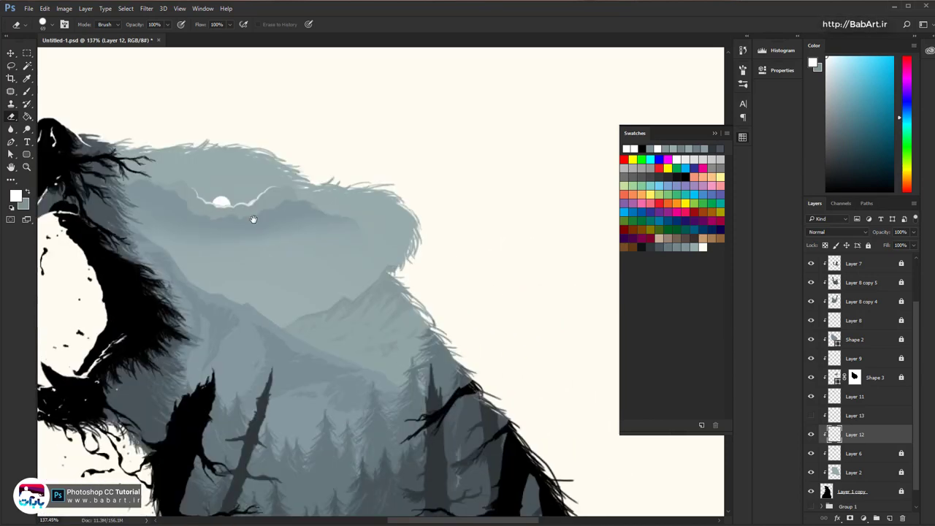
scroll(298, 298, "down", 2)
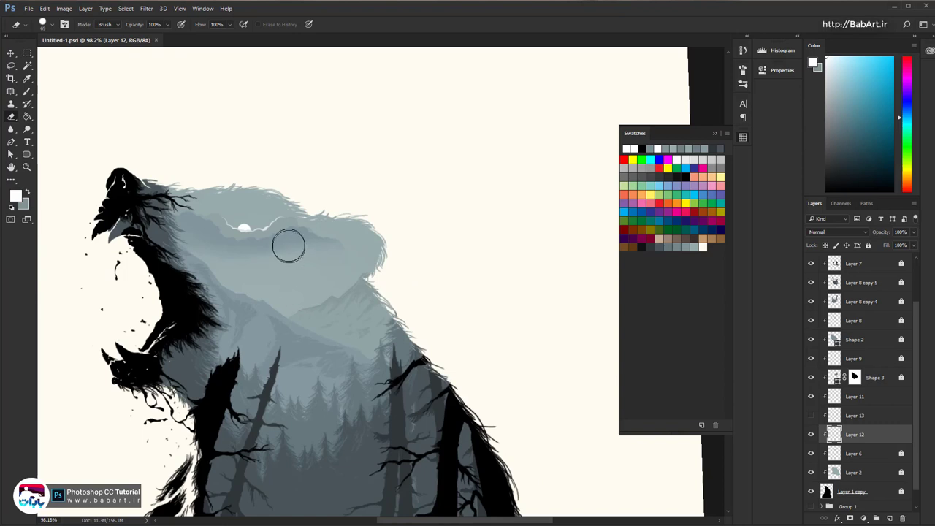
scroll(287, 243, "up", 3)
left_click_drag(287, 244, 299, 214)
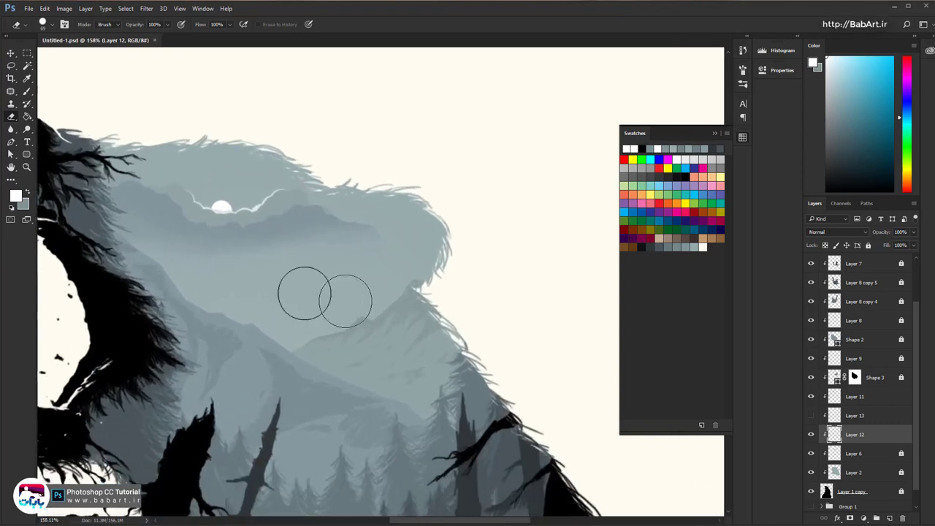
left_click(809, 415)
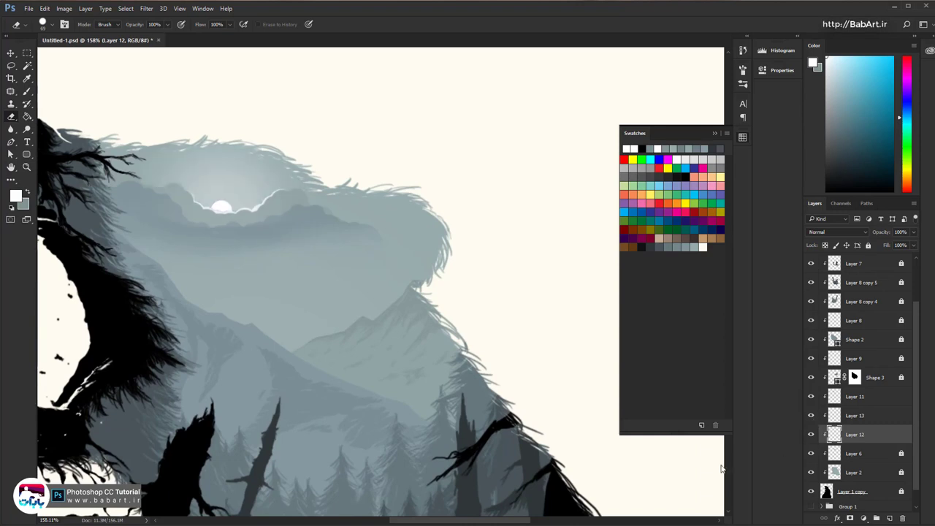
Erase the Layer 13 glow that spills over the clouds with a soft-edged eraser and check the whole bear
key("alt+bracketright")
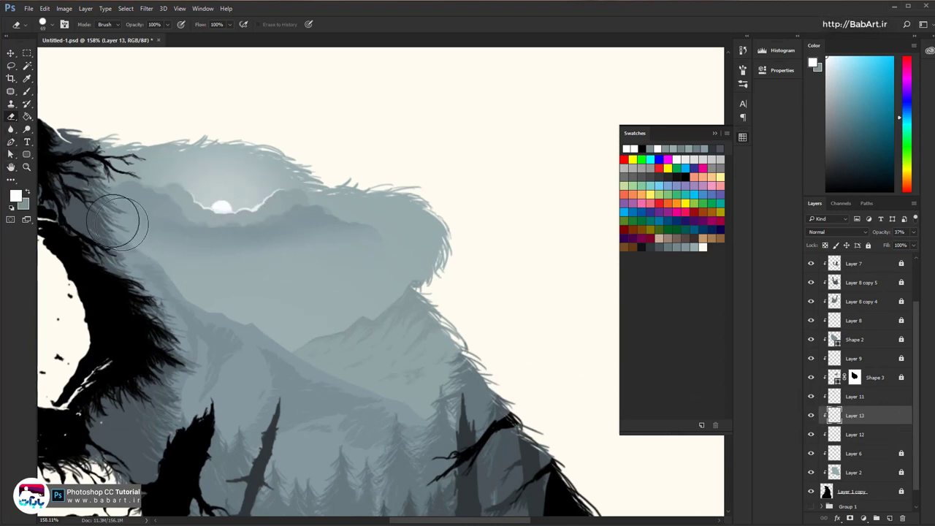
right_click(237, 263)
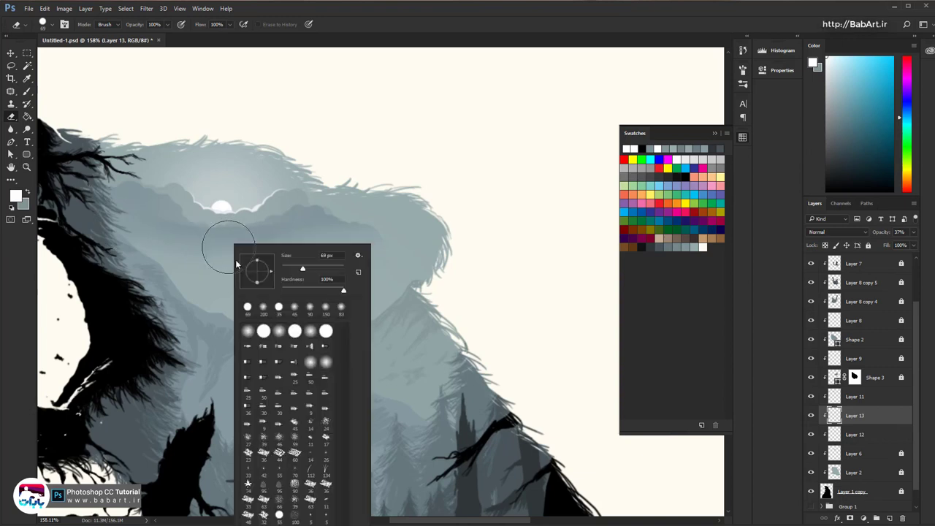
left_click_drag(331, 294, 282, 292)
left_click(127, 221)
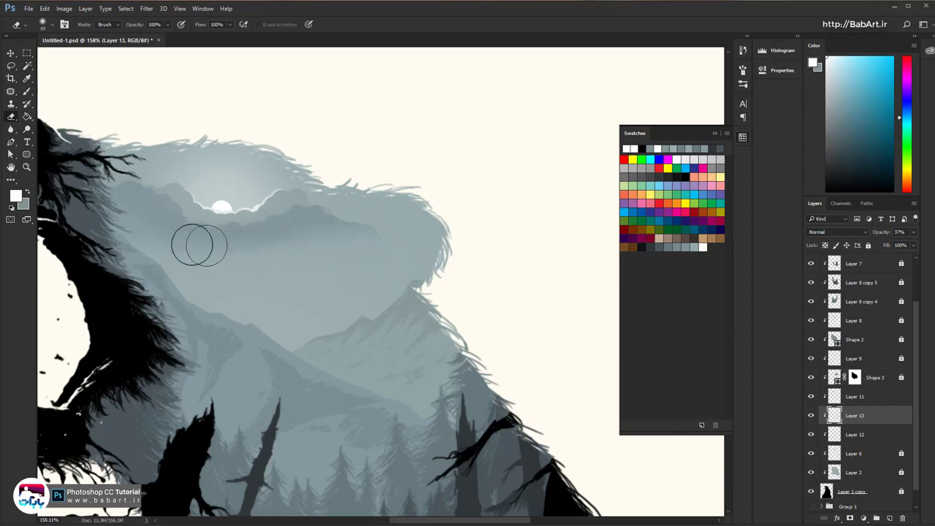
scroll(256, 236, "down", 3)
scroll(257, 235, "down", 1)
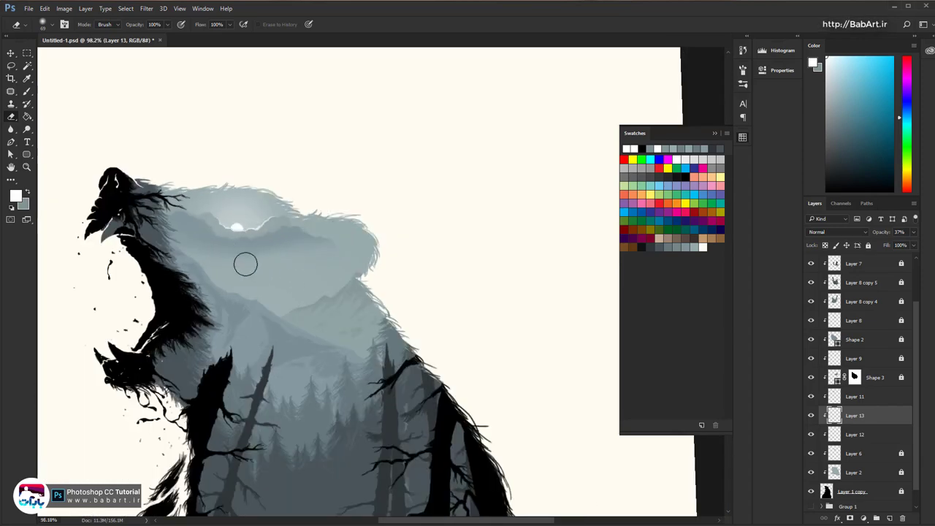
scroll(247, 259, "down", 1)
scroll(248, 253, "up", 3)
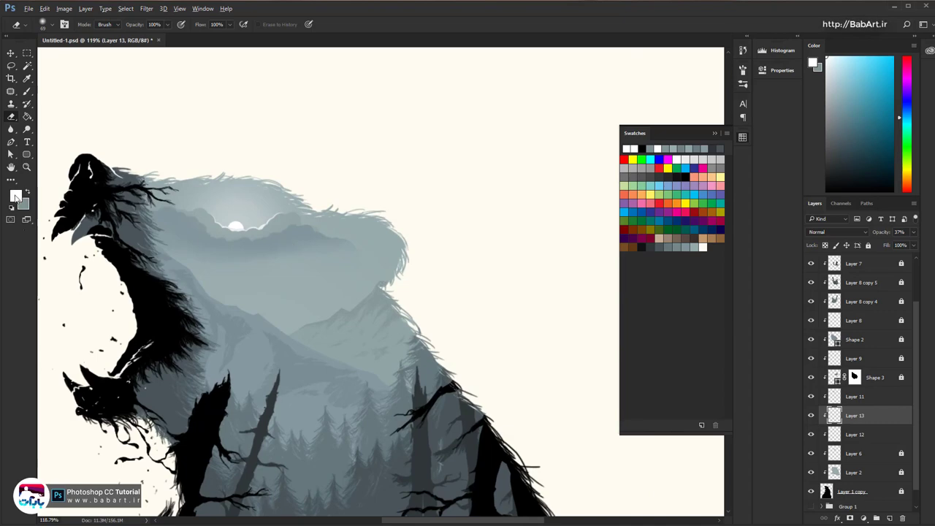
Set the foreground color to the gray-blue 84969a sampled from the clouds below the sun
scroll(260, 230, "up", 8)
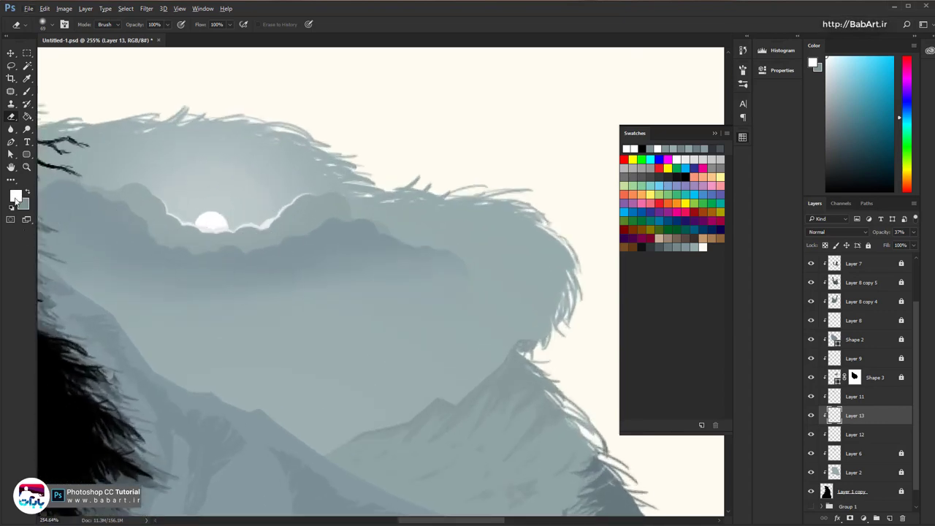
left_click(16, 198)
left_click(240, 257)
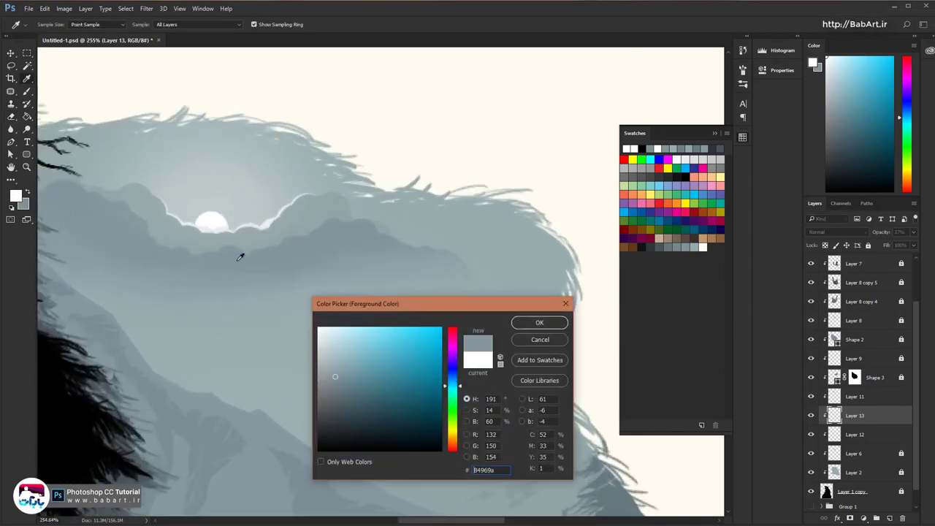
left_click(538, 322)
key("e")
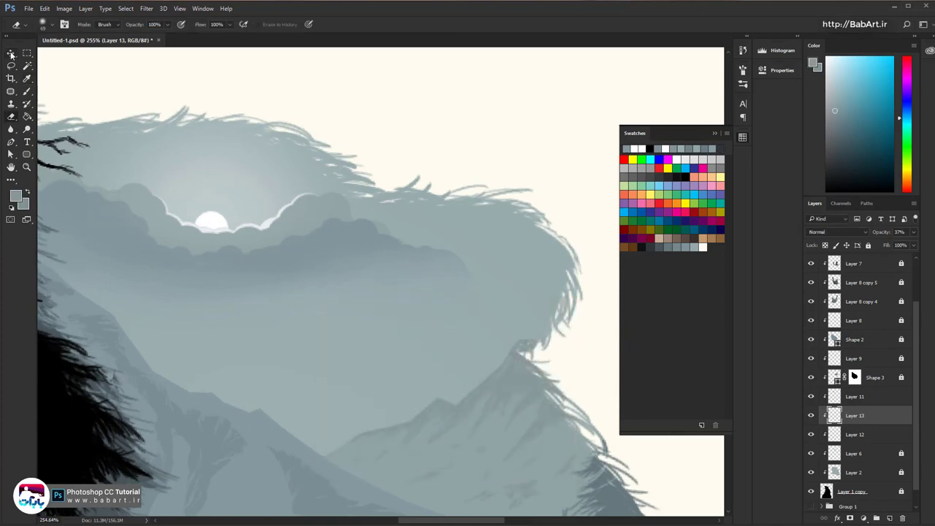
Identify the glow and cloud layers by hiding and showing Layer 13 and Layer 11
left_click(11, 54)
left_click(334, 259, "ctrl")
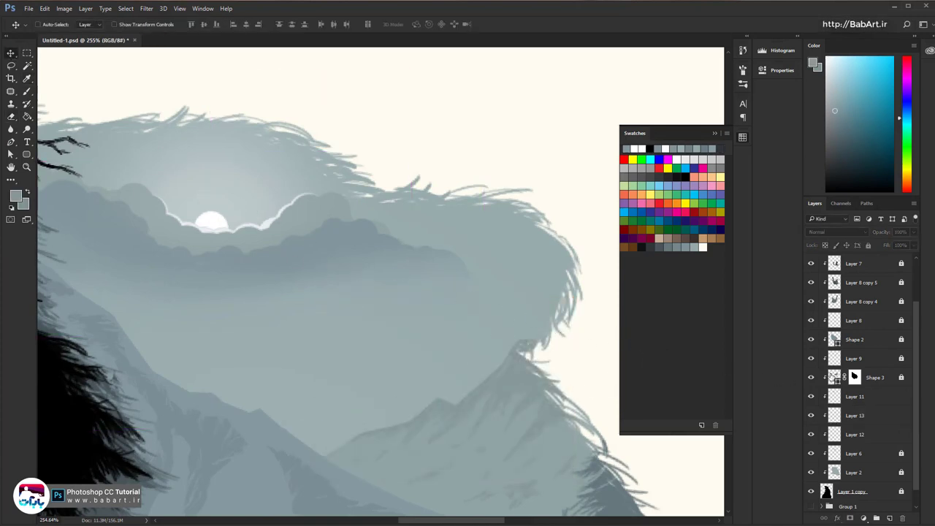
left_click(809, 415)
left_click(810, 414)
left_click(810, 396)
left_click(811, 396)
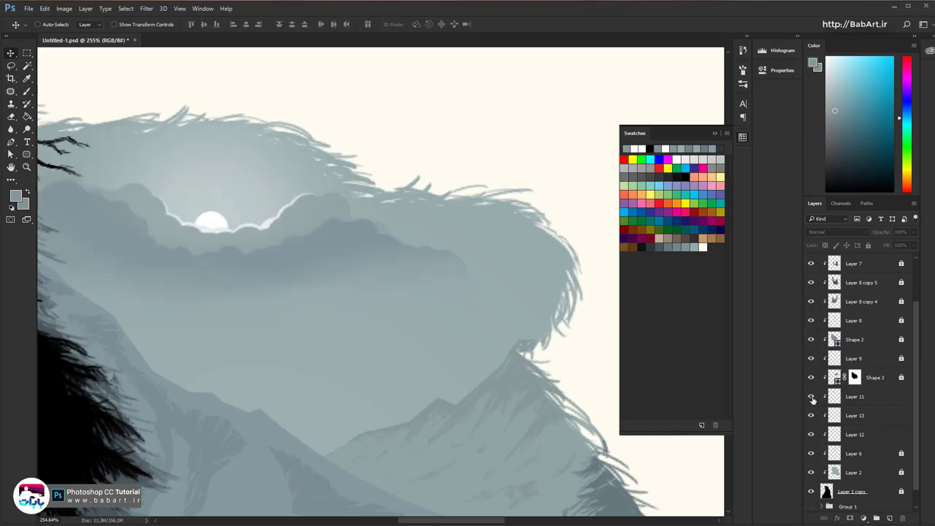
Add a new layer above the Layer 11 clouds and switch to the Brush tool
left_click(847, 397)
left_click(888, 517)
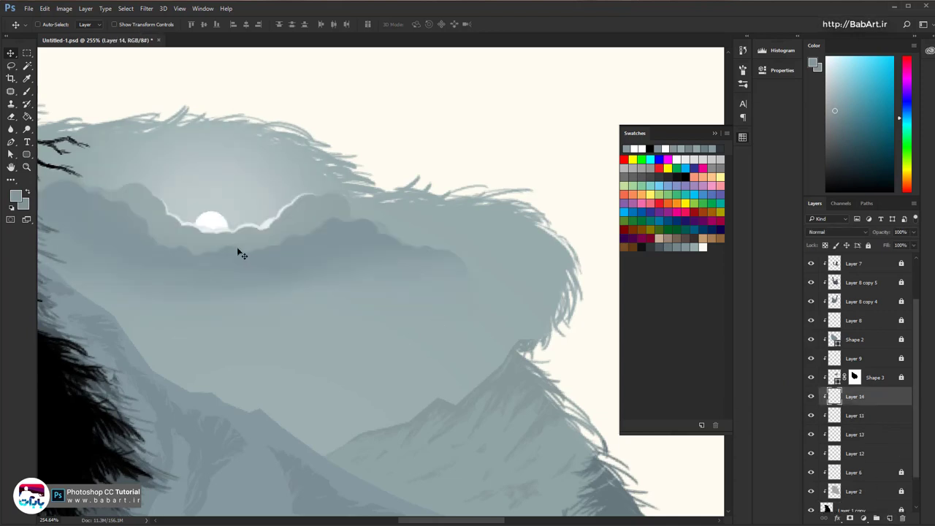
left_click(27, 91)
scroll(317, 244, "down", 5)
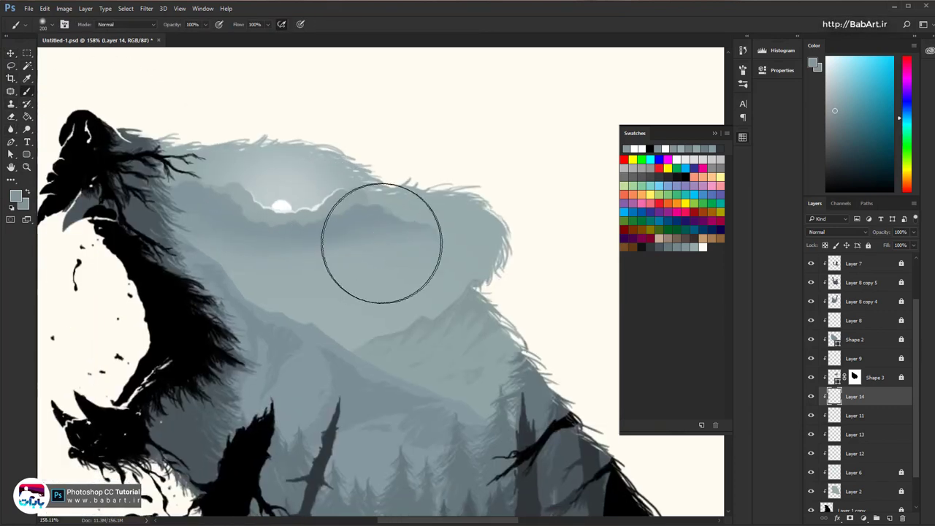
Paint soft gray-blue haze on Layer 14 below the sun, from the clouds down to the mountains, with a resized brush
key("bracketright")
key("bracketright")
key("bracketleft")
key("bracketleft")
key("bracketleft")
key("bracketleft")
key("bracketleft")
key("bracketleft")
key("bracketleft")
key("bracketleft")
key("bracketleft")
key("bracketleft")
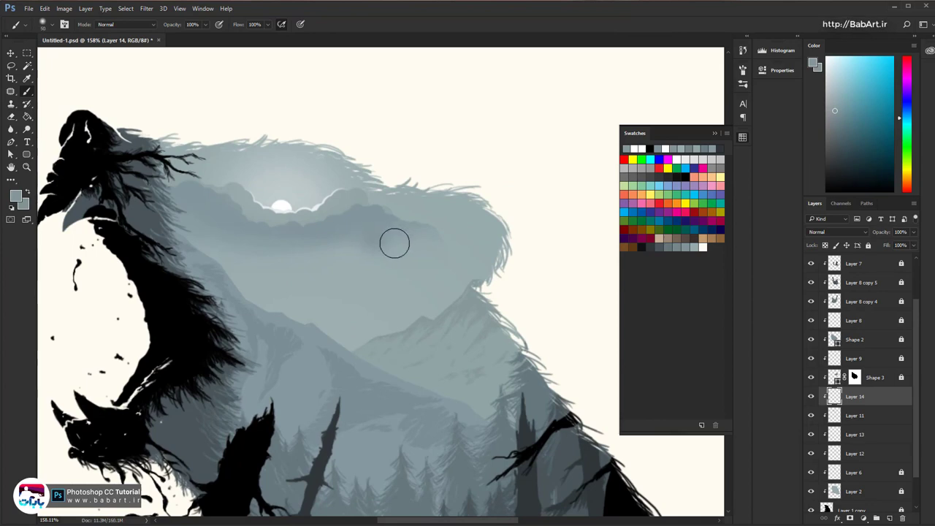
mouse_move(394, 243)
left_mouse_down()
mouse_move(273, 256)
mouse_move(200, 237)
mouse_move(266, 268)
mouse_move(305, 270)
mouse_move(404, 256)
mouse_move(391, 255)
mouse_move(381, 236)
mouse_move(400, 267)
mouse_move(414, 262)
mouse_move(308, 300)
mouse_move(362, 310)
mouse_move(437, 269)
mouse_move(380, 305)
mouse_move(254, 290)
left_mouse_up()
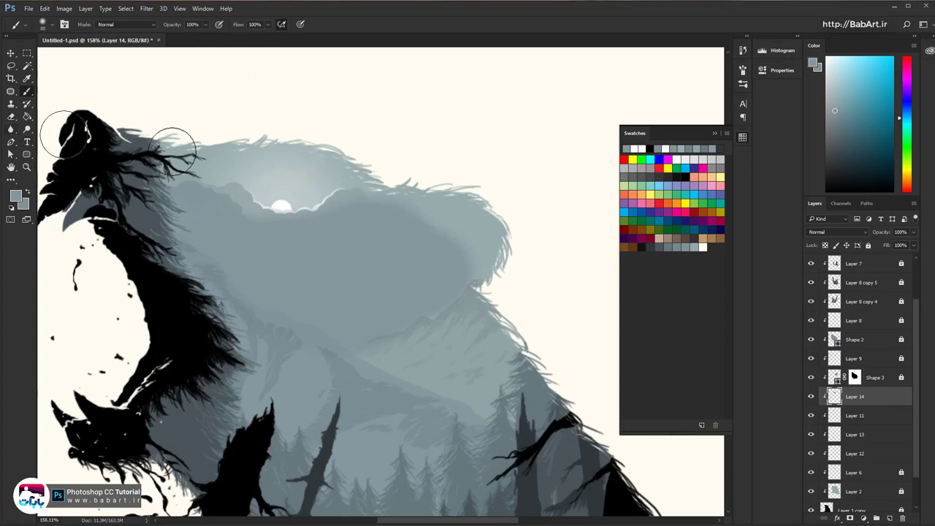
Add a layer mask to Layer 14 and set the brush to a smaller size at 20% opacity
left_click(851, 517)
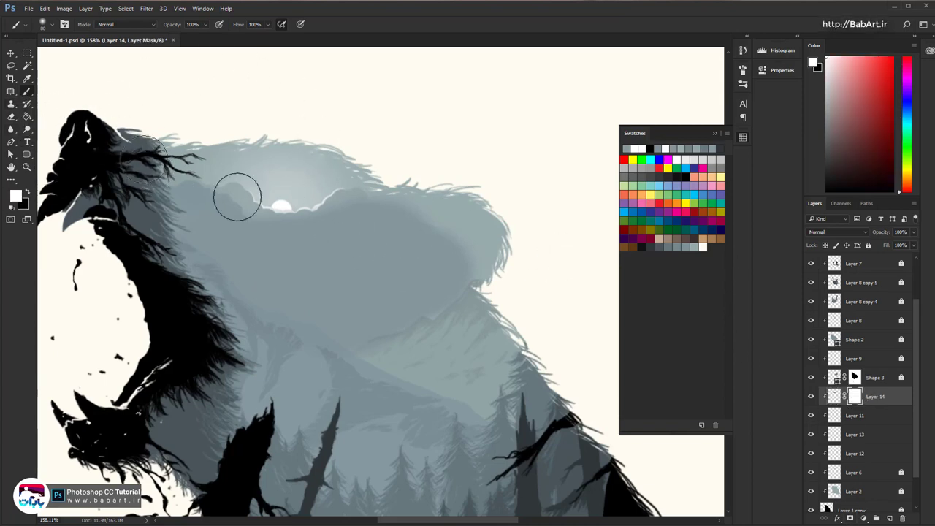
right_click(304, 222)
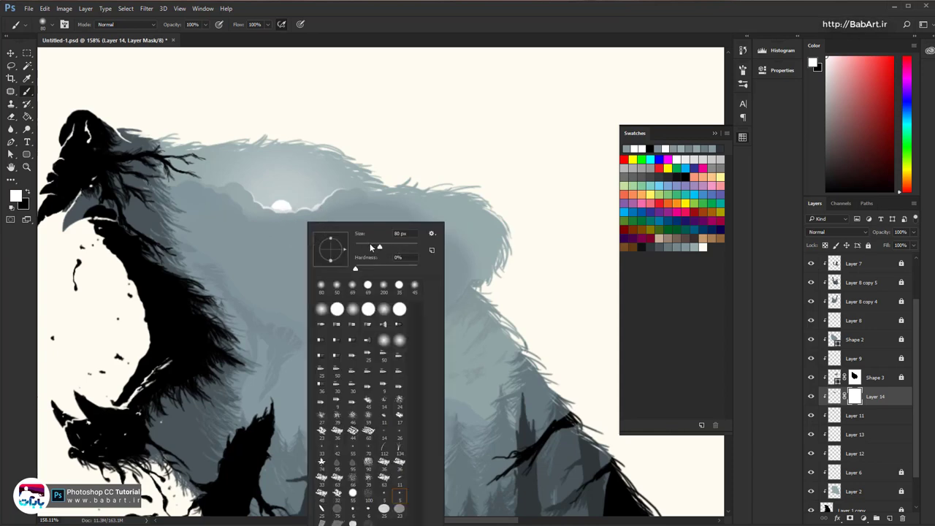
key("Return")
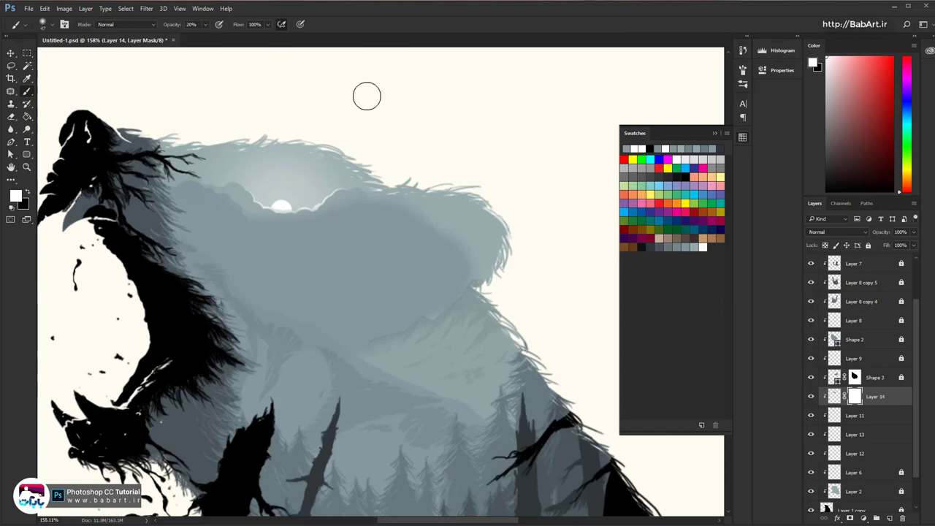
Fade the haze's lower edge over the mountains on the Layer 14 mask with a 78 px black brush
scroll(367, 197, "down", 3)
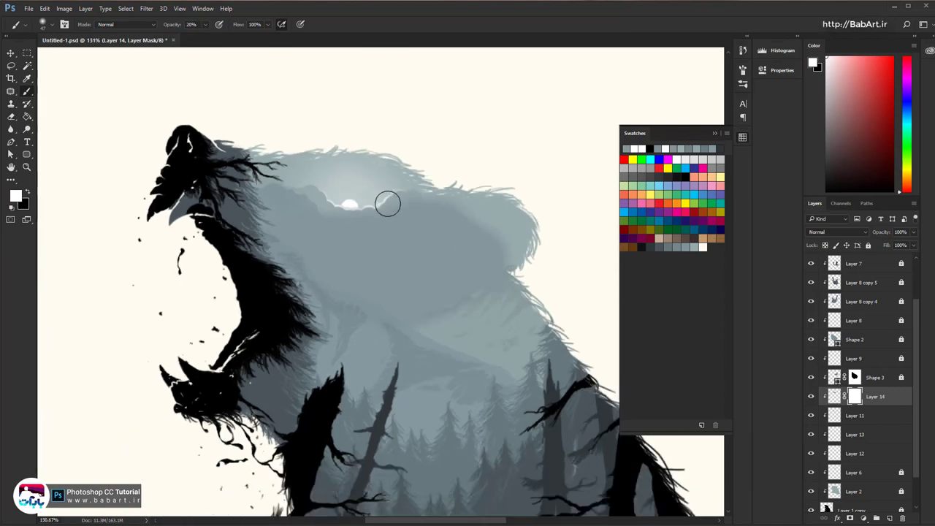
mouse_move(420, 214)
left_mouse_down()
mouse_move(248, 204)
mouse_move(386, 202)
left_mouse_up()
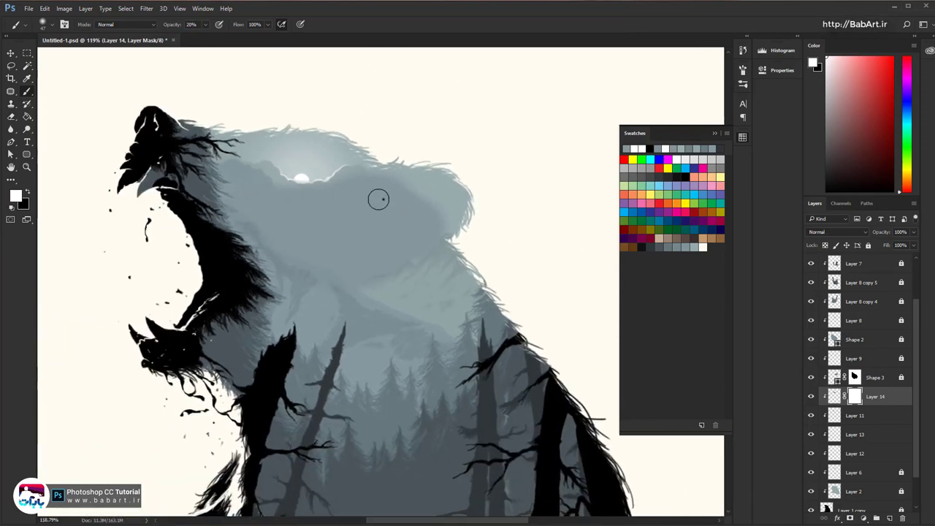
right_click(382, 199)
left_click(455, 221)
key("Return")
left_click(29, 194)
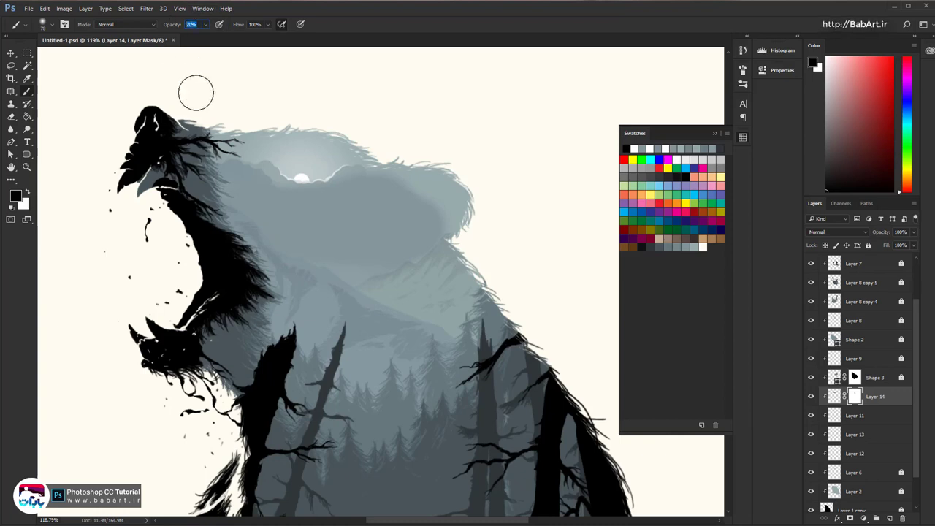
Soften the haze across the clouds and mountains on the mask with a 130 px black brush at 5% opacity
right_click(396, 246)
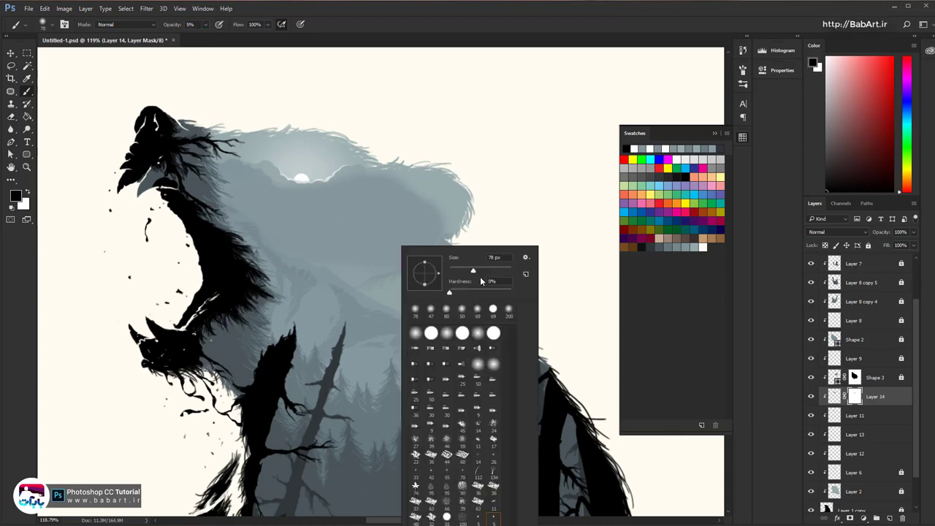
left_click(485, 272)
mouse_move(444, 227)
left_mouse_down()
mouse_move(417, 211)
mouse_move(453, 246)
mouse_move(428, 216)
left_mouse_up()
scroll(438, 209, "up", 3)
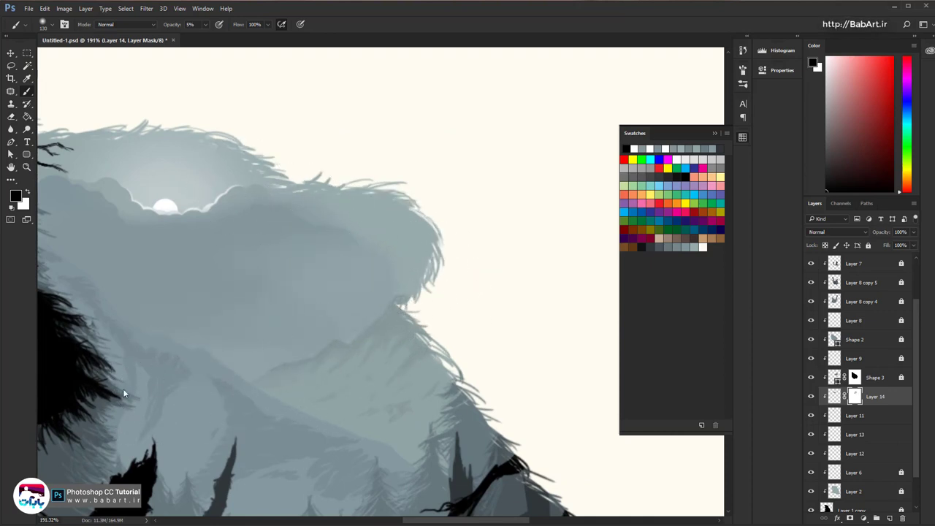
left_click_drag(167, 329, 403, 309)
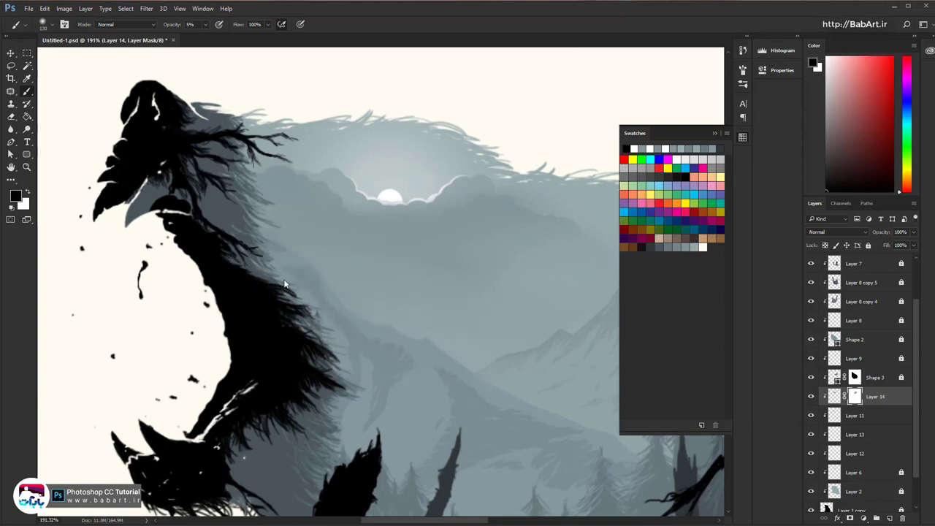
left_click_drag(524, 355, 265, 370)
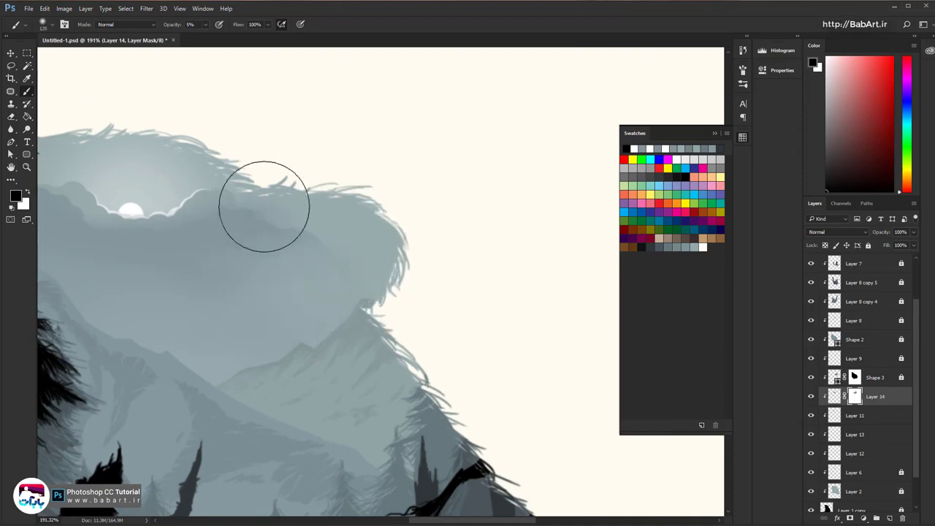
Mask out haze along the cloud edges below and beside the sun with a 50 px black brush at 36% opacity
key("[")
key("[")
key("[")
key("[")
key("[")
key("[")
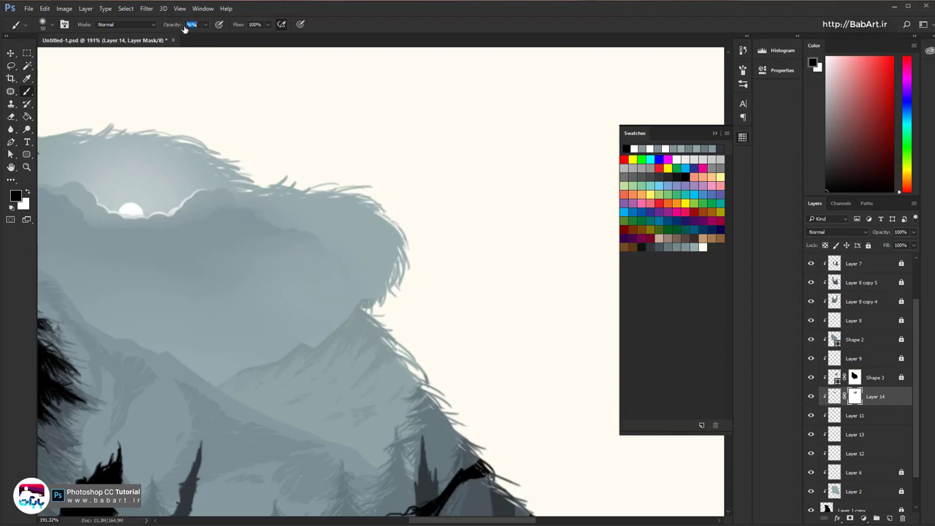
left_click_drag(235, 198, 151, 220)
left_click_drag(219, 221, 379, 233)
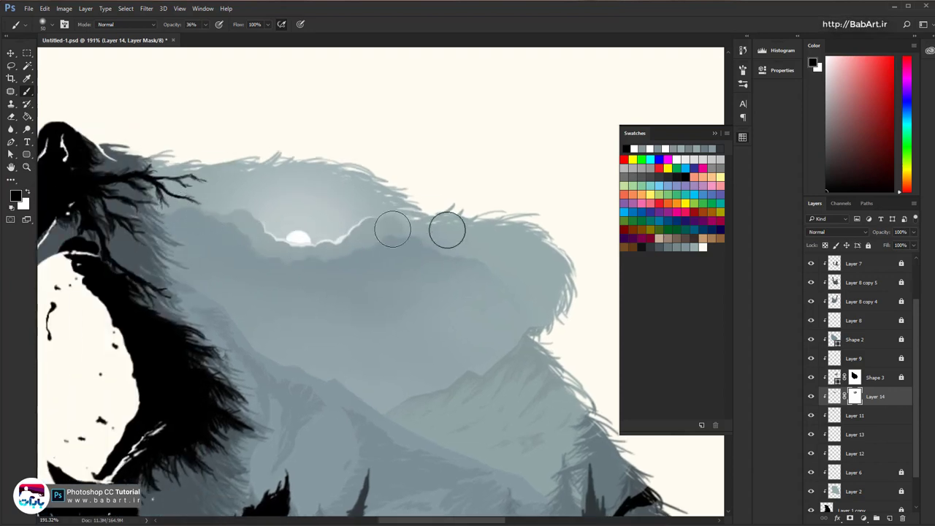
scroll(438, 285, "down", 4)
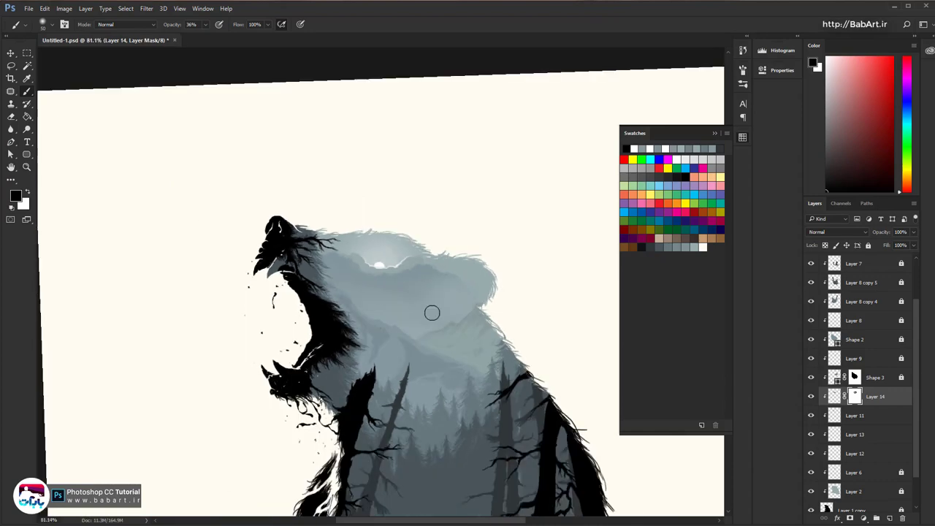
scroll(443, 286, "up", 3)
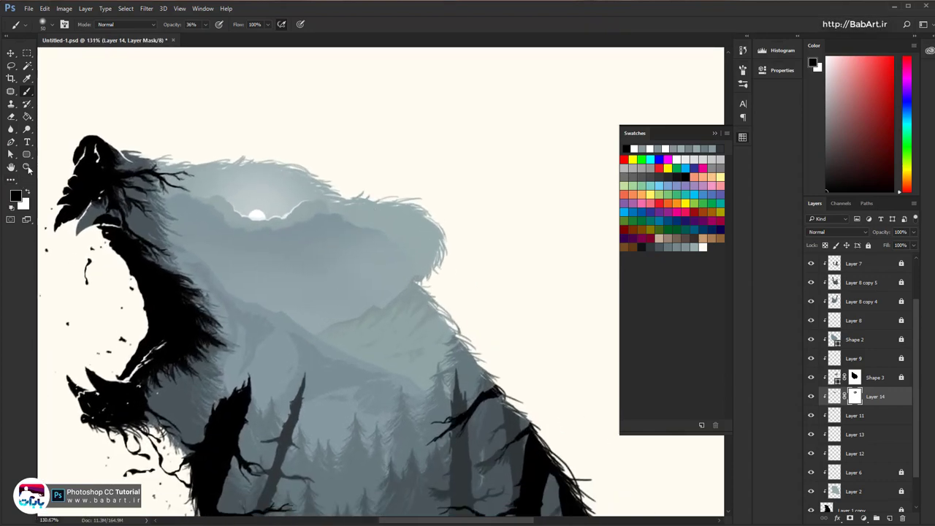
Restore a little haze below the clouds on the mask with an 80 px white brush at 5% opacity
left_click(28, 192)
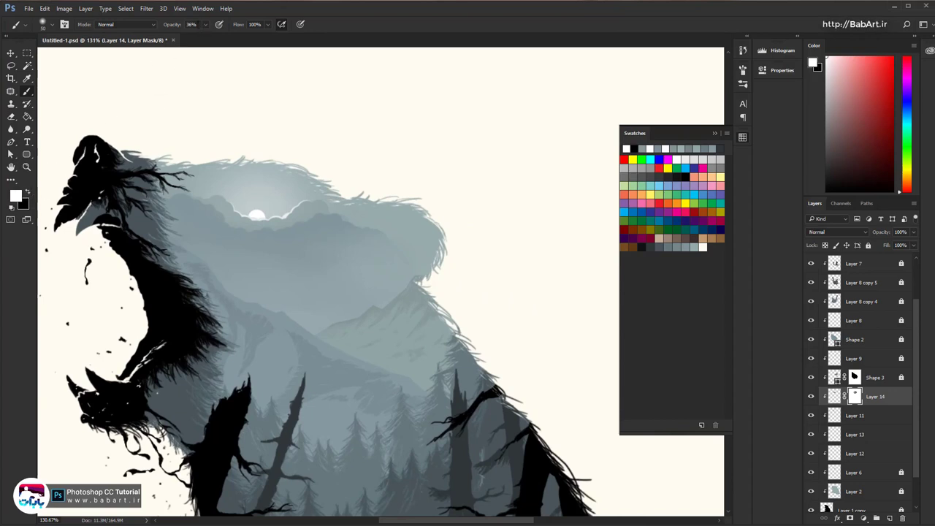
type("5")
mouse_move(344, 249)
left_mouse_down()
mouse_move(316, 251)
mouse_move(383, 264)
mouse_move(250, 264)
mouse_move(325, 257)
left_mouse_up()
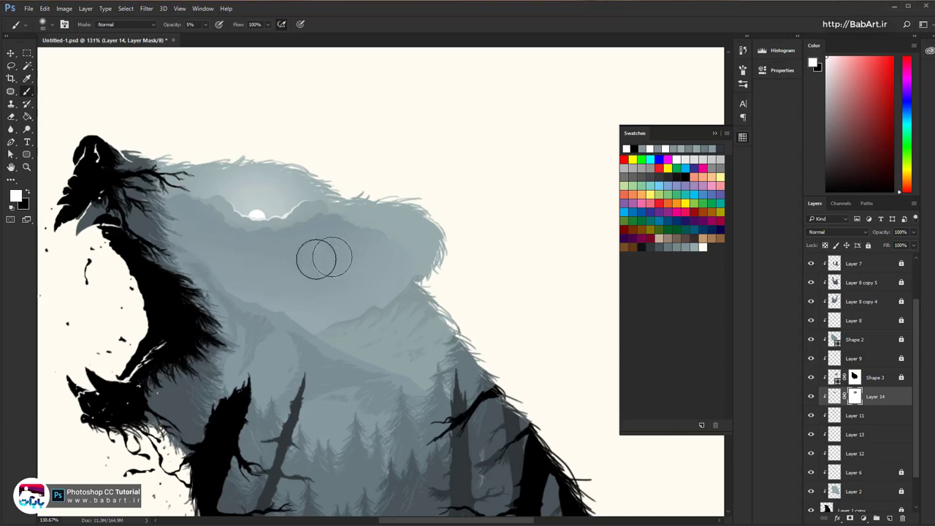
scroll(311, 257, "down", 3)
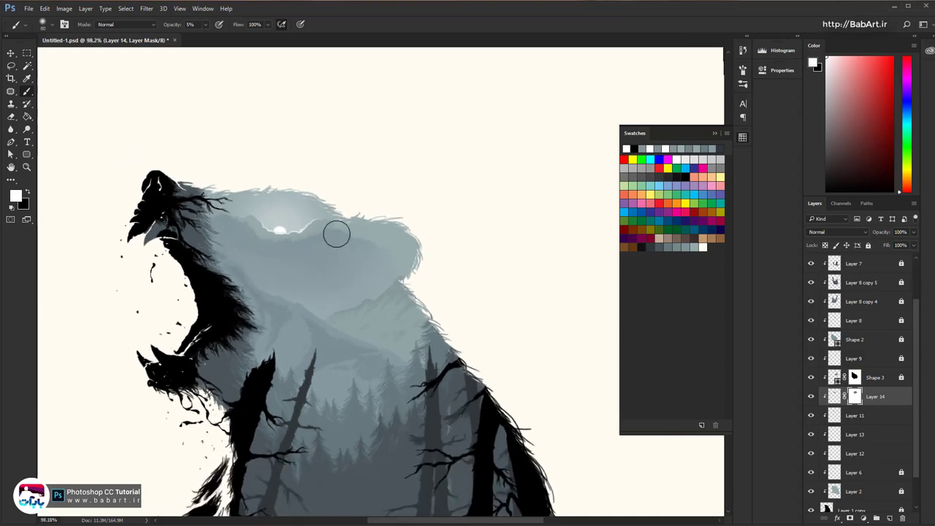
left_click_drag(341, 238, 267, 132)
scroll(302, 260, "up", 4)
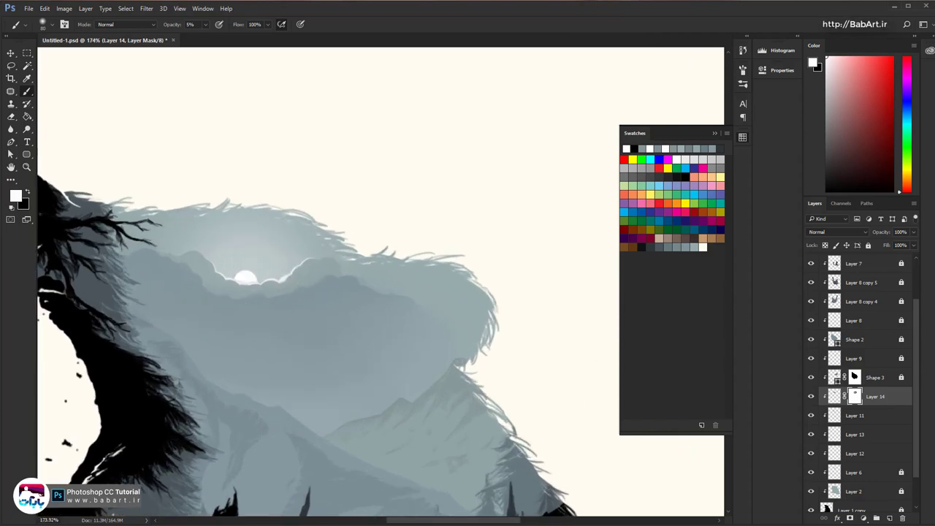
Lock Layers 14, 11, 13 and 12 together, and add a new layer above Layer 6
left_click(898, 451, "shift")
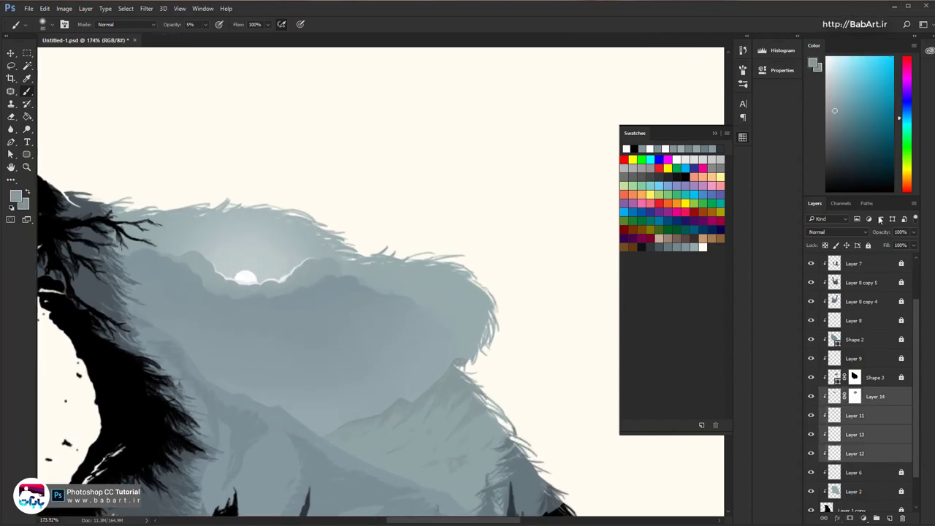
left_click(867, 246)
left_click(880, 476)
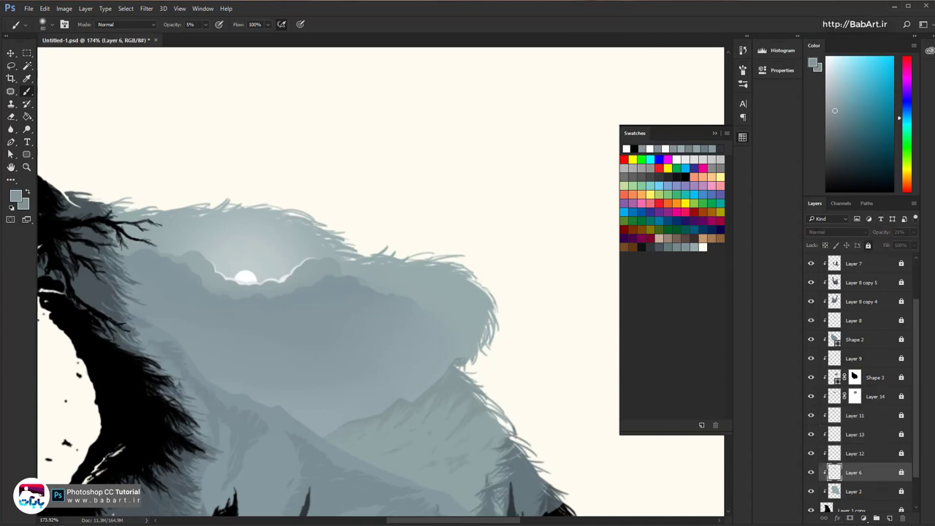
left_click(888, 518)
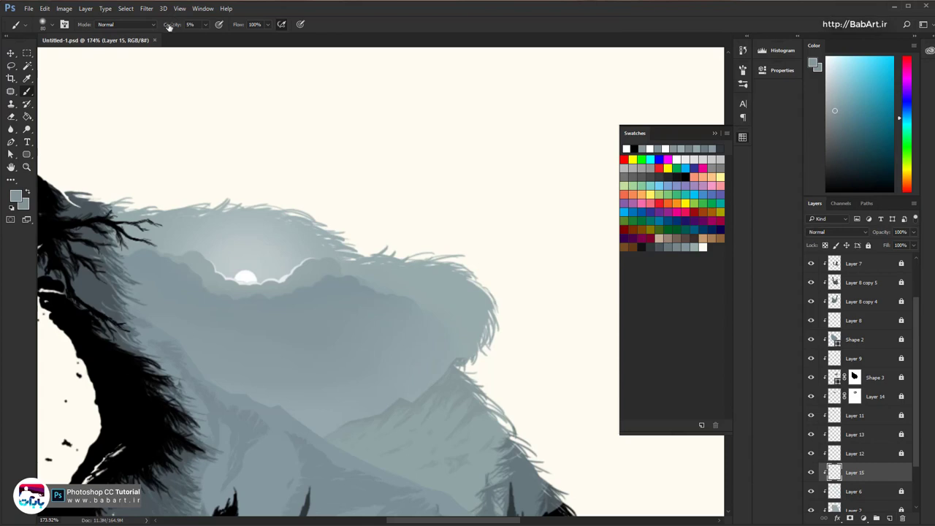
Set the brush to 100% opacity and raise its hardness to give a hard-edged tip
left_click_drag(169, 26, 414, 42)
left_click(285, 261)
right_click(285, 261)
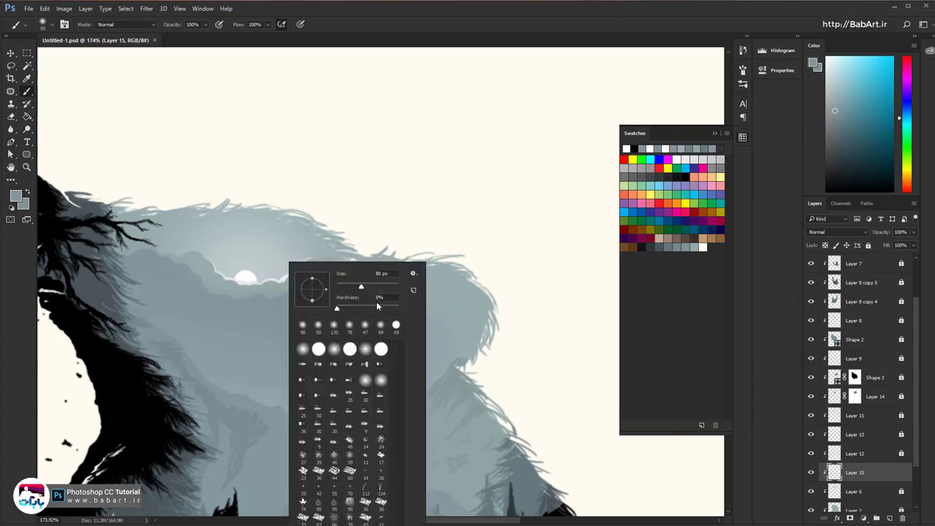
left_click_drag(354, 309, 398, 308)
left_click(396, 19)
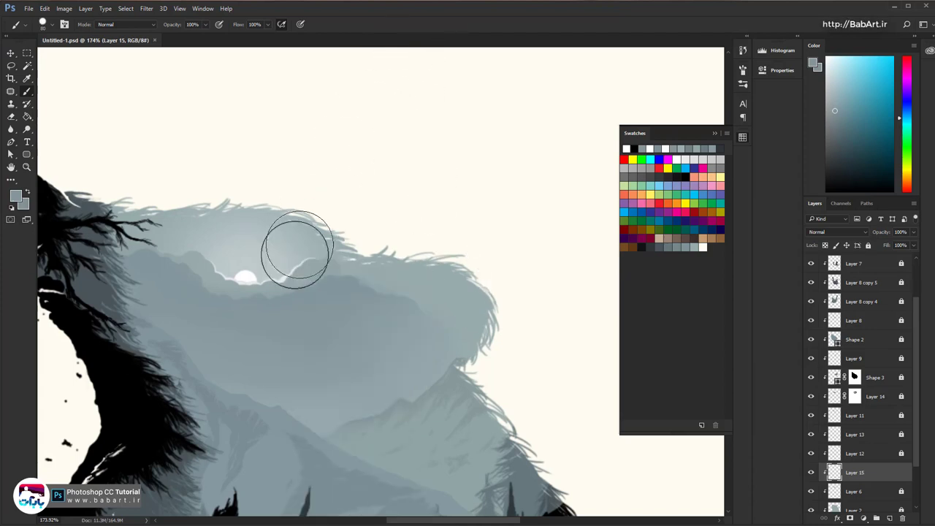
Paint a puffy gray cloud behind the sun on Layer 15, refining it with a 30 px brush, and set the layer's opacity to 45%
left_click(294, 264)
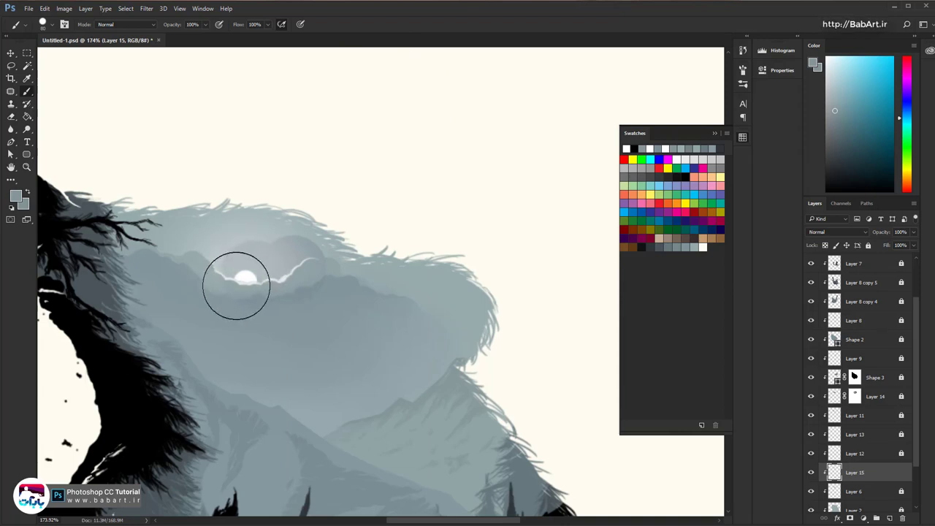
key("bracketleft")
key("bracketleft")
key("bracketleft")
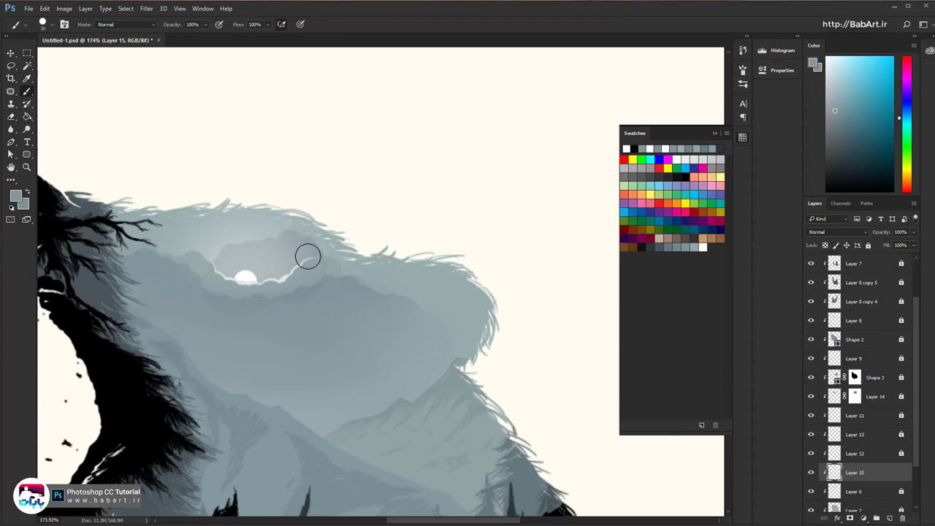
key("bracketleft")
key("bracketleft")
key("bracketright")
key("bracketright")
left_click_drag(880, 232, 854, 233)
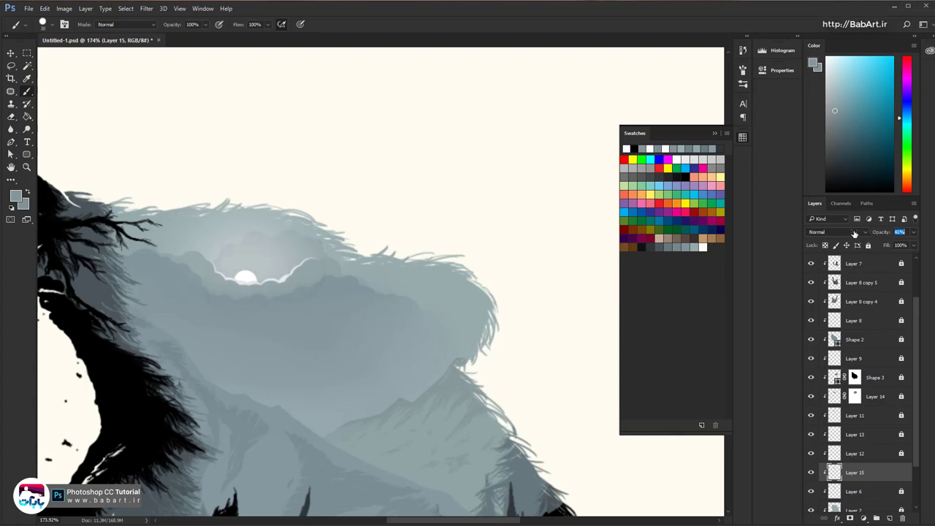
Examine the new cloud up close and within the whole bear illustration, with the canvas rotation reset to upright
scroll(336, 292, "down", 8)
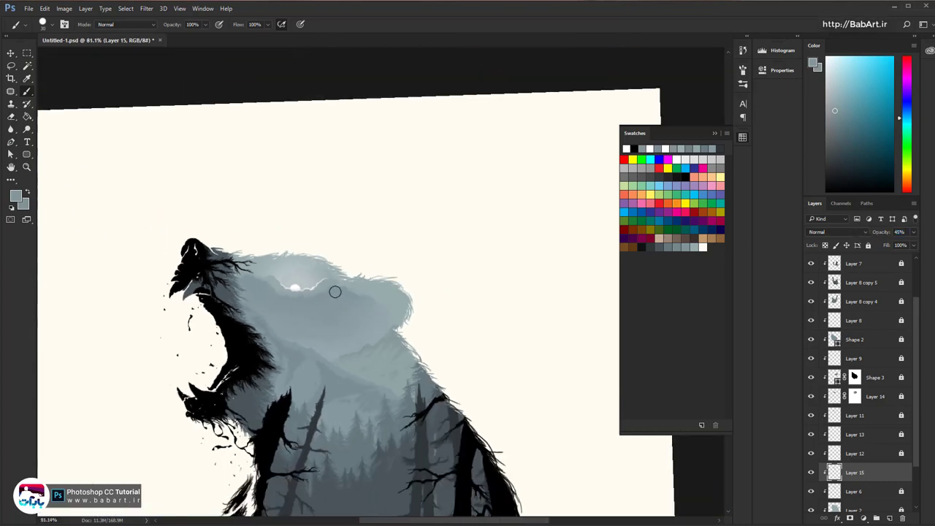
scroll(330, 297, "up", 2)
left_click_drag(306, 293, 176, 266)
scroll(243, 306, "up", 4)
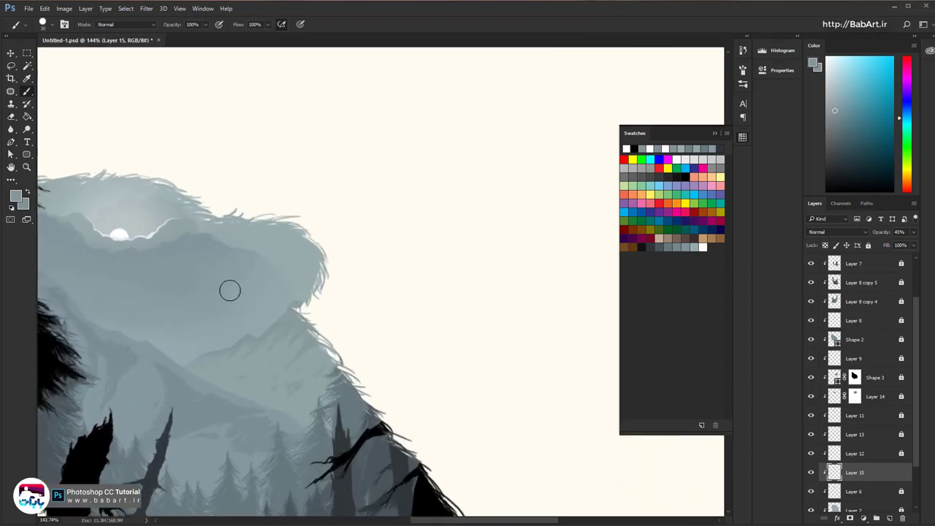
scroll(232, 285, "down", 9)
left_click_drag(234, 286, 327, 203)
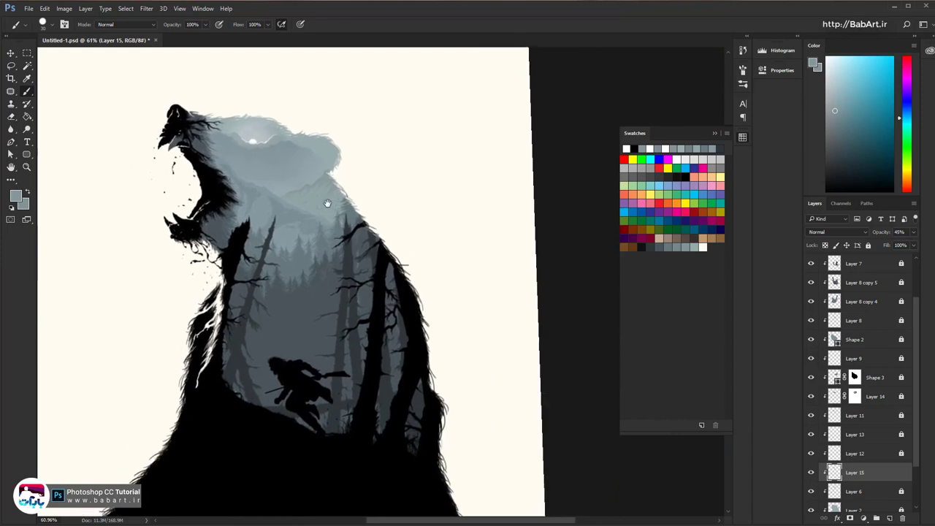
key("r")
left_click_drag(398, 248, 411, 209)
left_click(130, 24)
key("s")
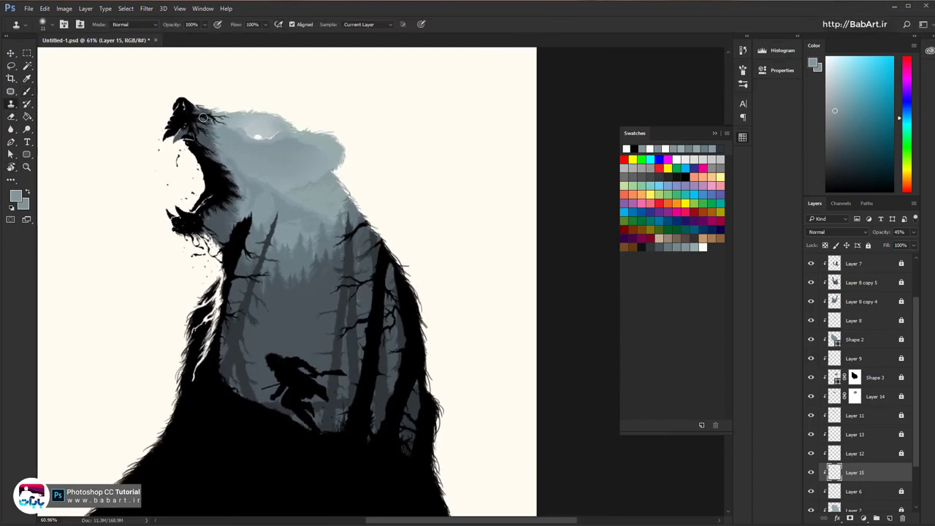
scroll(248, 212, "down", 3)
left_click_drag(267, 180, 313, 145)
scroll(325, 192, "up", 1)
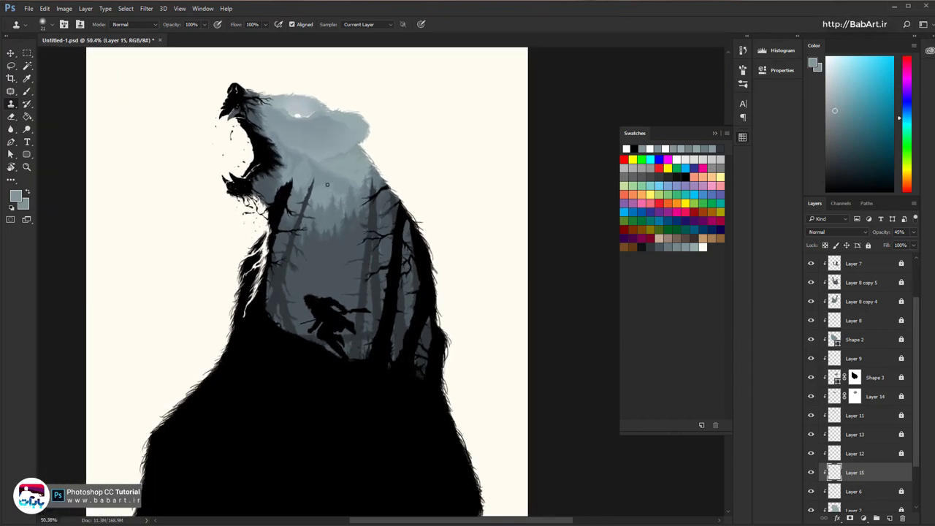
Hide the color swatches and lock Layer 15
left_click(743, 137)
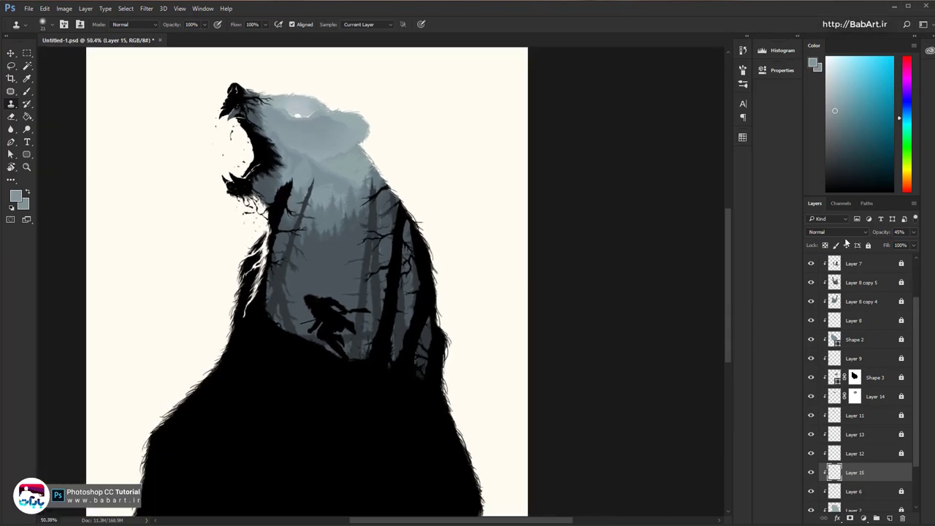
left_click(868, 245)
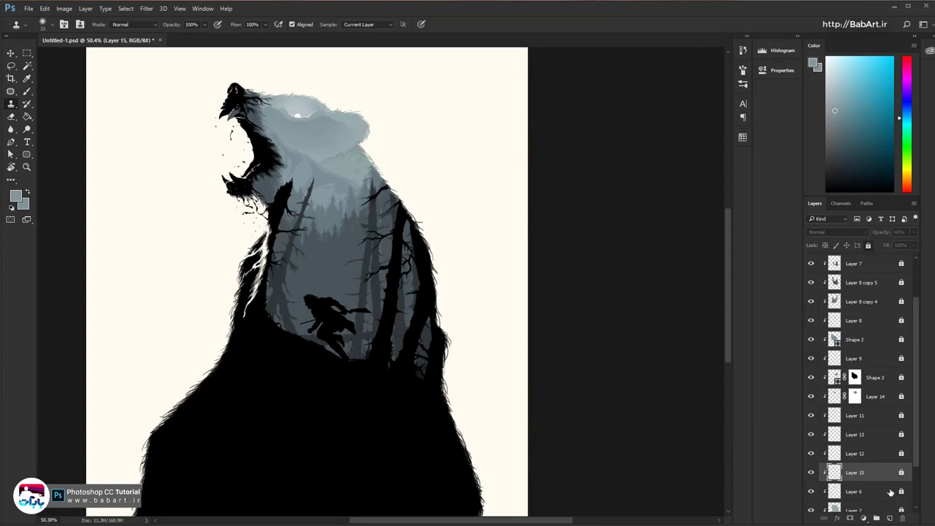
Check which trees Layer 7 holds by hiding and showing it, and add a new layer above it
left_click(810, 263)
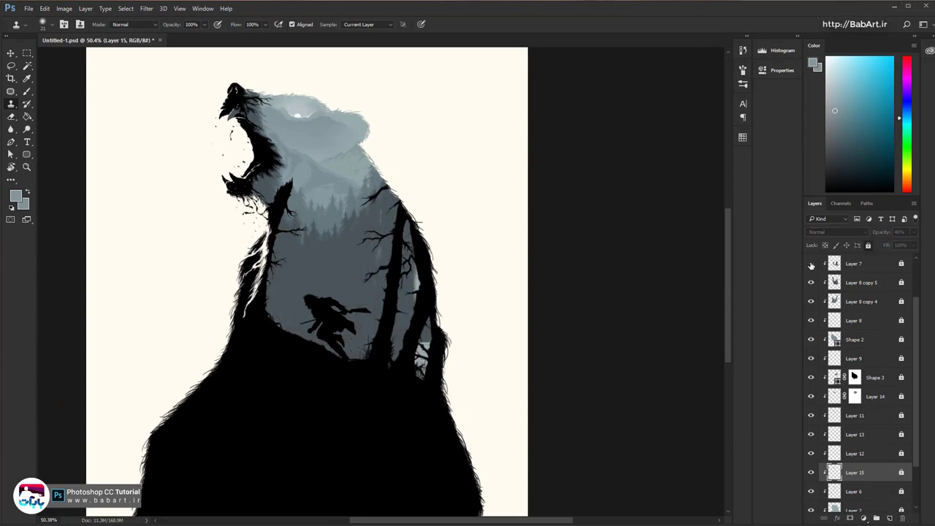
left_click(811, 264)
left_click(870, 265)
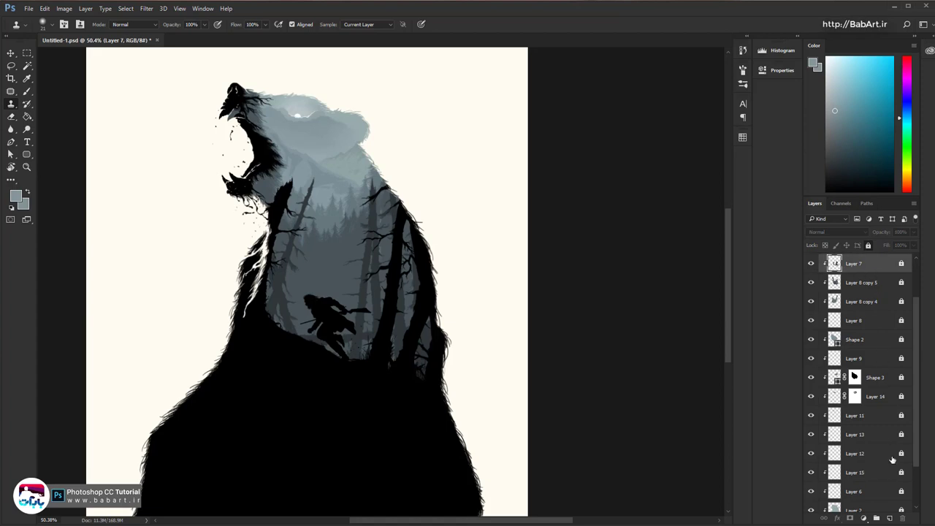
left_click(889, 517)
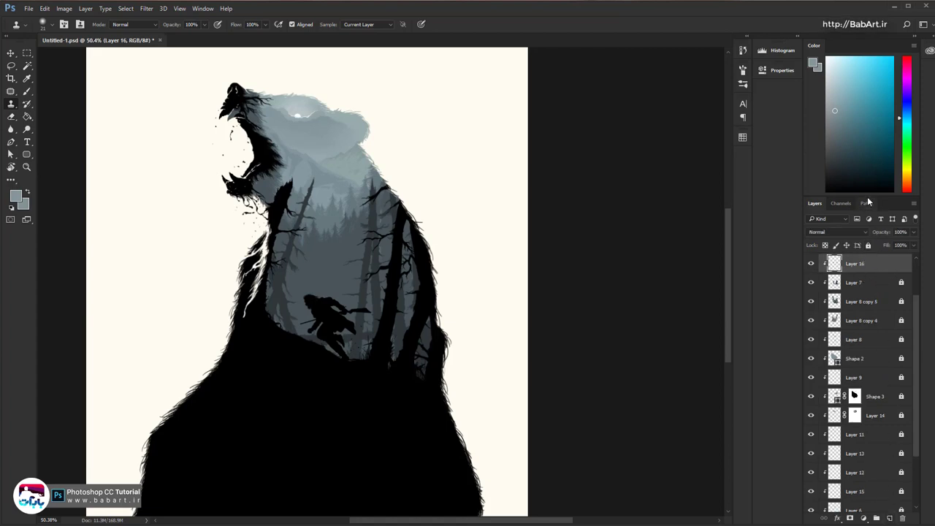
Enlarge the layer list, check what Layer 3 holds by hiding and showing it, and move Layer 16 above Layer 4
left_click_drag(867, 197, 866, 104)
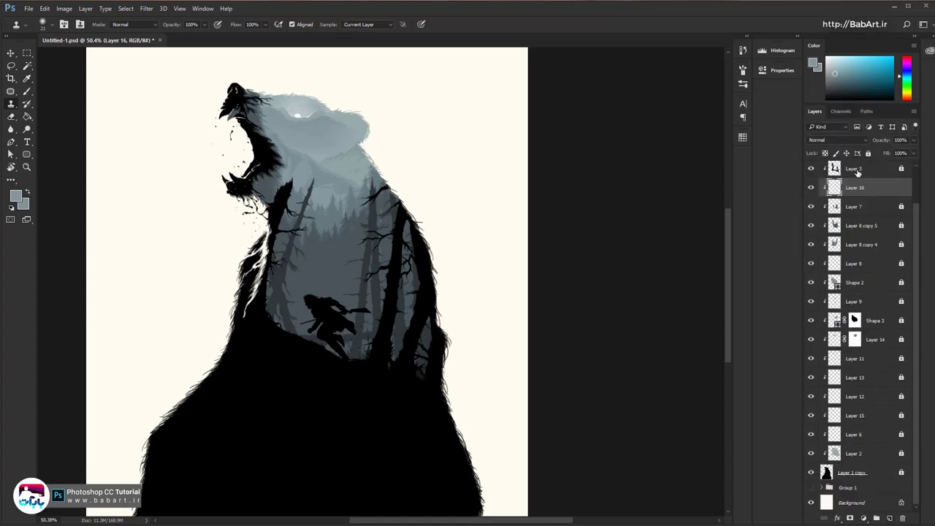
left_click(811, 169)
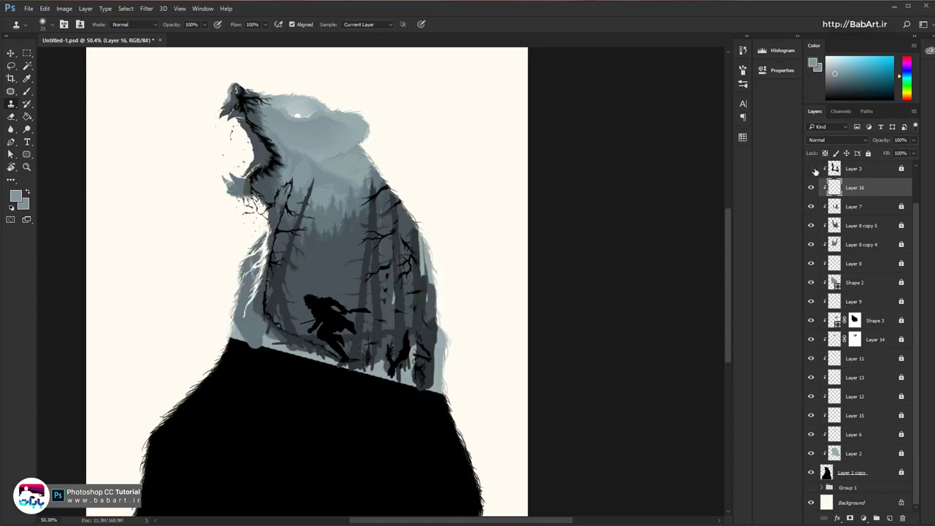
left_click(814, 170)
left_click_drag(876, 188, 876, 159)
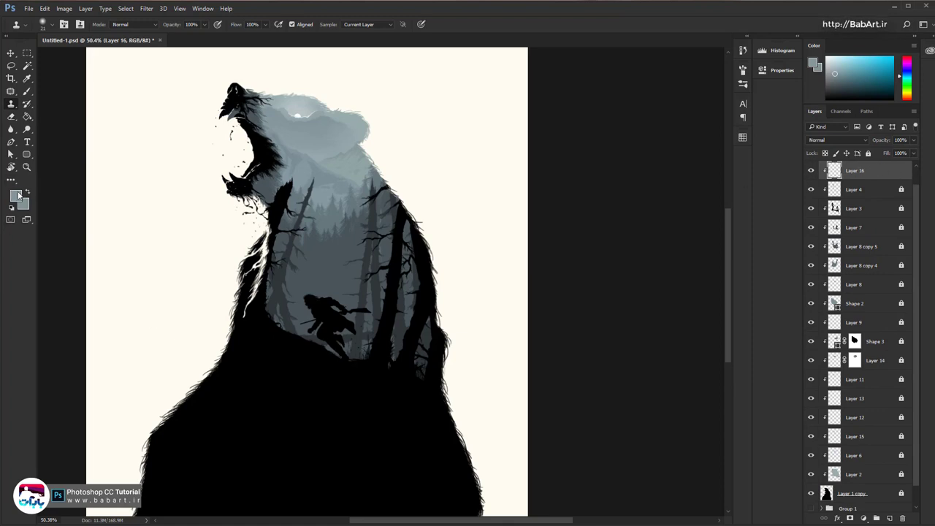
Reset the colors to black and white and set up a hard round Brush at 15 px for Layer 16
key("d")
scroll(307, 343, "up", 5, "alt")
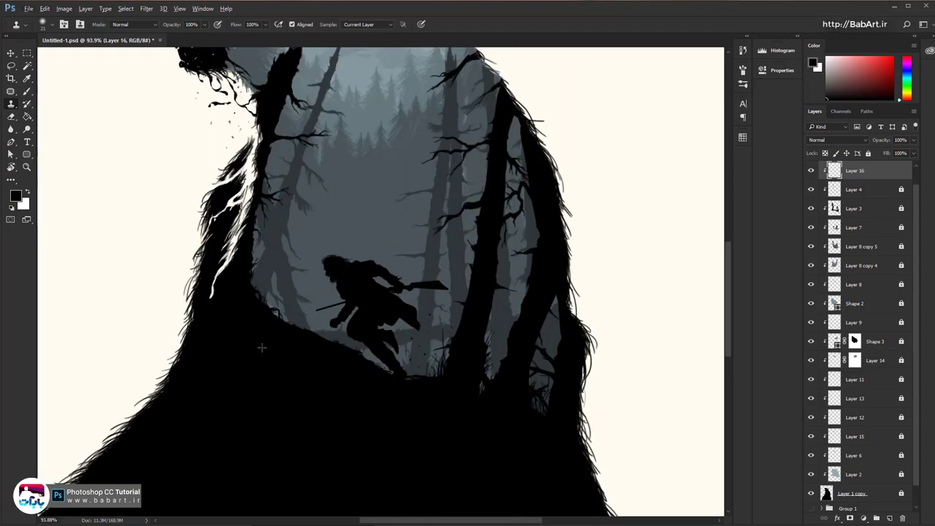
key("Tab")
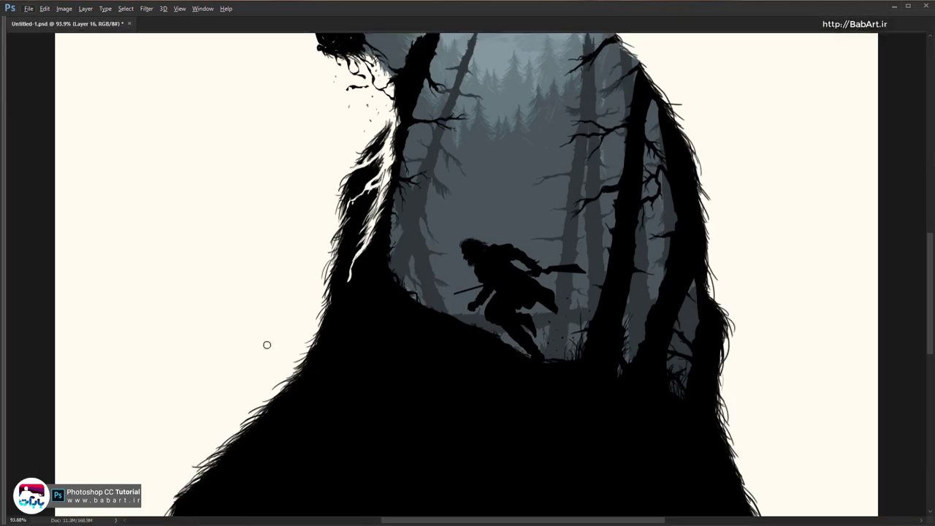
key("Tab")
key("Tab")
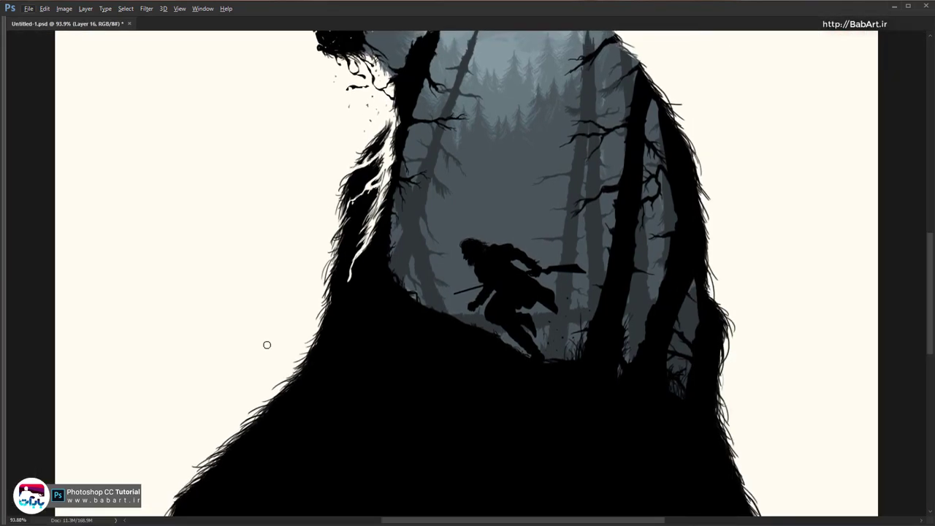
key("Tab")
left_click_drag(313, 359, 160, 319)
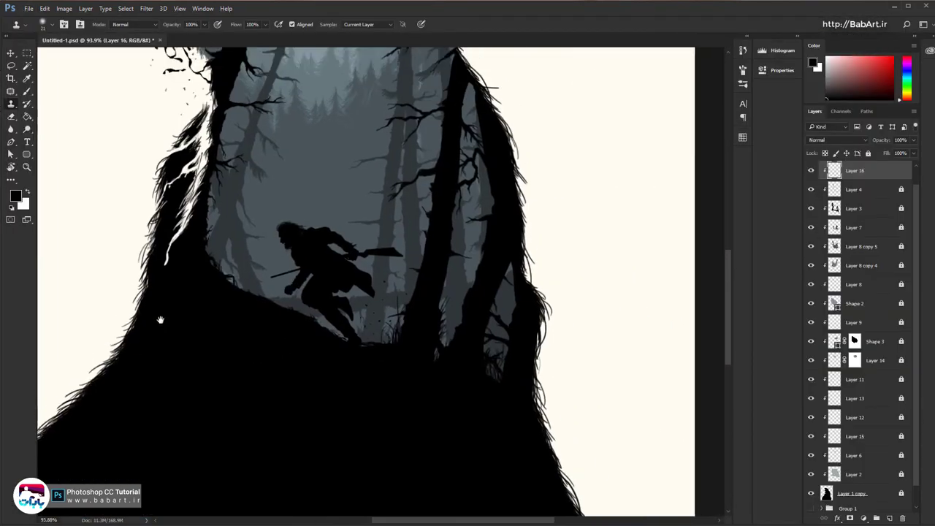
scroll(213, 269, "up", 3)
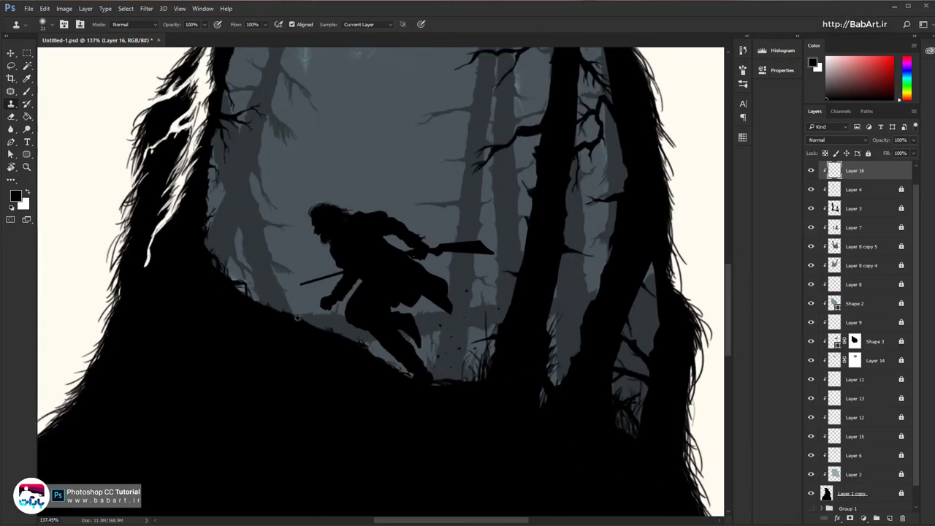
scroll(270, 307, "down", 2)
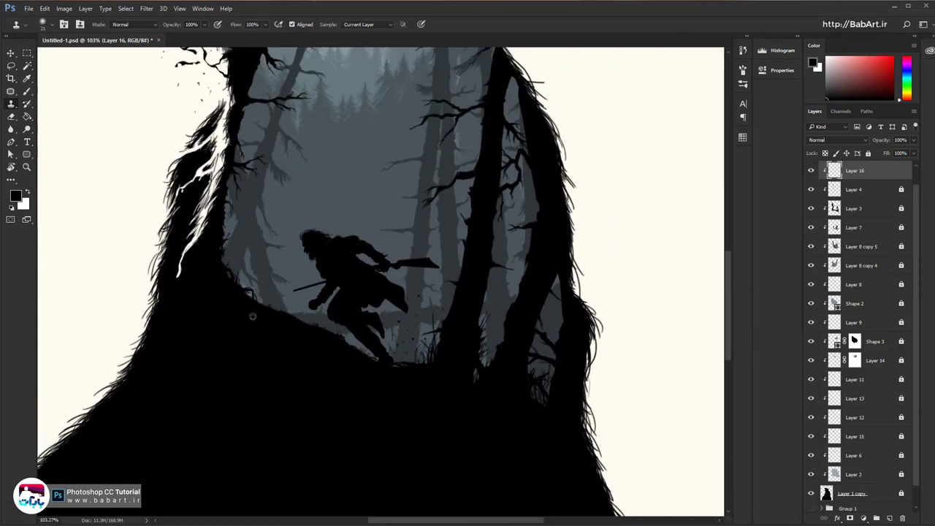
left_click_drag(267, 324, 328, 349)
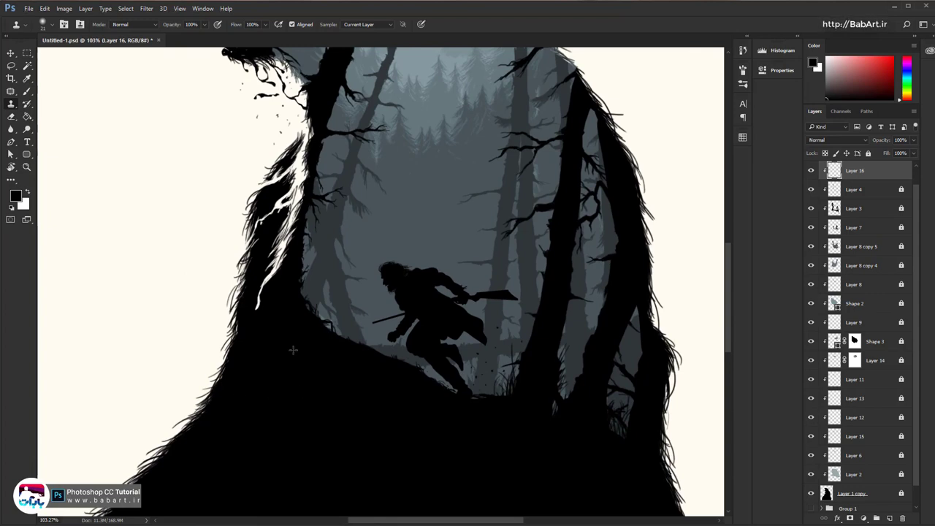
left_click(27, 91)
right_click(248, 146)
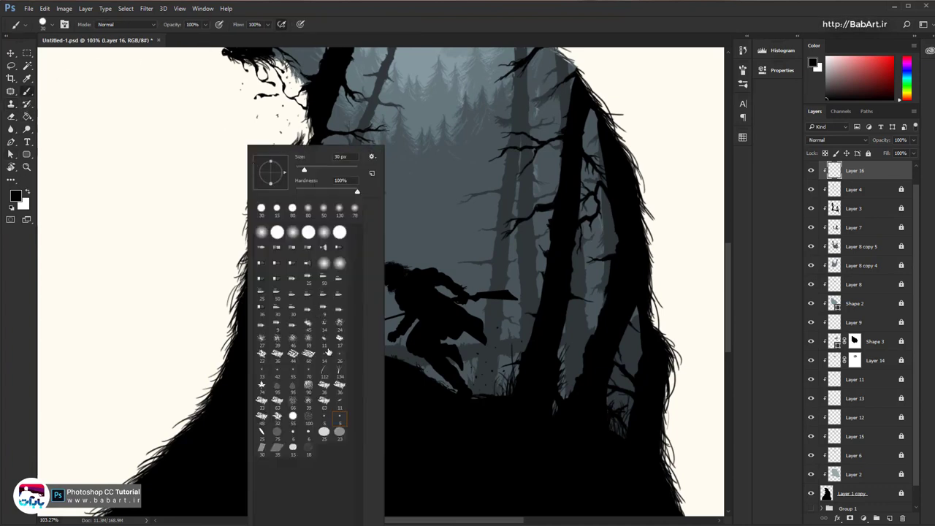
left_click(340, 417)
left_click_drag(297, 171, 300, 171)
left_click(358, 23)
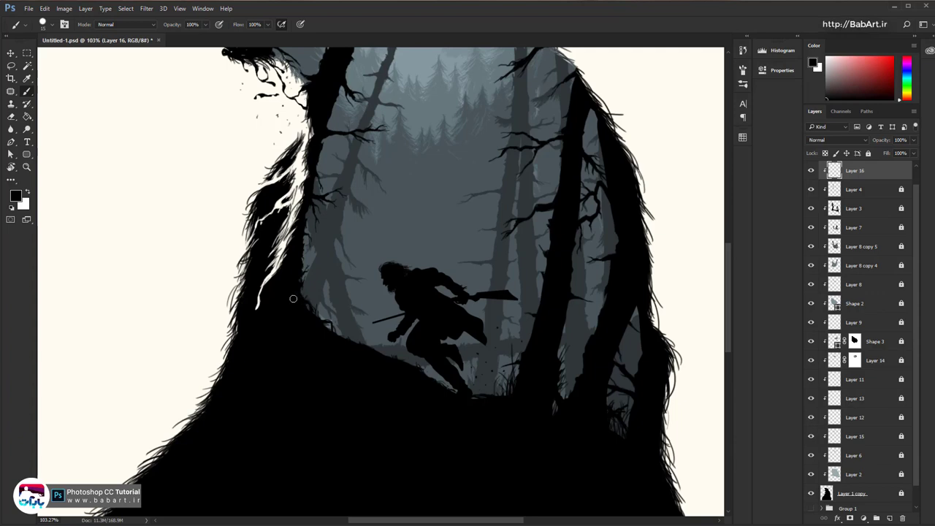
Paint a black broken tree trunk leaning out of the slope behind the running figure, roughening its tip, edges and base with a 3 px brush
mouse_move(304, 294)
left_mouse_down()
mouse_move(370, 222)
mouse_move(320, 293)
mouse_move(335, 267)
mouse_move(302, 301)
mouse_move(347, 254)
mouse_move(377, 252)
mouse_move(232, 256)
left_mouse_up()
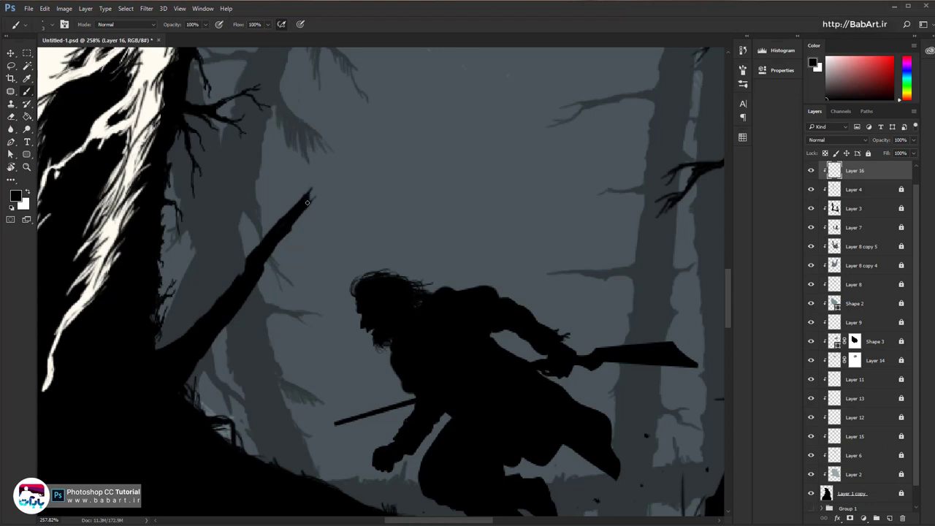
mouse_move(310, 188)
left_mouse_down()
mouse_move(271, 225)
mouse_move(287, 195)
mouse_move(222, 300)
mouse_move(234, 276)
mouse_move(179, 337)
left_mouse_up()
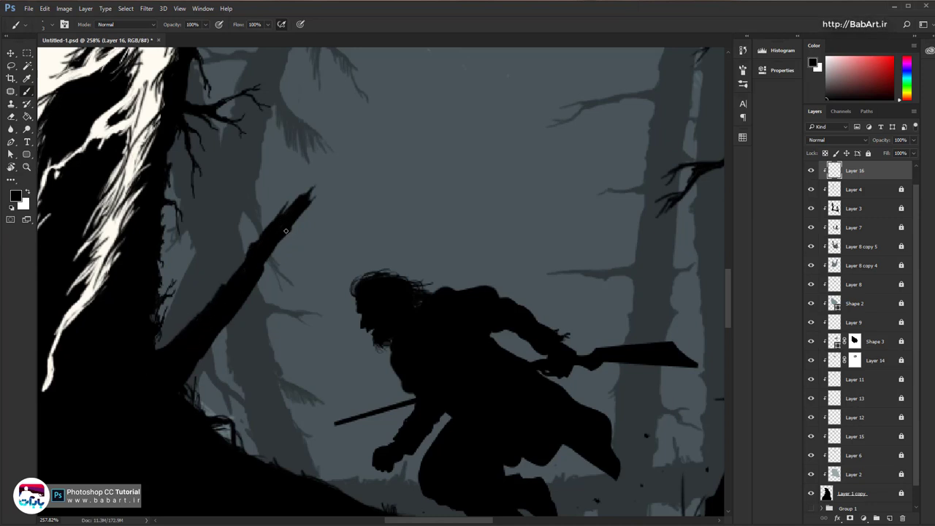
left_click_drag(286, 231, 314, 197)
left_click_drag(285, 240, 276, 231)
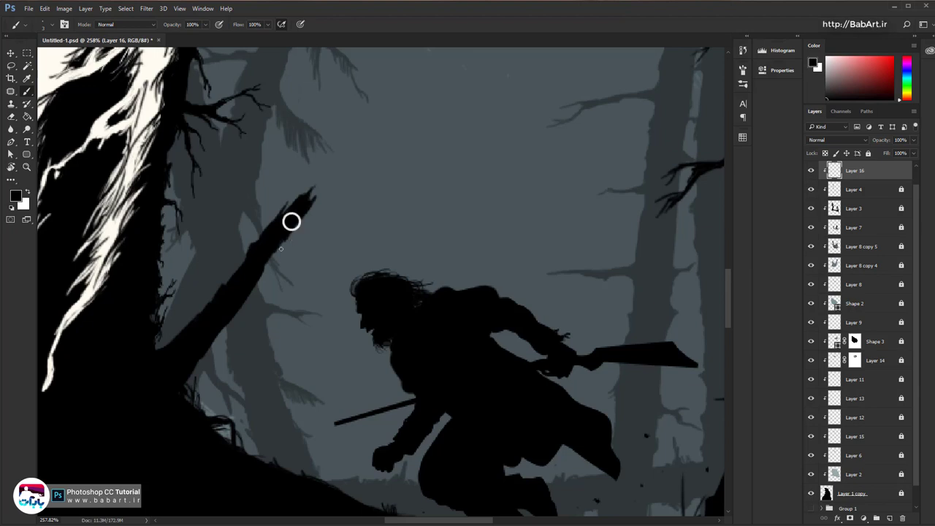
left_click_drag(270, 261, 233, 319)
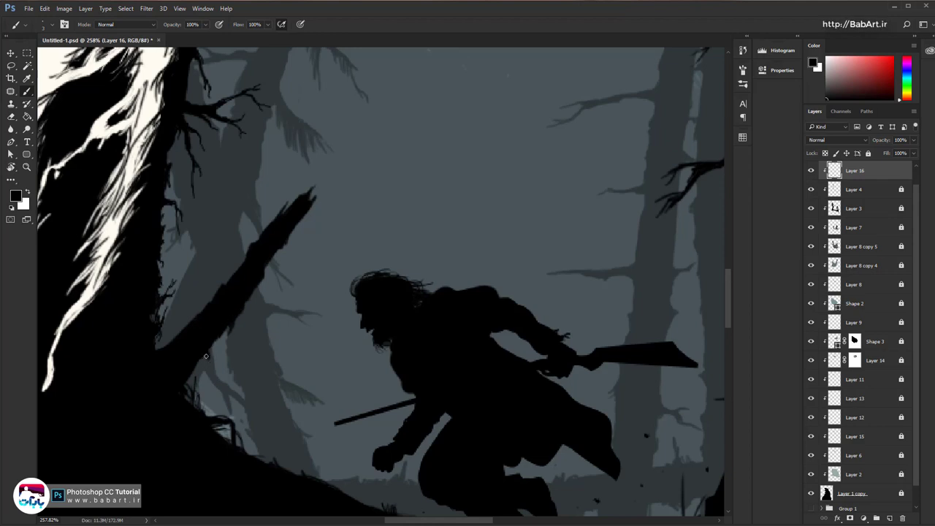
left_click_drag(208, 347, 203, 361)
mouse_move(194, 370)
left_mouse_down()
mouse_move(210, 397)
mouse_move(207, 420)
mouse_move(204, 395)
mouse_move(181, 380)
left_mouse_up()
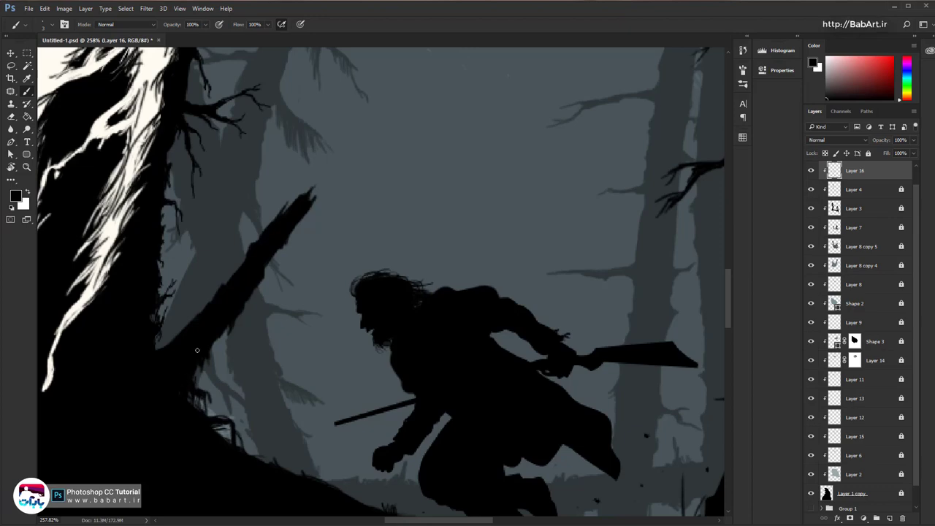
Pick a dark slate gray swatch and outline irregular rocky patches across the black ground below the running figure
left_click_drag(336, 297, 265, 298)
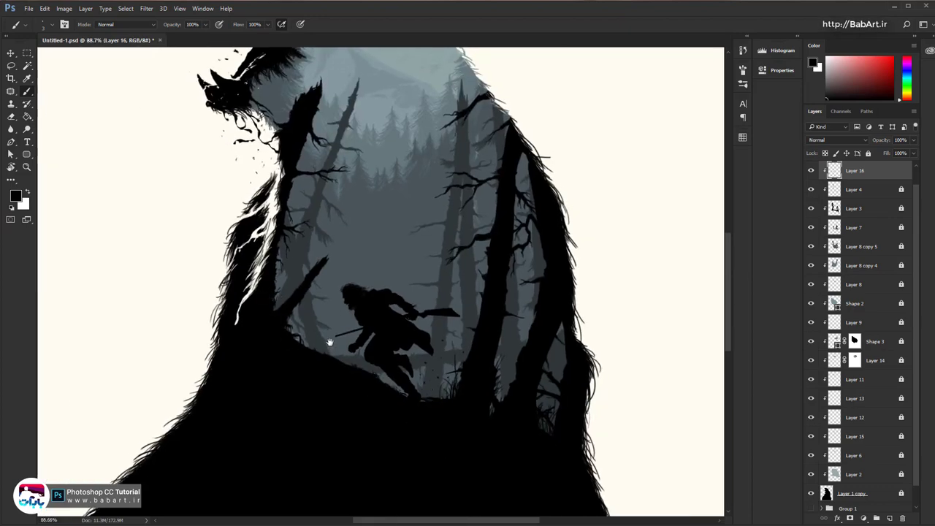
left_click_drag(328, 342, 278, 194)
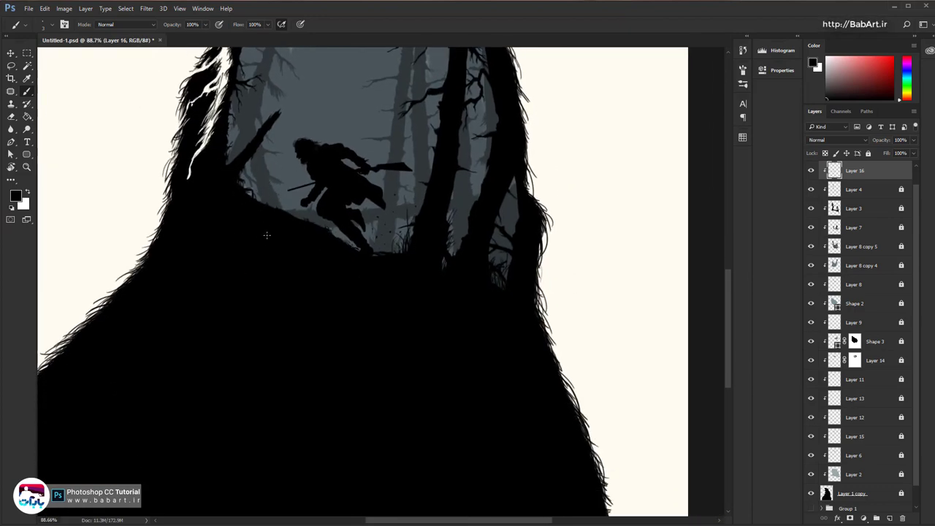
mouse_move(315, 309)
left_mouse_down()
mouse_move(329, 209)
mouse_move(317, 252)
left_mouse_up()
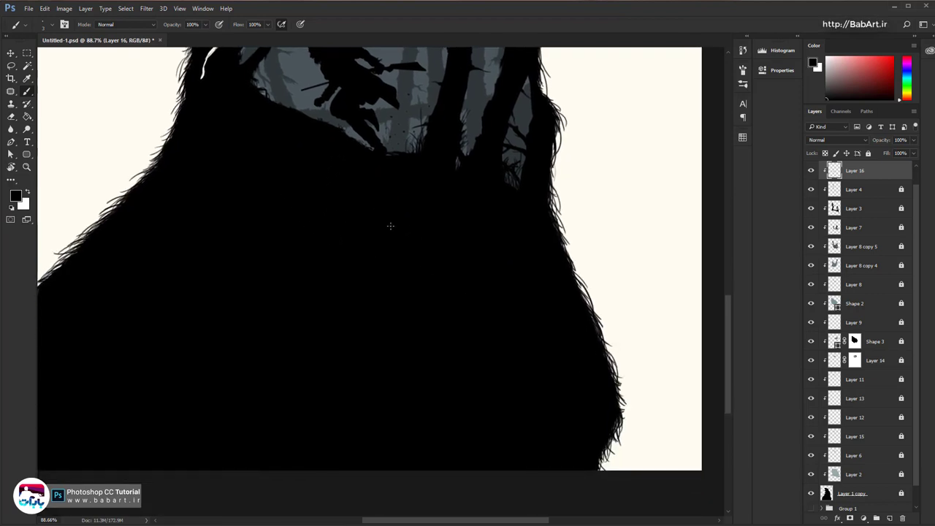
left_click(742, 137)
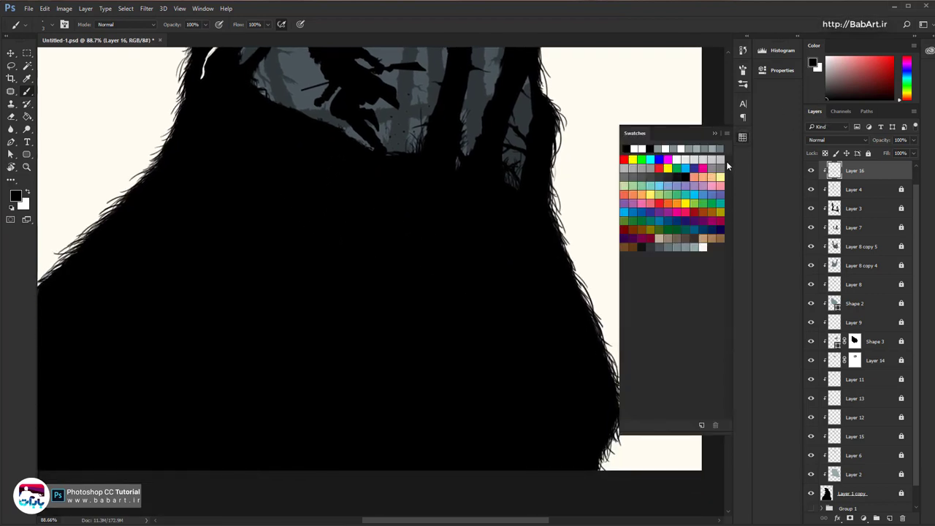
left_click(655, 245)
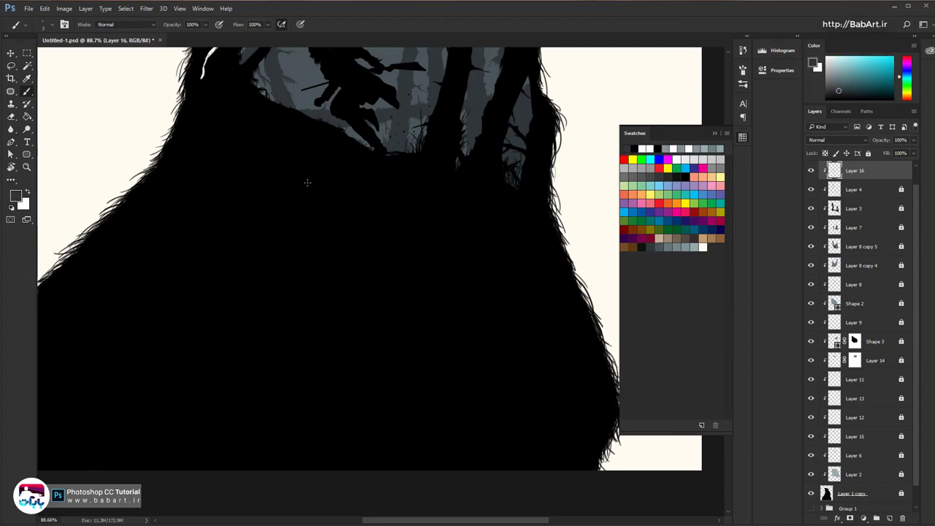
left_click_drag(309, 157, 282, 252)
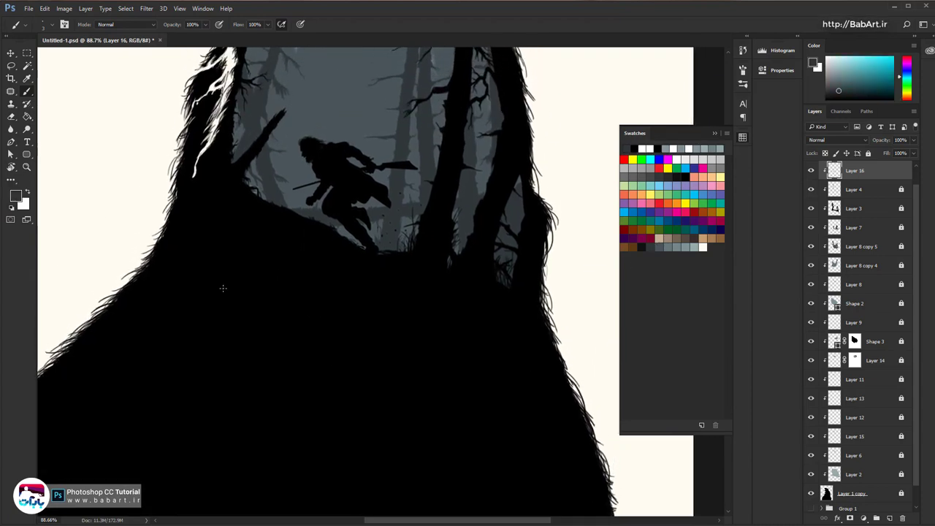
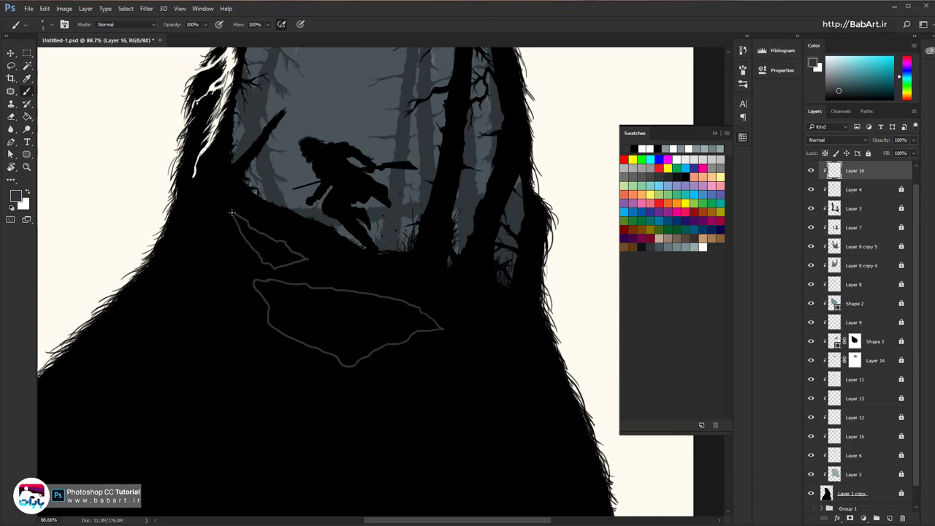
left_click_drag(385, 381, 290, 218)
mouse_move(354, 195)
left_mouse_down()
mouse_move(317, 218)
mouse_move(300, 278)
mouse_move(405, 285)
mouse_move(329, 223)
mouse_move(354, 195)
left_mouse_up()
mouse_move(310, 283)
left_mouse_down()
mouse_move(334, 161)
mouse_move(328, 206)
left_mouse_up()
mouse_move(282, 192)
left_mouse_down()
mouse_move(234, 172)
mouse_move(309, 330)
mouse_move(463, 309)
mouse_move(442, 285)
mouse_move(315, 230)
mouse_move(282, 192)
left_mouse_up()
mouse_move(463, 220)
left_mouse_down()
mouse_move(365, 217)
mouse_move(392, 213)
mouse_move(380, 210)
left_mouse_up()
mouse_move(252, 141)
left_mouse_down()
mouse_move(355, 330)
mouse_move(435, 310)
left_mouse_up()
left_click_drag(267, 183, 312, 286)
mouse_move(311, 212)
left_mouse_down()
mouse_move(315, 358)
mouse_move(342, 387)
left_mouse_up()
mouse_move(268, 247)
left_mouse_down()
mouse_move(364, 303)
mouse_move(255, 217)
mouse_move(300, 326)
mouse_move(405, 279)
mouse_move(412, 312)
mouse_move(447, 334)
left_mouse_up()
Fill the two upper ground patches with the dark slate gray, using a smaller brush for their pointed ends and edges
key("bracketleft")
left_click_drag(437, 342, 409, 363)
left_click_drag(406, 366, 126, 237)
key("bracketright")
mouse_move(451, 357)
left_mouse_down()
mouse_move(385, 336)
mouse_move(214, 372)
mouse_move(285, 436)
mouse_move(344, 344)
mouse_move(173, 292)
mouse_move(409, 385)
left_mouse_up()
scroll(408, 386, "up", 2)
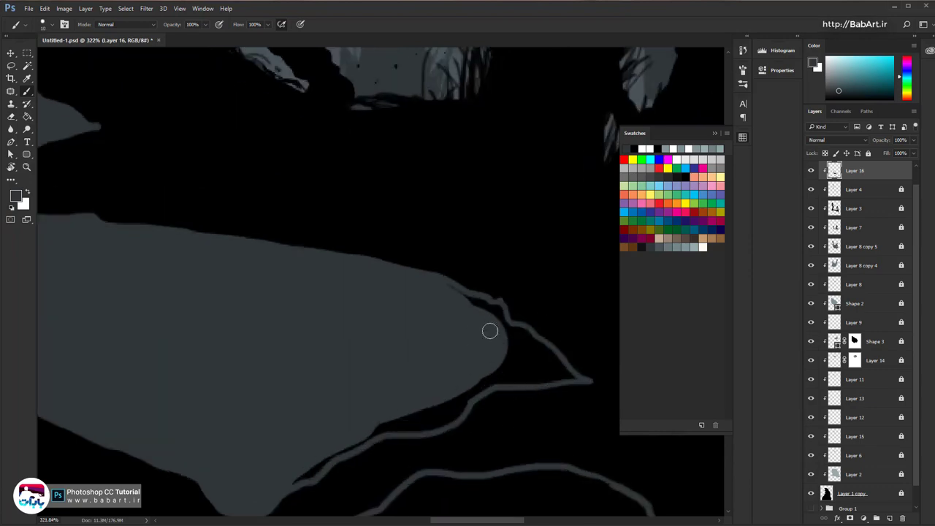
scroll(530, 349, "up", 3)
key("bracketleft")
key("bracketleft")
mouse_move(429, 272)
left_mouse_down()
mouse_move(477, 304)
mouse_move(505, 384)
mouse_move(461, 388)
mouse_move(483, 294)
left_mouse_up()
left_click_drag(466, 321, 250, 422)
scroll(301, 385, "down", 2)
left_click_drag(300, 385, 637, 434)
scroll(339, 286, "up", 2)
mouse_move(336, 270)
left_mouse_down()
mouse_move(221, 261)
mouse_move(296, 279)
mouse_move(244, 281)
left_mouse_up()
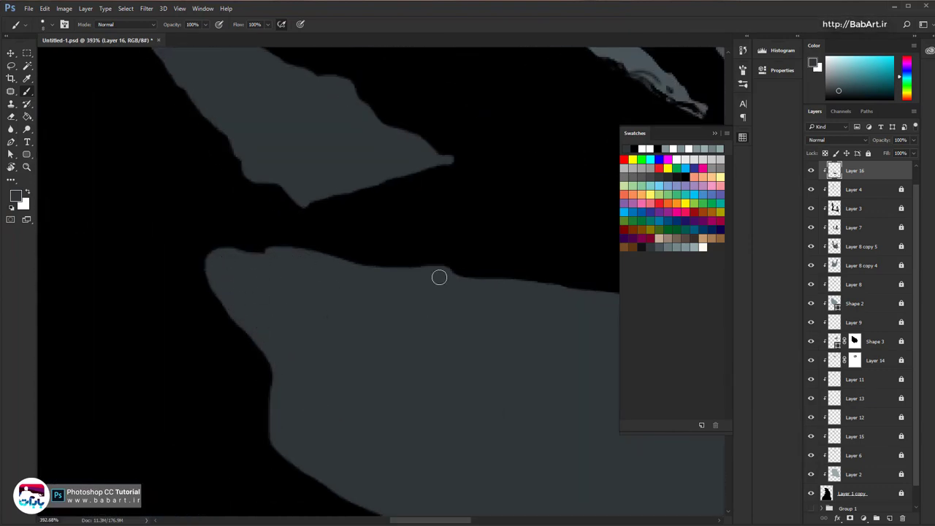
left_click_drag(438, 277, 228, 271)
Fill the interiors of the middle ground patches with the dark slate gray using an enlarged brush
scroll(229, 271, "down", 4)
left_click_drag(596, 462, 357, 307)
scroll(358, 307, "up", 1)
key("bracketright")
key("bracketright")
key("bracketright")
key("bracketright")
key("bracketright")
key("bracketright")
mouse_move(414, 295)
left_mouse_down()
mouse_move(259, 276)
mouse_move(425, 330)
mouse_move(248, 370)
mouse_move(211, 409)
mouse_move(292, 398)
left_mouse_up()
left_click_drag(365, 431, 289, 291)
left_click_drag(445, 409, 281, 351)
key("bracketright")
key("bracketright")
key("bracketright")
key("bracketright")
mouse_move(482, 420)
left_mouse_down()
mouse_move(355, 360)
mouse_move(338, 382)
left_mouse_up()
key("bracketleft")
key("bracketleft")
key("bracketleft")
key("bracketleft")
key("bracketleft")
scroll(441, 357, "up", 3)
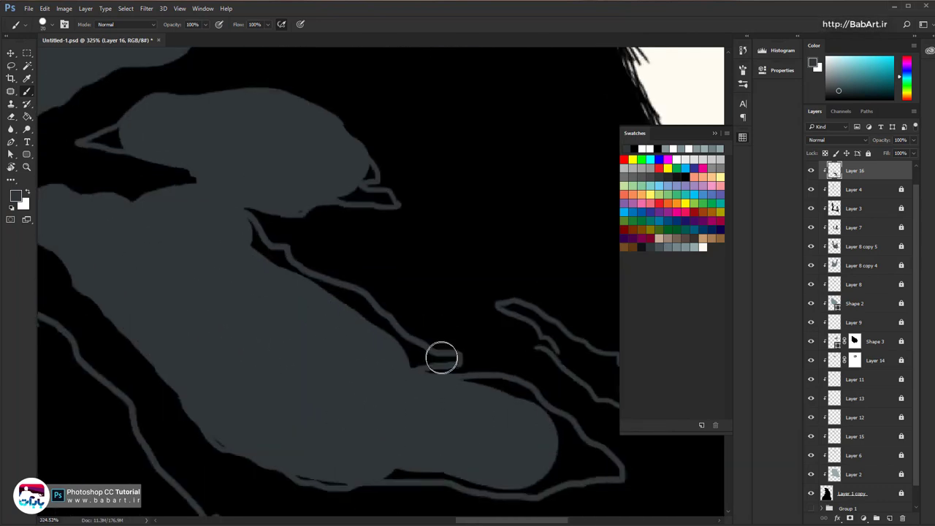
Fill the narrow tips and remaining edges of the middle ground patches with a smaller brush
scroll(441, 357, "up", 4)
key("bracketleft")
key("bracketleft")
mouse_move(460, 357)
left_mouse_down()
mouse_move(401, 357)
mouse_move(328, 311)
left_mouse_up()
left_click_drag(202, 225, 391, 416)
left_click_drag(391, 417, 351, 393)
left_click_drag(451, 267, 537, 274)
left_click_drag(489, 235, 501, 217)
left_click_drag(137, 188, 406, 275)
left_click_drag(317, 248, 346, 269)
left_click_drag(281, 251, 349, 270)
key("bracketleft")
key("bracketleft")
key("bracketleft")
mouse_move(146, 362)
left_mouse_down()
mouse_move(171, 419)
mouse_move(135, 395)
left_mouse_up()
scroll(170, 419, "down", 6)
scroll(349, 306, "up", 4)
left_click_drag(329, 314, 268, 307)
scroll(144, 255, "down", 3)
left_click_drag(416, 245, 226, 249)
mouse_move(176, 286)
left_mouse_down()
mouse_move(277, 288)
mouse_move(286, 299)
mouse_move(444, 275)
mouse_move(271, 170)
mouse_move(396, 268)
mouse_move(422, 263)
left_mouse_up()
mouse_move(480, 183)
left_mouse_down()
mouse_move(487, 351)
mouse_move(488, 294)
mouse_move(330, 236)
mouse_move(448, 294)
mouse_move(430, 324)
mouse_move(384, 277)
left_mouse_up()
scroll(487, 350, "up", 1)
Fill the interior of the large lower ground patch with a much larger brush, reducing its size towards the outline
scroll(385, 278, "down", 3)
left_click_drag(321, 321, 584, 281)
key("bracketright")
key("bracketright")
key("bracketright")
key("bracketright")
key("bracketright")
key("bracketright")
key("bracketright")
key("bracketright")
key("bracketright")
key("bracketright")
key("bracketright")
key("bracketright")
left_click_drag(249, 254, 411, 479)
left_click_drag(403, 451, 341, 287)
mouse_move(398, 346)
left_mouse_down()
mouse_move(252, 188)
mouse_move(407, 377)
left_mouse_up()
left_click_drag(595, 300, 355, 330)
key("bracketleft")
key("bracketleft")
key("bracketleft")
left_click_drag(494, 315, 358, 321)
key("bracketleft")
key("bracketleft")
key("bracketleft")
key("bracketleft")
mouse_move(358, 322)
left_mouse_down()
mouse_move(335, 308)
mouse_move(254, 326)
mouse_move(316, 398)
mouse_move(502, 345)
mouse_move(366, 345)
mouse_move(284, 325)
mouse_move(496, 304)
mouse_move(464, 290)
mouse_move(348, 304)
mouse_move(261, 330)
mouse_move(238, 305)
mouse_move(230, 347)
mouse_move(180, 299)
mouse_move(250, 358)
left_mouse_up()
Fill the jagged spikes and remaining edge gaps of the large lower ground patch up to its outline
scroll(256, 322, "up", 1)
scroll(251, 358, "up", 1)
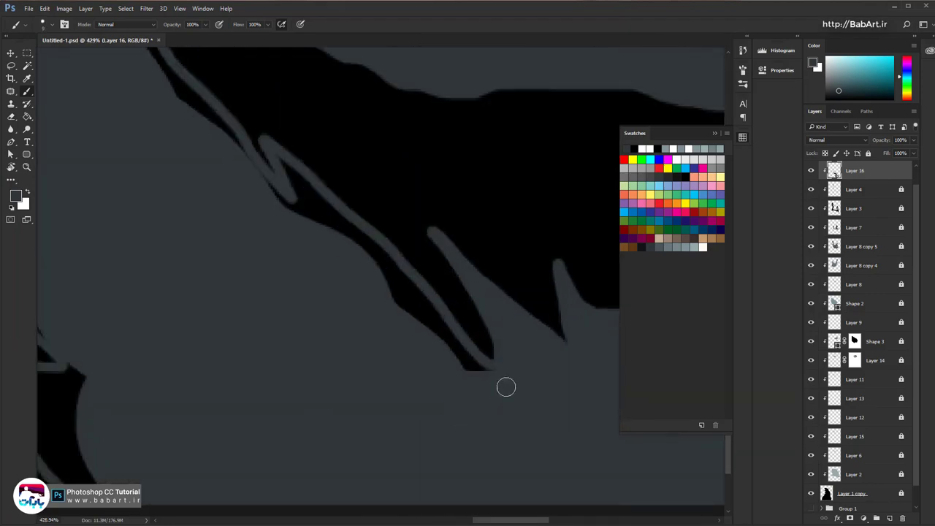
mouse_move(491, 369)
left_mouse_down()
mouse_move(404, 282)
mouse_move(310, 212)
left_mouse_up()
scroll(263, 266, "down", 2)
left_click_drag(271, 309, 412, 310)
scroll(264, 292, "up", 2)
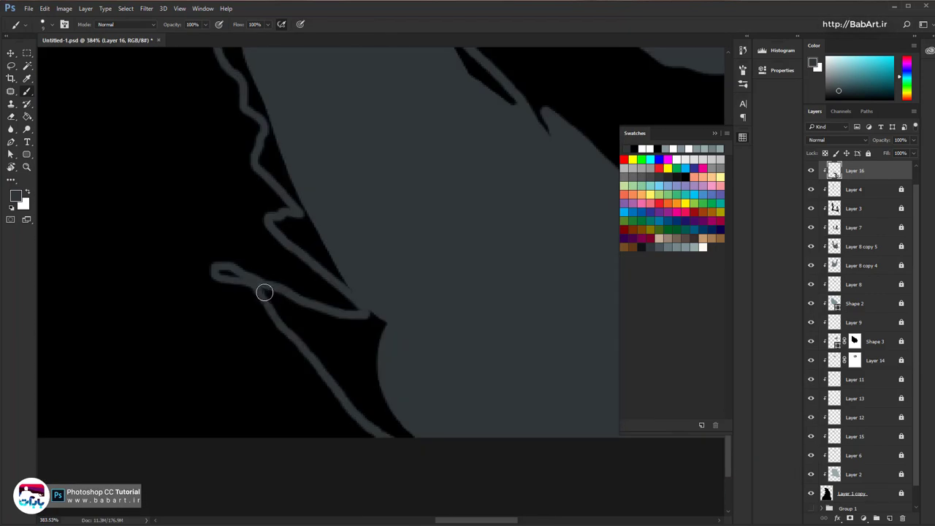
mouse_move(264, 292)
left_mouse_down()
mouse_move(380, 409)
mouse_move(290, 308)
mouse_move(226, 269)
mouse_move(244, 277)
left_mouse_up()
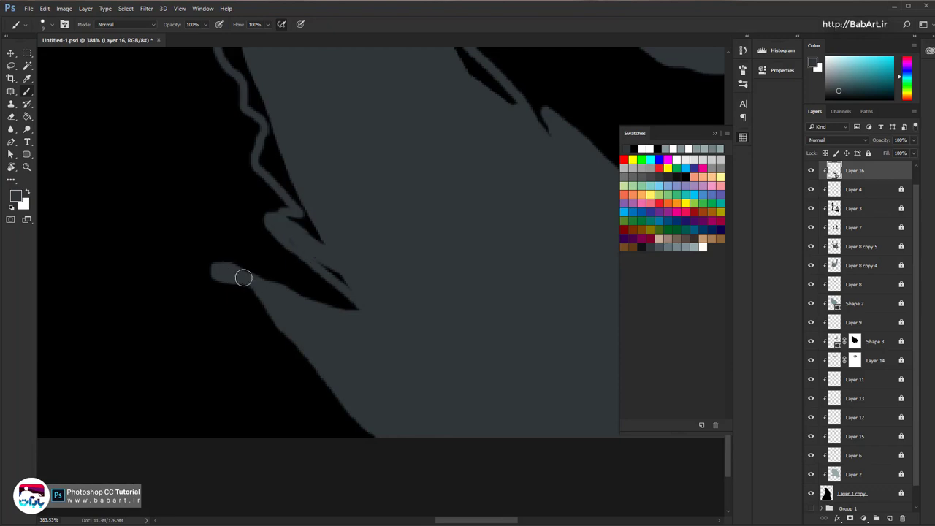
scroll(328, 346, "down", 3)
scroll(340, 286, "up", 3)
key("bracketright")
key("bracketright")
key("bracketright")
mouse_move(329, 279)
left_mouse_down()
mouse_move(344, 281)
mouse_move(284, 224)
mouse_move(179, 290)
mouse_move(167, 341)
mouse_move(207, 355)
mouse_move(162, 253)
left_mouse_up()
left_click_drag(232, 215, 399, 327)
mouse_move(381, 276)
left_mouse_down()
mouse_move(251, 224)
mouse_move(255, 241)
mouse_move(365, 332)
left_mouse_up()
scroll(440, 329, "down", 6)
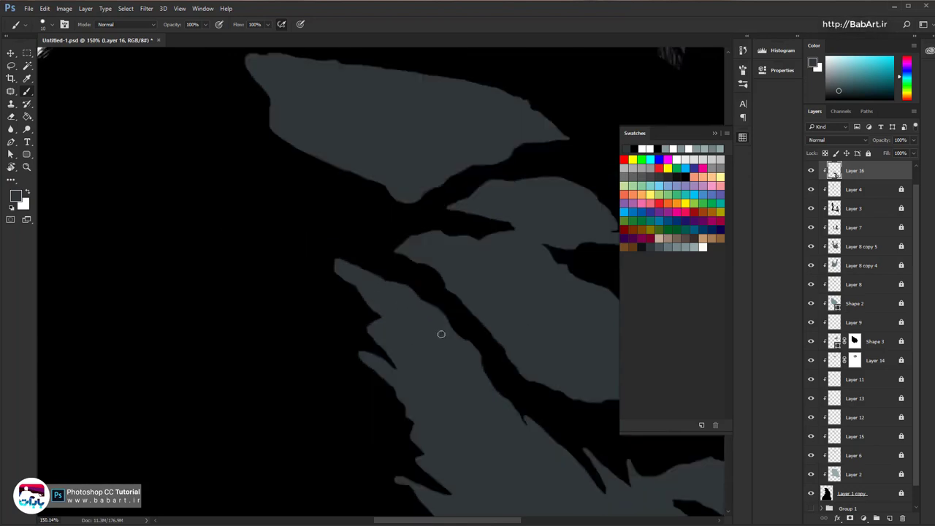
Recolor Layer 16 with a near-black blue-gray Color Overlay at 100% opacity and rasterize the layer style
double_click(879, 171)
left_click(485, 403)
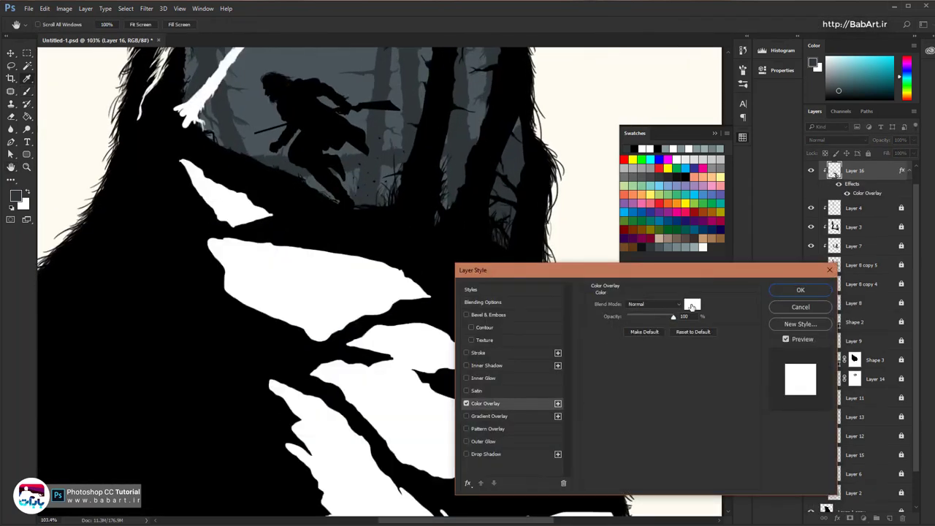
left_click(692, 304)
left_click(340, 433)
left_click(330, 435)
left_click(539, 323)
left_click(800, 290)
right_click(867, 172)
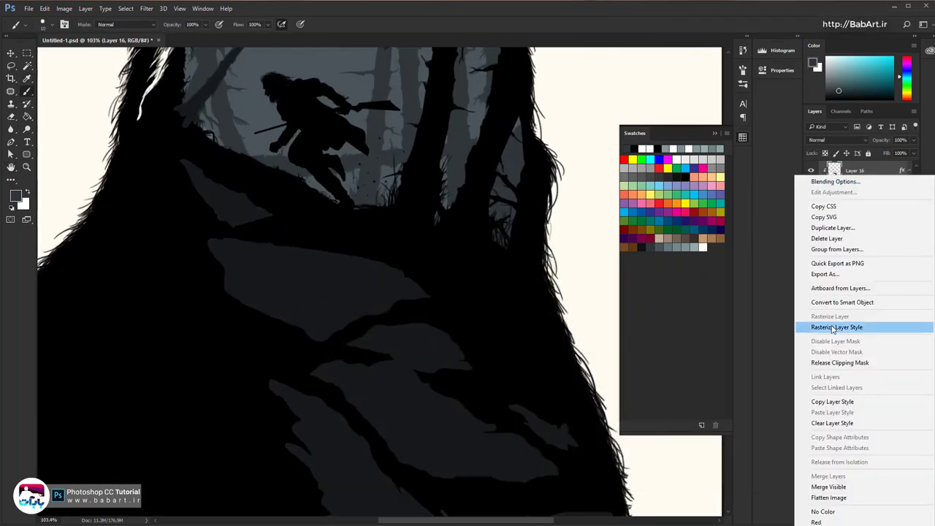
left_click(836, 327)
Add a layer mask to Layer 16
scroll(223, 251, "up", 5)
left_click_drag(224, 250, 353, 336)
scroll(353, 271, "up", 2)
left_click_drag(353, 271, 252, 221)
left_click(849, 518)
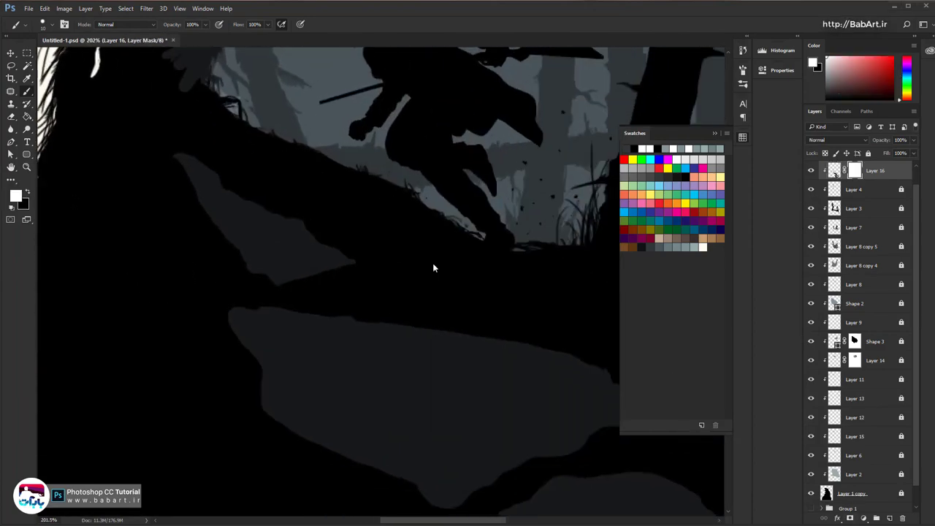
Hide Layer 16 and show it again to compare the scene with and without the trunk and ground patches
scroll(432, 264, "down", 2)
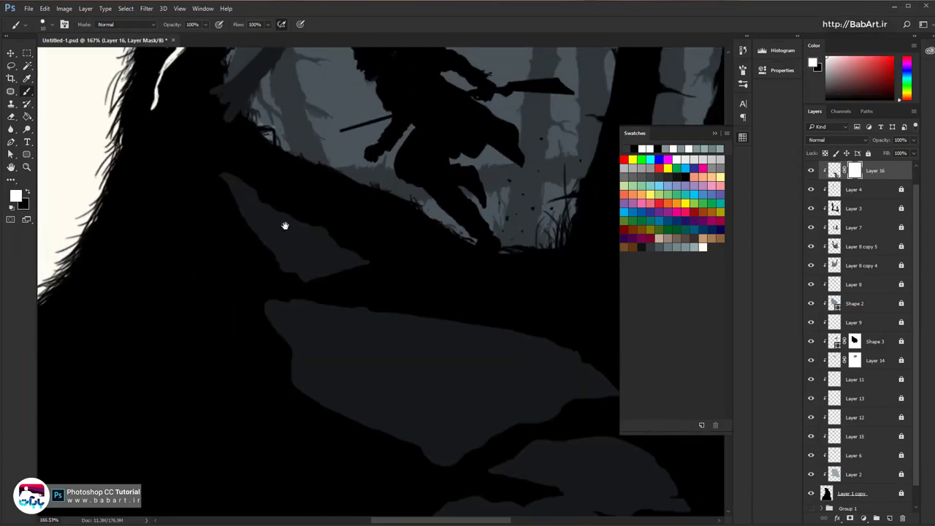
left_click_drag(285, 224, 235, 370)
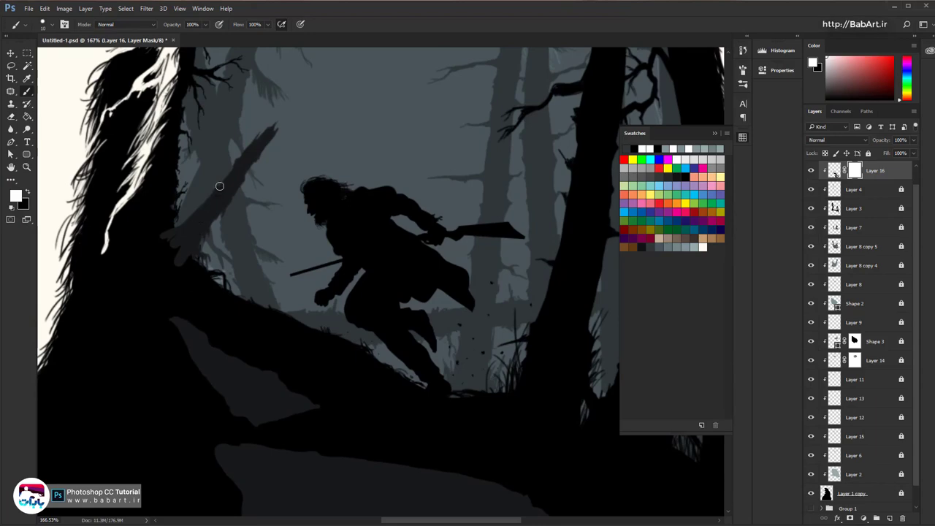
scroll(220, 185, "up", 5)
scroll(220, 190, "down", 5)
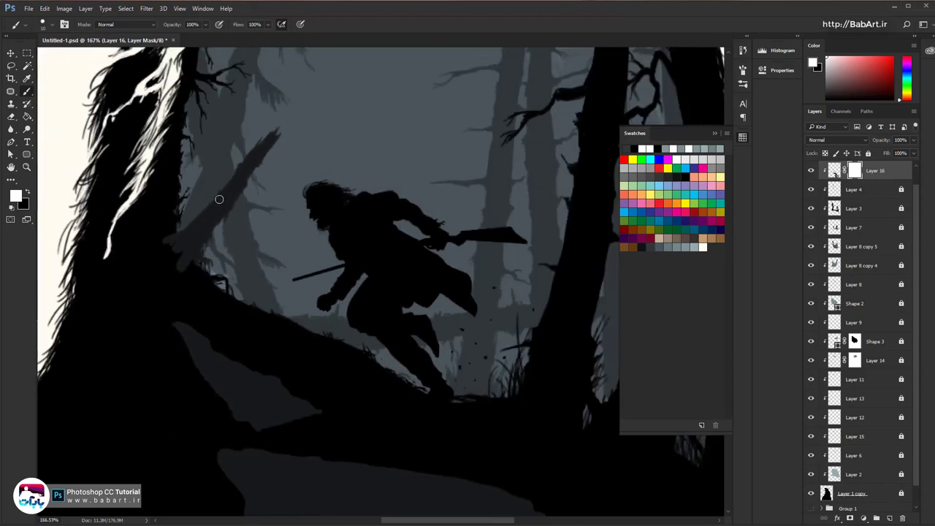
scroll(218, 199, "down", 1)
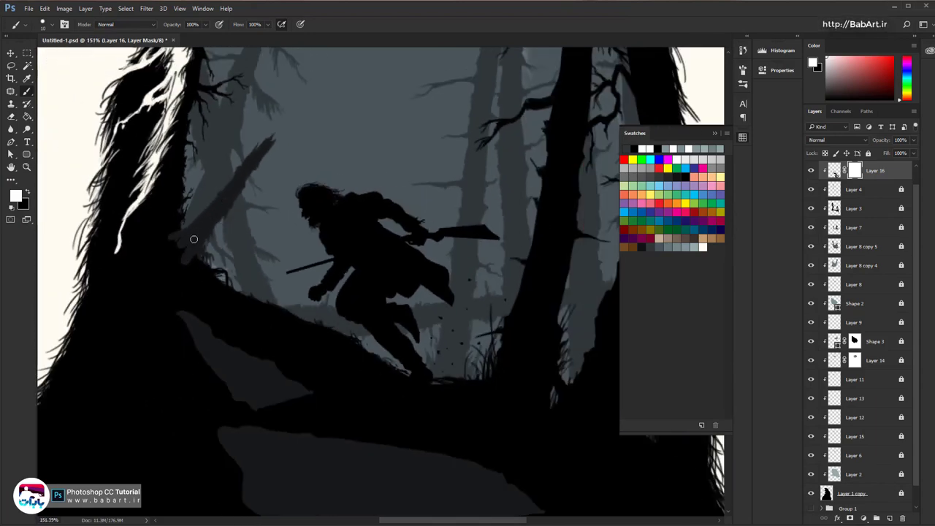
left_click(811, 170)
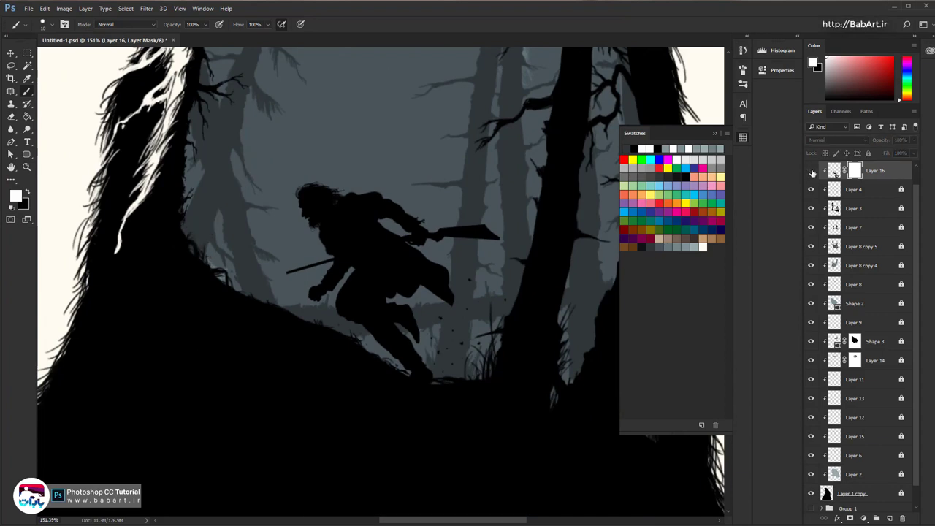
left_click(811, 170)
Cut the broken trunk out of Layer 16 onto its own layer with a Lasso selection and clip that layer
left_click(833, 170)
left_click(634, 211)
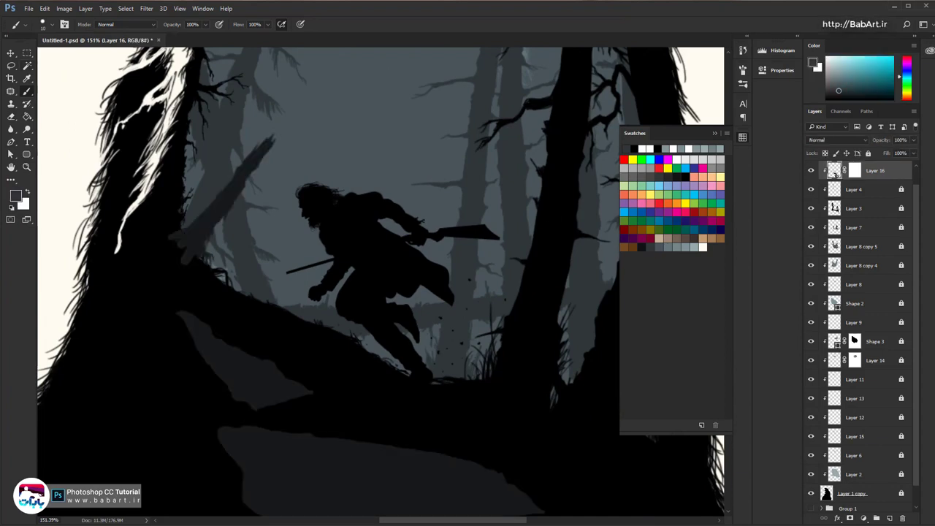
left_click(11, 65)
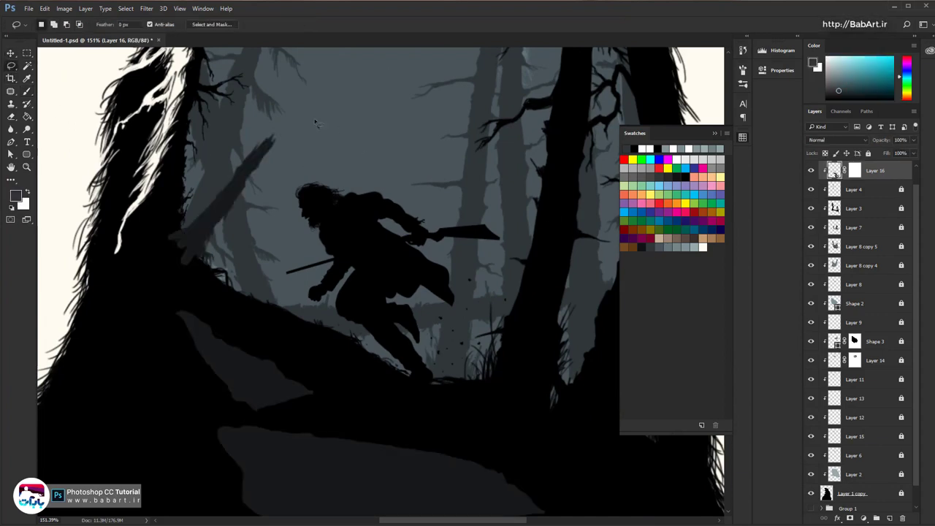
mouse_move(300, 113)
left_mouse_down()
mouse_move(241, 274)
mouse_move(144, 247)
mouse_move(268, 108)
mouse_move(291, 109)
left_mouse_up()
right_click(240, 197)
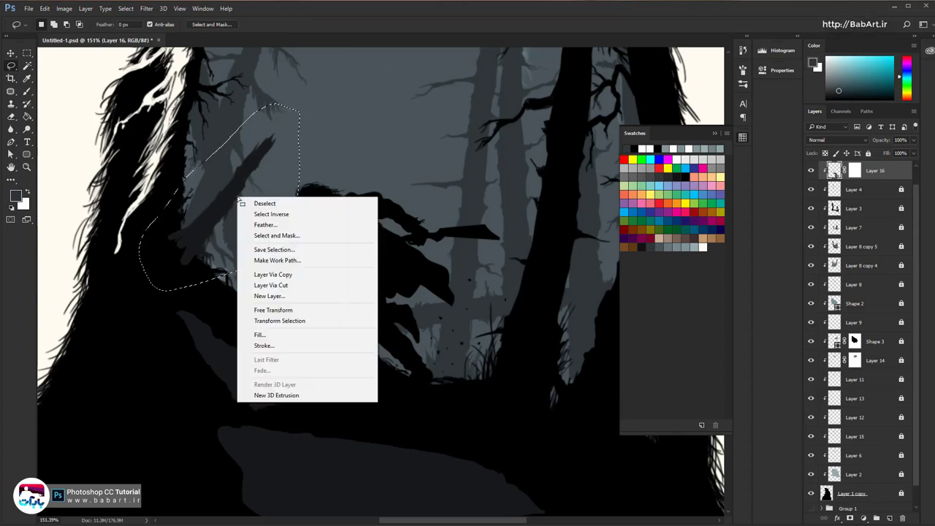
left_click(284, 287)
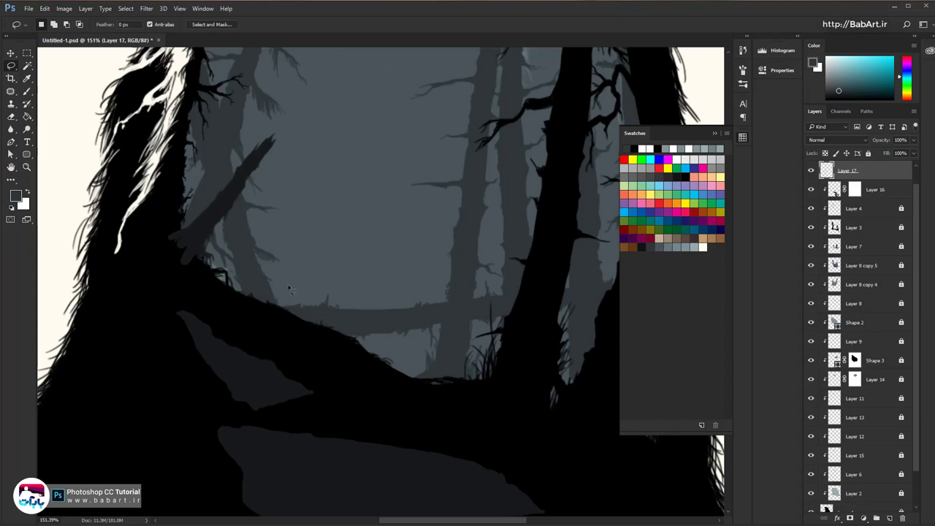
left_click_drag(880, 175, 876, 174)
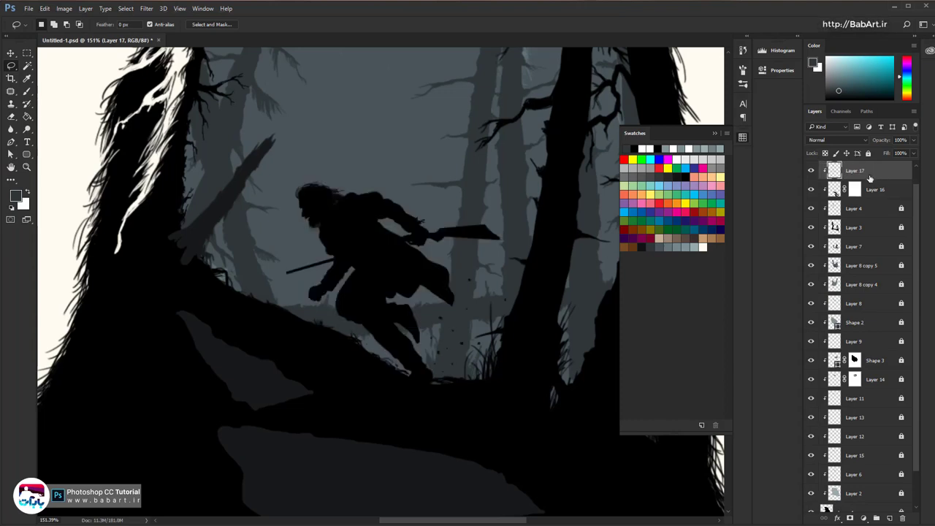
Recolor the broken trunk on Layer 17 with a black (000000) Color Overlay at 100% opacity
double_click(876, 174)
left_click(486, 403)
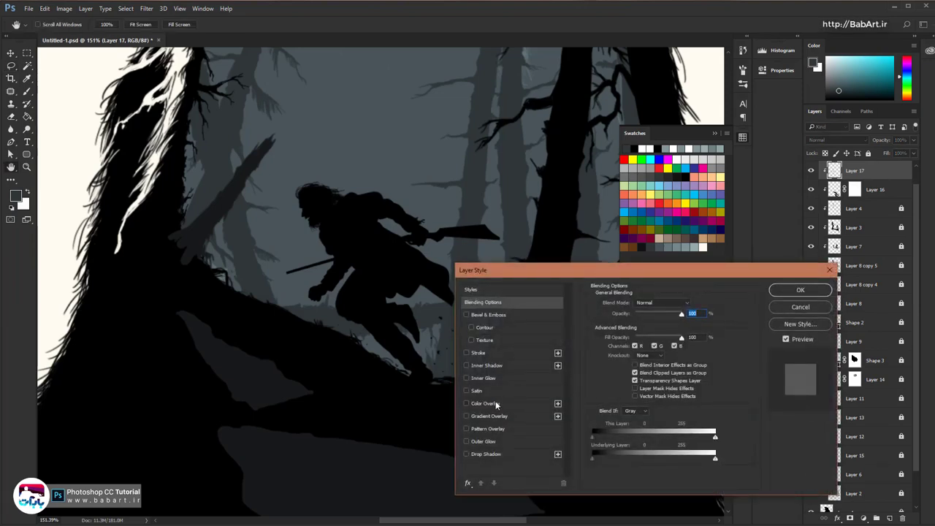
left_click(693, 304)
type("000000")
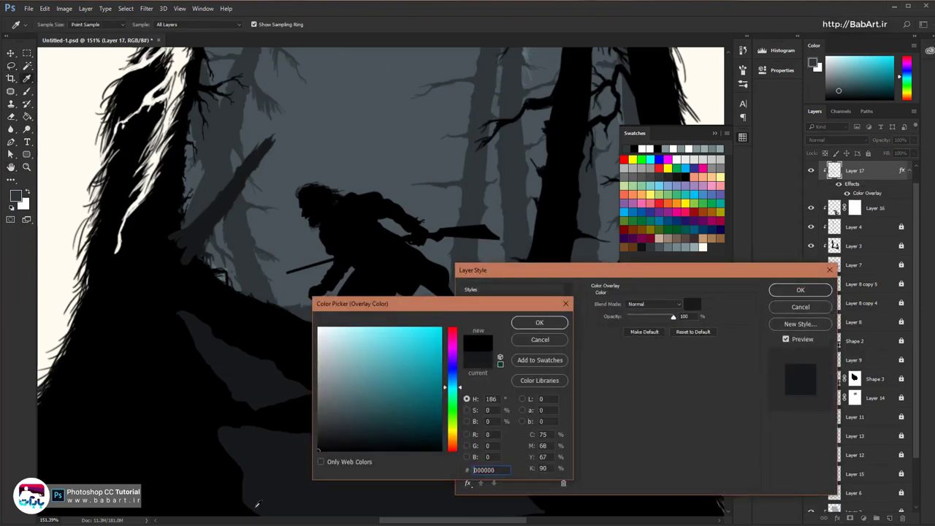
left_click(540, 323)
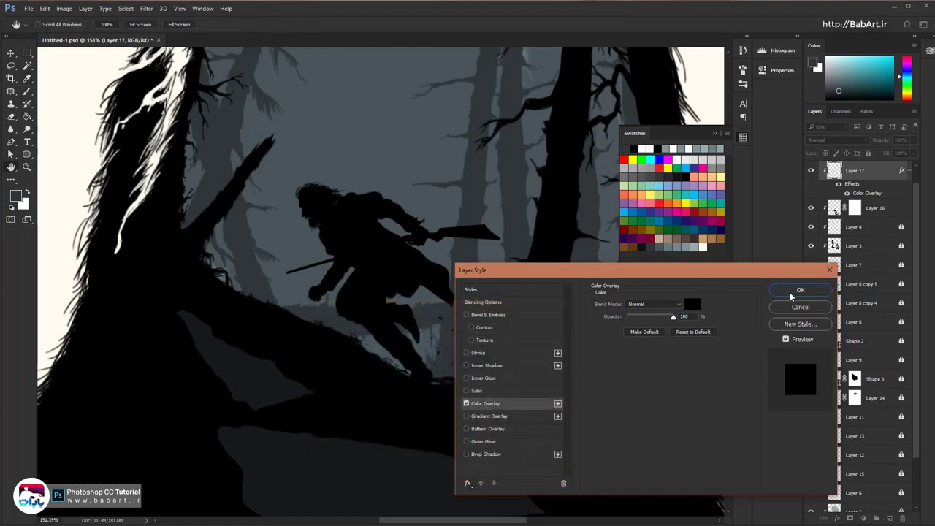
left_click(801, 290)
Rasterize the layer style of Layer 17 and lock the layer
right_click(873, 177)
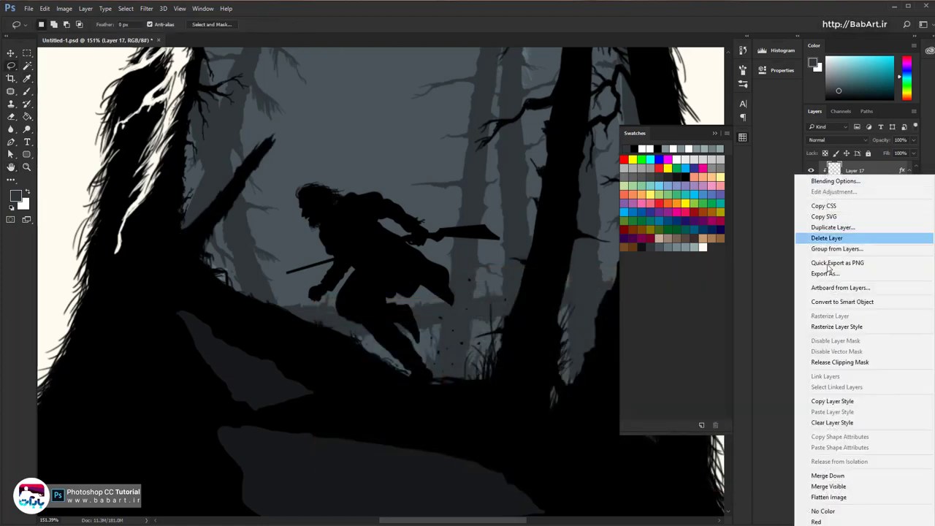
left_click(828, 328)
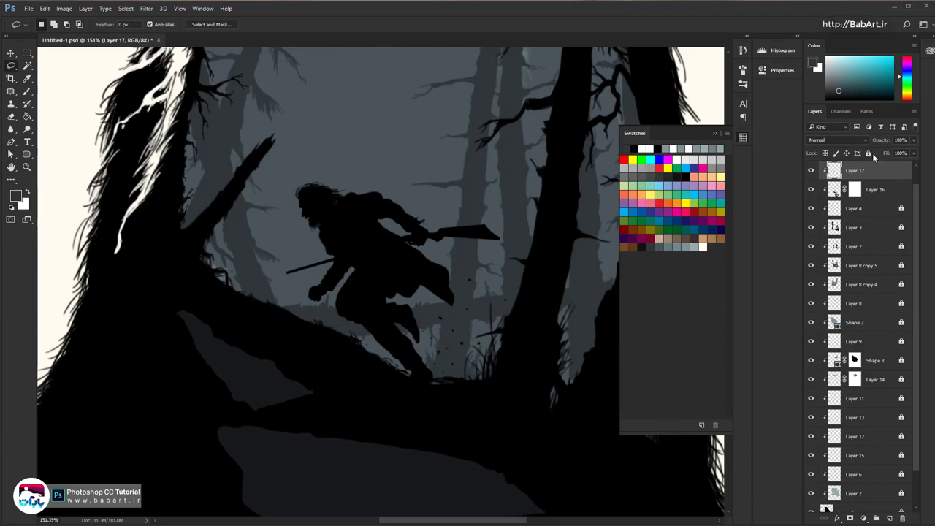
left_click(869, 154)
On Layer 16, paint thin grass blades along the edges of the upper ground patch in its sampled dark color
left_click(835, 192)
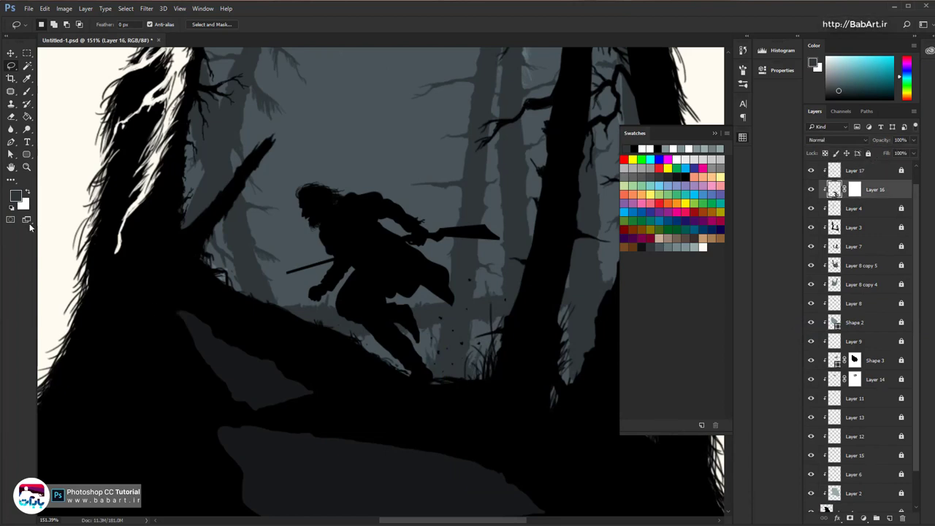
left_click(28, 92)
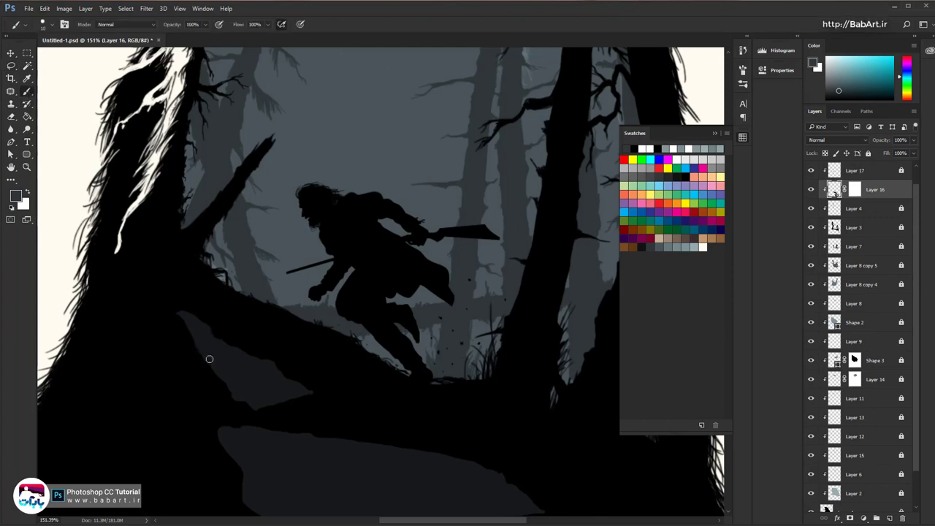
left_click(219, 381, "alt")
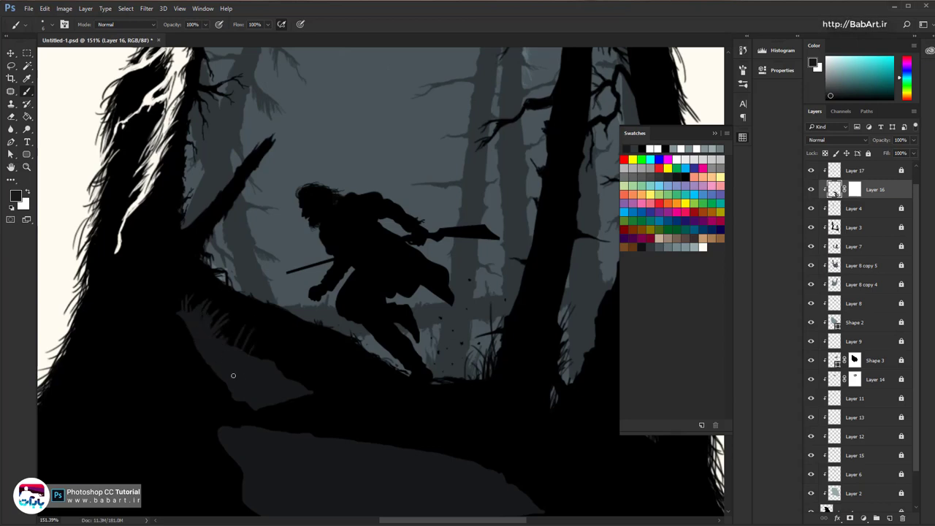
left_click_drag(256, 339, 296, 375)
left_click_drag(172, 325, 255, 372)
scroll(255, 373, "up", 5)
left_click_drag(206, 312, 232, 359)
left_click_drag(260, 387, 276, 424)
Paint small grass tufts along the upper edge and left corner of the large ground patch
mouse_move(384, 480)
left_mouse_down()
mouse_move(286, 363)
mouse_move(192, 288)
left_mouse_up()
left_click_drag(381, 359, 366, 381)
mouse_move(471, 365)
left_mouse_down()
mouse_move(358, 342)
mouse_move(342, 377)
left_mouse_up()
left_click_drag(332, 342, 336, 369)
mouse_move(357, 433)
left_mouse_down()
mouse_move(236, 346)
mouse_move(430, 373)
left_mouse_up()
left_click_drag(103, 264, 111, 292)
left_click_drag(464, 446, 440, 452)
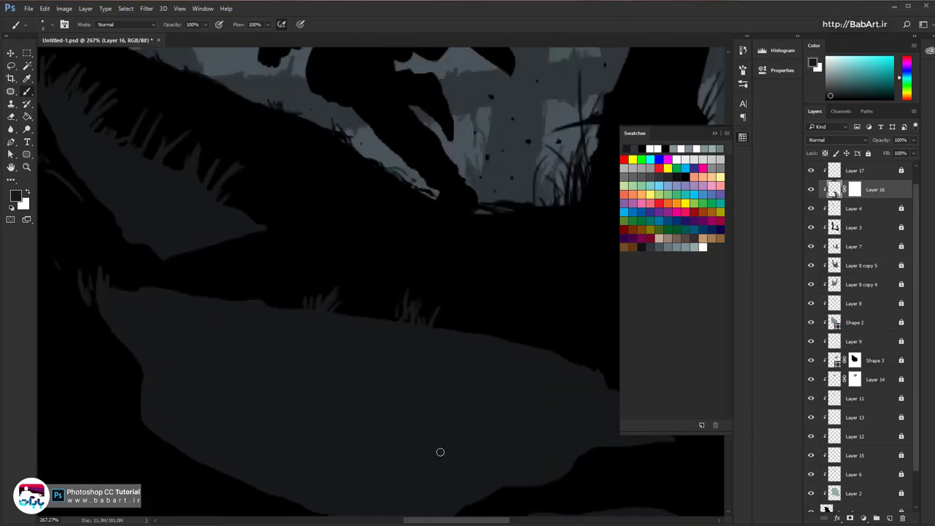
Paint thin black cracks on Layer 16's mask across the lower end and left edge of the upper ground patch
scroll(348, 384, "up", 3)
scroll(226, 367, "up", 3)
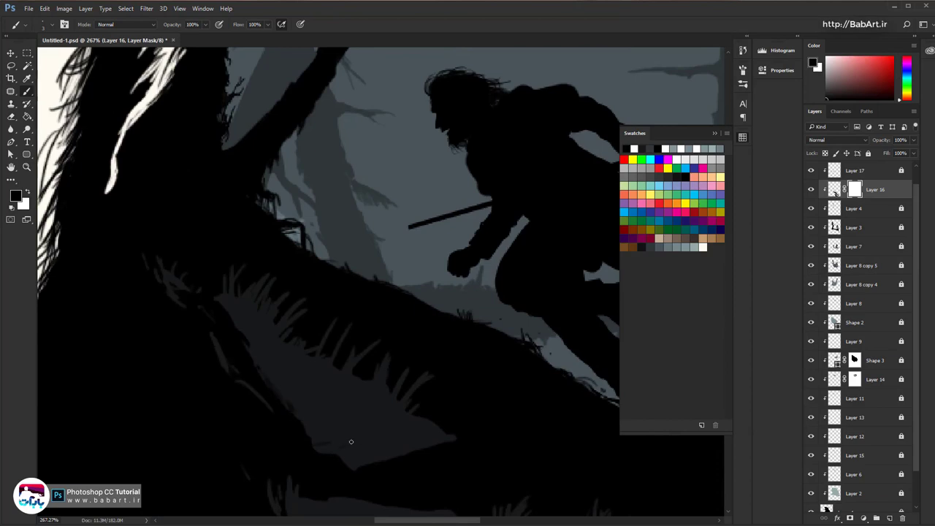
mouse_move(330, 443)
left_mouse_down()
mouse_move(398, 440)
mouse_move(437, 421)
left_mouse_up()
left_click_drag(309, 435, 288, 394)
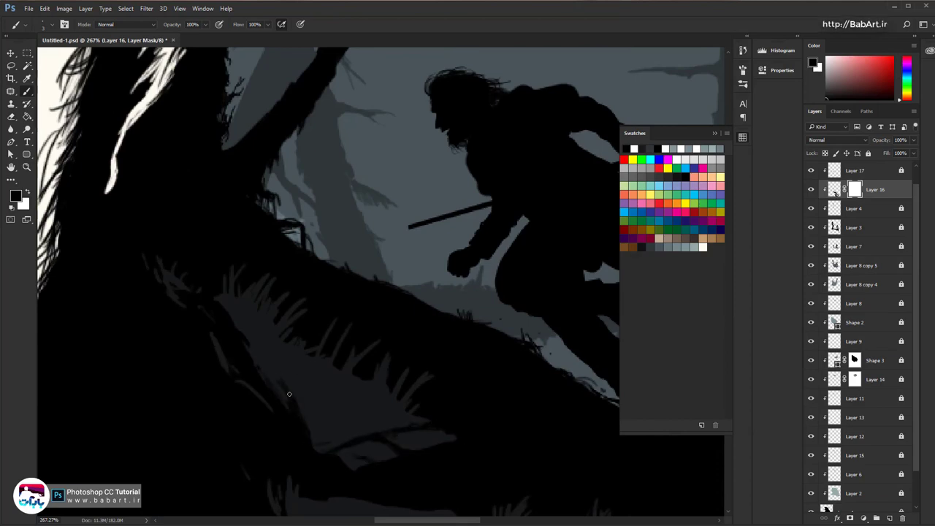
Mask dark cracks into the upper part of the large ground patch, including a long diagonal one from its upper edge
scroll(324, 355, "down", 3)
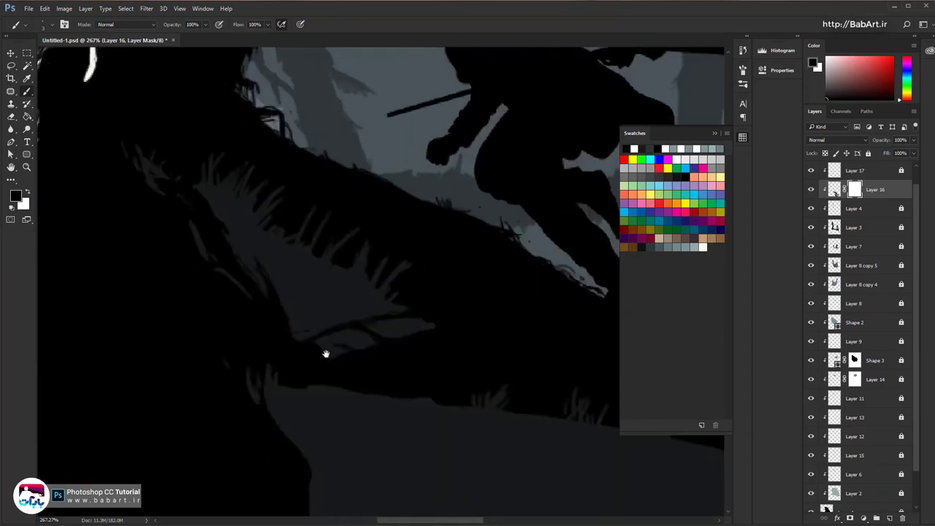
scroll(301, 285, "down", 2)
left_click_drag(301, 285, 400, 358)
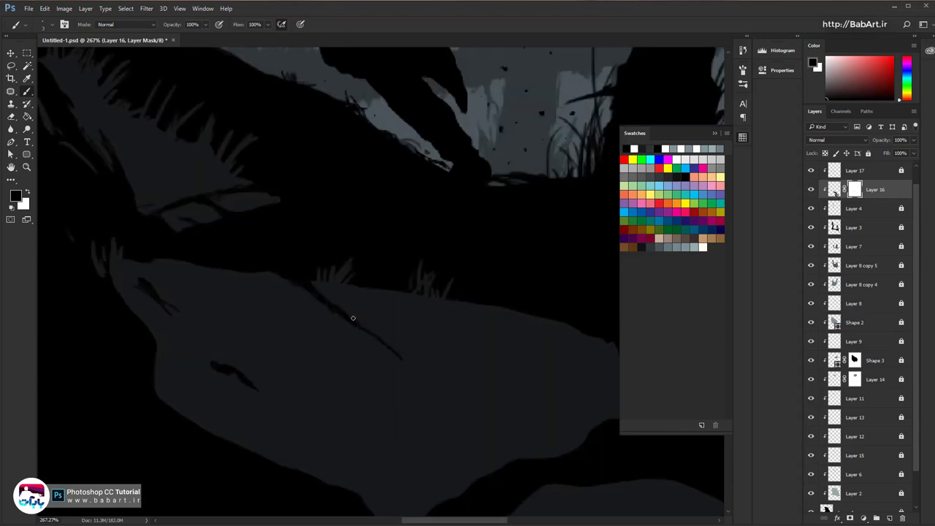
mouse_move(340, 311)
left_mouse_down()
mouse_move(385, 301)
mouse_move(341, 307)
left_mouse_up()
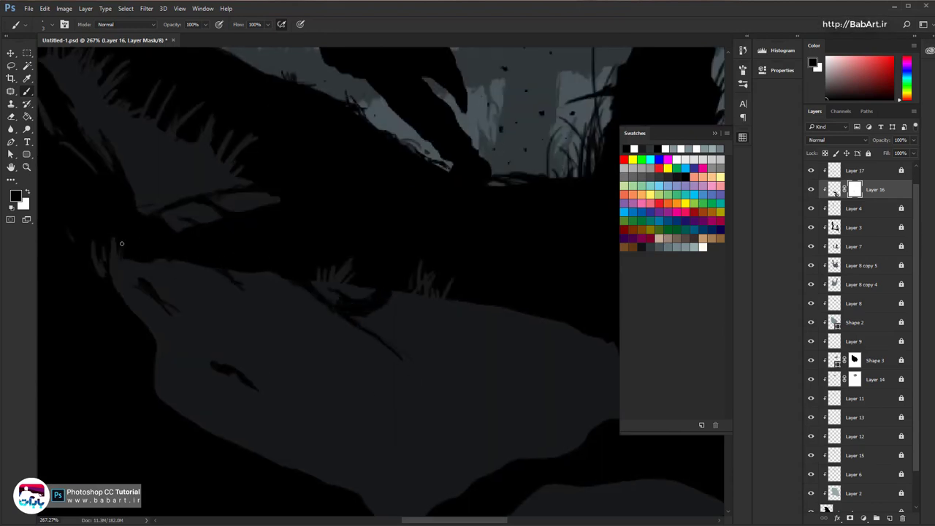
Mask thin grass blades into the lower-left edge of the large ground patch
left_click_drag(142, 330, 122, 292)
left_click_drag(180, 409, 200, 341)
mouse_move(180, 406)
left_mouse_down()
mouse_move(170, 367)
mouse_move(129, 300)
left_mouse_up()
left_click_drag(181, 340, 181, 320)
left_click_drag(194, 347, 191, 322)
Mask short cracks and more grass blades into the middle and lower edge of the large ground patch
mouse_move(260, 372)
left_mouse_down()
mouse_move(284, 369)
mouse_move(333, 418)
left_mouse_up()
mouse_move(338, 421)
left_mouse_down()
mouse_move(338, 405)
mouse_move(364, 406)
left_mouse_up()
mouse_move(335, 418)
left_mouse_down()
mouse_move(352, 383)
mouse_move(248, 407)
left_mouse_up()
mouse_move(219, 345)
left_mouse_down()
mouse_move(247, 357)
mouse_move(232, 351)
left_mouse_up()
left_click_drag(124, 320, 152, 336)
left_click_drag(105, 363, 122, 371)
left_click_drag(356, 283, 395, 293)
mouse_move(373, 221)
left_mouse_down()
mouse_move(352, 298)
mouse_move(393, 330)
left_mouse_up()
Try finer grass blades with a smaller brush at the large patch's lower-left edge, and undo them
left_click_drag(189, 378, 390, 375)
key("bracketleft")
key("bracketleft")
key("bracketleft")
mouse_move(235, 409)
left_mouse_down()
mouse_move(247, 374)
mouse_move(278, 372)
left_mouse_up()
left_click_drag(232, 396, 229, 354)
key("ctrl+alt+z")
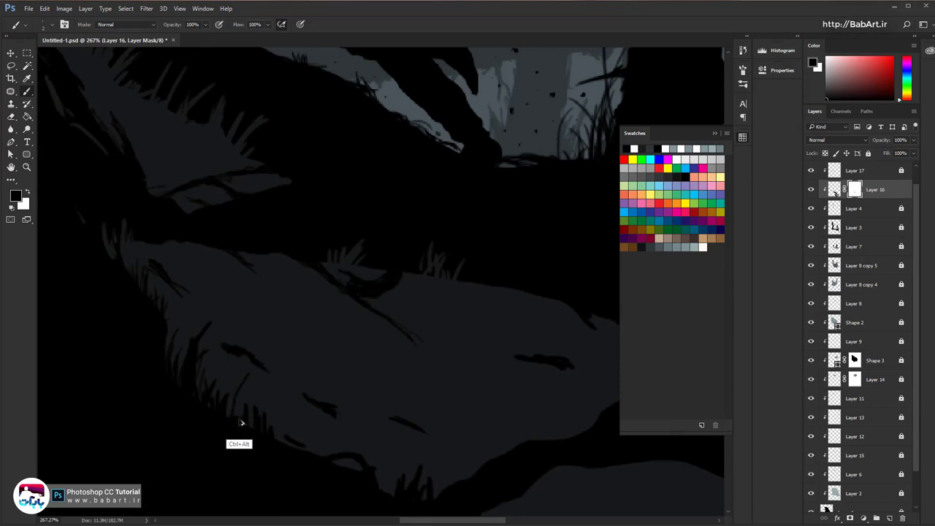
key("ctrl+alt+z")
key("ctrl+alt+z")
Mask grass blades and a curved crack into the lower-right edge of the large ground patch
scroll(208, 348, "down", 3)
scroll(220, 341, "right", 2)
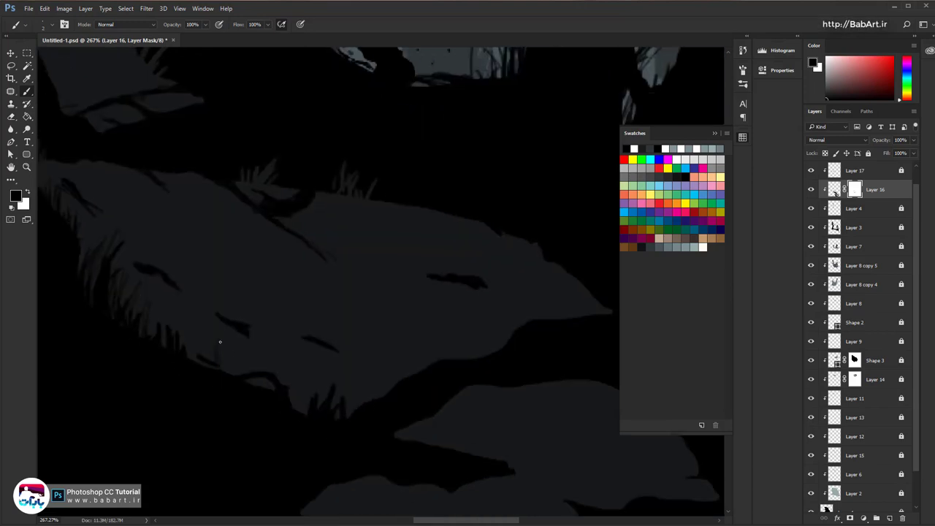
left_click_drag(355, 376, 339, 402)
mouse_move(476, 377)
left_mouse_down()
mouse_move(415, 384)
mouse_move(469, 313)
left_mouse_up()
left_click_drag(469, 313, 516, 326)
left_click_drag(541, 340, 399, 371)
left_click_drag(342, 345, 340, 327)
mouse_move(358, 329)
left_mouse_down()
mouse_move(311, 323)
mouse_move(340, 363)
mouse_move(372, 358)
left_mouse_up()
Apply the layer mask permanently to Layer 16
right_click(854, 190)
left_click(840, 220)
left_click_drag(244, 430, 148, 309)
left_click_drag(238, 281, 267, 274)
Switch to the Eraser tool and set its hardness to 100%
left_click(10, 117)
right_click(294, 134)
left_click_drag(340, 137, 408, 141)
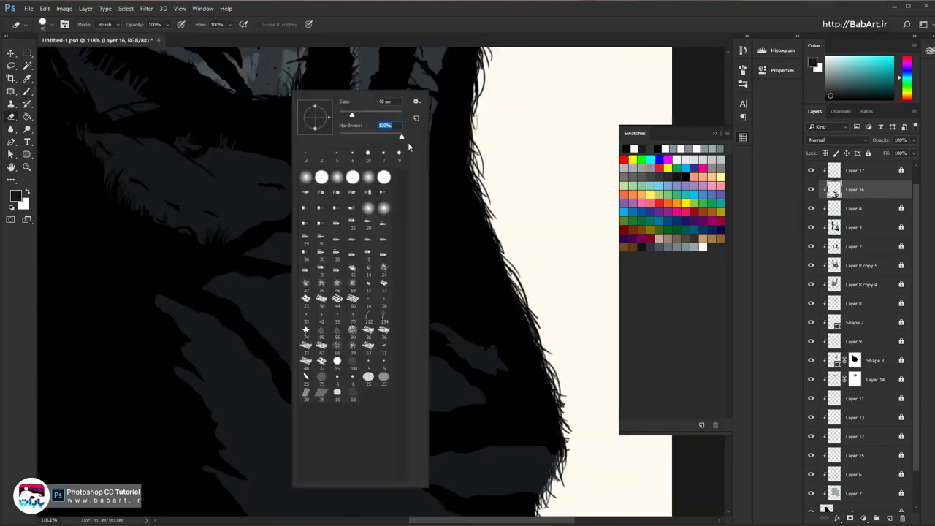
left_click(524, 154)
Erase grass blades and thin cracks into the left edge of the long ground patch with a small eraser
mouse_move(313, 332)
left_mouse_down()
mouse_move(328, 363)
mouse_move(271, 274)
left_mouse_up()
left_click_drag(310, 349, 340, 349)
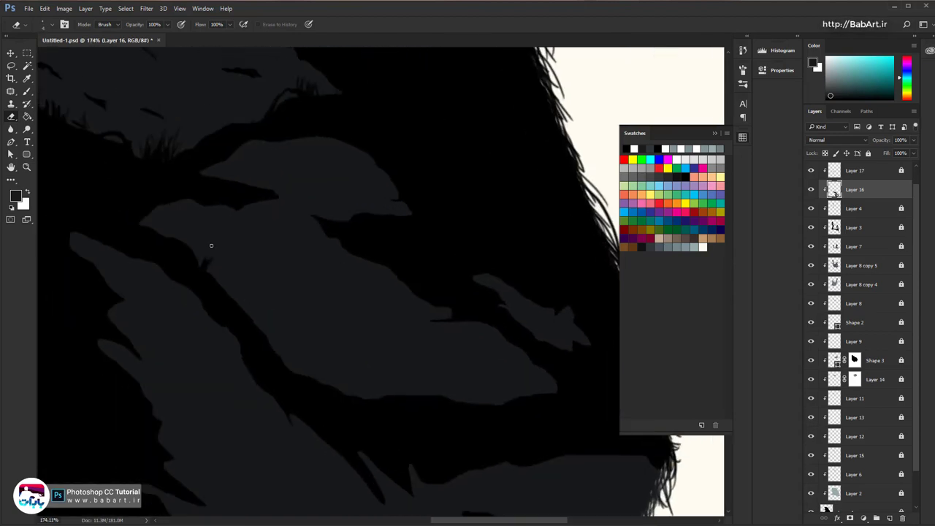
scroll(343, 256, "up", 3)
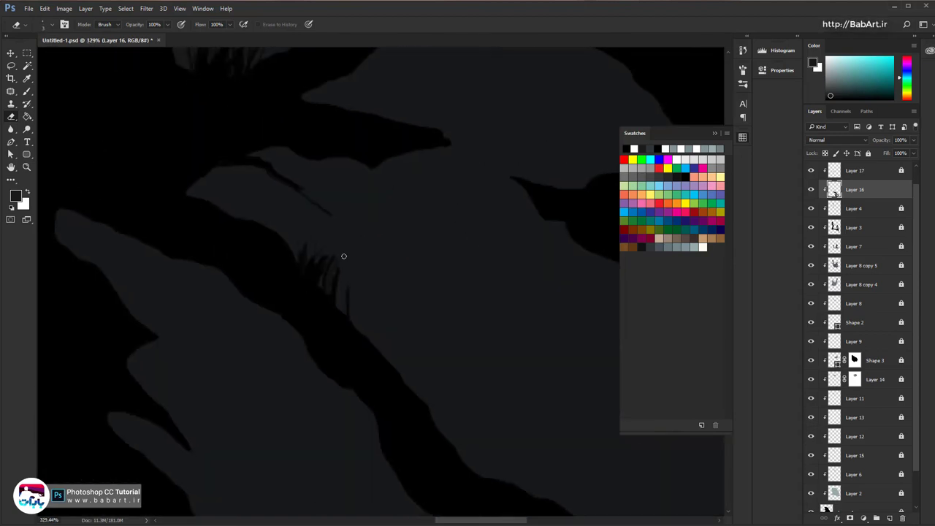
left_click_drag(344, 278, 319, 210)
left_click_drag(329, 252, 402, 308)
left_click_drag(356, 329, 328, 434)
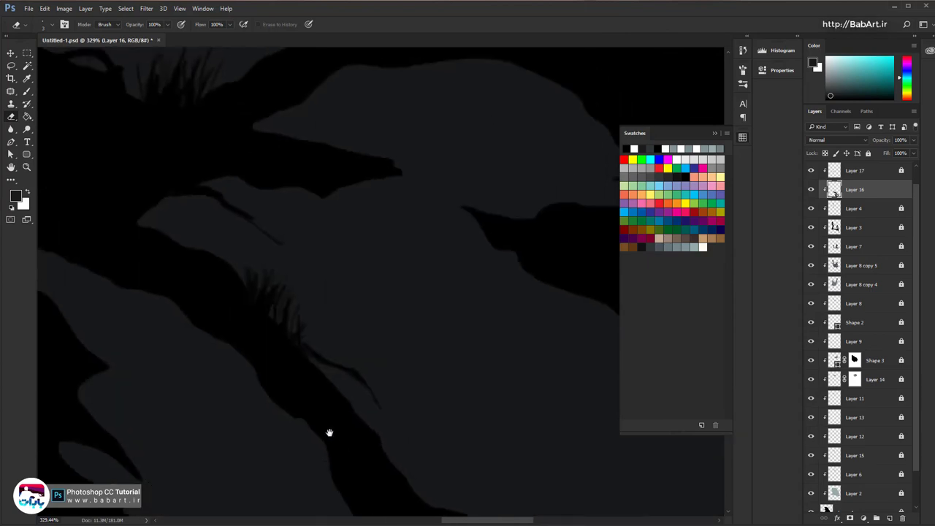
Erase a grass tuft and short spikes into the lower edge and right corner of the rounded ground patch
left_click_drag(496, 197, 321, 321)
left_click_drag(402, 333, 393, 294)
left_click_drag(401, 321, 410, 286)
left_click_drag(388, 332, 376, 299)
left_click_drag(371, 332, 359, 312)
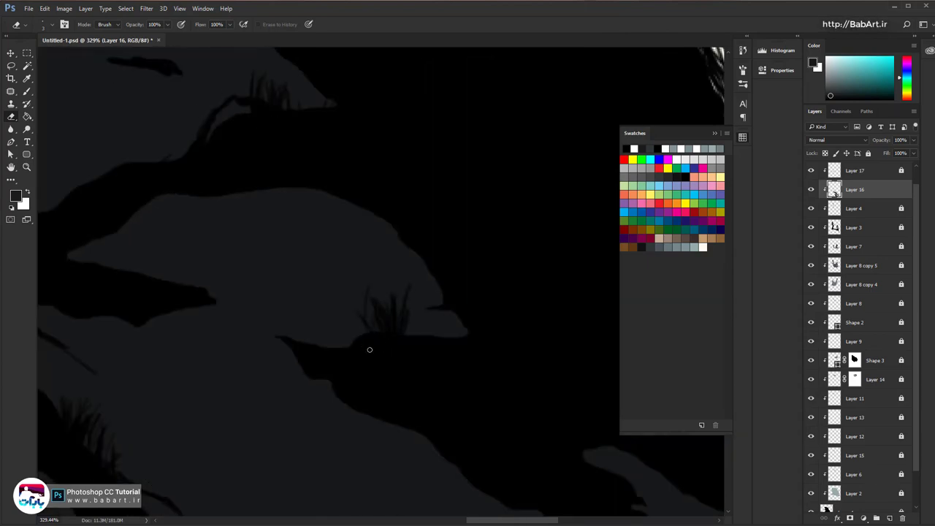
left_click_drag(442, 303, 419, 275)
left_click_drag(466, 334, 444, 314)
left_click_drag(447, 335, 425, 327)
Erase a grass tuft and small notches into the left end of the rounded ground patch
left_click_drag(177, 283, 171, 252)
mouse_move(183, 284)
left_mouse_down()
mouse_move(181, 257)
mouse_move(198, 262)
left_mouse_up()
left_click_drag(168, 281, 157, 268)
left_click_drag(195, 286, 205, 273)
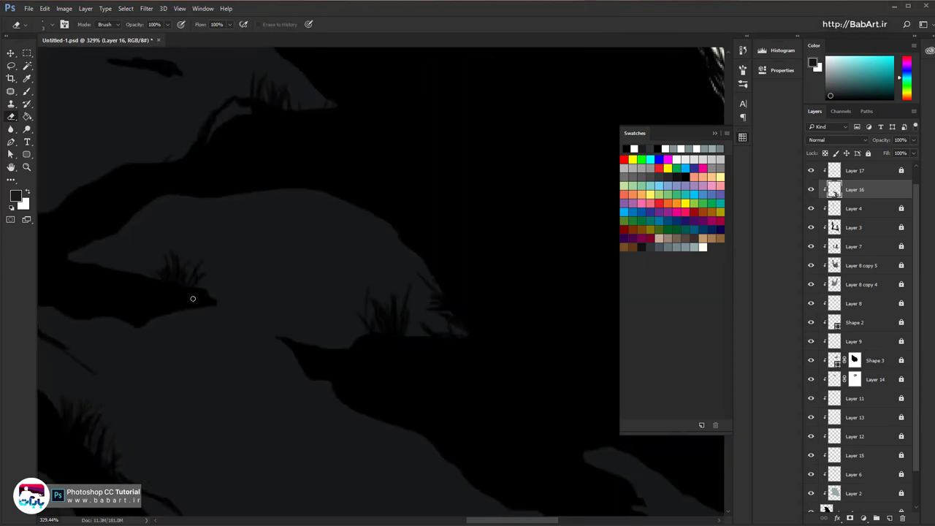
left_click_drag(112, 254, 207, 311)
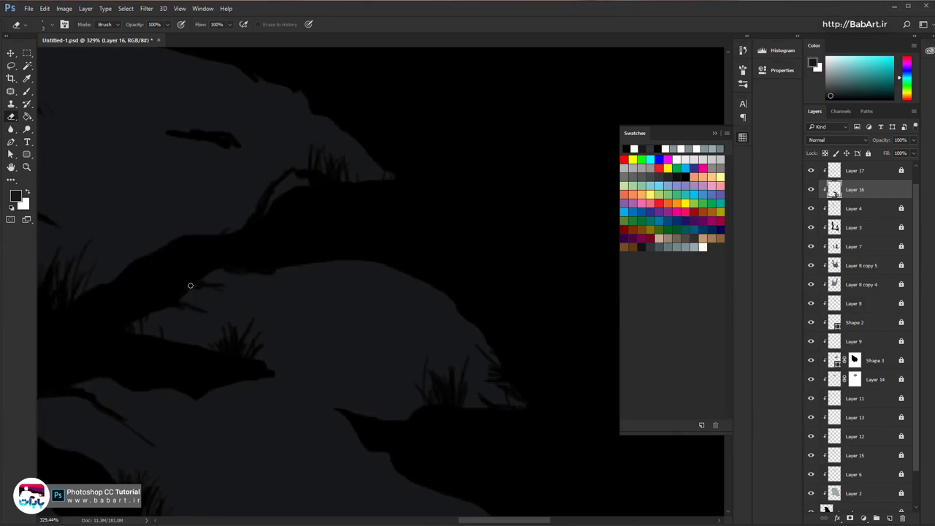
Erase jagged cracks into the upper-right edge of the long ground patch
left_click_drag(301, 382, 276, 176)
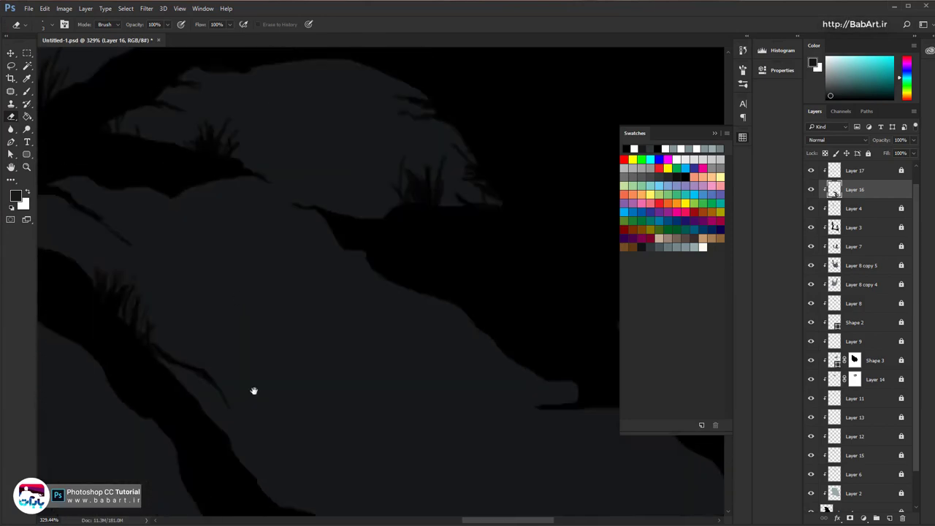
left_click_drag(254, 390, 85, 350)
mouse_move(381, 338)
left_mouse_down()
mouse_move(405, 346)
mouse_move(376, 348)
left_mouse_up()
left_click_drag(384, 359, 348, 339)
left_click_drag(323, 321, 370, 359)
Erase thin cracks into the upper end of the narrow ground patch near the bear's right outline
left_click_drag(347, 287, 155, 264)
left_click_drag(278, 270, 301, 280)
left_click_drag(301, 275, 337, 309)
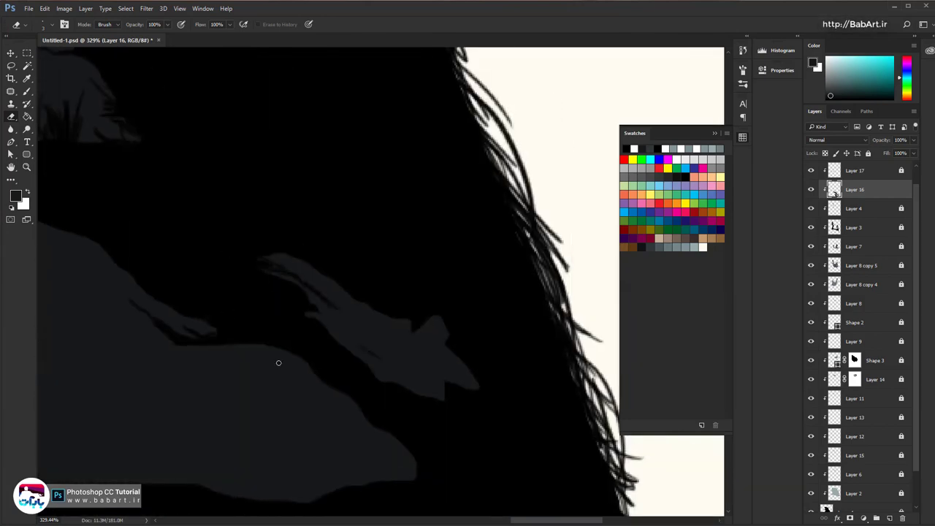
Erase thin cracks and notches into the lower side of the narrow ground patch near the bear's right outline
left_click_drag(279, 363, 417, 352)
left_click_drag(139, 360, 171, 379)
left_click_drag(556, 400, 377, 413)
left_click_drag(308, 350, 365, 378)
left_click_drag(418, 392, 415, 371)
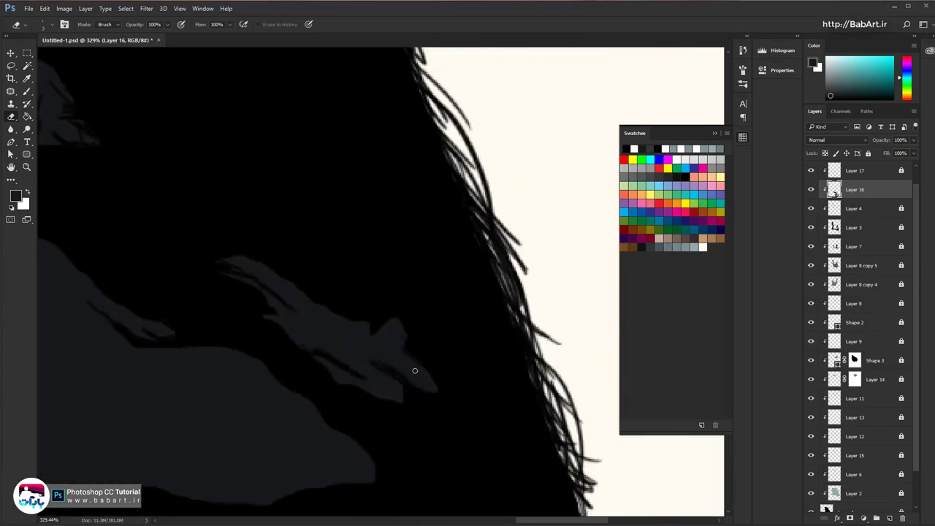
Erase short cracks across the long central ground patch and a grass tuft into its lower edge
scroll(339, 334, "down", 4)
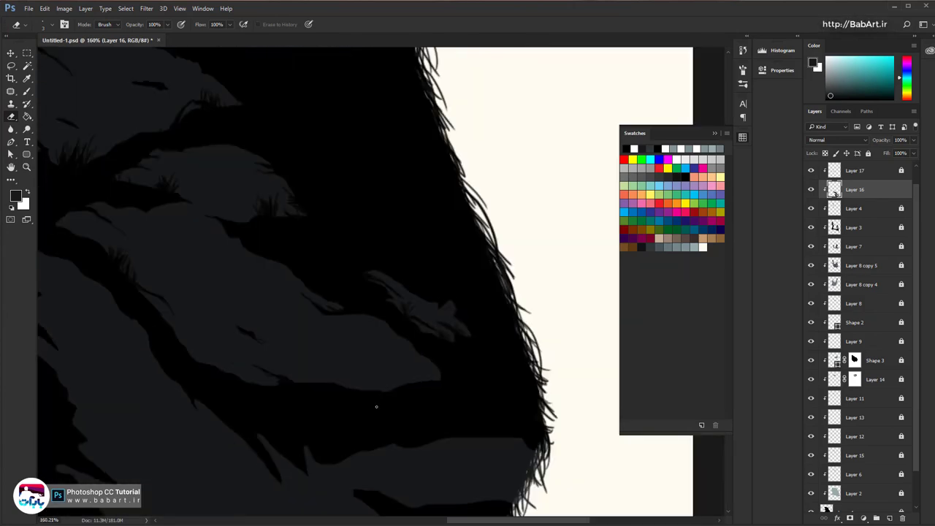
left_click_drag(305, 343, 324, 354)
left_click_drag(252, 295, 332, 349)
left_click_drag(257, 293, 273, 302)
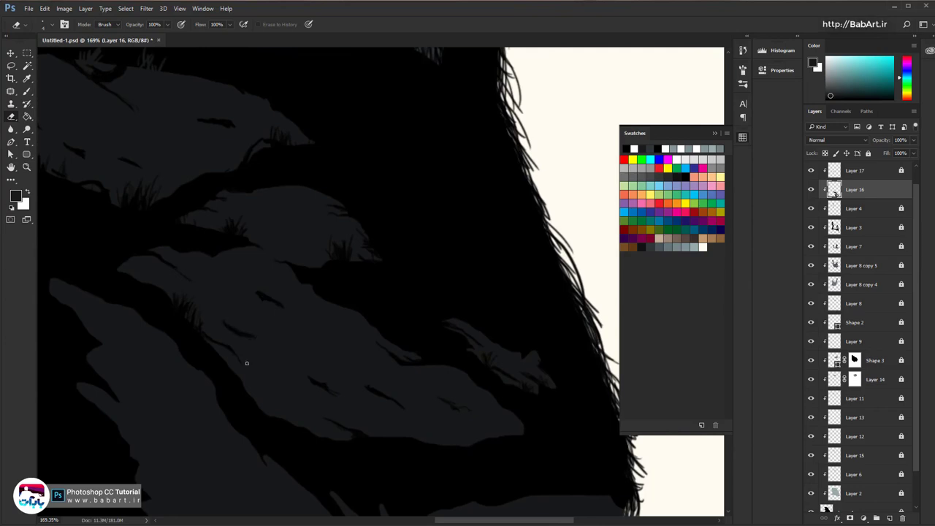
scroll(246, 363, "left", 1)
scroll(292, 374, "down", 1)
left_click_drag(339, 384, 343, 406)
Erase cracks into the middle and jagged notches into the left edge of the lower-left ground patch
mouse_move(168, 259)
left_mouse_down()
mouse_move(305, 307)
mouse_move(246, 221)
left_mouse_up()
left_click_drag(225, 332, 240, 346)
left_click_drag(244, 308, 283, 376)
mouse_move(293, 357)
left_mouse_down()
mouse_move(315, 371)
mouse_move(198, 243)
left_mouse_up()
mouse_move(282, 362)
left_mouse_down()
mouse_move(320, 384)
mouse_move(236, 311)
left_mouse_up()
Erase two grass tufts along the crack in the bottom-left corner of the lower-left ground patch, plus a crack beside its outer edge
left_click_drag(162, 376, 214, 415)
left_click_drag(158, 355, 163, 375)
left_click_drag(169, 354, 165, 375)
left_click_drag(162, 380, 308, 350)
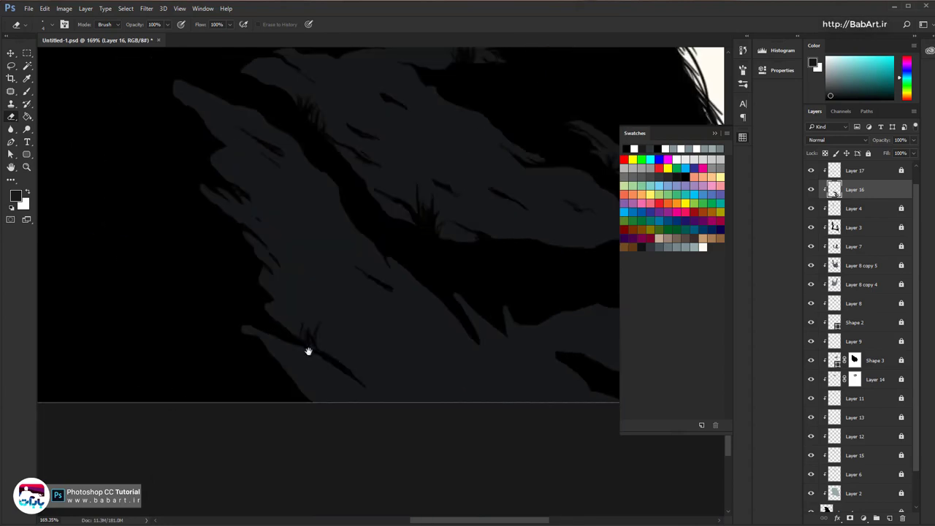
scroll(307, 346, "up", 1)
key("bracketleft")
left_click_drag(310, 316, 319, 356)
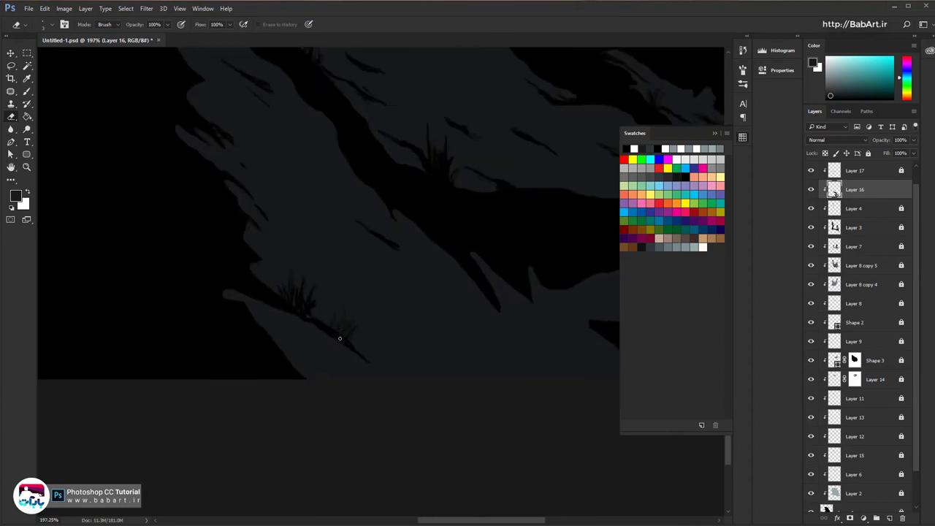
left_click_drag(362, 345, 365, 327)
left_click_drag(355, 342, 350, 306)
left_click_drag(246, 304, 313, 367)
Erase a grass tuft into the lower edge of the bottom-right ground patch and short cracks near its upper edge
mouse_move(604, 424)
left_mouse_down()
mouse_move(248, 298)
mouse_move(248, 377)
left_mouse_up()
left_click_drag(407, 283, 404, 247)
mouse_move(413, 283)
left_mouse_down()
mouse_move(417, 268)
mouse_move(394, 264)
left_mouse_up()
left_click_drag(390, 283, 387, 267)
mouse_move(419, 283)
left_mouse_down()
mouse_move(427, 273)
mouse_move(389, 303)
left_mouse_up()
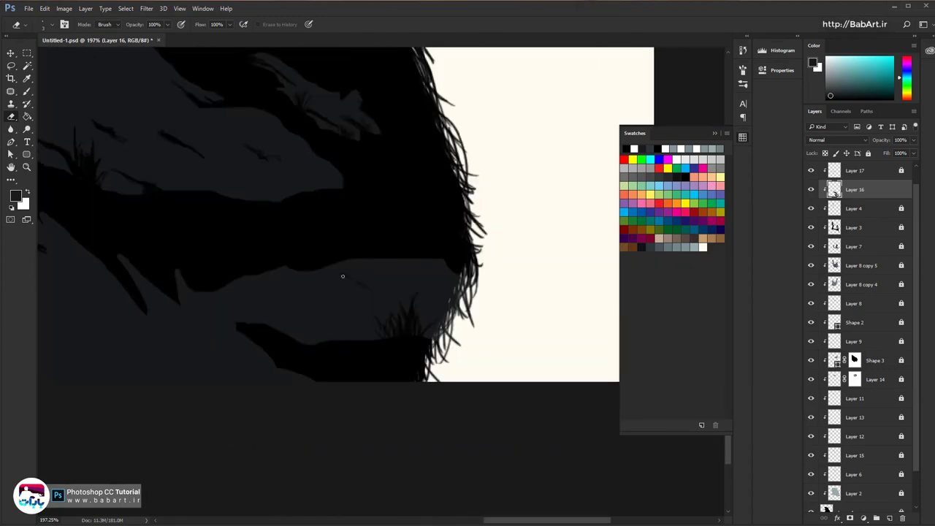
left_click_drag(349, 275, 380, 291)
mouse_move(398, 254)
left_mouse_down()
mouse_move(384, 263)
mouse_move(413, 268)
left_mouse_up()
Extend the spiky gaps between the two bottom ground patches with long cracks and erase more cracks across the lower-left patch
left_click_drag(224, 333, 210, 328)
left_click_drag(166, 301, 203, 331)
left_click_drag(135, 314, 186, 363)
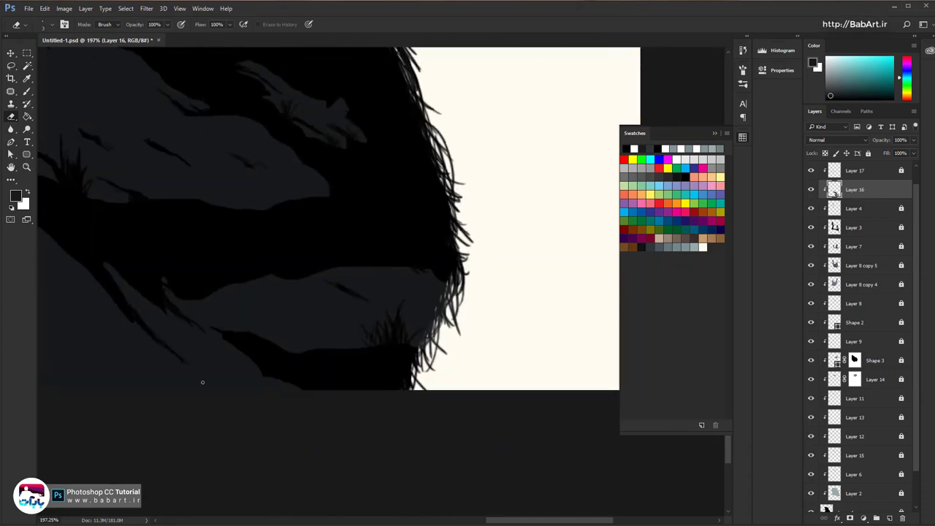
left_click_drag(87, 307, 290, 300)
left_click_drag(285, 306, 335, 355)
mouse_move(222, 284)
left_mouse_down()
mouse_move(256, 316)
mouse_move(362, 354)
left_mouse_up()
left_click_drag(241, 245, 285, 295)
left_click_drag(237, 209, 315, 332)
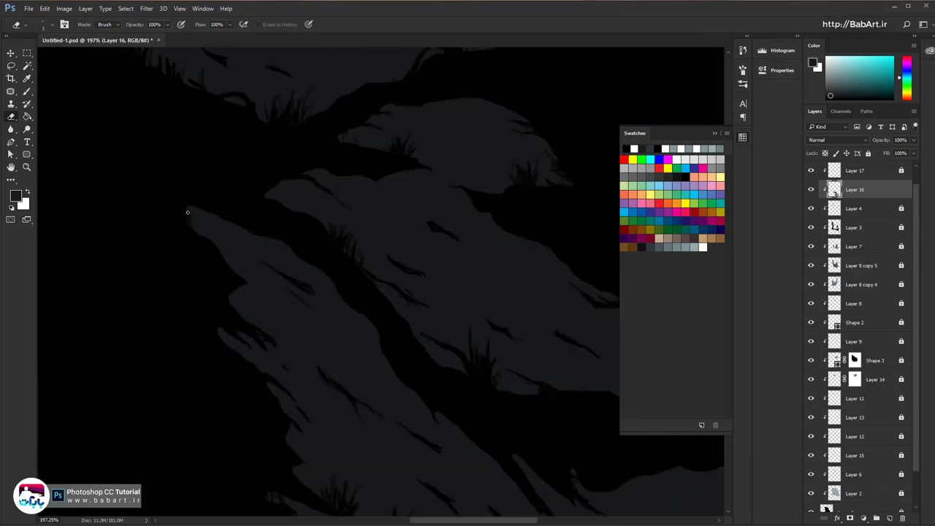
Erase notches and grass blades into the upper tip and upper-left edge of the lower-left ground patch
left_click_drag(188, 212, 209, 238)
left_click_drag(232, 299, 249, 320)
left_click_drag(241, 274, 269, 300)
left_click_drag(374, 318, 319, 336)
scroll(319, 337, "down", 5)
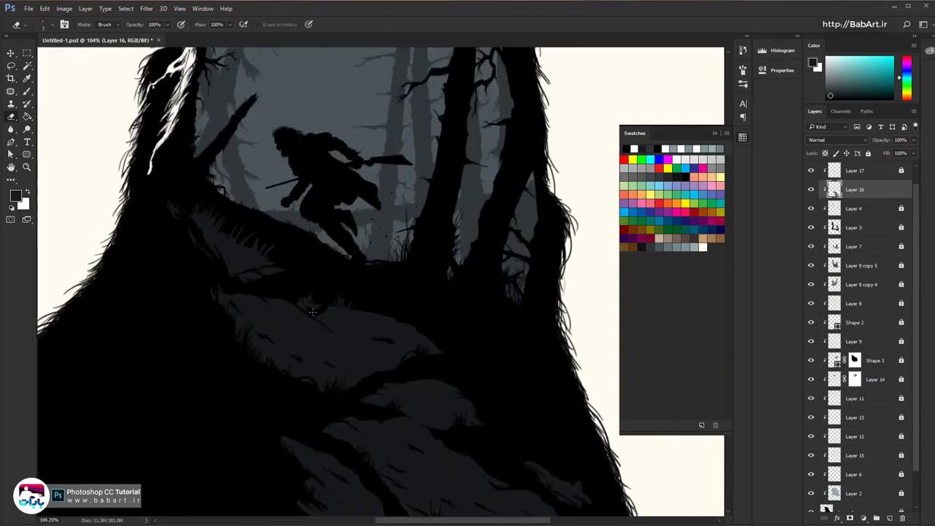
scroll(305, 368, "up", 4)
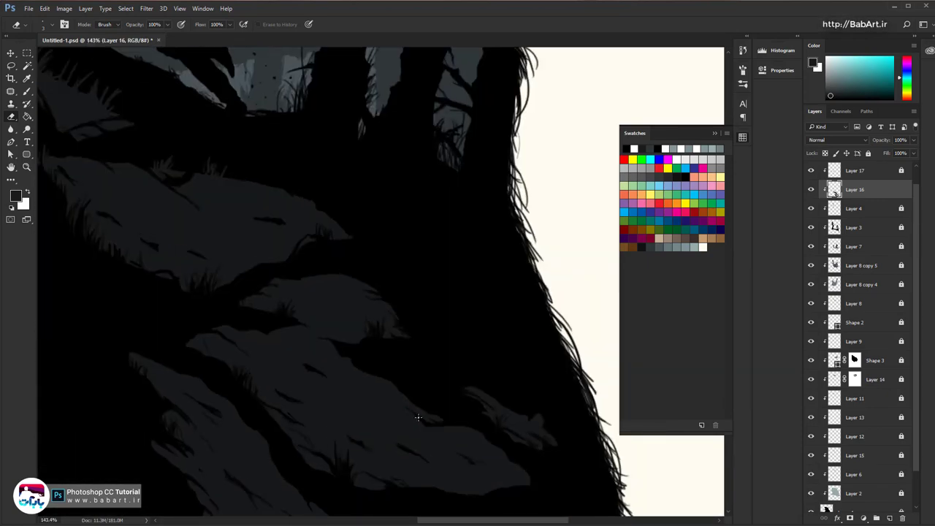
Erase small notches and thin cracks around the lower-left ground patch's left edge and bottom corner
left_click_drag(379, 398, 256, 241)
left_click_drag(342, 394, 387, 400)
mouse_move(309, 410)
left_mouse_down()
mouse_move(404, 364)
mouse_move(352, 281)
left_mouse_up()
left_click_drag(356, 358, 372, 370)
left_click_drag(478, 258, 489, 267)
left_click_drag(380, 248, 680, 221)
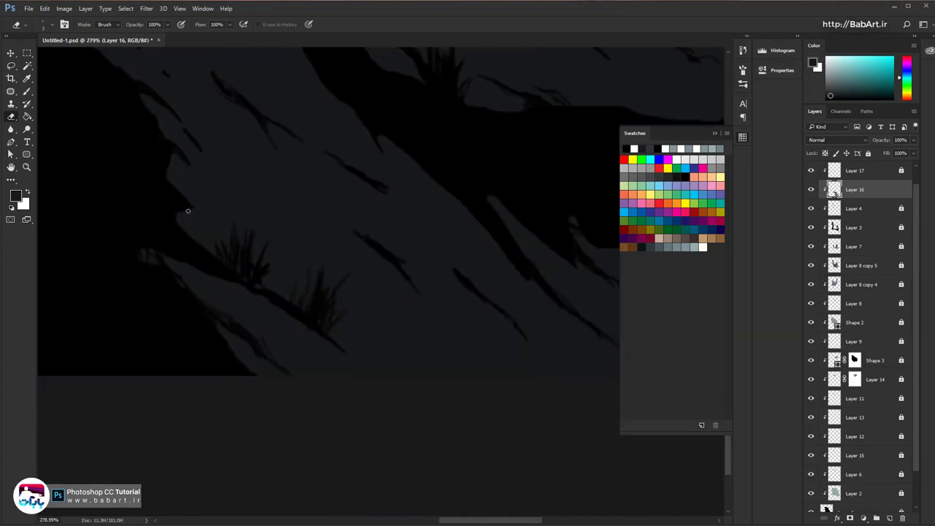
left_click_drag(188, 211, 204, 223)
left_click_drag(266, 254, 241, 274)
scroll(241, 274, "up", 3)
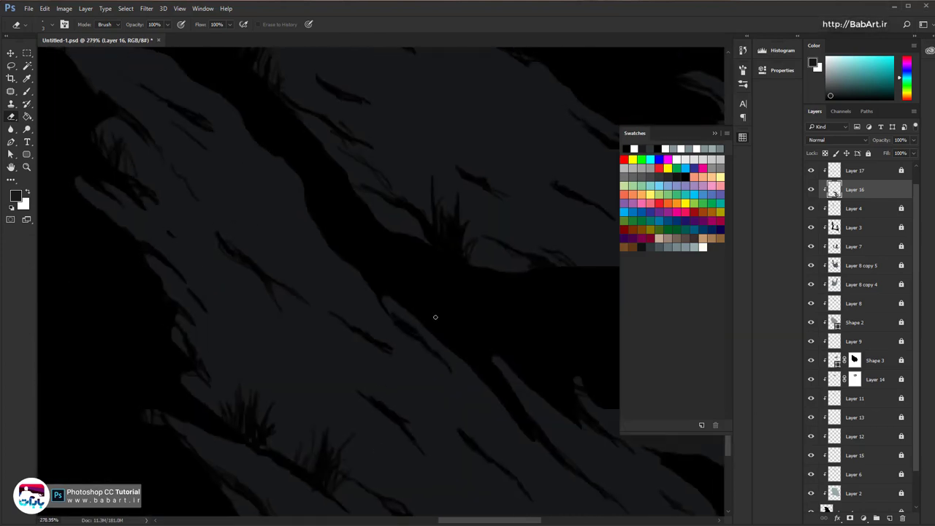
Erase thin cracks into the upper-right edge of the lower-left ground patch and the upper edge of the long central patch
left_click_drag(305, 354, 473, 500)
mouse_move(425, 317)
left_mouse_down()
mouse_move(459, 333)
mouse_move(476, 366)
mouse_move(407, 291)
left_mouse_up()
left_click_drag(402, 326, 460, 377)
left_click_drag(306, 276, 389, 437)
left_click_drag(355, 314, 382, 322)
mouse_move(448, 326)
left_mouse_down()
mouse_move(177, 265)
mouse_move(90, 304)
left_mouse_up()
left_click_drag(334, 202, 319, 177)
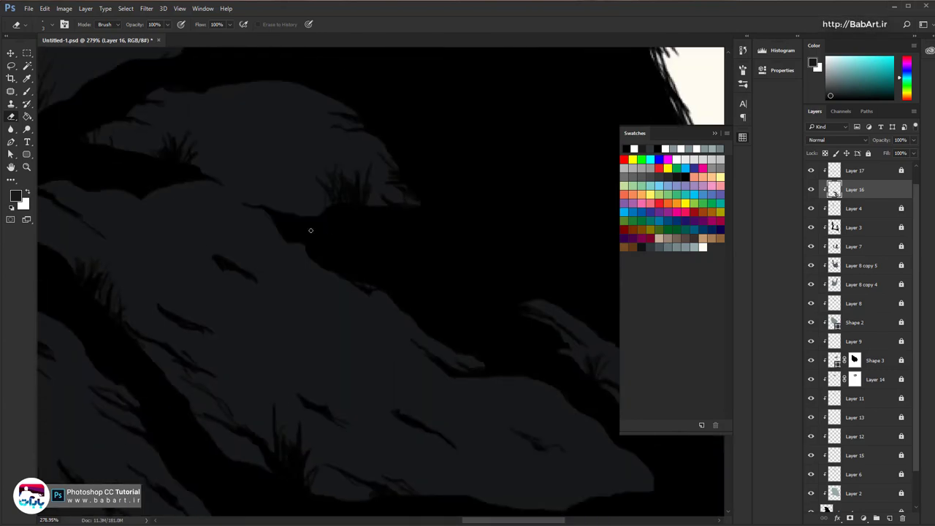
mouse_move(287, 211)
left_mouse_down()
mouse_move(279, 192)
mouse_move(392, 241)
mouse_move(307, 304)
left_mouse_up()
scroll(276, 183, "down", 10)
Sample the ground patch's dark grey #181a1a as the foreground colour and activate the Brush tool
left_click(16, 196)
left_click(217, 191)
key("Return")
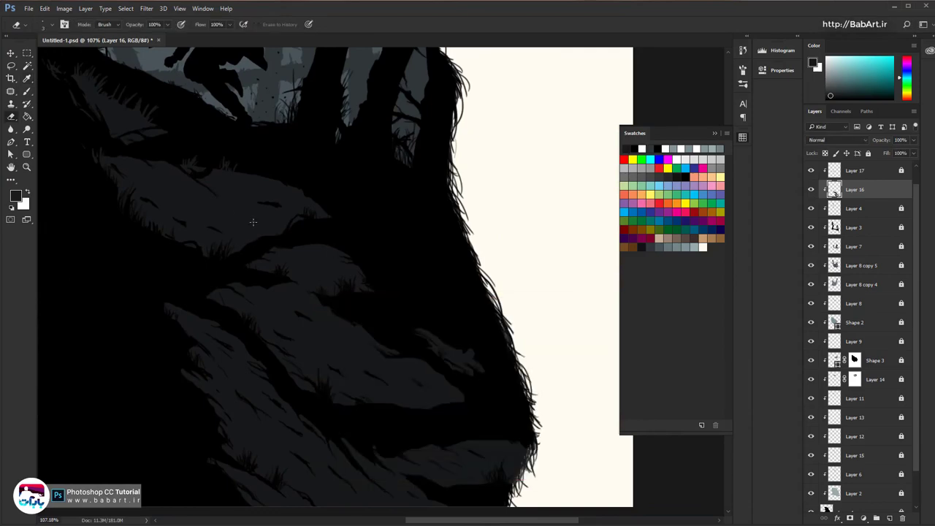
key("b")
scroll(231, 200, "up", 5)
left_click_drag(230, 170, 251, 314)
left_click(16, 195)
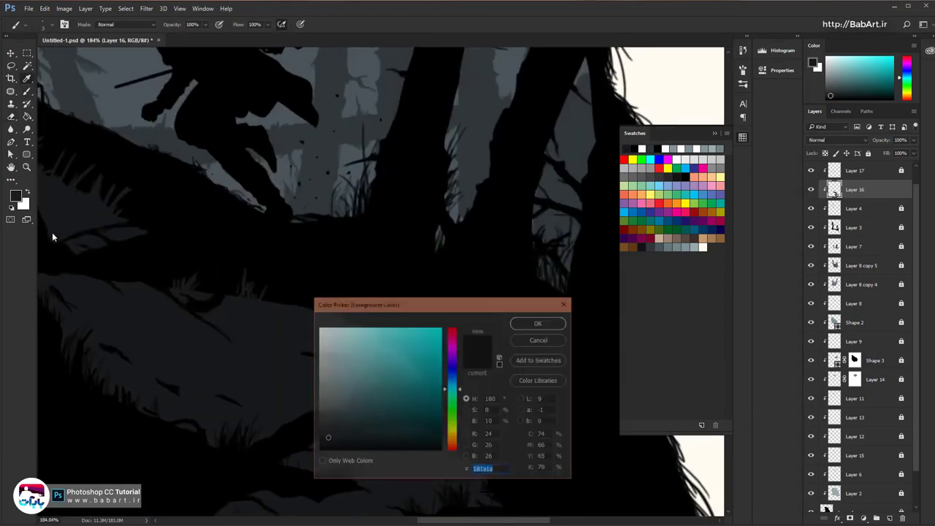
left_click(532, 340)
Paint dark grey grass blades rising from the upper edges of the upper and rounded ground patches
mouse_move(268, 359)
left_mouse_down()
mouse_move(273, 344)
mouse_move(266, 351)
left_mouse_up()
left_click_drag(261, 291, 264, 270)
mouse_move(255, 290)
left_mouse_down()
mouse_move(250, 248)
mouse_move(277, 270)
left_mouse_up()
scroll(317, 427, "up", 2)
mouse_move(317, 426)
left_mouse_down()
mouse_move(324, 300)
mouse_move(222, 229)
left_mouse_up()
left_click_drag(343, 210, 351, 187)
Paint small dark grey grass tufts along the upper edges of the long central and bottom-right ground patches with an adjusted brush size
mouse_move(473, 473)
left_mouse_down()
mouse_move(292, 246)
mouse_move(306, 319)
left_mouse_up()
key("bracketleft")
left_click_drag(281, 247, 270, 225)
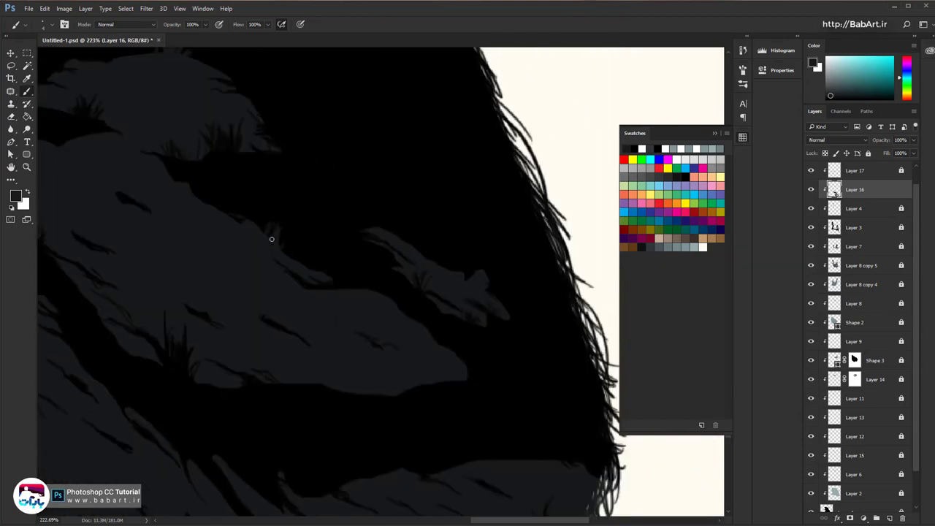
left_click_drag(467, 446, 313, 263)
left_click_drag(412, 290, 417, 271)
scroll(228, 321, "down", 4)
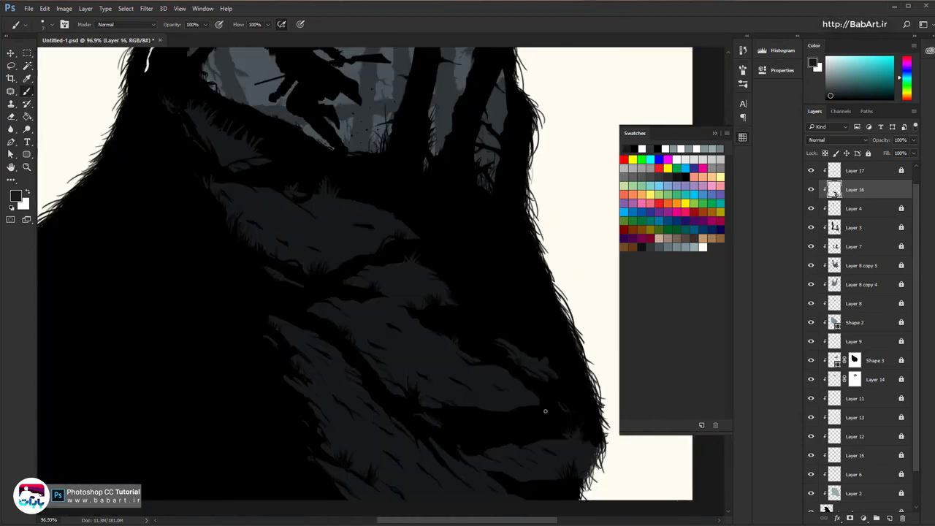
Save the document, review the whole bear illustration and collapse the Swatches panel
left_click_drag(529, 477, 459, 373)
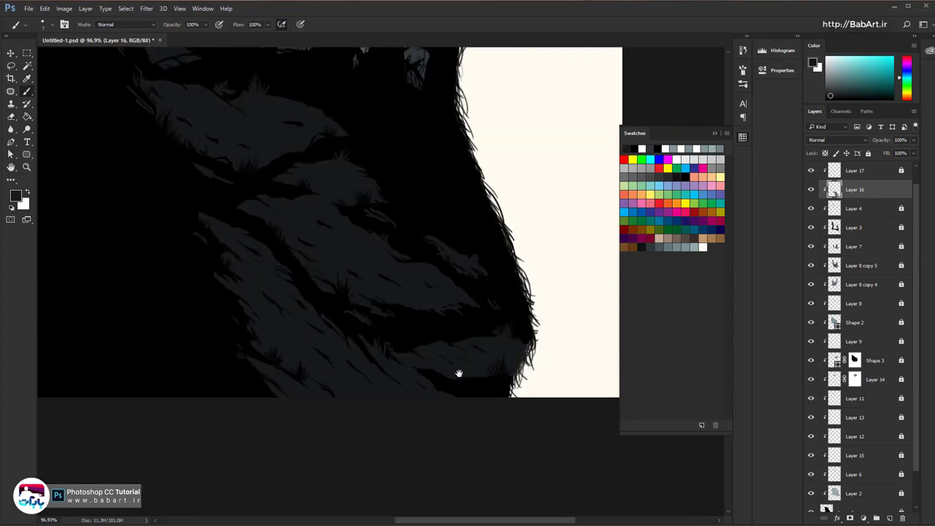
key("ctrl+s")
left_click_drag(352, 170, 386, 273)
left_click_drag(467, 318, 386, 275)
left_click_drag(376, 241, 451, 380)
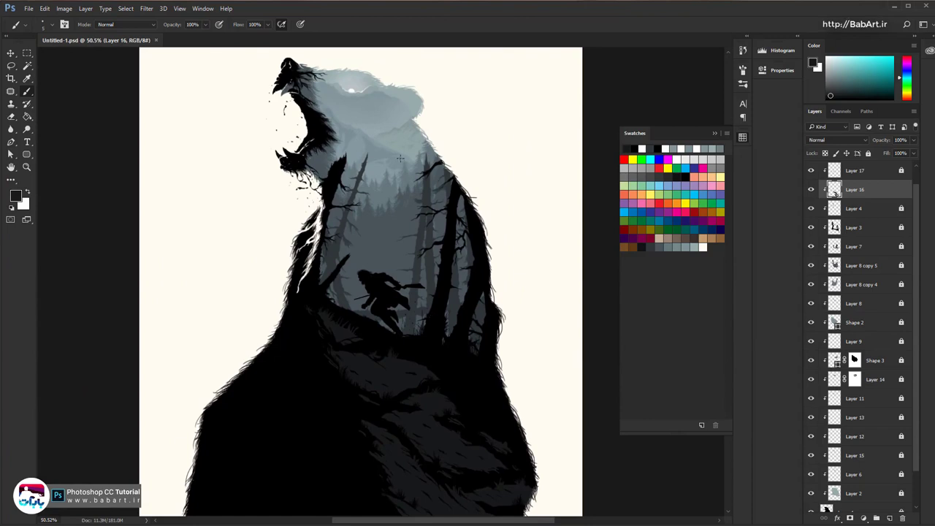
left_click_drag(384, 195, 355, 194)
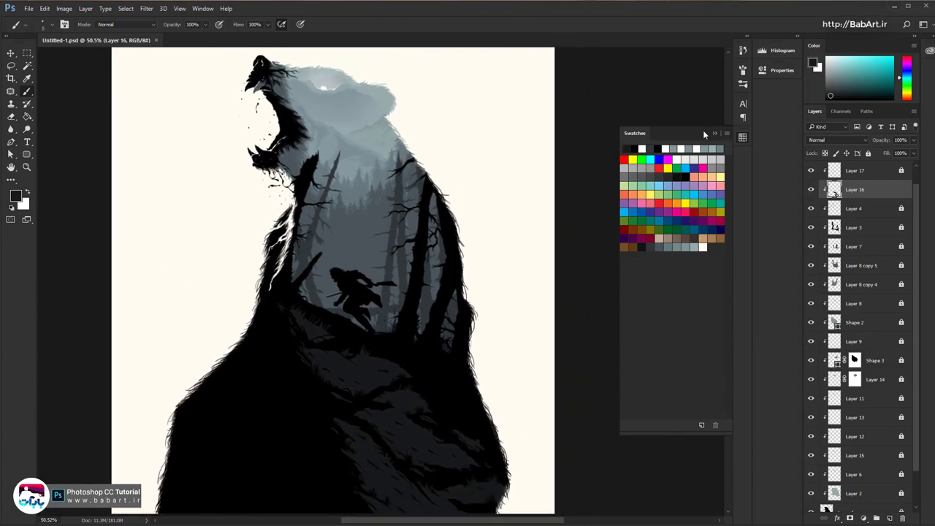
left_click(716, 133)
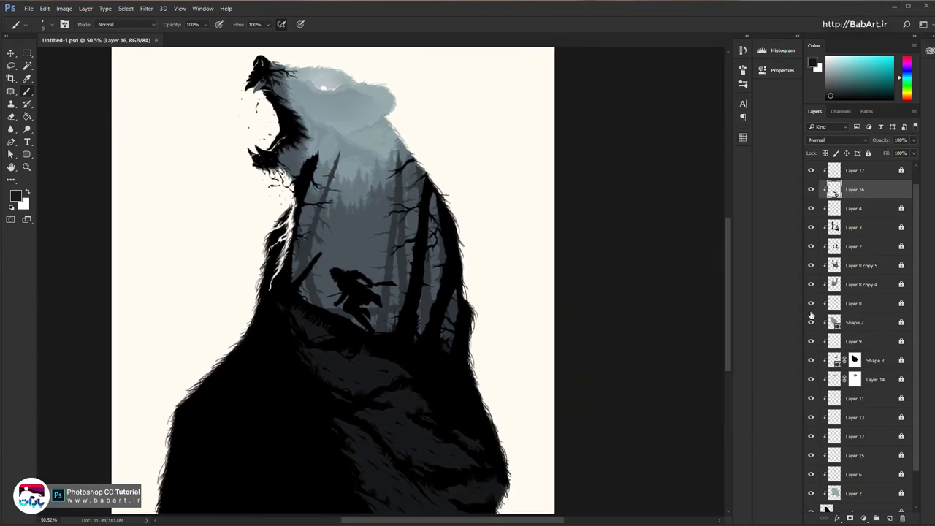
Unlock Layer 17, Layer 4 and all layers from Layer 3 down to Layer 1 copy, and save the document
left_click(901, 170)
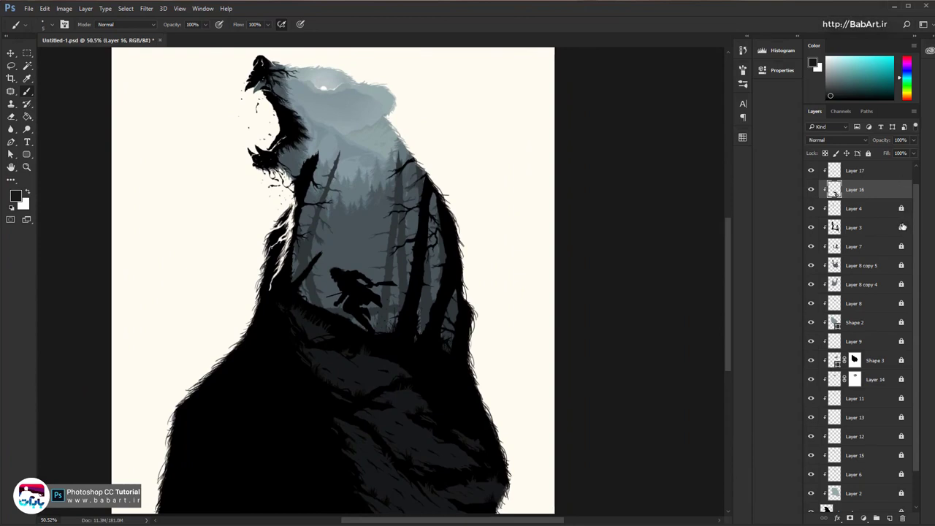
left_click(873, 227)
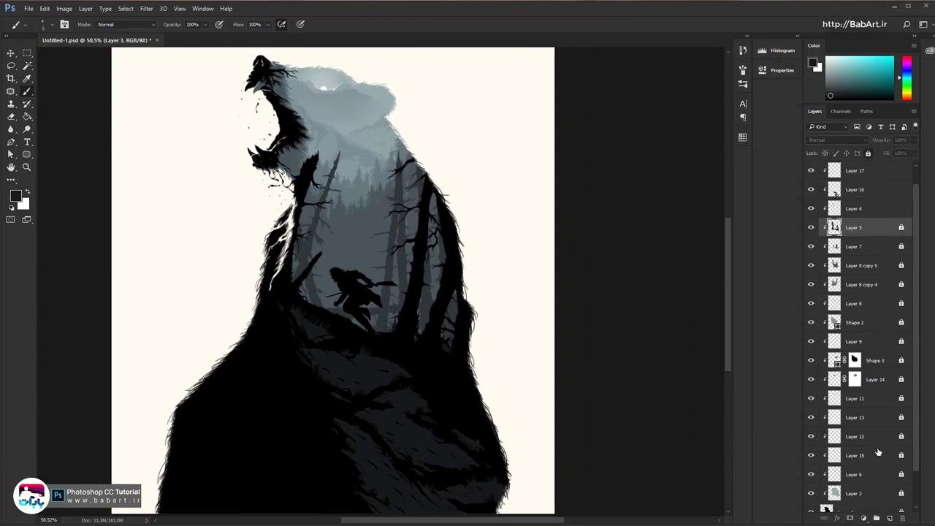
left_click(881, 493, "shift")
scroll(870, 465, "down", 2)
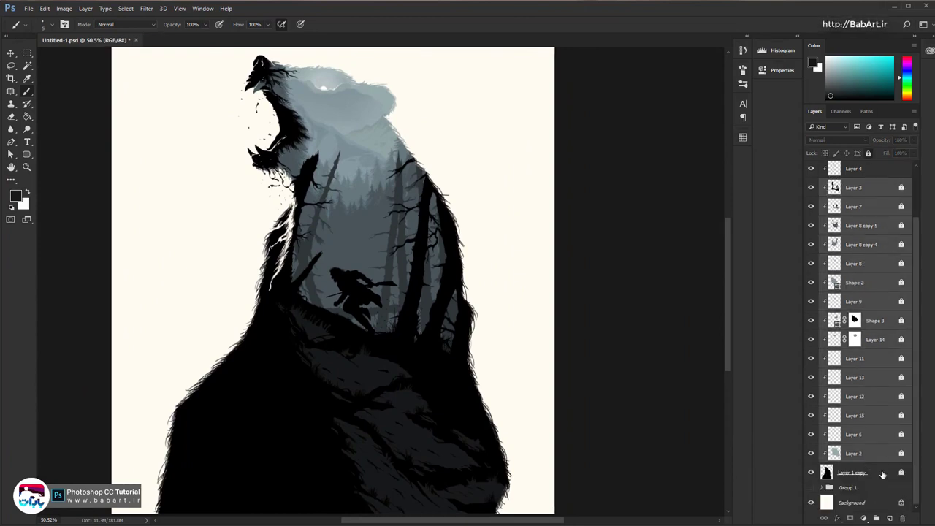
left_click(883, 473, "shift")
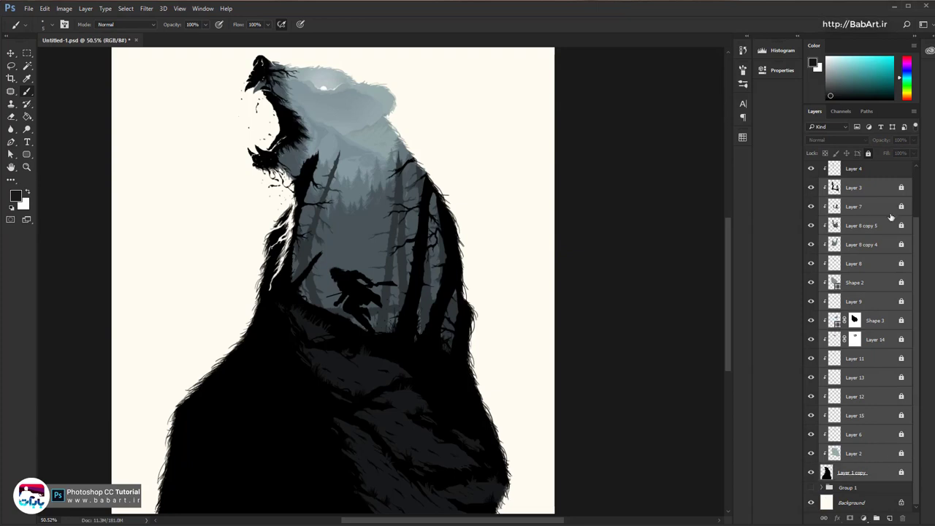
left_click(868, 153)
scroll(398, 264, "up", 3)
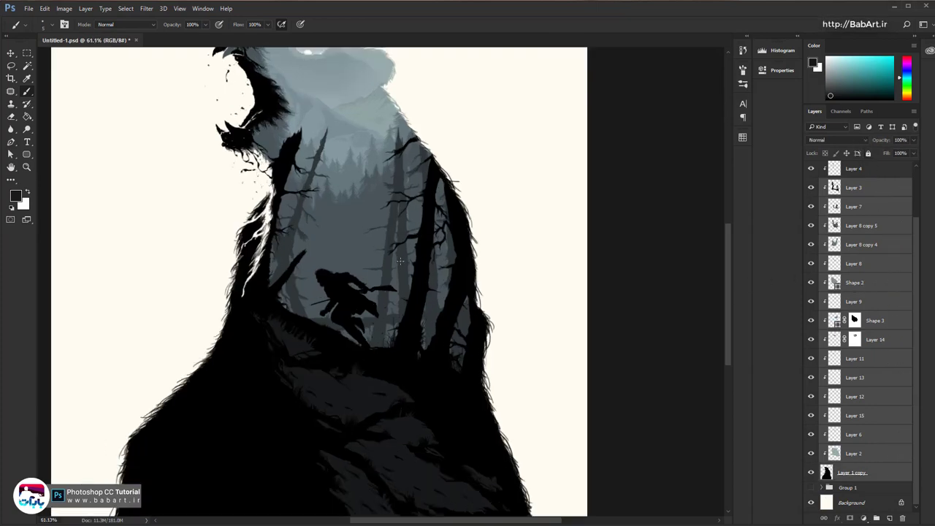
key("ctrl+s")
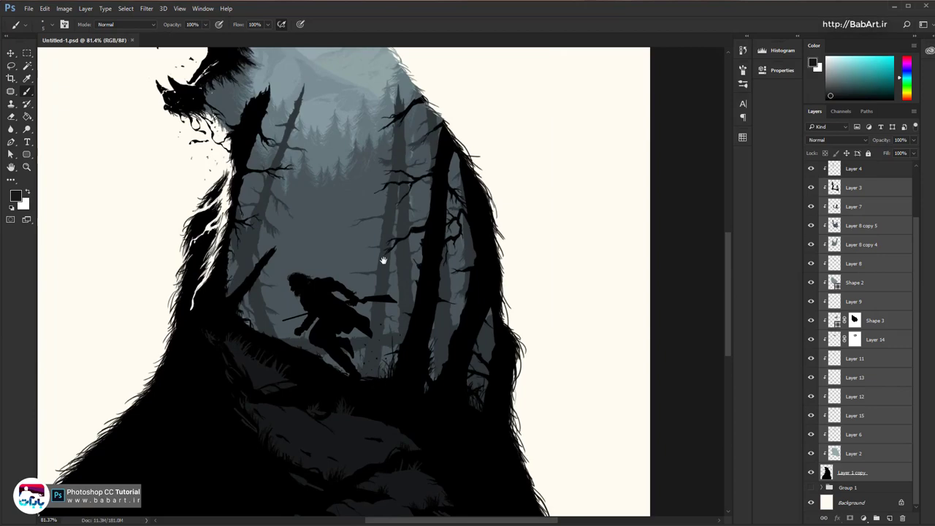
Activate the Move tool and select only Layer 15
left_click_drag(341, 480, 361, 296)
left_click_drag(360, 181, 358, 307)
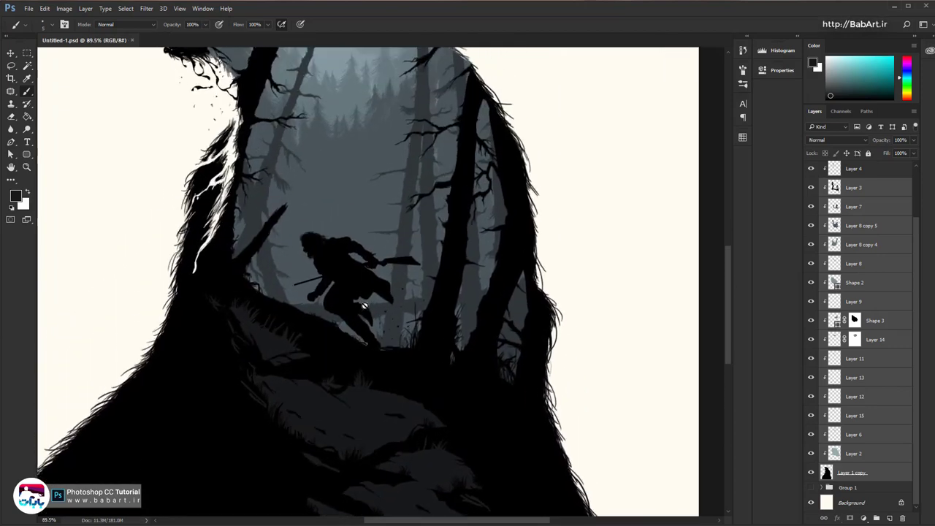
scroll(376, 300, "up", 2)
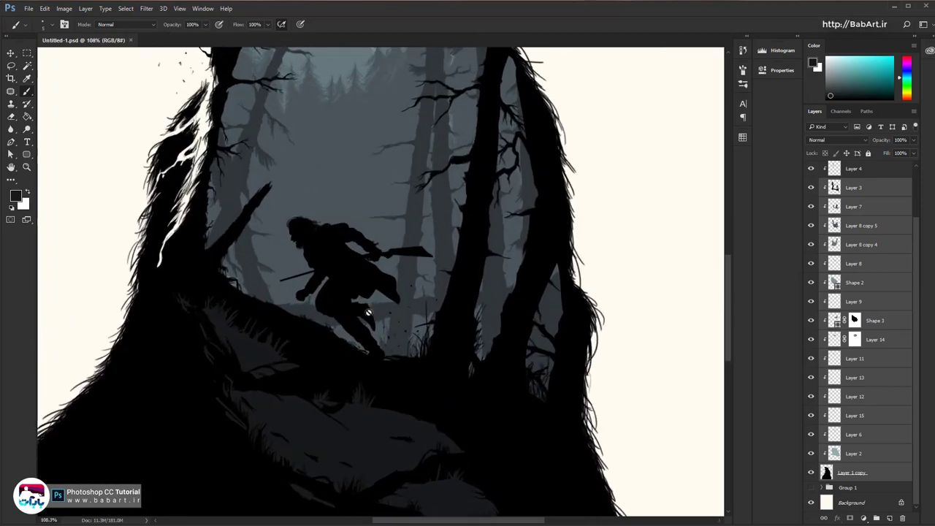
left_click(11, 54)
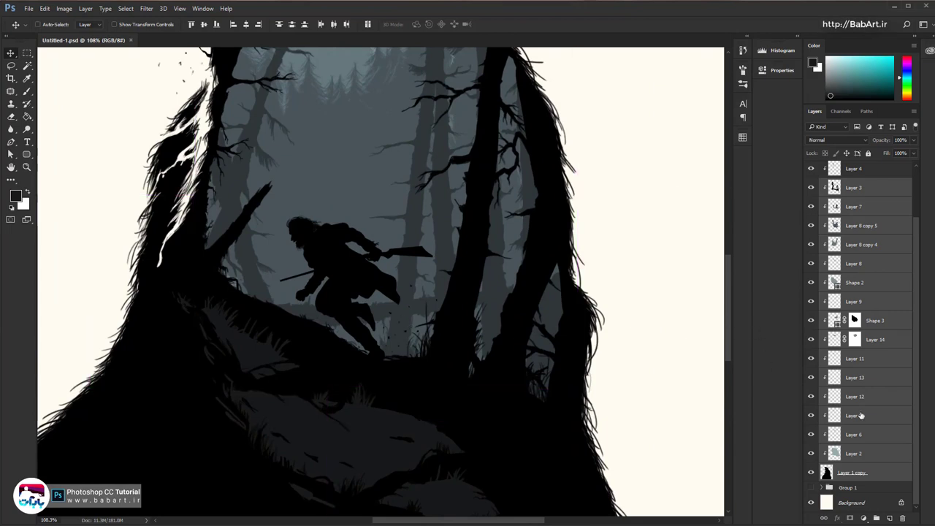
left_click(861, 415)
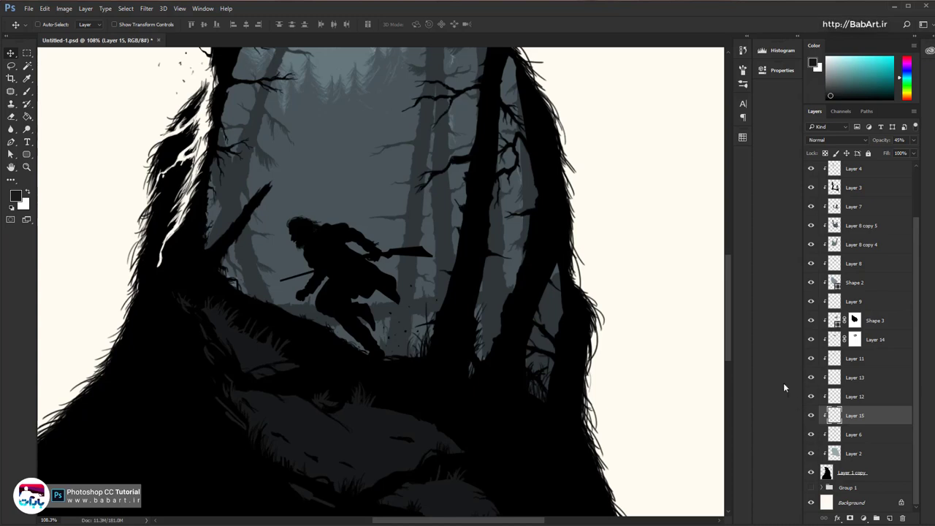
scroll(858, 264, "up", 3)
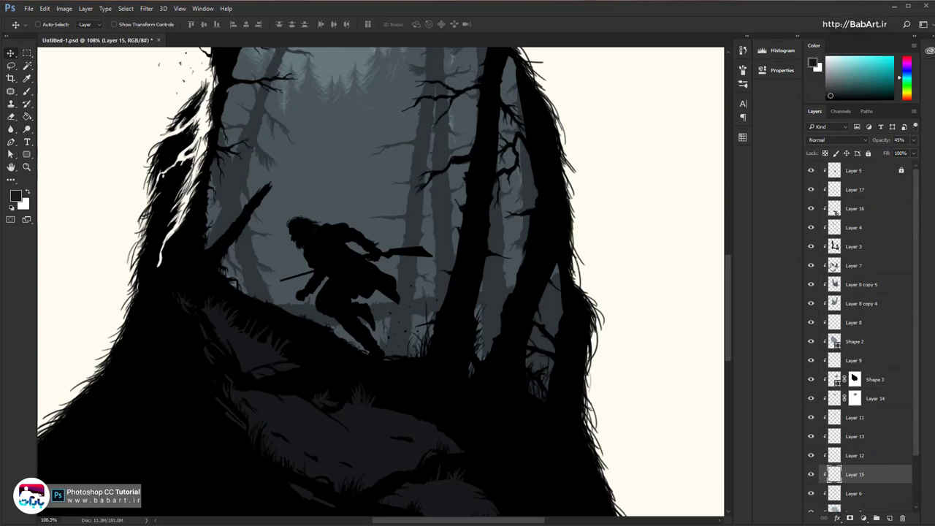
Toggle the visibility of Layer 7 and Layer 3 to examine what each contributes to the forest scene
left_click(811, 266)
left_click(810, 266)
left_click(810, 266)
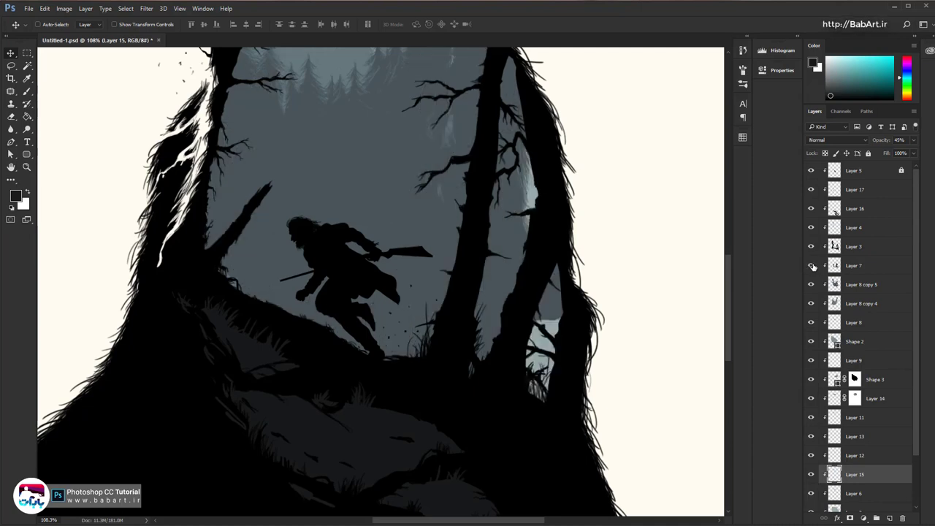
left_click(811, 266)
left_click(810, 247)
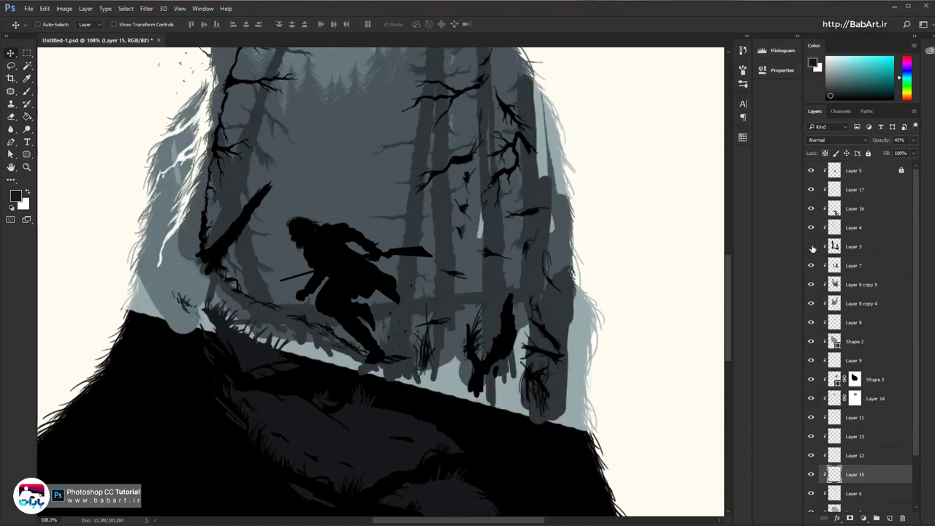
left_click(811, 247)
left_click(810, 266)
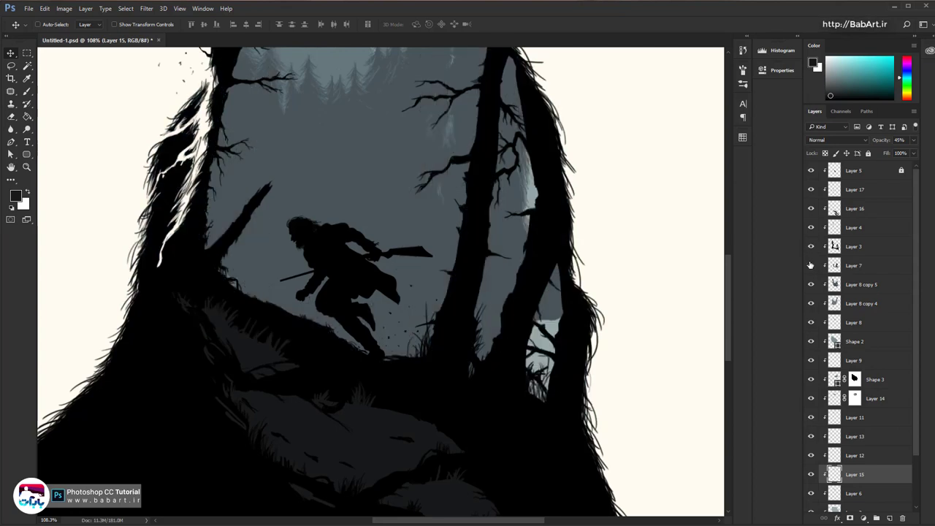
left_click(811, 266)
Create a new layer directly above Layer 7 and sample the light blue-grey below the moon as the brush colour
left_click(841, 267)
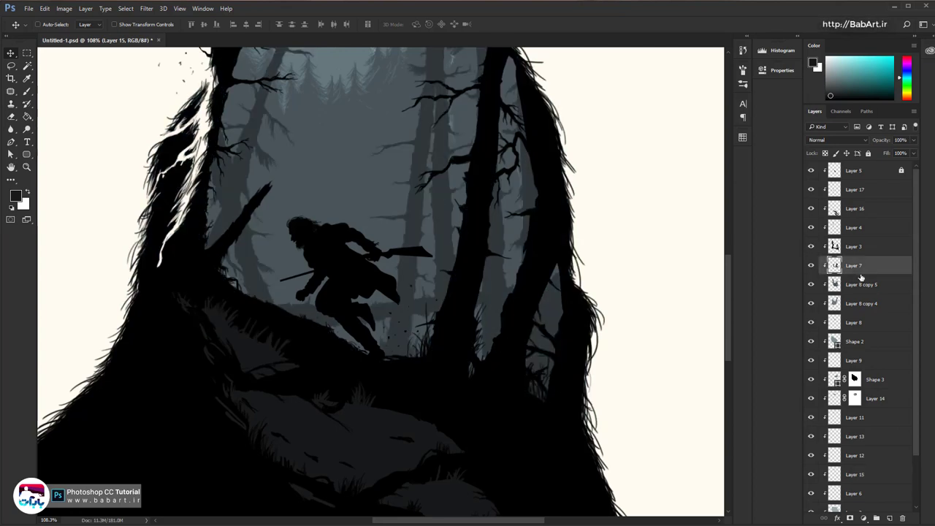
left_click(889, 518)
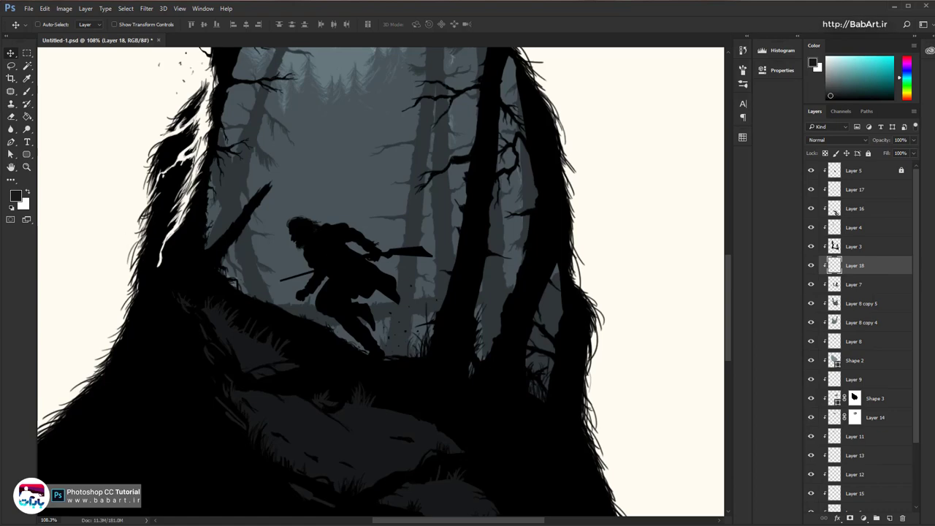
left_click(27, 92)
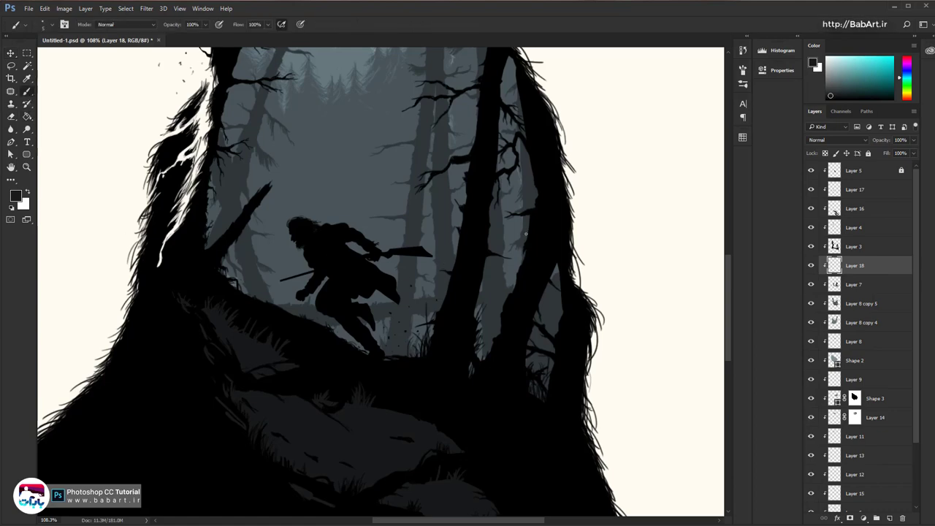
scroll(428, 208, "down", 5)
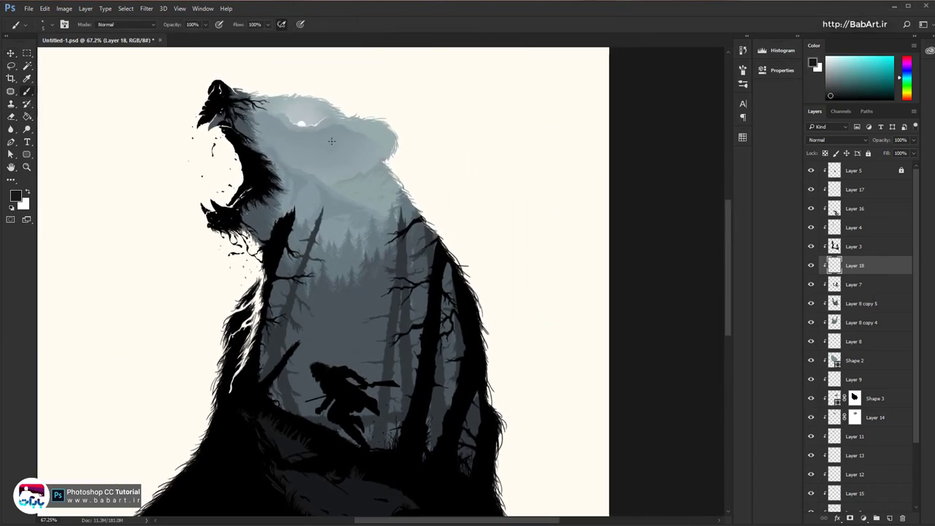
left_click(336, 155, "alt")
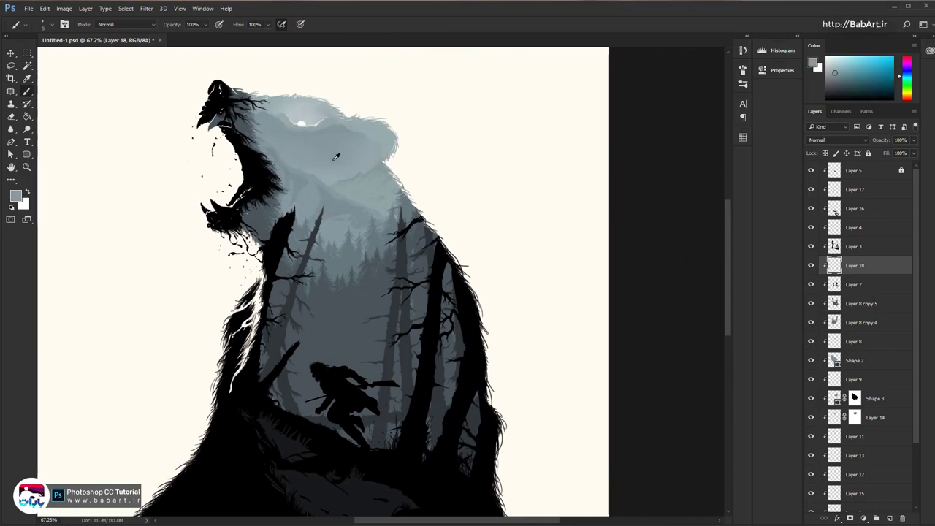
scroll(335, 156, "up", 3)
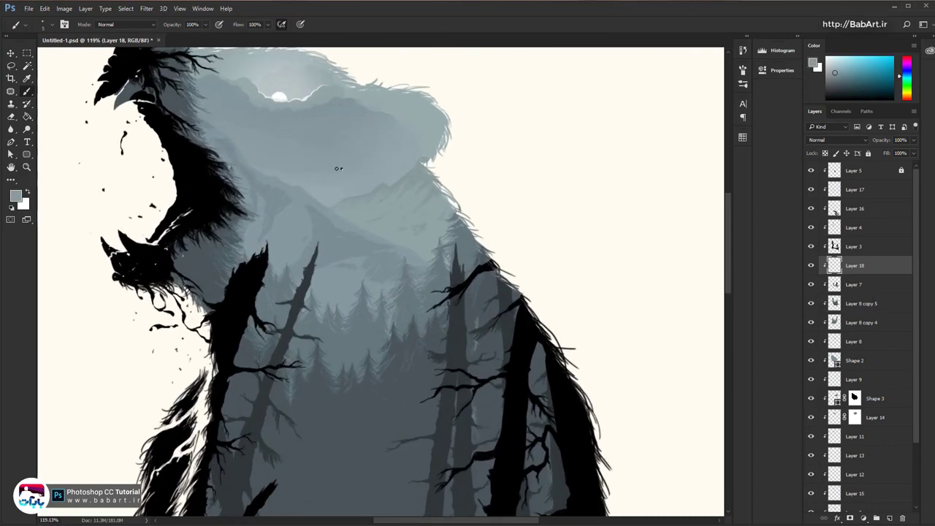
Set the brush to a soft round tip with 0% hardness and a size of 99 px
right_click(337, 167)
left_click_drag(449, 213, 368, 213)
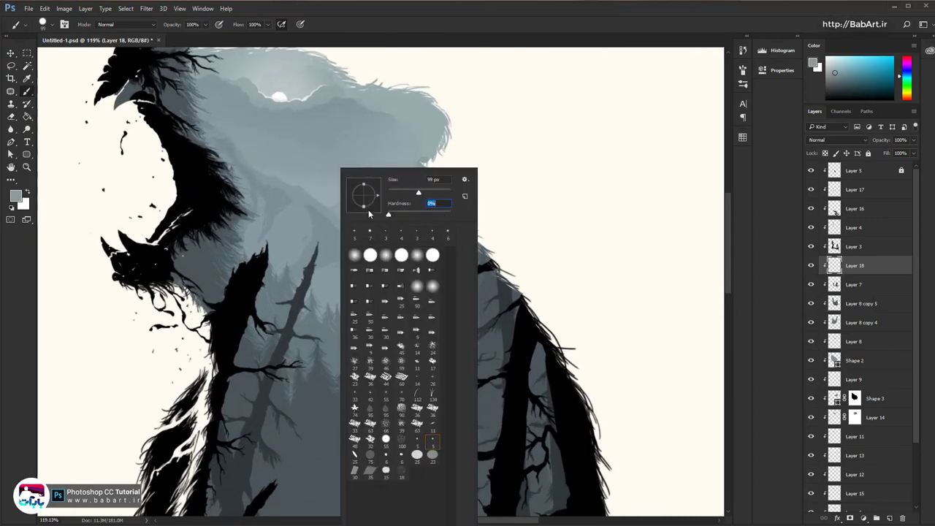
left_click(491, 32)
scroll(409, 274, "down", 7)
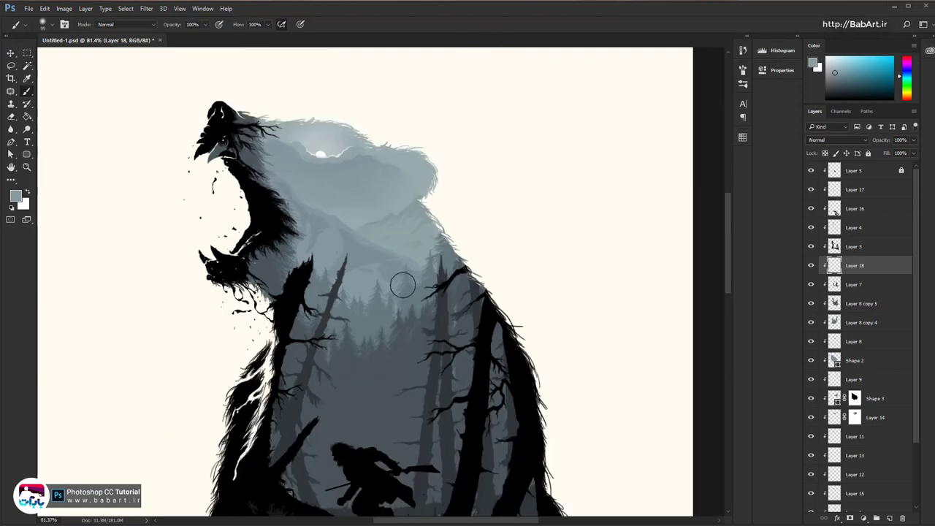
Enlarge the soft brush to 800 px and paint blue-grey mist around the running hunter and between the lower tree trunks
left_click_drag(364, 319, 328, 252)
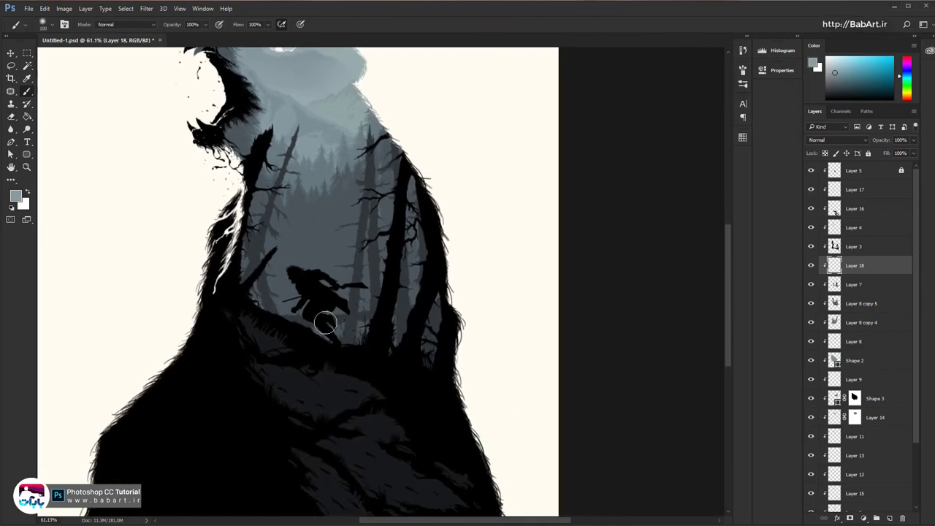
key("]")
key("]")
key("]")
key("]")
key("]")
key("]")
key("]")
key("]")
key("]")
key("]")
key("]")
key("bracketright")
left_click(330, 318)
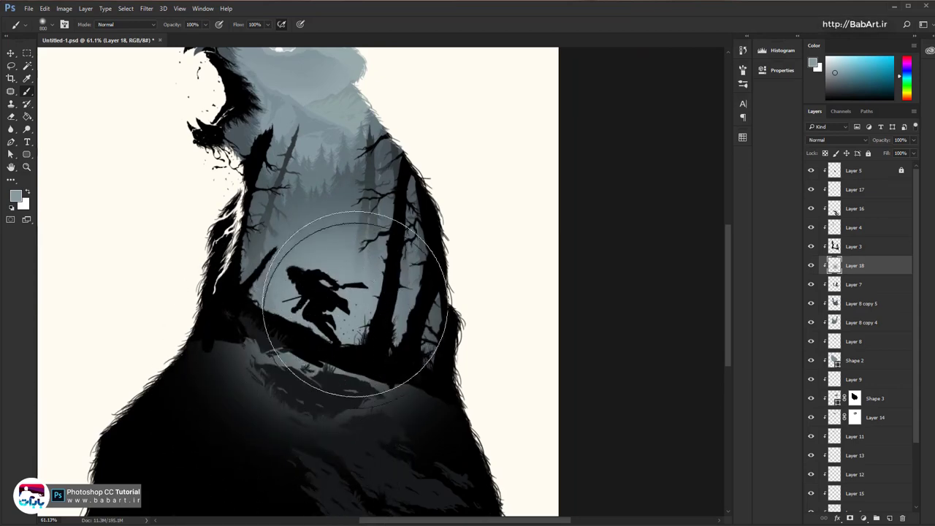
Lower the opacity of the mist layer to 66%
left_click(11, 53)
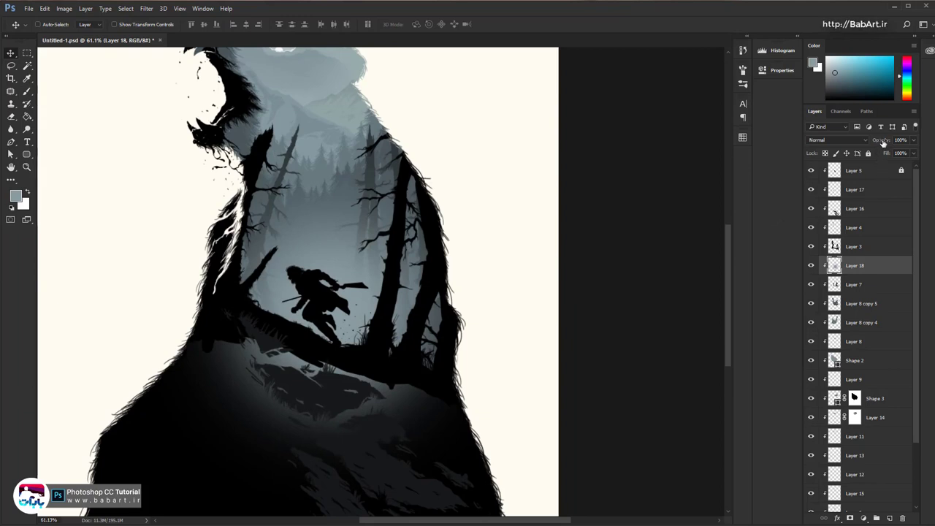
left_click_drag(883, 143, 867, 145)
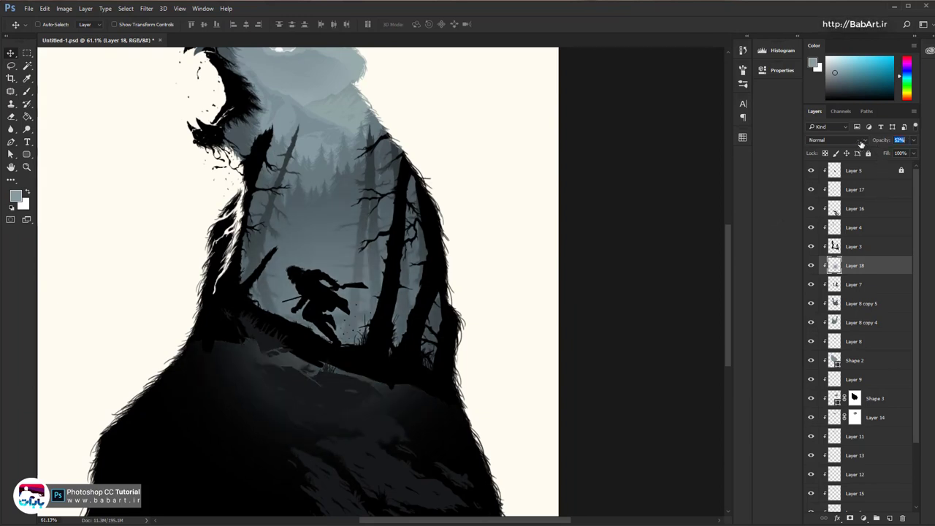
left_click_drag(874, 142, 866, 142)
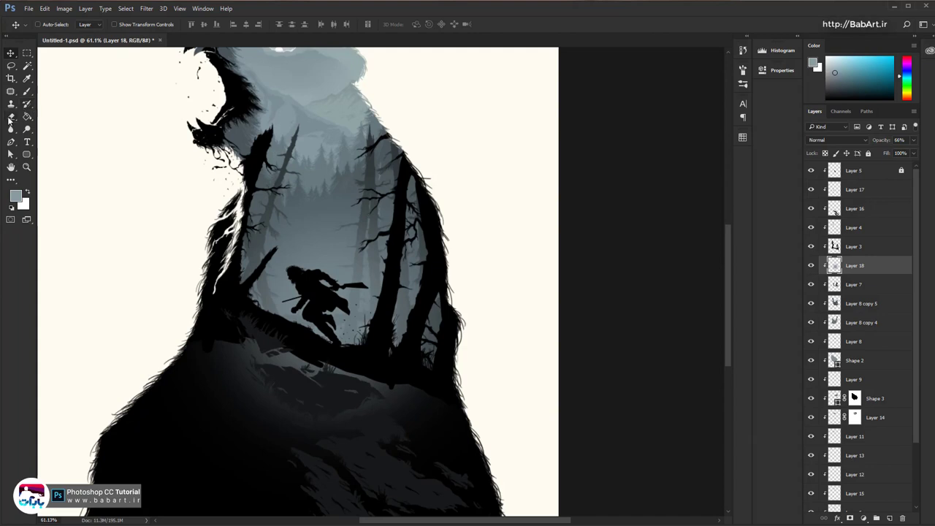
Erase the mist along the top of the dark ground with a 77 px hard round Eraser
left_click(10, 116)
right_click(280, 379)
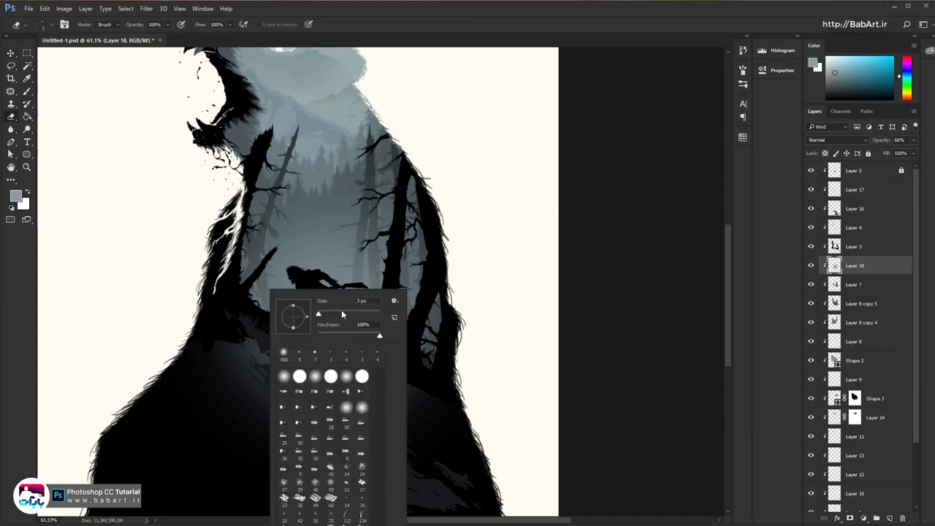
left_click(341, 311)
left_click_drag(211, 350, 297, 370)
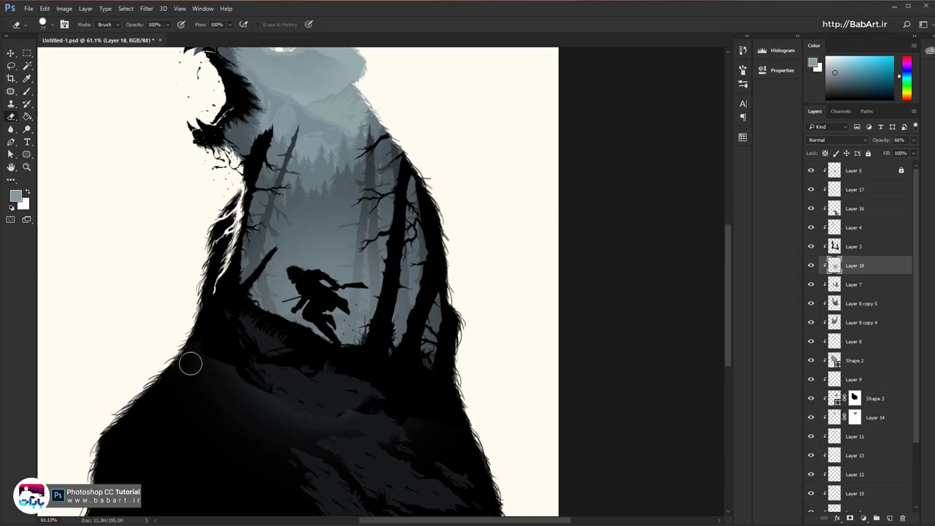
Enlarge the Eraser to 275 px and remove the remaining mist from the lower dark ground
mouse_move(190, 363)
left_mouse_down()
mouse_move(334, 424)
mouse_move(436, 425)
mouse_move(480, 446)
mouse_move(330, 383)
mouse_move(266, 224)
left_mouse_up()
right_click(267, 224)
left_click(367, 248)
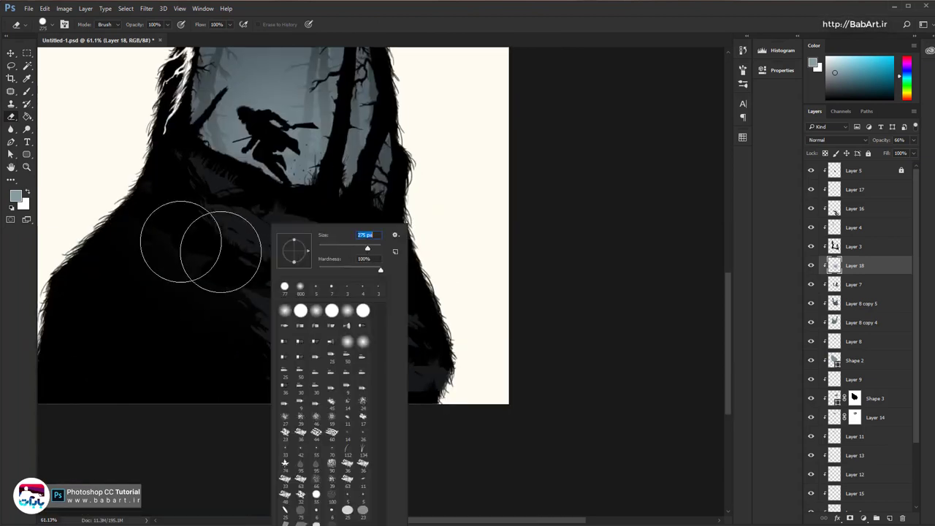
key("Return")
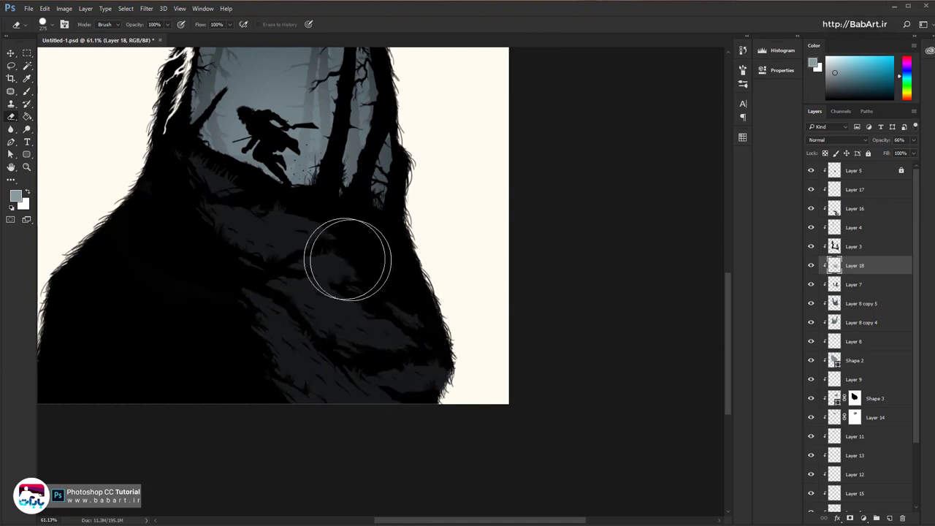
Review the whole bear illustration with the Move tool active and save the document
scroll(347, 259, "down", 3)
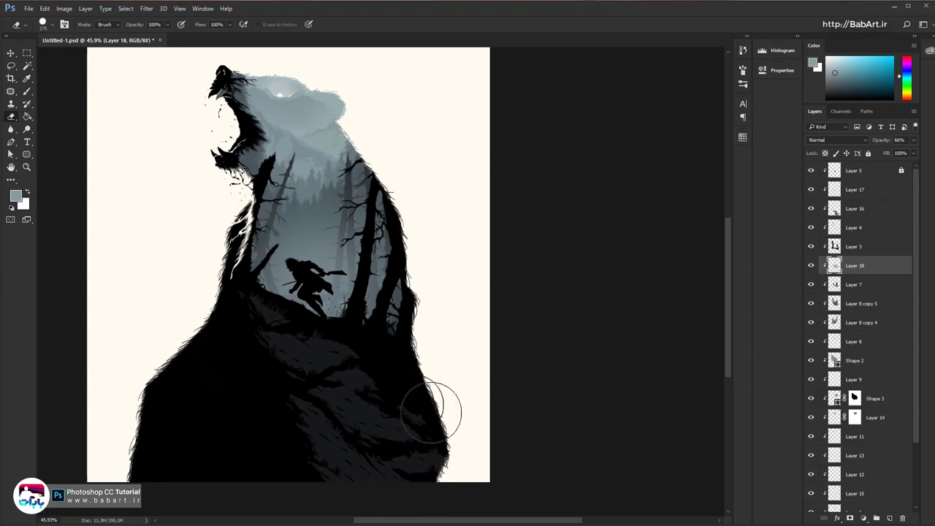
scroll(284, 329, "down", 2)
key("v")
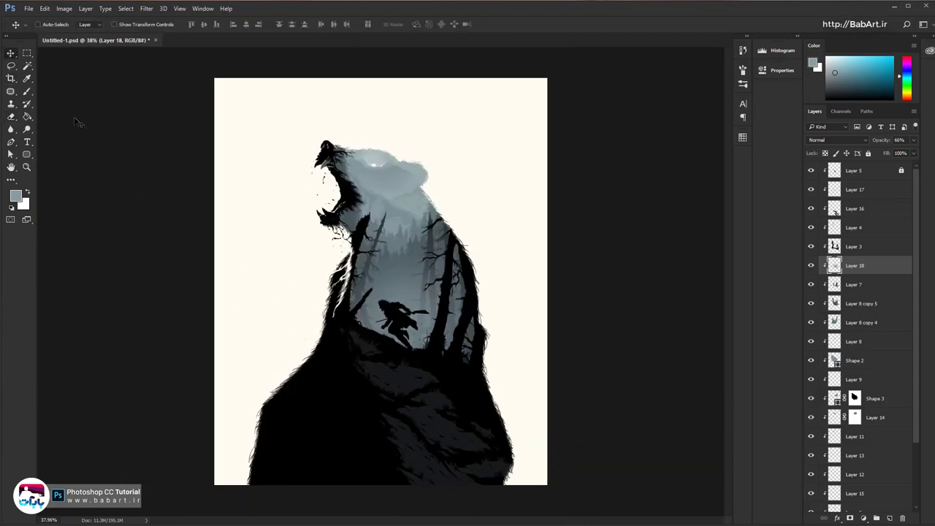
scroll(381, 290, "down", 1)
scroll(441, 296, "up", 5)
left_click_drag(420, 286, 376, 238)
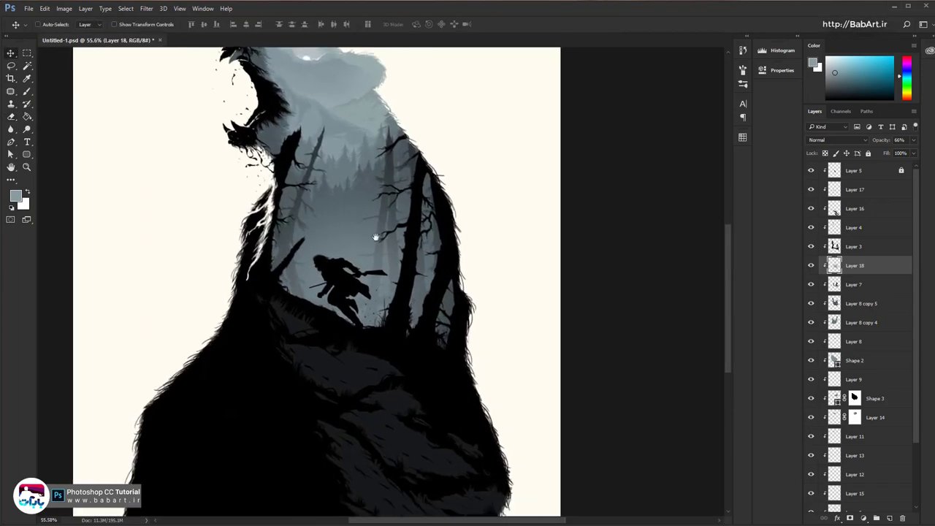
scroll(335, 263, "up", 4)
key("ctrl+s")
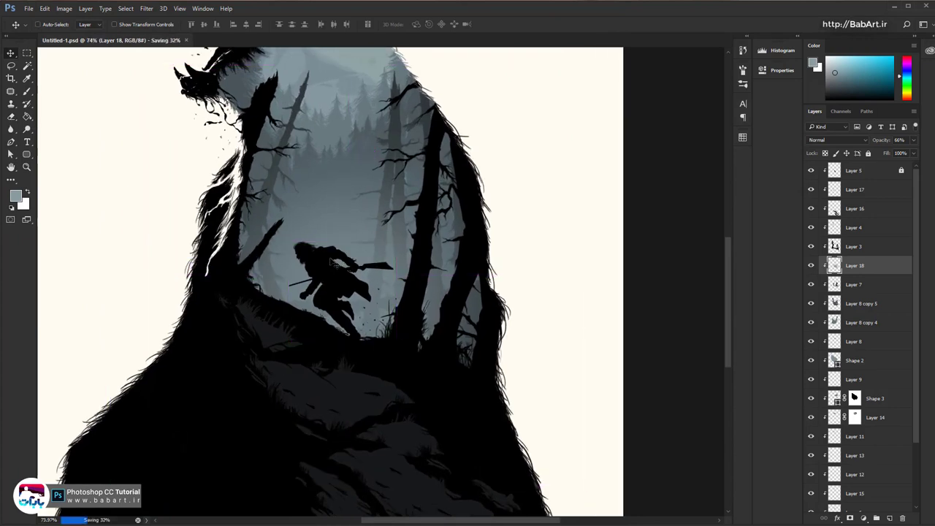
Toggle the visibility of Layers 3, 4, 16 and 17 to examine what each one contains
left_click(810, 247)
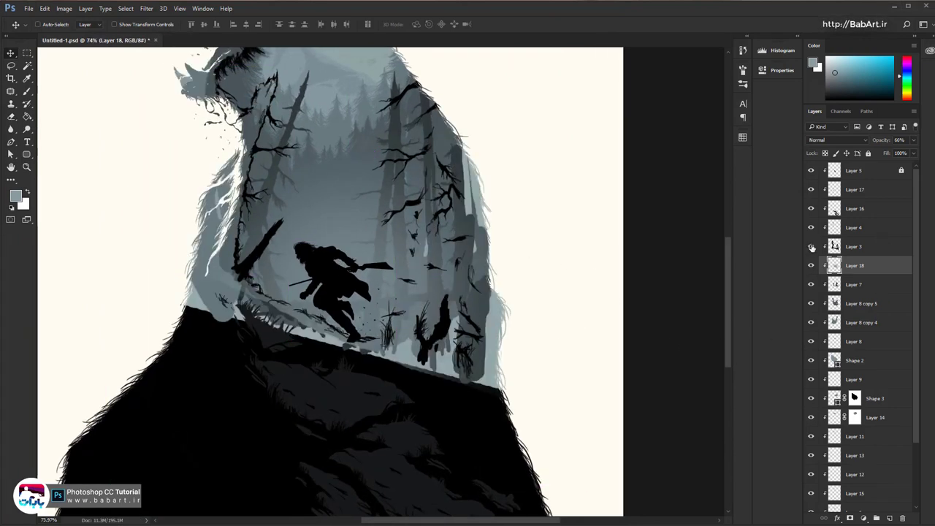
left_click(811, 247)
left_click(812, 229)
left_click(812, 229)
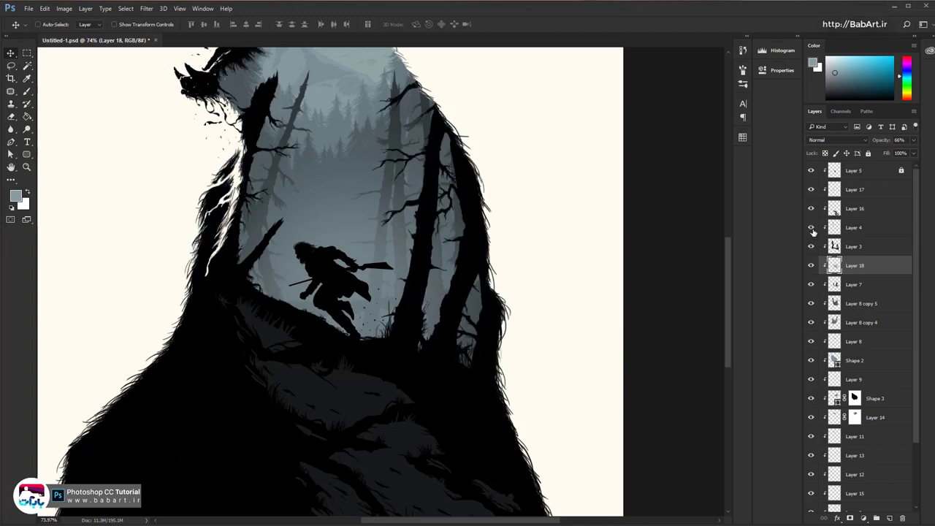
left_click(811, 209)
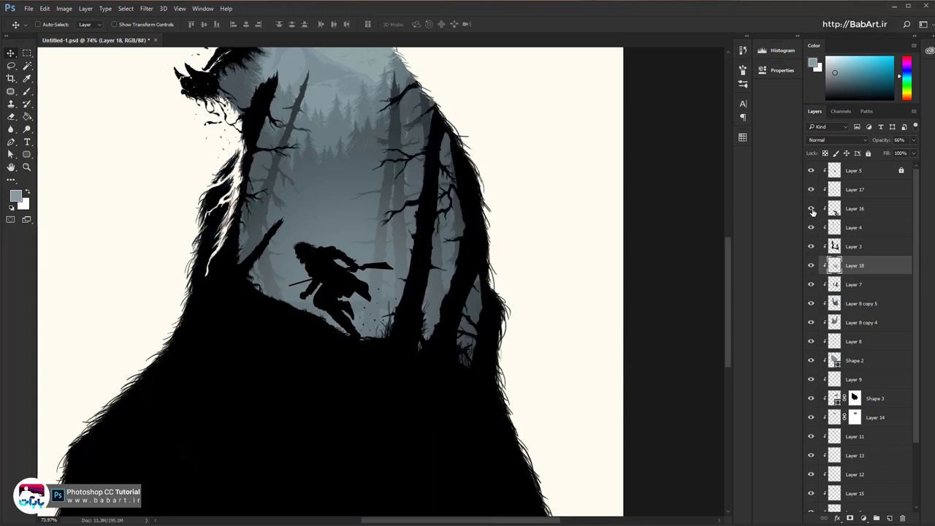
left_click(811, 210)
left_click(810, 189)
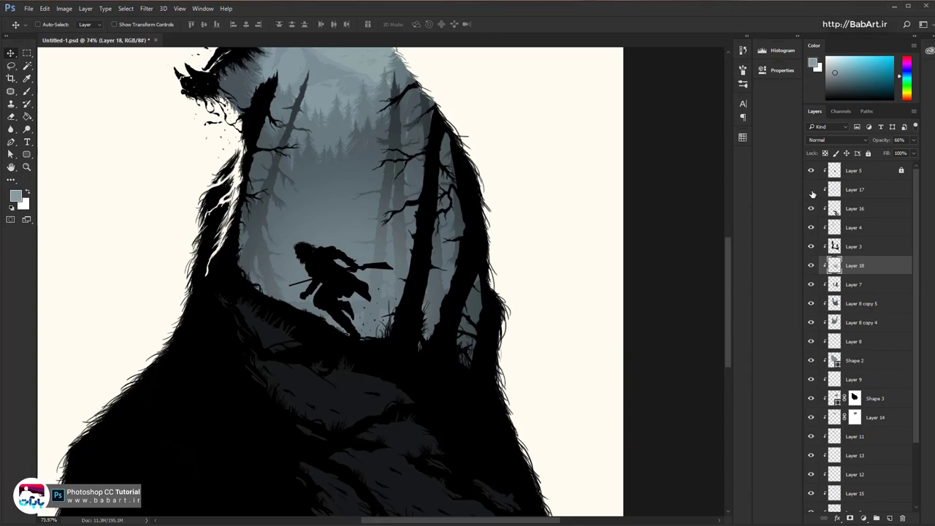
left_click(811, 190)
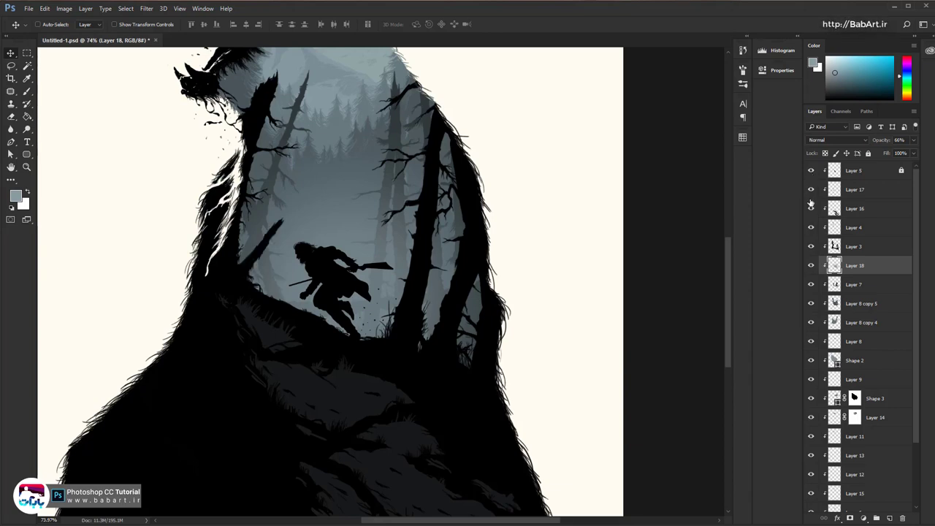
left_click(810, 190)
left_click(811, 190)
left_click(810, 210)
left_click(810, 209)
left_click(810, 190)
left_click(811, 190)
Move Layer 17 directly above Layer 3 and check both layers by hiding and showing them
left_click_drag(879, 188, 840, 236)
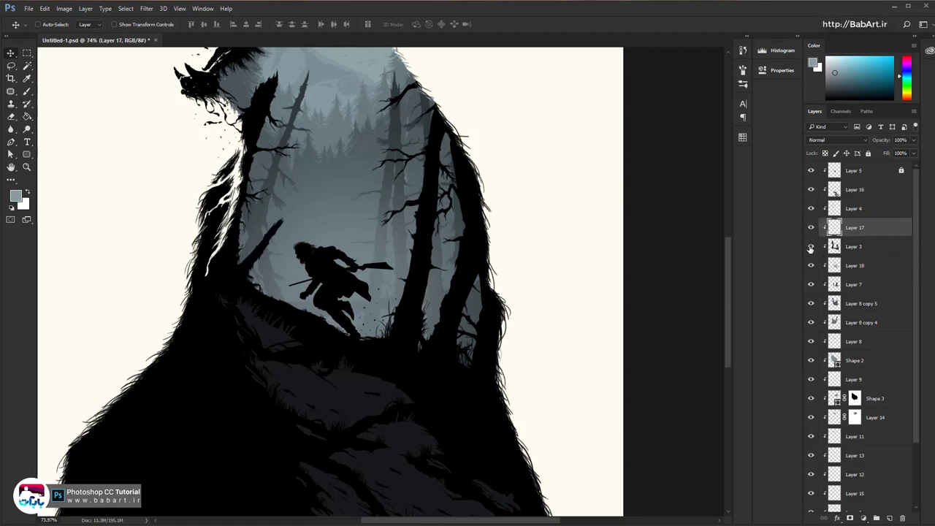
left_click(810, 247)
left_click(810, 247)
left_click(810, 228)
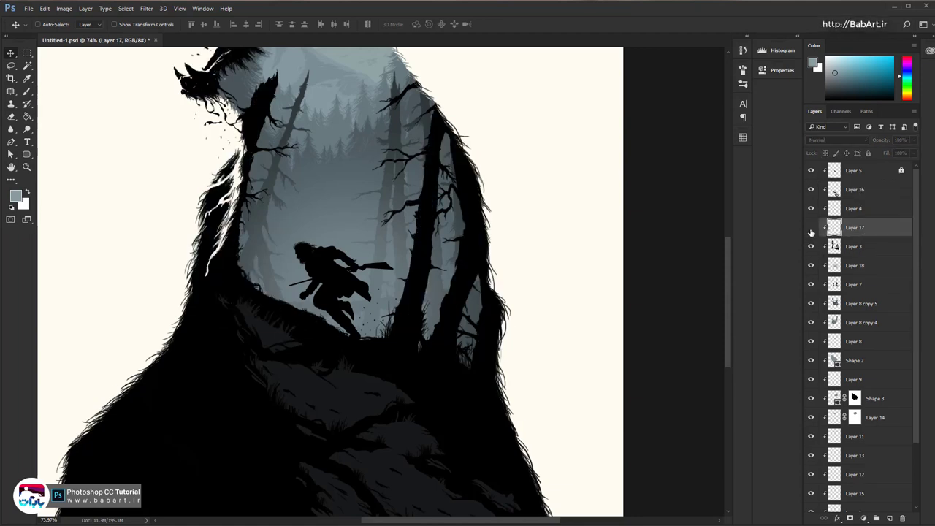
left_click(810, 229)
Merge Layer 17 and Layer 3 into one layer and check its contents by hiding and showing it
left_click(872, 246, "shift")
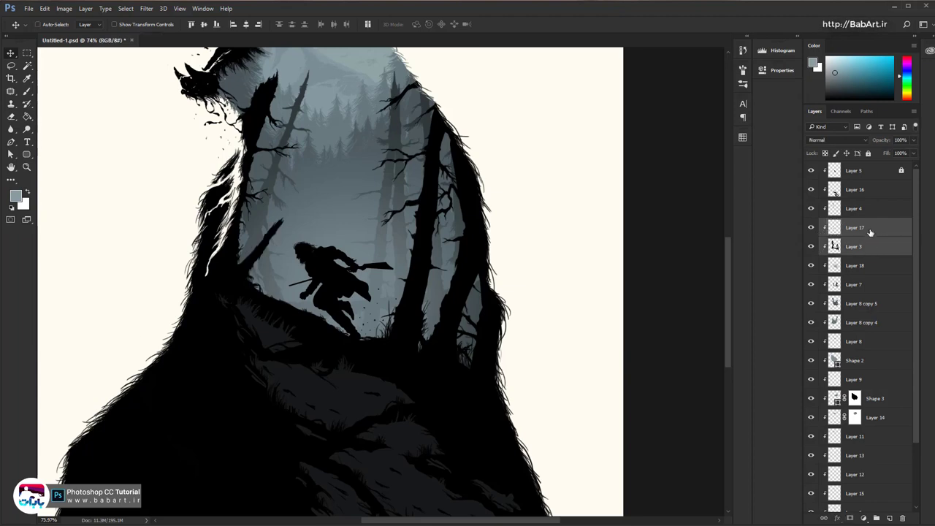
left_click(92, 10)
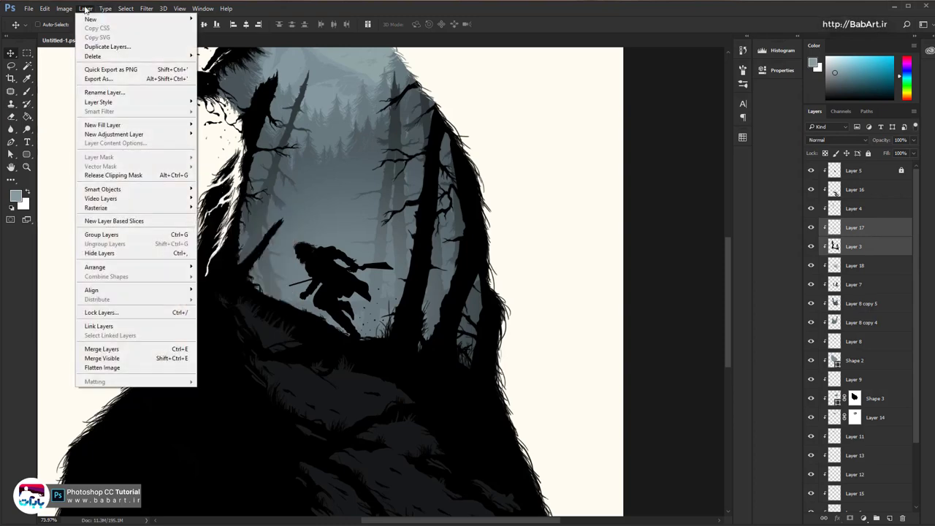
left_click(102, 348)
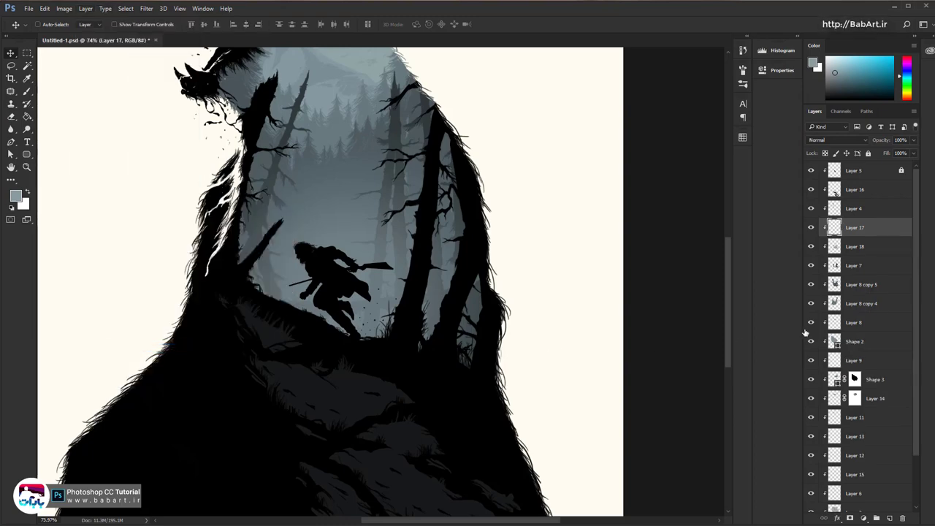
left_click(810, 228)
left_click(809, 228)
scroll(369, 342, "down", 3)
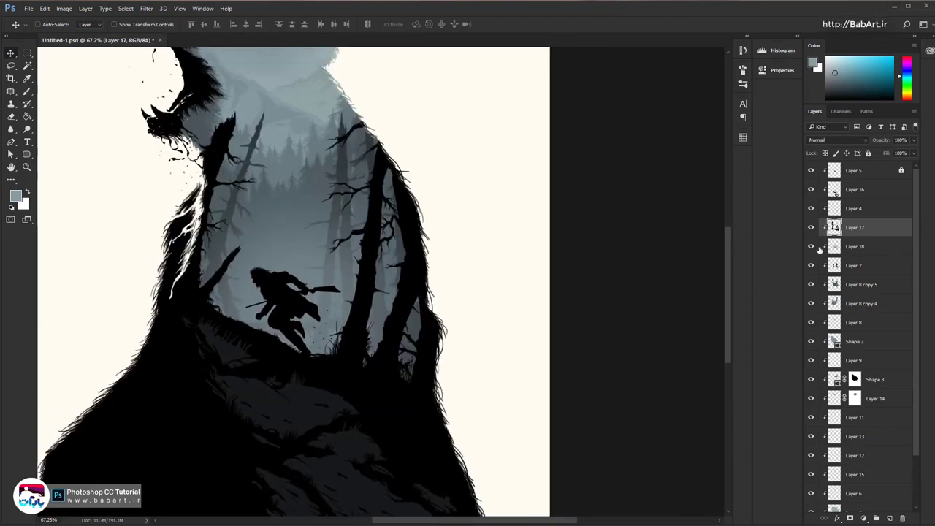
Check Layer 18 by hiding and showing it, and add a new empty layer directly above it
left_click(810, 246)
left_click(810, 247)
left_click(867, 249)
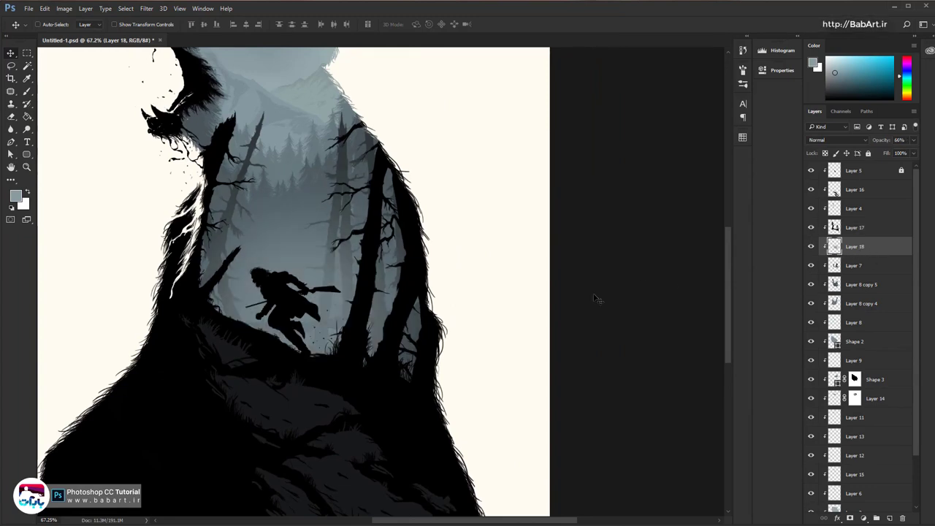
scroll(356, 292, "down", 5)
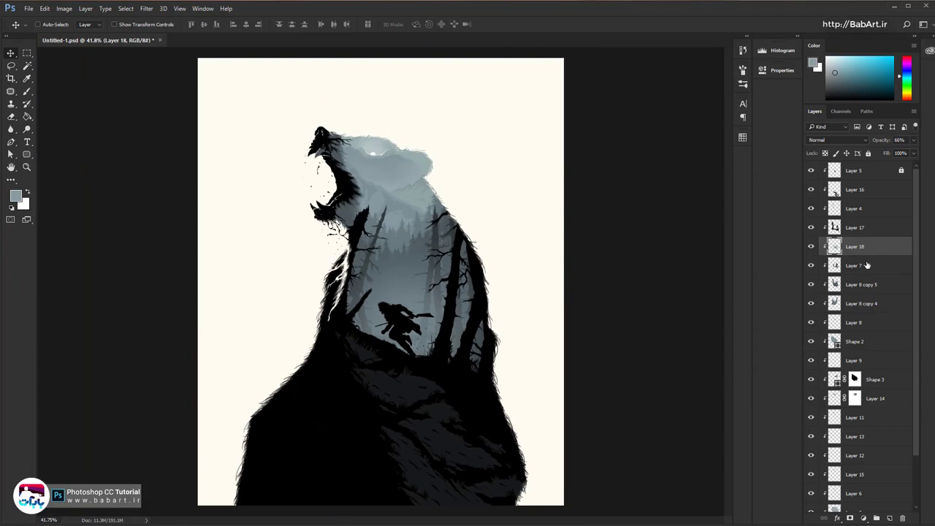
left_click(890, 518)
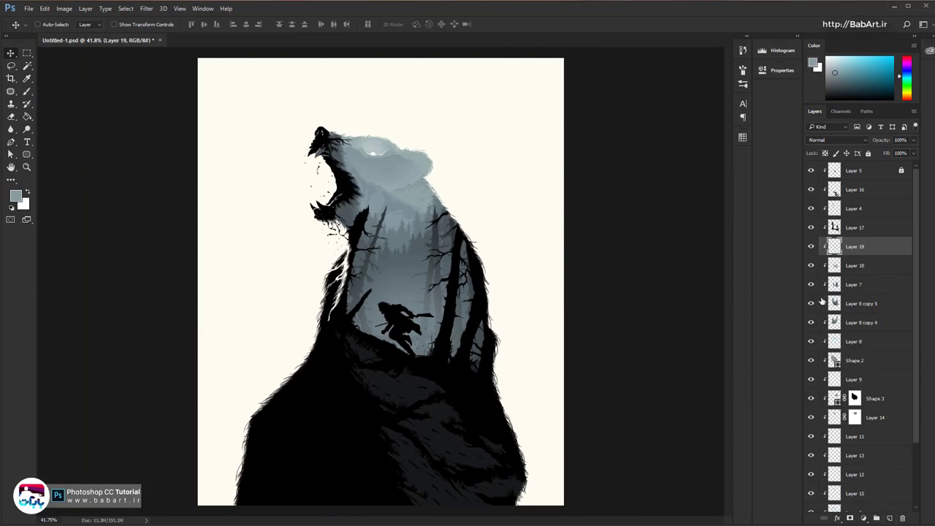
Set the foreground colour to bright blue 007dfd and fill the new layer with the Paint Bucket
left_click(16, 195)
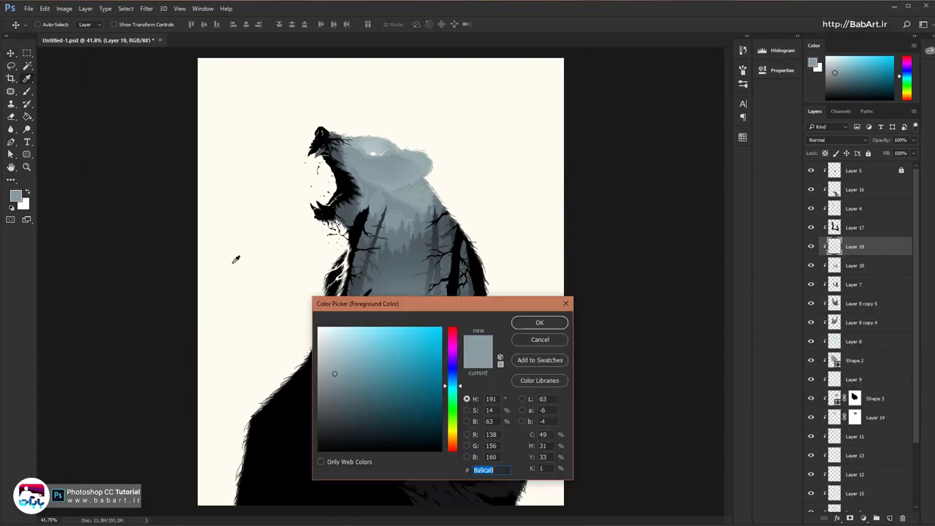
left_click_drag(446, 387, 445, 378)
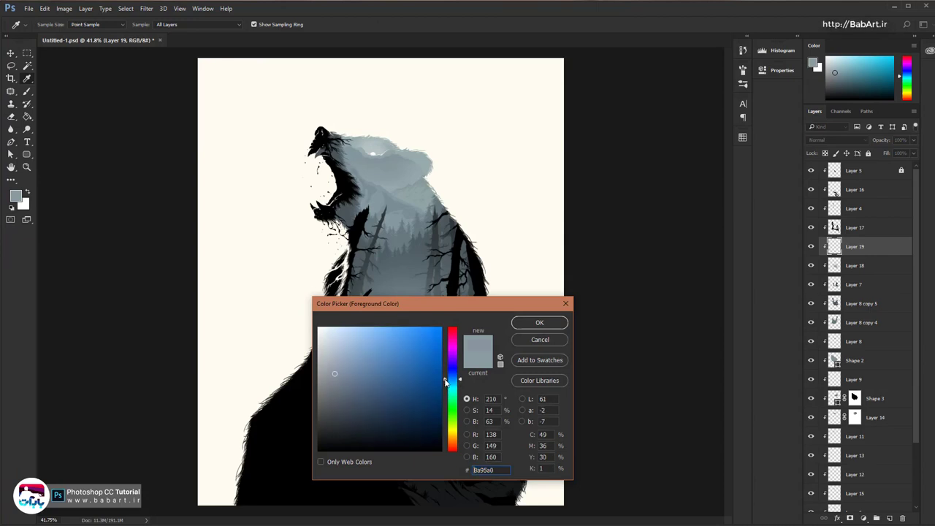
left_click_drag(428, 342, 439, 331)
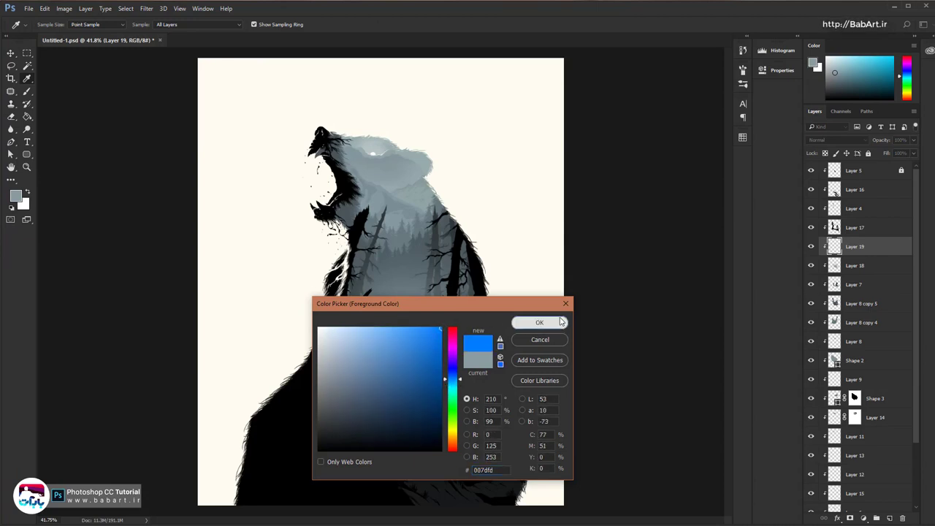
left_click(539, 322)
left_click(27, 116)
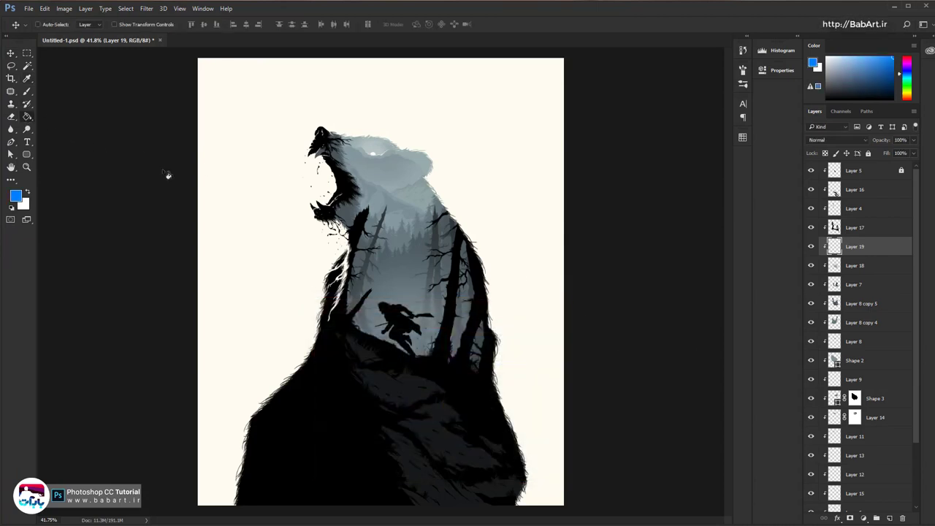
left_click(378, 229)
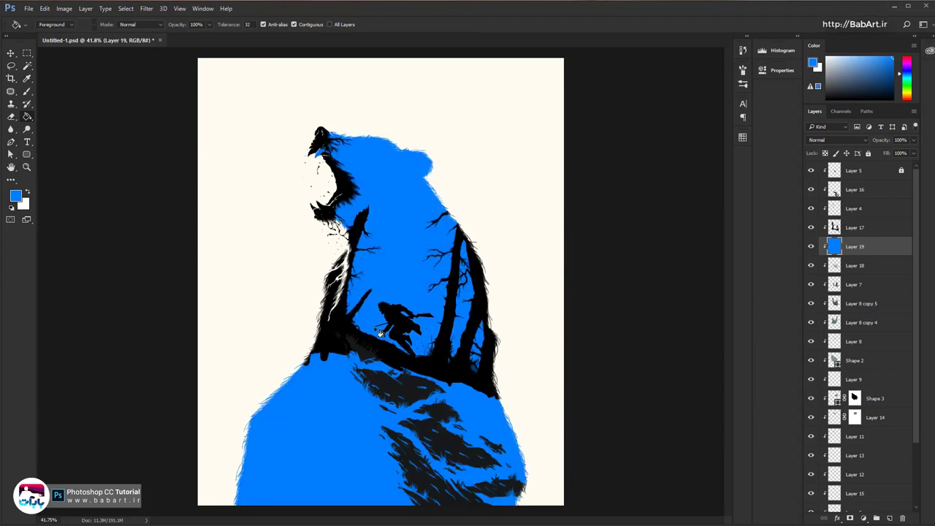
Erase the blue fill from the bear's lower body and the rocky slope with a 275-pixel Eraser
scroll(385, 321, "down", 2)
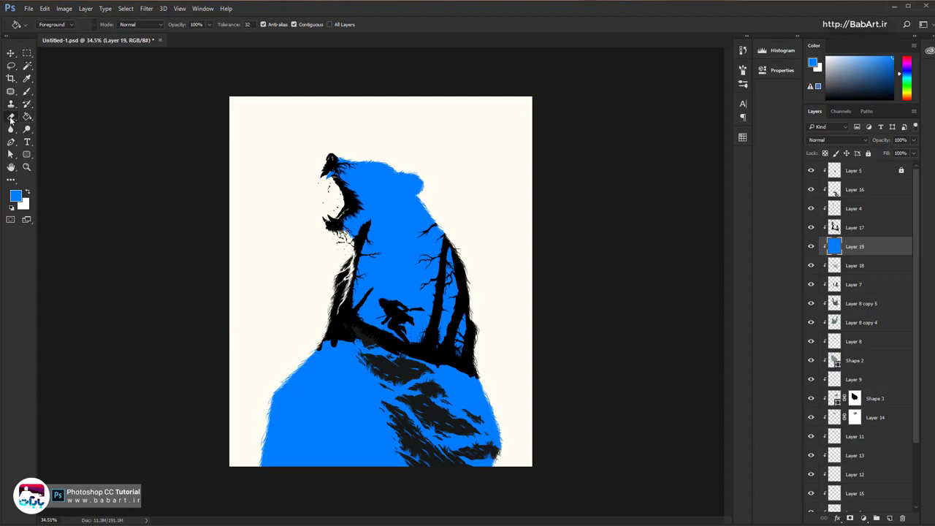
left_click(11, 115)
mouse_move(323, 368)
left_mouse_down()
mouse_move(300, 342)
mouse_move(500, 399)
mouse_move(499, 455)
mouse_move(277, 456)
mouse_move(275, 402)
mouse_move(288, 378)
mouse_move(350, 381)
mouse_move(522, 418)
mouse_move(284, 427)
mouse_move(278, 421)
mouse_move(394, 412)
mouse_move(521, 423)
mouse_move(313, 352)
mouse_move(507, 463)
mouse_move(218, 454)
left_mouse_up()
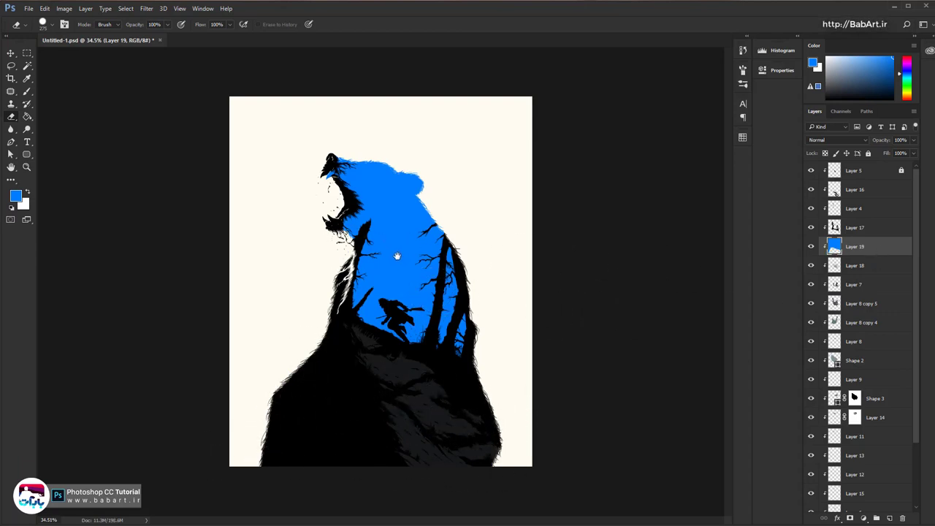
Set the blue Layer 19 to Soft Light blending and reduce its opacity to 35%
scroll(396, 257, "up", 7)
left_click_drag(397, 256, 372, 314)
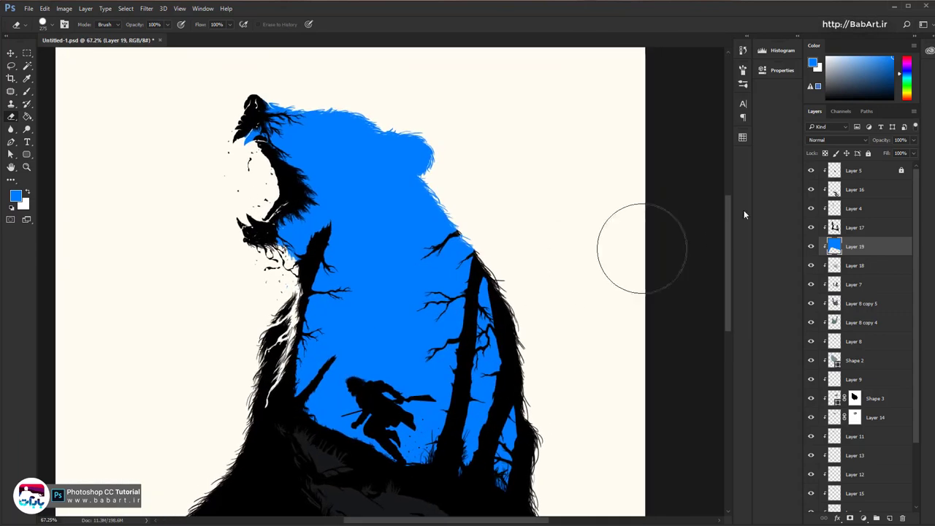
left_click(836, 140)
left_click(817, 241)
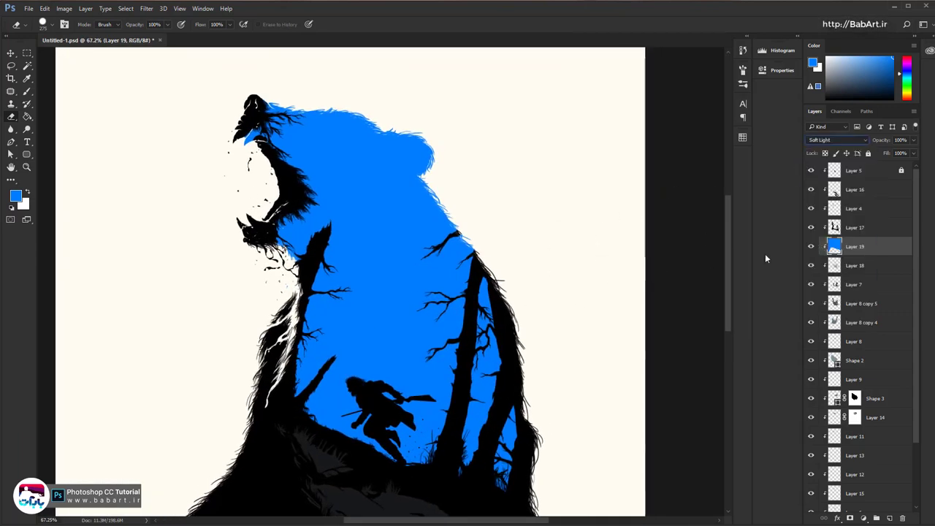
left_click(12, 55)
scroll(404, 261, "down", 3)
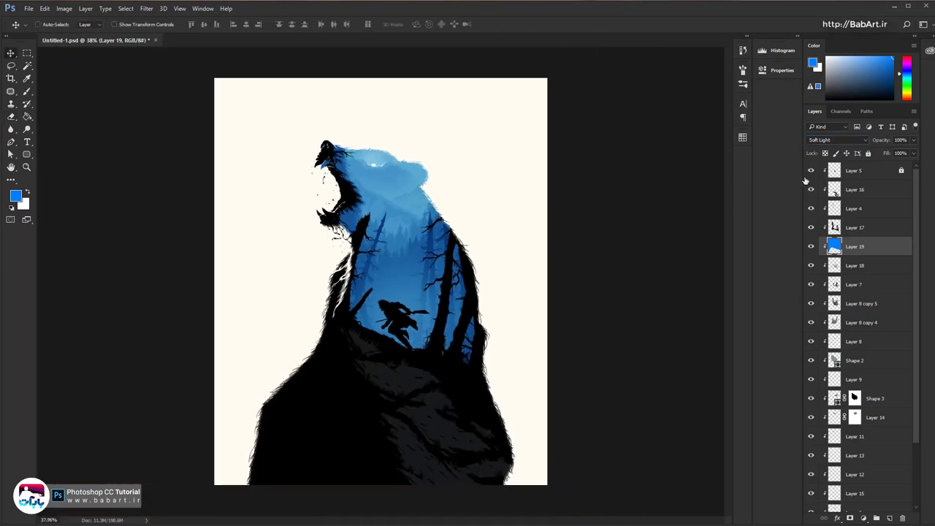
left_click_drag(906, 141, 883, 143)
type("20")
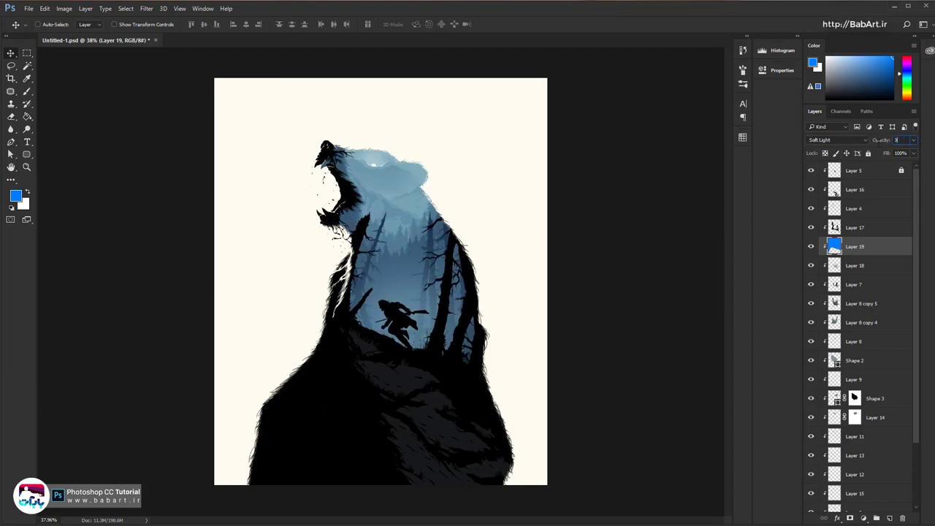
Check the slope on Layer 16 by hiding and showing it, and duplicate the layer as Layer 16 copy
scroll(422, 367, "up", 2)
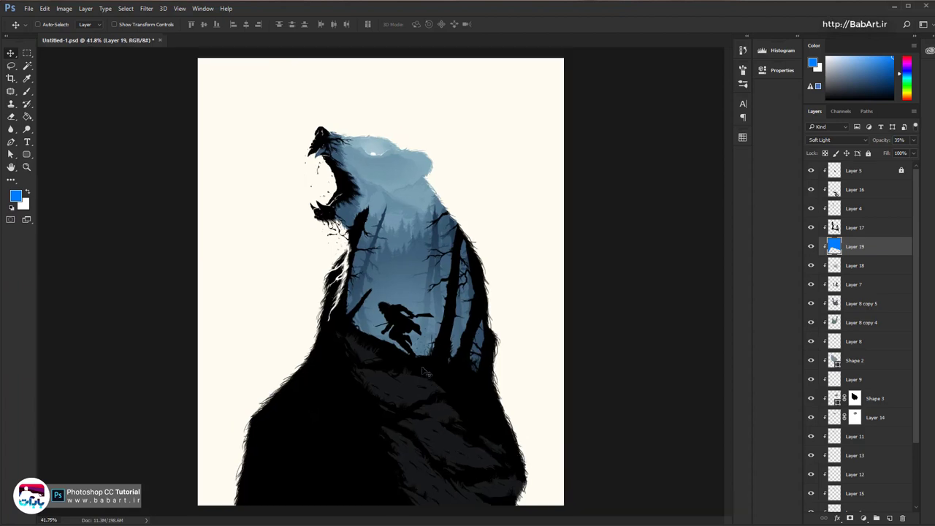
left_click_drag(421, 366, 306, 189)
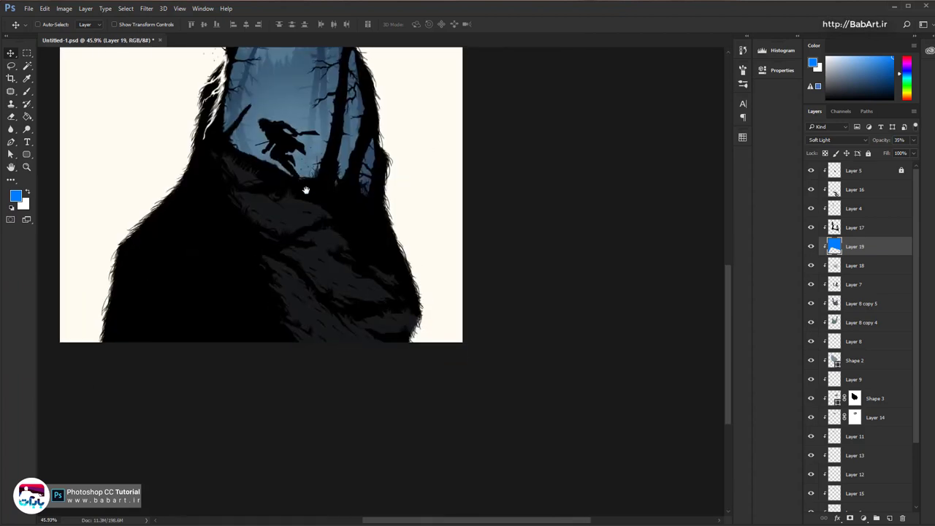
left_click(811, 190)
left_click(810, 190)
left_click(861, 191)
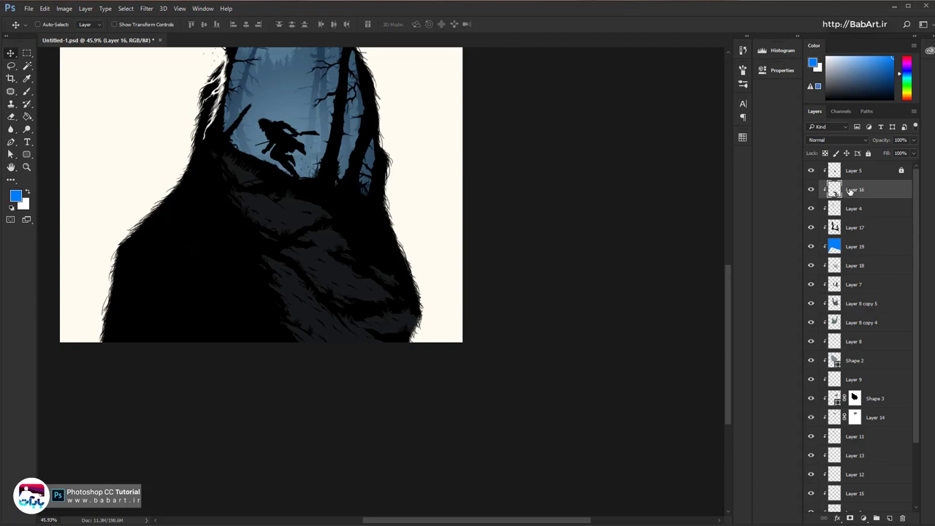
right_click(870, 191)
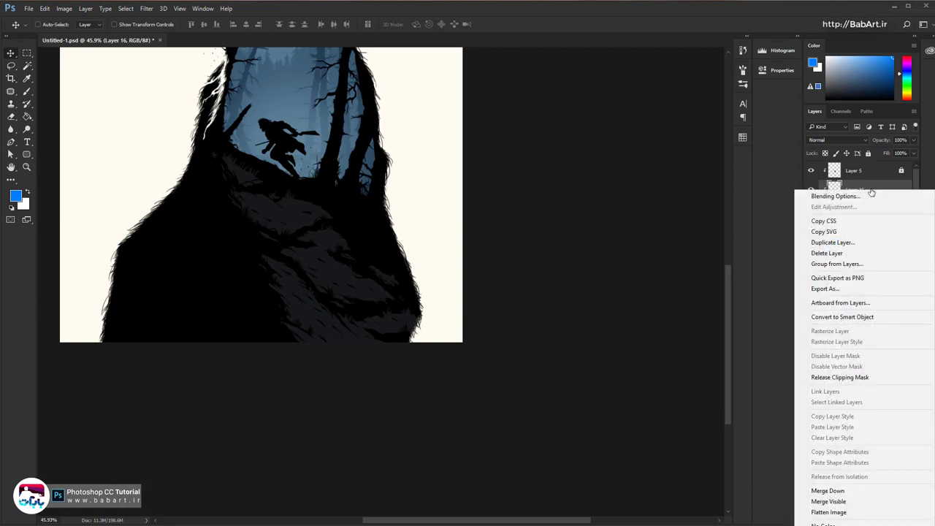
left_click(869, 238)
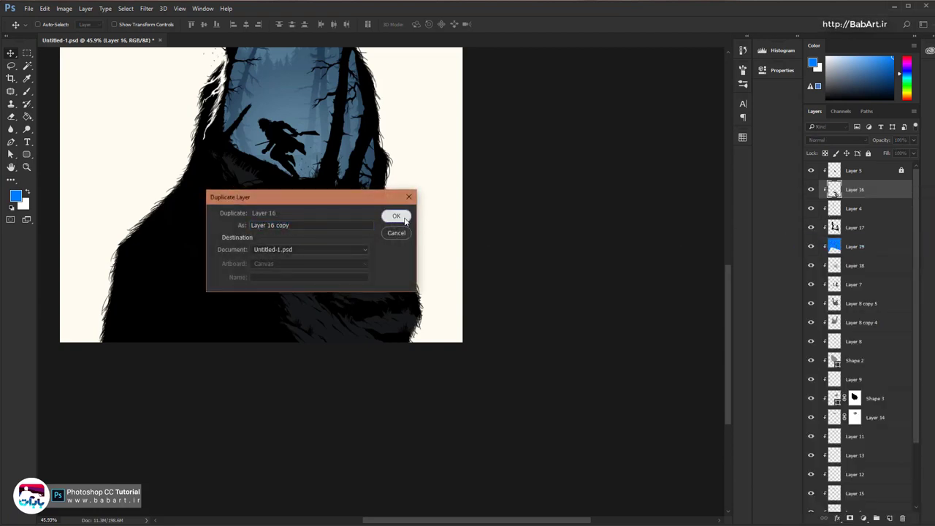
left_click(396, 216)
Unlock Layer 5 and clip it to the layers below with a clipping mask
left_click(884, 172)
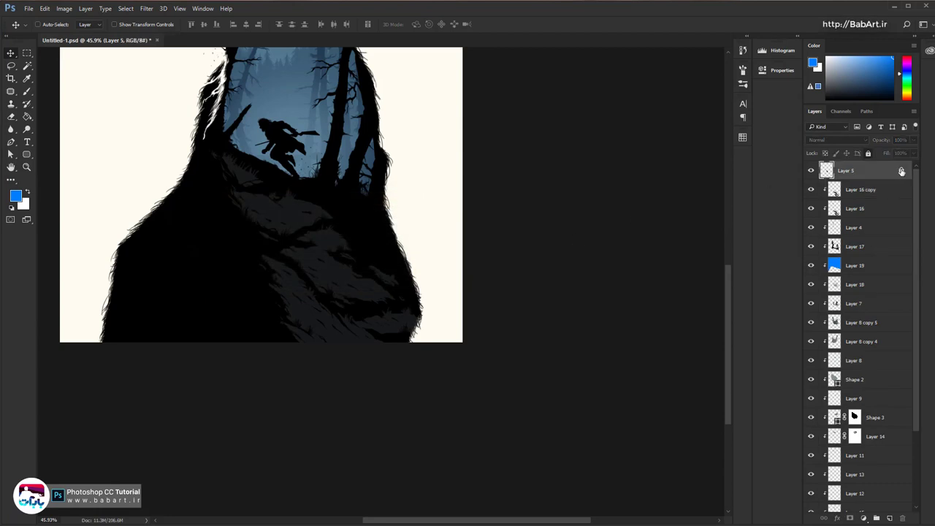
right_click(885, 172)
left_click(839, 357)
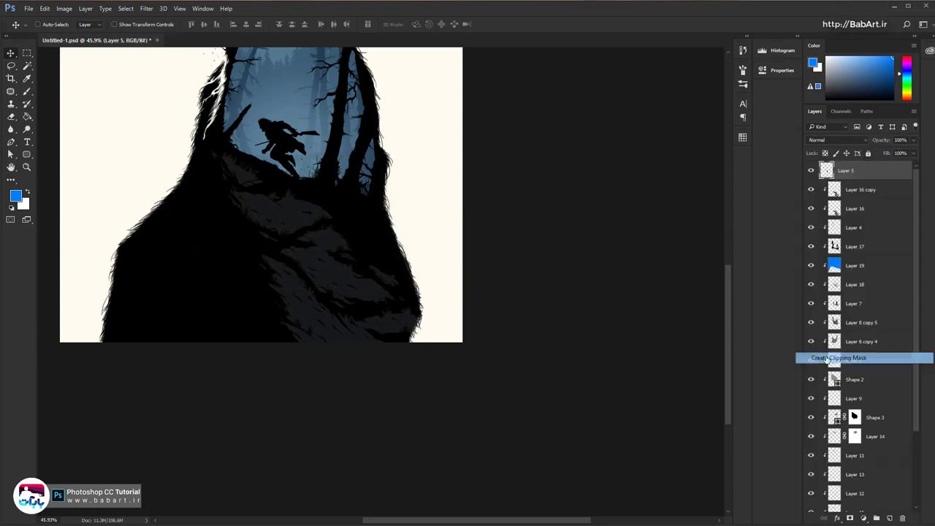
Compare Layer 16 copy with Layer 16 by hiding and showing each of them
left_click(829, 193)
left_click(811, 191)
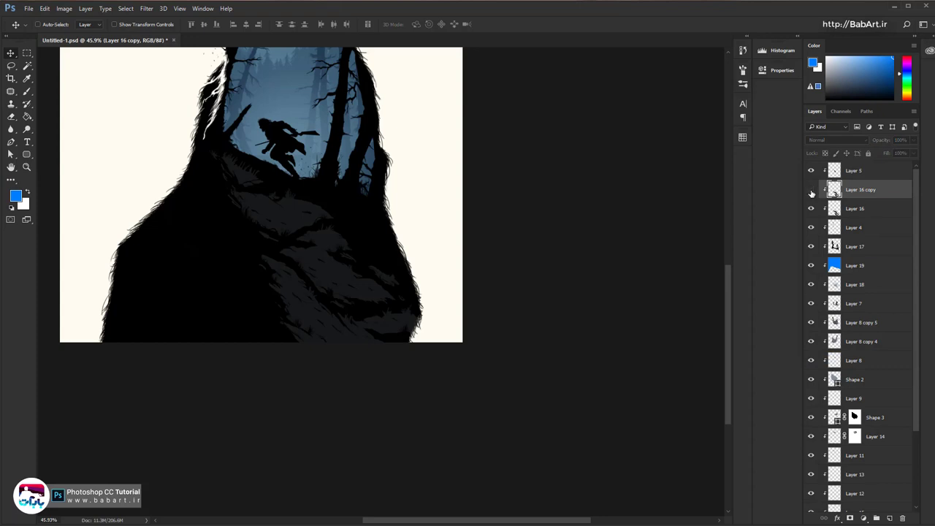
left_click(810, 210)
left_click(811, 209)
left_click(810, 189)
Add a black Color Overlay effect at 100% opacity to Layer 16 copy
right_click(876, 191)
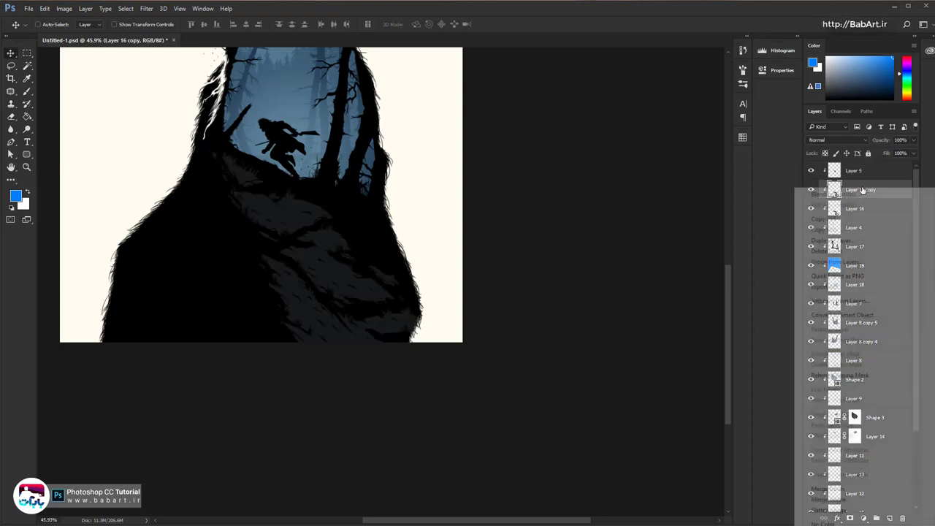
left_click(521, 159)
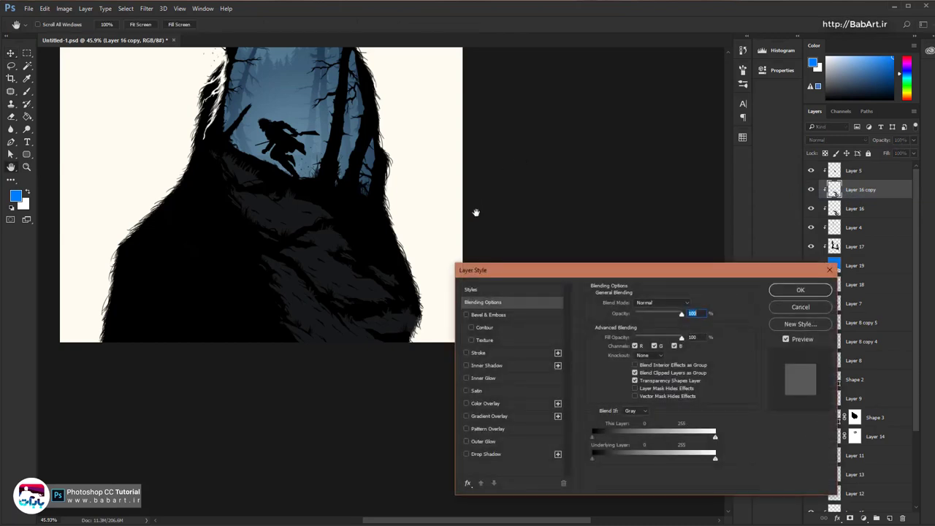
left_click(513, 403)
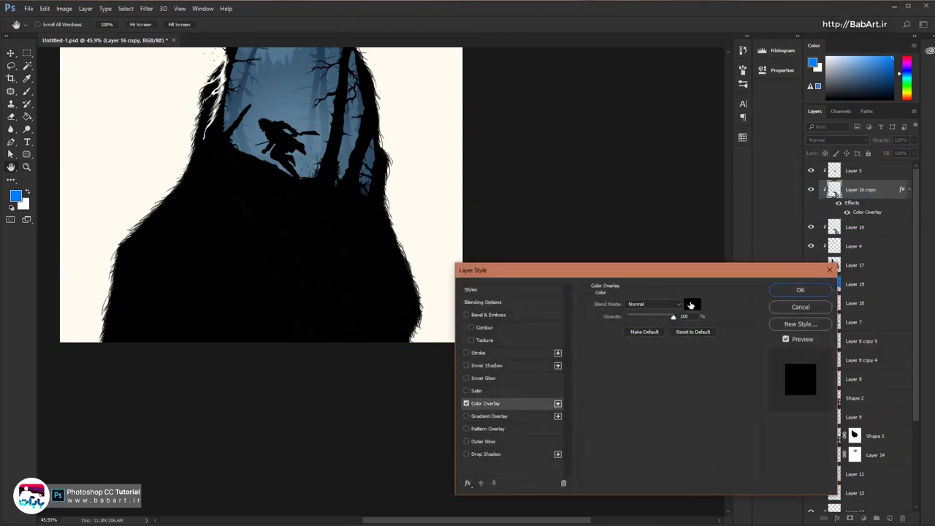
left_click(691, 304)
left_click(14, 195)
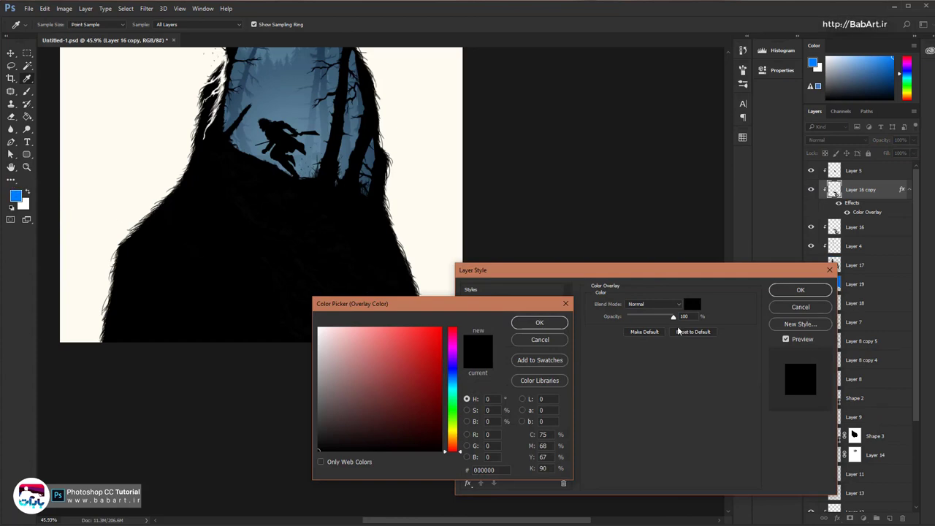
left_click(551, 323)
left_click(799, 290)
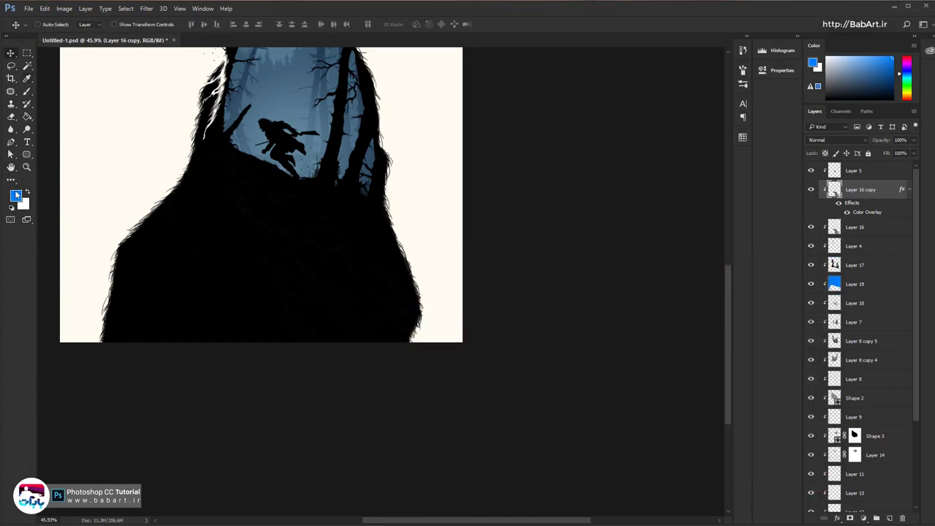
Copy the foreground colour's hex code 007dfd and apply it as the Color Overlay colour of Layer 16 copy
left_click(15, 195)
left_click(471, 468)
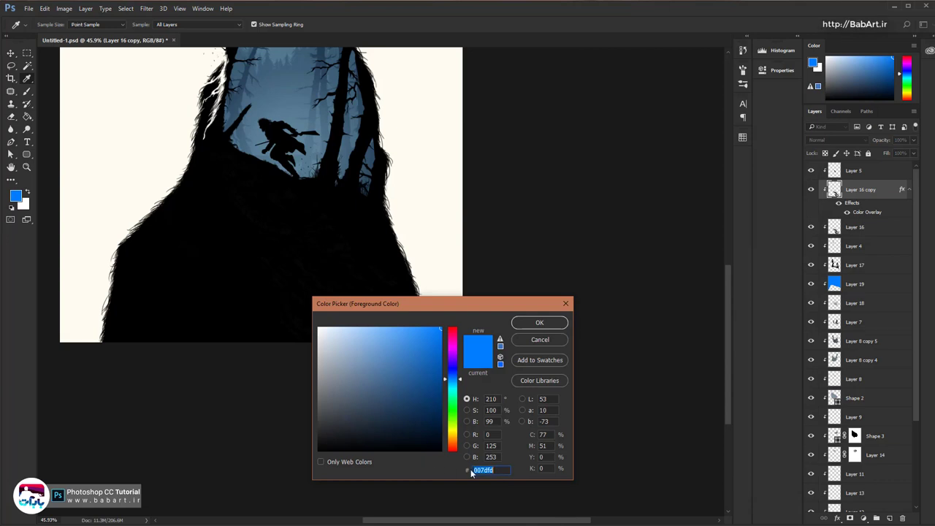
right_click(473, 470)
left_click(497, 496)
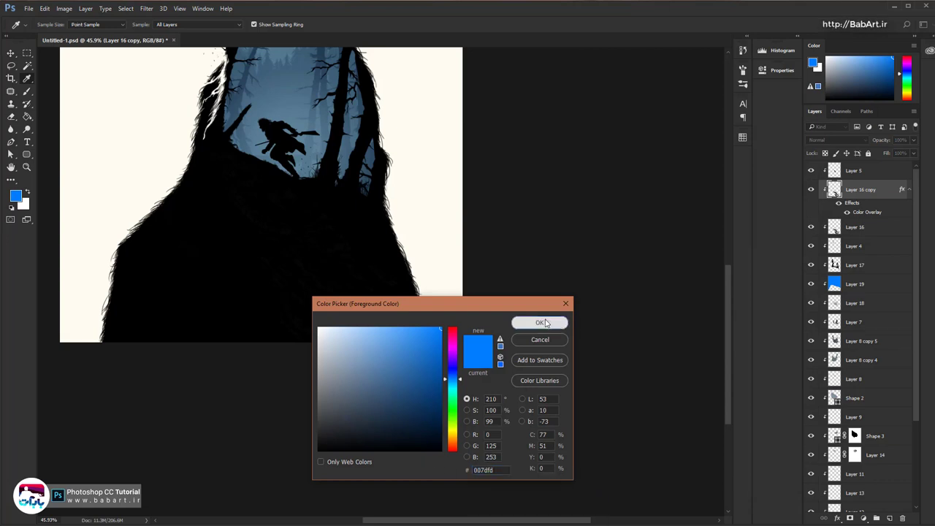
left_click(539, 322)
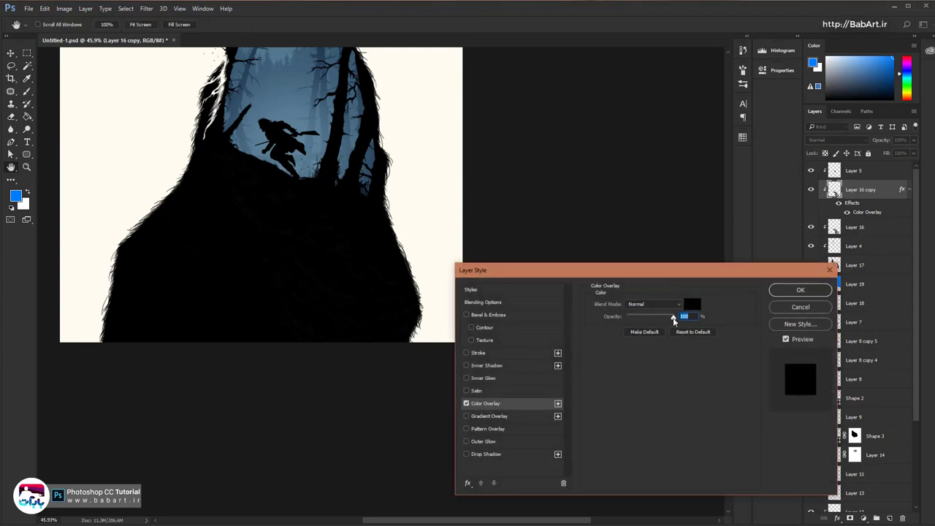
left_click(690, 305)
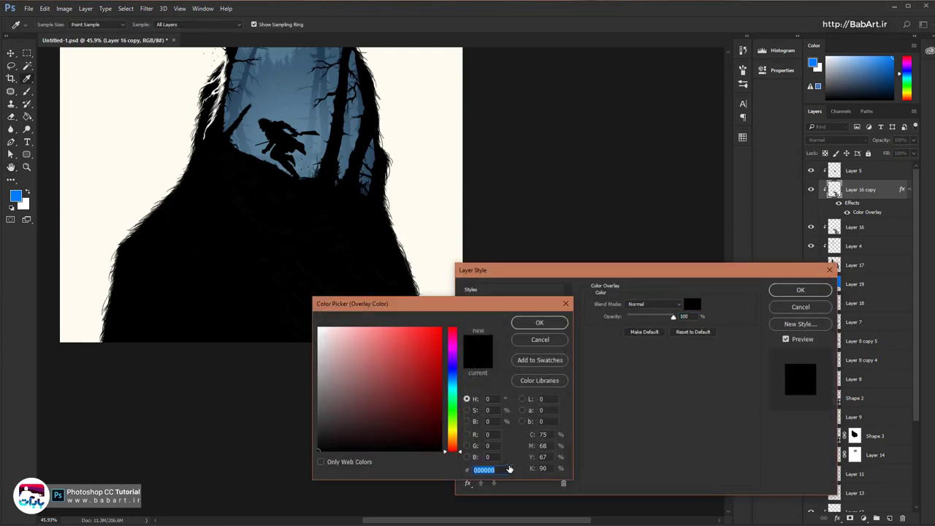
key("ctrl+v")
left_click(539, 323)
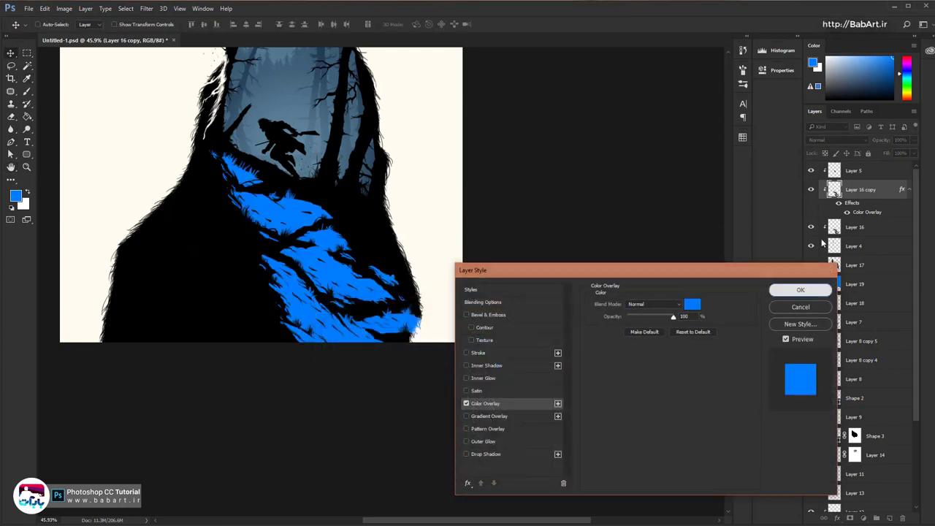
left_click(799, 290)
Set Layer 16 copy to Soft Light blending and lower its opacity to 7%
left_click(836, 139)
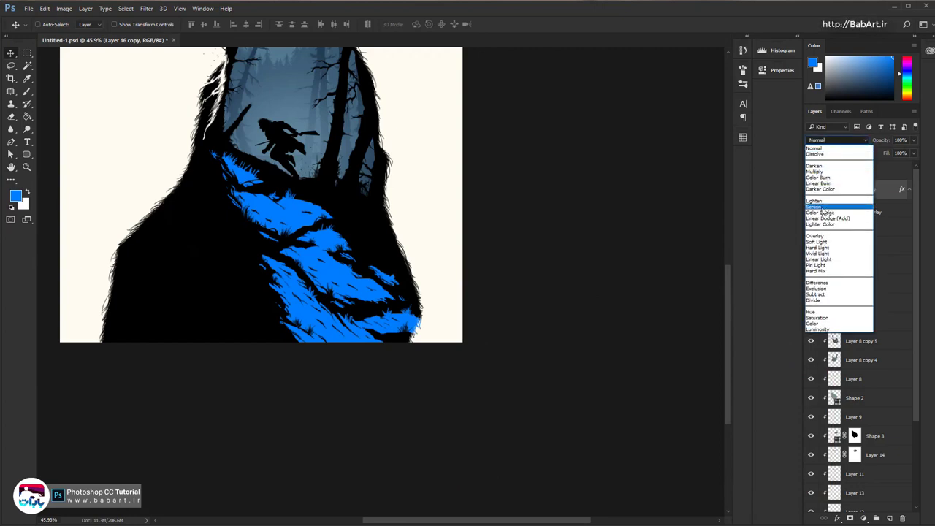
left_click(821, 241)
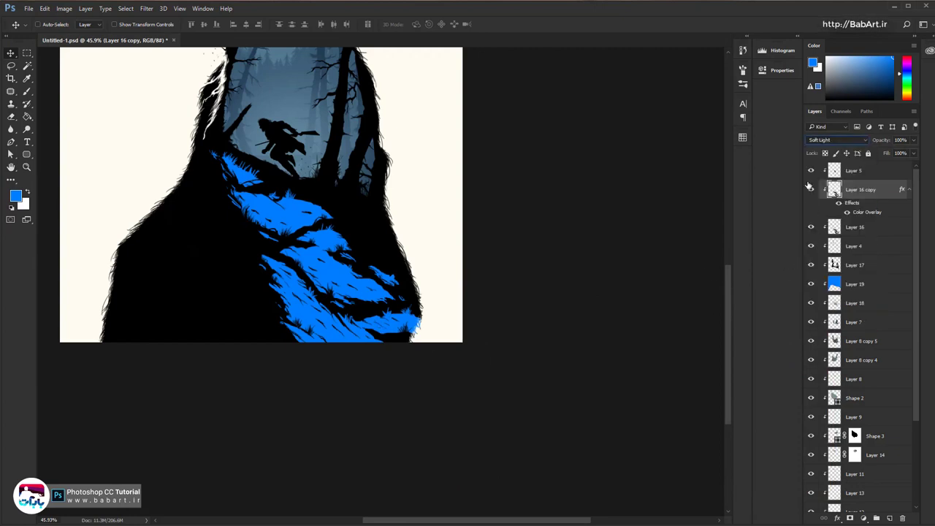
left_click_drag(885, 143, 837, 147)
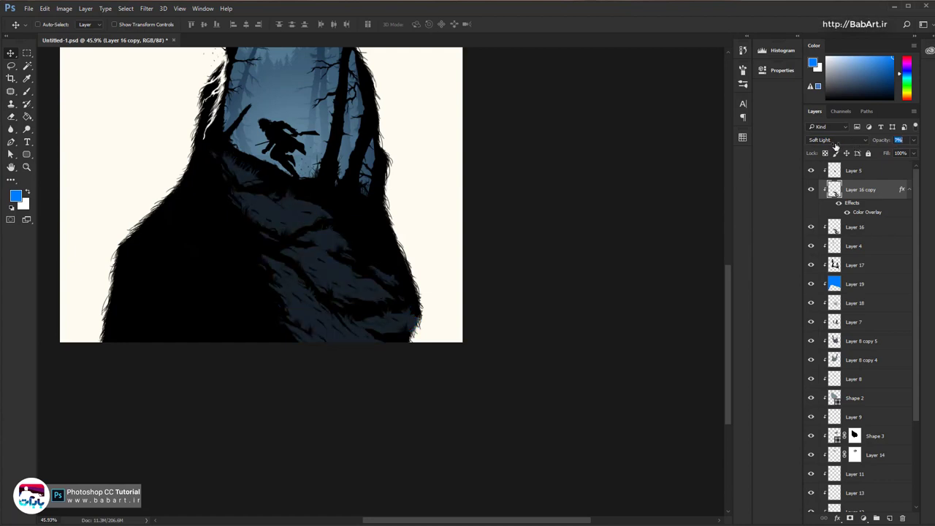
Raise Layer 16 copy's opacity to 8%, merge it with Layer 16 and save the document
left_click_drag(836, 146, 835, 147)
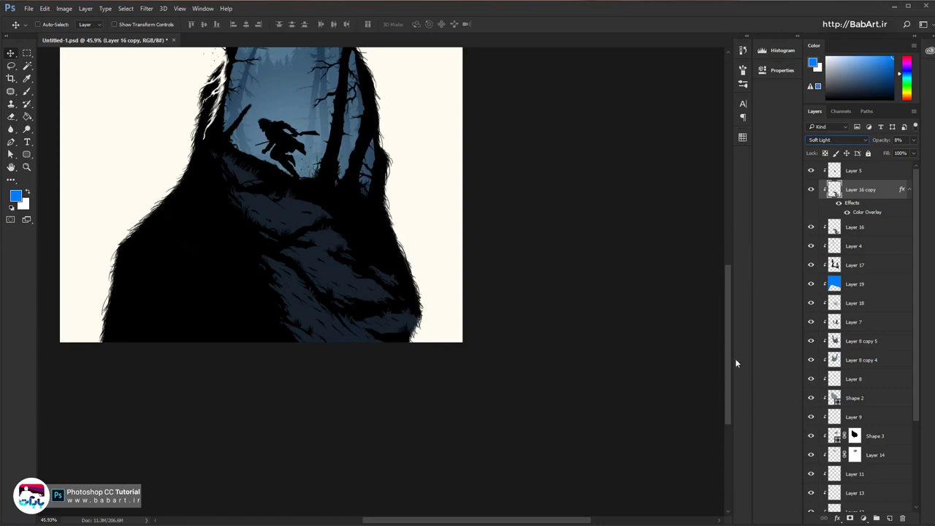
left_click(907, 189)
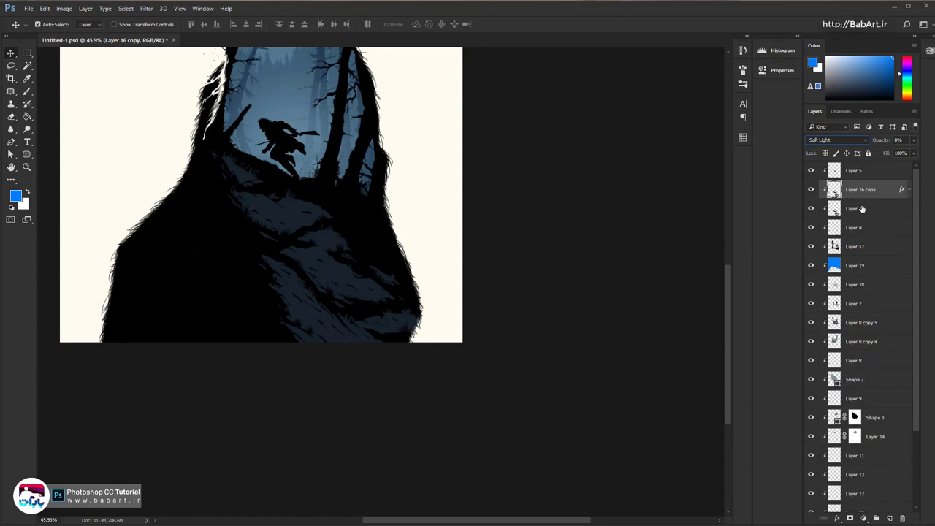
left_click(862, 209, "shift")
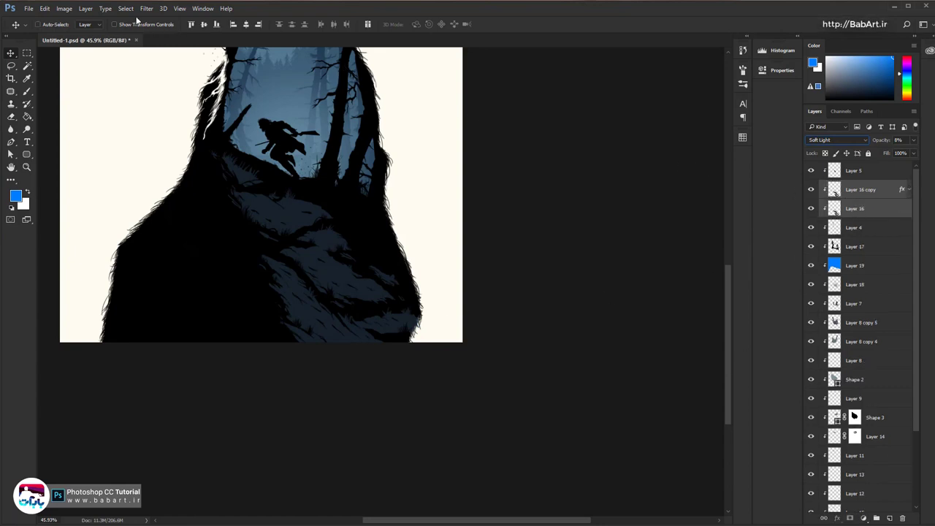
left_click(89, 9)
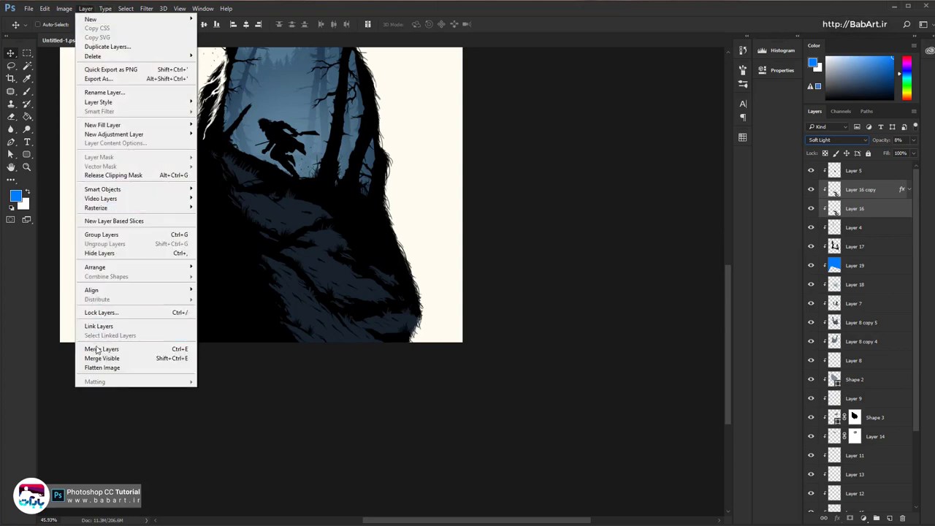
left_click(102, 349)
scroll(296, 292, "up", 3)
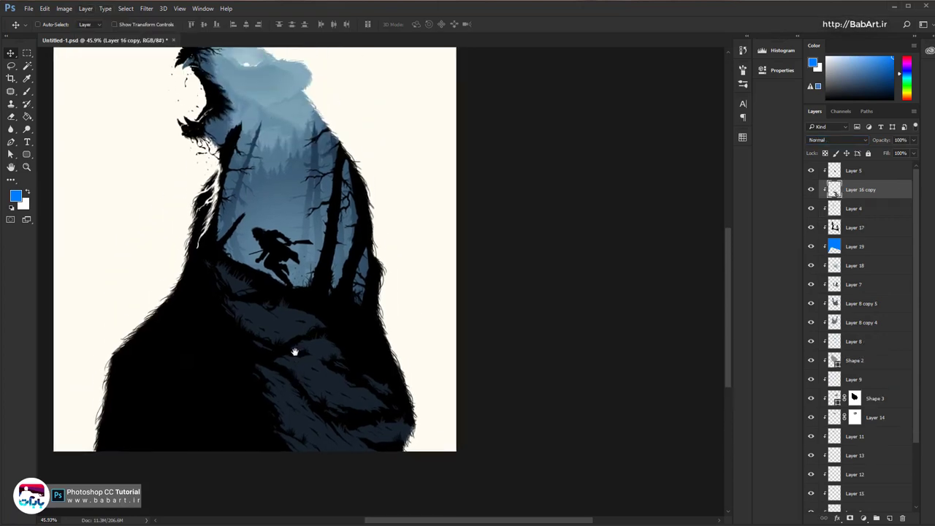
key("ctrl+s")
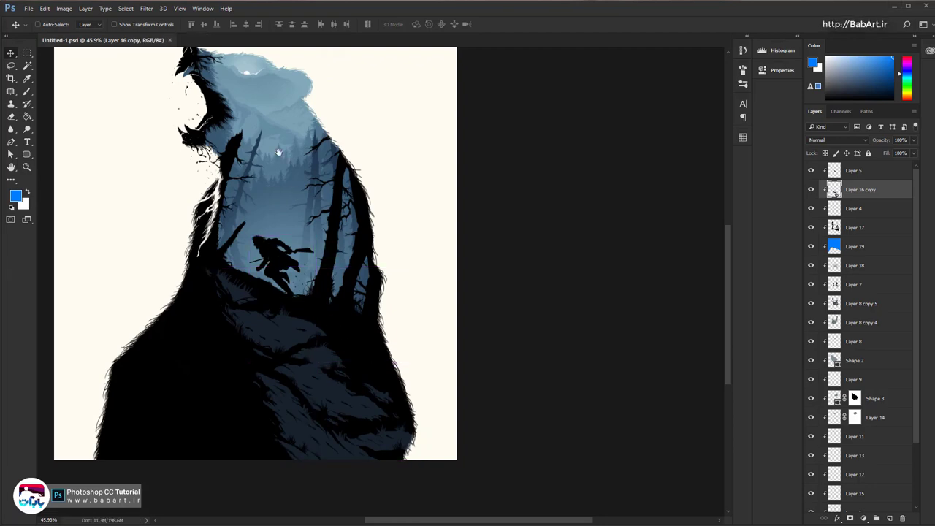
Create a new layer directly above the Background and fill it with the off-white swatch at the end of the colour swatches
left_click_drag(278, 152, 414, 267)
scroll(363, 205, "down", 6)
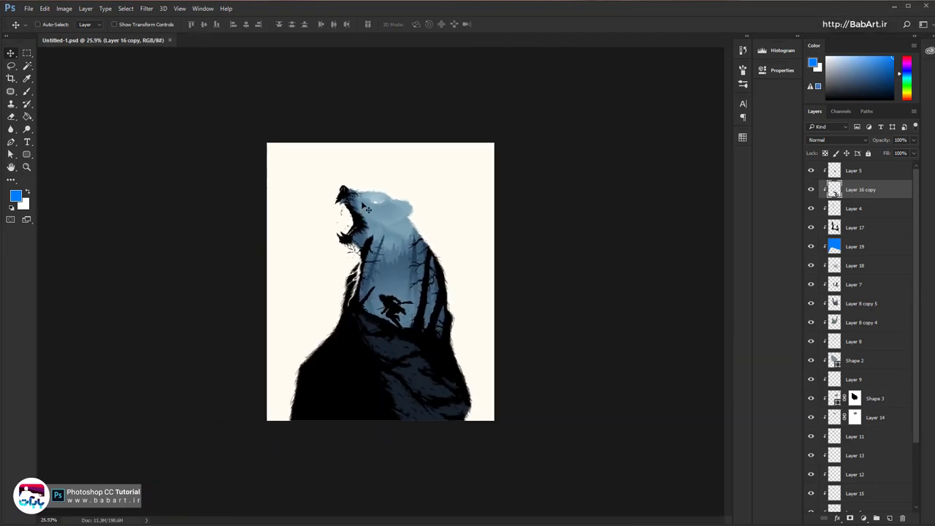
scroll(408, 295, "up", 2)
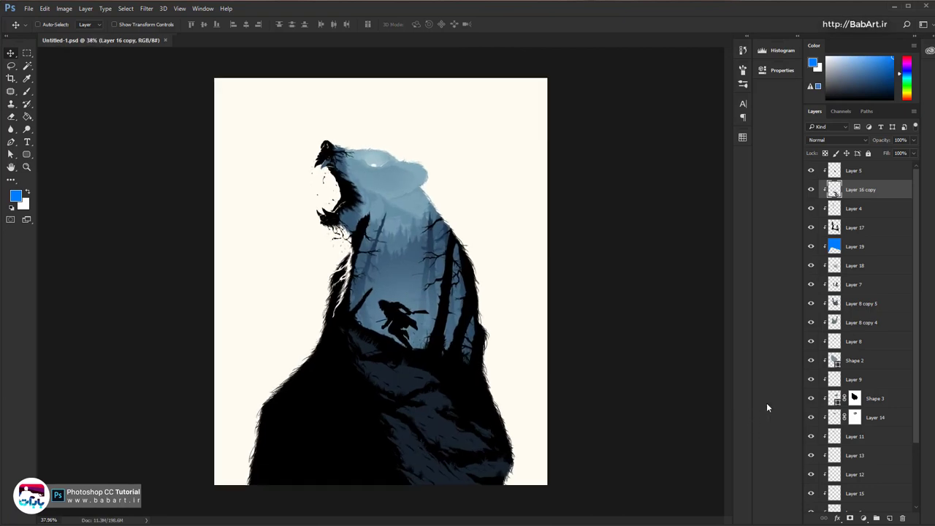
scroll(766, 407, "down", 7)
scroll(845, 388, "down", 3)
scroll(491, 333, "up", 11)
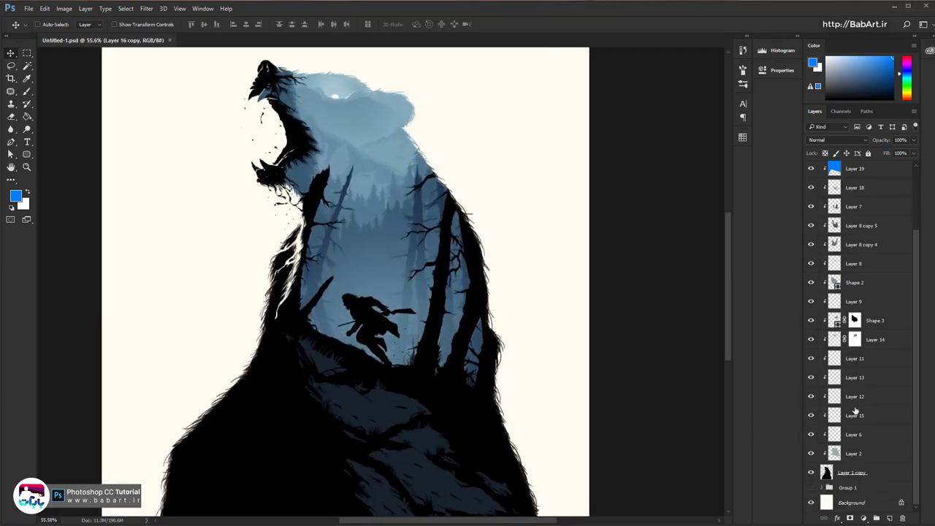
left_click(852, 501)
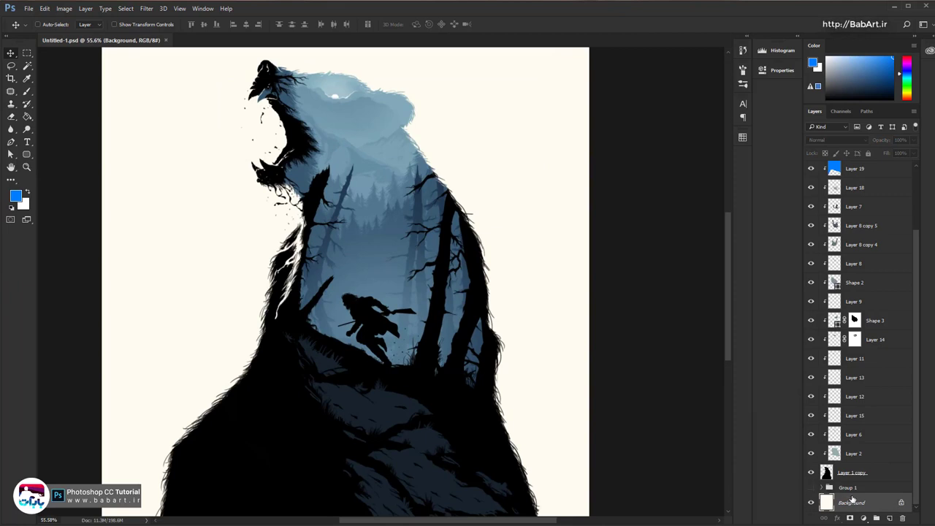
left_click(811, 487)
left_click(889, 518)
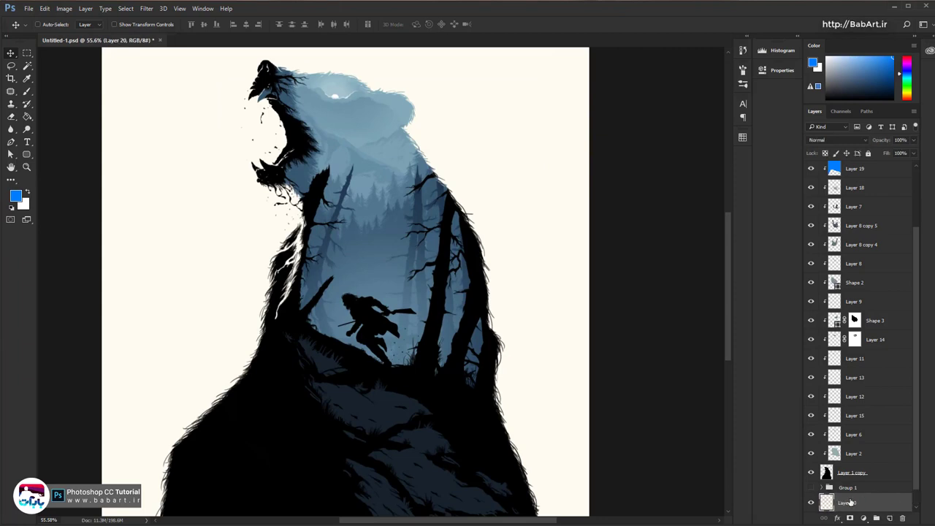
left_click(742, 138)
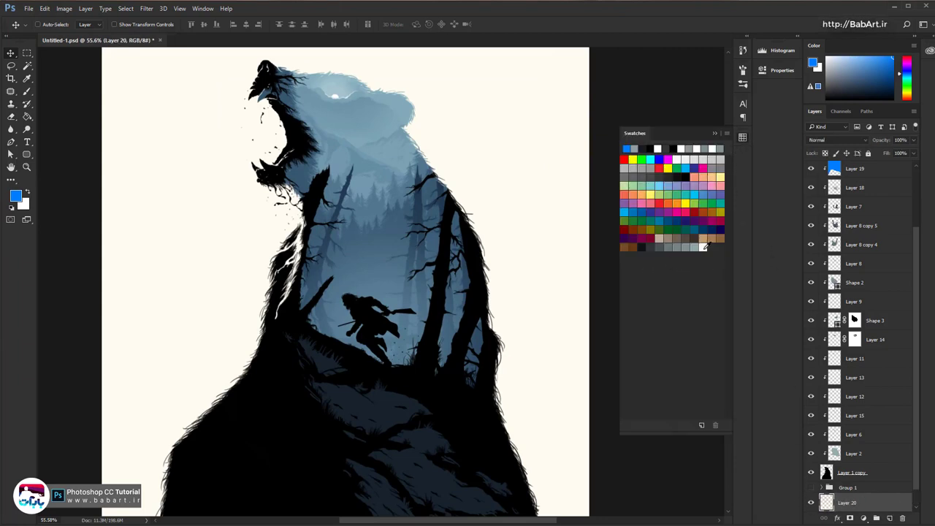
left_click(702, 246)
key("alt+BackSpace")
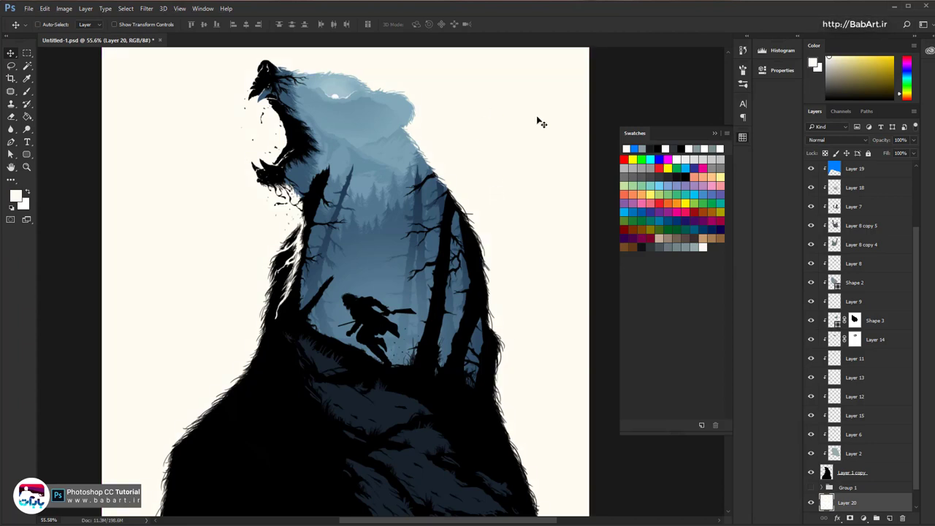
Add the text "british academy film awards" in the empty area above the bear's head and set its size to 43 pt
left_click_drag(365, 210, 436, 297)
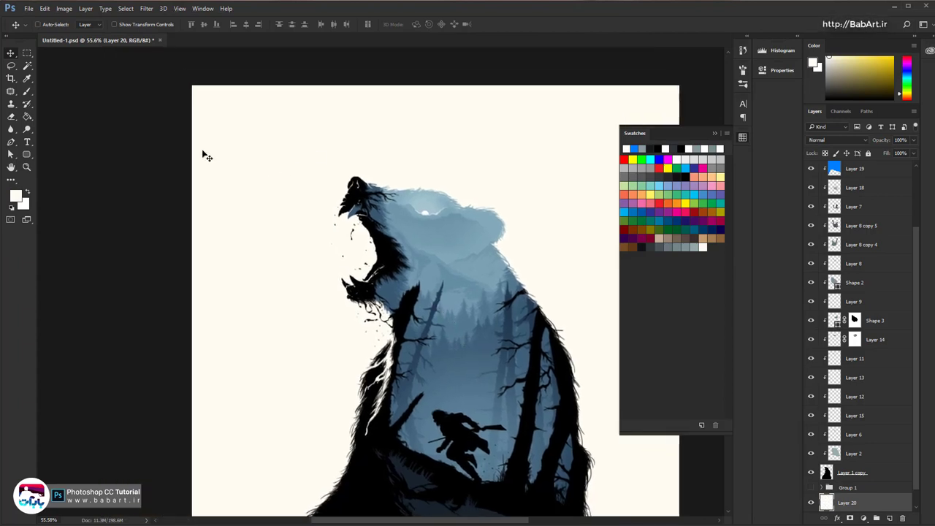
left_click(27, 142)
left_click(261, 115)
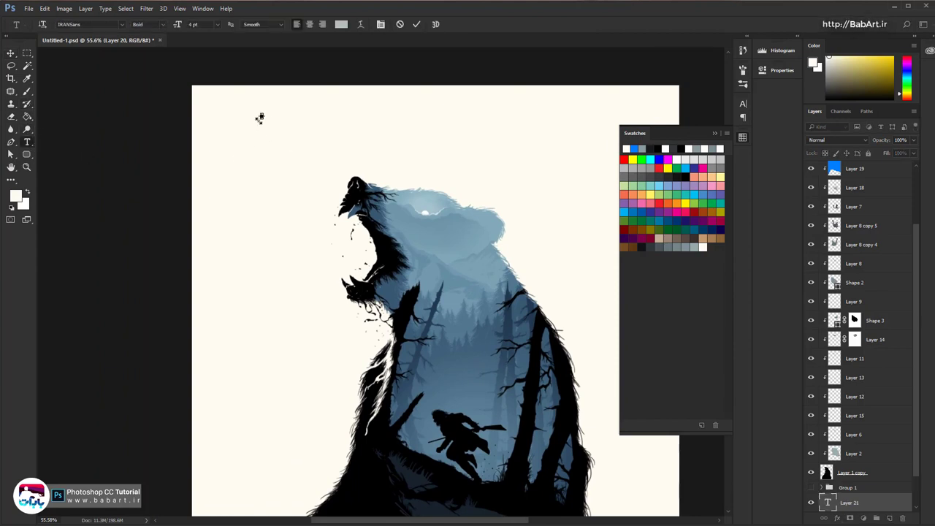
key("ctrl+v")
key("ctrl+a")
key("ctrl+Return")
left_click(743, 106)
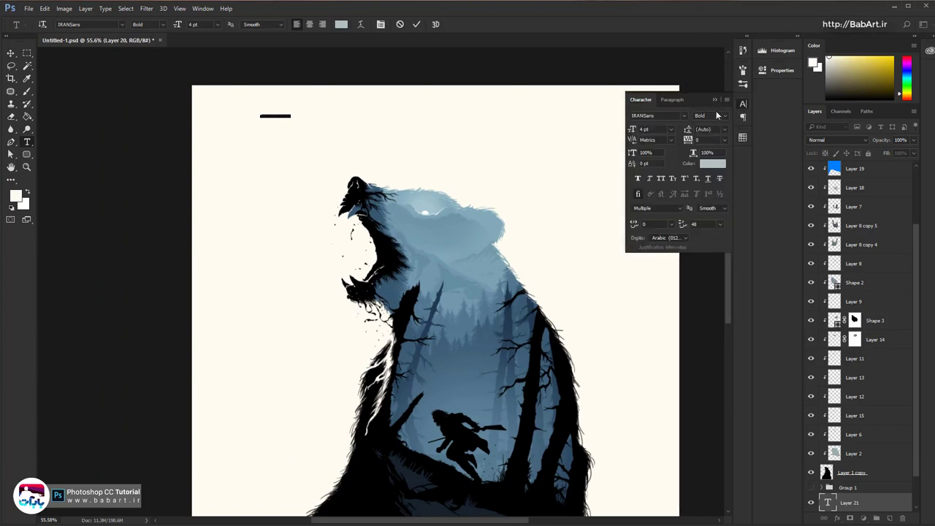
left_click_drag(631, 130, 649, 129)
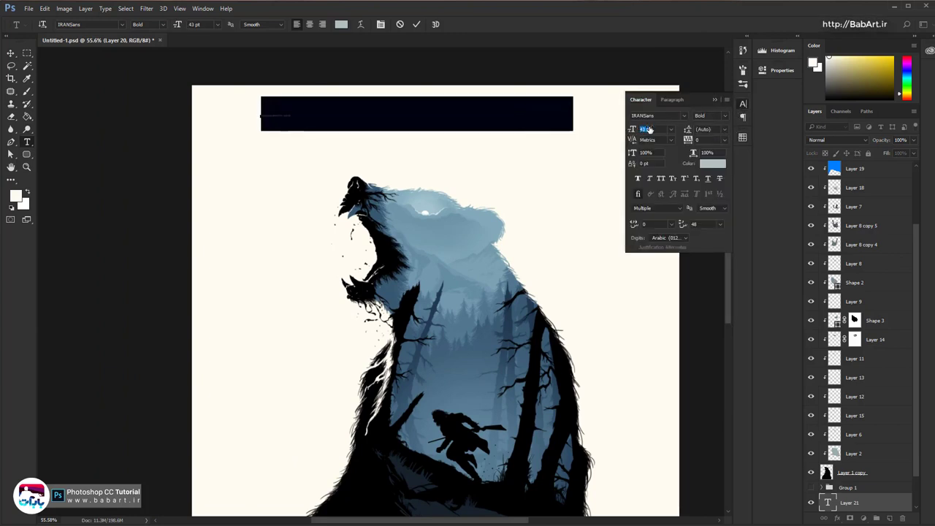
Set the title text's font to San Francisco Text Regular
left_click(655, 116)
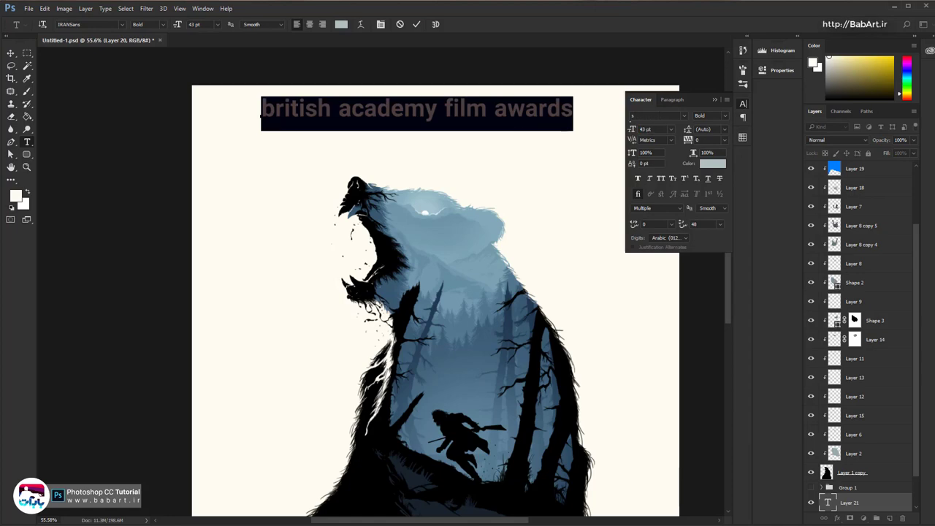
type("san f")
left_click(669, 276)
Retype the title in capitals as BRITISH ACADEMY FILM AWARDS, with a line break after ACADEMY
left_click(301, 111)
left_click_drag(266, 109, 585, 117)
left_click(571, 120)
left_click_drag(262, 110, 618, 100)
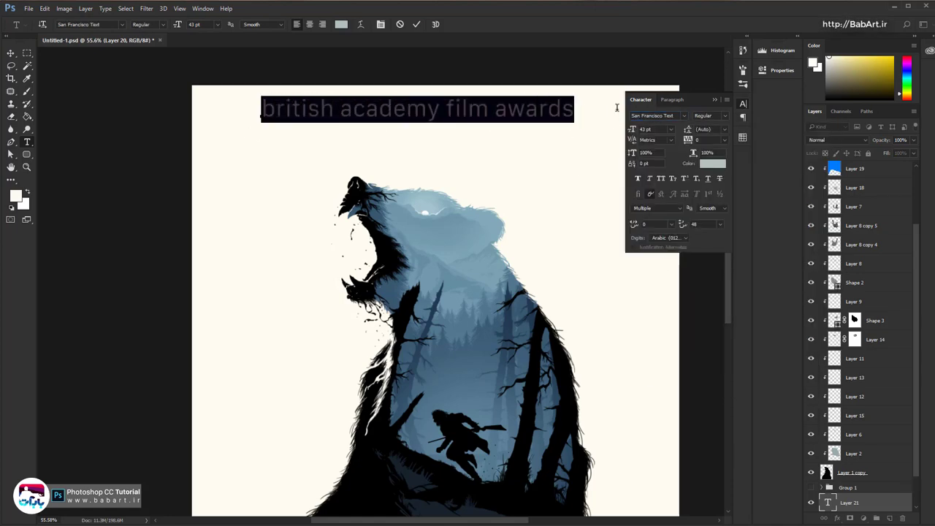
type("BRITISH ACADEMY")
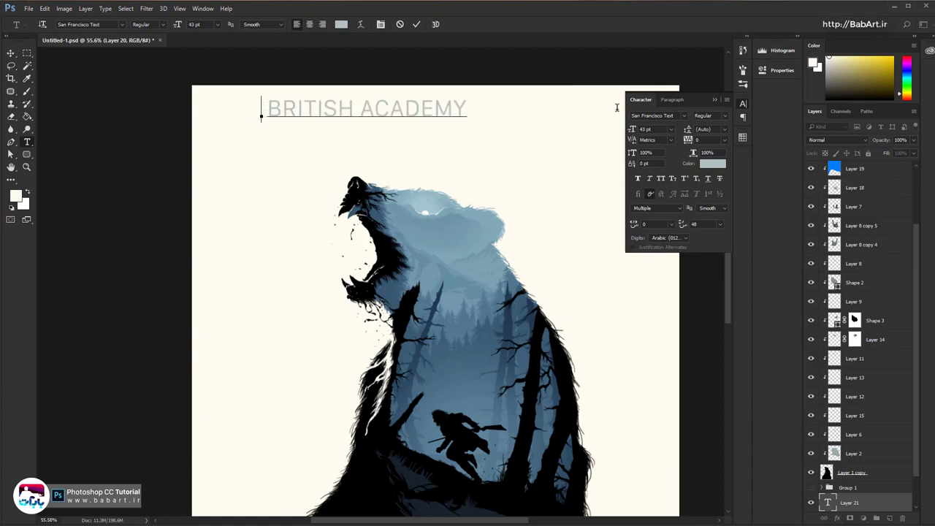
type(" FILM AWARDS")
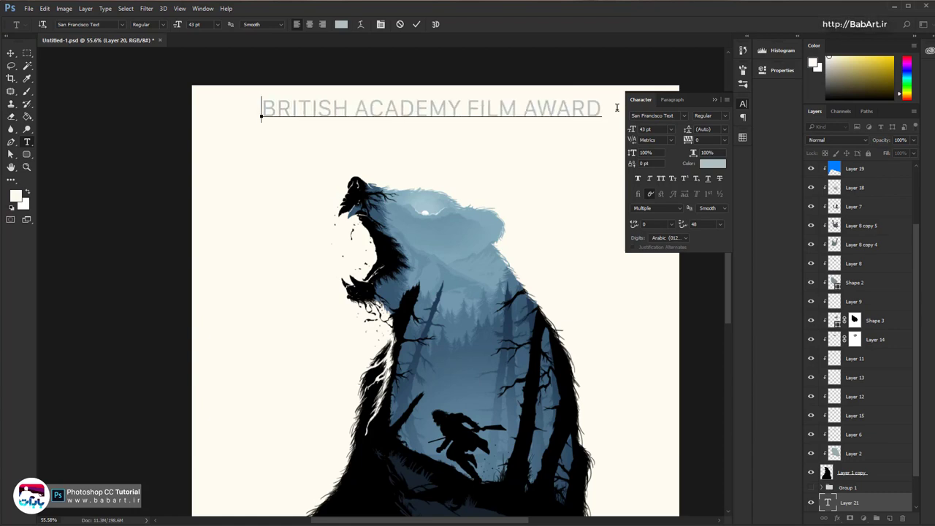
left_click(461, 104)
key("Return")
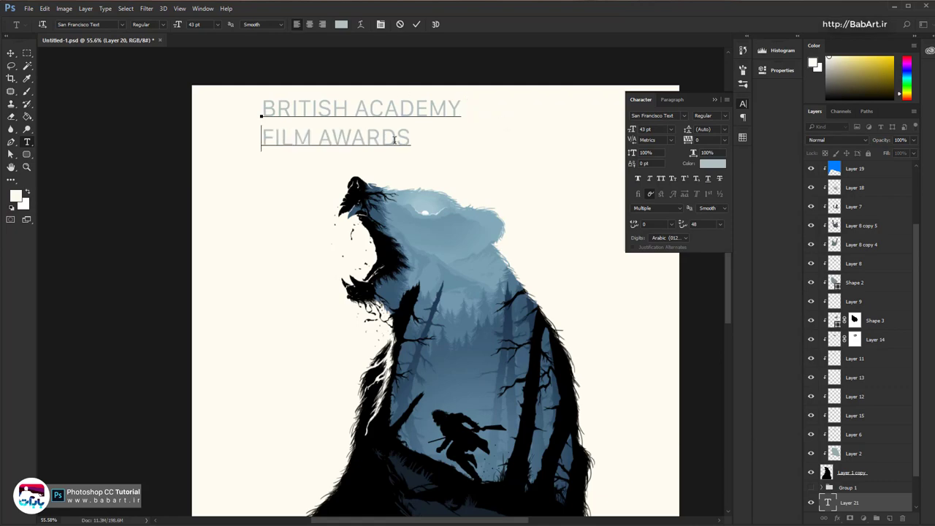
Change the font of the whole two-line title to Solomon Sans Normal
left_click(675, 116)
type("solom")
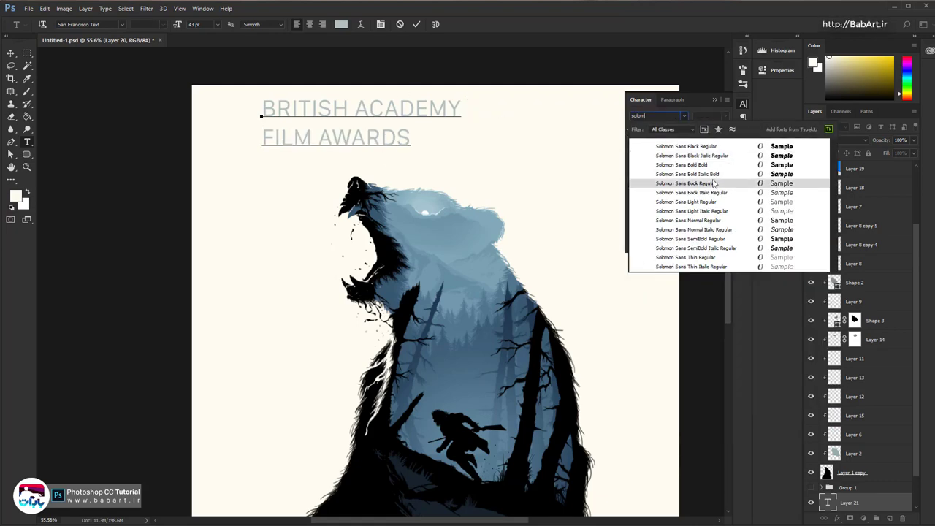
left_click(658, 182)
key("ctrl+a")
left_click(652, 115)
type("salomonsans")
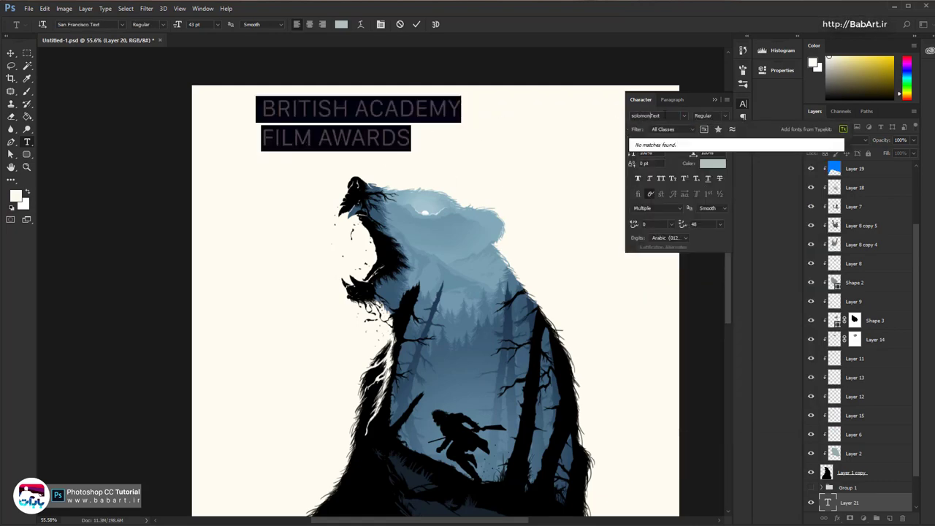
left_click_drag(662, 116, 569, 122)
type("solomon")
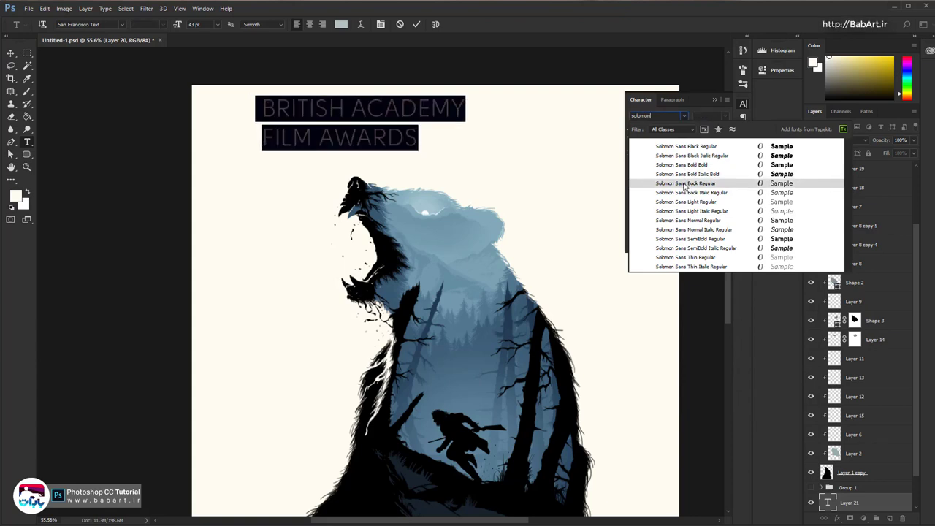
left_click(687, 220)
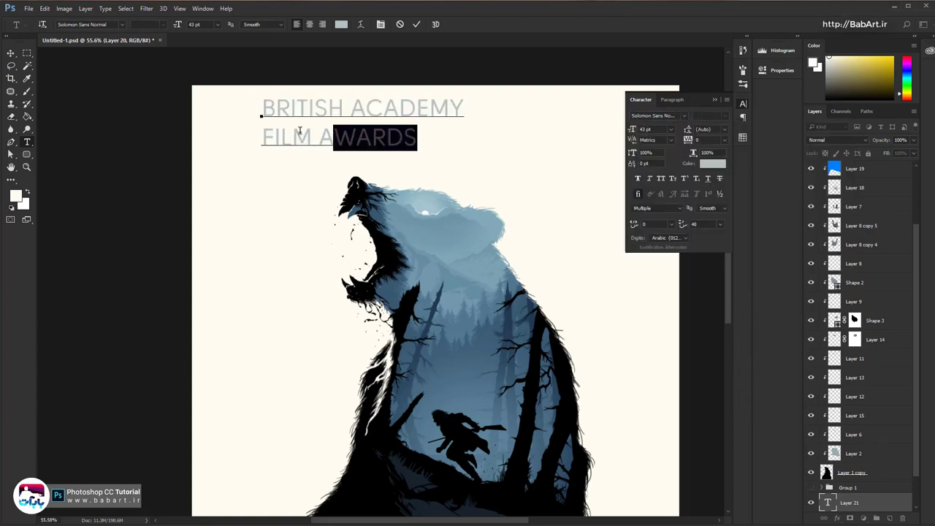
Group all the bear illustration layers from Layer 5 down to Layer 1 copy and lock the new group
left_click(850, 472)
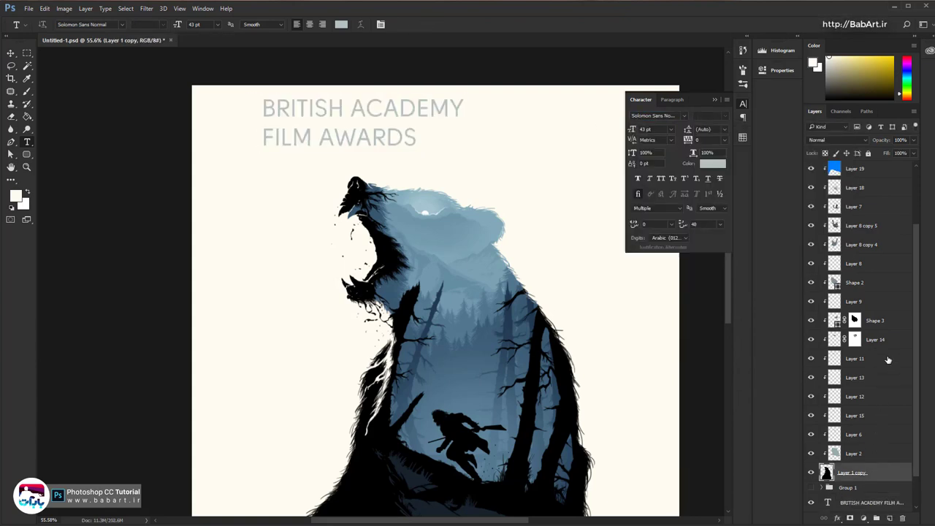
scroll(881, 365, "up", 3)
left_click(886, 175)
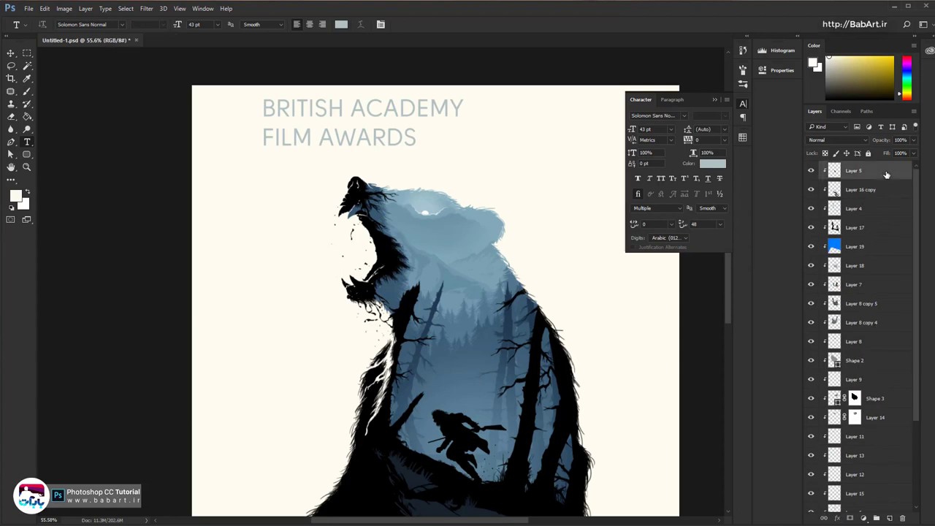
scroll(883, 328, "down", 3)
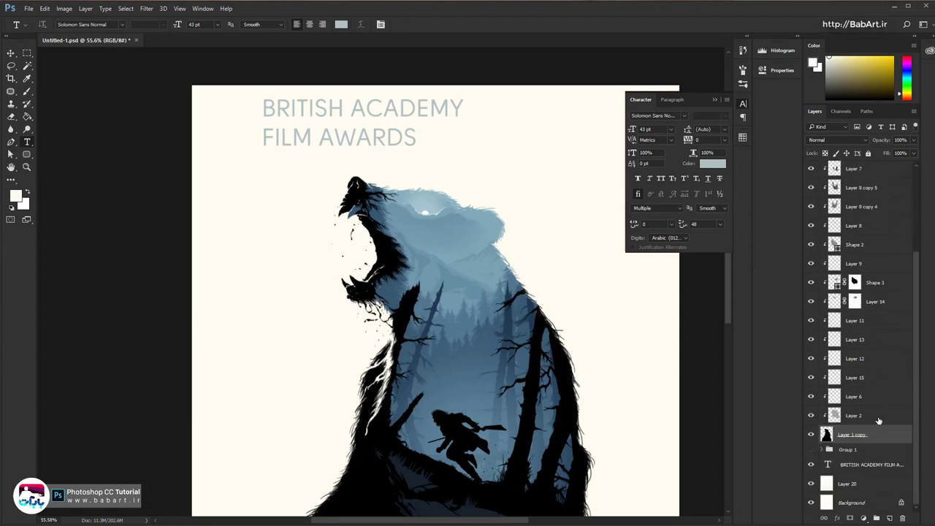
left_click(878, 415, "shift")
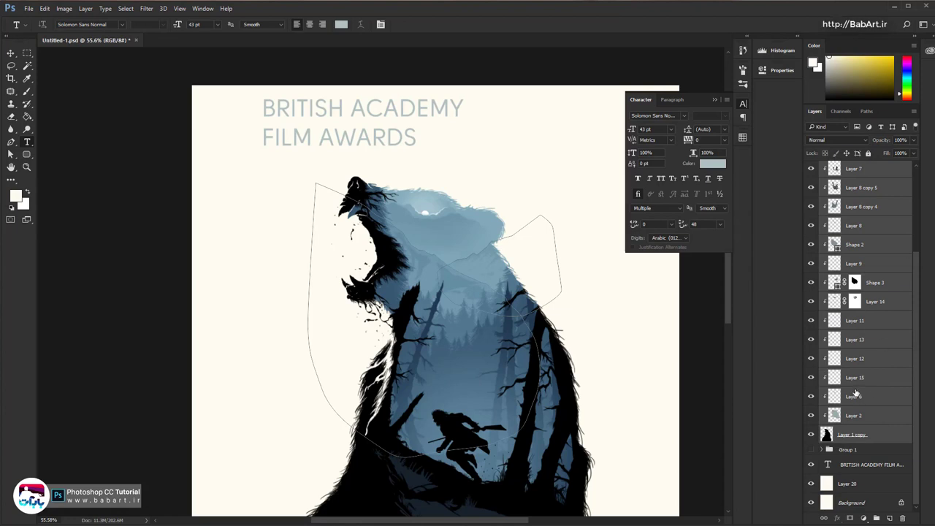
left_click(877, 517)
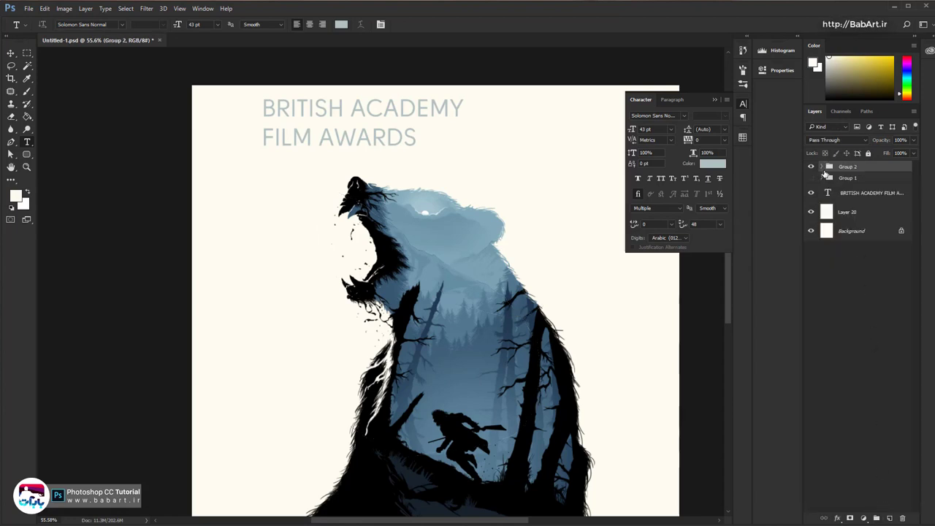
left_click(869, 153)
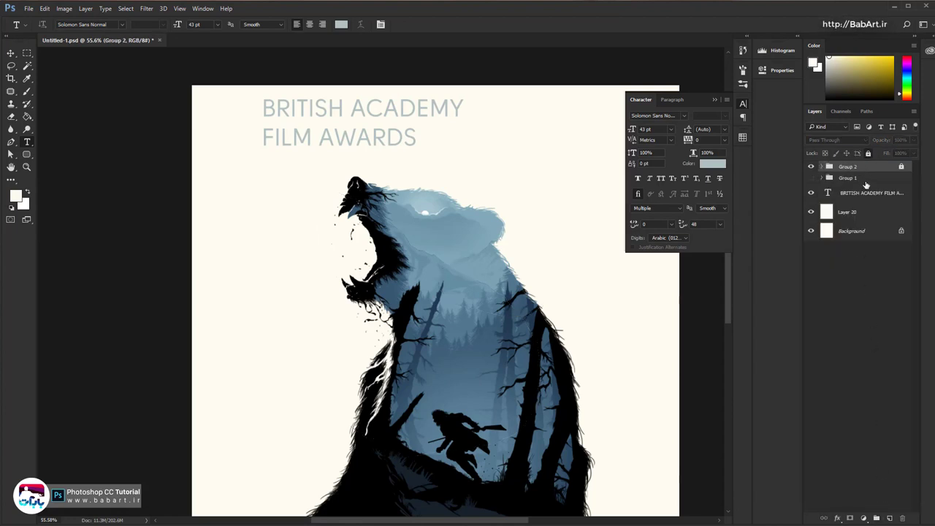
Lock and hide Group 1, and select the BRITISH ACADEMY FILM AWARDS text layer
left_click(873, 178)
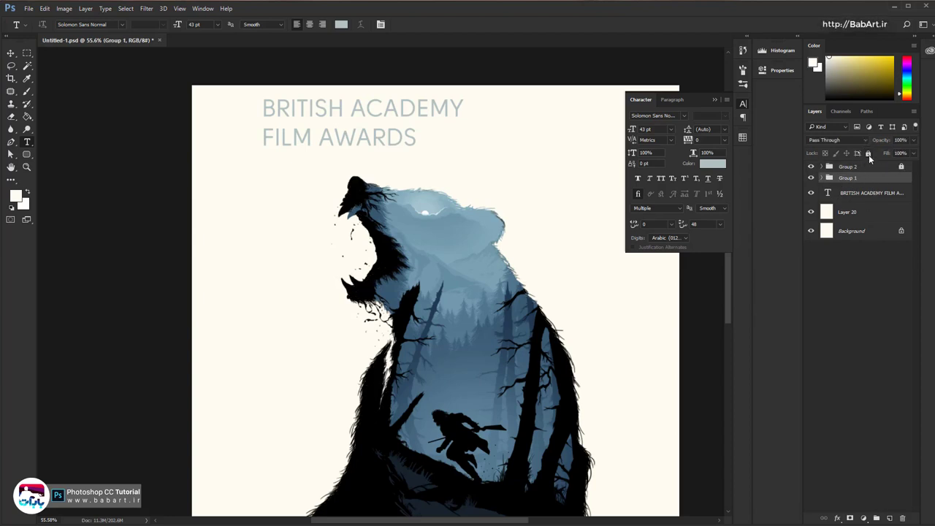
left_click(868, 154)
left_click(810, 178)
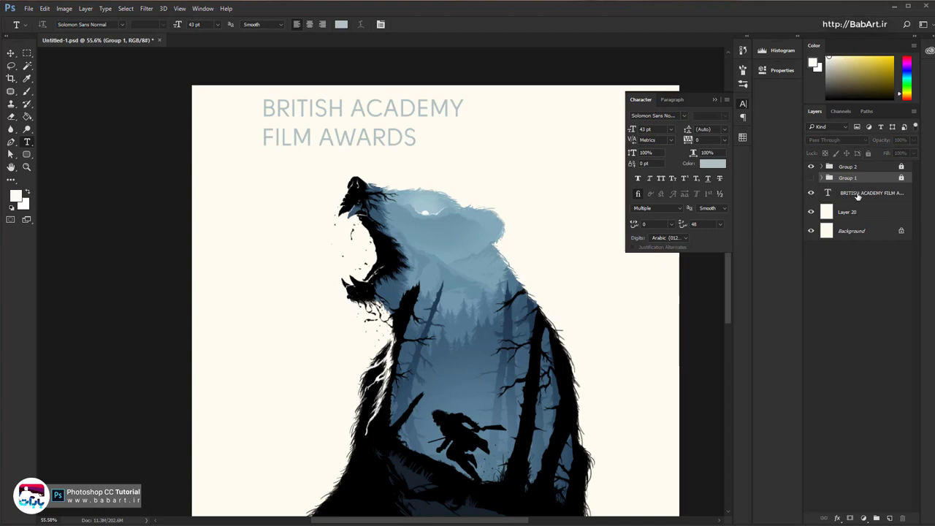
left_click(850, 195)
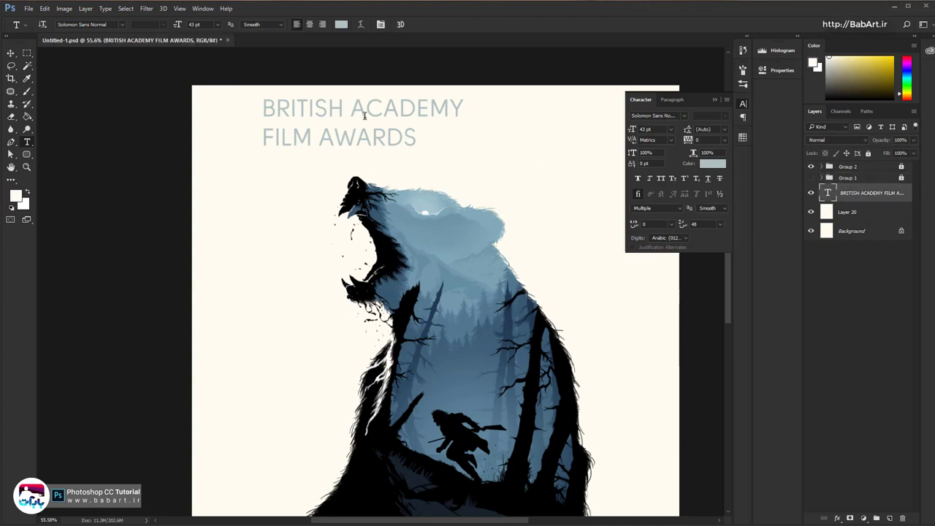
Recolour the BRITISH ACADEMY FILM AWARDS title text dark brown
left_click(712, 167)
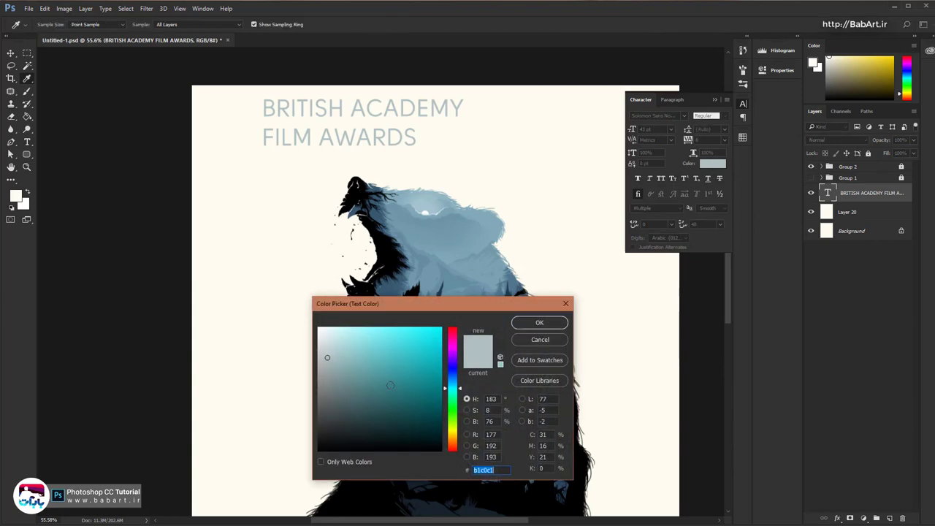
left_click_drag(443, 442, 447, 437)
left_click_drag(372, 428, 350, 418)
left_click(539, 322)
Set the title's tracking to -60 and its leading to 36 pt
scroll(339, 113, "up", 4)
left_click_drag(687, 140, 664, 140)
type("-60")
key("Return")
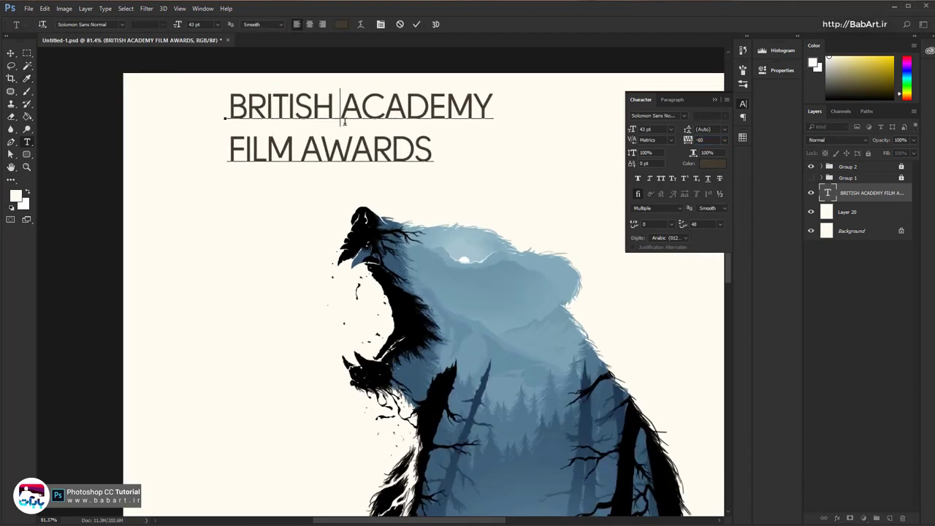
left_click(724, 129)
left_click(712, 271)
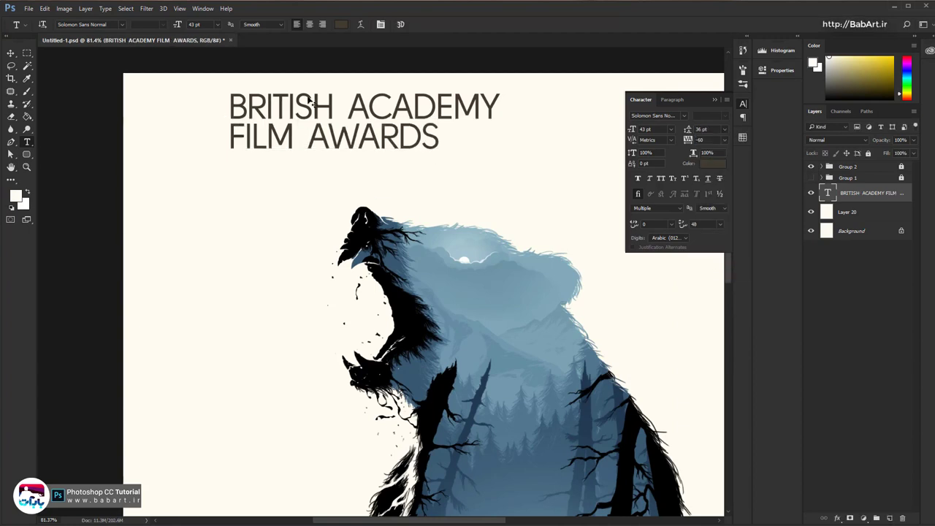
Move the title towards the poster's upper-left corner and add a new first line reading EE above it
left_click_drag(311, 102, 264, 125)
left_click(181, 124)
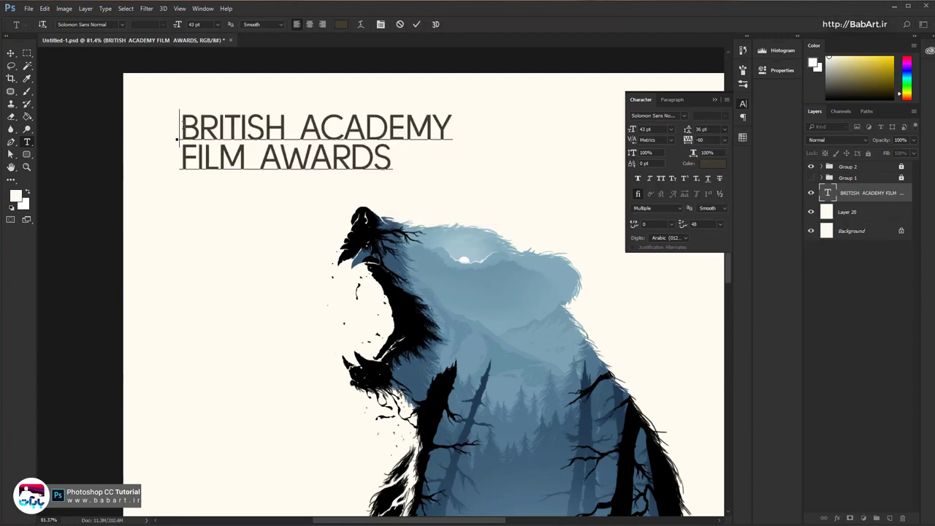
key("Return")
key("Up")
type("EE")
key("ctrl+Return")
Set the three-line title to 30 pt with 24 pt leading and nudge it slightly upward
left_click_drag(652, 129, 611, 125)
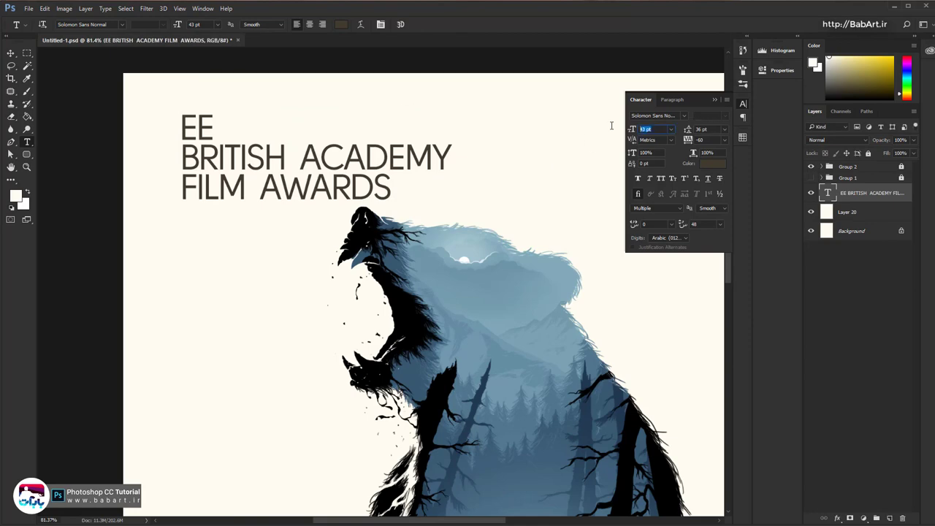
type("30")
key("Return")
left_click(724, 130)
left_click(726, 251)
left_click_drag(268, 150, 274, 133)
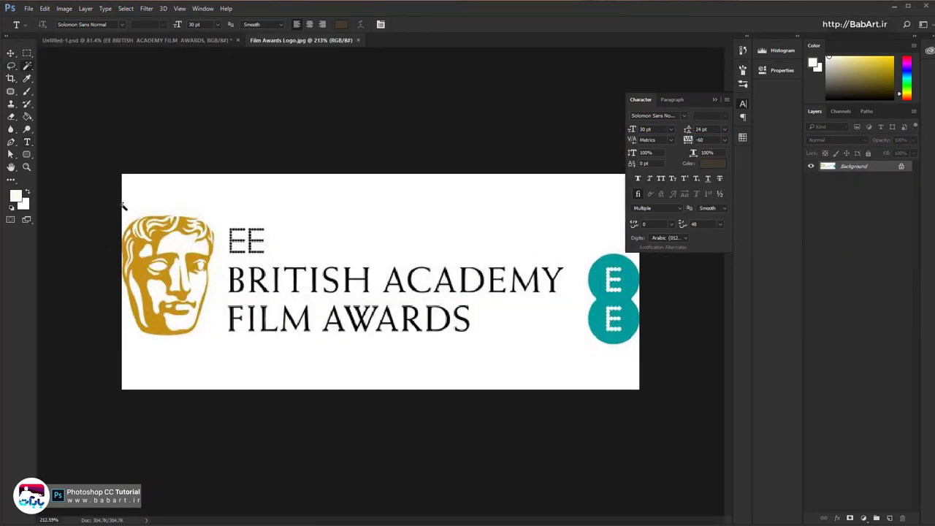
Crop the Film Awards Logo.jpg image tightly around the golden face mask
left_click(25, 65)
key("c")
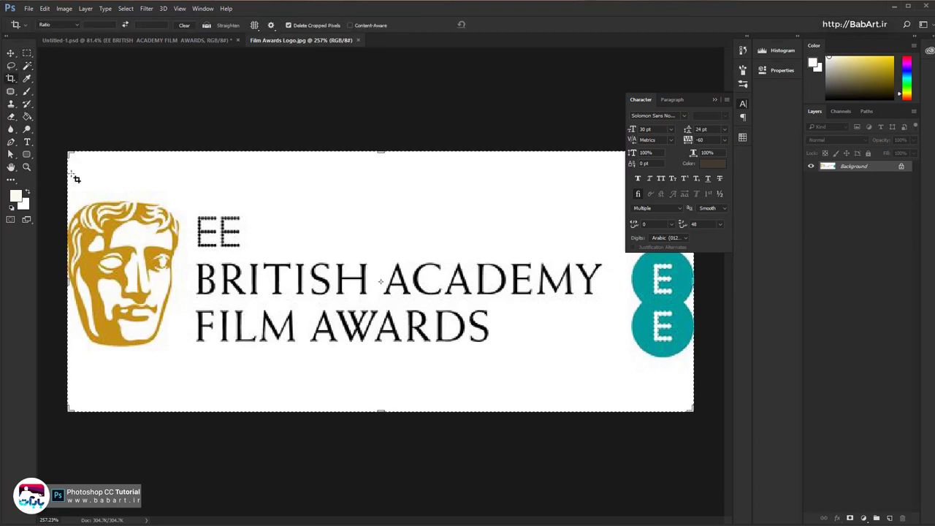
left_click_drag(69, 201, 181, 350)
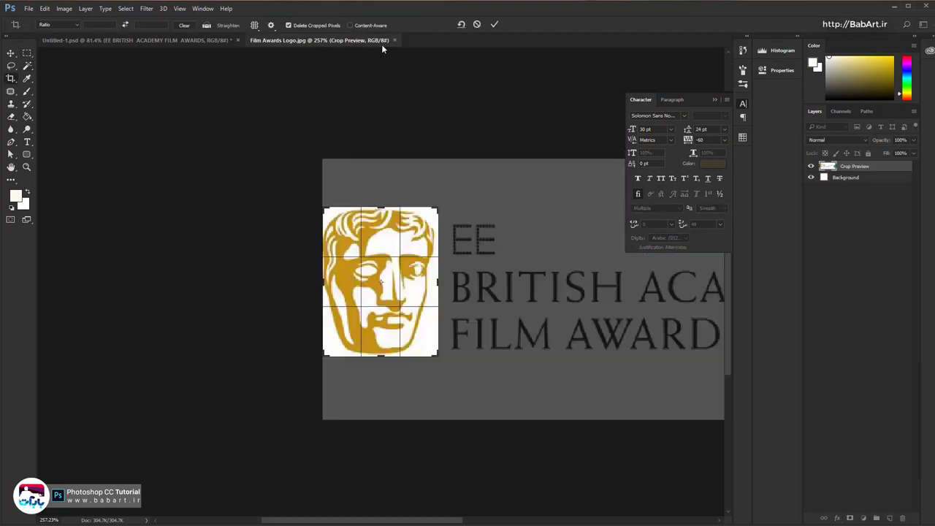
Unlock the logo's background layer and delete the white areas around and inside the mask
left_click(27, 67)
left_click(388, 249)
left_click(902, 170)
key("Delete")
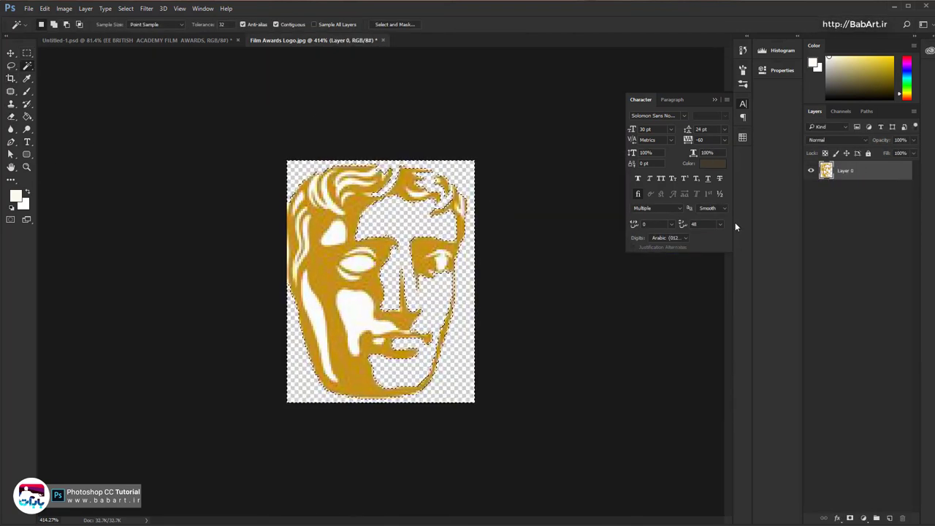
left_click(353, 313)
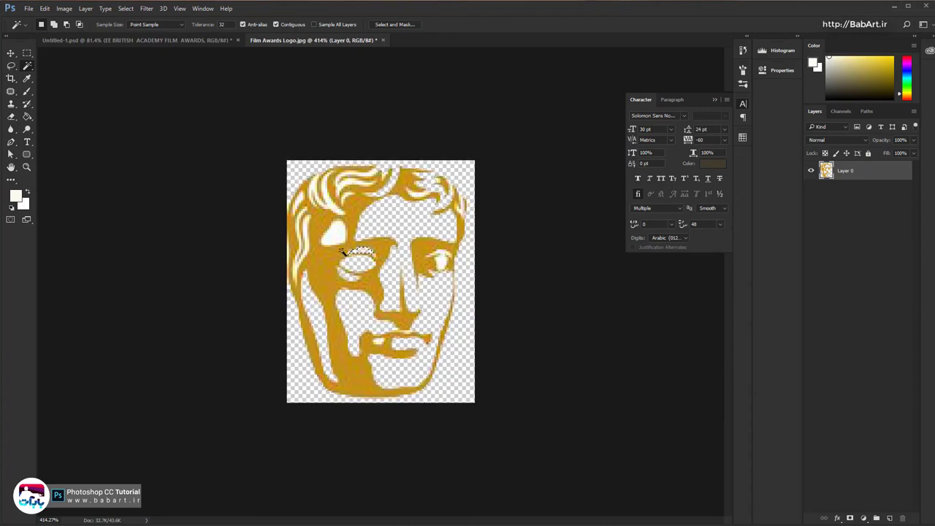
key("ctrl+d")
Select all the gold areas of the mask by colour range and copy them
right_click(320, 256)
left_click(357, 357)
left_click_drag(317, 163, 619, 148)
left_click(325, 281)
left_click(688, 173)
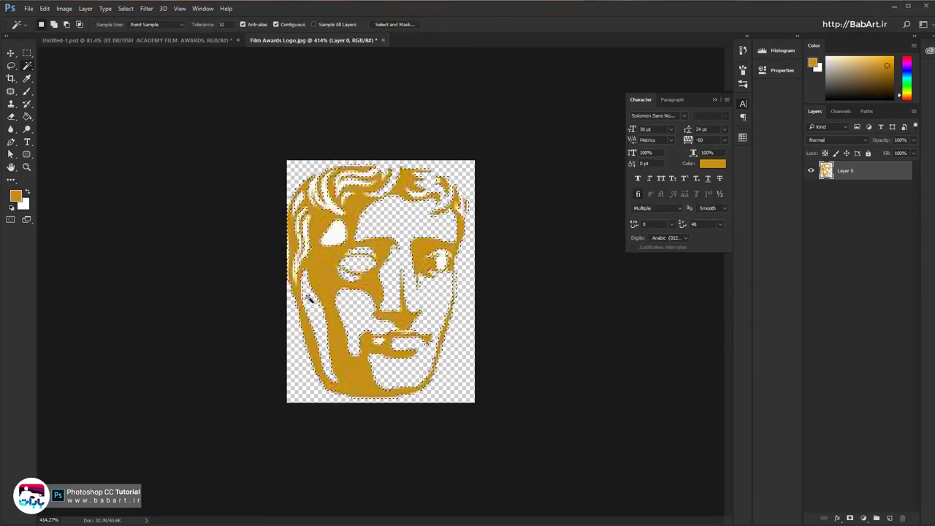
left_click(45, 9)
left_click(54, 73)
Paste the gold mask into the Untitled-1.psd poster and convert its new layer to a Smart Object
left_click(137, 40)
left_click(45, 9)
left_click(54, 92)
key("ctrl+0")
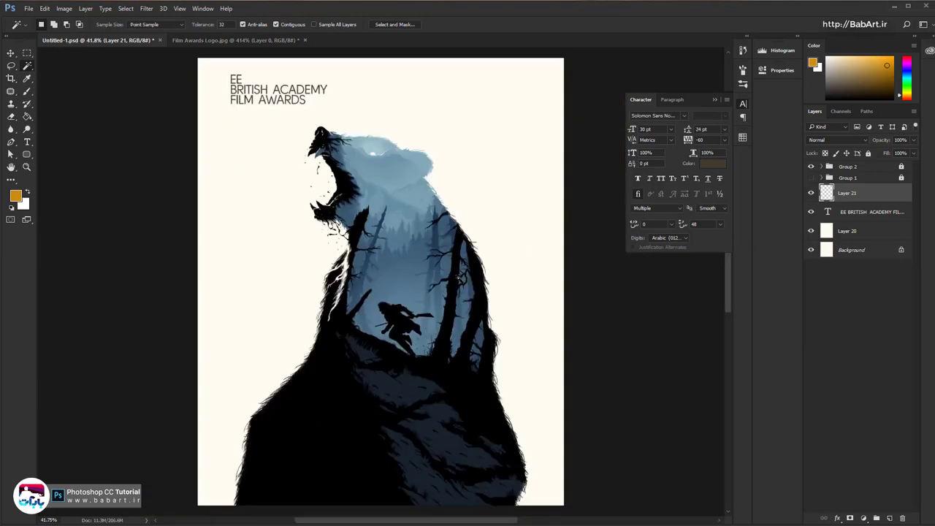
key("ctrl+0")
key("v")
right_click(874, 192)
left_click(869, 319)
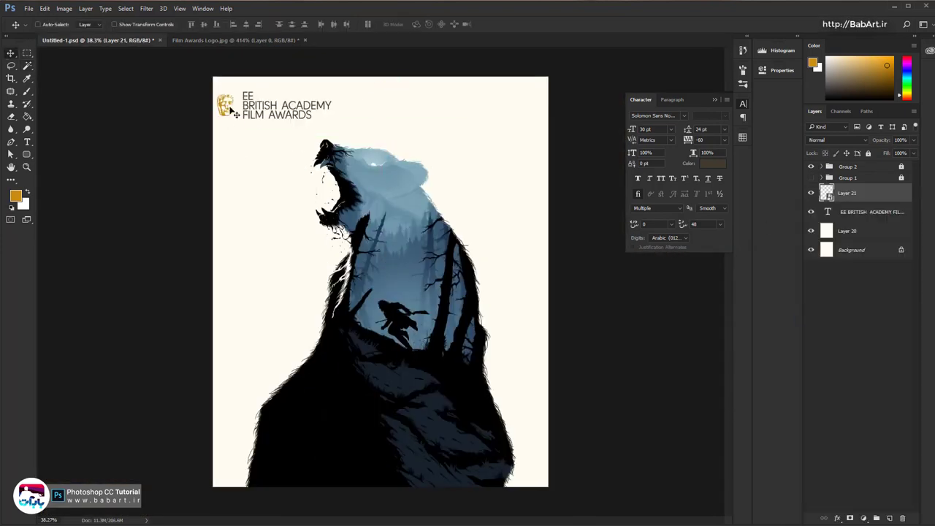
Scale the gold mask to about the height of the three title lines and position it directly before them
scroll(230, 110, "up", 5)
left_click_drag(229, 128, 278, 267)
key("ctrl+t")
left_click_drag(261, 188, 260, 198)
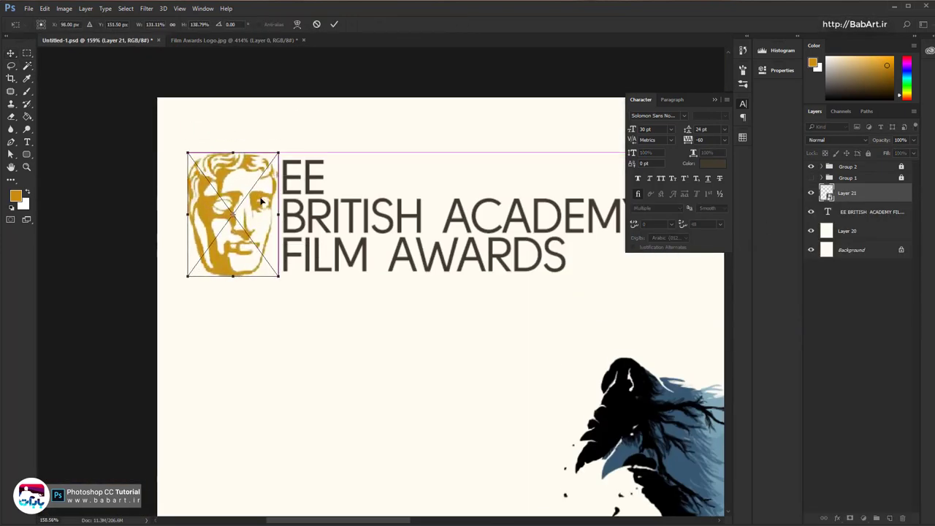
key("ctrl+z")
key("Escape")
key("ctrl+t")
left_click_drag(267, 251, 283, 269)
left_click_drag(262, 195, 257, 208)
key("Return")
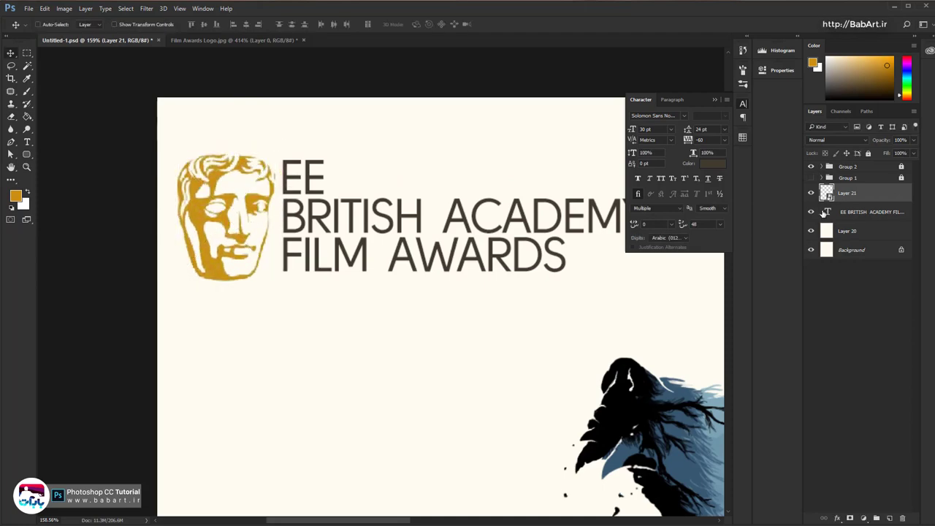
Add a Color Overlay effect to the mask layer using a gold sampled from the mask
double_click(875, 193)
left_click(505, 402)
left_click_drag(674, 317, 723, 315)
left_click(693, 305)
left_click(217, 267)
left_click(539, 322)
left_click(800, 290)
scroll(299, 237, "down", 6)
left_click_drag(307, 237, 189, 303)
scroll(153, 293, "up", 2)
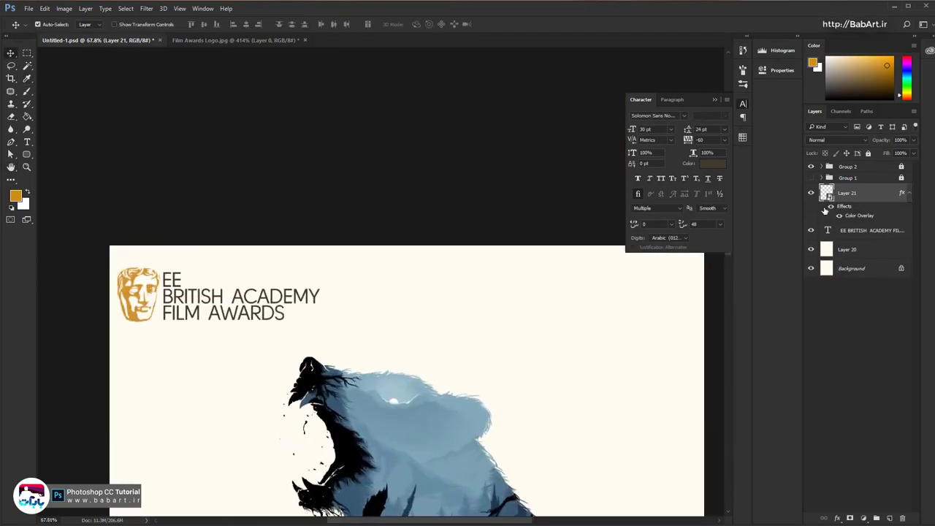
Shrink the mask slightly to match the text height and widen the gap between it and the title
key("ctrl+t")
left_click_drag(159, 267, 156, 271)
key("Return")
left_click(858, 217)
left_click_drag(216, 297, 220, 296)
Recolour the title text to a lighter brownish grey
left_click(715, 164)
left_click(344, 399)
left_click(539, 322)
Combine the mask and title layers into one Smart Object and scale it down to about 65%
left_click(852, 194, "ctrl")
right_click(852, 194)
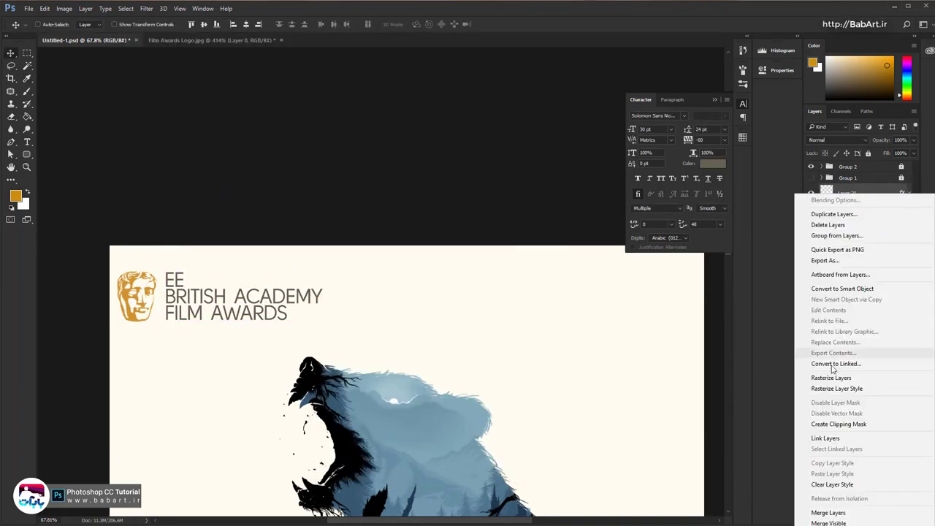
left_click(839, 289)
key("ctrl+t")
left_click_drag(322, 322, 236, 298)
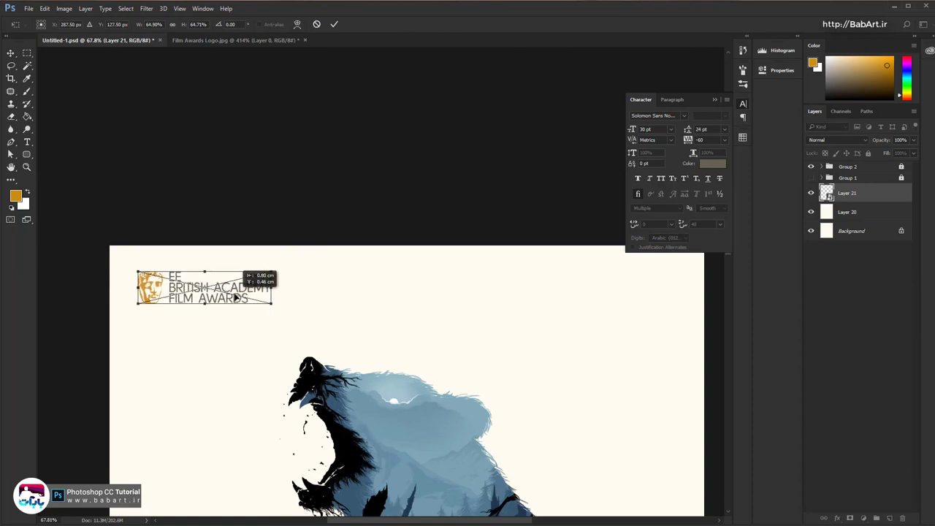
key("Return")
Use a temporary rectangle as a spacer to set equal logo margins of about 1.93 cm from the poster's left and top edges
right_click(29, 156)
left_click(67, 154)
mouse_move(154, 328)
left_mouse_down()
mouse_move(192, 365)
mouse_move(131, 263)
mouse_move(192, 300)
mouse_move(158, 277)
left_mouse_up()
left_click(848, 212)
left_click(10, 53)
key("ctrl+t")
scroll(159, 299, "up", 3)
left_click(335, 25)
scroll(106, 274, "down", 5)
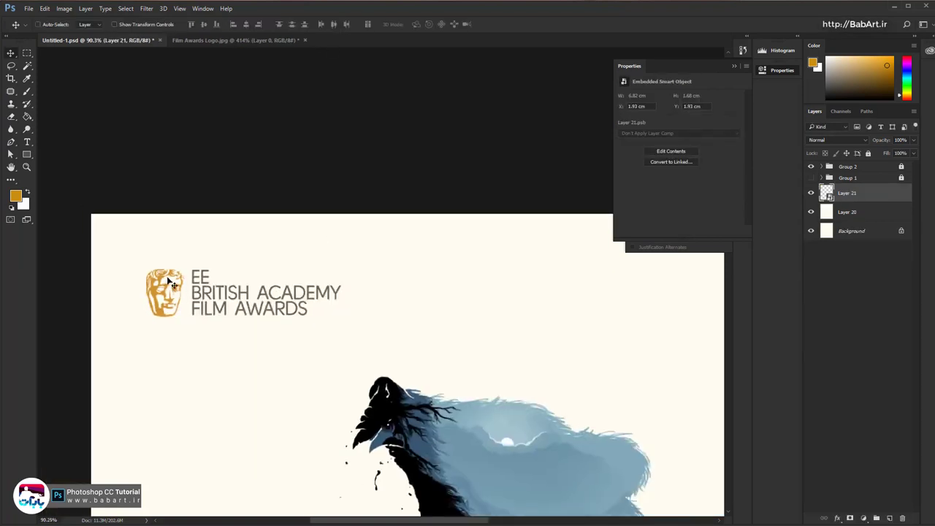
Draw a circle about 45 px wide just after the title and fill it with teal
right_click(28, 153)
left_click(66, 172)
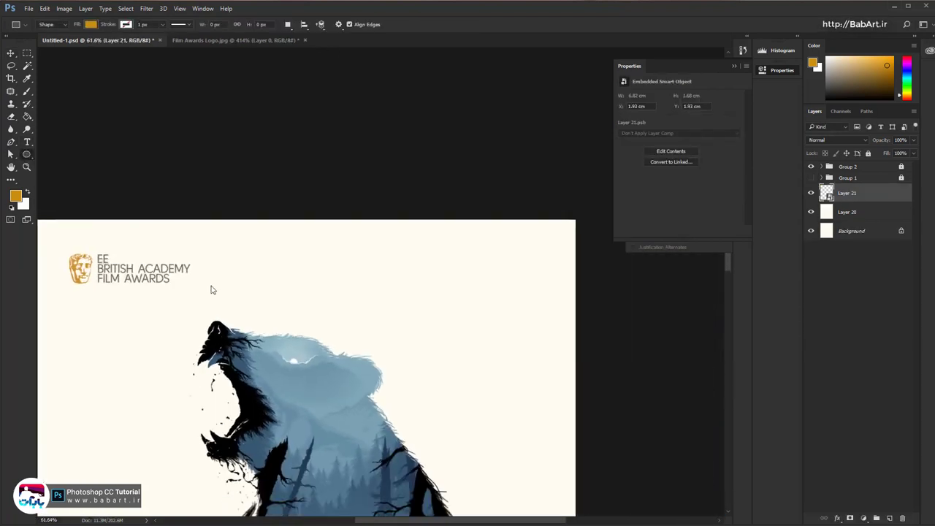
scroll(211, 290, "up", 3)
double_click(826, 193)
left_click(453, 385)
left_click(431, 365)
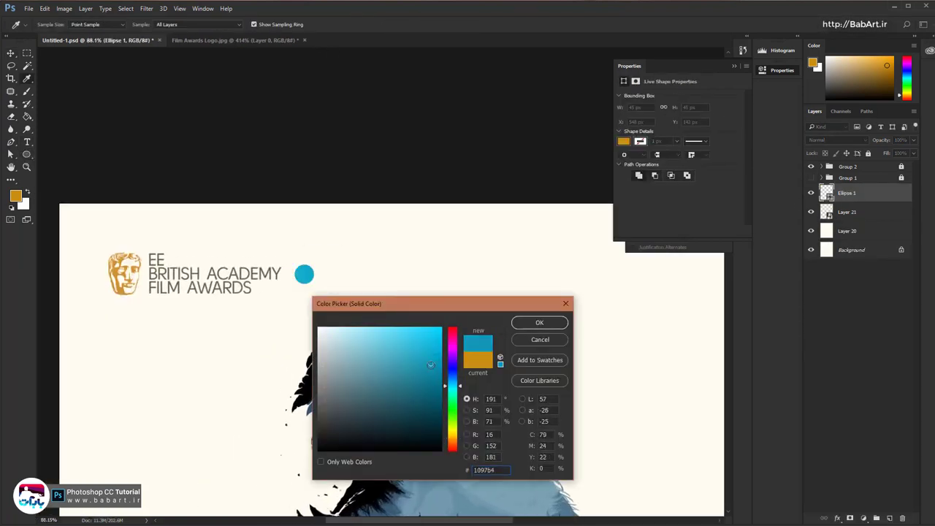
left_click(452, 387)
left_click(435, 367)
left_click(539, 322)
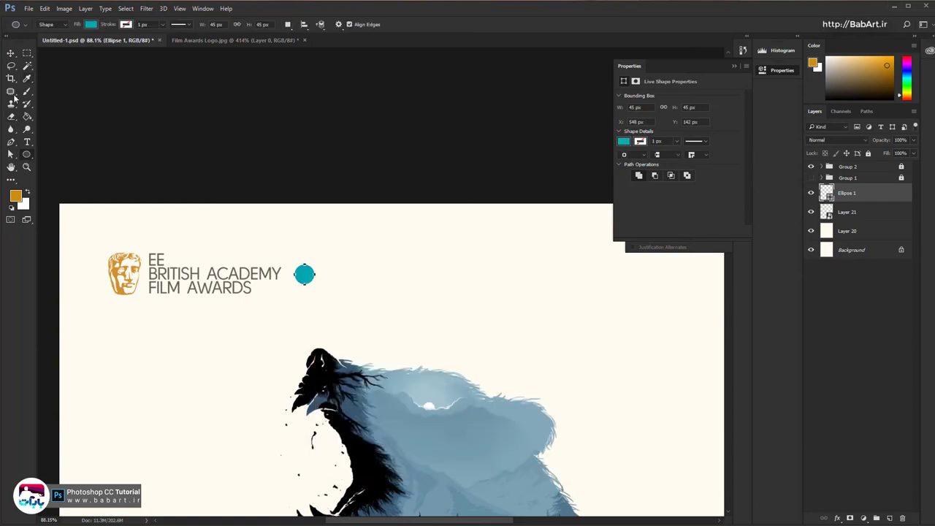
Add a separate letter E in white Tahoma and place it on the teal circle
left_click(291, 235)
scroll(293, 230, "up", 3)
left_click_drag(293, 230, 344, 223)
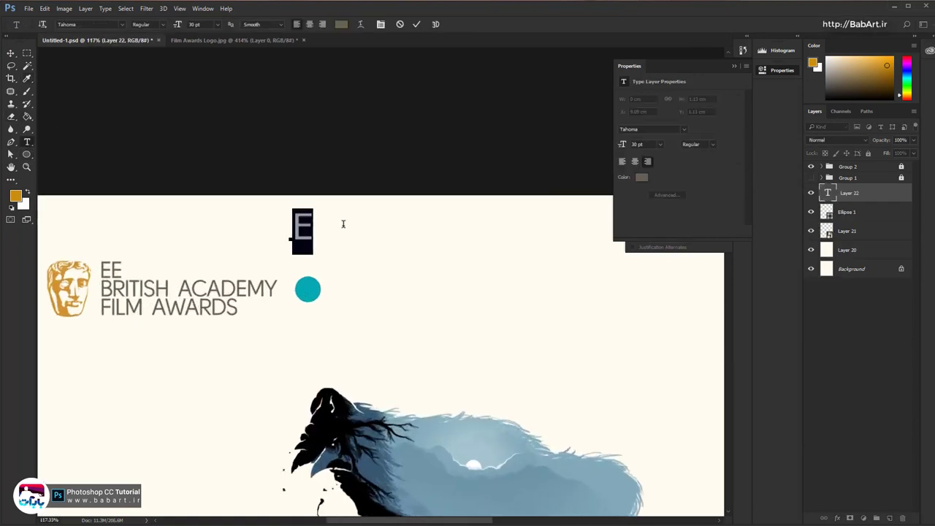
left_click(734, 65)
left_click(712, 162)
left_click(318, 329)
left_click(539, 322)
left_click(10, 53)
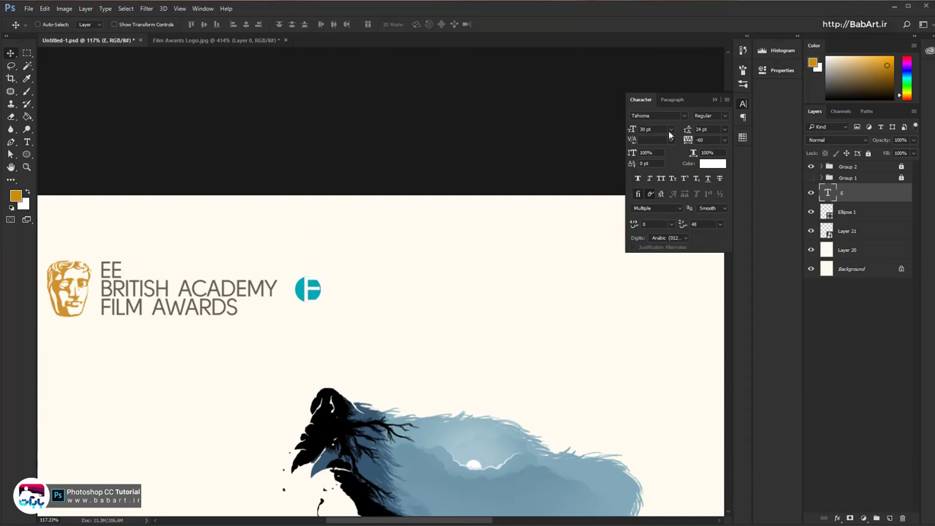
Set the letter E to 15 pt and combine it with the teal circle into one Smart Object
scroll(319, 285, "up", 3)
left_click(857, 214, "shift")
right_click(858, 214)
left_click(853, 336)
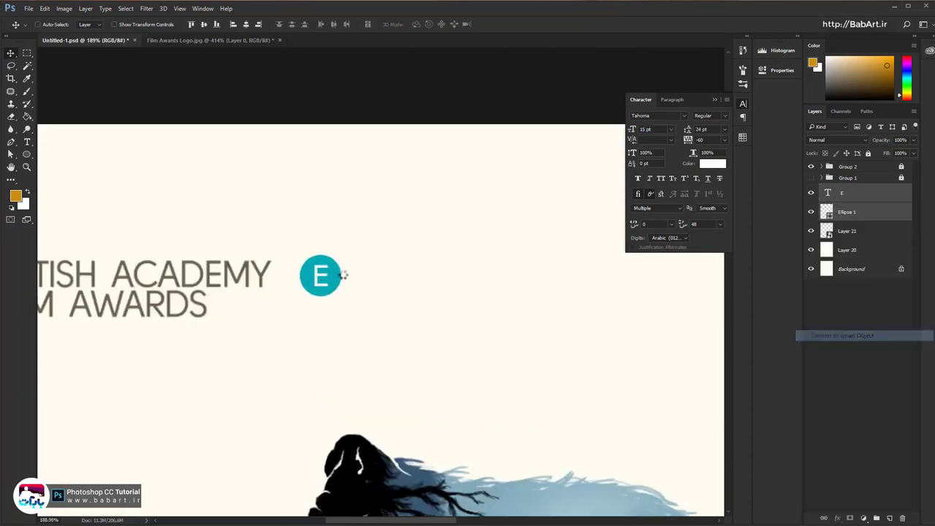
Duplicate the teal E badge directly beneath the original and scale the pair down beside the title
left_click_drag(333, 284, 336, 319)
key("ctrl+t")
left_click(430, 25)
scroll(453, 175, "down", 8)
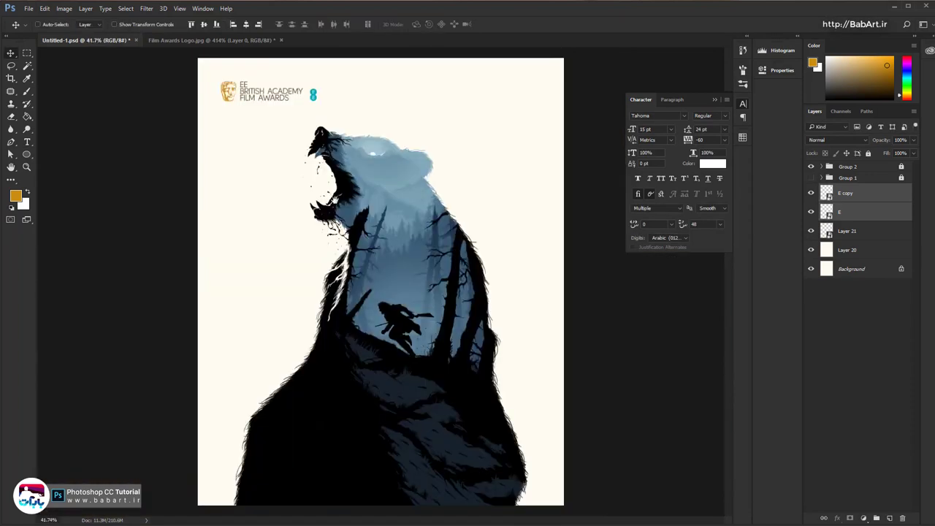
Add the text 2016 near the poster's upper-right corner and colour it gold
scroll(486, 109, "up", 3)
left_click_drag(544, 88, 411, 227)
left_click(27, 144)
left_click(393, 245)
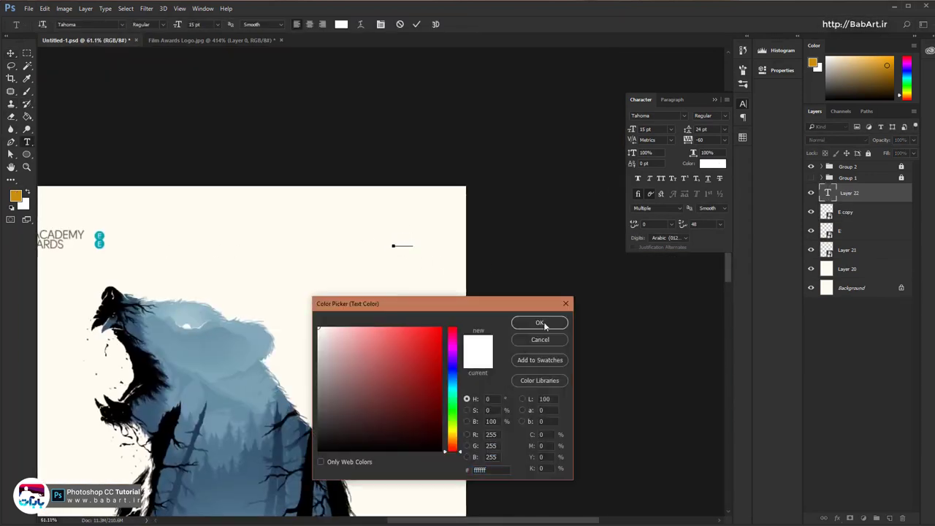
left_click(540, 323)
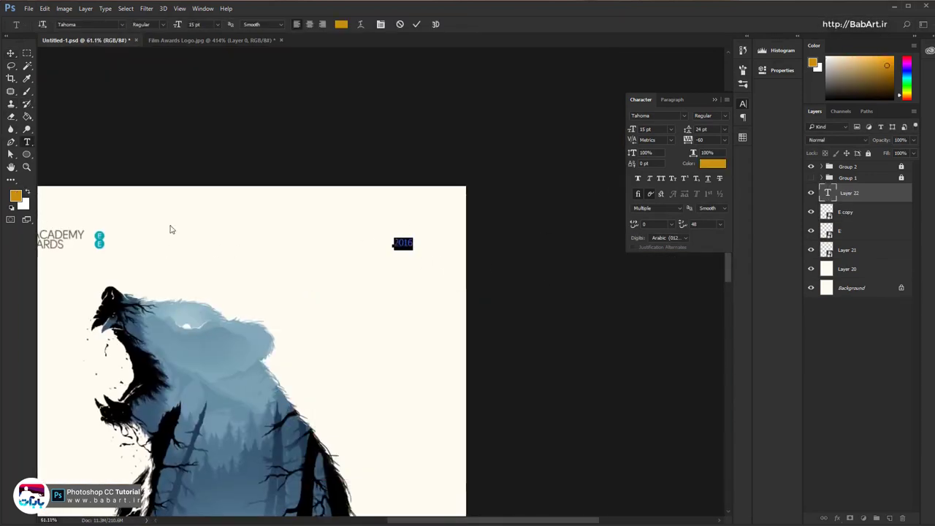
Change the 2016 text to Solomon Sans Book and enlarge it to 34 pt
scroll(408, 243, "up", 3)
left_click(684, 115)
scroll(668, 150, "up", 3)
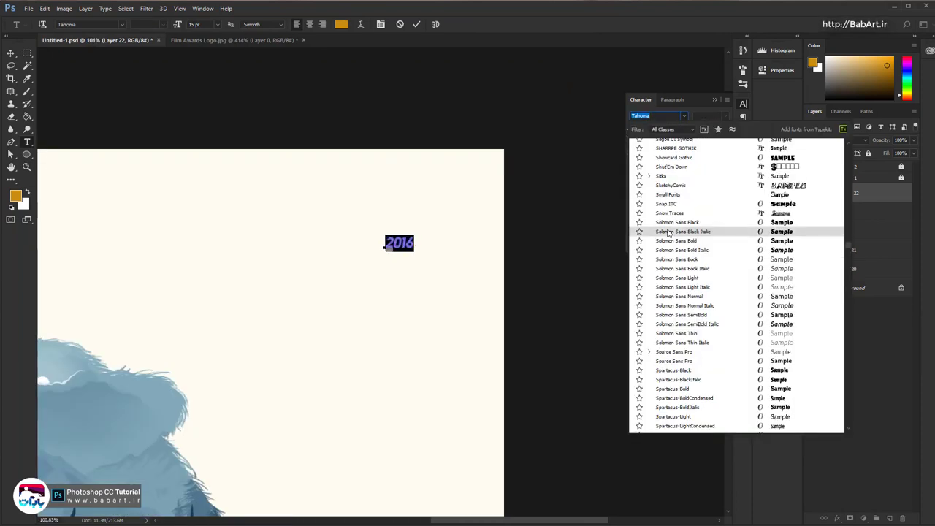
left_click(667, 262)
left_click_drag(632, 129, 645, 129)
key("ctrl+Return")
scroll(442, 310, "down", 3)
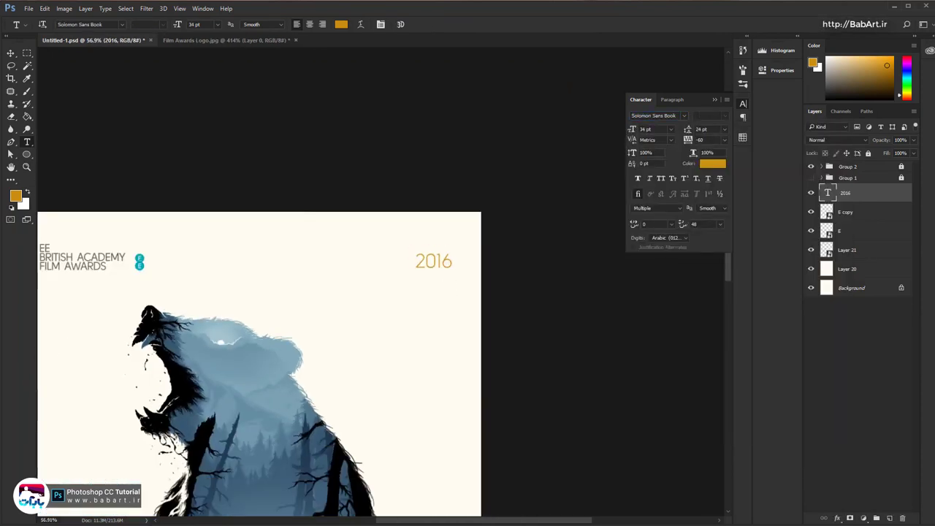
Enlarge 2016 to 60 pt, align it level with the logo at the poster's right margin, and save the document
key("v")
key("ctrl+0")
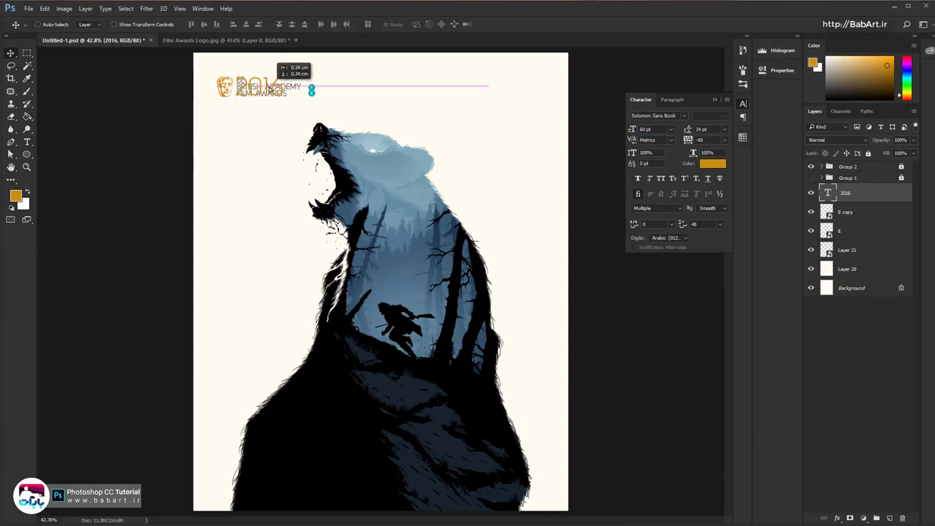
left_click_drag(268, 87, 537, 87)
scroll(321, 112, "up", 1)
key("ctrl+s")
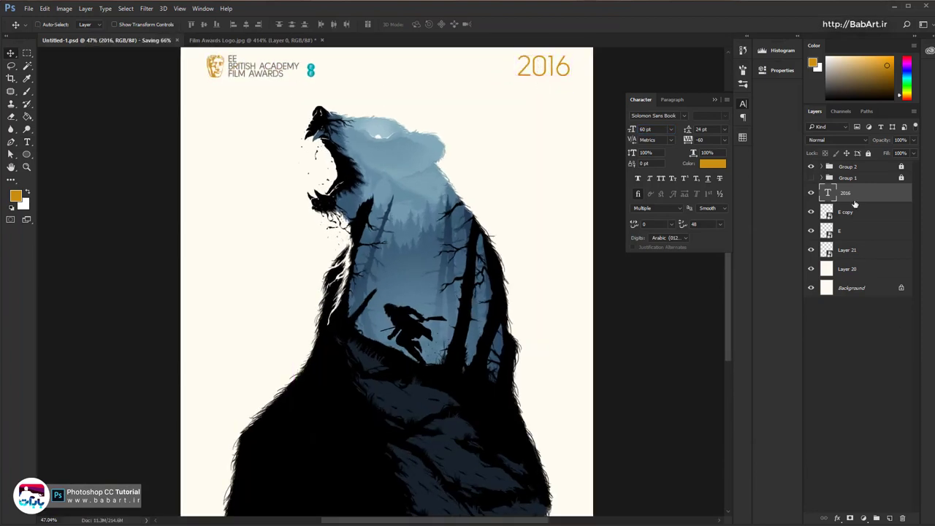
Add a two-line text reading The Revenant beside the bear's jaw and set its leading to Auto
key("t")
left_click(207, 208)
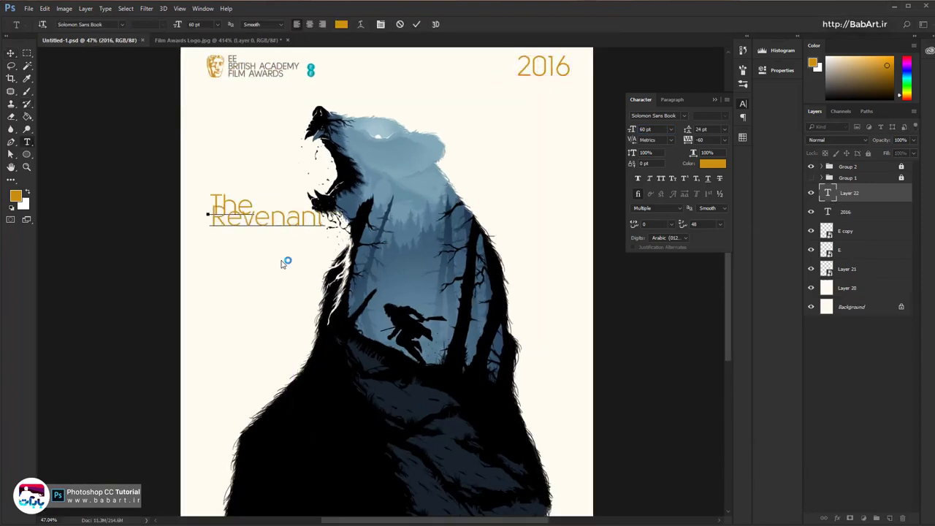
key("ctrl+a")
left_click(725, 130)
left_click(708, 139)
Set the size of the word The to 35 pt
scroll(252, 208, "up", 6)
left_click_drag(256, 199, 182, 195)
left_click_drag(652, 130, 610, 132)
type("35")
key("Return")
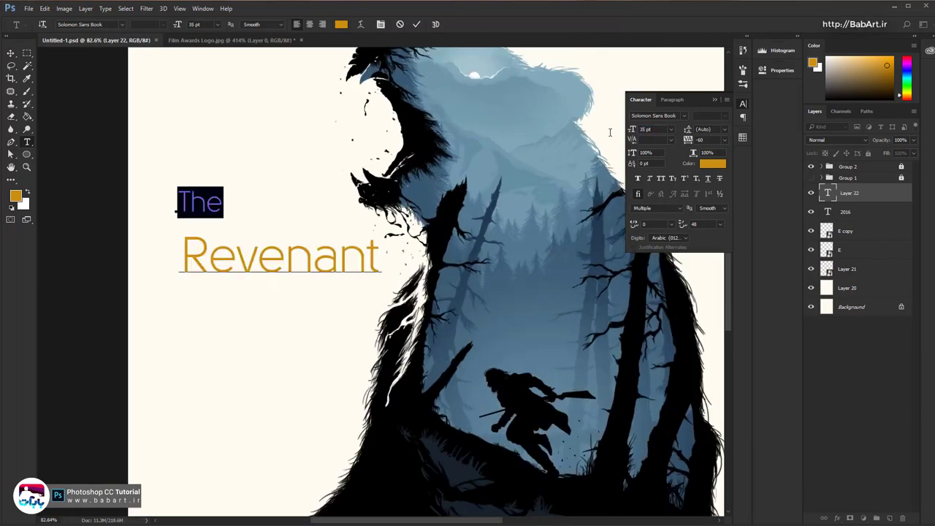
Change the font of the word Revenant to Solomon Sans Normal
left_click_drag(177, 259, 381, 259)
left_click(684, 115)
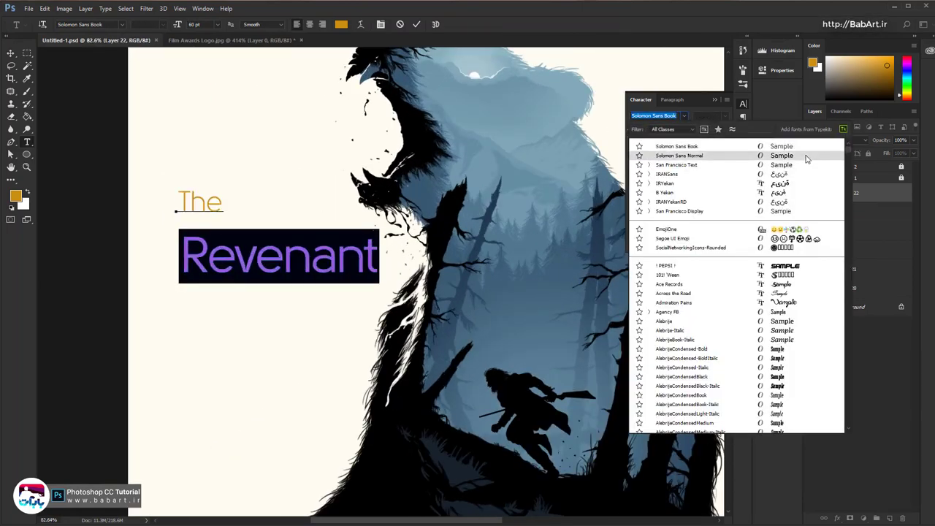
left_click(687, 153)
Set the leading of the whole The Revenant text to 48 pt and commit the text
double_click(233, 200)
key("ctrl+a")
left_click(724, 129)
left_click(718, 218)
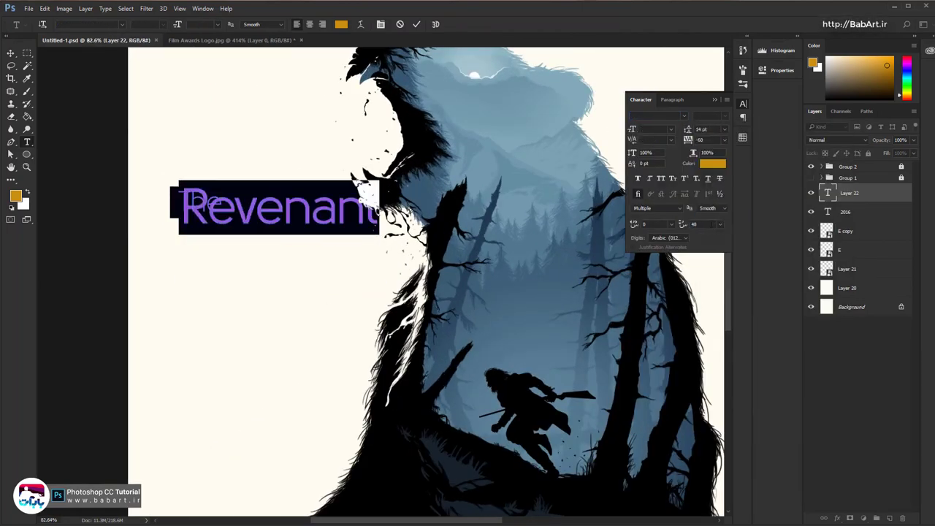
left_click(724, 129)
left_click(718, 283)
key("ctrl+Return")
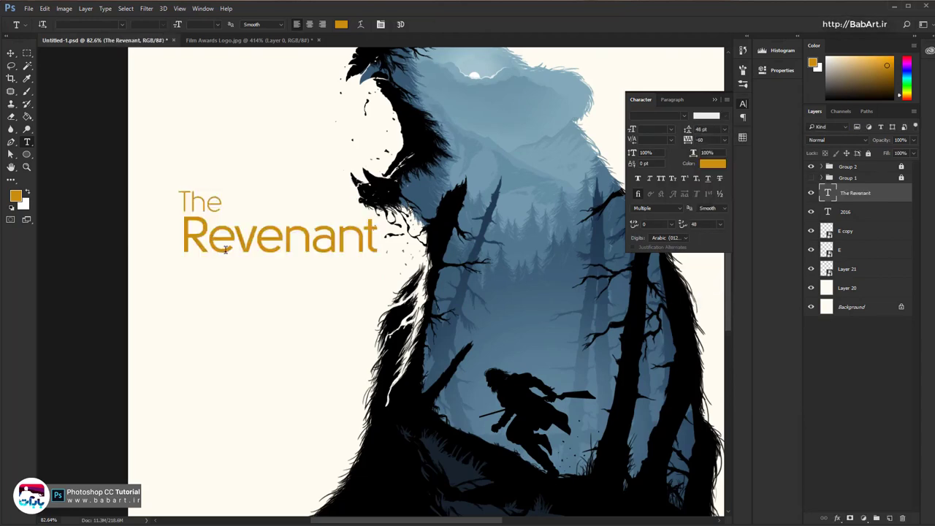
Convert the The Revenant title to a smart object, then scale and place it beside the bear's jaw, aligned with the logo's left edge
key("ctrl+0")
right_click(847, 192)
left_click(842, 302)
key("ctrl+t")
left_click_drag(323, 245, 506, 427)
left_click_drag(447, 298, 438, 186)
left_click_drag(549, 202, 358, 117)
left_click_drag(264, 118, 257, 232)
left_click_drag(352, 257, 330, 249)
left_click_drag(288, 234, 301, 241)
key("Return")
Add the director credit Alejandro González Iñárritu as a text line below the title and set its size to 20 pt
scroll(255, 244, "up", 1)
key("t")
left_click(224, 277)
key("ctrl+v")
left_click_drag(225, 272, 607, 268)
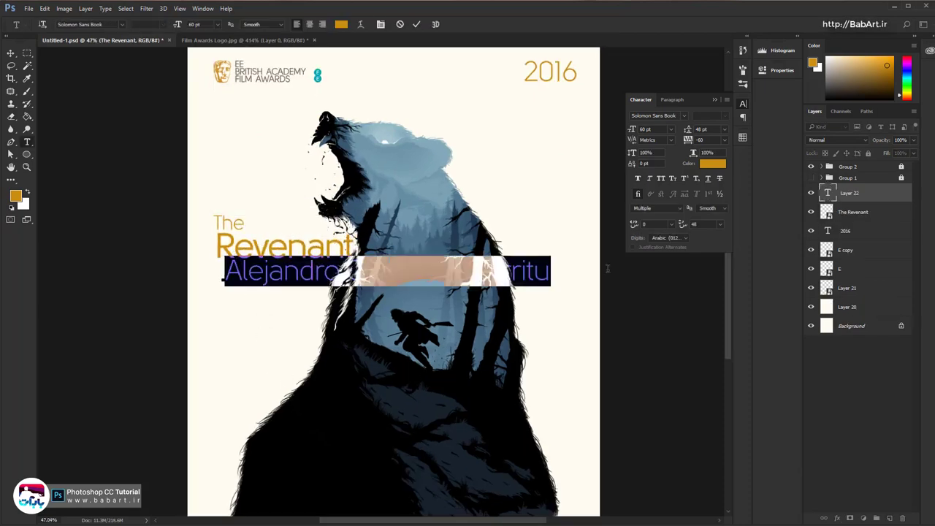
type("15")
key("Return")
key("Return")
scroll(302, 279, "up", 5)
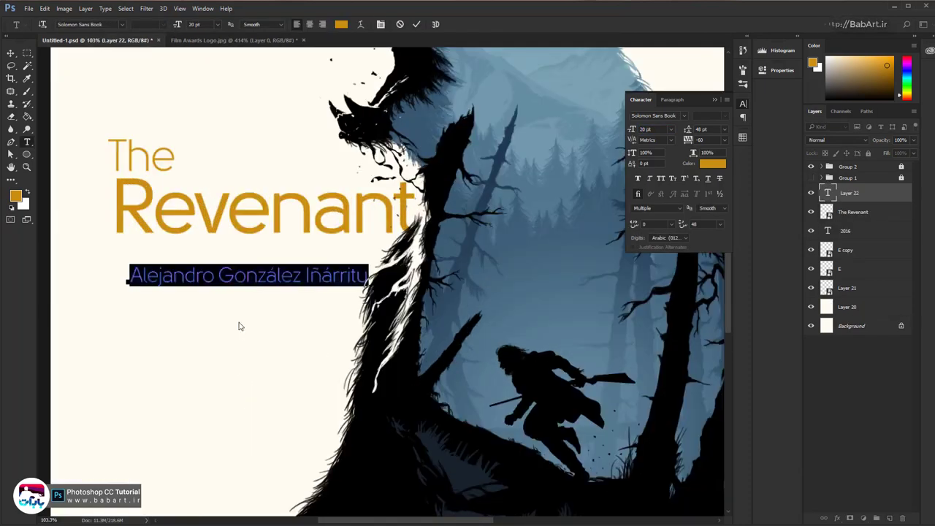
Commit the director credit, place it directly under the word Revenant aligned with its left edge, and save the document
key("ctrl+Return")
left_click_drag(246, 277, 235, 253)
scroll(278, 255, "down", 6)
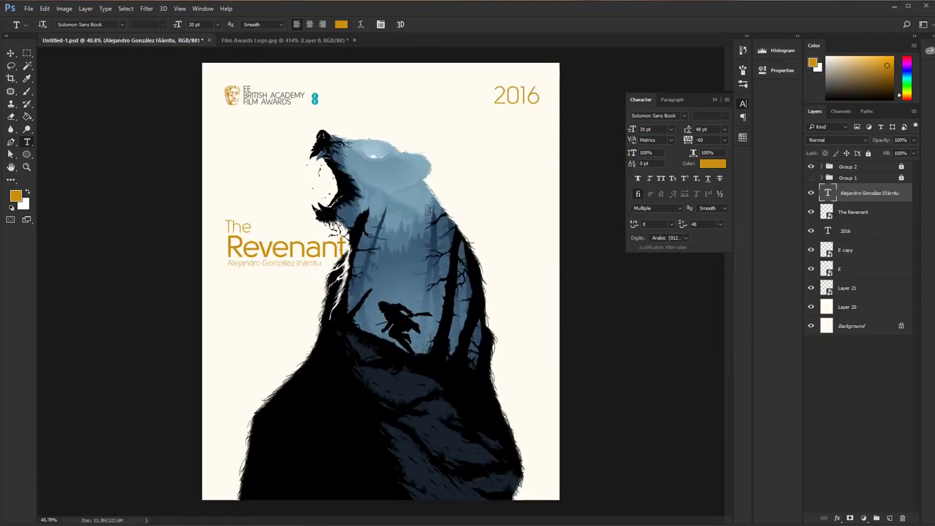
key("ctrl+0")
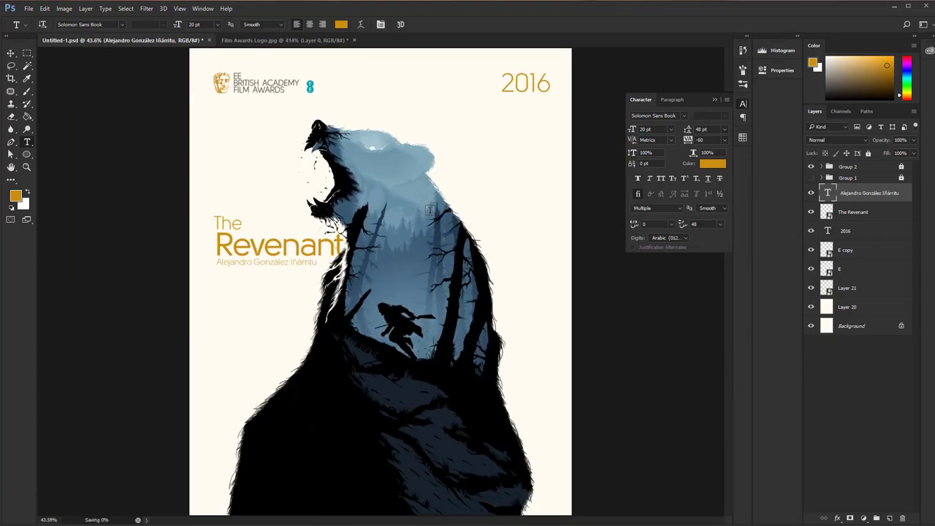